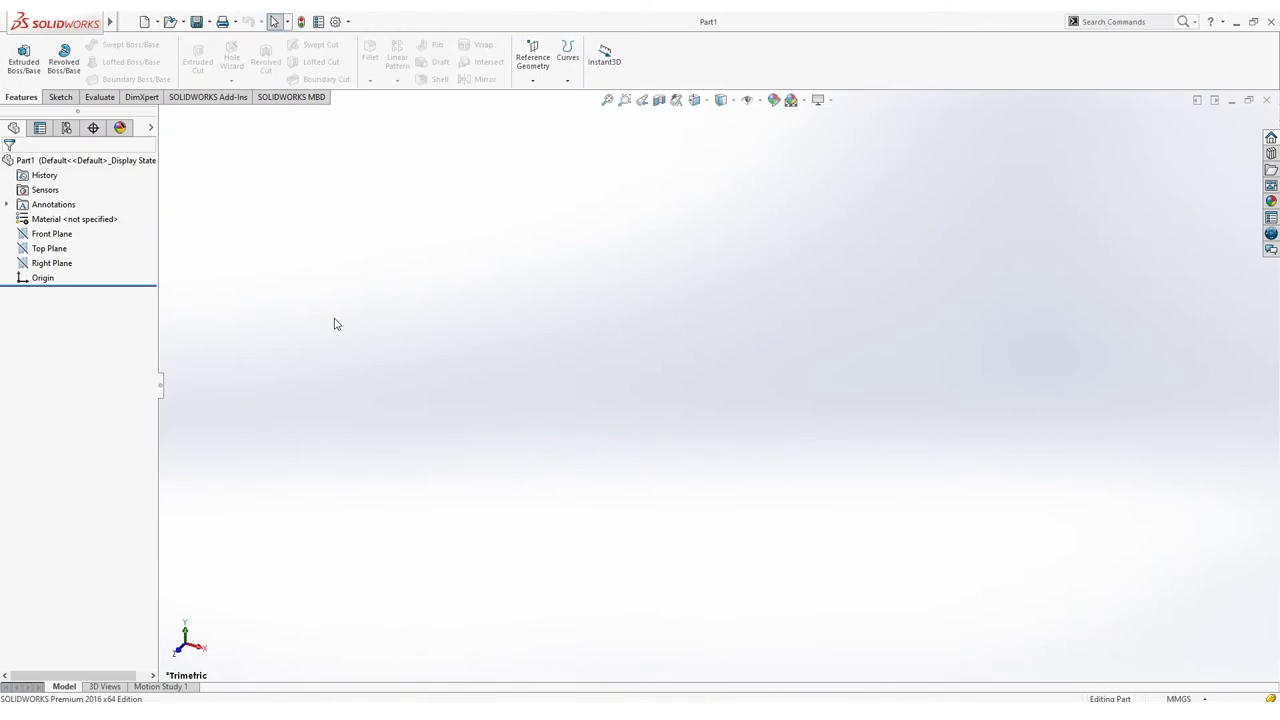
Step: Start a sketch on the Top Plane and draw a center rectangle about 118 by 62 mm centred on the origin
click(57, 97)
click(20, 55)
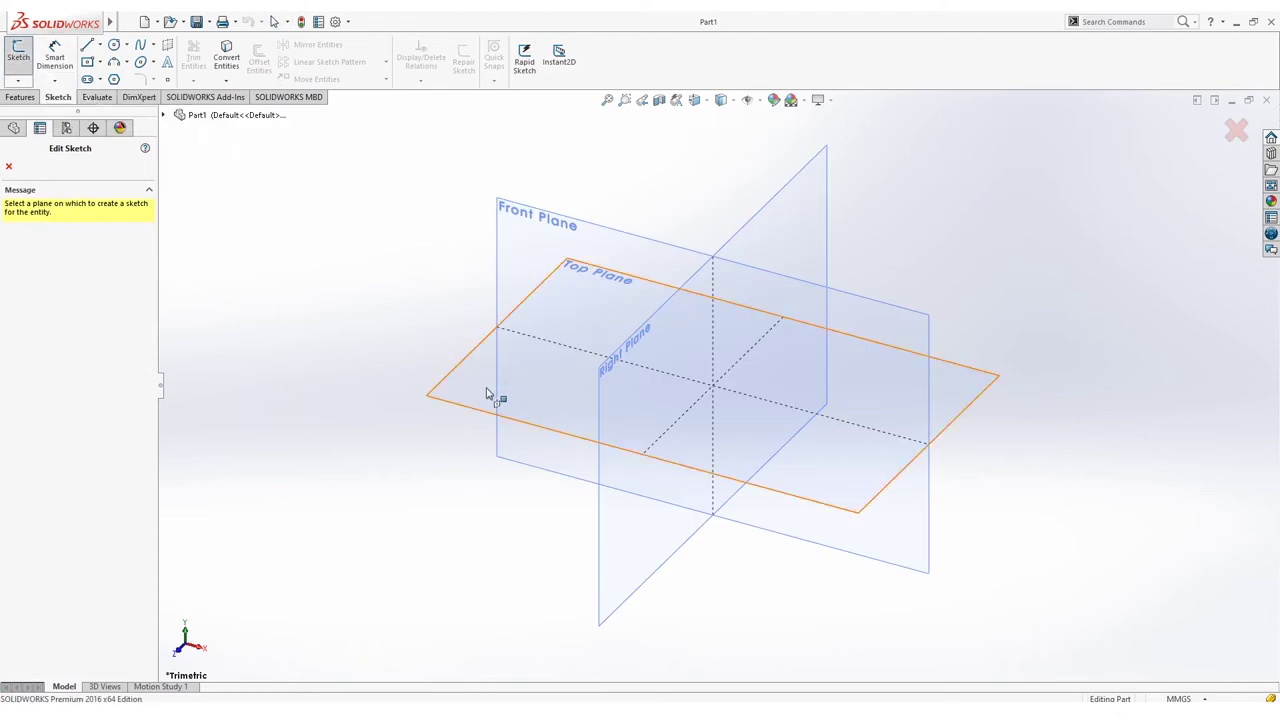
click(496, 395)
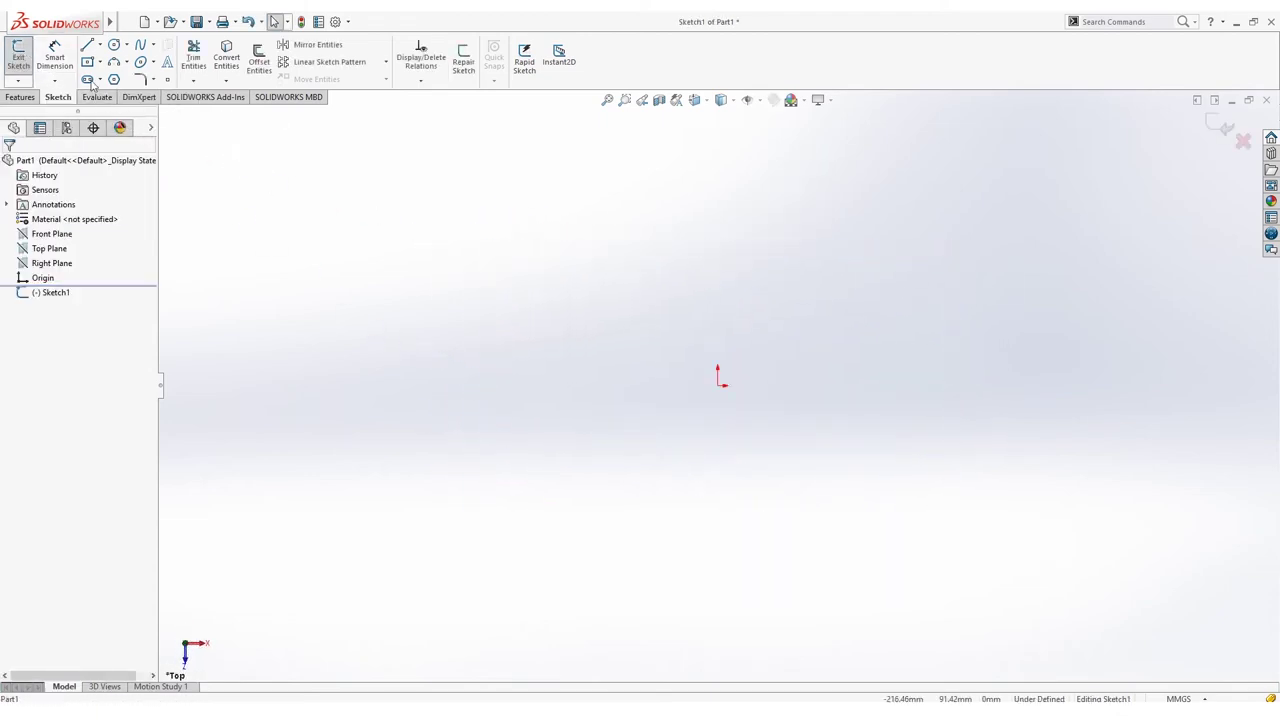
click(88, 62)
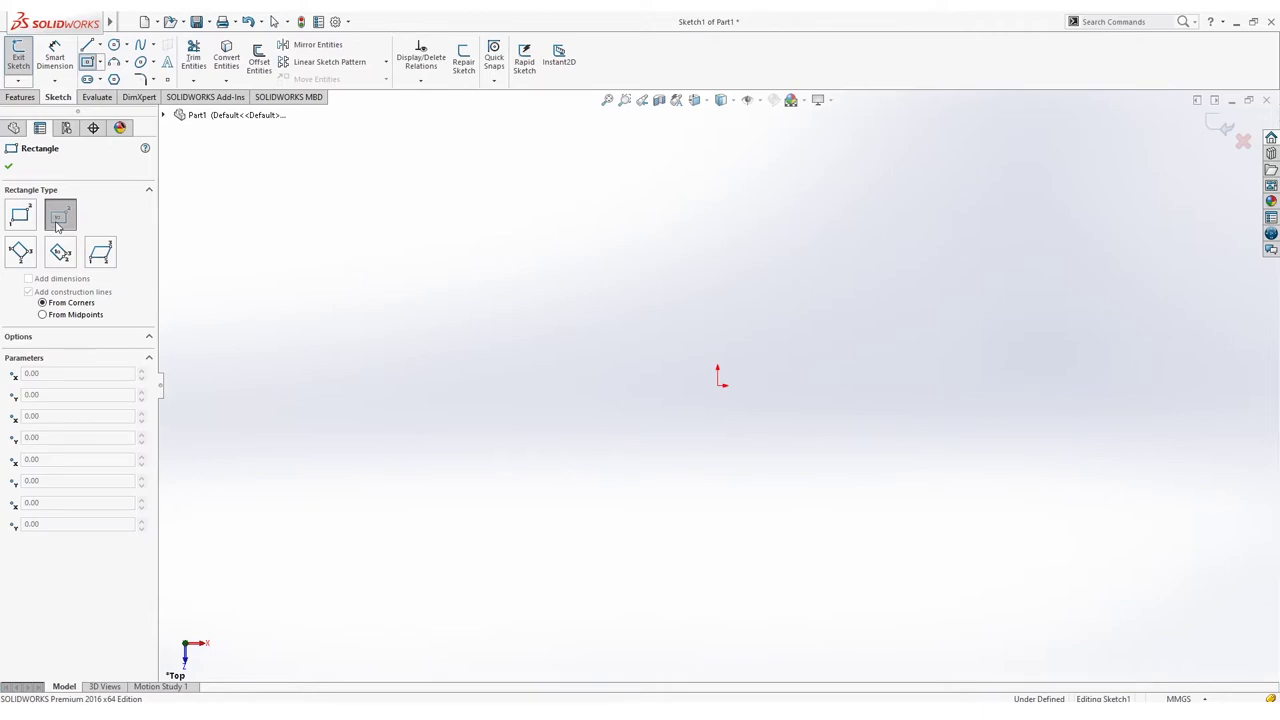
click(717, 385)
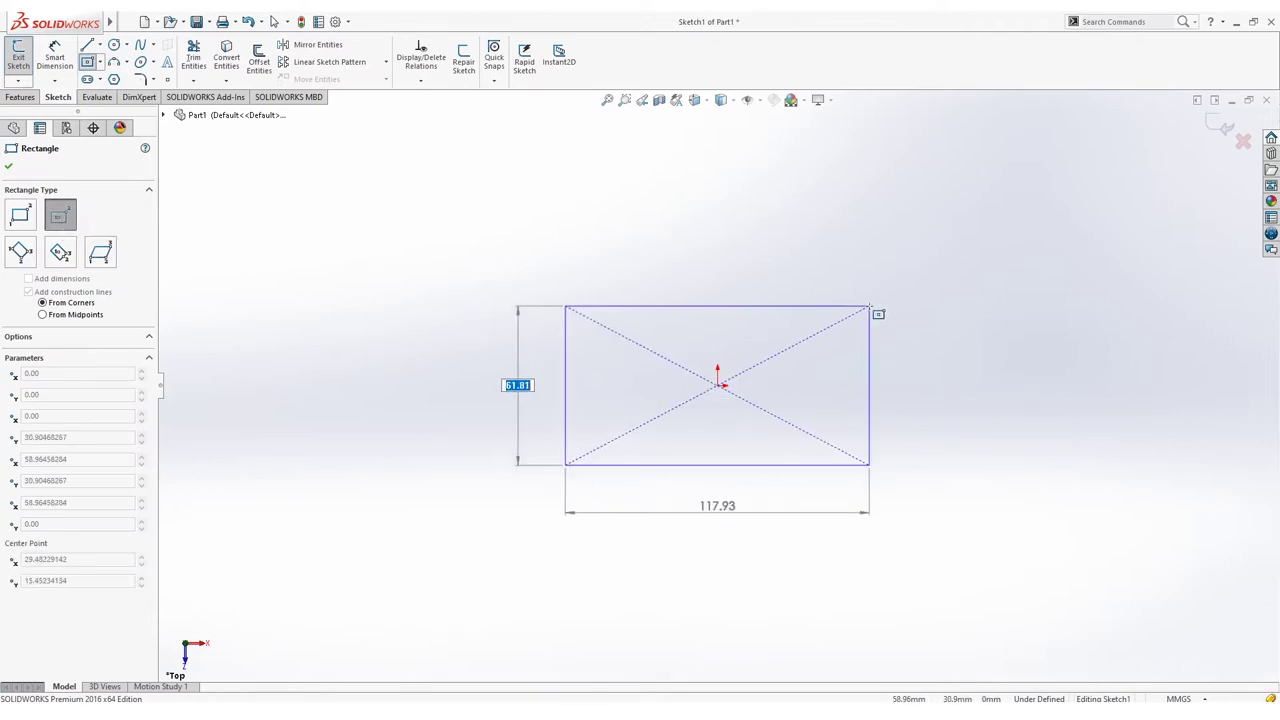
click(868, 307)
key(Escape)
Step: Dimension the rectangle to 25 mm wide and 80 mm high
click(55, 55)
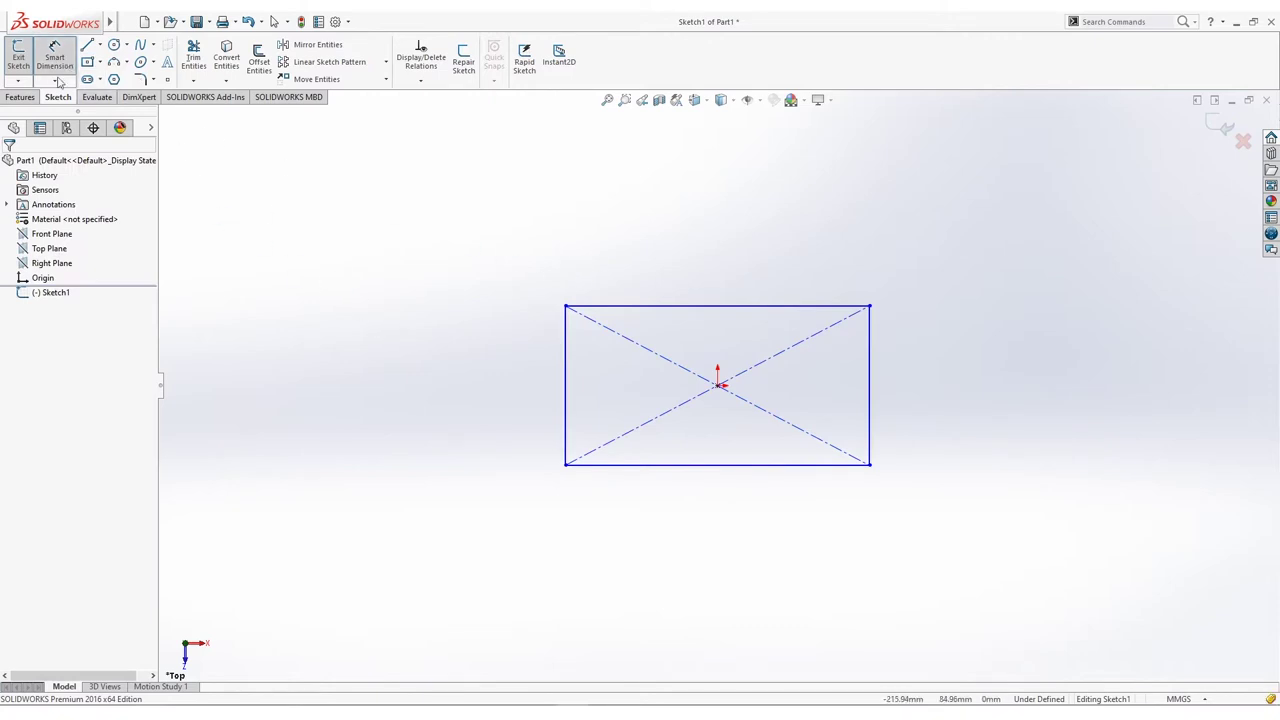
click(775, 309)
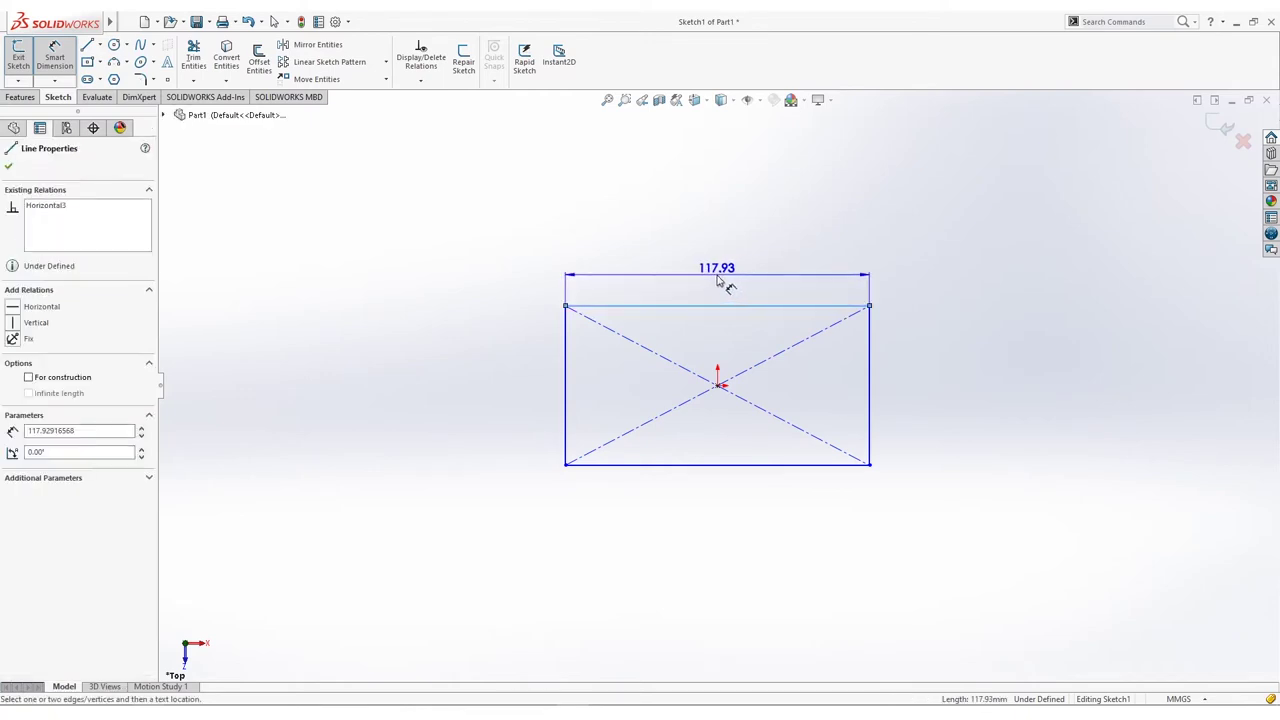
click(716, 281)
text(25)
key(Return)
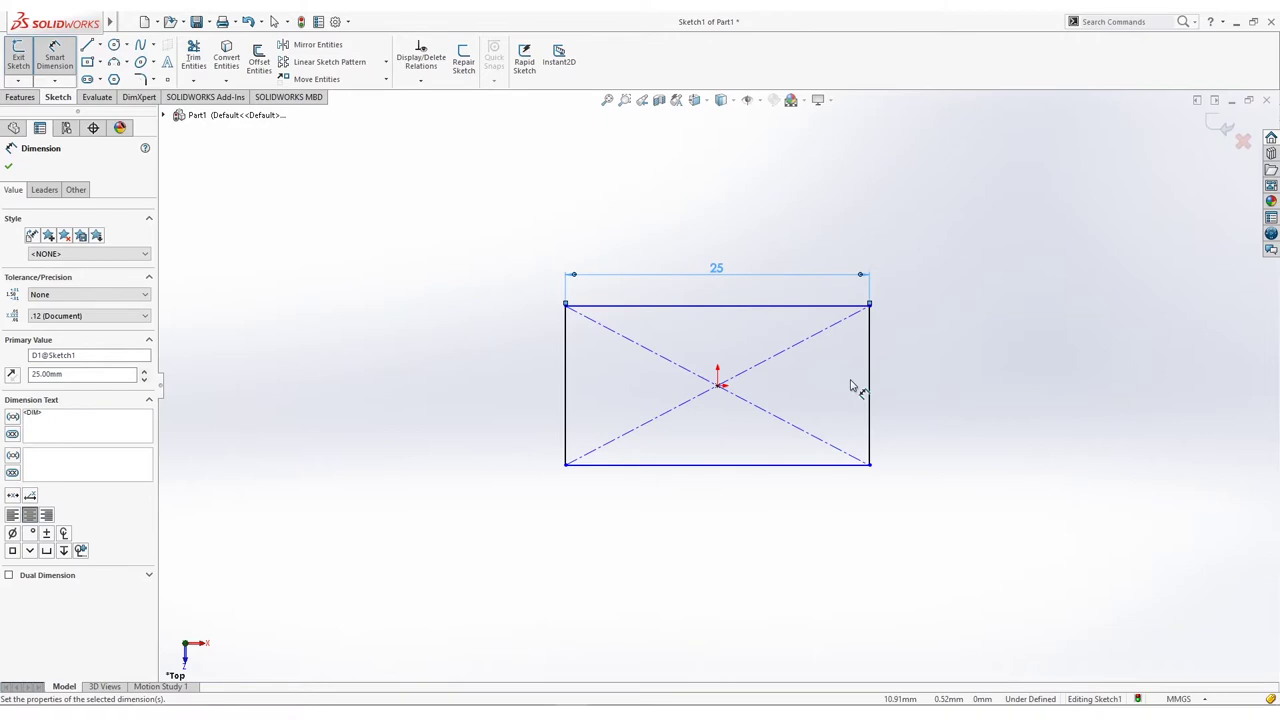
click(870, 365)
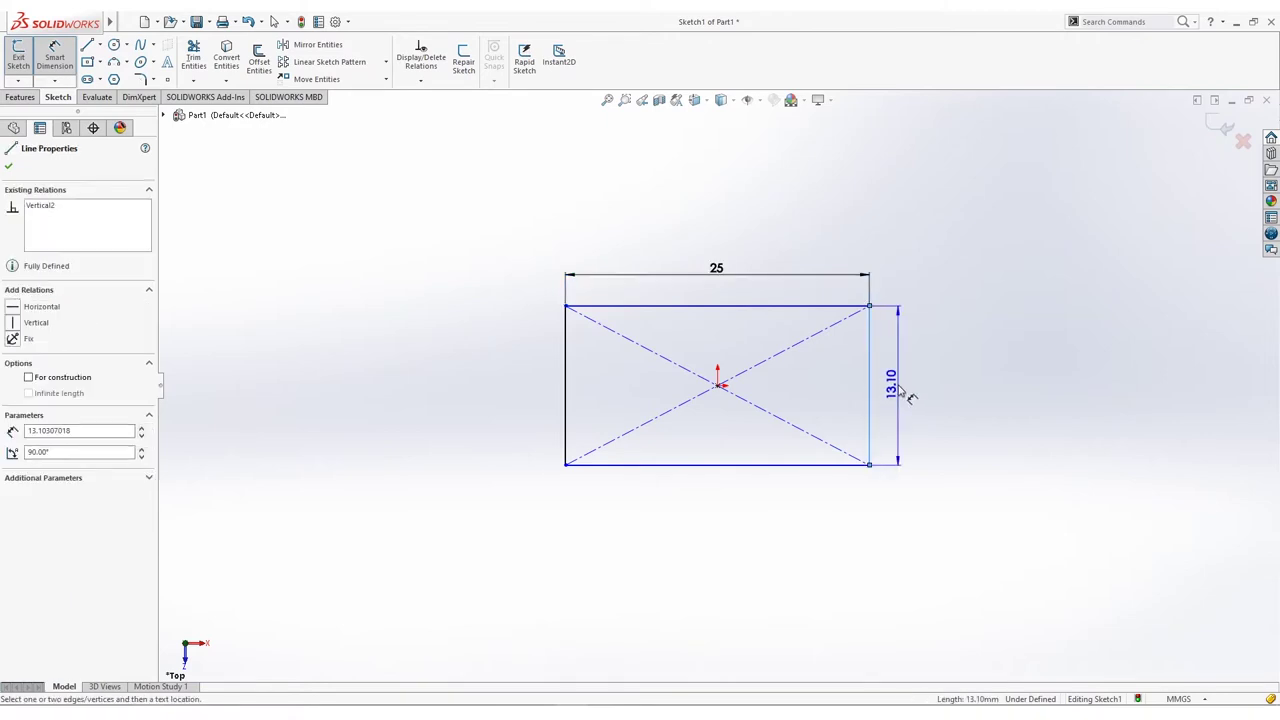
click(889, 403)
text(80)
key(Return)
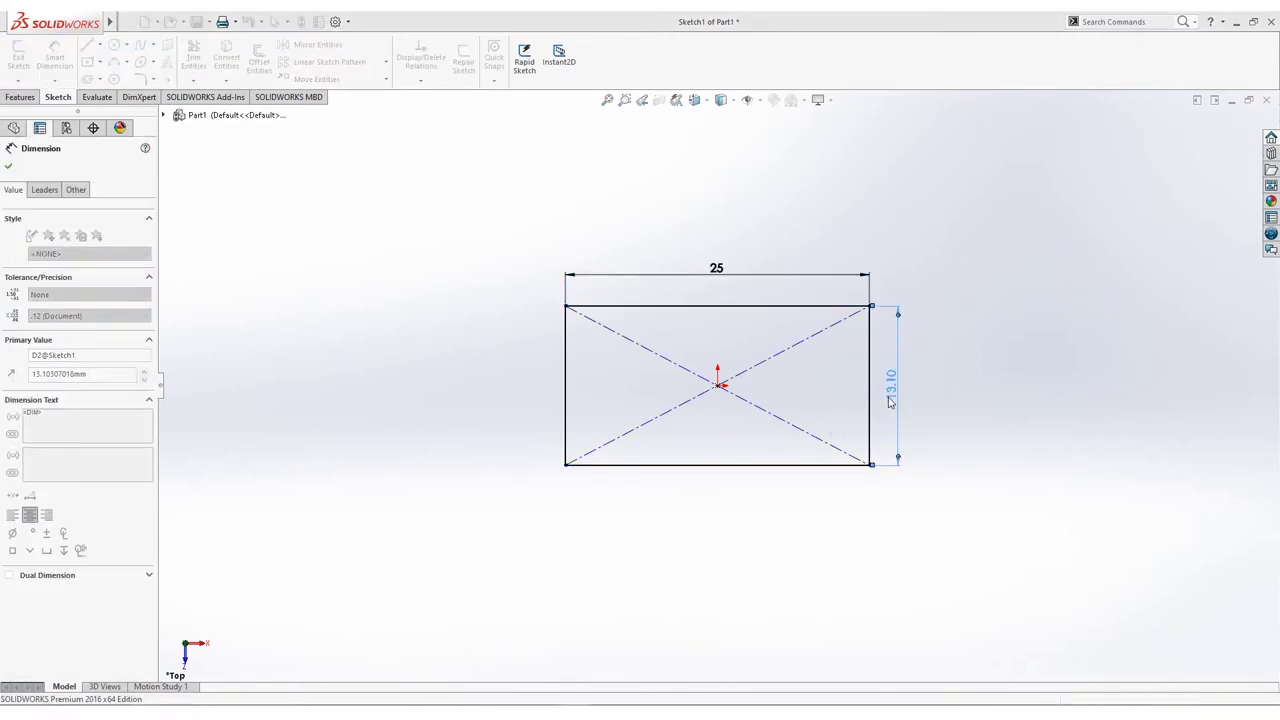
key(f)
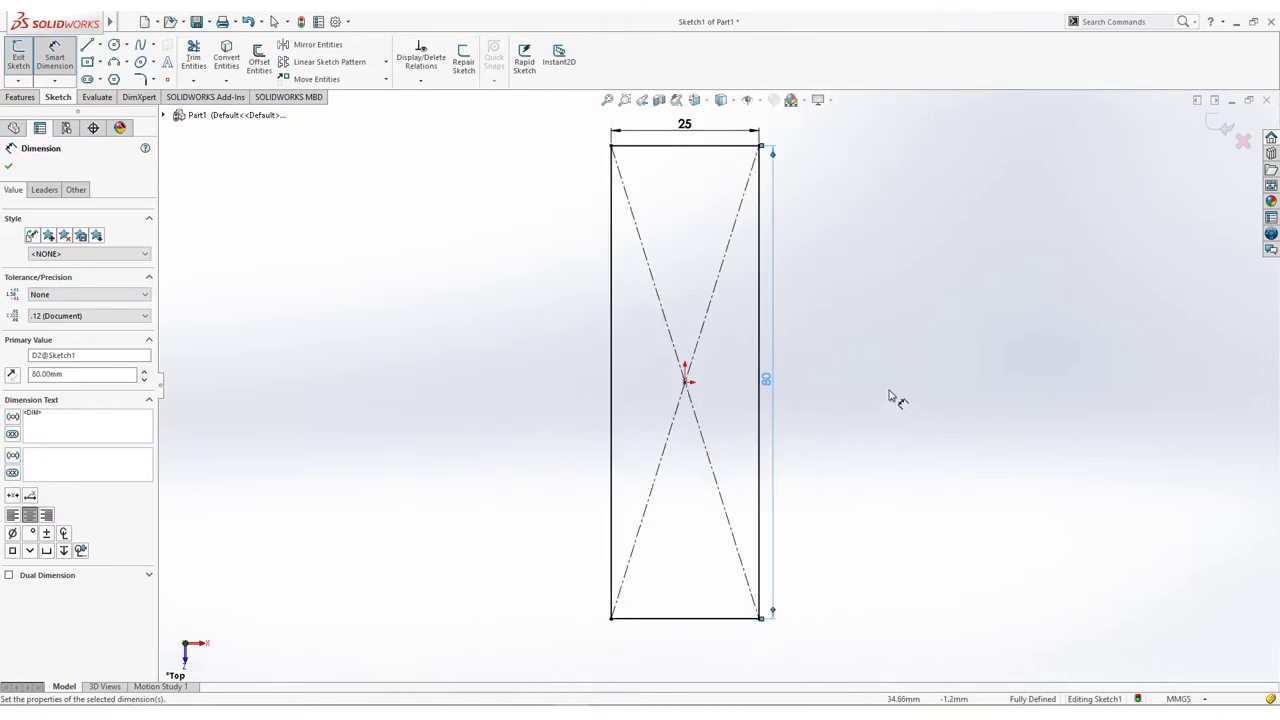
Step: Sketch a vertical line about 80 mm long just right of the rectangle, level with its top and bottom edges
click(87, 47)
click(737, 142)
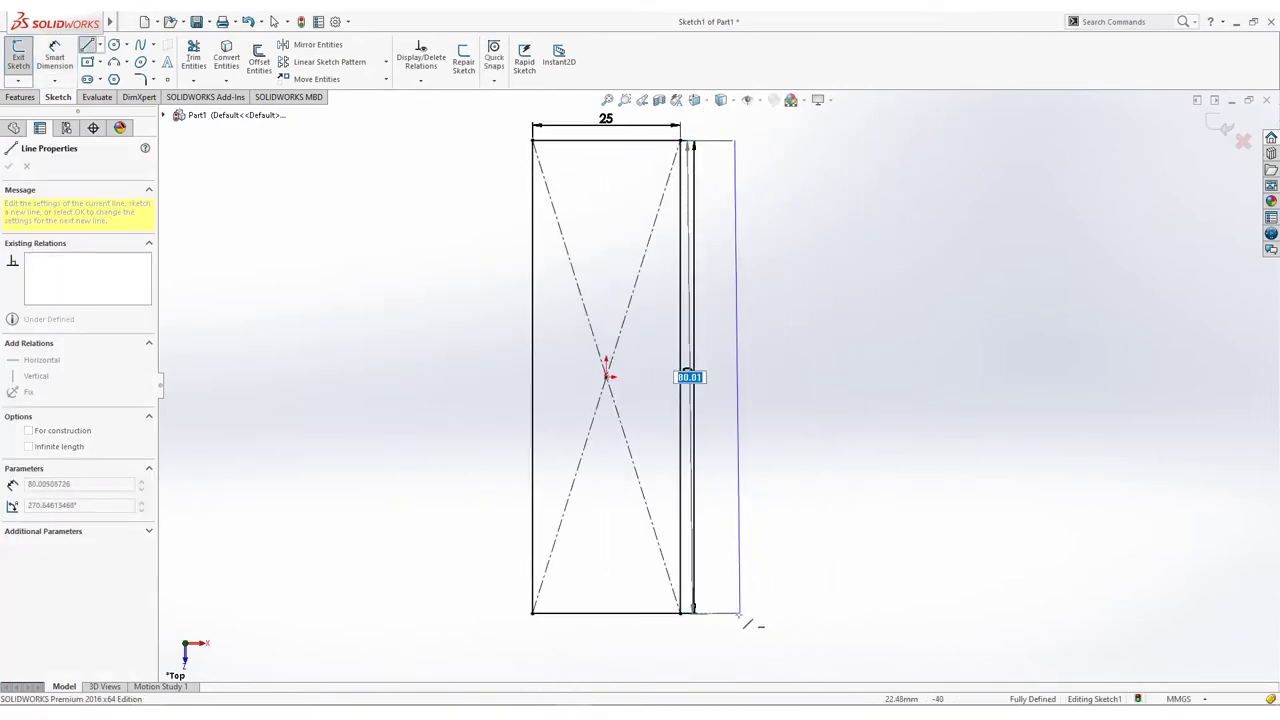
click(736, 615)
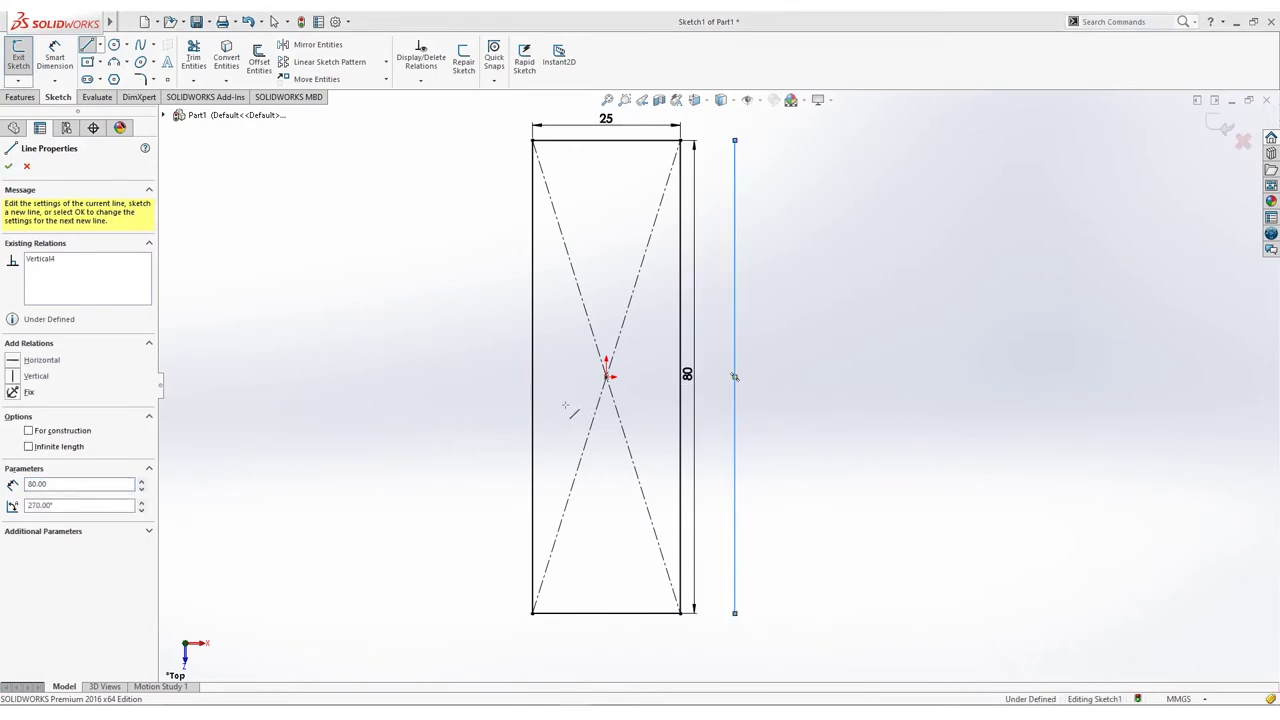
Step: Sketch two circles of about 5.7 and 5.6 mm radius near the line's upper end, the second lower and further right
click(114, 46)
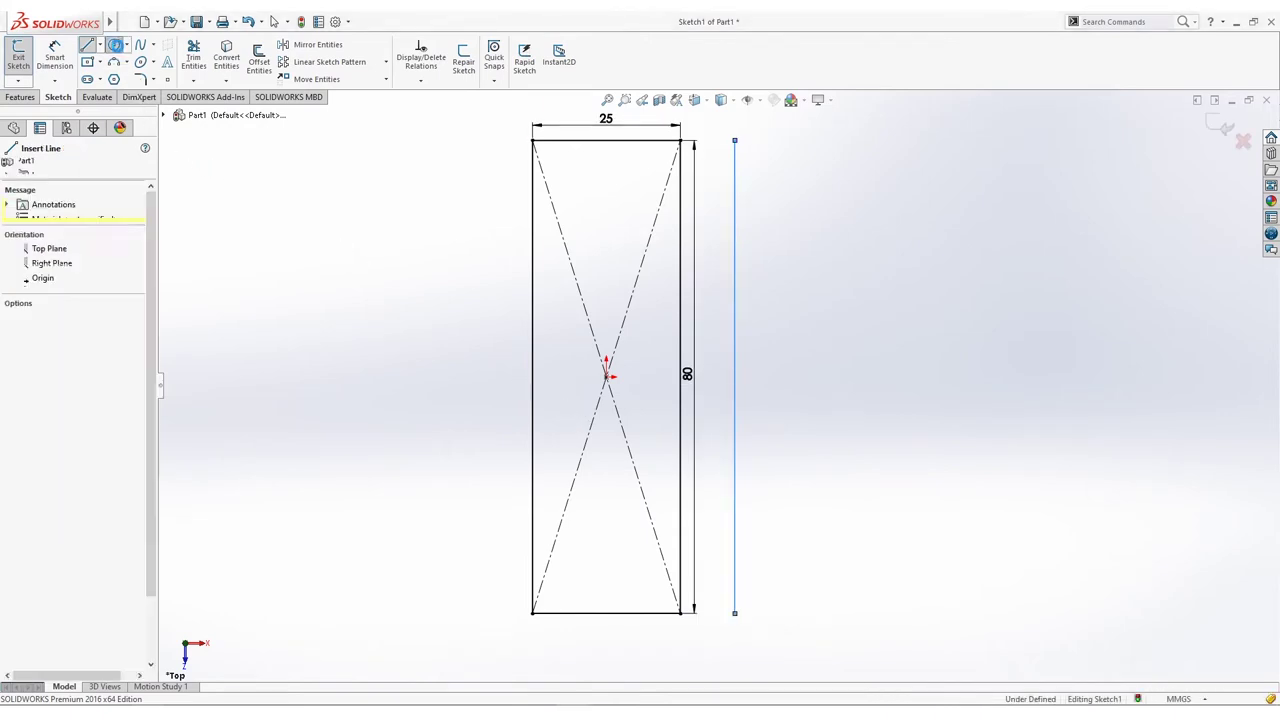
mouse_move(768, 237)
ctrl+middle_down()
mouse_move(731, 246)
mouse_move(745, 176)
ctrl+middle_up()
click(754, 124)
click(780, 148)
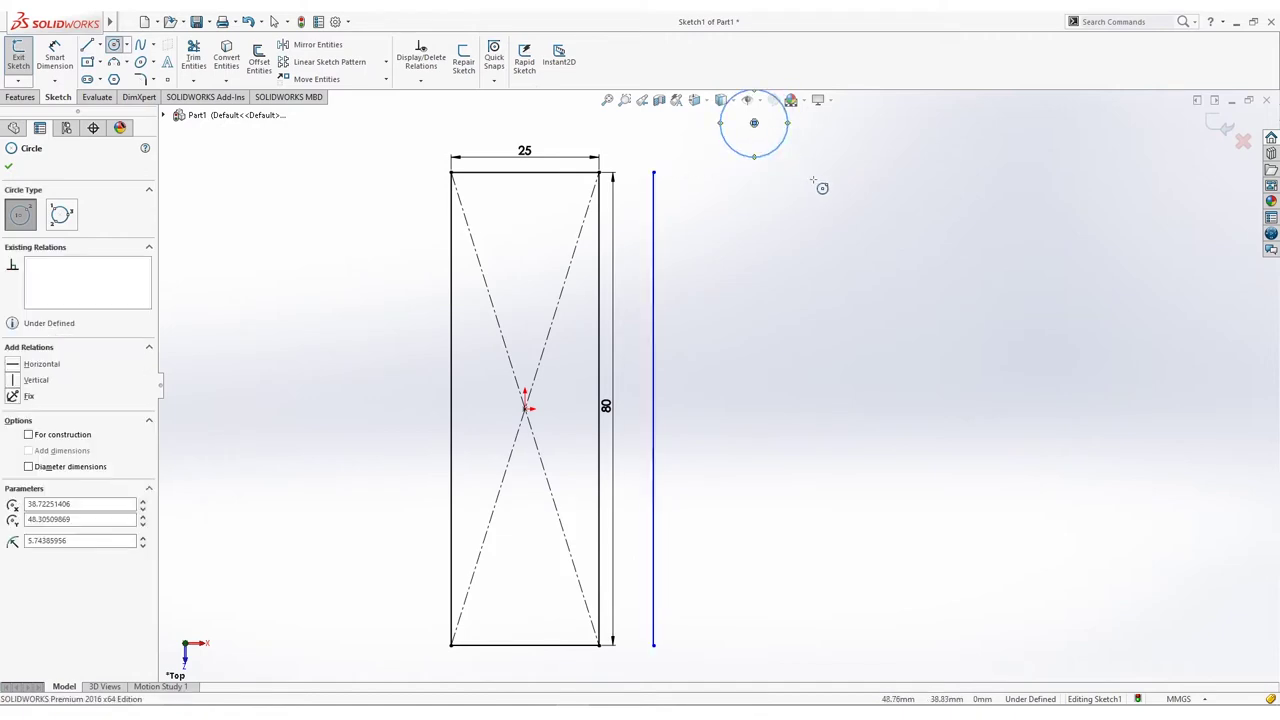
click(814, 181)
click(828, 206)
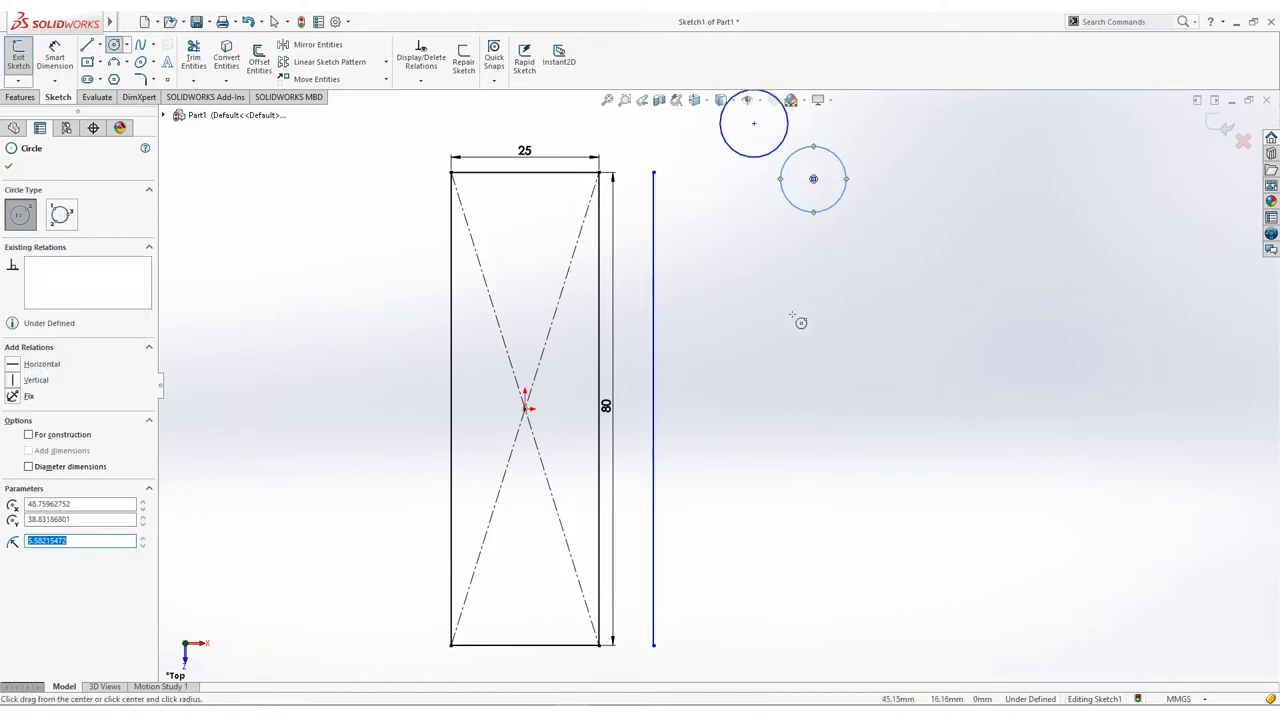
Step: Sketch two matching circles near the line's lower end, directly below the upper pair, the one further right about 6.3 mm in radius
ctrl+middle_drag(797, 317, 750, 311)
scroll(742, 496, up, 2)
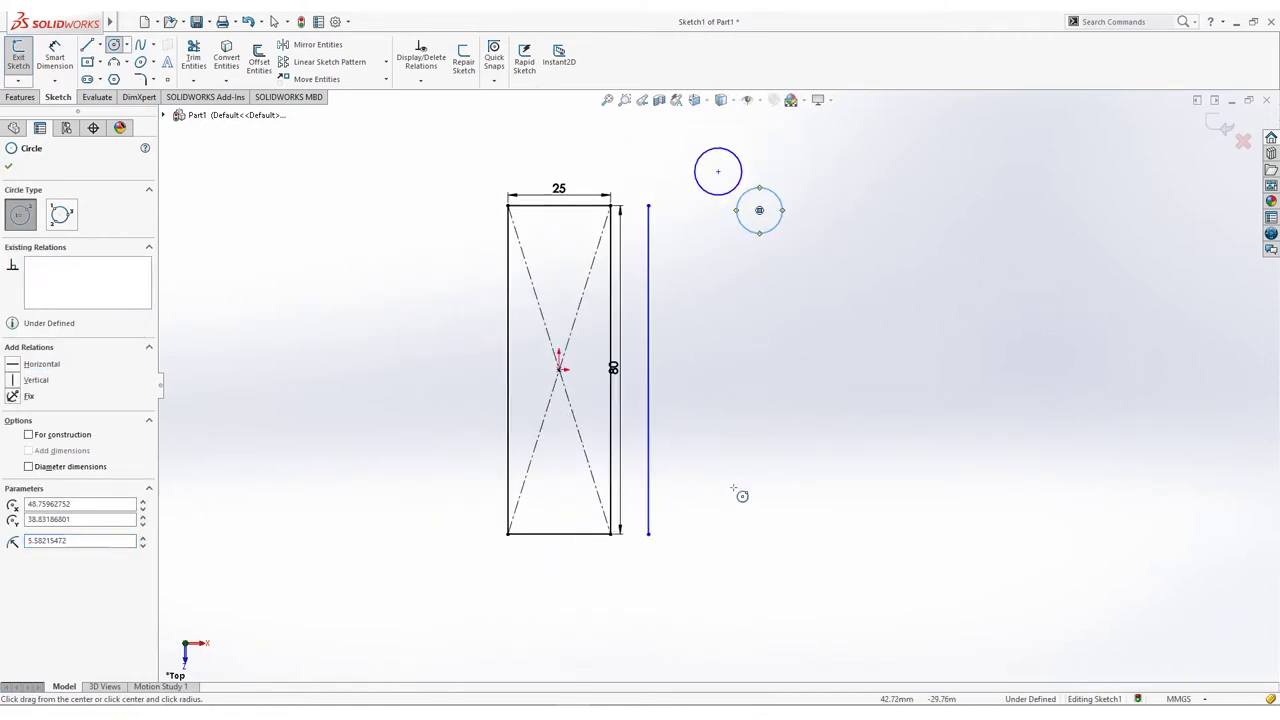
click(718, 561)
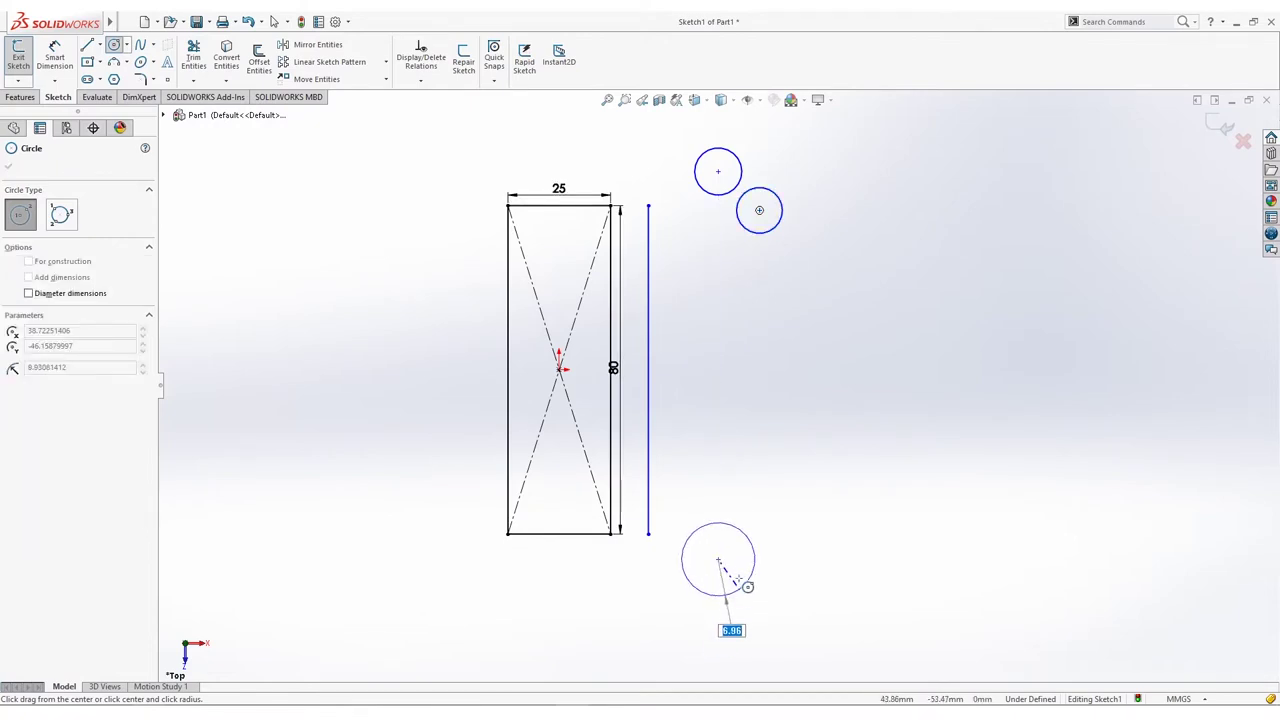
click(735, 577)
click(759, 521)
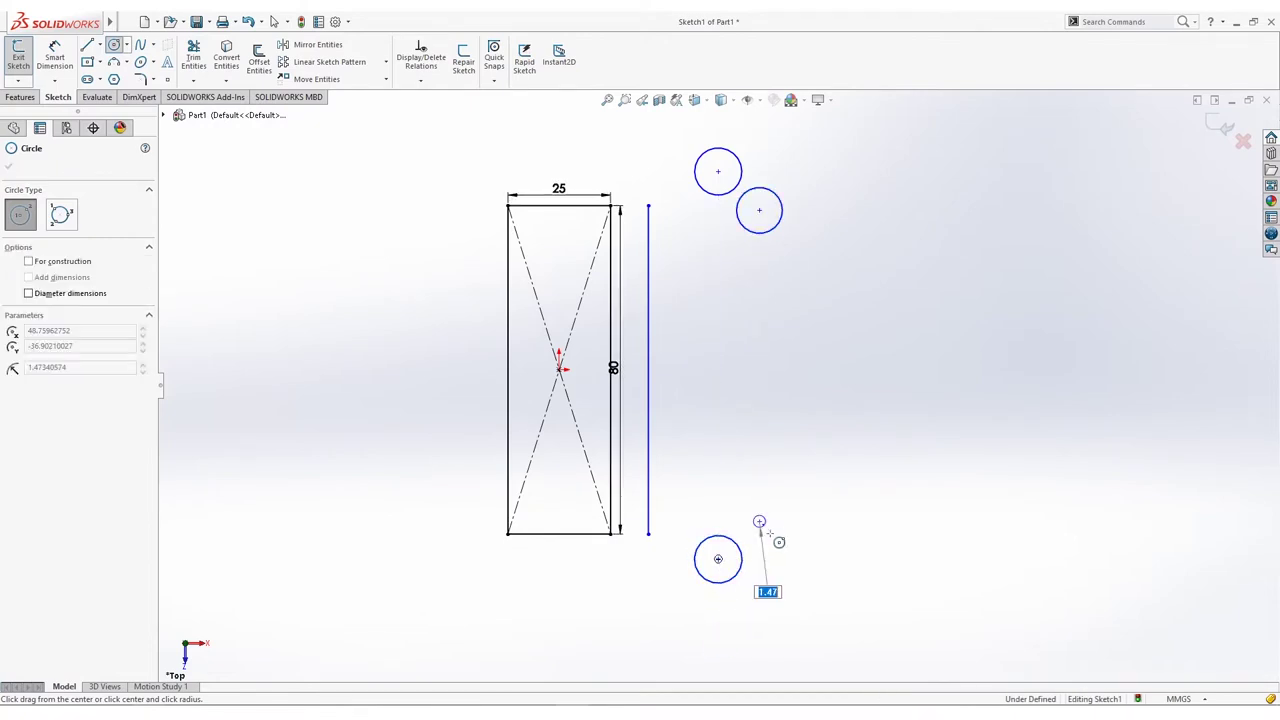
click(770, 542)
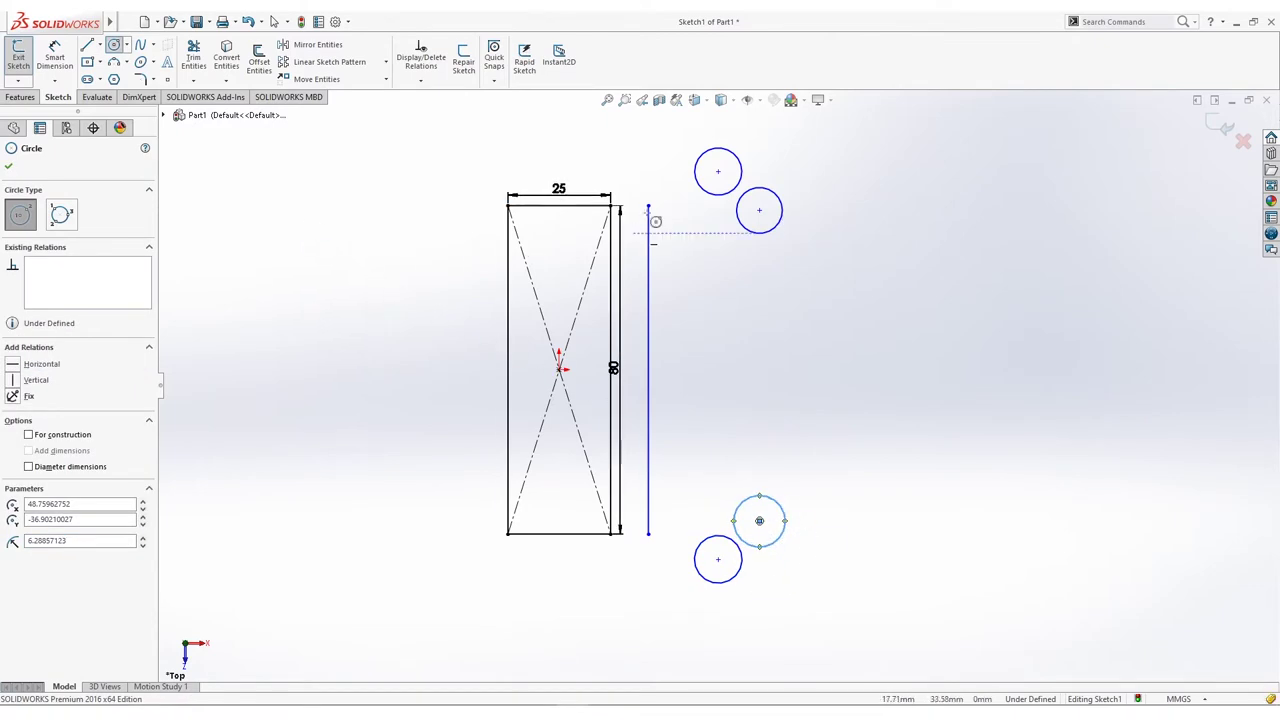
key(Escape)
Step: Apply an Equal relation to all four circles
drag(677, 141, 800, 612)
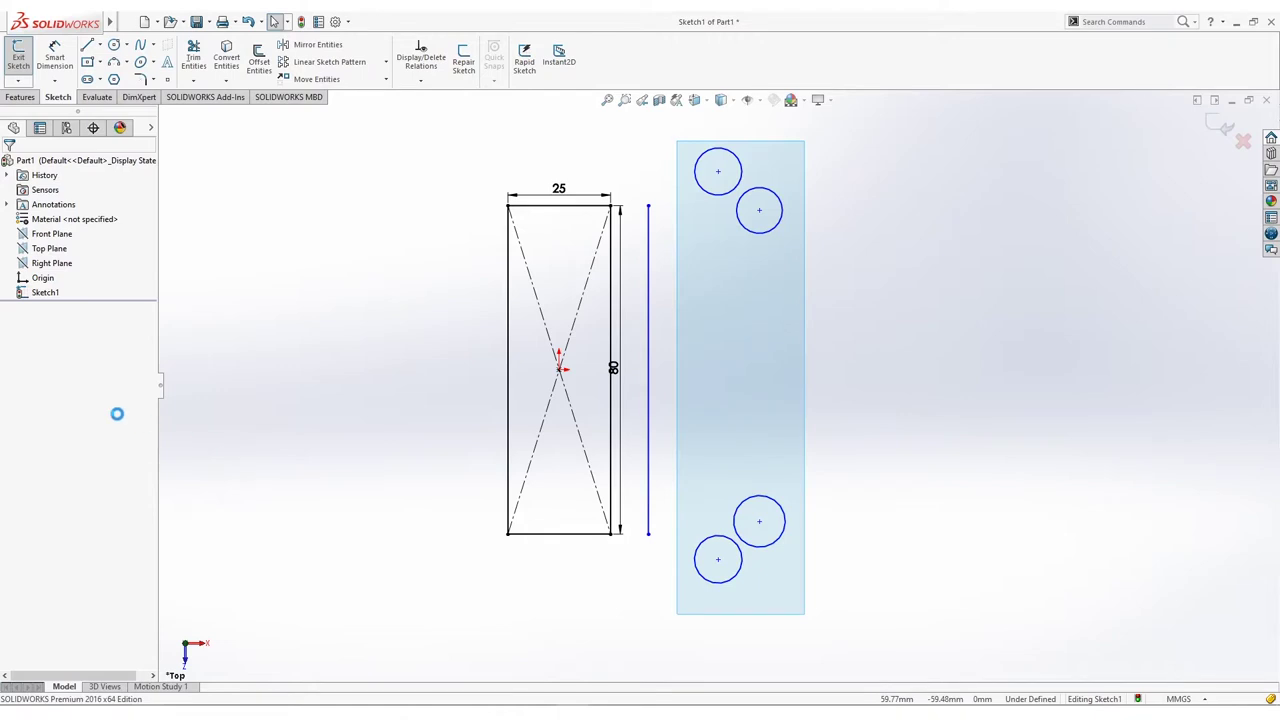
click(14, 419)
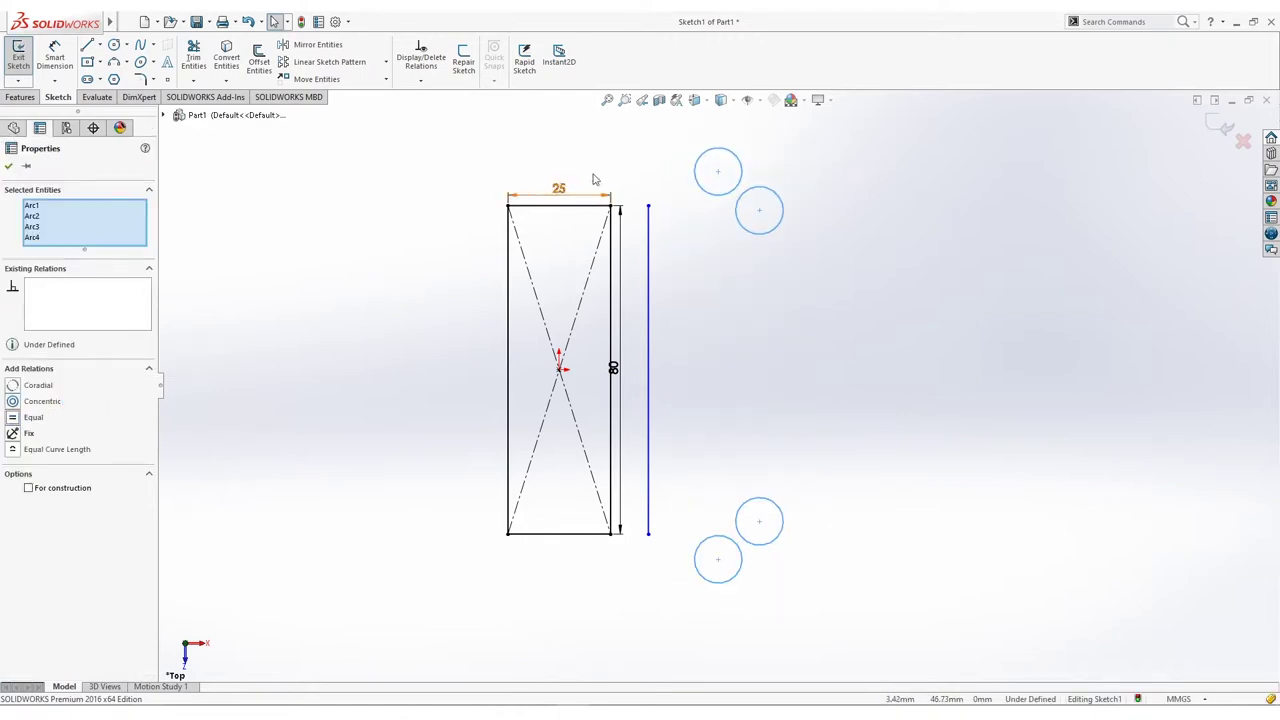
click(645, 162)
Step: Add Vertical relations between the centres of the two circles nearer the line and between those of the two outer circles
click(718, 172)
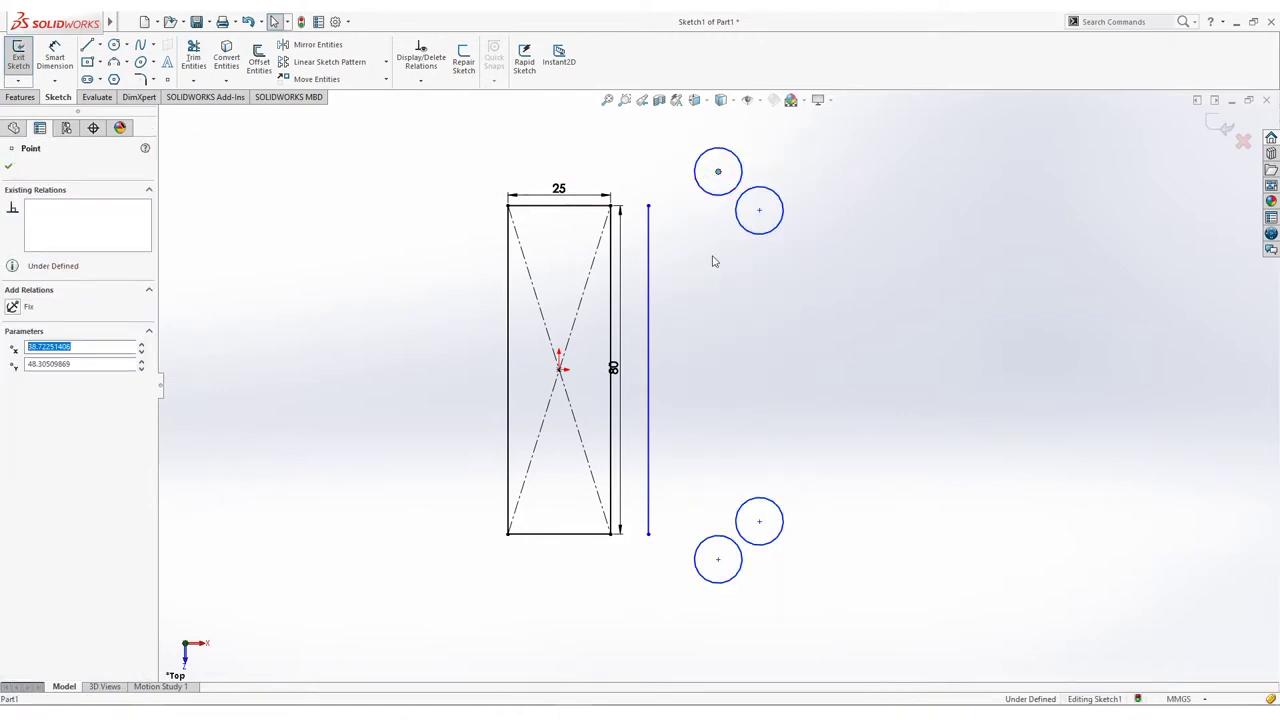
ctrl+click(718, 560)
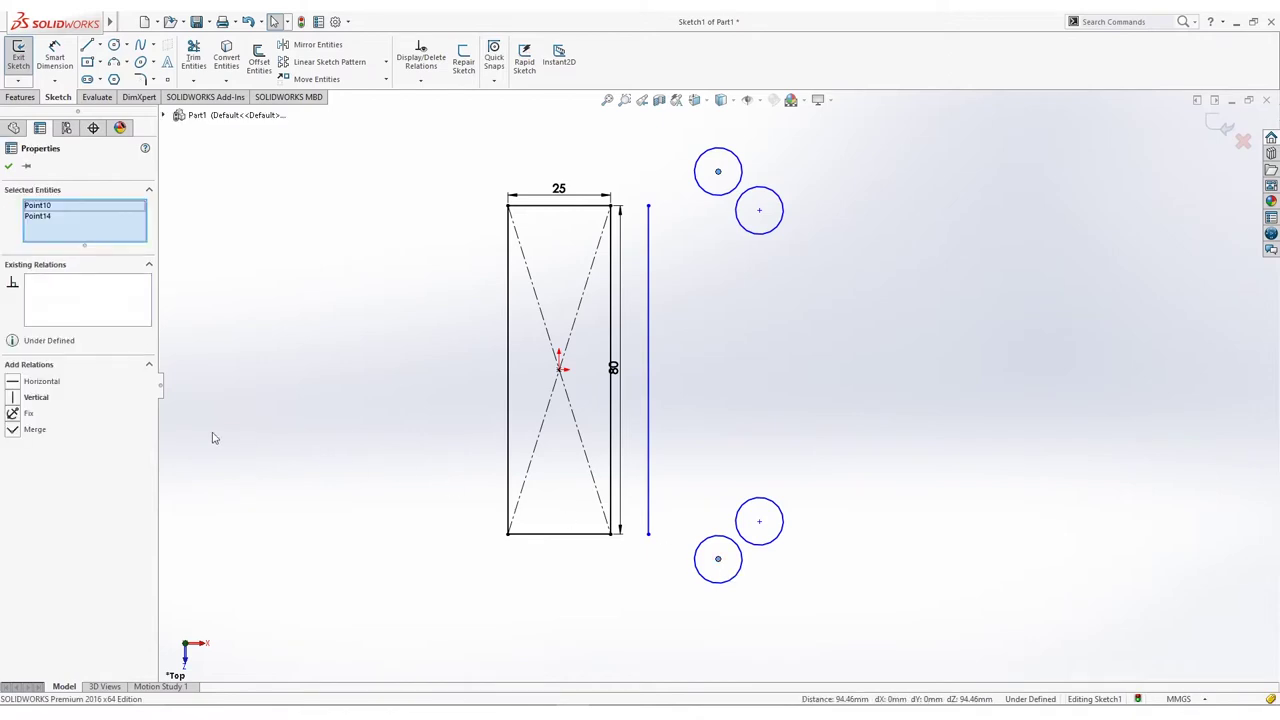
click(671, 357)
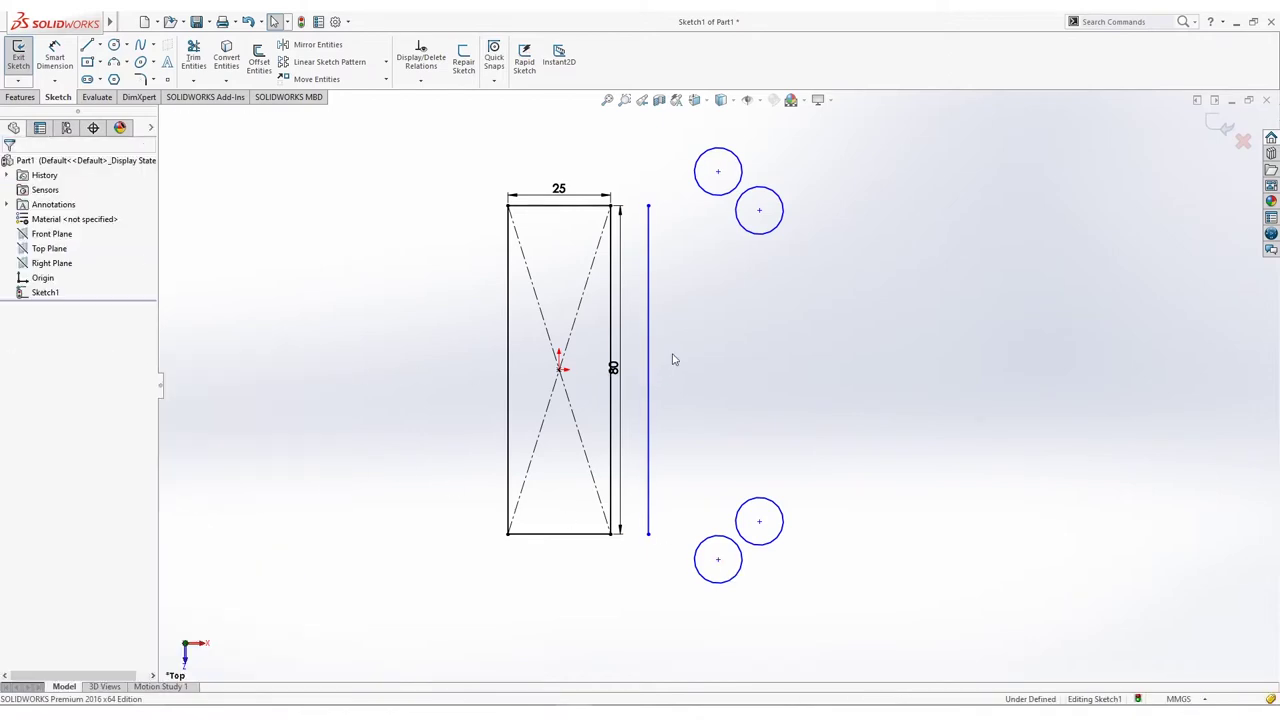
click(759, 211)
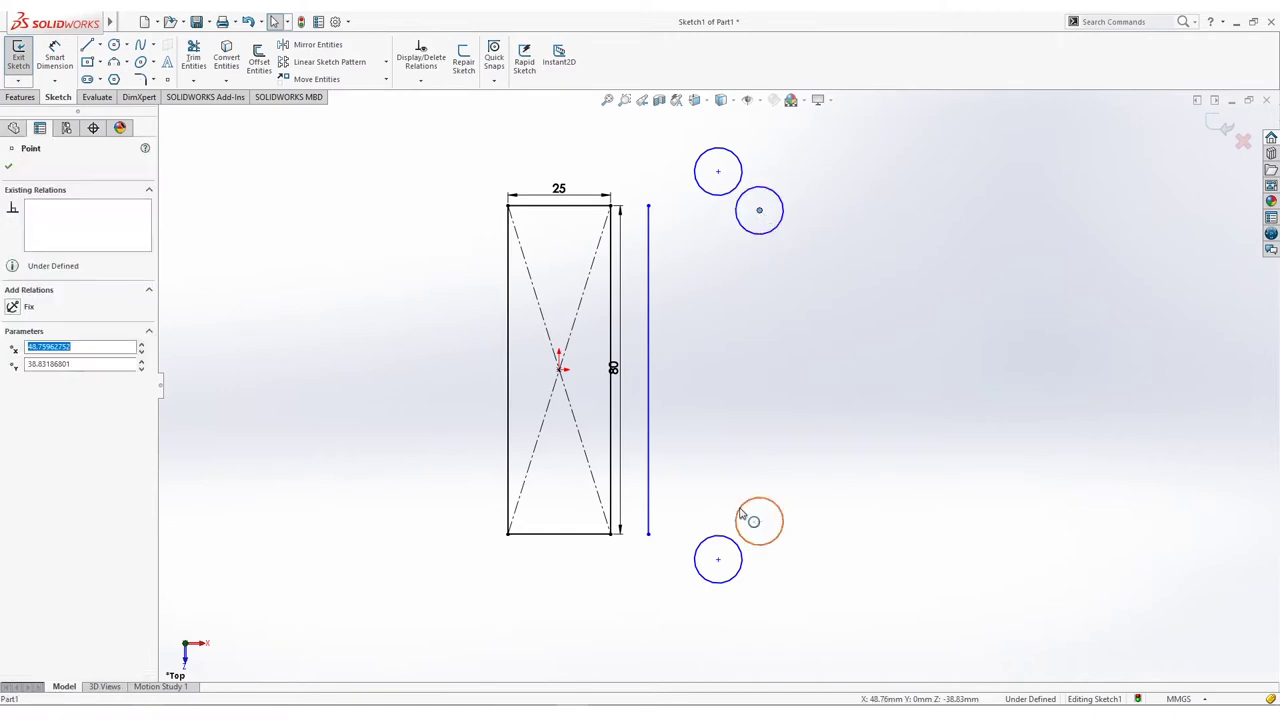
ctrl+click(760, 522)
click(14, 398)
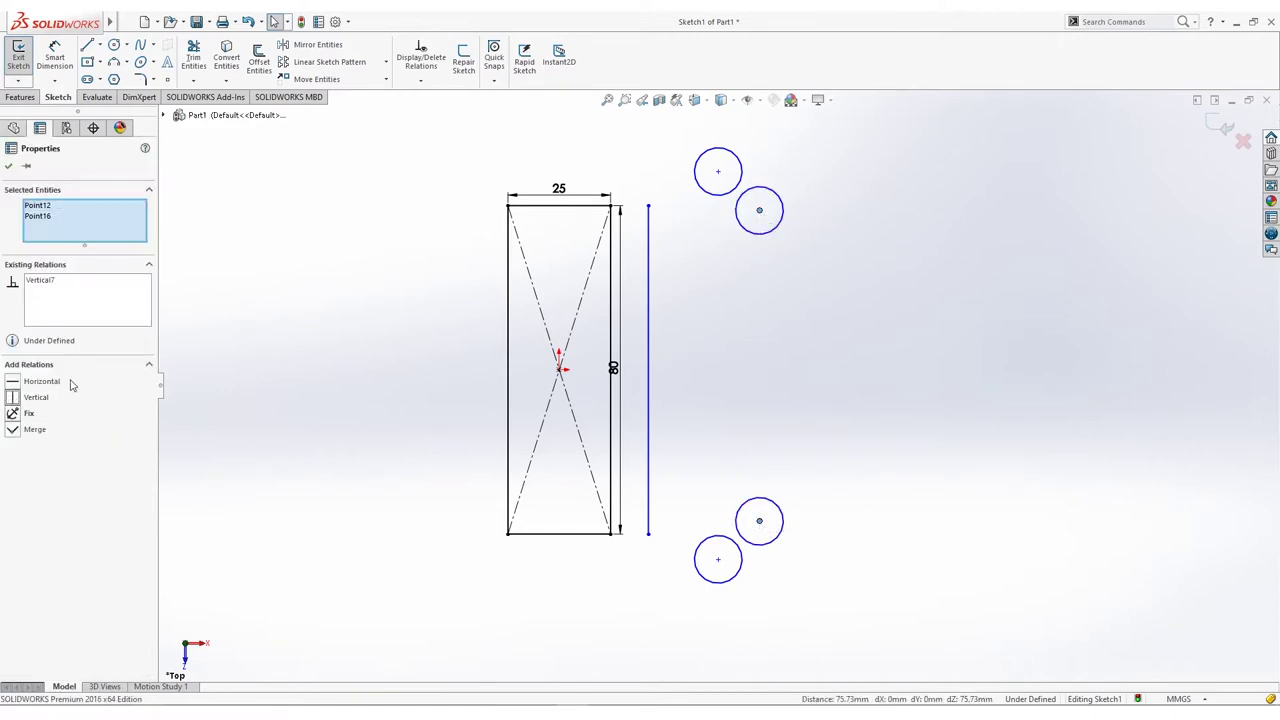
click(378, 362)
Step: Dimension the horizontal distance between the centres of the two upper circles to 16.35 mm
click(55, 57)
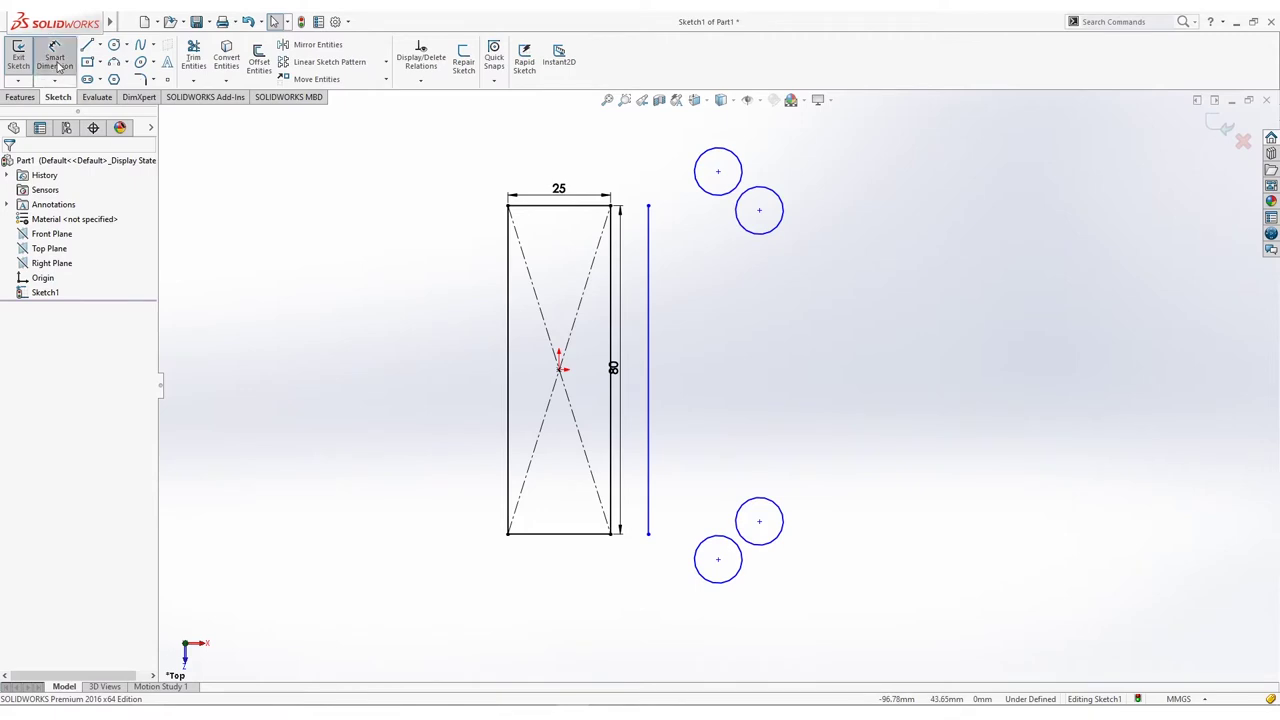
click(718, 173)
click(760, 213)
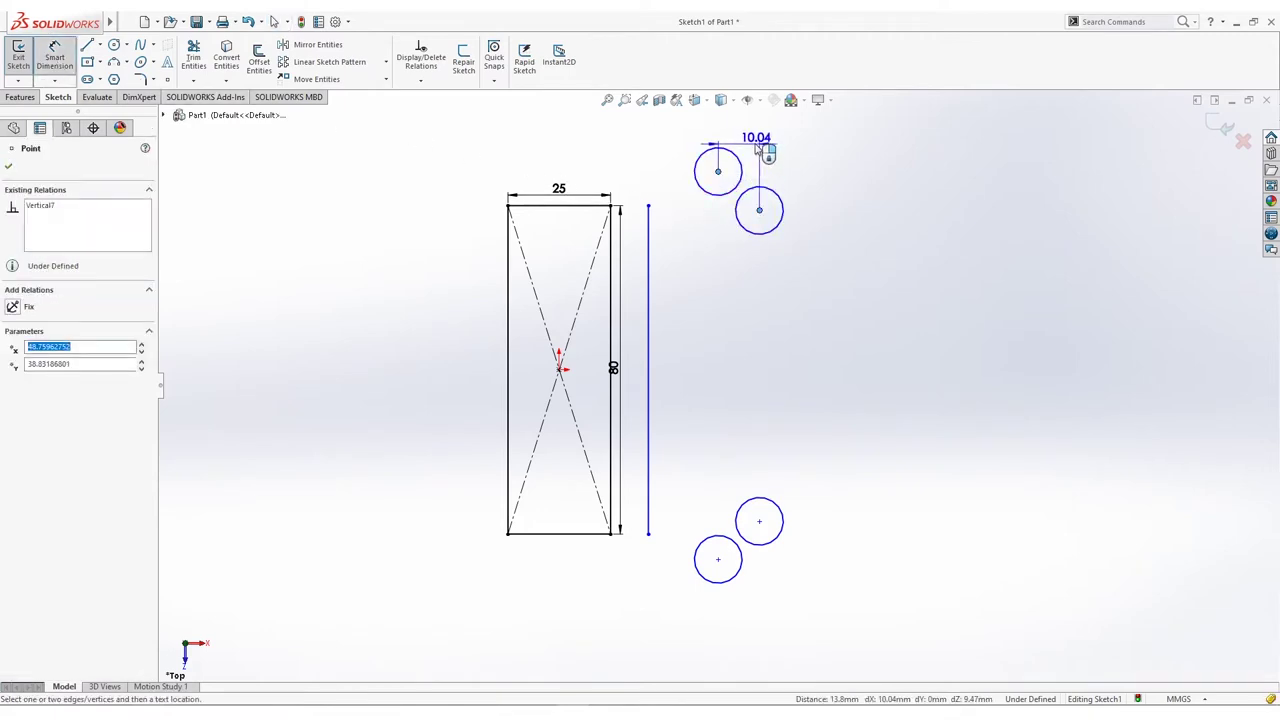
click(736, 135)
text(16.35)
key(Return)
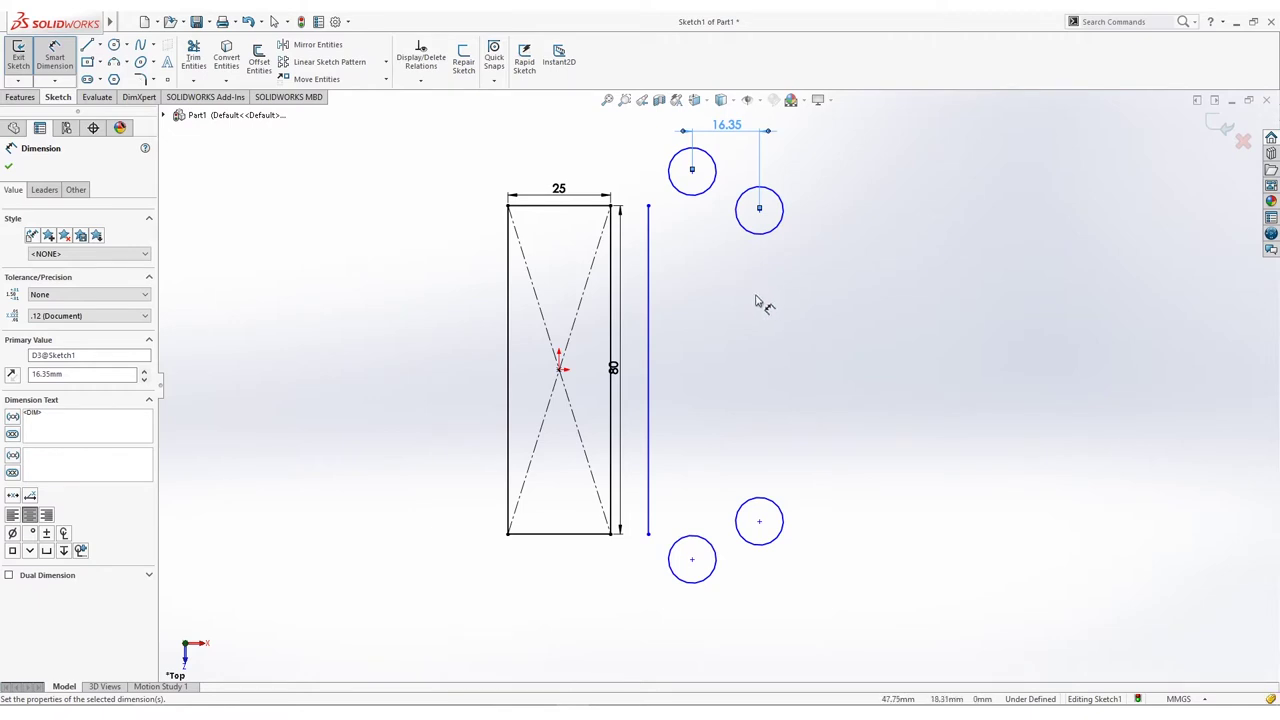
Step: Dimension the vertical distance between the centres of the two upper circles to 19.55 mm
ctrl+middle_drag(770, 290, 755, 320)
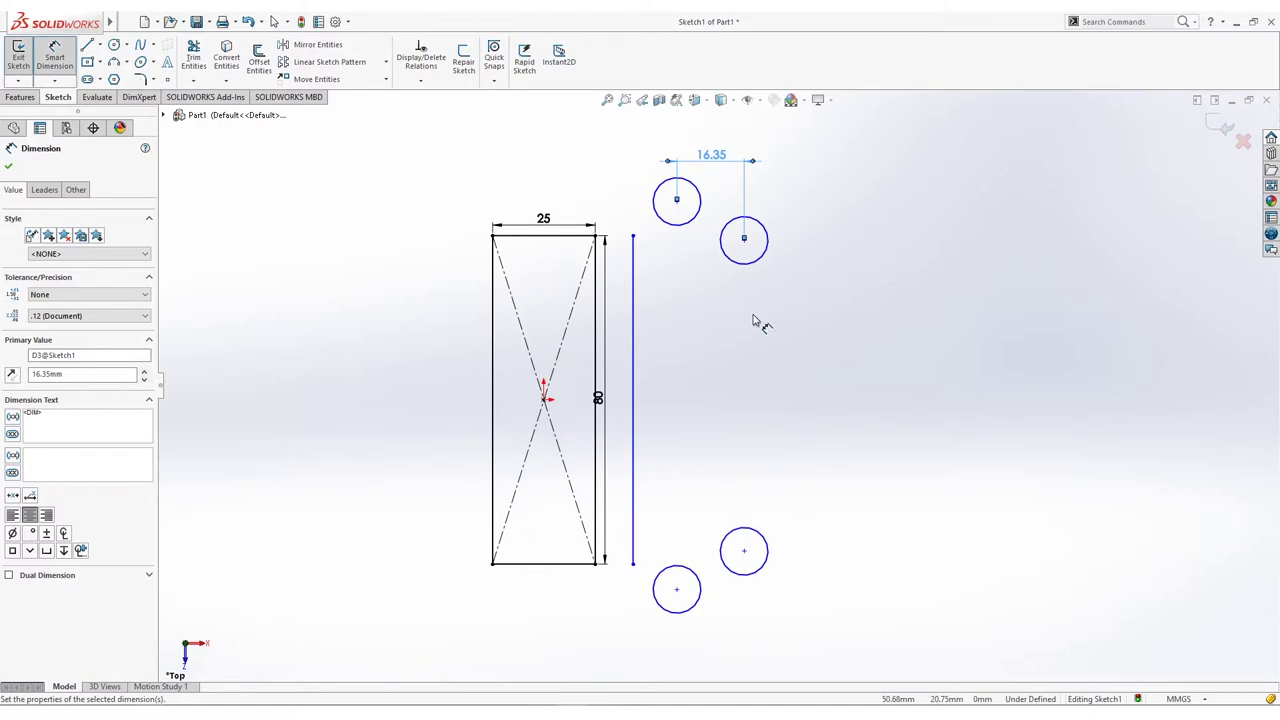
click(677, 203)
click(743, 243)
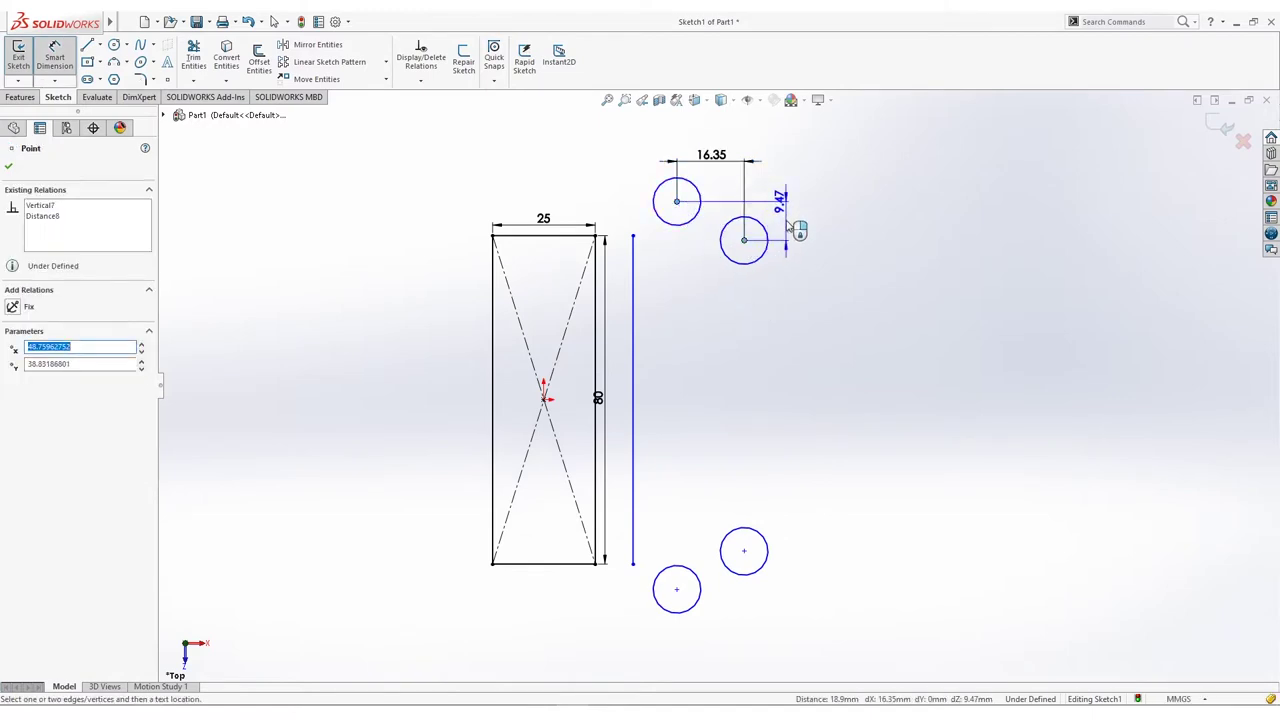
click(797, 229)
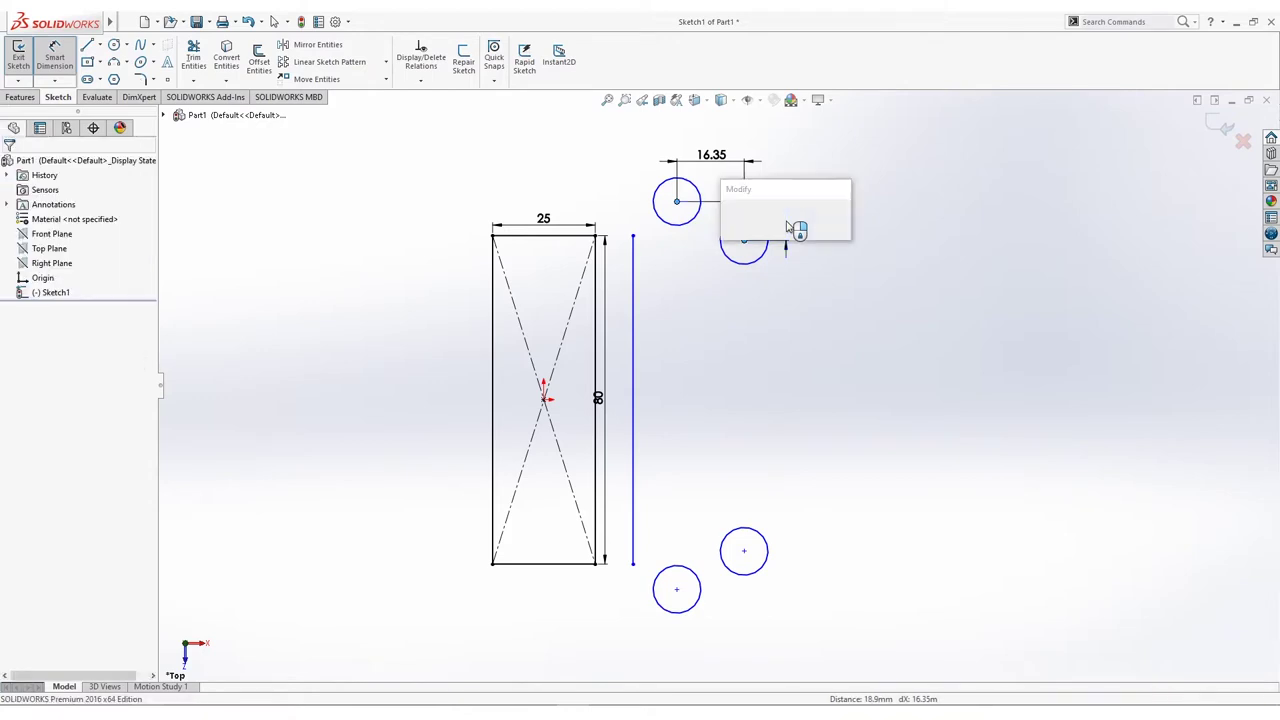
text(19.55)
key(Return)
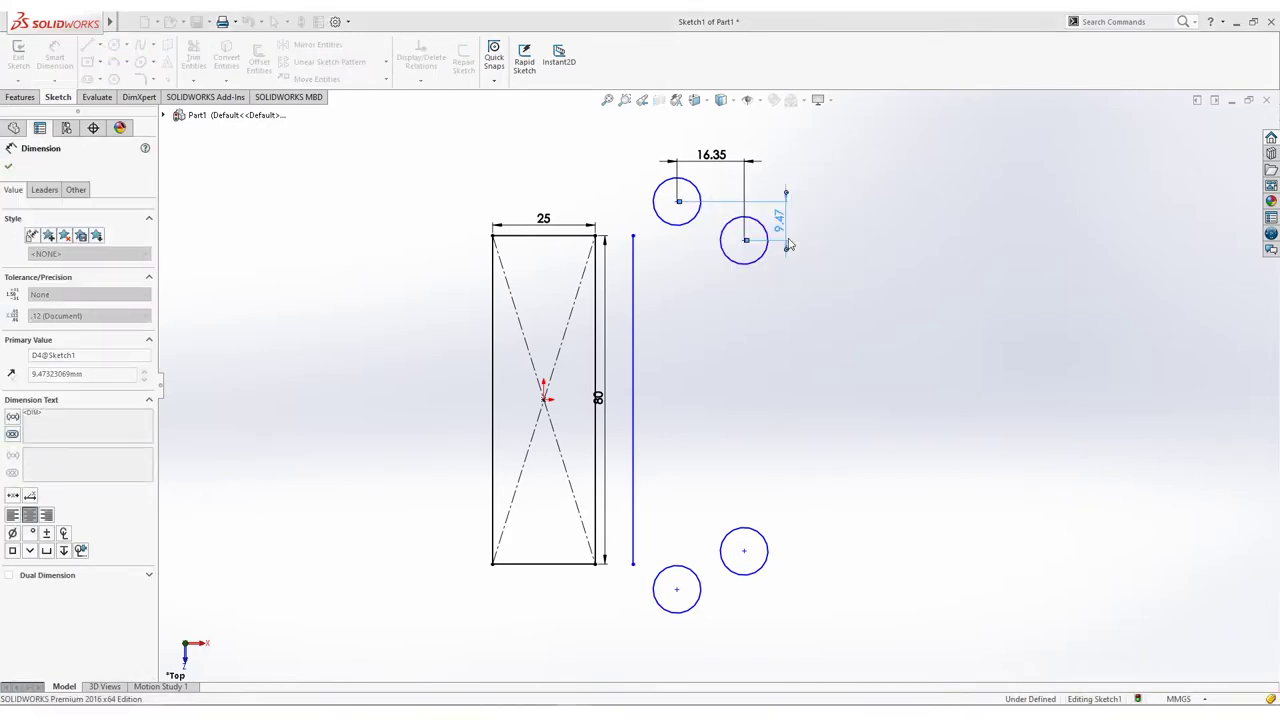
Step: Dimension the vertical distance between the centres of the two lower circles to 19.55 mm
click(744, 551)
click(677, 589)
click(796, 584)
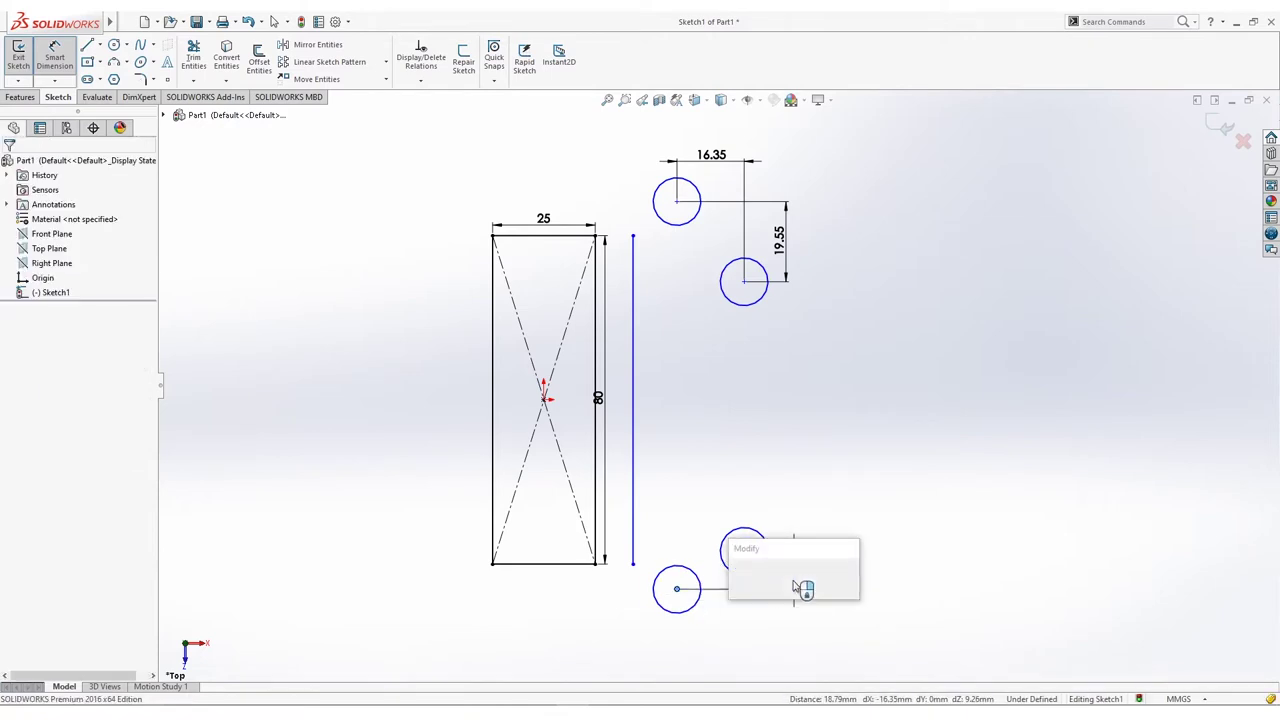
text(19.55)
key(Return)
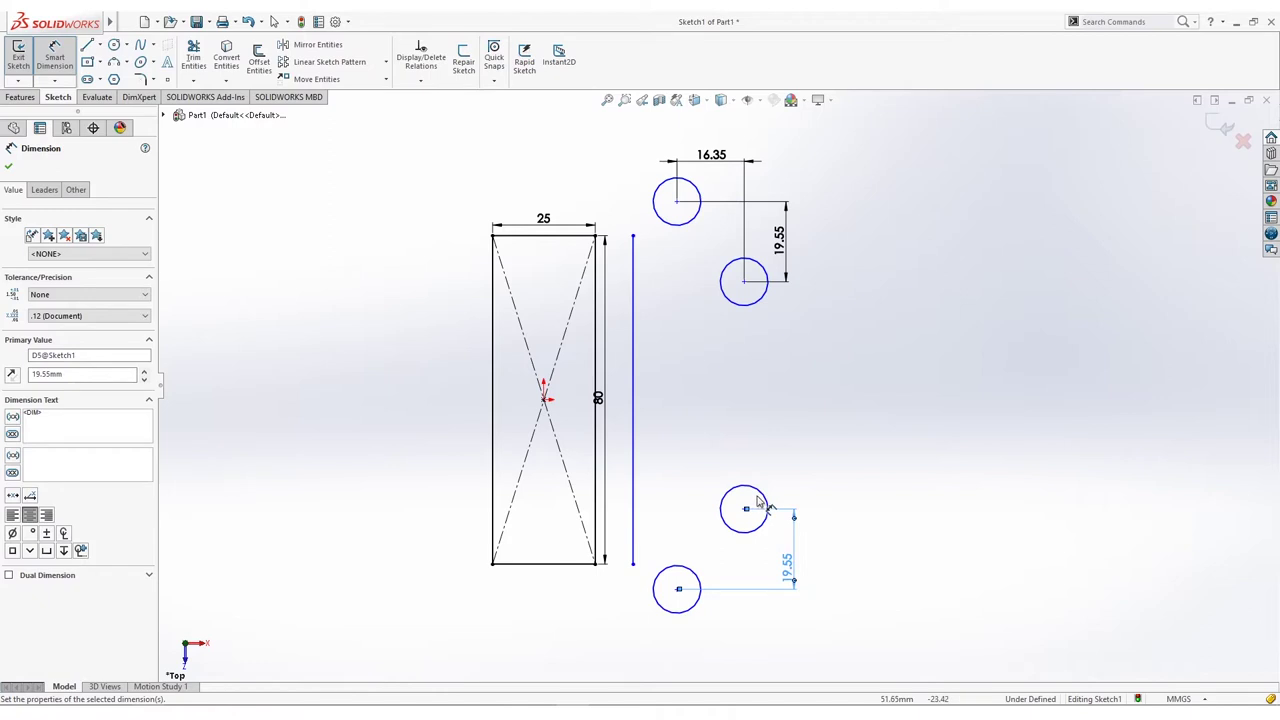
Step: Dimension the diameter of the upper circle nearer the vertical line to 8 mm
click(703, 197)
click(795, 178)
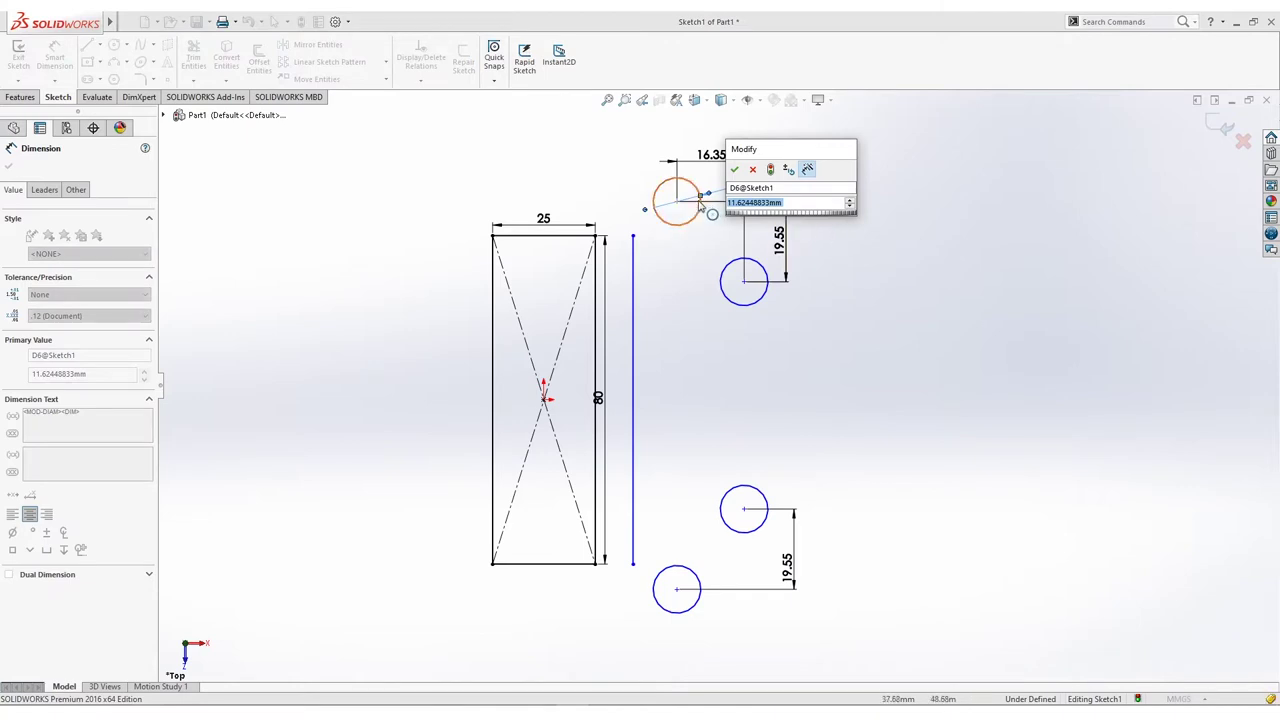
text(8)
key(Return)
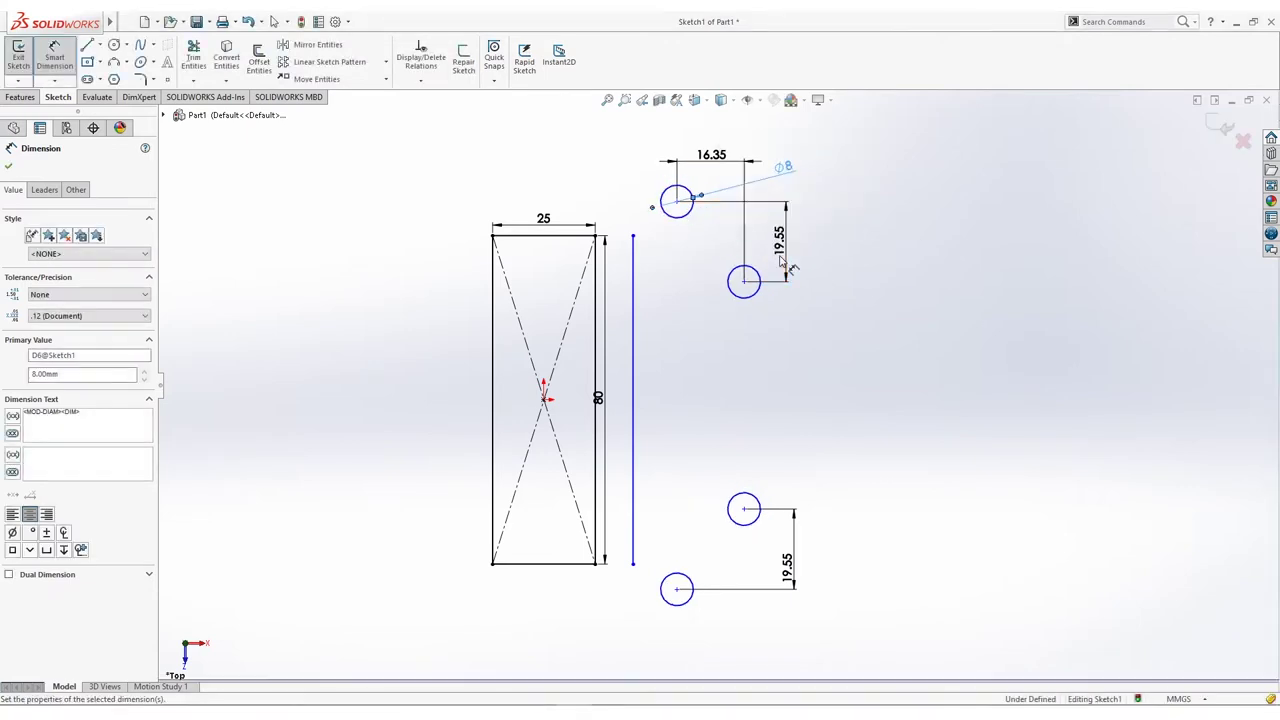
Step: Draw a chain of three centerlines through the four circle centres, from the upper outer circle down to the lower outer circle
ctrl+middle_drag(840, 280, 825, 278)
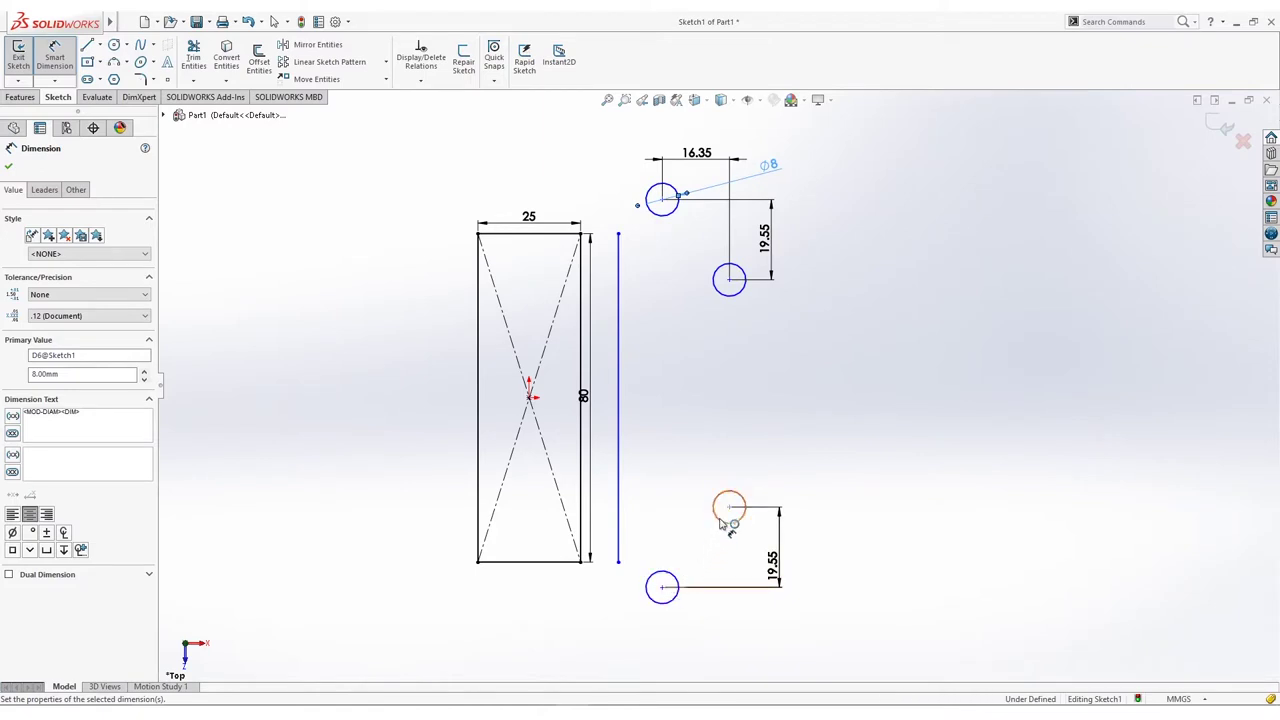
mouse_move(703, 374)
ctrl+middle_down()
mouse_move(720, 349)
mouse_move(733, 369)
ctrl+middle_up()
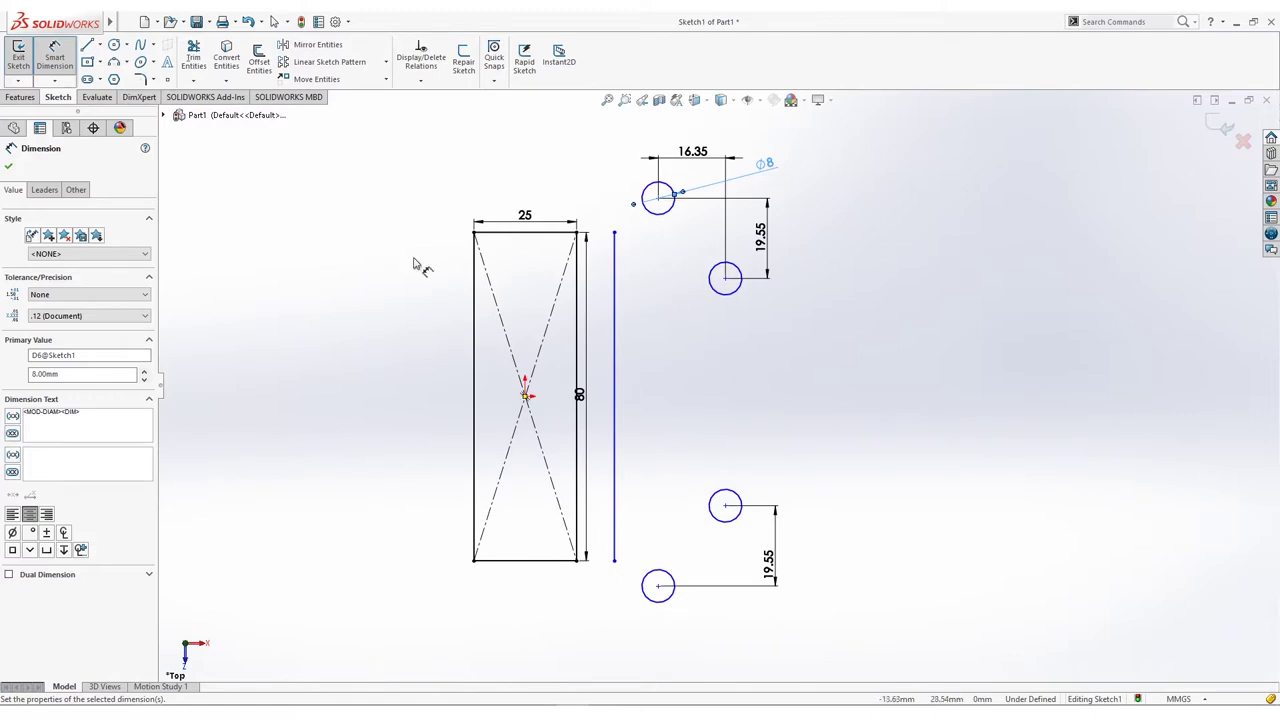
click(99, 46)
click(125, 80)
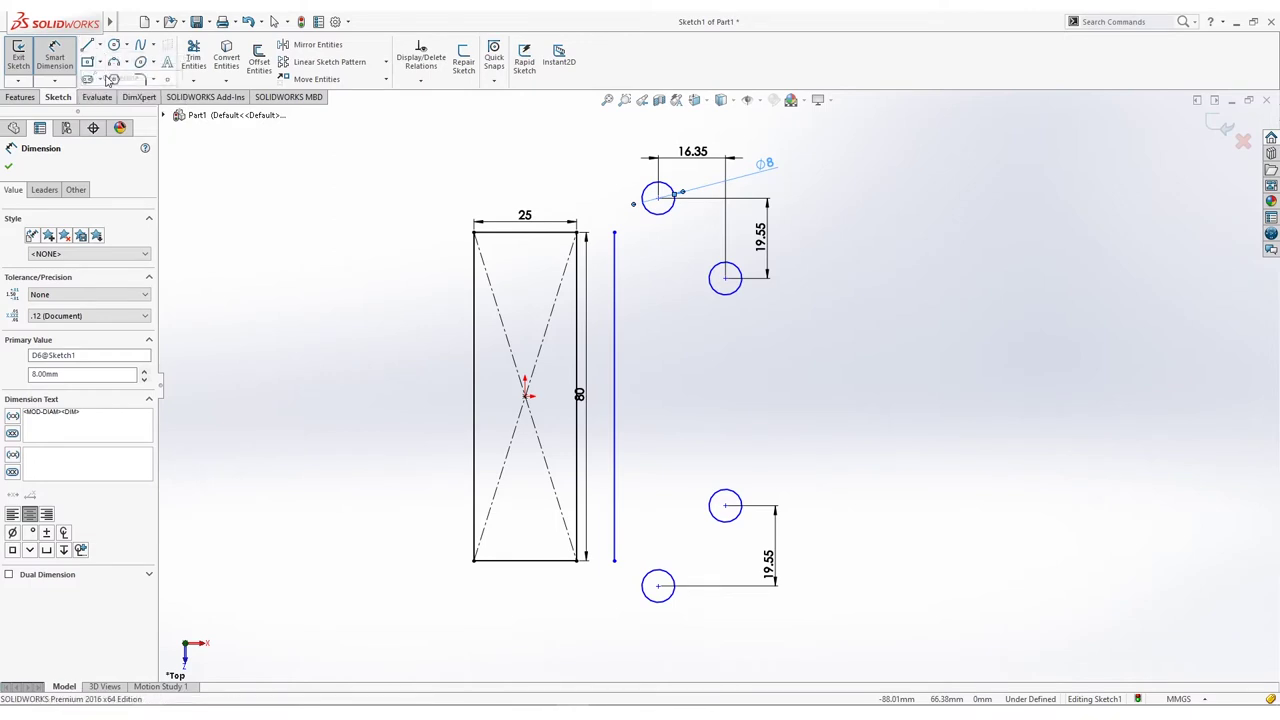
click(658, 198)
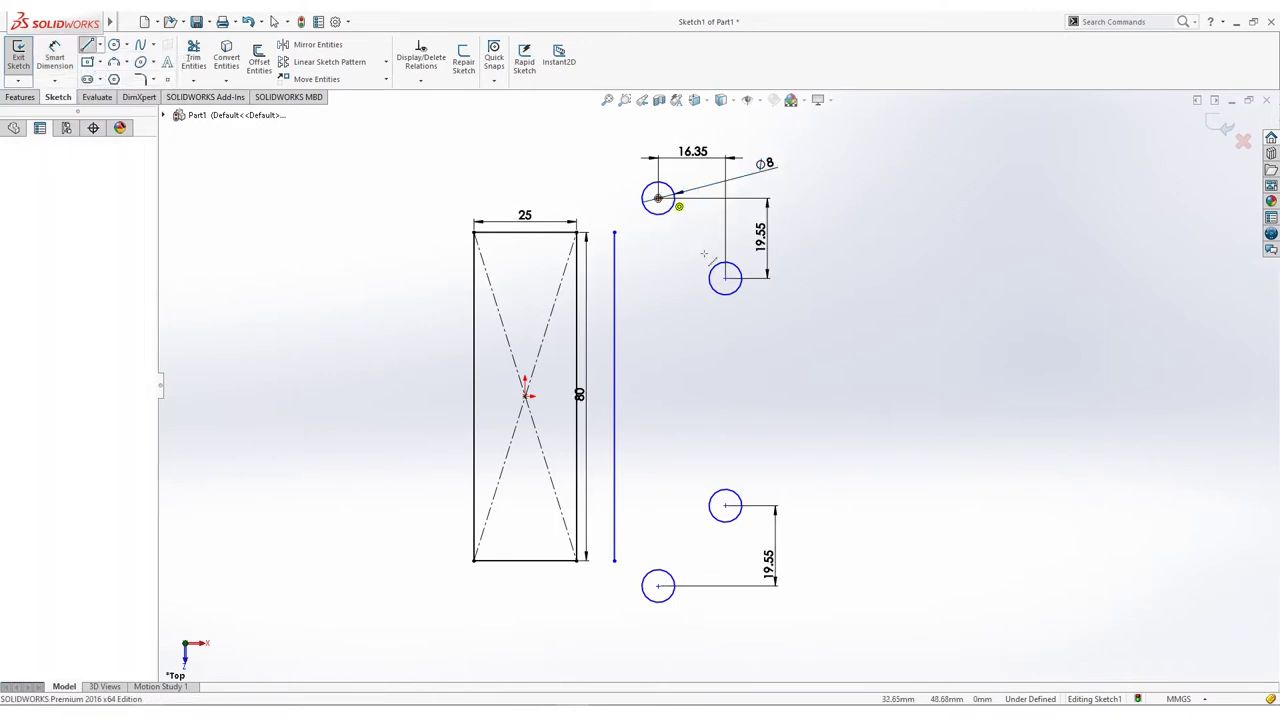
click(725, 278)
click(725, 505)
click(658, 585)
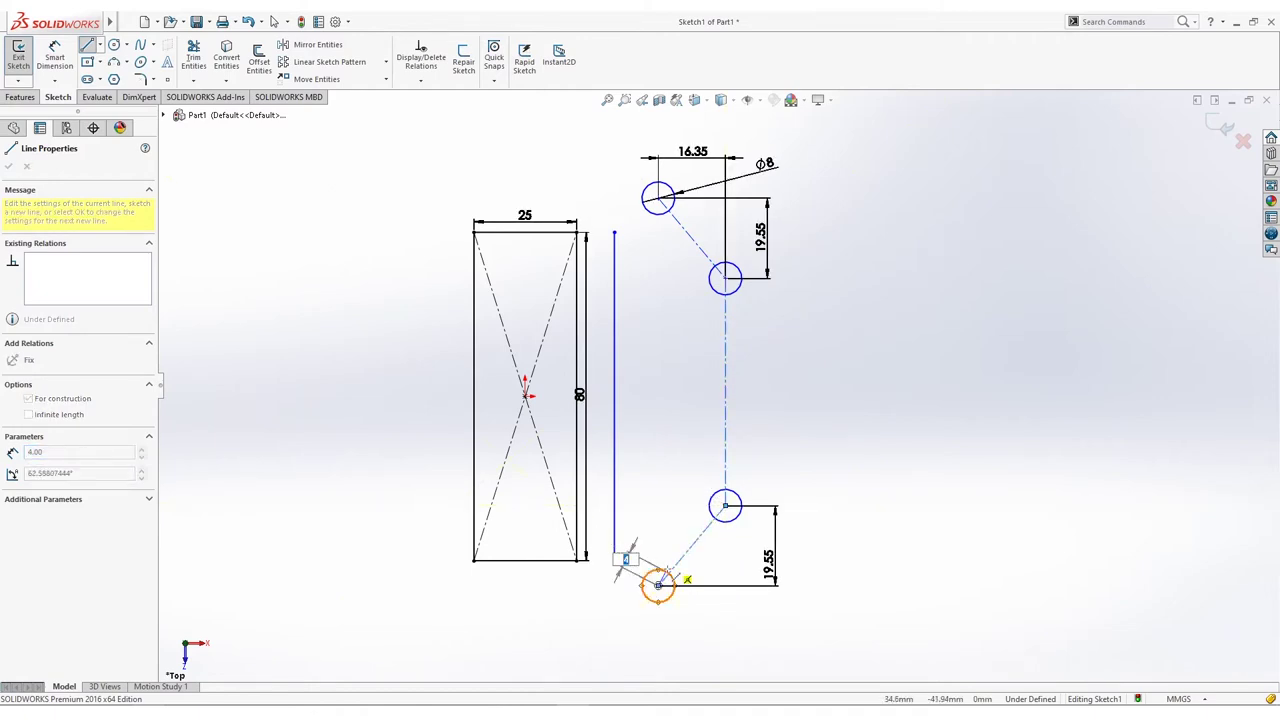
key(Escape)
Step: Offset the whole centerline chain 10 mm in both directions with dimensions added
click(252, 84)
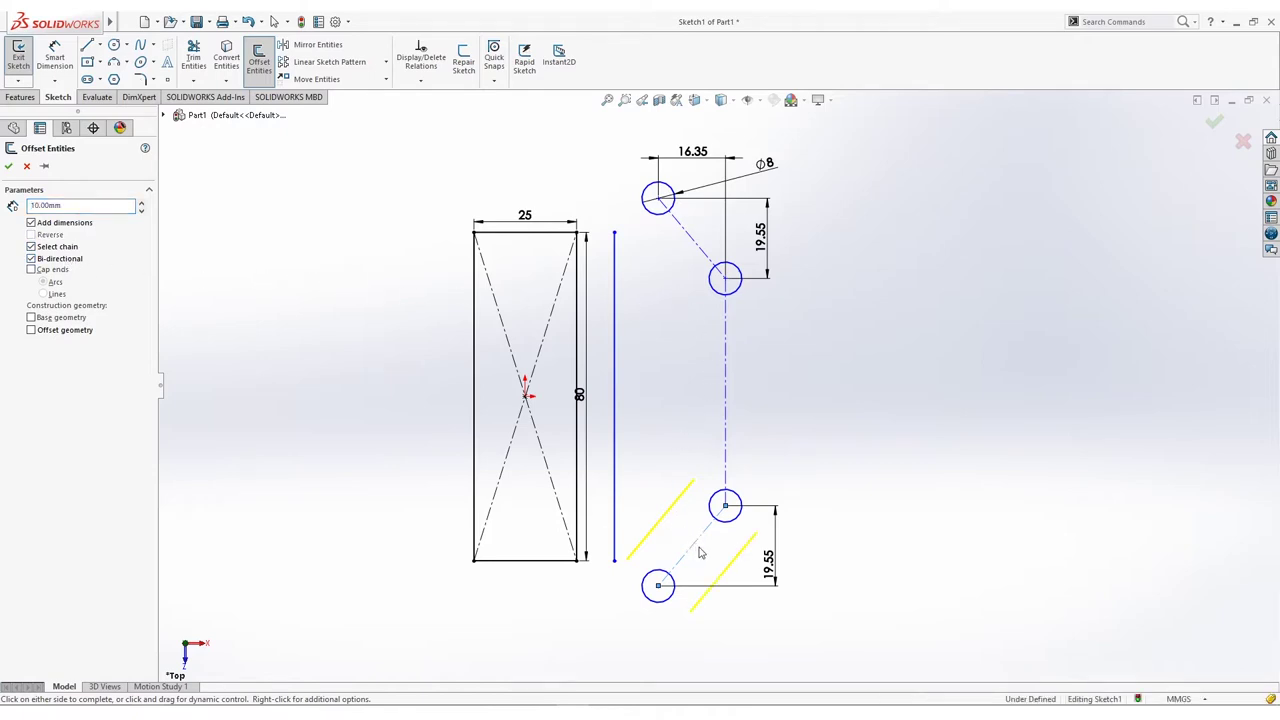
click(723, 365)
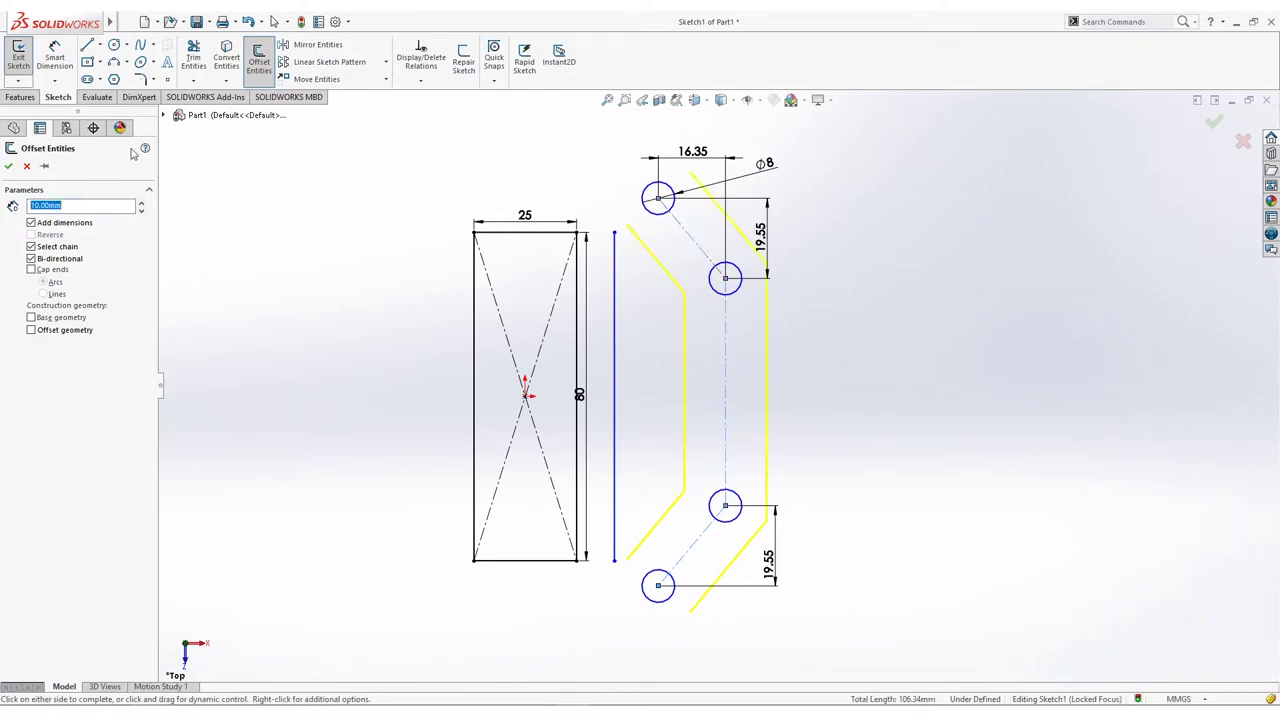
click(9, 168)
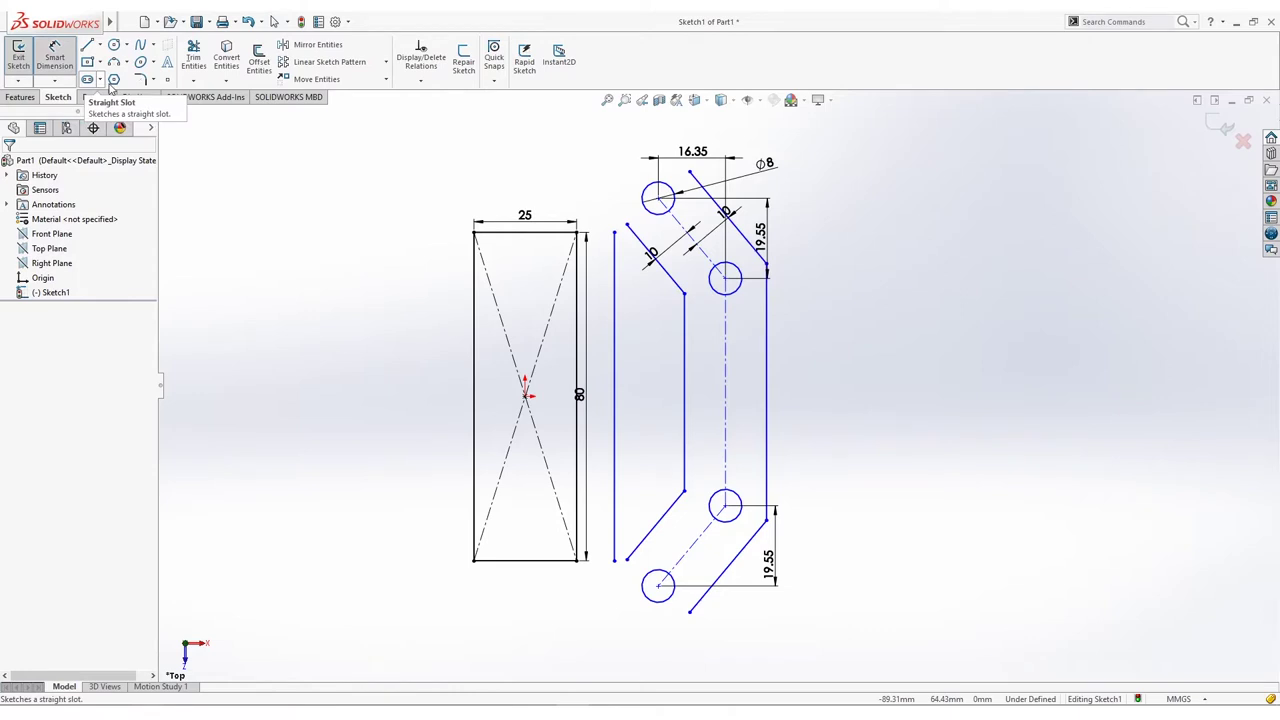
Step: Dimension the vertical distance between the centres of the two inner circles on the vertical centerline to 85.9 mm
click(725, 278)
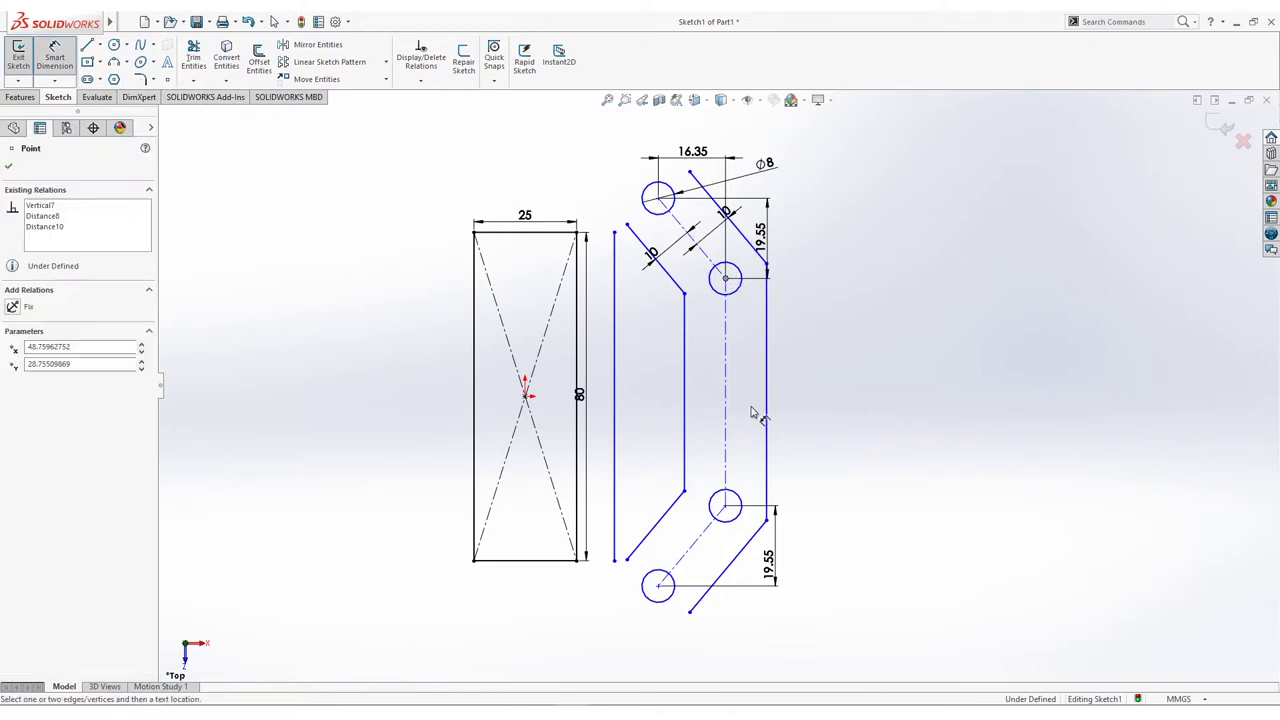
click(727, 508)
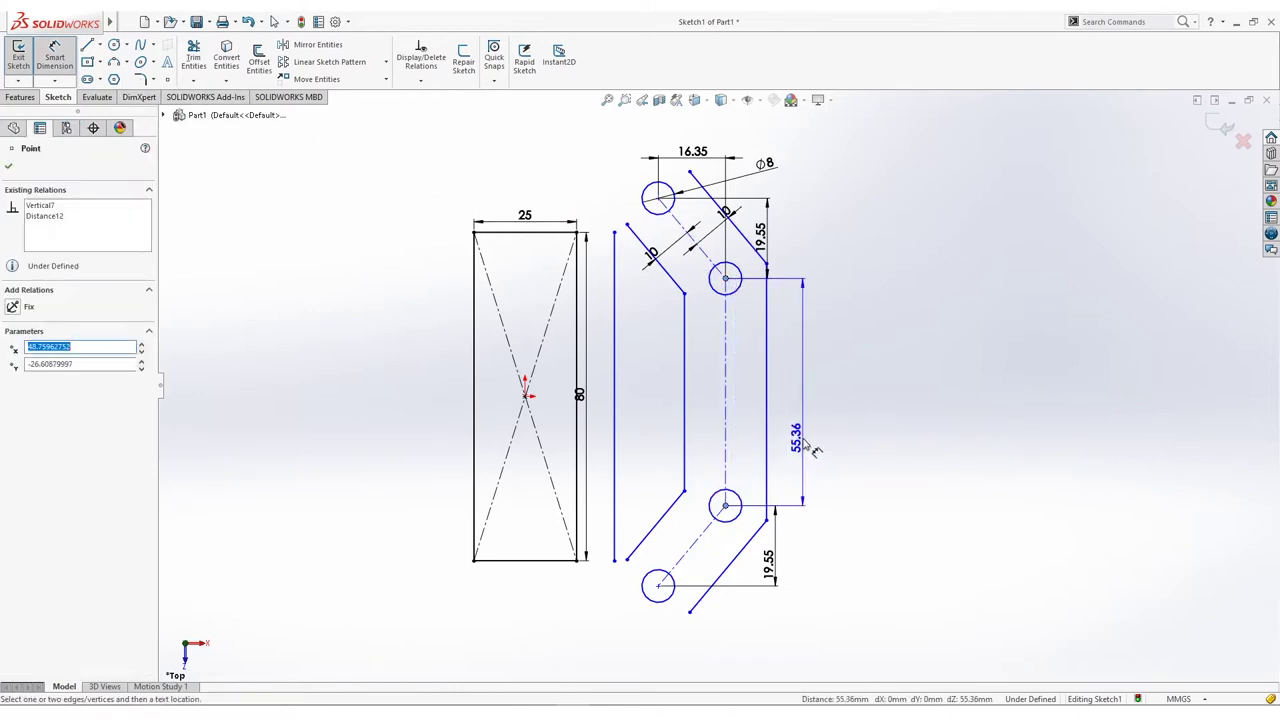
click(805, 443)
text(85.9)
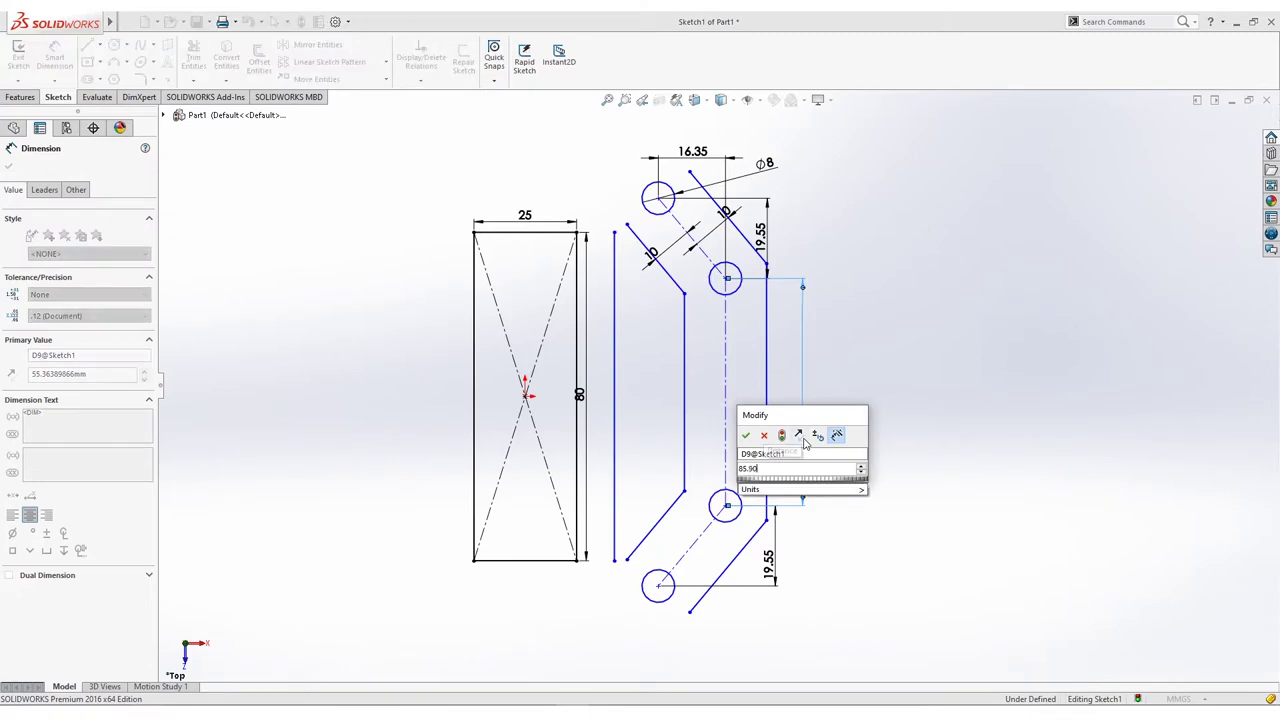
key(Return)
Step: Dimension the vertical distance from the upper outer circle's centre to the rectangle's upper corner facing the circles to 22.5 mm
mouse_move(794, 371)
ctrl+middle_down()
mouse_move(763, 403)
mouse_move(754, 440)
ctrl+middle_up()
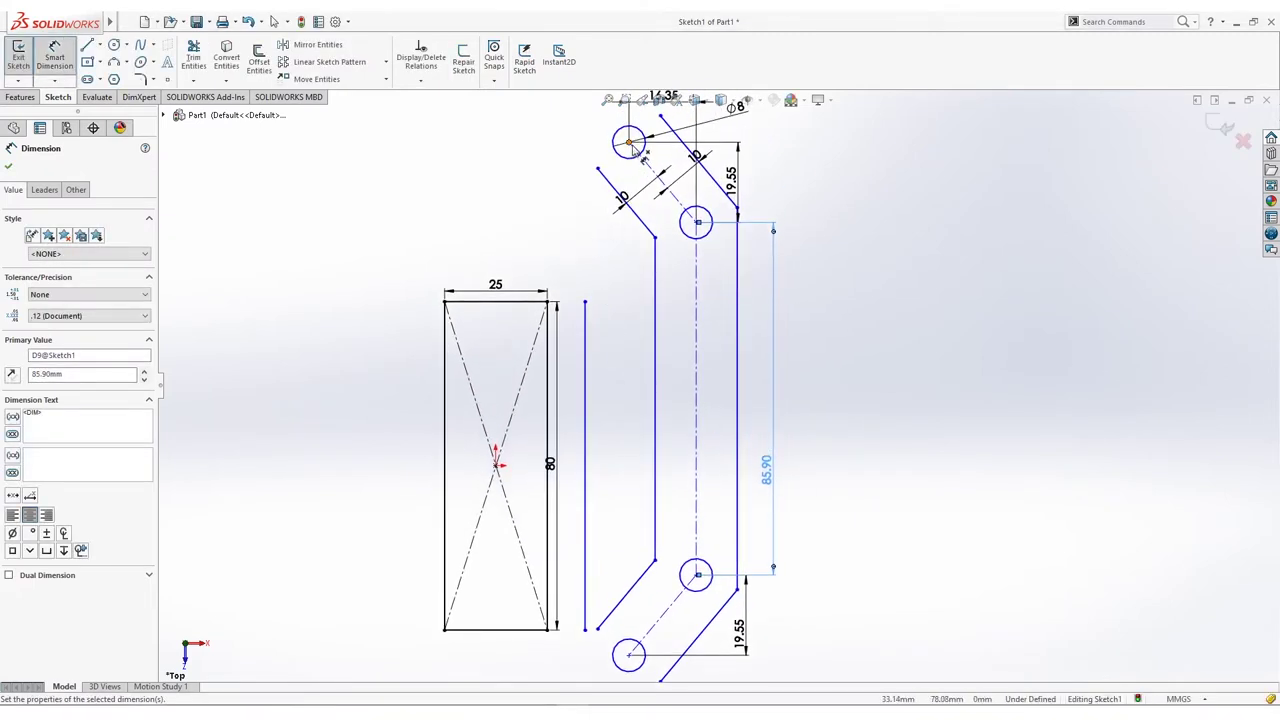
click(584, 301)
click(548, 302)
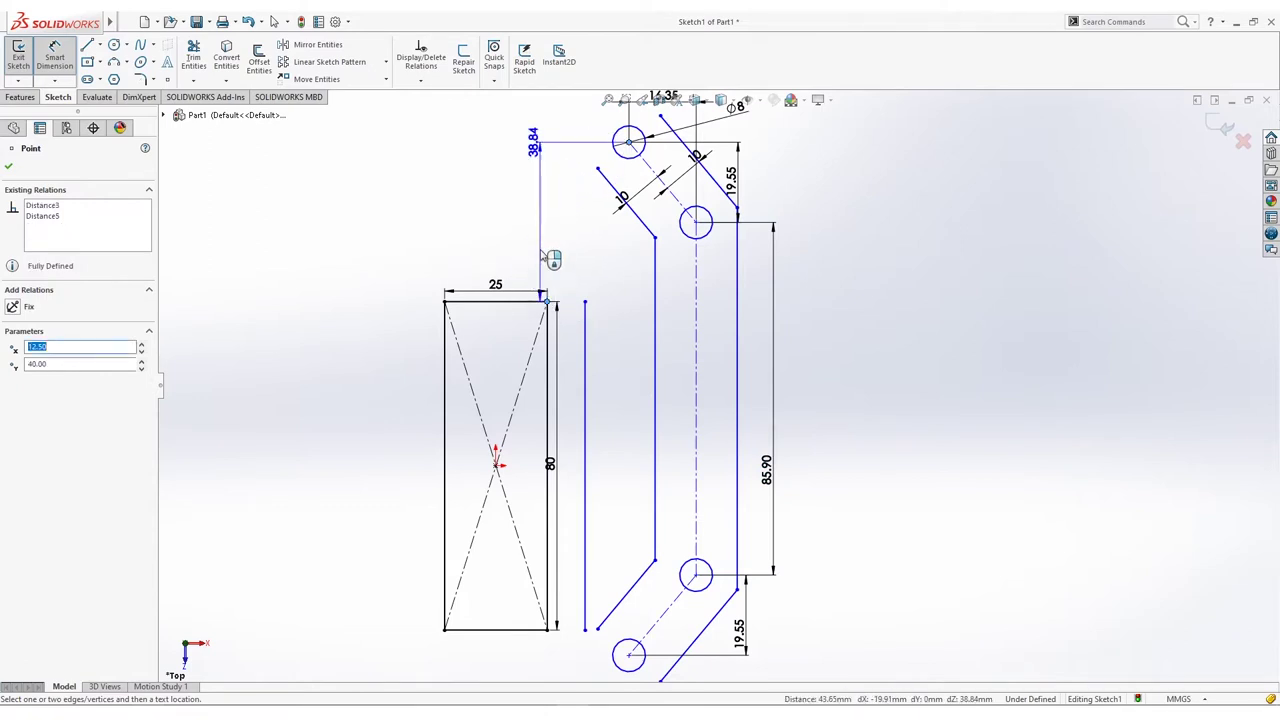
click(540, 255)
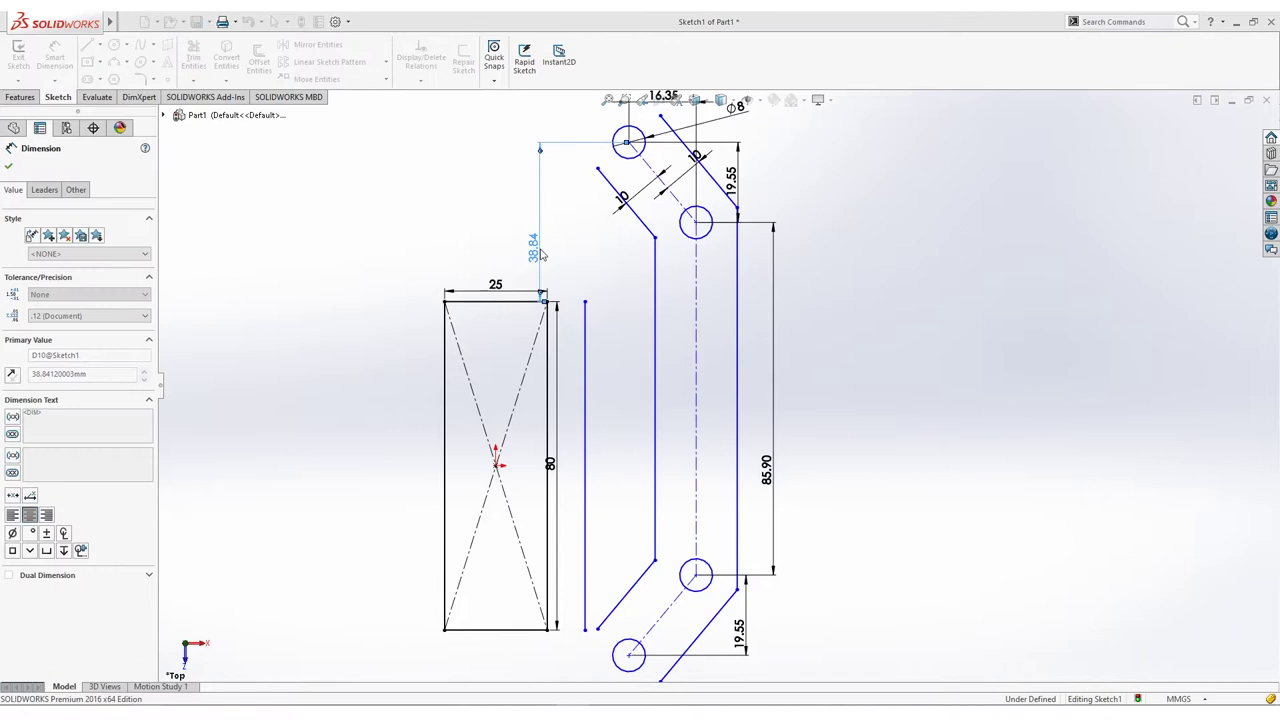
text(22.5)
key(Return)
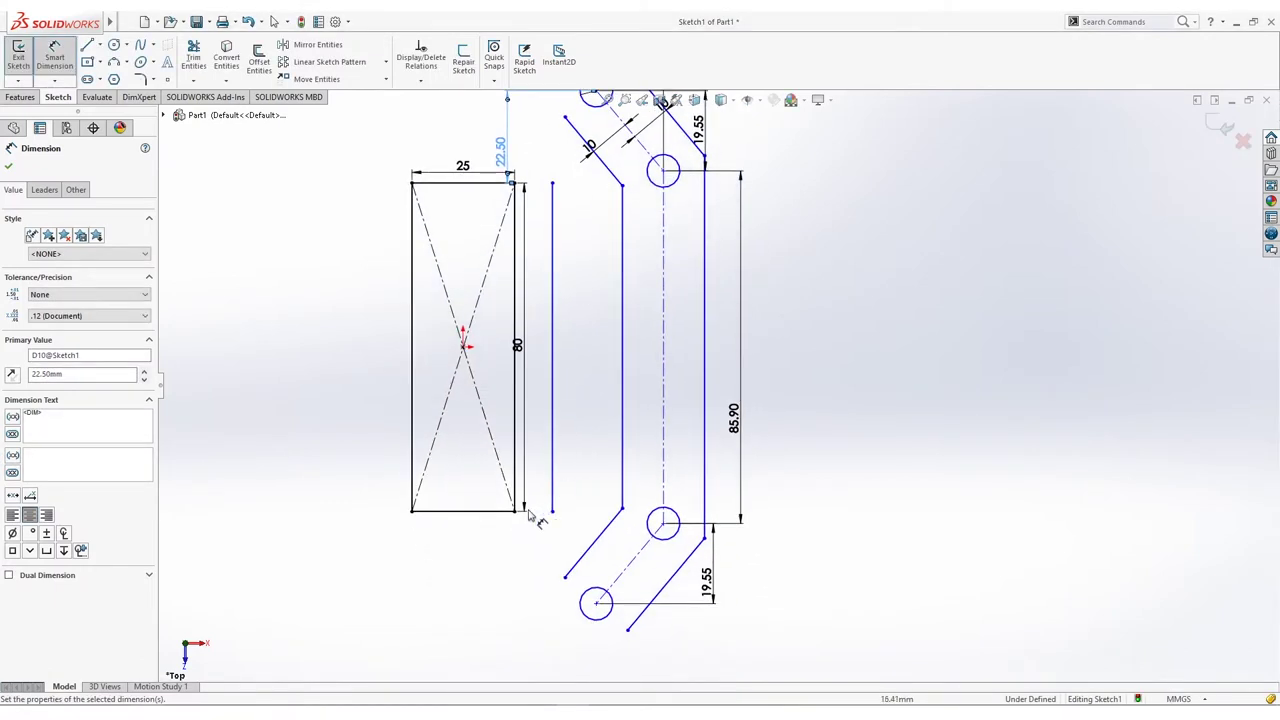
Step: Dimension the horizontal distance from the rectangle's lower corner facing the circles to the lower outer circle's centre to 53.7 mm
click(516, 513)
click(596, 604)
click(555, 655)
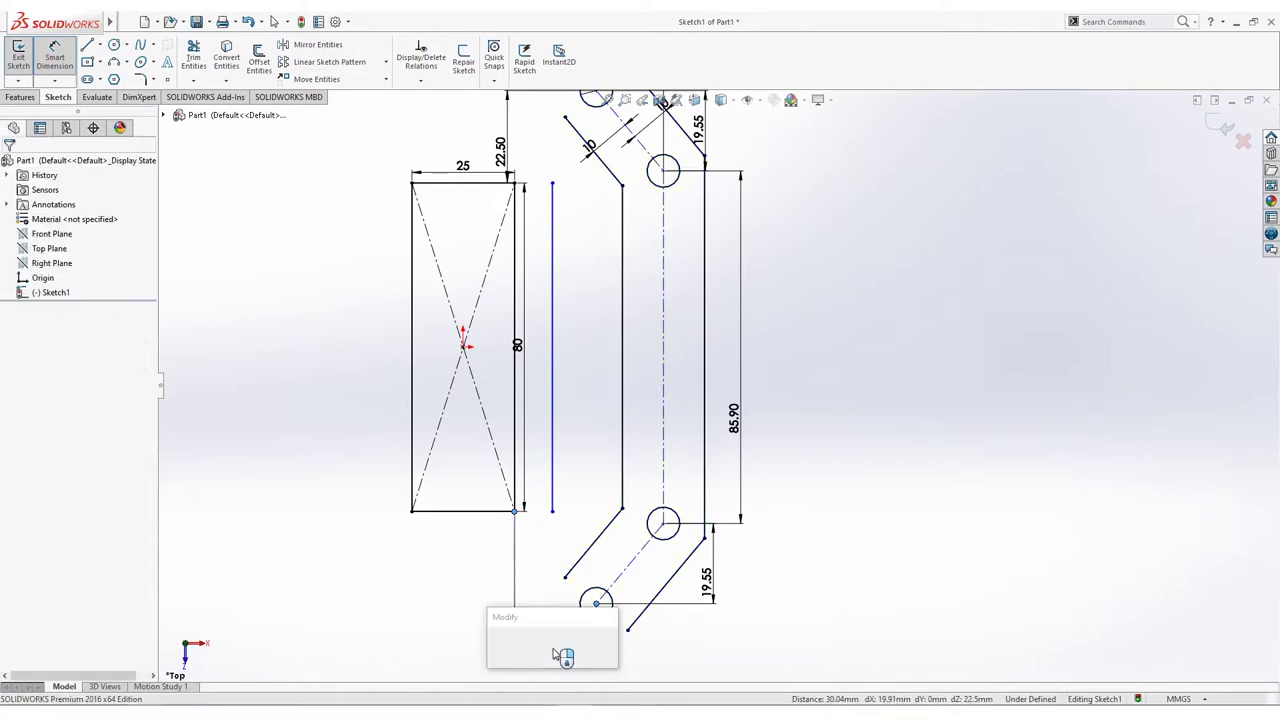
text(53.7)
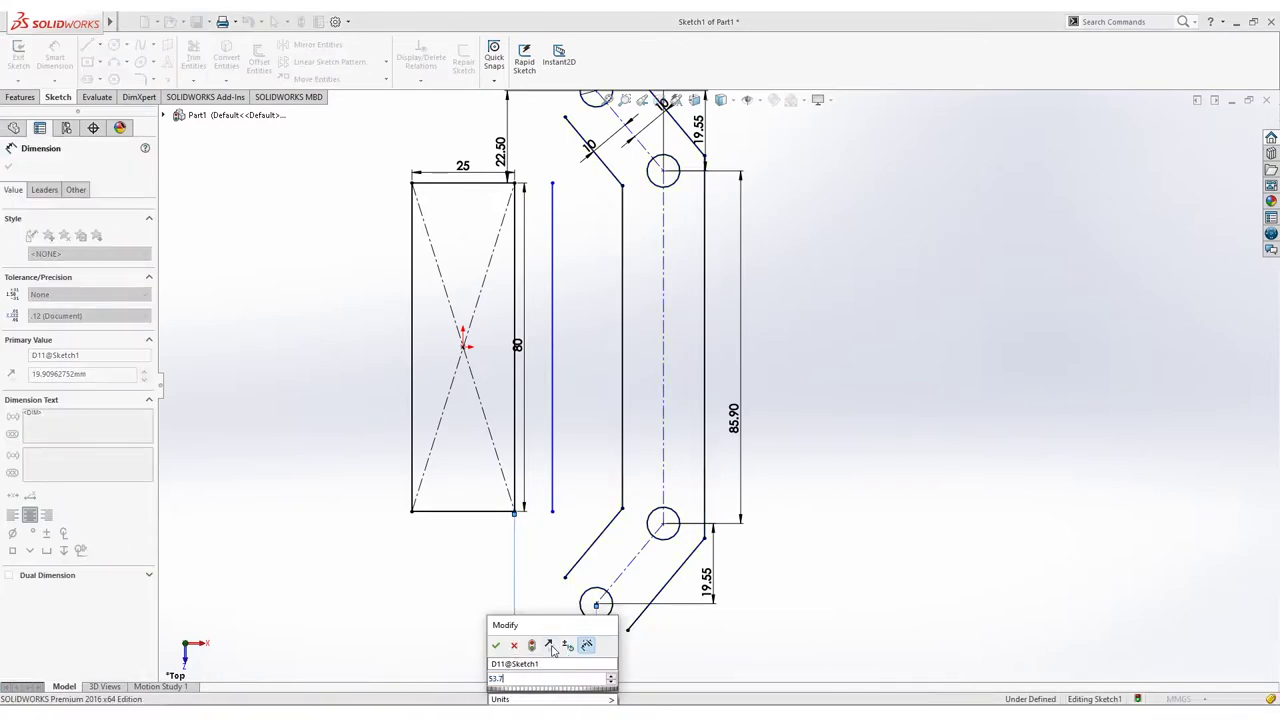
key(Return)
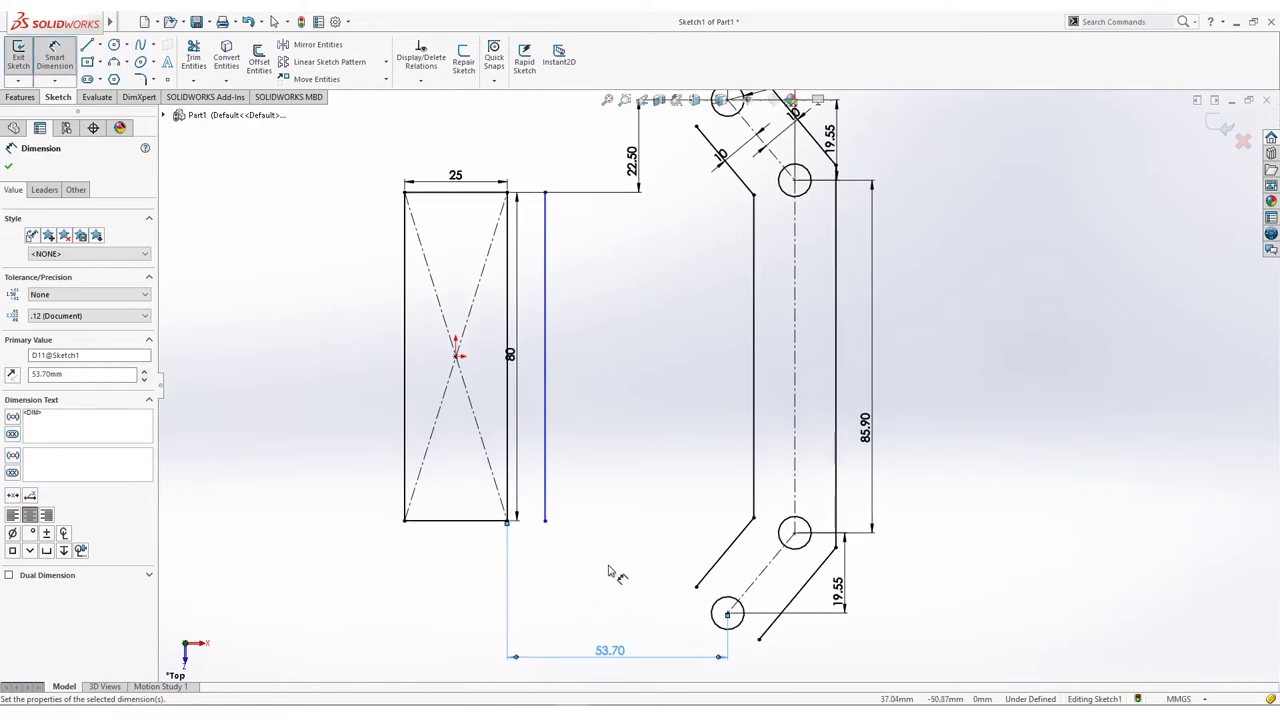
Step: Dimension the distance between the standalone vertical line and the nearer vertical offset line to 54.15 mm
click(546, 390)
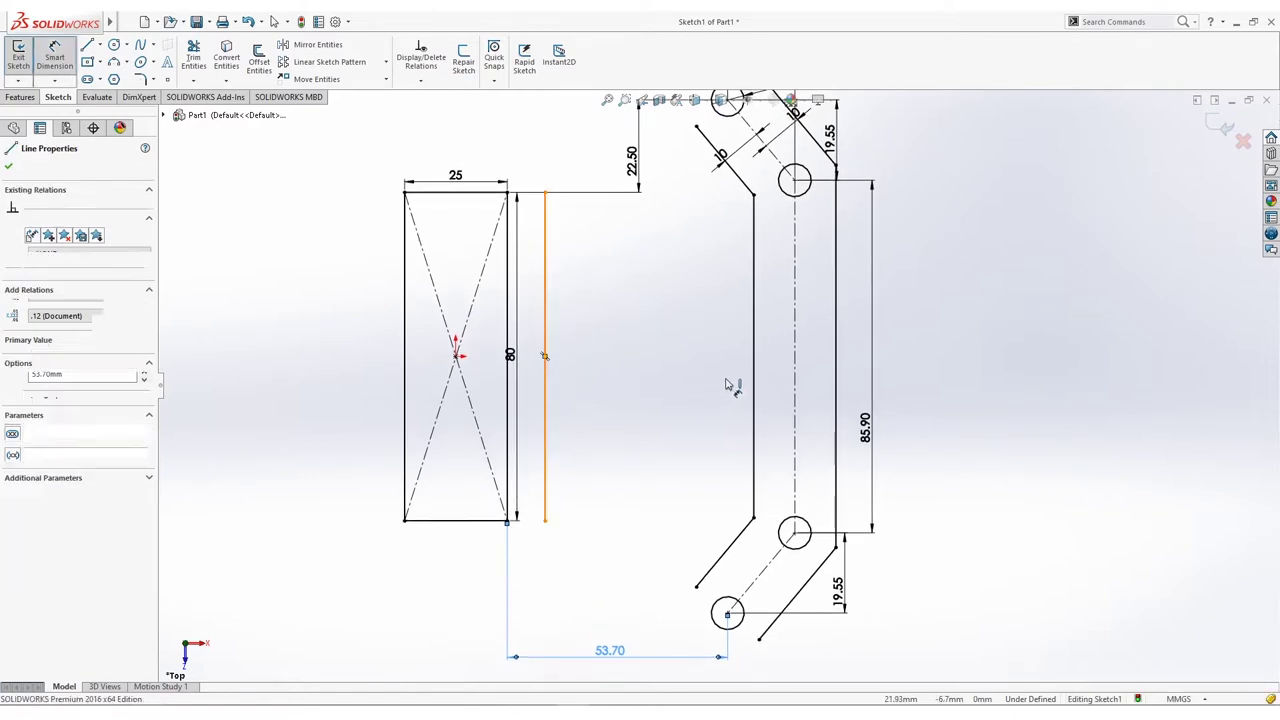
click(754, 384)
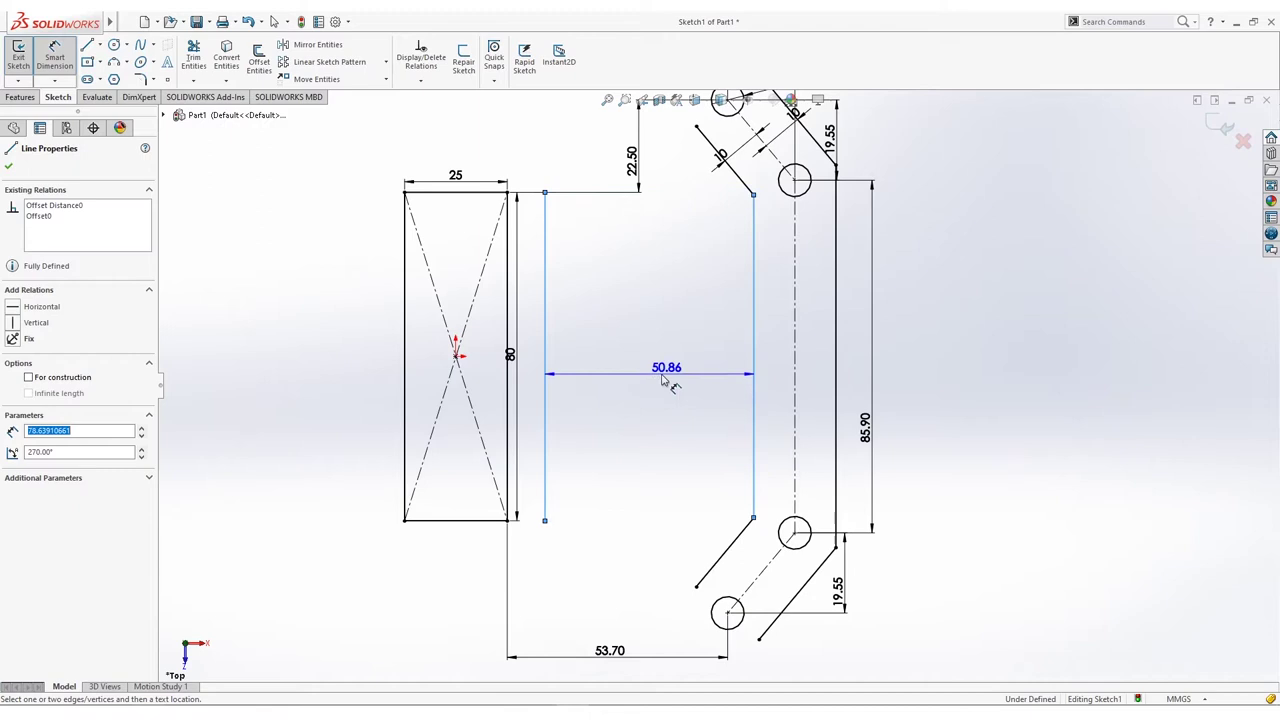
click(642, 390)
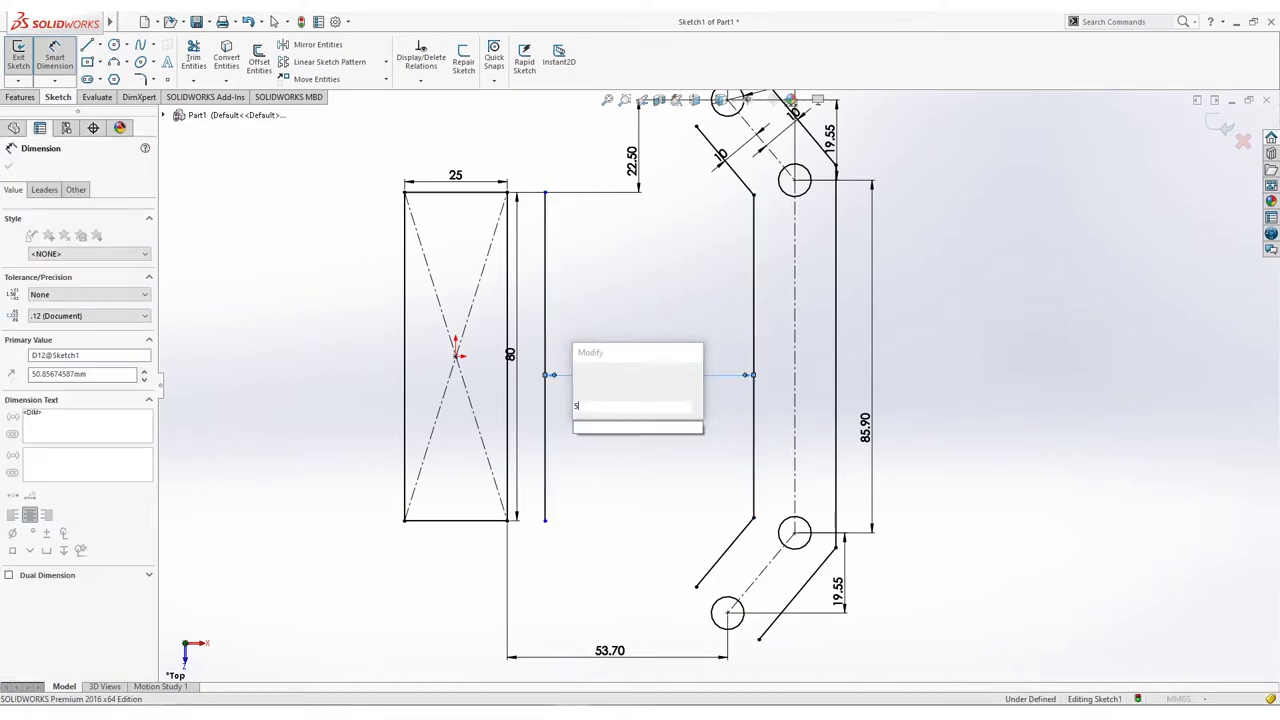
key(Return)
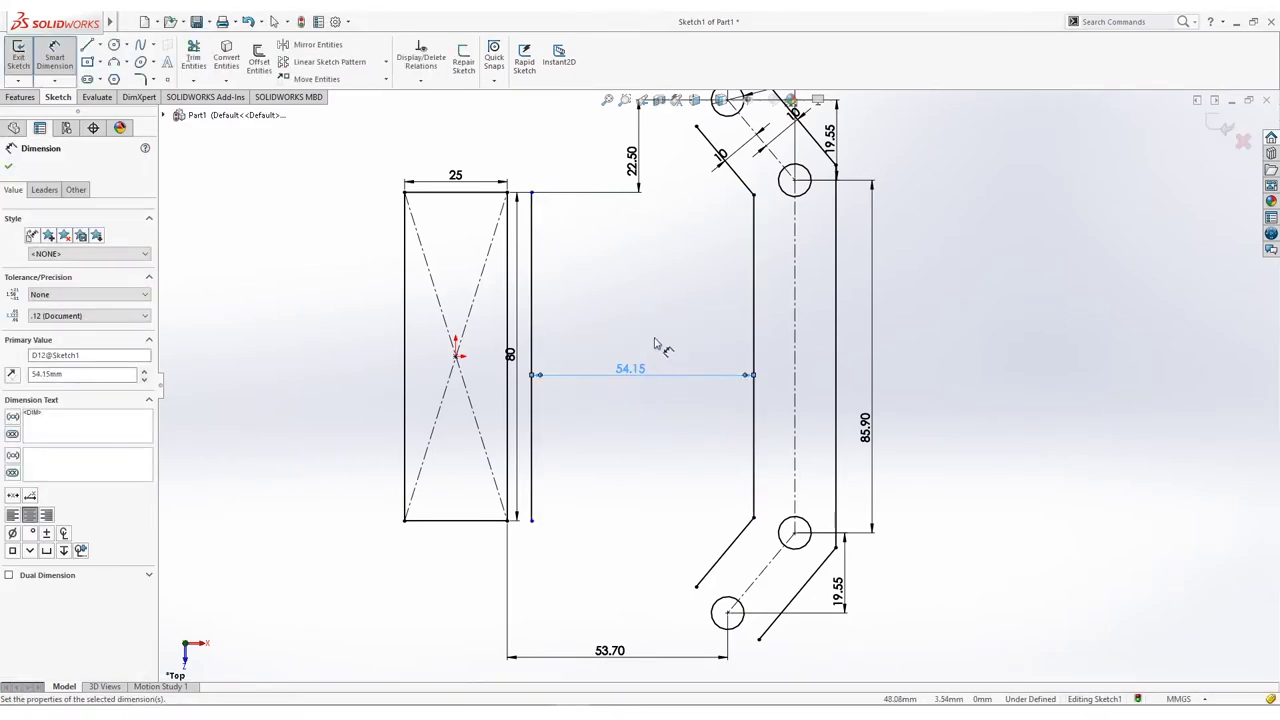
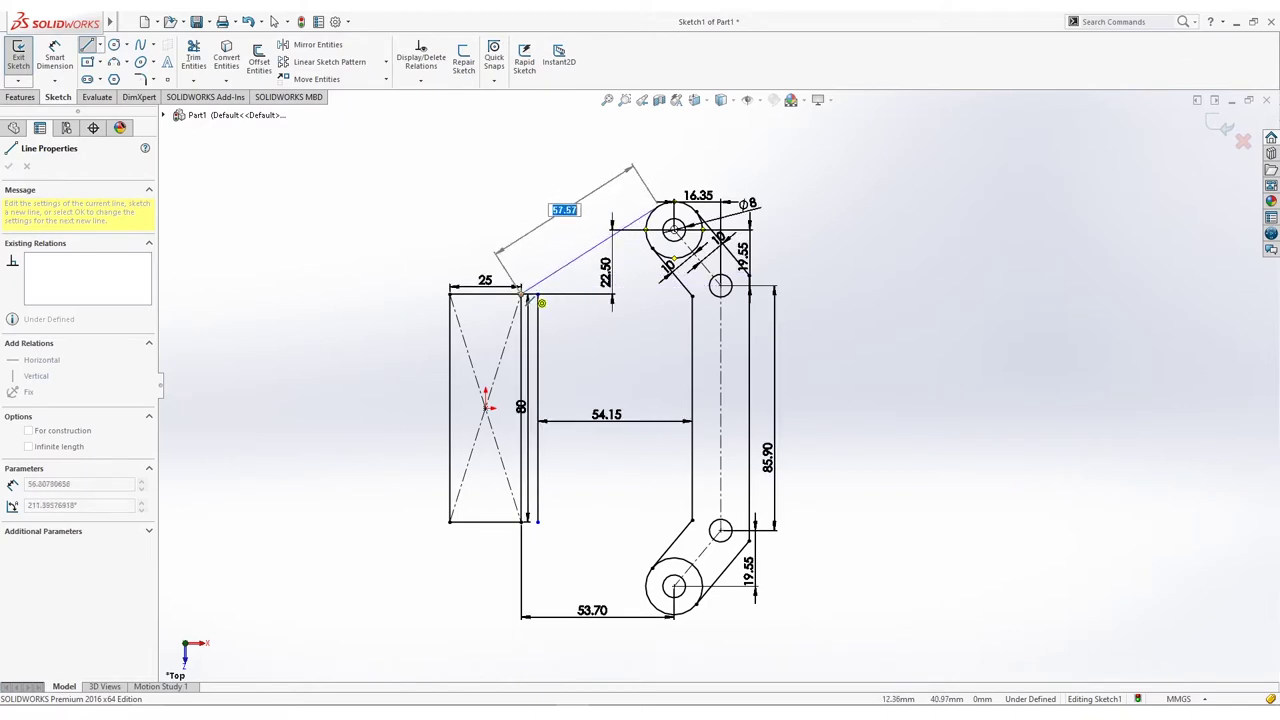
Step: Connect the large upper and lower end circles to the rectangle's nearest corners with two slanted lines, the lower one tangent
double_click(521, 292)
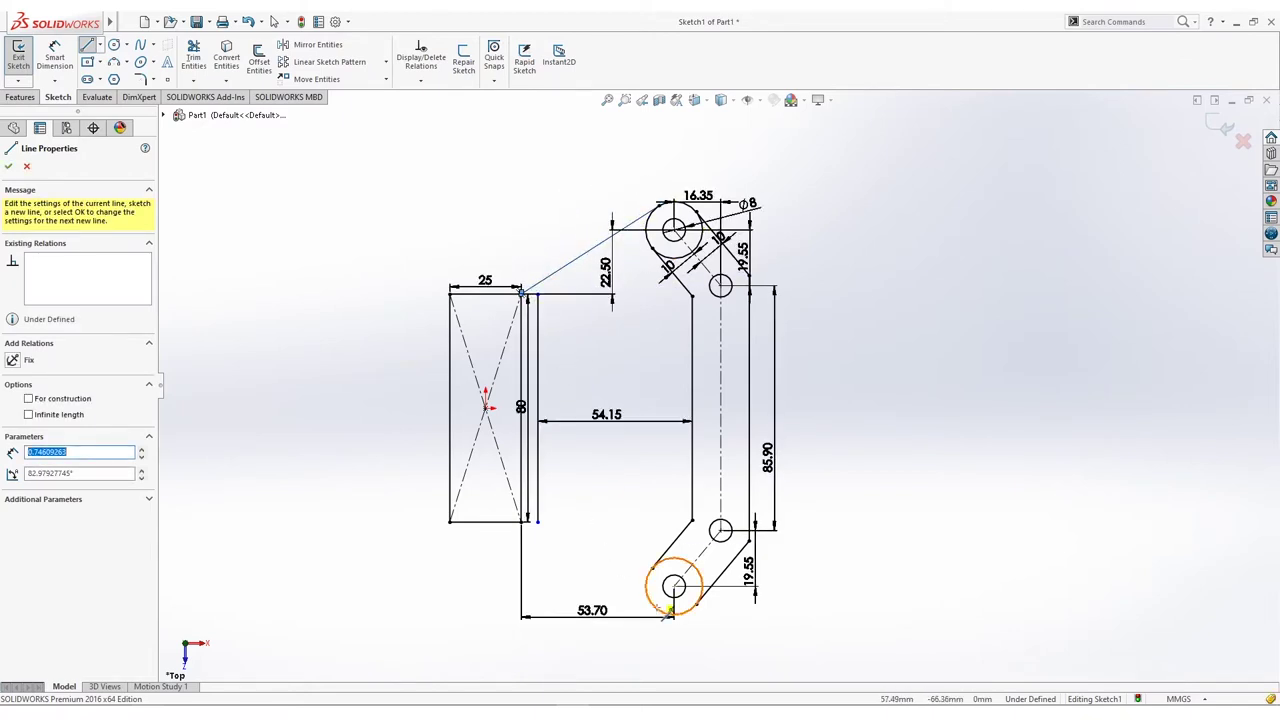
click(669, 617)
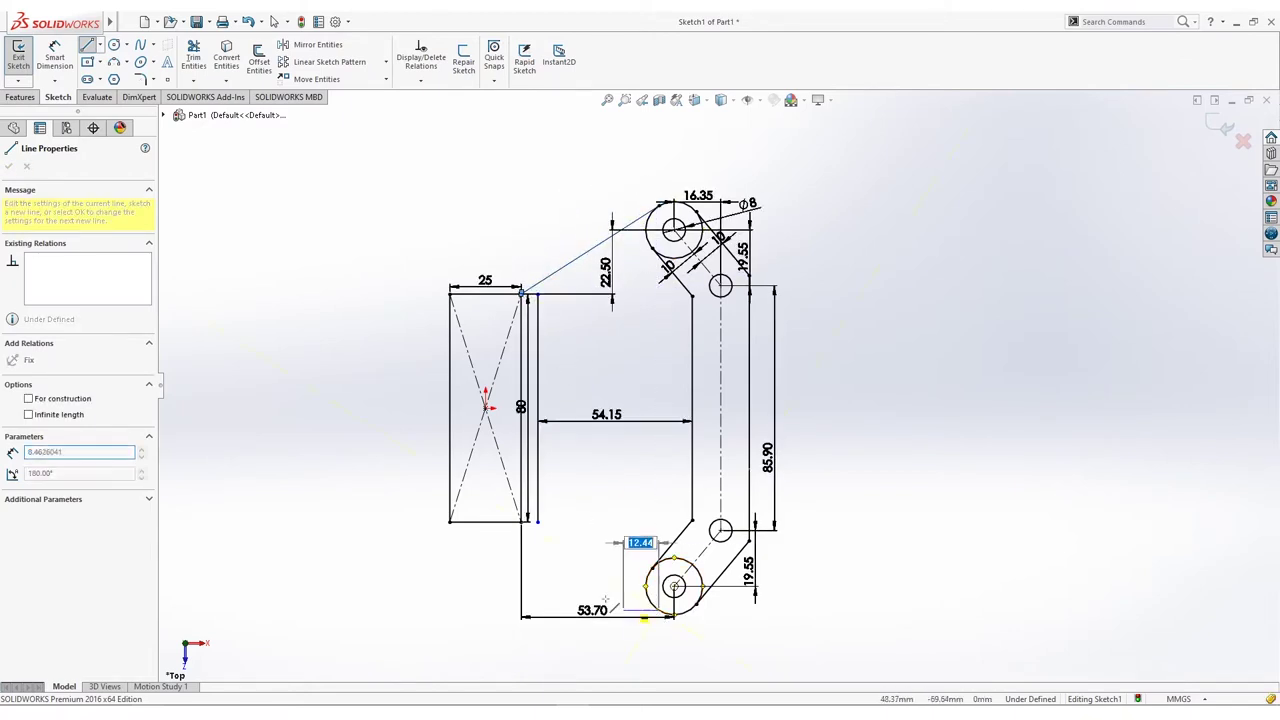
double_click(521, 521)
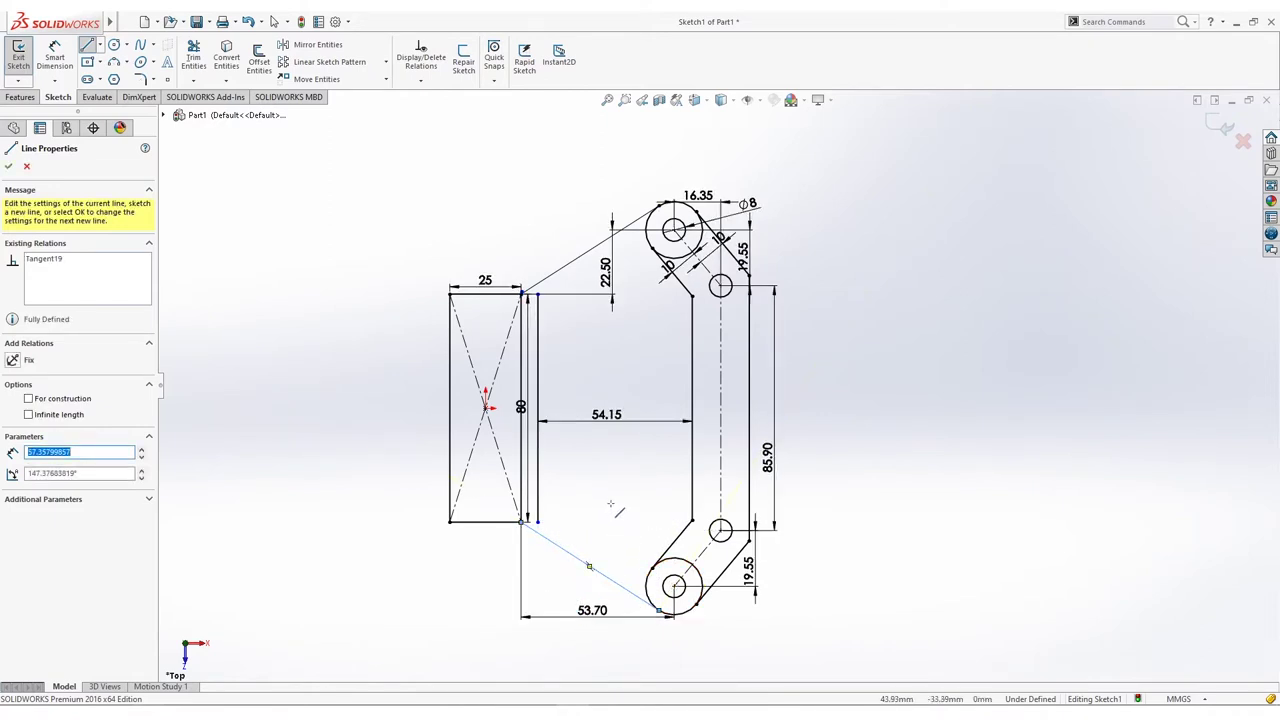
key(Escape)
Step: Offset the upper and lower slanted lines 10 mm towards the inside of the profile with Bi-directional turned off
click(259, 58)
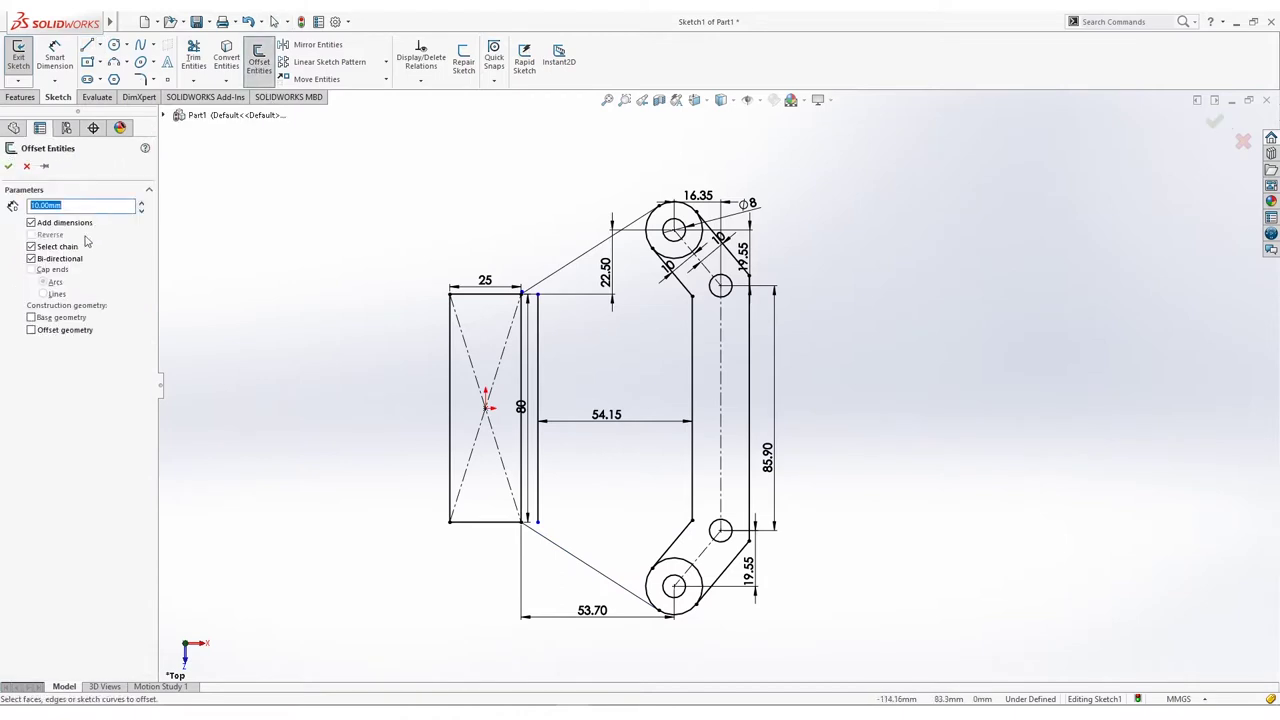
click(63, 259)
click(580, 255)
click(603, 323)
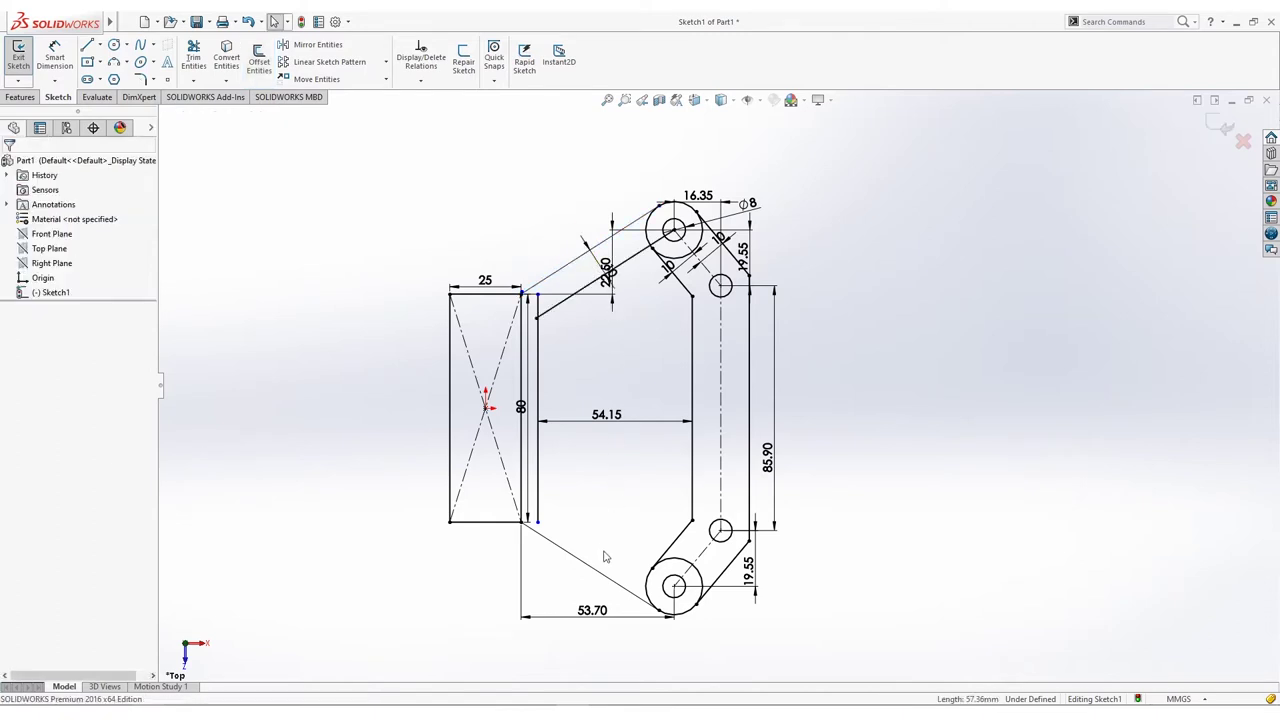
click(569, 553)
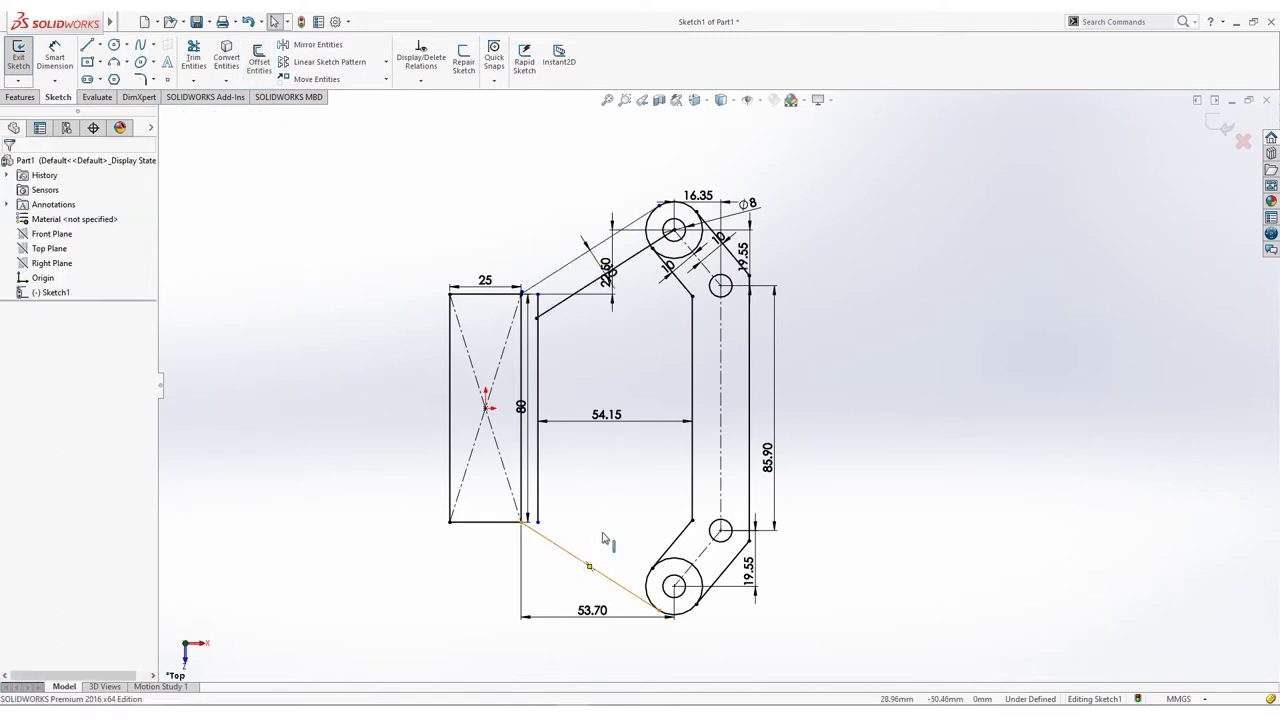
click(614, 545)
key(Return)
click(620, 538)
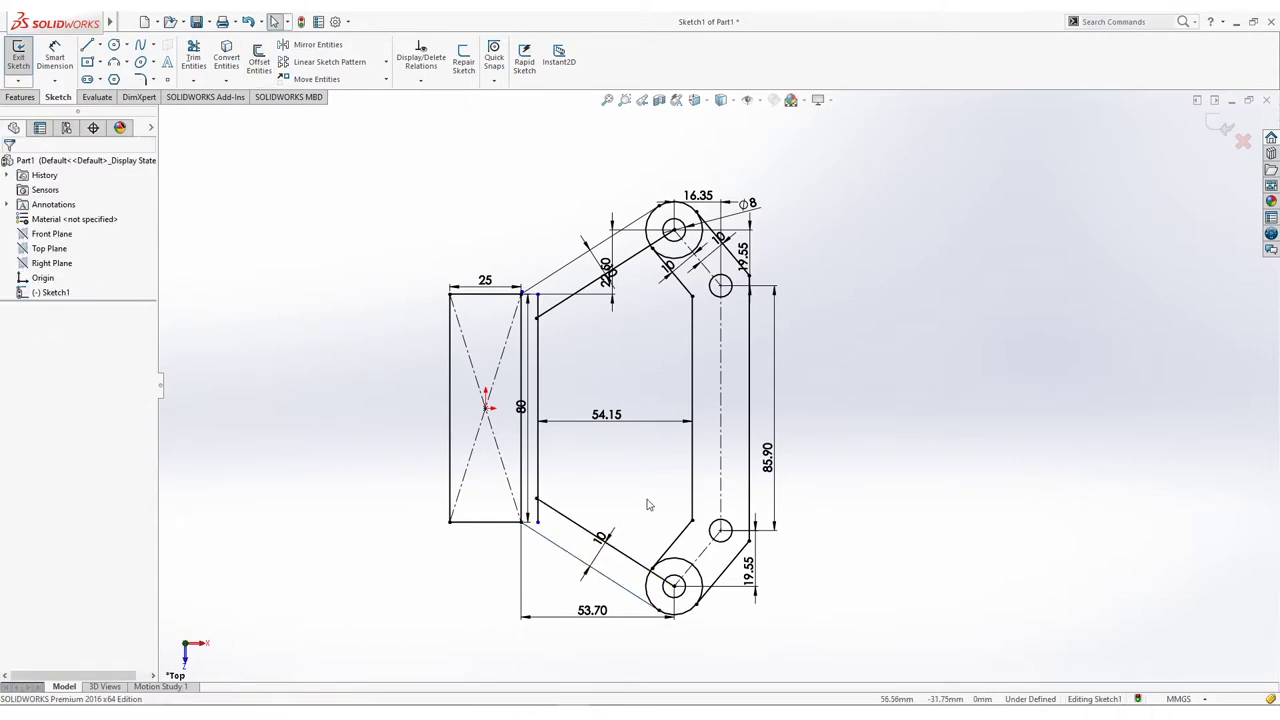
Step: Trim both overhanging ends of the vertical line beside the rectangle back to the slanted offset lines
scroll(597, 467, down, 1)
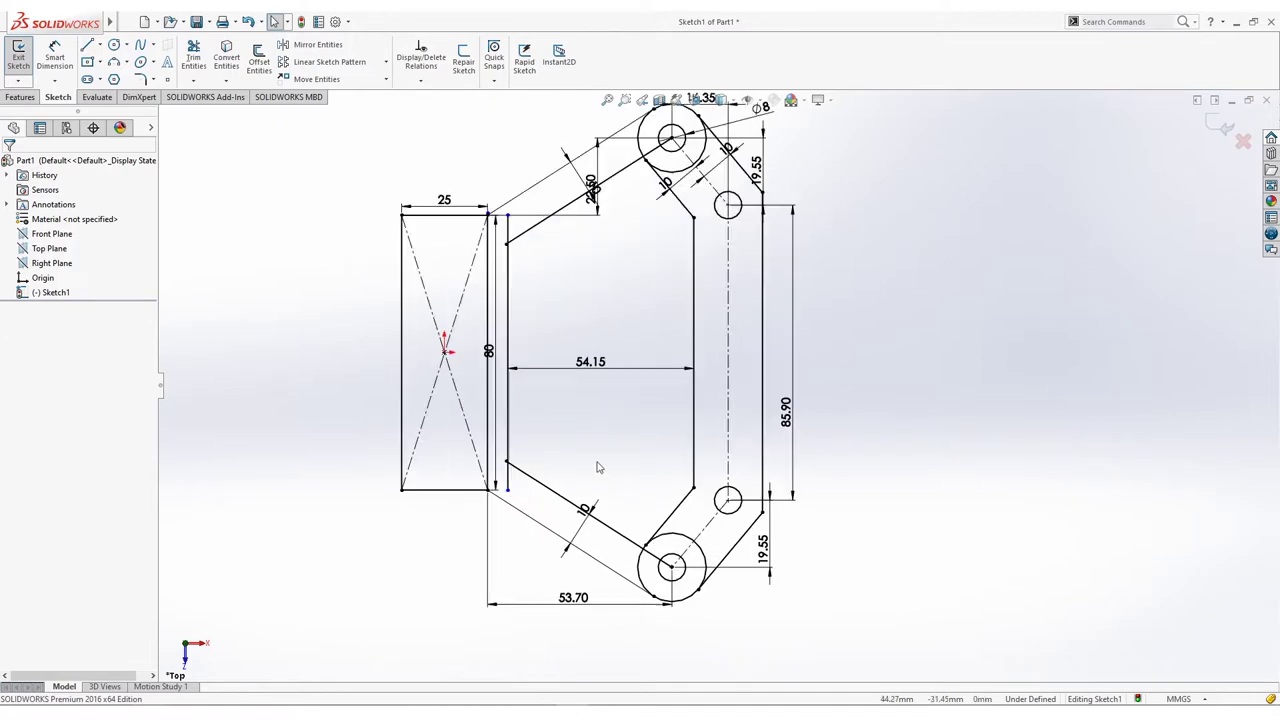
click(193, 55)
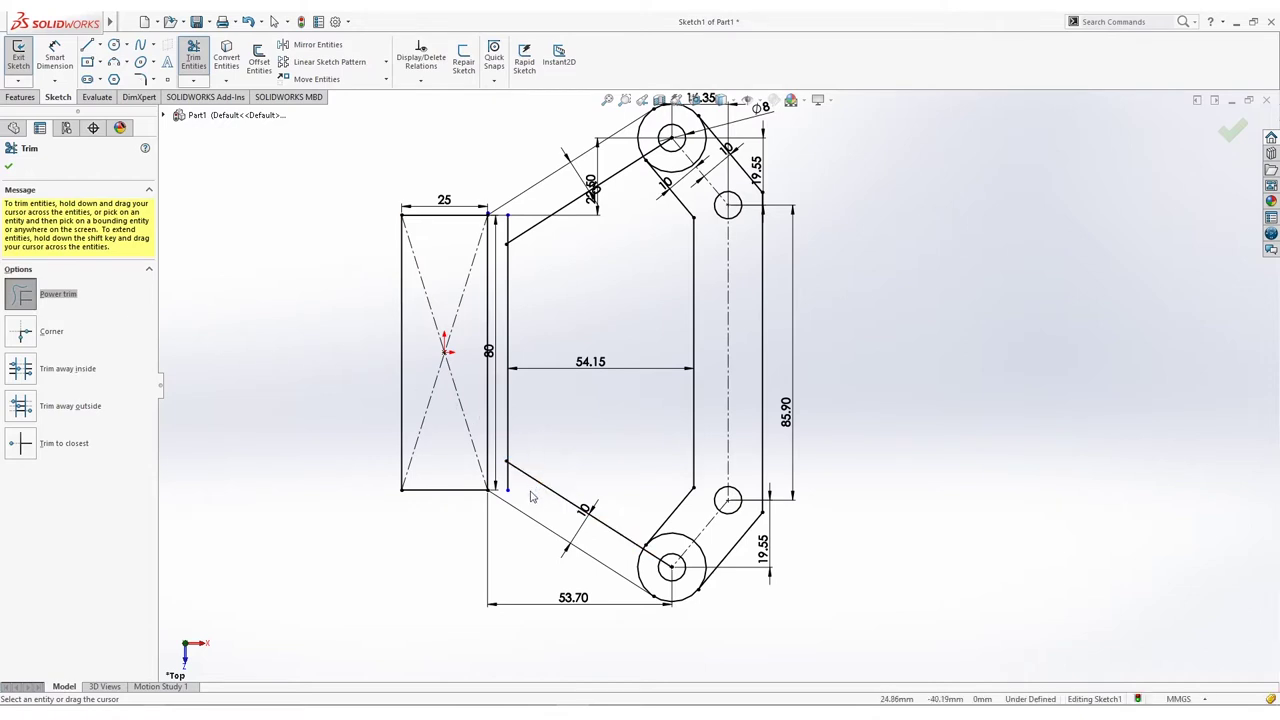
scroll(533, 498, down, 2)
scroll(569, 476, down, 2)
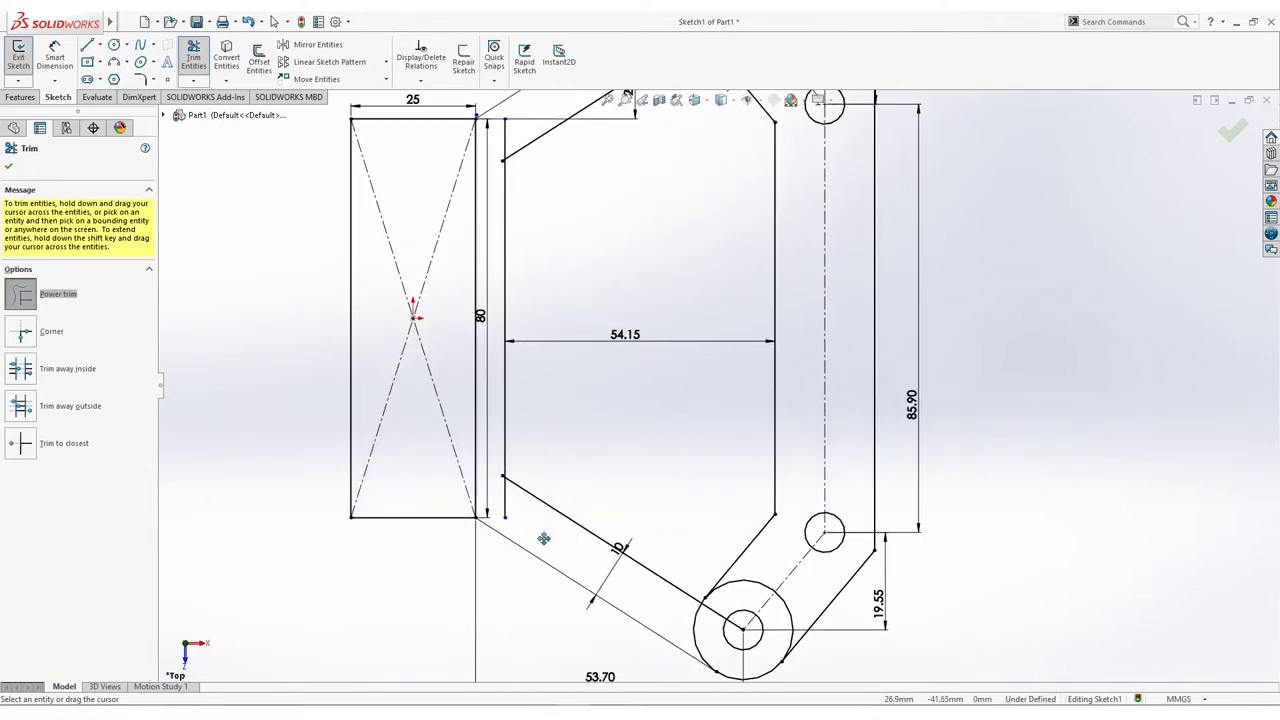
ctrl+middle_drag(545, 530, 533, 555)
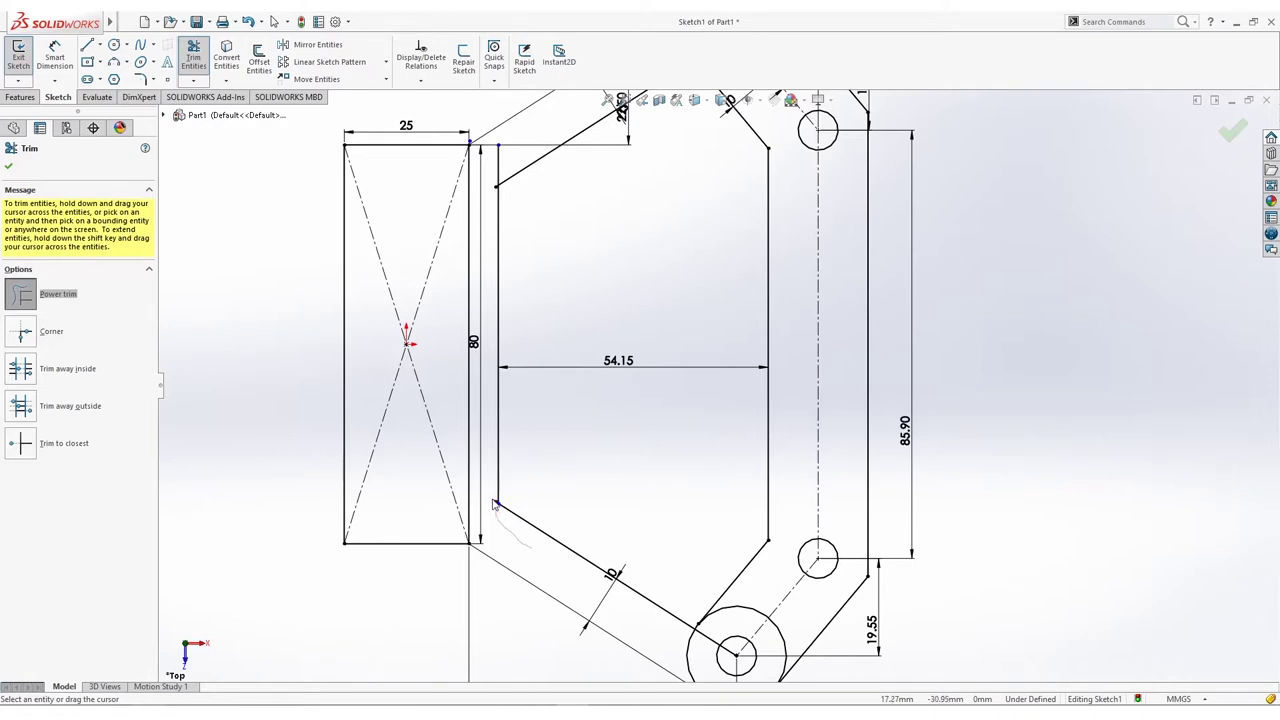
ctrl+middle_drag(509, 178, 503, 228)
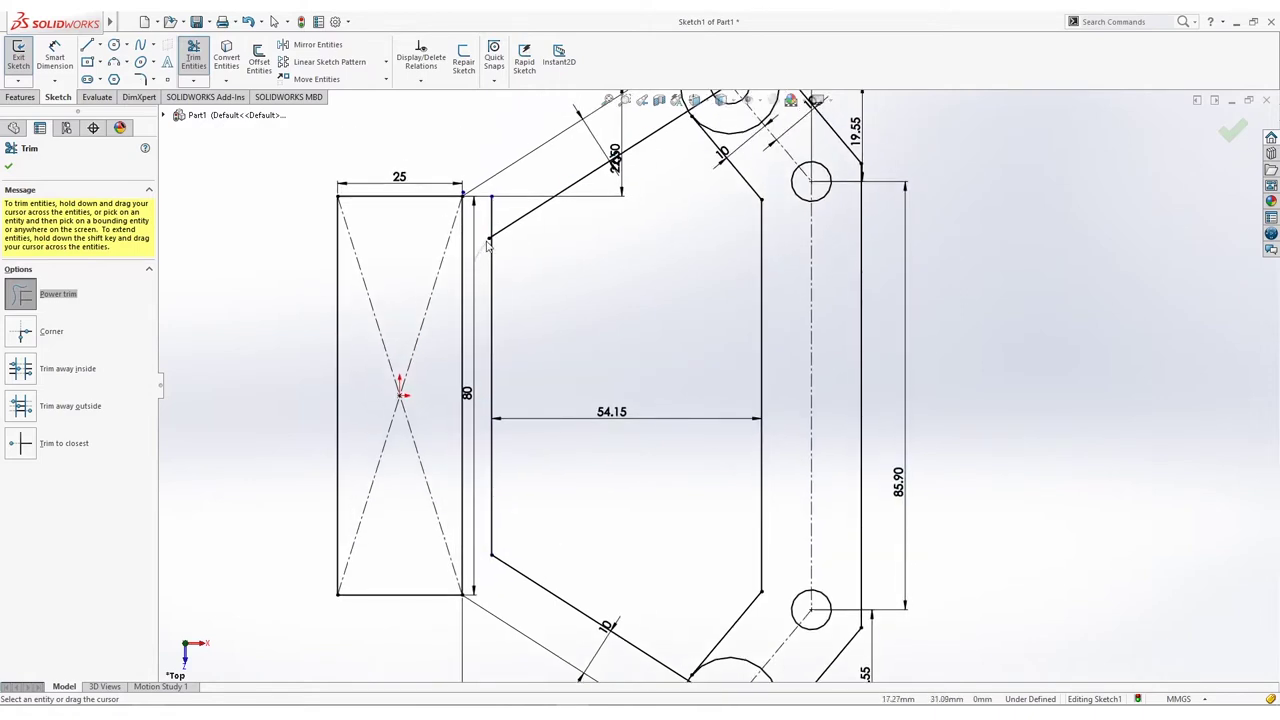
drag(490, 243, 500, 209)
Step: Trim the inward arcs of both large end circles and the slanted offset line ends inside them, undoing the last conflicting change
ctrl+middle_drag(645, 162, 521, 229)
mouse_move(564, 191)
mouse_down()
mouse_move(574, 172)
mouse_move(605, 198)
mouse_move(645, 170)
mouse_move(534, 181)
mouse_up()
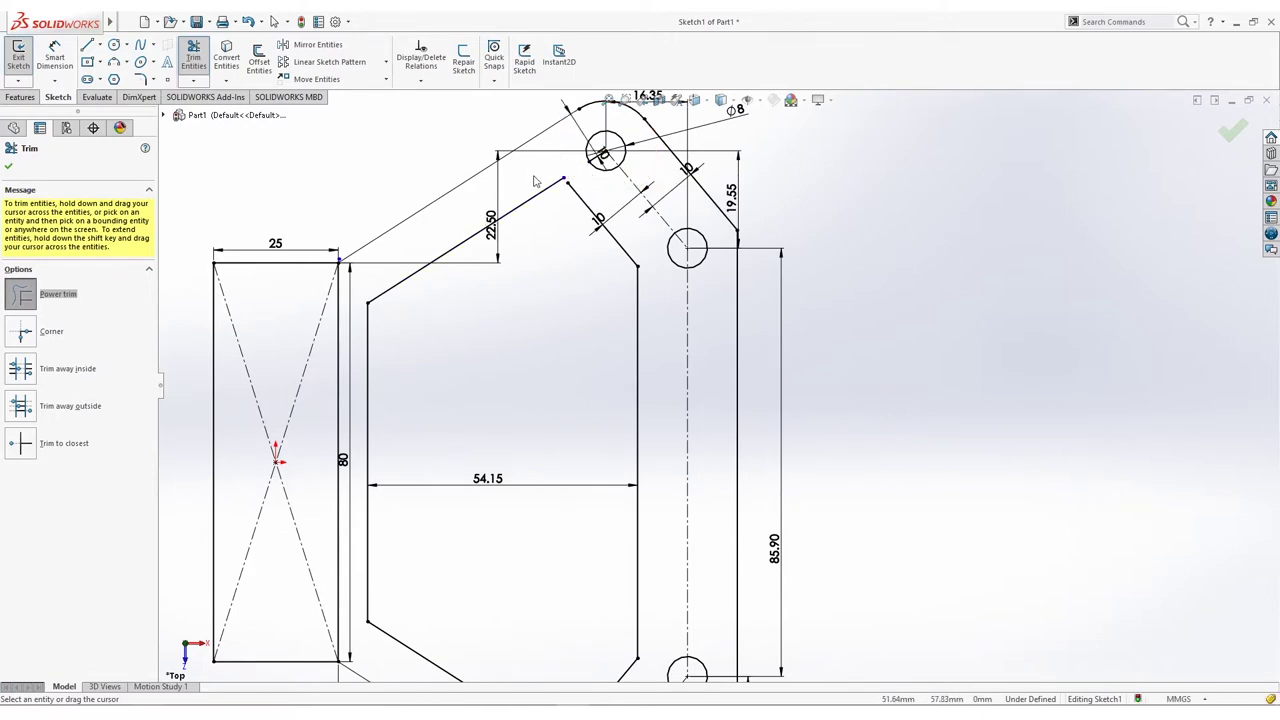
mouse_move(675, 463)
ctrl+middle_down()
mouse_move(634, 386)
mouse_move(620, 249)
ctrl+middle_up()
drag(590, 483, 572, 463)
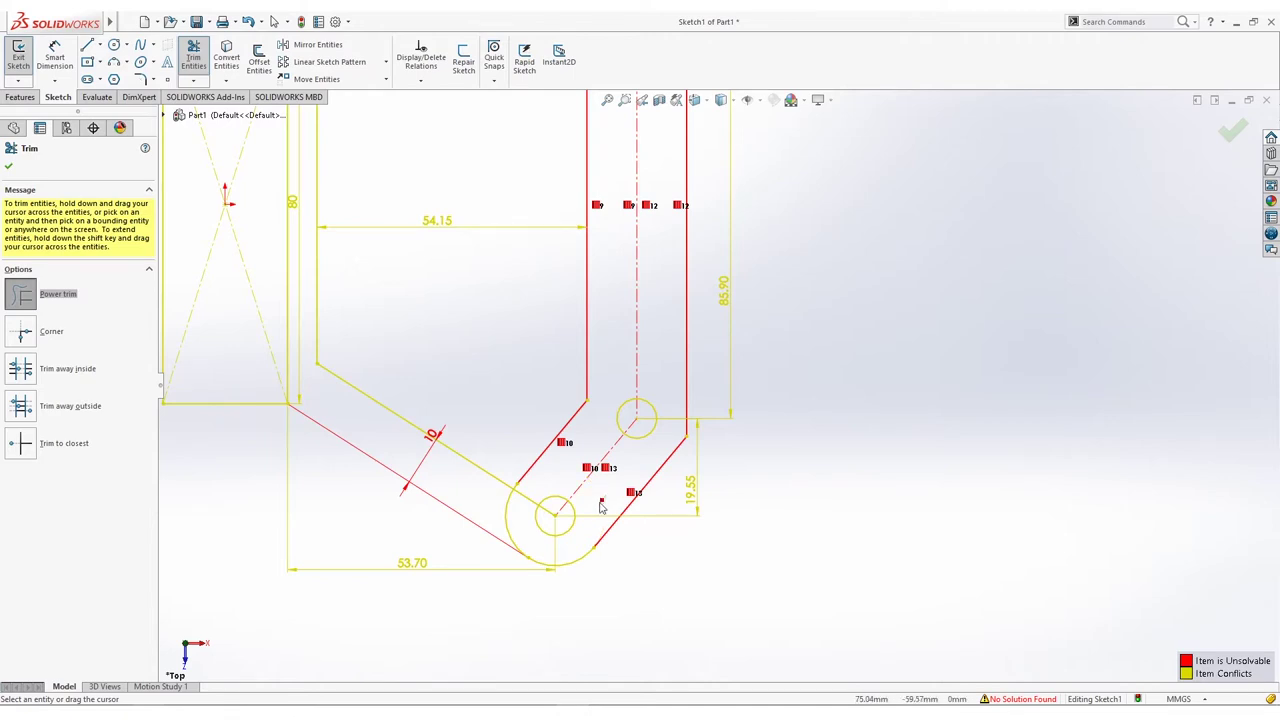
mouse_move(505, 518)
mouse_down()
mouse_move(523, 531)
mouse_move(500, 516)
mouse_move(527, 500)
mouse_up()
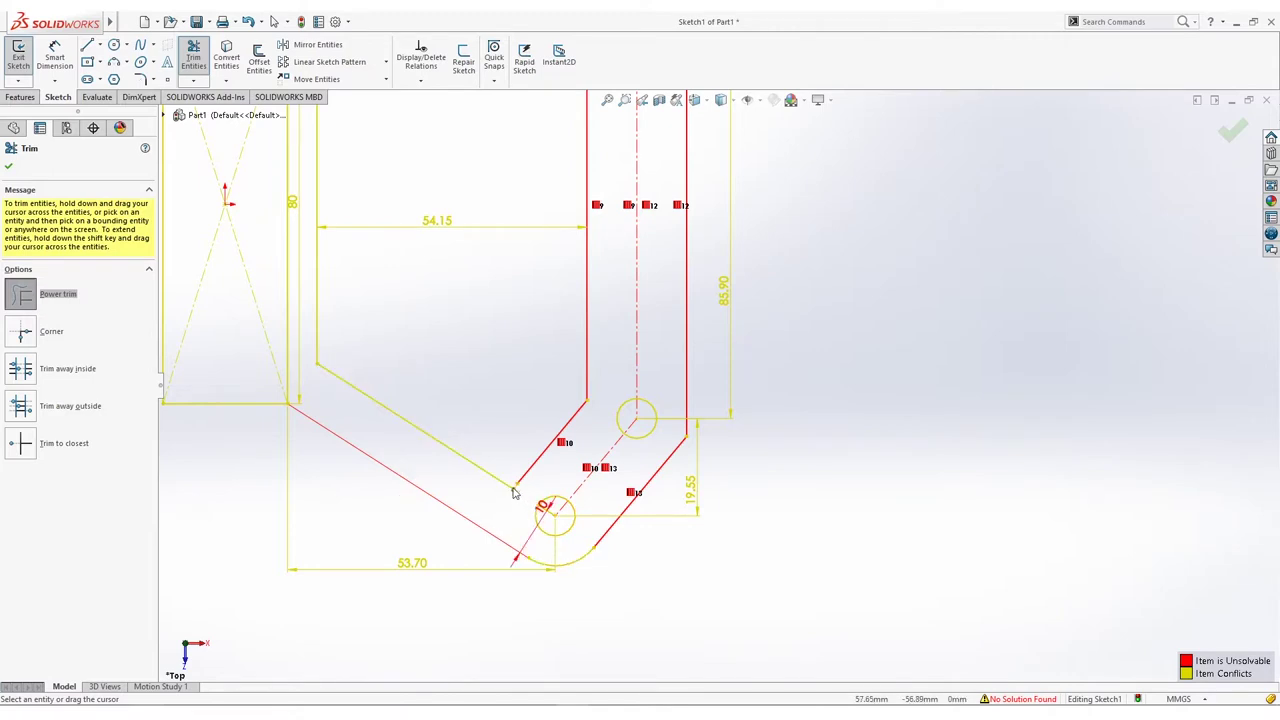
mouse_move(543, 509)
ctrl+middle_down()
mouse_move(569, 338)
mouse_move(611, 437)
ctrl+middle_up()
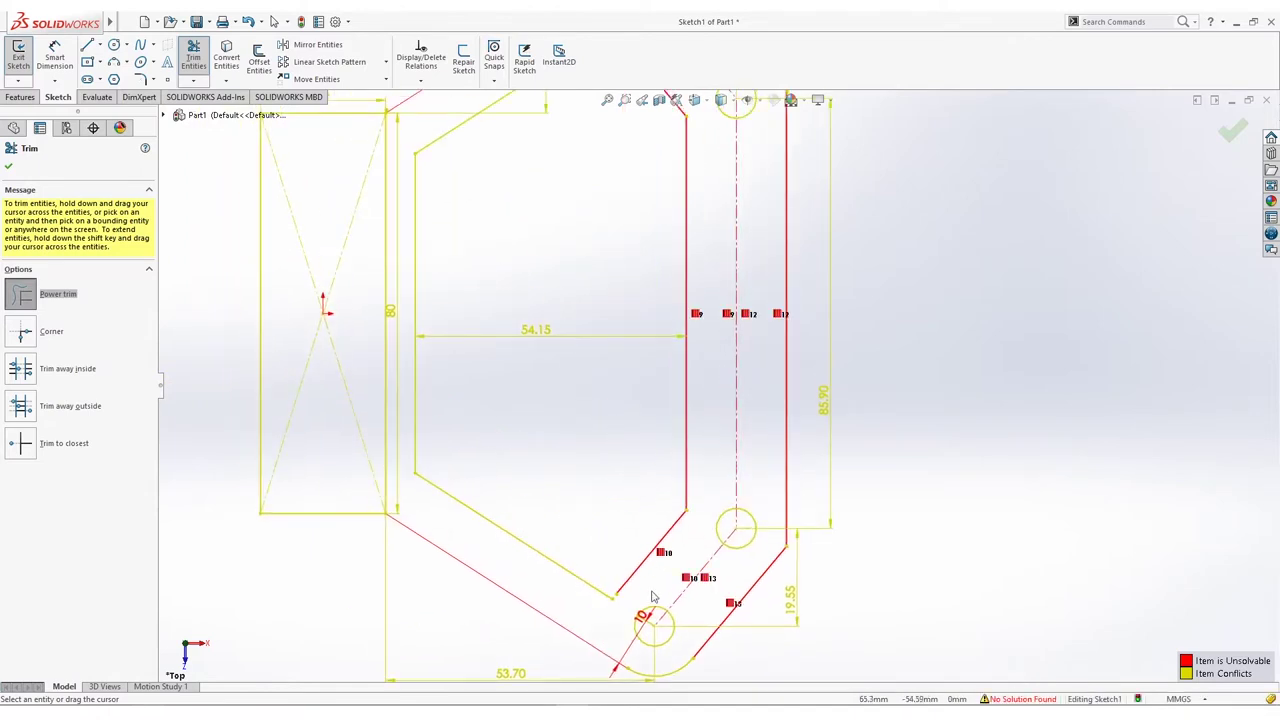
ctrl+middle_drag(677, 306, 663, 449)
key(ctrl+z)
scroll(614, 354, up, 2)
Step: Delete the three construction centerlines that link the centres of the four 8 mm circles
click(683, 548)
ctrl+click(680, 547)
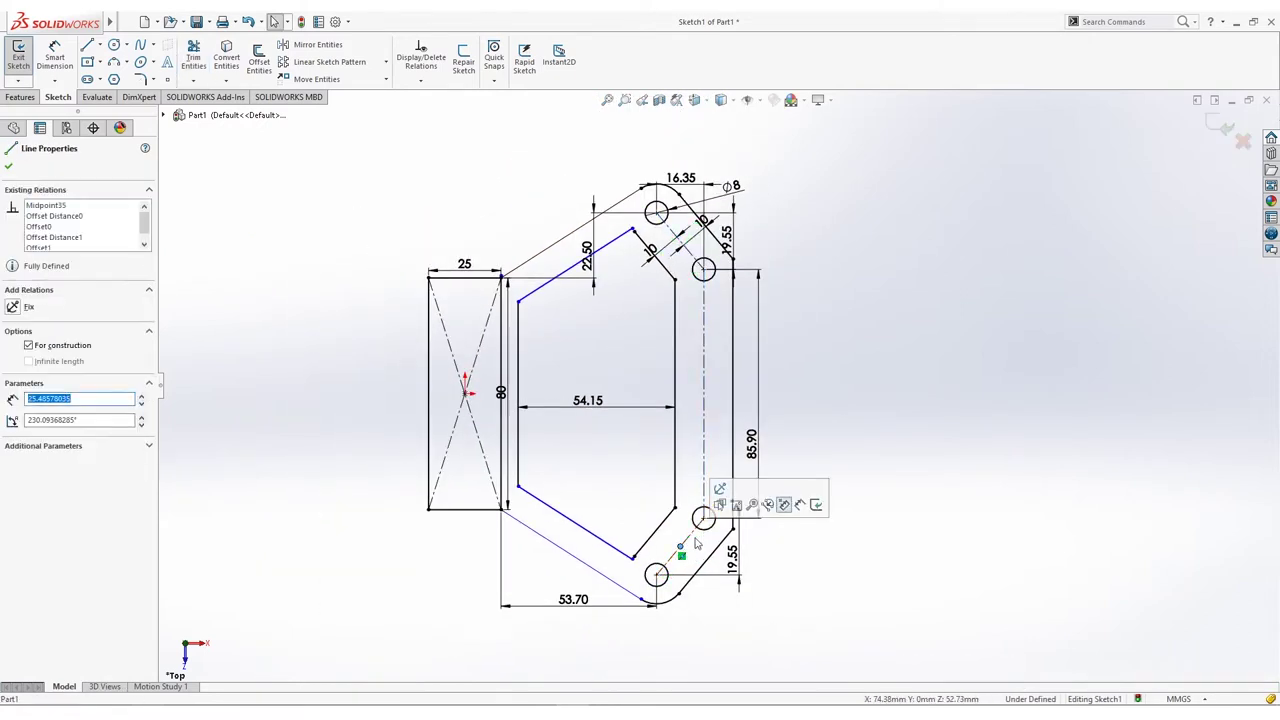
ctrl+click(705, 450)
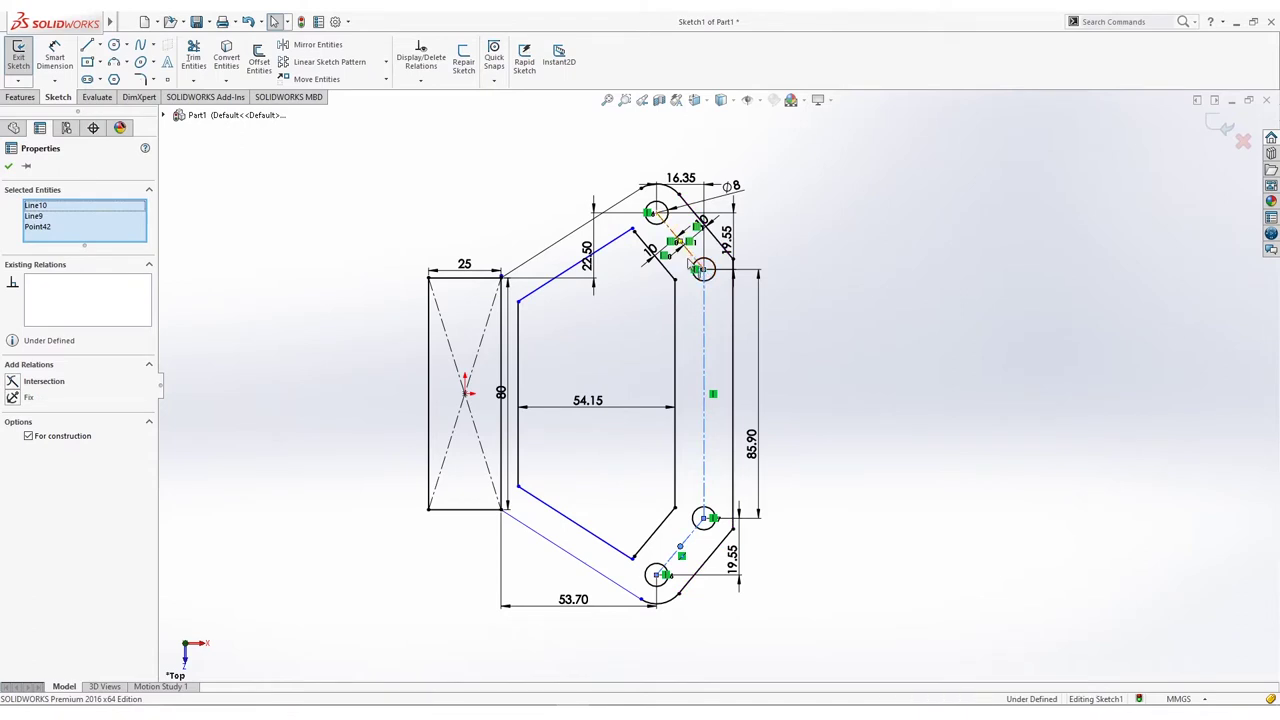
ctrl+click(675, 340)
key(Delete)
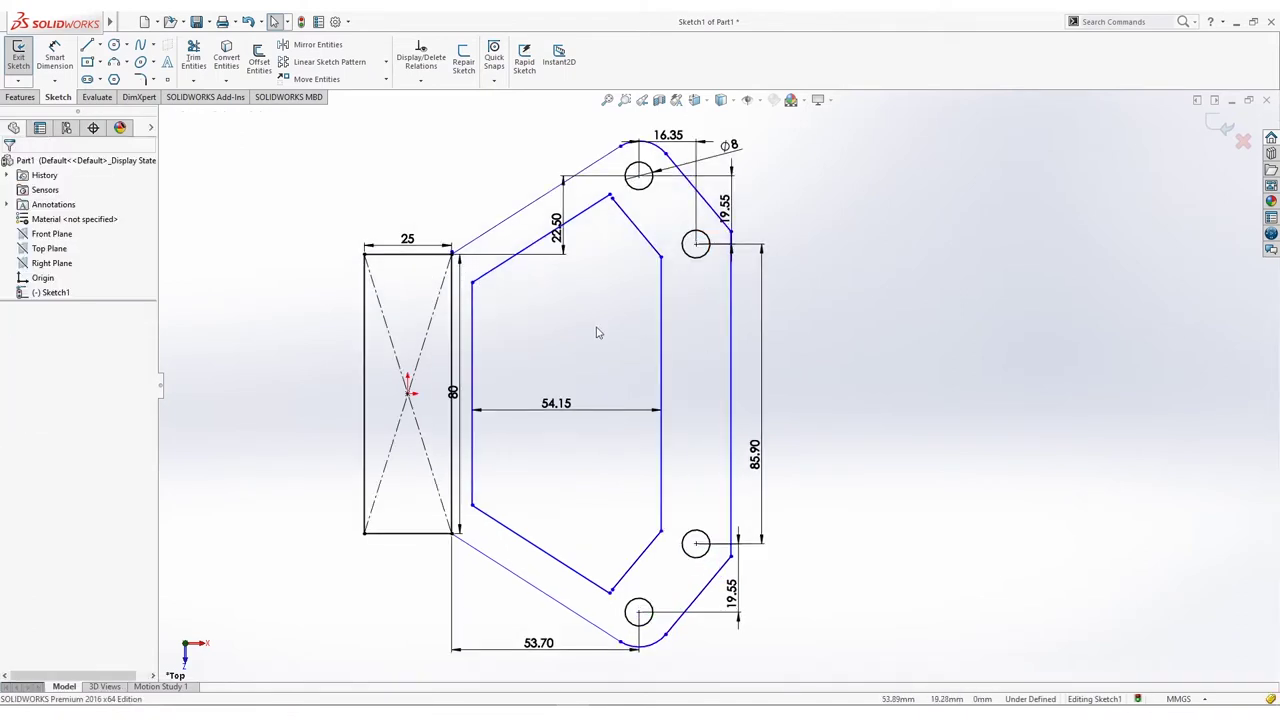
Step: Extend the inner outline's upper short slanted line to meet the upper long slanted line
click(193, 80)
click(227, 113)
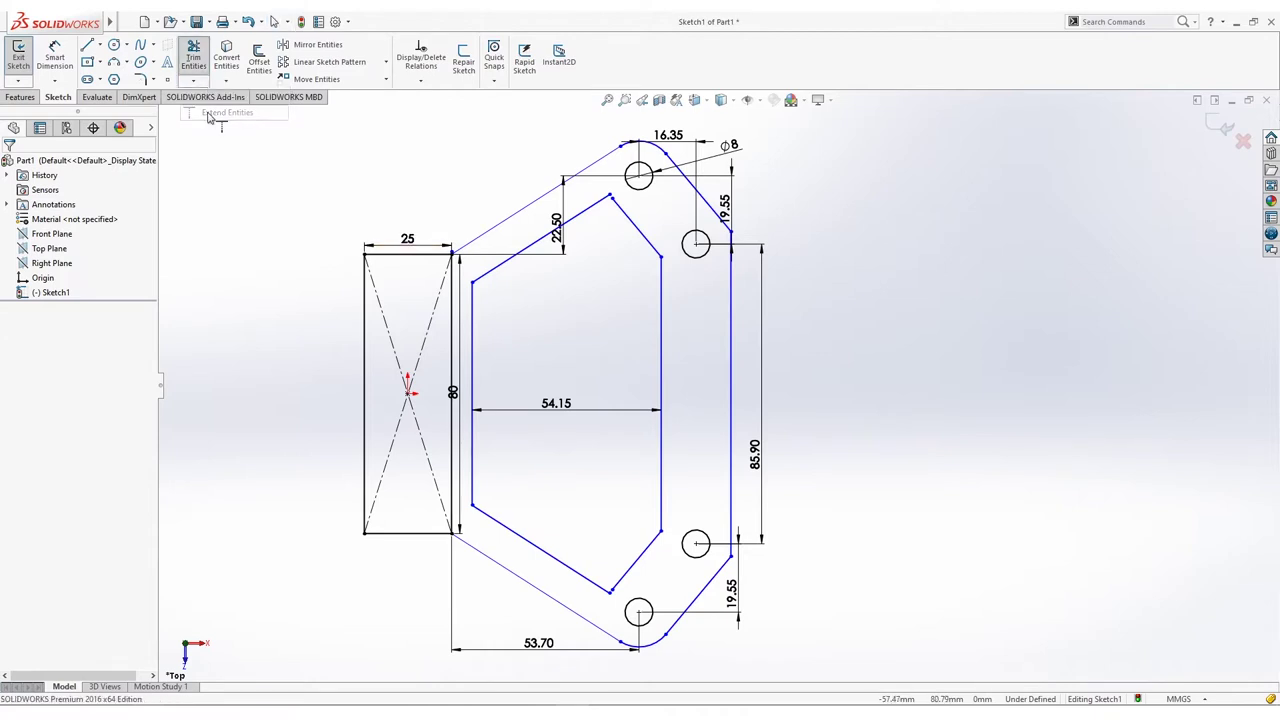
scroll(630, 243, down, 2)
scroll(630, 243, down, 2)
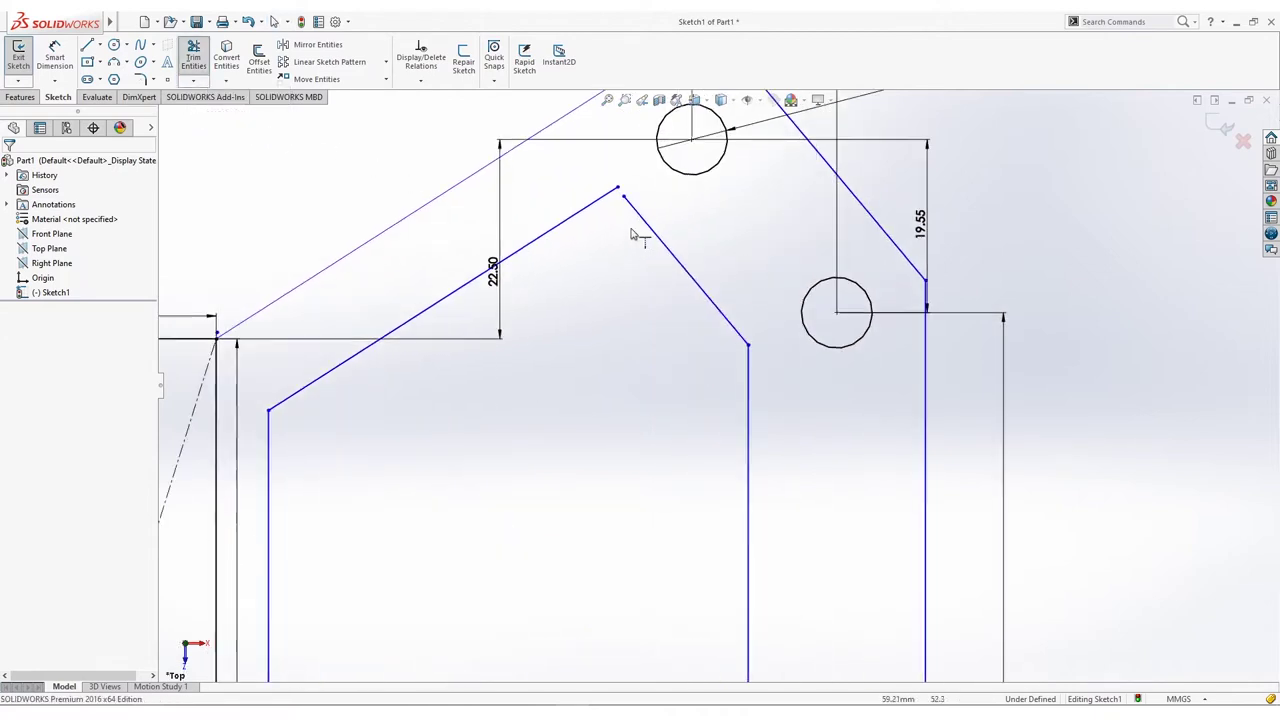
scroll(634, 223, down, 2)
click(641, 218)
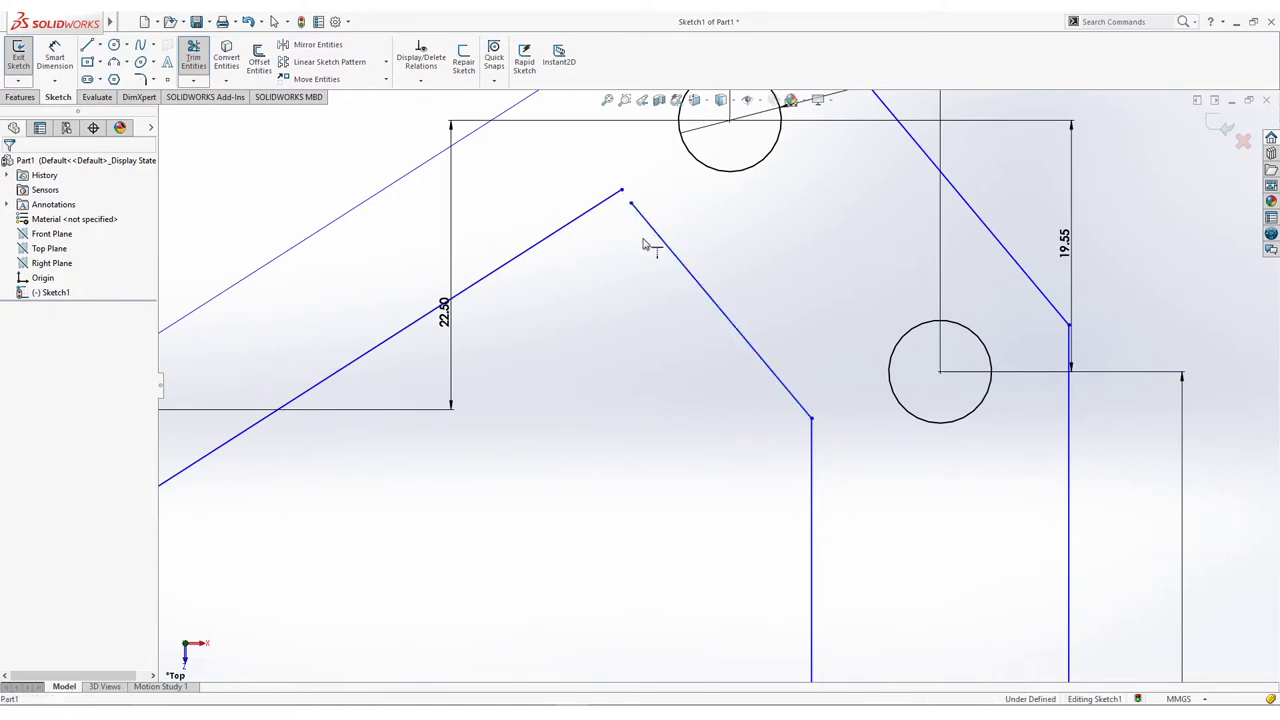
Step: Extend the inner outline's lower short slanted line to meet the lower long slanted line
scroll(674, 470, up, 3)
ctrl+middle_drag(674, 551, 594, 364)
scroll(600, 510, down, 6)
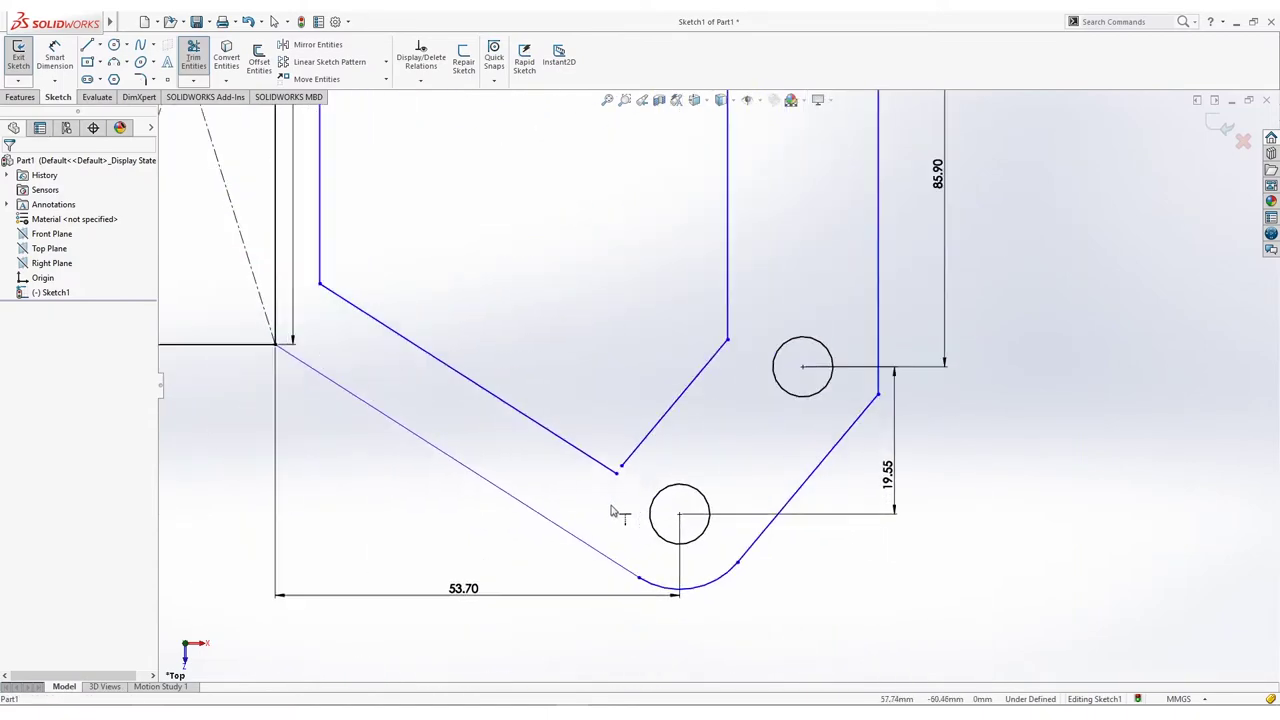
click(679, 381)
scroll(709, 403, up, 3)
mouse_move(731, 371)
ctrl+middle_down()
mouse_move(610, 363)
mouse_move(574, 254)
ctrl+middle_up()
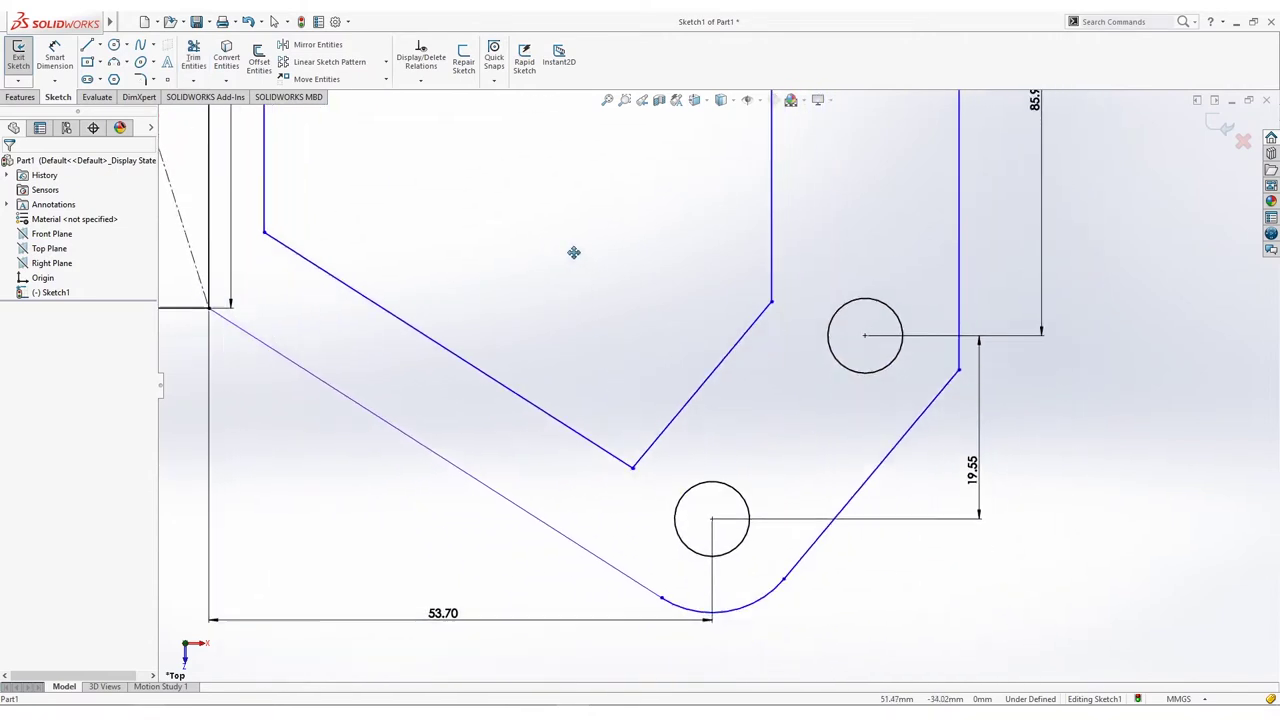
Step: Power trim the small line overhangs at the inner outline's lower and upper pointed corners
key(t)
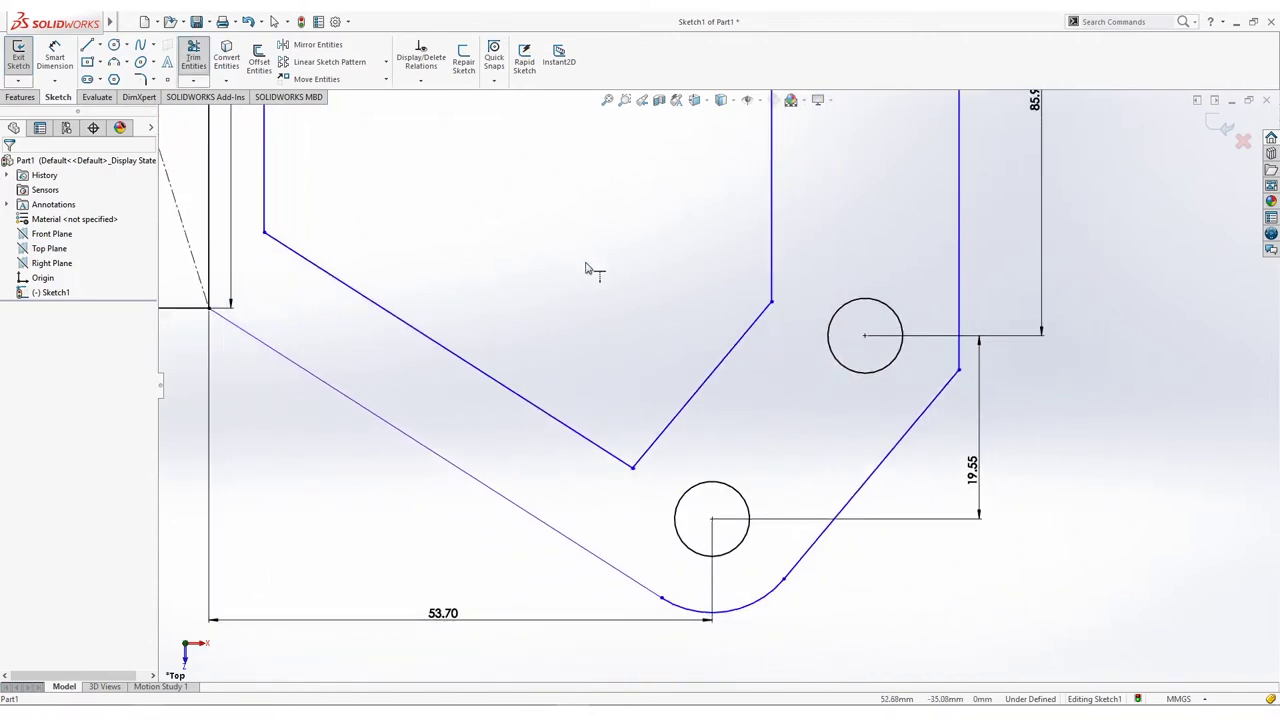
click(187, 60)
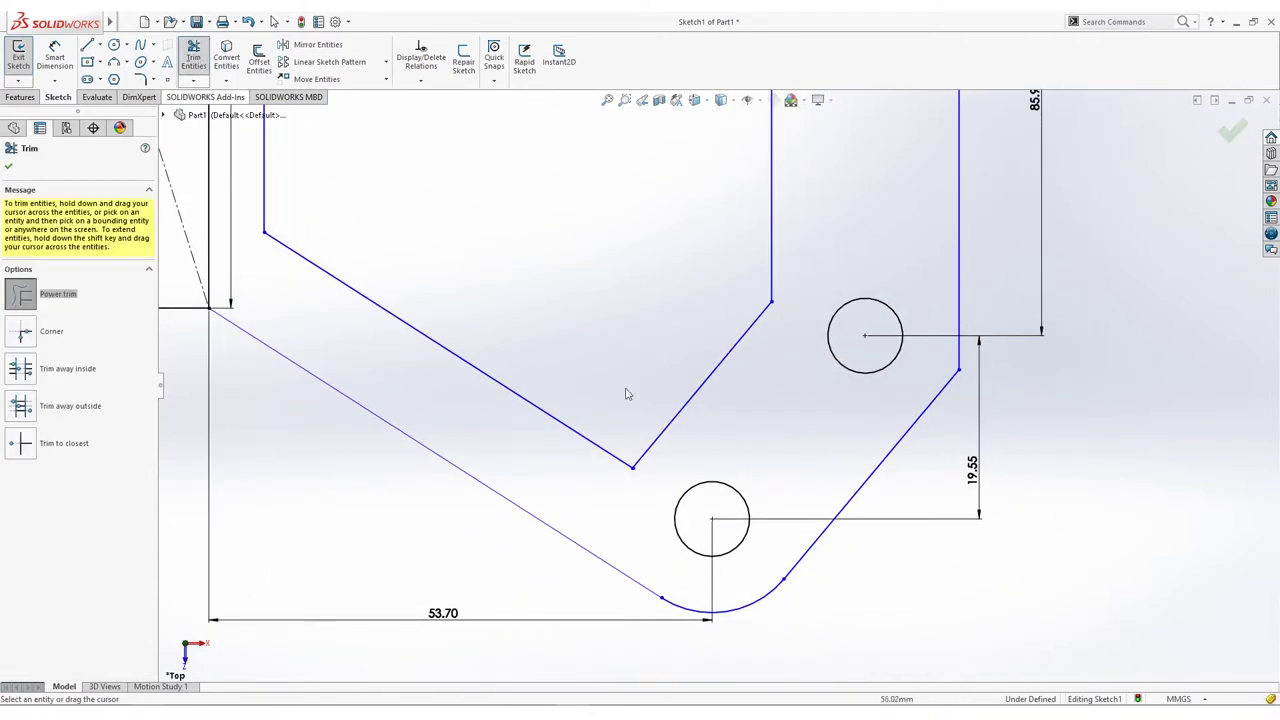
scroll(661, 464, down, 5)
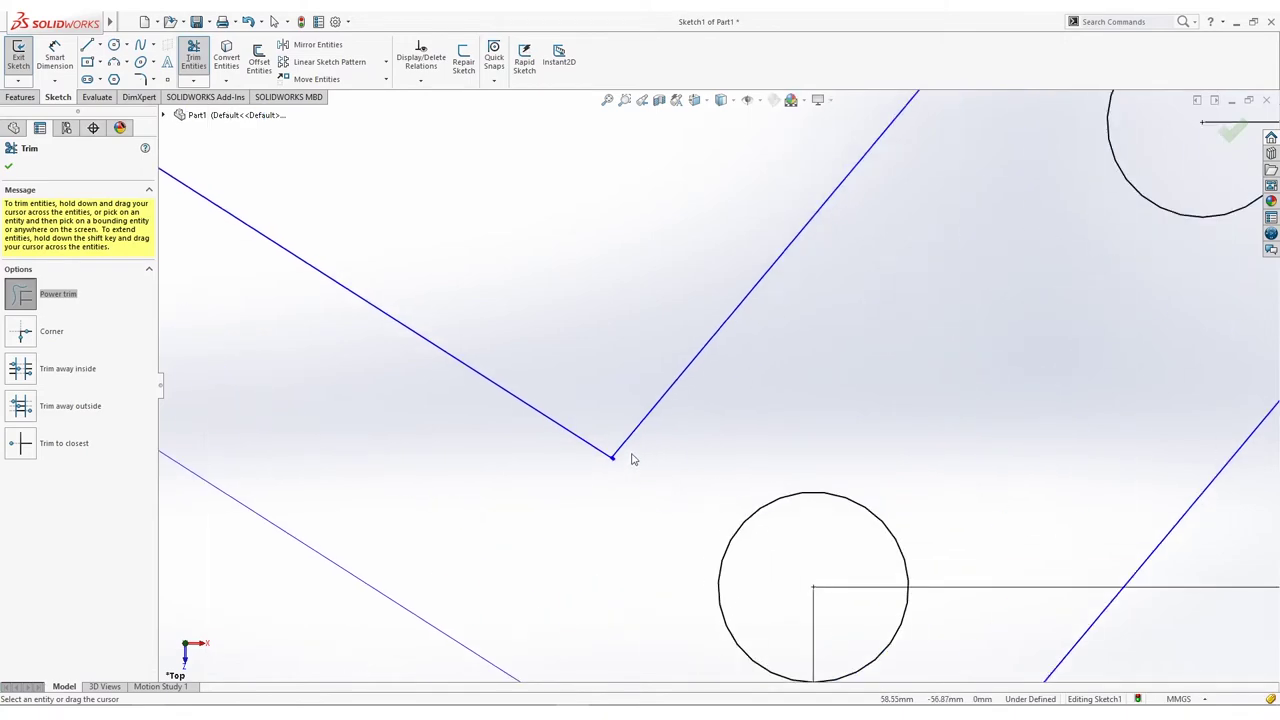
scroll(619, 465, up, 10)
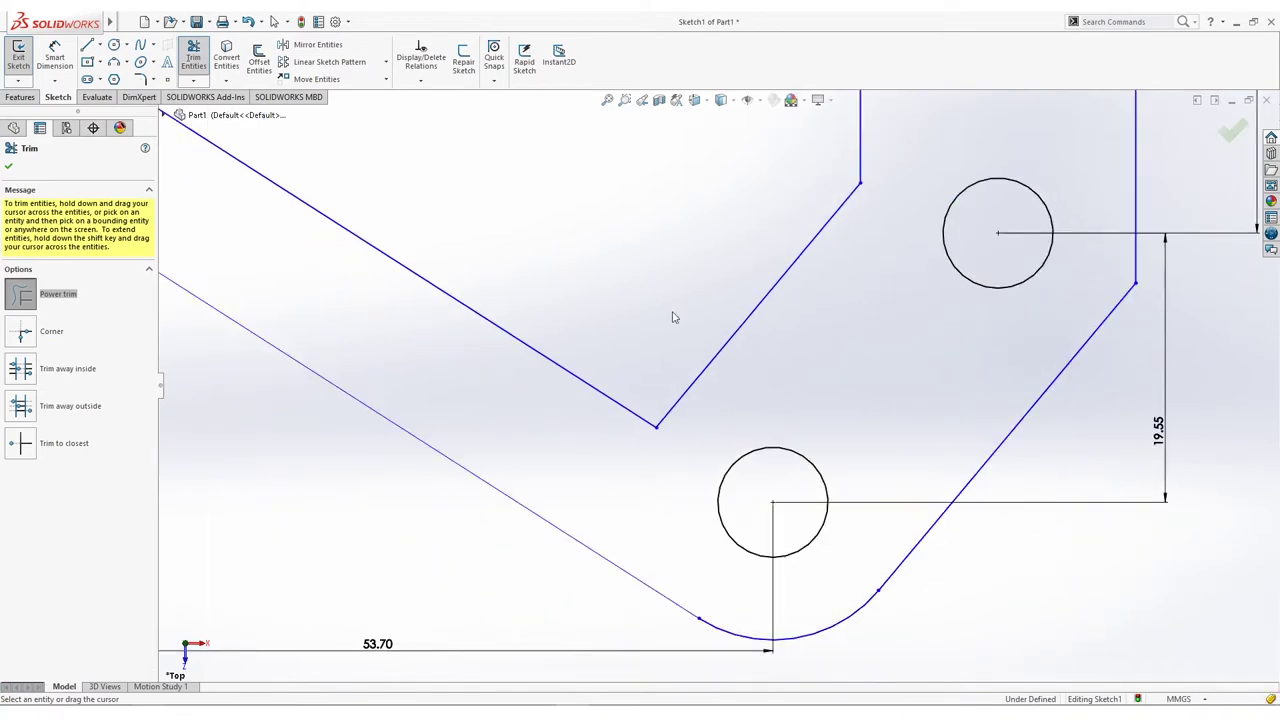
scroll(645, 352, down, 5)
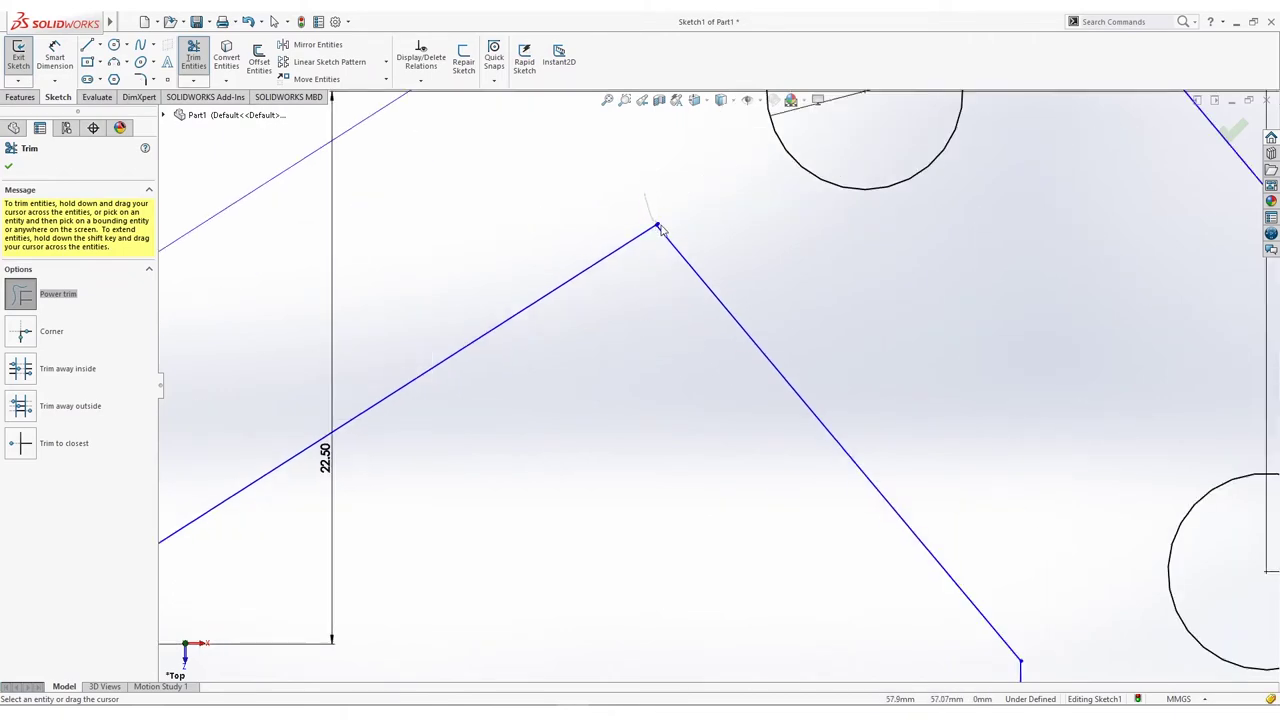
scroll(688, 269, up, 6)
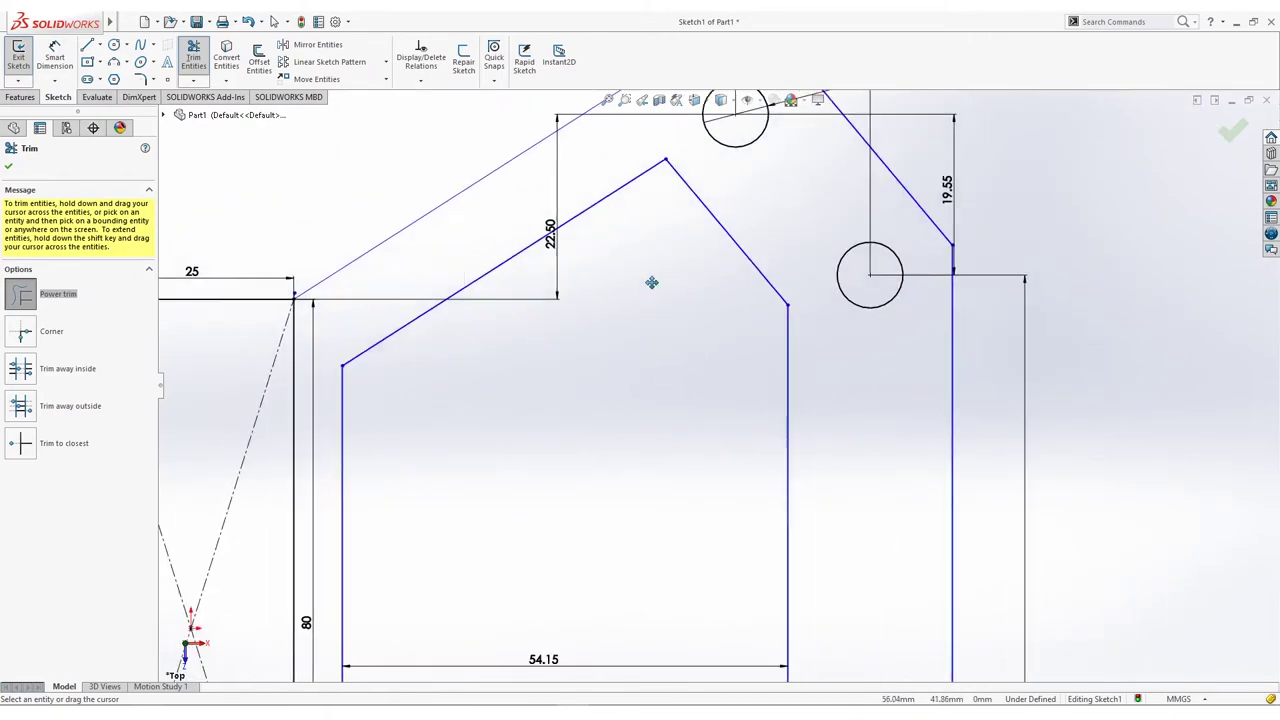
scroll(678, 510, up, 6)
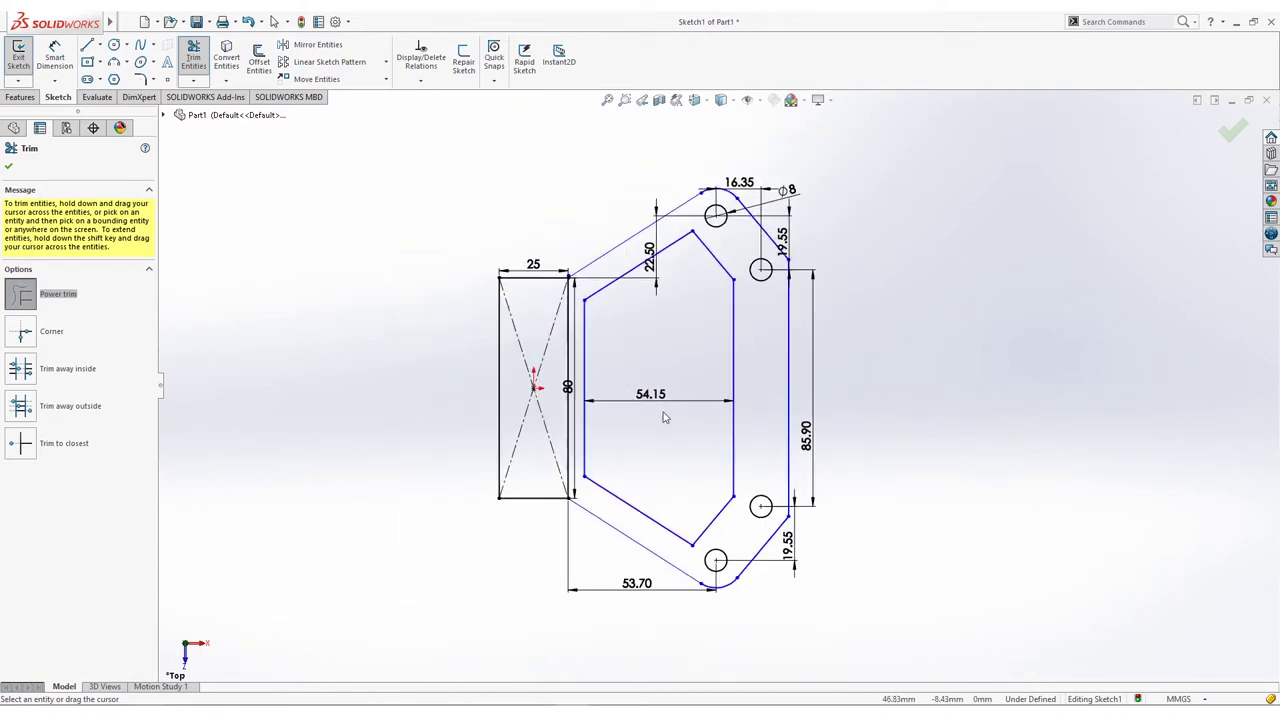
click(193, 57)
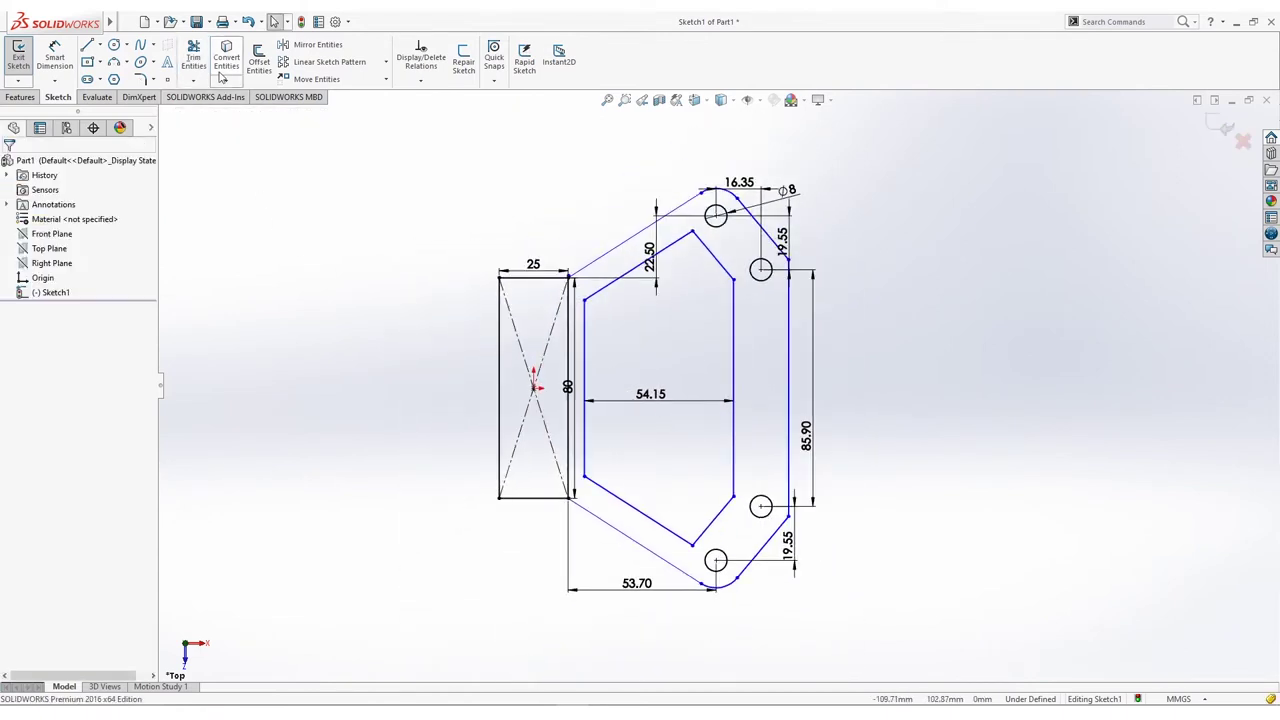
Step: Fillet the outer outline's two corners beside the vertical line near the circles with a 10 mm radius
click(140, 79)
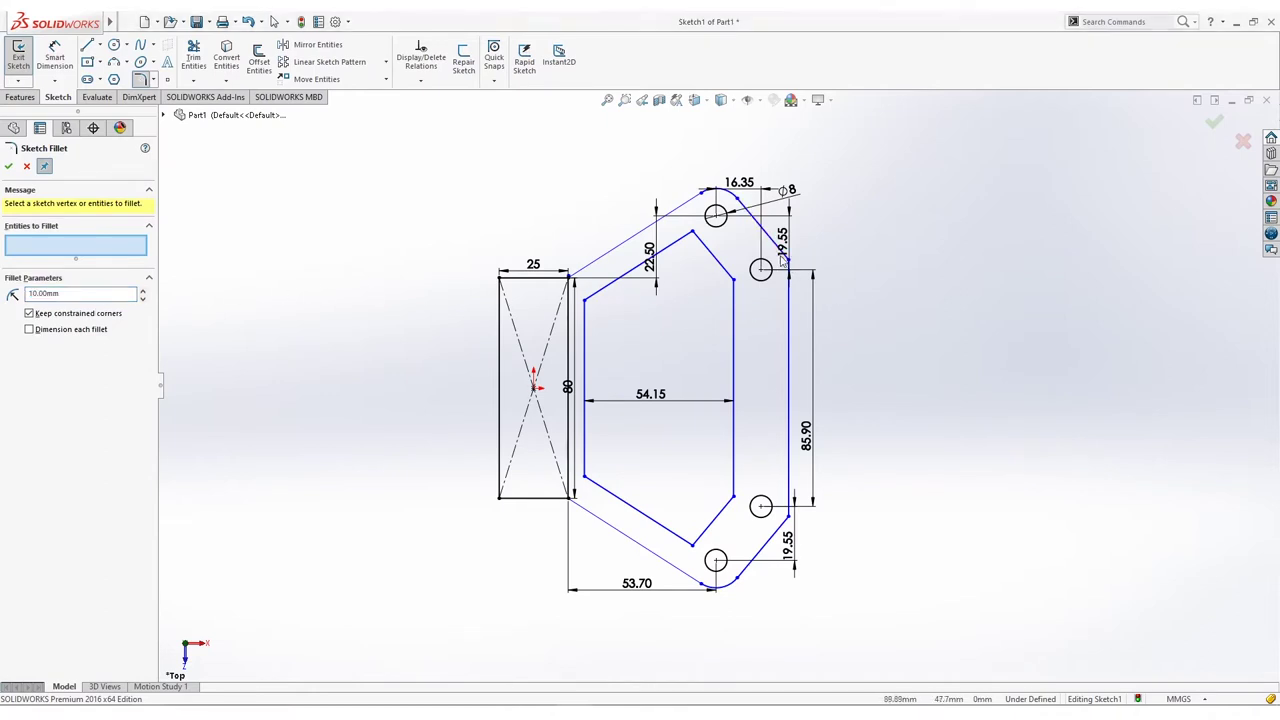
click(787, 259)
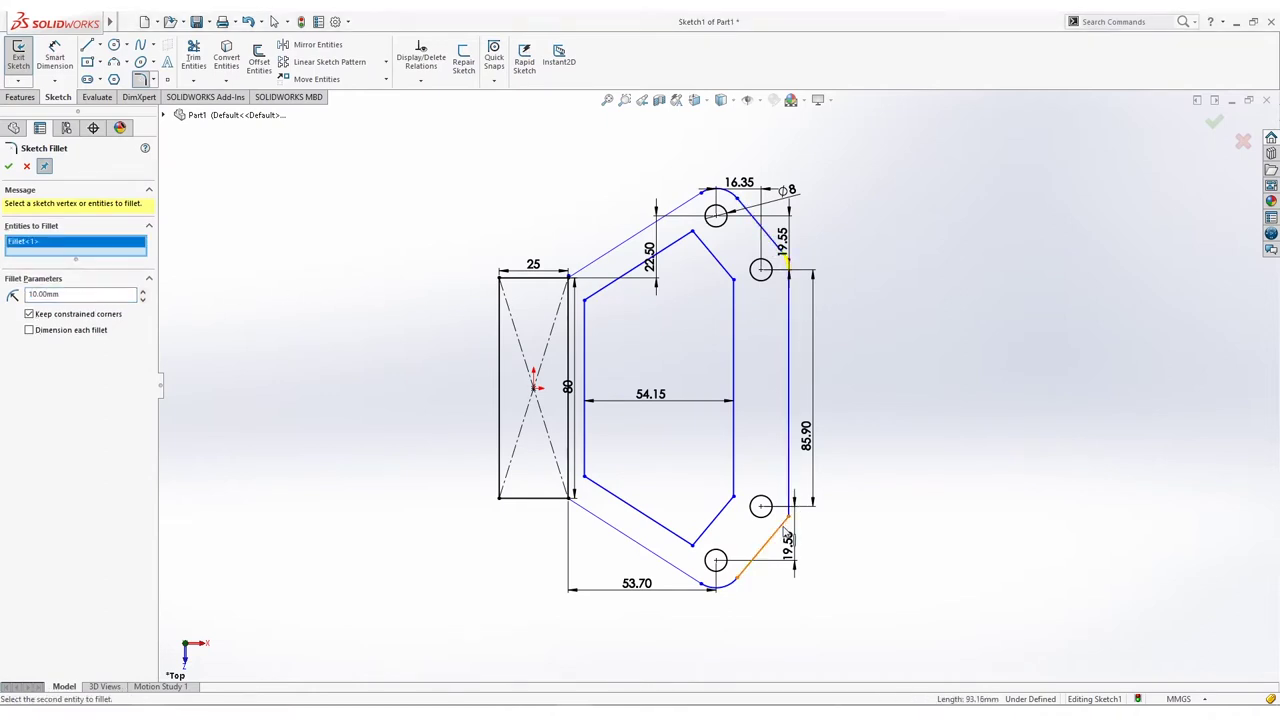
click(783, 528)
click(788, 500)
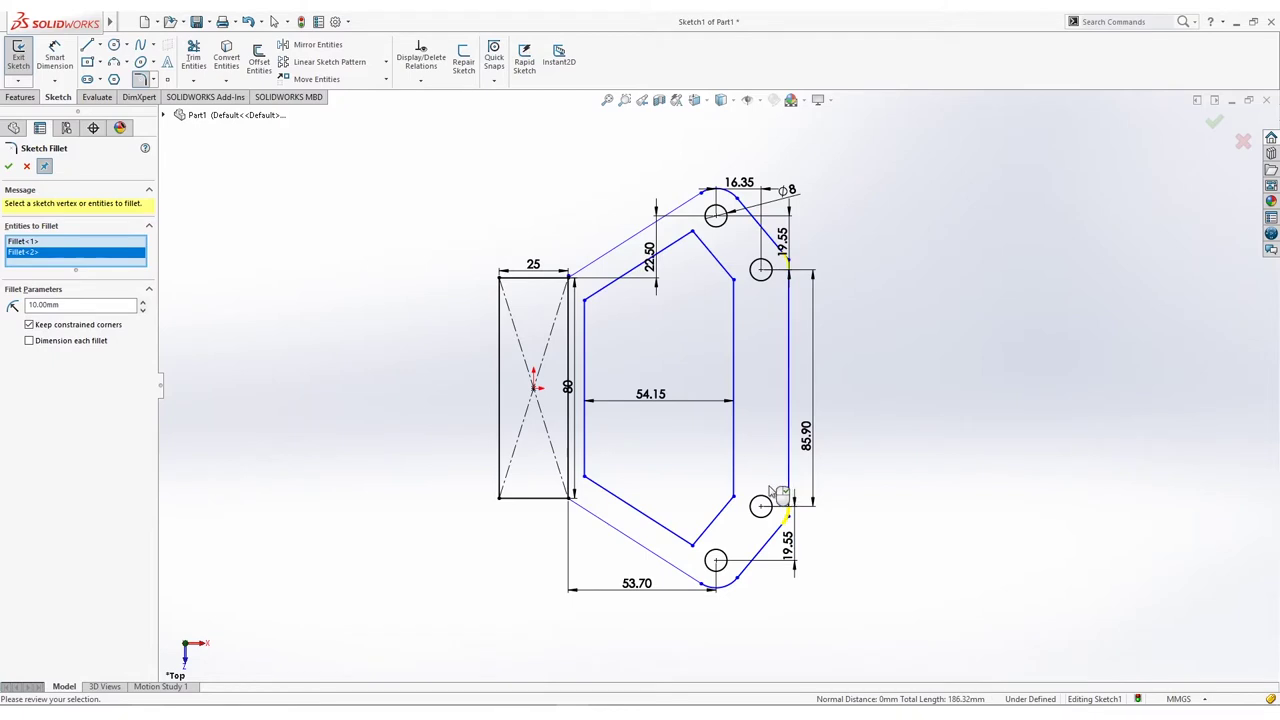
key(Return)
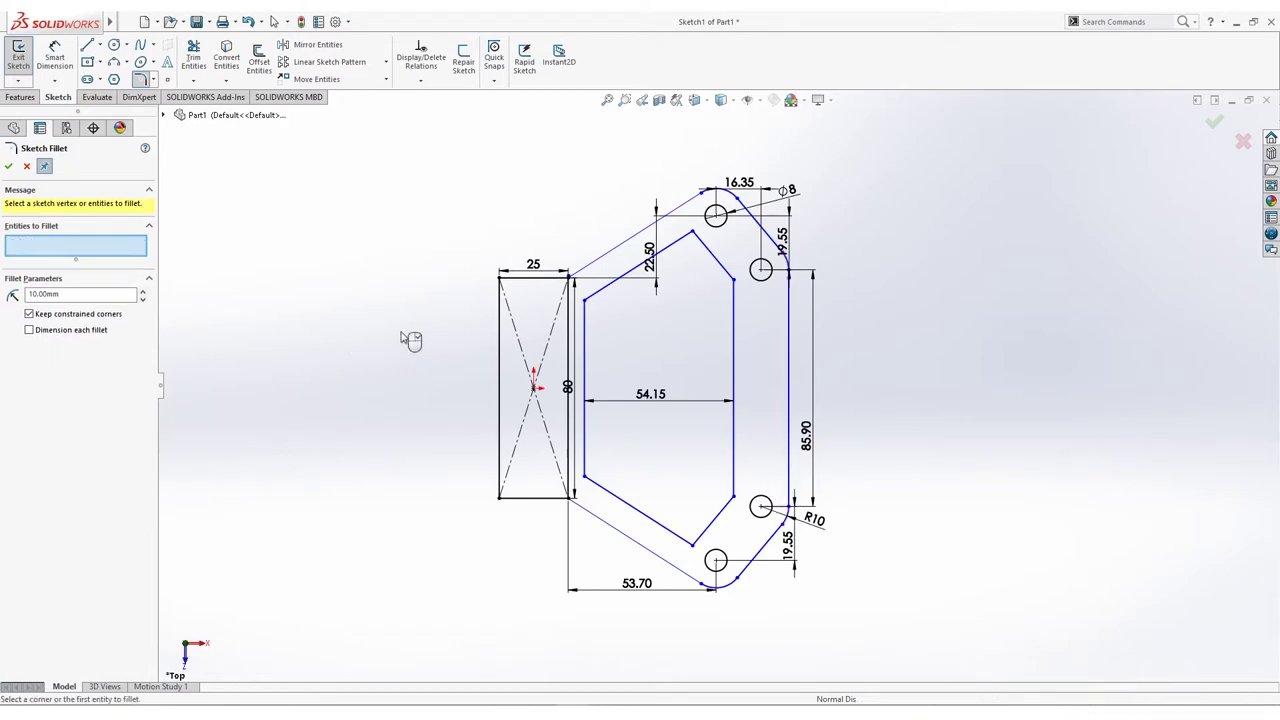
mouse_move(452, 315)
ctrl+middle_down()
mouse_move(397, 263)
mouse_move(360, 251)
mouse_move(334, 263)
mouse_move(361, 291)
ctrl+middle_up()
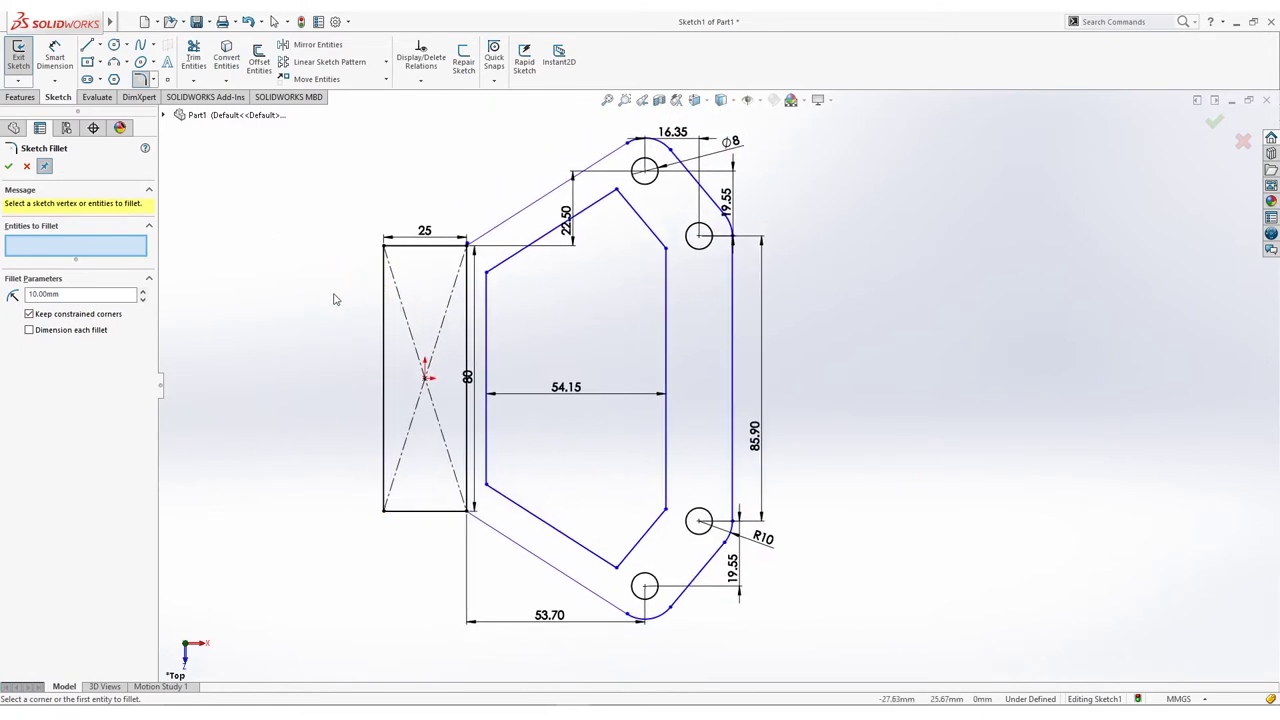
key(Escape)
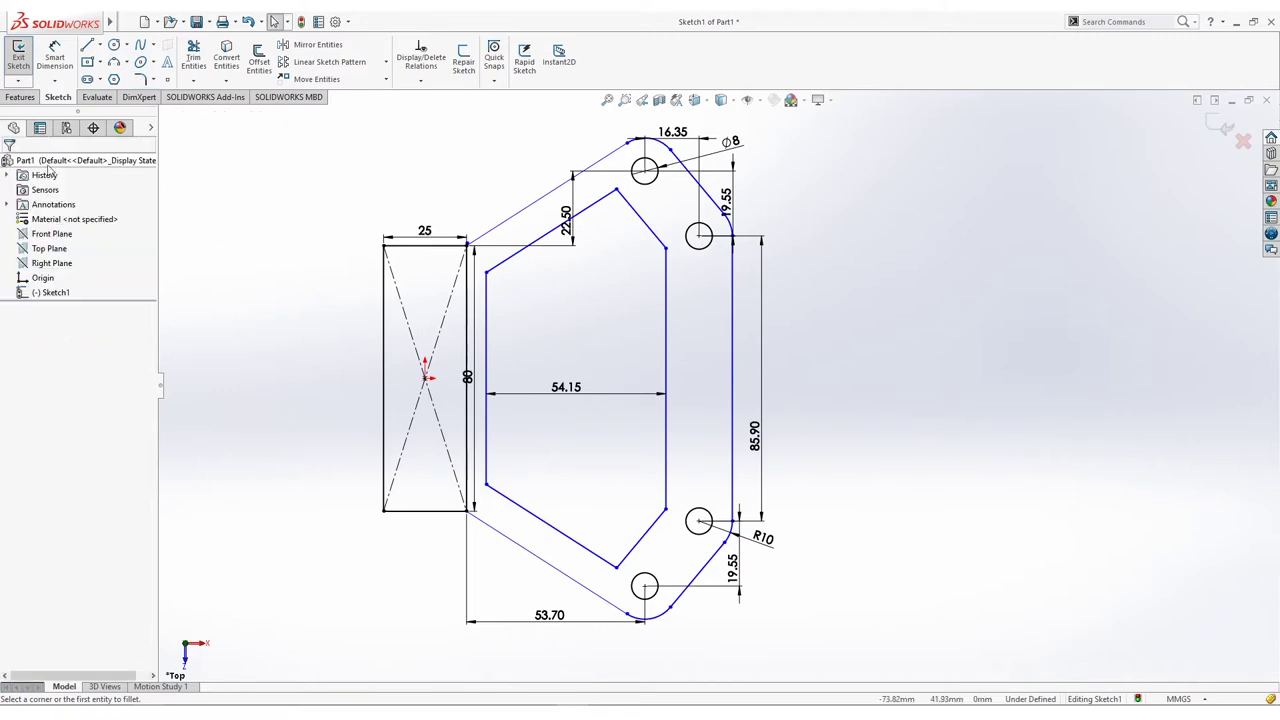
click(424, 82)
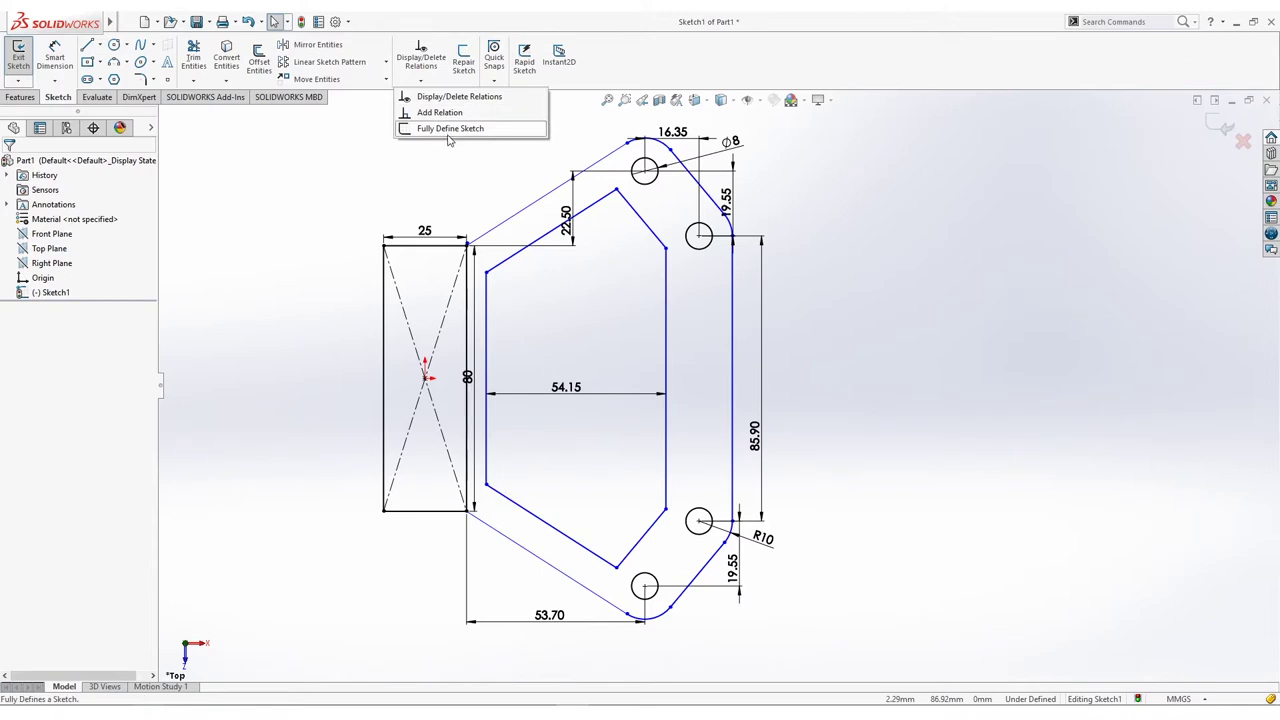
click(452, 175)
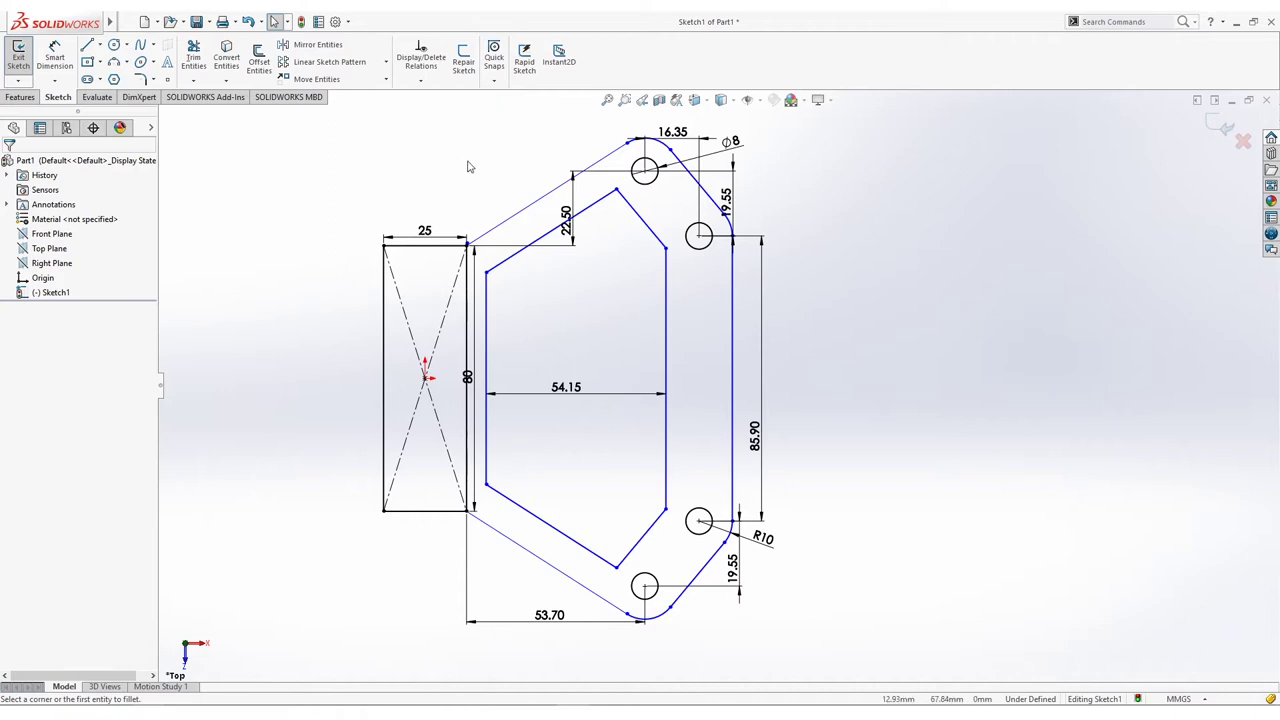
Step: Dimension the horizontal distance from the rectangle's outer vertical line to the inner outline's vertical line nearest the rectangle
click(63, 62)
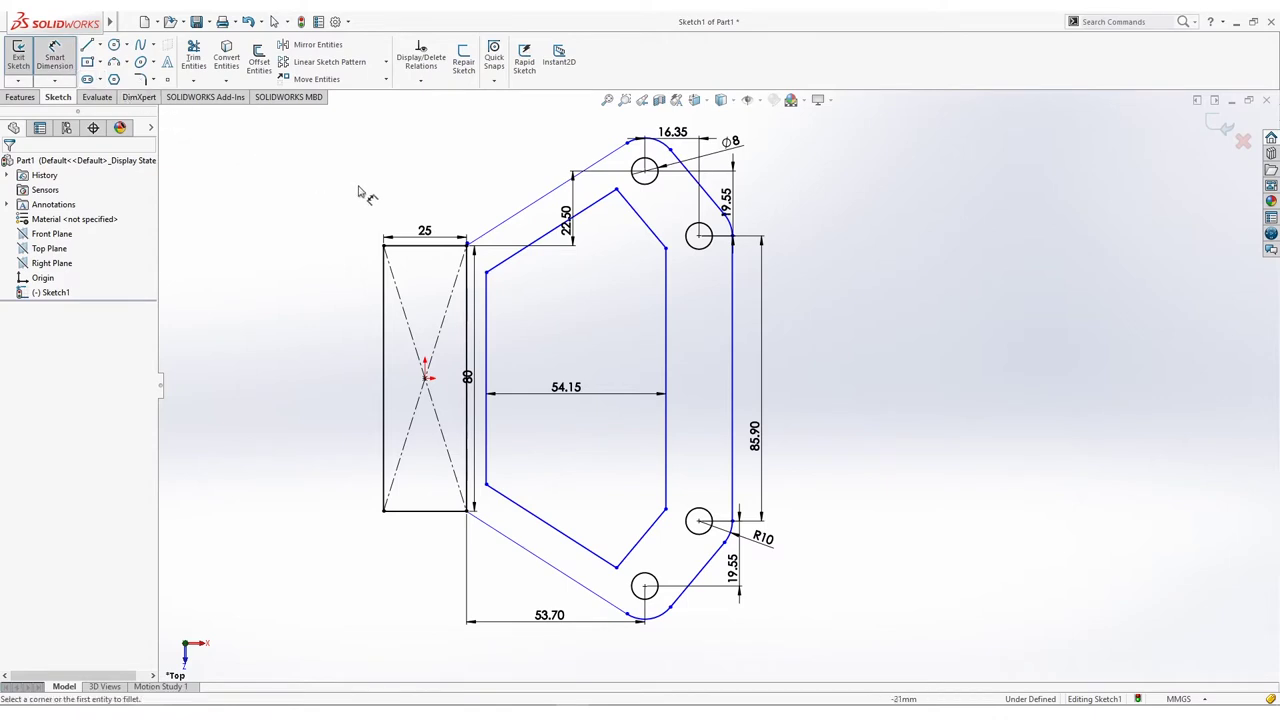
click(486, 325)
click(384, 318)
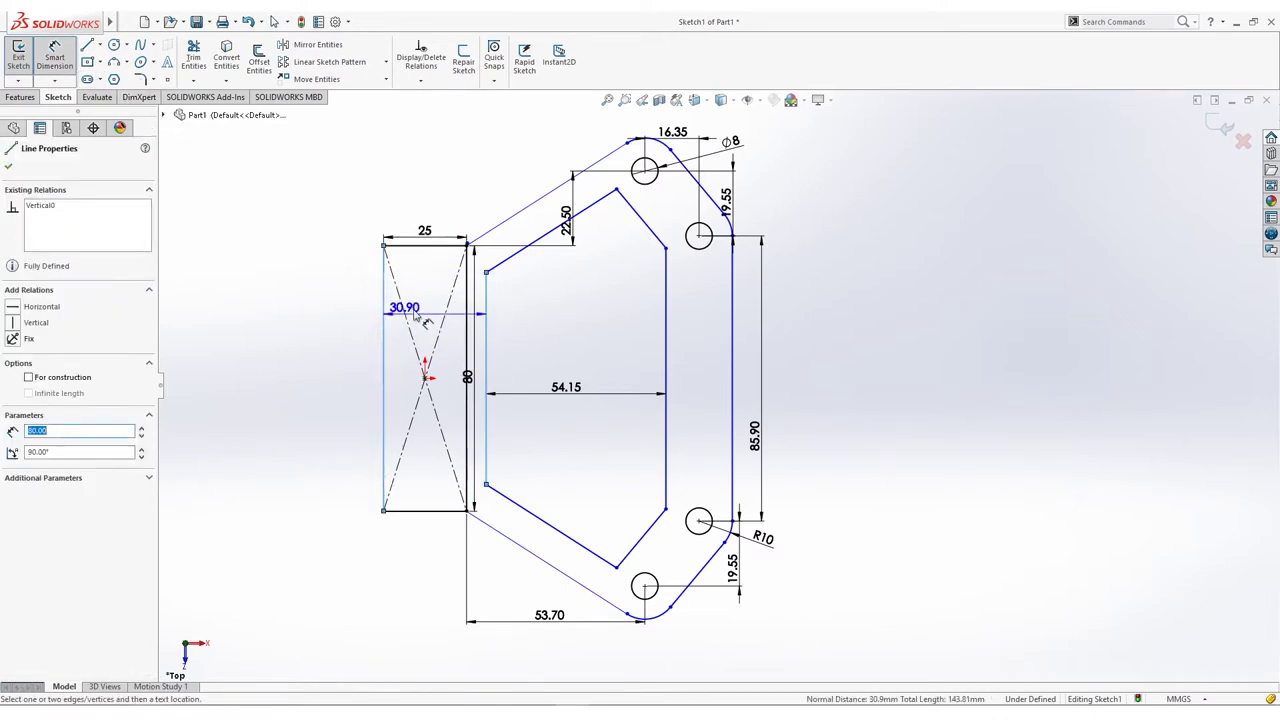
click(428, 298)
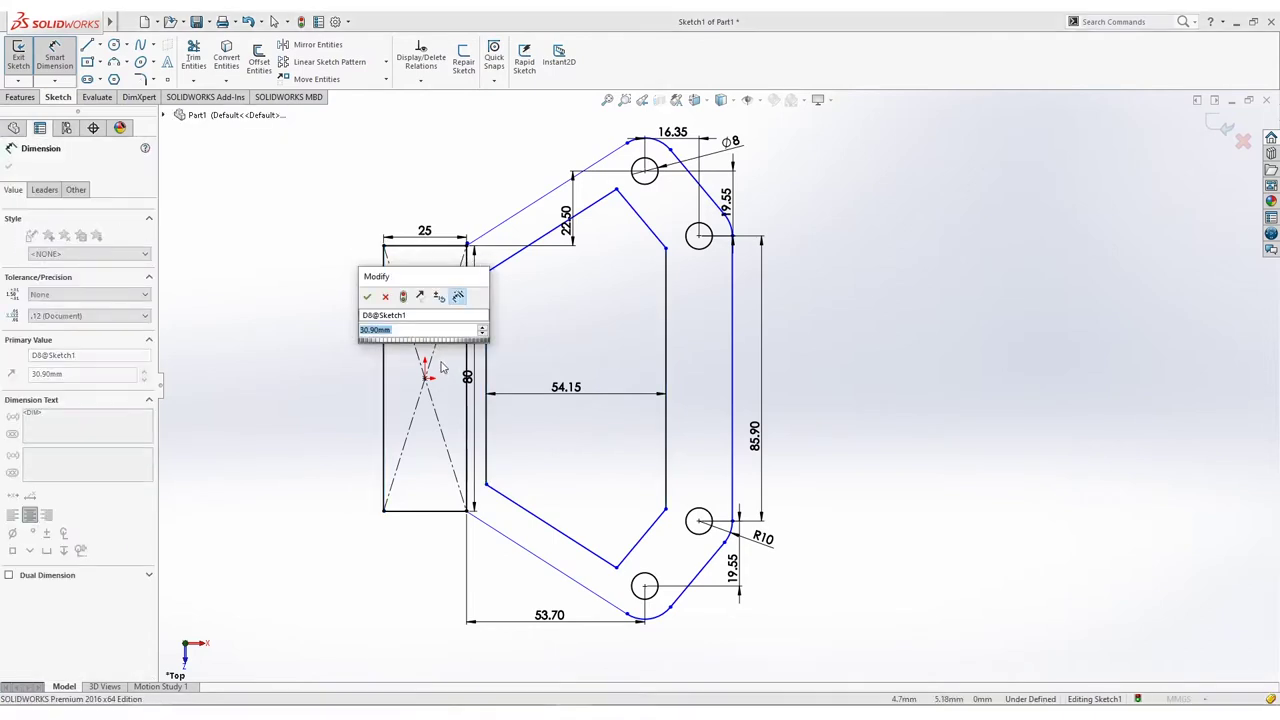
click(367, 296)
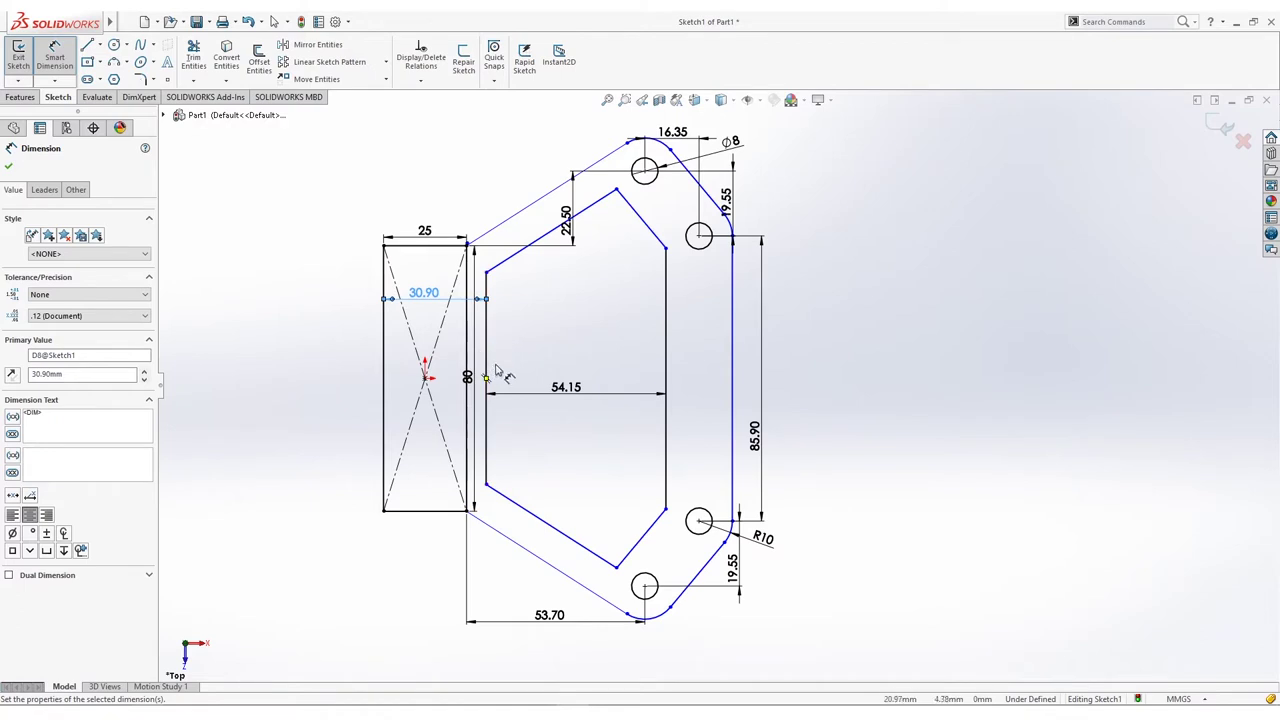
Step: Dimension the horizontal and vertical distances between the endpoints of the outer outline's lower short slanted line
ctrl+middle_drag(568, 332, 563, 337)
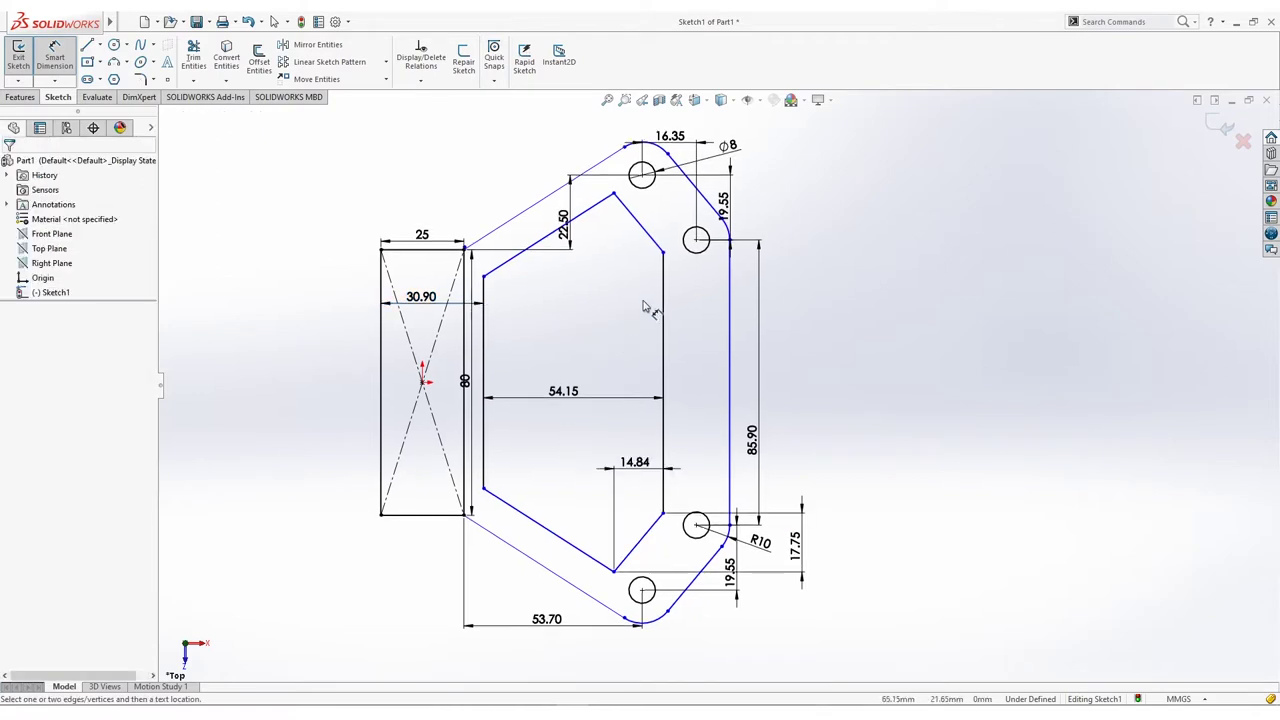
click(668, 612)
click(723, 551)
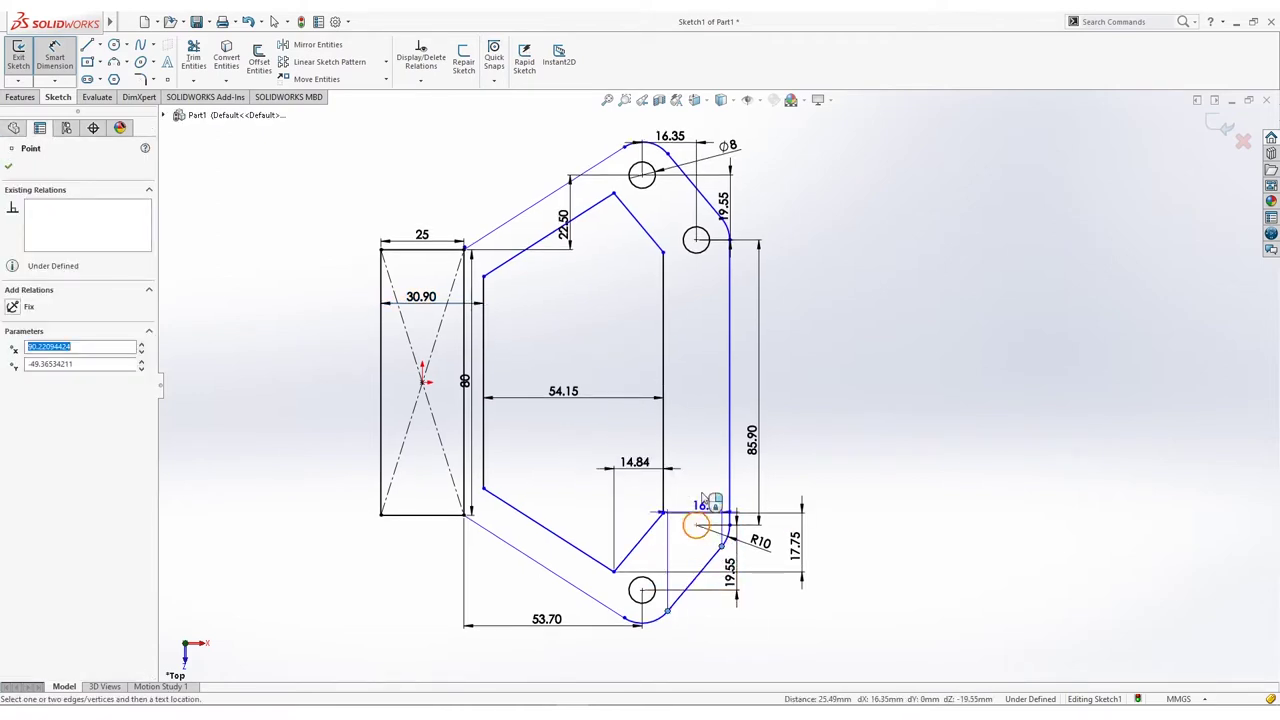
click(697, 477)
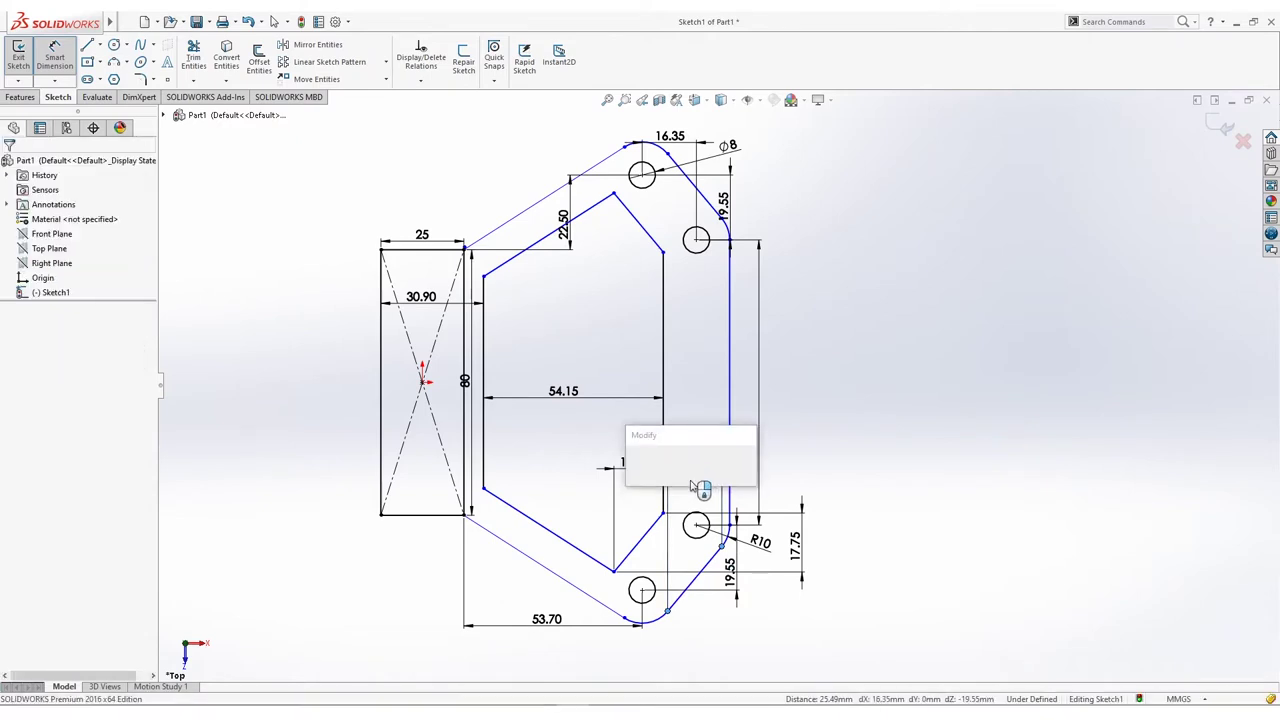
click(632, 460)
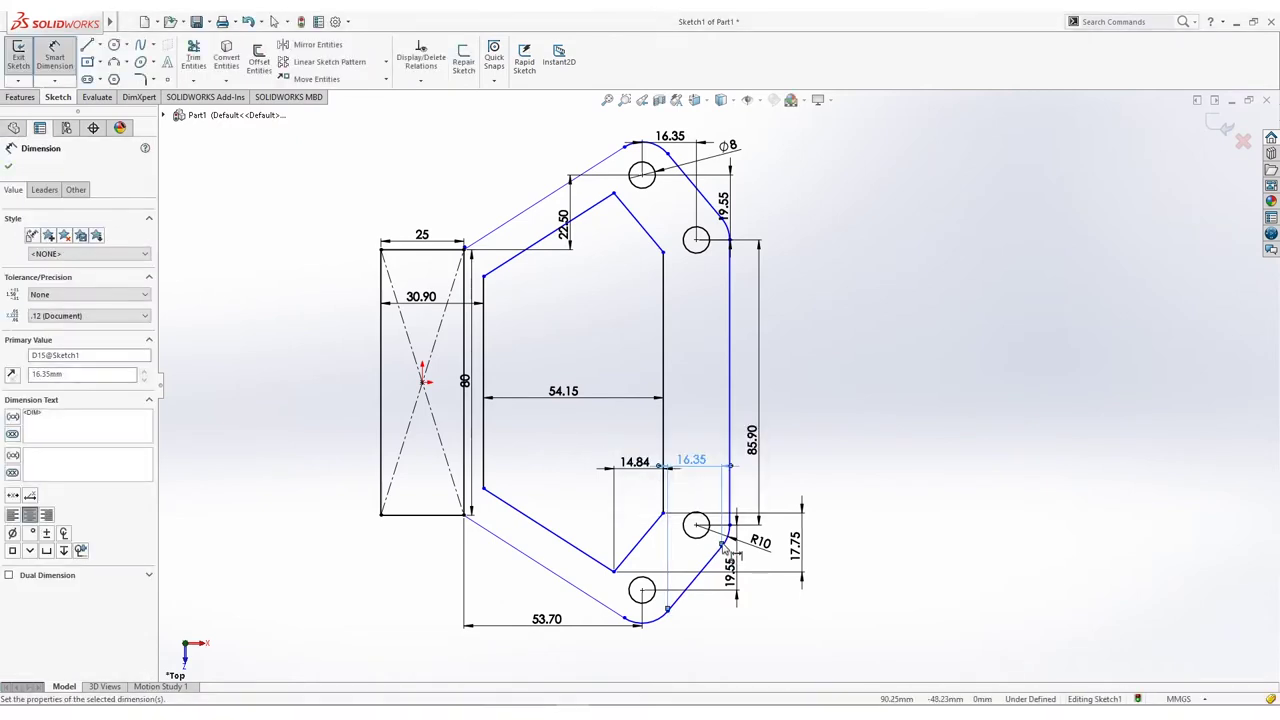
click(668, 612)
click(722, 545)
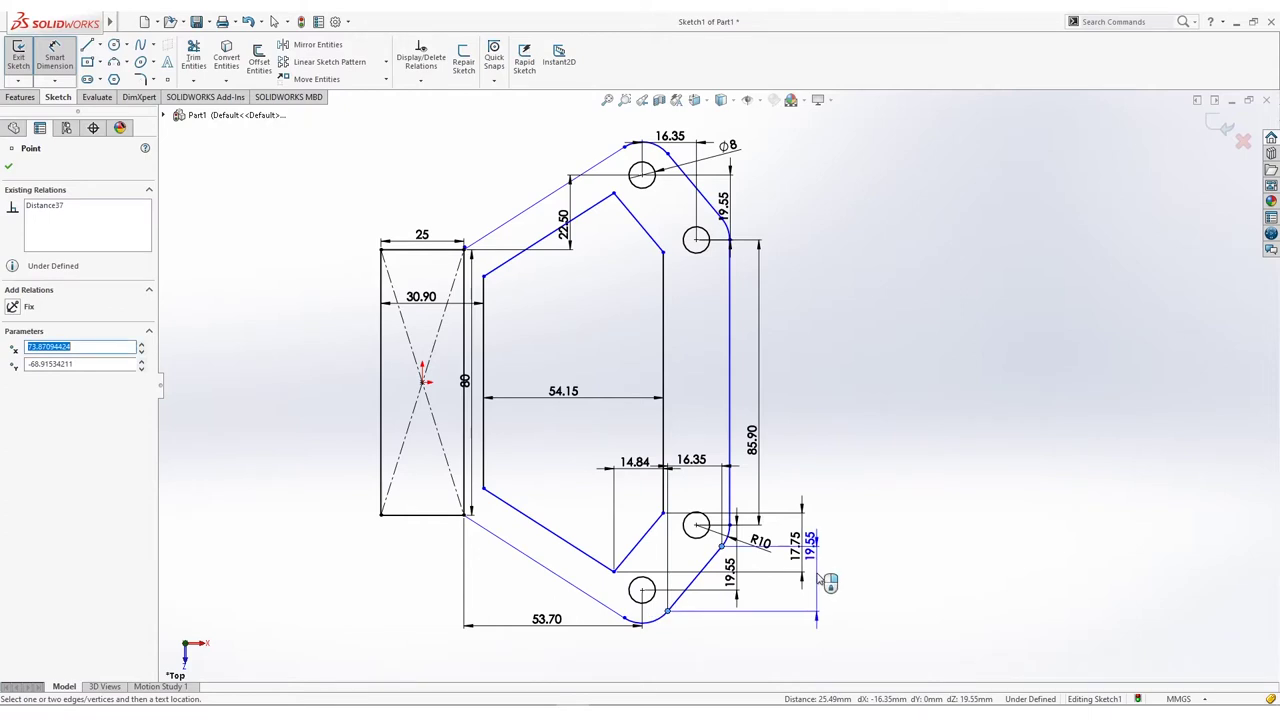
click(820, 597)
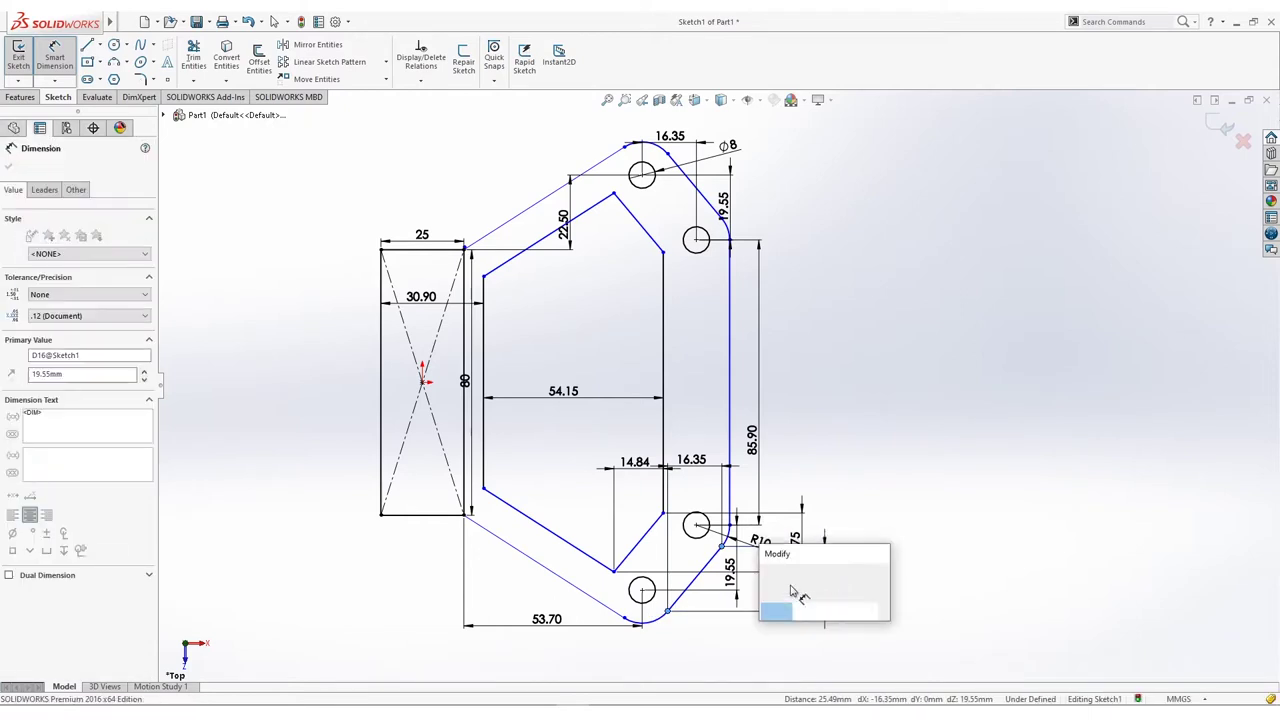
click(767, 567)
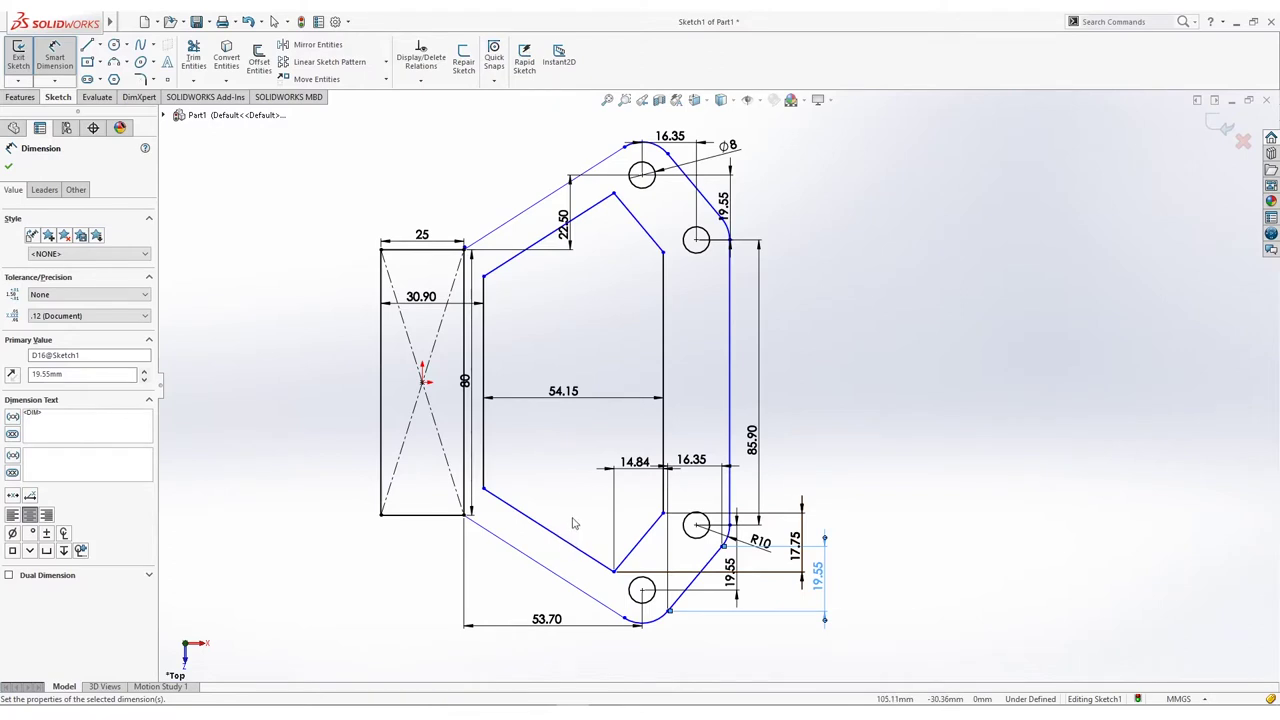
Step: Dimension the spacing between the inner and outer outlines' vertical lines on the side near the circles
click(663, 380)
click(730, 310)
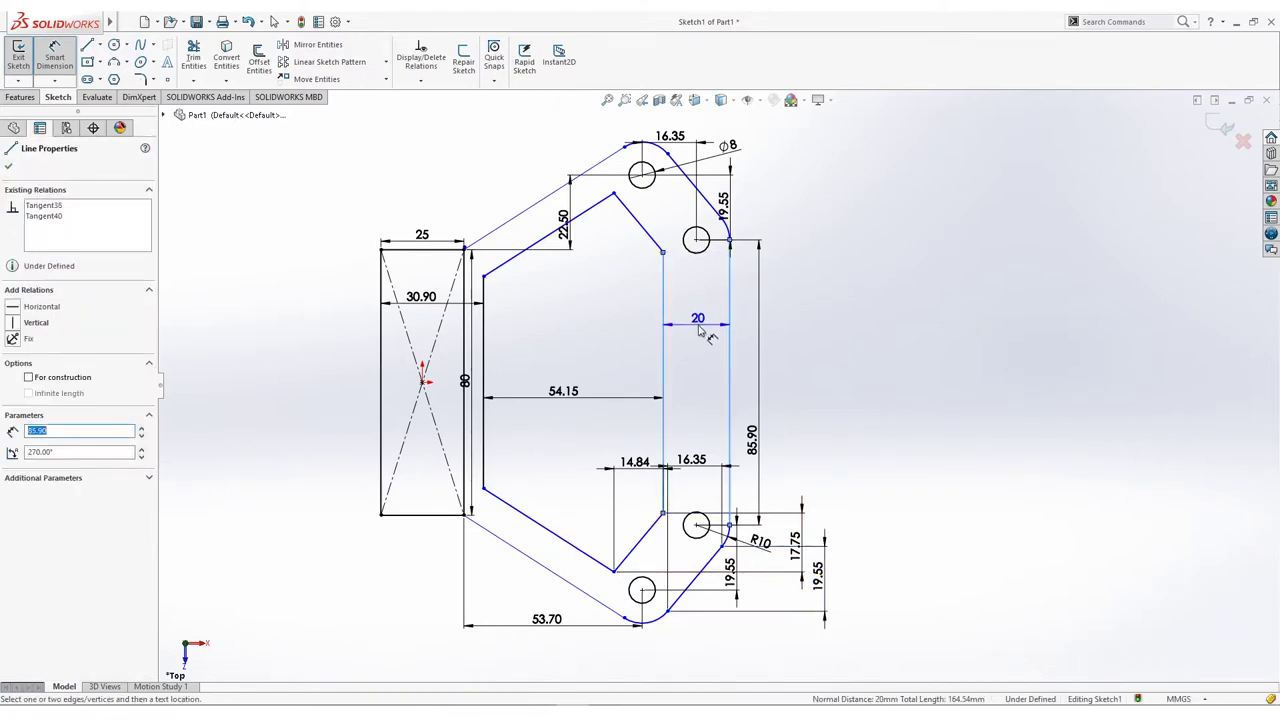
click(700, 336)
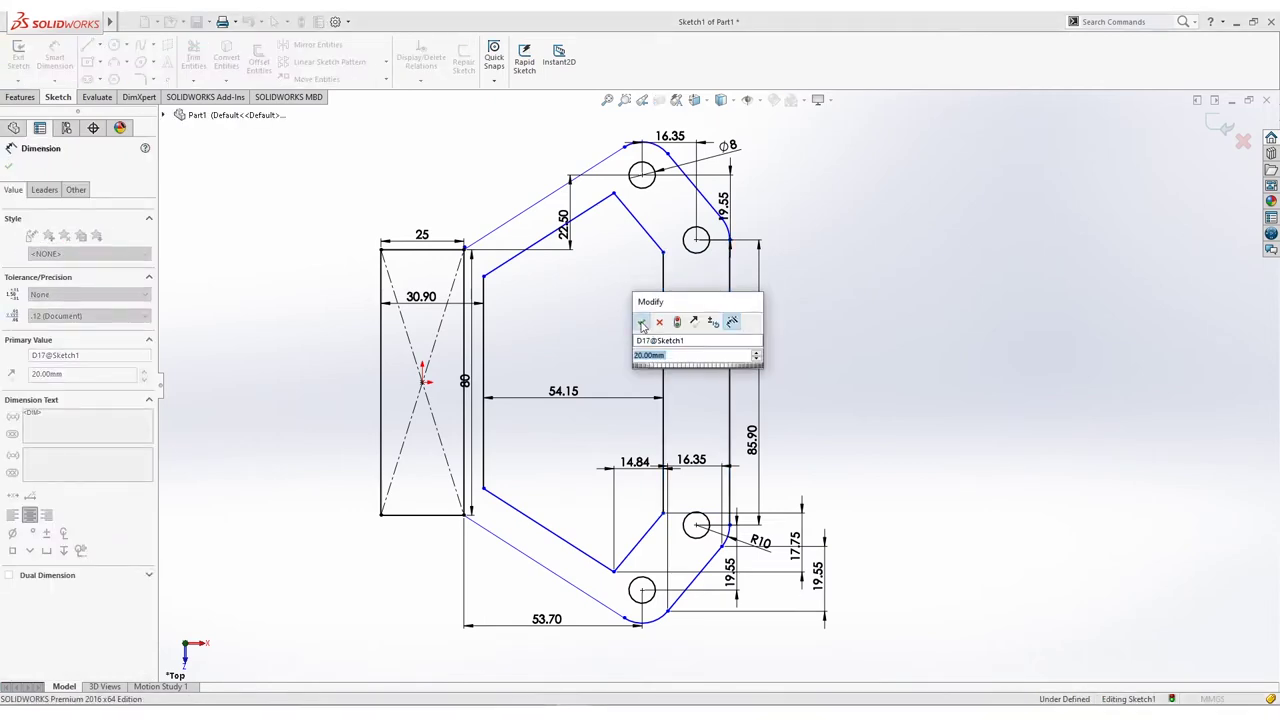
click(642, 322)
Step: Dimension the spacing between the inner and outer outlines' lower long slanted lines
key(f)
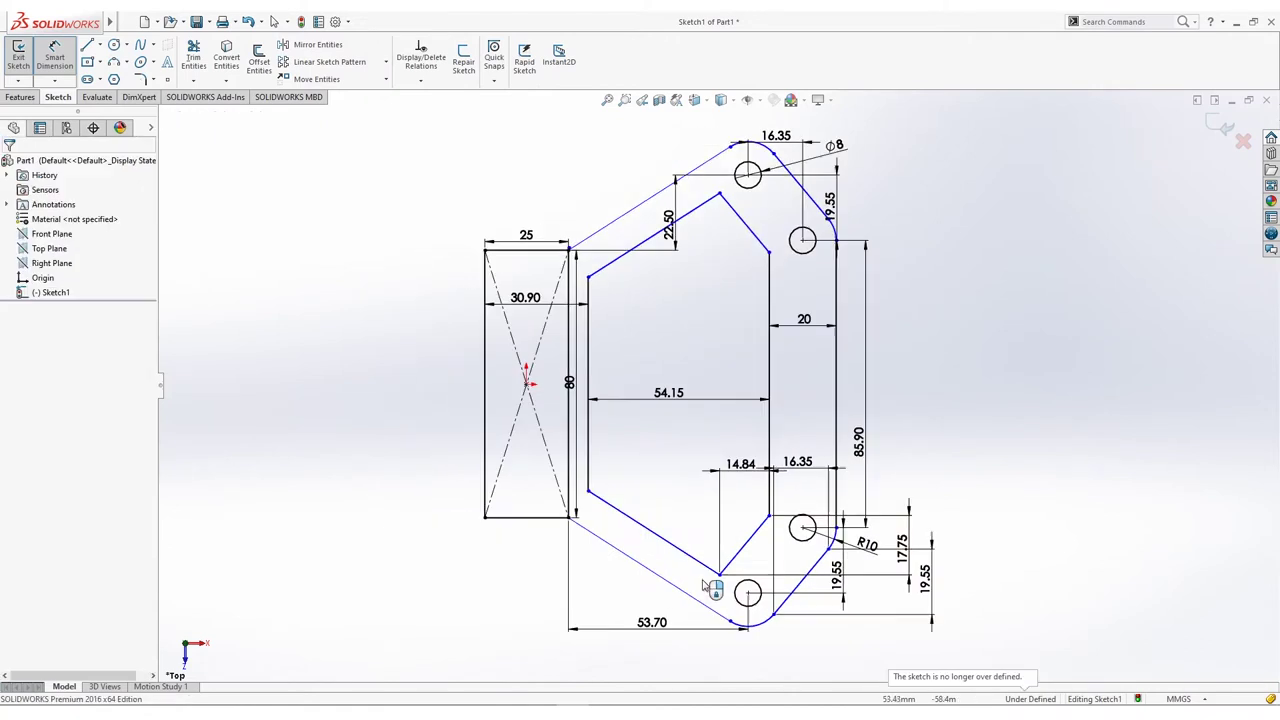
click(665, 590)
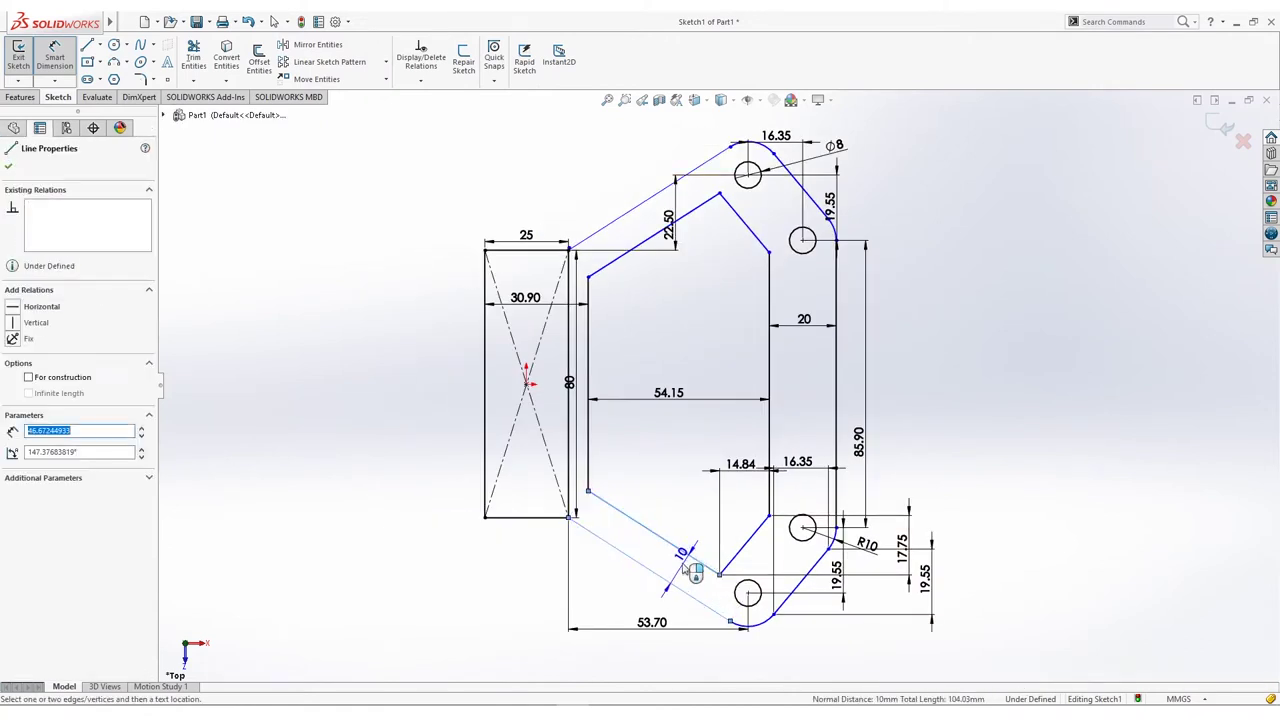
click(676, 585)
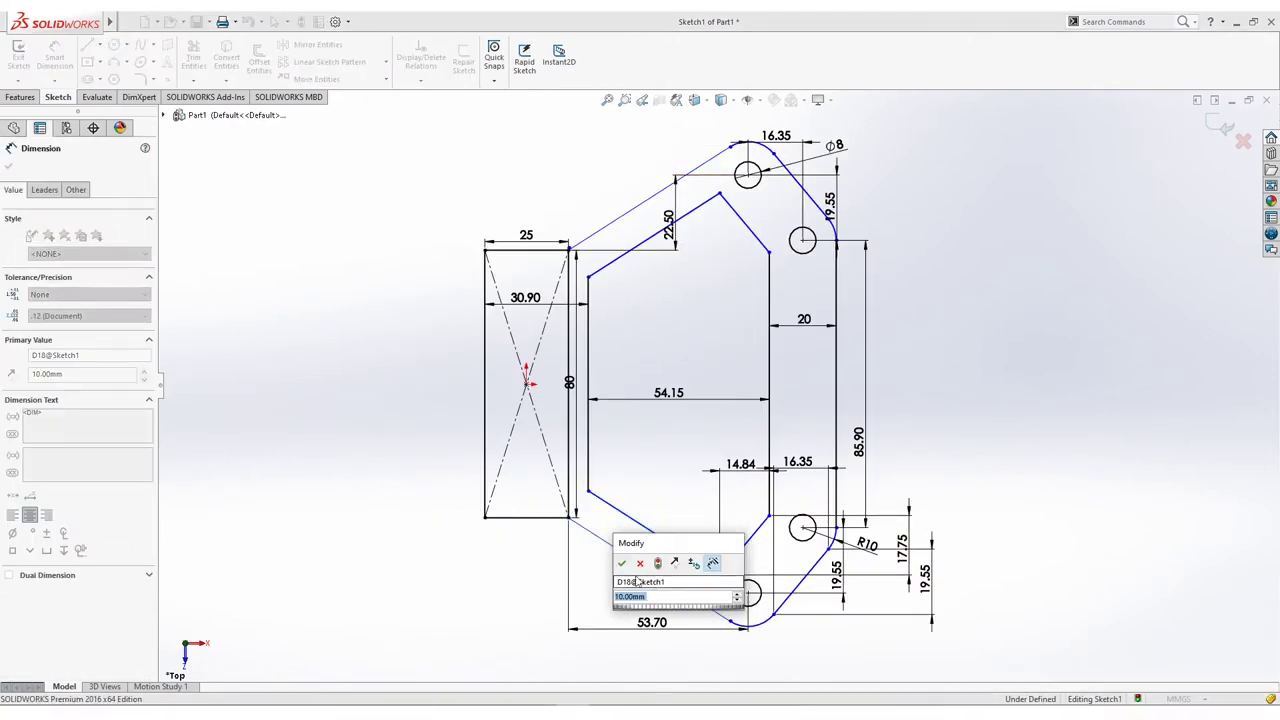
click(623, 565)
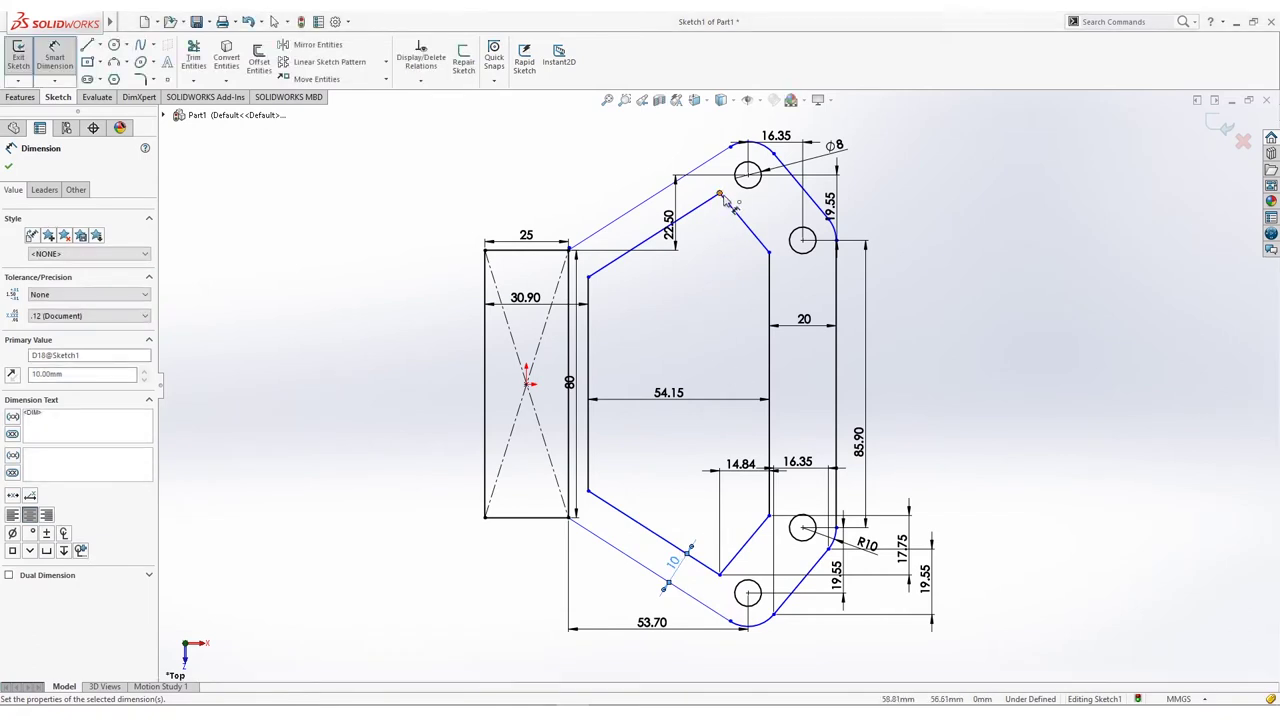
Step: Dimension the horizontal span of the inner outline's upper short slanted line and the spacing between the two upper long slanted lines
click(748, 175)
click(738, 117)
click(653, 246)
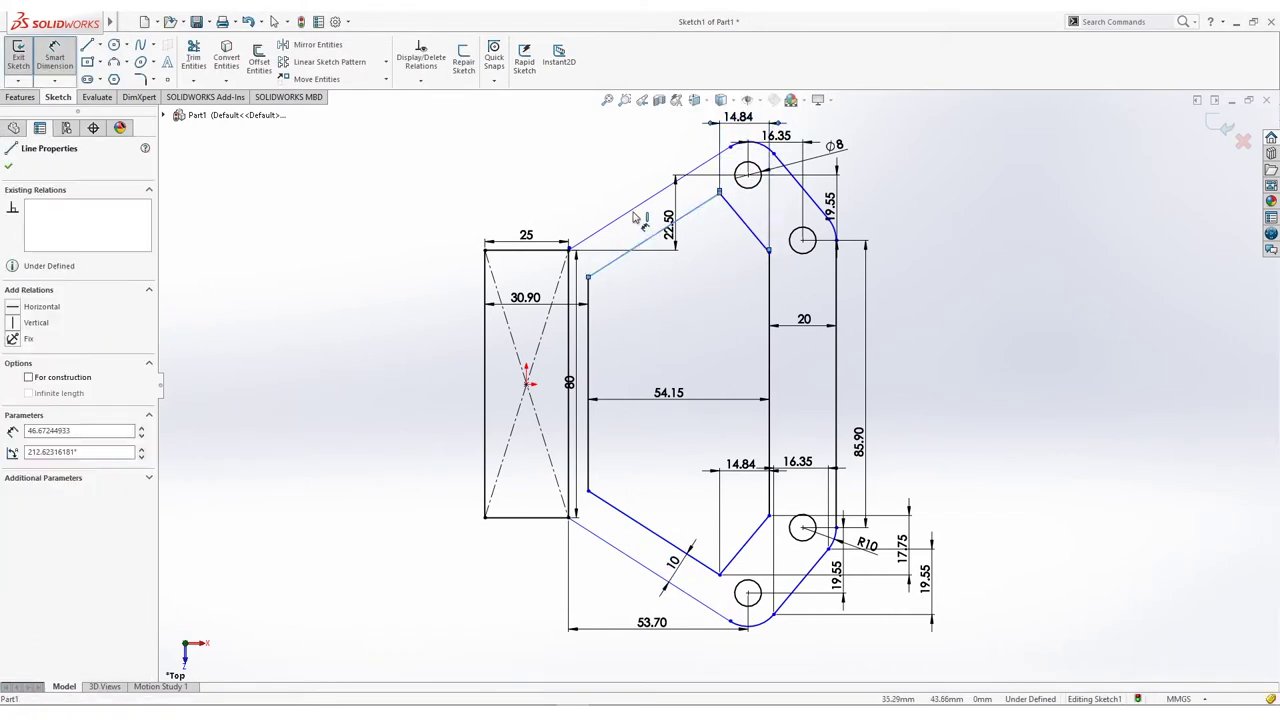
click(649, 232)
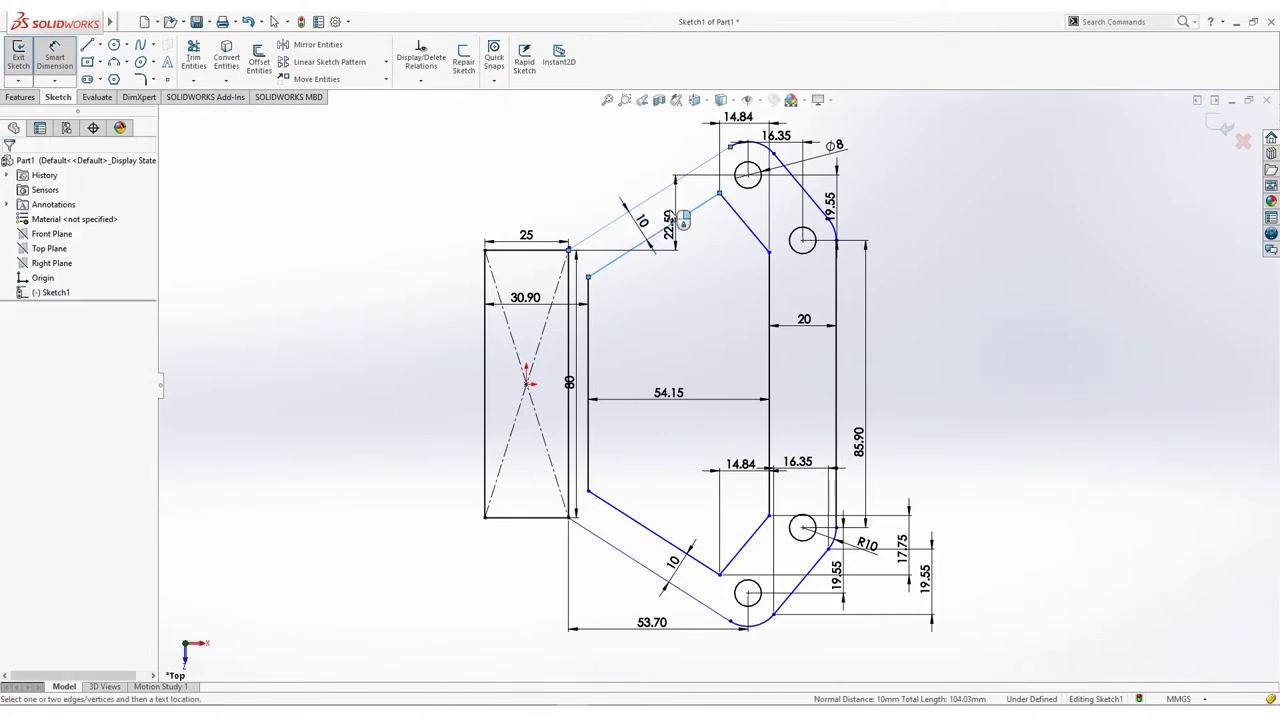
click(580, 224)
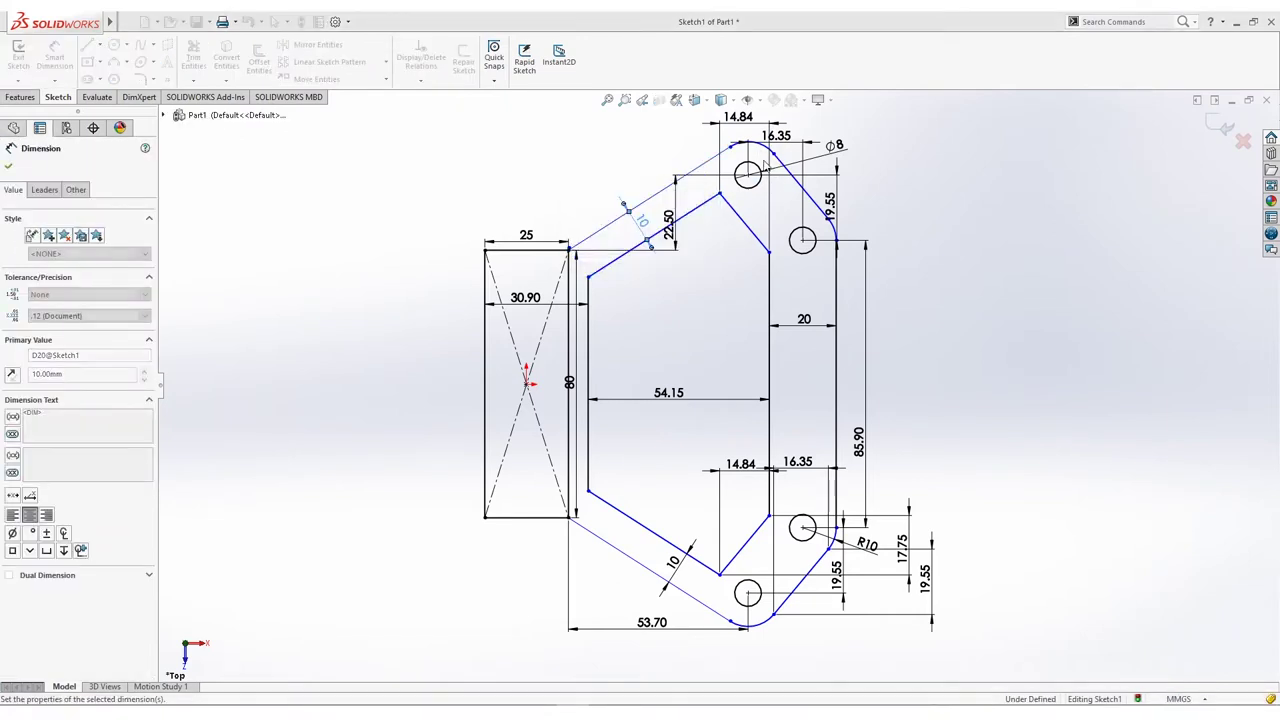
Step: Add radius dimensions to the outer outline's arcs around the uppermost and lowermost circles
click(768, 150)
click(816, 128)
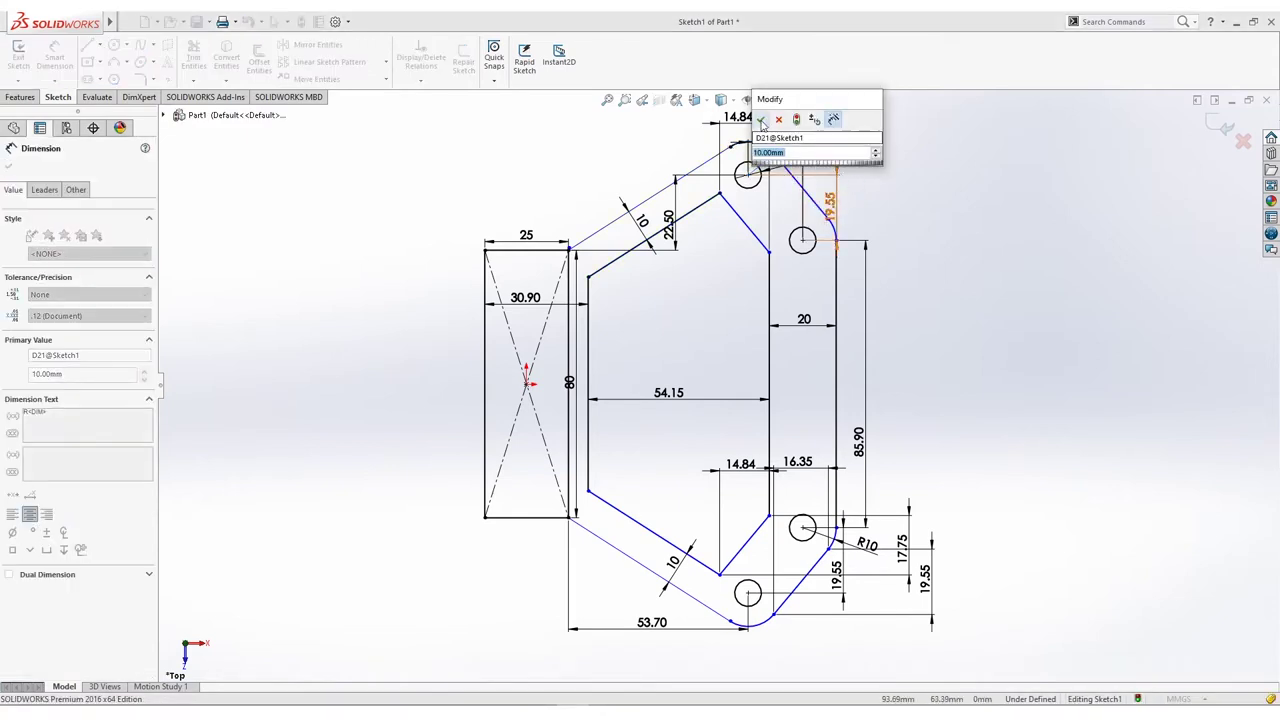
key(Return)
click(768, 630)
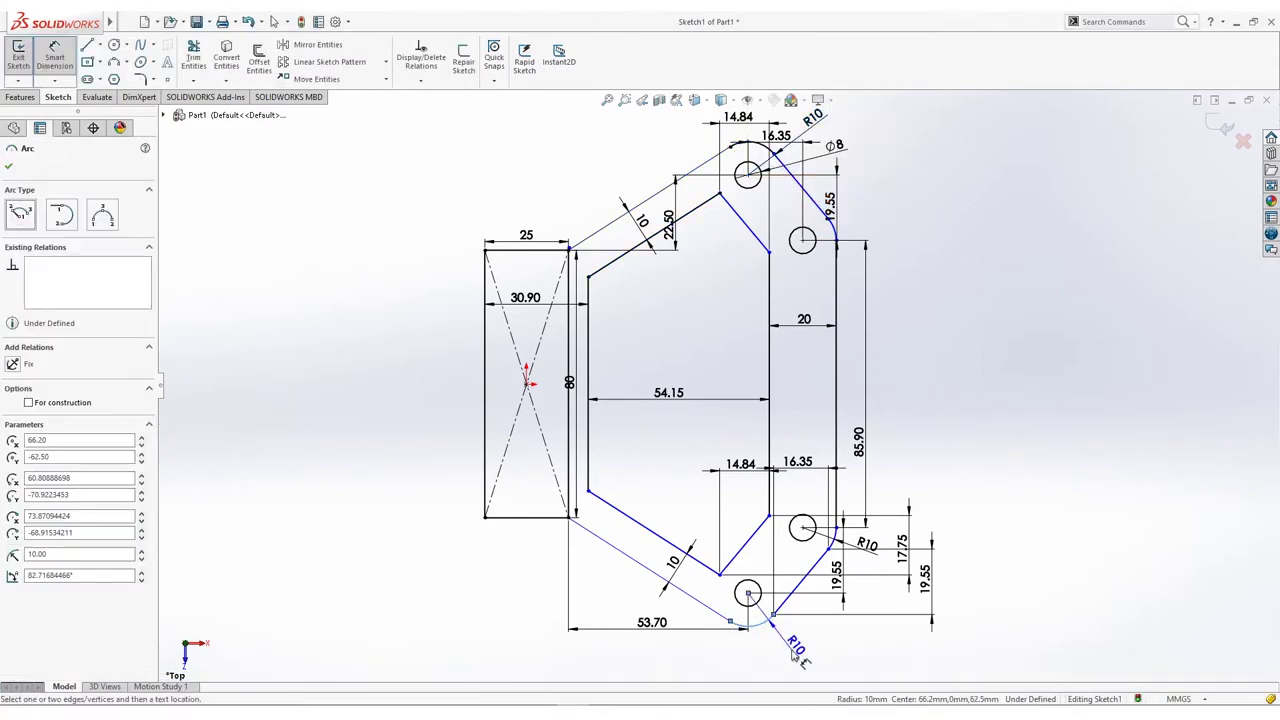
click(745, 625)
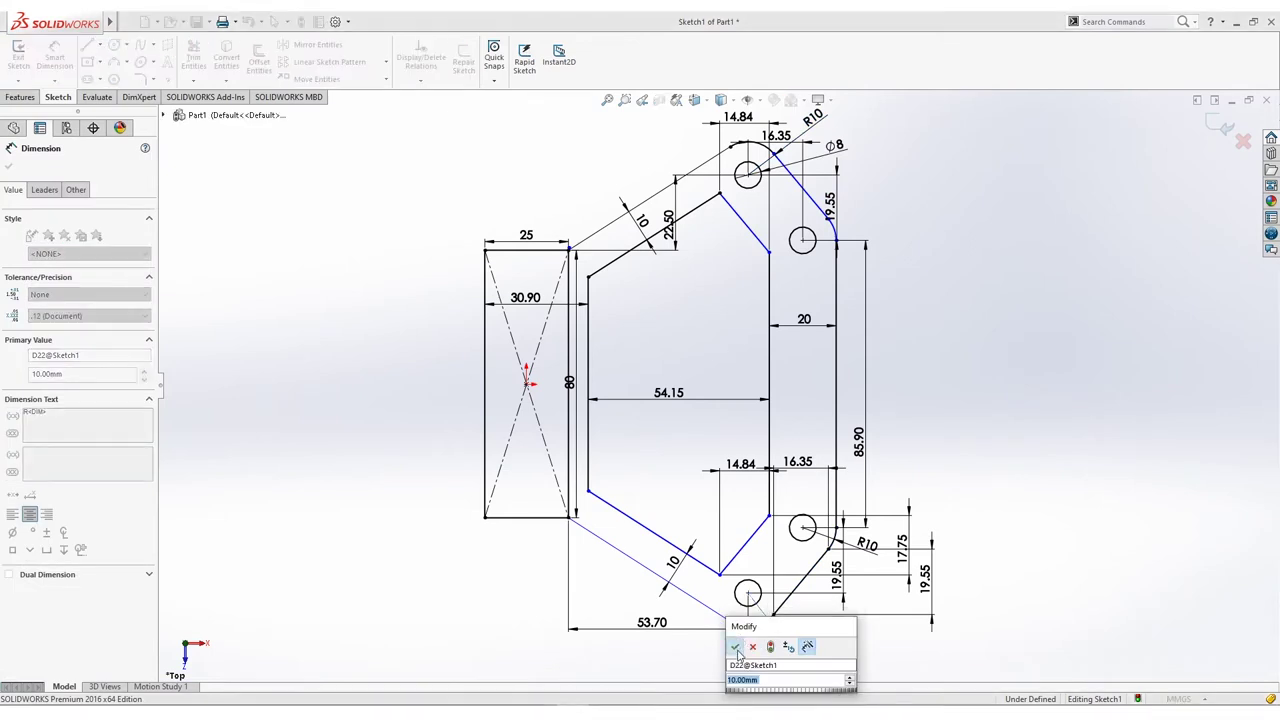
click(736, 647)
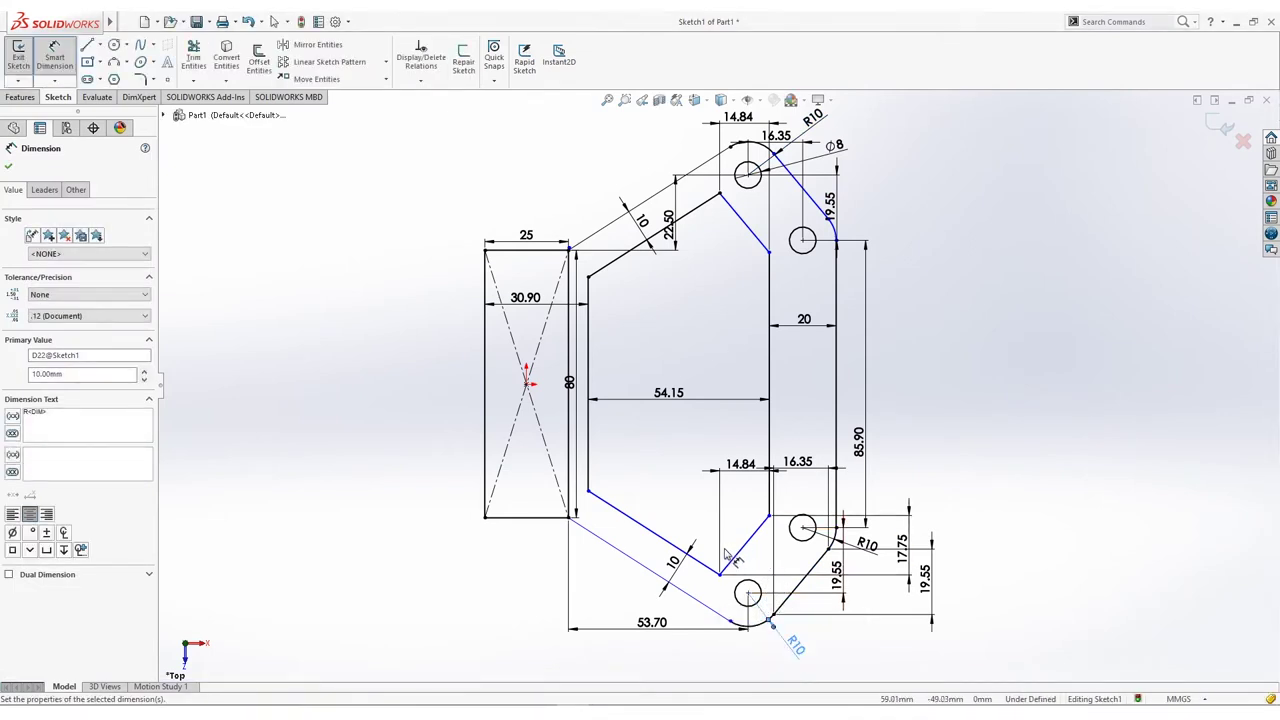
Step: Delete and recreate the spacing dimension between the inner and outer outlines' lower long slanted lines
ctrl+middle_drag(665, 420, 622, 430)
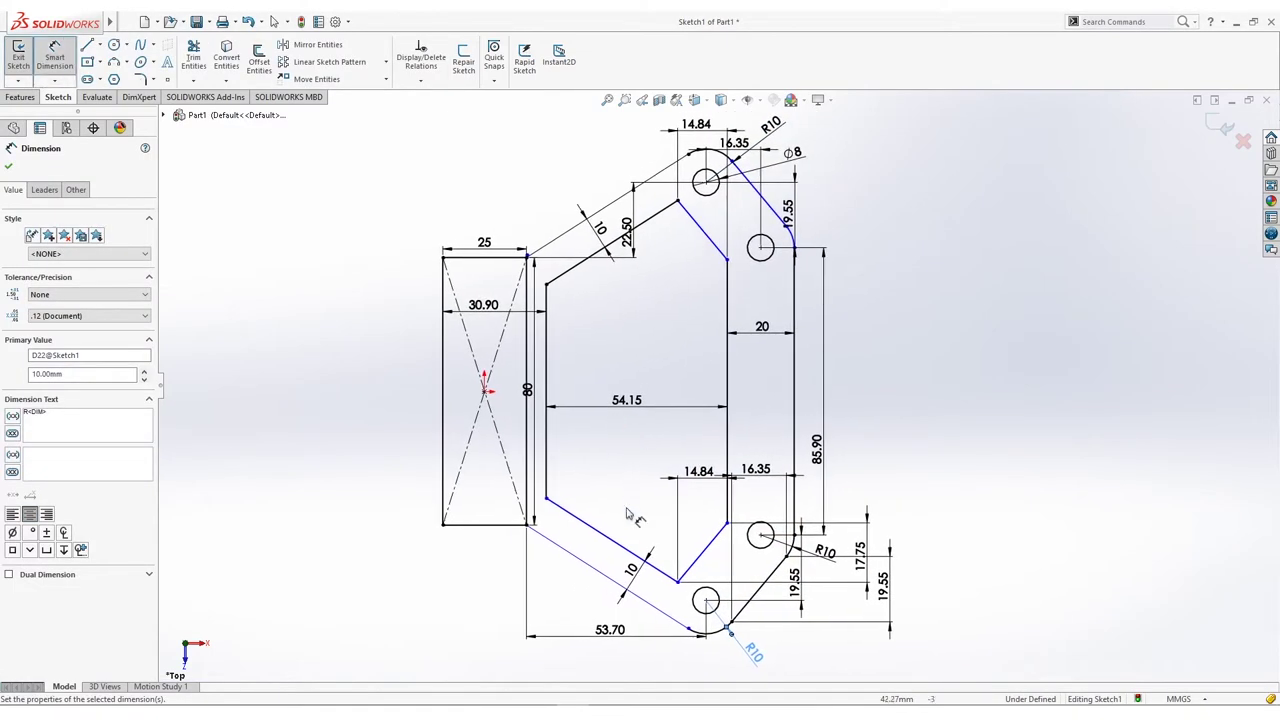
key(Escape)
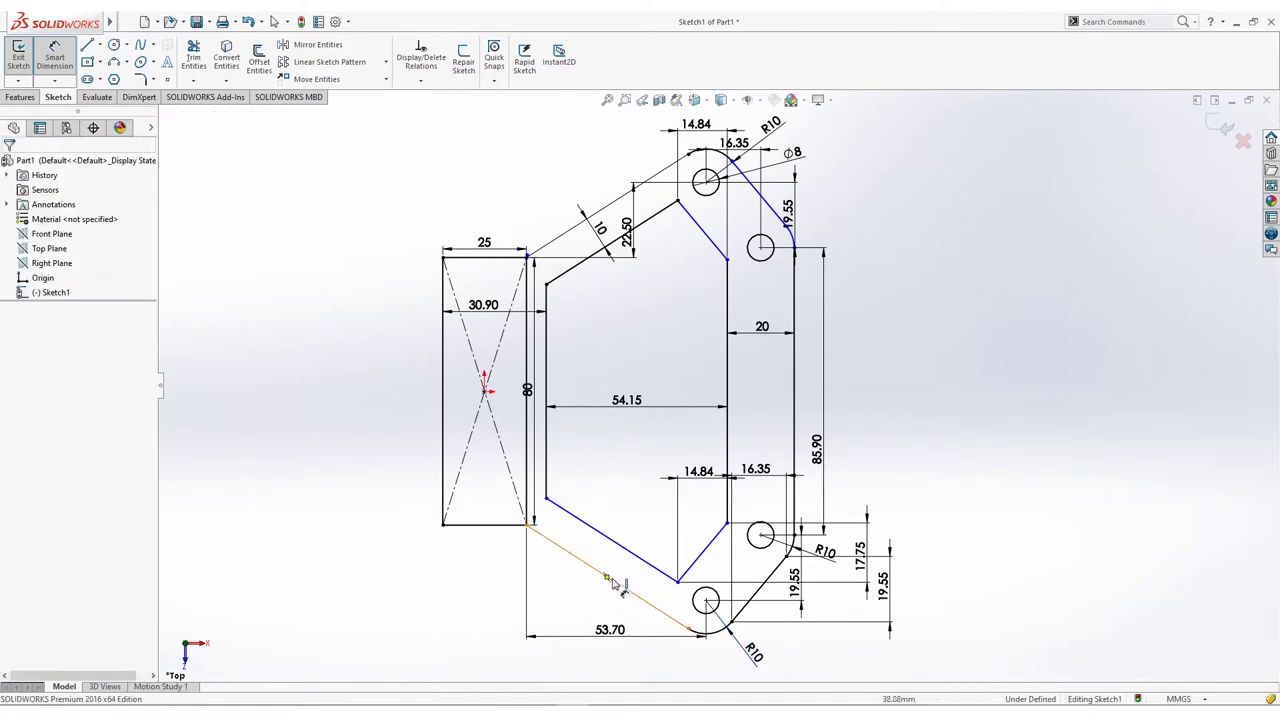
click(612, 580)
click(640, 568)
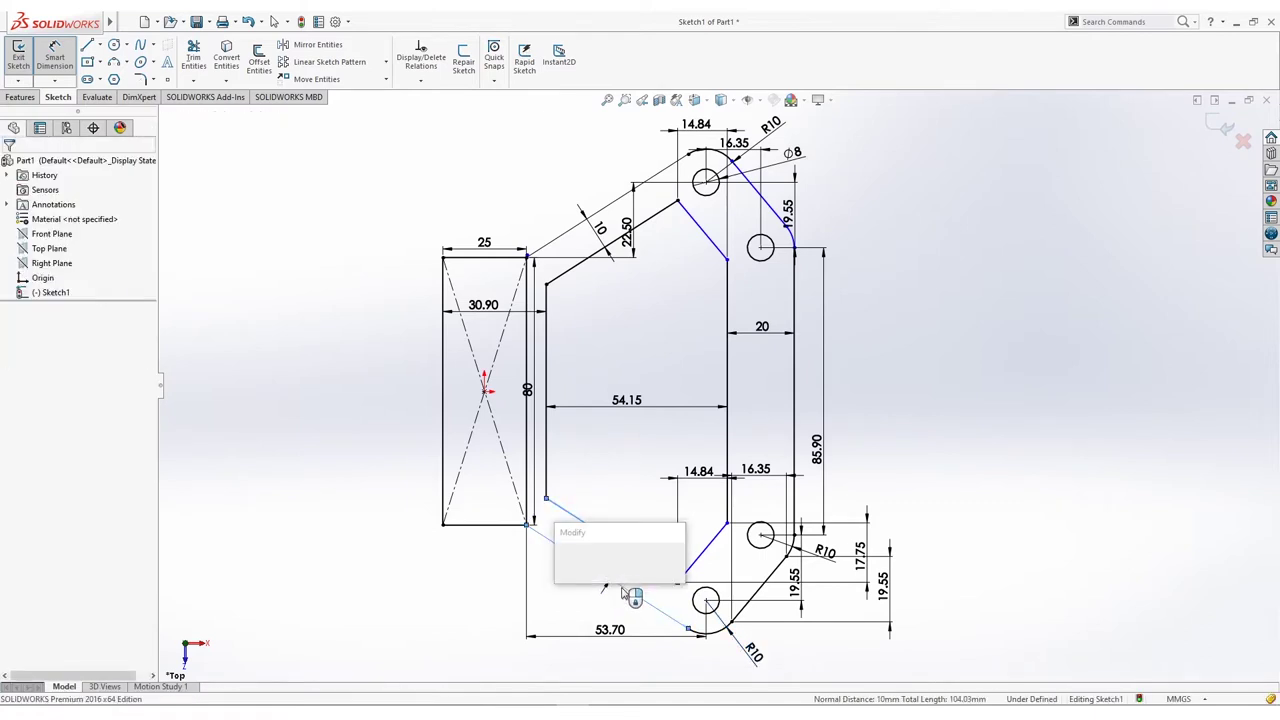
click(614, 594)
click(564, 561)
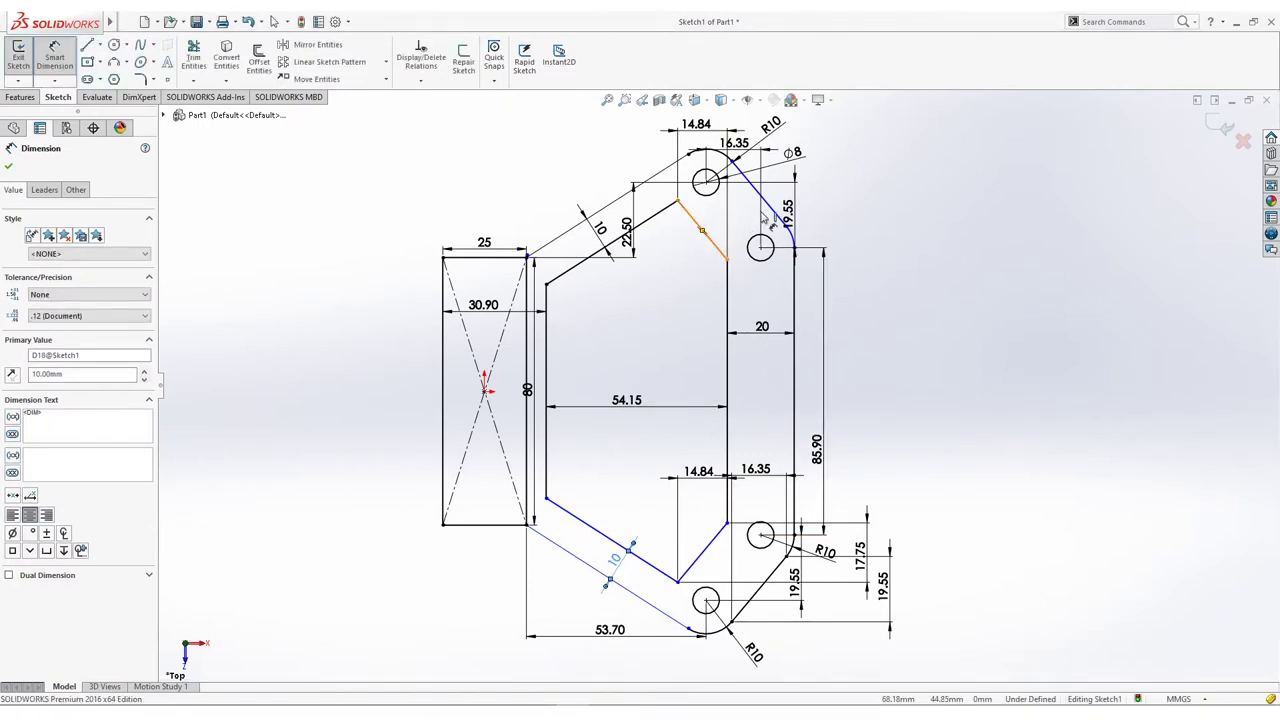
Step: Dimension the spacing between the inner and outer outlines' upper short slanted lines
click(763, 218)
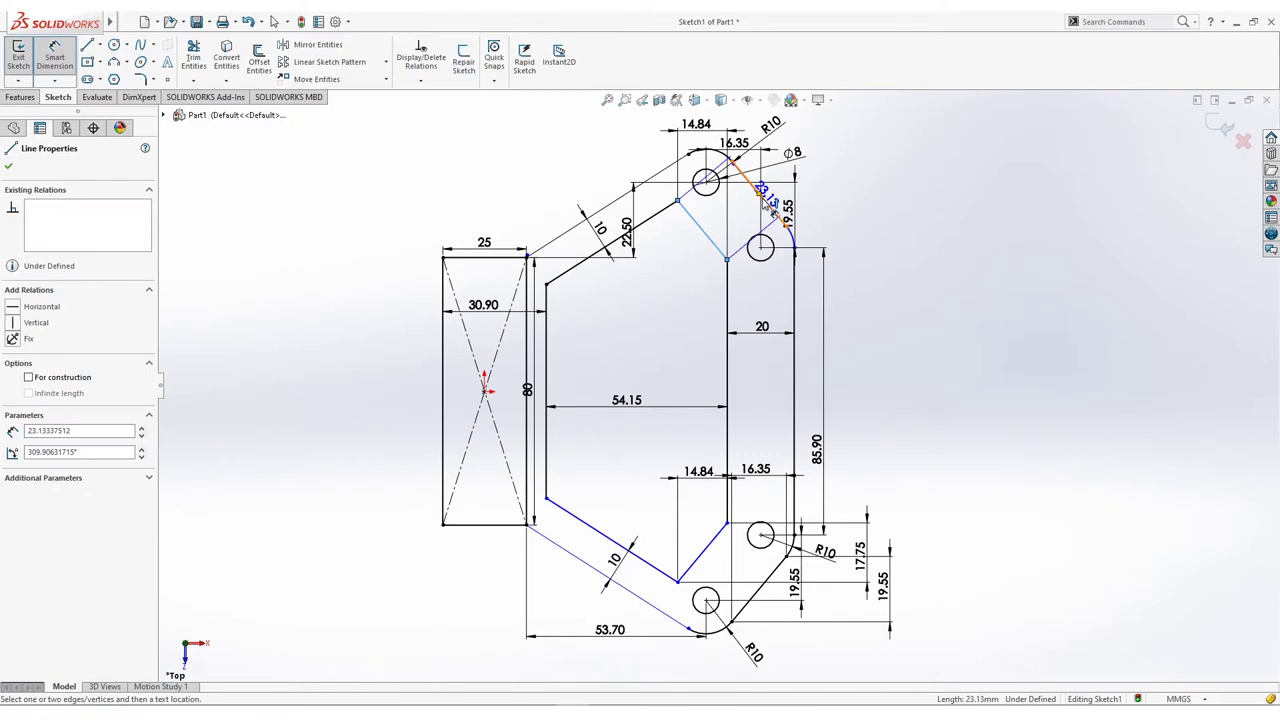
drag(766, 200, 742, 218)
click(742, 218)
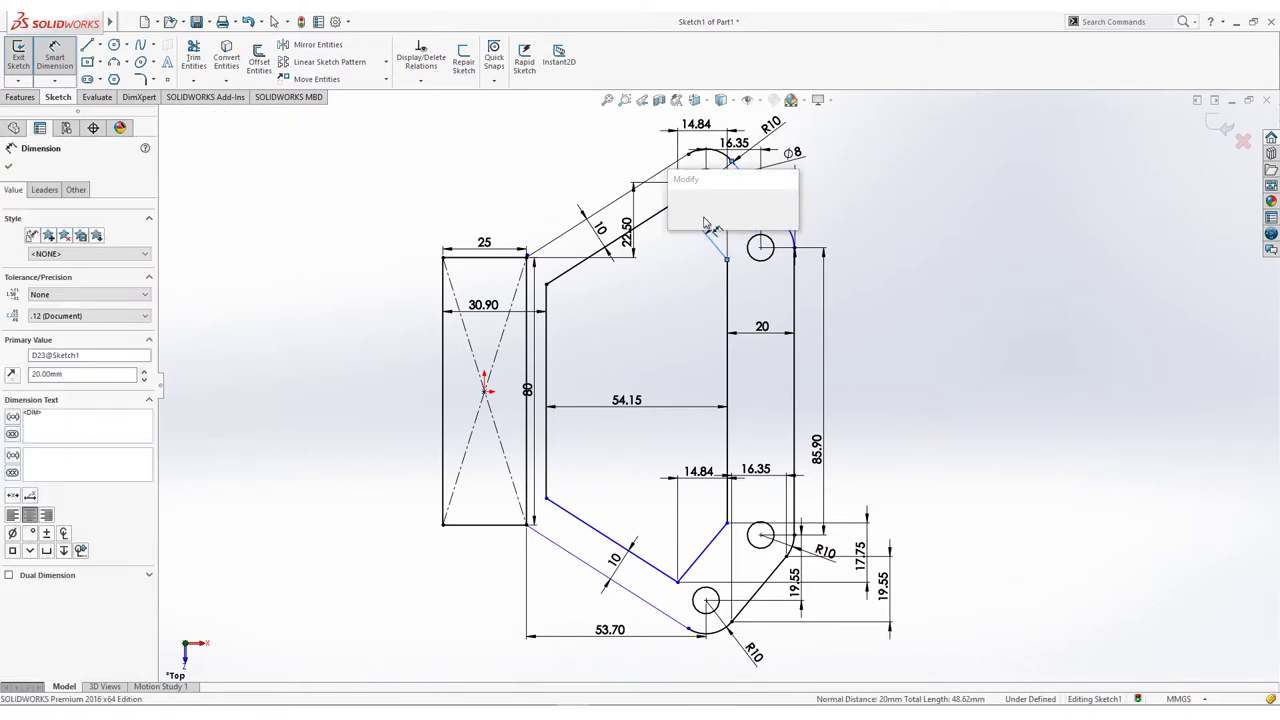
key(Return)
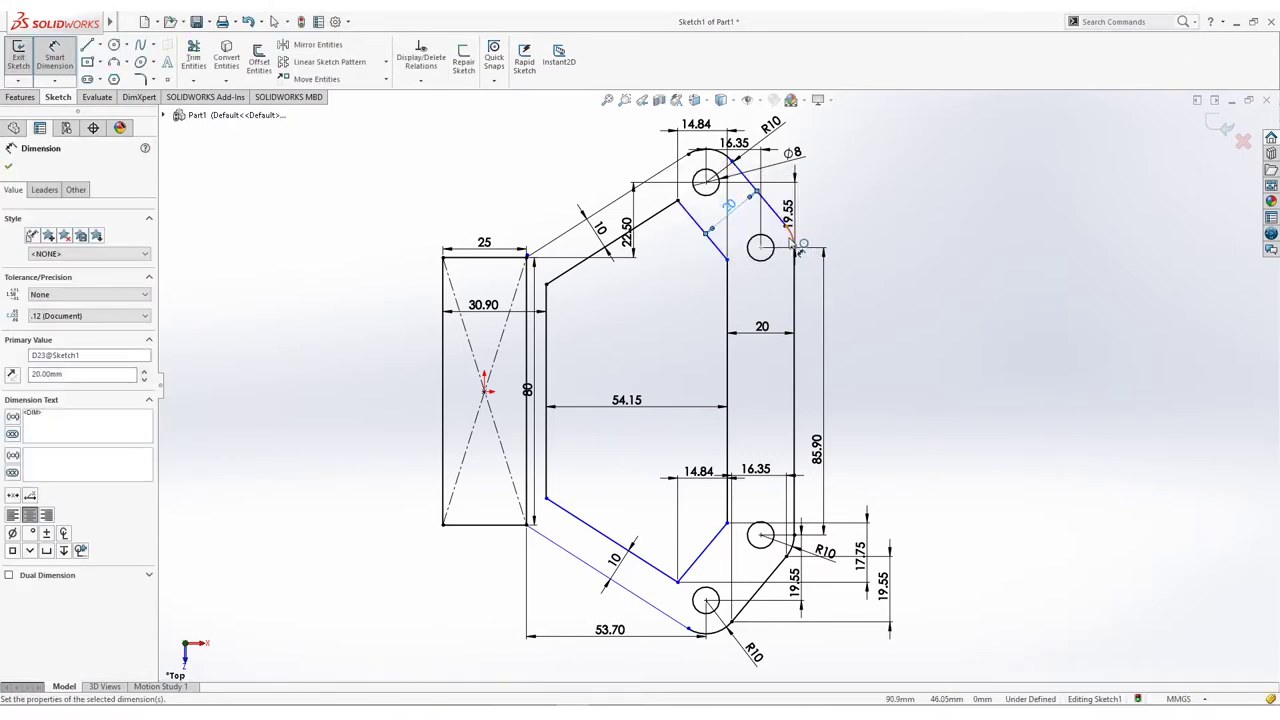
click(798, 246)
click(830, 232)
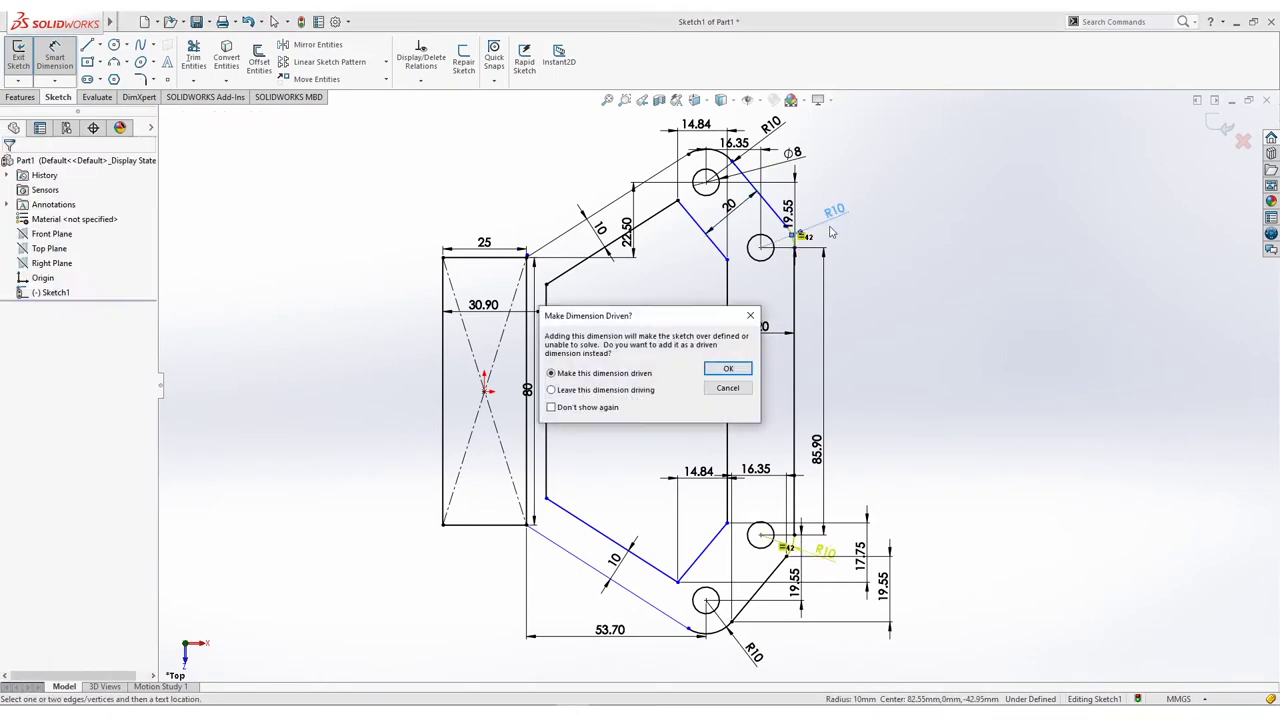
click(727, 369)
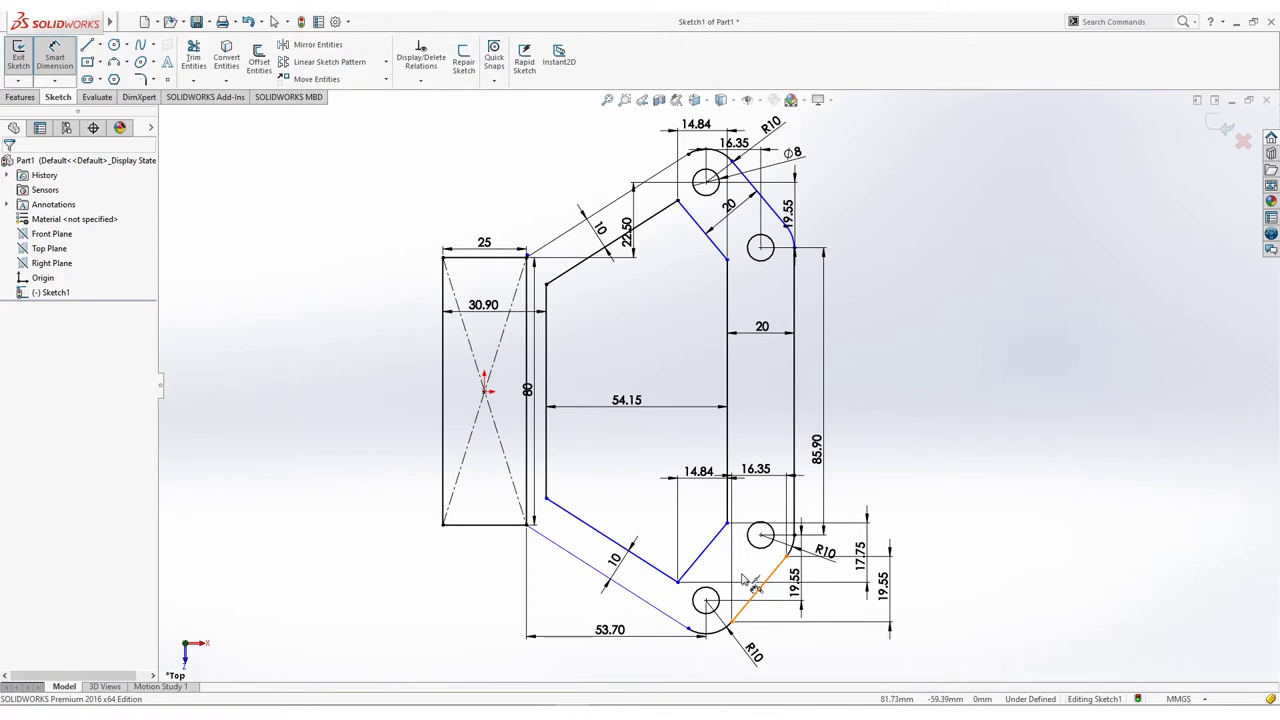
Step: Dimension the spacing between the inner and outer outlines' lower short slanted lines and move the upper circles' vertical spacing dimension outward
click(705, 549)
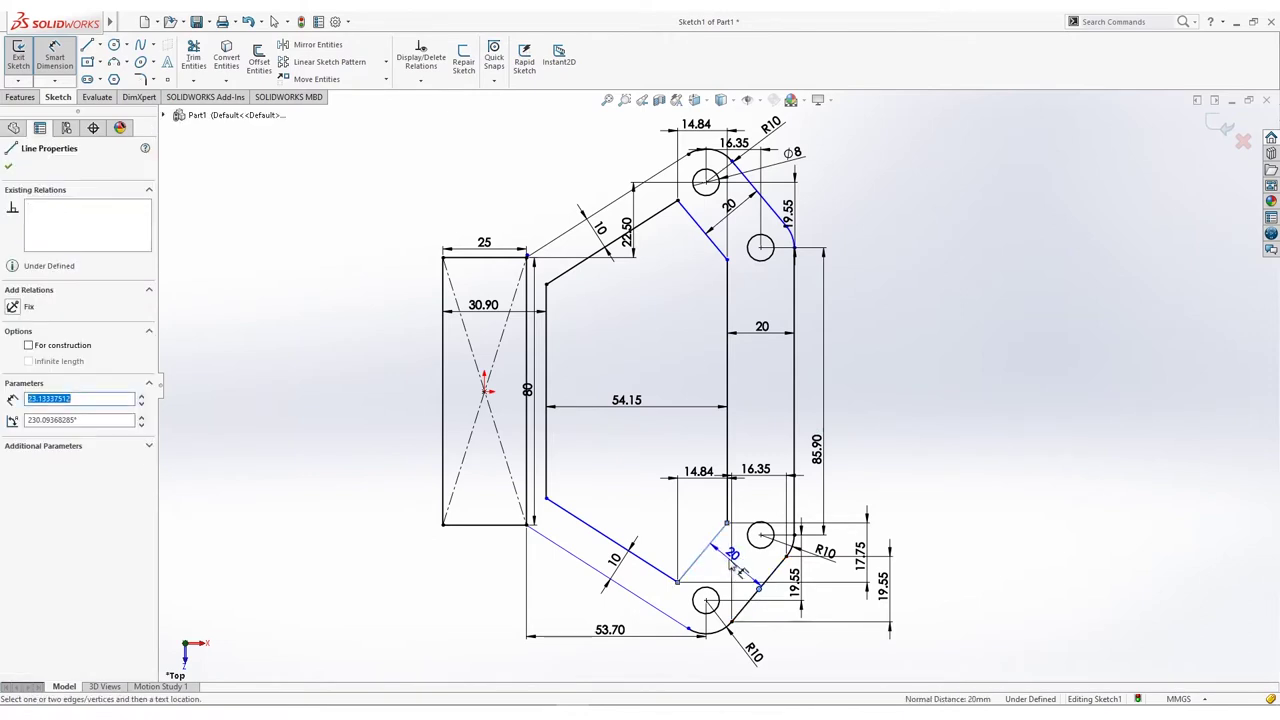
click(735, 565)
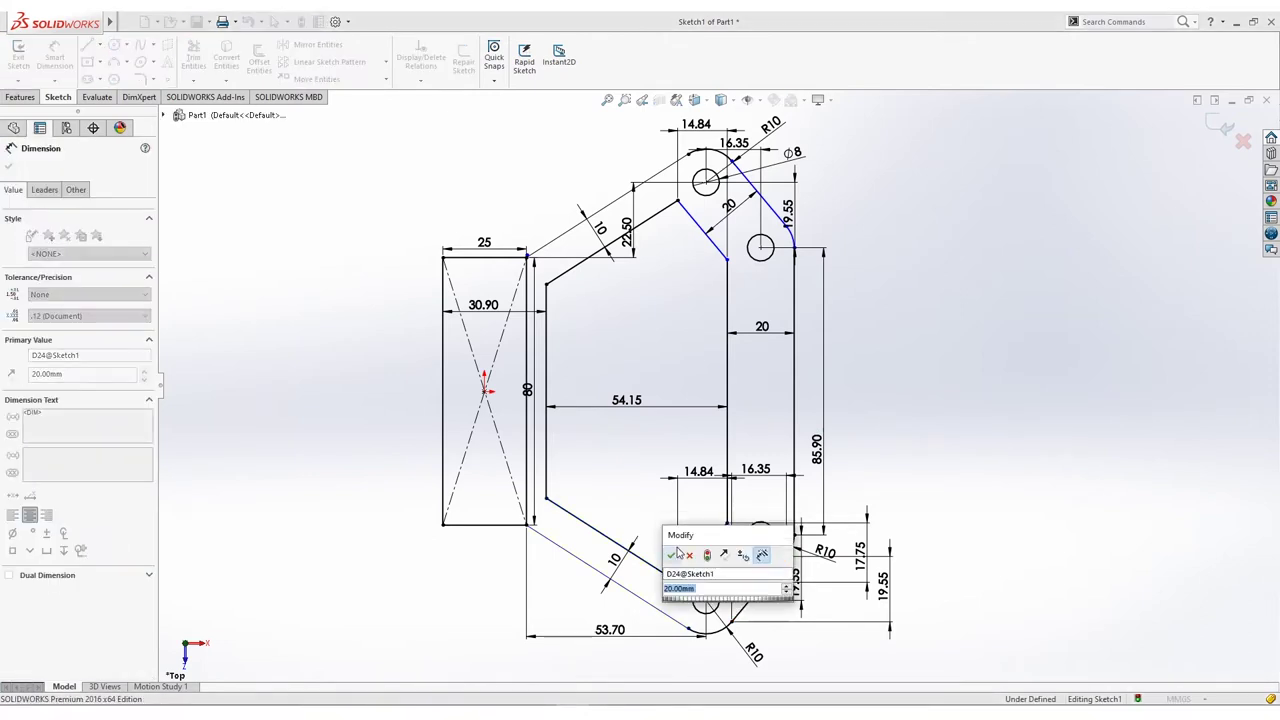
click(673, 554)
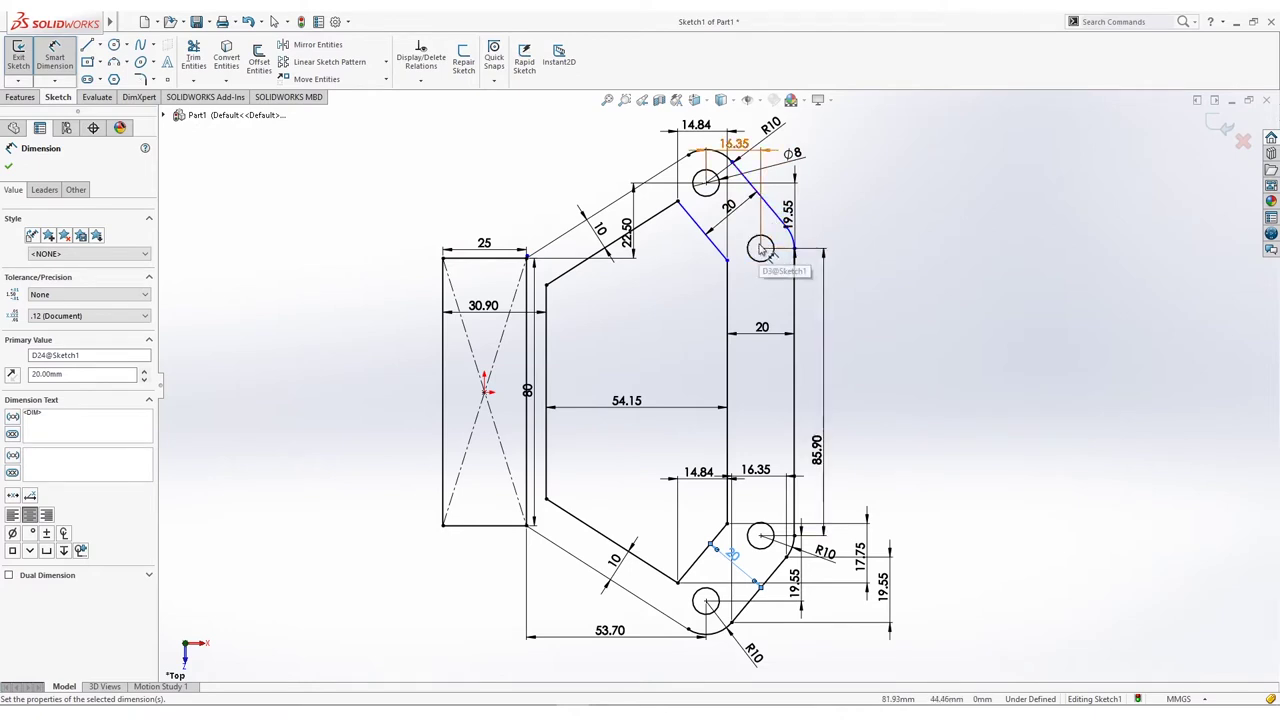
drag(789, 212, 822, 218)
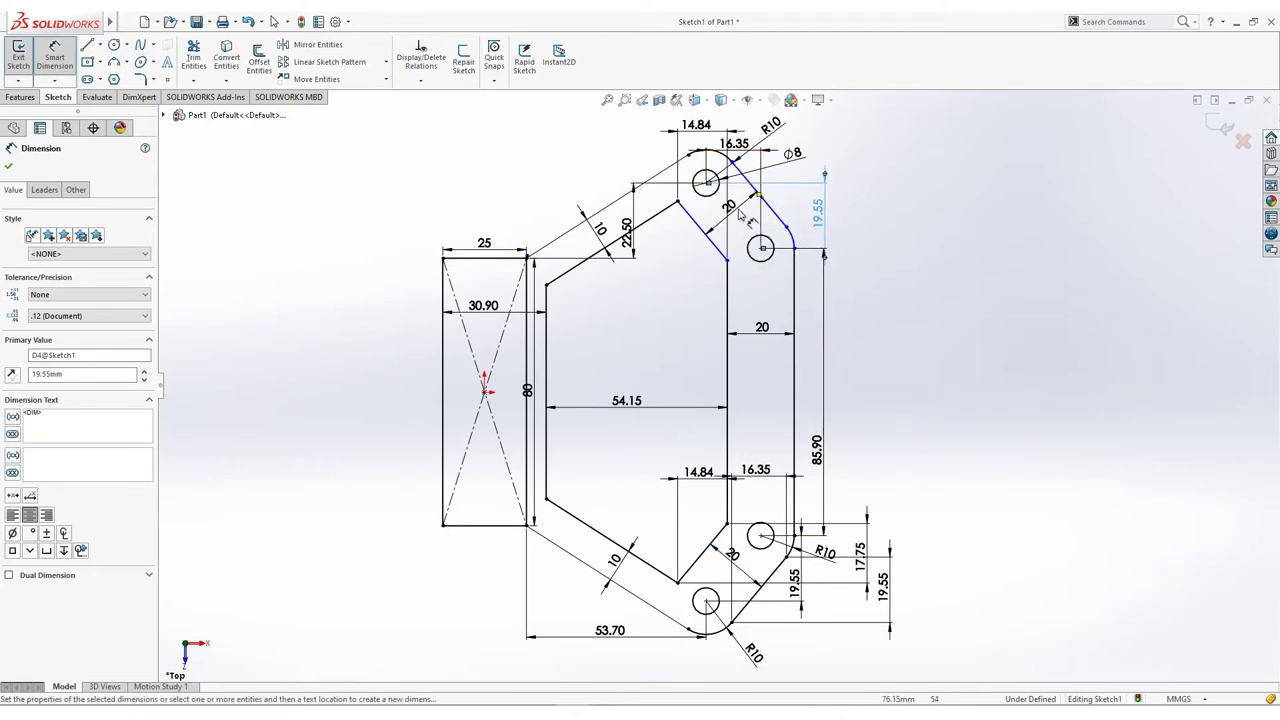
click(706, 182)
click(678, 202)
click(787, 207)
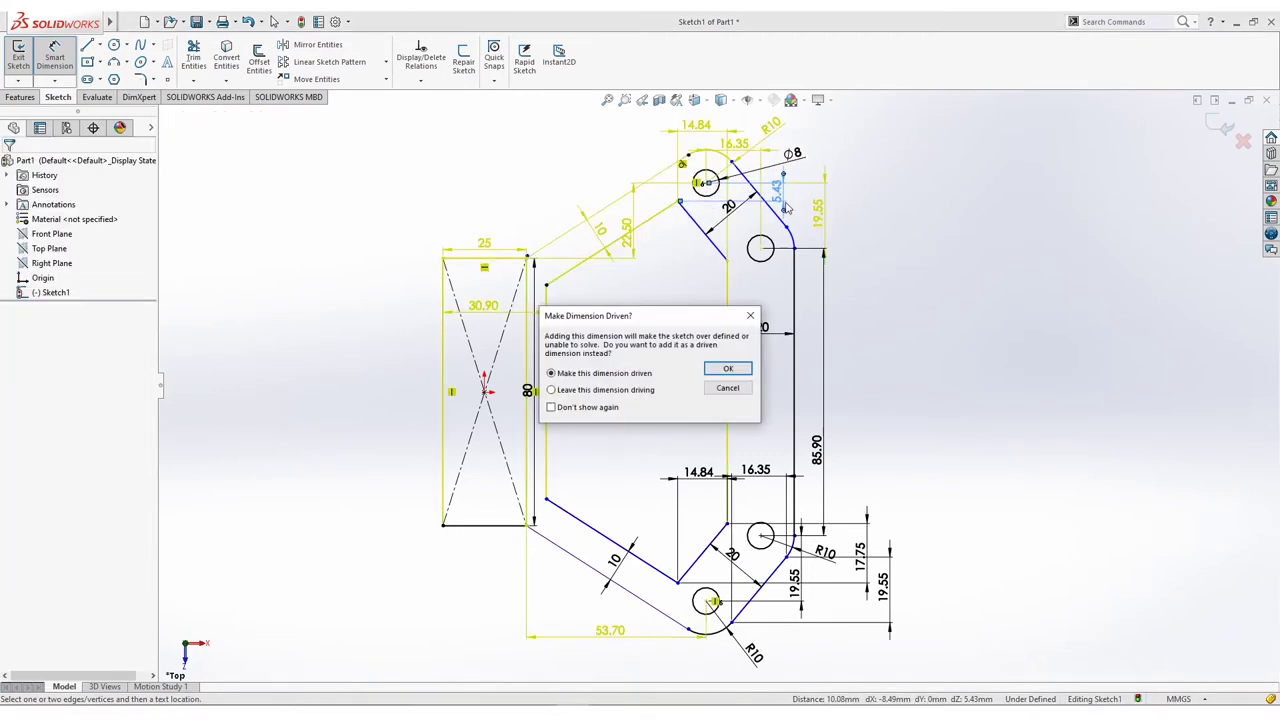
click(728, 389)
click(760, 248)
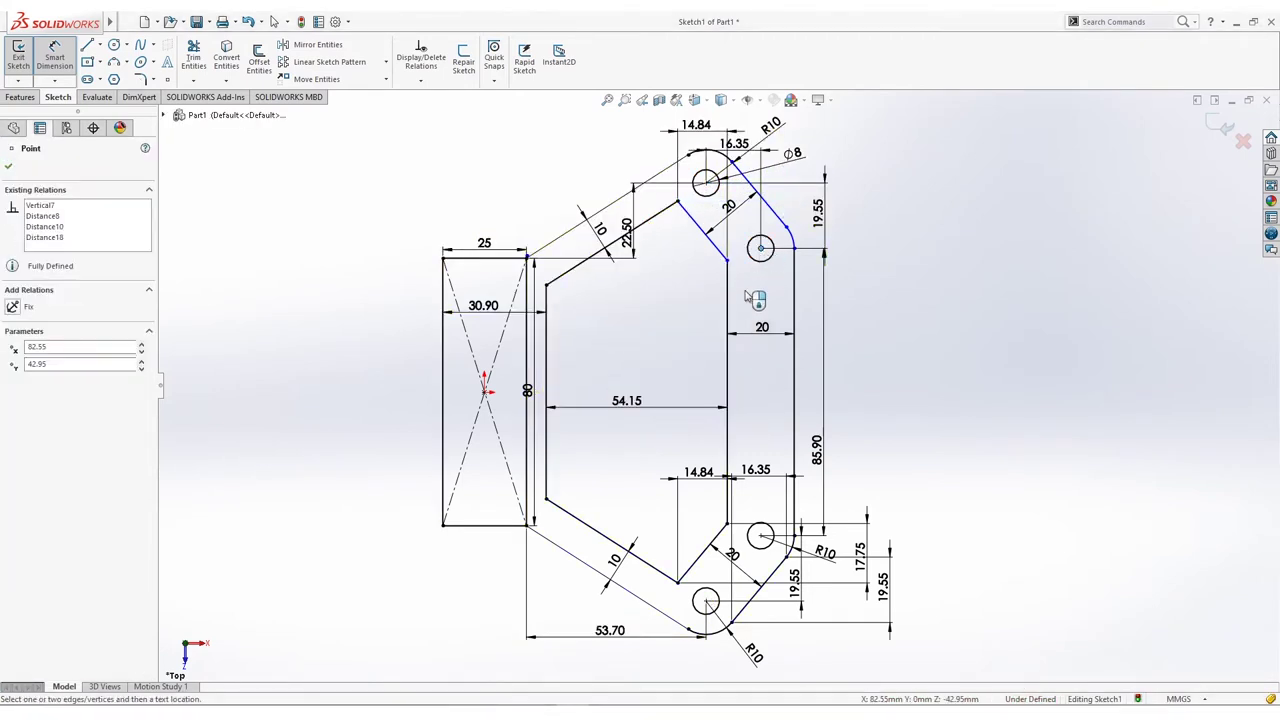
key(Escape)
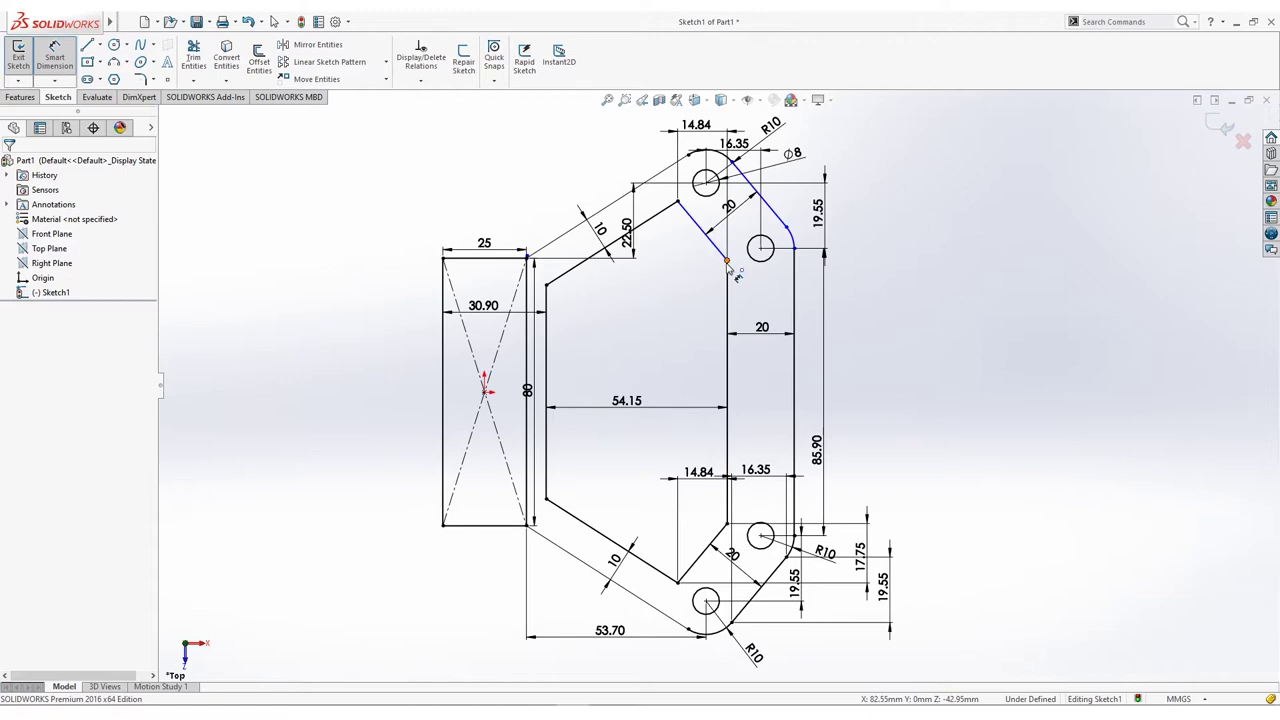
click(797, 240)
click(860, 232)
click(745, 387)
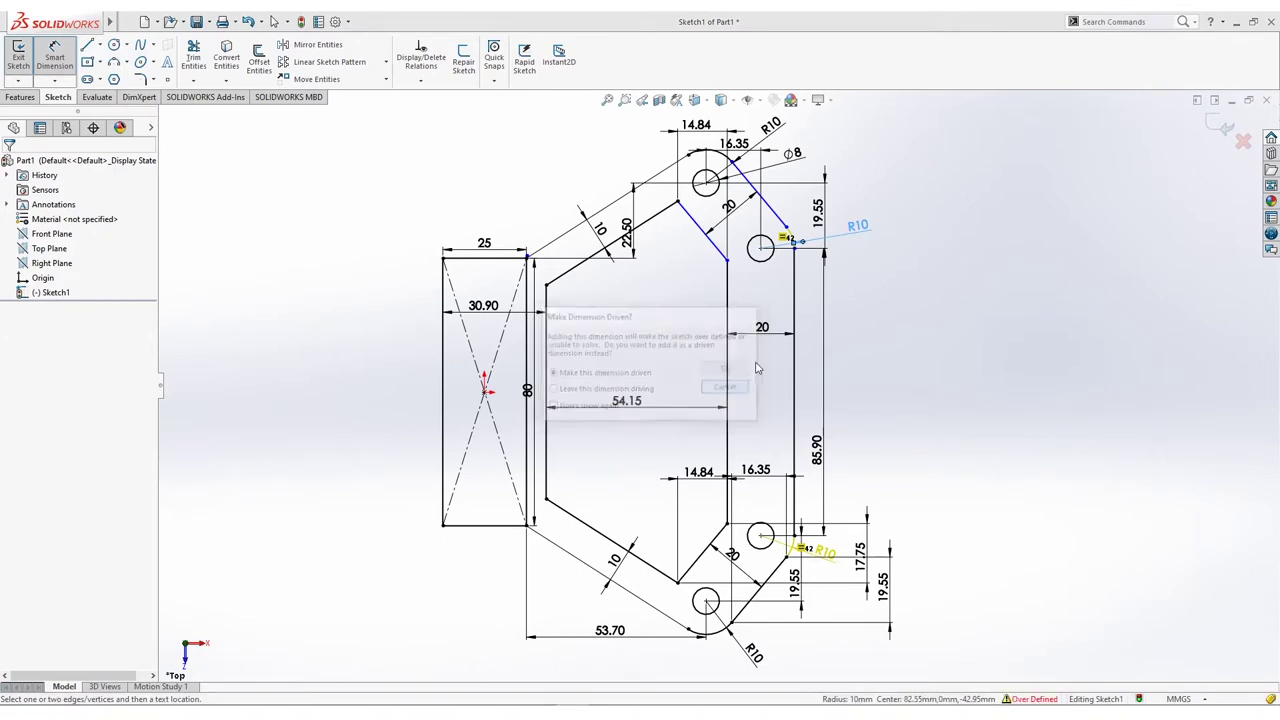
Step: Dimension the vertical span of the outer outline's upper short slanted line and finish dimensioning
click(775, 212)
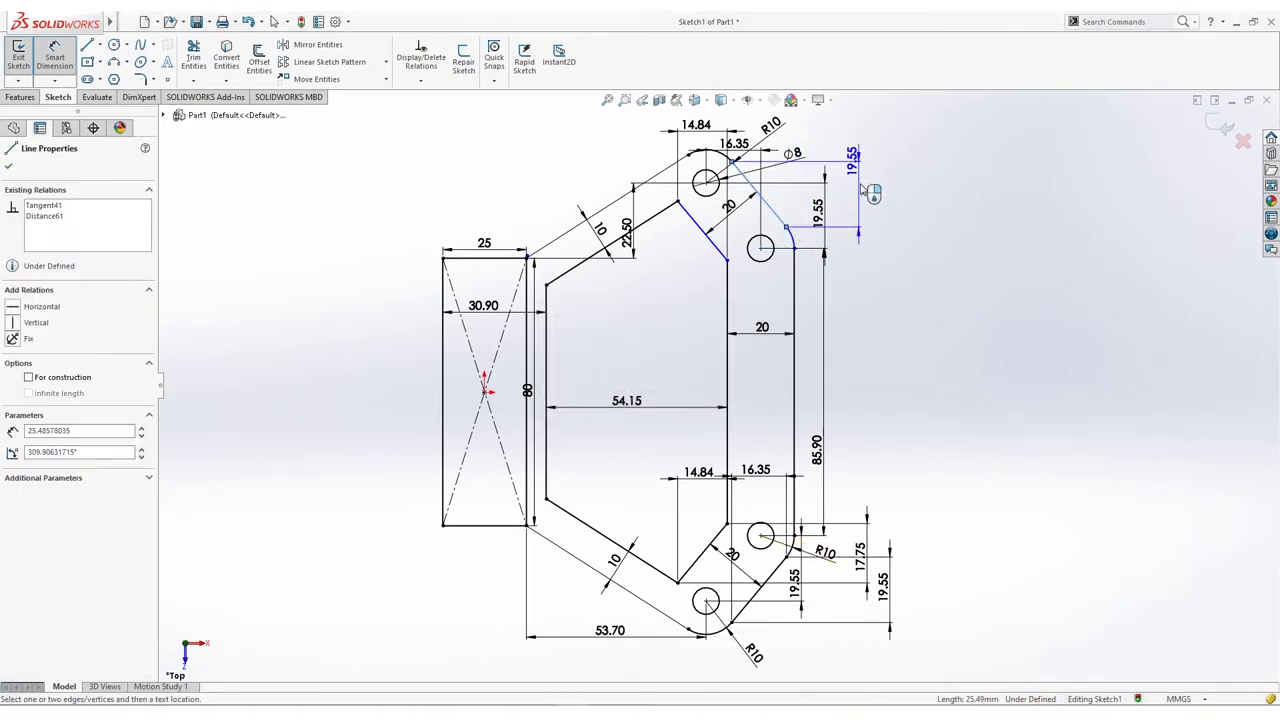
click(862, 188)
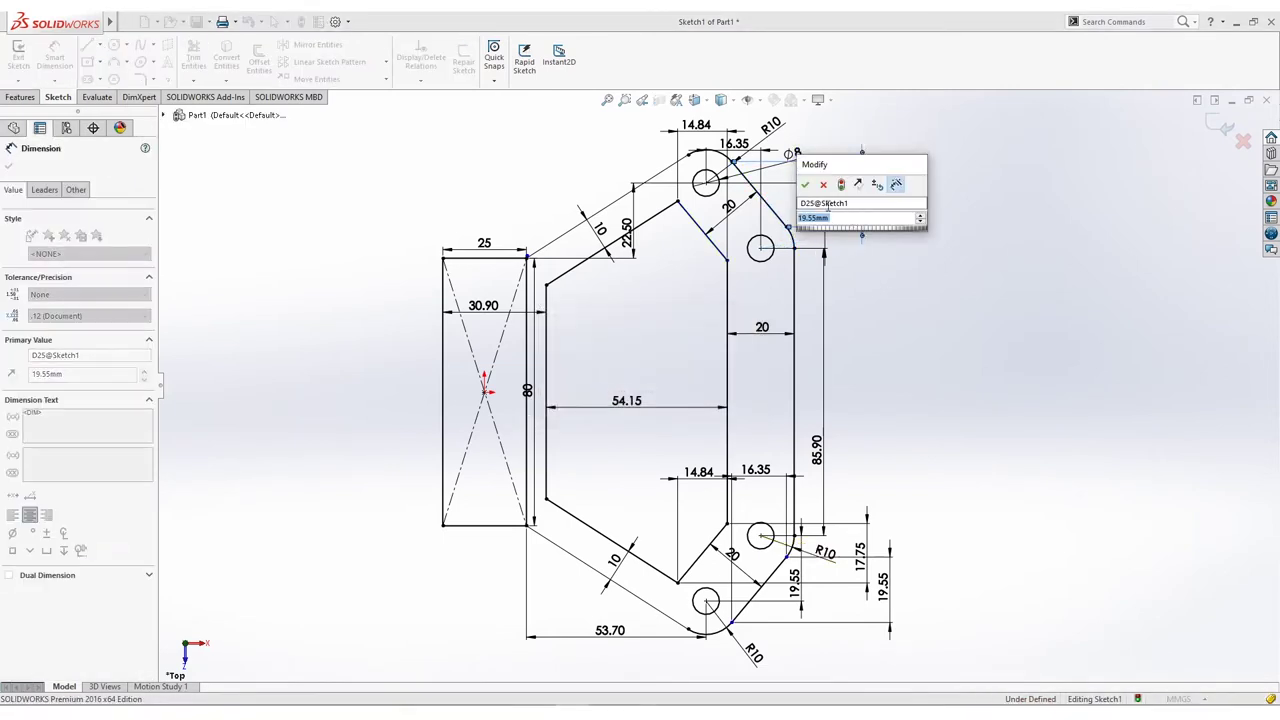
click(805, 186)
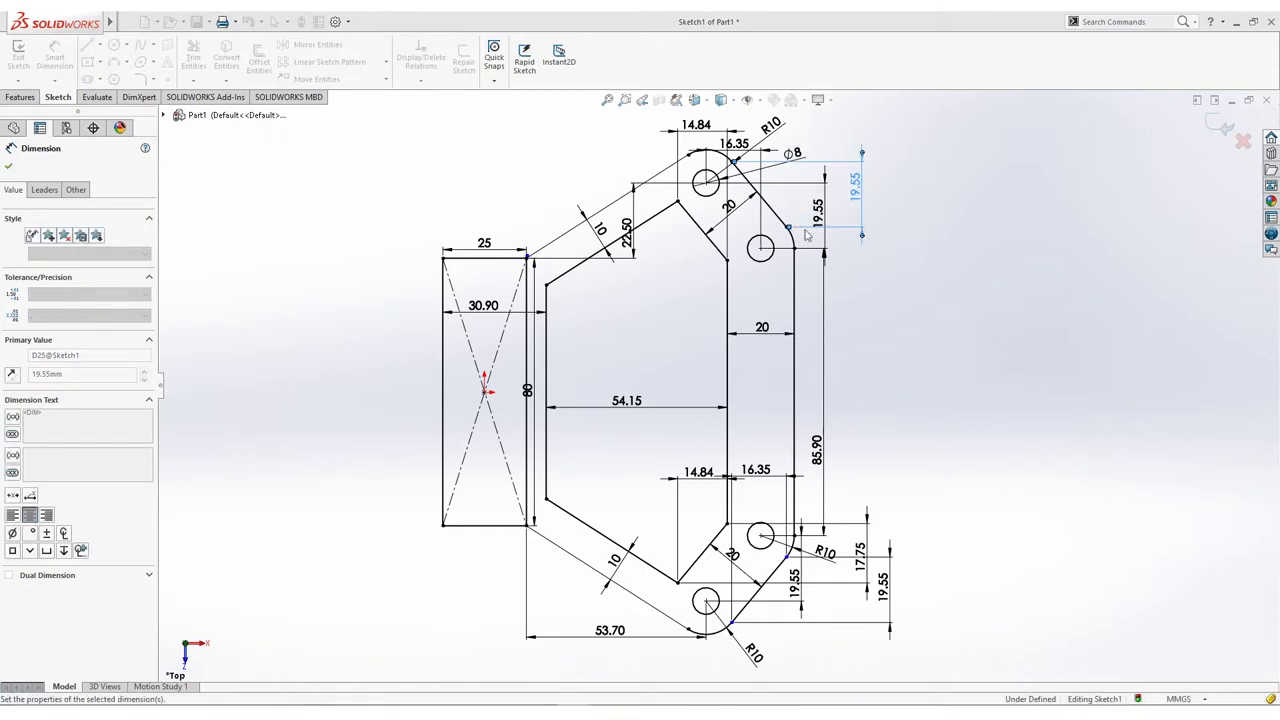
click(875, 288)
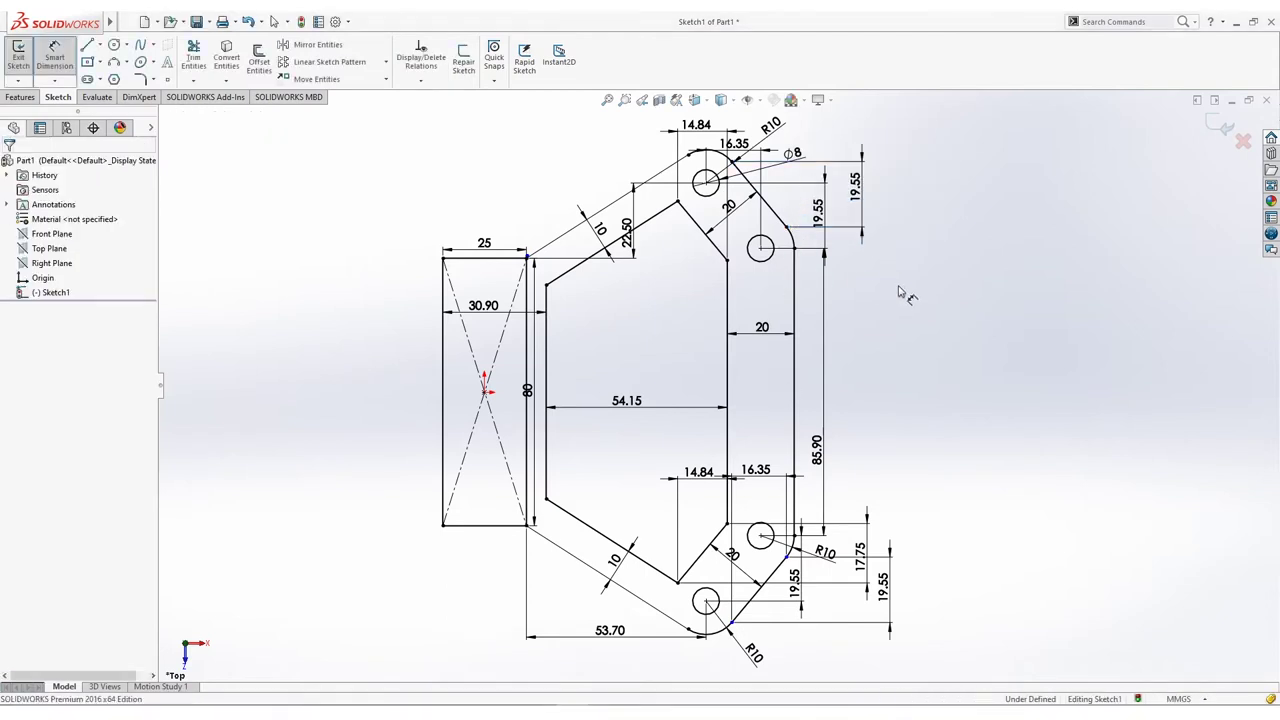
scroll(900, 292, up, 2)
ctrl+middle_drag(904, 302, 904, 312)
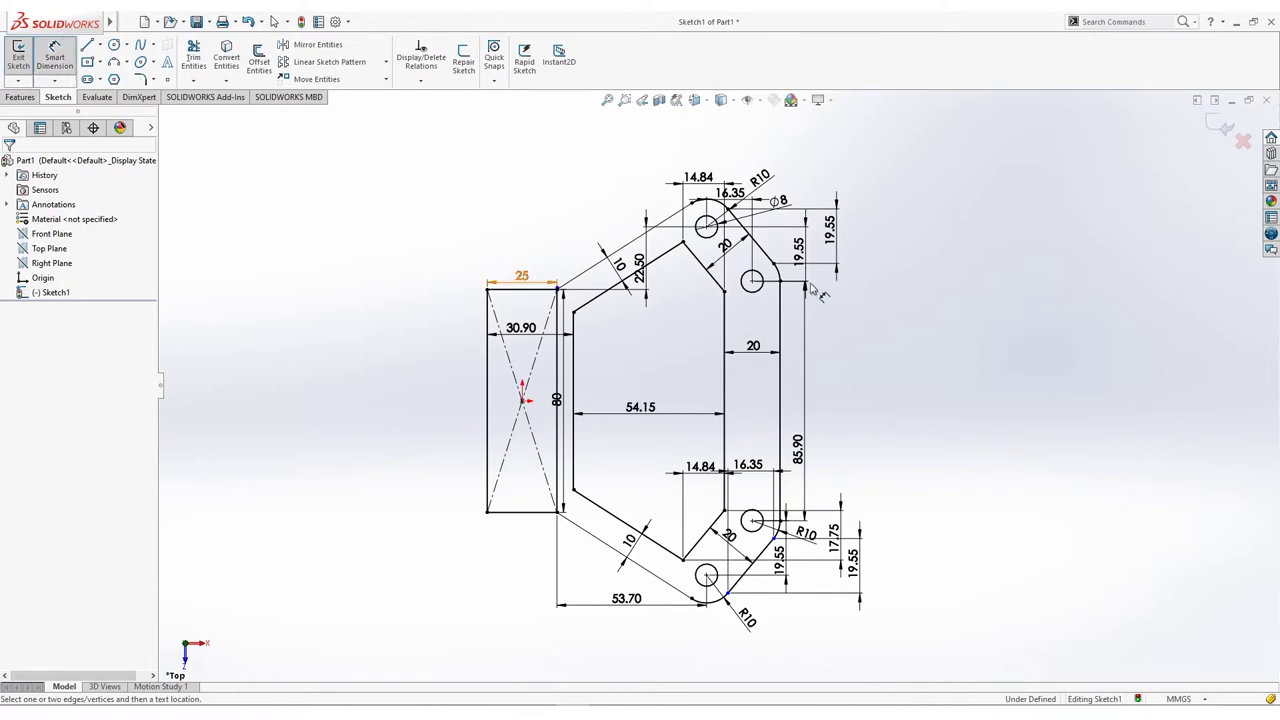
key(Escape)
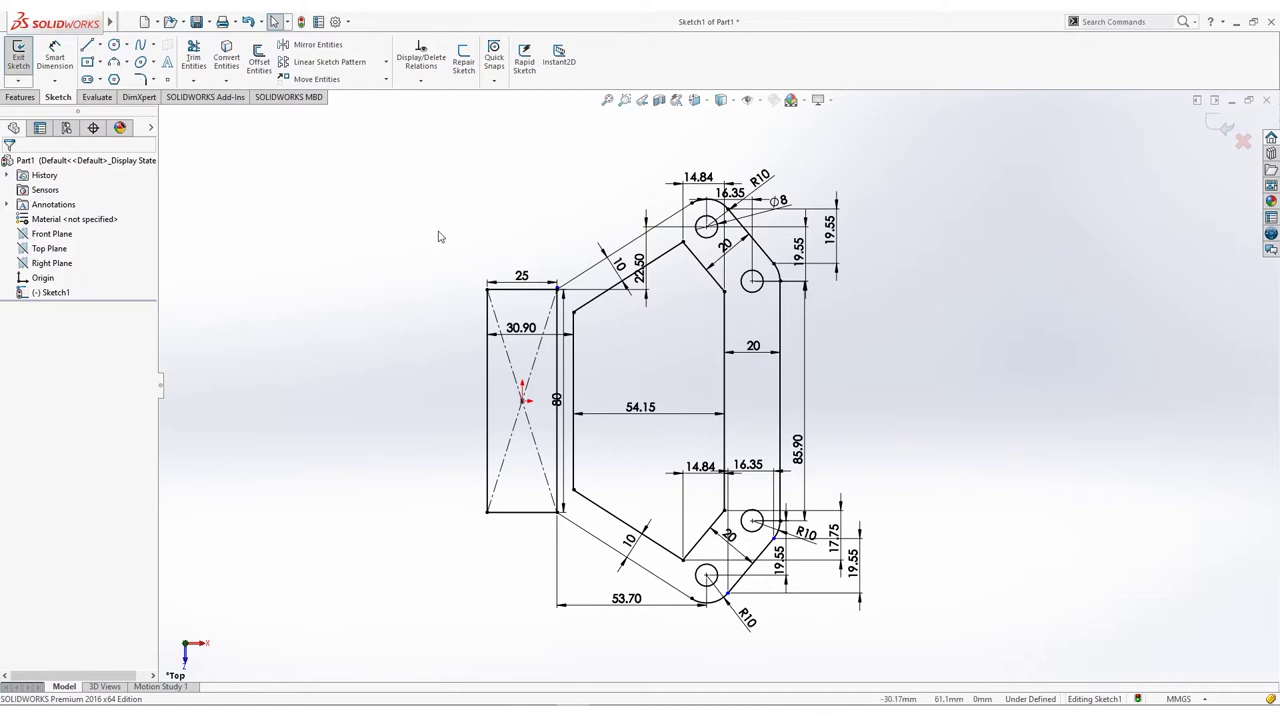
Step: Extrude the rectangle region and the arm frame region together to a blind depth of 7.5 mm
click(21, 97)
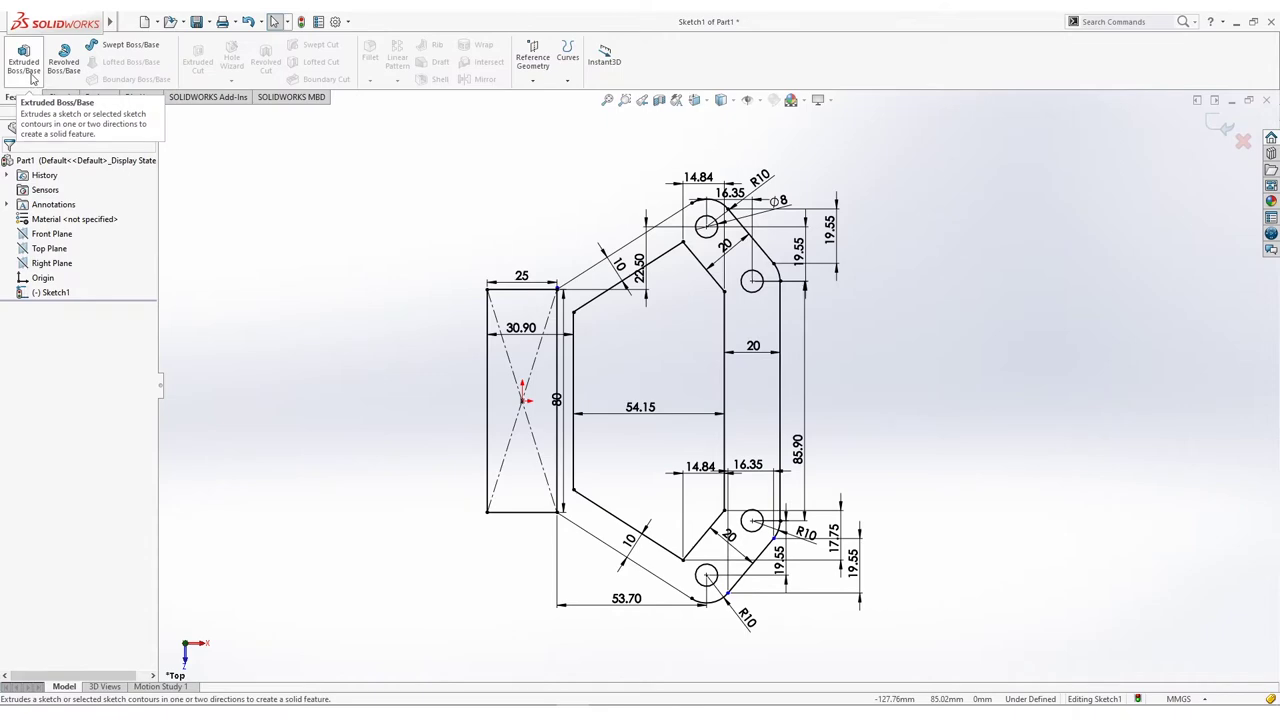
click(29, 68)
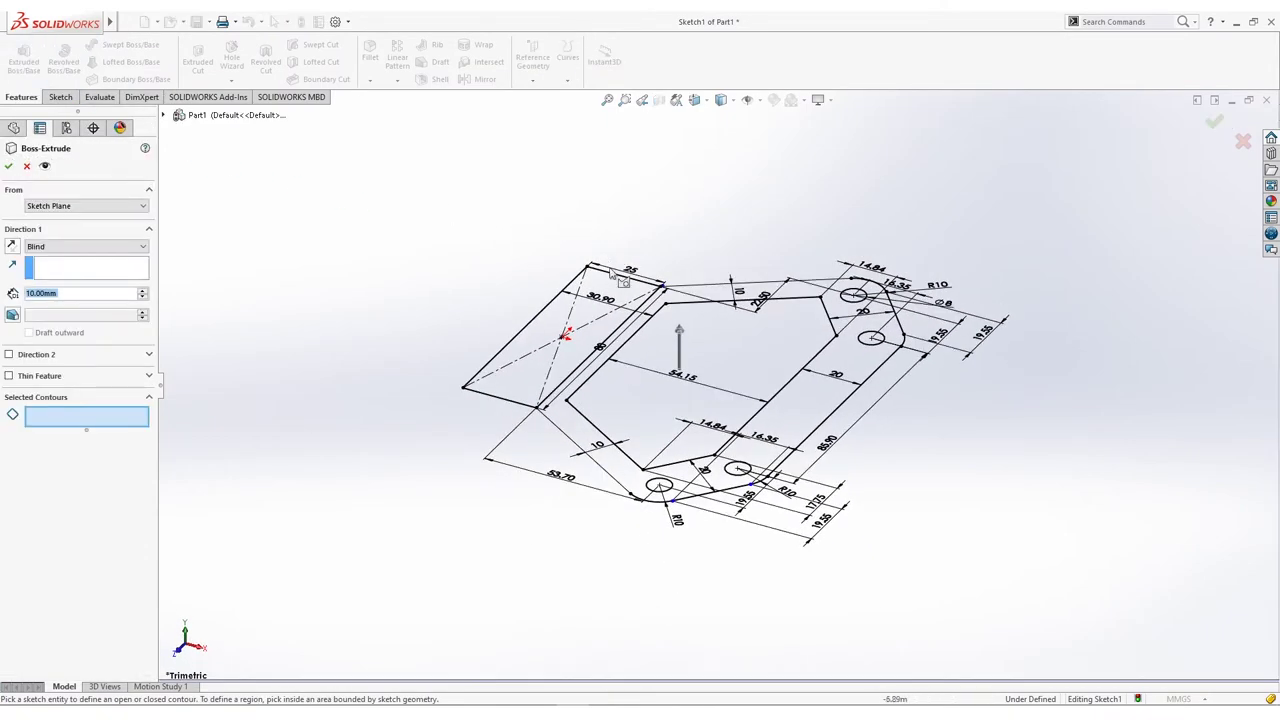
click(622, 296)
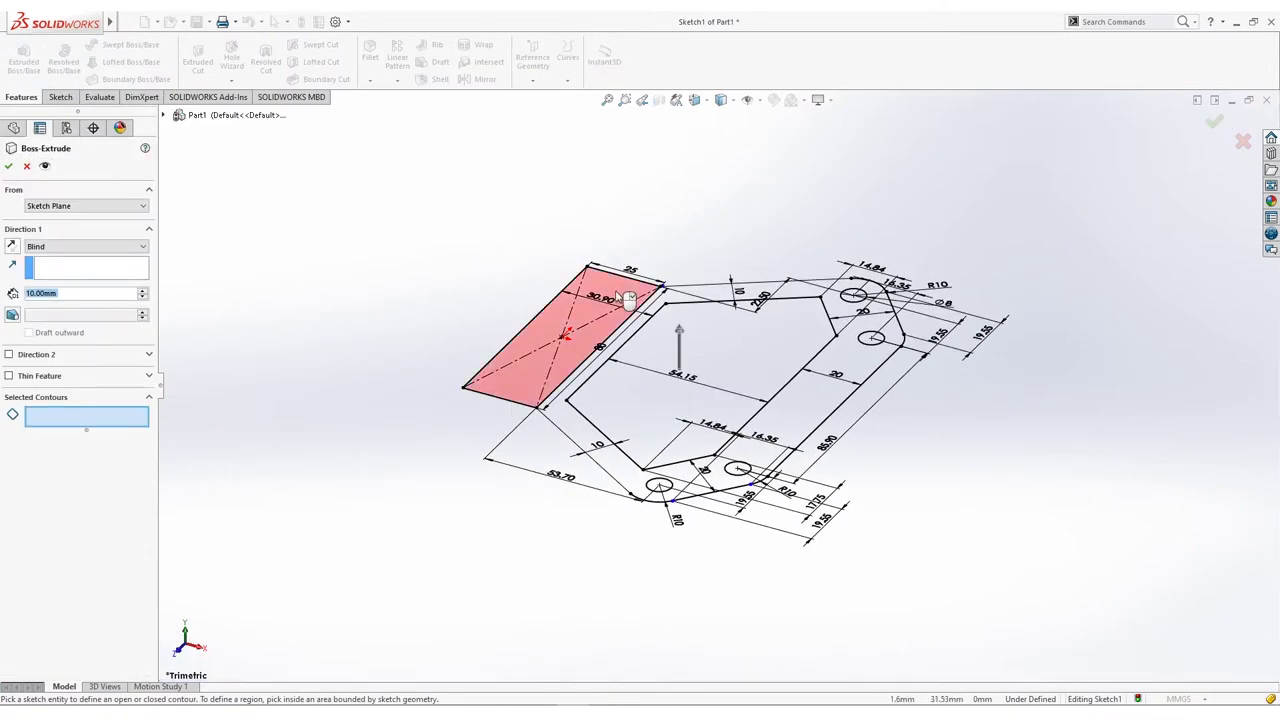
click(822, 308)
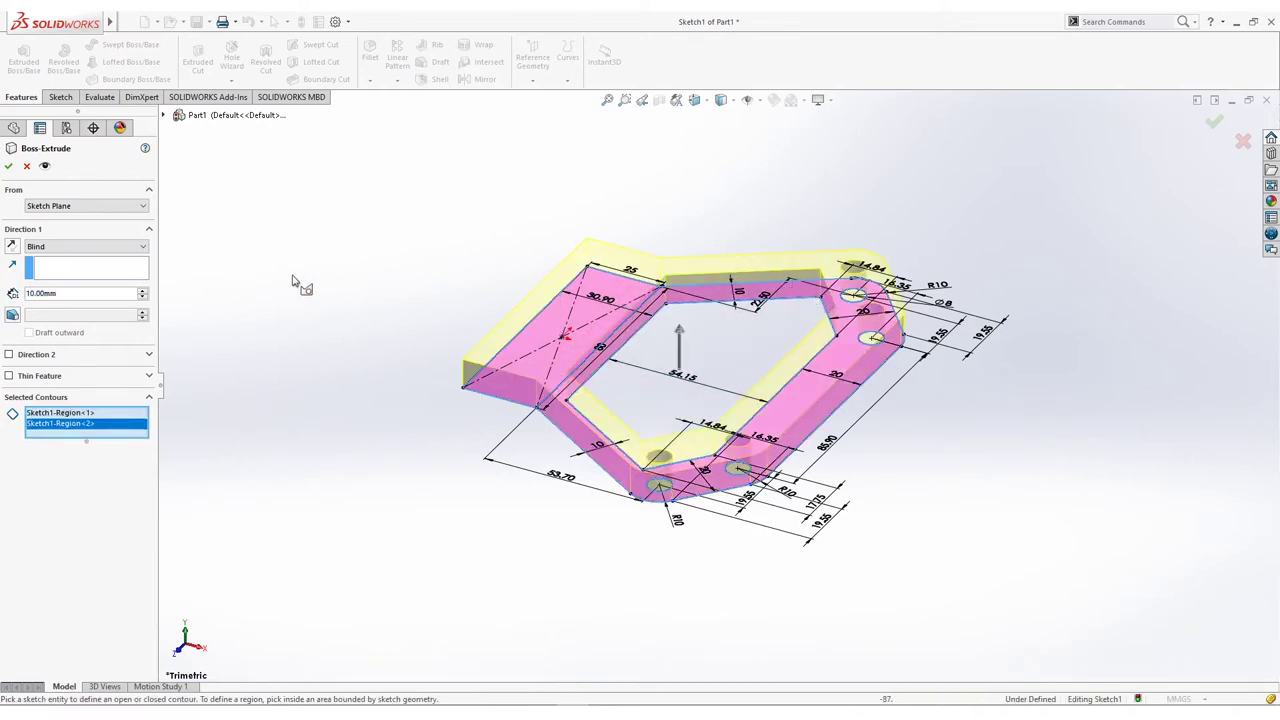
click(30, 293)
text(7.5)
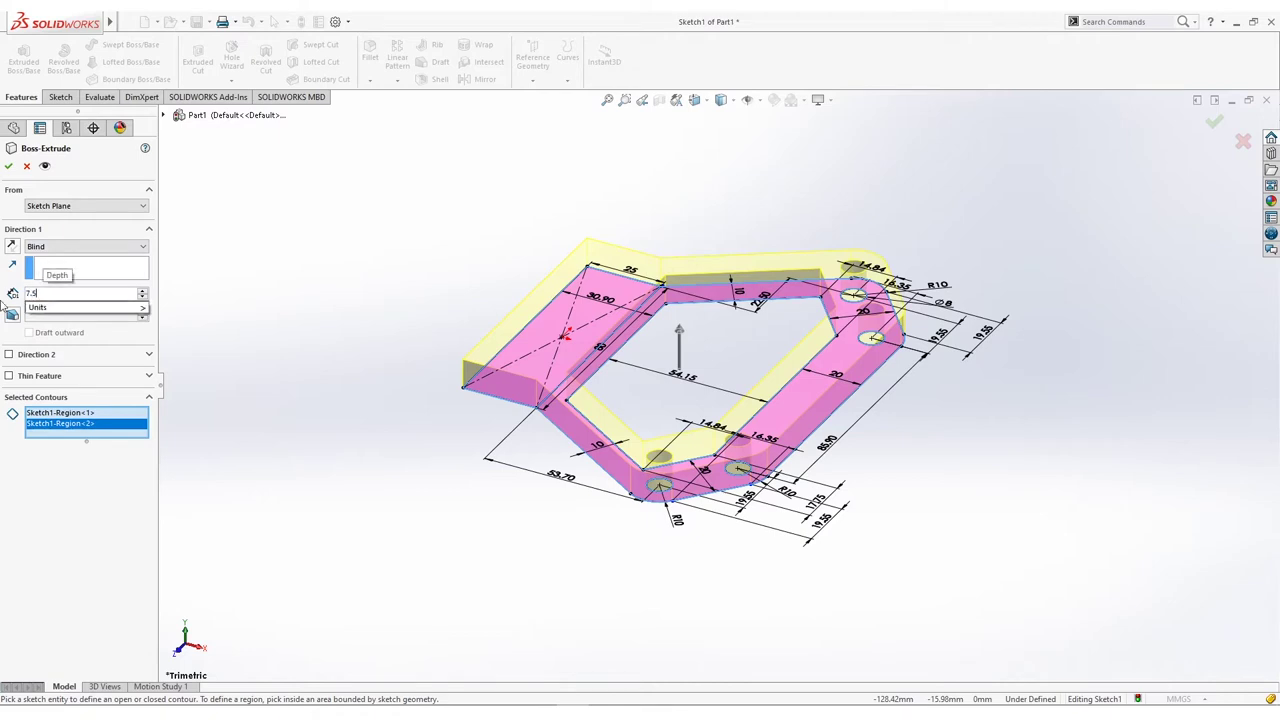
key(Return)
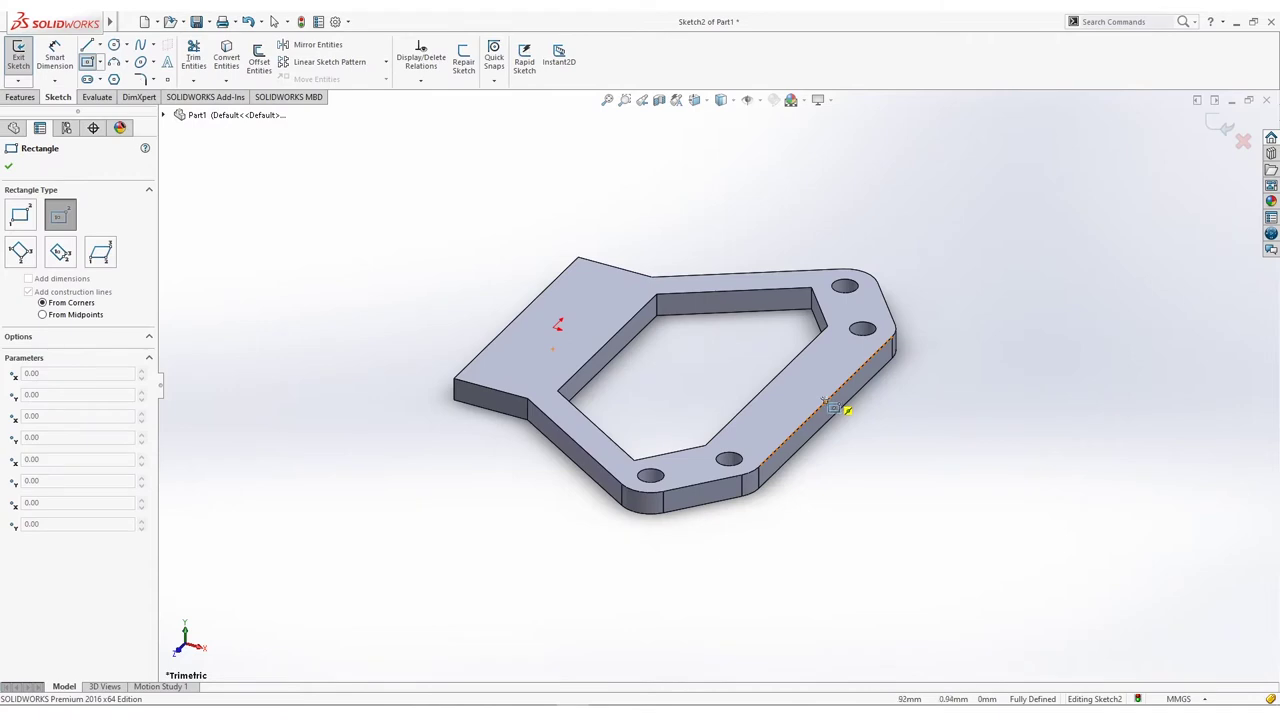
Step: Sketch a centre rectangle about 9.4 by 19.9 mm on the upper face of the straight bar between the hole pairs
click(789, 393)
click(816, 382)
key(Escape)
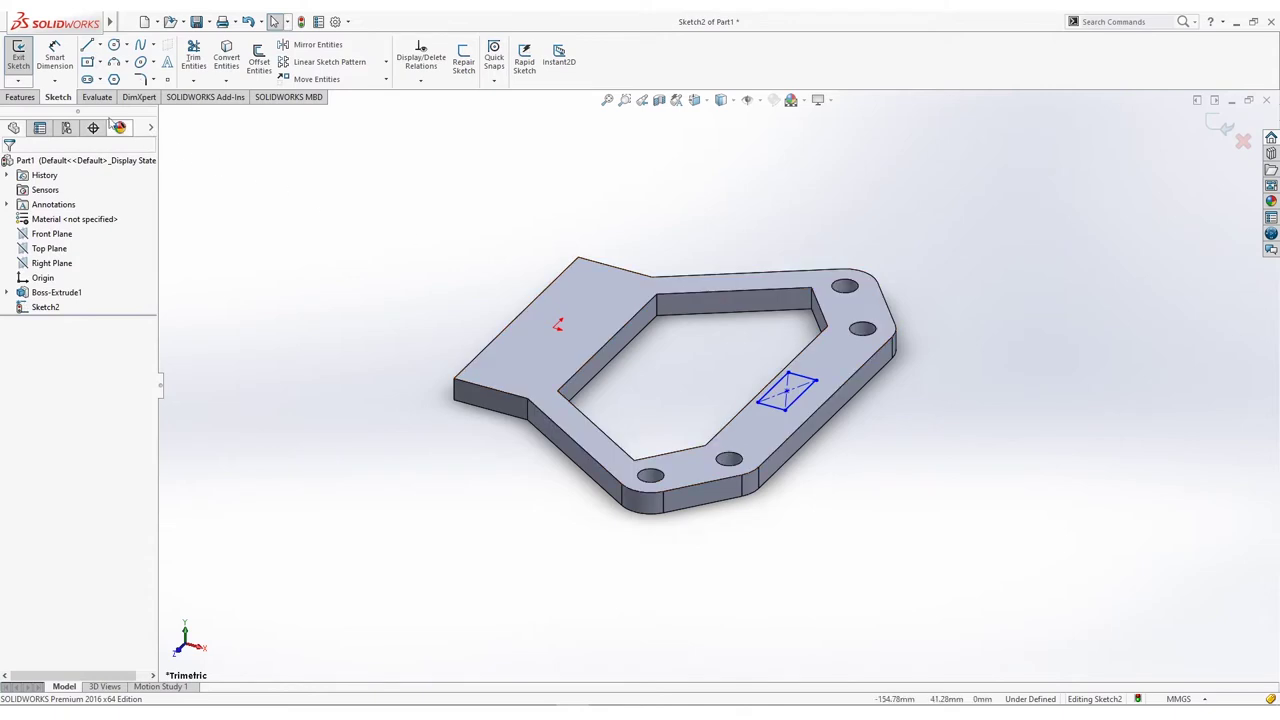
Step: Dimension the bar's rectangle to 10 mm wide and 25 mm long
click(58, 60)
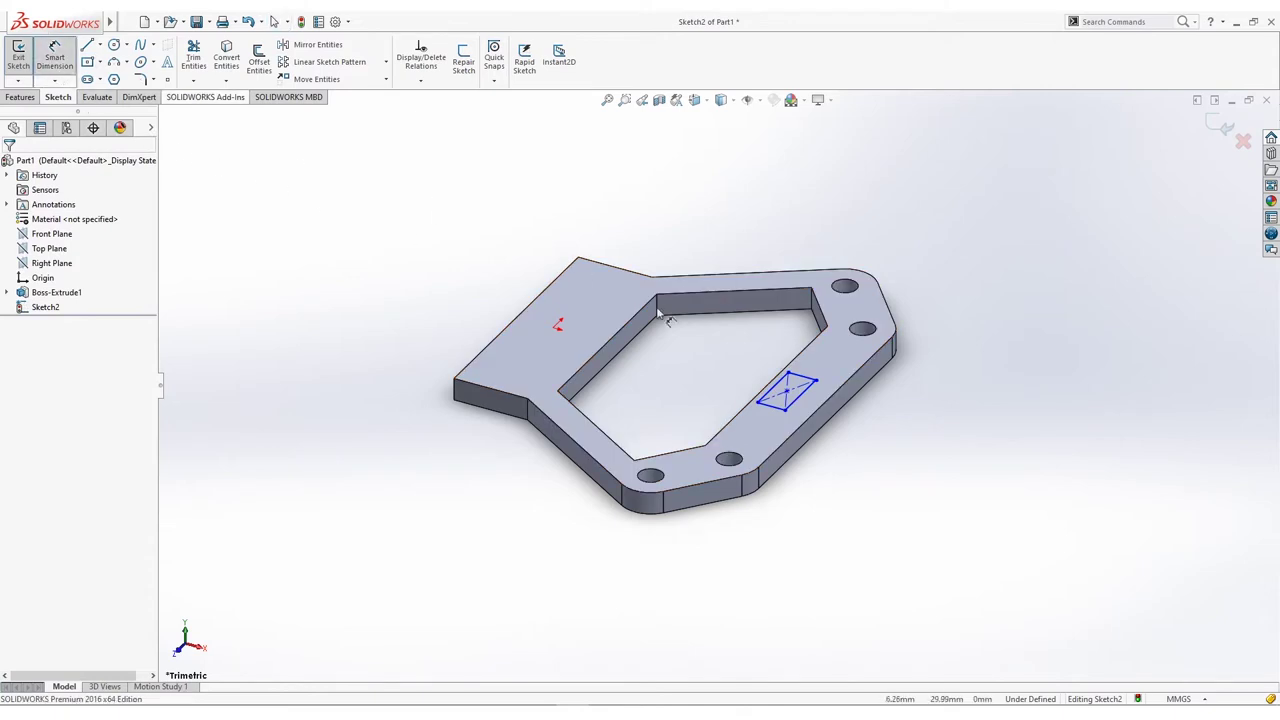
click(812, 381)
click(813, 372)
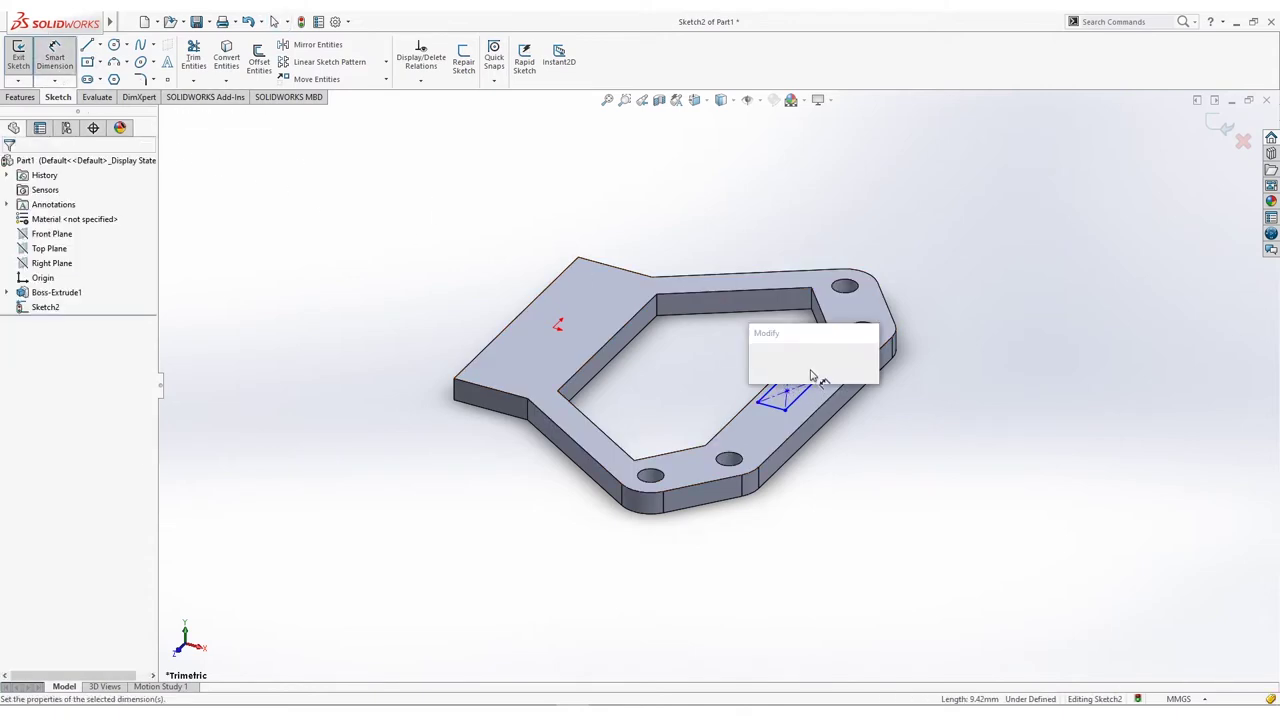
text(10)
key(Return)
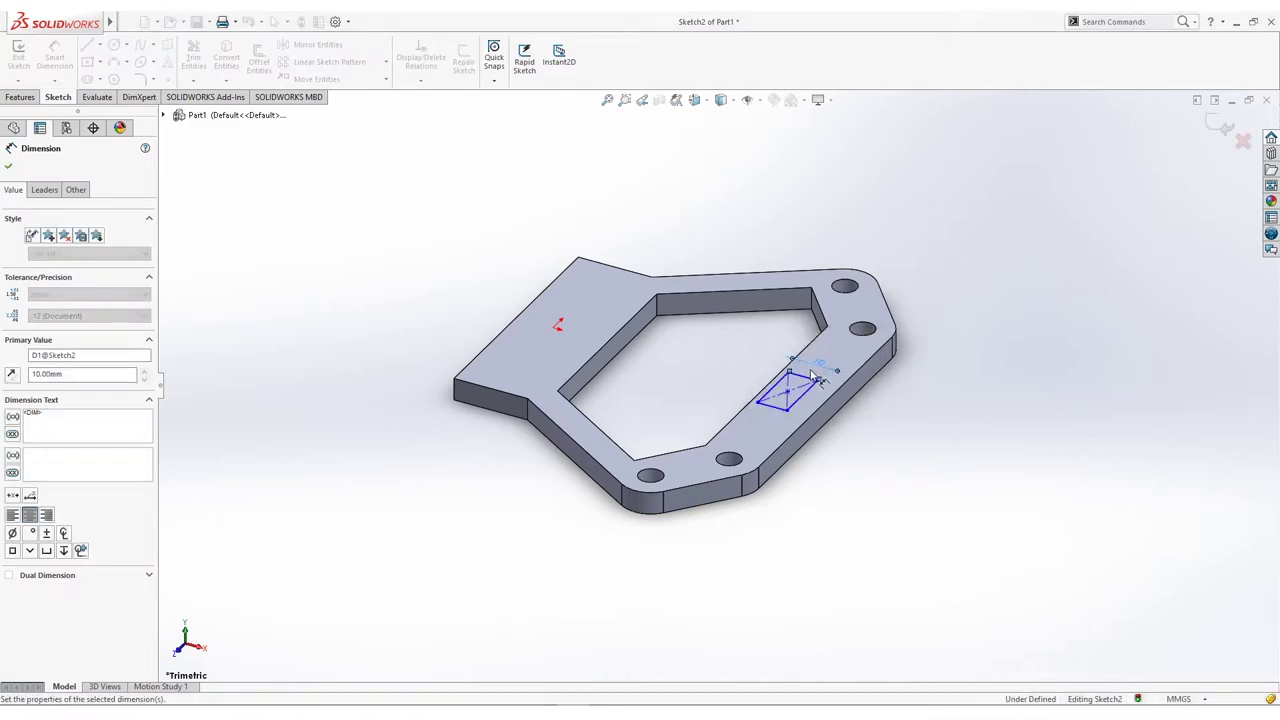
click(806, 386)
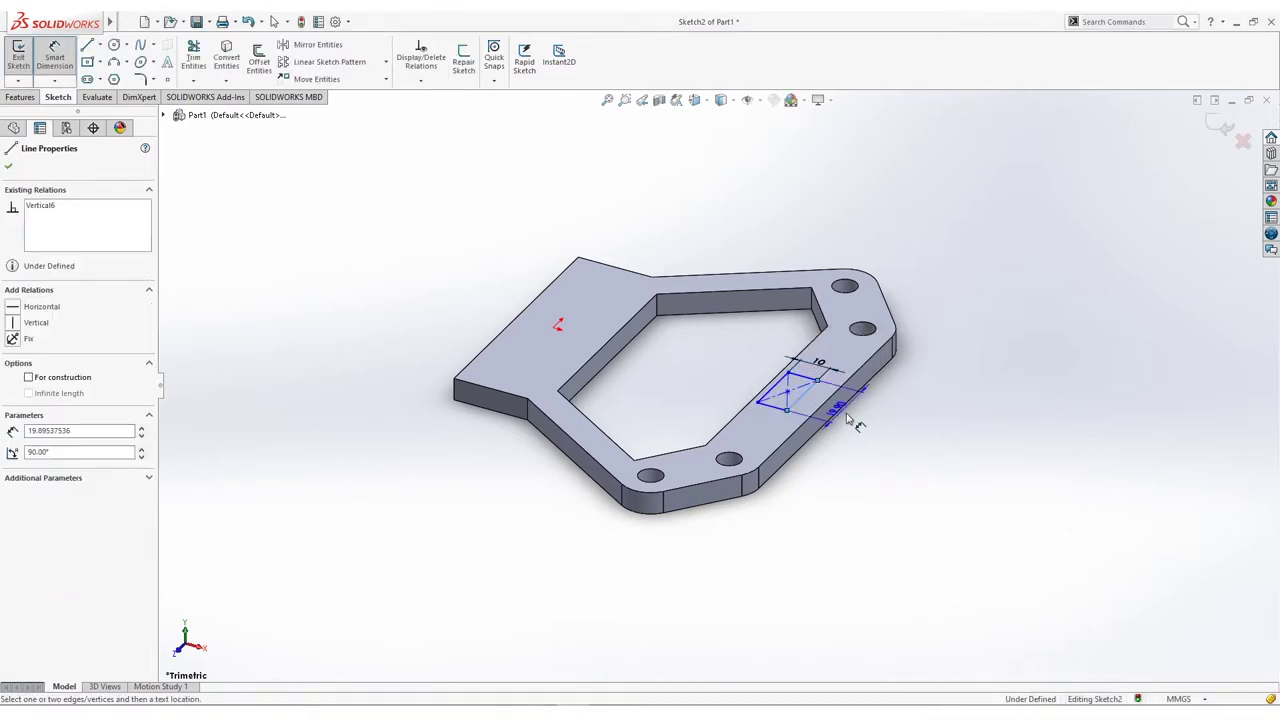
click(848, 421)
text(25)
key(Return)
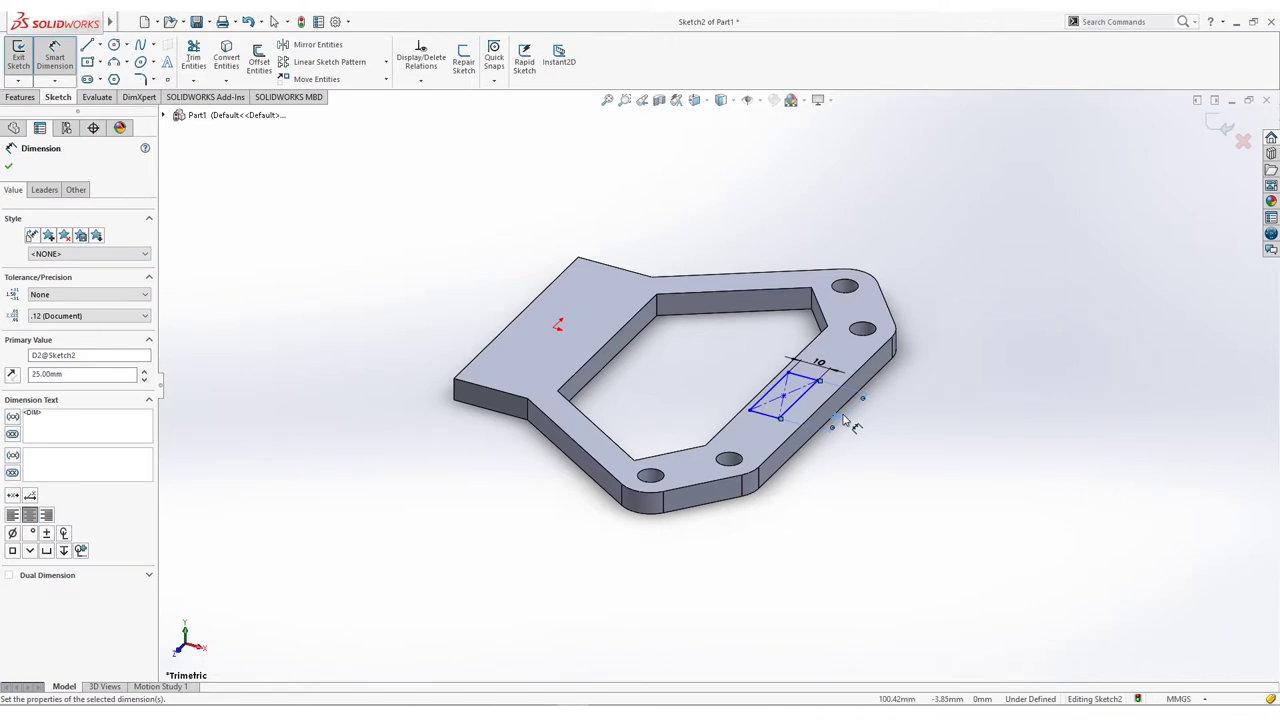
key(Escape)
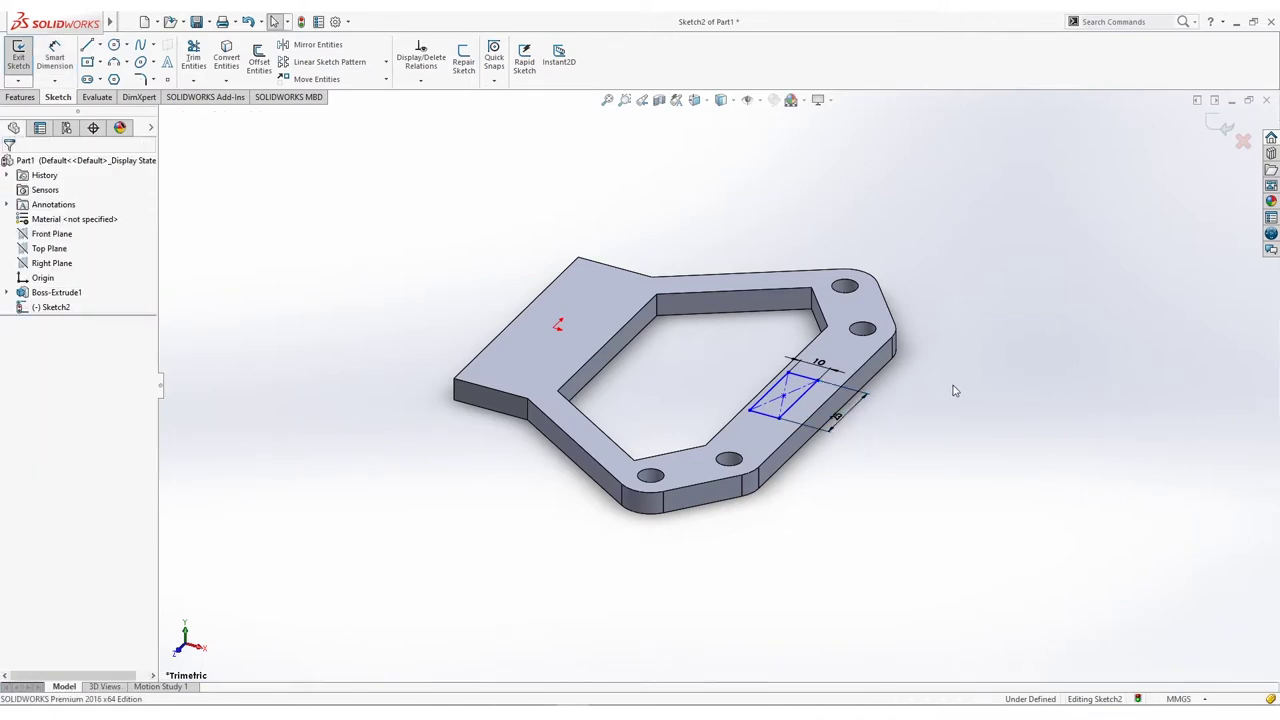
Step: Constrain the 10 by 25 mm rectangle's outer long side to the bar's outer edge, centred along that edge
key(ctrl+5)
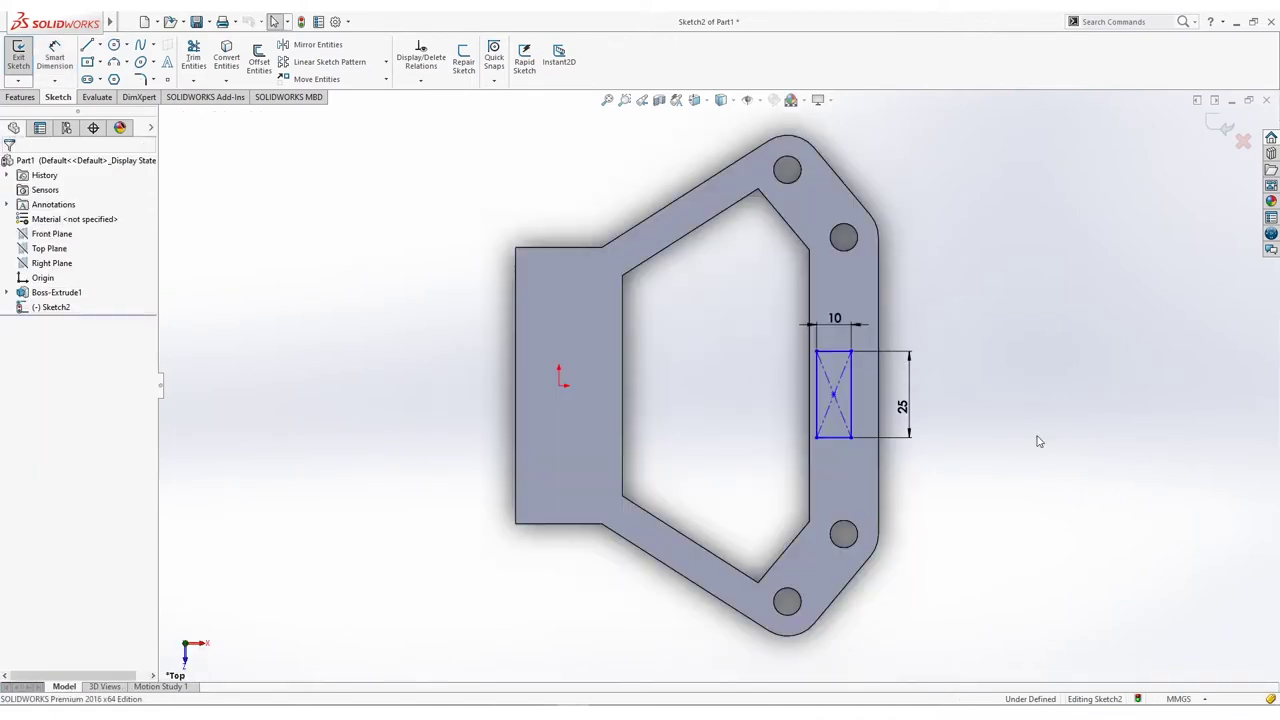
click(851, 397)
key(Escape)
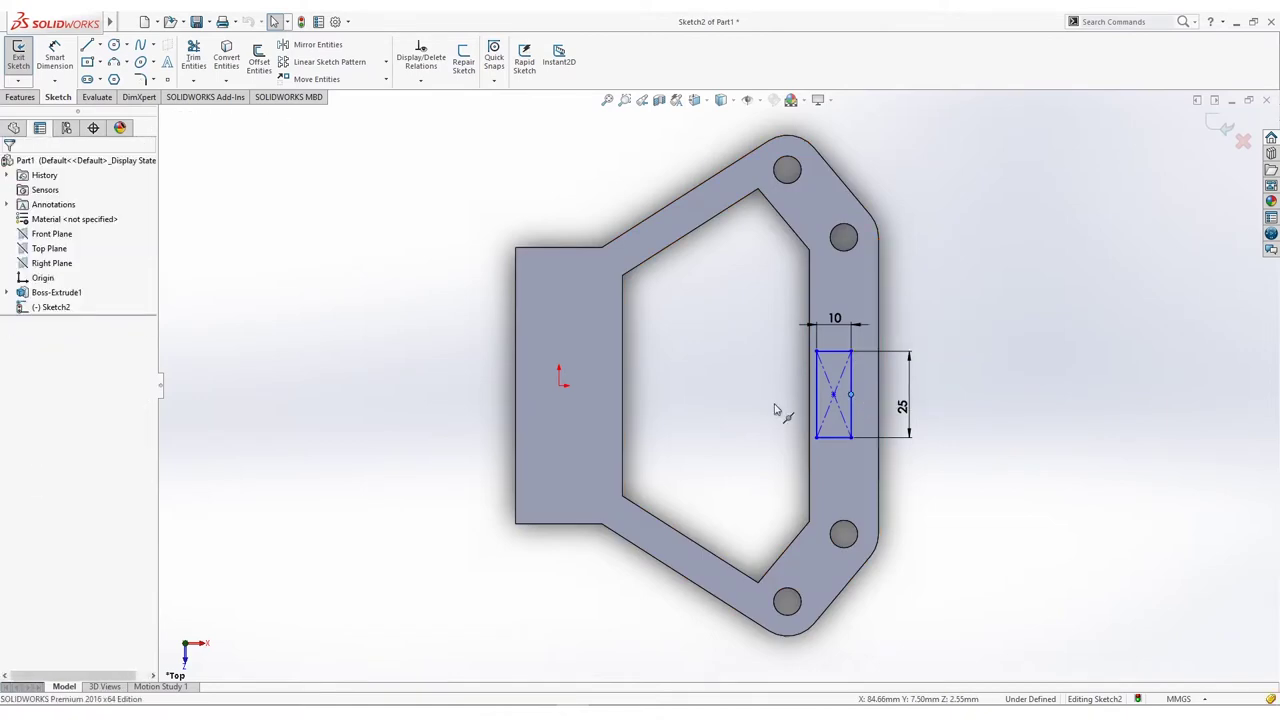
click(833, 395)
ctrl+click(851, 395)
click(12, 413)
click(310, 375)
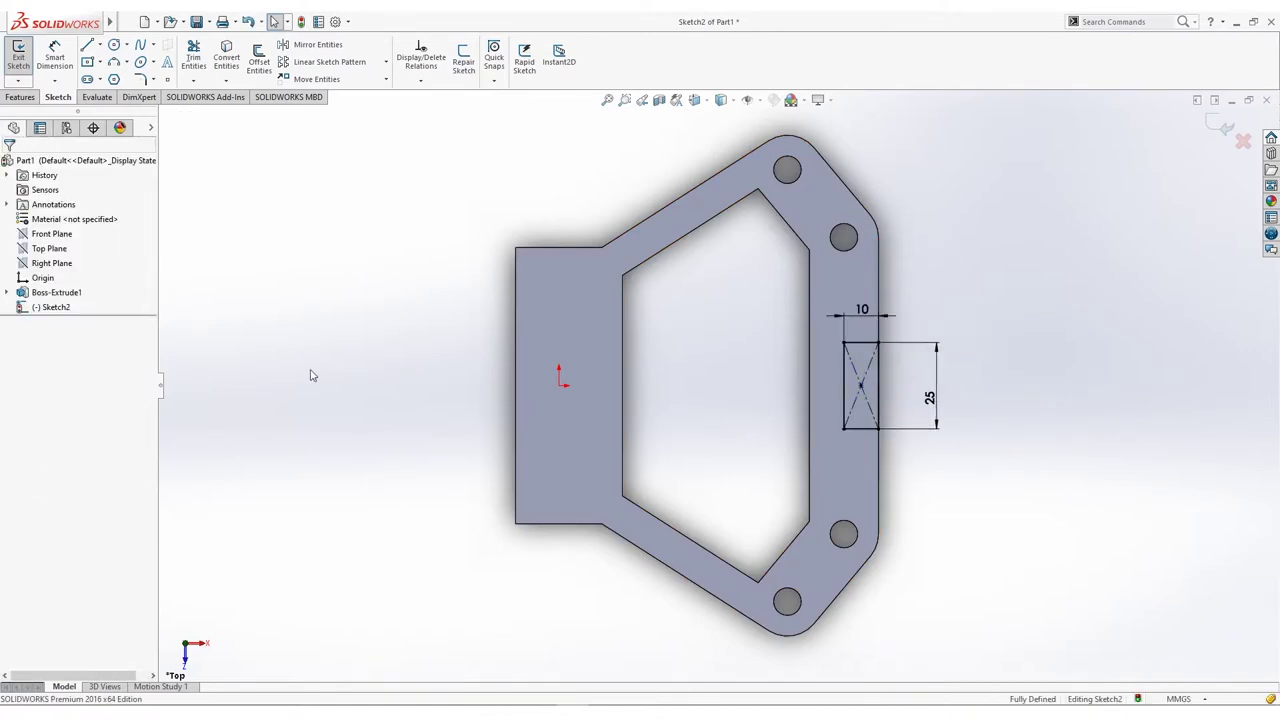
Step: Sketch a corner rectangle about 20.4 by 80 mm on the rectangular block, from its outer upper corner to its lower edge
click(99, 62)
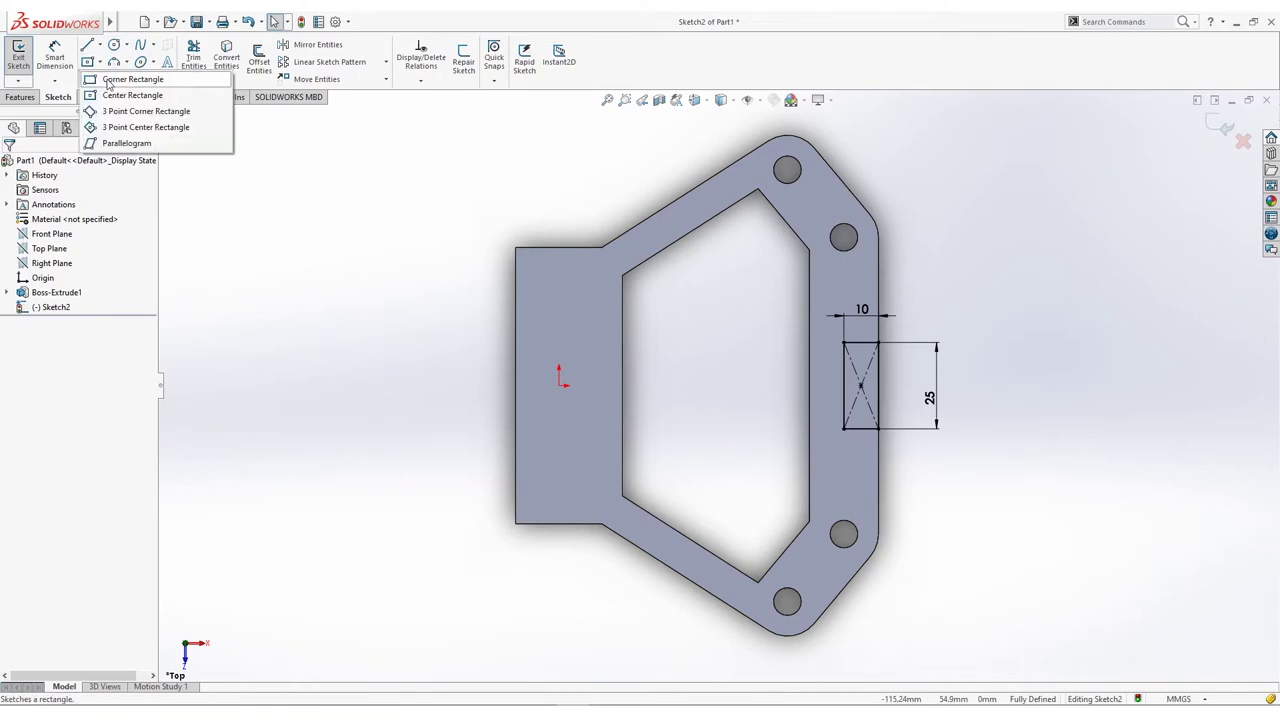
click(108, 80)
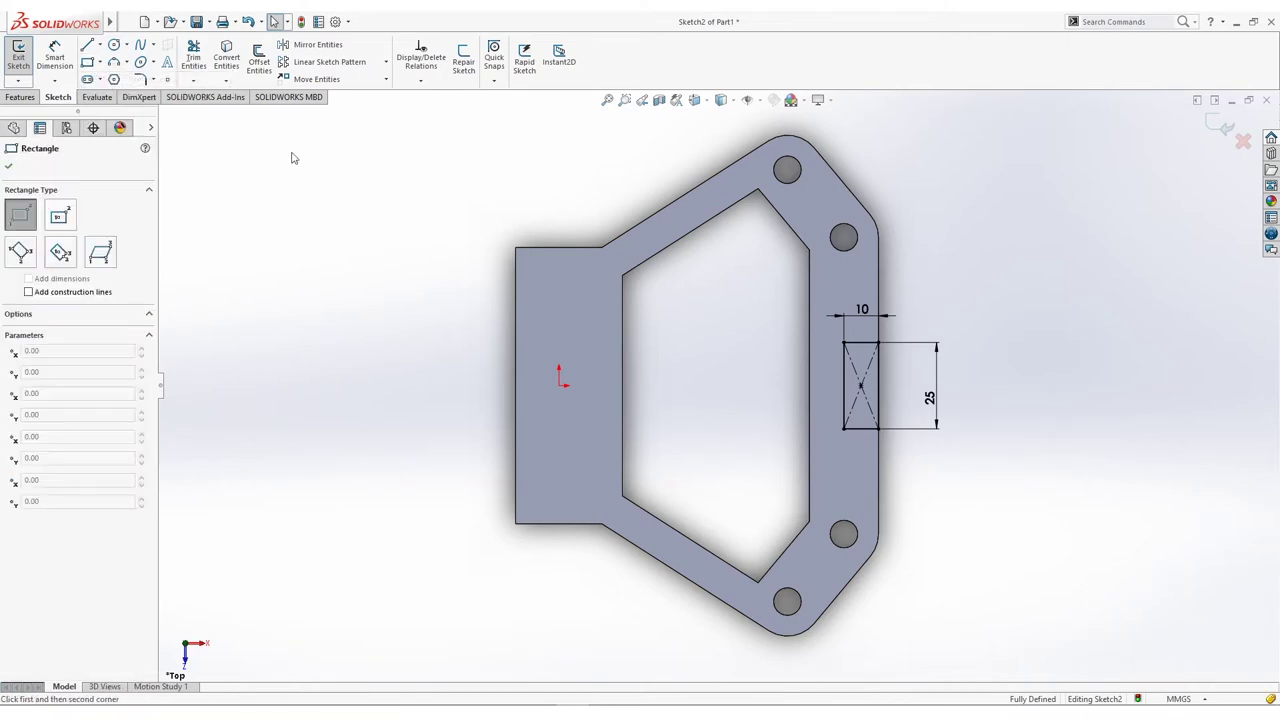
click(516, 248)
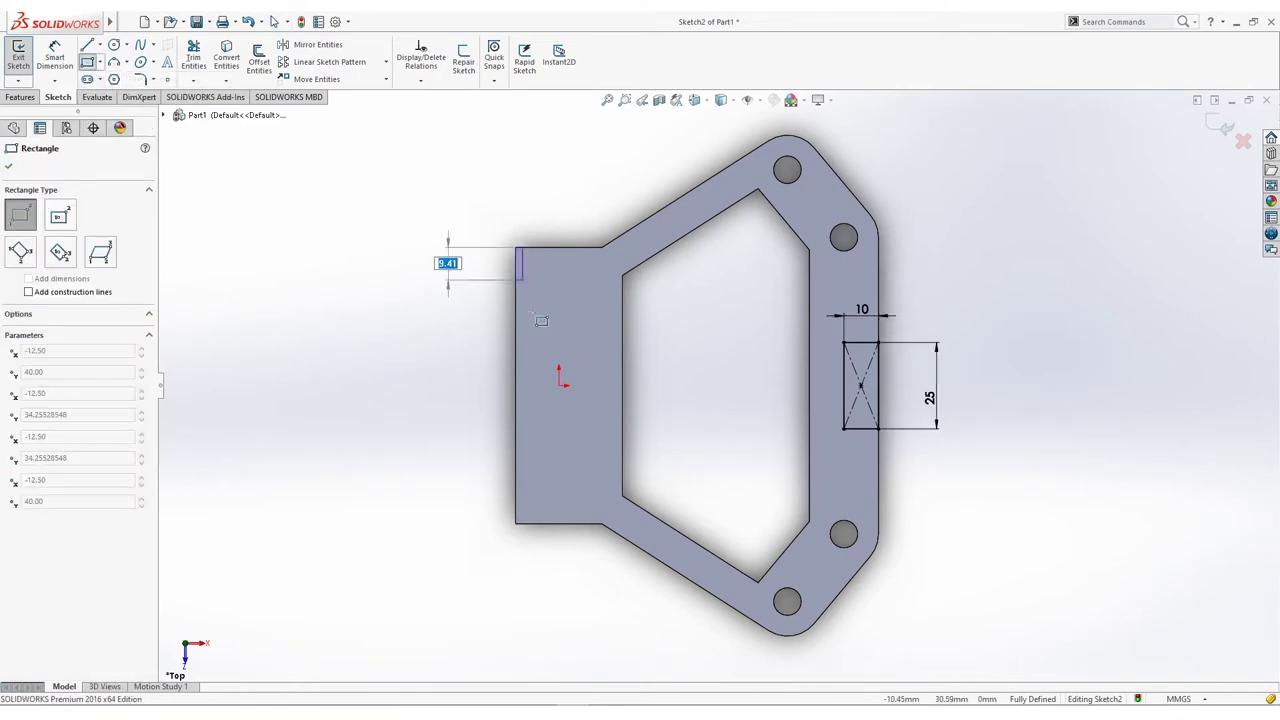
click(587, 524)
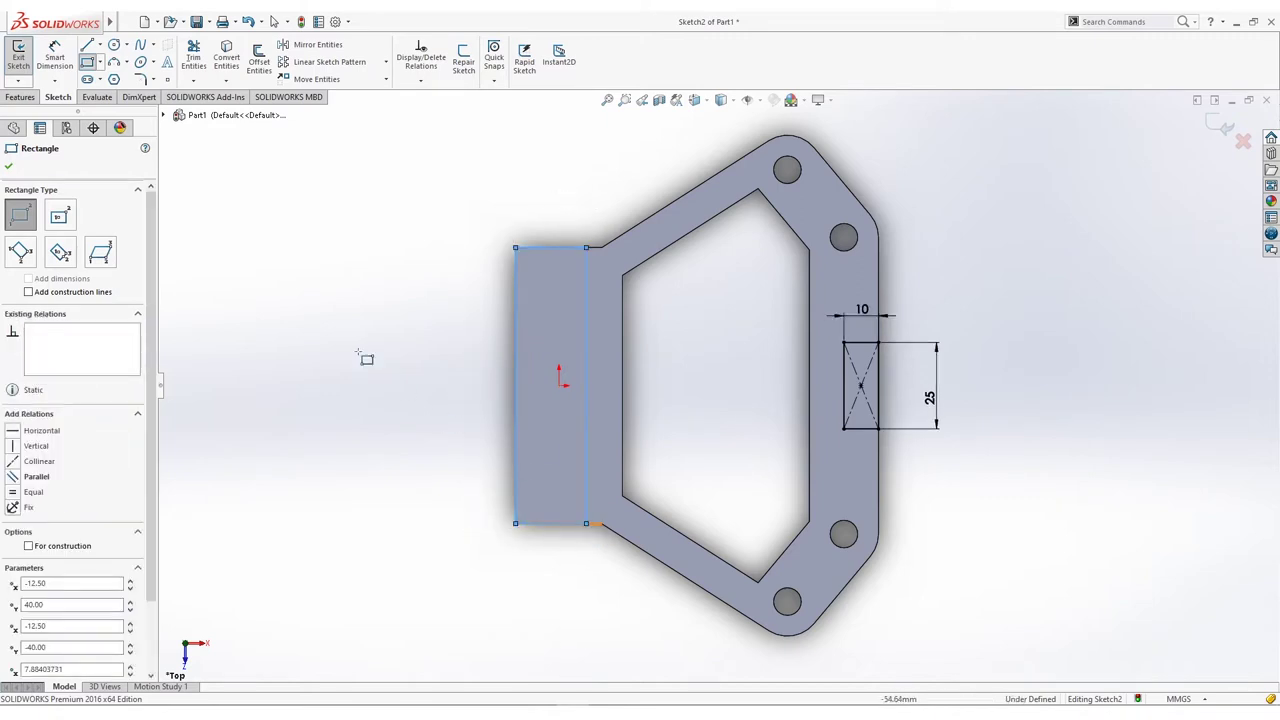
Step: Dimension the width of the rectangle on the block to 20 mm
click(55, 57)
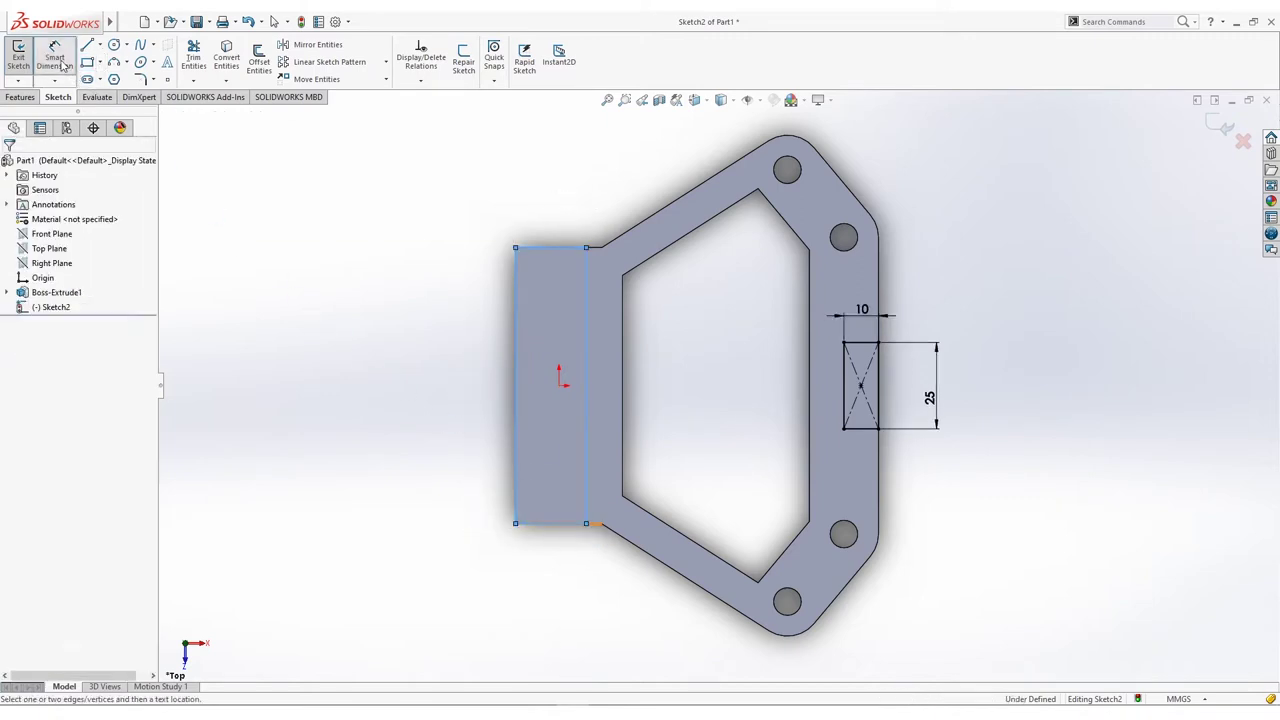
click(562, 248)
click(557, 225)
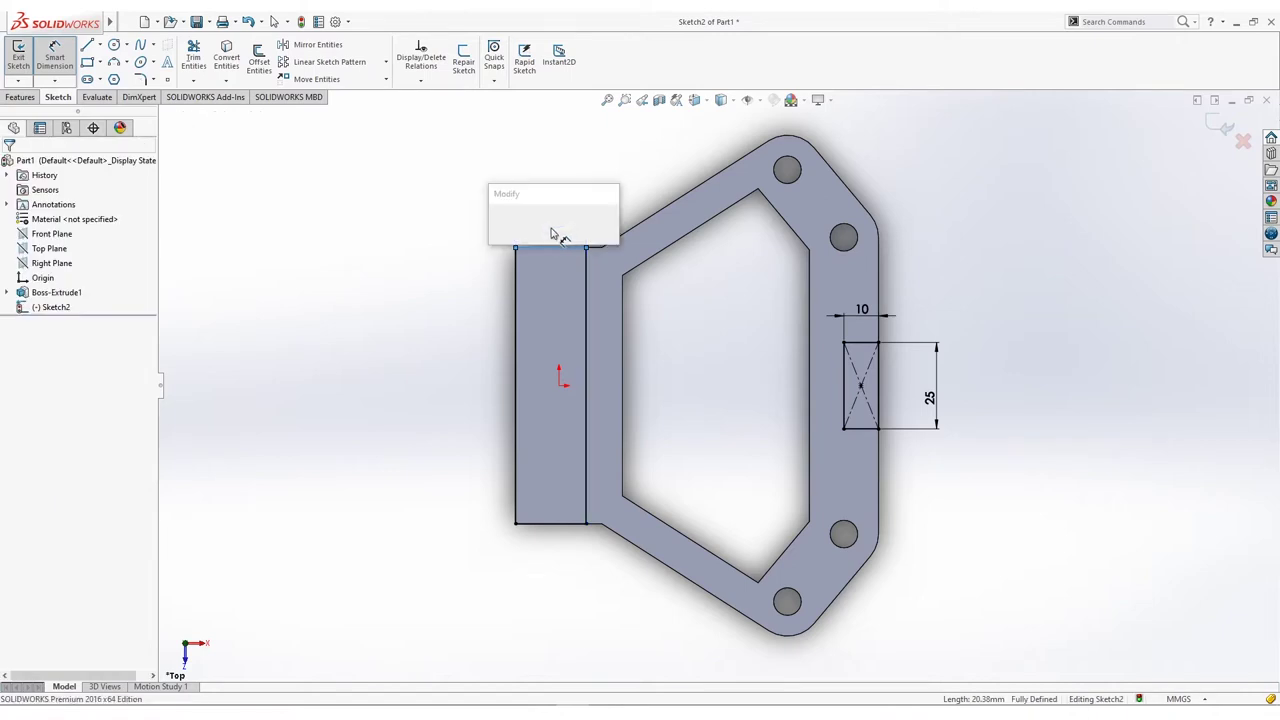
text(20)
key(Return)
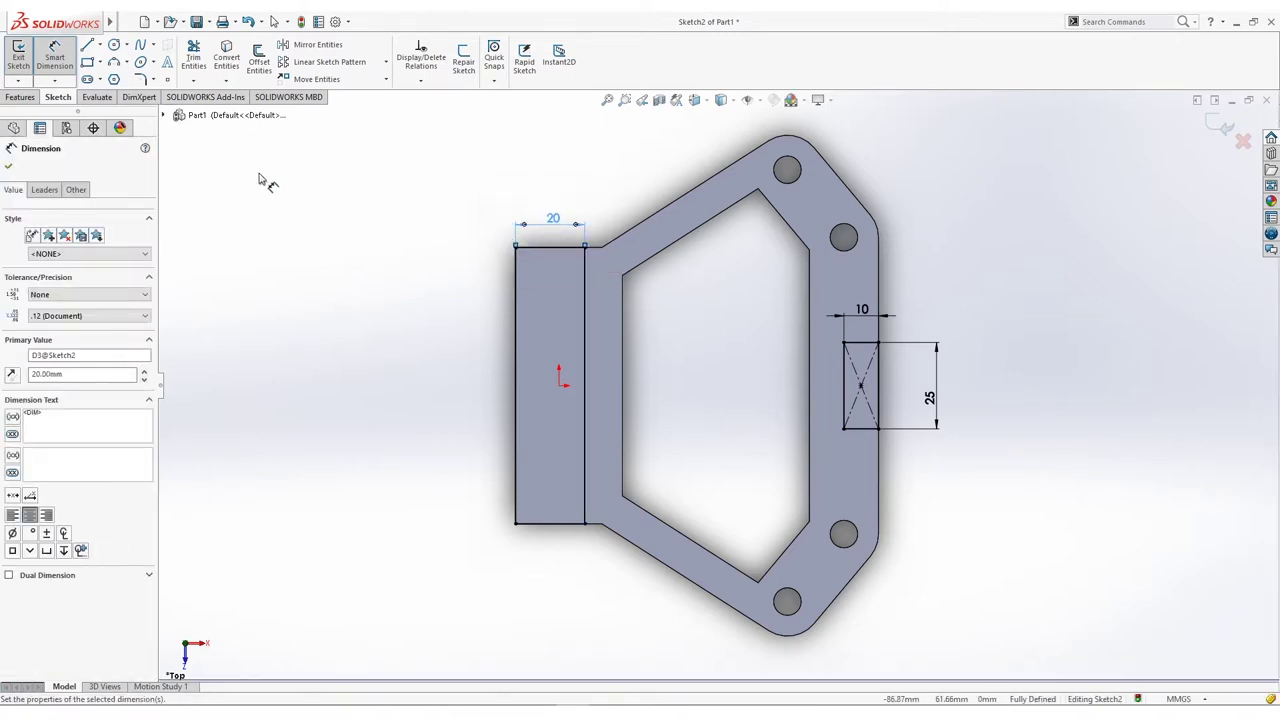
key(Escape)
Step: Extrude the block's 20 mm rectangle and the bar's 10 by 25 mm rectangle 12.5 mm, blind and merged with the body
click(20, 98)
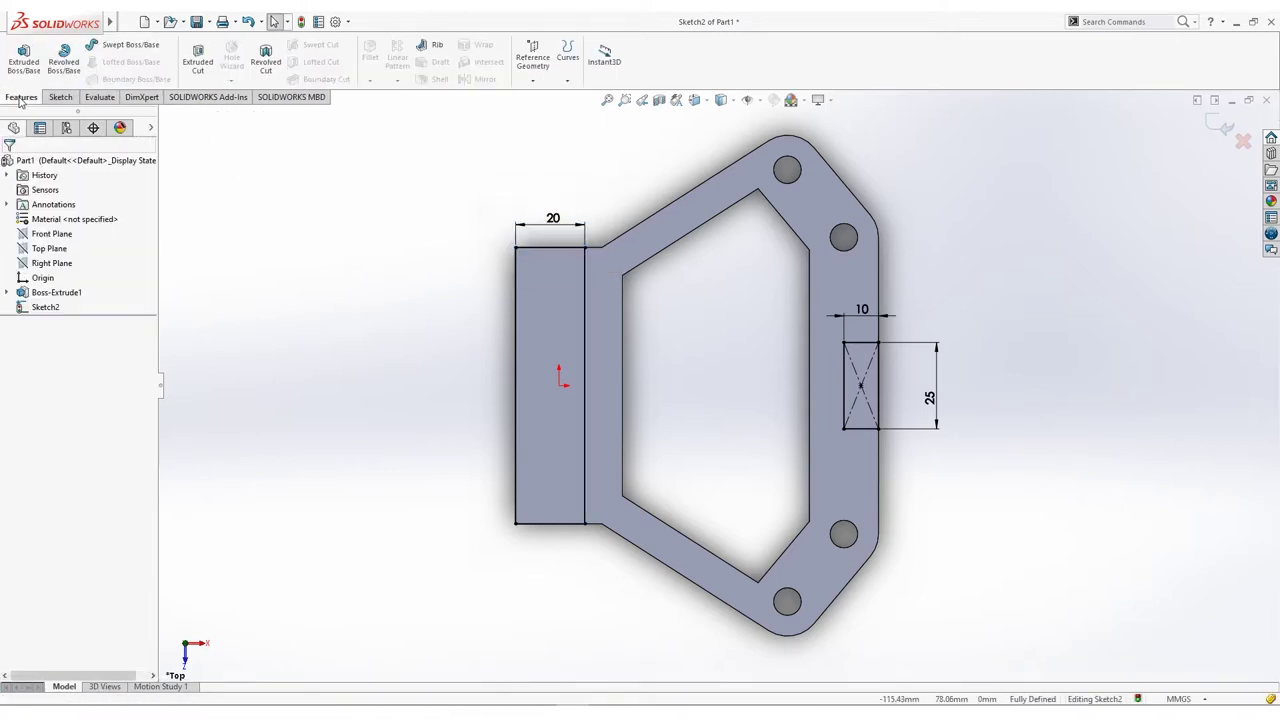
click(33, 63)
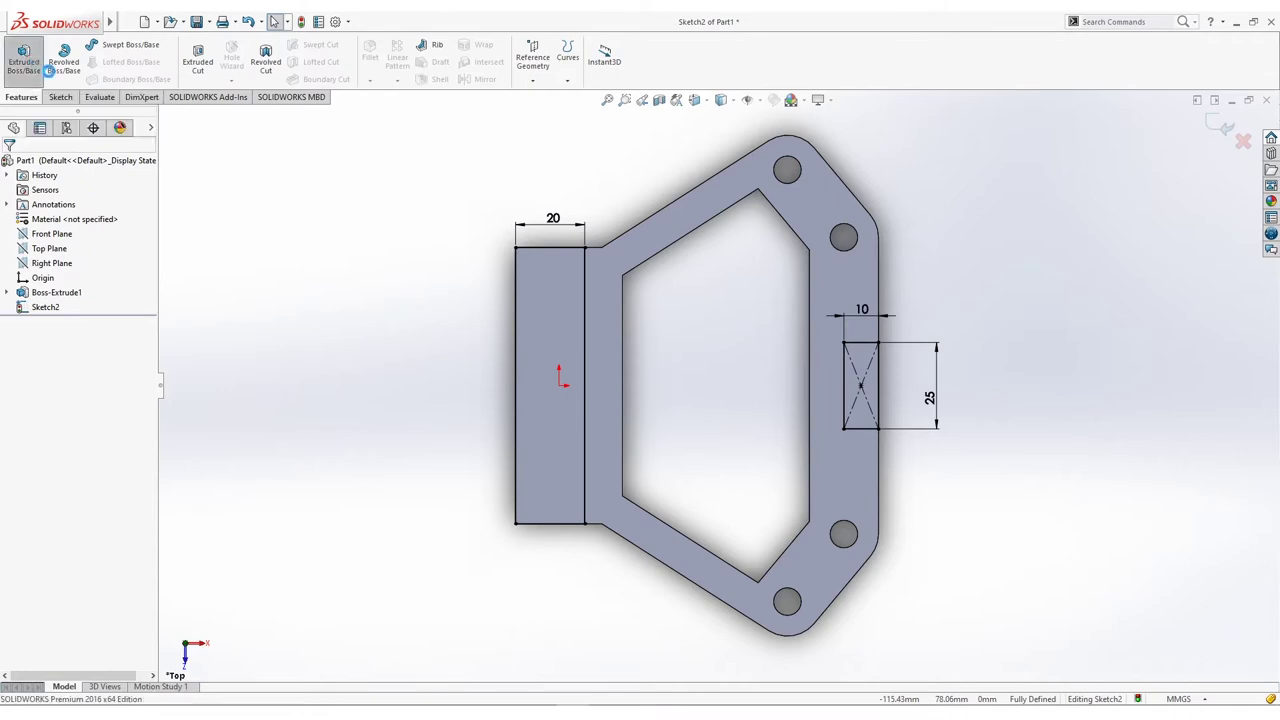
text(12.5)
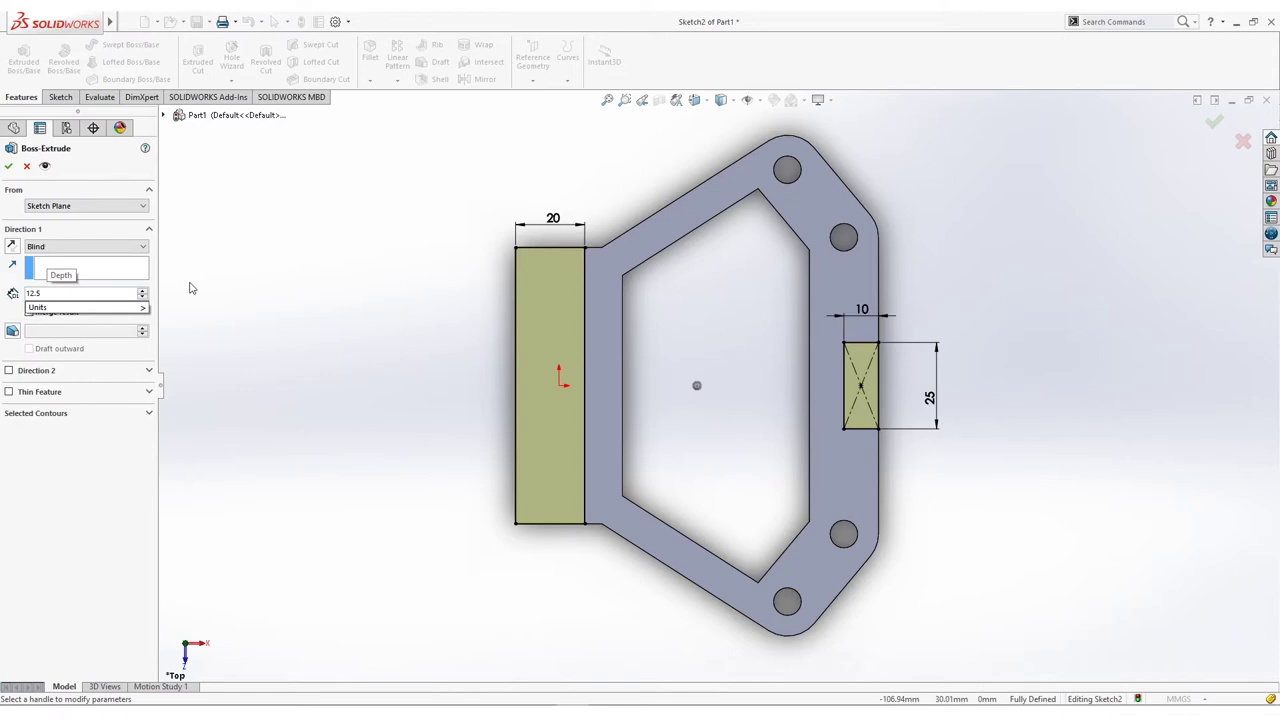
click(190, 288)
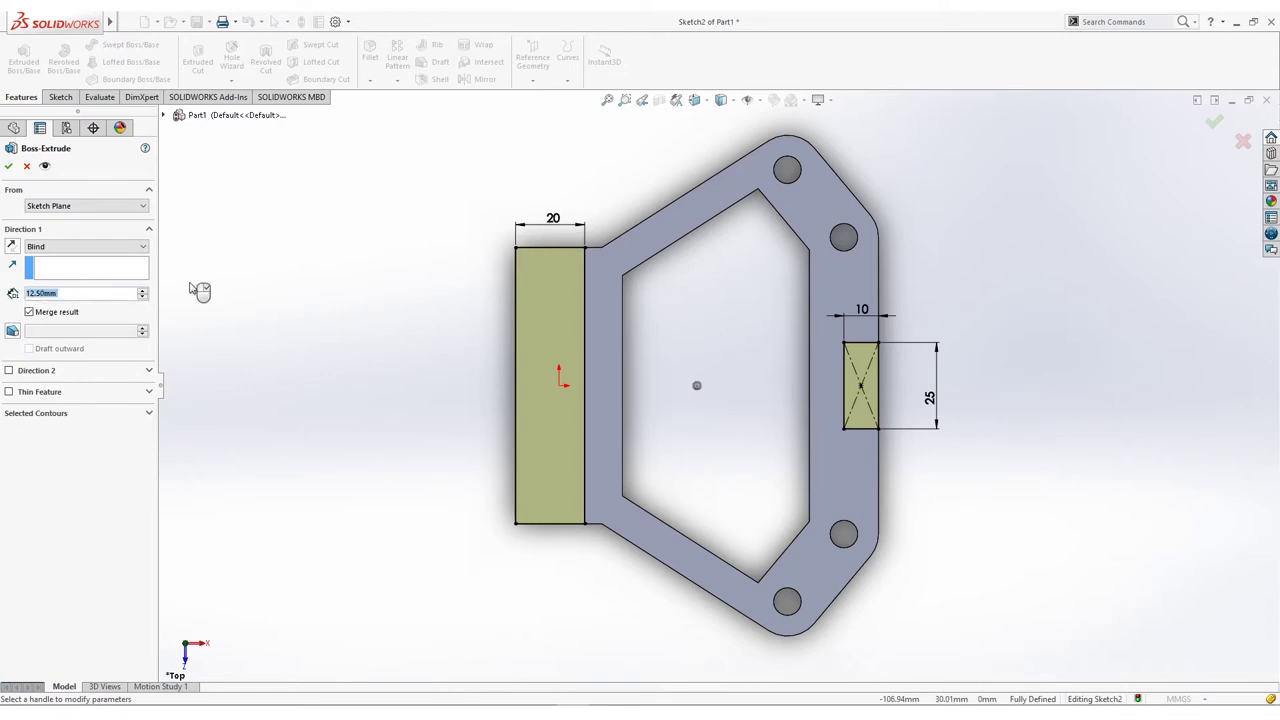
right_click(285, 263)
Step: Mirror the whole solid body about the raised block's upper face, with the solids merged
middle_drag(417, 360, 439, 273)
click(484, 84)
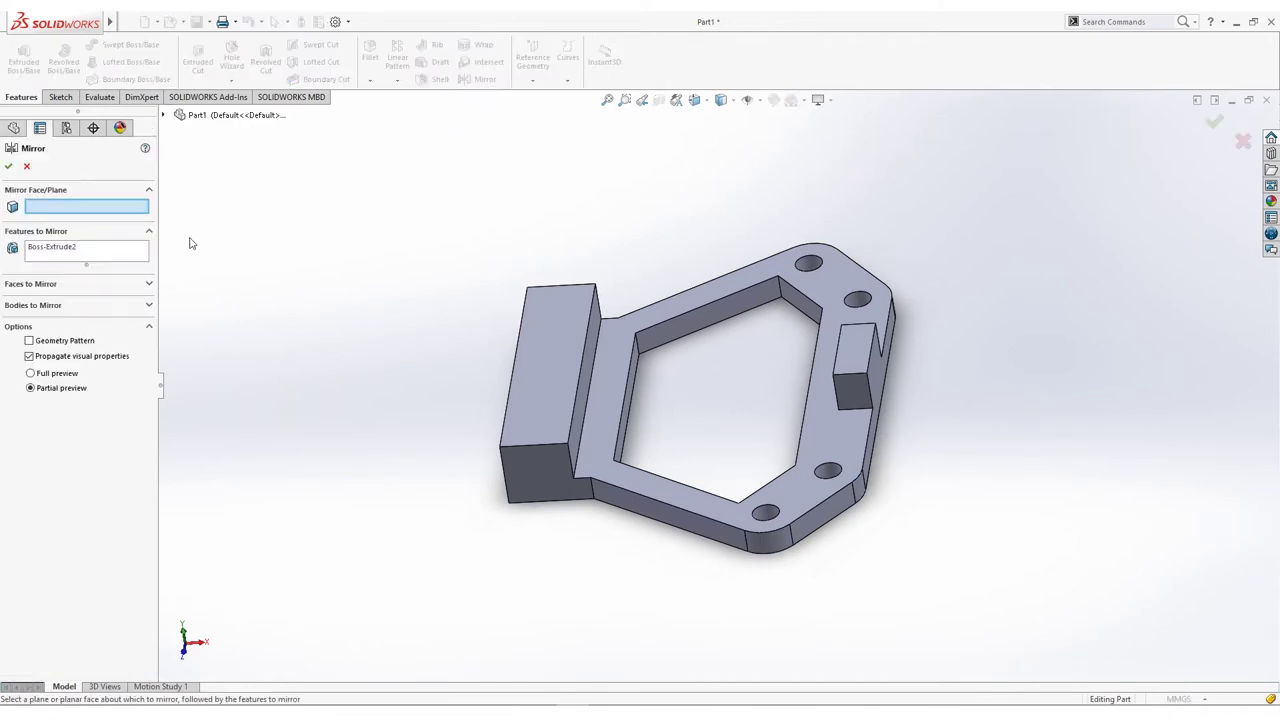
click(77, 306)
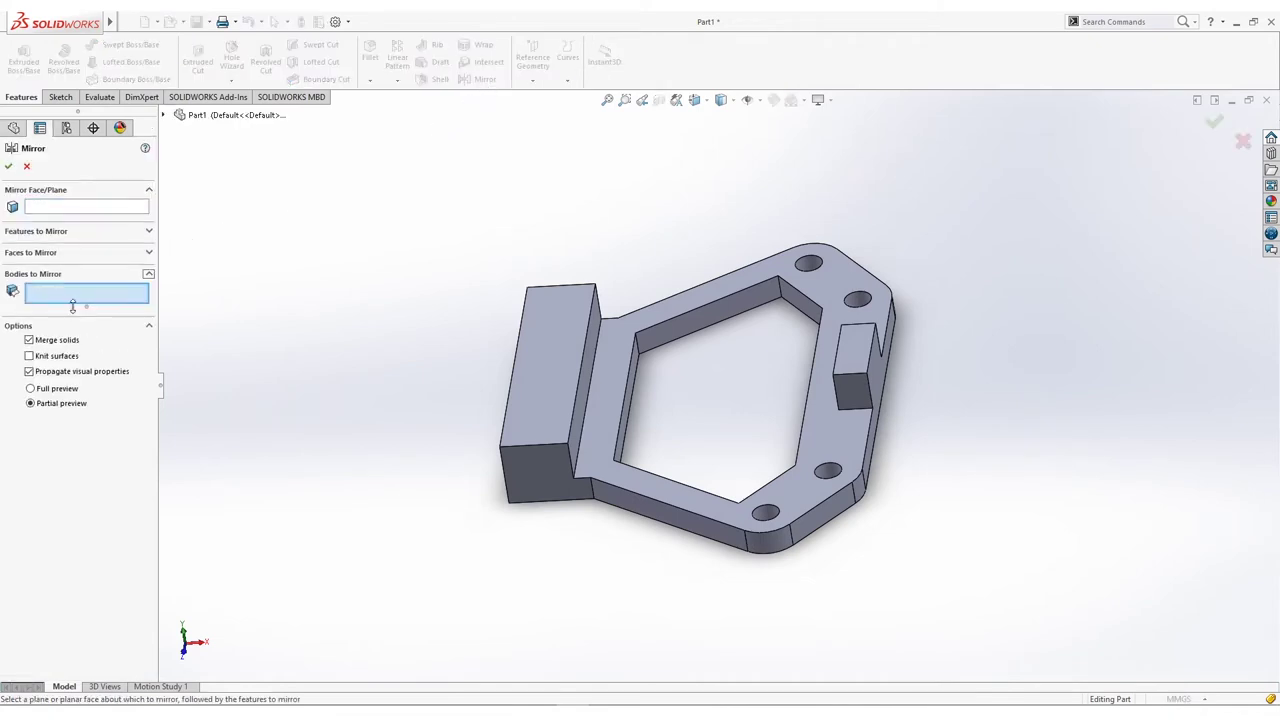
click(611, 335)
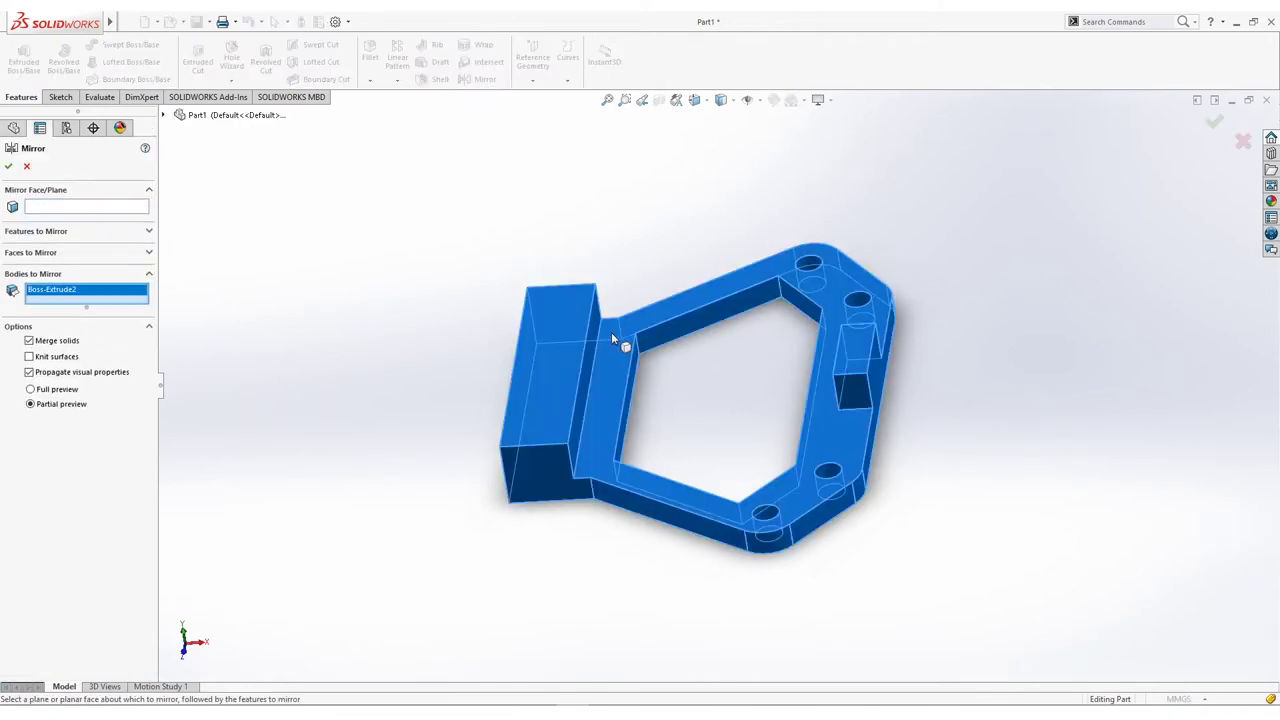
click(100, 208)
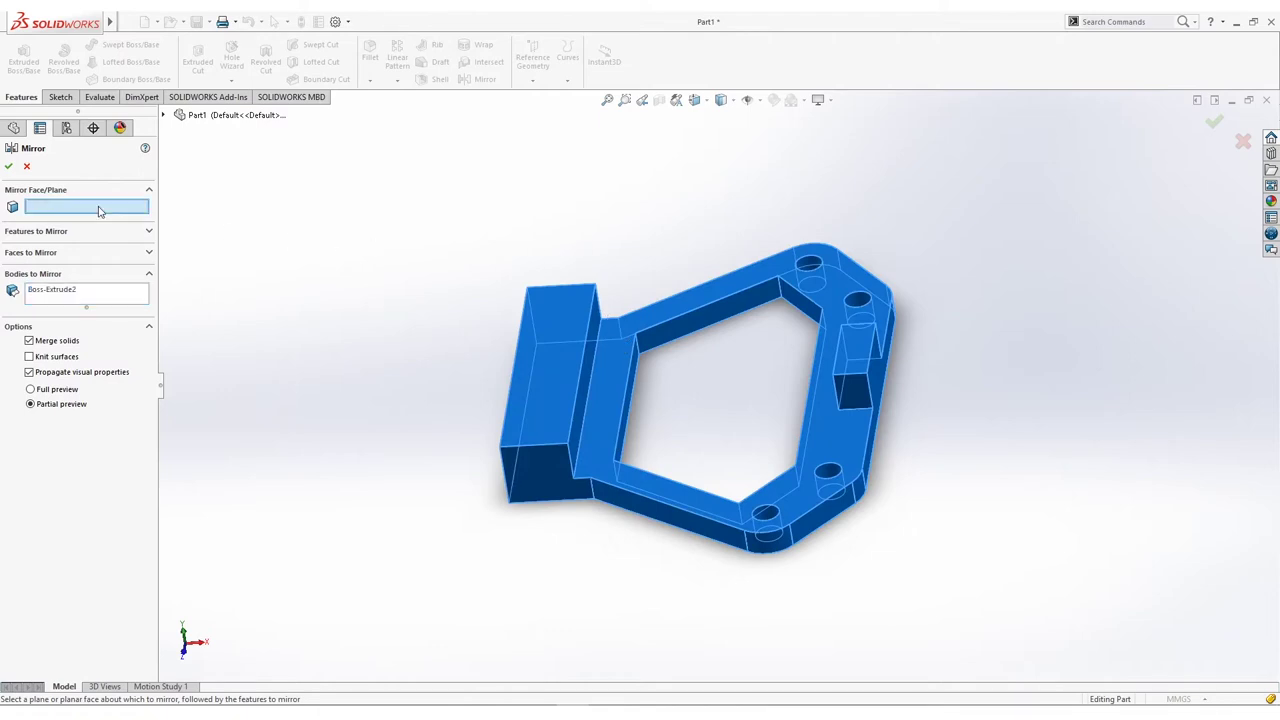
click(555, 346)
middle_drag(626, 343, 586, 286)
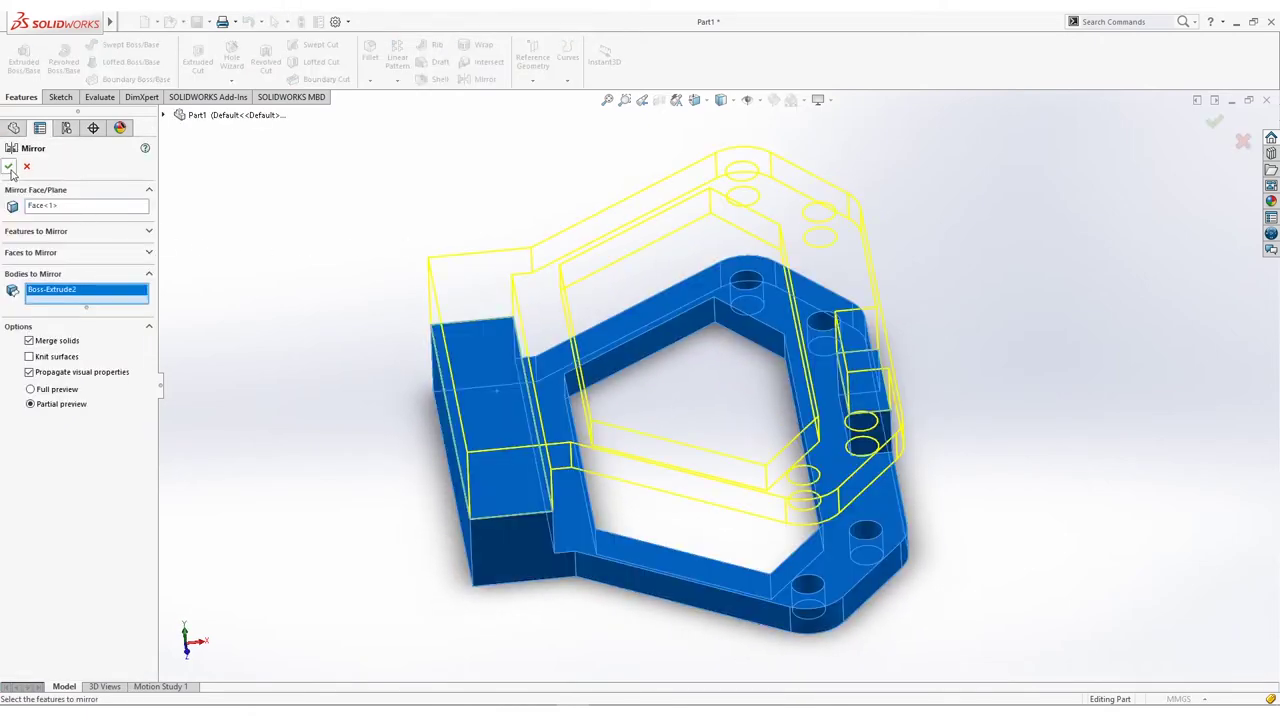
click(9, 168)
Step: Start a sketch on the mirrored upper face and draw a centre rectangle about 9.1 by 55 mm on the block, level with the origin
middle_drag(363, 194, 432, 196)
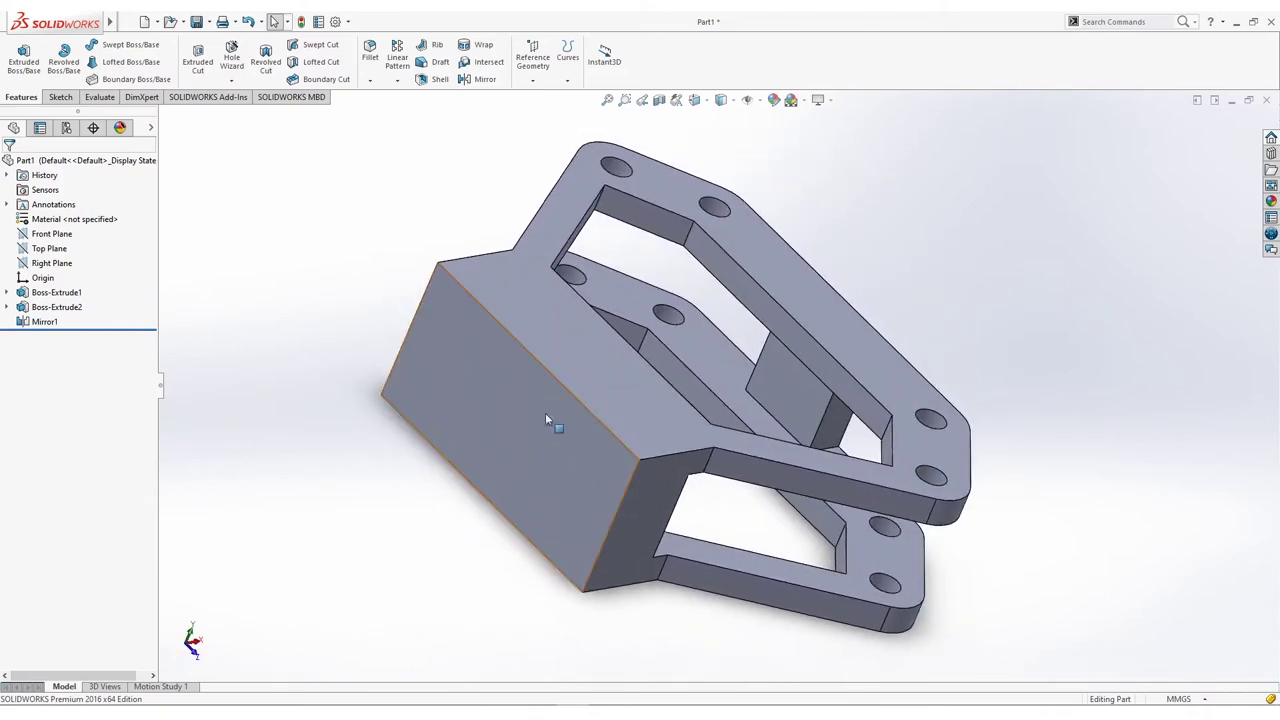
ctrl+middle_drag(466, 221, 351, 226)
middle_drag(531, 341, 474, 386)
right_click(469, 351)
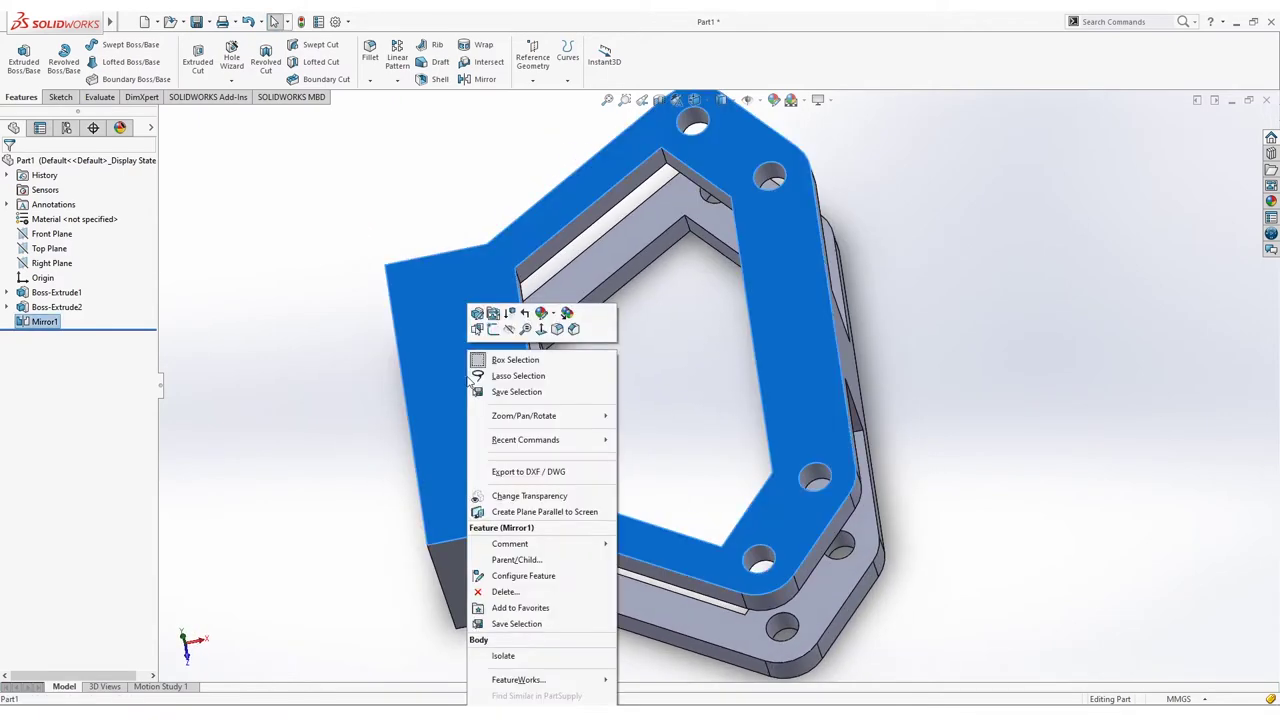
click(493, 329)
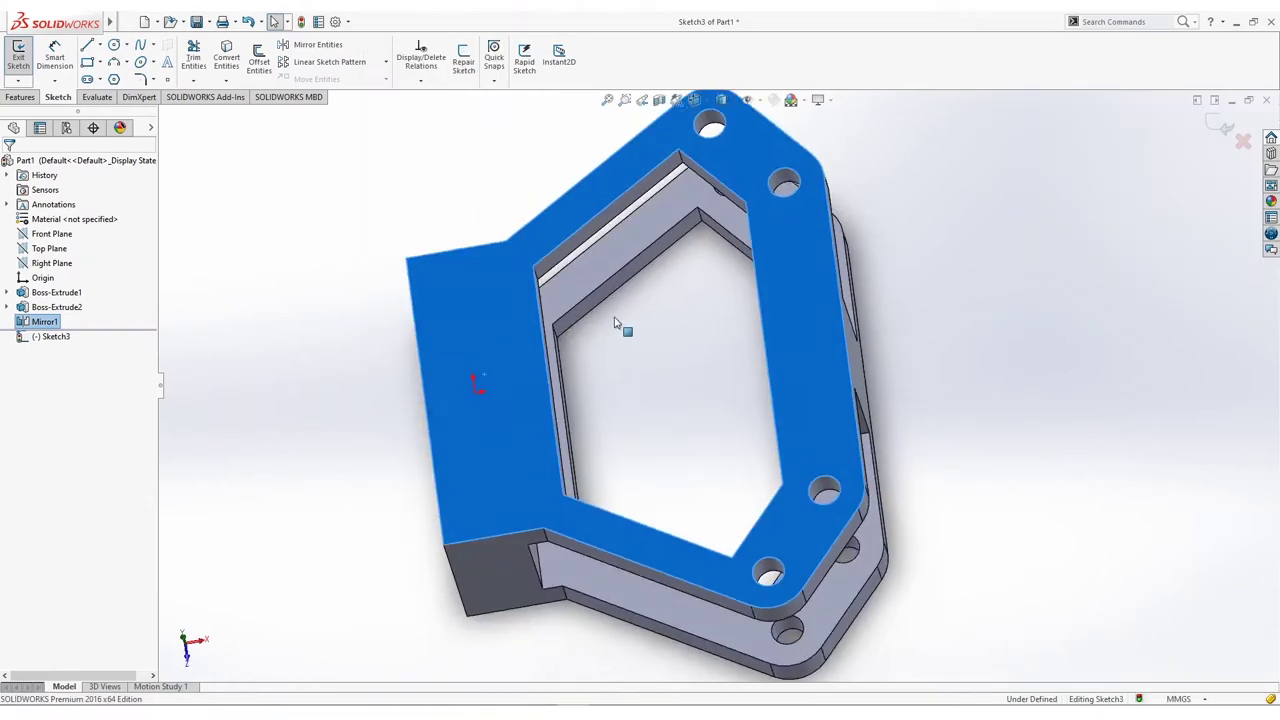
click(99, 62)
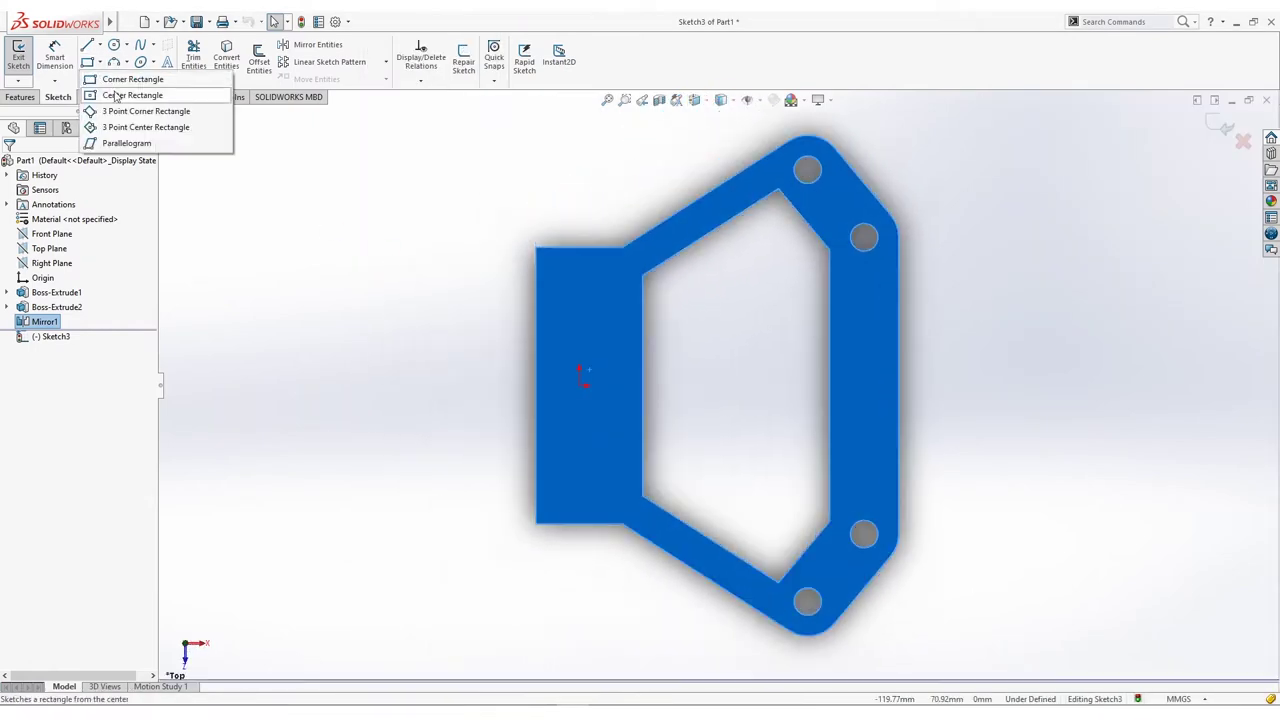
click(116, 96)
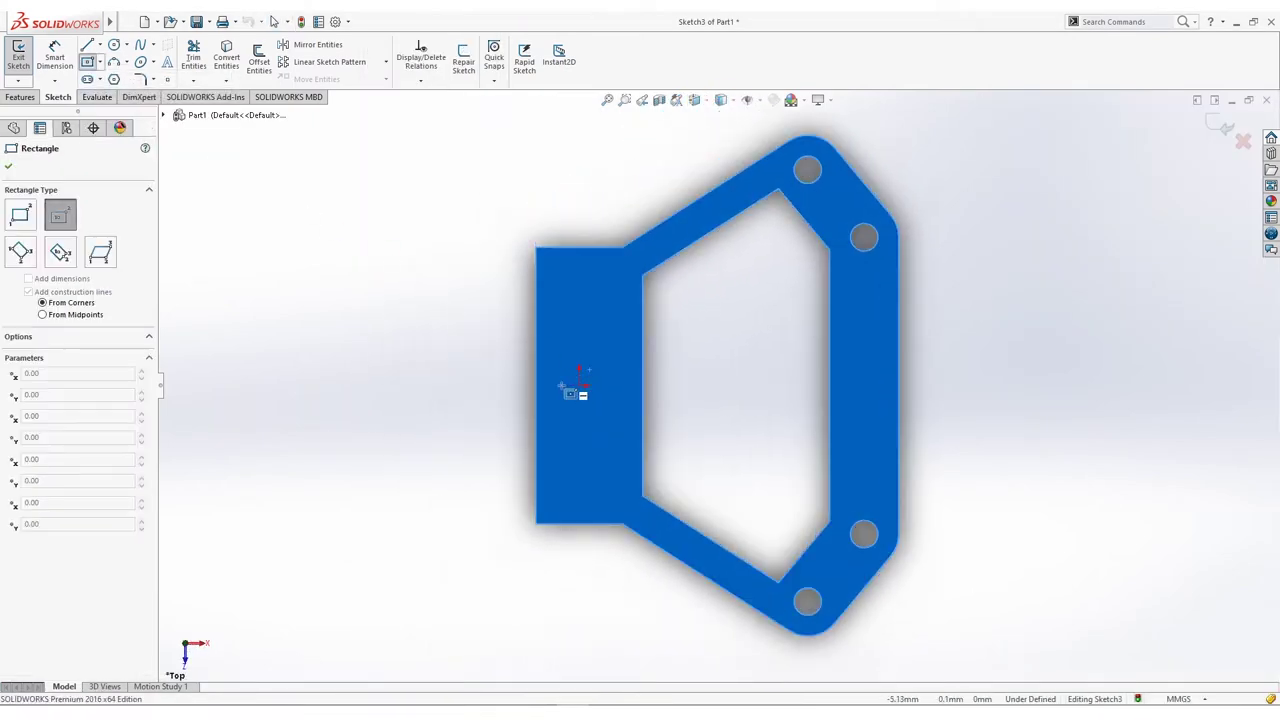
click(563, 386)
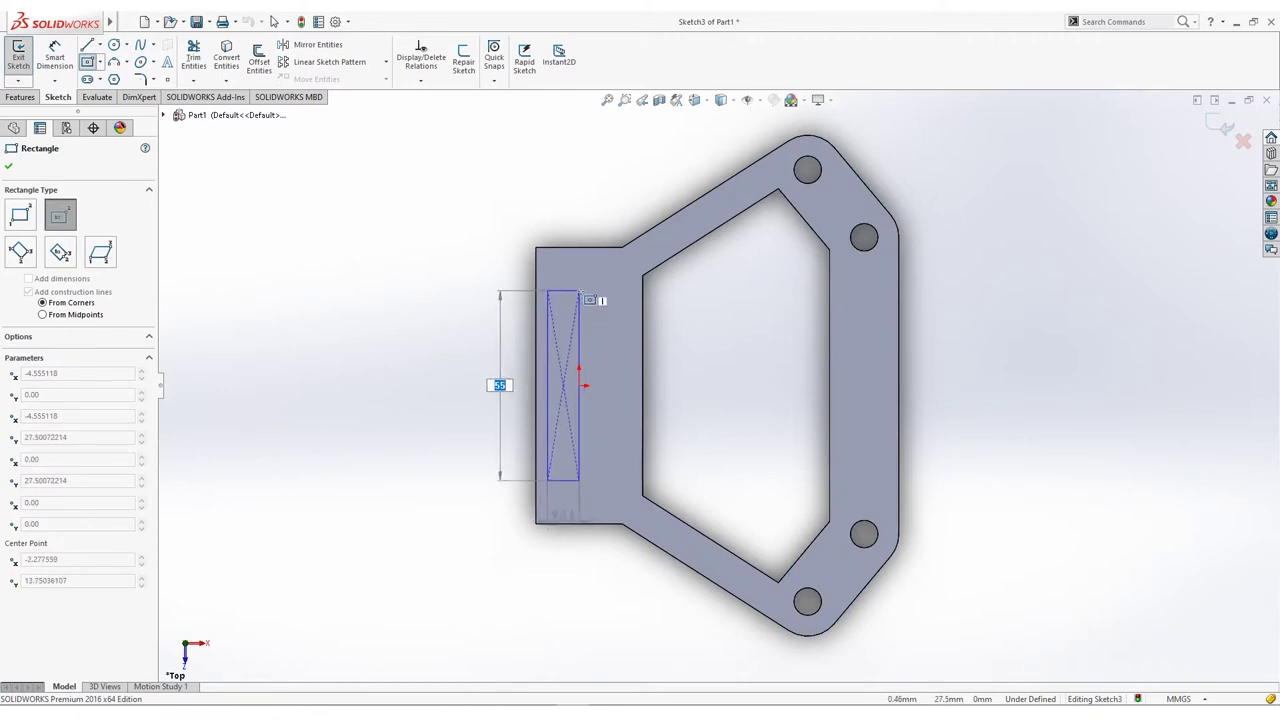
click(579, 291)
scroll(588, 340, down, 4)
scroll(597, 376, down, 2)
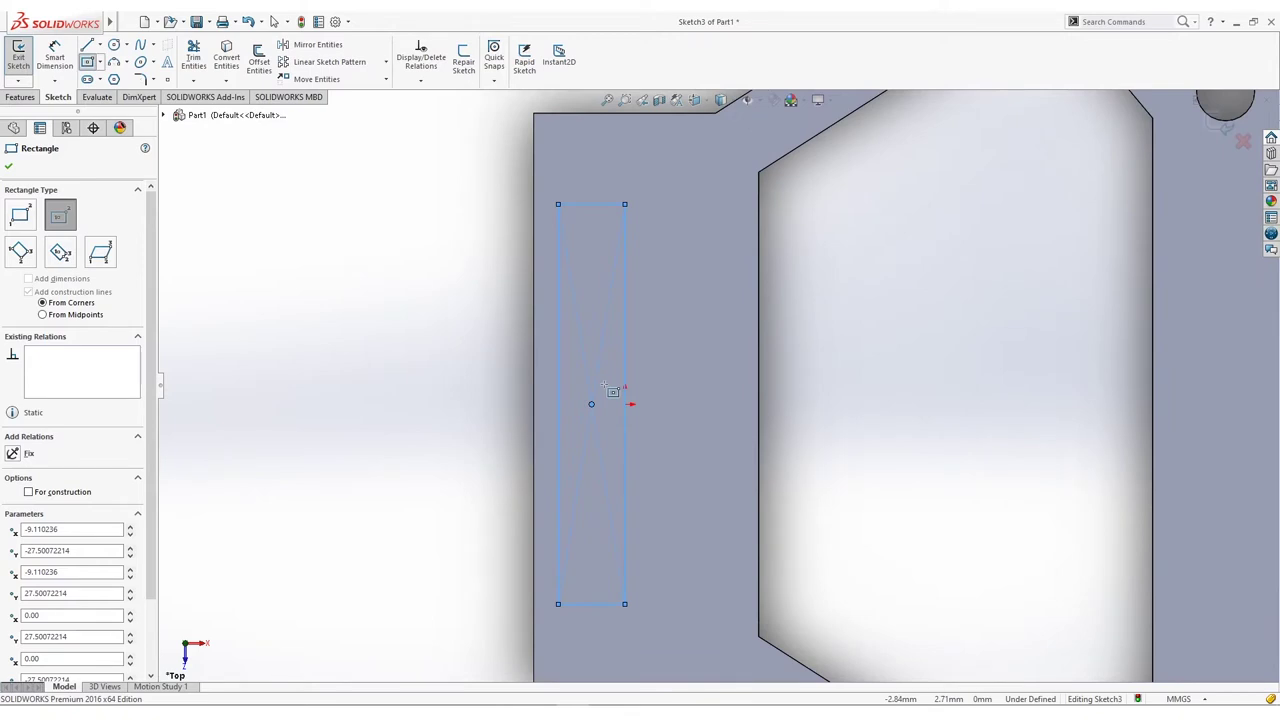
scroll(612, 390, up, 1)
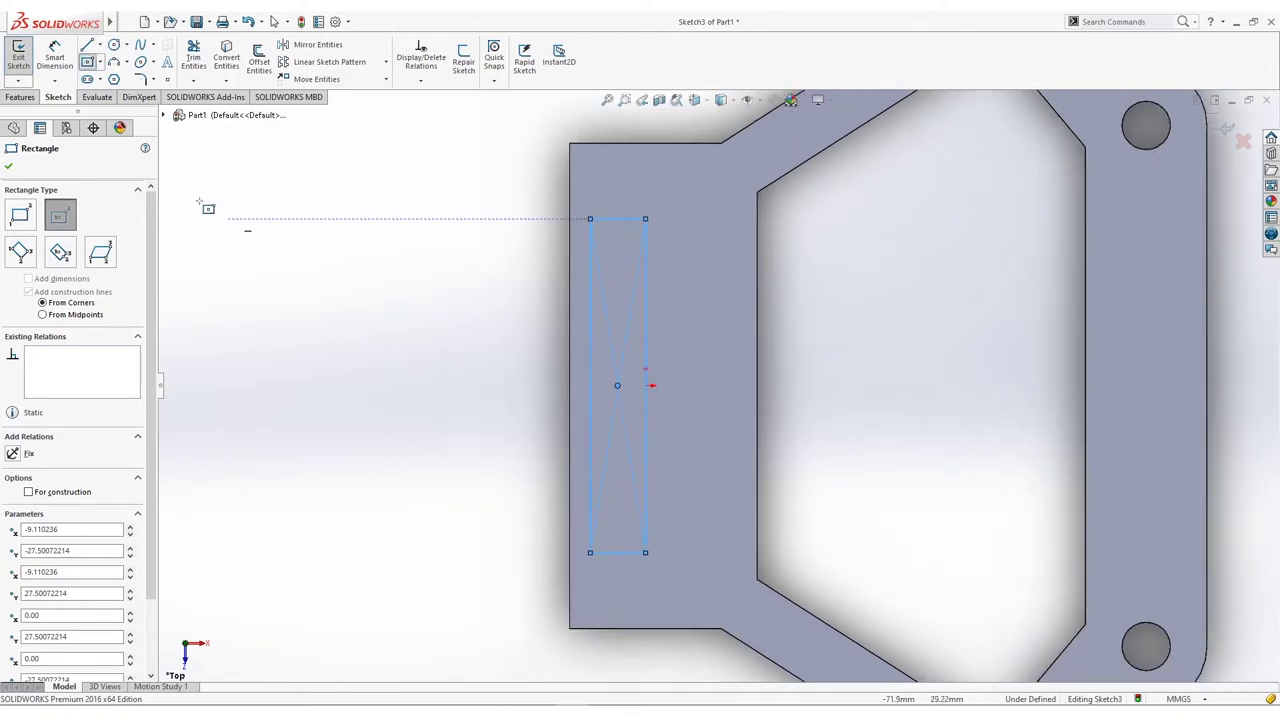
click(87, 62)
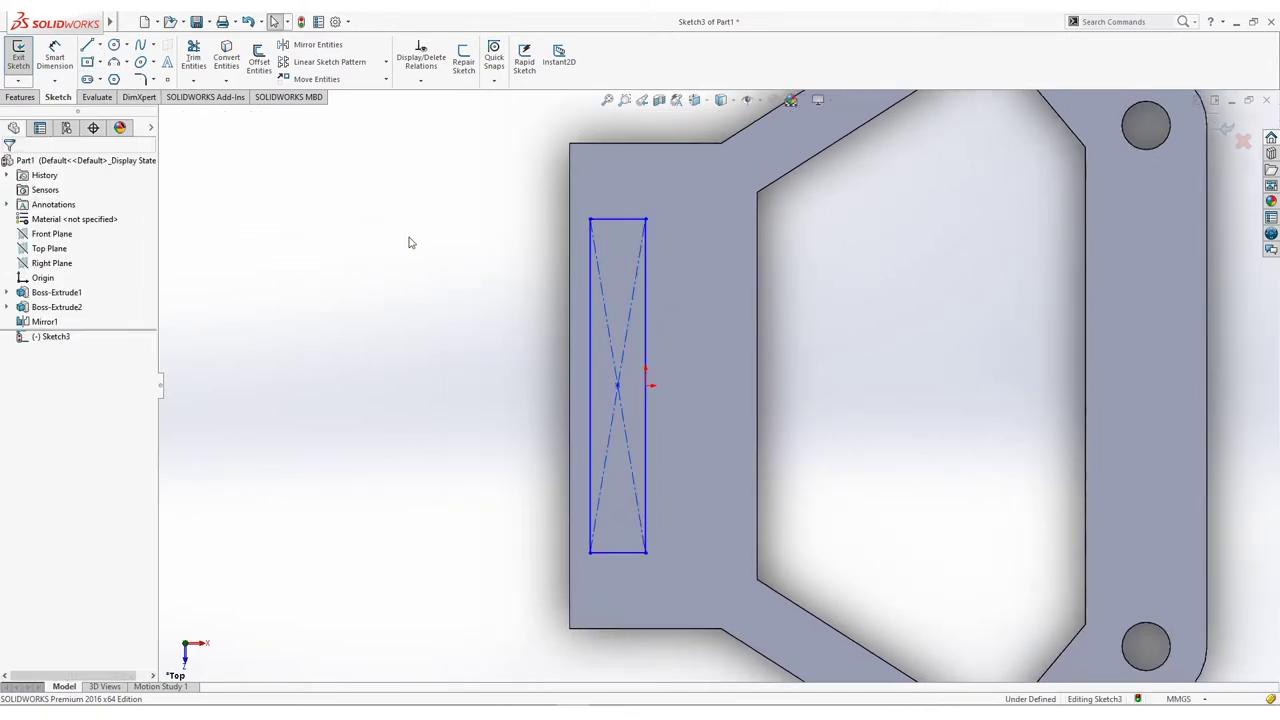
Step: Dimension the block's centre rectangle to 50 mm long and 10 mm wide
scroll(298, 378, up, 1)
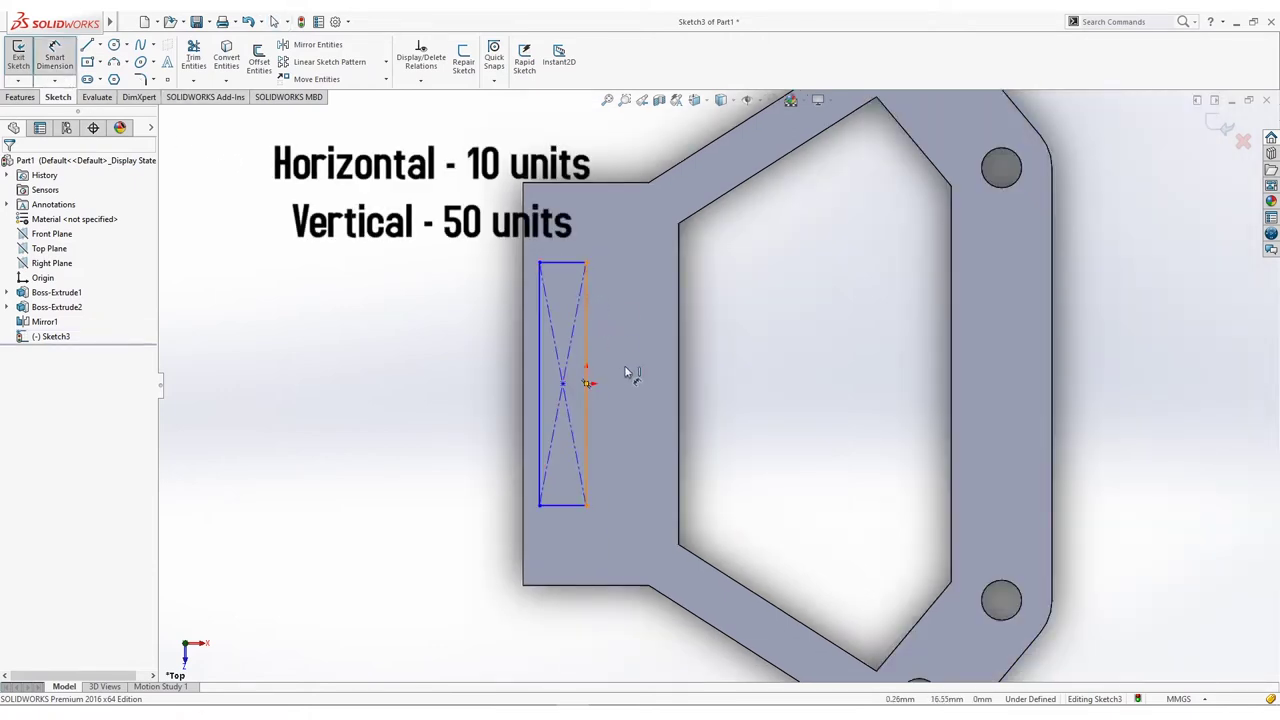
click(586, 390)
click(484, 408)
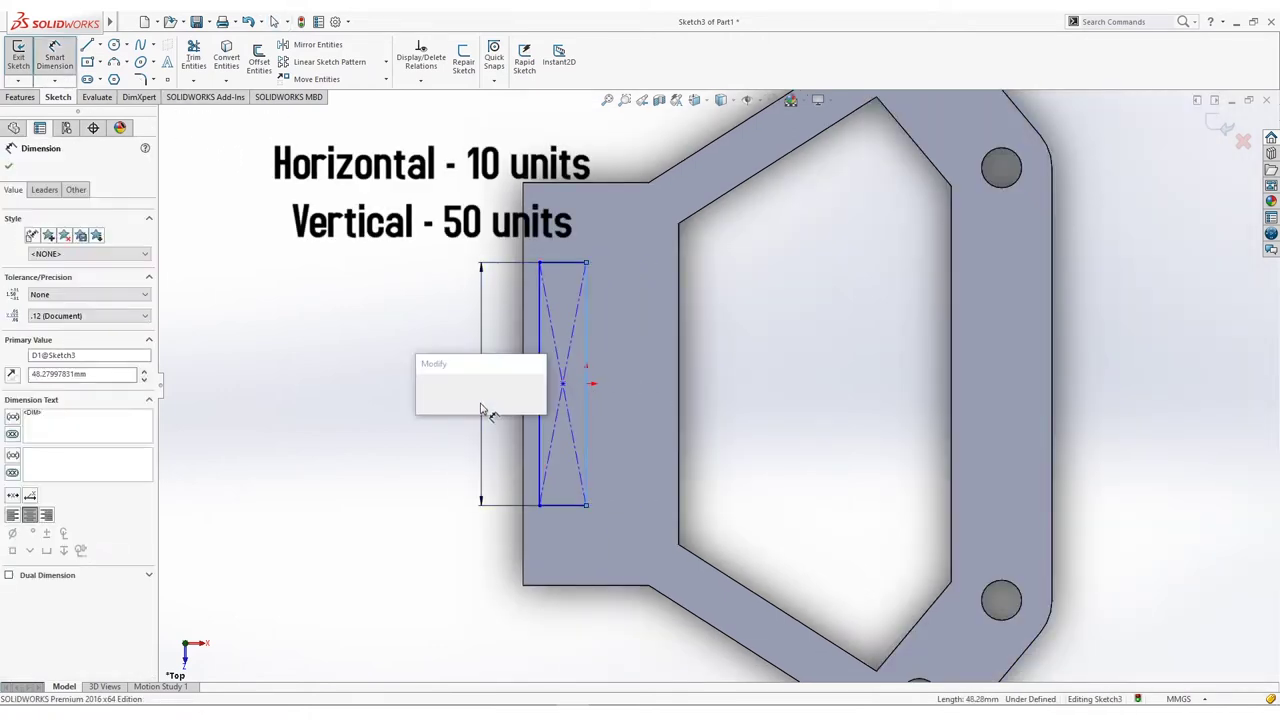
text(50)
key(Return)
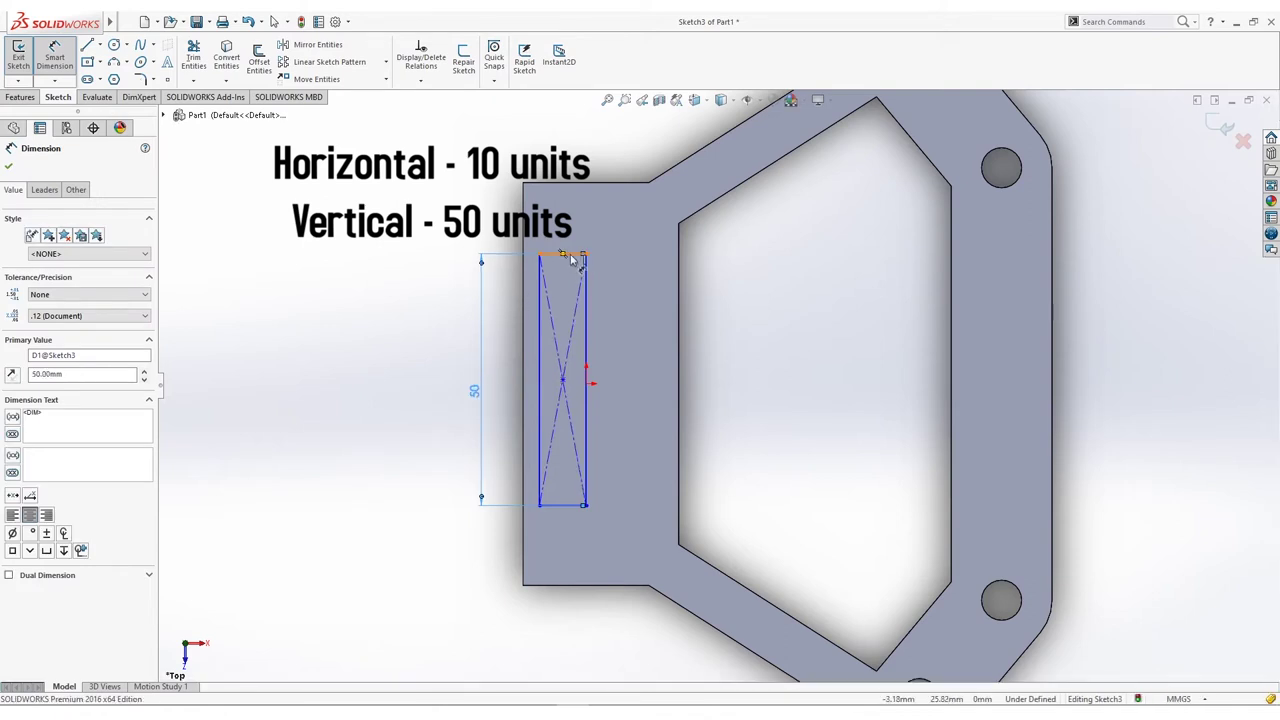
click(571, 257)
click(558, 232)
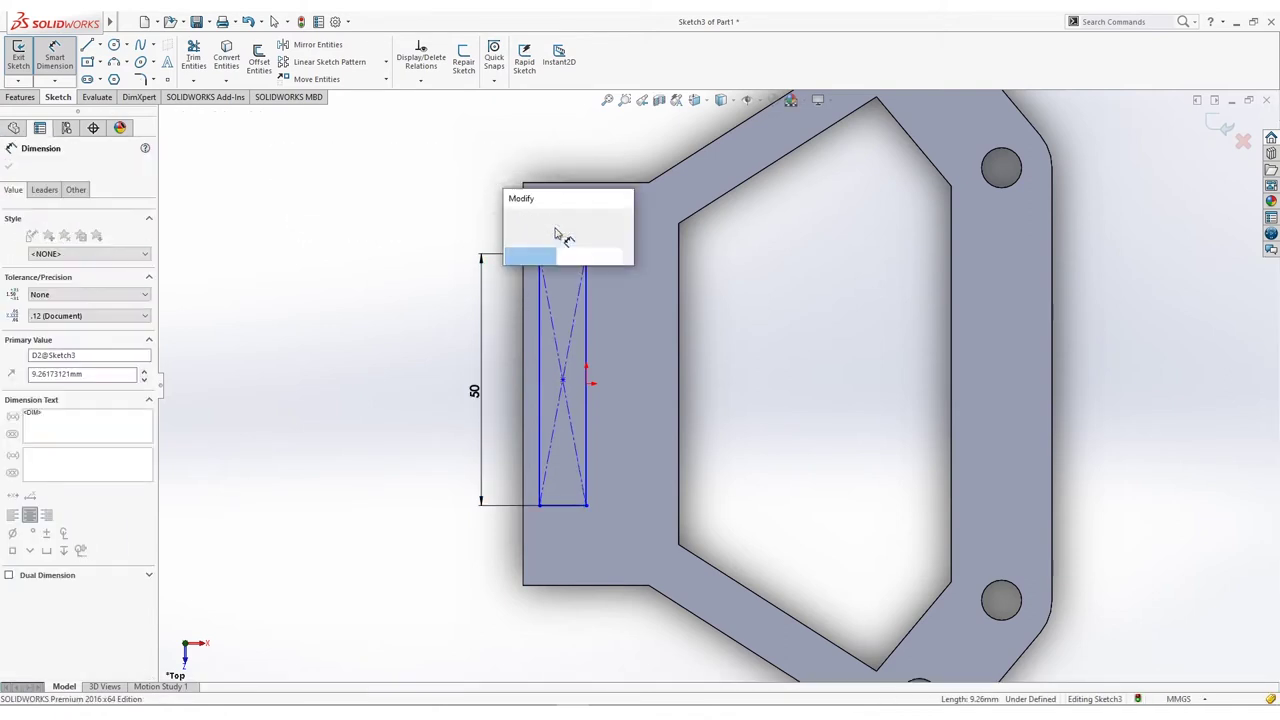
text(10)
key(Return)
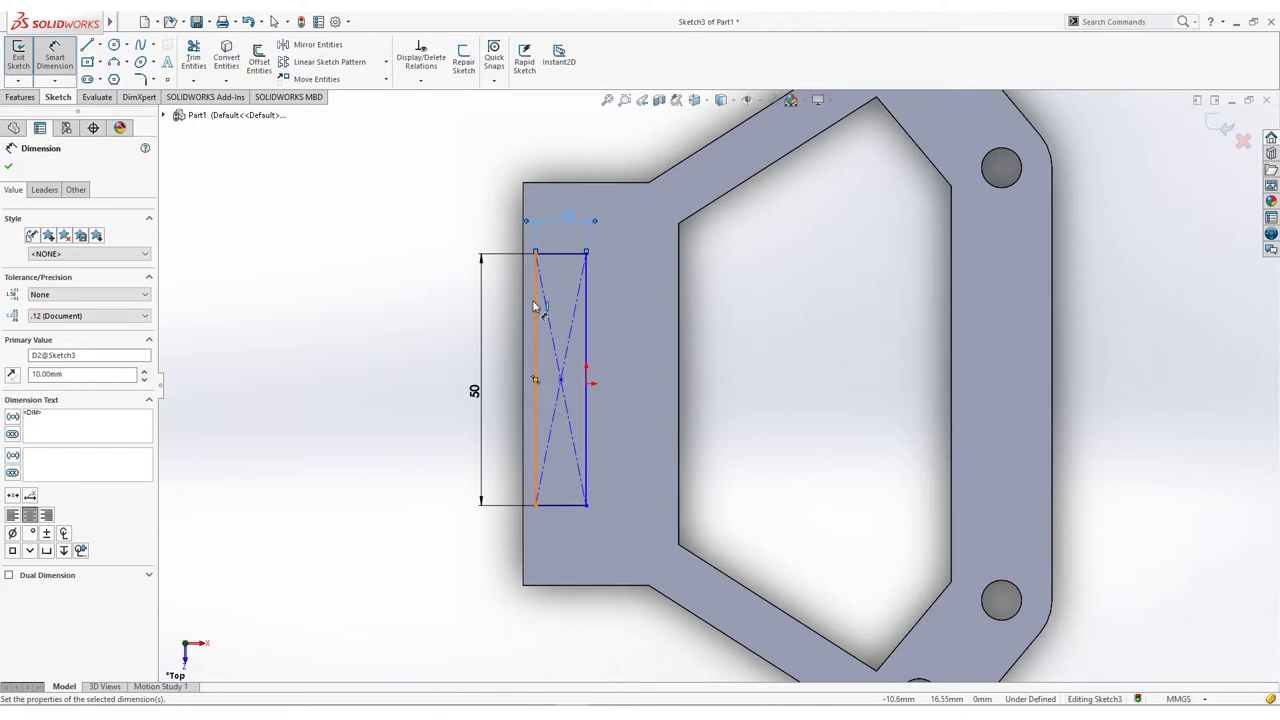
Step: Dimension the rectangle's outer long side 4 mm from the block's outer edge
click(535, 307)
click(523, 299)
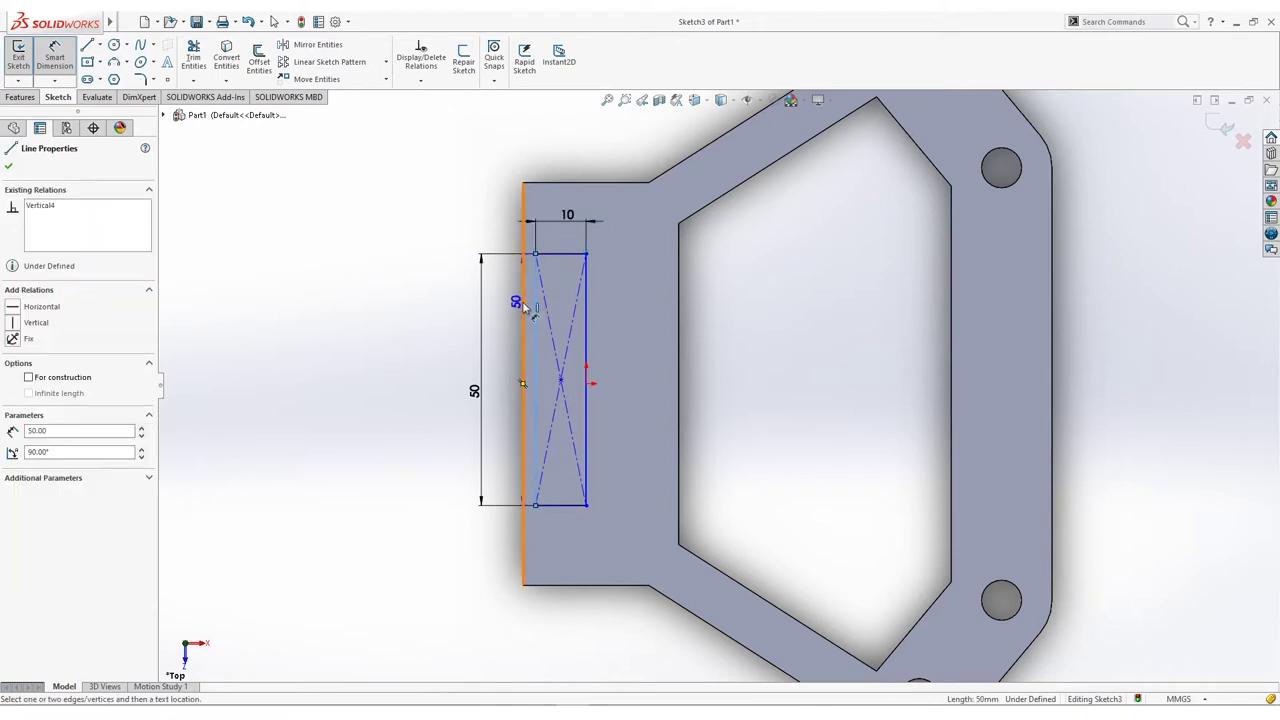
click(513, 163)
key(Return)
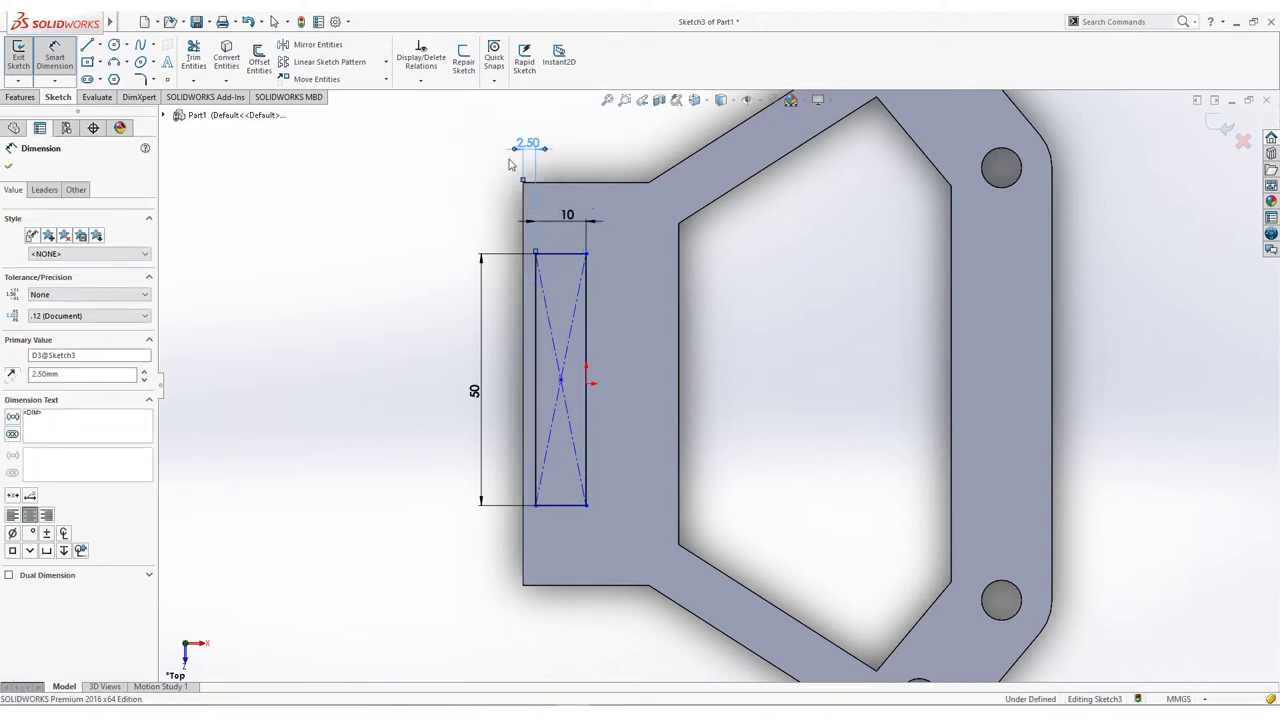
key(Escape)
Step: Add a horizontal relation between the rectangle's centre point and the origin
click(568, 380)
ctrl+click(587, 382)
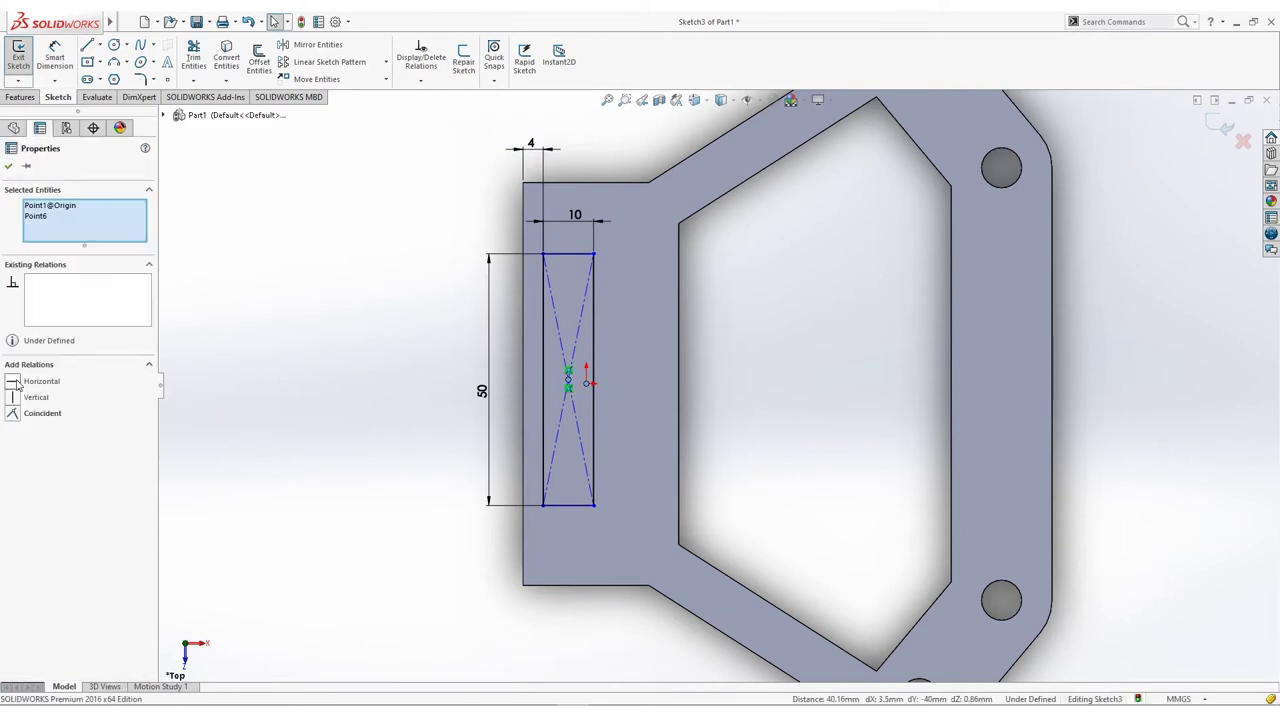
click(15, 381)
click(314, 357)
Step: Round all four corners of the 10 by 50 mm rectangle with 2 mm sketch fillets
click(141, 79)
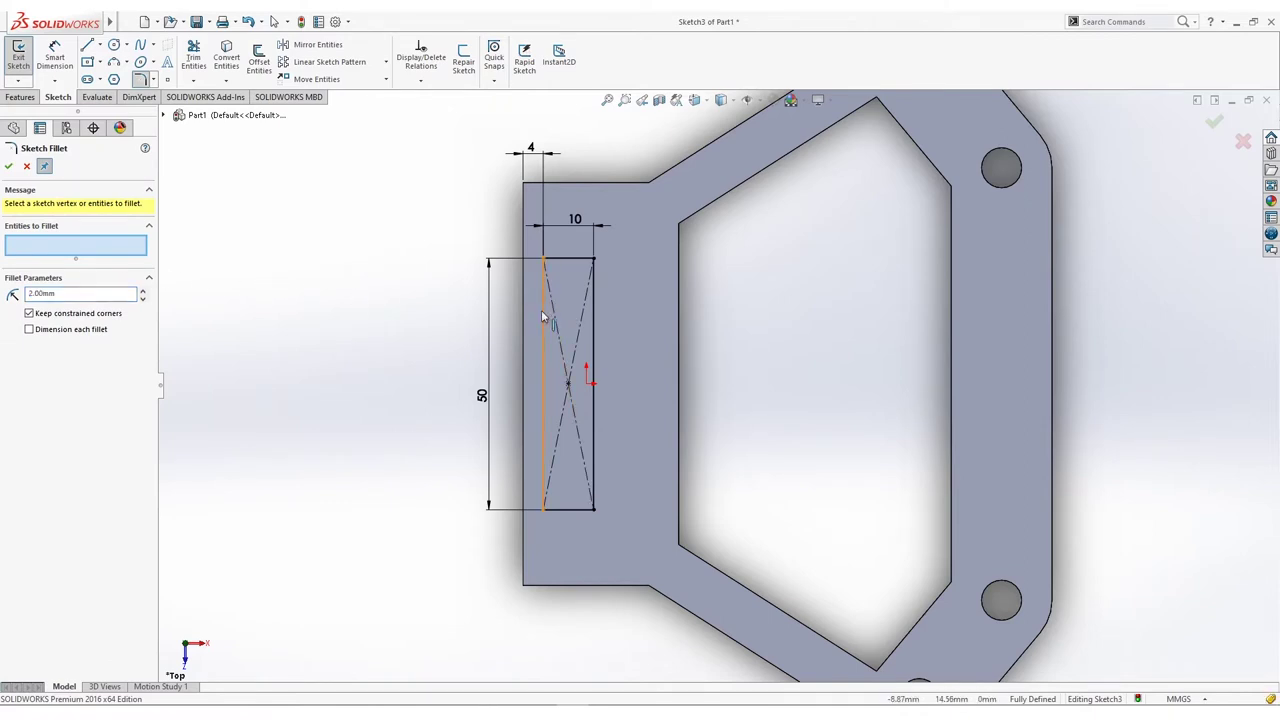
click(542, 313)
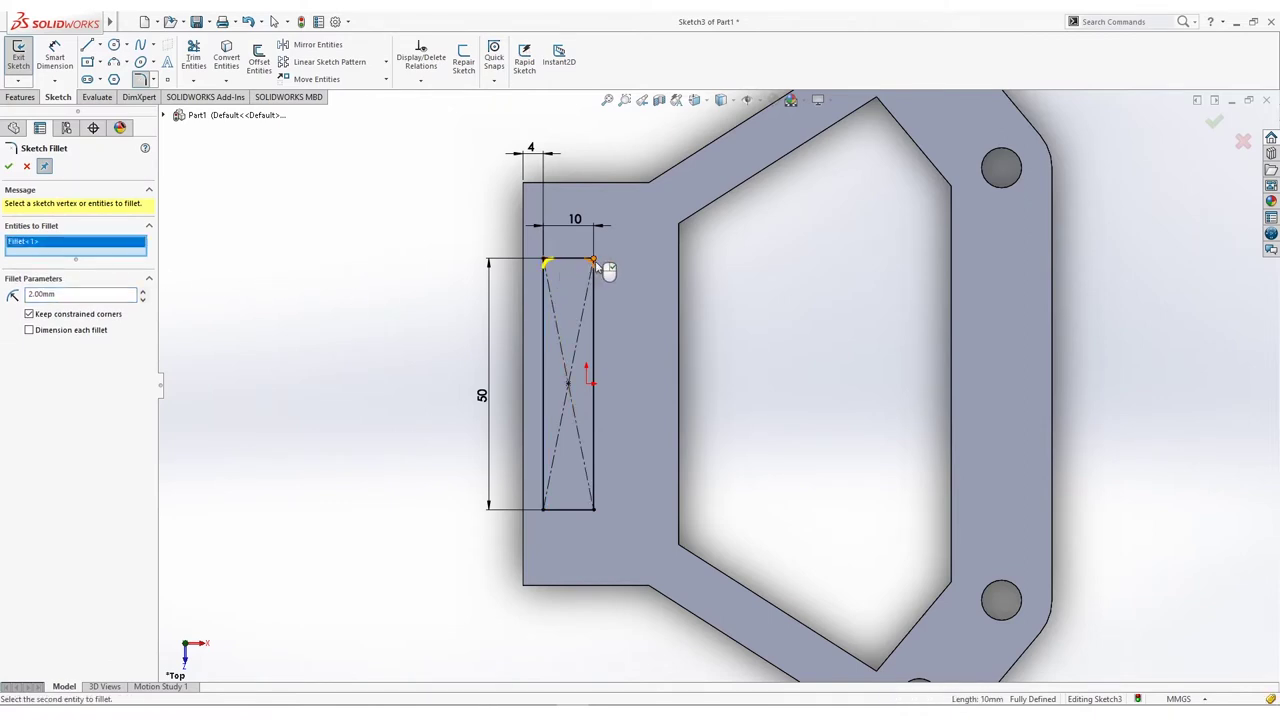
click(593, 262)
click(593, 509)
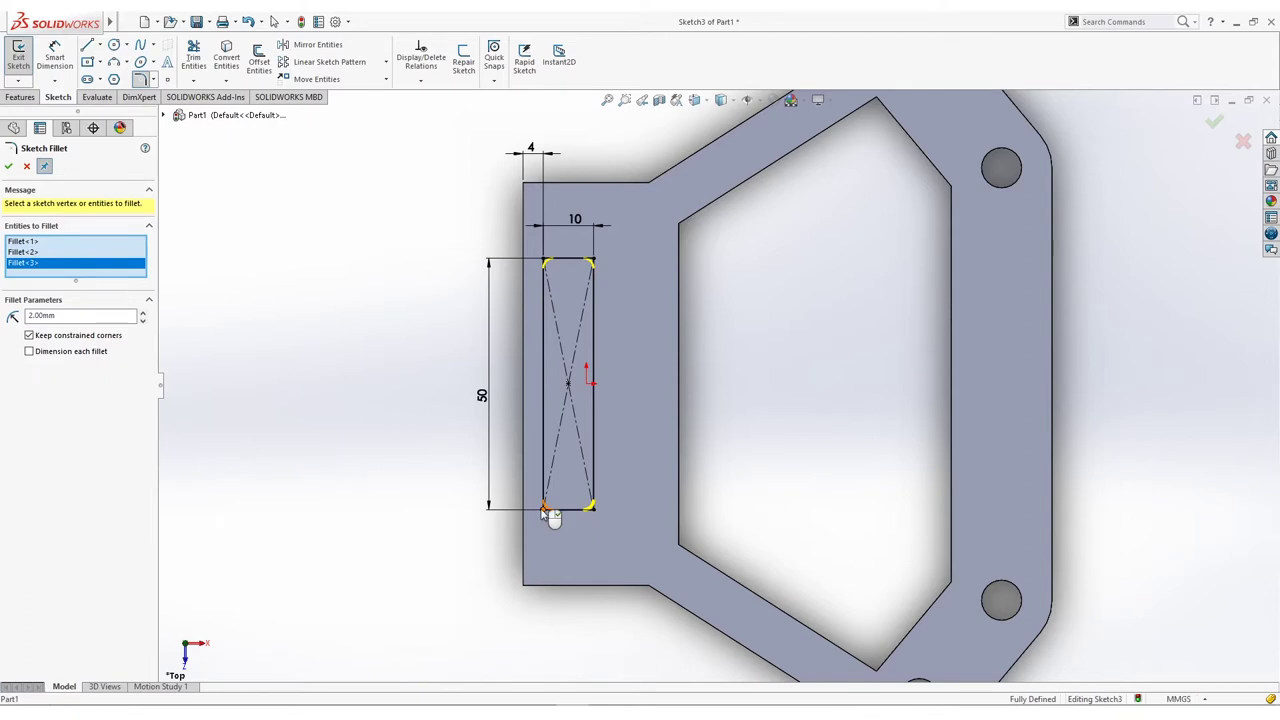
click(542, 509)
click(10, 166)
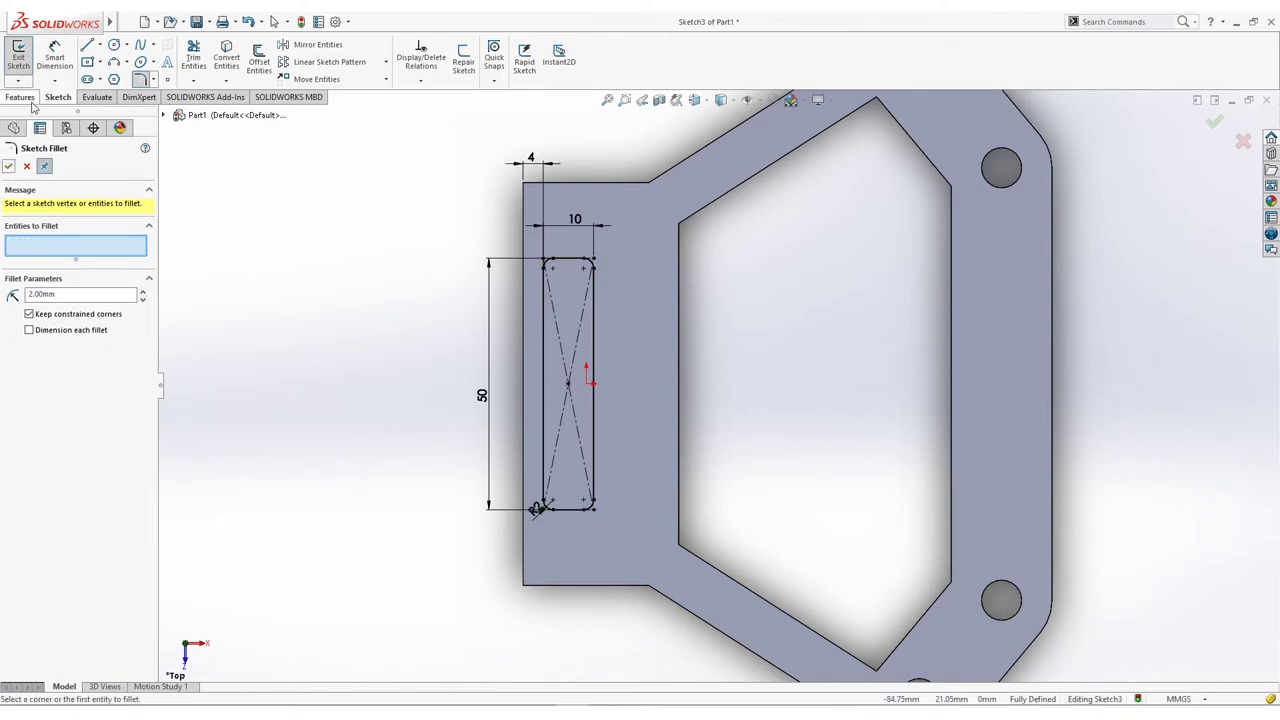
click(21, 97)
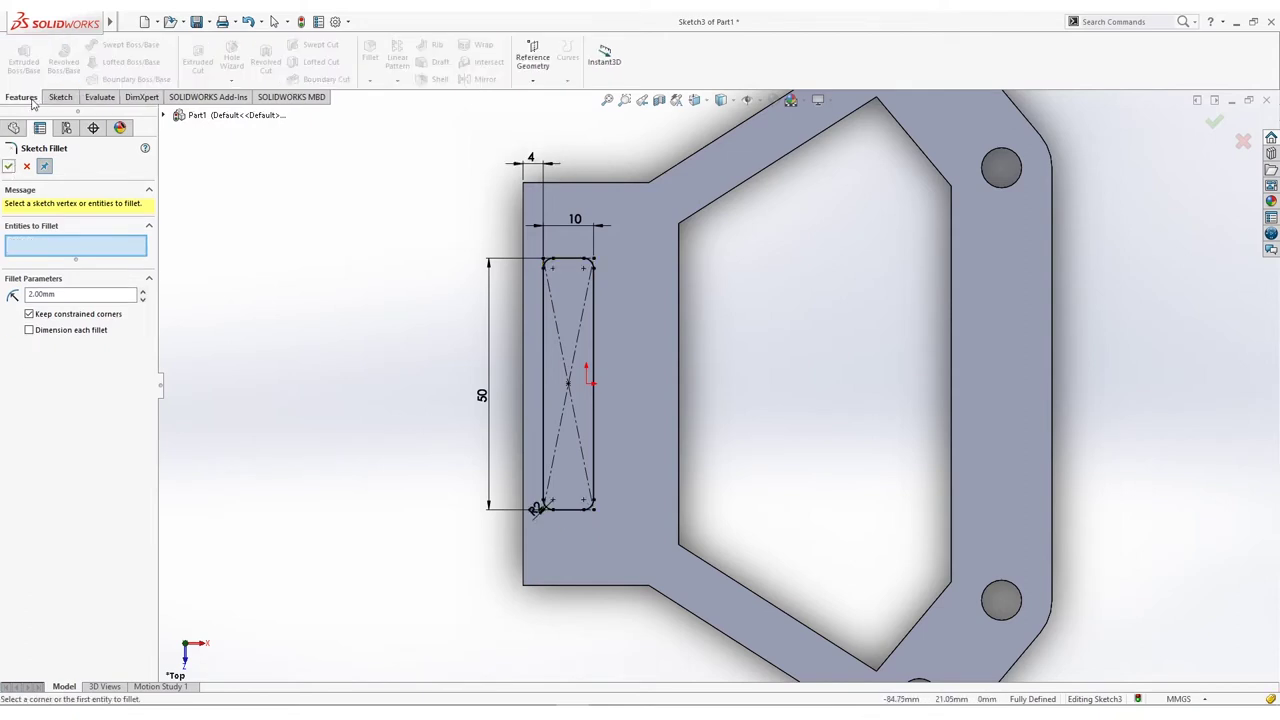
click(8, 166)
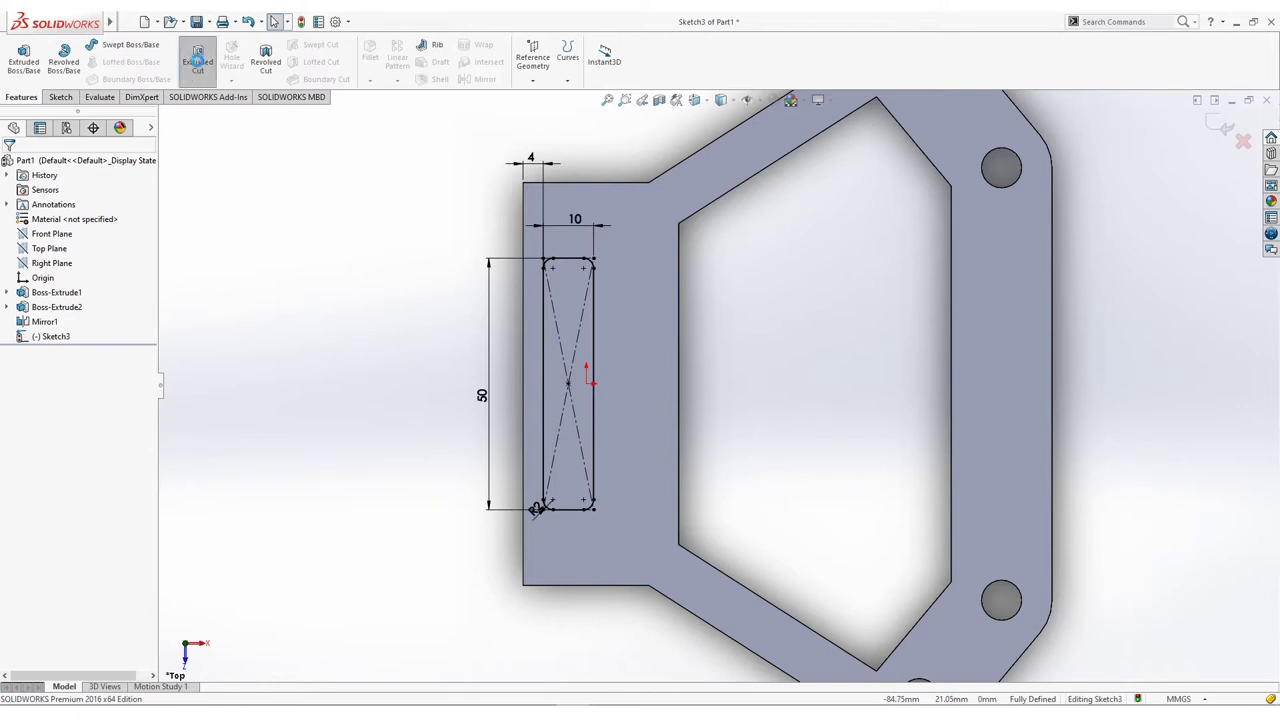
Step: Cut the filleted 10 by 50 mm rectangle through the whole block with the Through All end condition
click(80, 246)
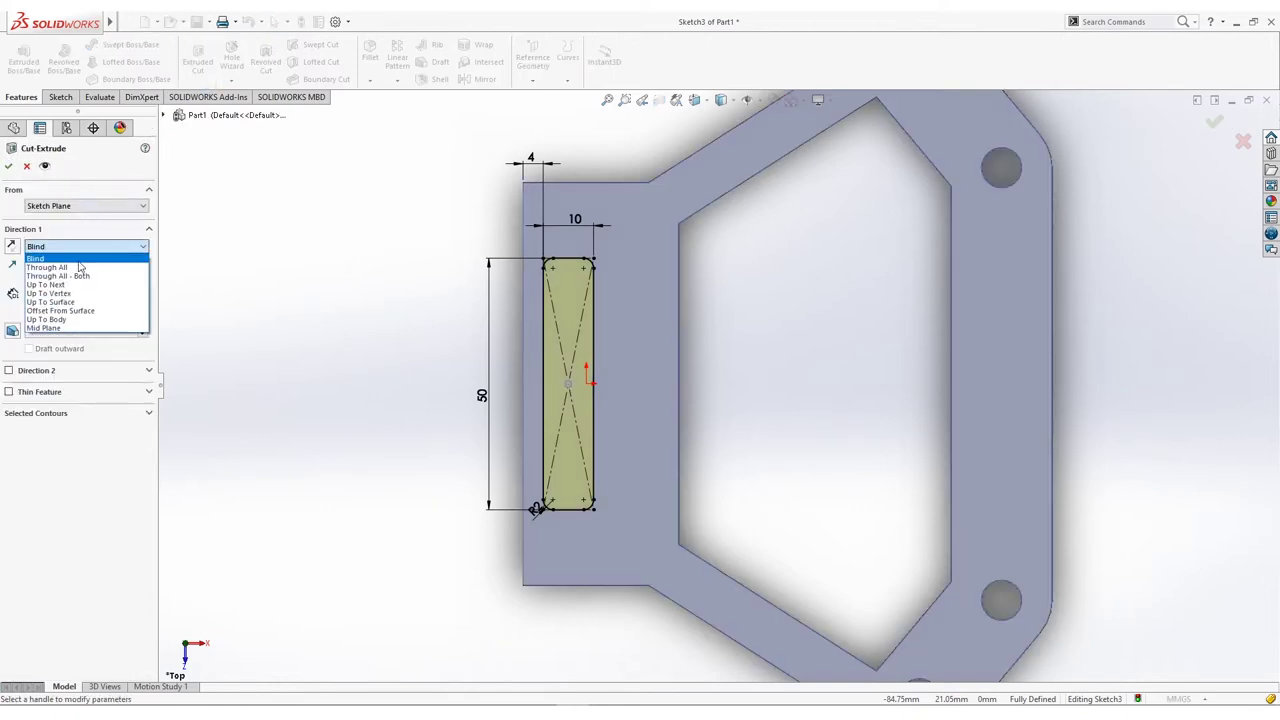
click(100, 258)
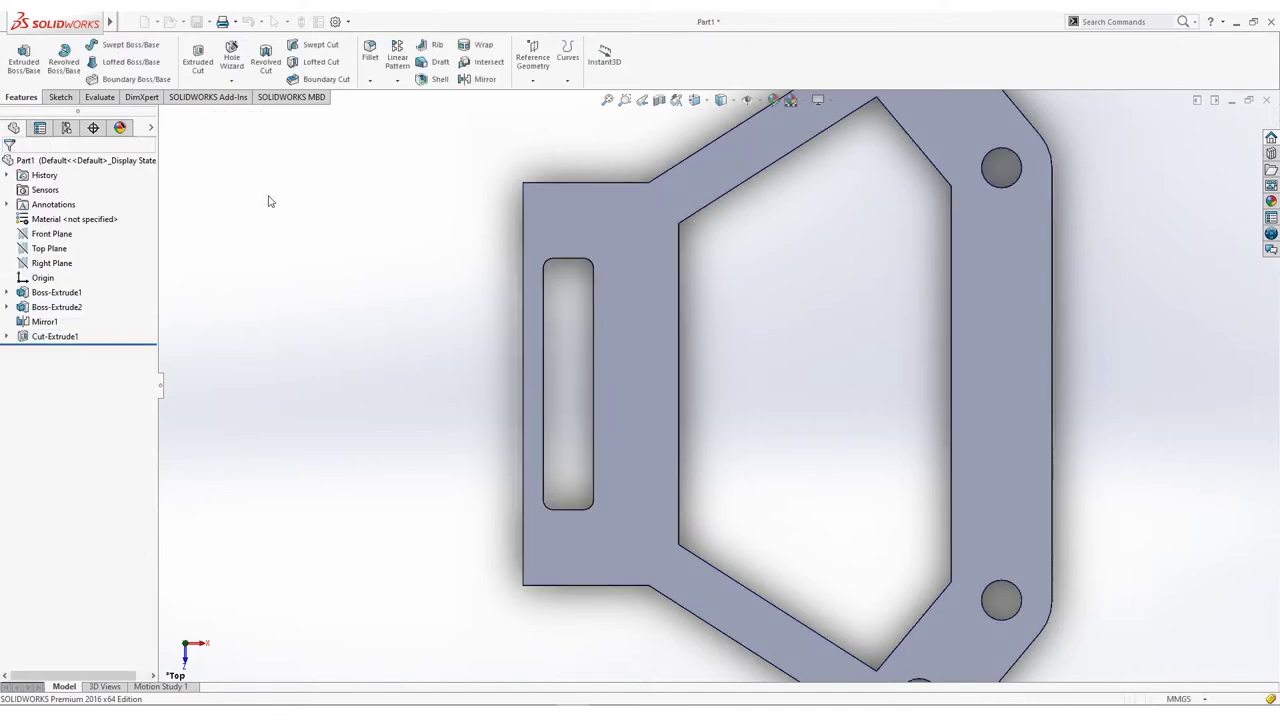
Step: Open a sketch on the block's outer end face and draw two concentric circles at its centre, about 17.7 mm and 9.7 mm in radius
key(ctrl+7)
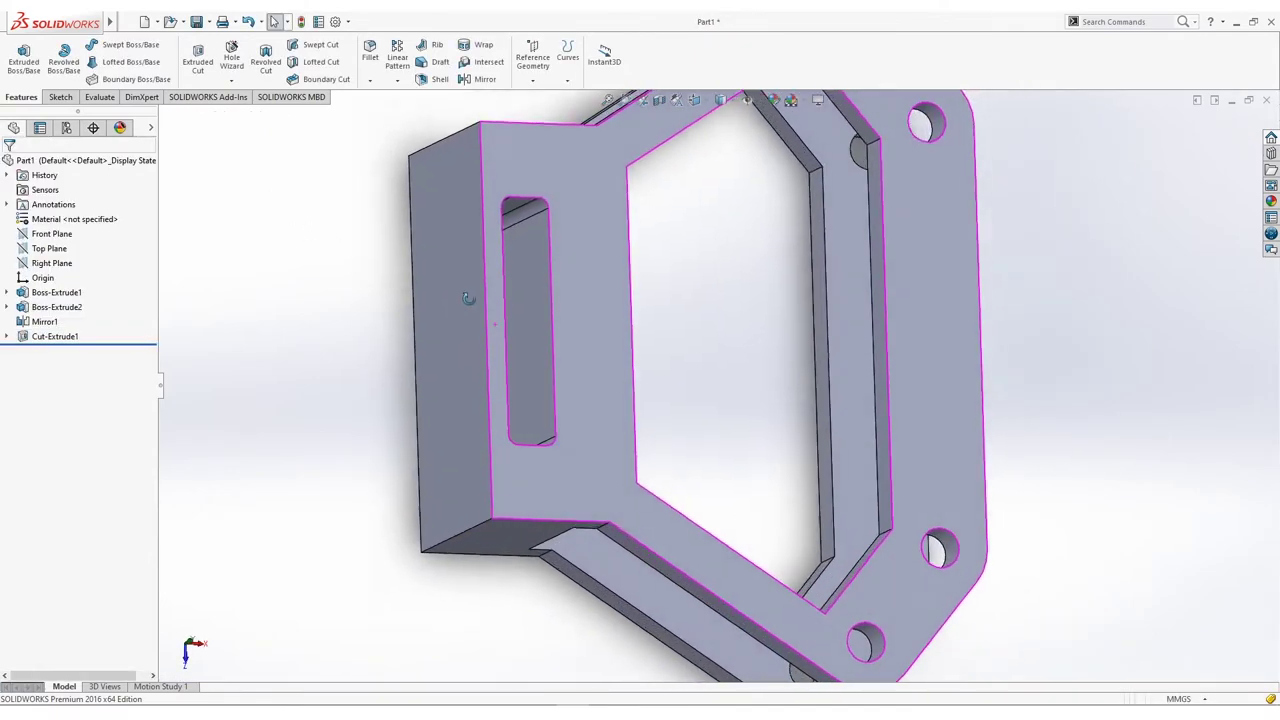
middle_drag(411, 343, 460, 272)
click(460, 272)
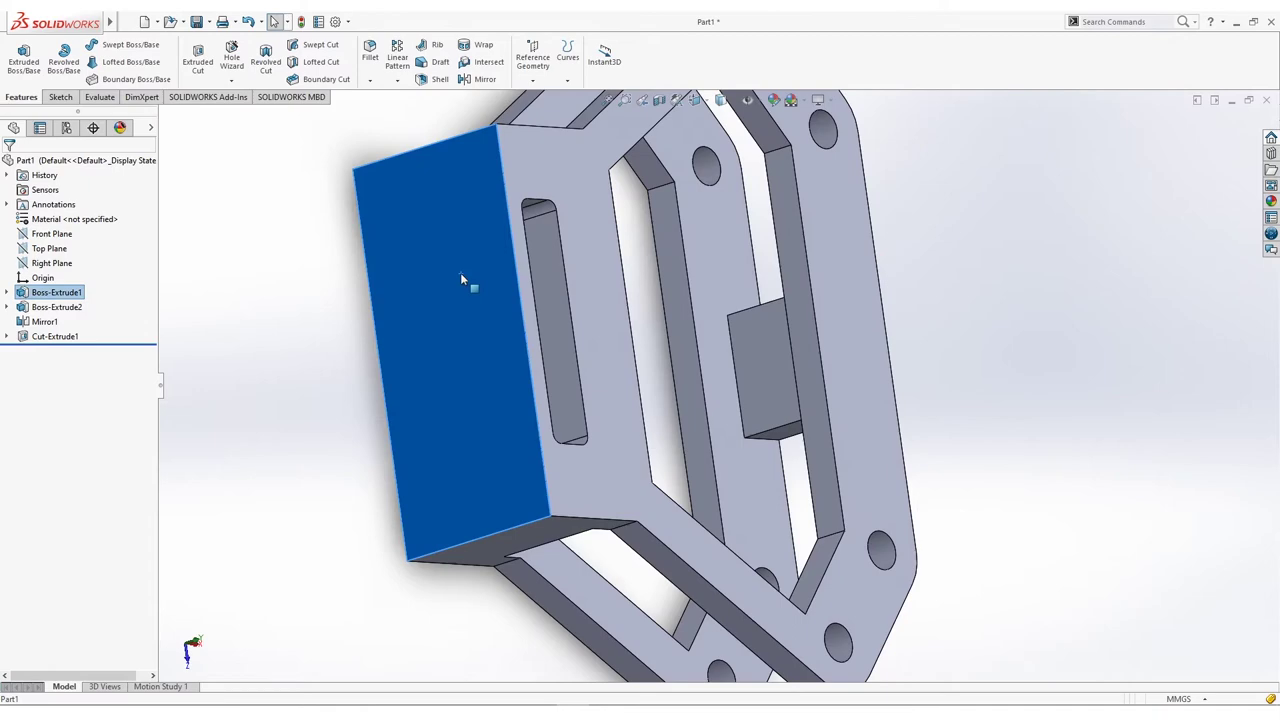
right_click(460, 272)
click(490, 256)
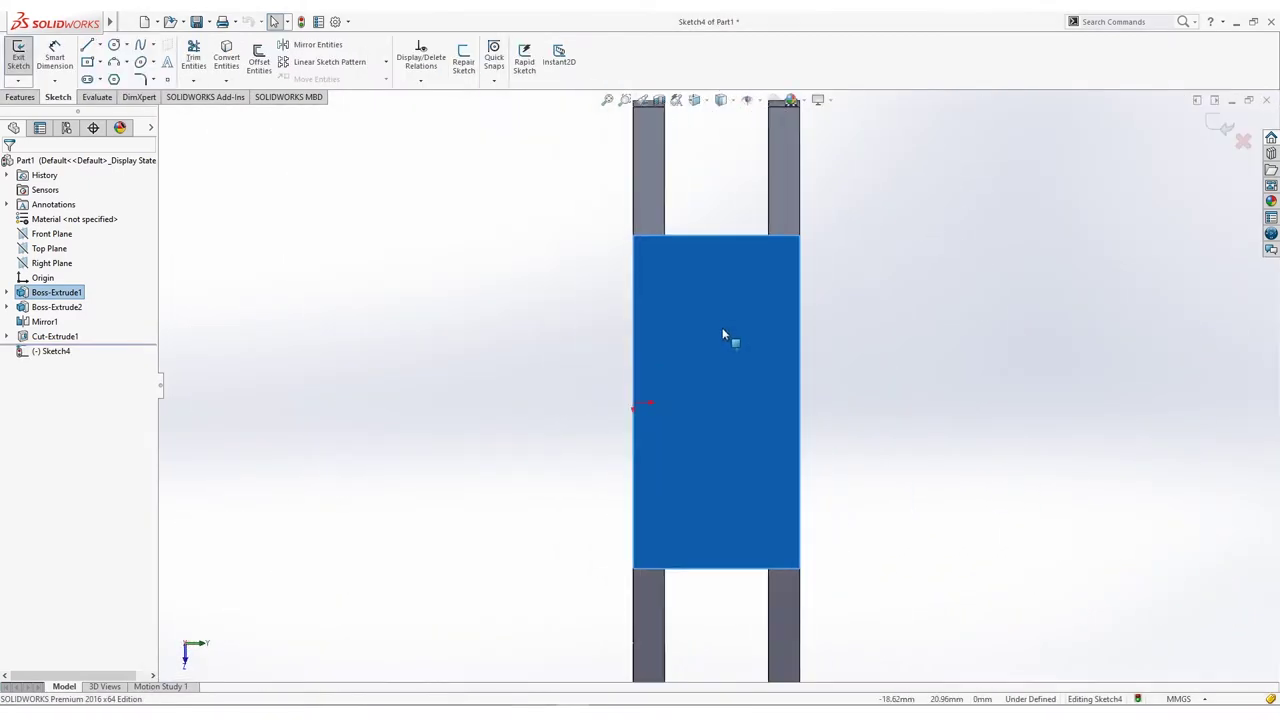
click(942, 387)
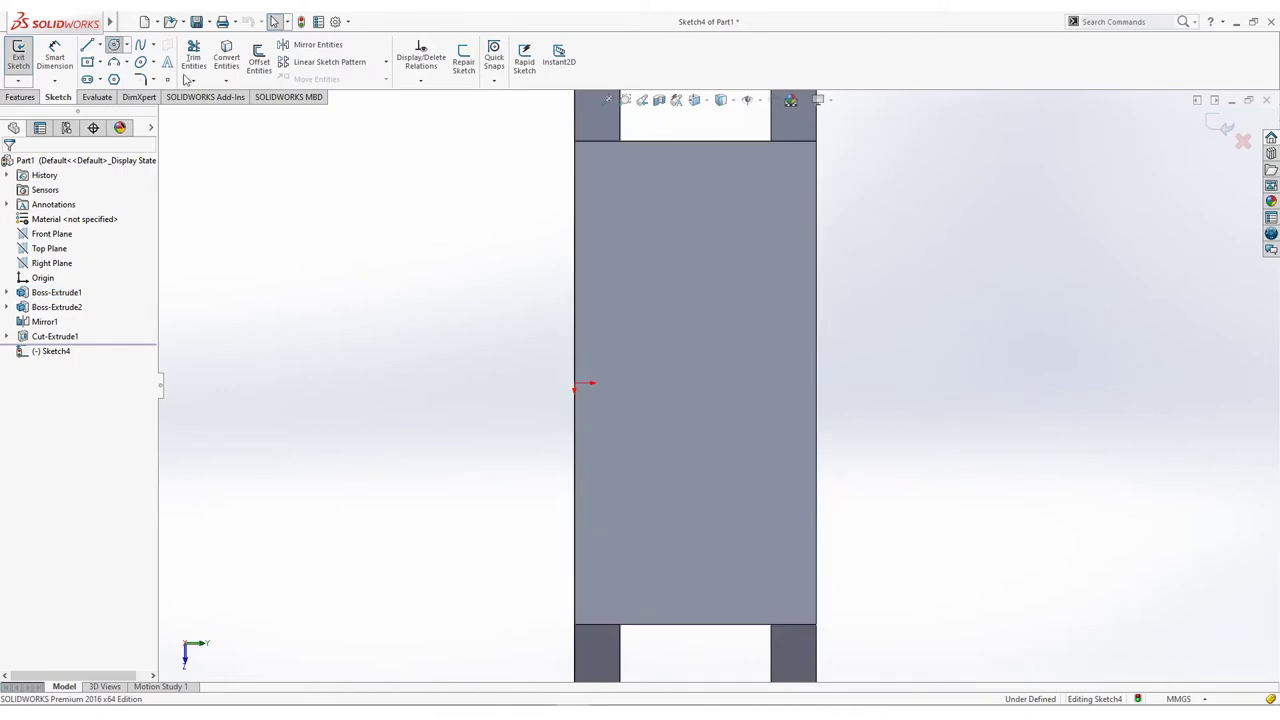
click(114, 45)
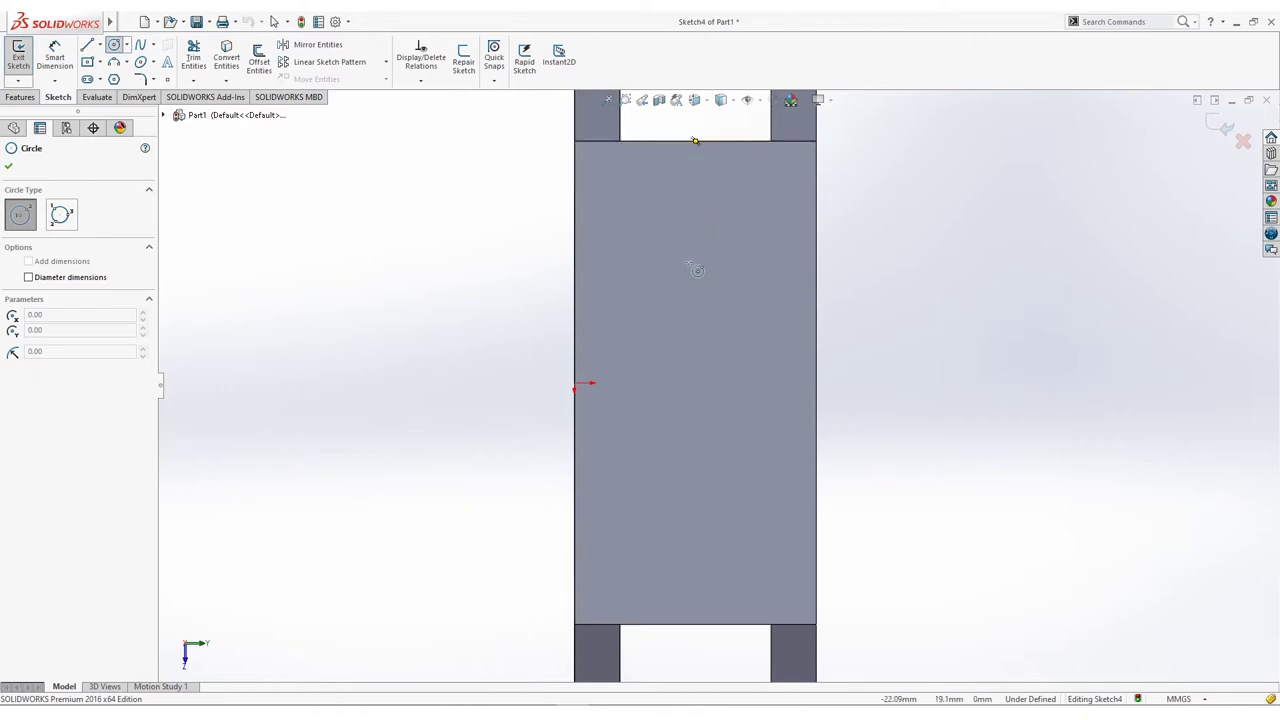
click(697, 385)
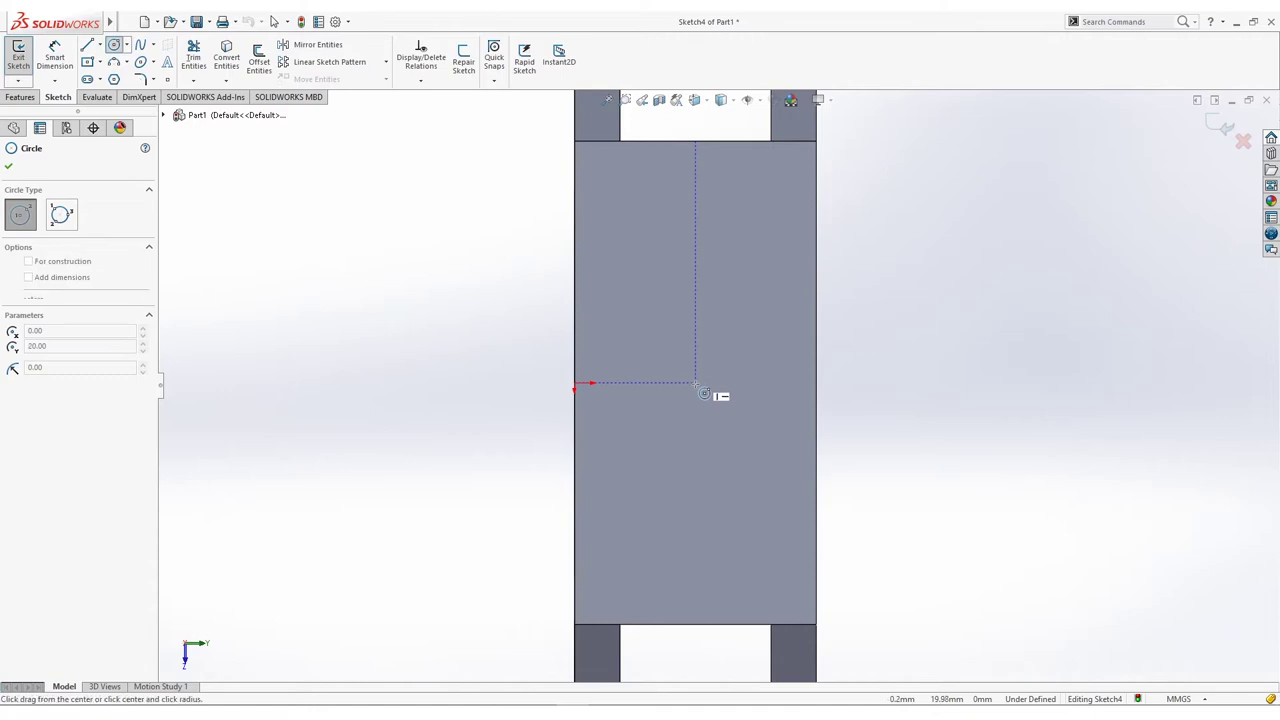
click(752, 292)
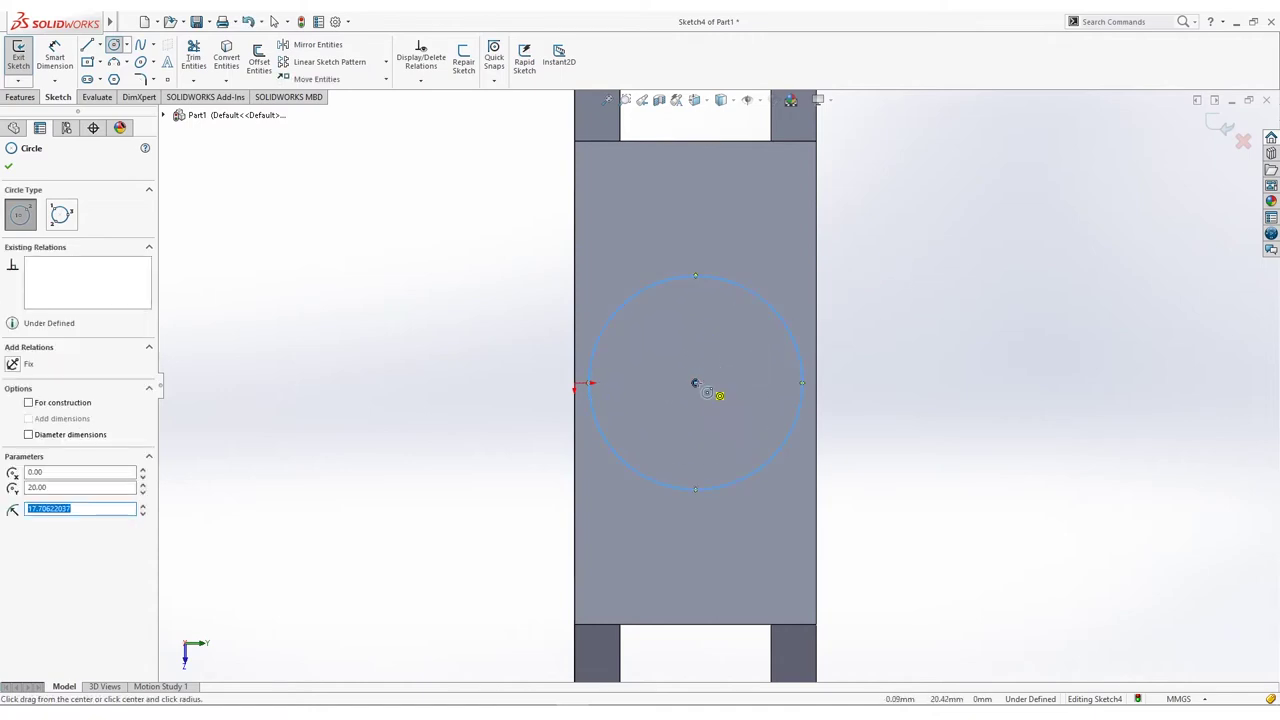
click(697, 384)
click(748, 363)
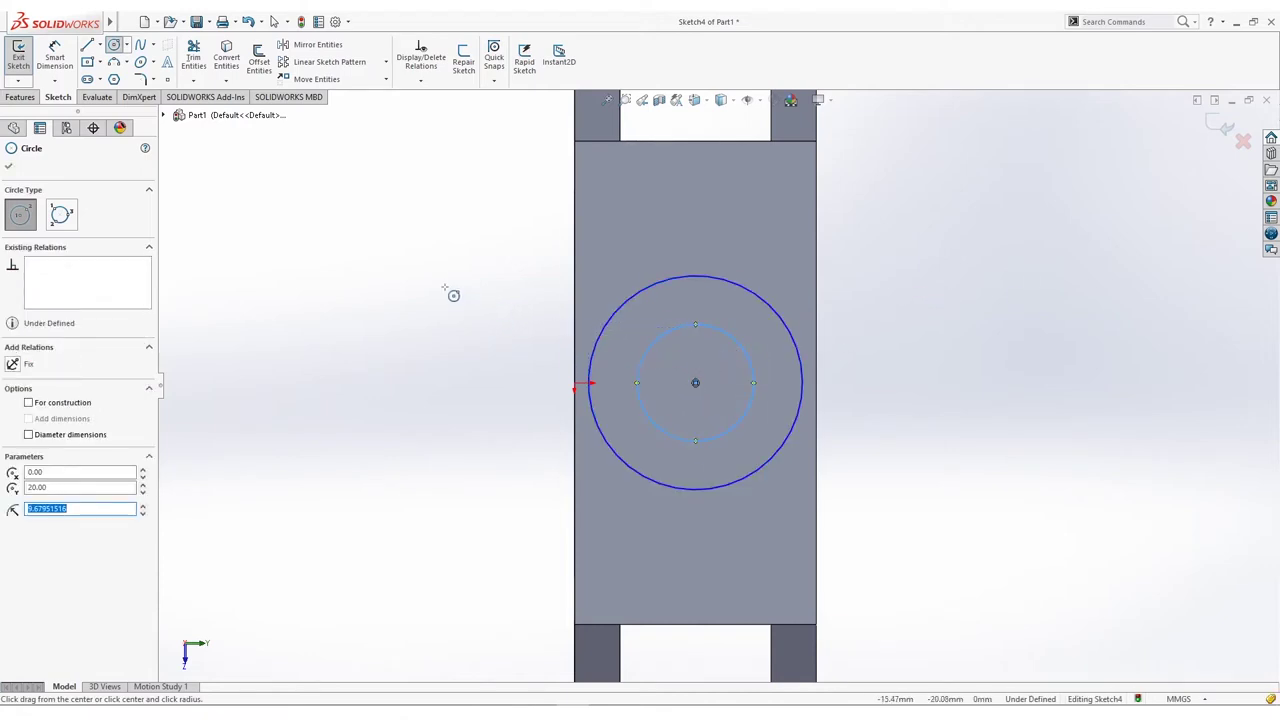
Step: Dimension the outer circle to 25 mm diameter and the inner circle to 10 mm diameter
click(54, 58)
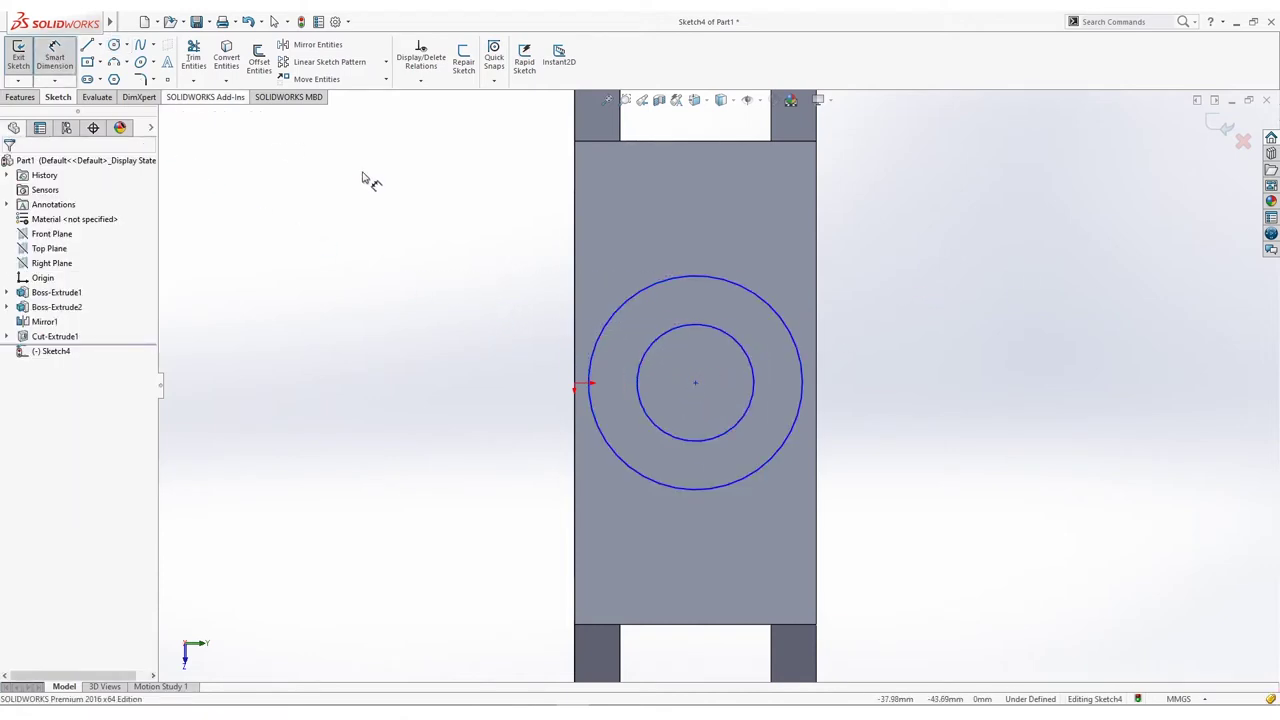
click(790, 298)
click(843, 329)
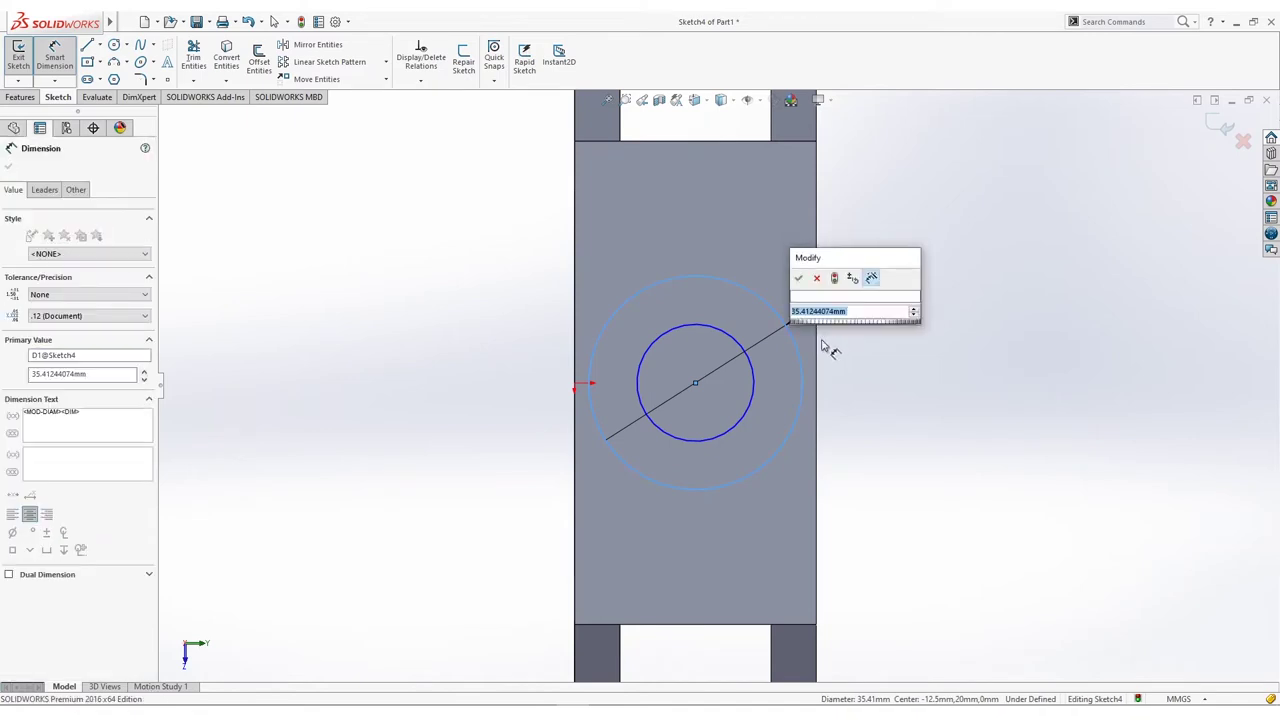
text(25)
key(Return)
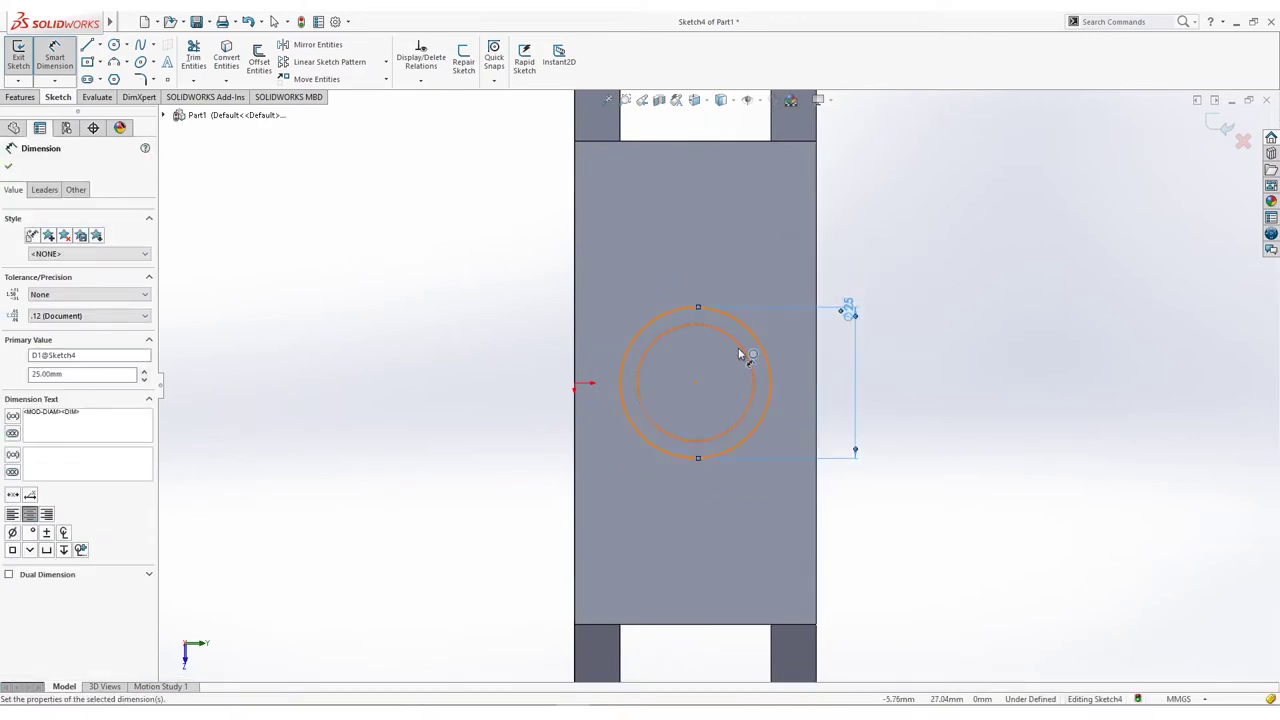
click(741, 354)
click(872, 372)
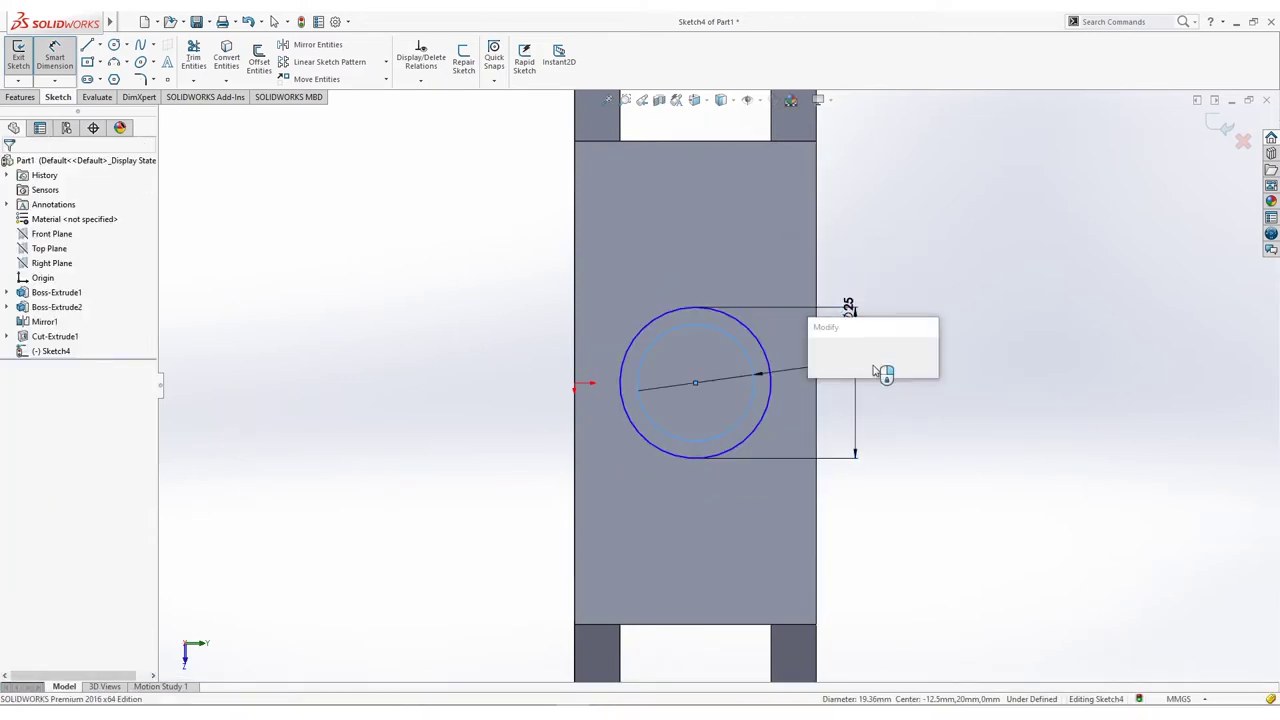
text(10)
key(Return)
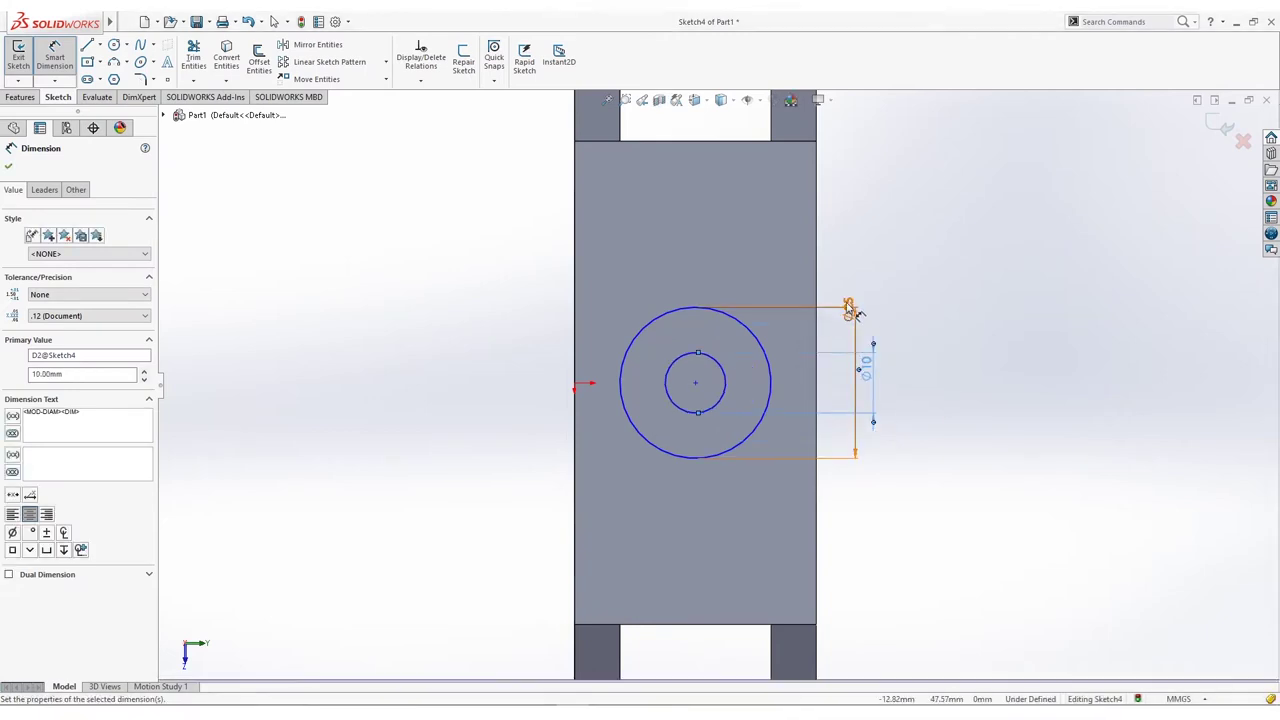
Step: Dimension the circles' shared centre 20 mm from the origin across the face and 40 mm from the block's short edge
click(924, 279)
click(695, 384)
click(576, 383)
click(643, 262)
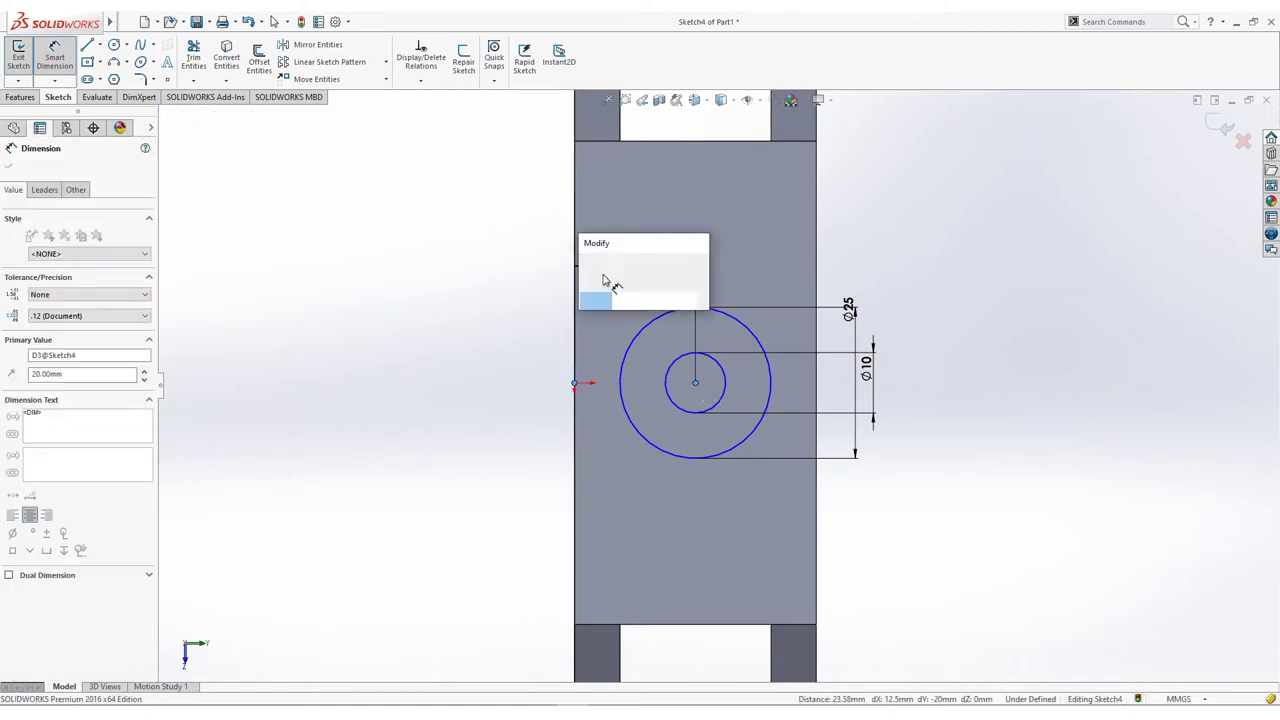
key(Return)
click(695, 383)
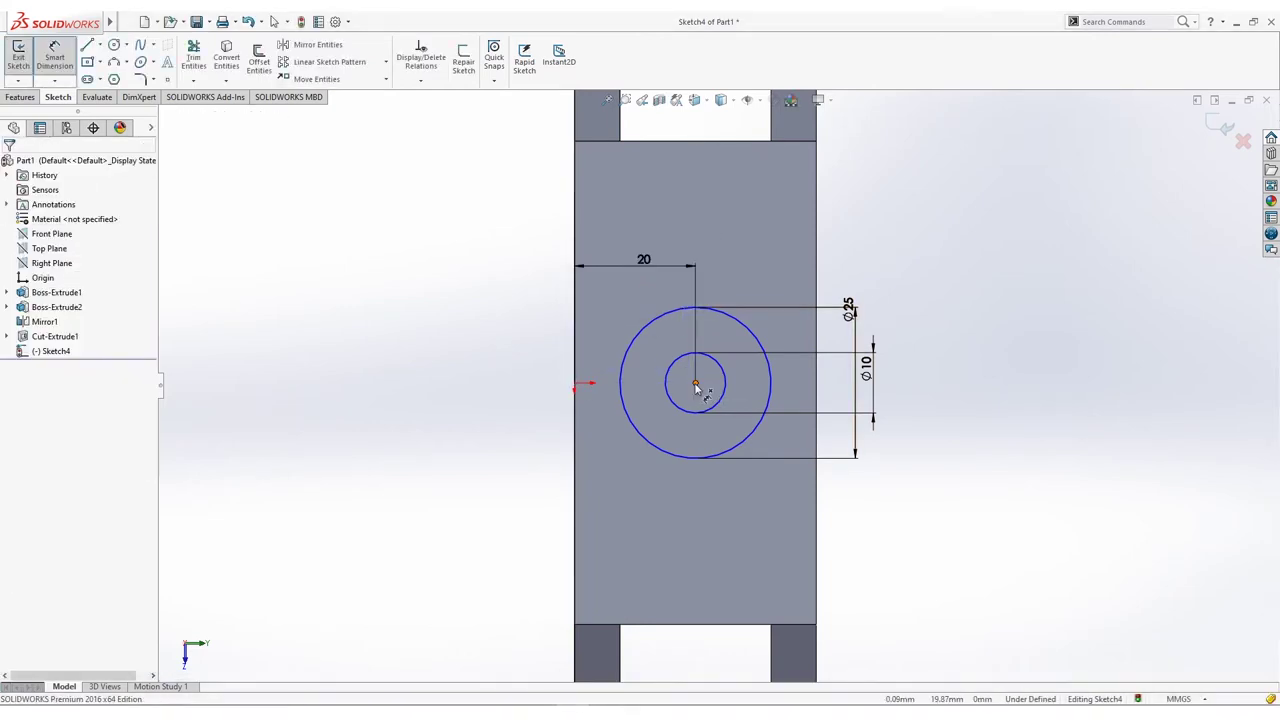
click(718, 627)
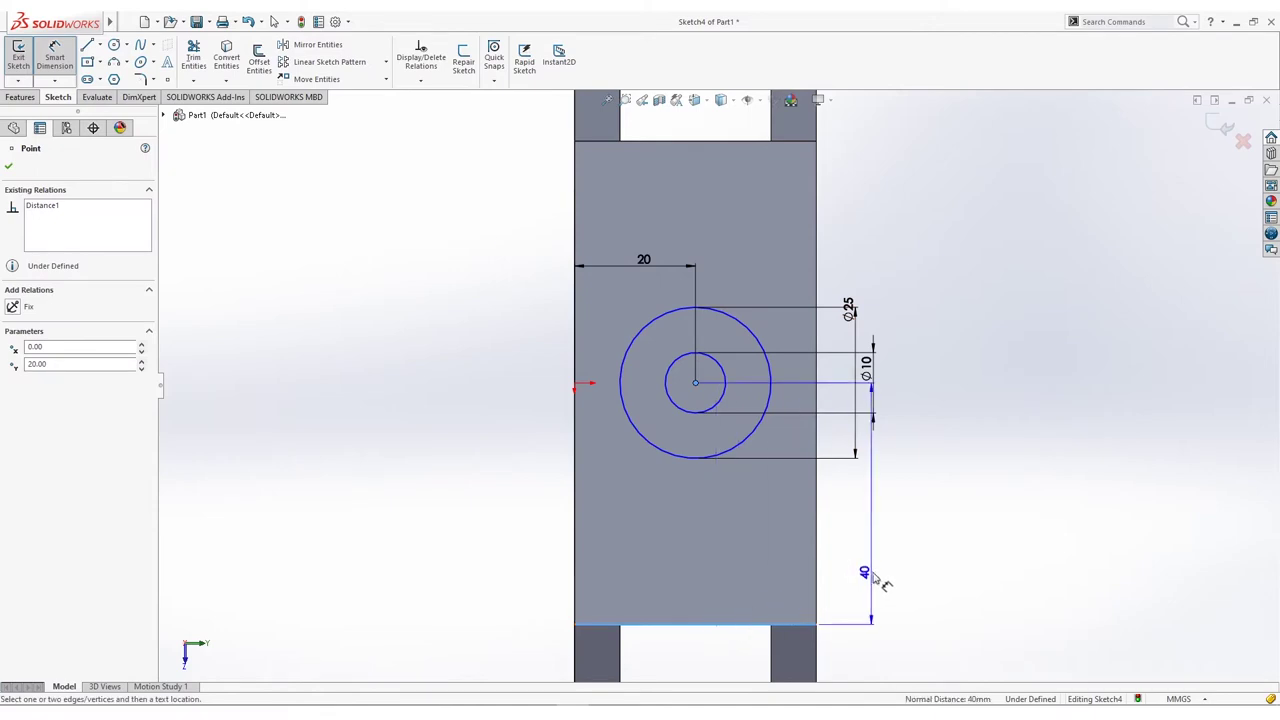
click(904, 560)
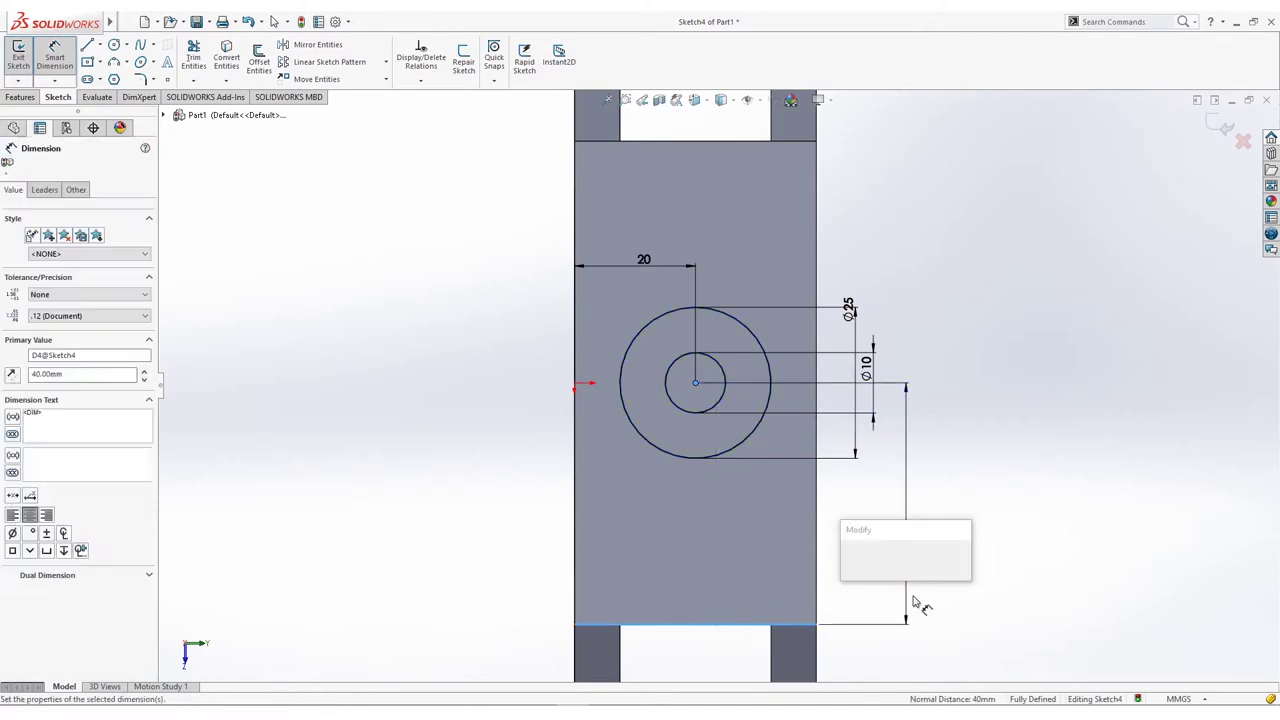
click(850, 560)
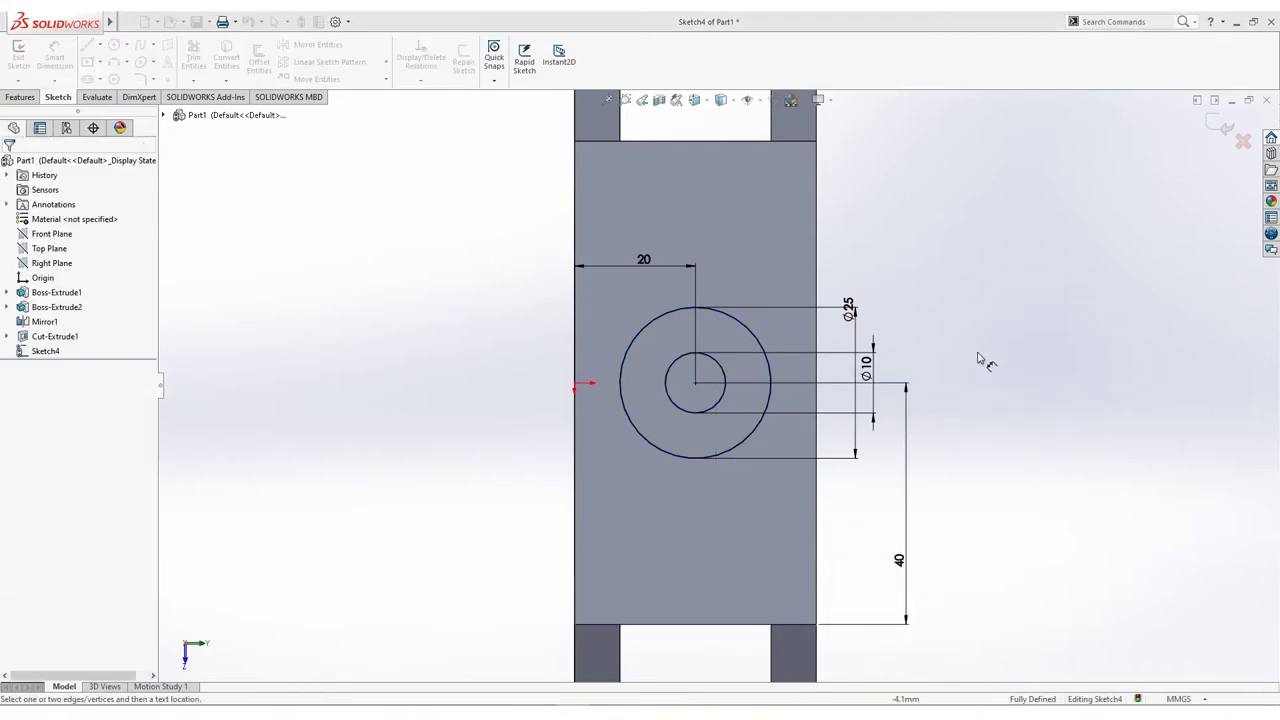
Step: Cut the ring between the 25 mm and 10 mm circles 3 mm deep into the block
click(20, 98)
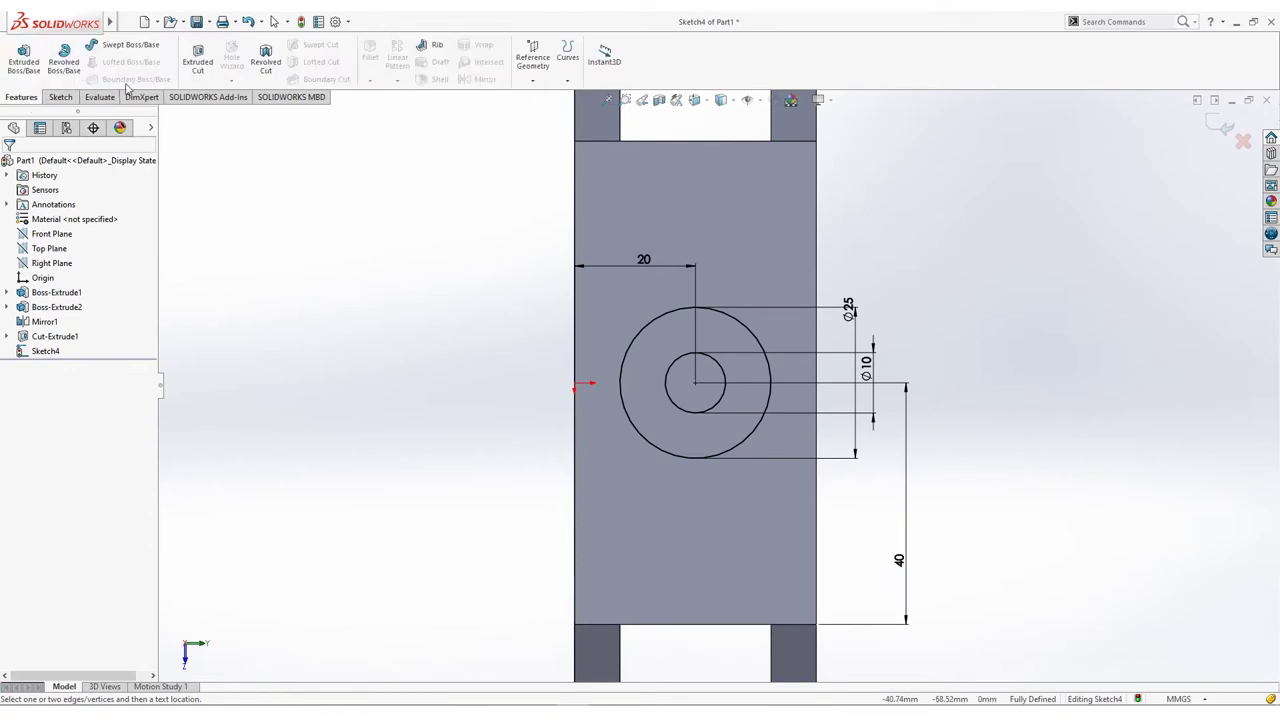
click(197, 62)
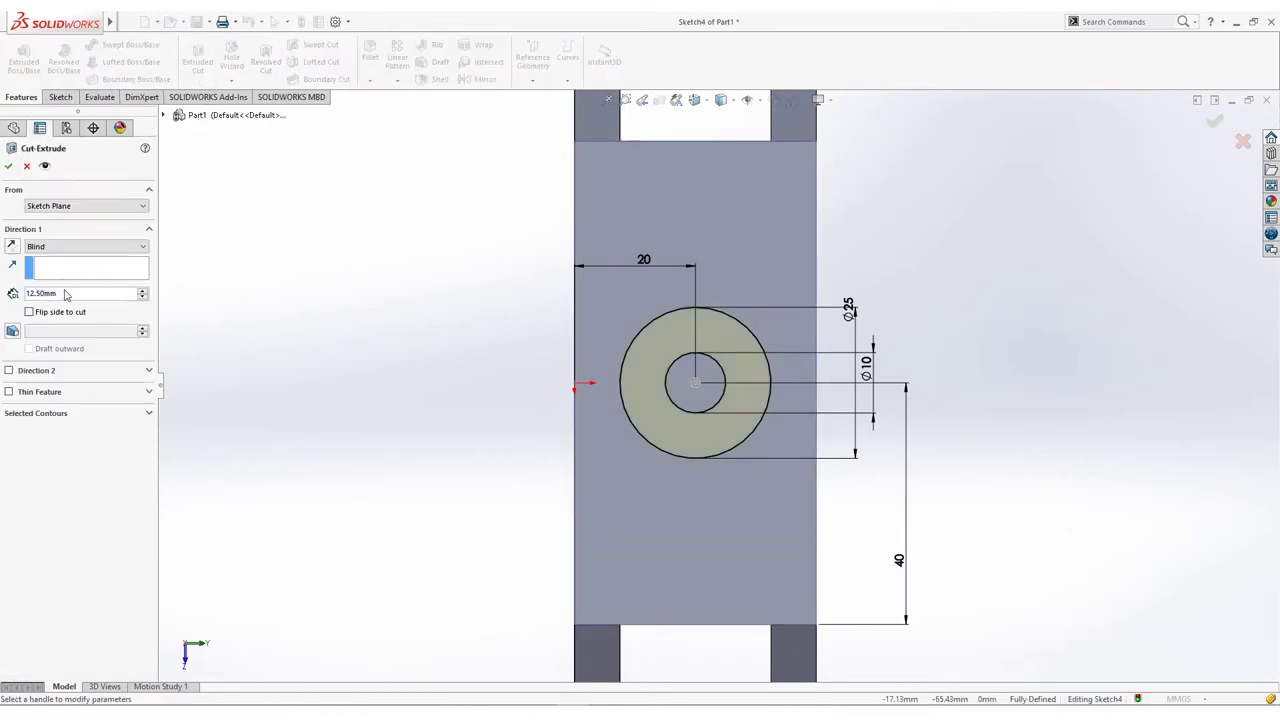
double_click(69, 293)
text(3)
key(Return)
click(8, 166)
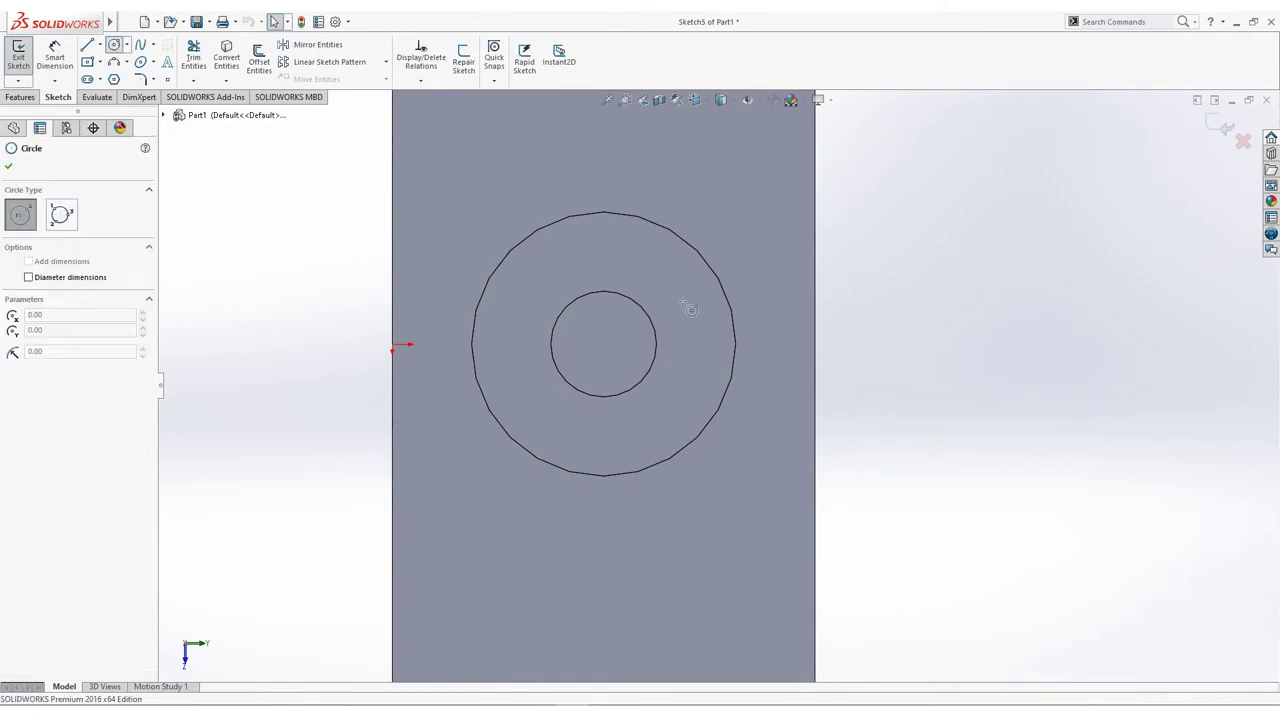
Step: Sketch a circle of 5 mm radius over the inner edge of the ring recess, centred on it
click(605, 346)
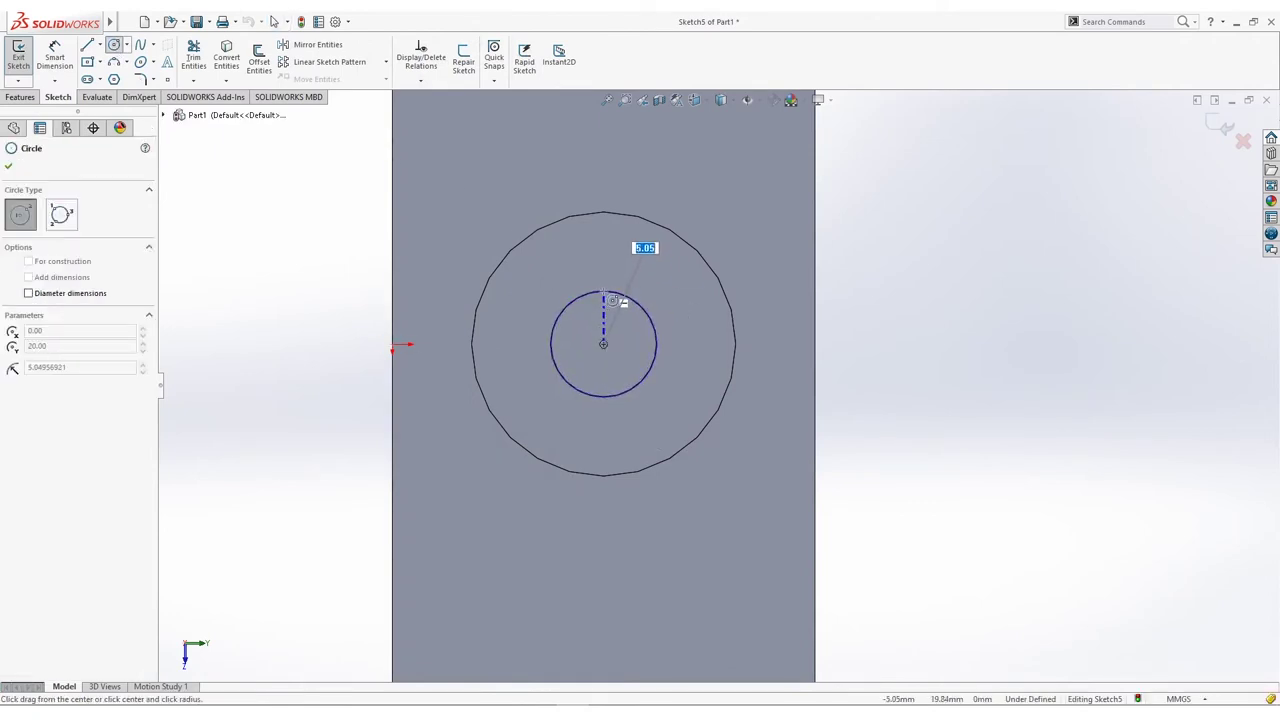
click(632, 302)
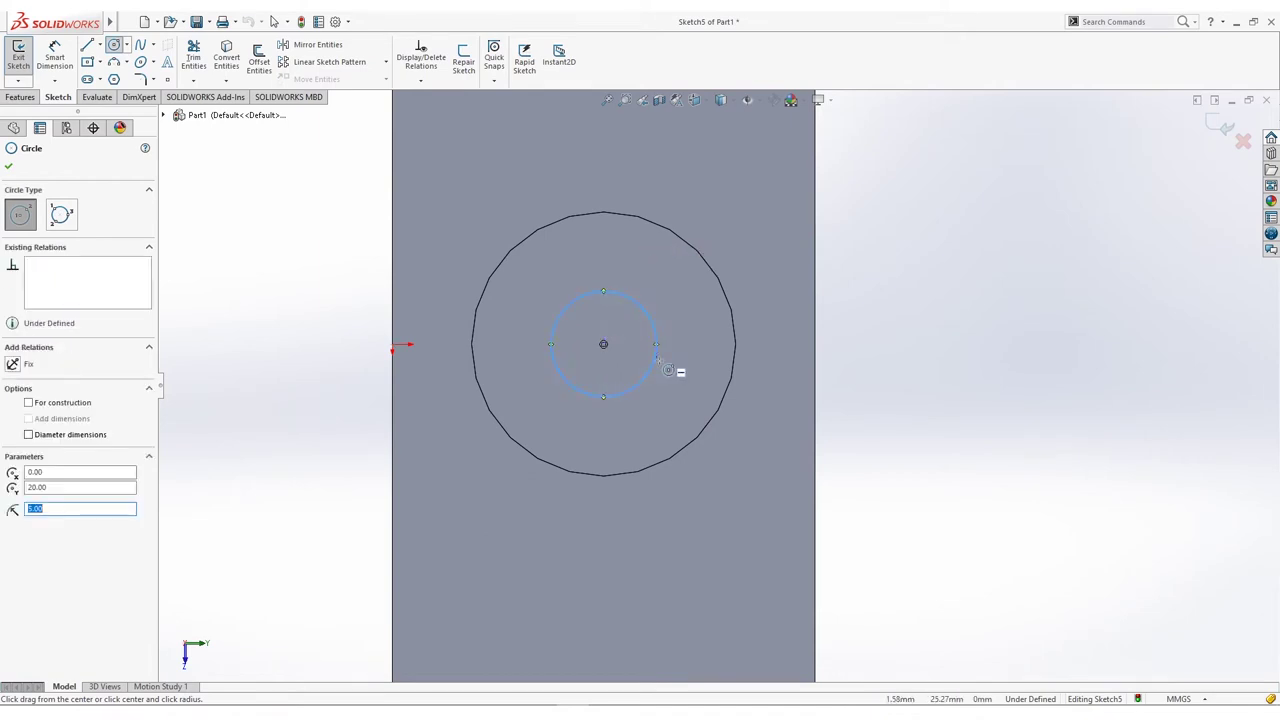
key(Escape)
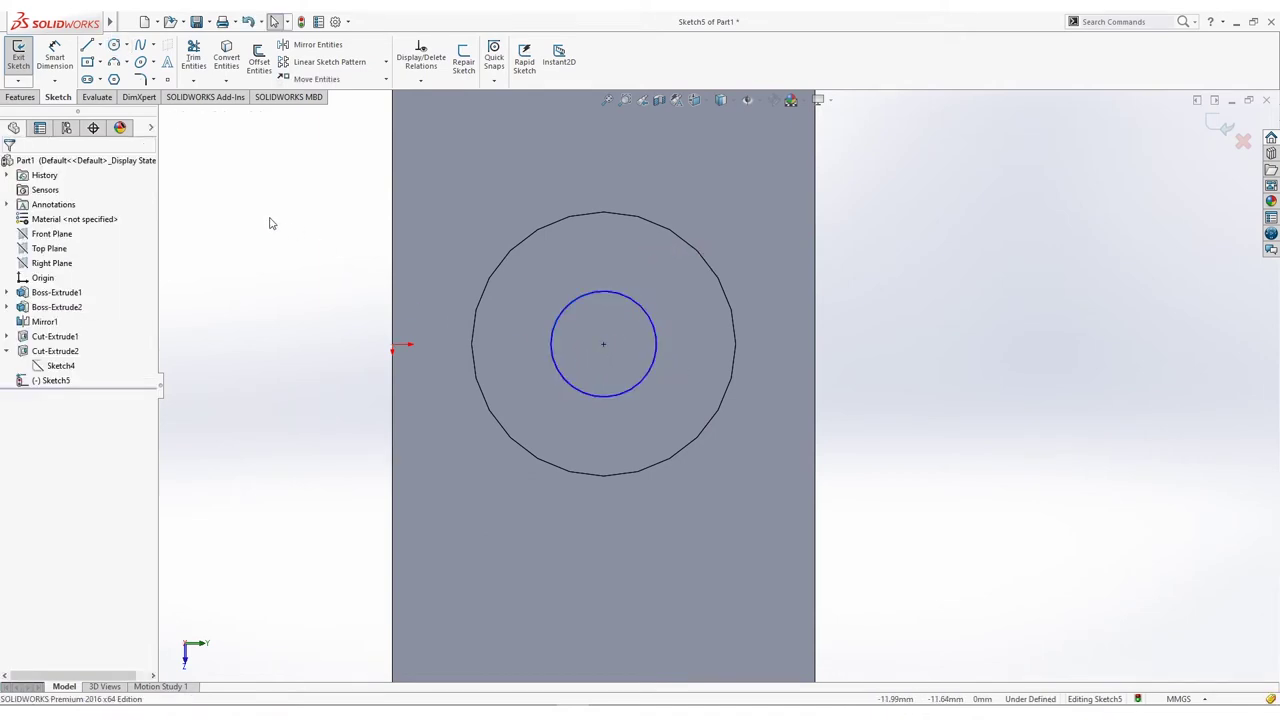
Step: Extrude-cut the 5 mm radius circle to a blind depth of 105 mm through the block and the inner lug
key(ctrl+shift+z)
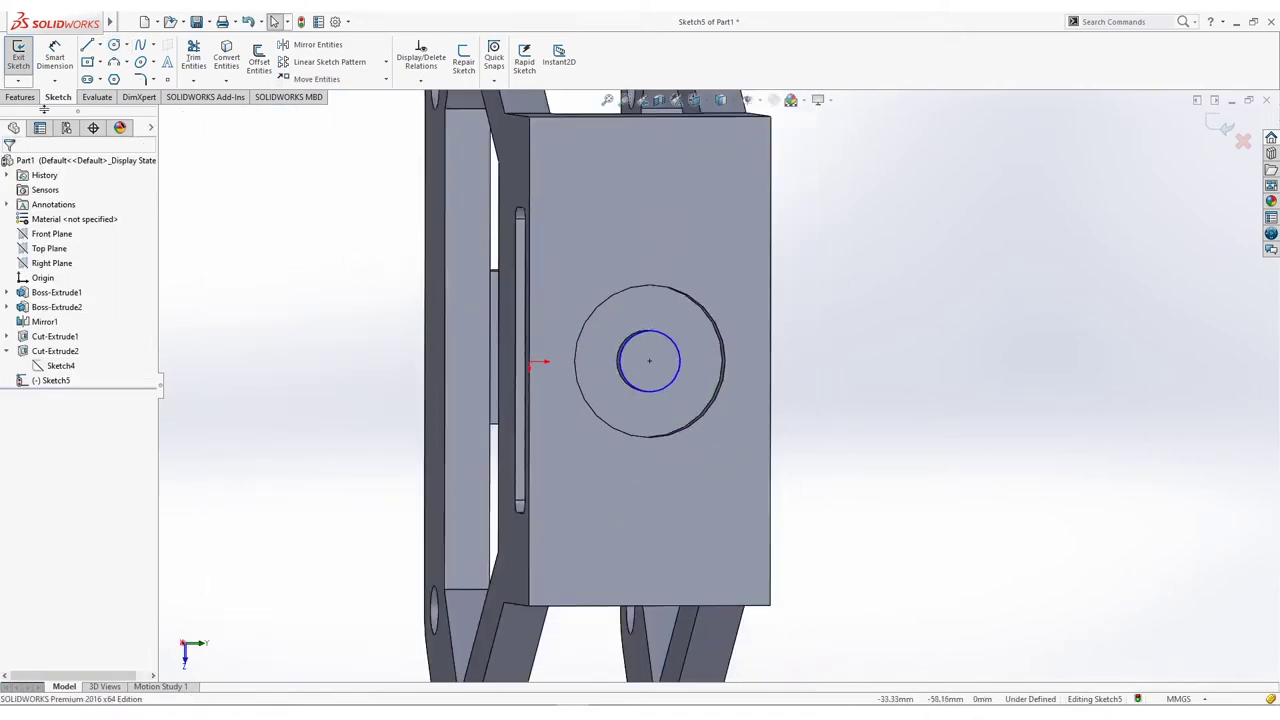
click(30, 99)
click(199, 56)
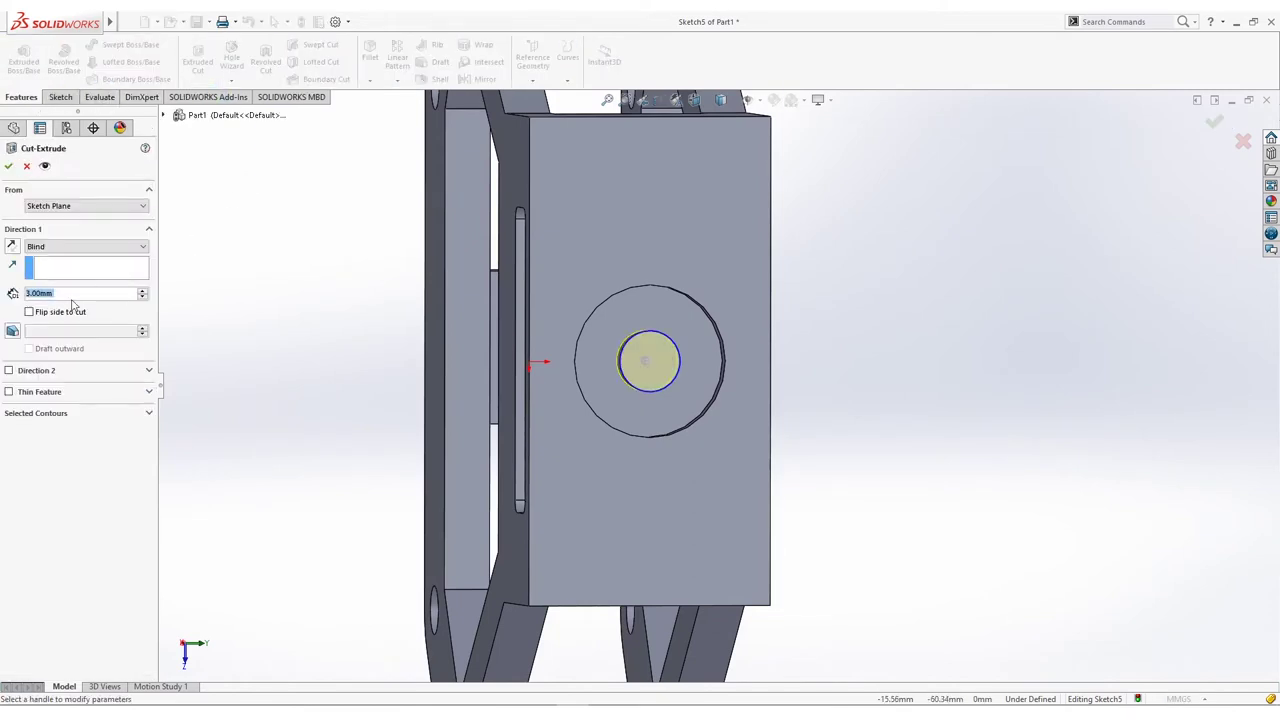
text(105)
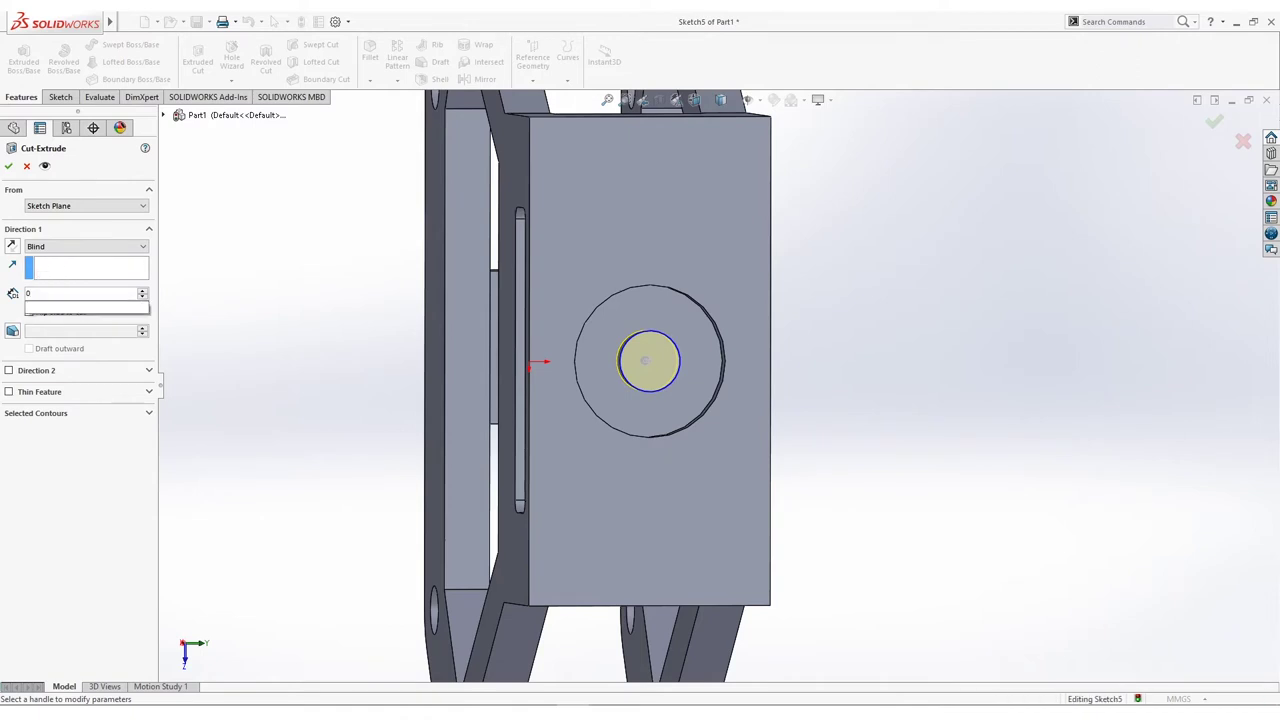
key(Return)
middle_drag(234, 220, 280, 268)
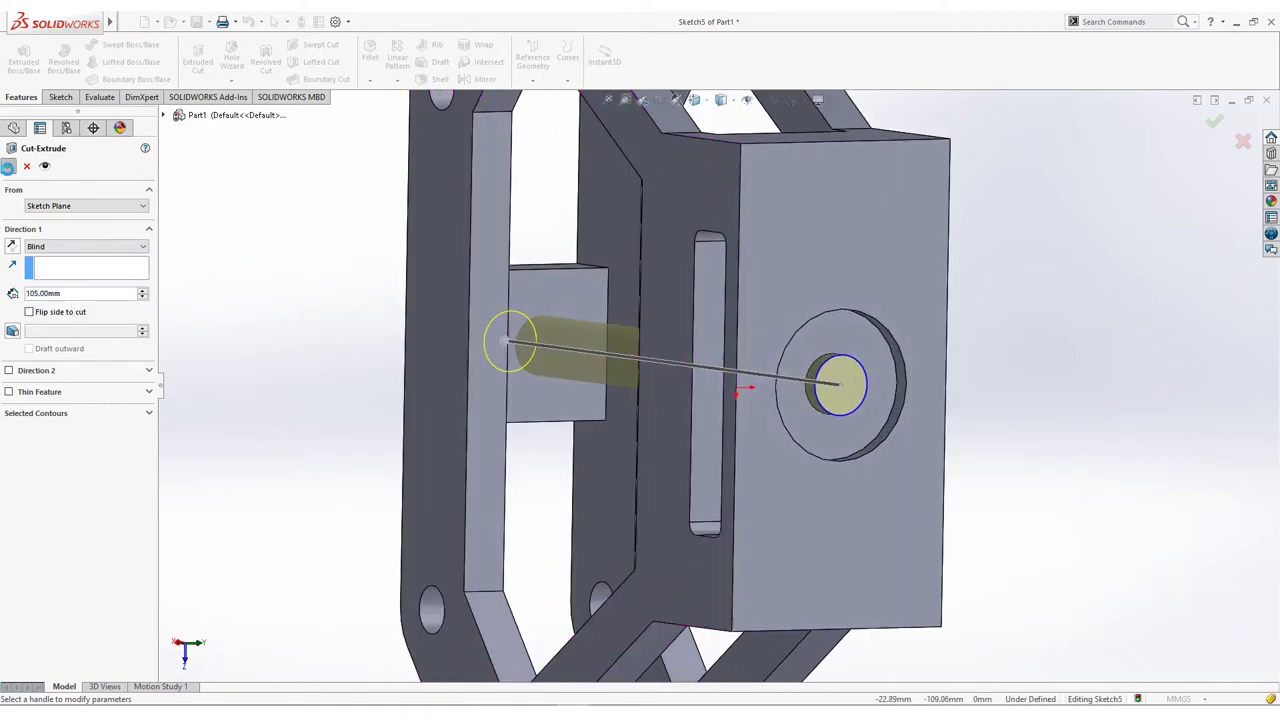
key(Return)
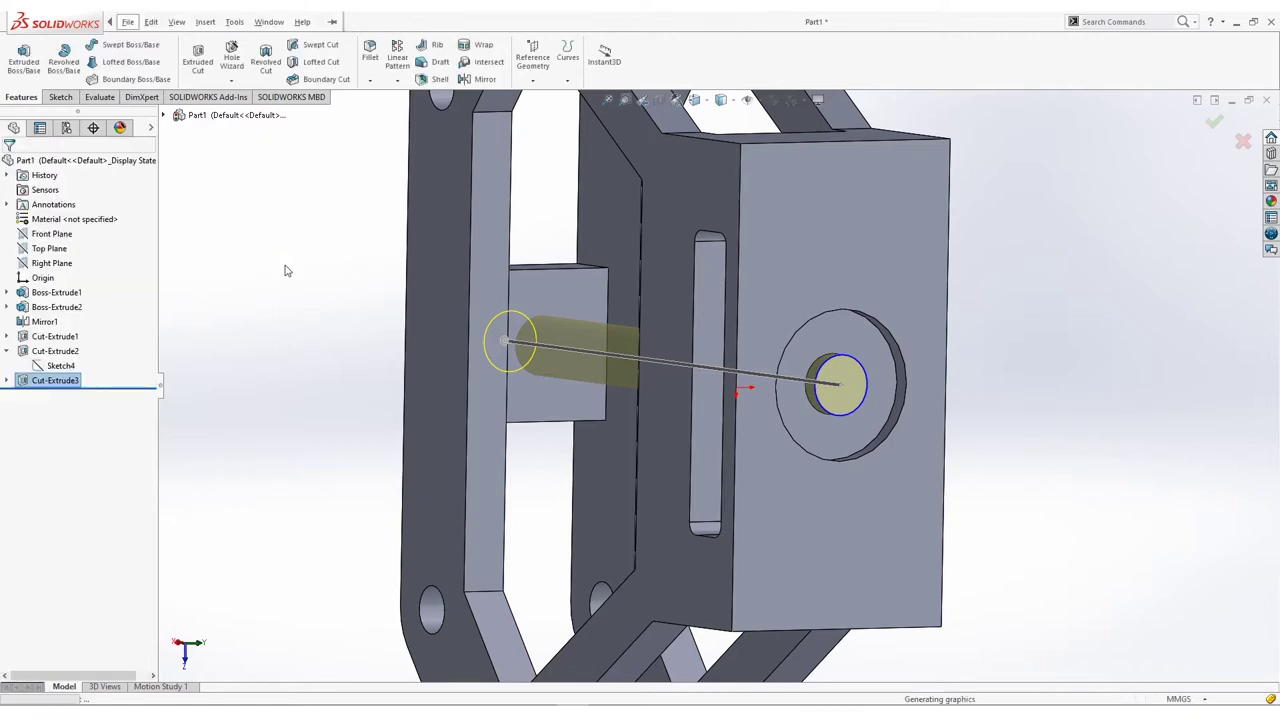
Step: Sketch four circles on the block's outer face, one towards each corner around the ring recess, the first about 3.4 mm in radius
key(f)
right_click(757, 288)
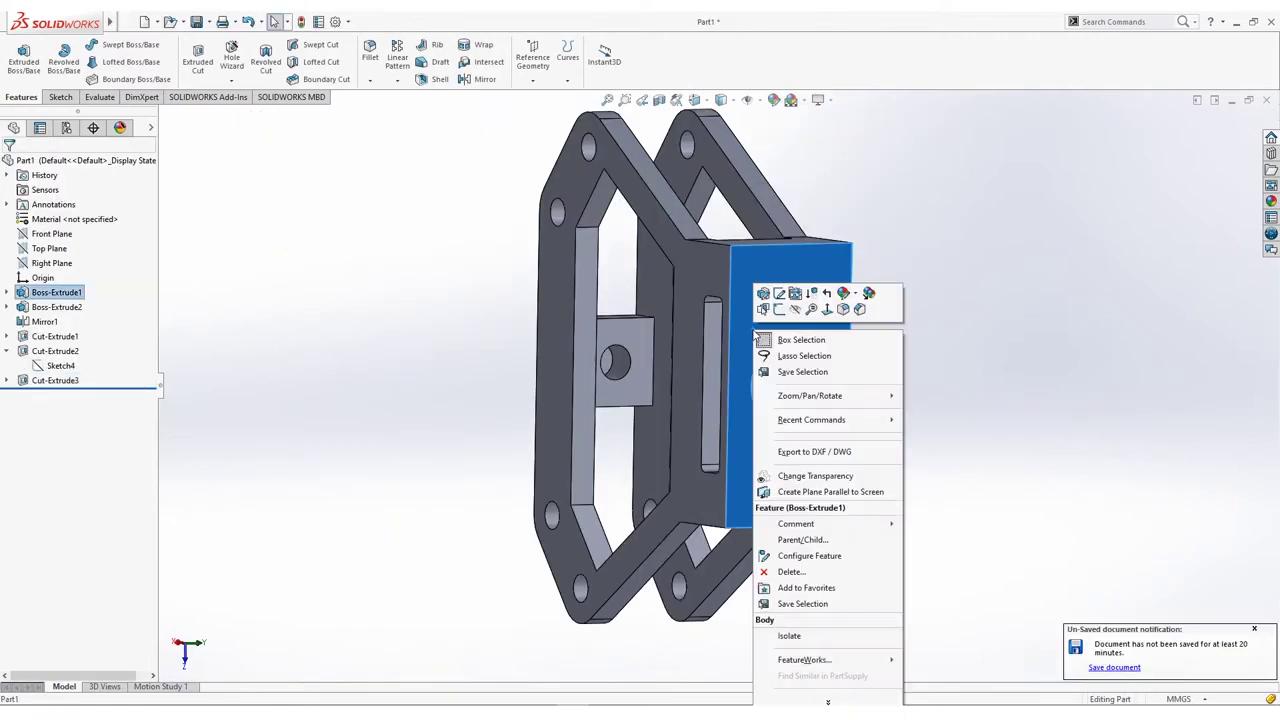
click(779, 309)
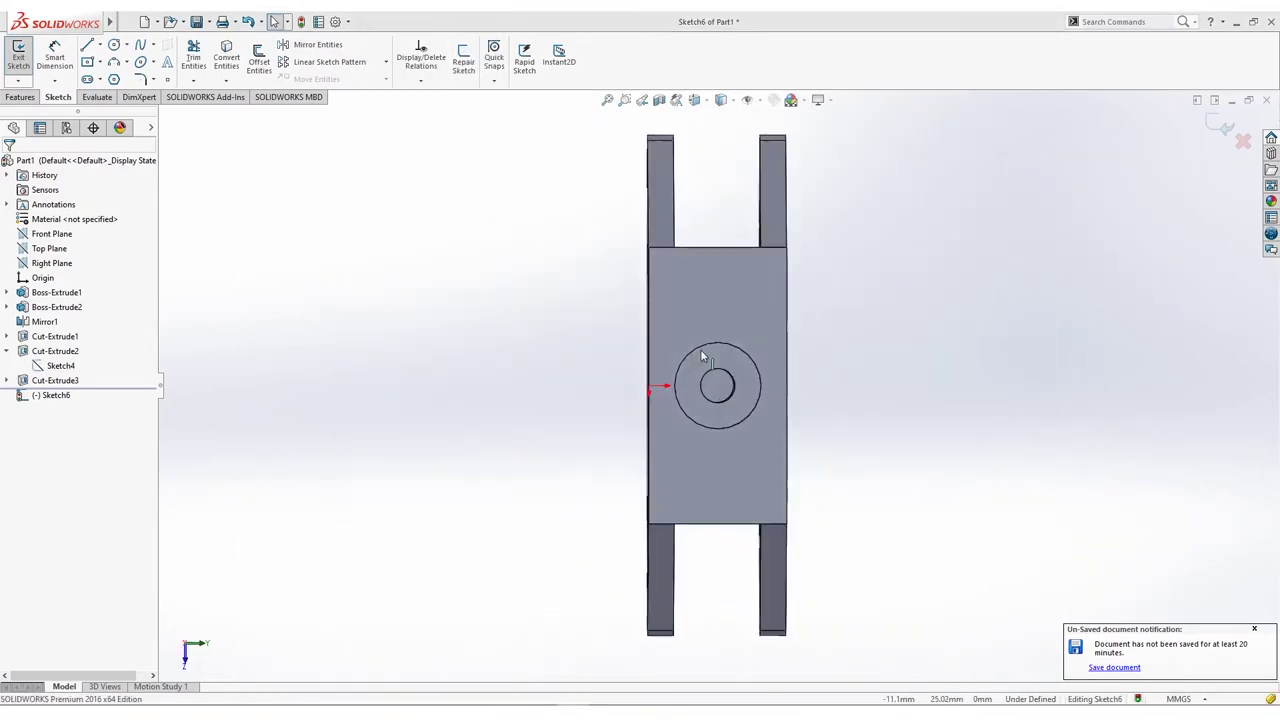
click(114, 44)
drag(606, 226, 630, 227)
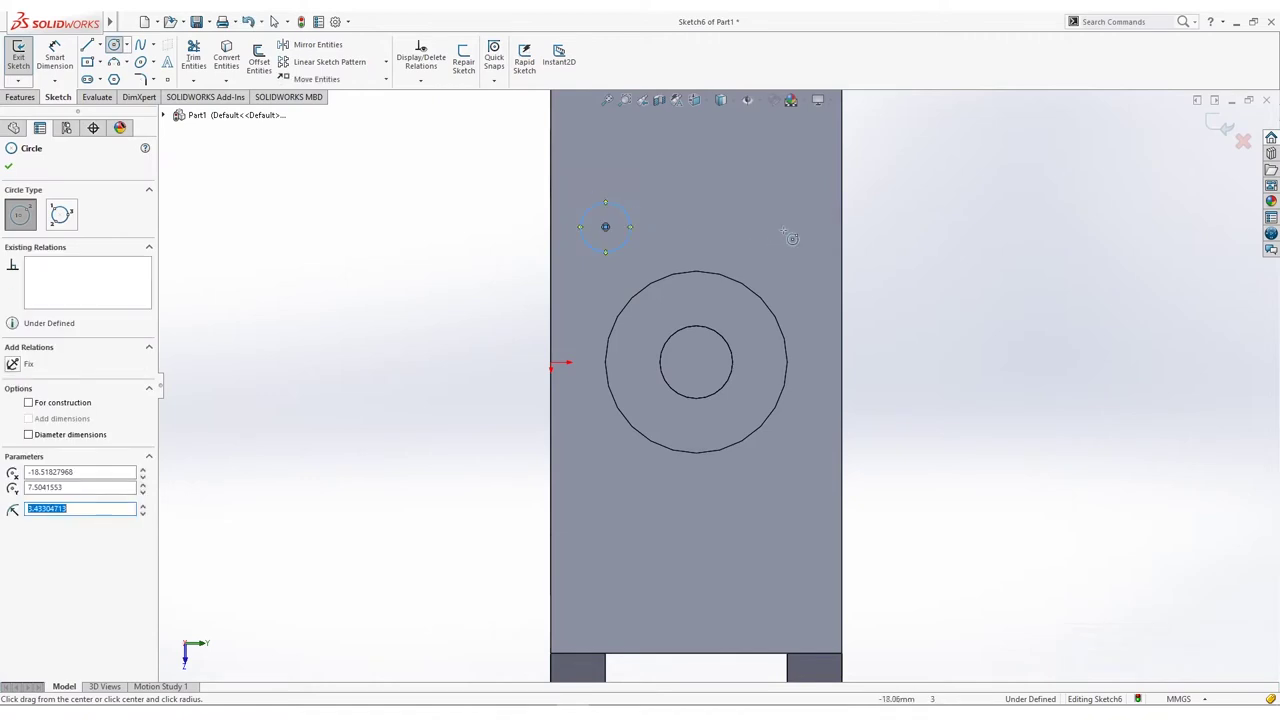
drag(786, 228, 802, 216)
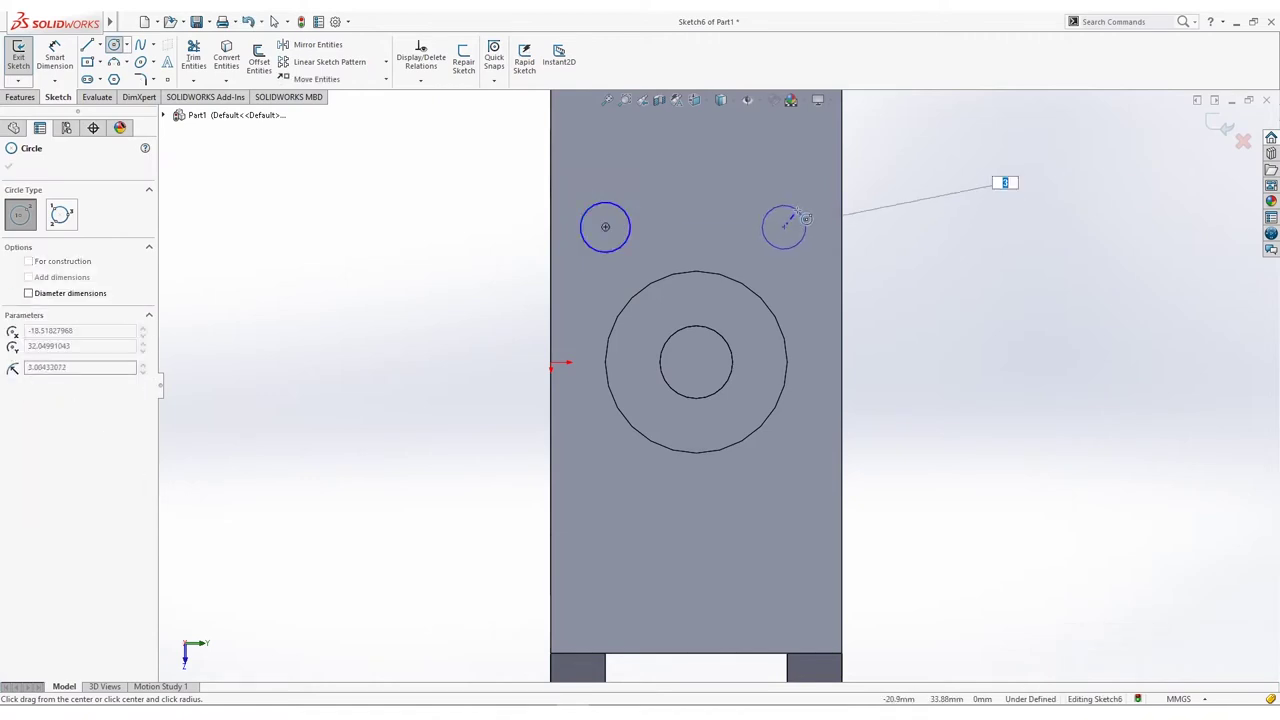
click(605, 530)
click(641, 531)
click(784, 538)
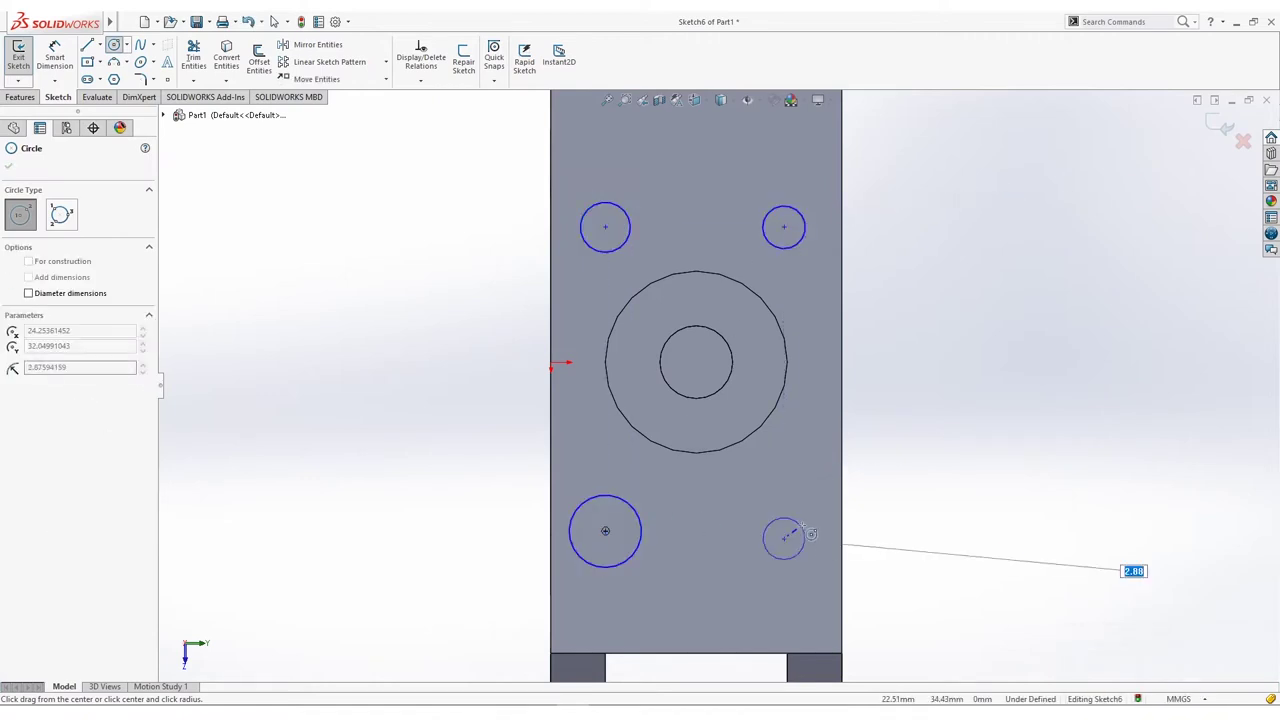
click(813, 540)
key(Escape)
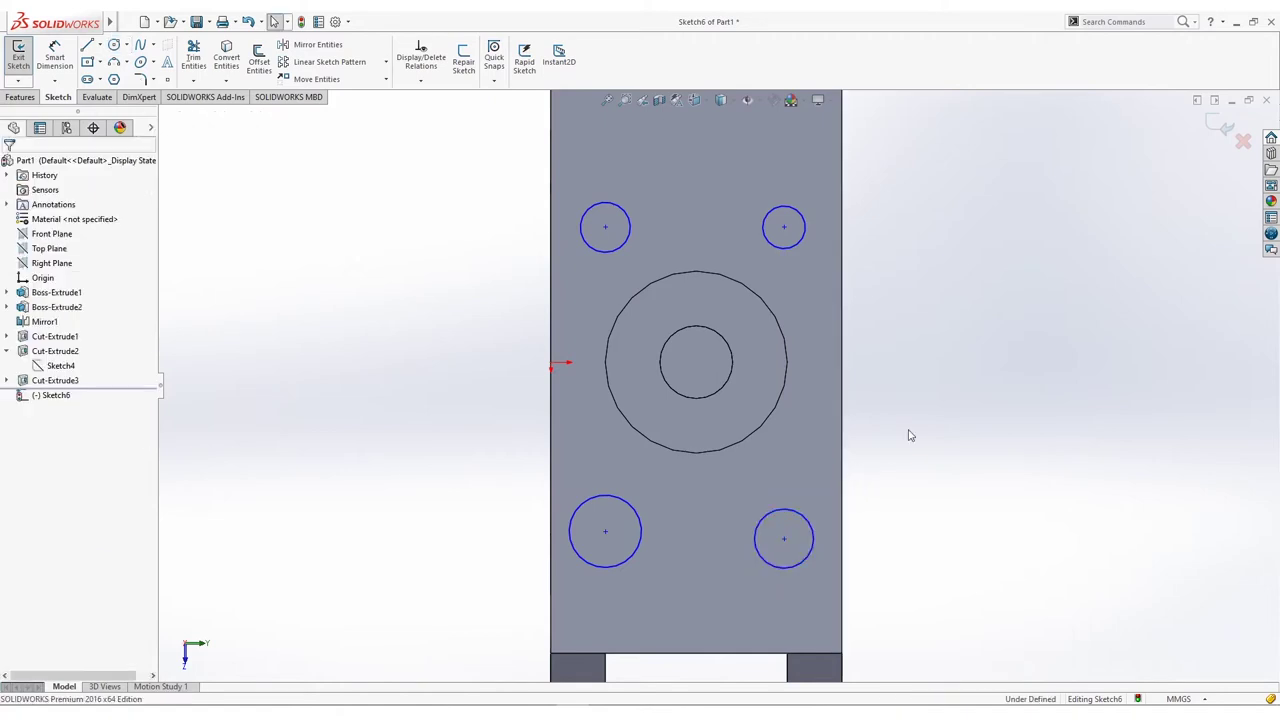
Step: Apply an Equal relation to all four corner circles
drag(446, 164, 924, 594)
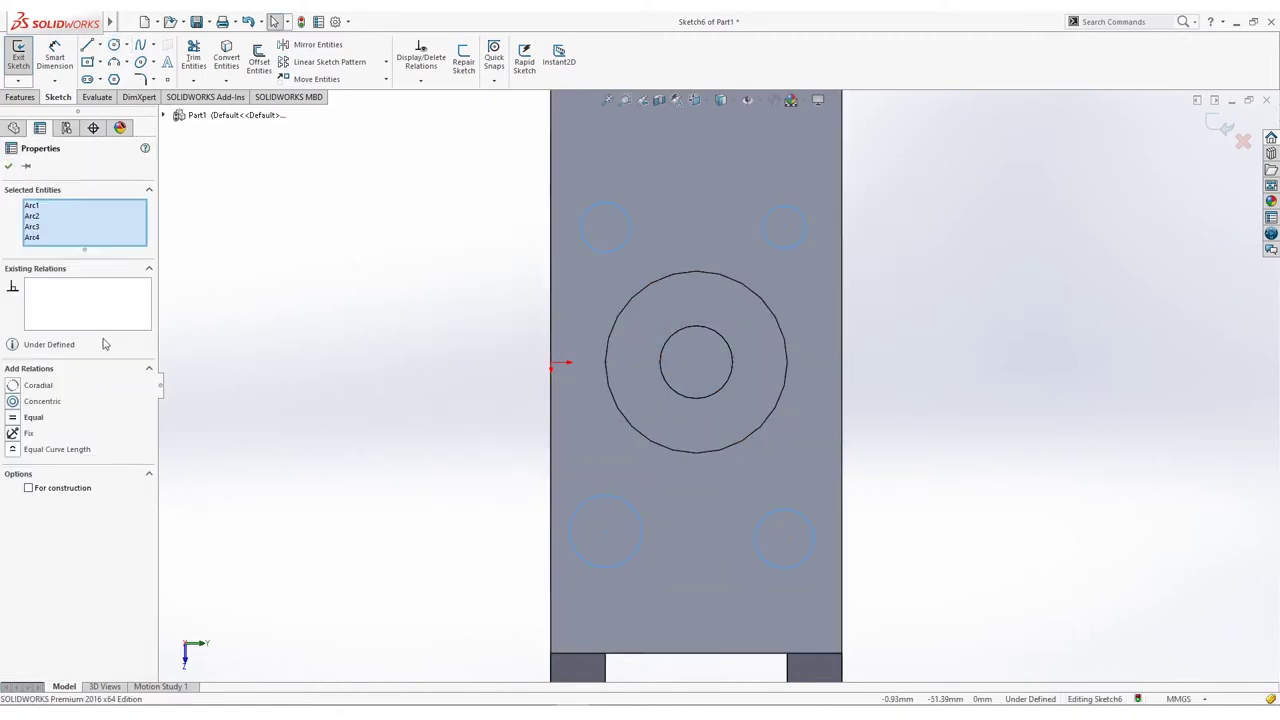
click(12, 419)
click(372, 370)
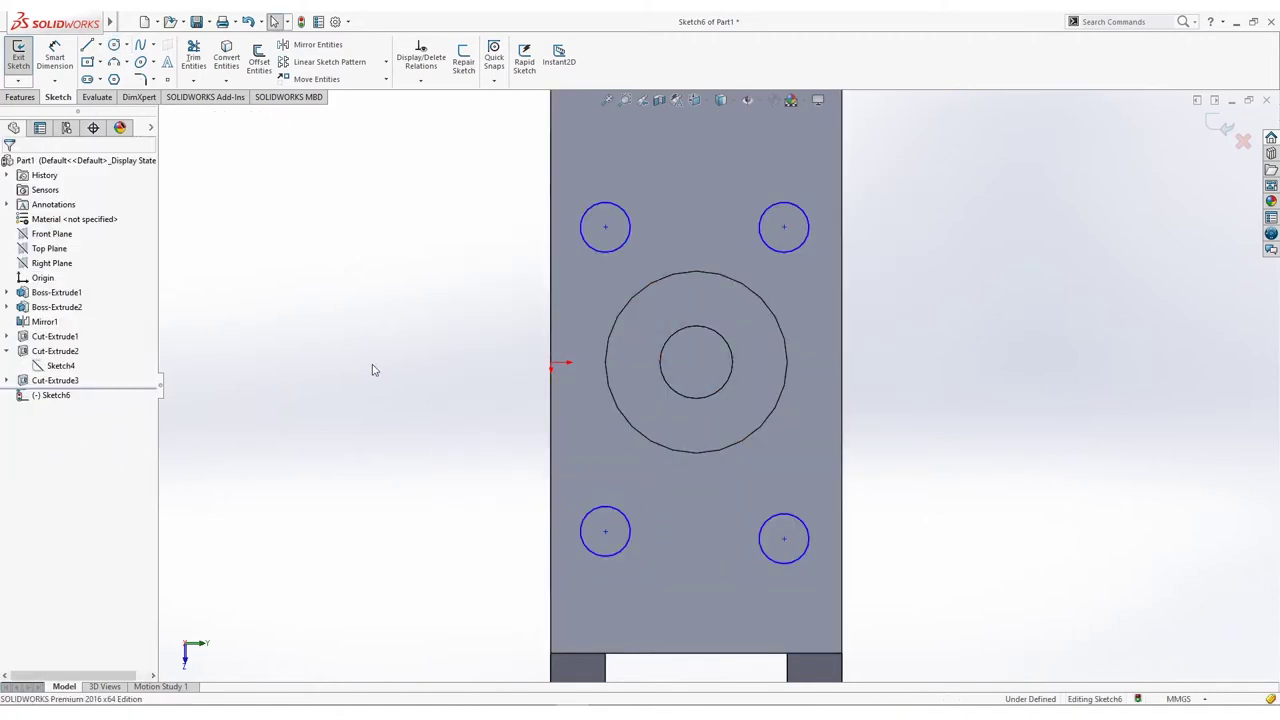
click(606, 228)
ctrl+click(604, 532)
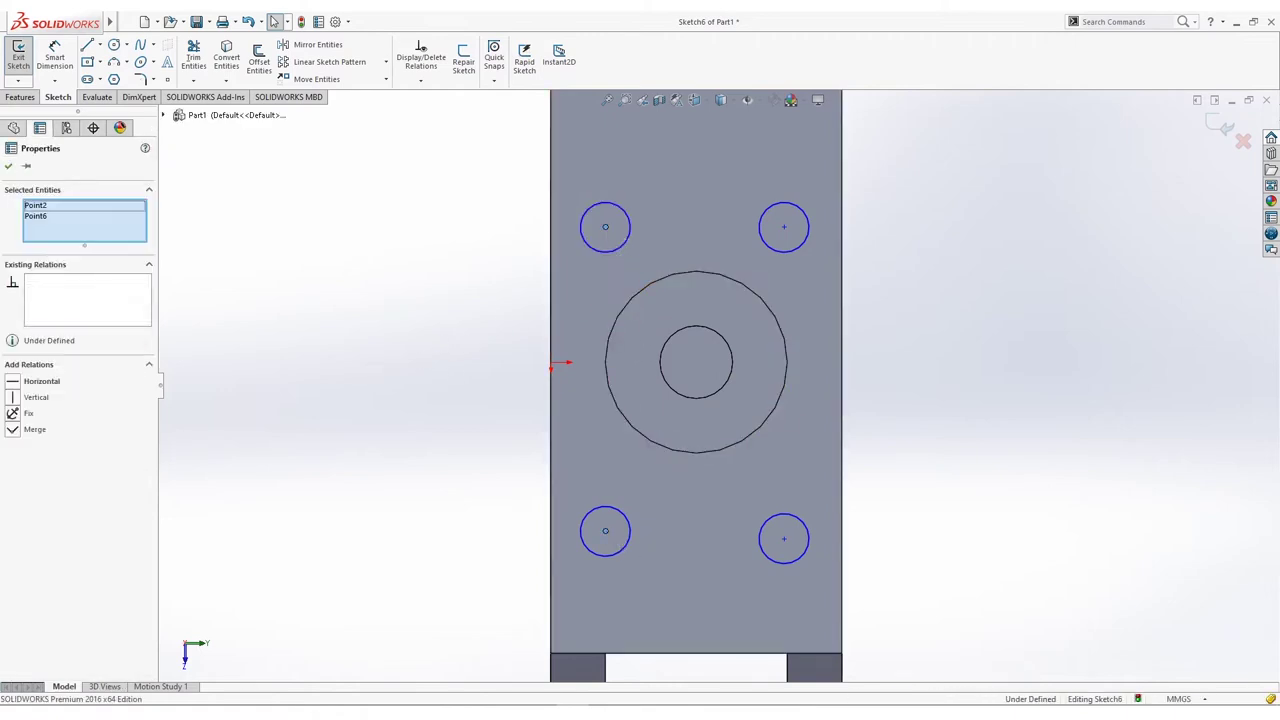
click(365, 358)
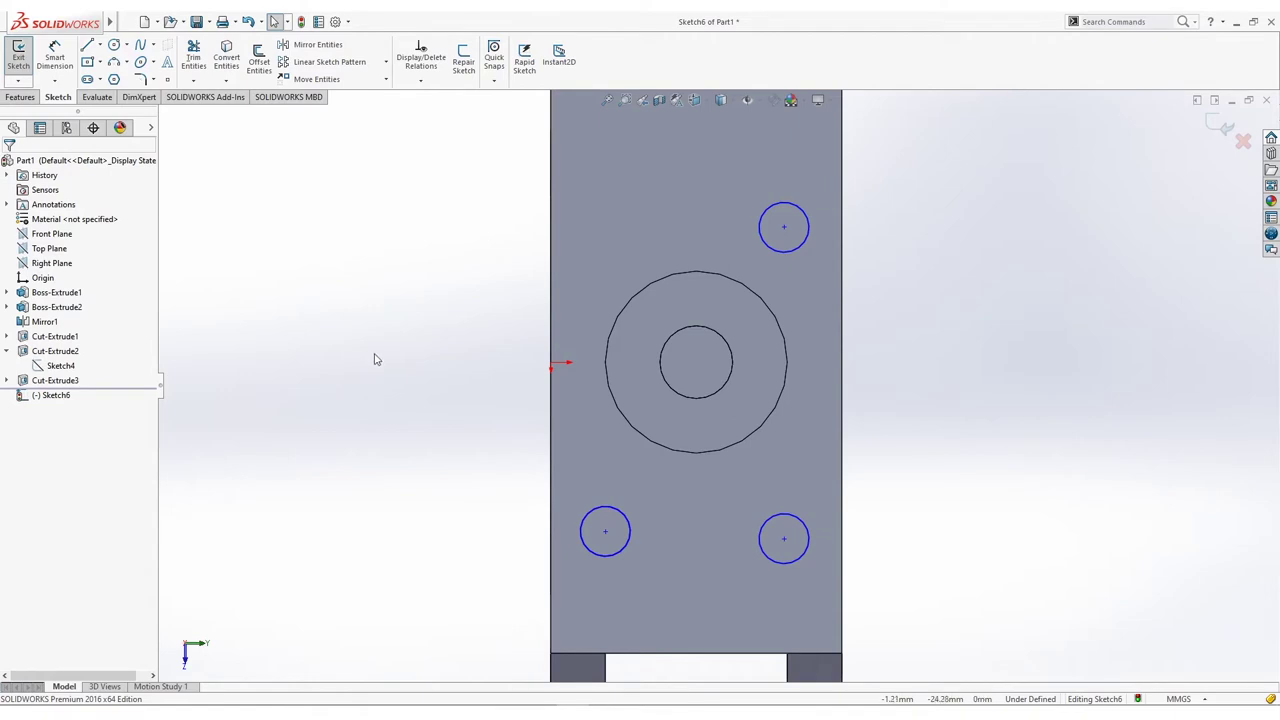
Step: Make the circle centres on each side of the bore vertically aligned, with the block face viewed lengthwise
key(f)
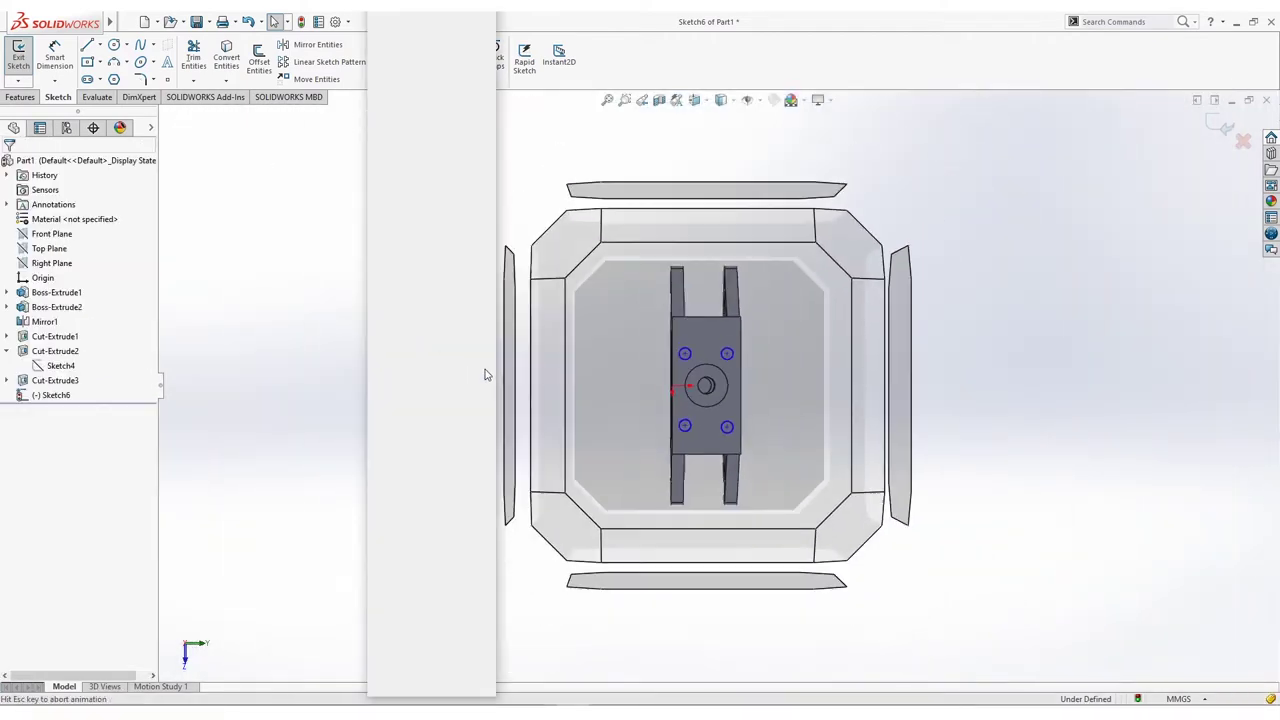
key(ctrl+8)
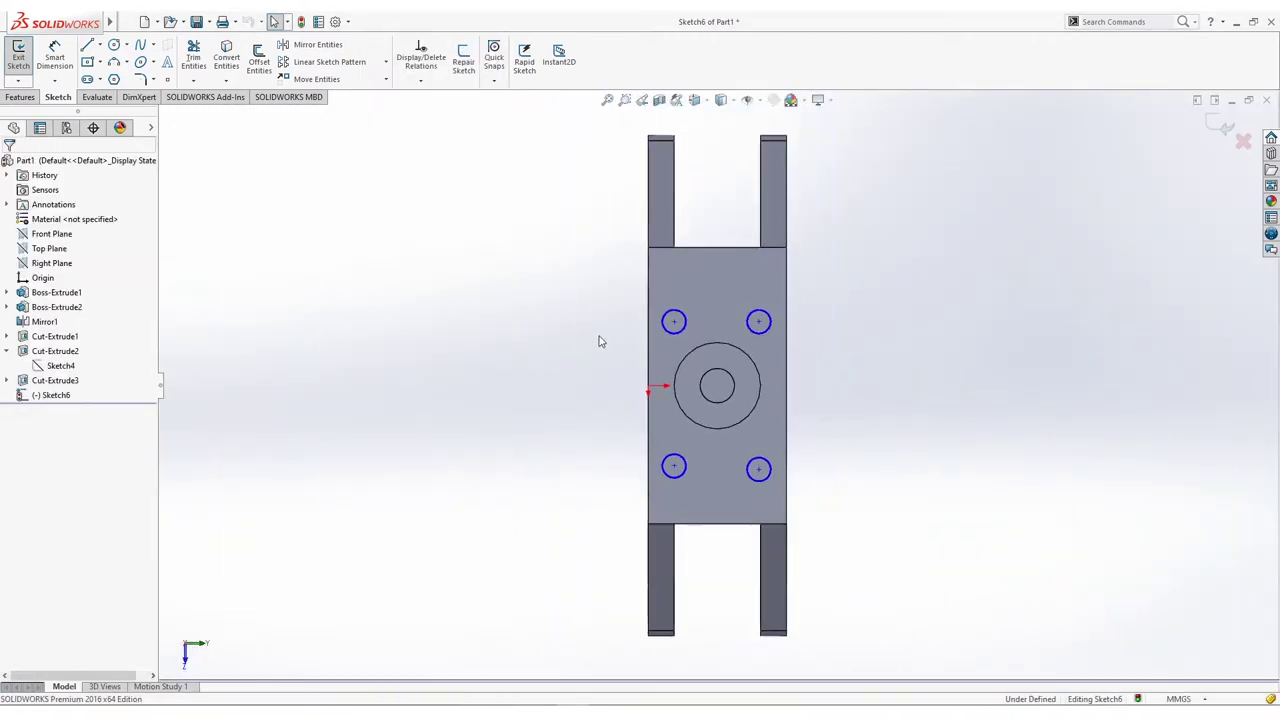
scroll(600, 342, down, 2)
key(ctrl+8)
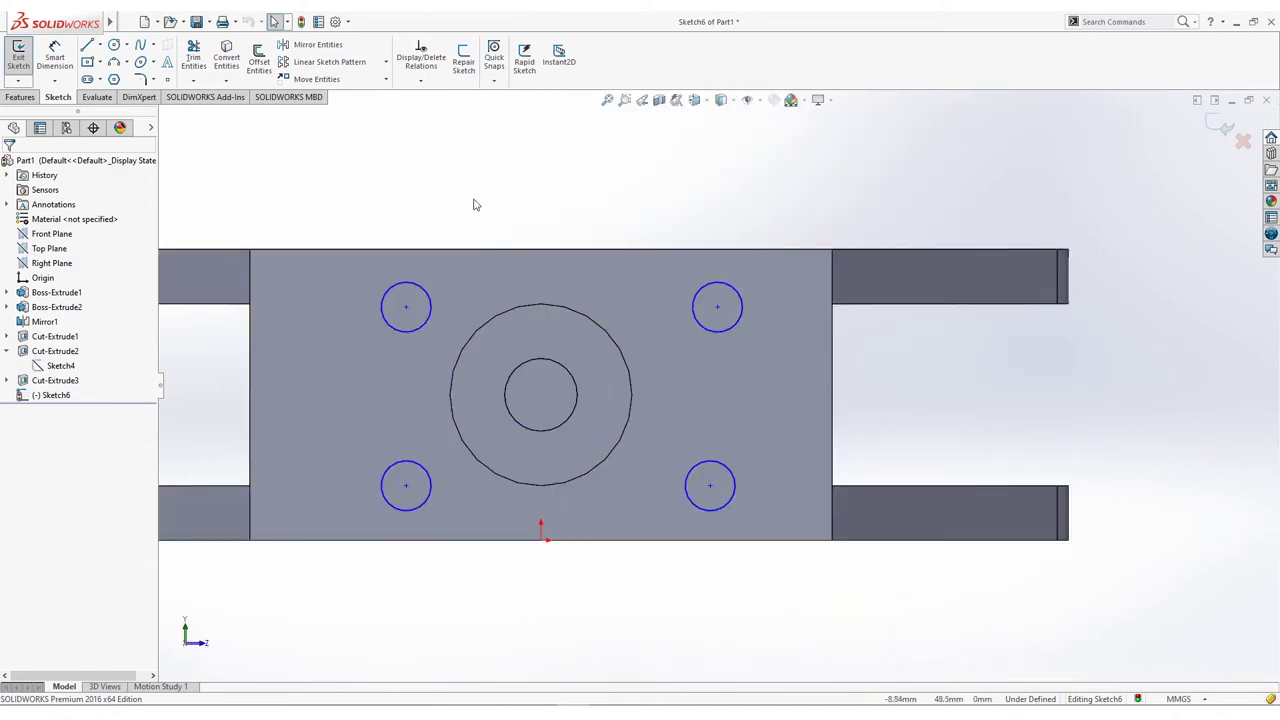
click(407, 309)
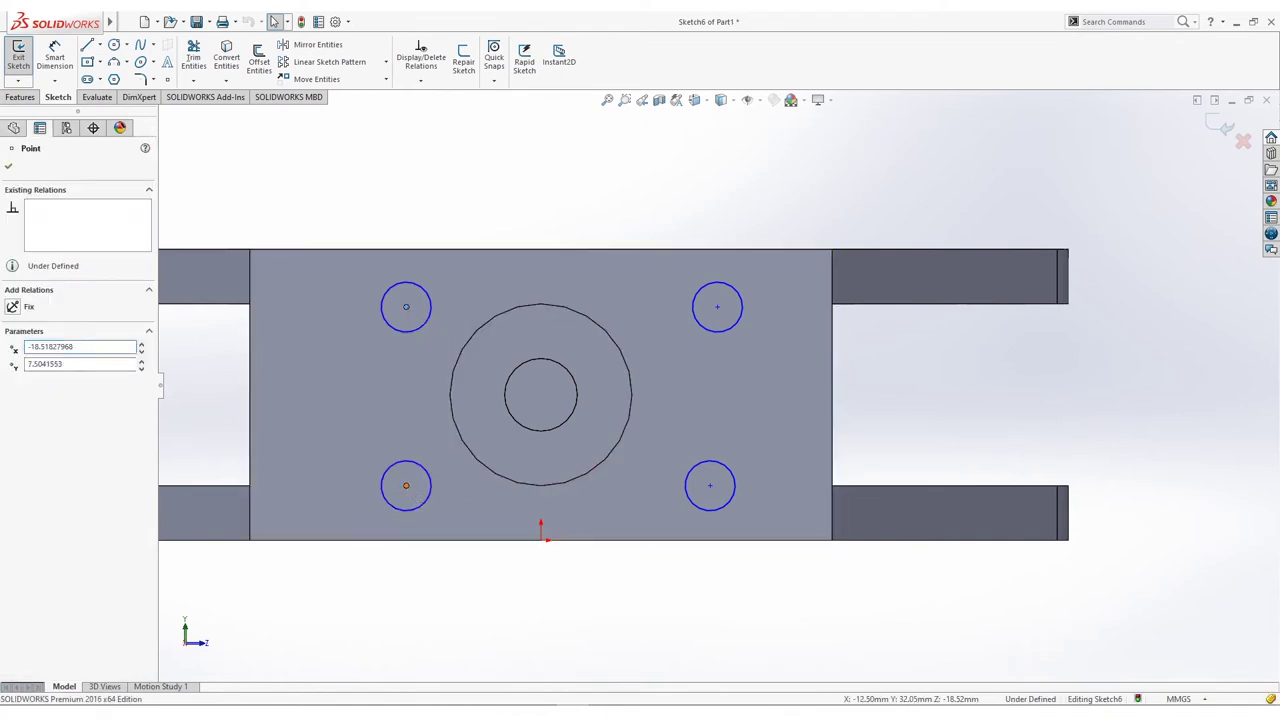
ctrl+click(406, 487)
click(471, 217)
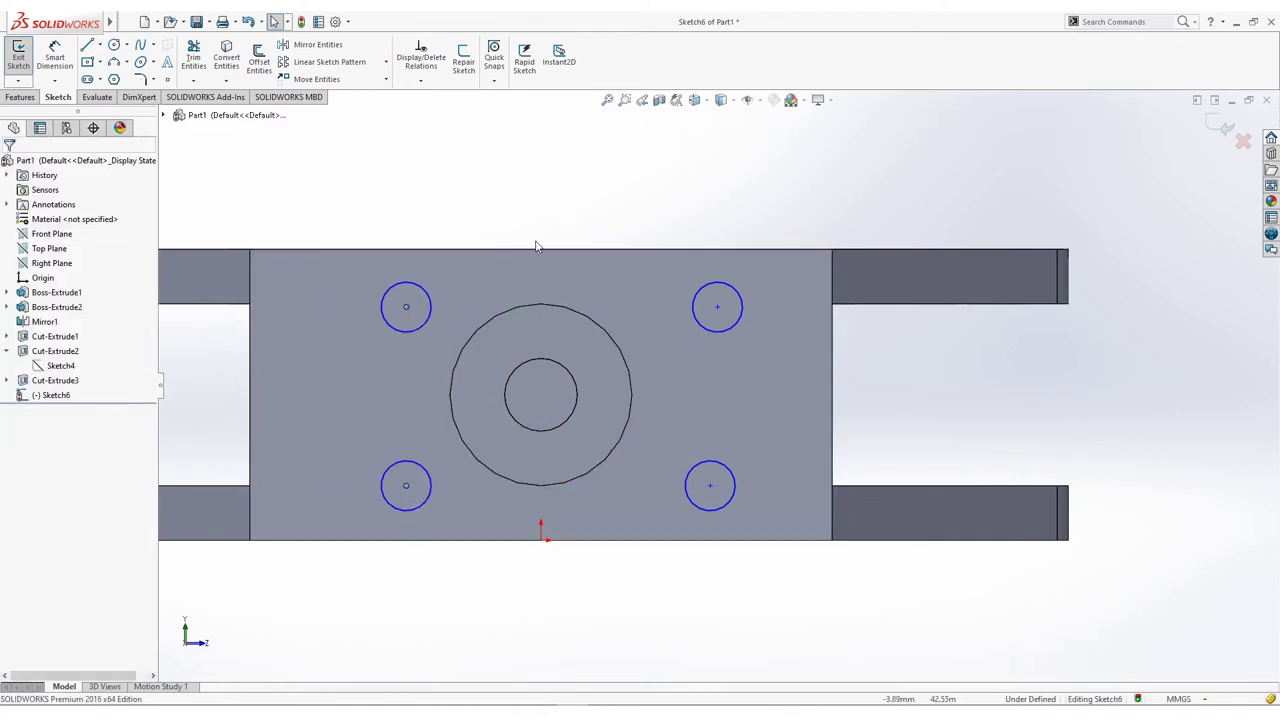
click(717, 307)
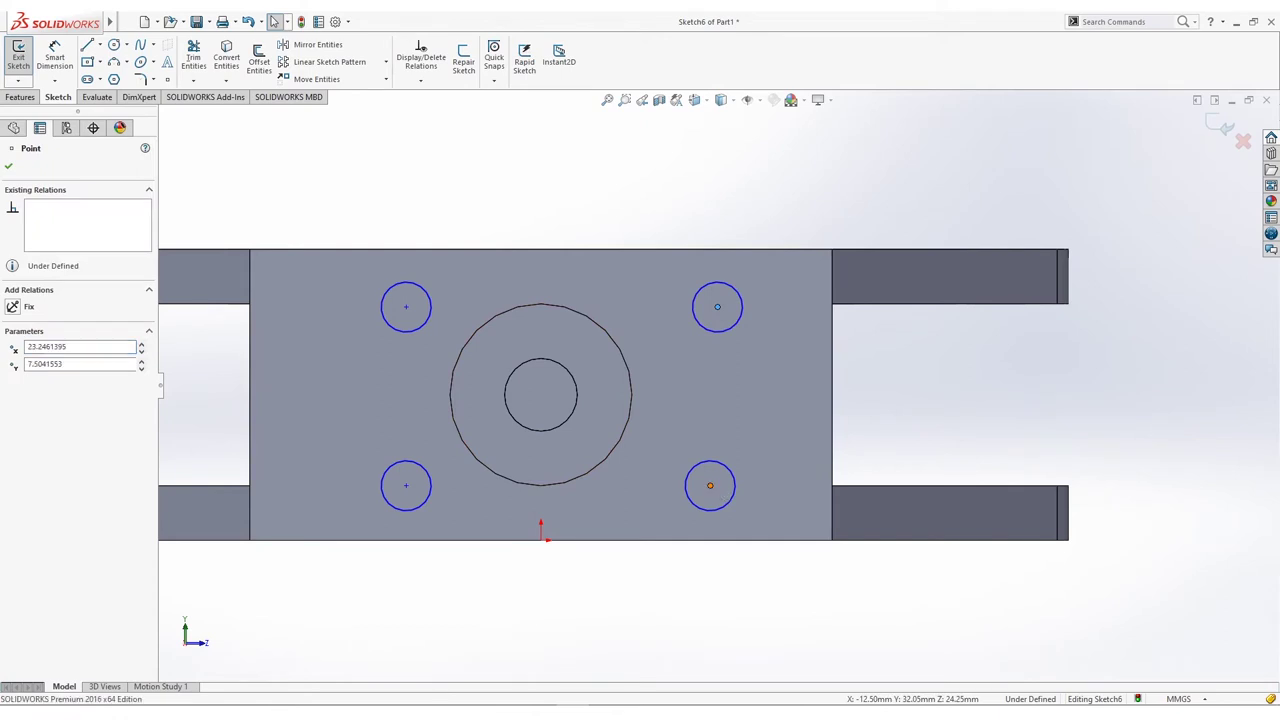
ctrl+click(710, 487)
click(13, 398)
click(451, 160)
Step: Add Horizontal relations between the centres of the upper two circles and of the lower two circles
click(406, 306)
ctrl+click(710, 307)
click(14, 375)
click(205, 420)
click(406, 486)
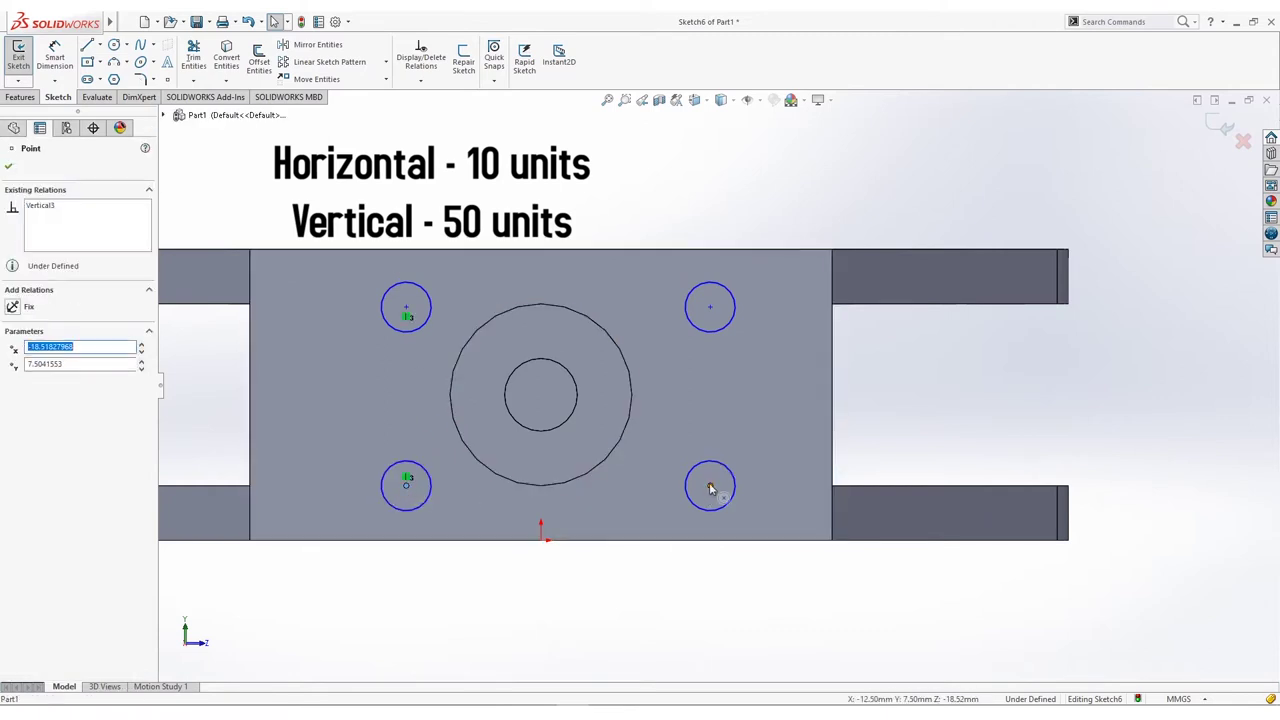
ctrl+click(710, 486)
click(13, 382)
click(430, 204)
Step: Dimension the horizontal spacing between the upper two circle centres as 31 mm
ctrl+middle_drag(432, 205, 503, 168)
click(54, 57)
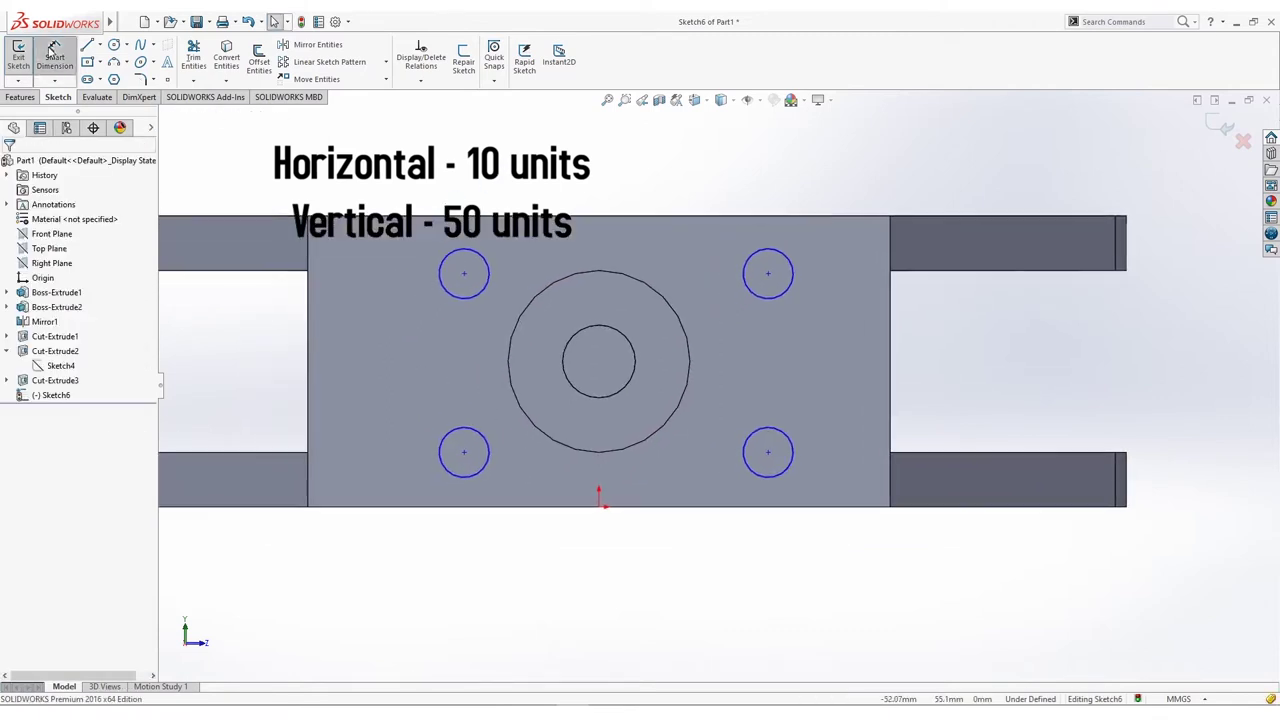
click(463, 275)
click(767, 273)
click(620, 205)
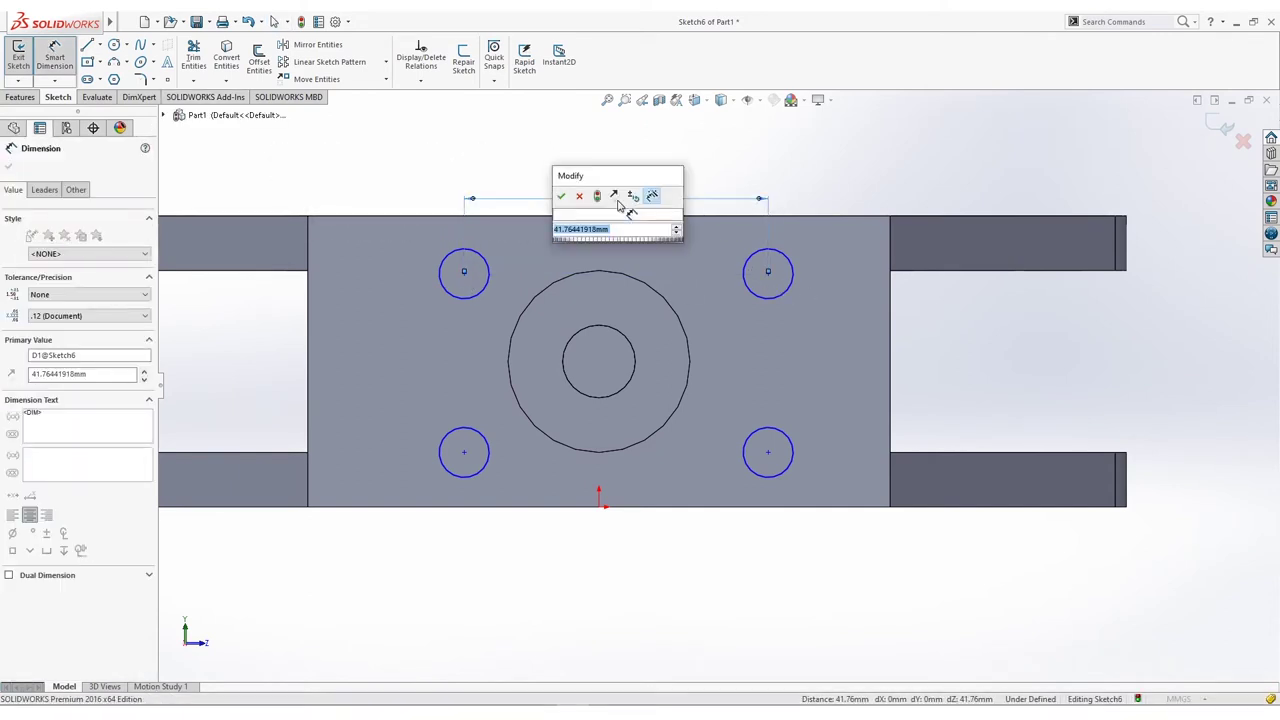
text(31)
key(Return)
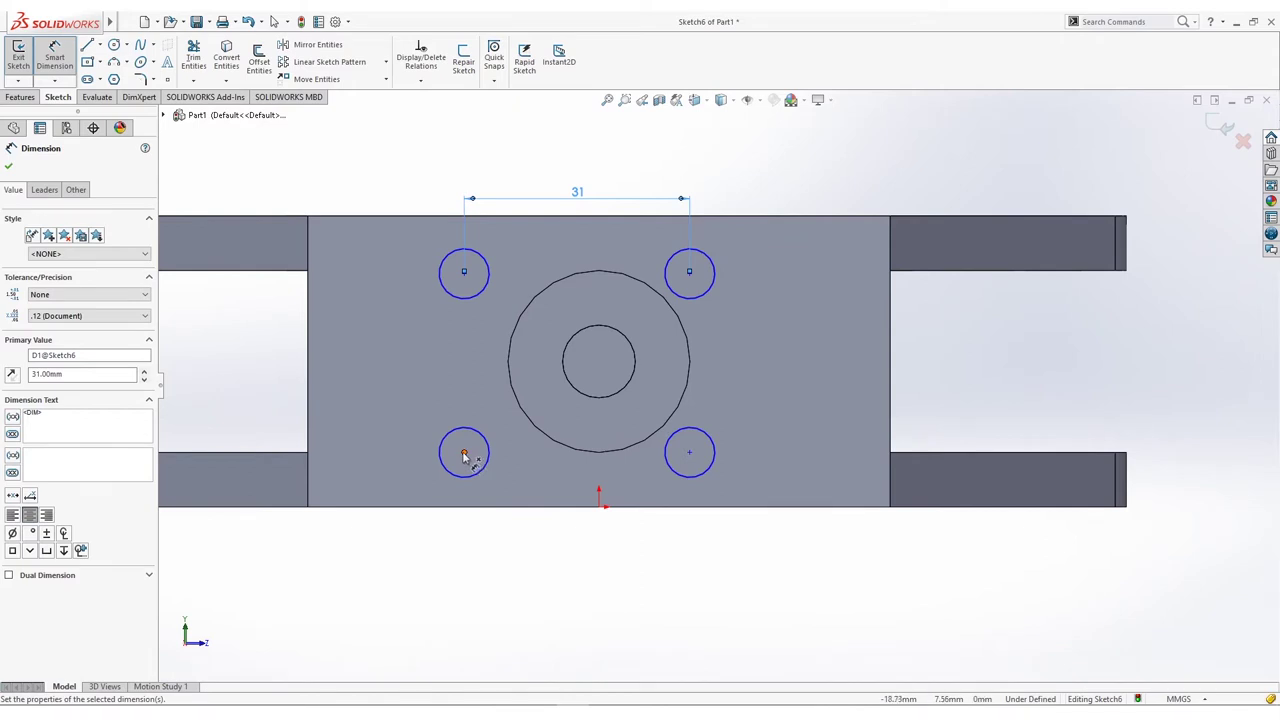
Step: Dimension the upper left circle's centre 15.5 mm horizontally from the origin
click(464, 274)
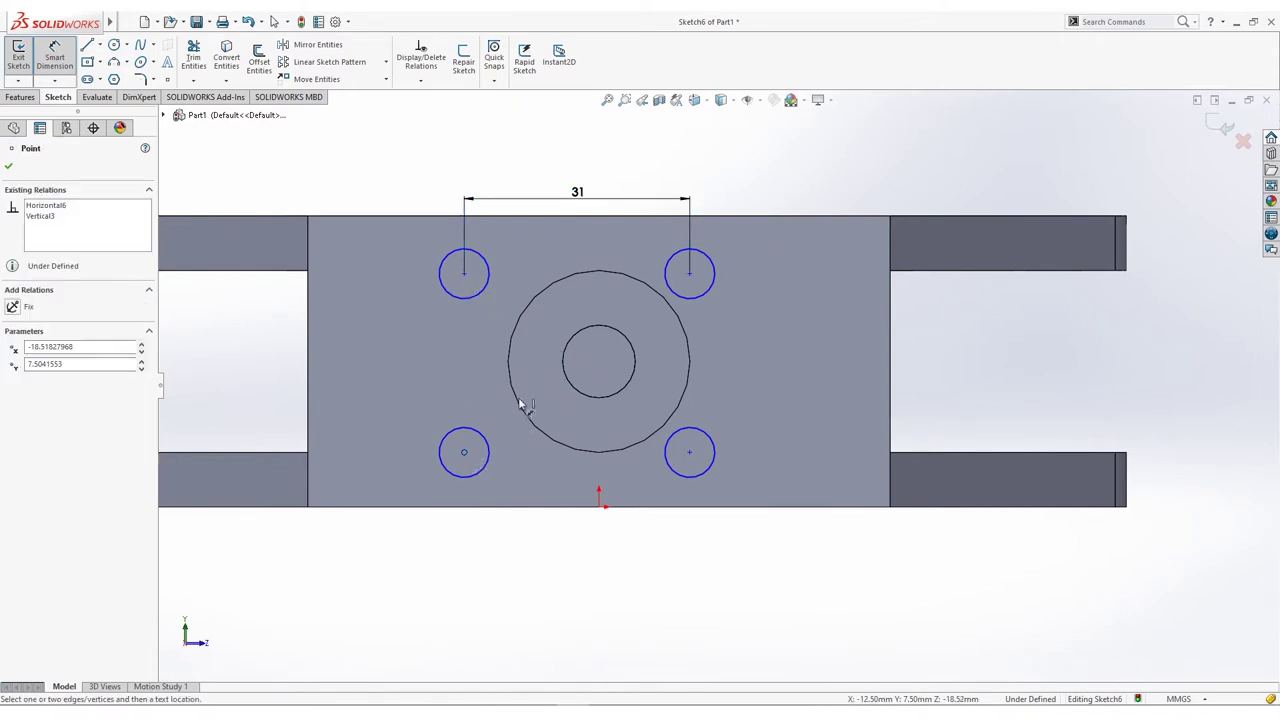
key(Escape)
click(464, 274)
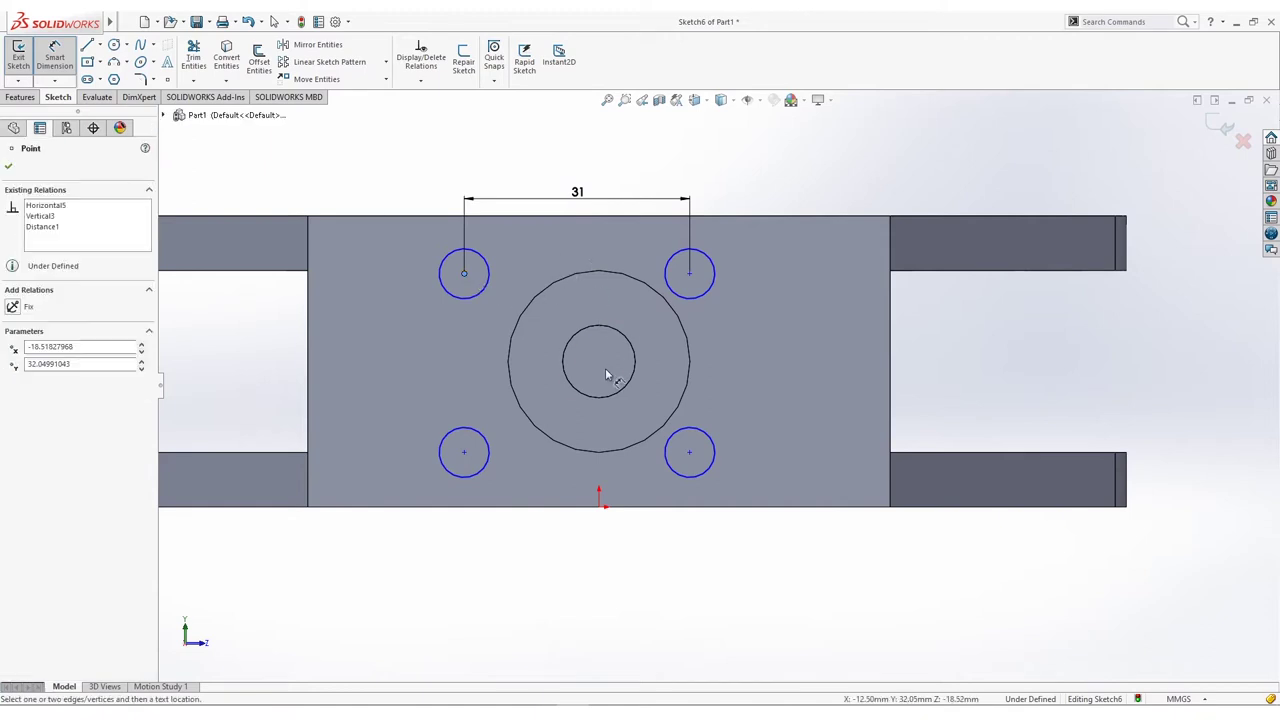
click(600, 507)
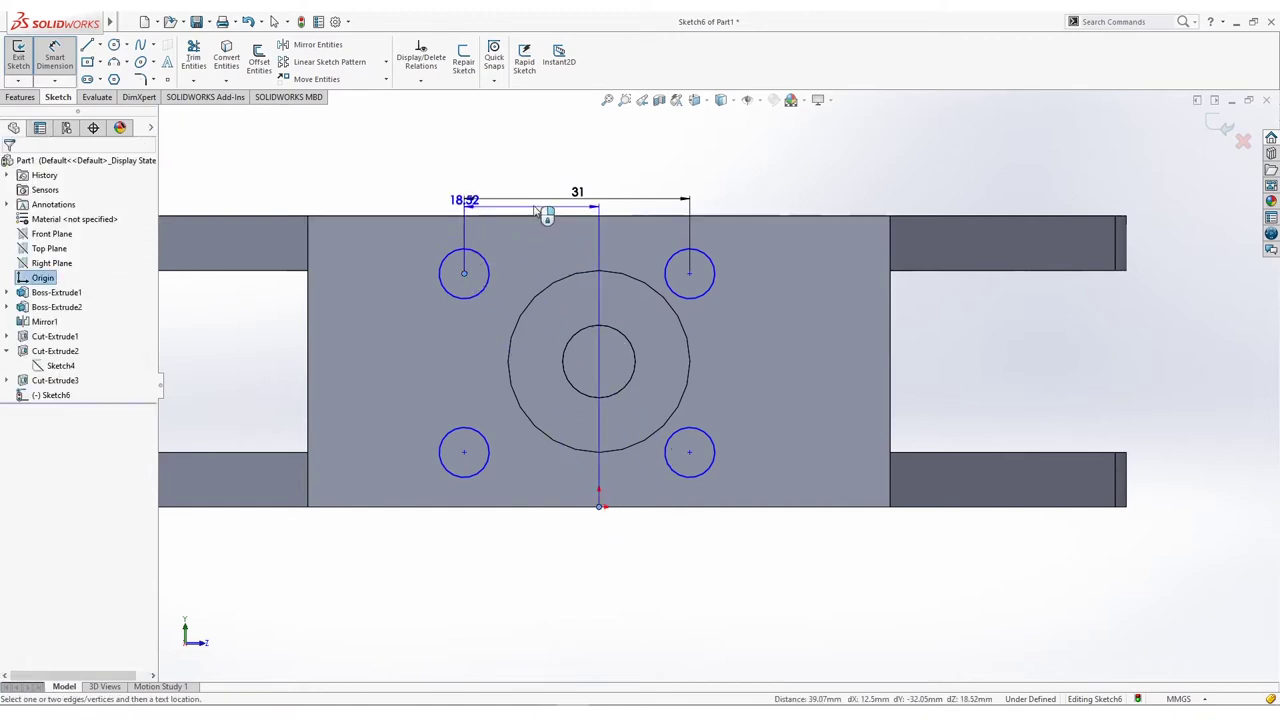
click(540, 172)
text(15.5)
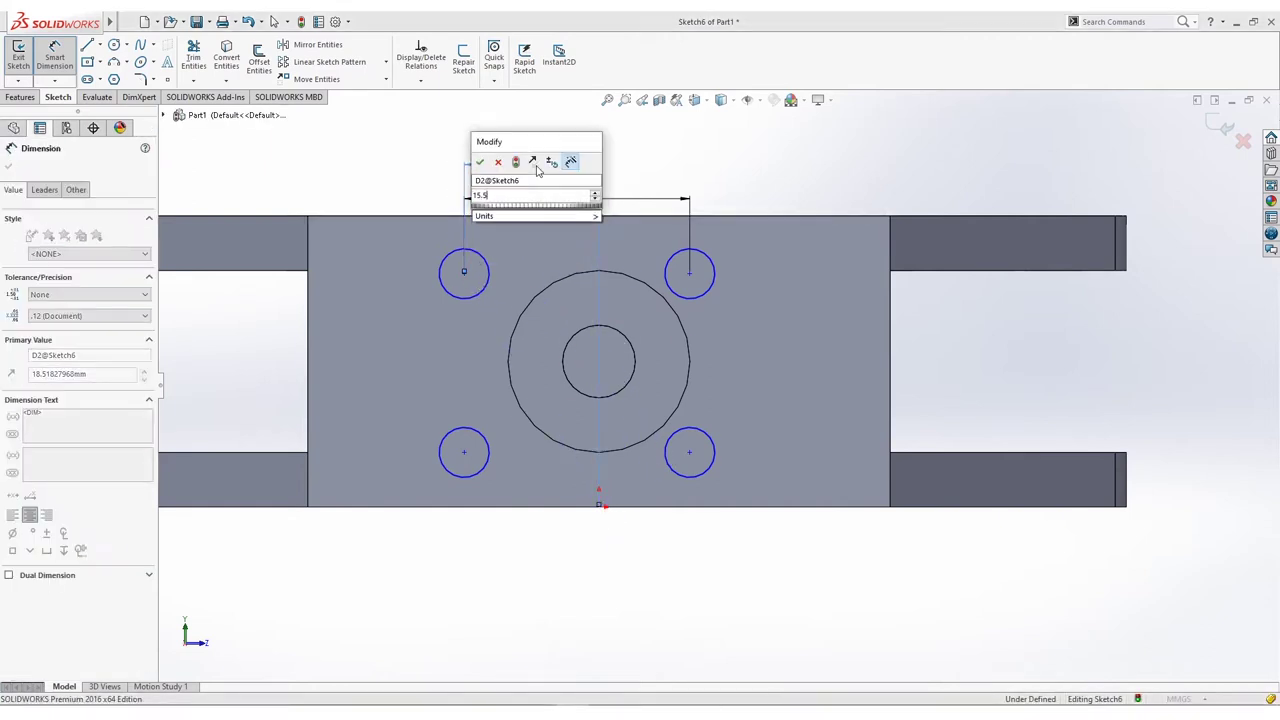
key(Return)
Step: Dimension the lower right circle's centre 15.5 mm vertically from the midpoint of the block's short edge
click(711, 452)
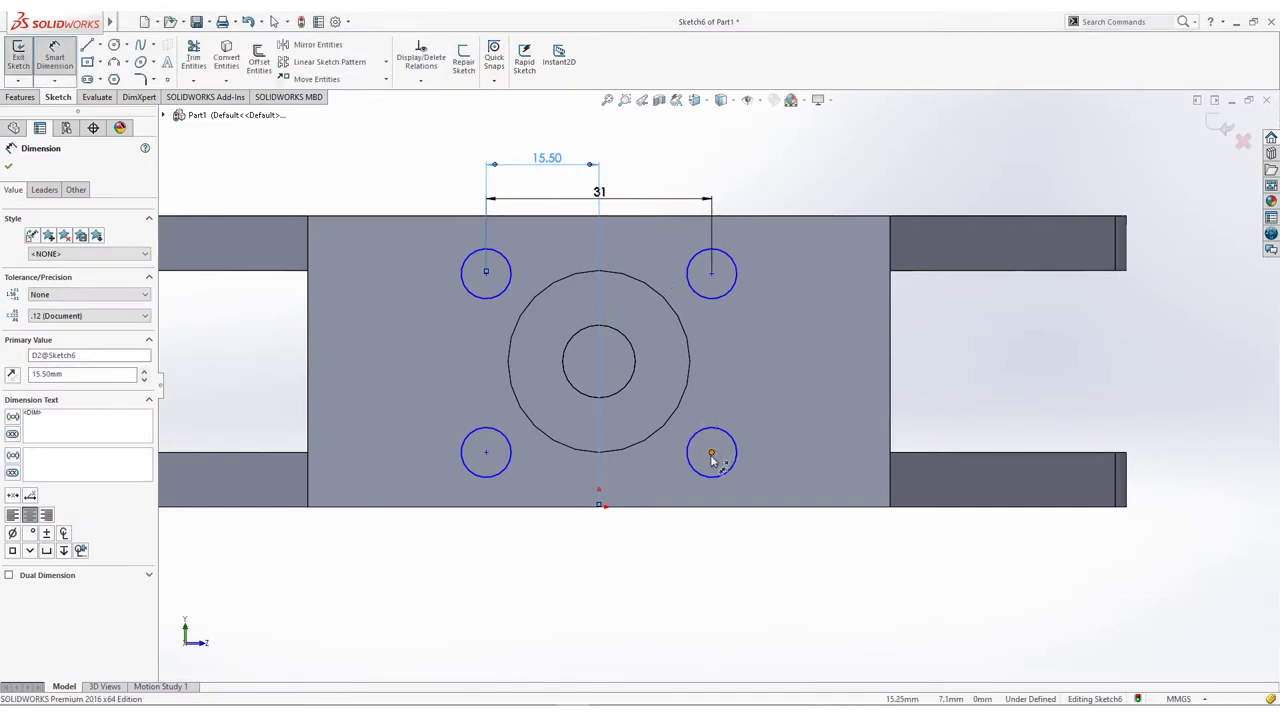
click(308, 361)
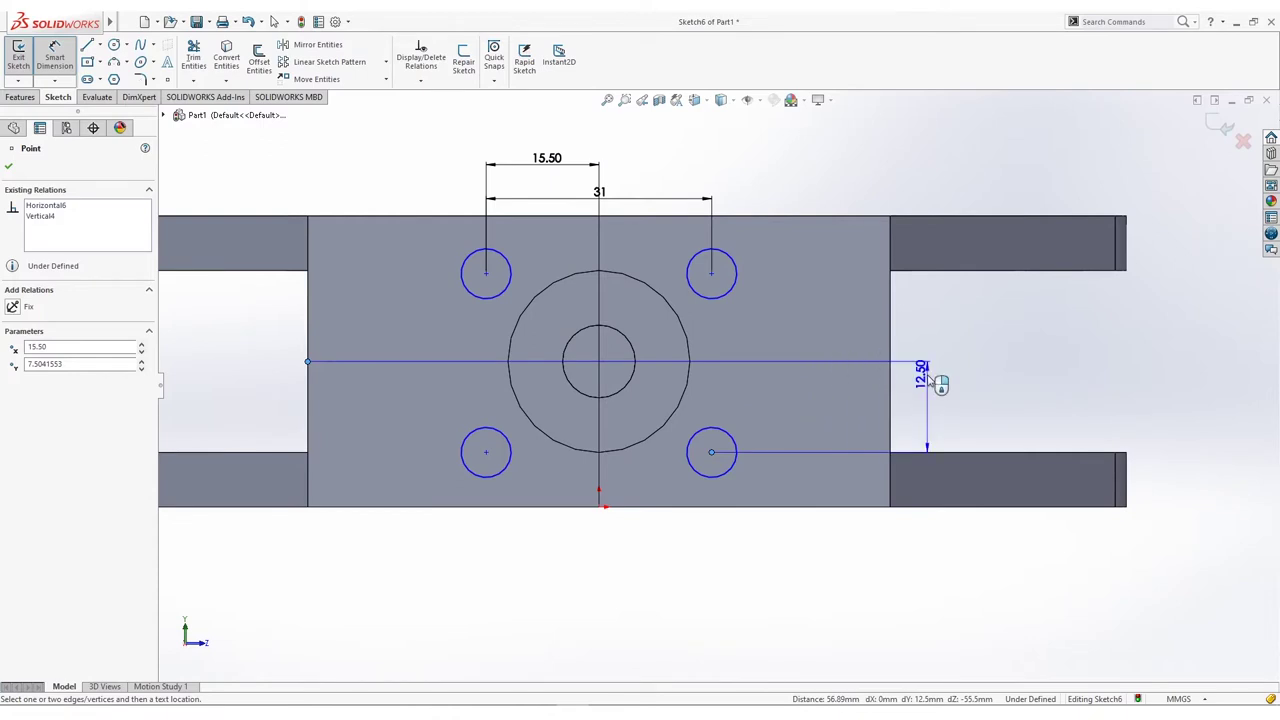
click(932, 384)
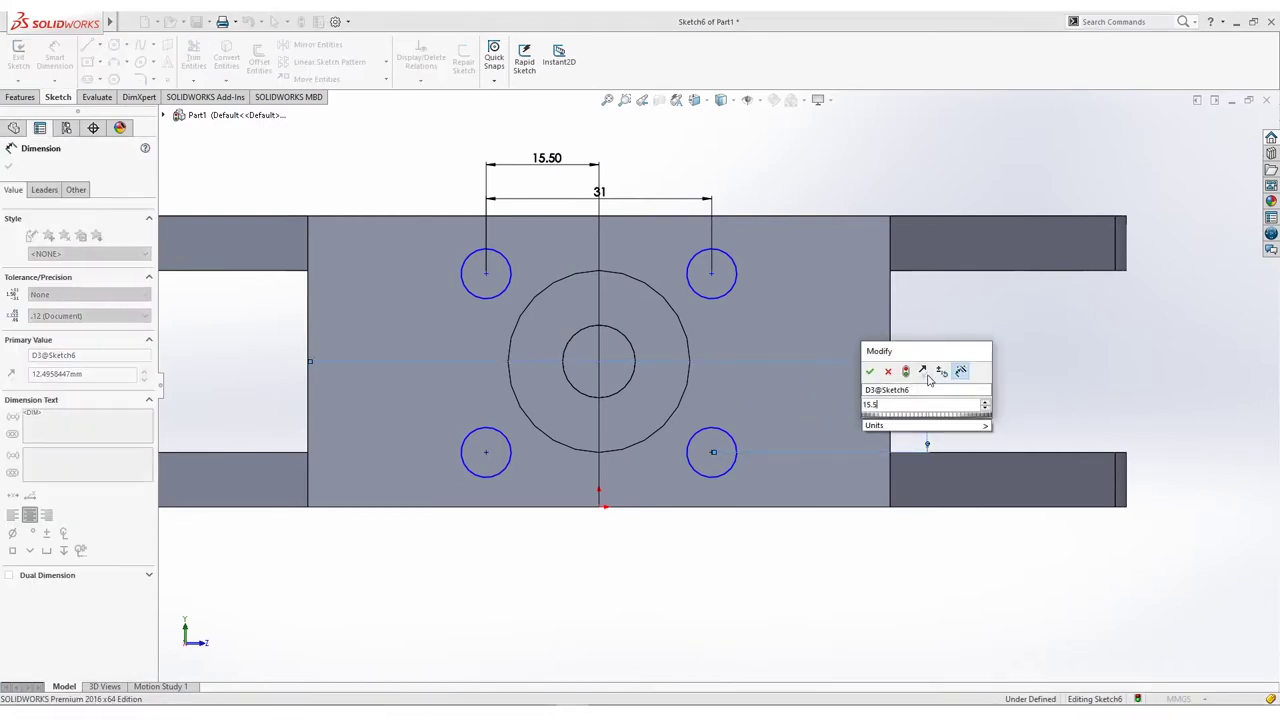
text(15.5)
key(Return)
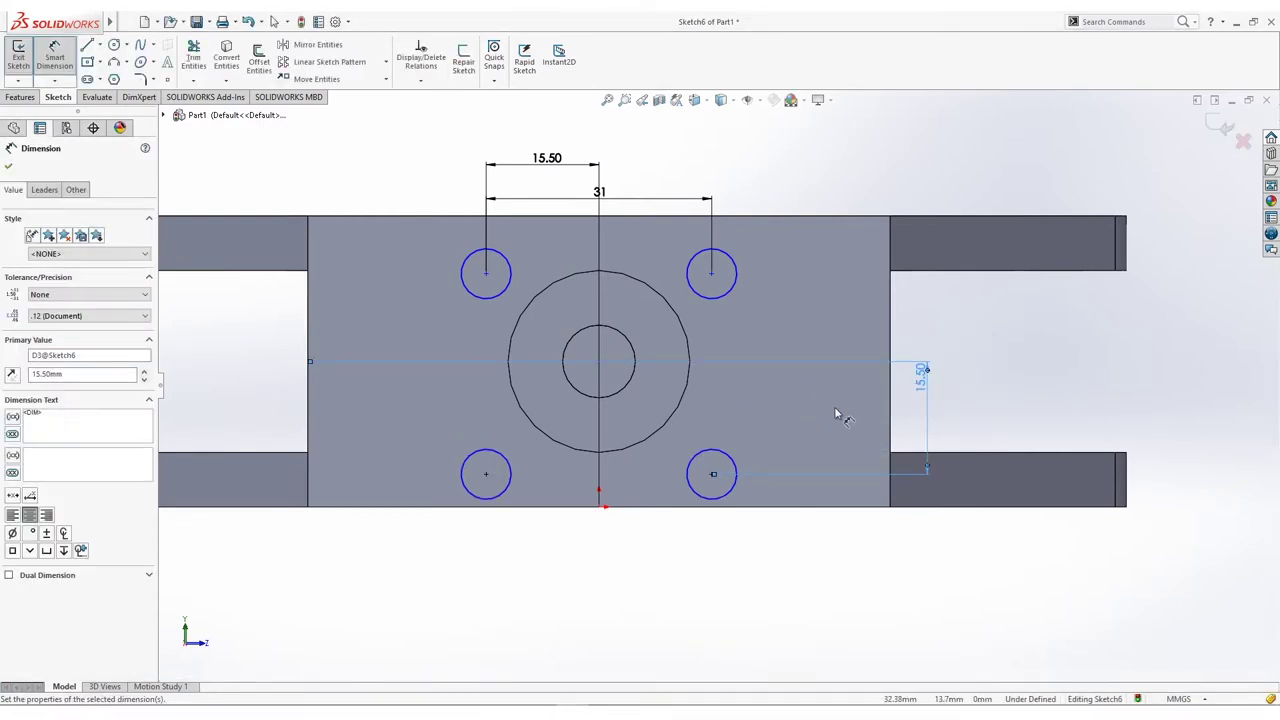
Step: Dimension the vertical spacing between the right-hand circle centres as 31 mm
click(712, 474)
click(712, 274)
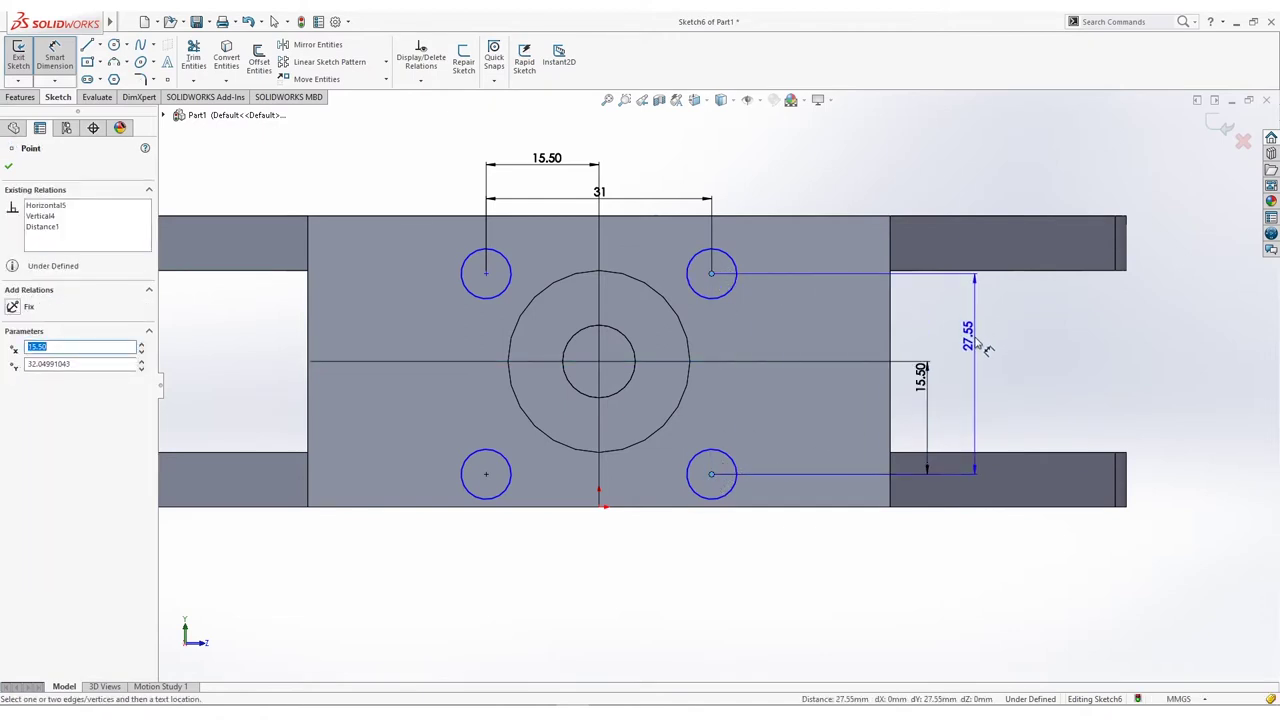
click(976, 346)
text(31)
key(Return)
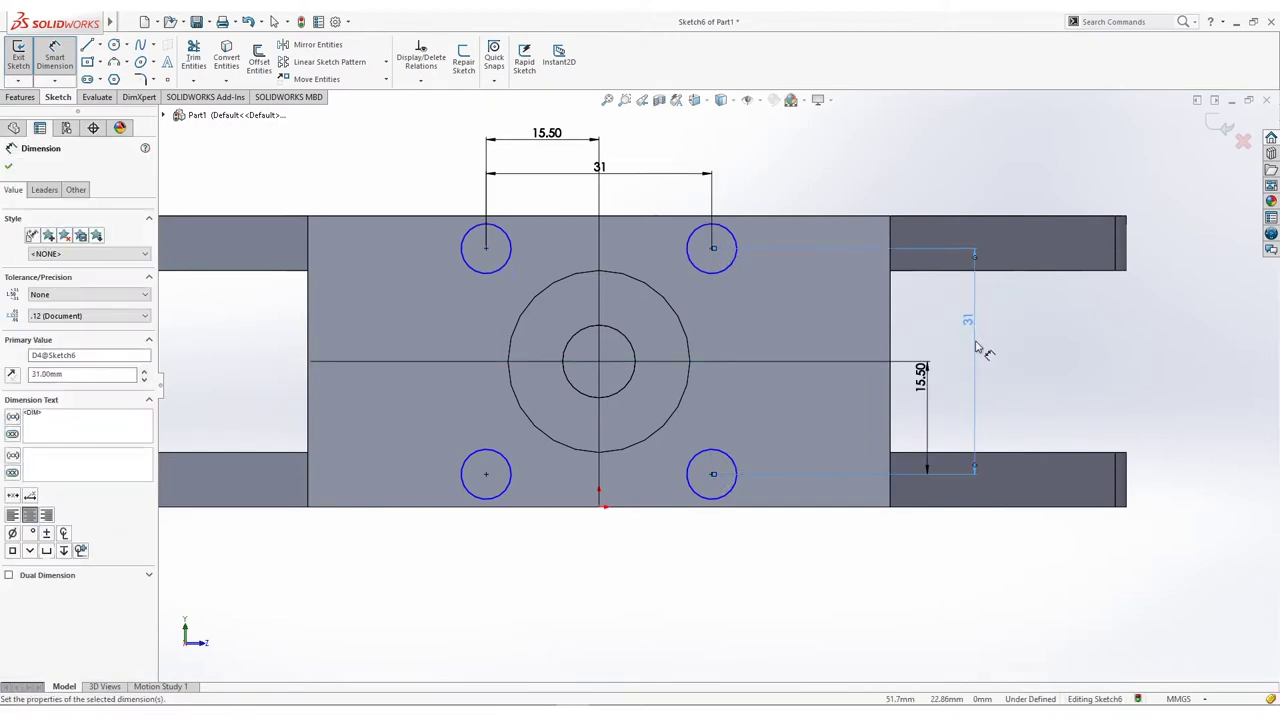
Step: Extrude-cut the four circles into the block, using Up To Surface with the slot's long inner wall as the end face
click(20, 98)
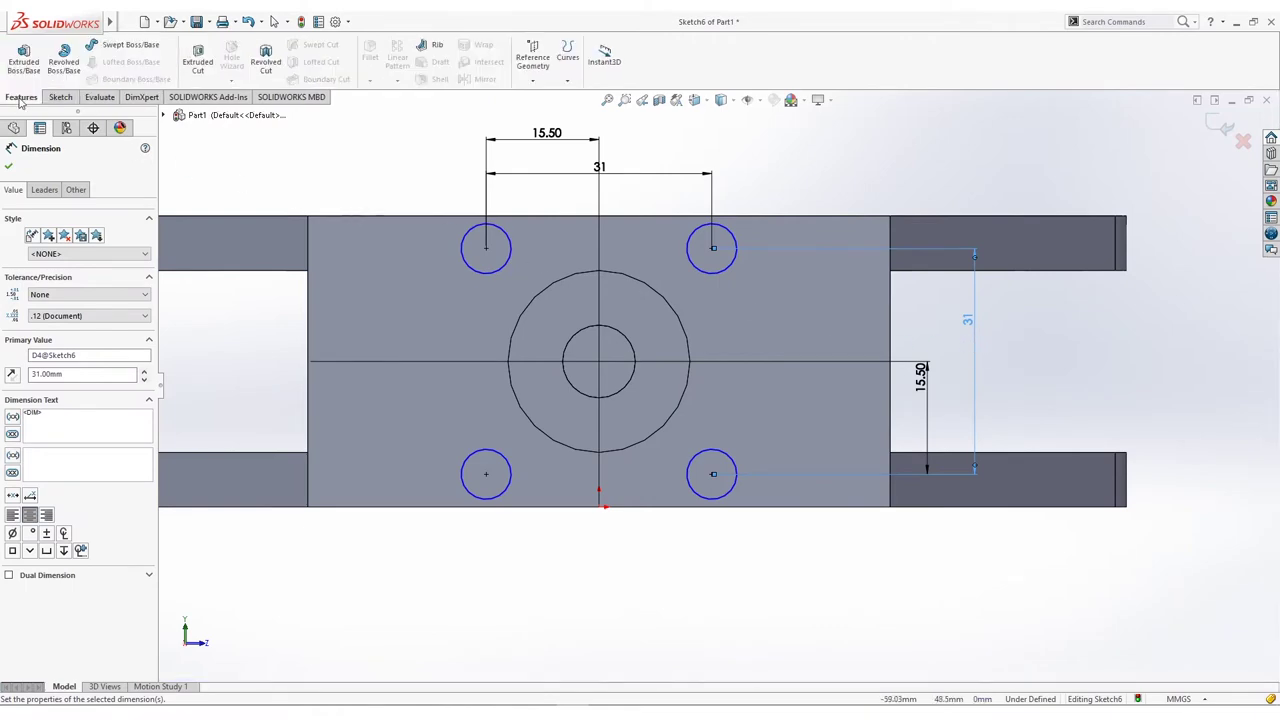
click(197, 60)
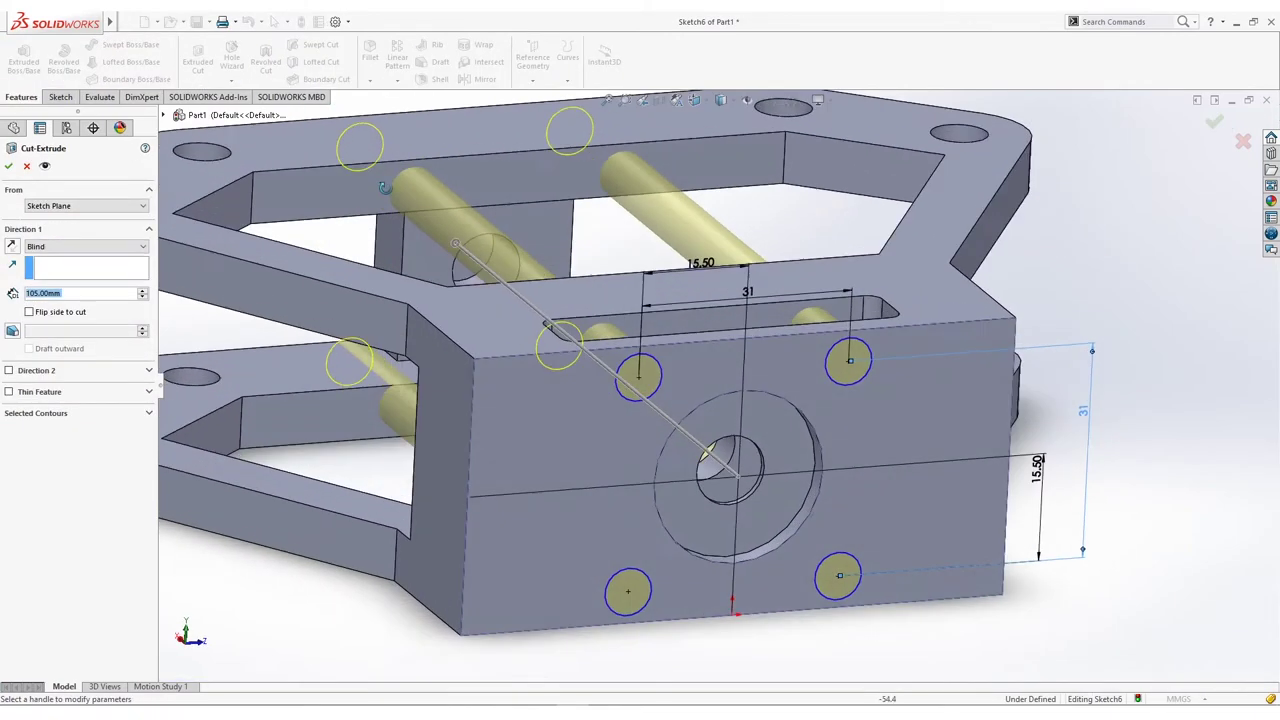
middle_drag(384, 187, 470, 230)
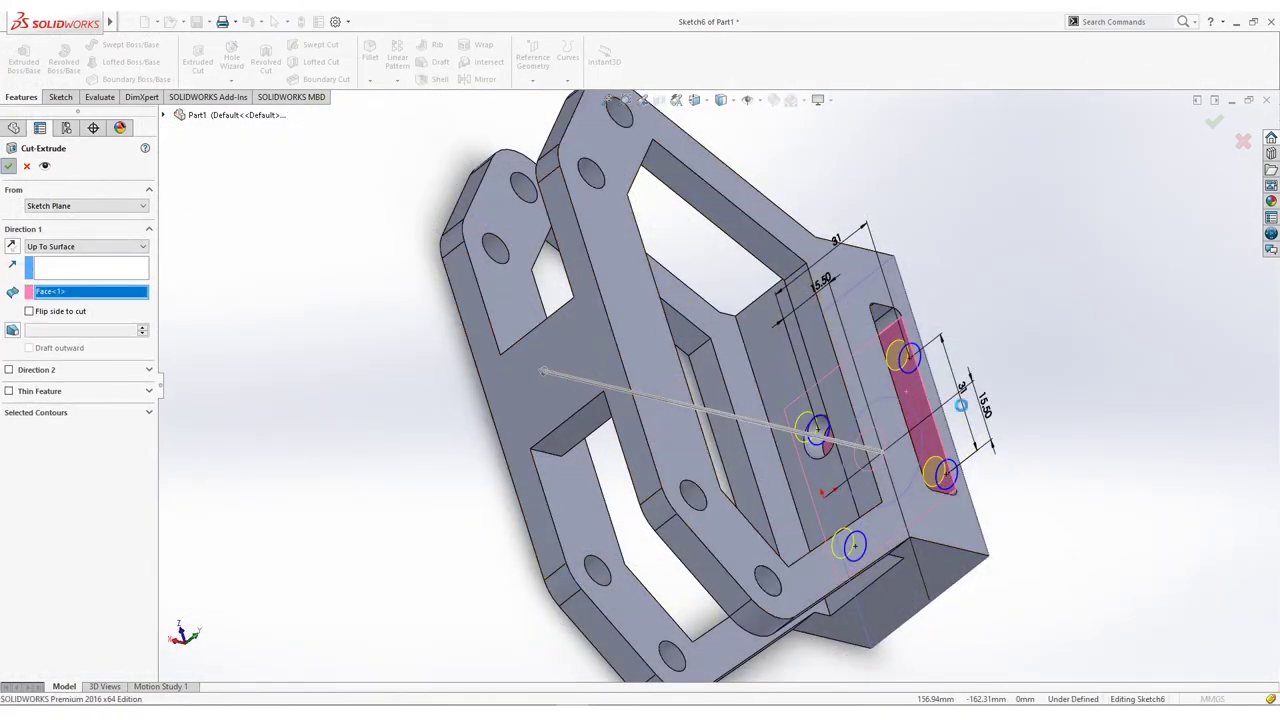
key(Return)
Step: Apply a blue colour with RGB 128, 128, 255 to all of the part's geometry
middle_drag(1063, 457, 940, 405)
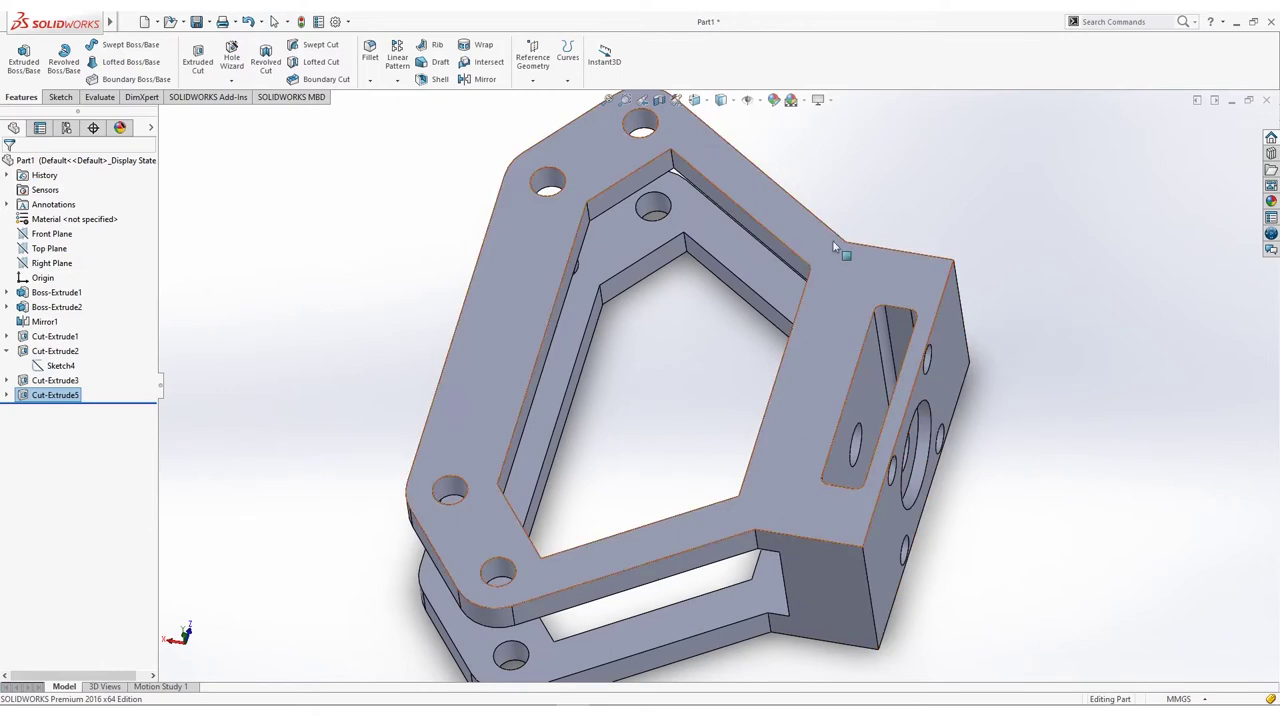
click(774, 101)
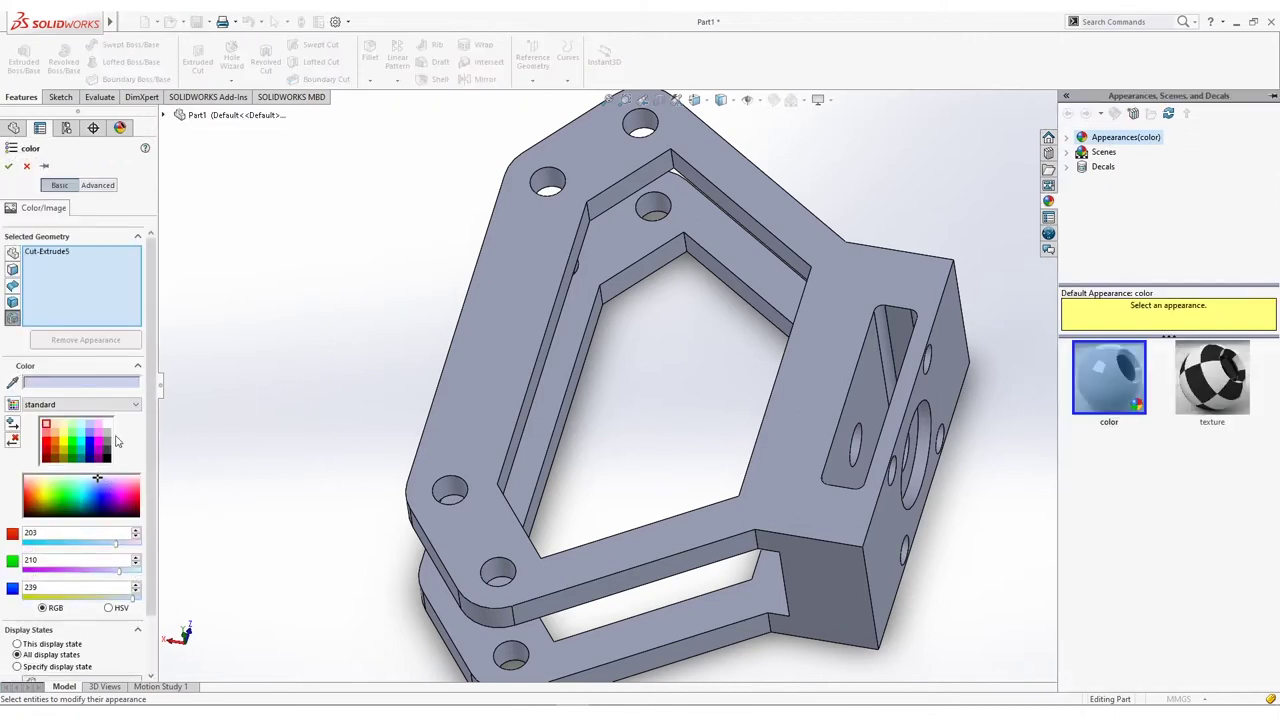
click(89, 435)
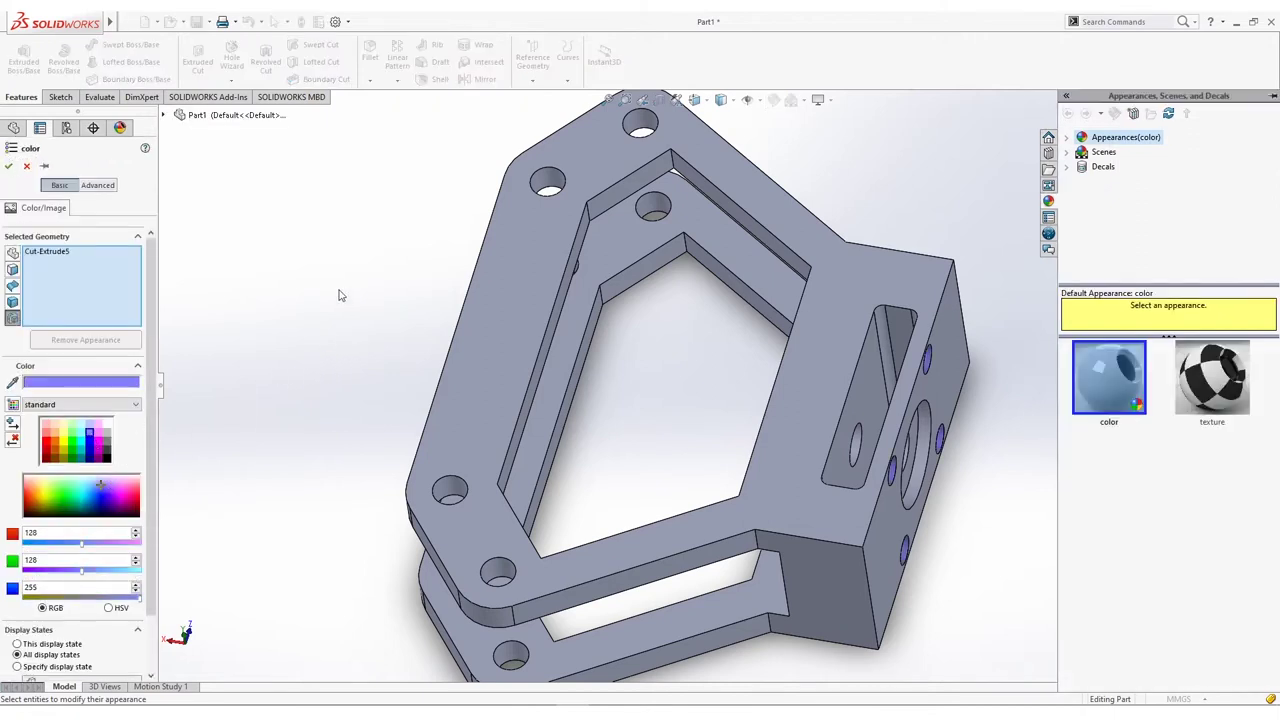
key(ctrl+a)
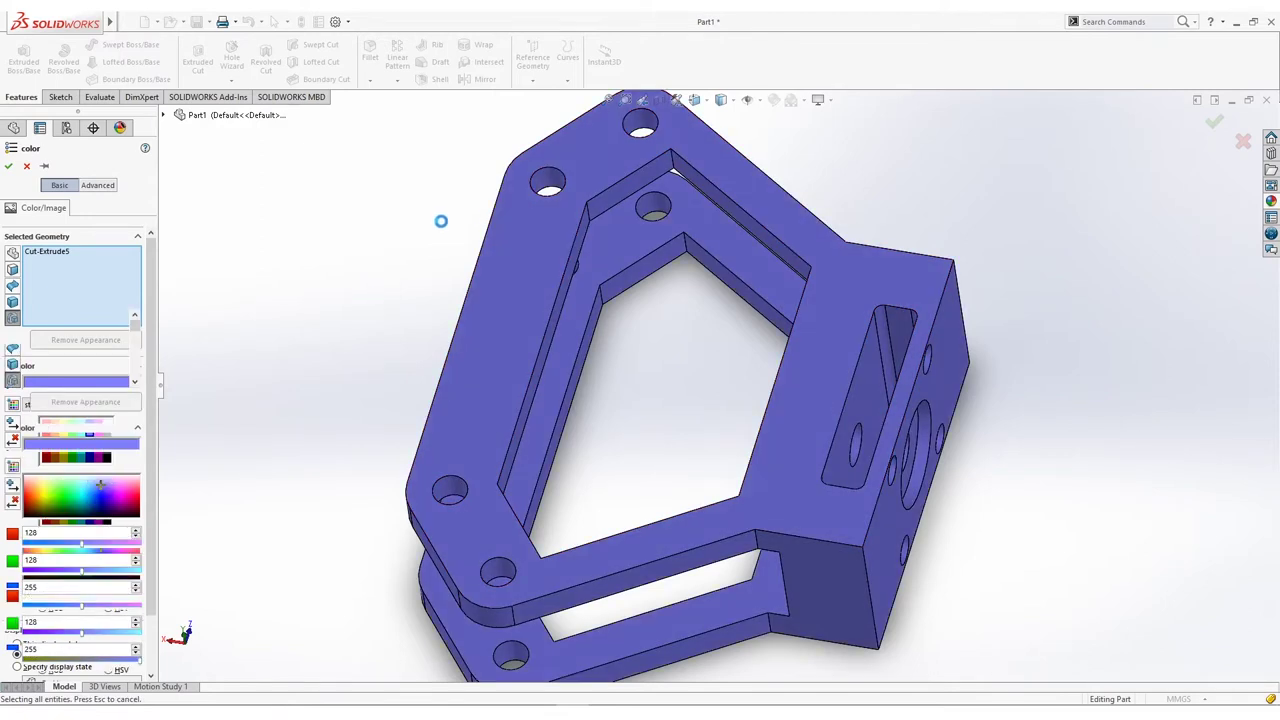
click(89, 432)
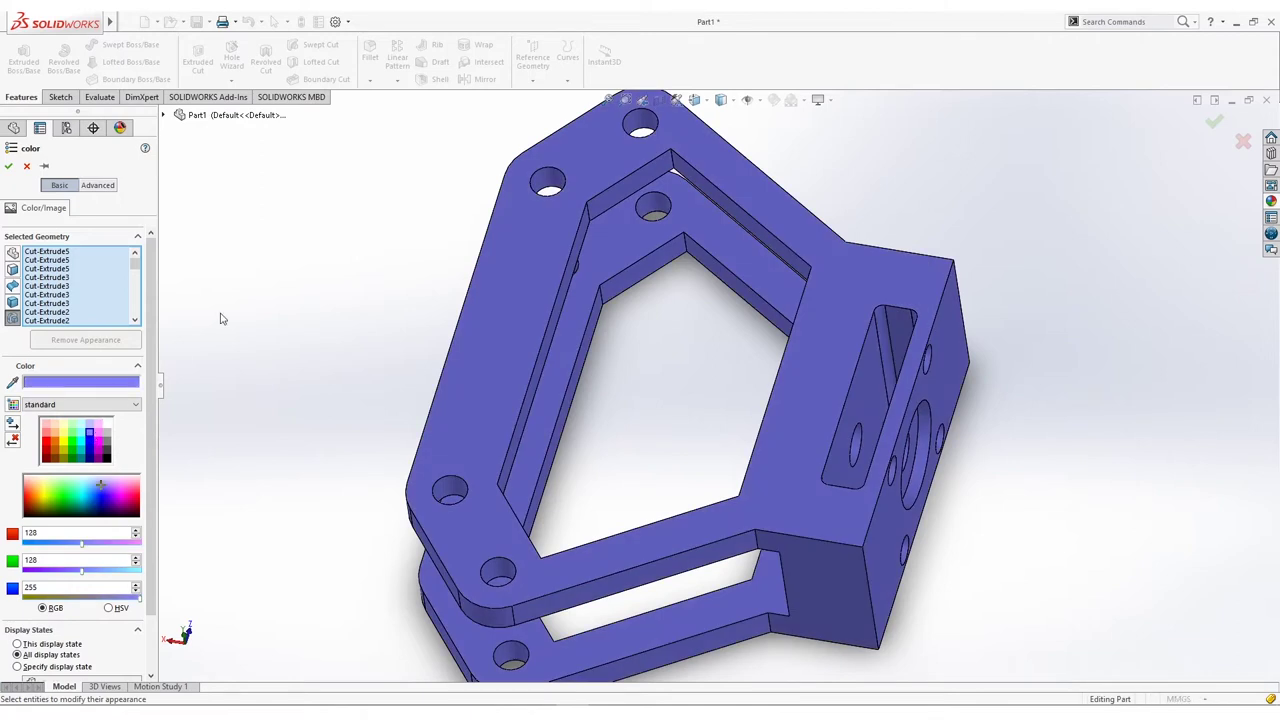
click(9, 166)
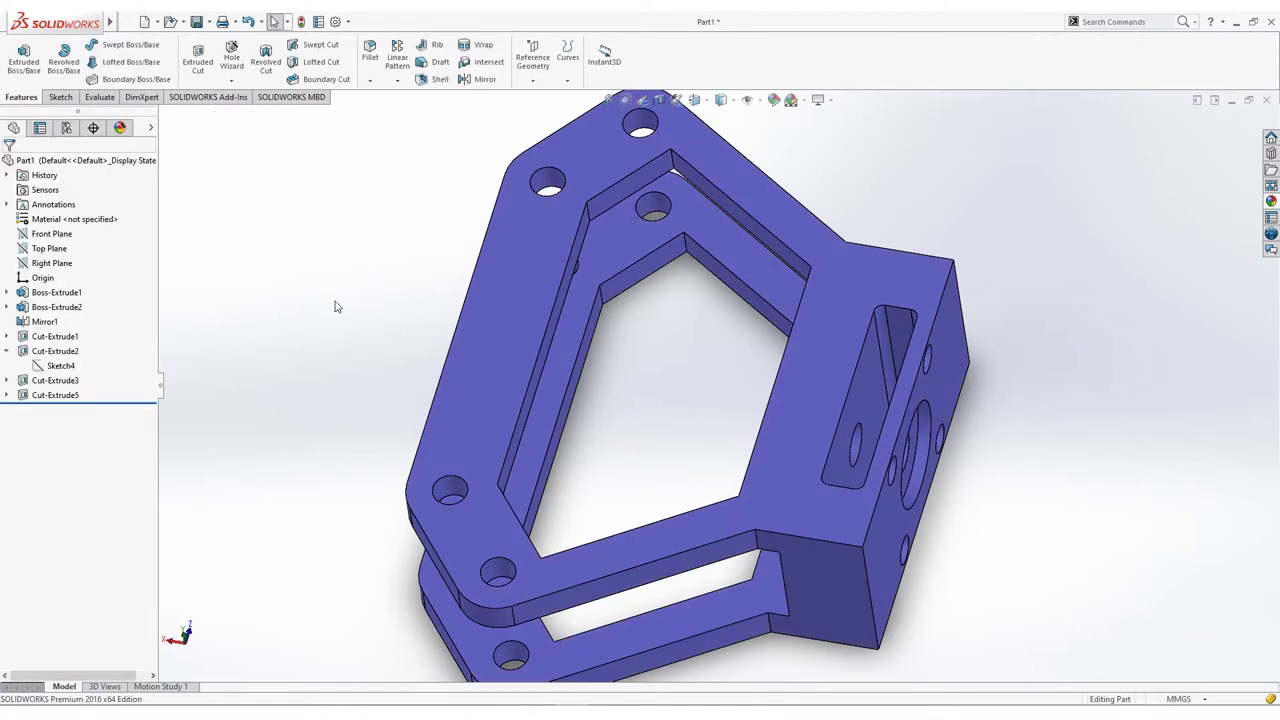
Step: Start saving the part under a new name and create and open a Parts folder inside Mechanical Gripper
key(f)
middle_drag(357, 352, 510, 375)
click(208, 21)
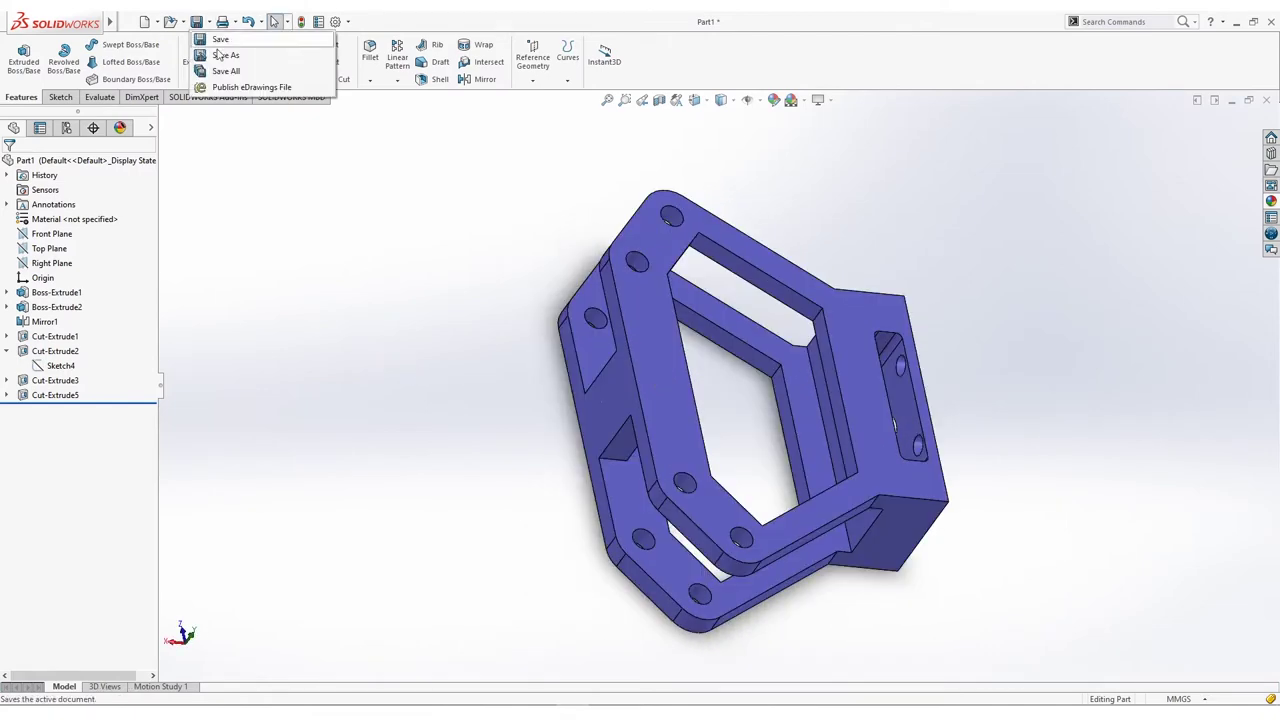
click(218, 55)
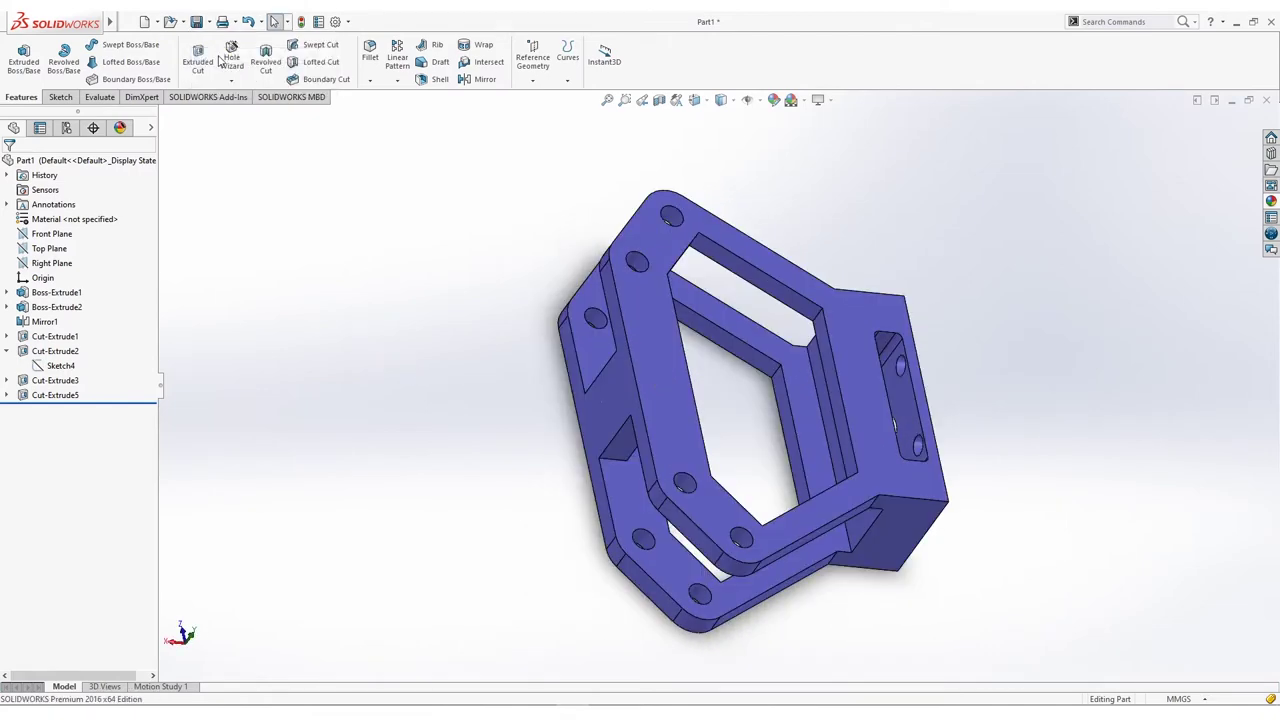
click(600, 314)
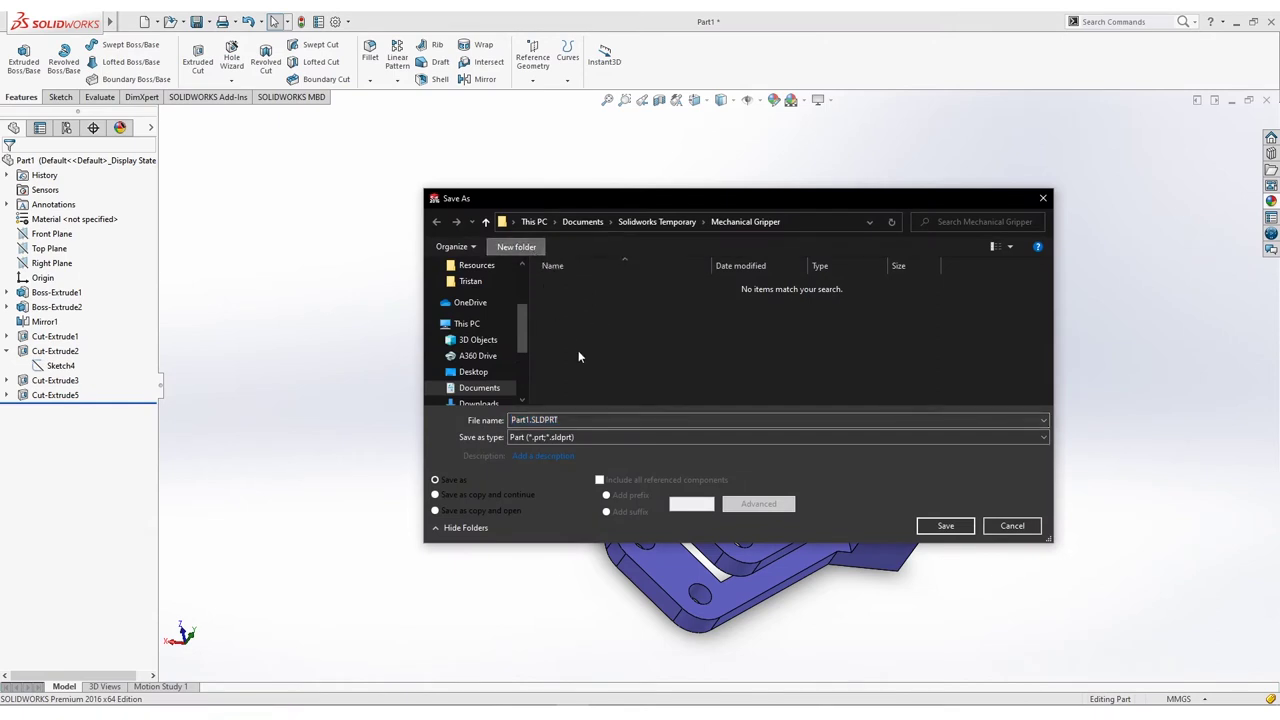
text(Parts)
click(578, 350)
double_click(595, 290)
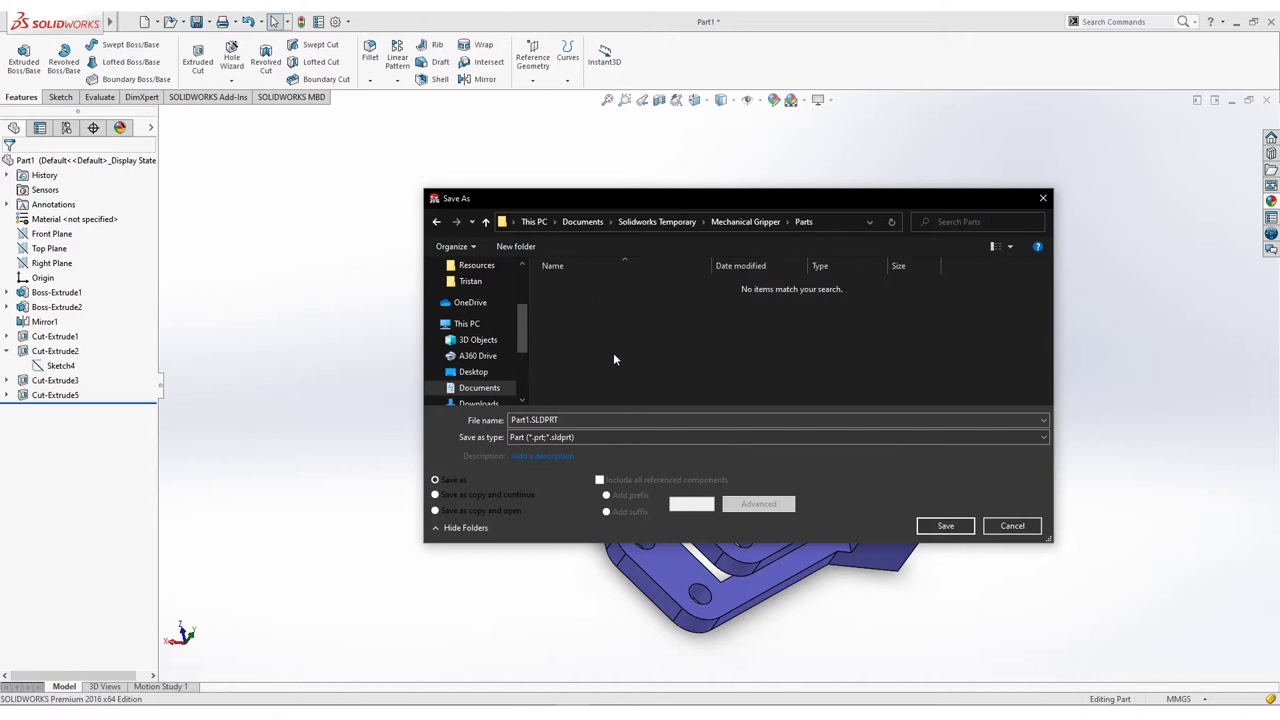
Step: Name the file Part 1 and save it in the Parts folder
double_click(557, 420)
text(Par)
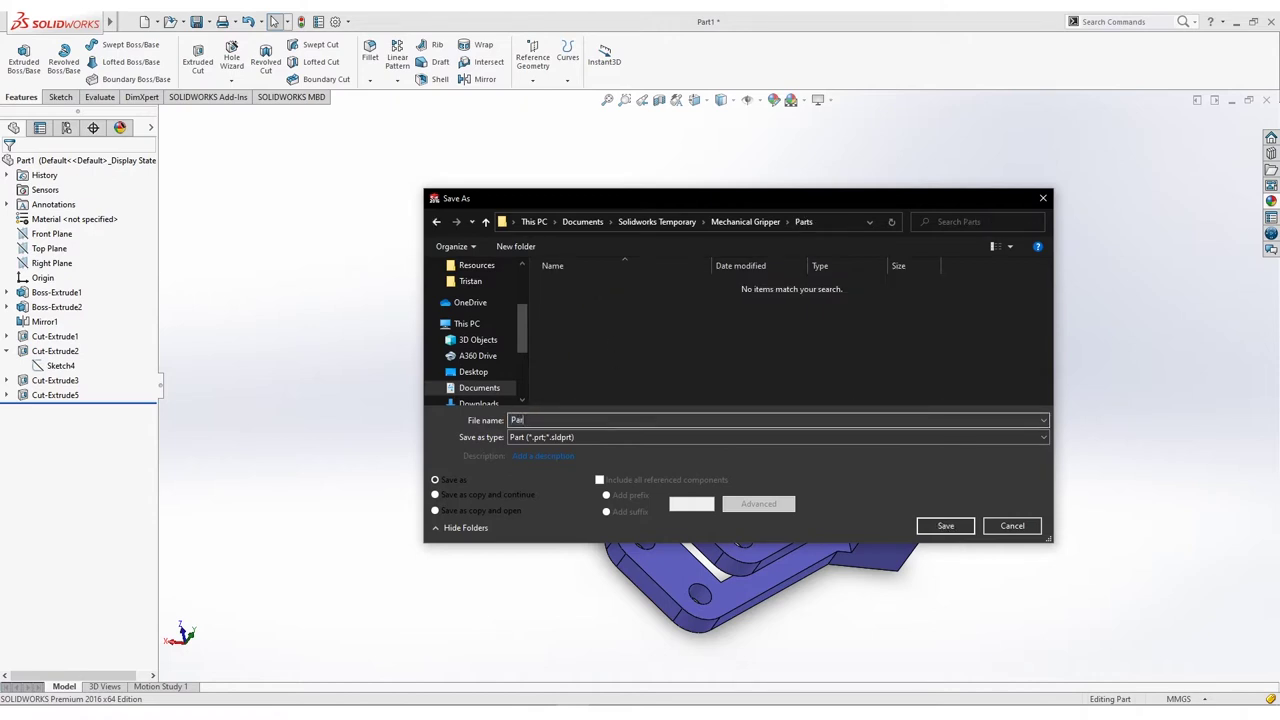
text(t 1)
key(Return)
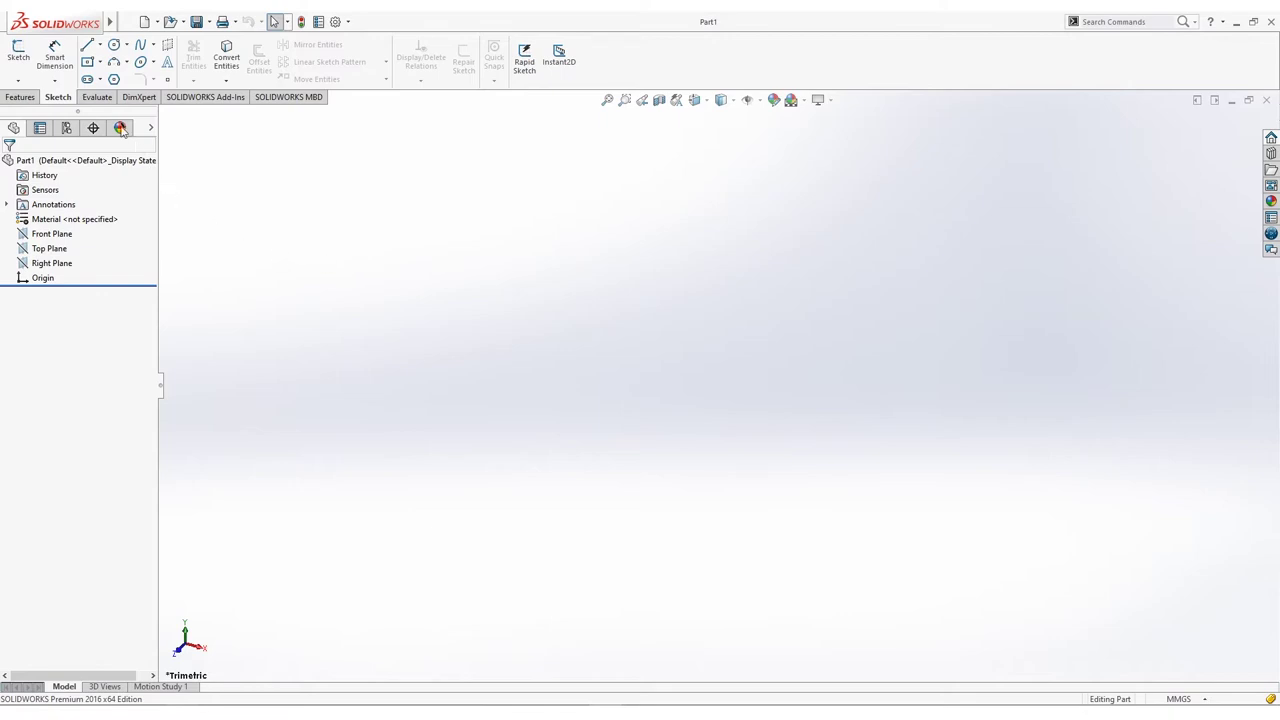
Step: Sketch a horizontal centerpoint straight slot on the Front Plane, centred on the origin, about 210.5 mm between arc centres and 61.3 mm wide
click(18, 55)
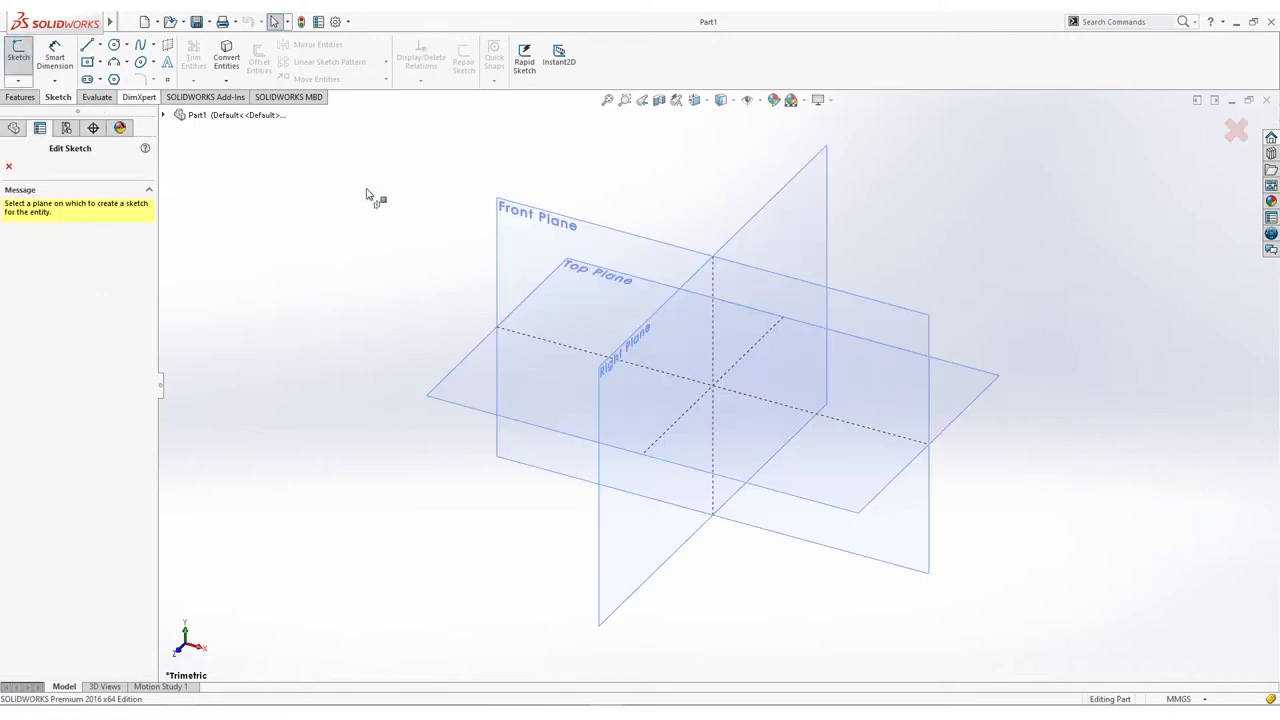
click(553, 231)
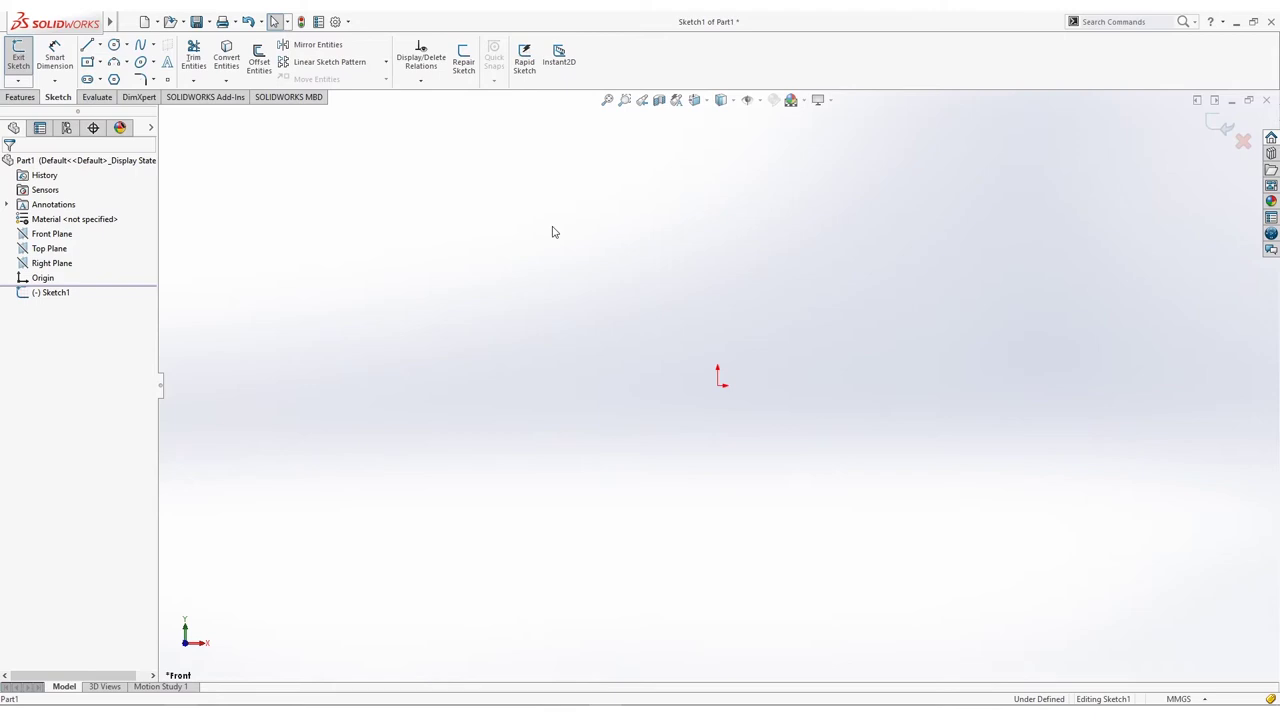
click(91, 83)
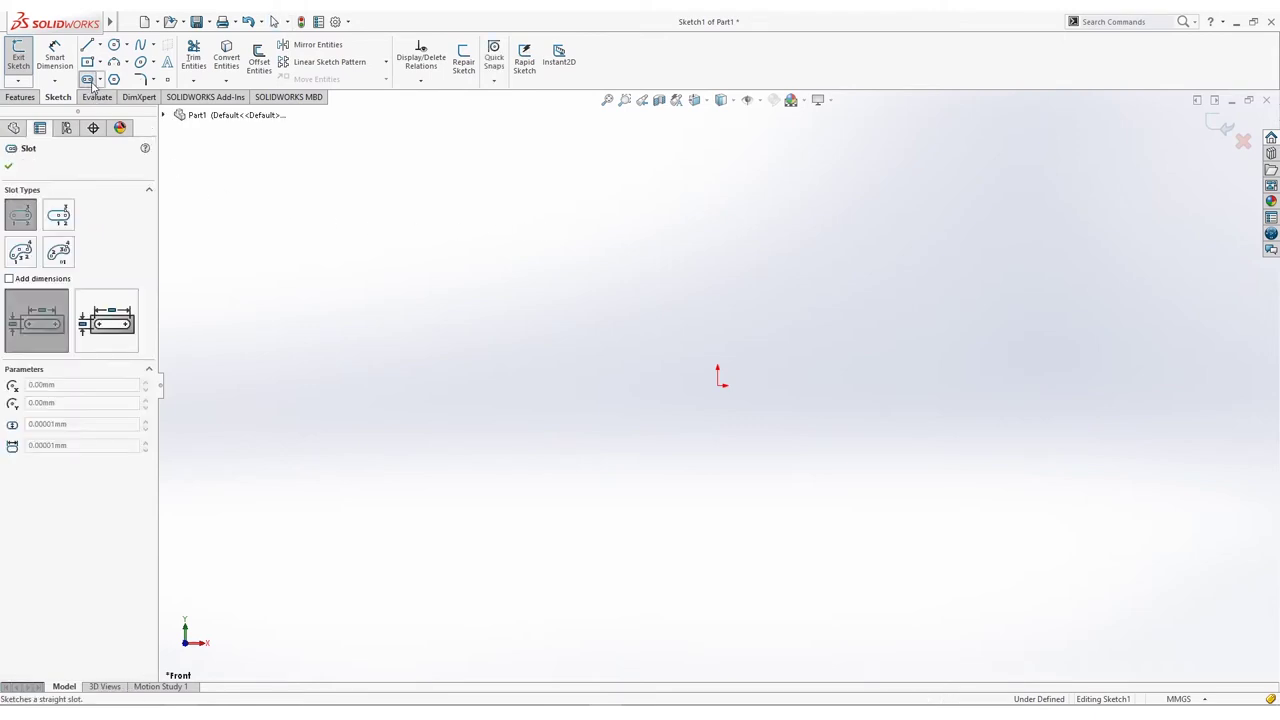
click(58, 215)
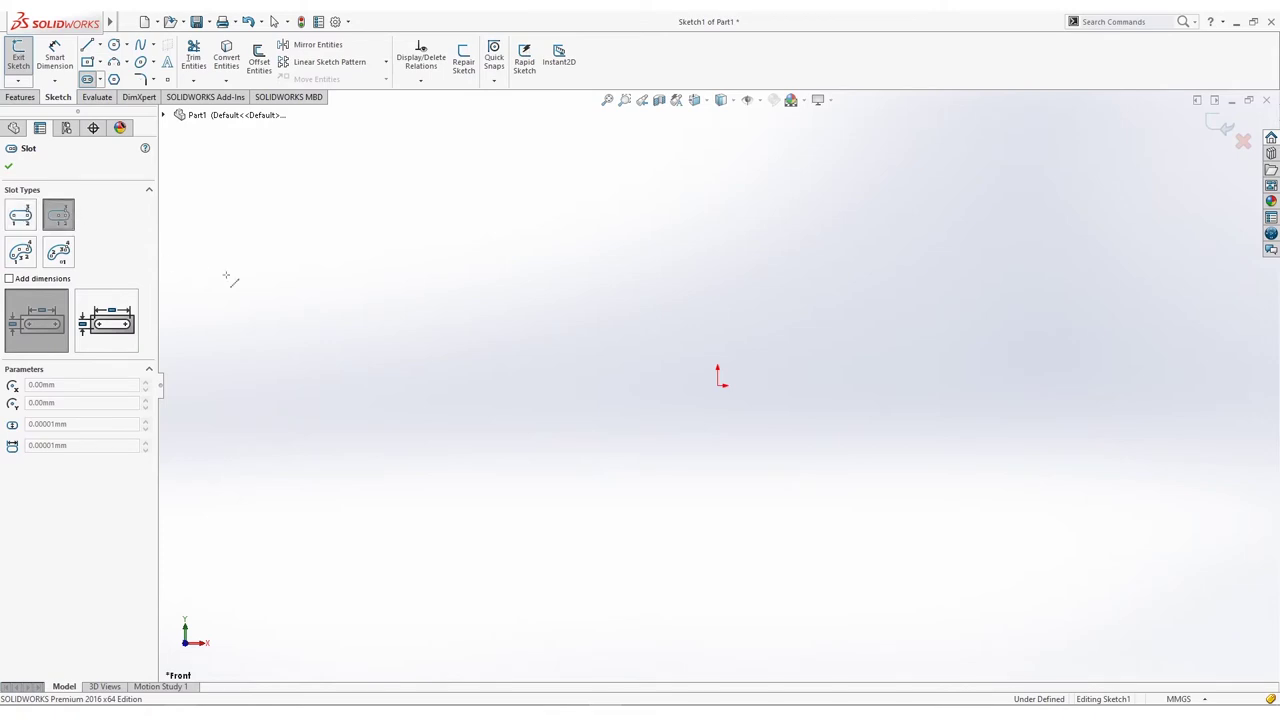
click(718, 386)
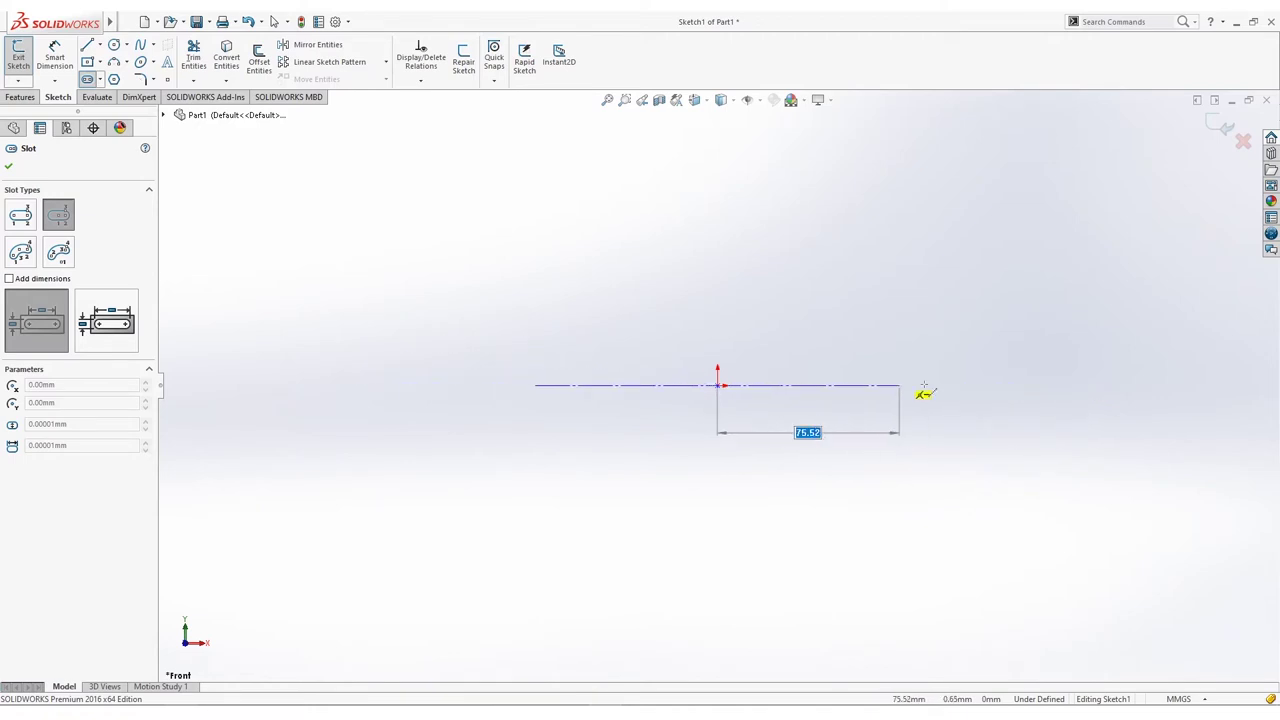
click(990, 386)
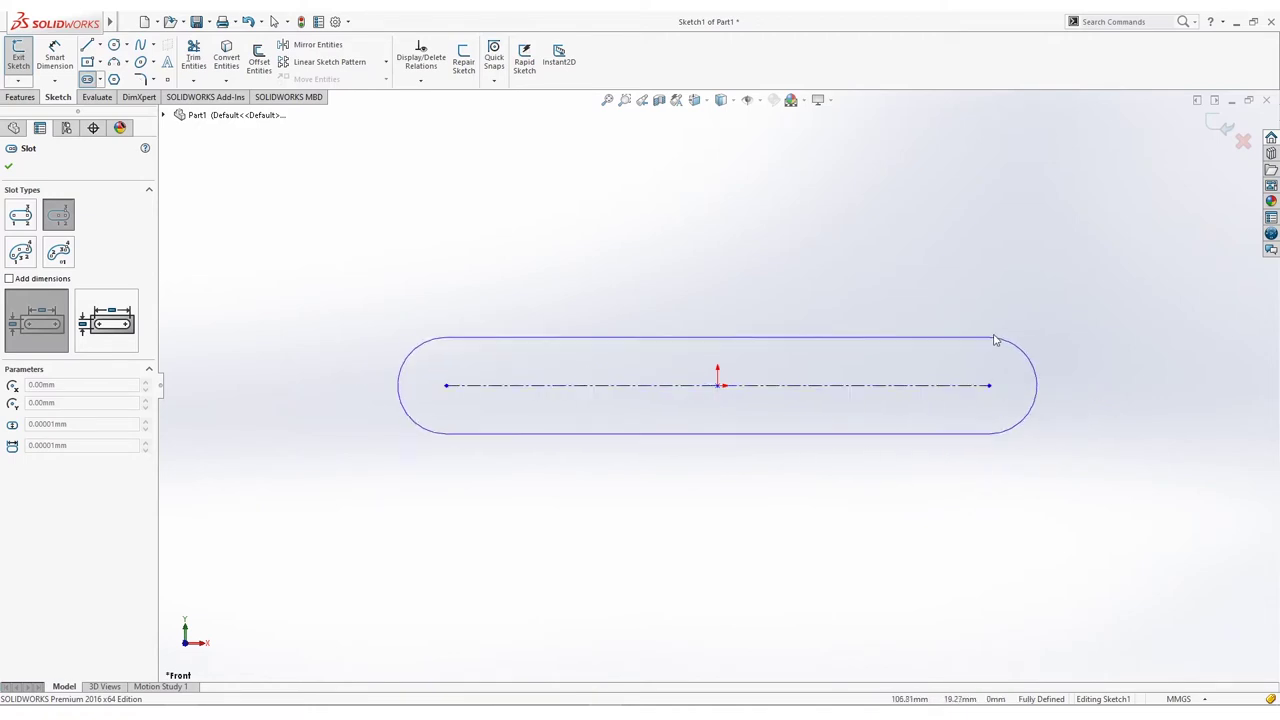
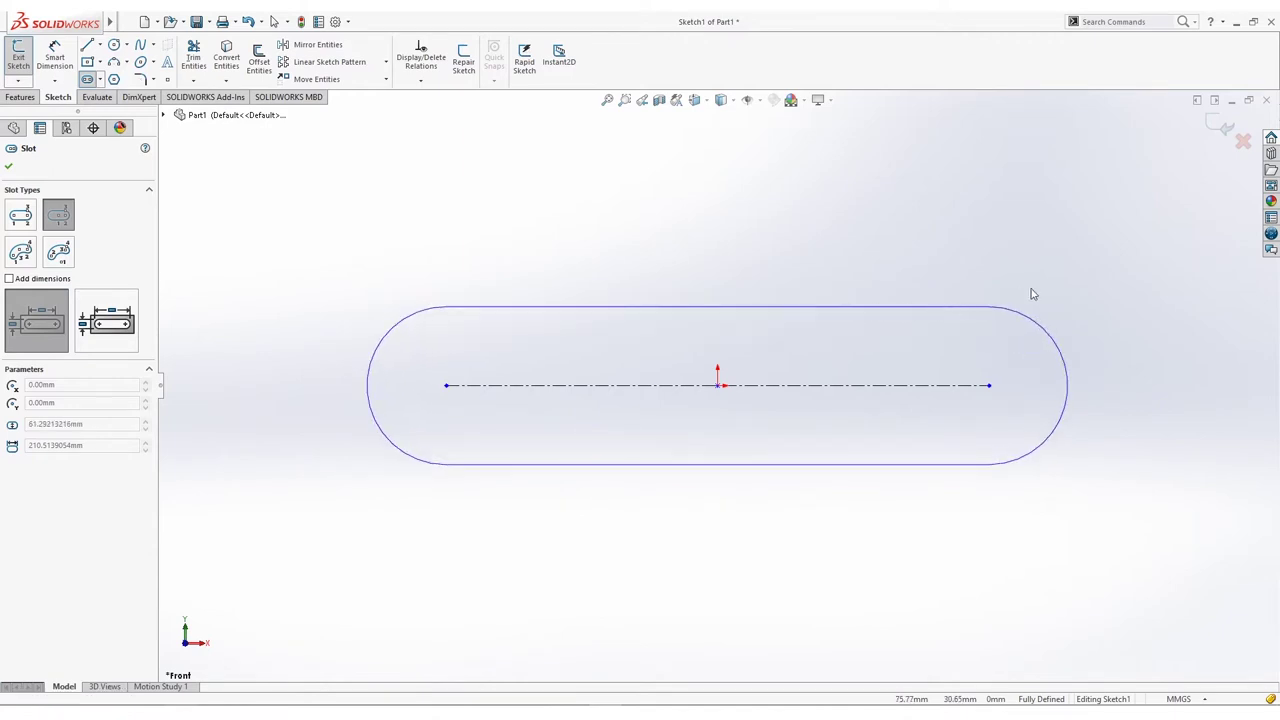
click(1074, 292)
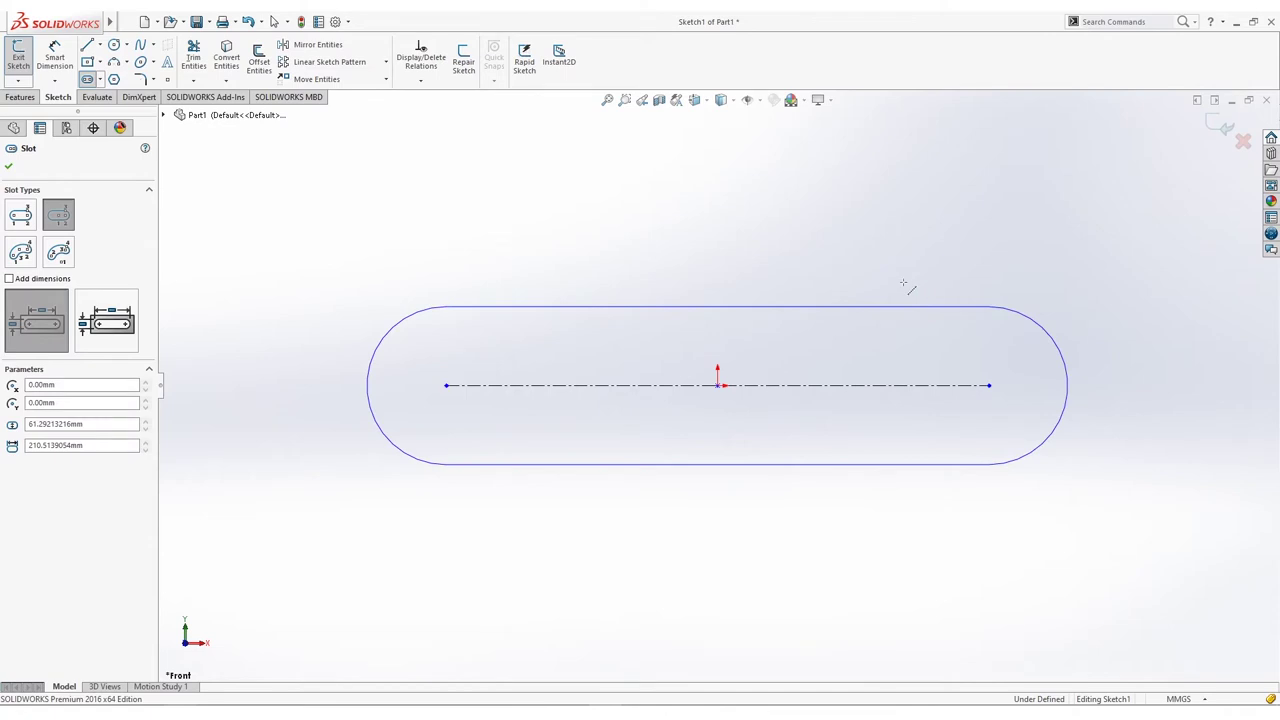
click(9, 165)
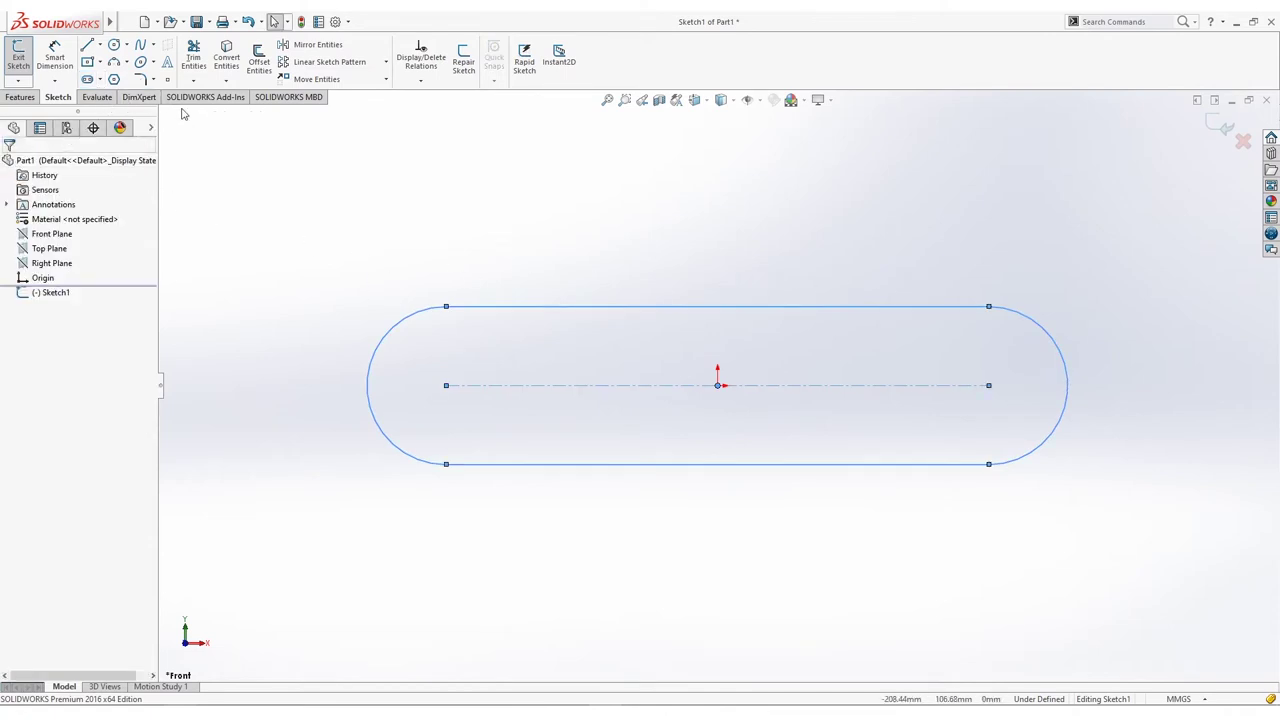
click(321, 257)
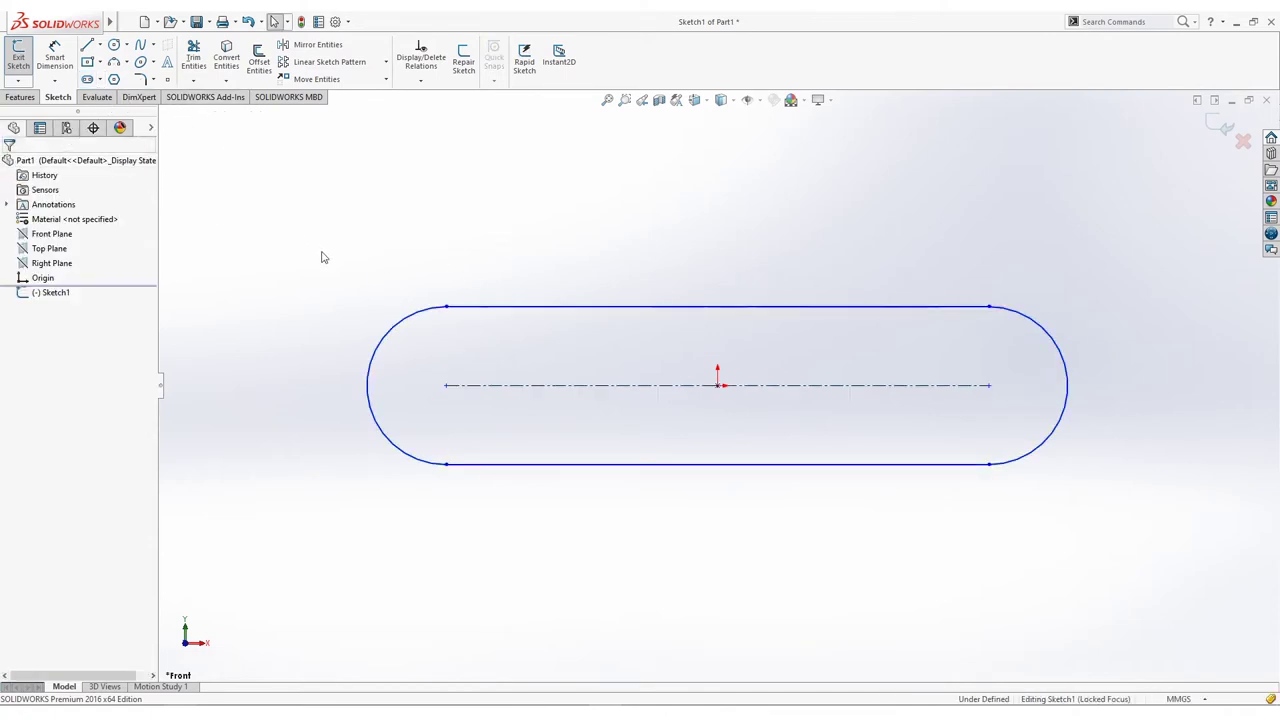
click(664, 390)
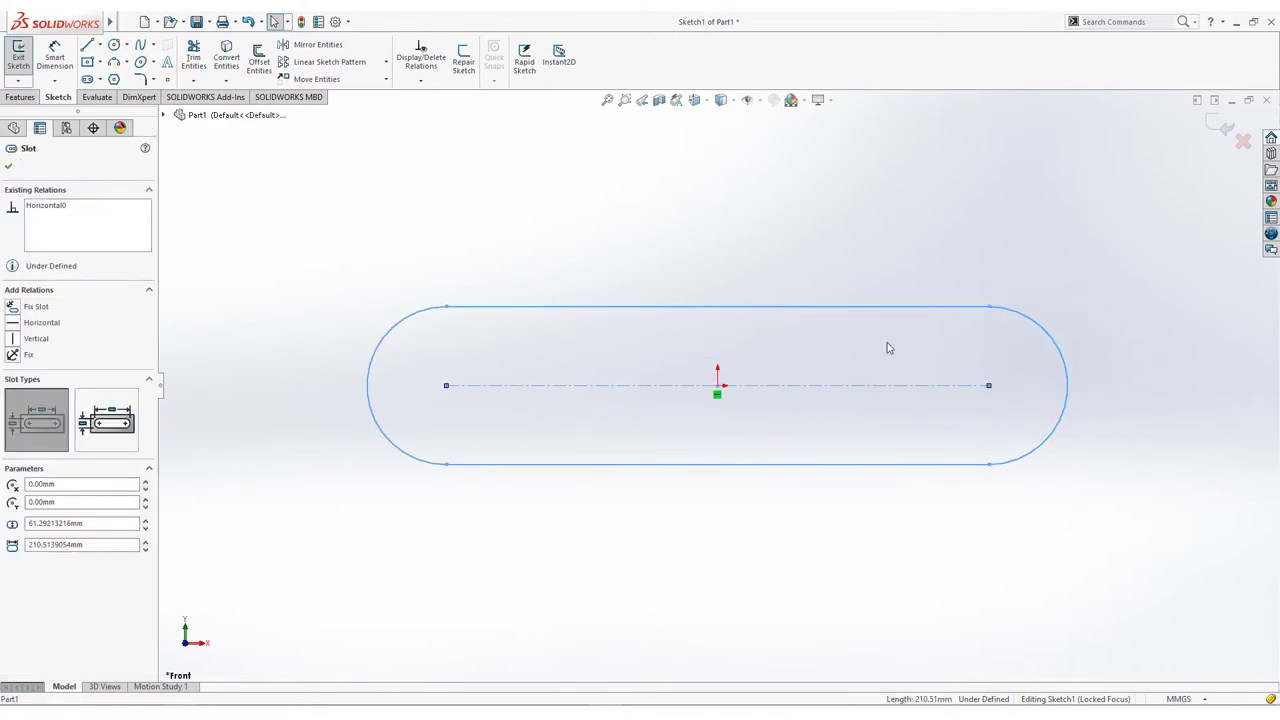
key(Escape)
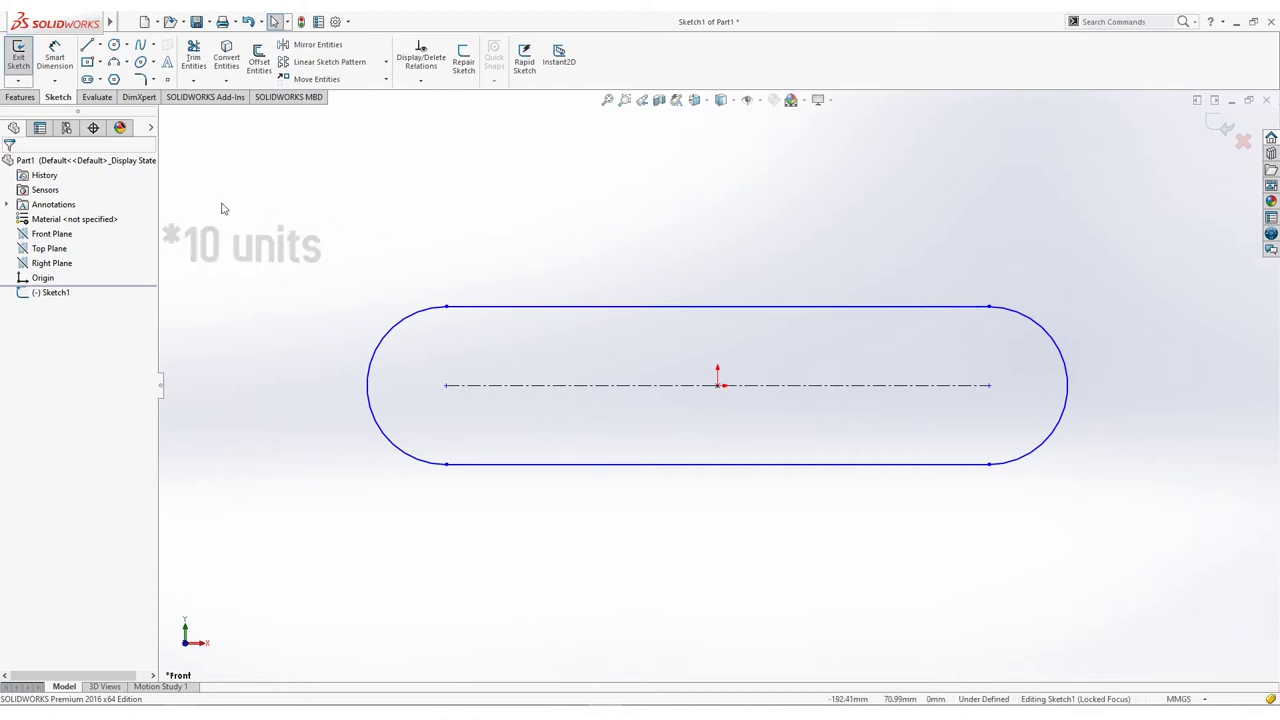
Step: Dimension the radius of the slot's left end arc as 10 mm
click(55, 56)
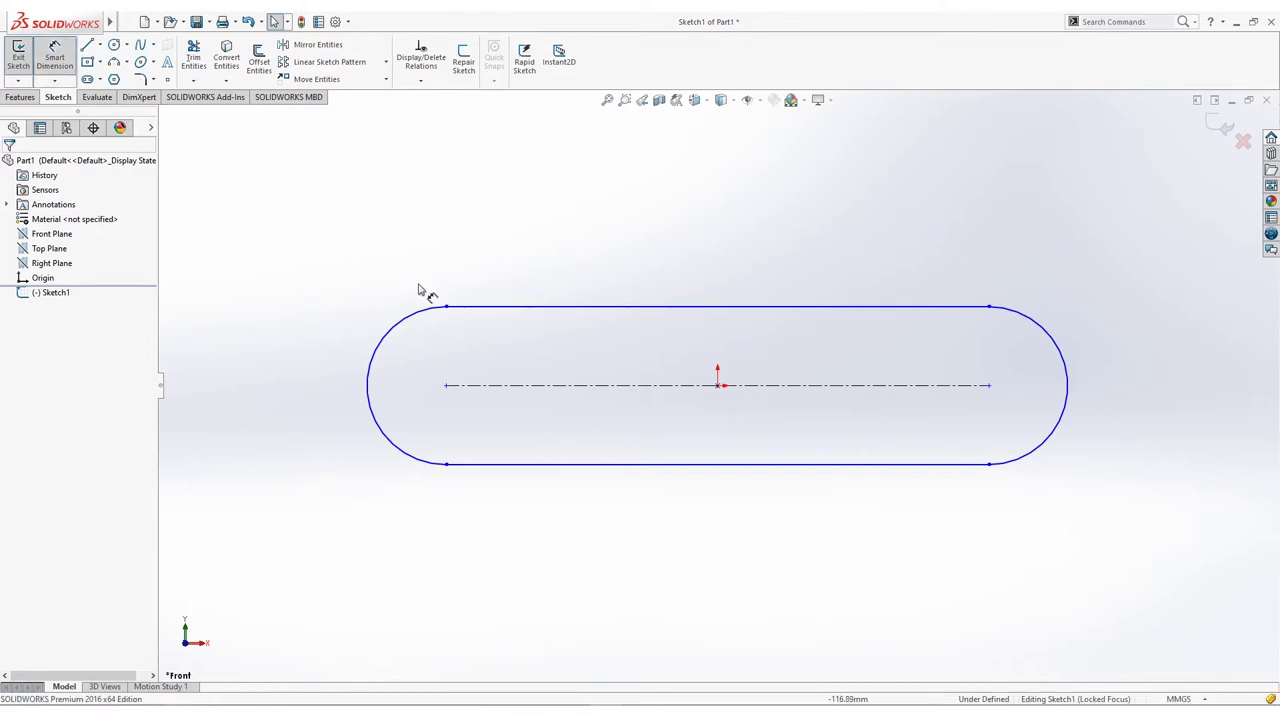
click(433, 305)
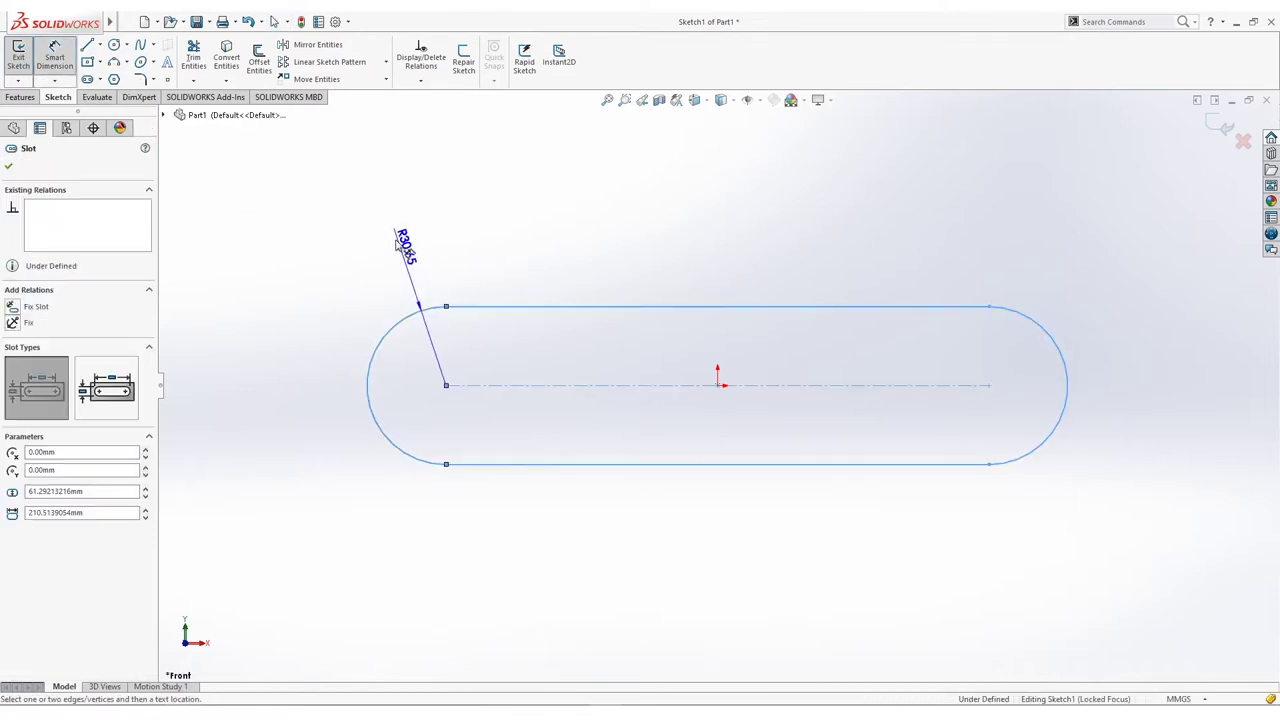
click(392, 243)
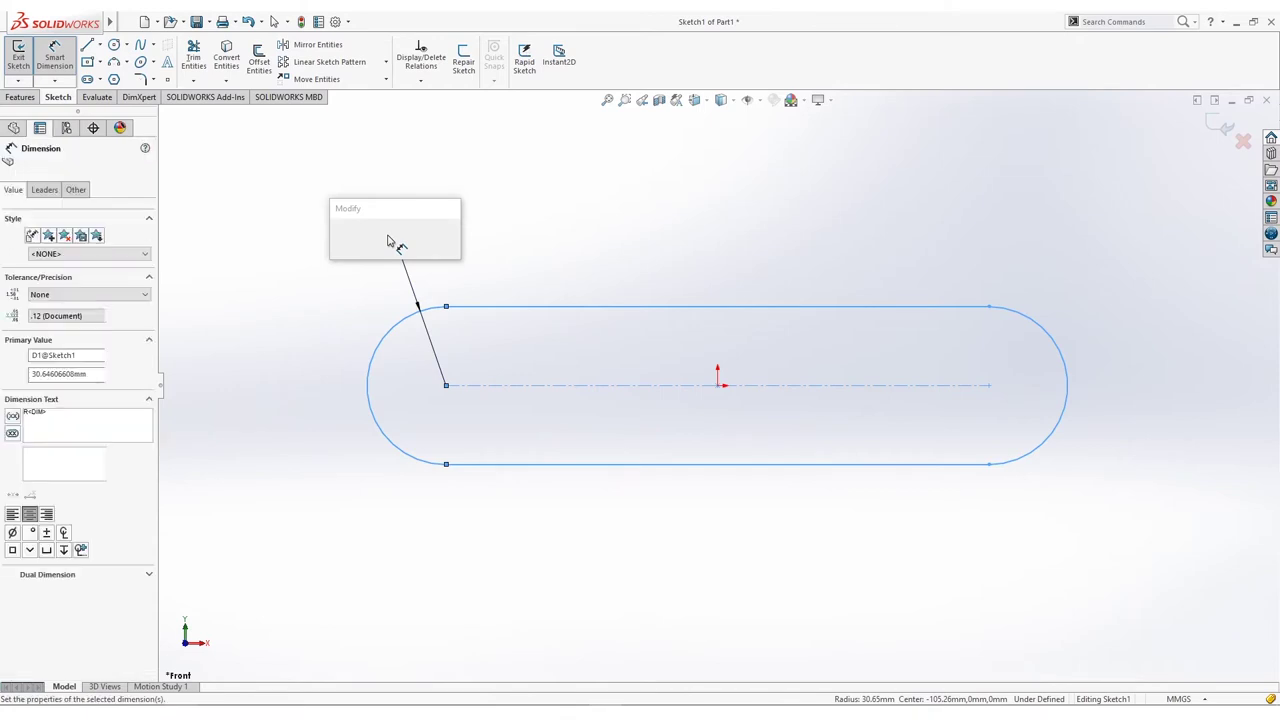
text(10)
key(Return)
Step: Dimension the slot's centreline between its arc centres as 60 mm
click(597, 386)
click(603, 290)
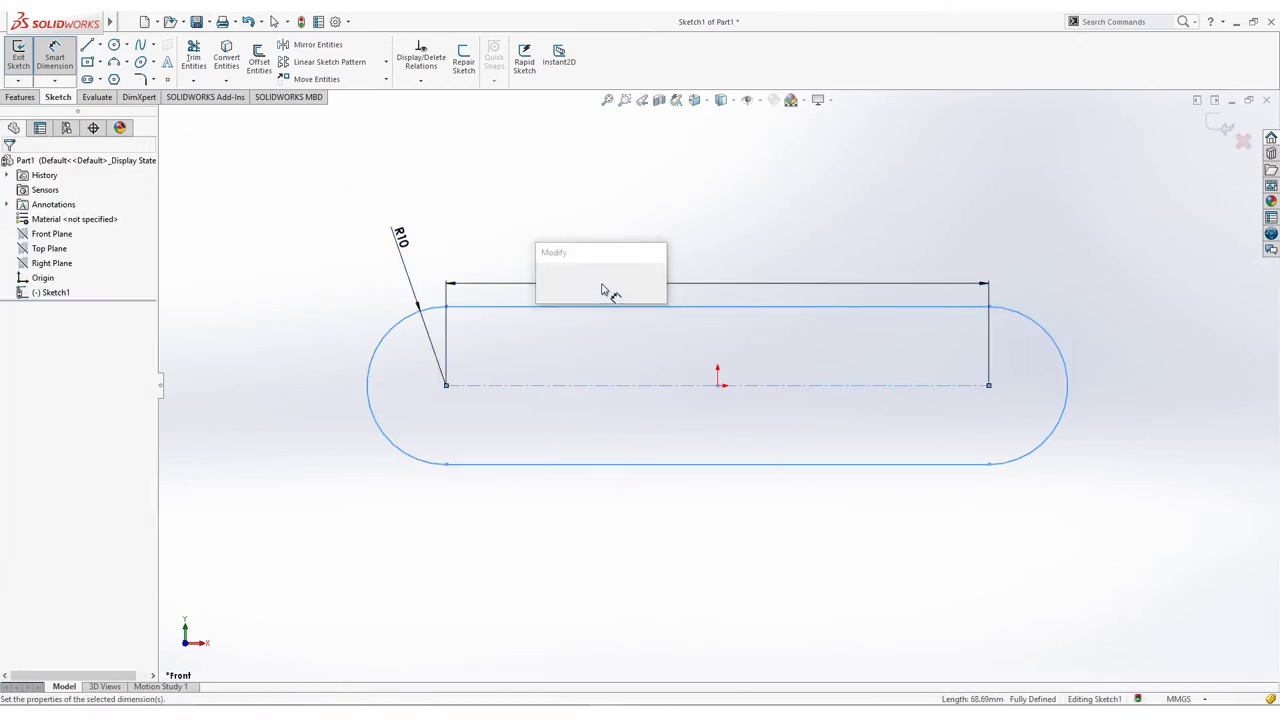
text(60)
key(Return)
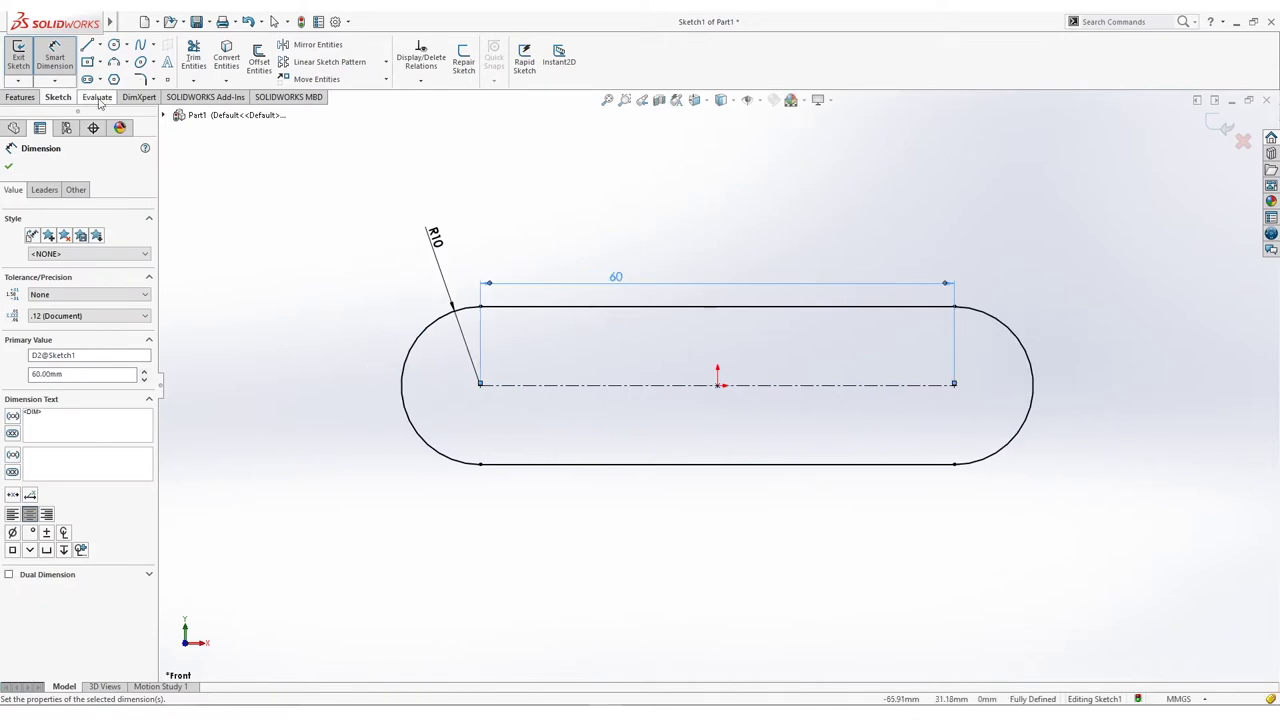
Step: Extrude the slot profile 20 mm with the Mid Plane end condition
click(20, 97)
click(18, 63)
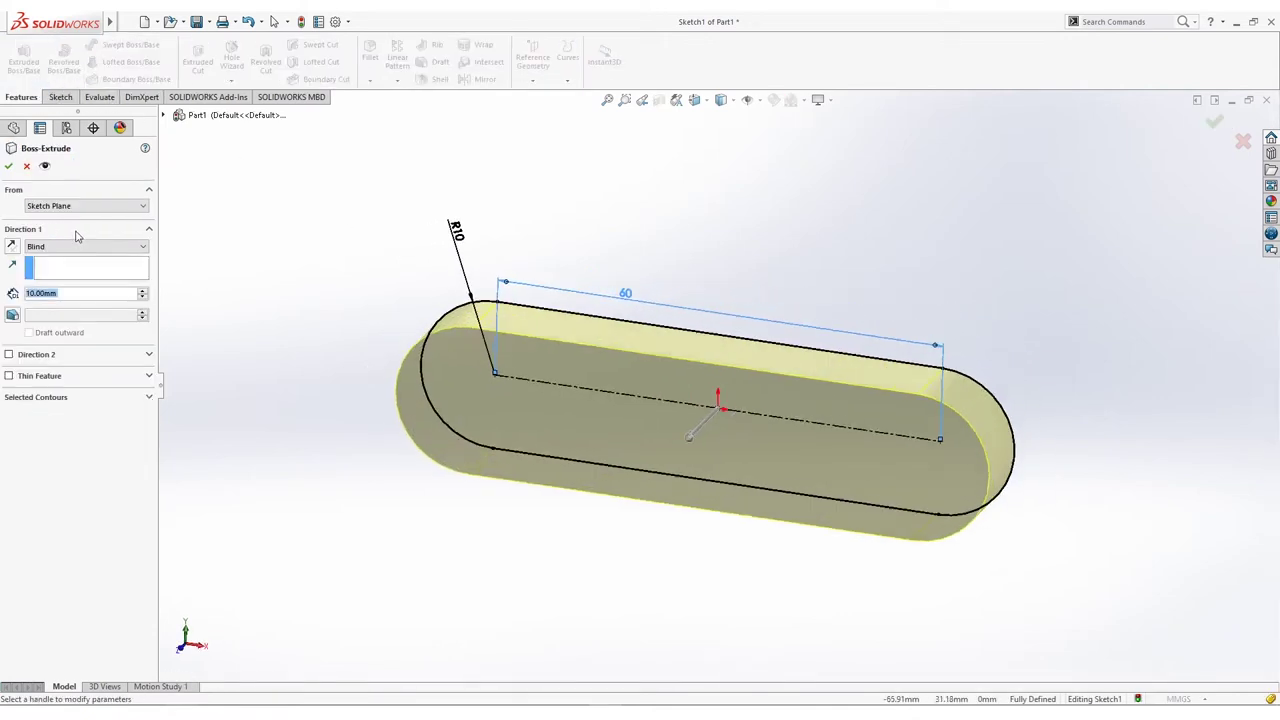
click(86, 247)
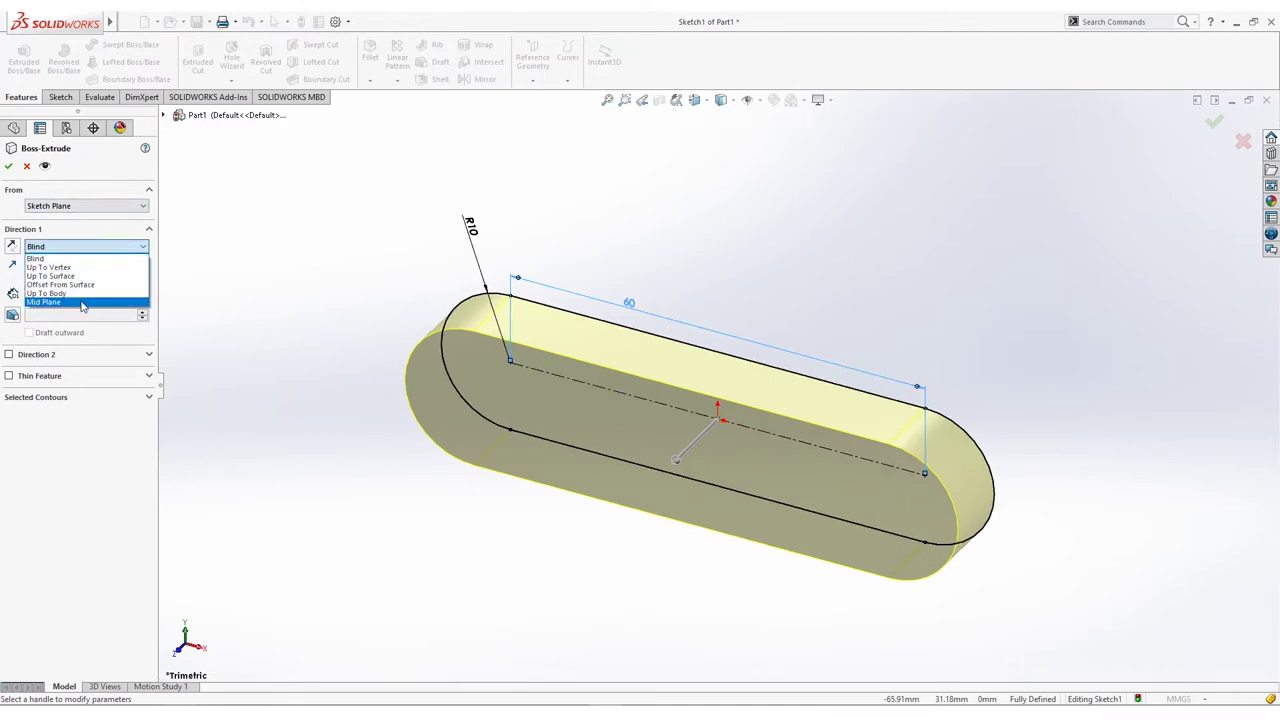
click(84, 301)
text(20)
key(Return)
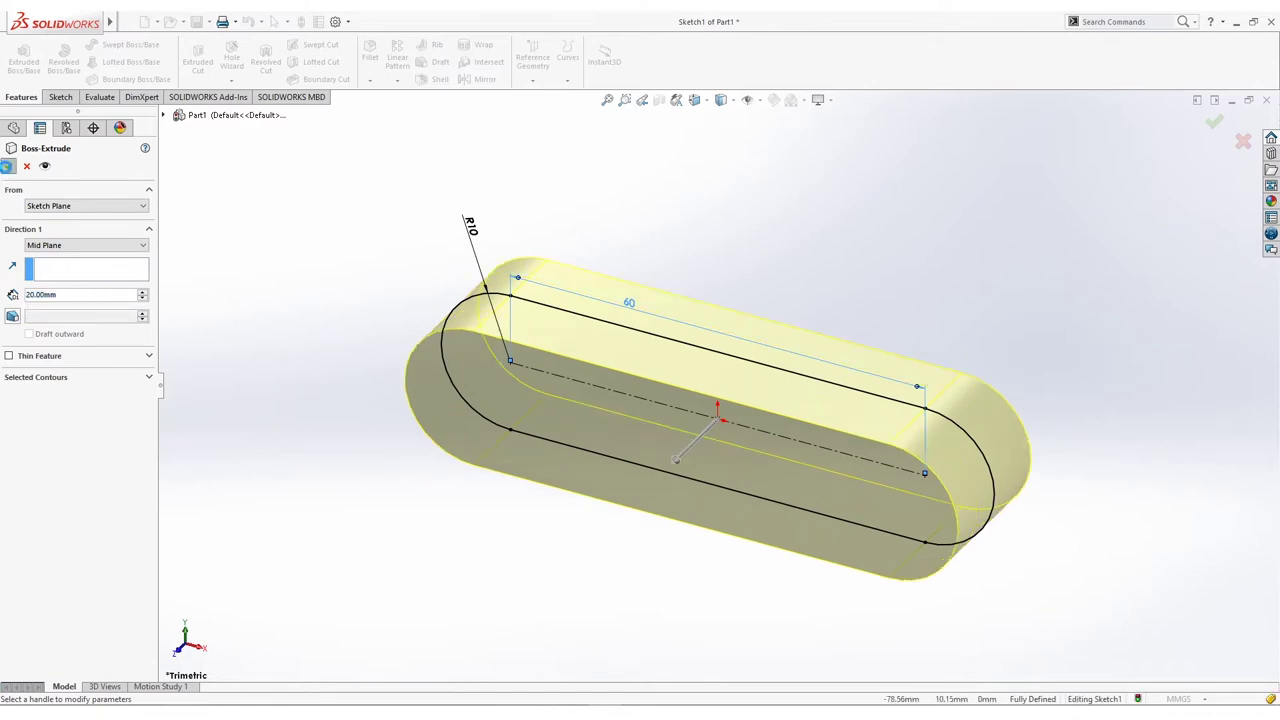
click(8, 167)
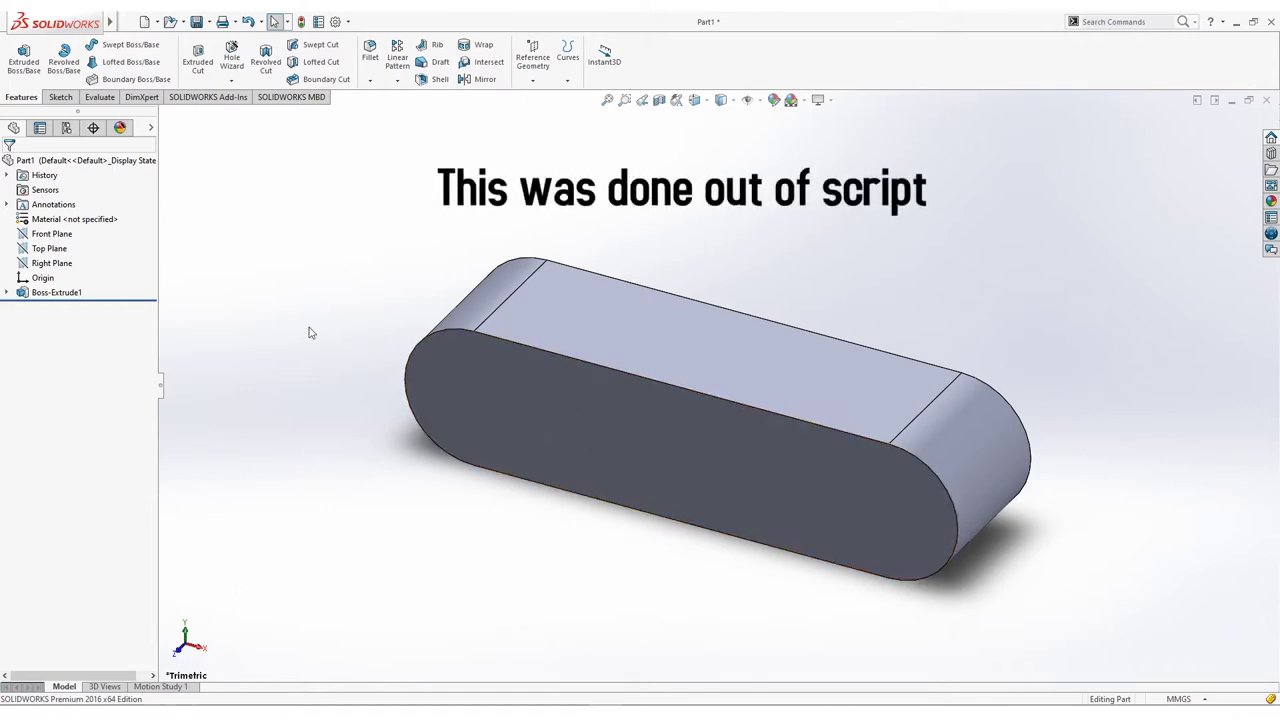
click(6, 293)
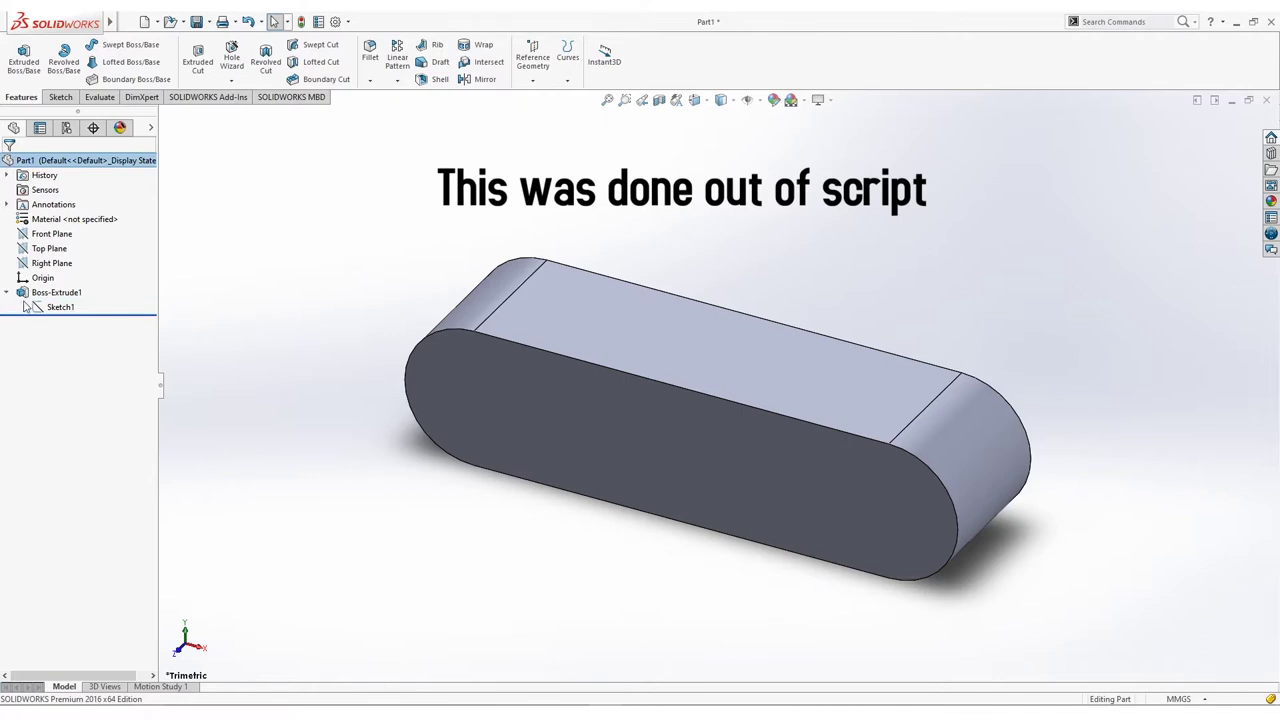
click(616, 434)
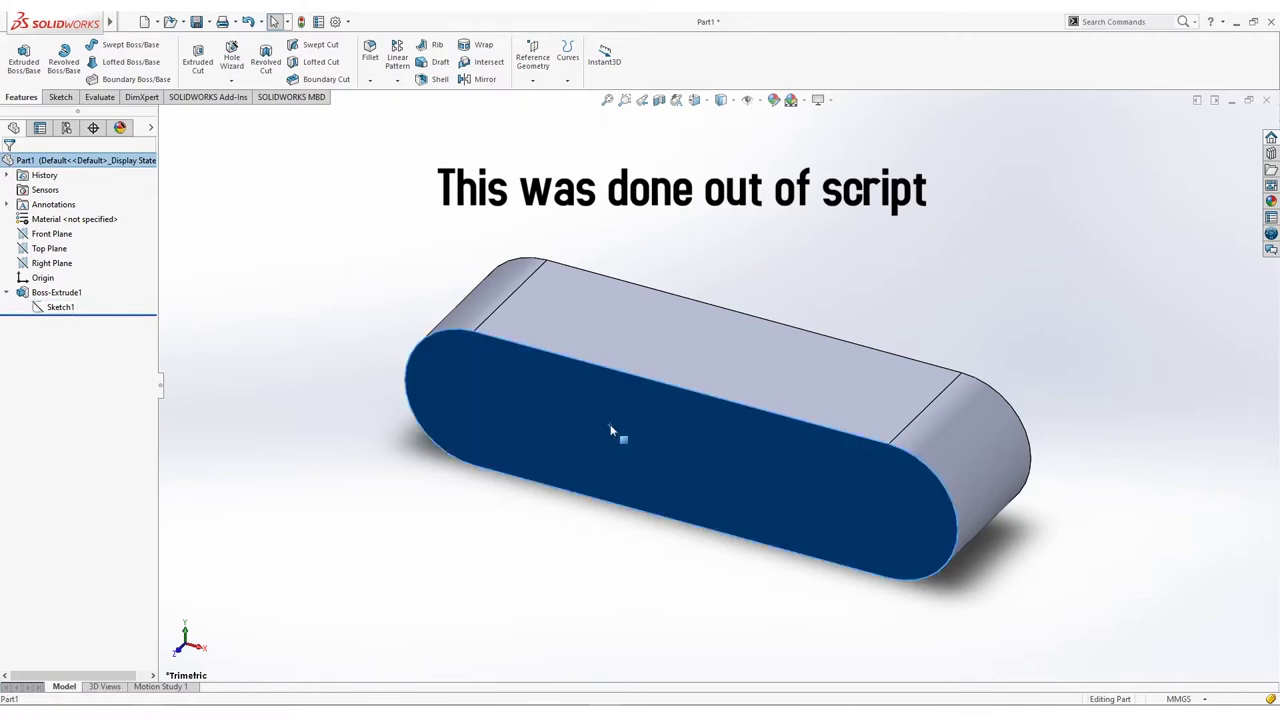
right_click(612, 430)
click(517, 223)
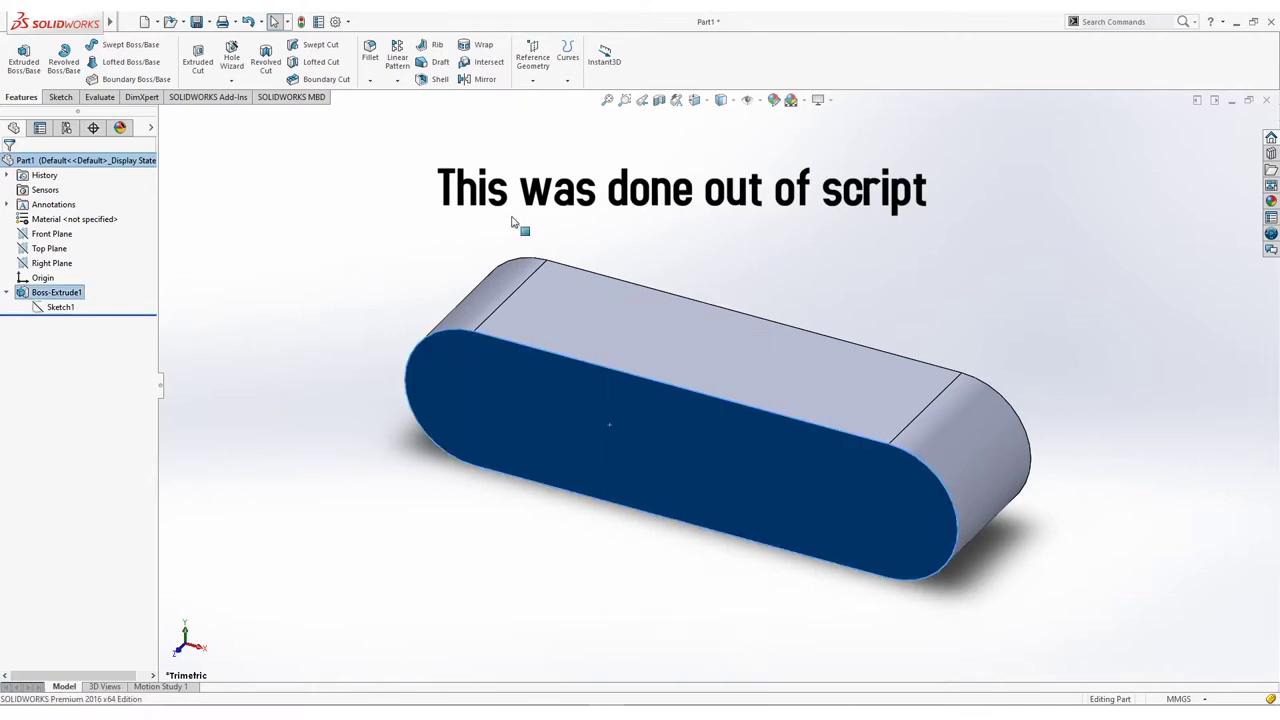
Step: Sketch a circle about 8.3 mm in diameter on the Front Plane, centred about 26.9 mm left of the origin
right_click(44, 238)
click(60, 222)
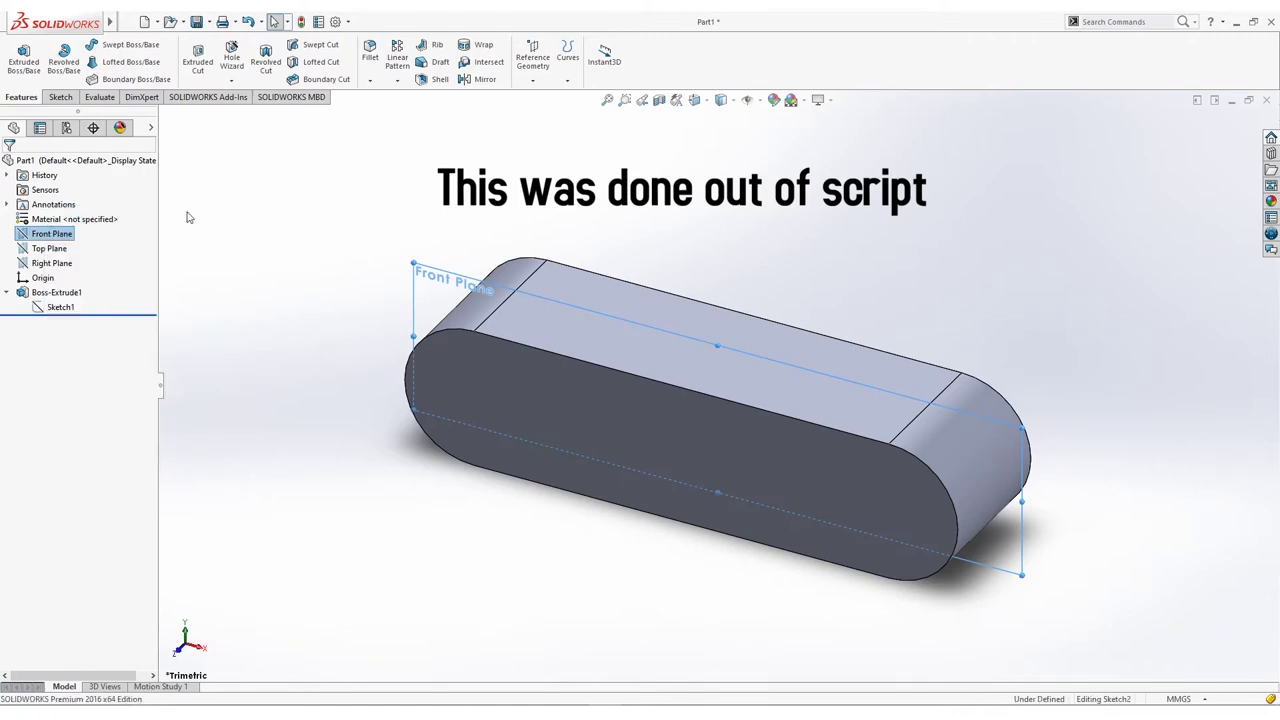
key(space)
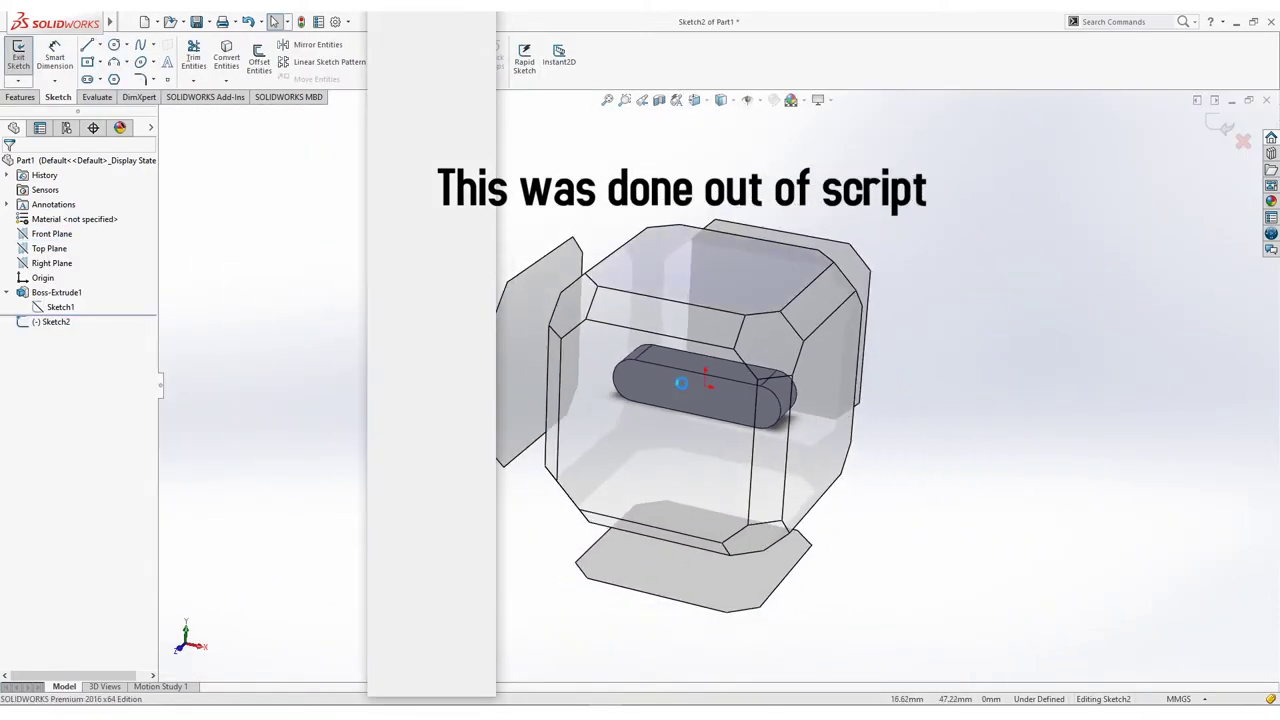
click(682, 383)
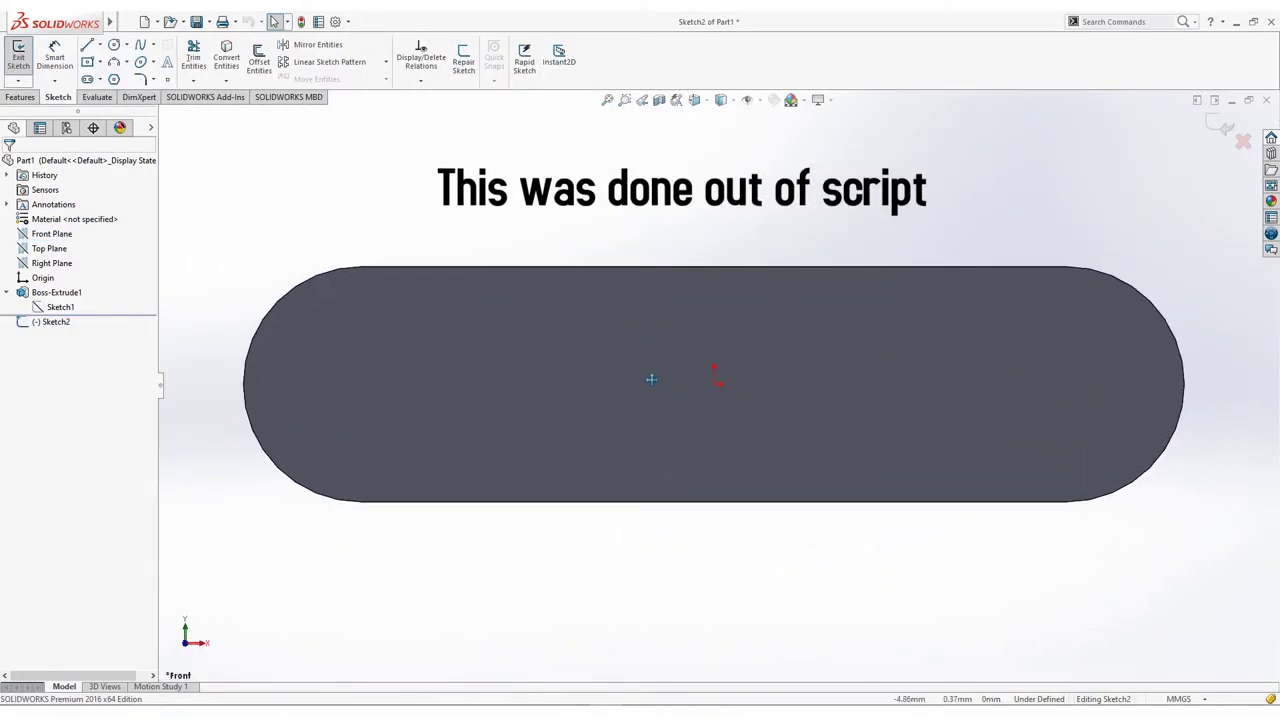
click(115, 47)
click(386, 383)
click(419, 348)
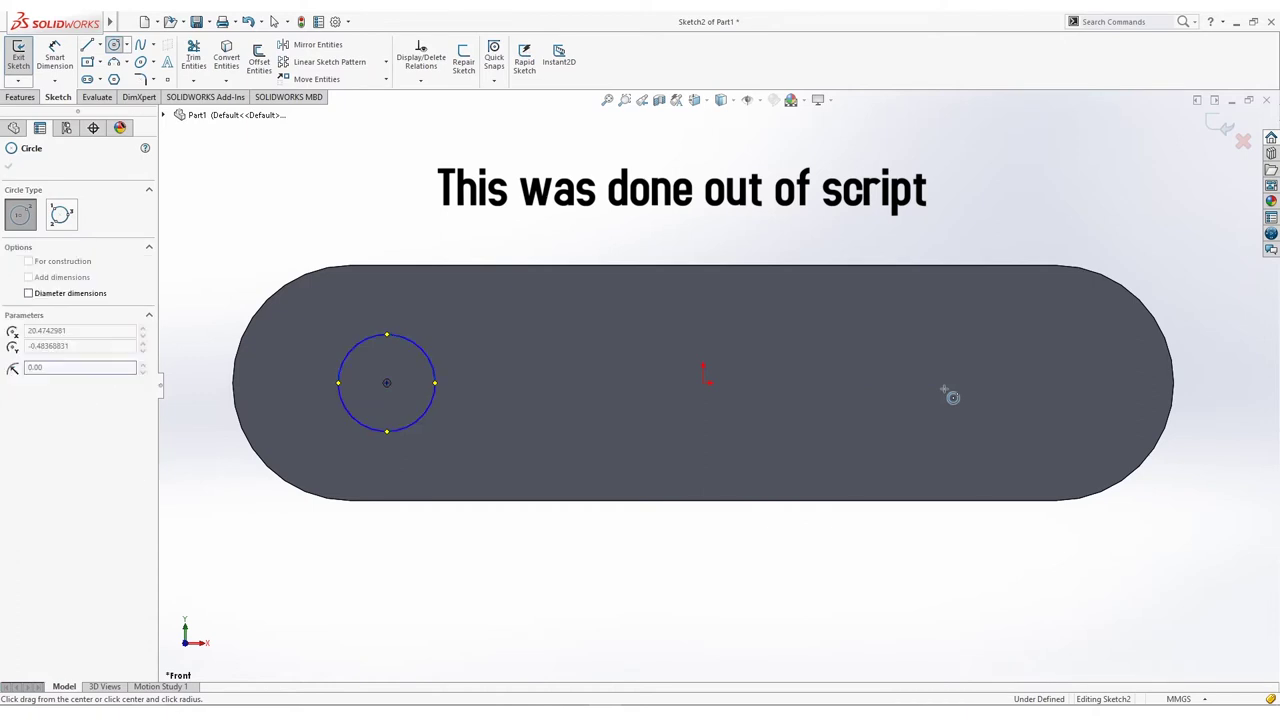
key(Escape)
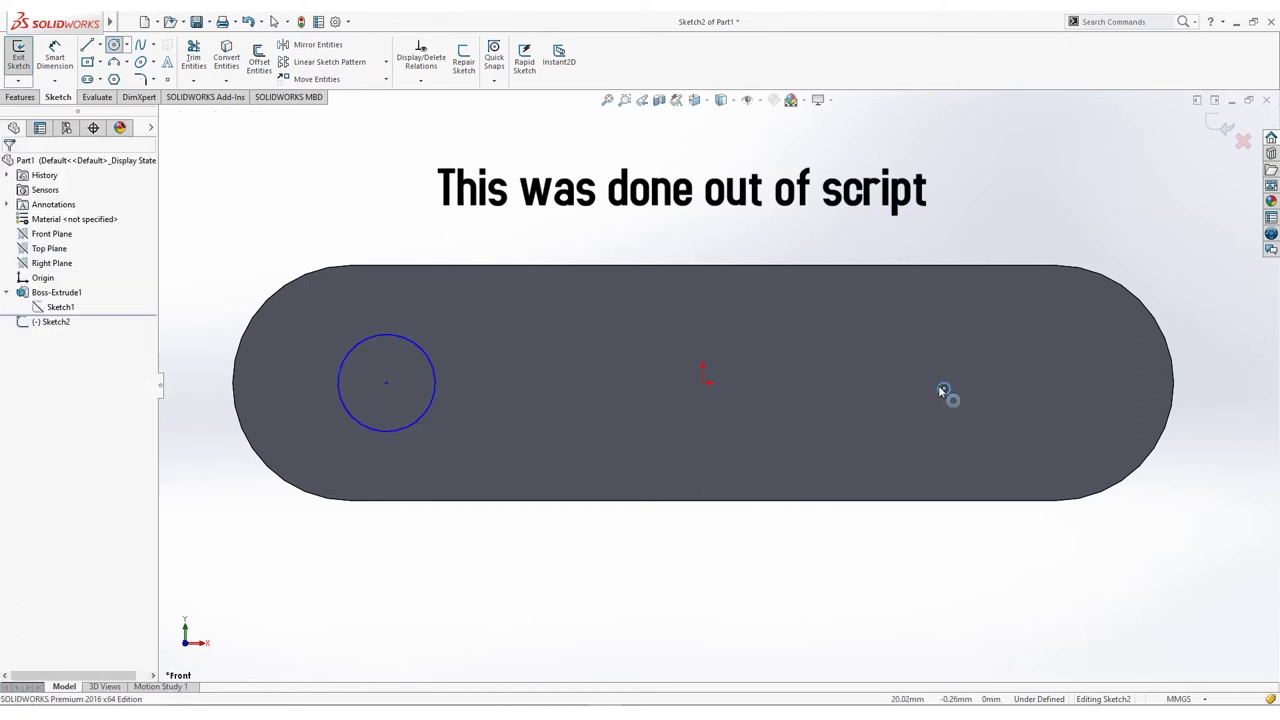
Step: Sketch a second, slightly smaller circle centred about 16.7 mm right of the origin, level with the first circle
click(943, 387)
key(Delete)
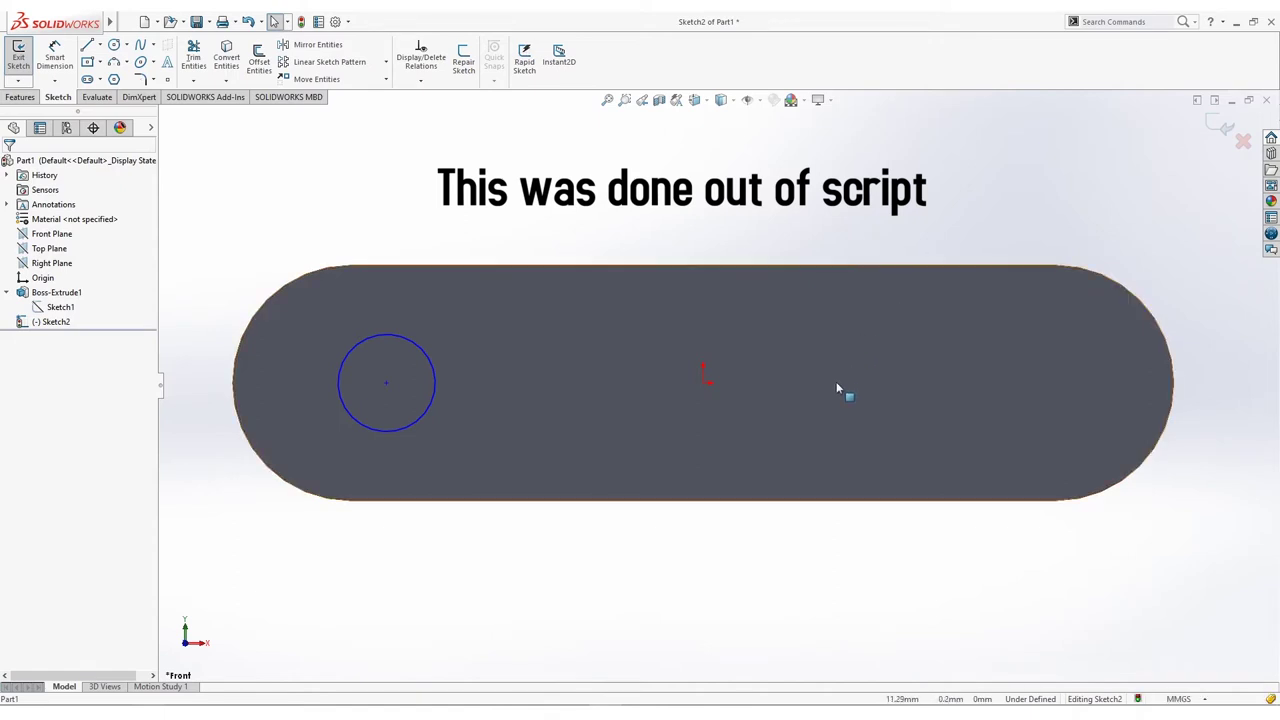
right_drag(883, 215, 942, 288)
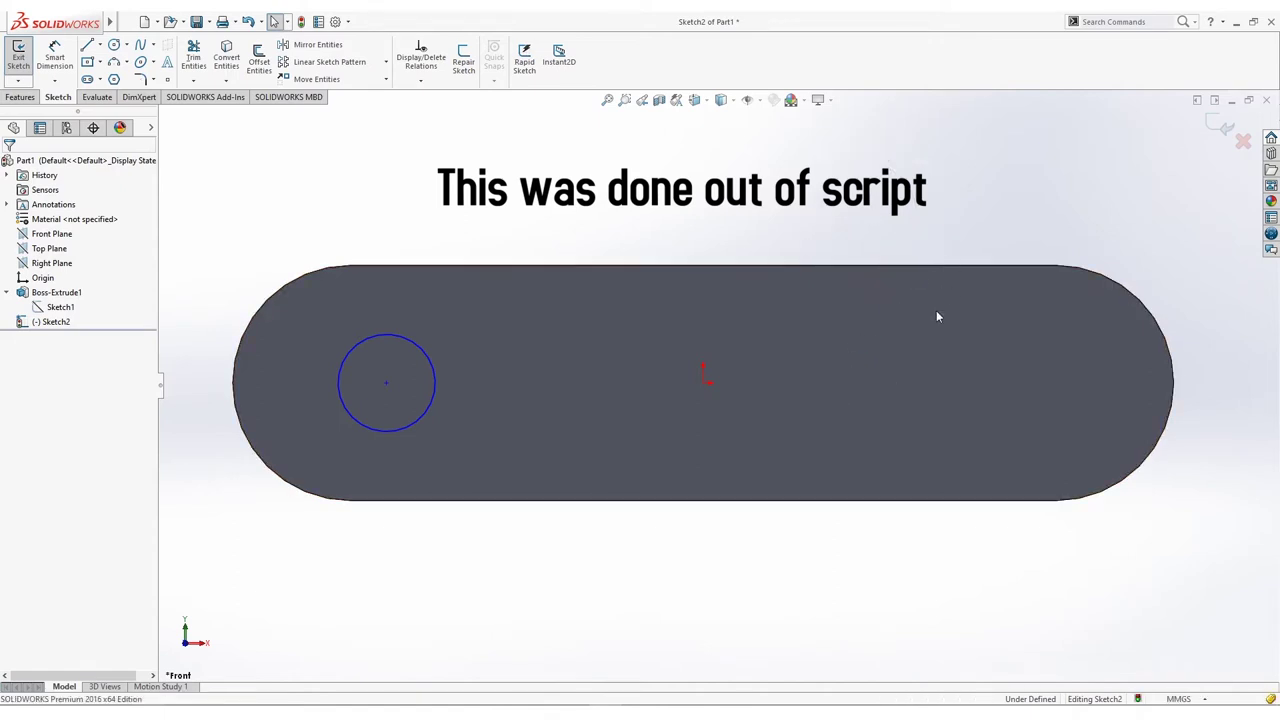
click(900, 383)
click(930, 362)
key(Escape)
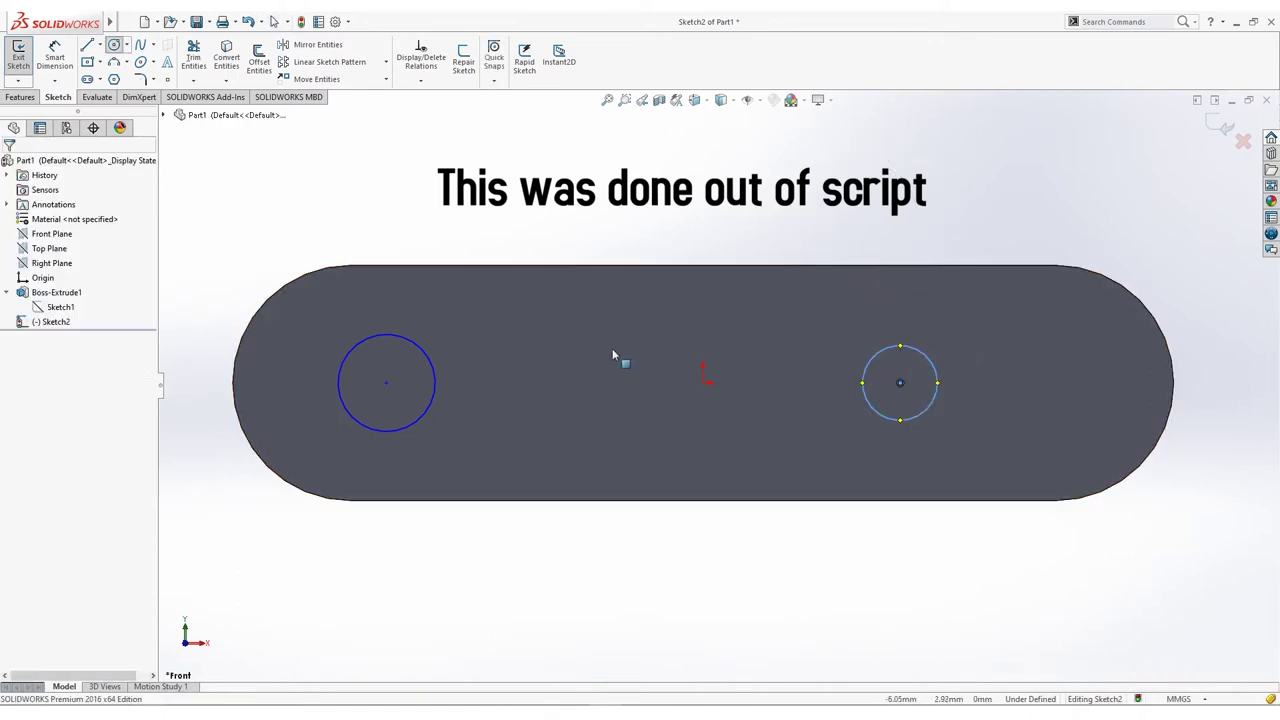
Step: Add an Equal relation between the two sketched circles
drag(332, 309, 996, 461)
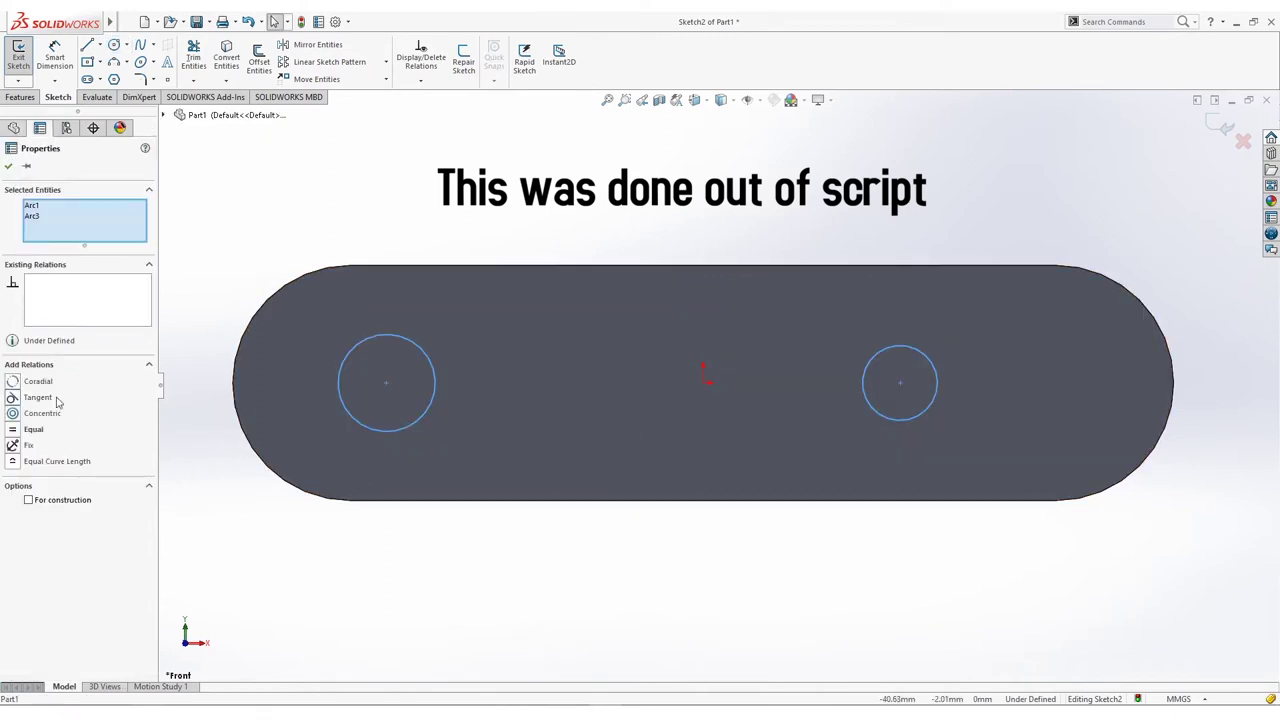
click(13, 429)
click(336, 245)
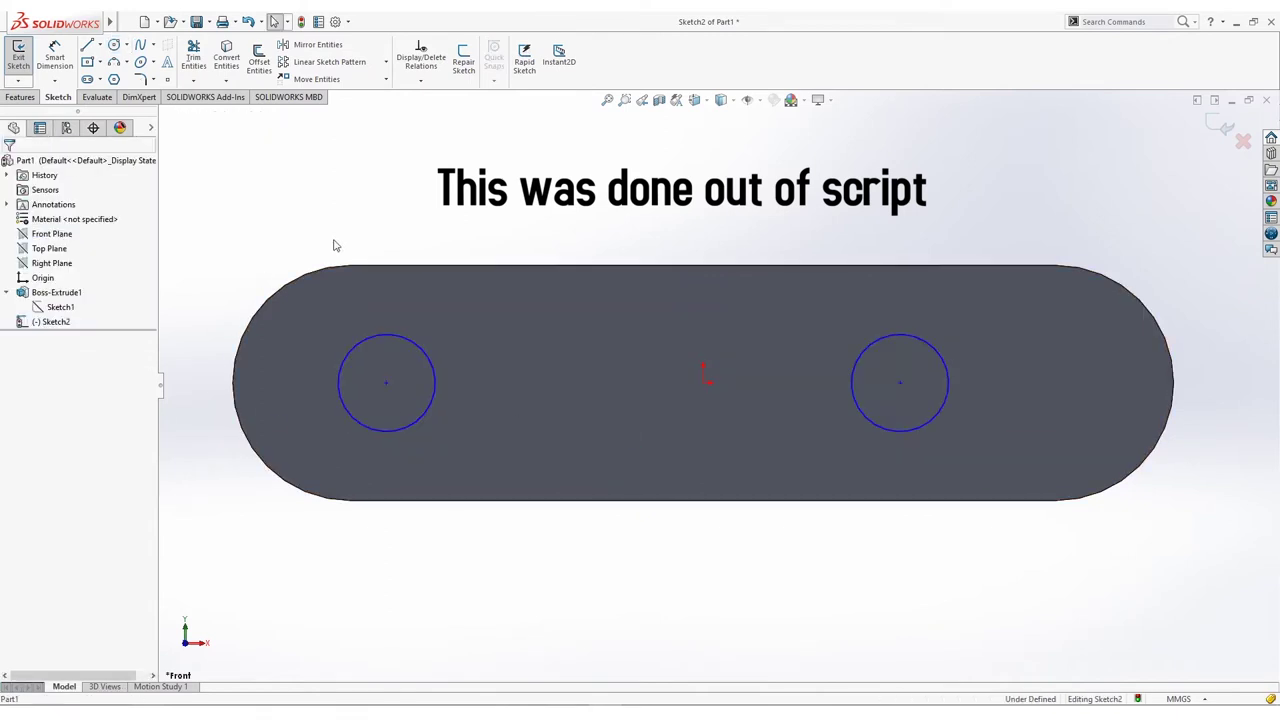
click(54, 55)
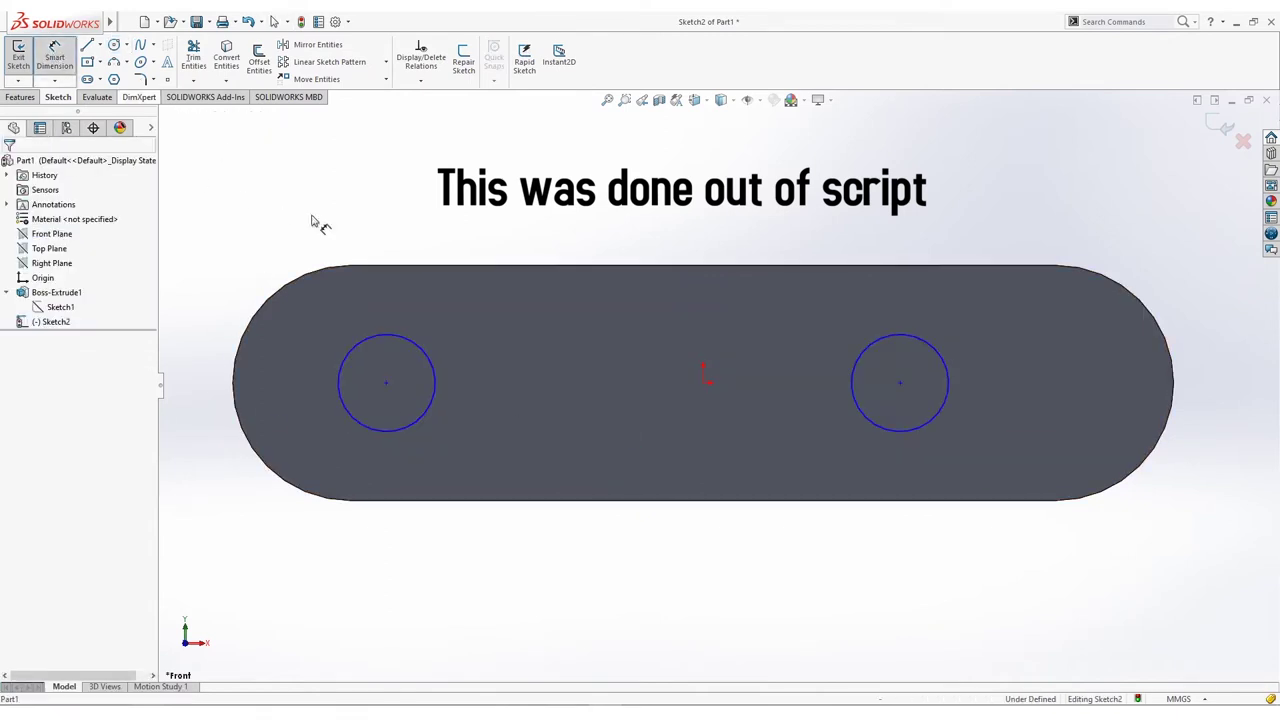
click(387, 383)
click(900, 383)
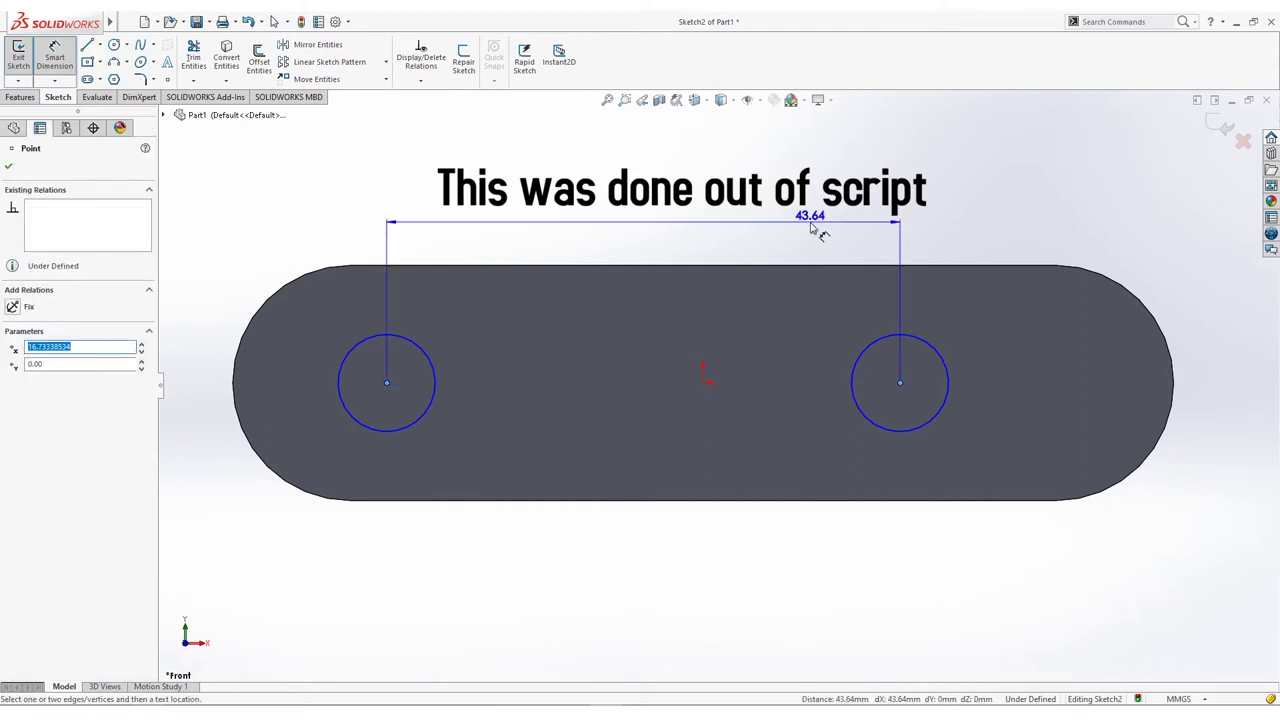
key(Escape)
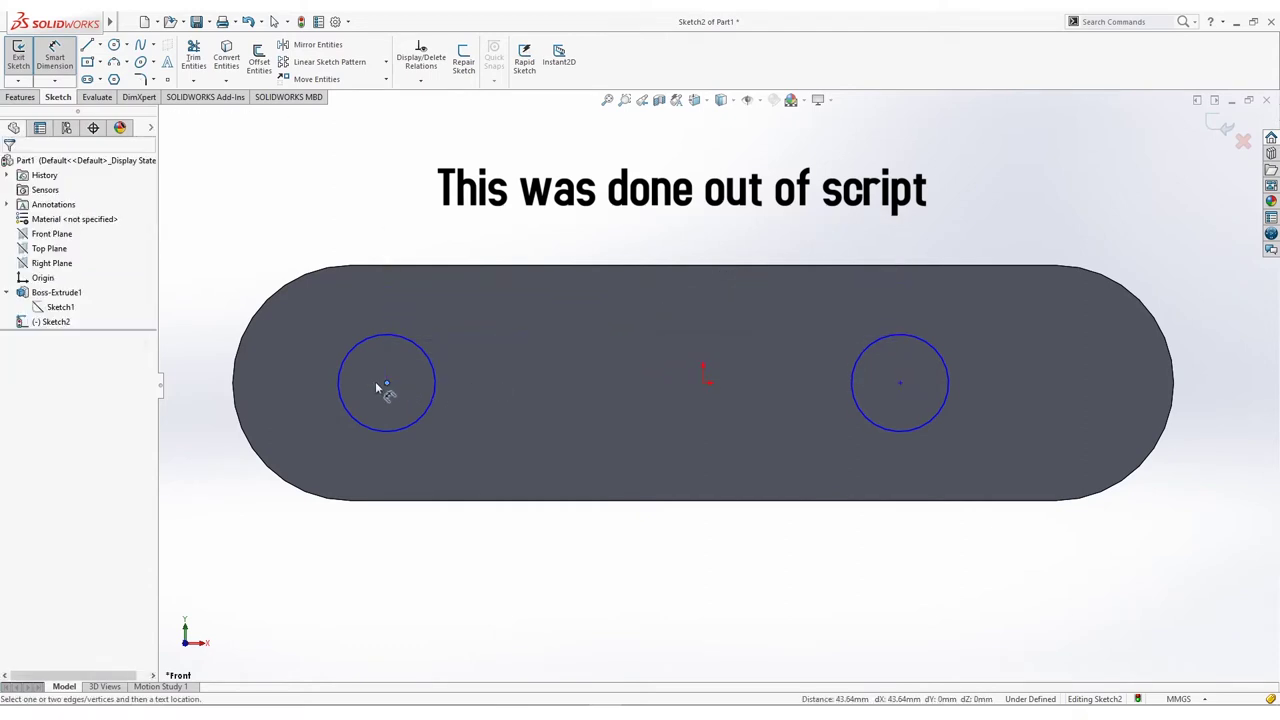
Step: Dimension the horizontal distance from the left circle's centre to the origin as 30 mm
click(703, 383)
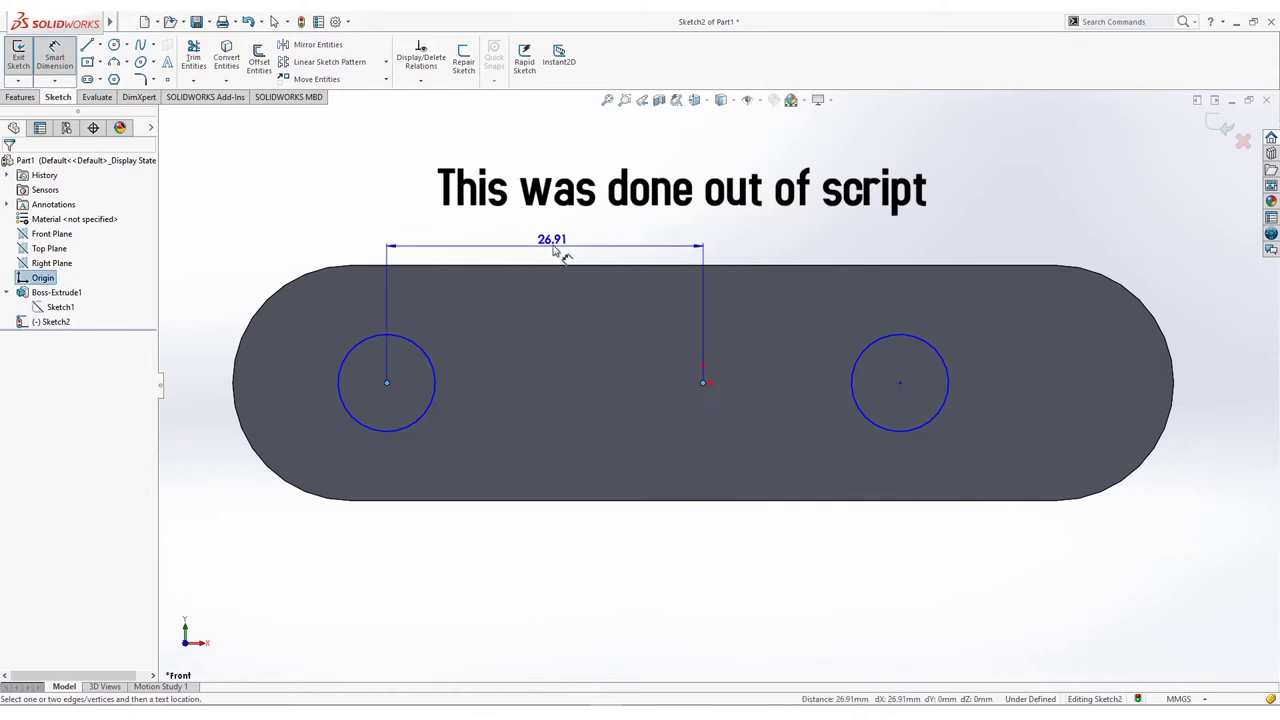
click(560, 263)
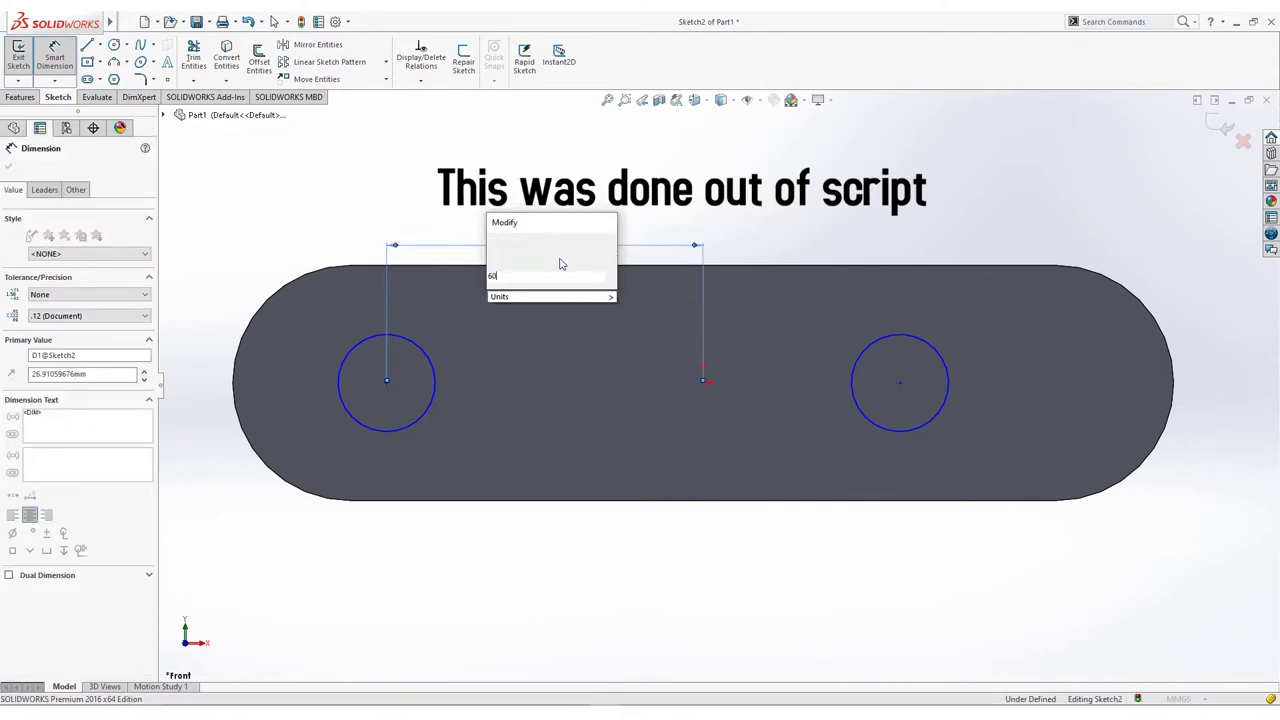
text(30)
key(Return)
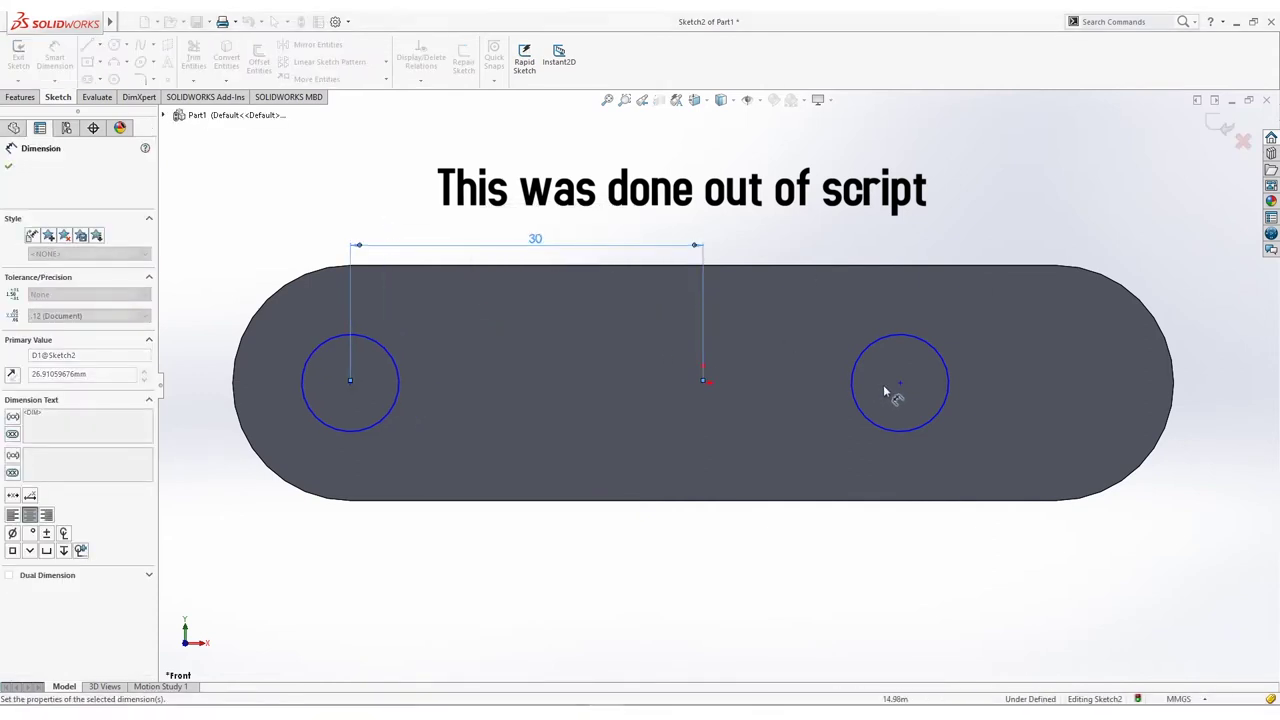
Step: Dimension the horizontal distance from the right circle's centre to the origin as 30 mm
click(899, 384)
click(703, 382)
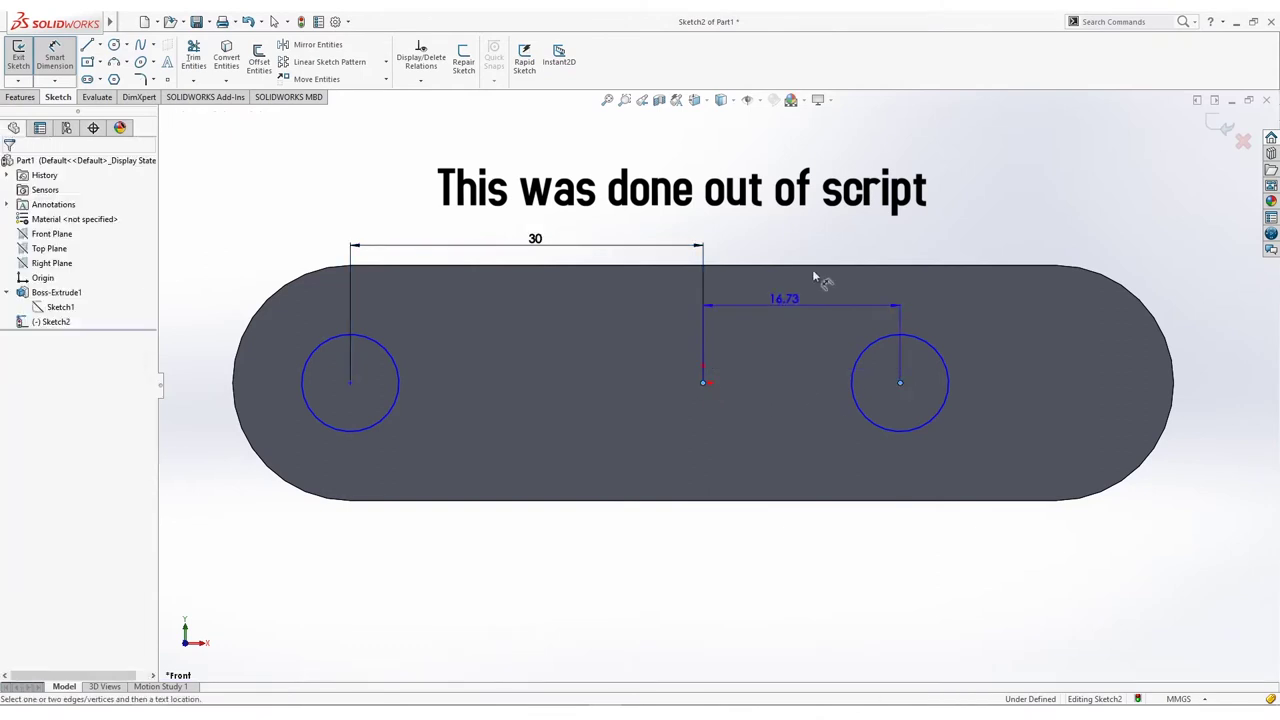
click(848, 252)
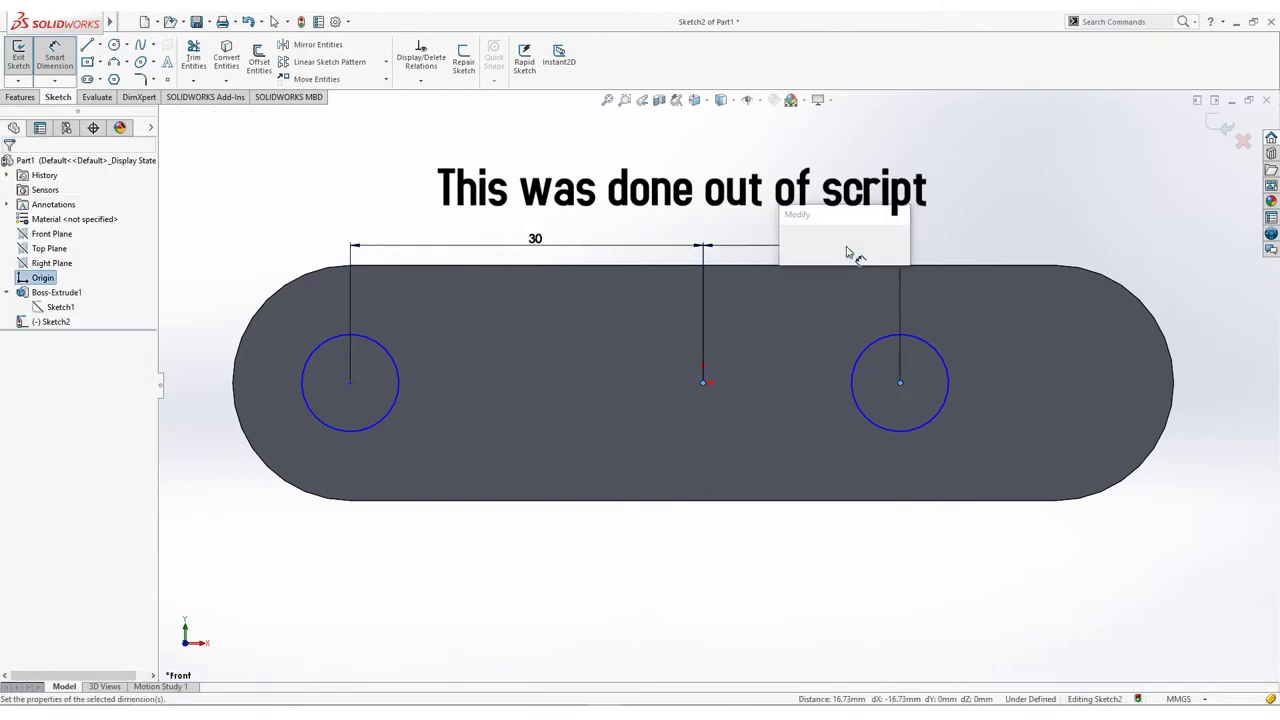
text(30)
key(Return)
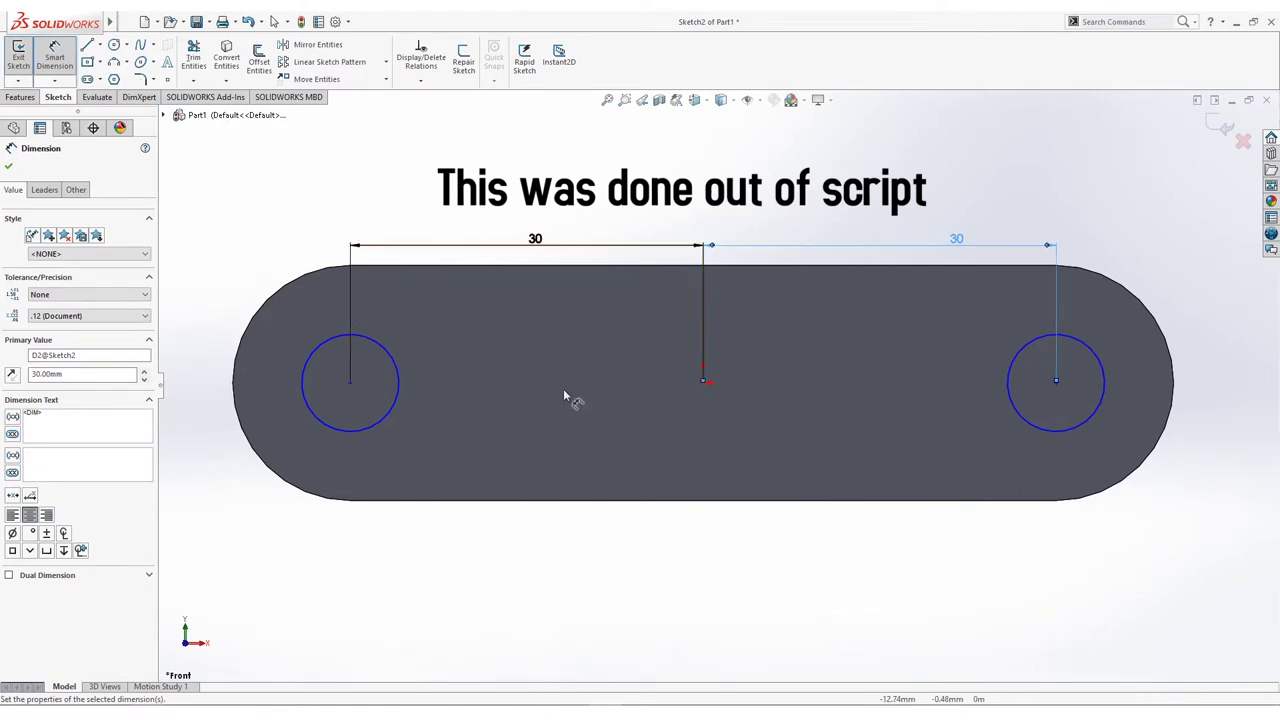
click(9, 169)
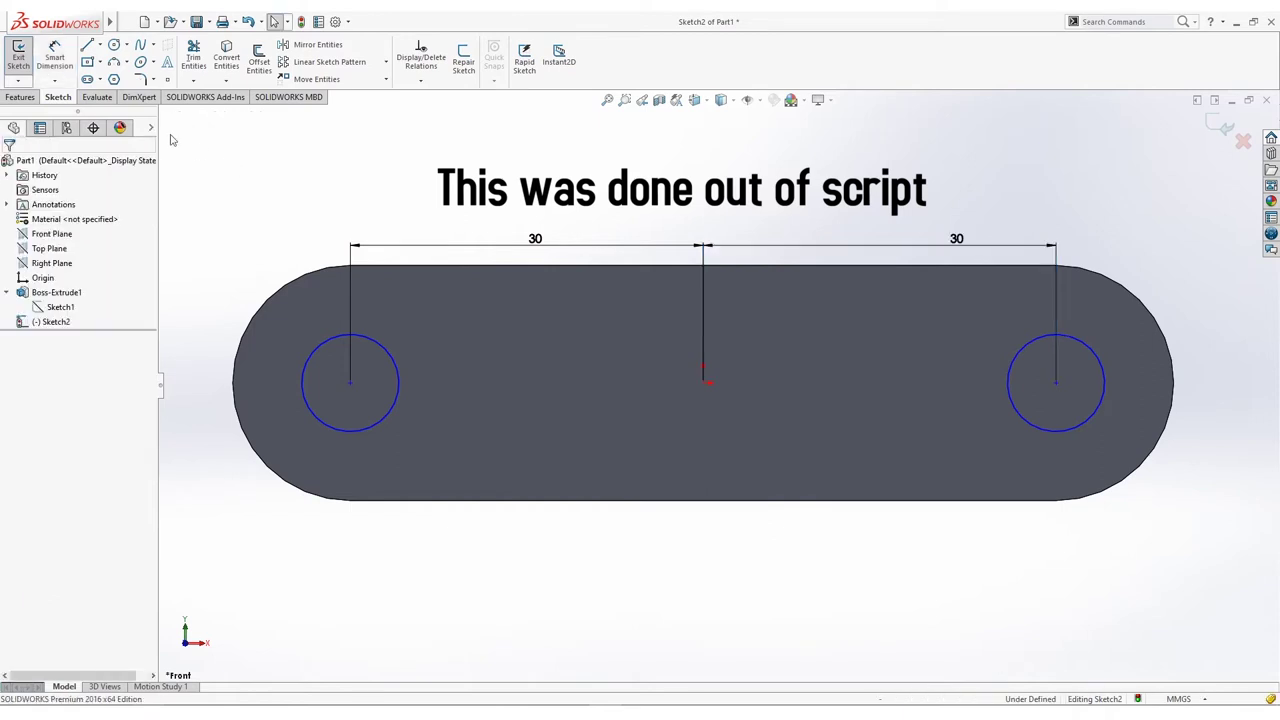
Step: Dimension the left circle's diameter as 8 mm and check the relation between both circles
click(391, 351)
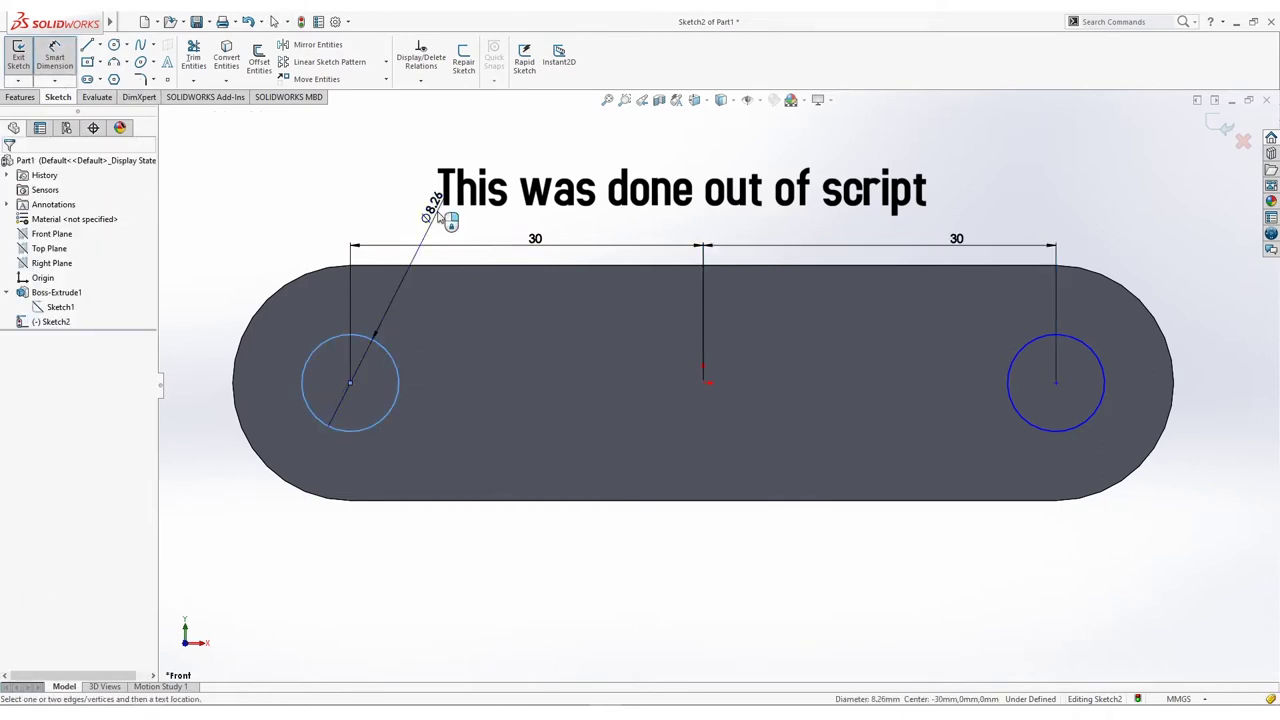
click(446, 221)
text(8)
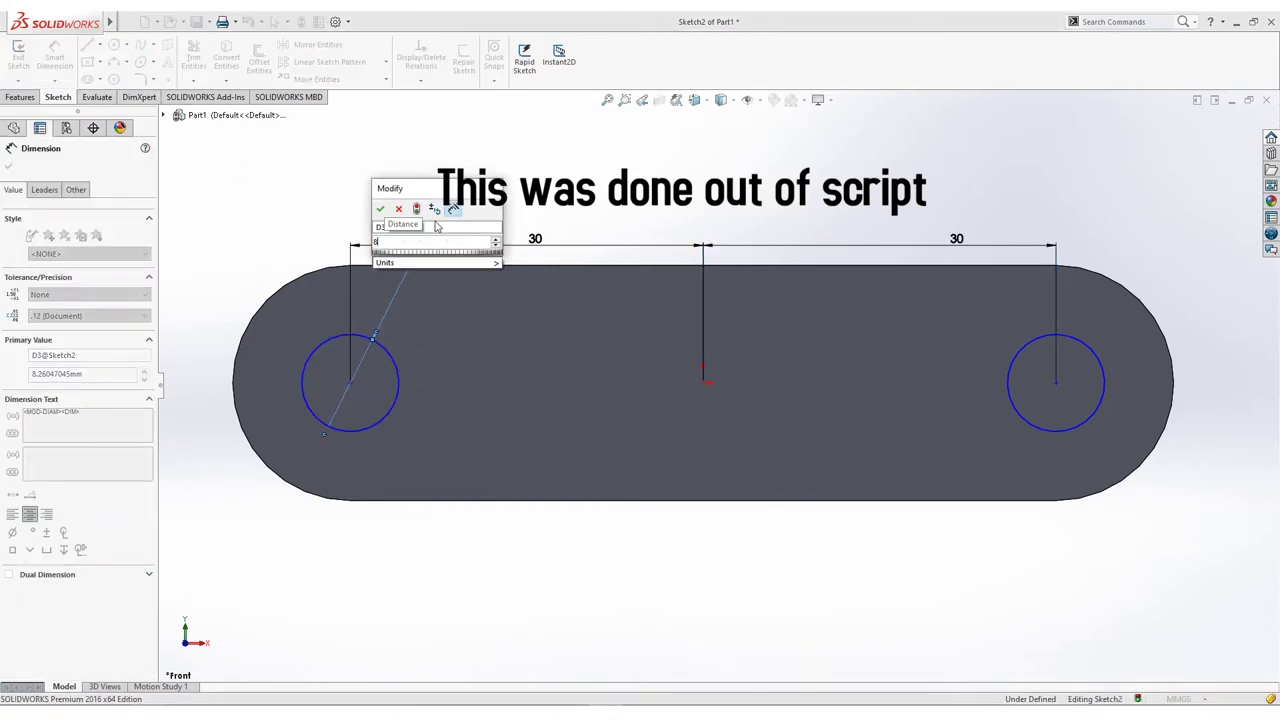
key(Return)
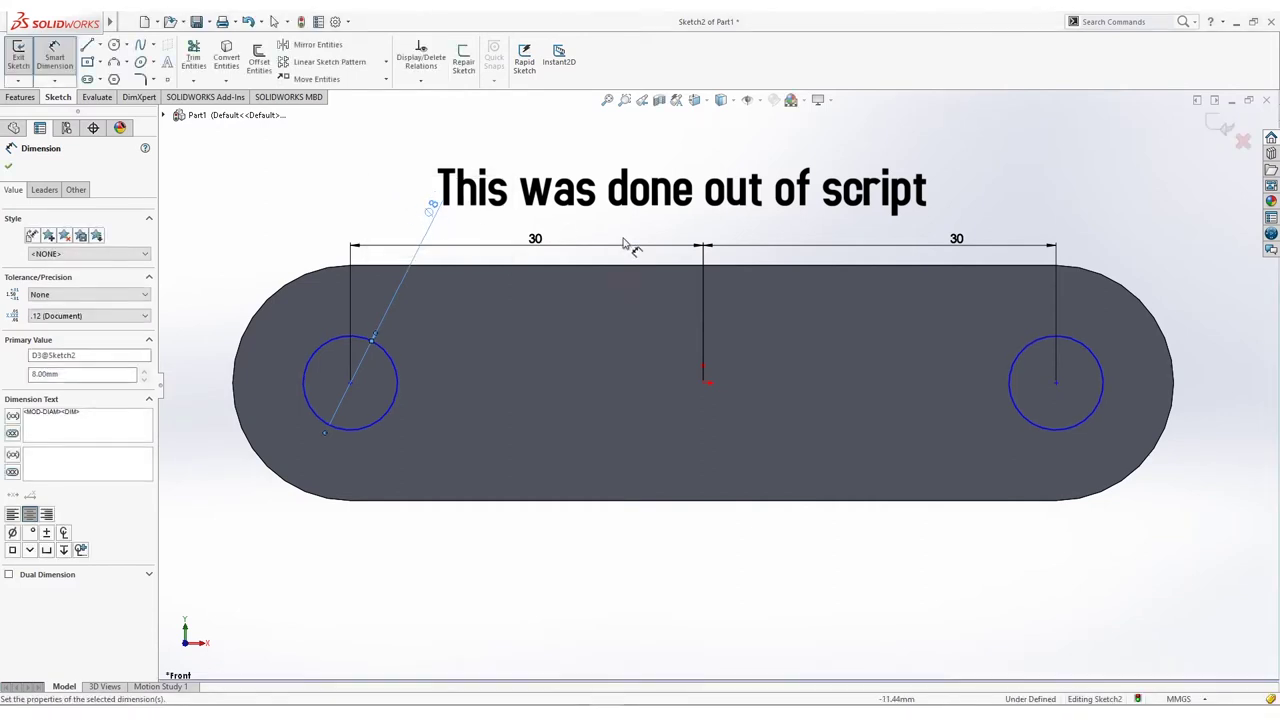
key(Escape)
drag(252, 296, 1136, 482)
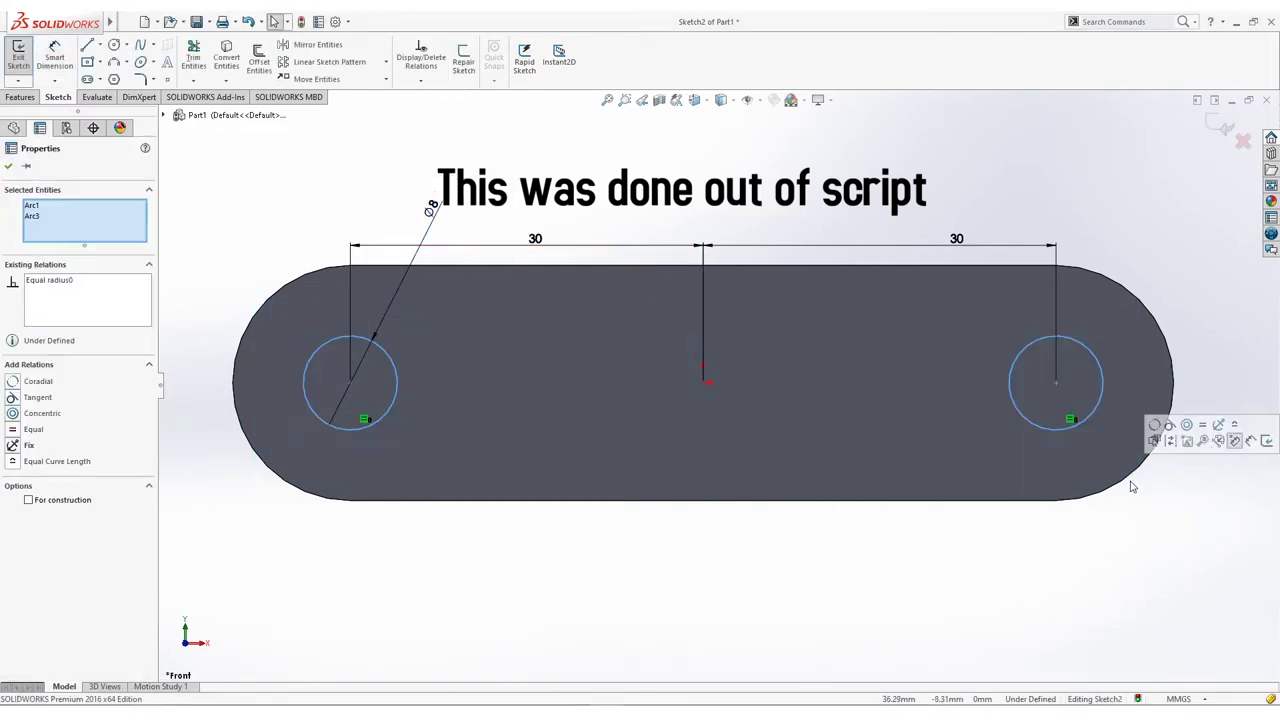
click(591, 175)
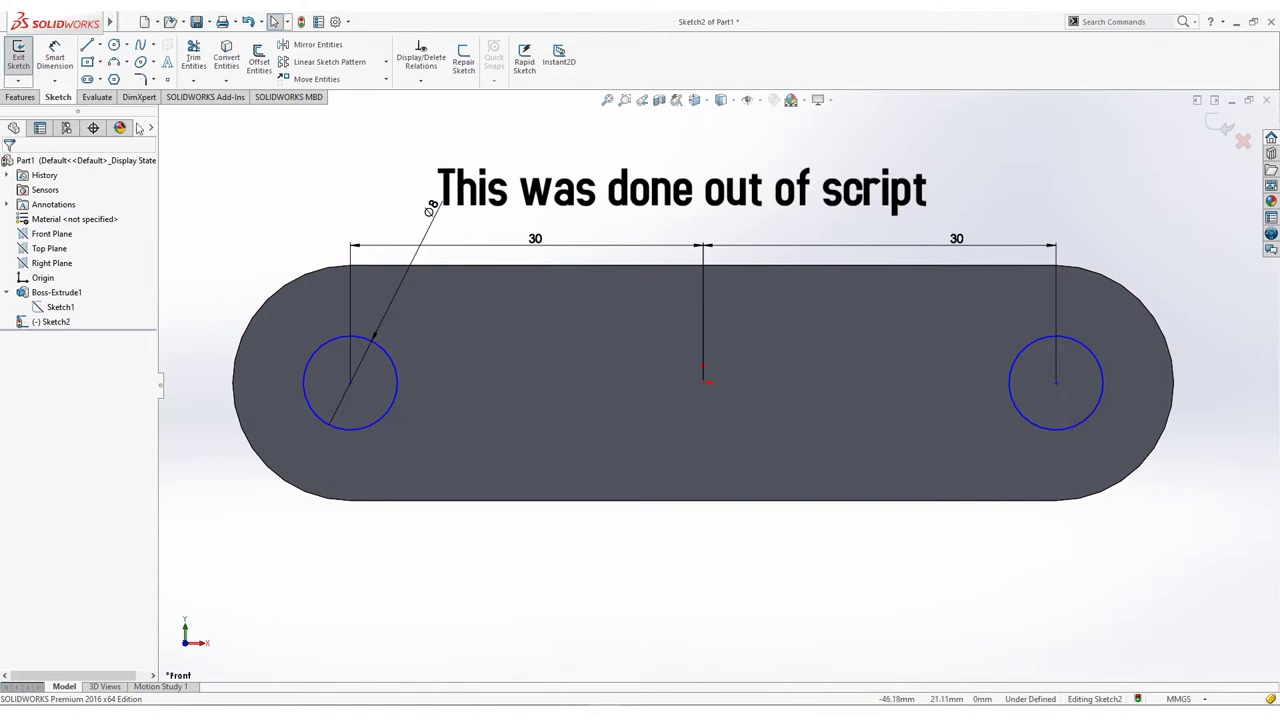
Step: Cut both circles through the link with Extruded Cut, using the Through All - Both end condition
click(22, 97)
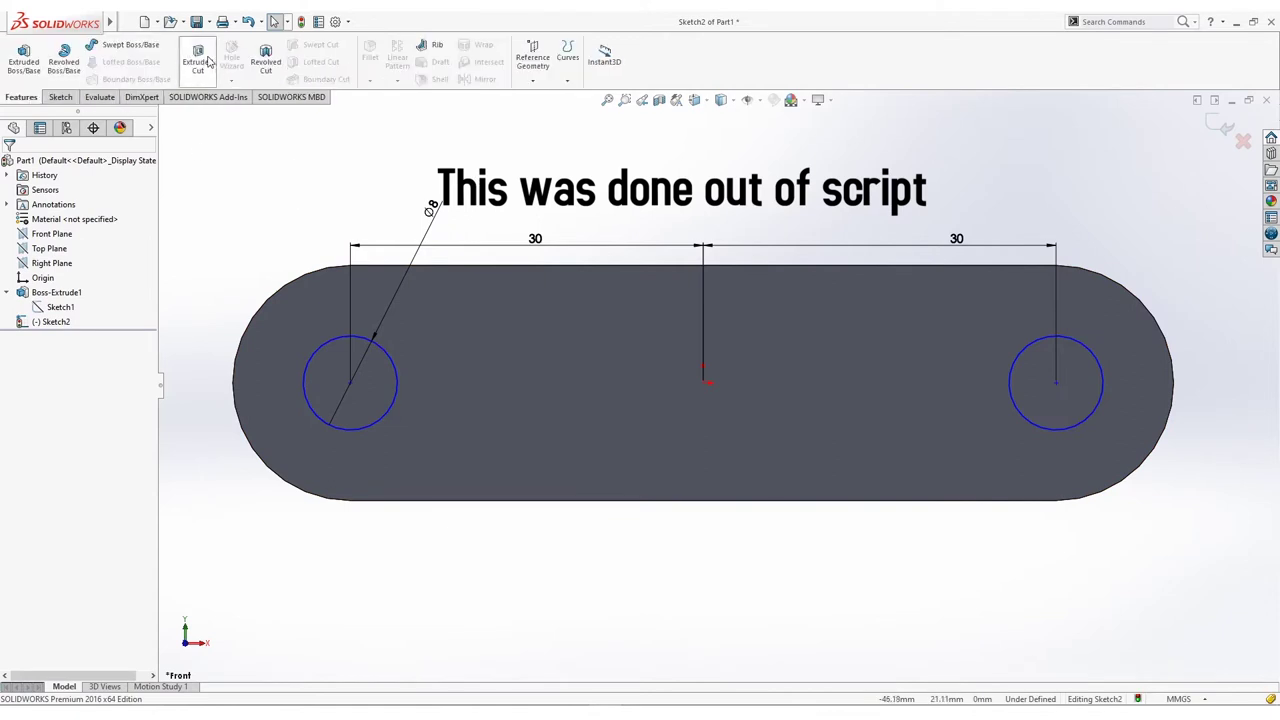
click(208, 62)
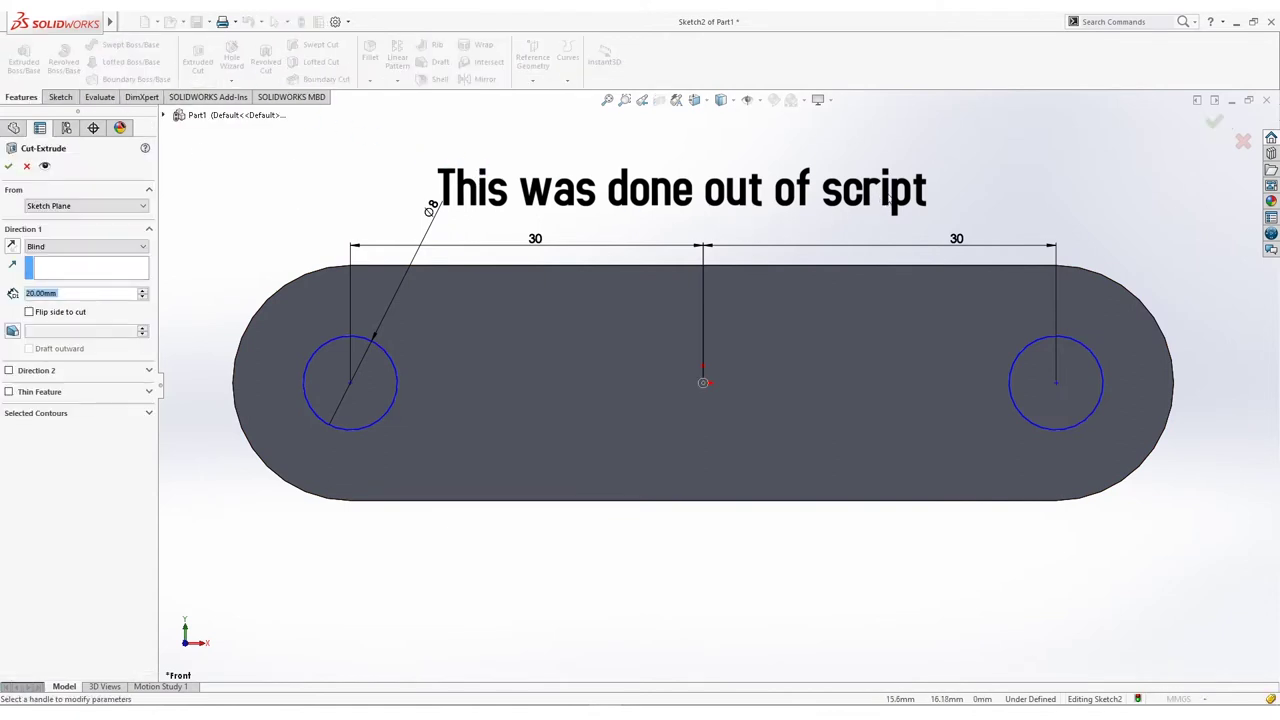
click(110, 247)
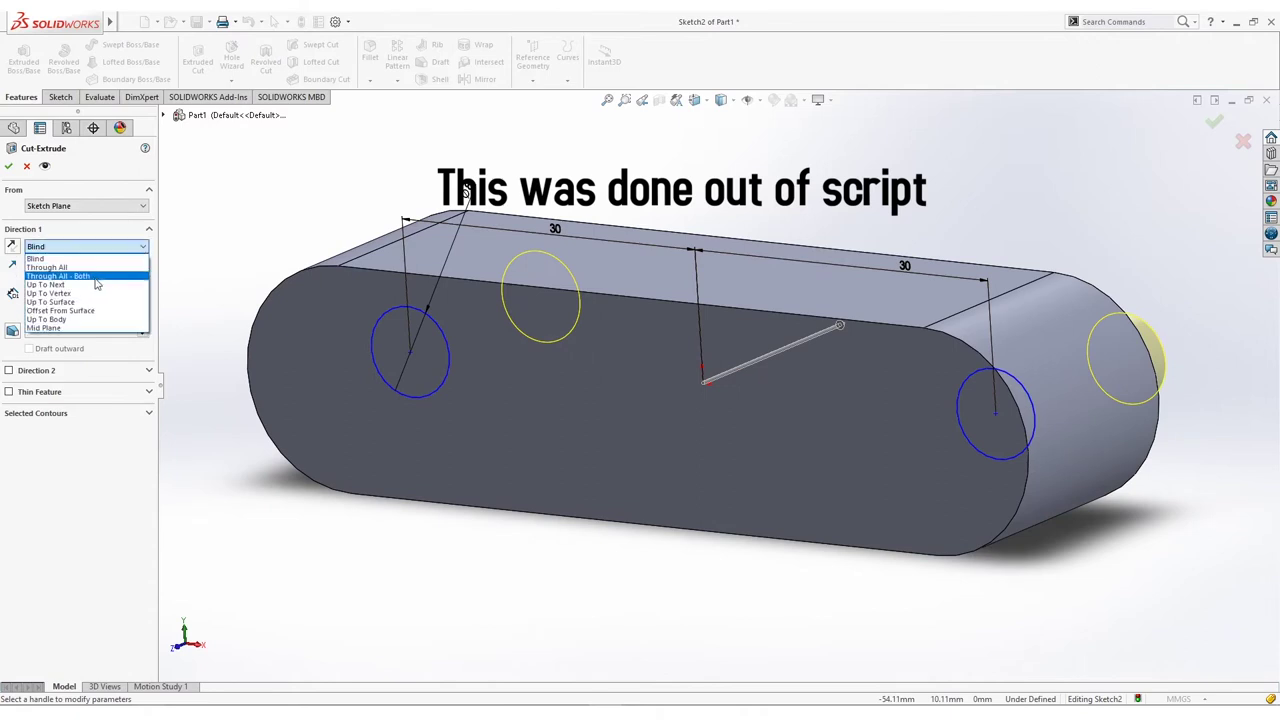
click(94, 277)
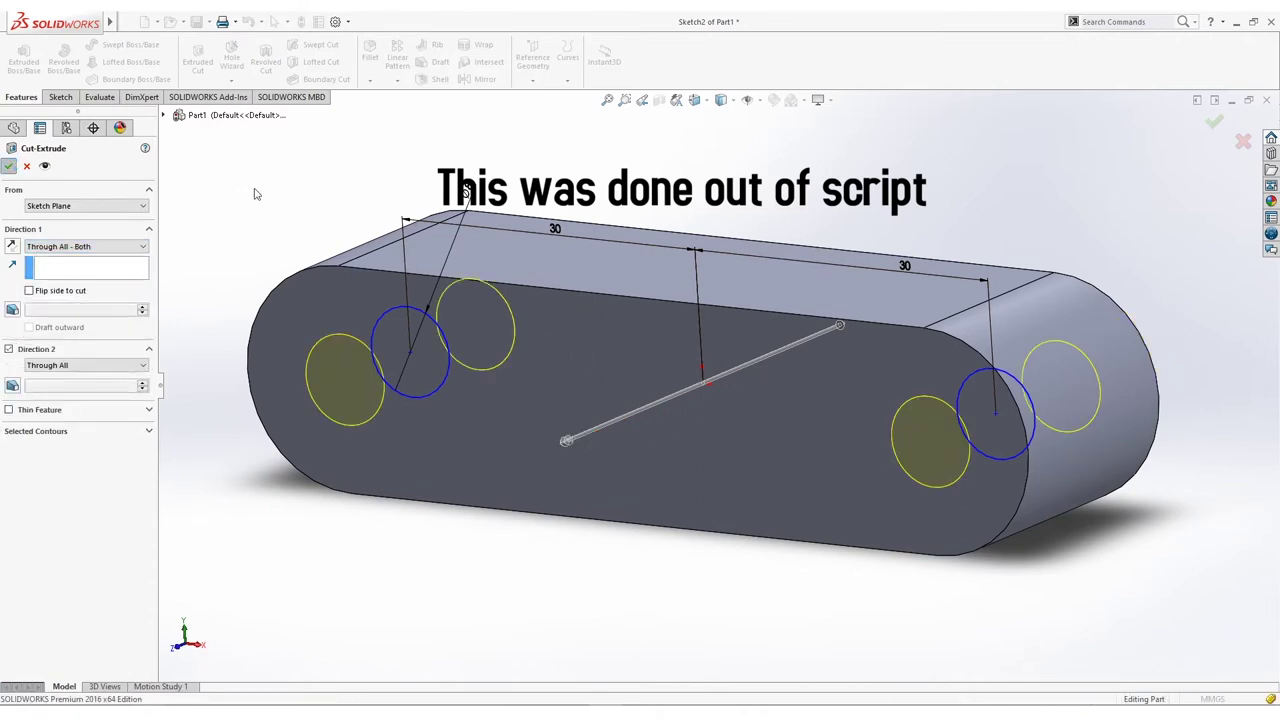
key(Return)
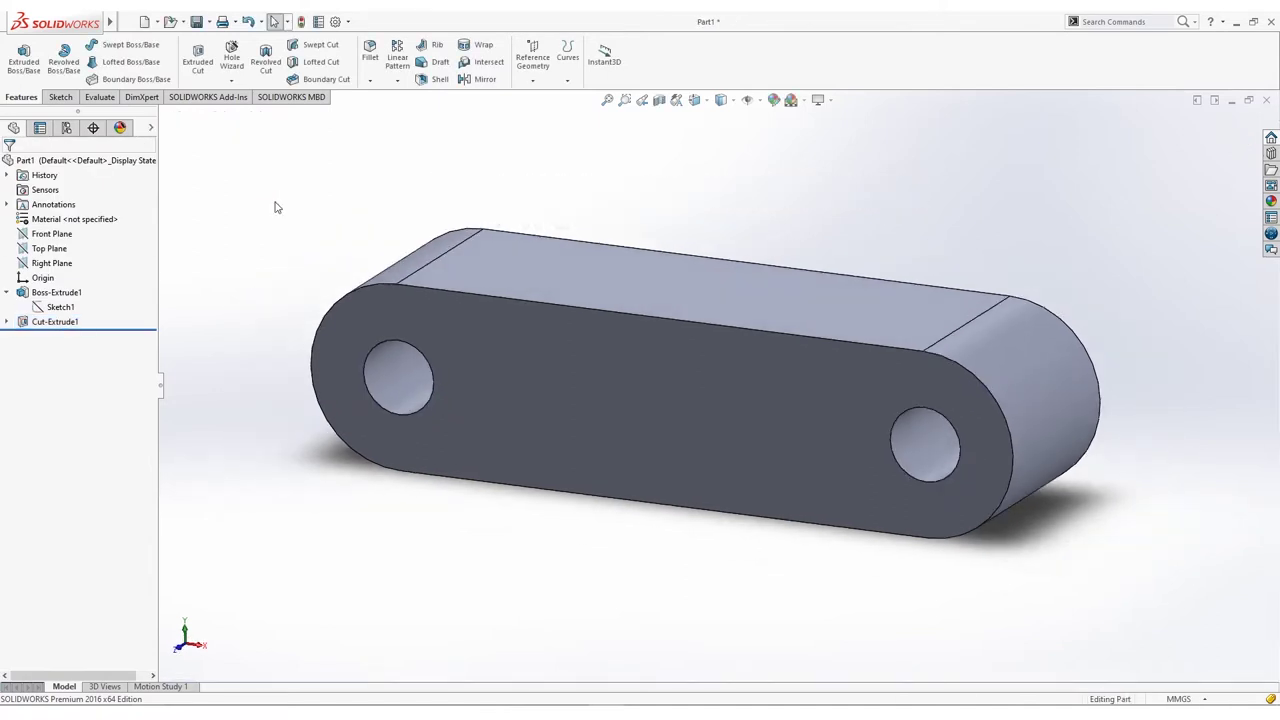
Step: Start a sketch on the Top Plane and draw a circle about 10.6 mm in diameter centred on the origin
middle_drag(277, 207, 245, 250)
mouse_move(188, 137)
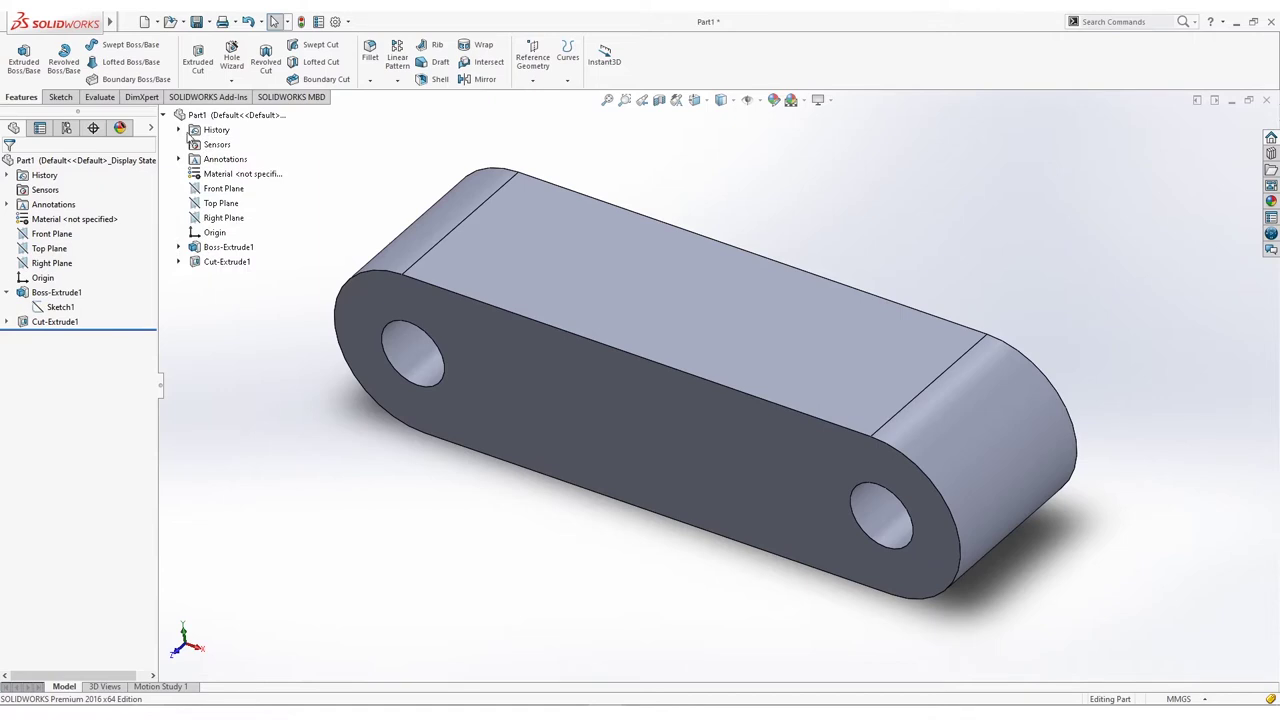
click(192, 203)
right_click(192, 203)
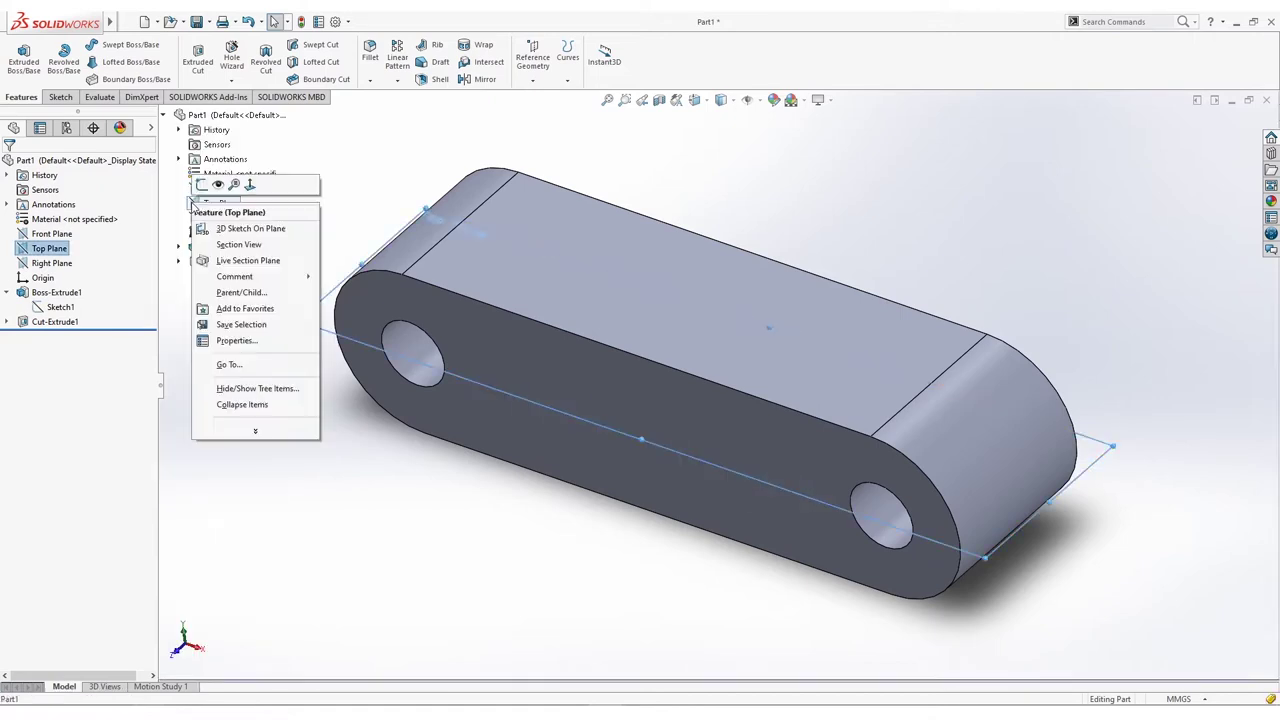
click(202, 185)
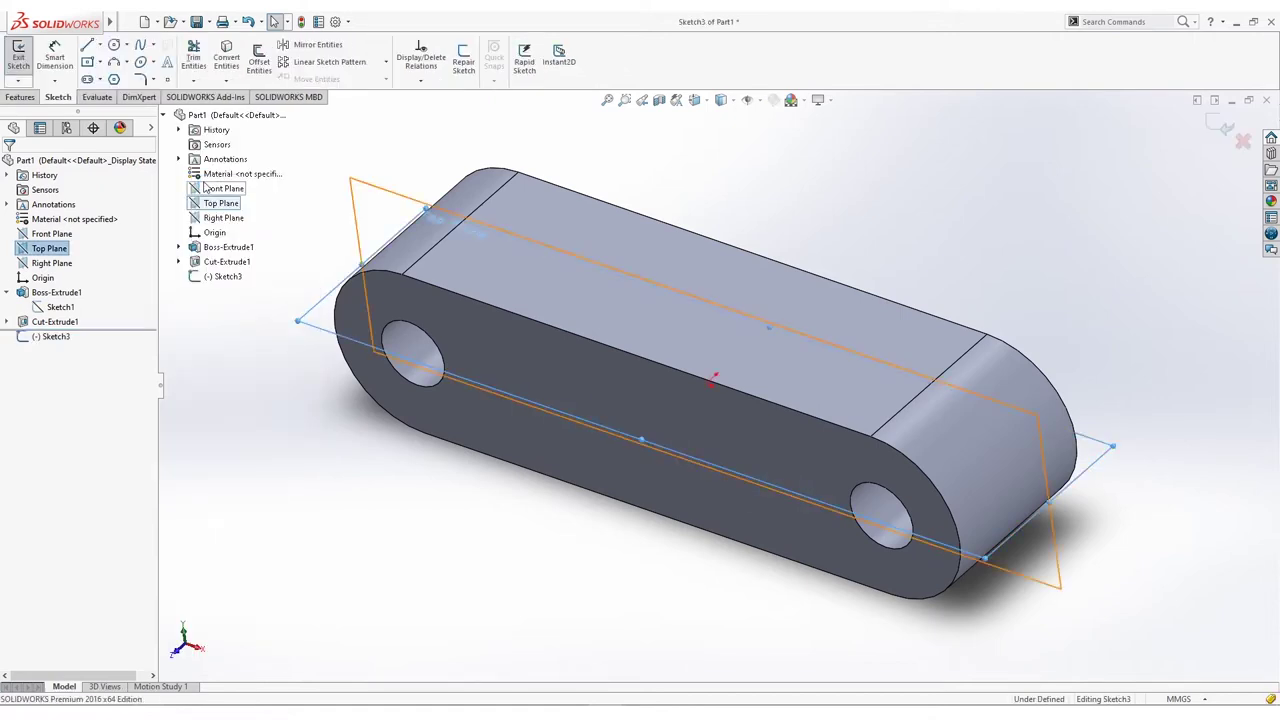
click(114, 47)
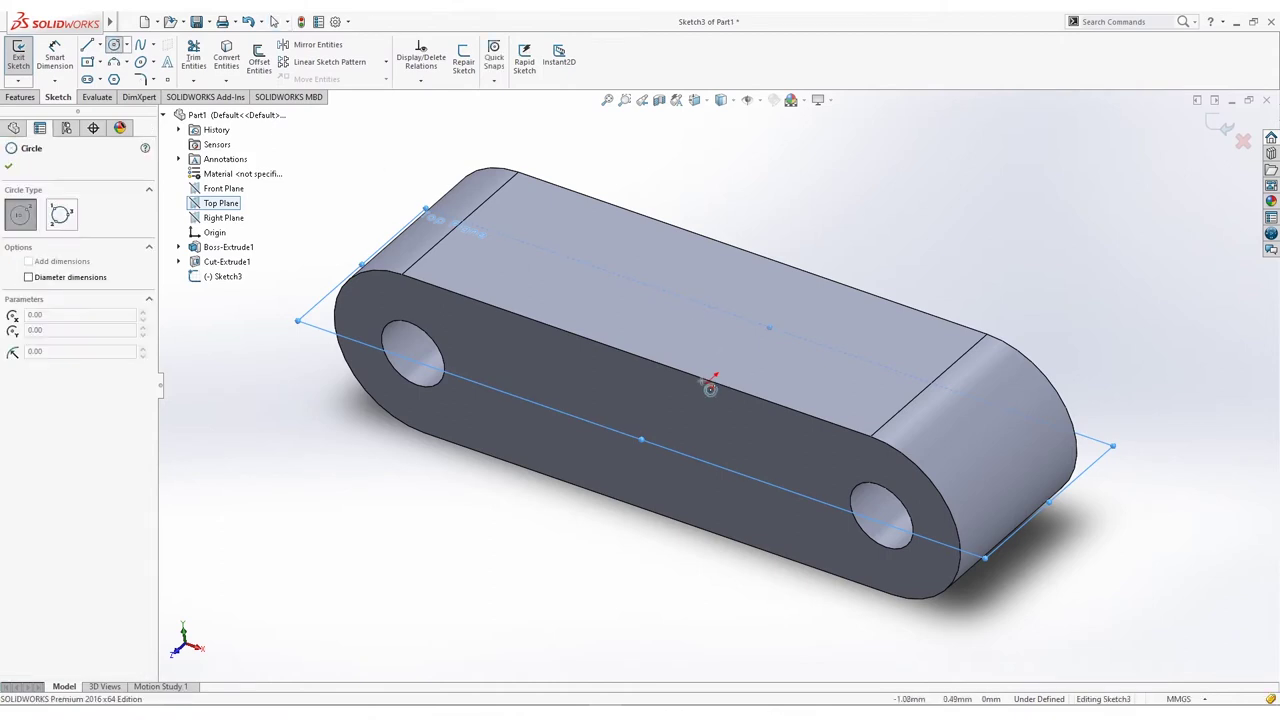
click(710, 383)
click(757, 372)
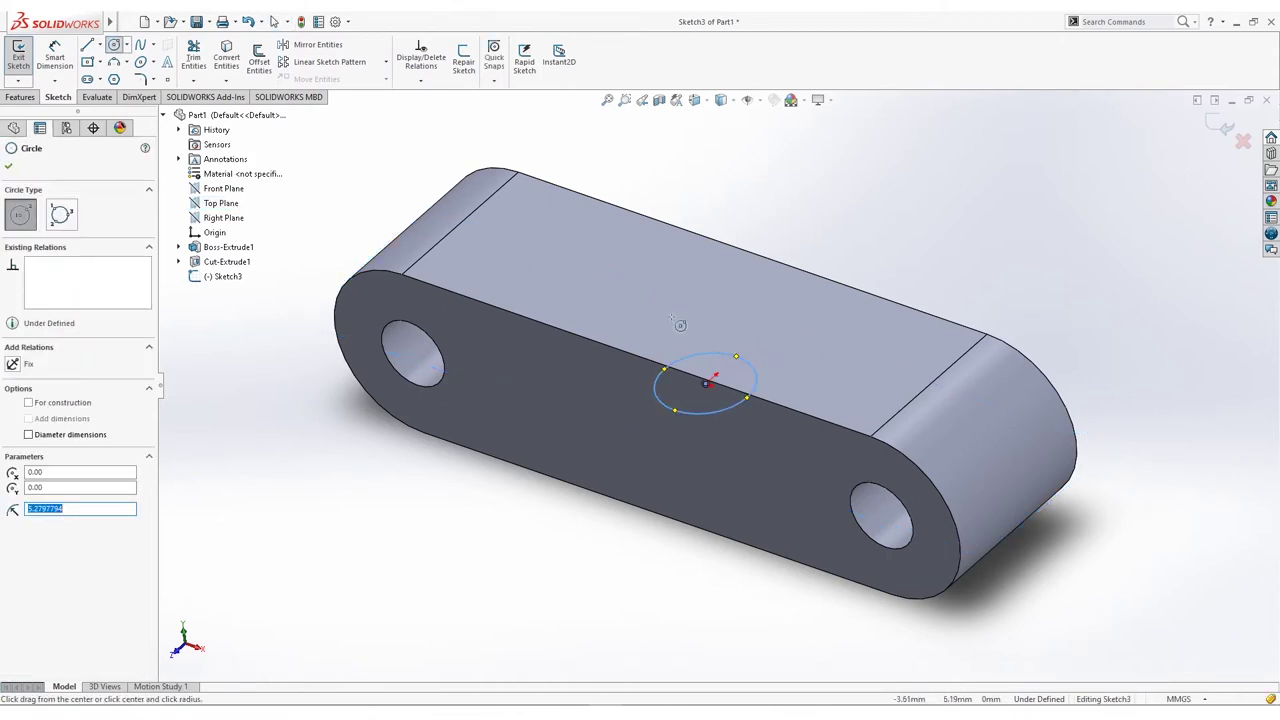
Step: Dimension the circle's diameter as 10 mm
click(55, 58)
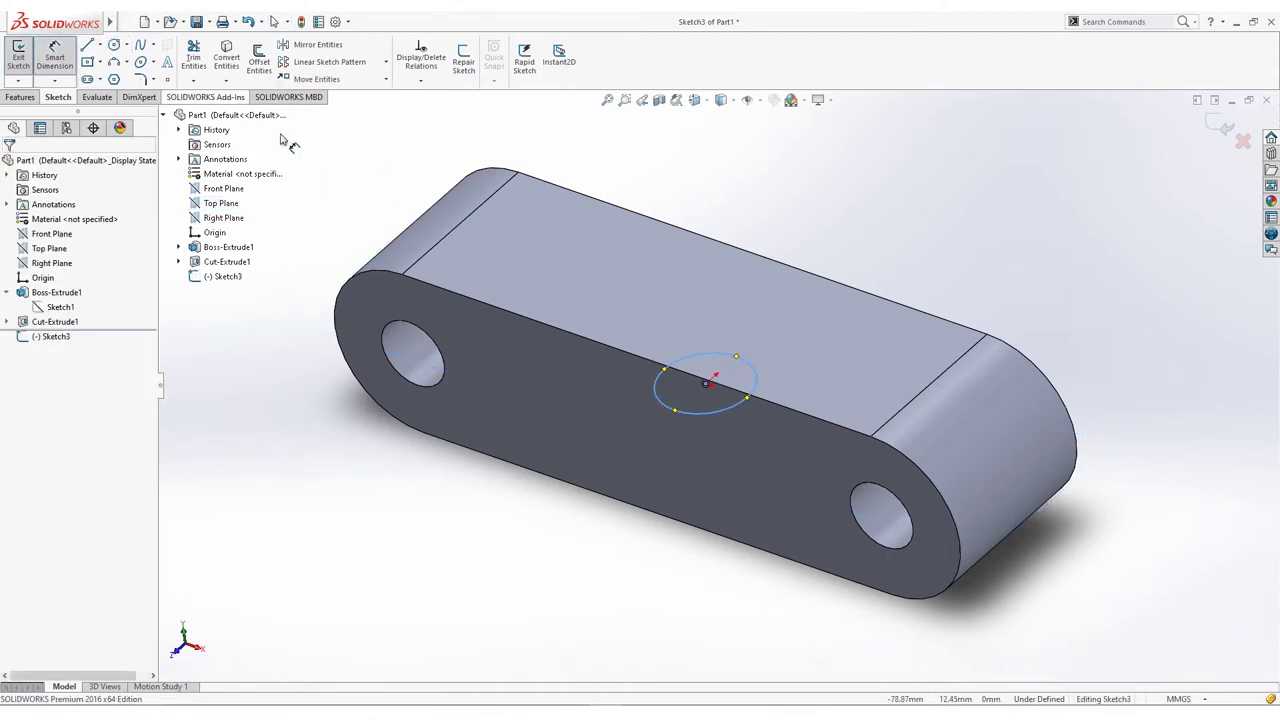
click(757, 376)
click(910, 279)
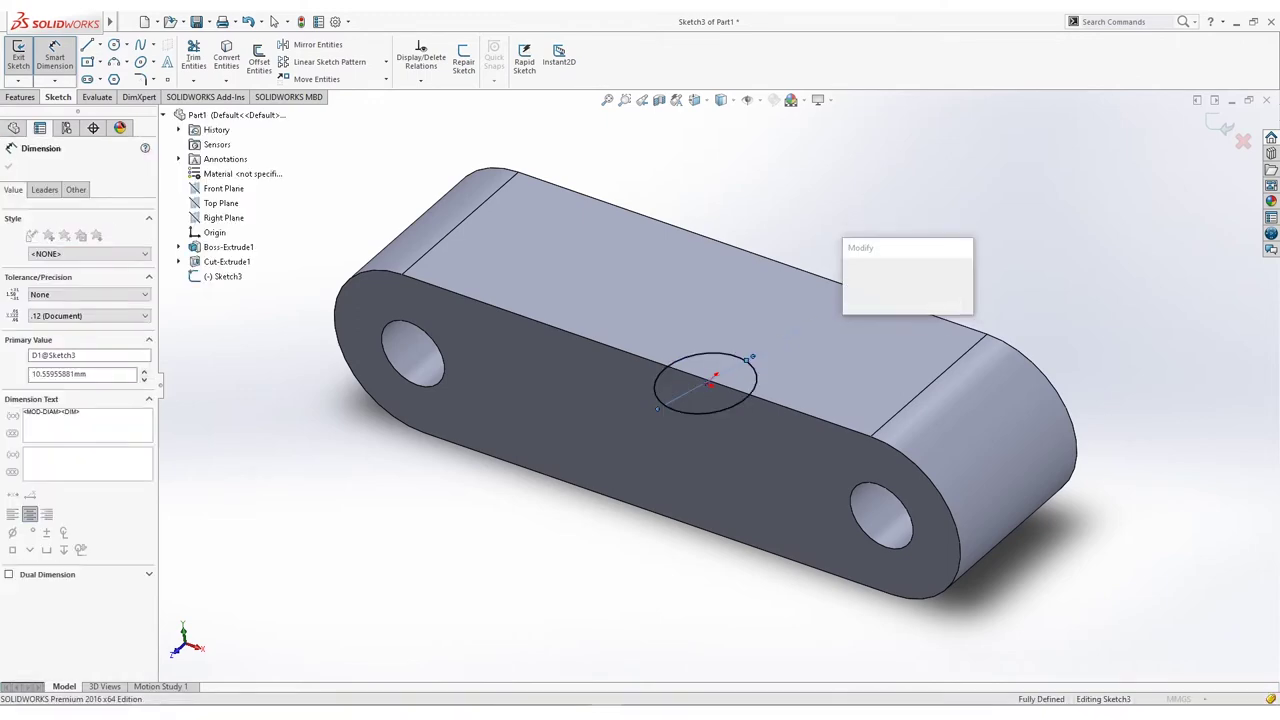
key(Return)
Step: Draw two centre rectangles level with the origin, about 19.4 × 6 mm left of the circle and about 18.9 × 6 mm right of it
key(ctrl+8)
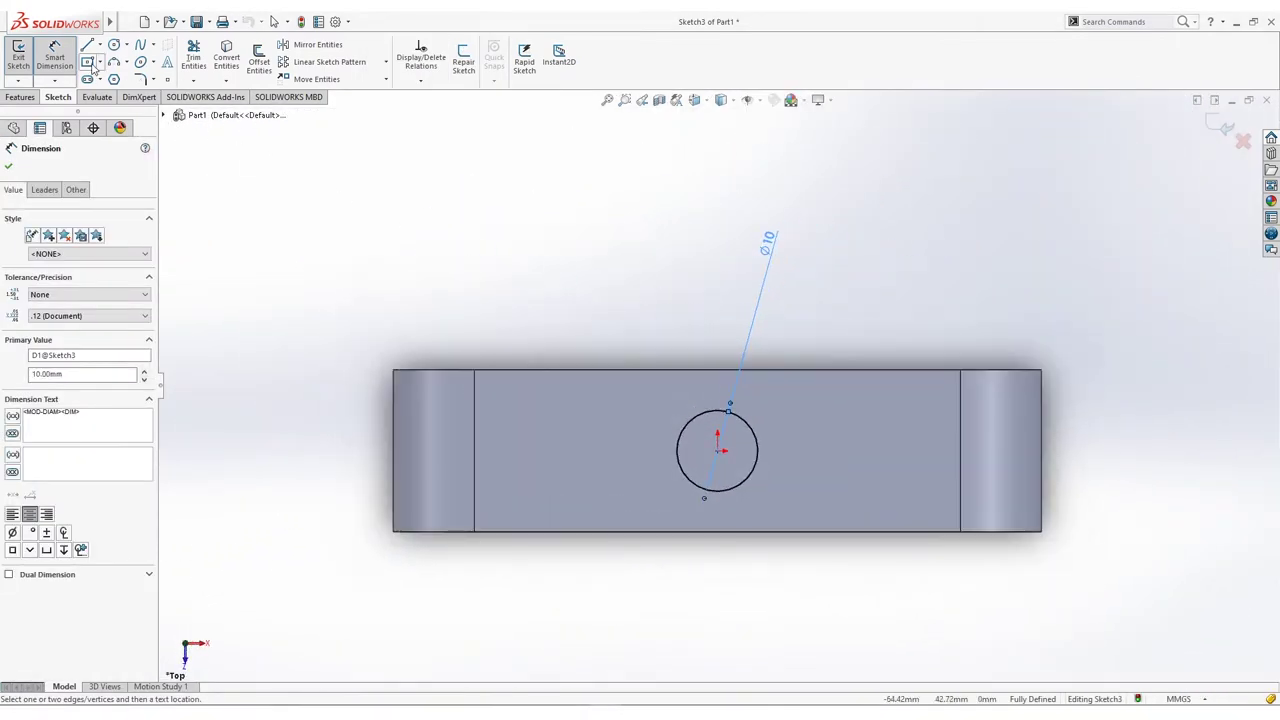
click(88, 62)
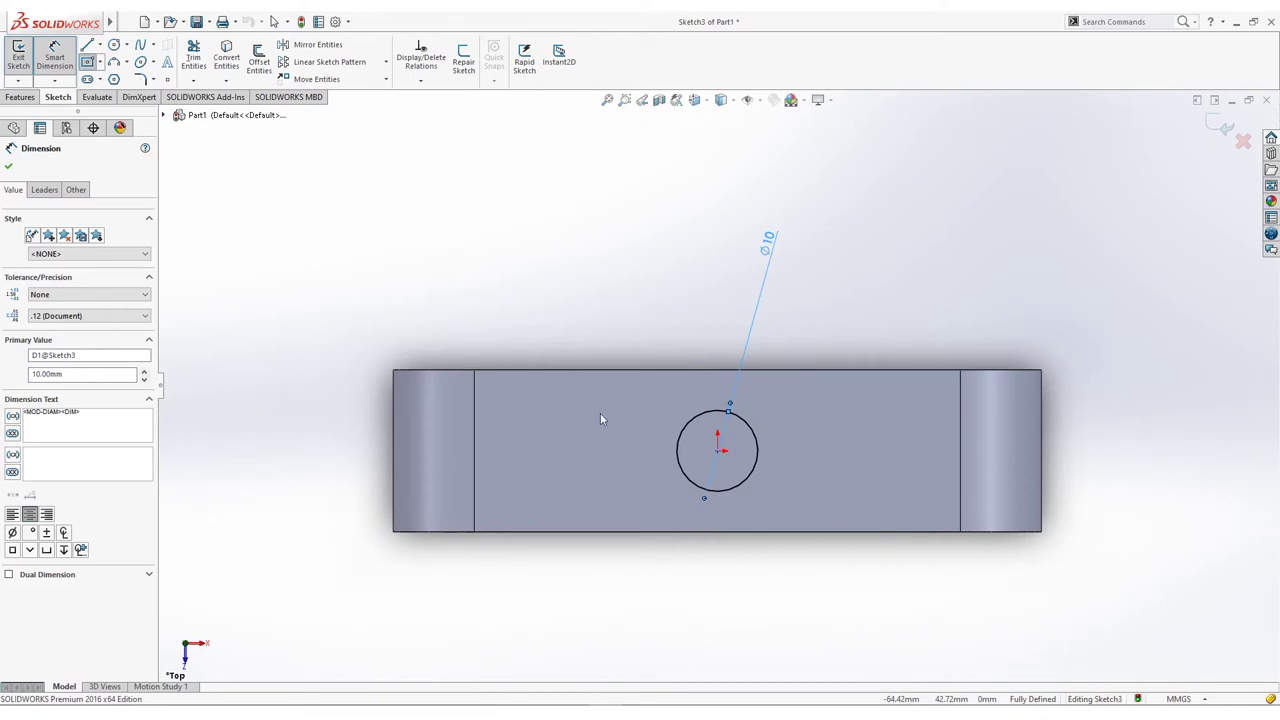
click(540, 450)
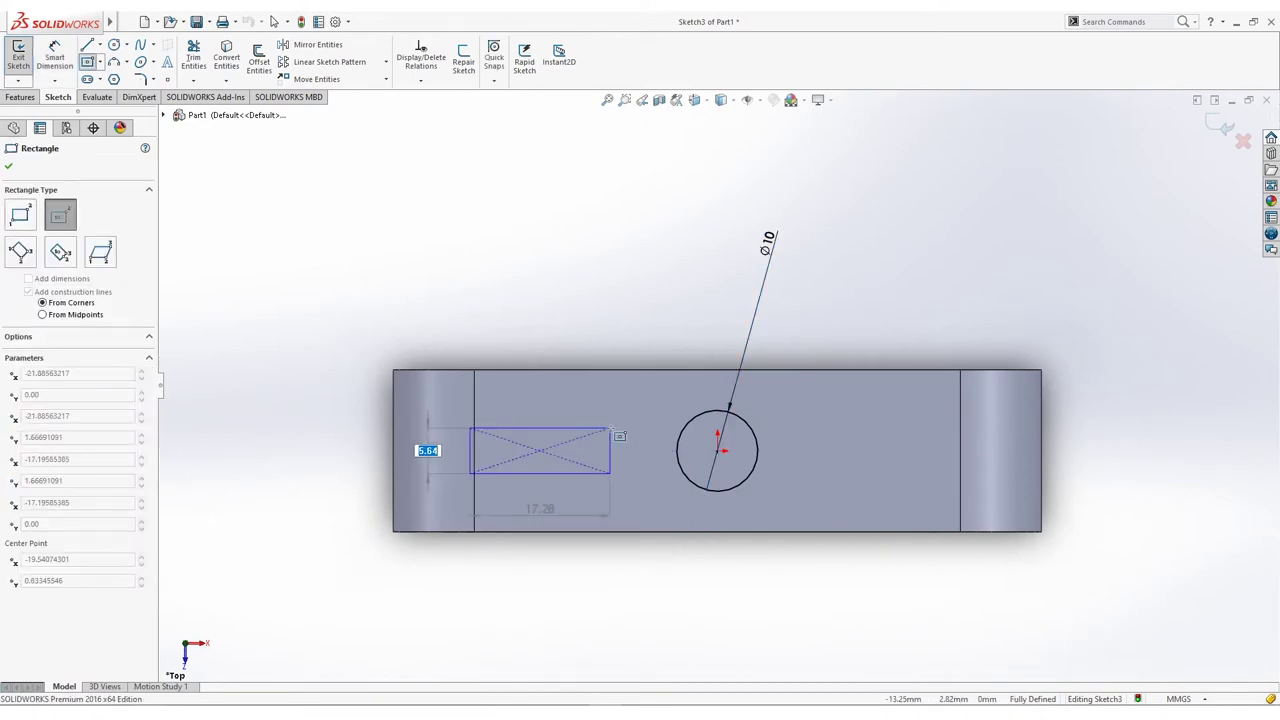
click(619, 474)
click(893, 451)
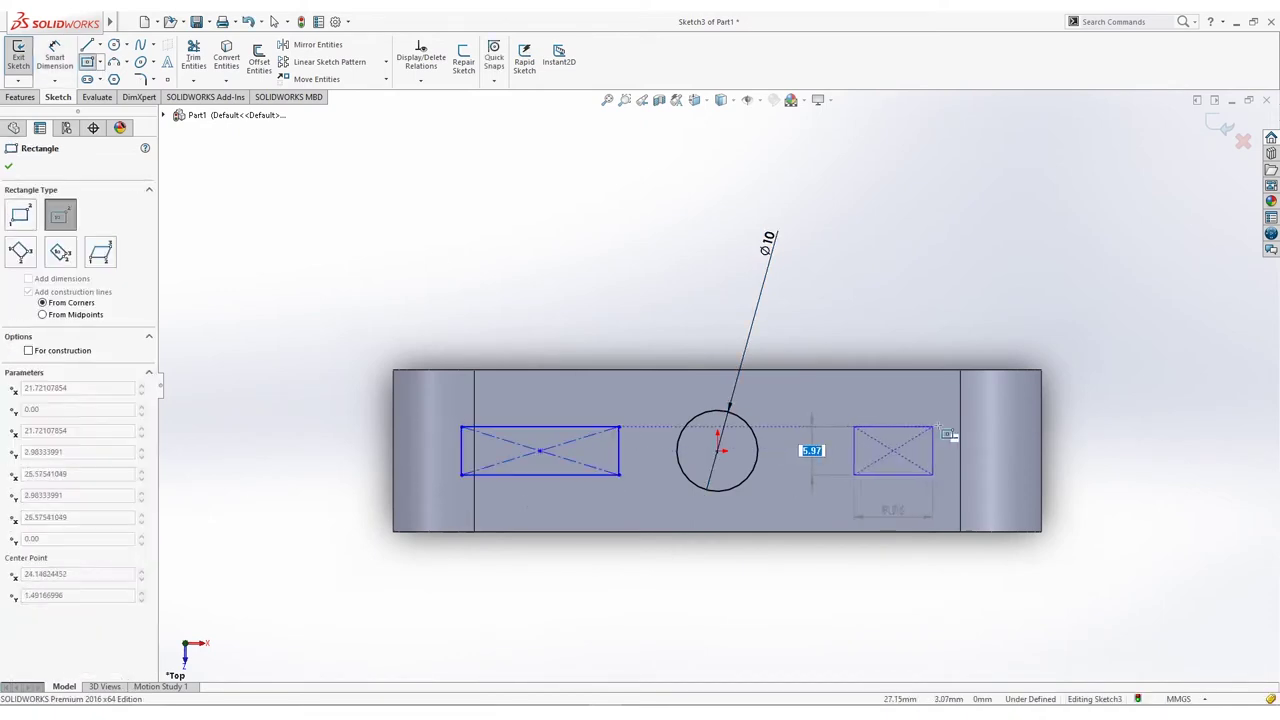
click(964, 427)
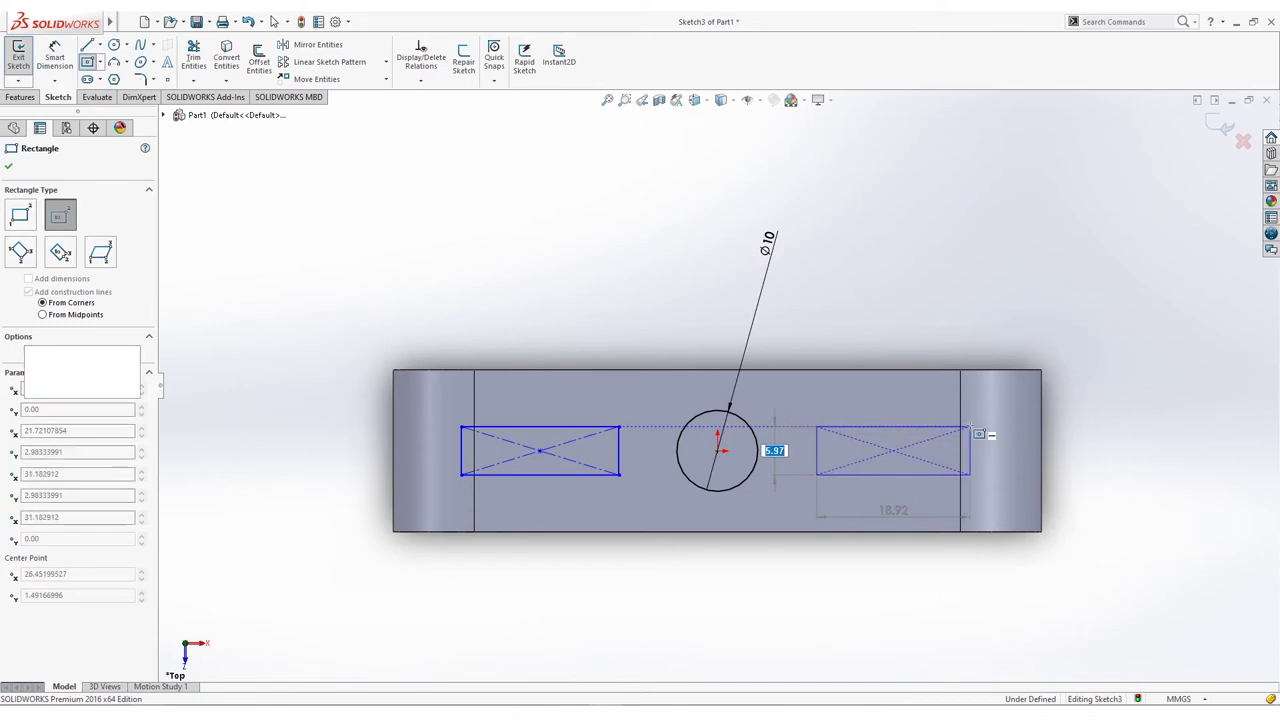
scroll(480, 240, down, 2)
key(Escape)
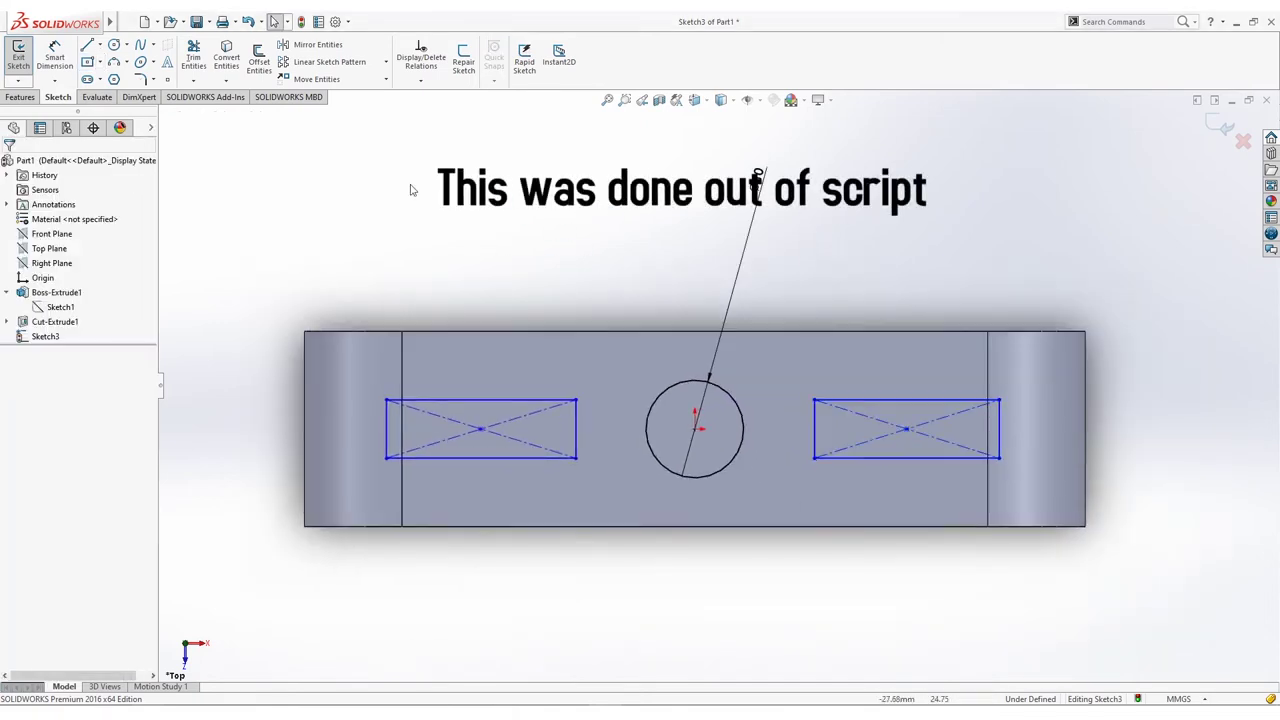
Step: Add an Equal relation between the two vertical sides of the left rectangle and between those of the right rectangle
click(385, 427)
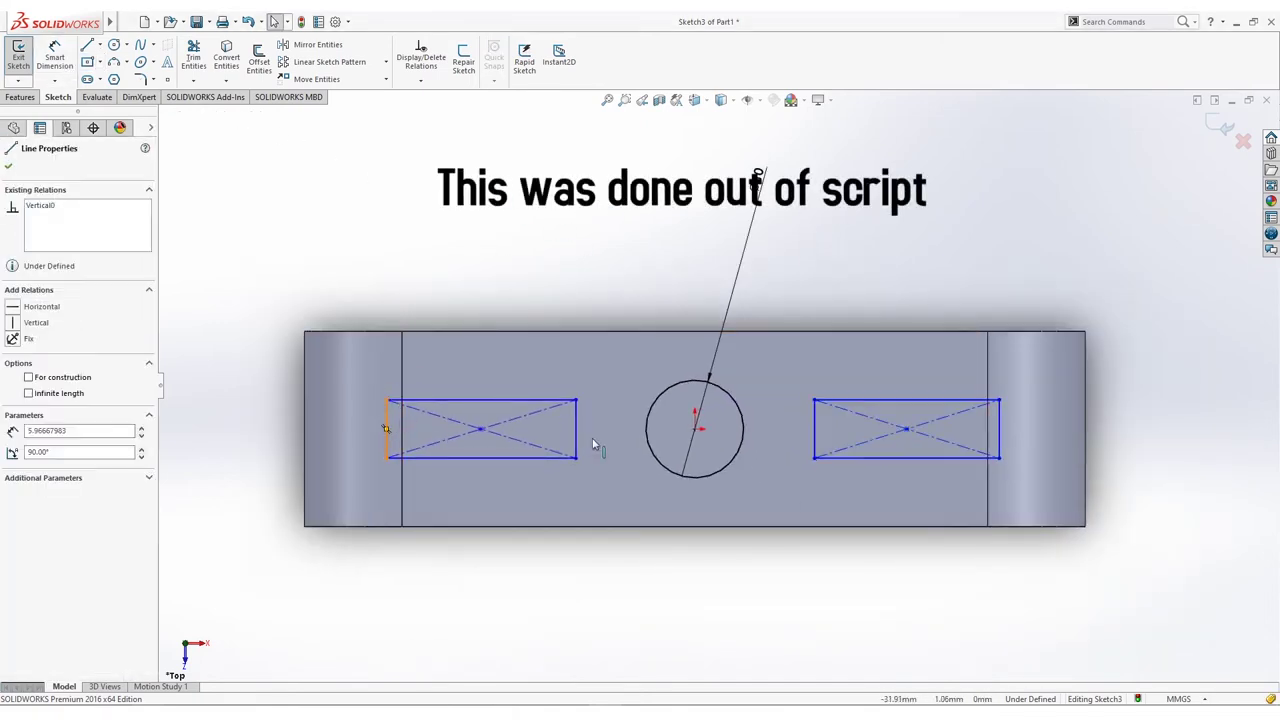
ctrl+click(576, 428)
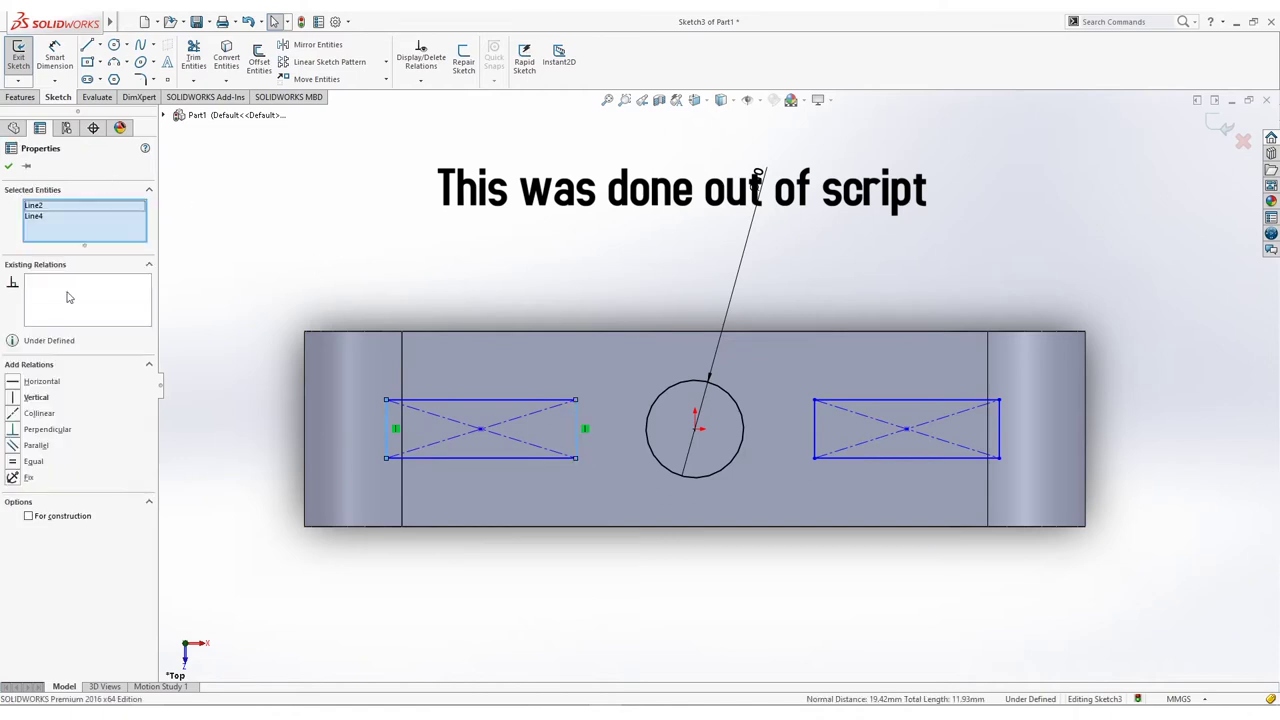
click(14, 462)
key(Escape)
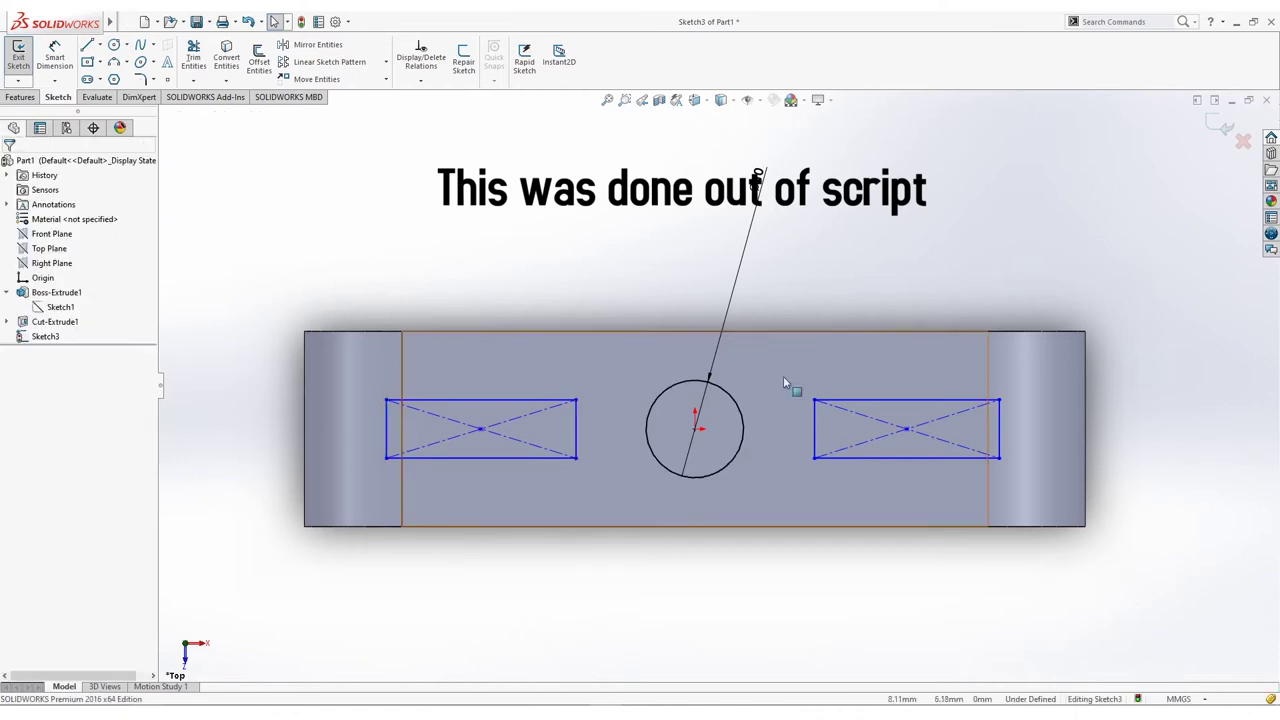
click(815, 428)
ctrl+click(999, 428)
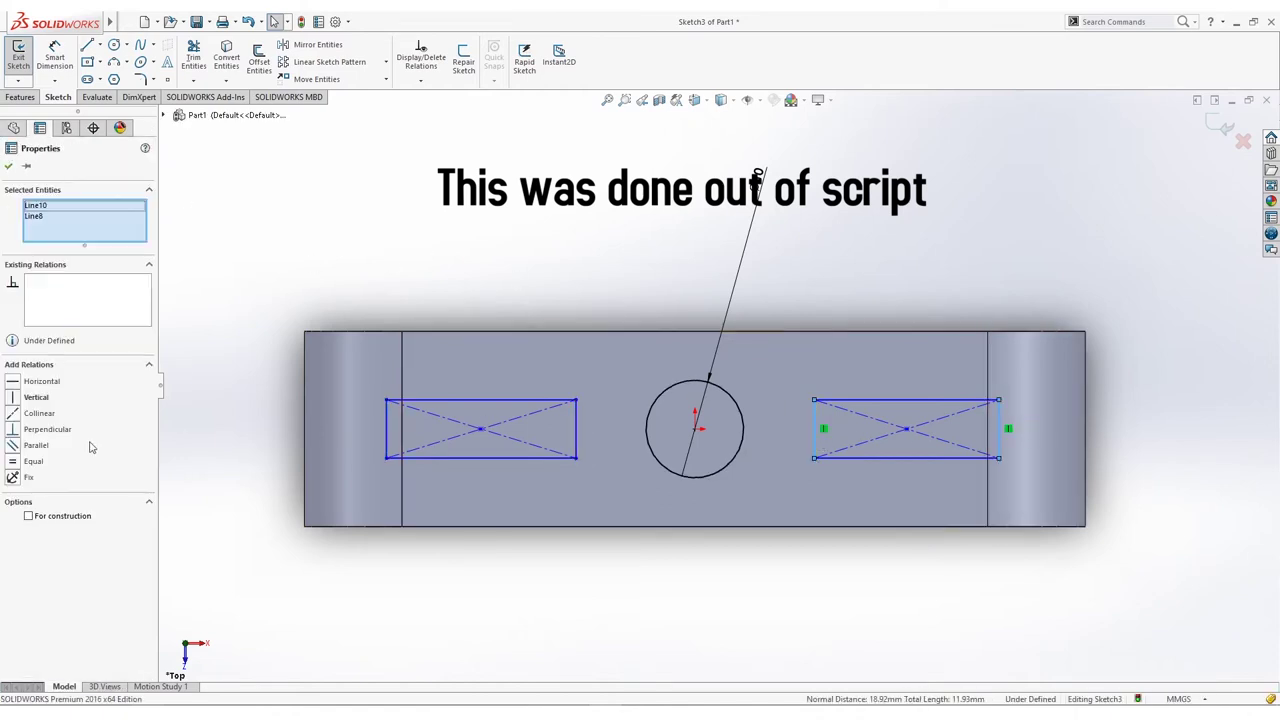
click(14, 462)
key(Escape)
Step: Relate the two horizontal sides within each rectangle, using Parallel for the left rectangle and Equal for the right one
click(480, 400)
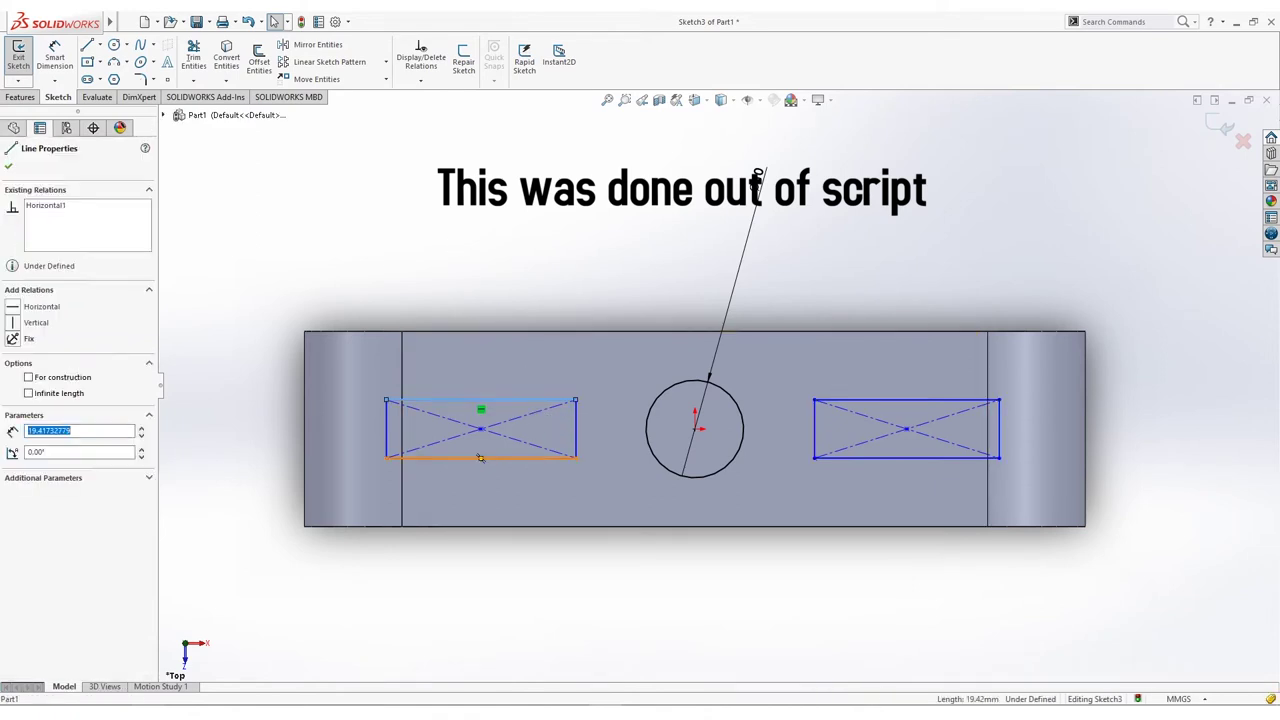
ctrl+click(533, 460)
click(13, 447)
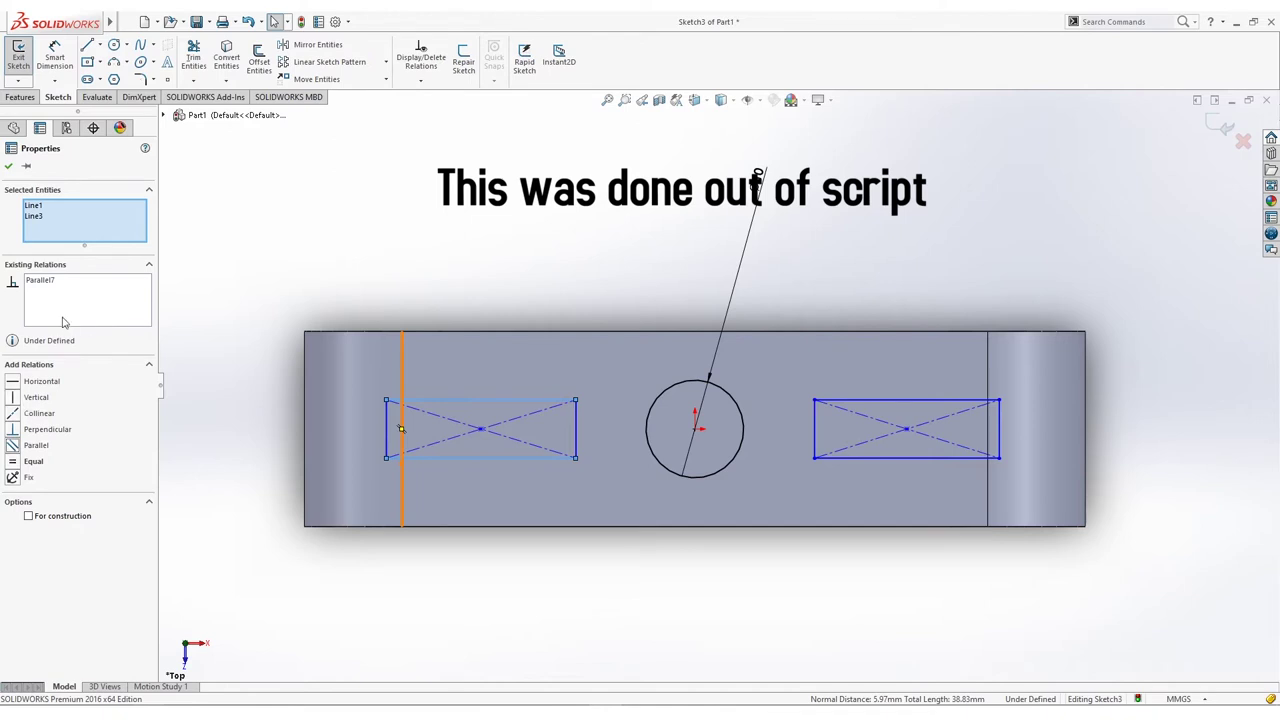
click(528, 236)
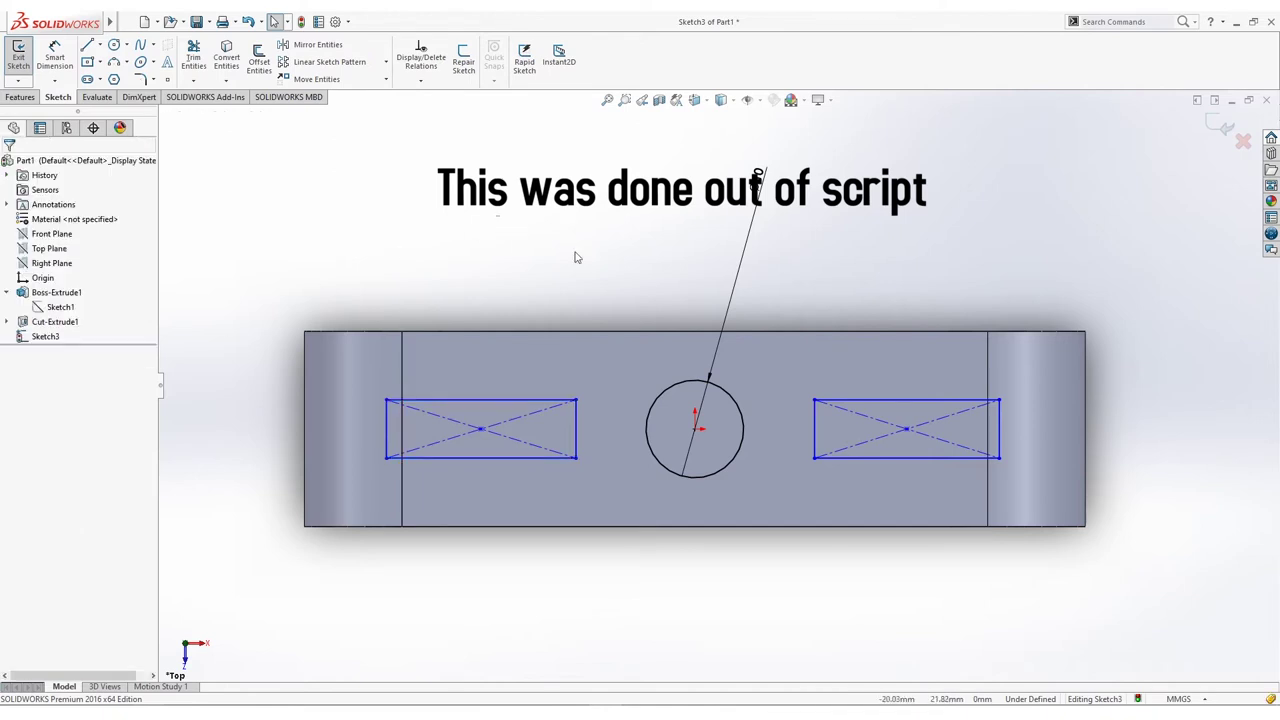
click(906, 400)
ctrl+click(929, 458)
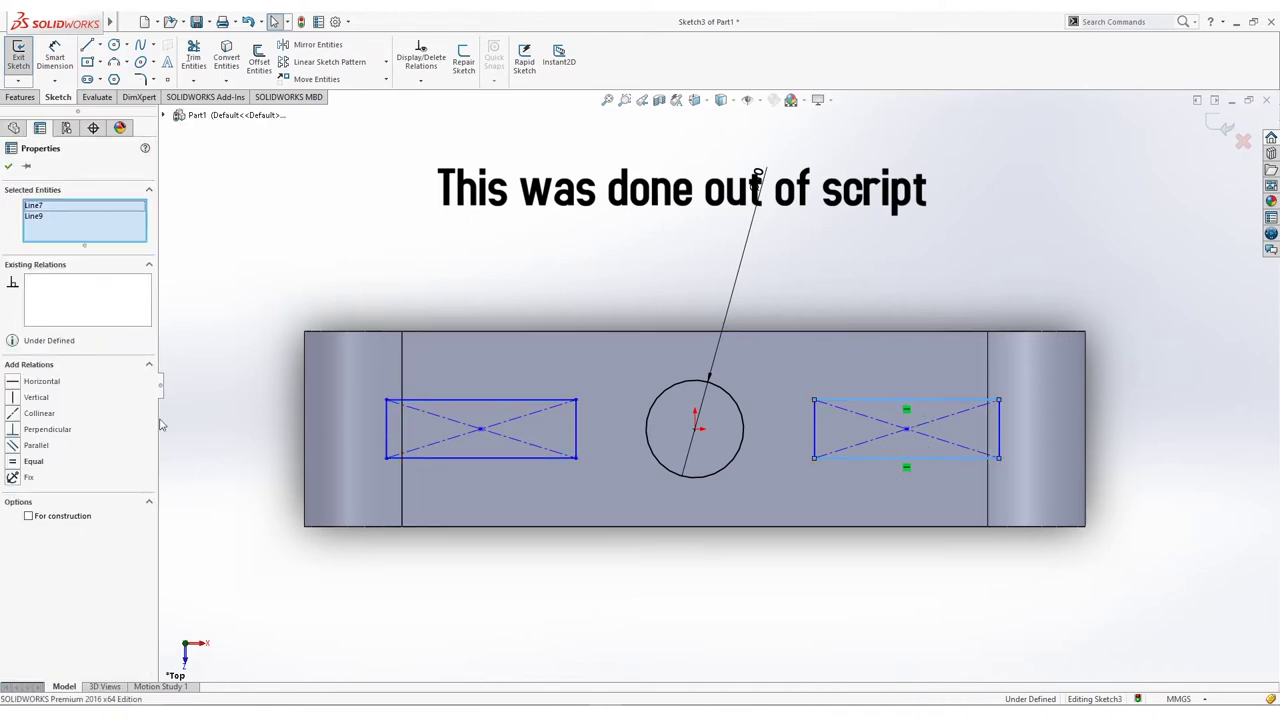
click(13, 461)
click(333, 257)
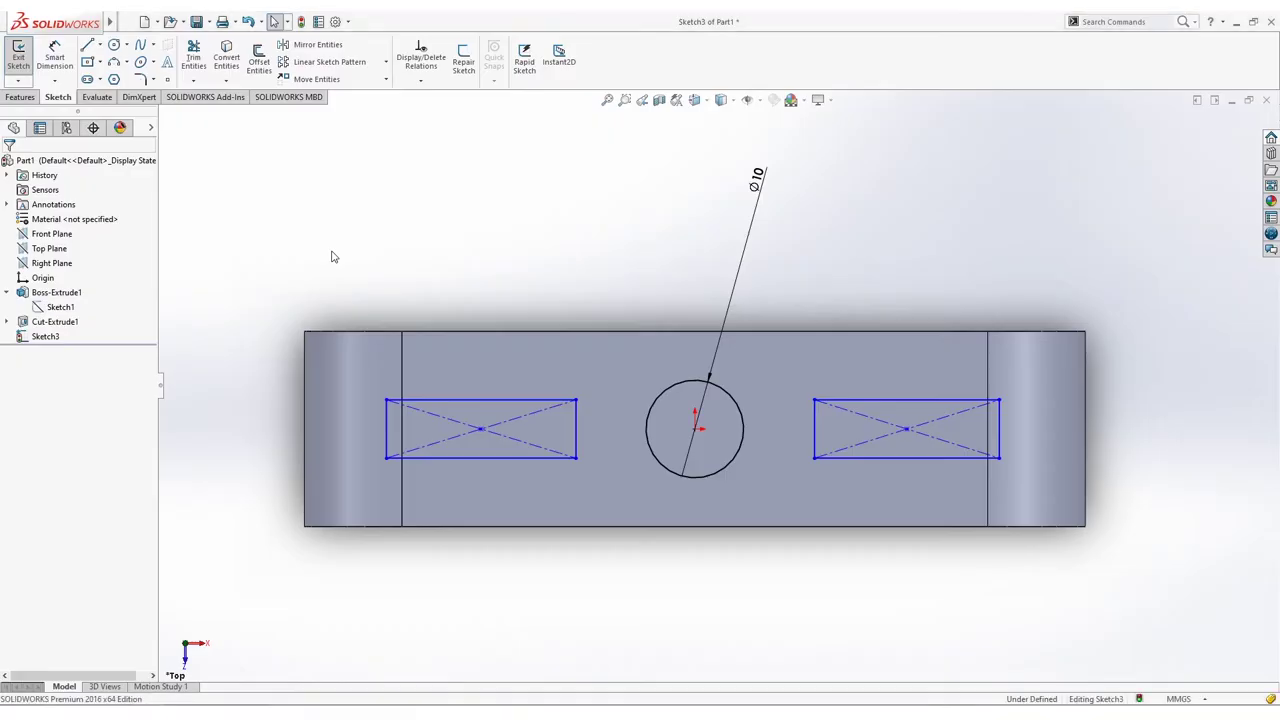
Step: Add a Horizontal relation between both rectangles' centre points and the circle's centre
ctrl+middle_drag(417, 217, 366, 209)
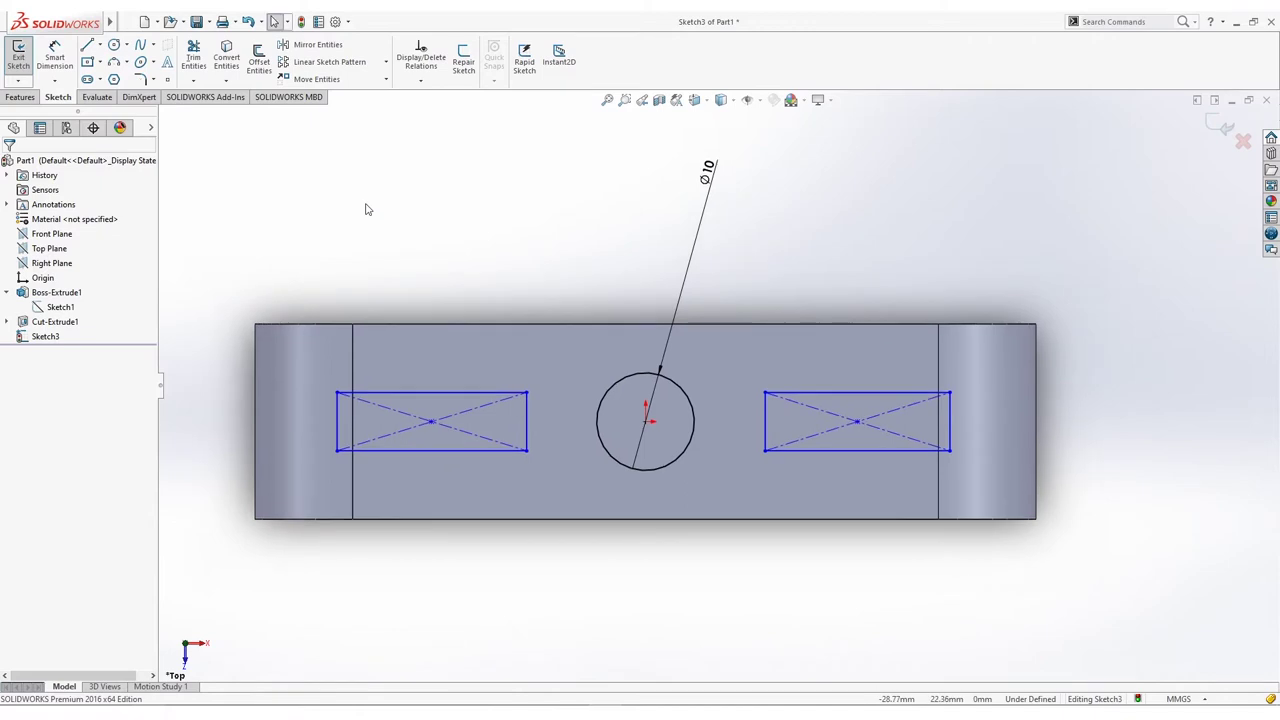
click(431, 421)
ctrl+click(646, 421)
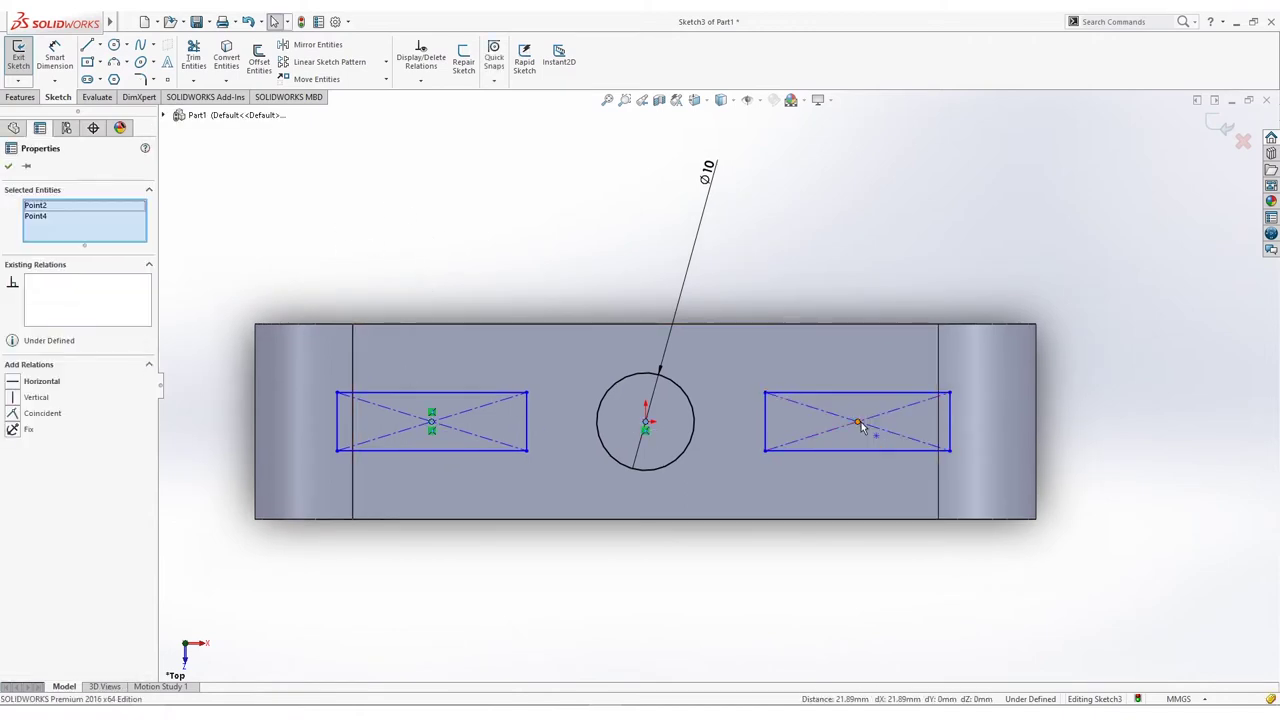
ctrl+click(857, 422)
click(22, 386)
click(466, 243)
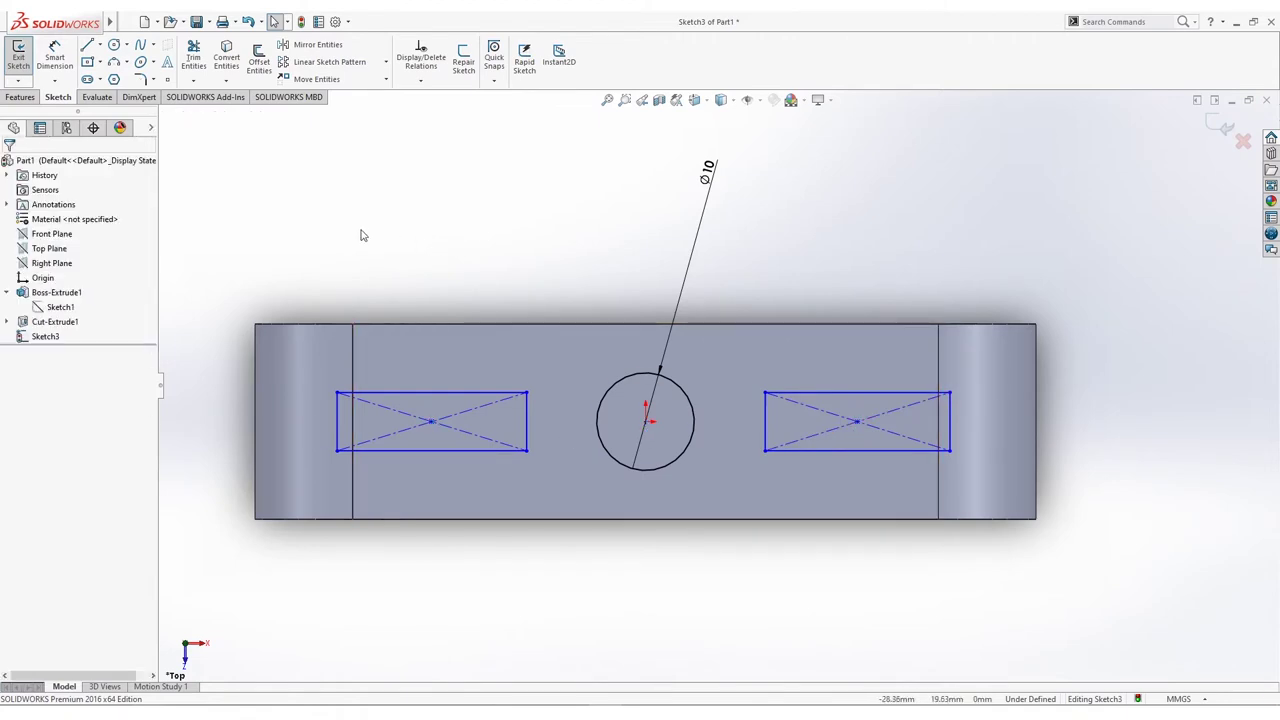
Step: Dimension the left rectangle's height as 5 mm
key(d)
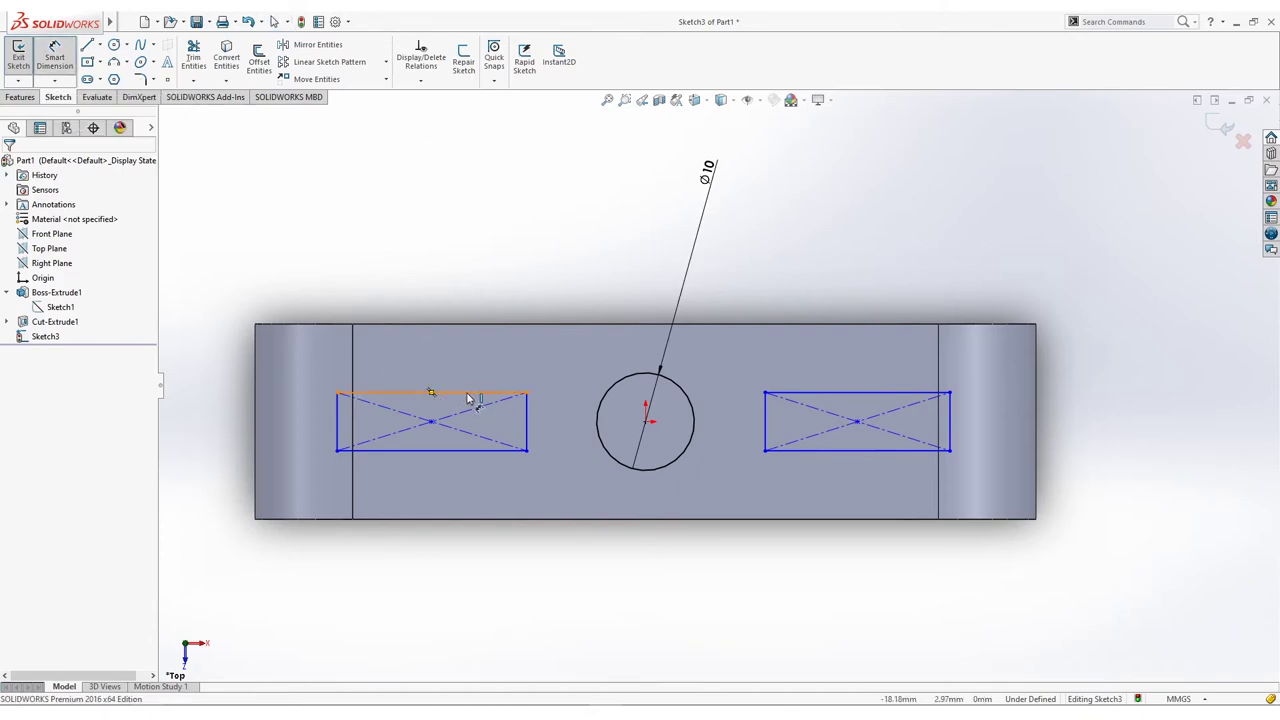
click(430, 392)
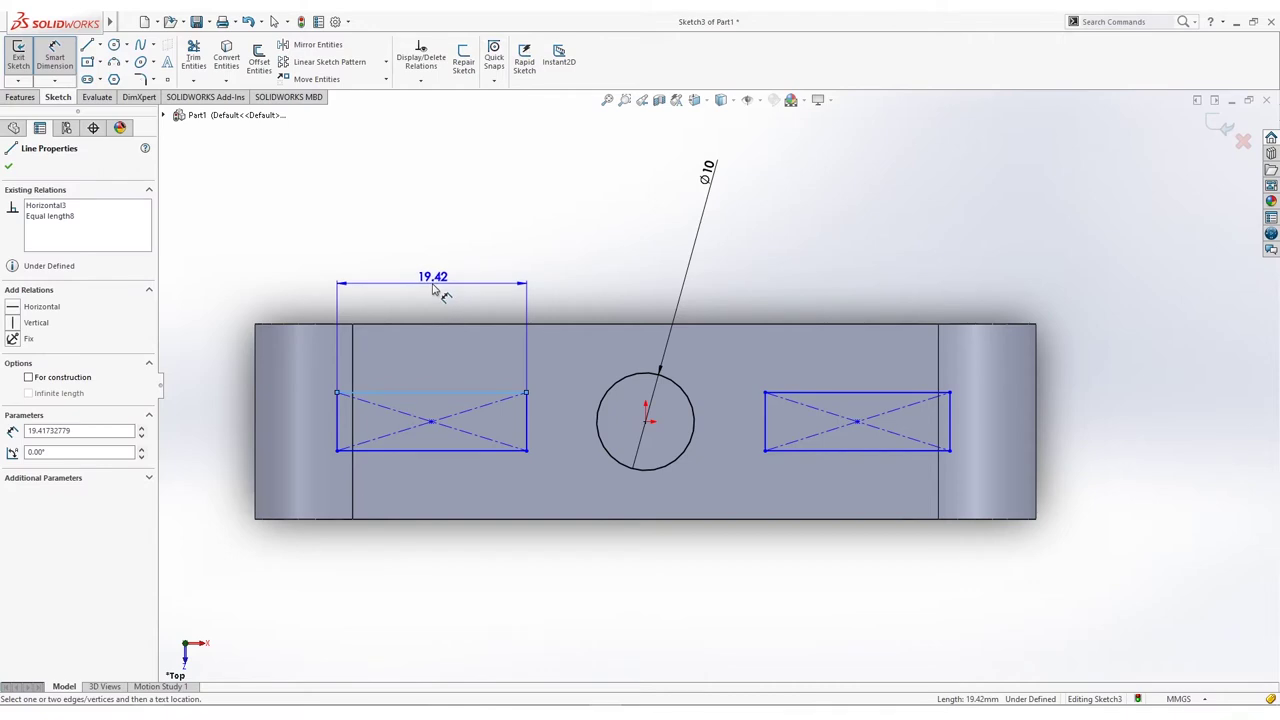
click(528, 417)
click(560, 417)
text(5)
key(Return)
Step: Dimension the left rectangle's width as 25 mm
click(431, 397)
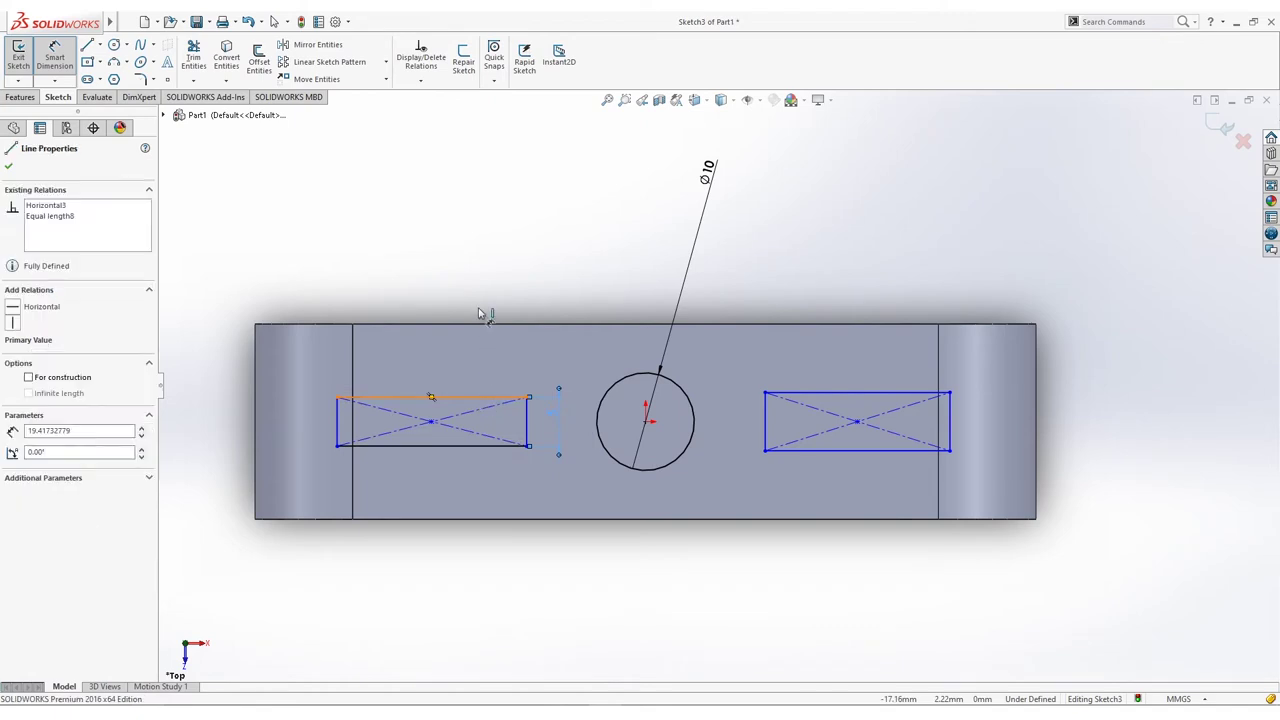
click(455, 309)
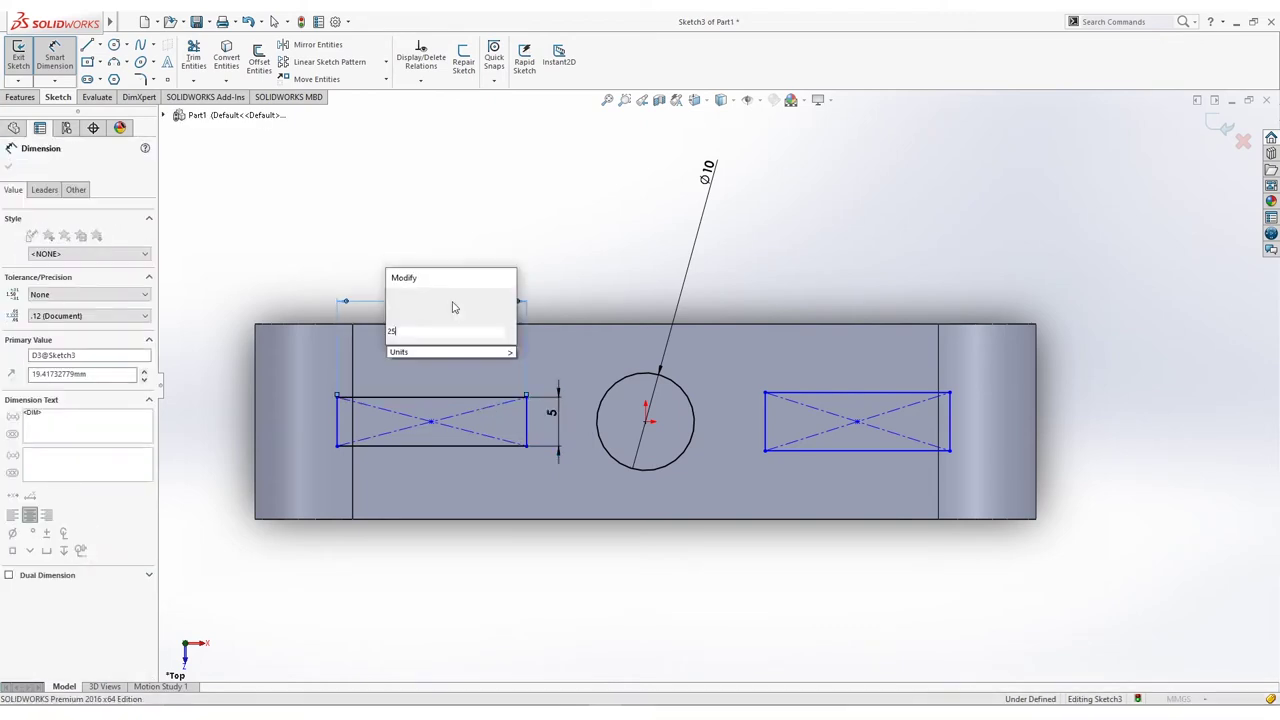
text(25)
key(Return)
key(Escape)
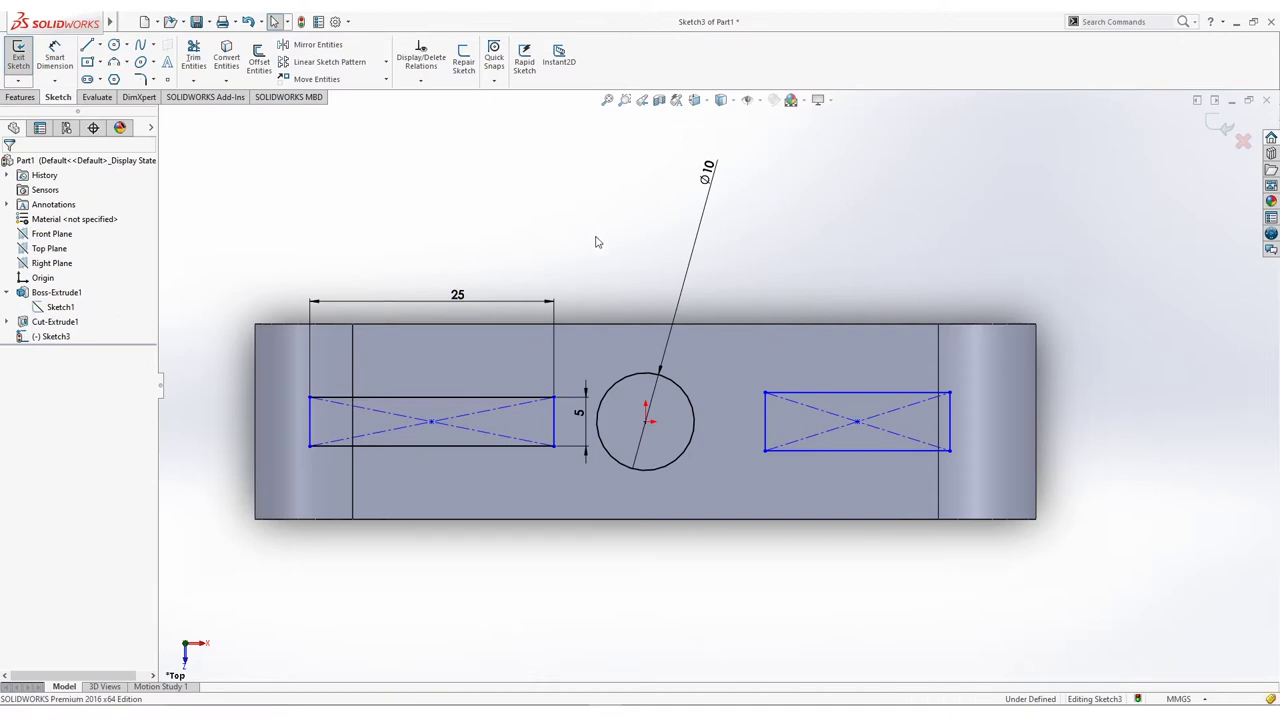
Step: Dimension the right rectangle's width as 25 mm and its height as 5 mm
click(55, 55)
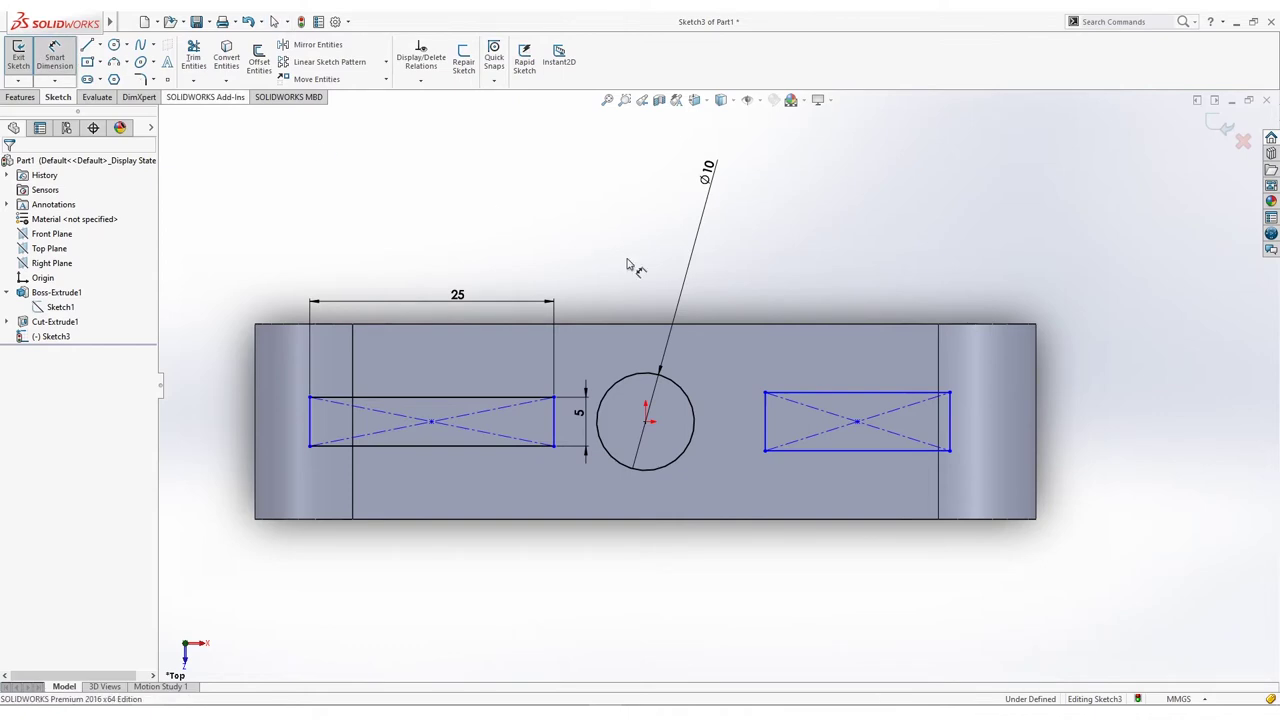
click(830, 397)
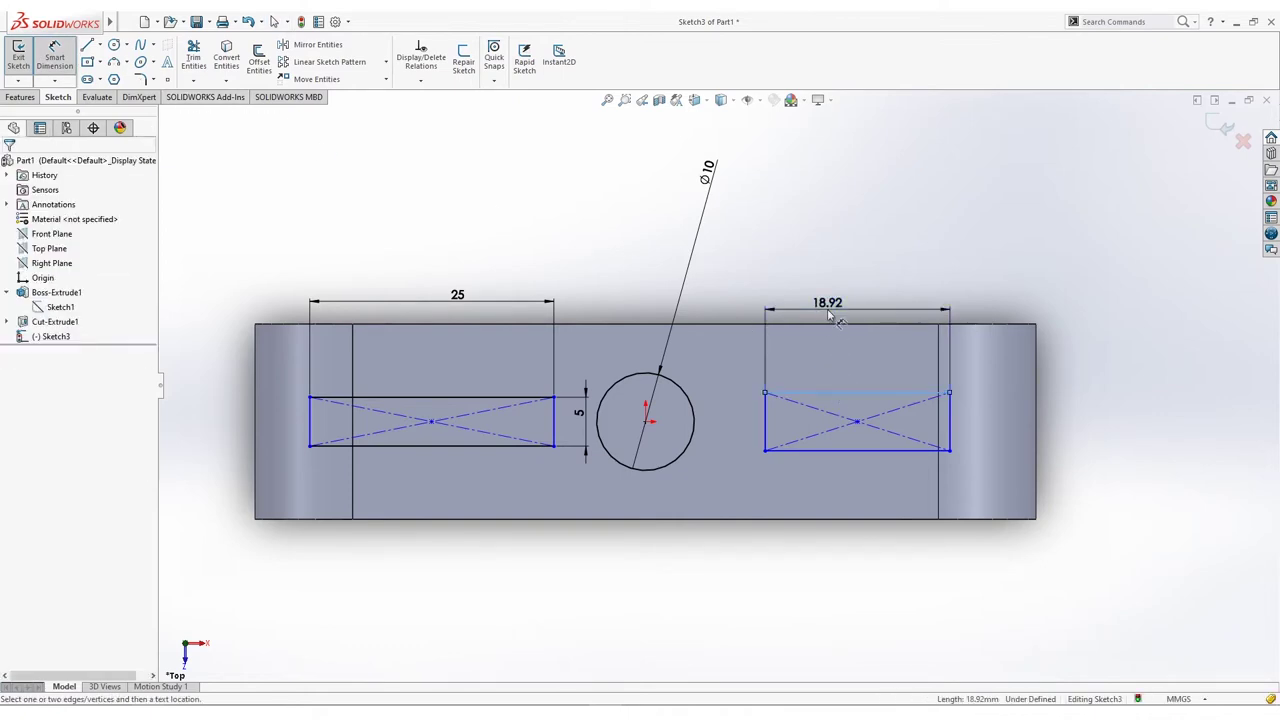
click(832, 313)
text(25)
key(Return)
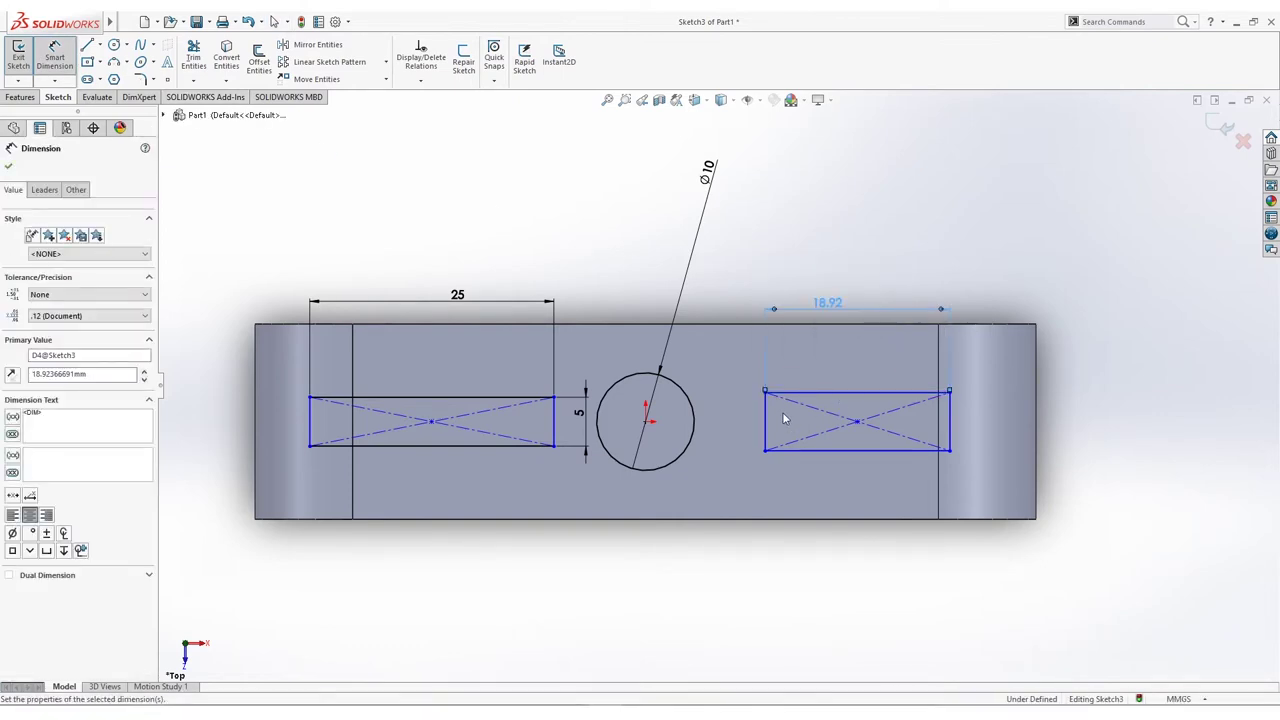
click(720, 410)
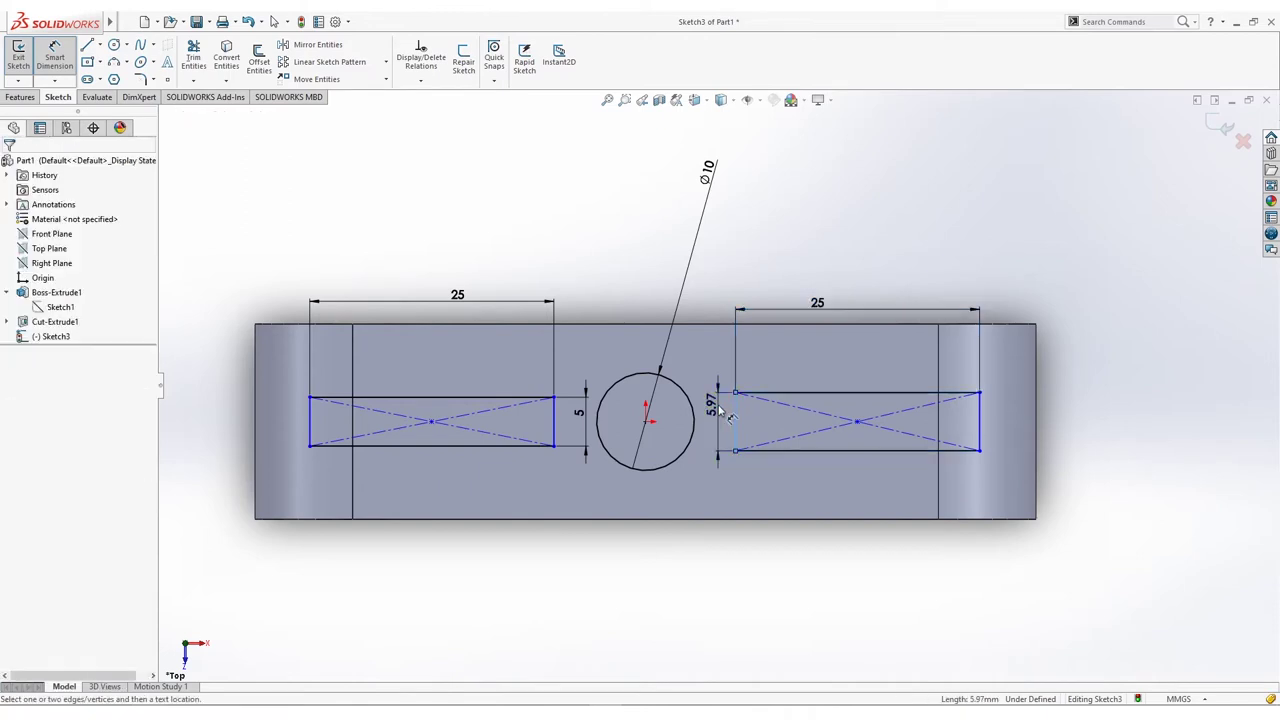
click(728, 414)
key(Return)
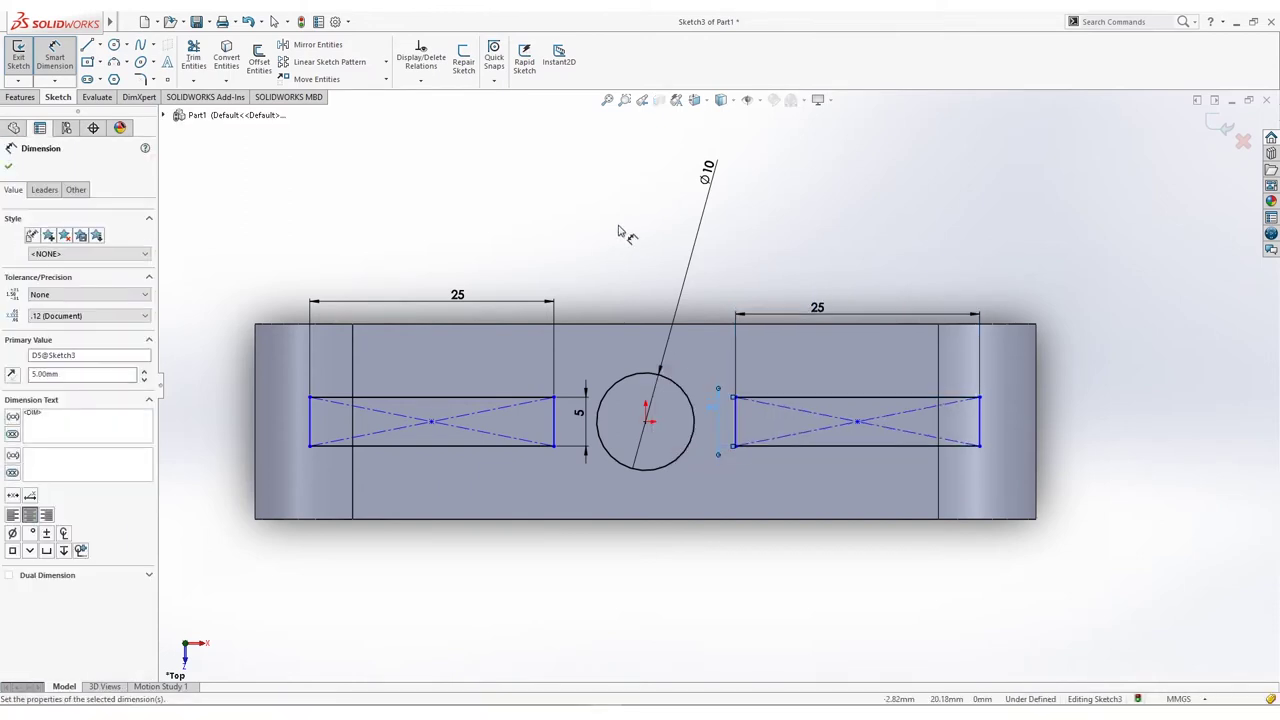
Step: Place sketch points at the midpoints of the body's left and right end edges
key(Escape)
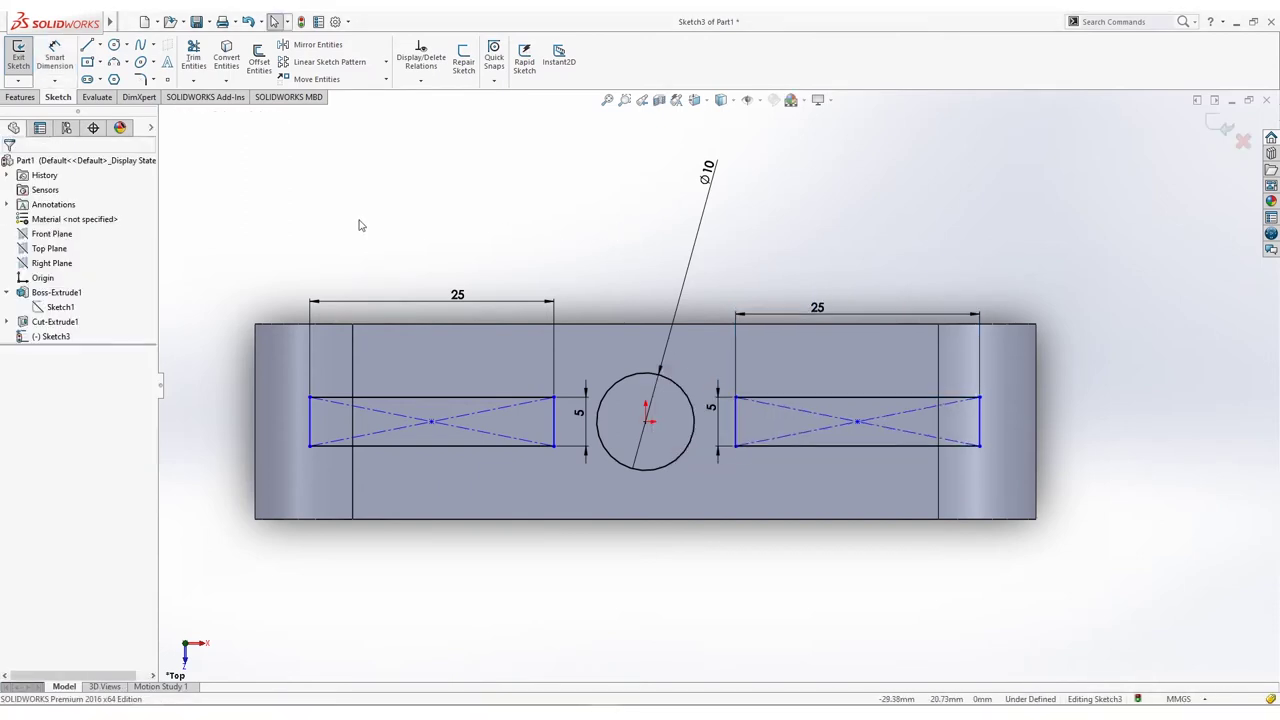
click(166, 82)
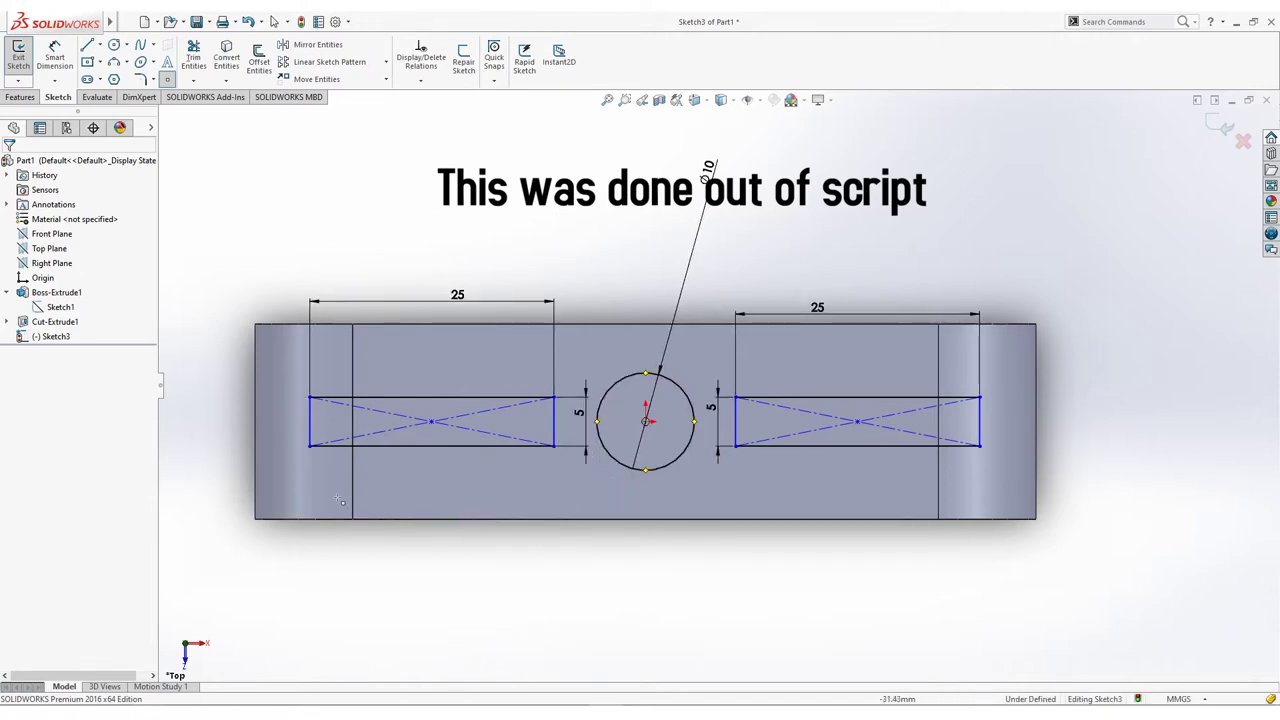
click(255, 421)
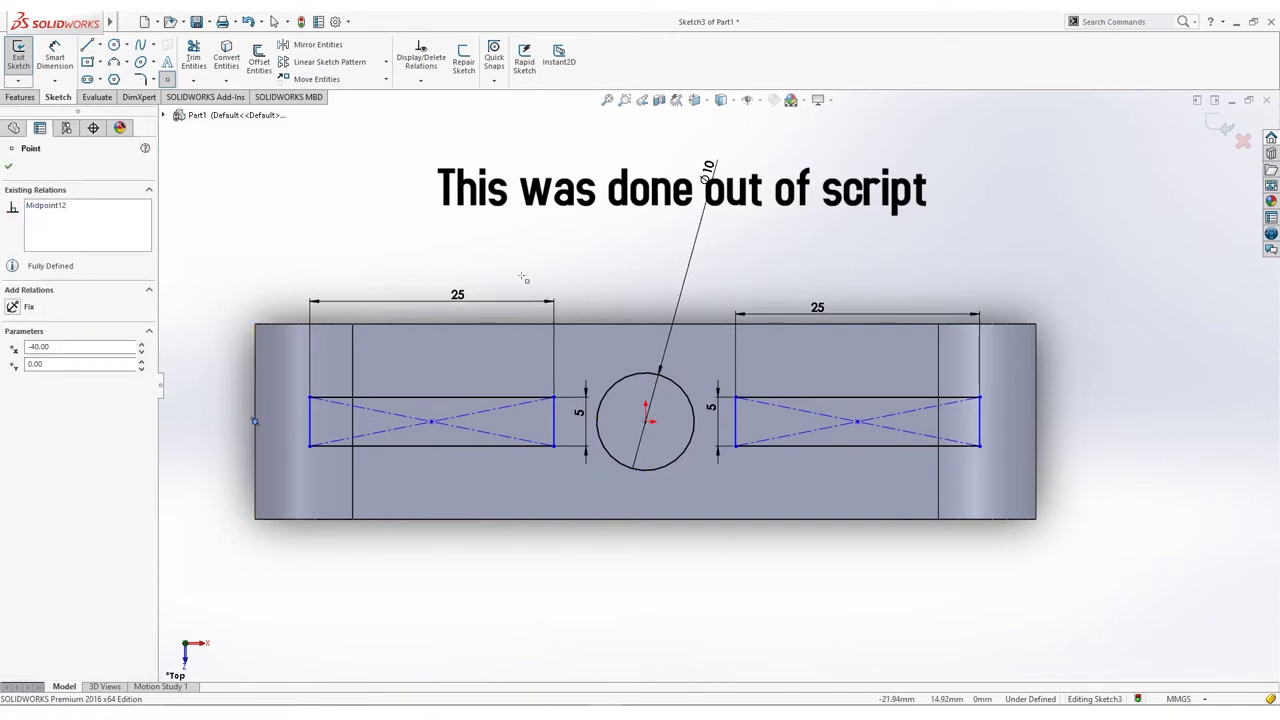
click(1036, 421)
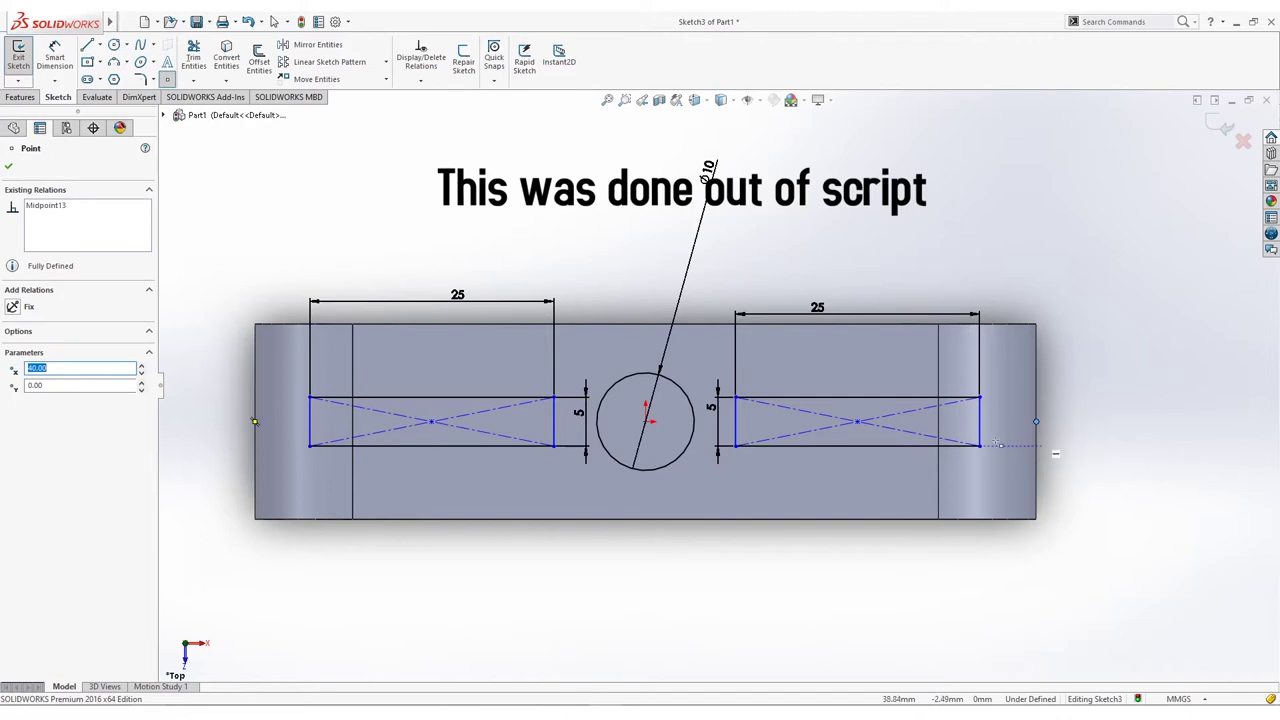
key(Escape)
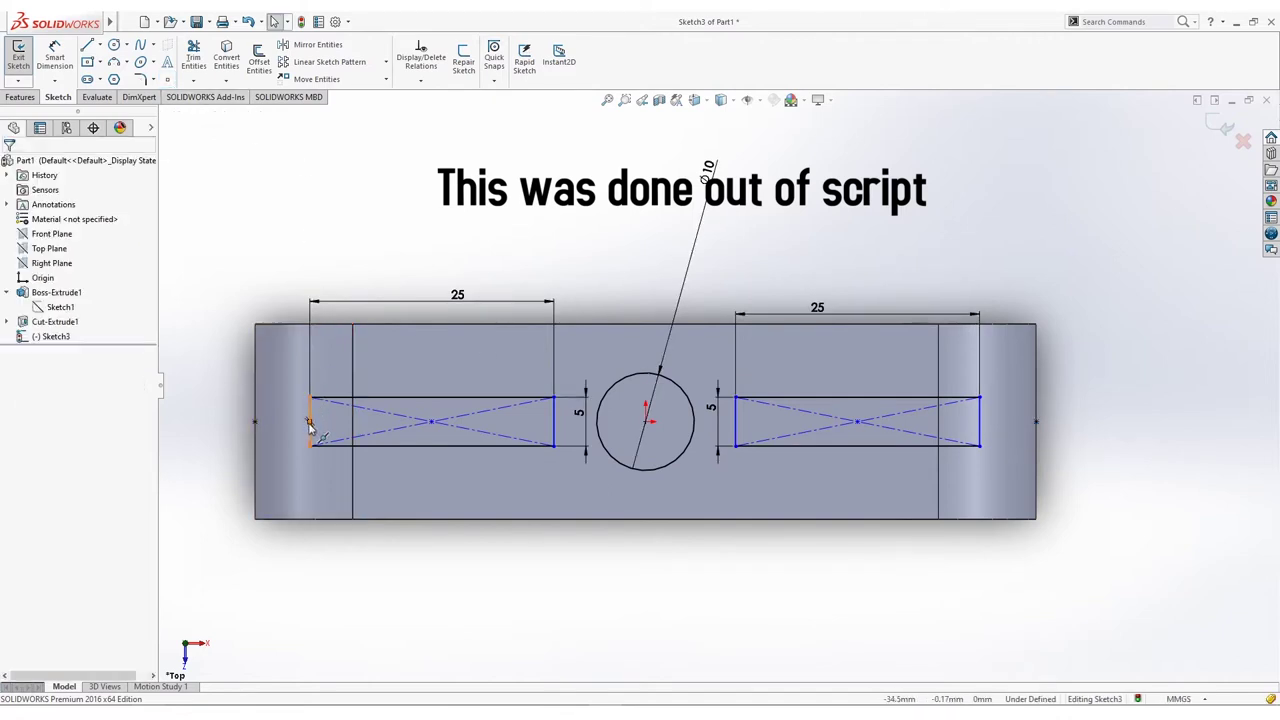
Step: Add a Coincident relation between the midpoint of the left rectangle's outer side and the sketch point on the body's left end
click(310, 422)
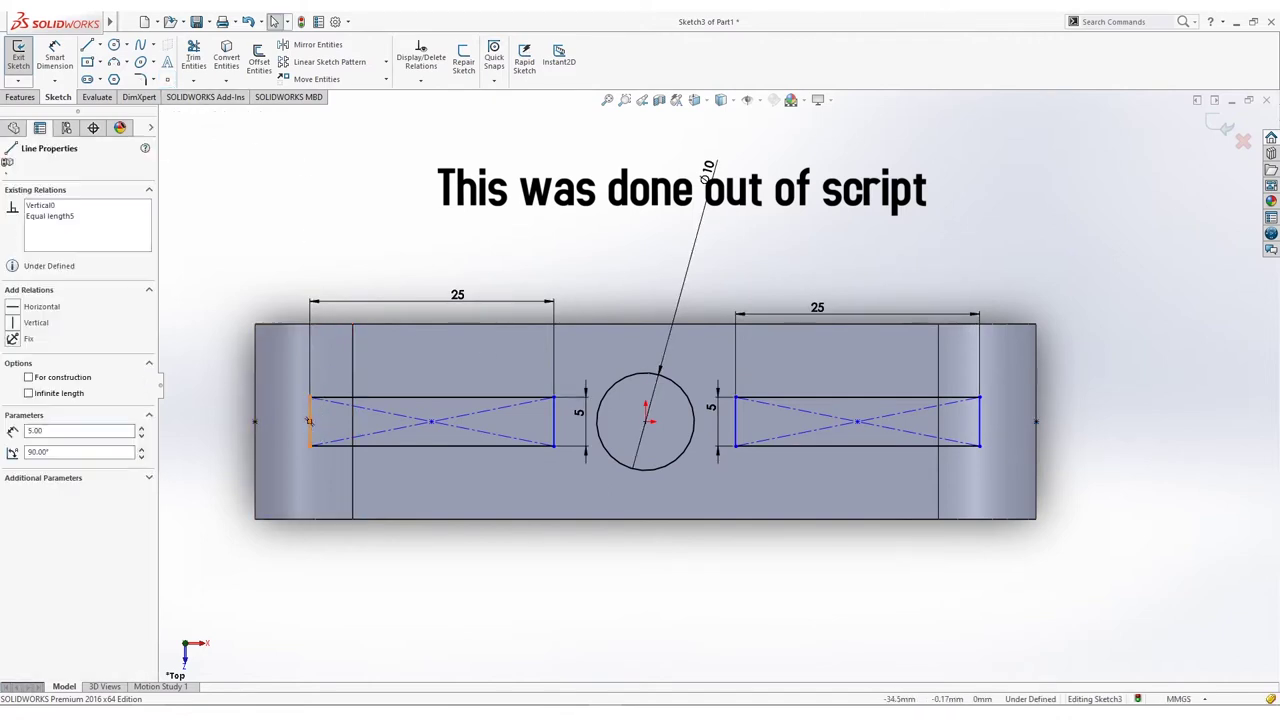
click(340, 270)
middle_drag(474, 591, 510, 482)
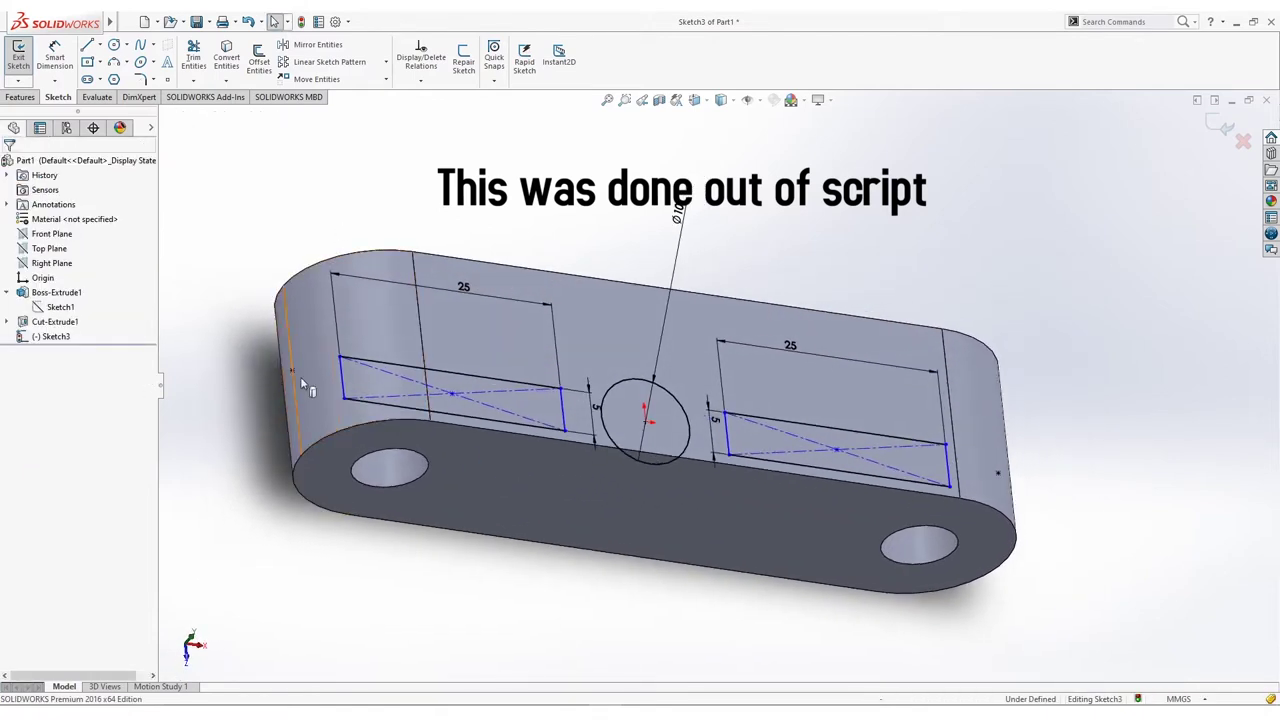
middle_drag(561, 505, 649, 606)
middle_drag(803, 315, 815, 245)
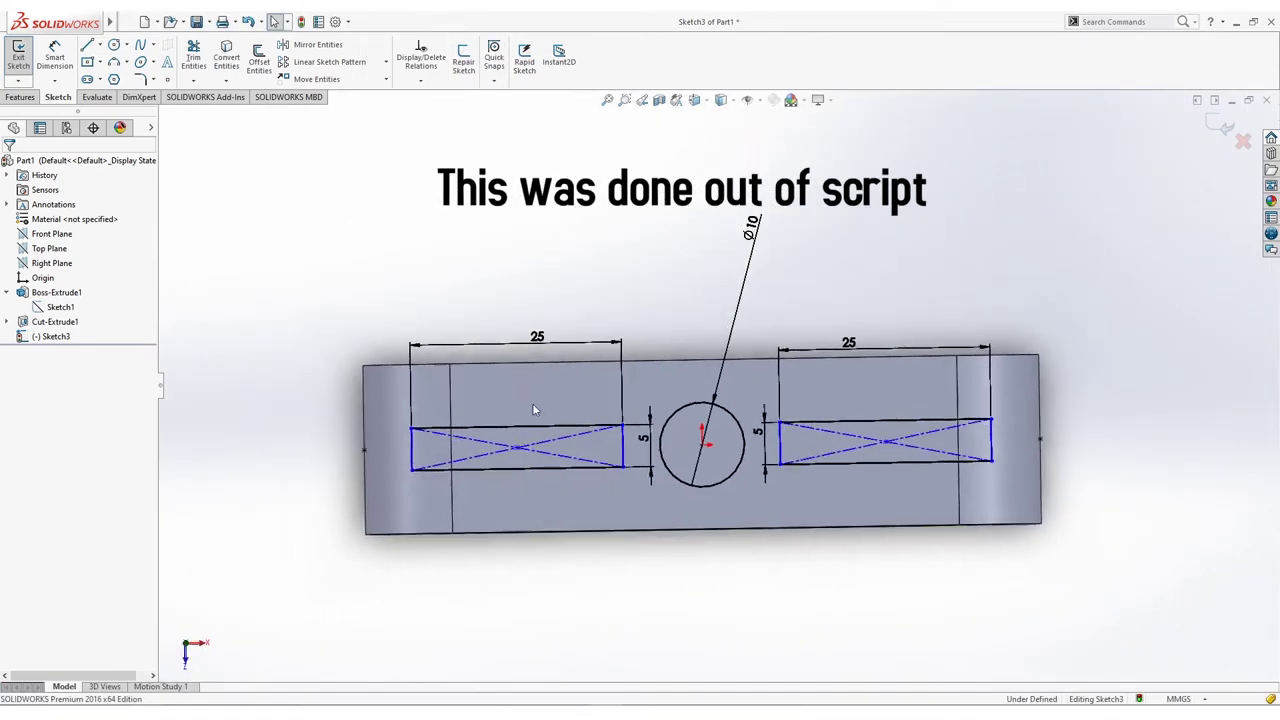
key(ctrl+5)
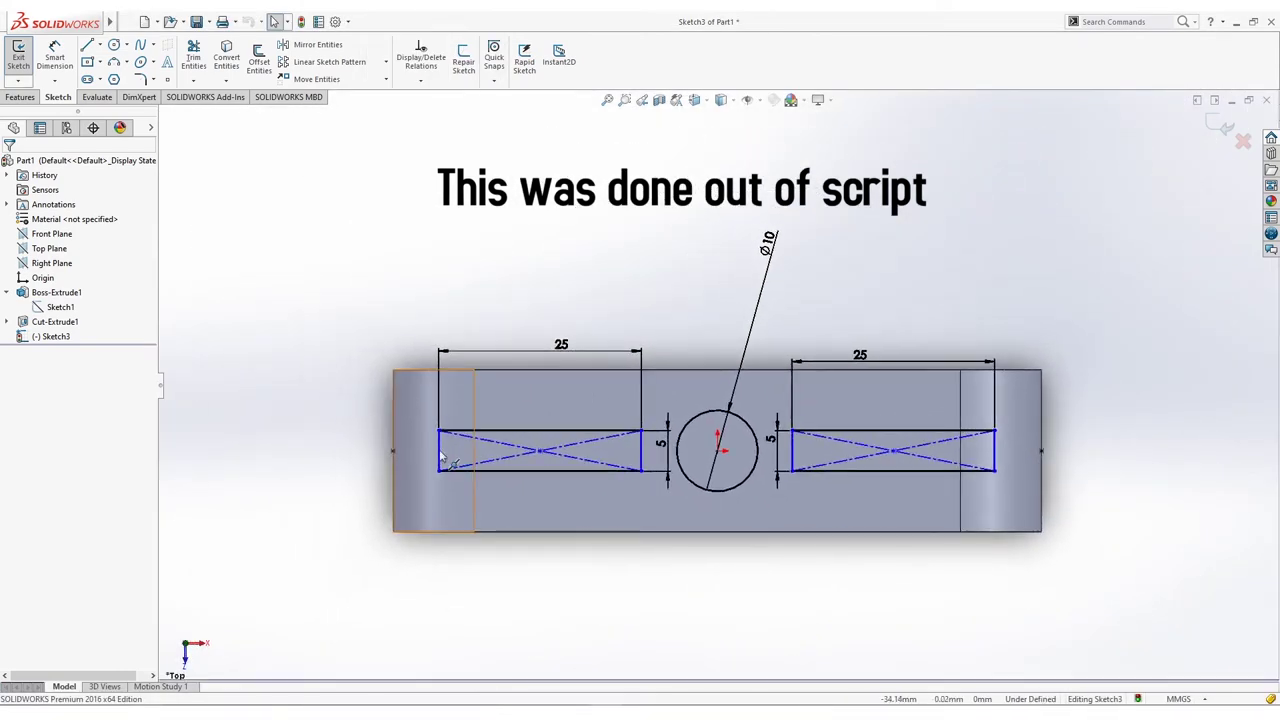
click(400, 452)
click(393, 452)
ctrl+click(440, 452)
click(20, 413)
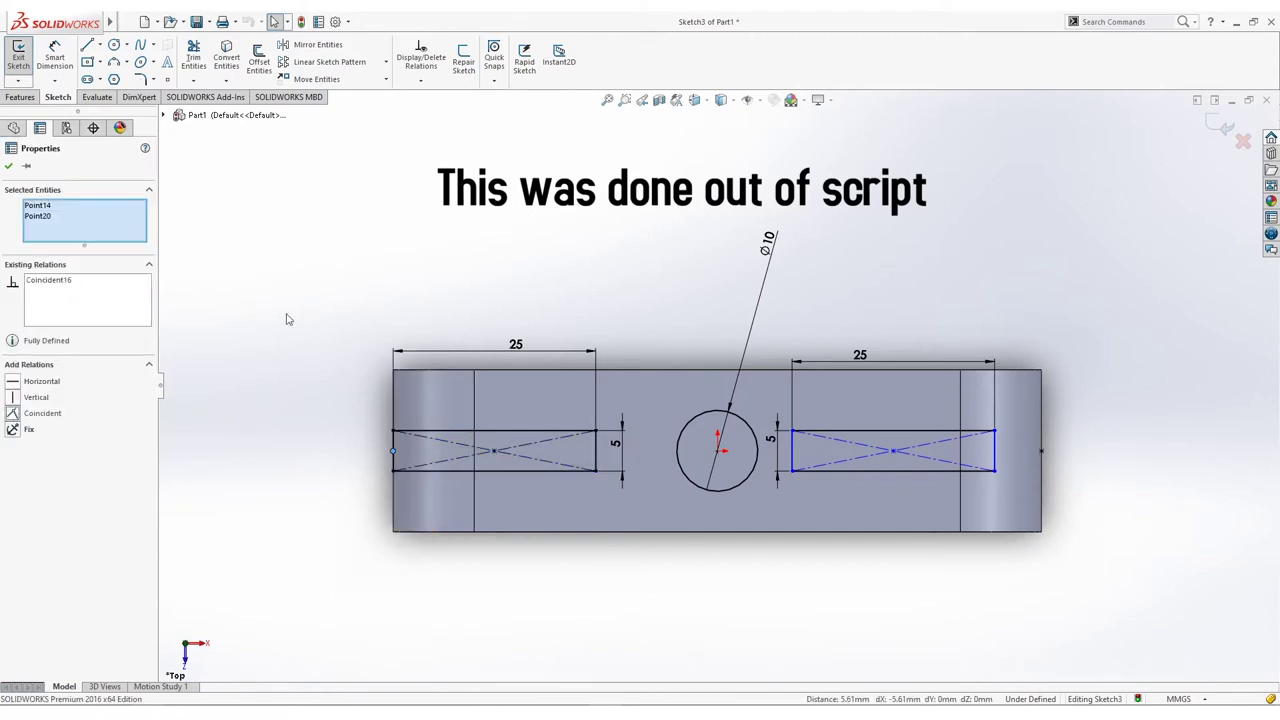
click(323, 301)
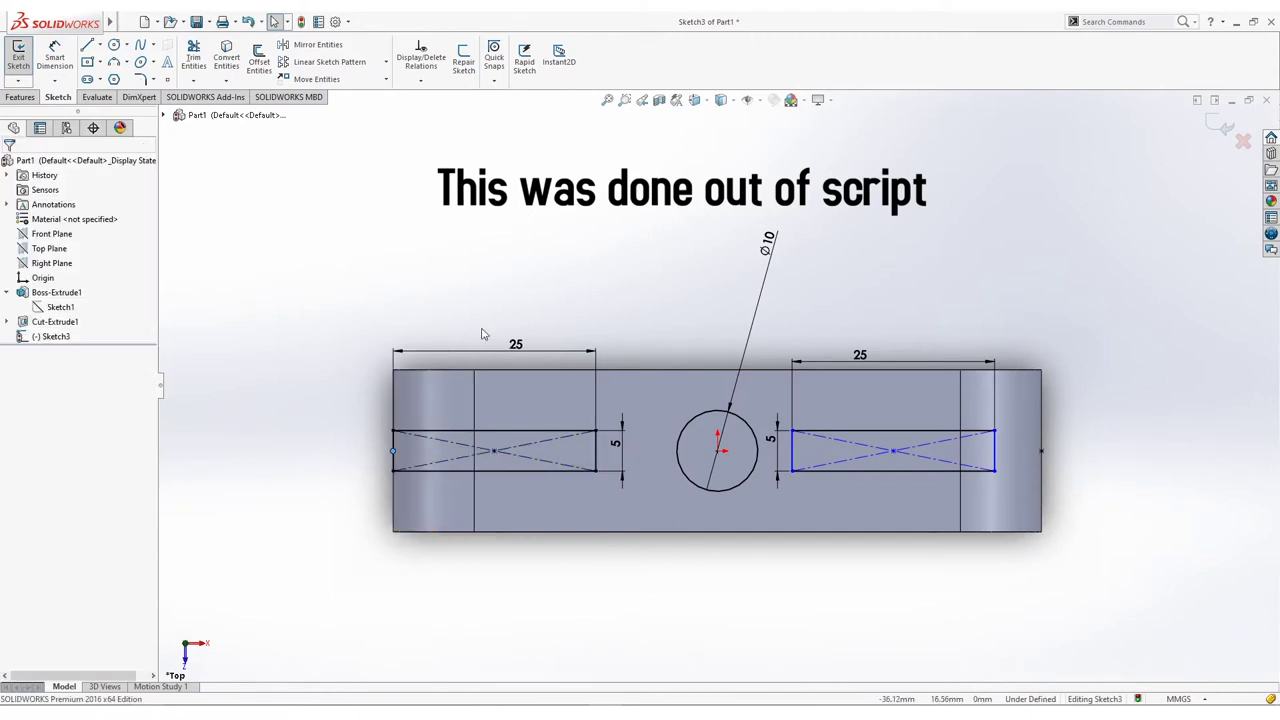
Step: Add a Coincident relation between the midpoint of the right rectangle's outer side and the sketch point on the body's right end
click(994, 452)
ctrl+click(1041, 452)
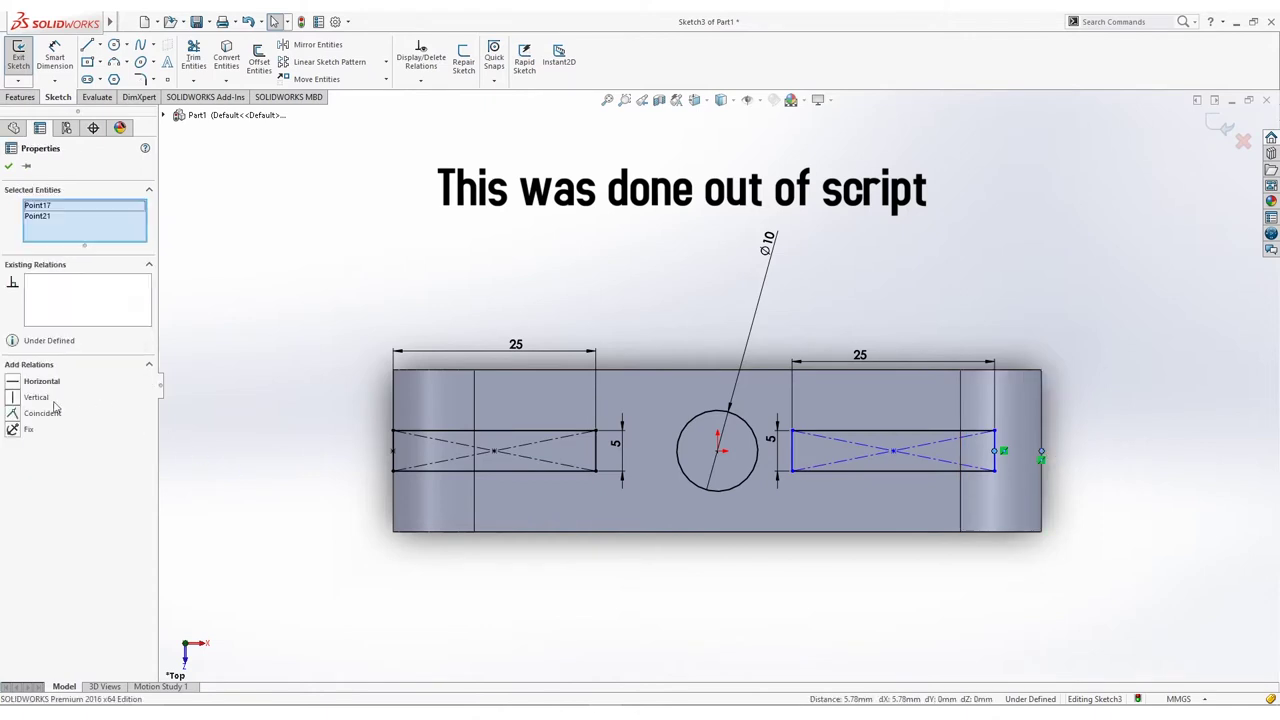
click(20, 413)
click(414, 248)
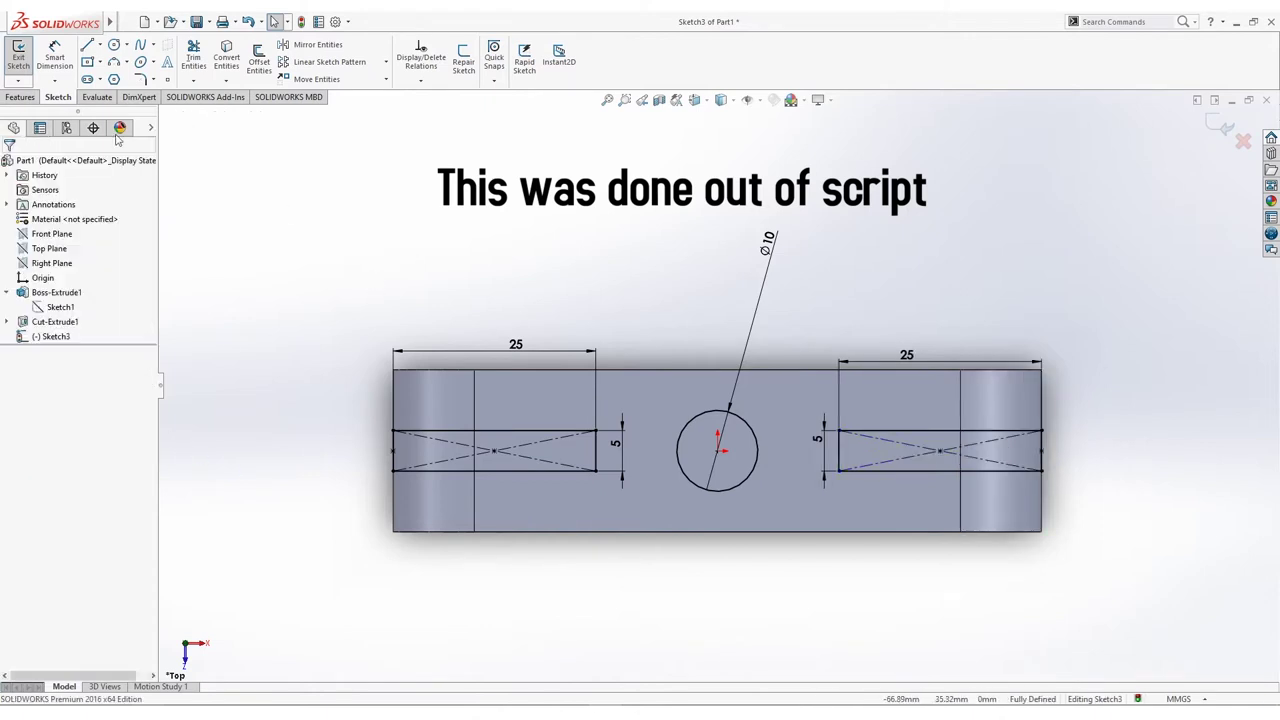
click(20, 99)
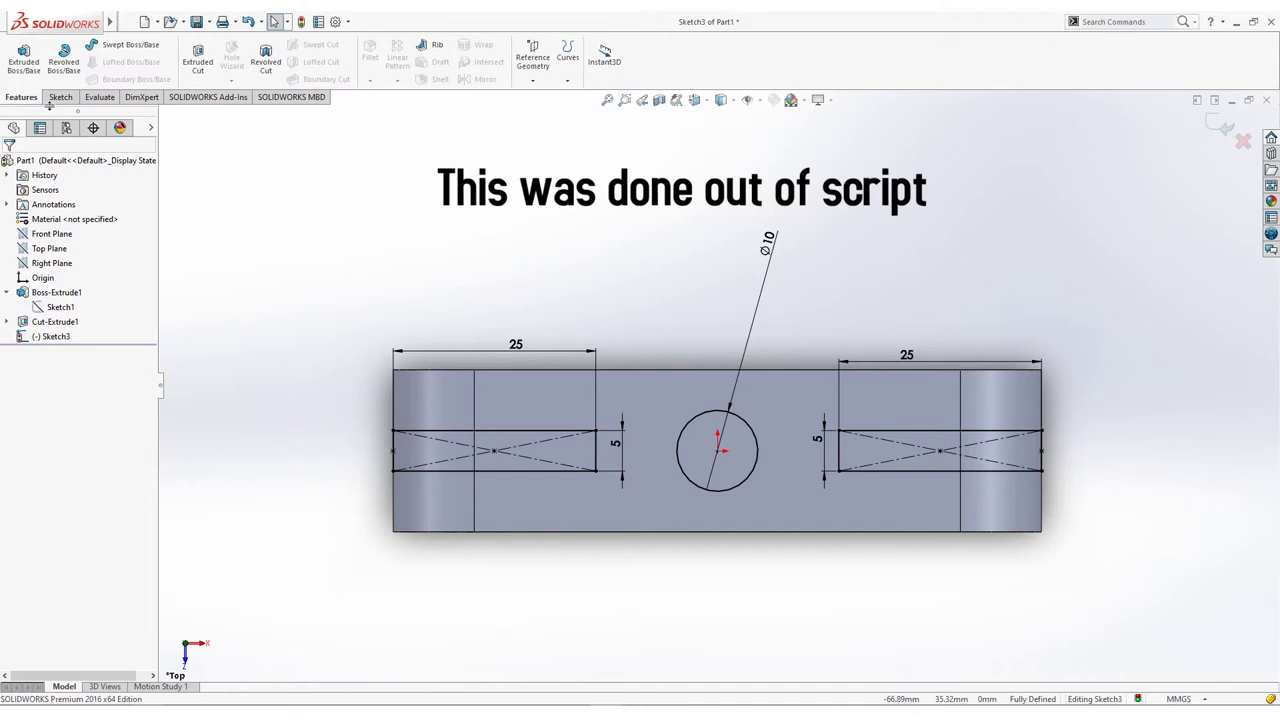
Step: Cut the sketched 10 mm circle and the two 25 × 5 mm rectangles through the block with the Through All - Both end condition
click(197, 60)
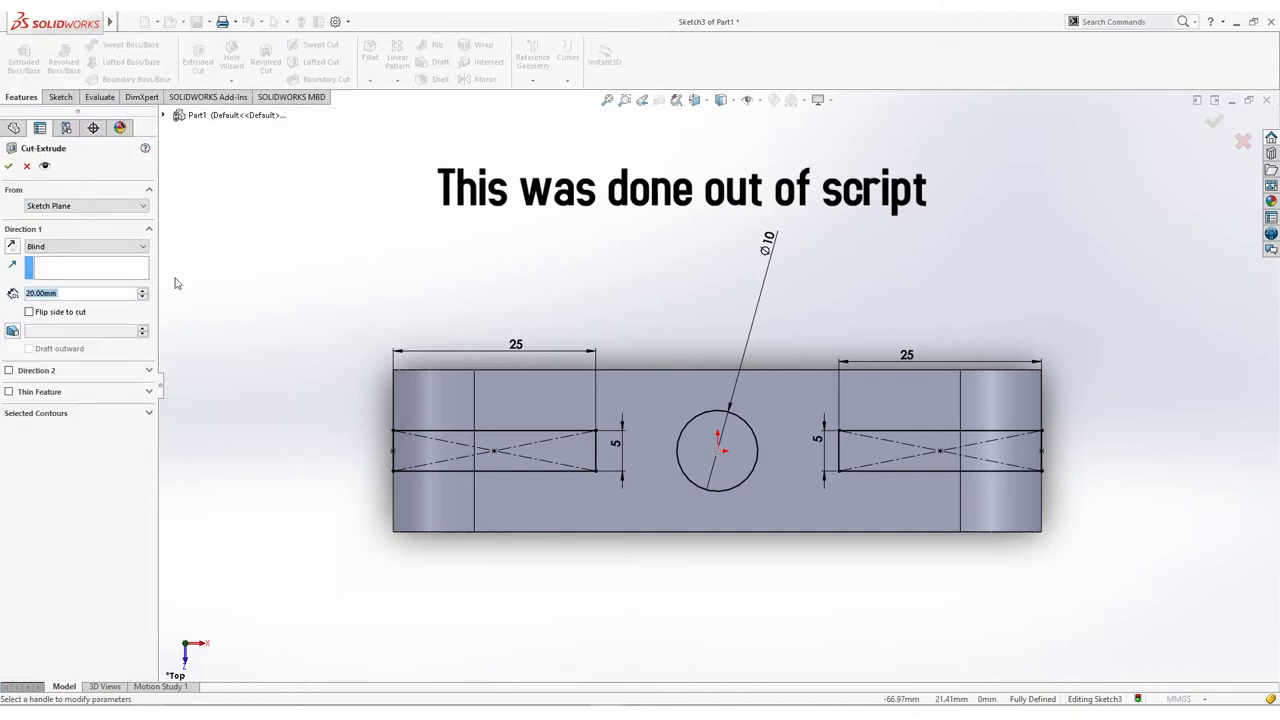
click(85, 246)
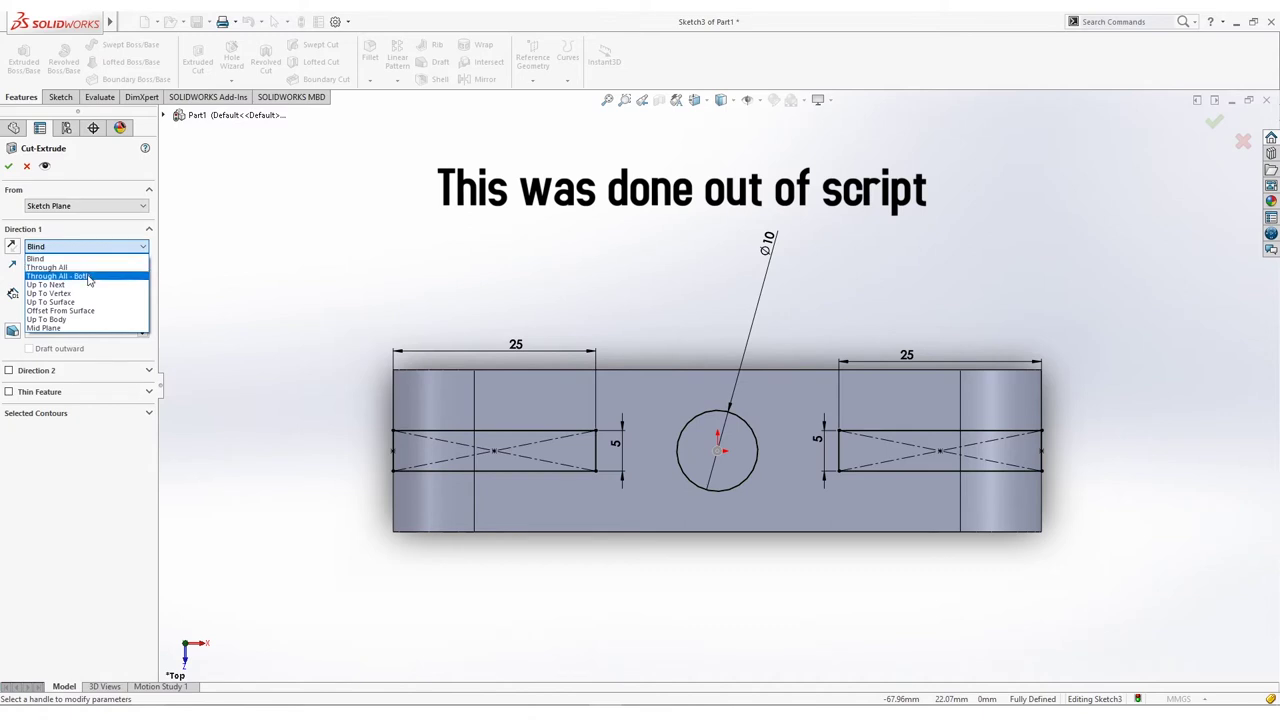
click(60, 274)
middle_drag(449, 301, 524, 211)
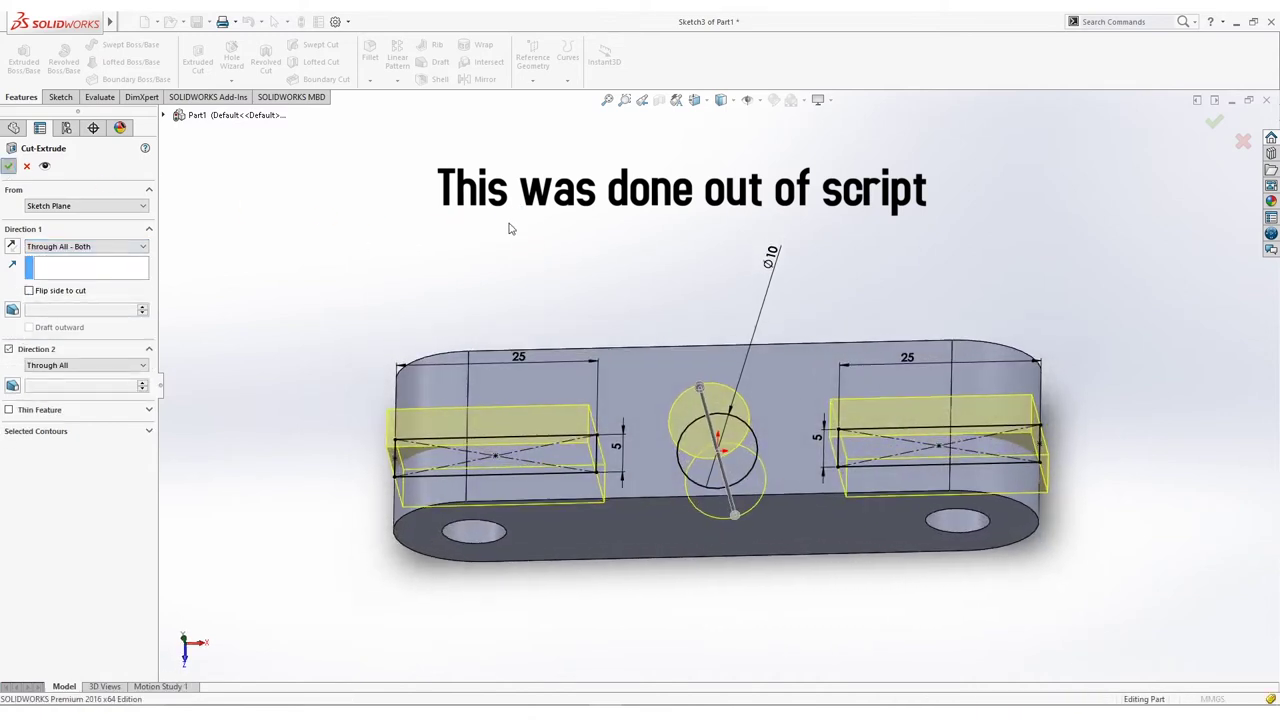
key(Return)
middle_drag(511, 226, 527, 272)
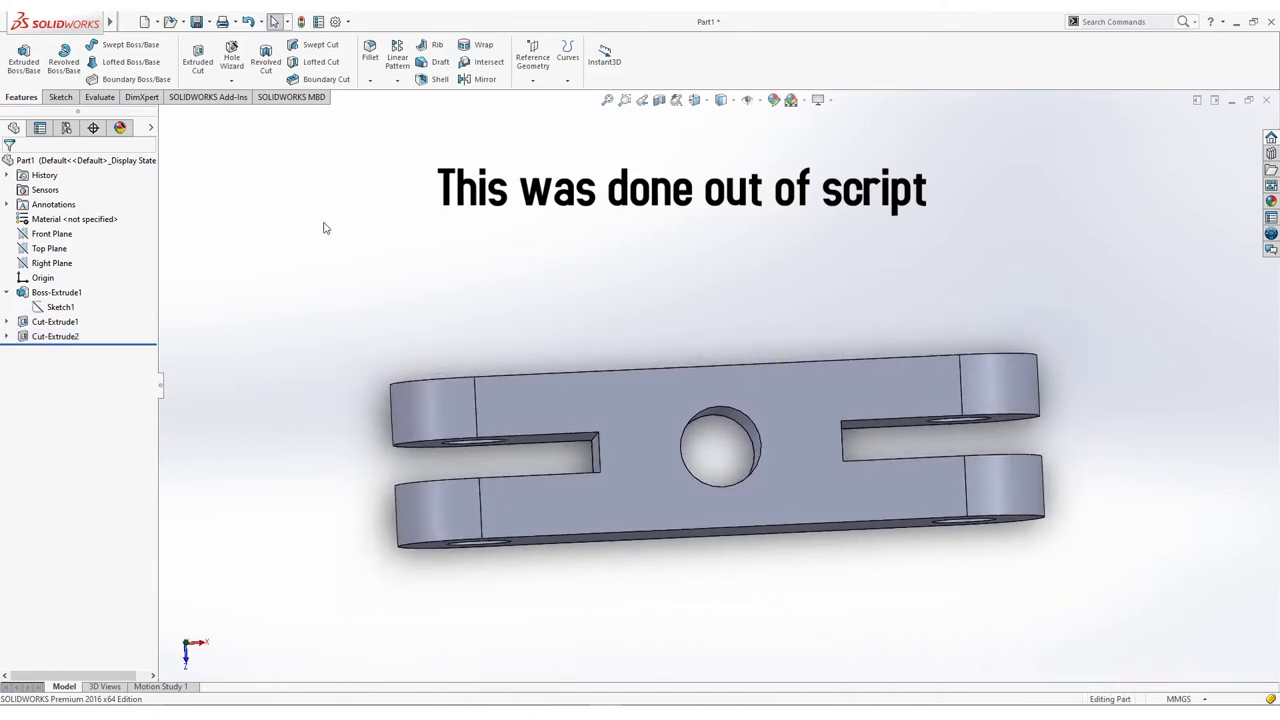
Step: Start a sketch on the block's slotted flat face and draw a circle about 15.8 mm in diameter, concentric with the central hole
click(752, 392)
right_click(752, 392)
click(780, 310)
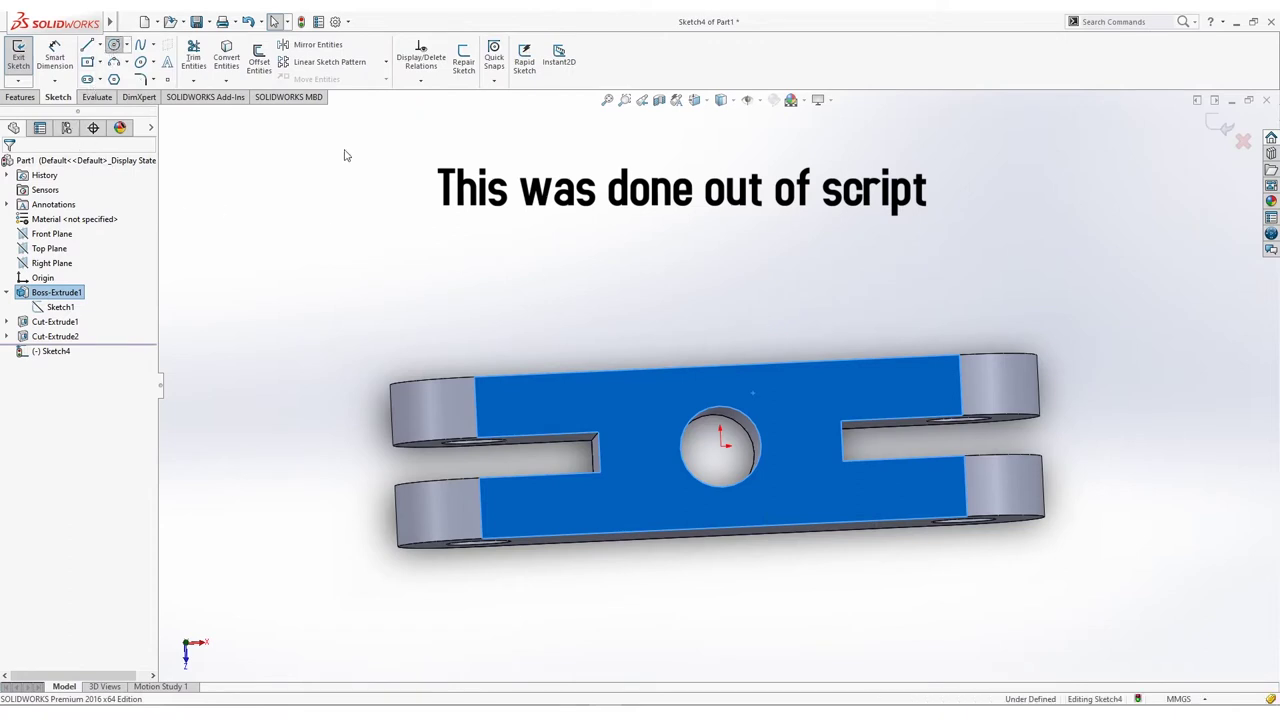
key(c)
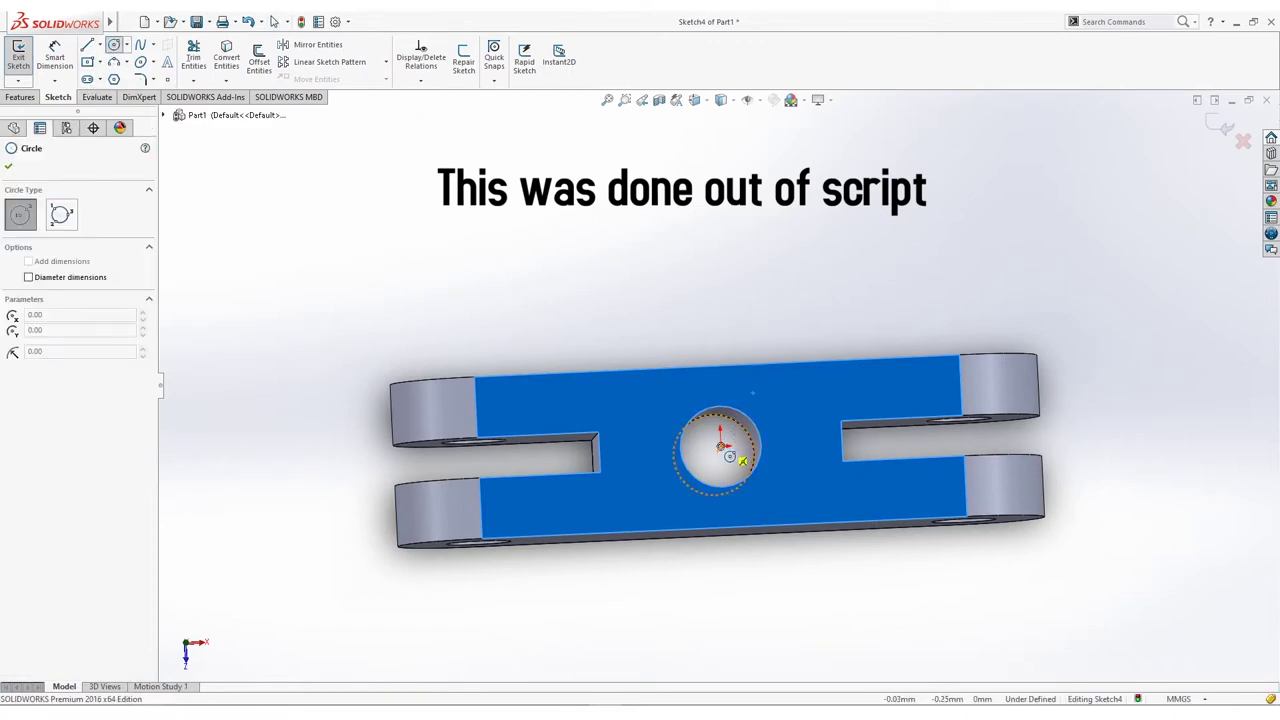
middle_drag(740, 412, 736, 417)
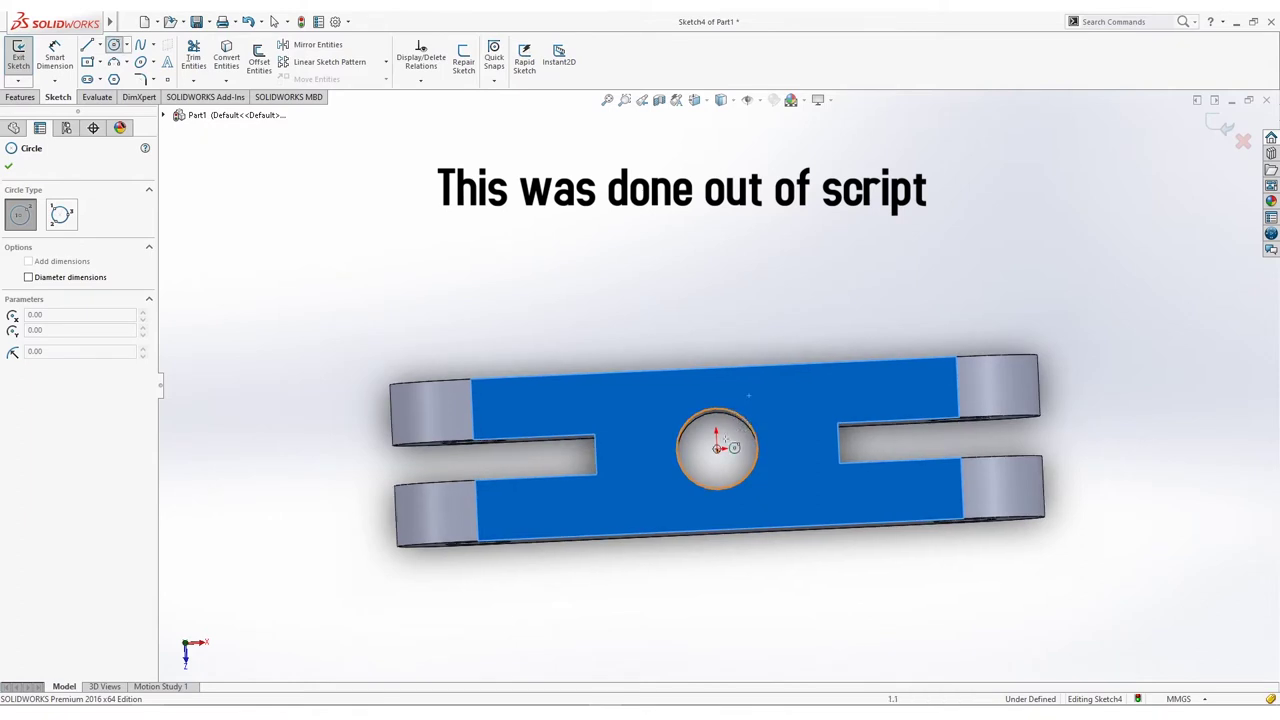
click(720, 450)
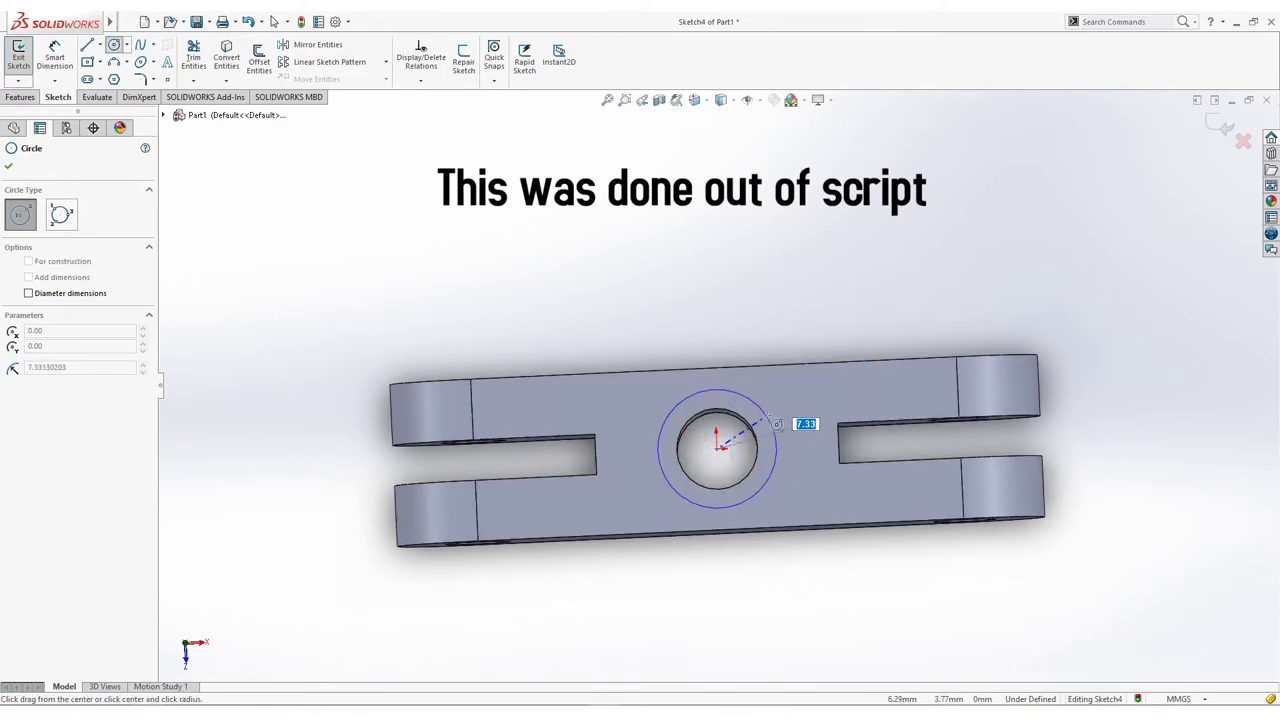
click(778, 421)
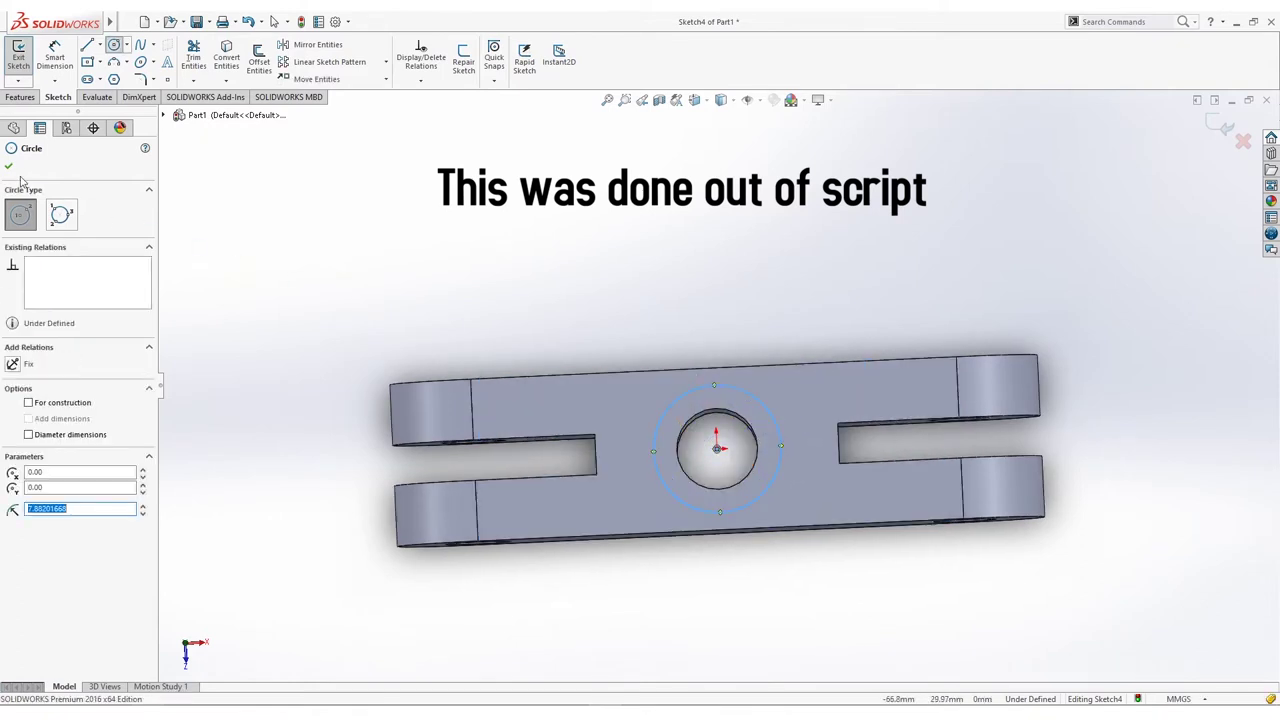
click(9, 168)
Step: Dimension the circle around the central hole to a diameter of 18 mm
key(ctrl+8)
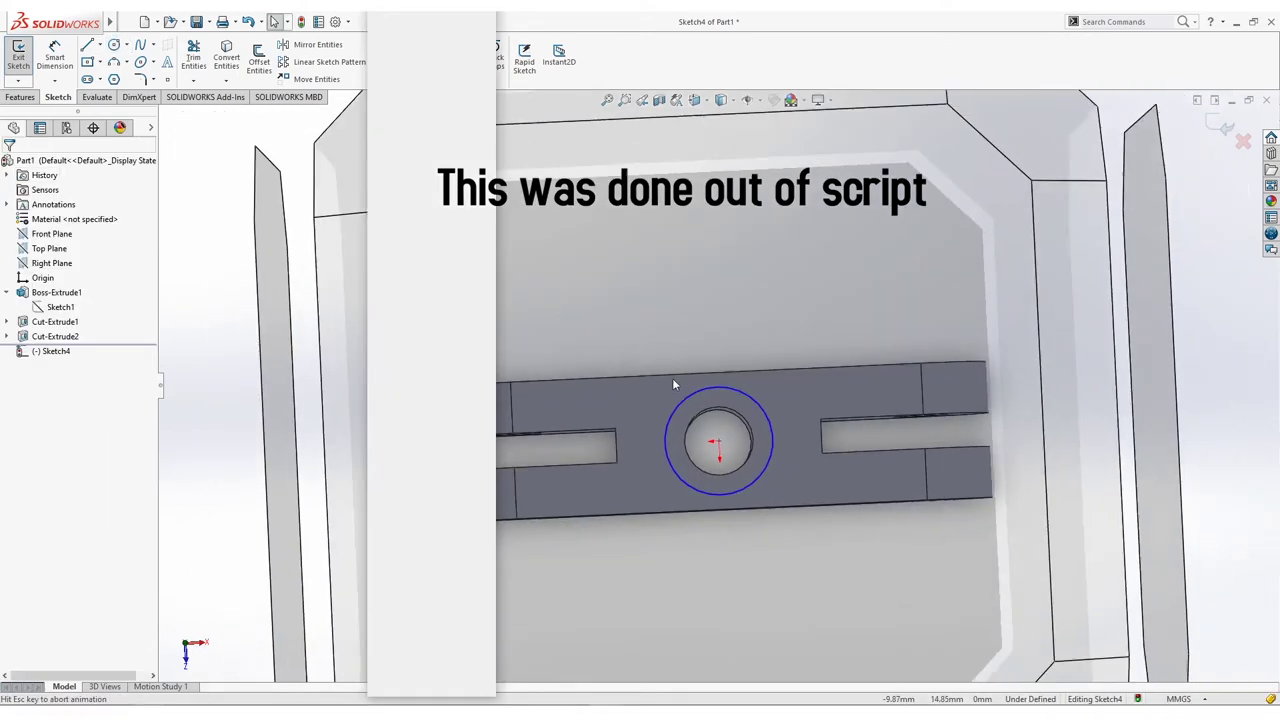
scroll(740, 371, down, 5)
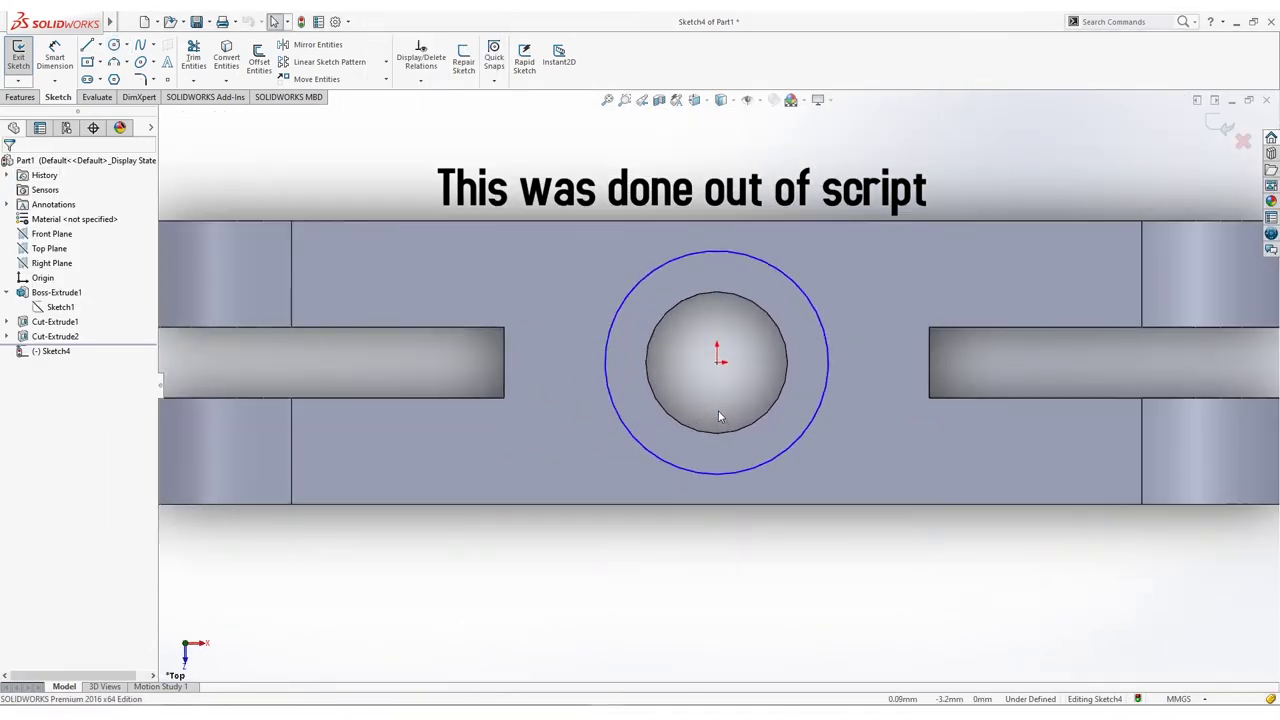
scroll(718, 410, up, 2)
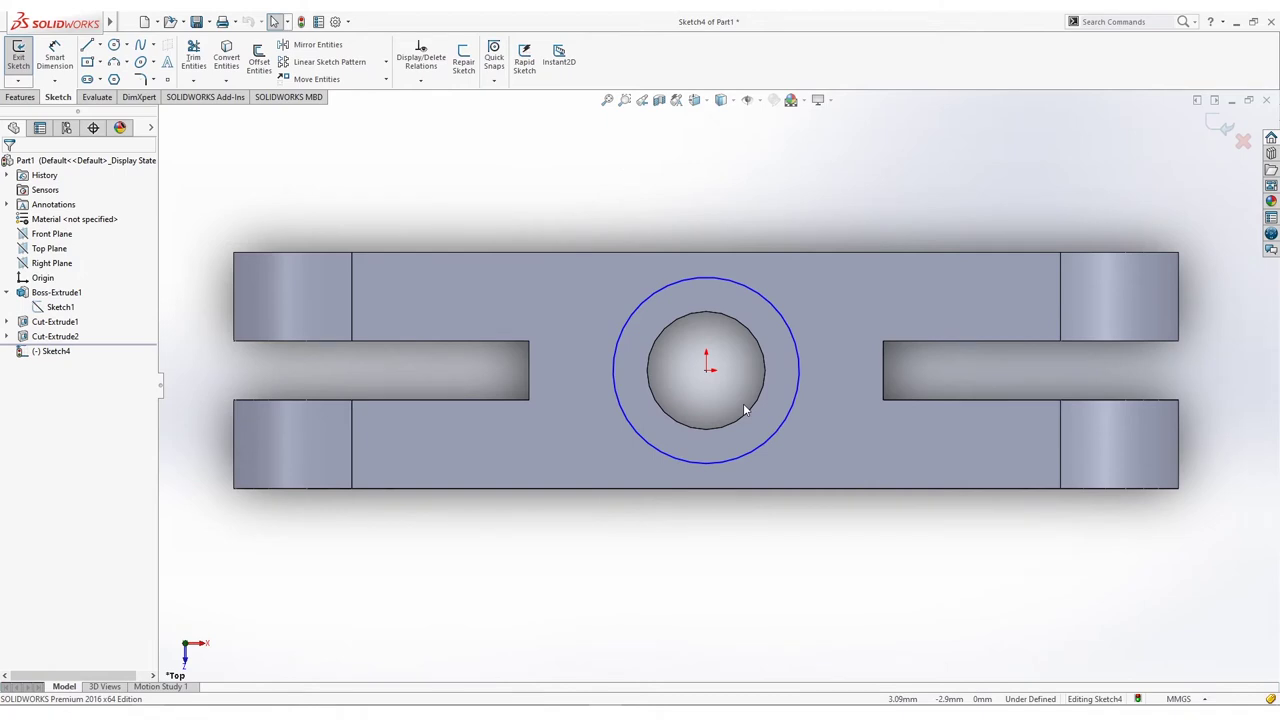
click(55, 58)
click(752, 289)
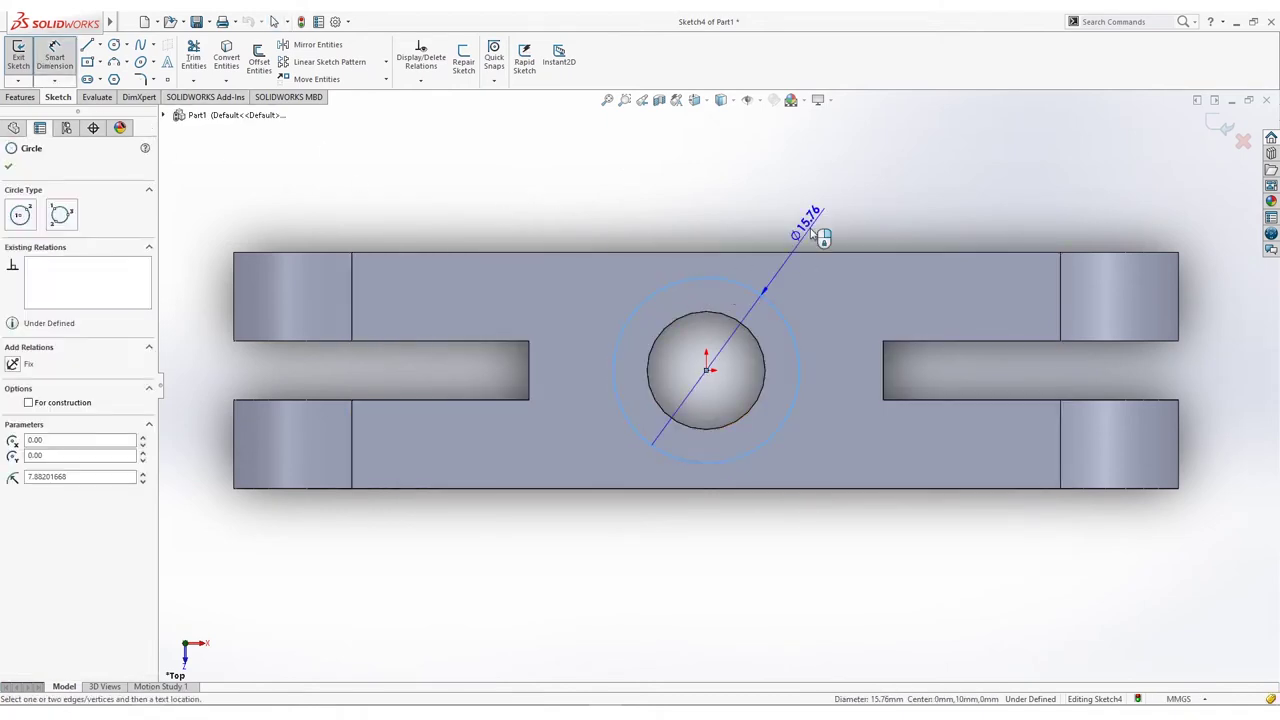
click(817, 236)
text(18)
key(Return)
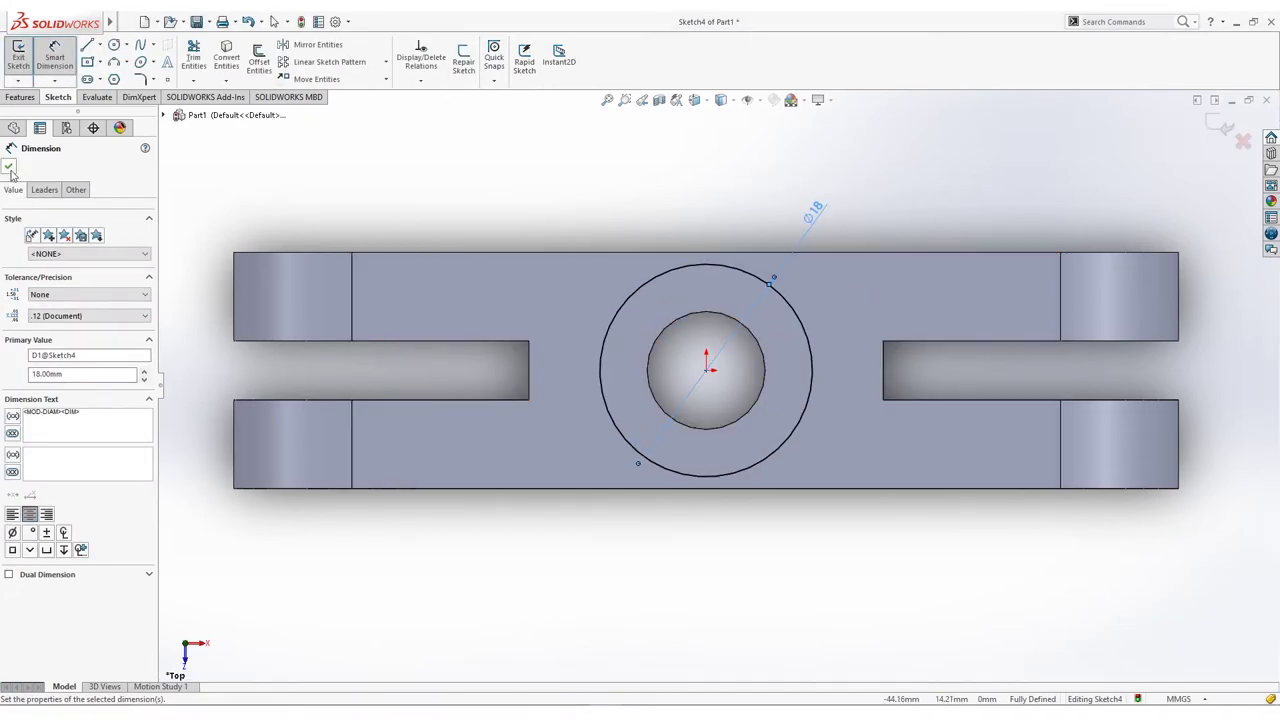
click(9, 168)
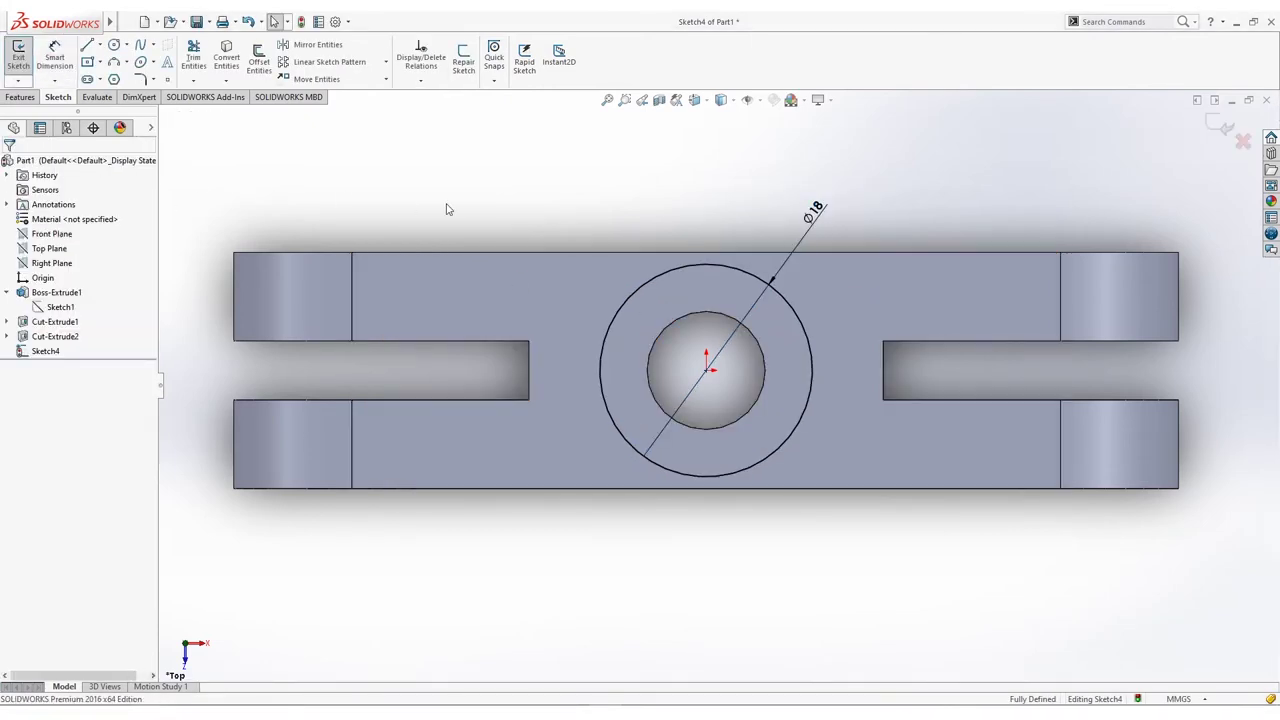
Step: Cut the 18 mm circle into the block as a blind recess 2 mm deep
click(21, 97)
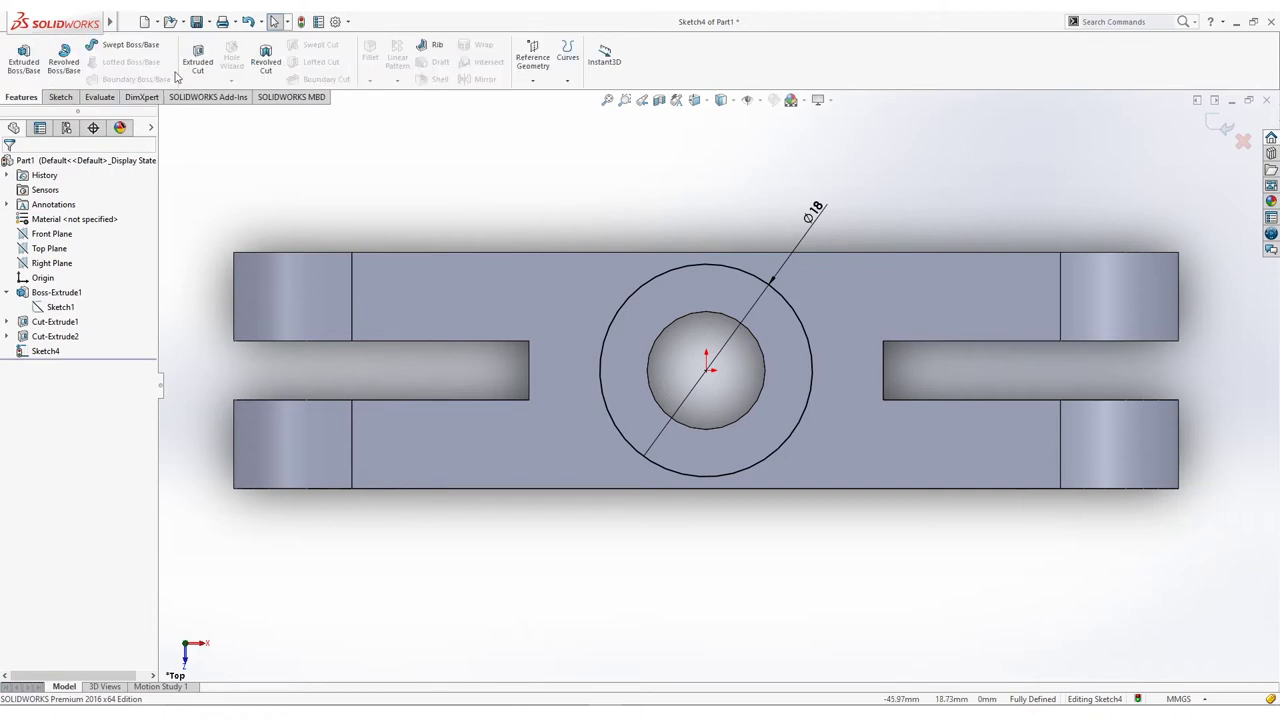
click(197, 60)
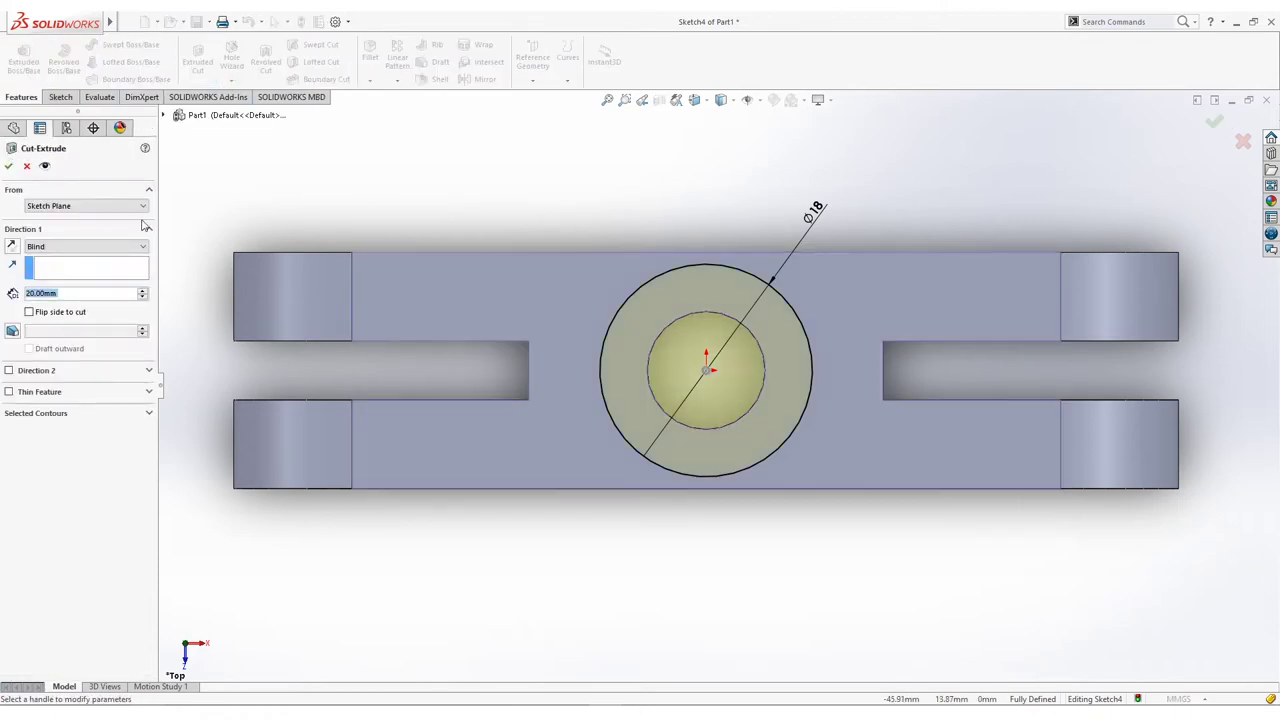
text(3)
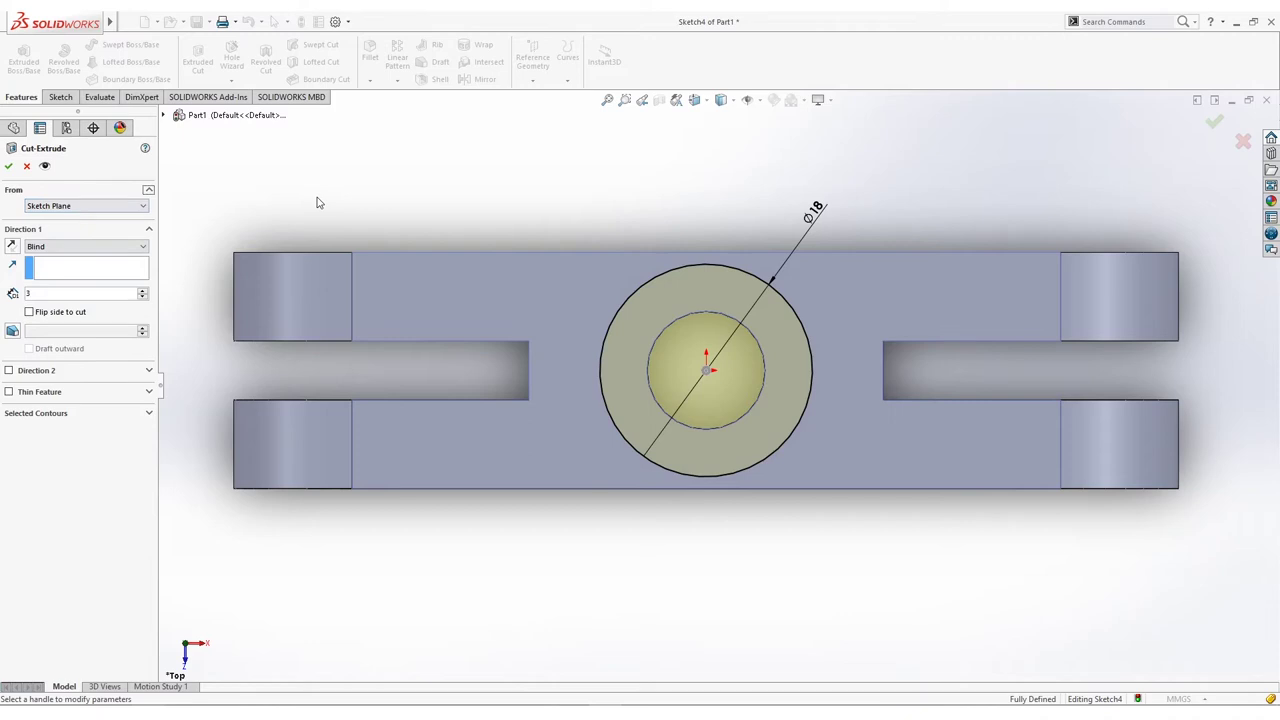
middle_drag(560, 469, 440, 365)
double_click(75, 293)
text(2)
key(Return)
middle_drag(724, 247, 640, 240)
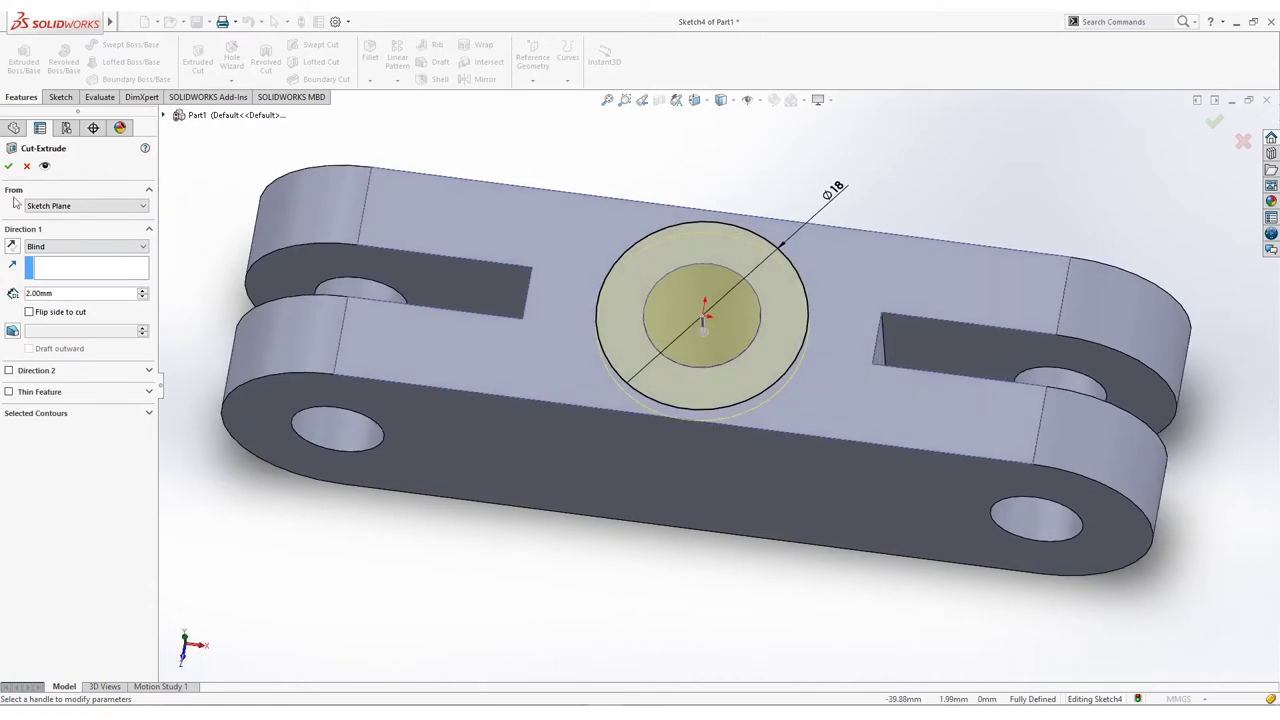
click(7, 167)
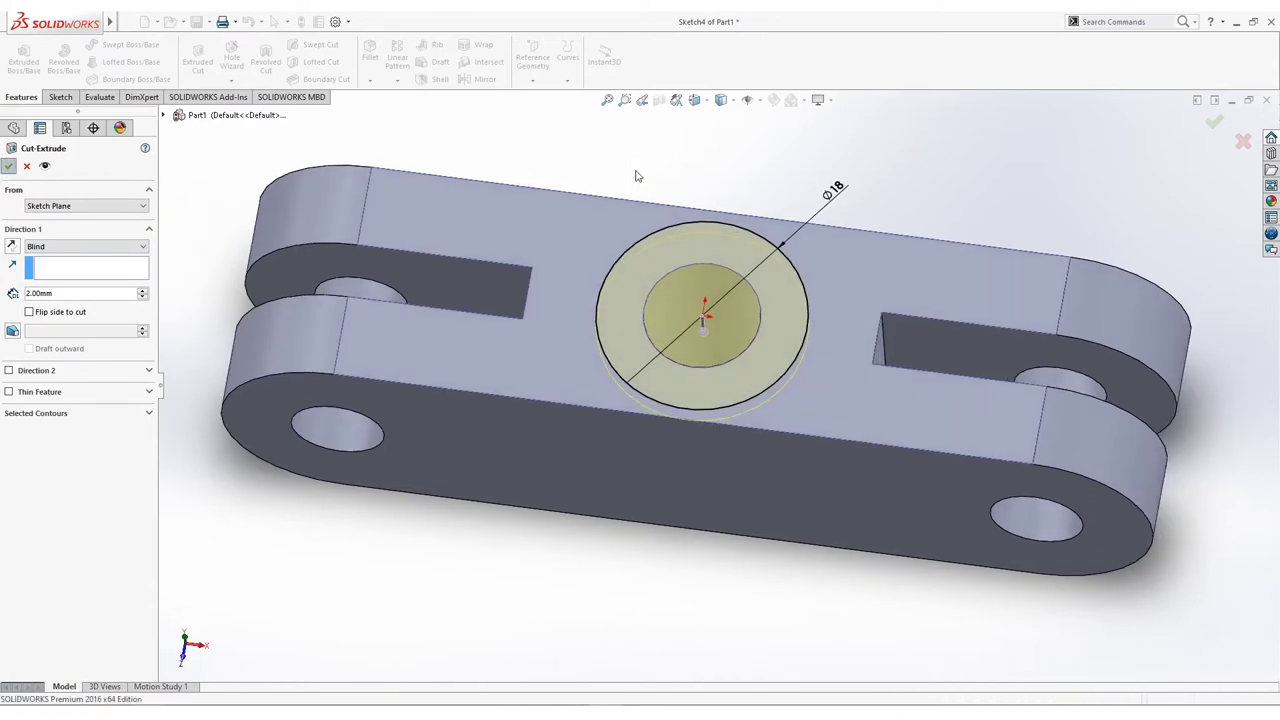
Step: Apply a light cyan appearance colour (RGB 128, 255, 255) to the whole part
middle_drag(617, 191, 730, 168)
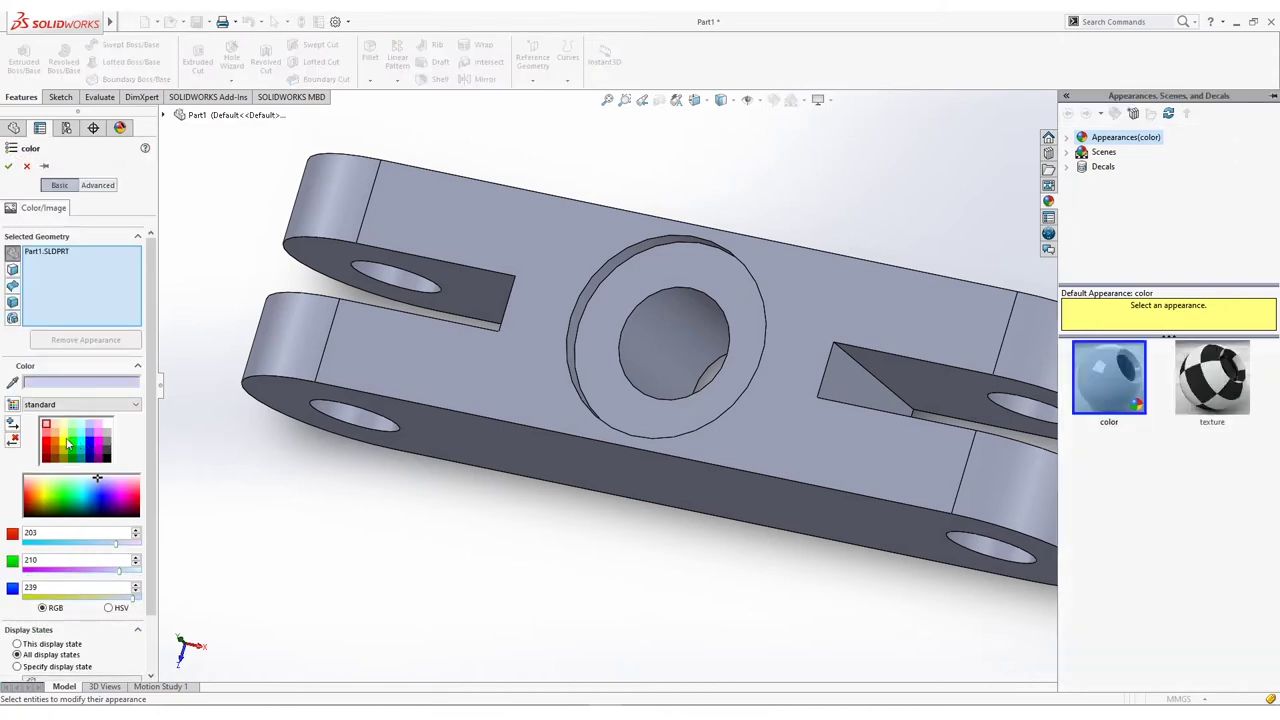
click(81, 434)
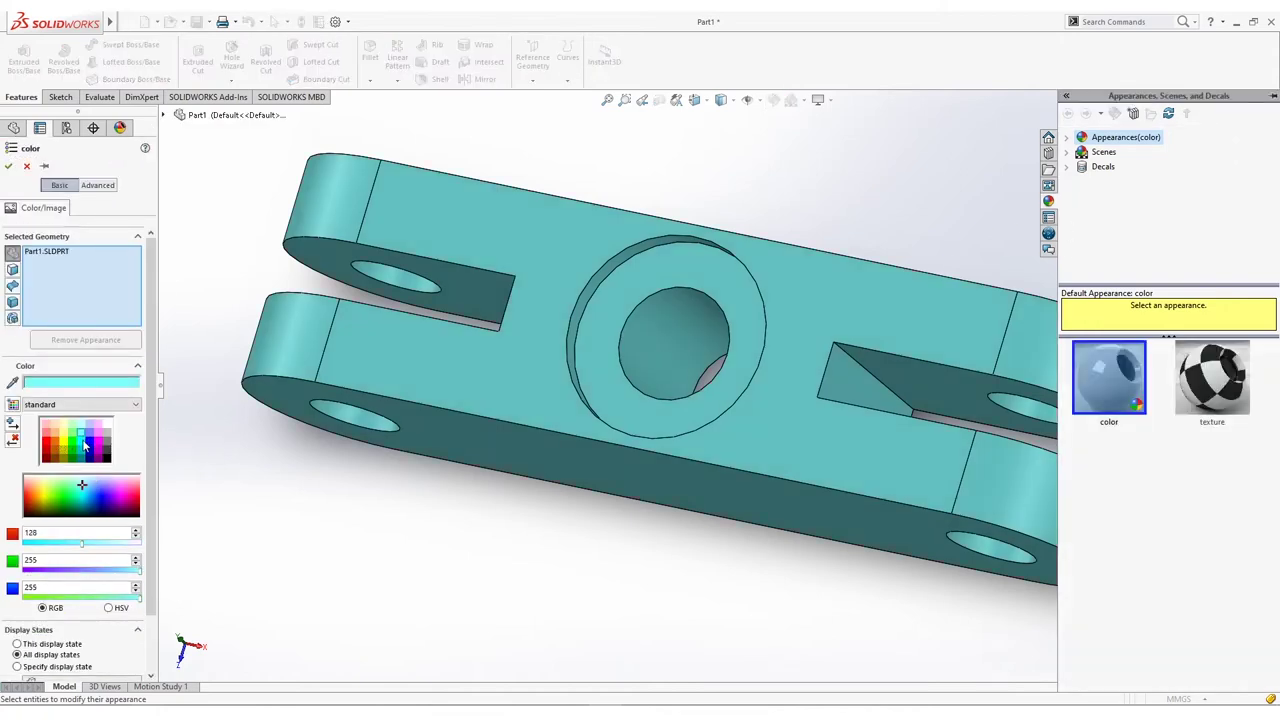
click(8, 166)
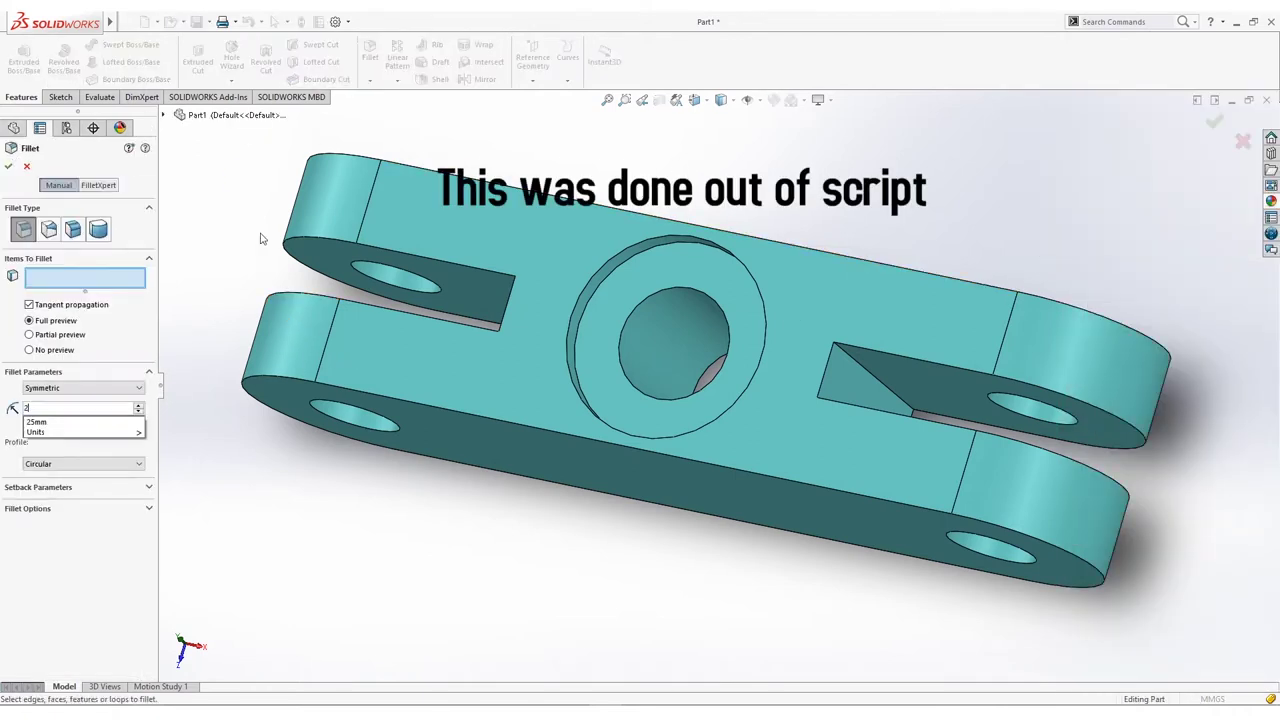
Step: Fillet the four inner corner edges at the closed ends of both slots with a 2 mm radius
click(858, 358)
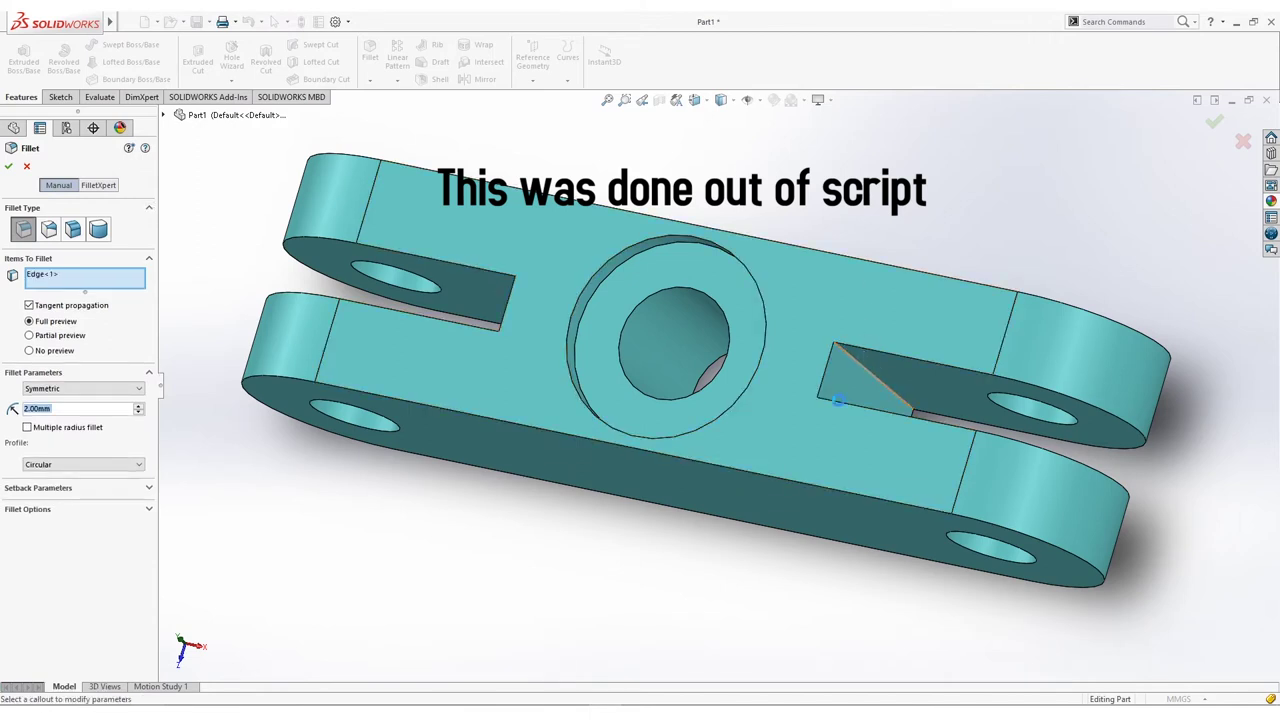
middle_drag(858, 358, 832, 440)
click(820, 474)
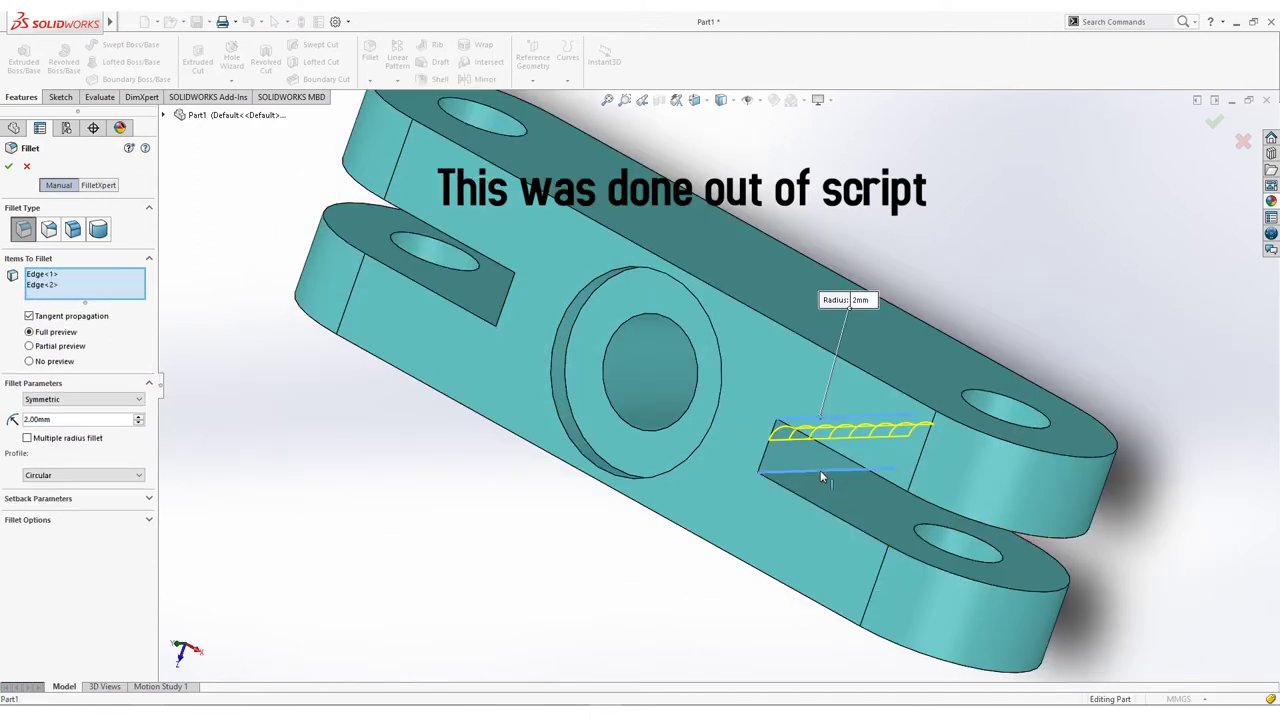
click(537, 272)
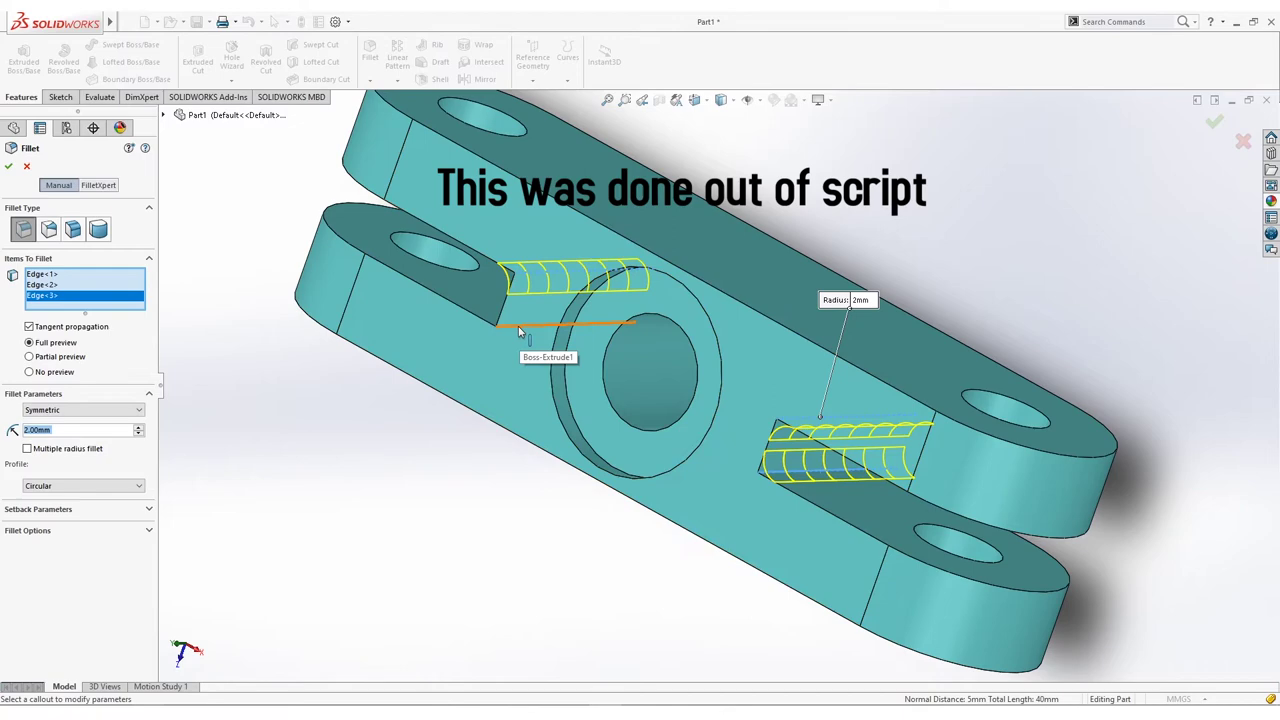
click(522, 342)
middle_drag(522, 342, 762, 300)
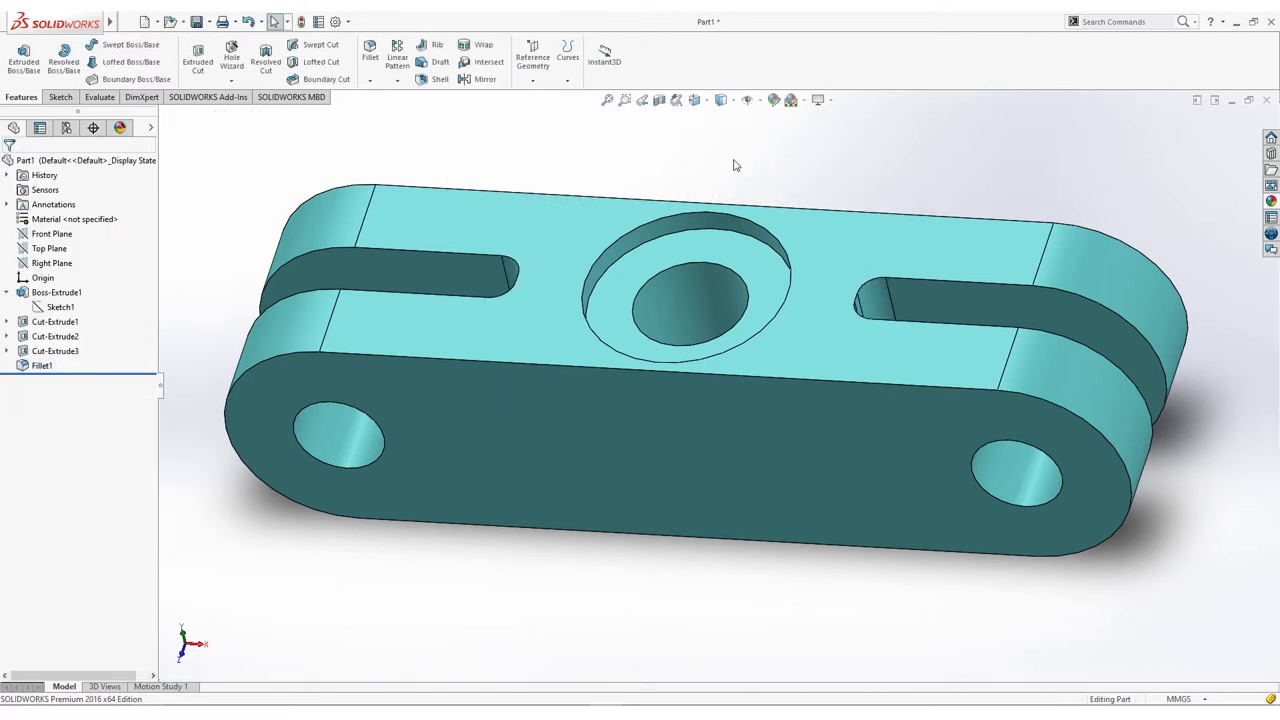
scroll(730, 175, up, 2)
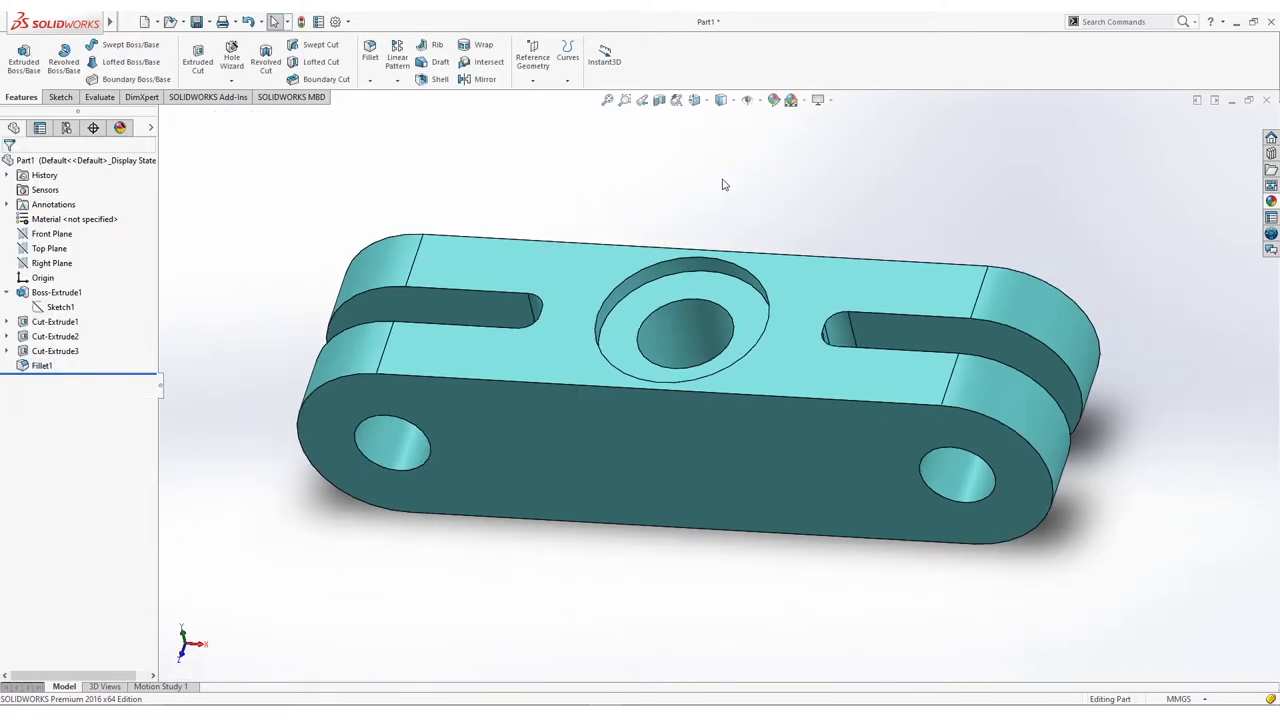
Step: Save the finished block as a new part file with Save As
click(206, 22)
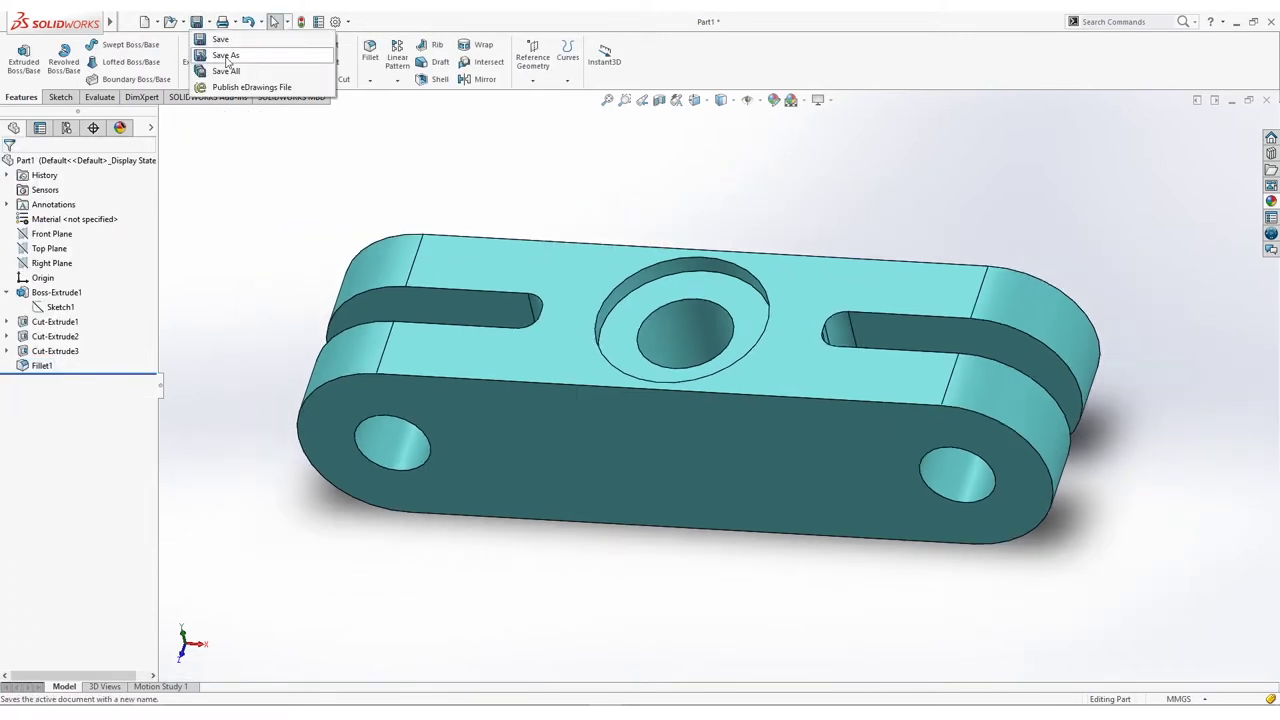
click(228, 58)
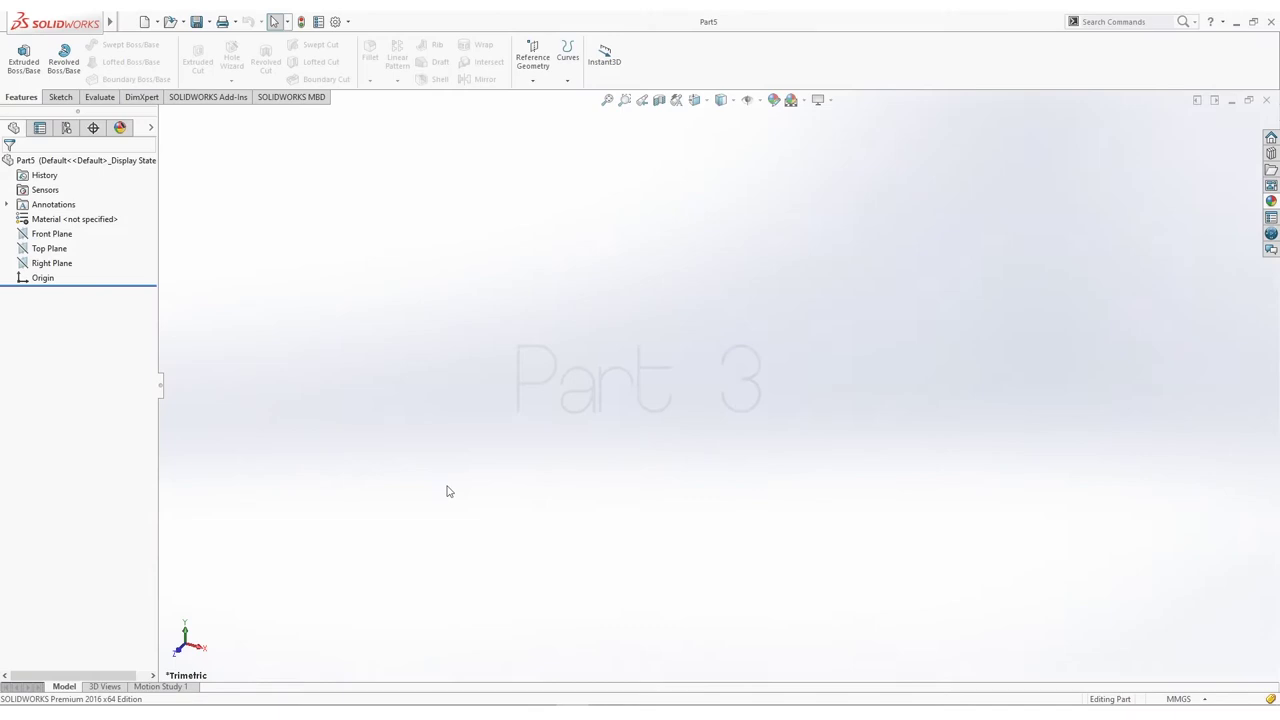
Step: Start a sketch on the Top Plane of the new empty part
click(61, 97)
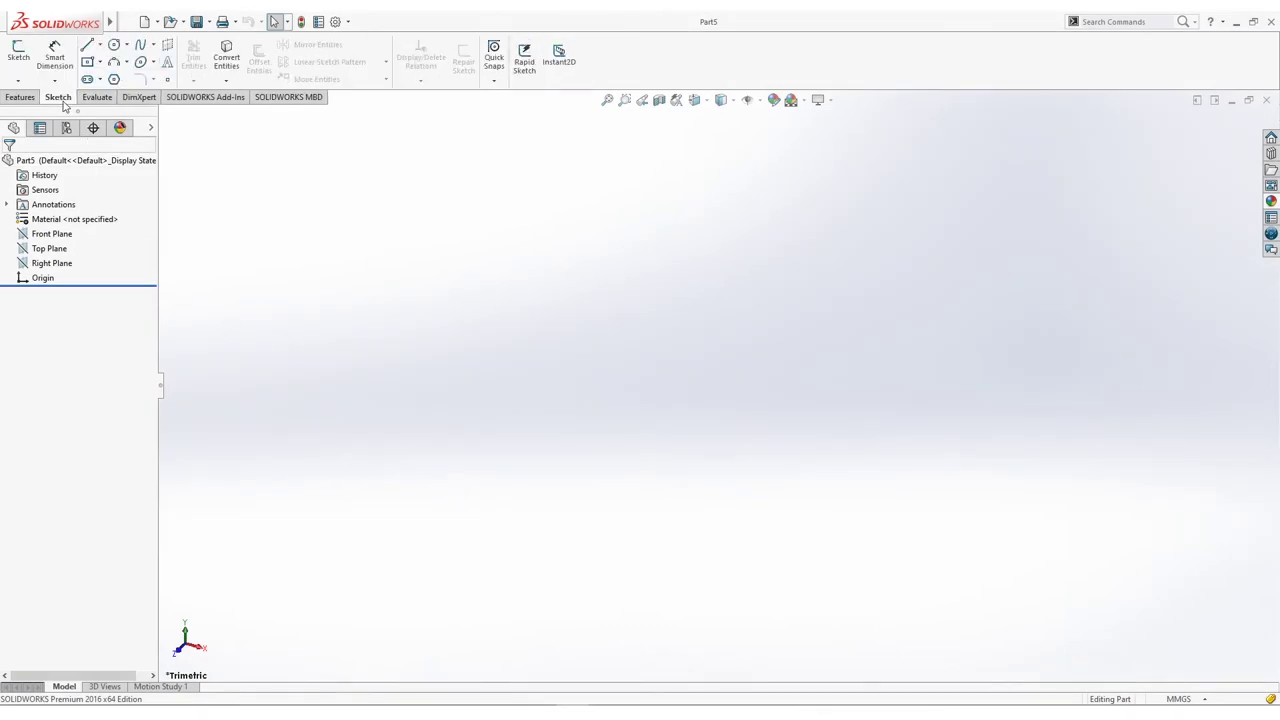
click(18, 57)
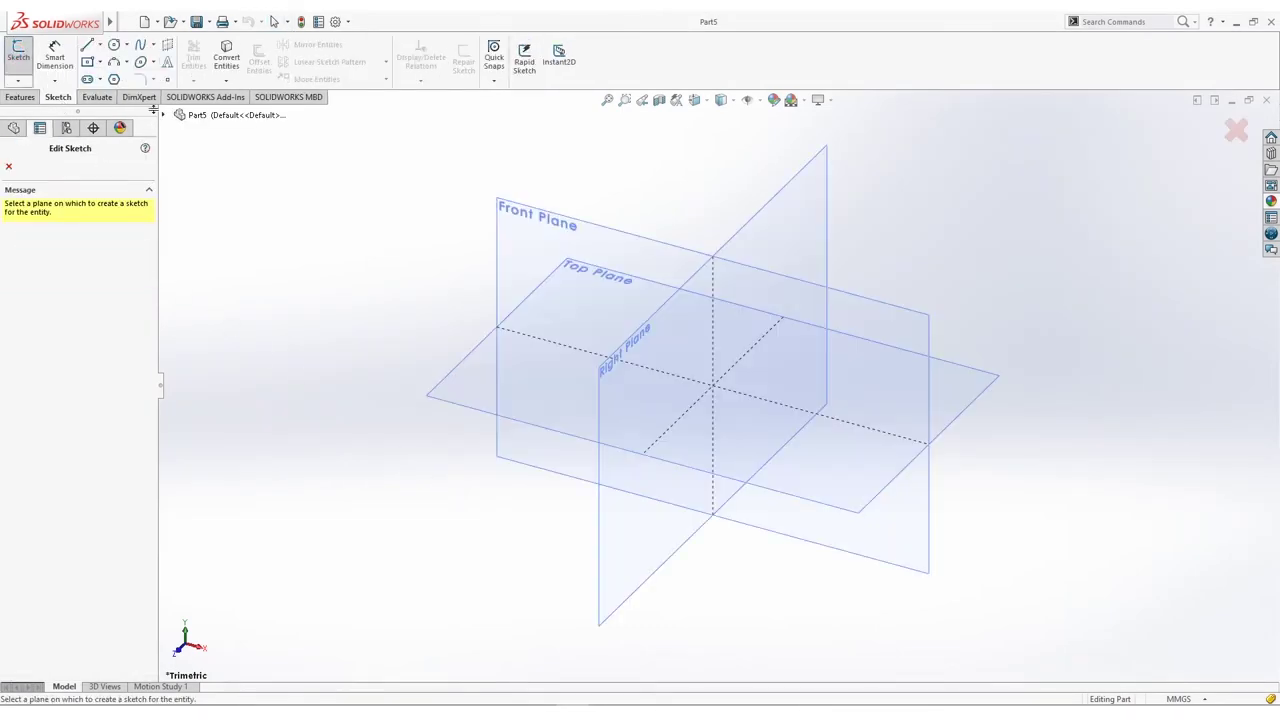
click(539, 426)
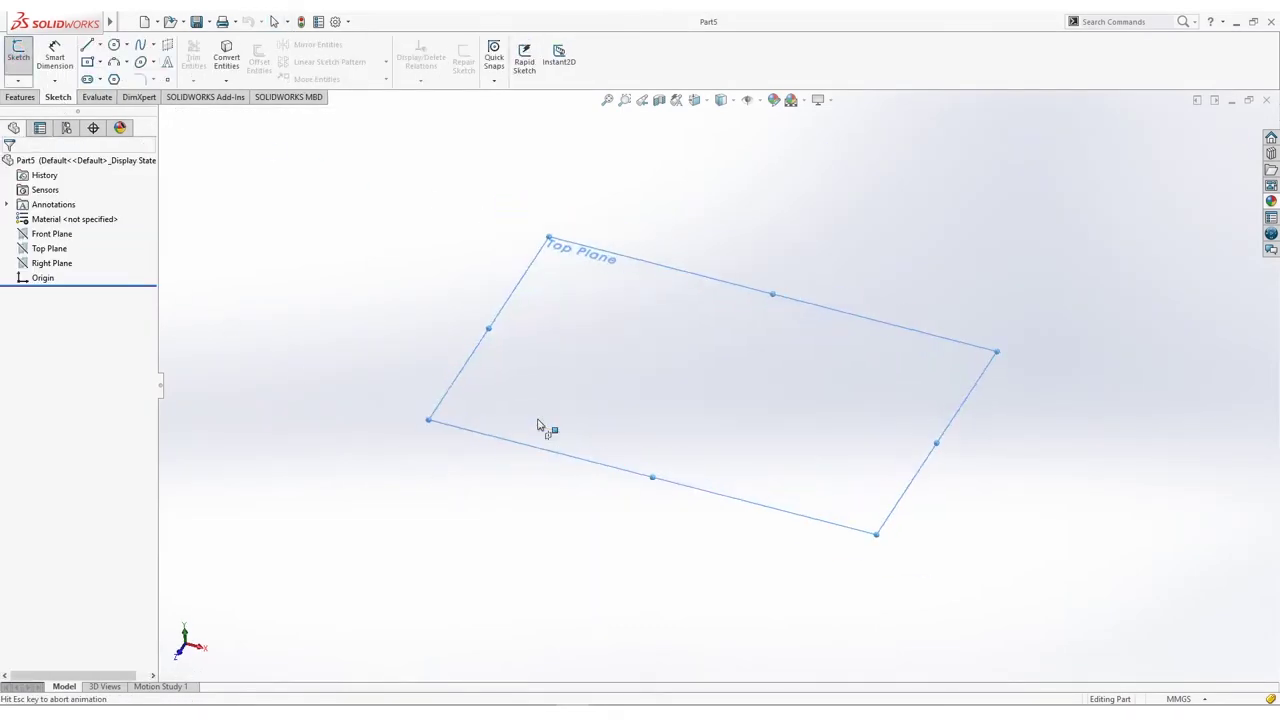
Step: Sketch a horizontal centerpoint straight slot centred on the origin, about 158 mm between arc centres and about 78 mm wide
click(88, 80)
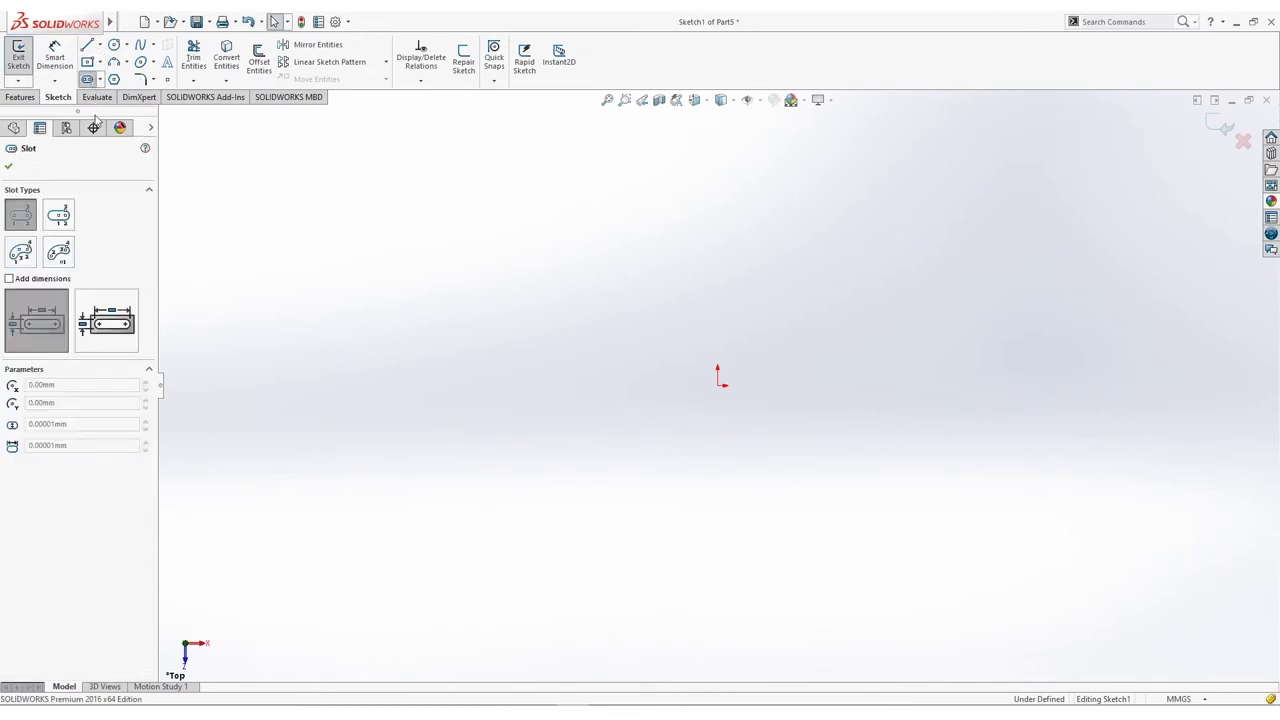
click(58, 215)
click(718, 385)
click(941, 386)
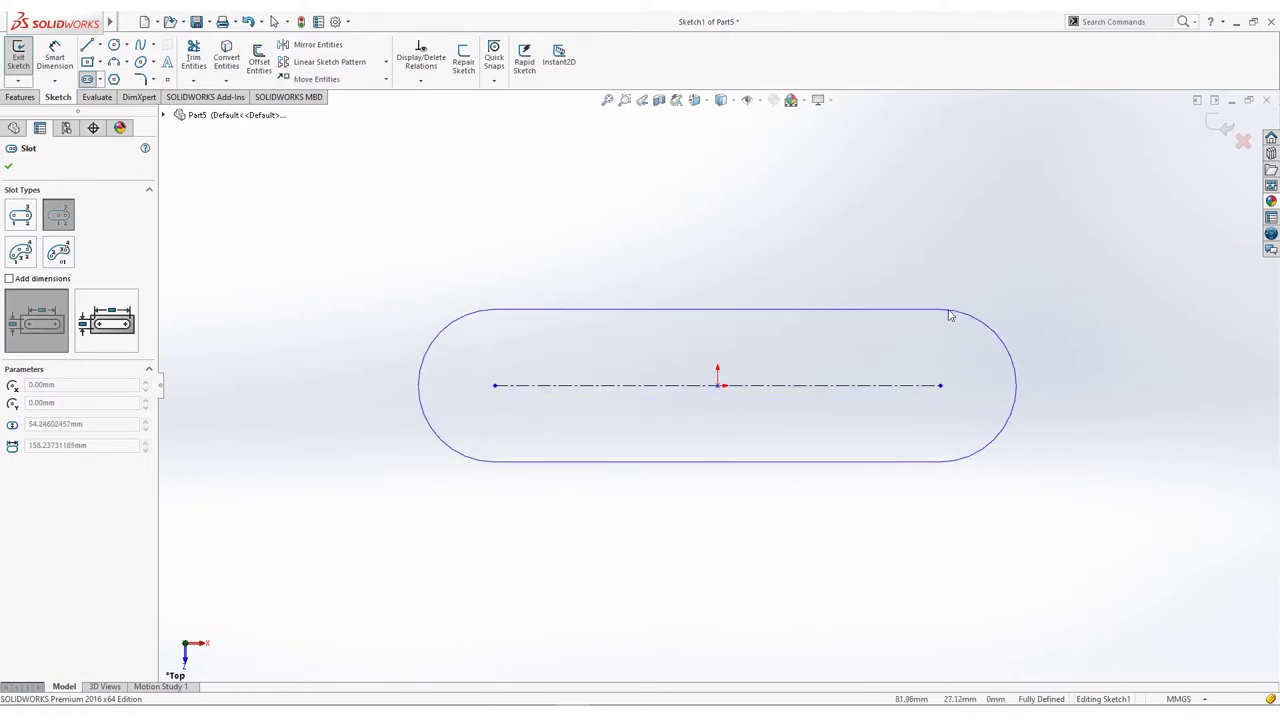
click(955, 276)
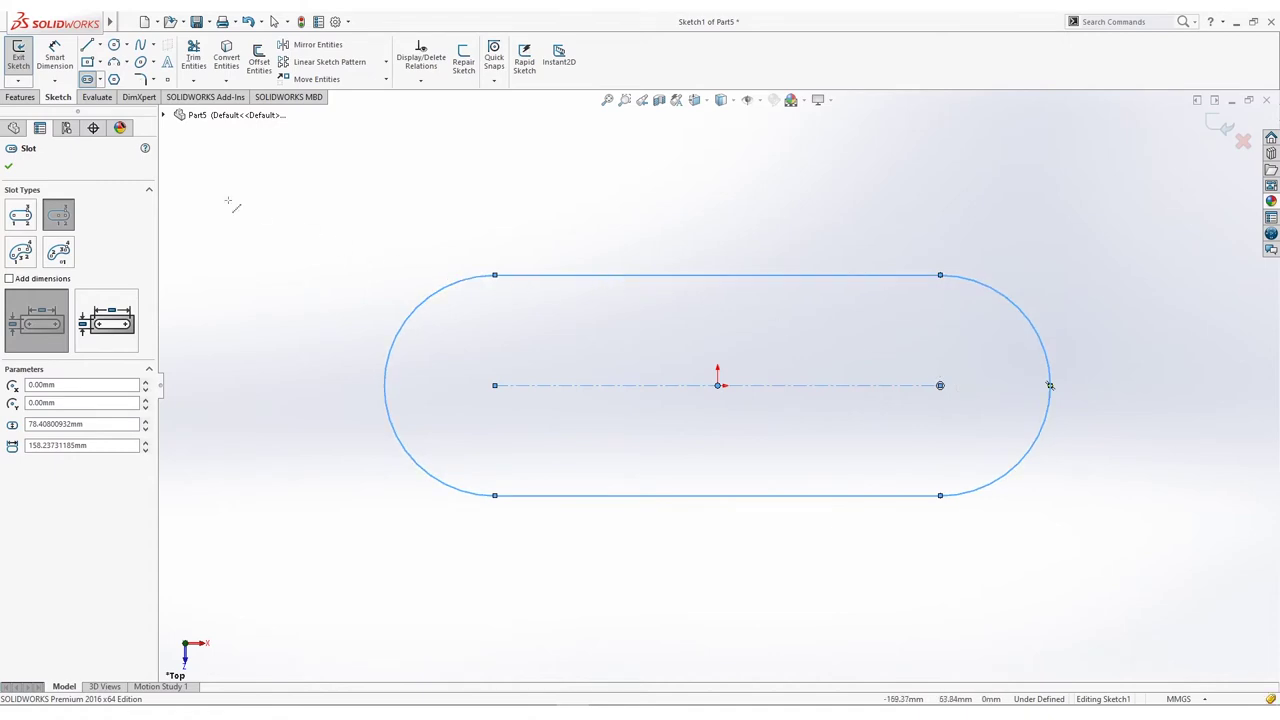
Step: Draw a circle about 35 mm in diameter at the slot's left arc centre and another at the right one, and make both equal
click(114, 45)
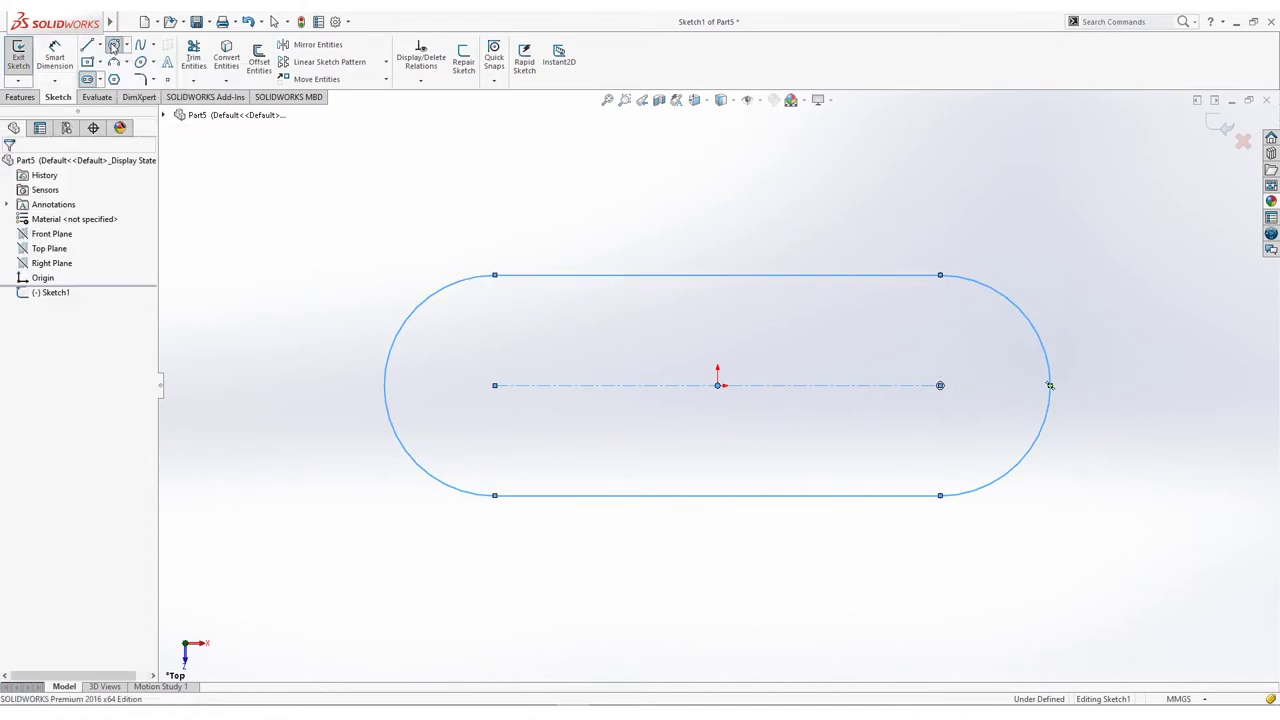
click(495, 385)
click(538, 359)
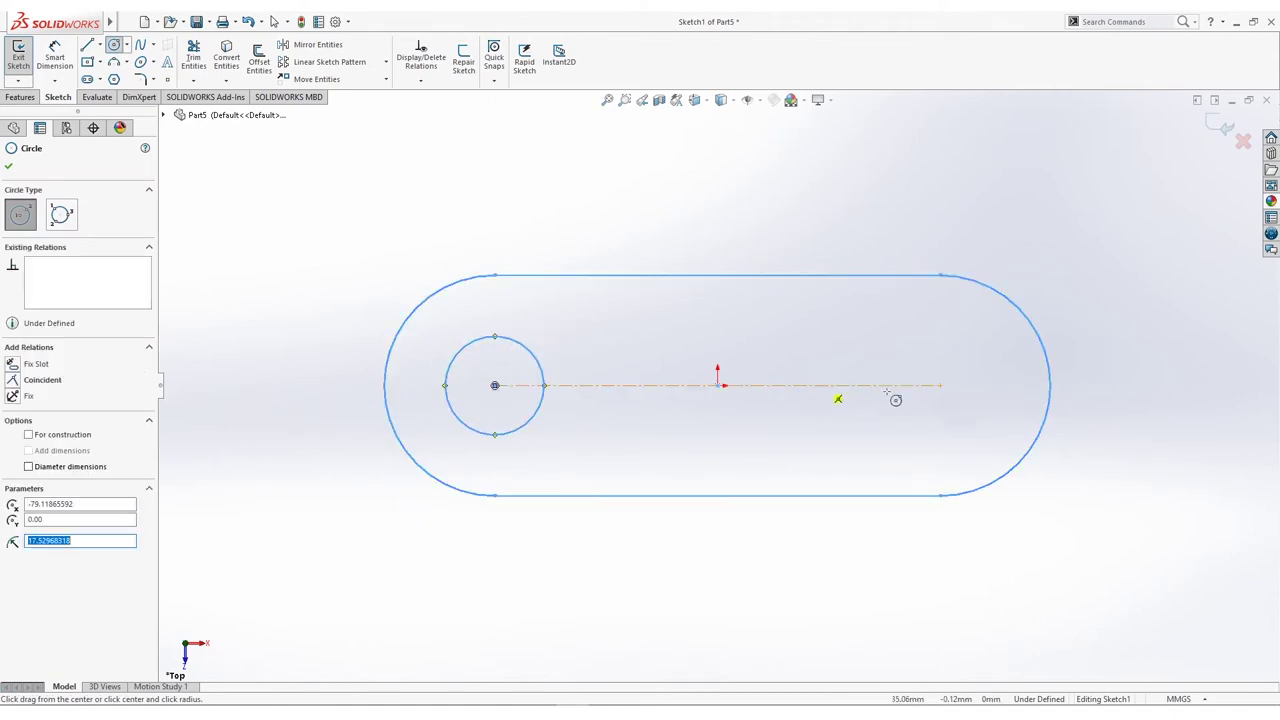
click(941, 386)
click(972, 362)
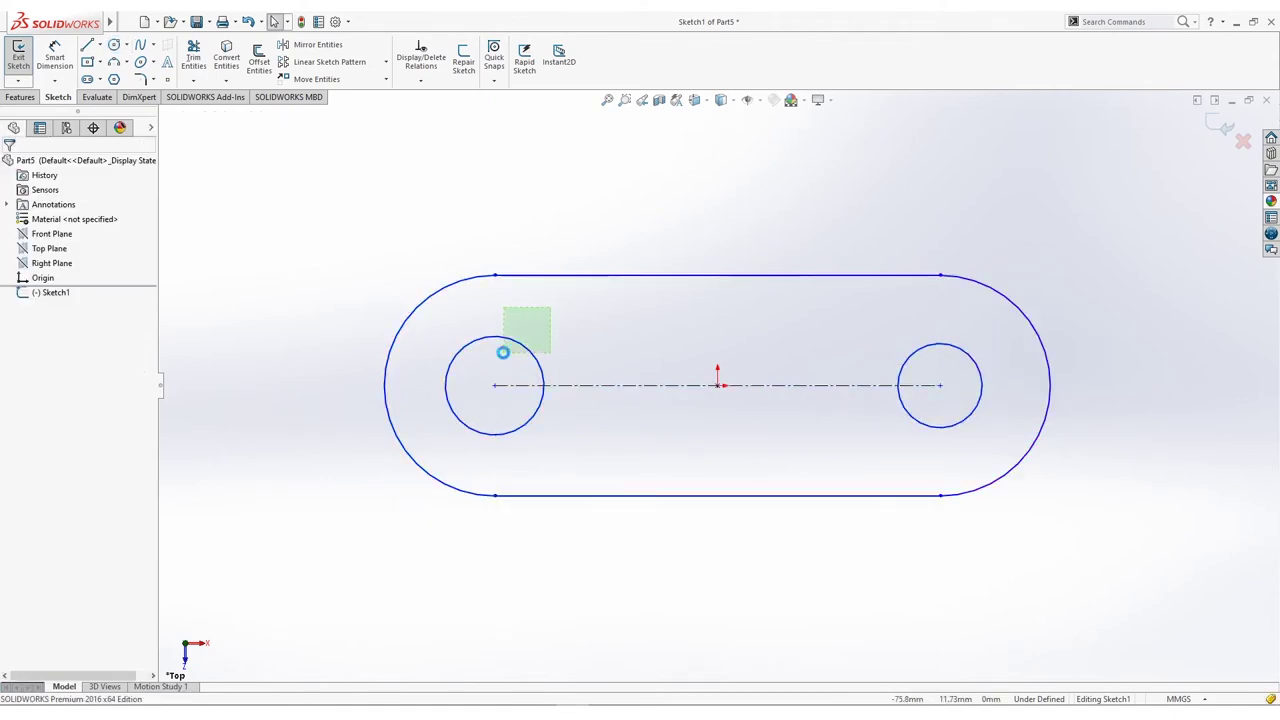
key(Escape)
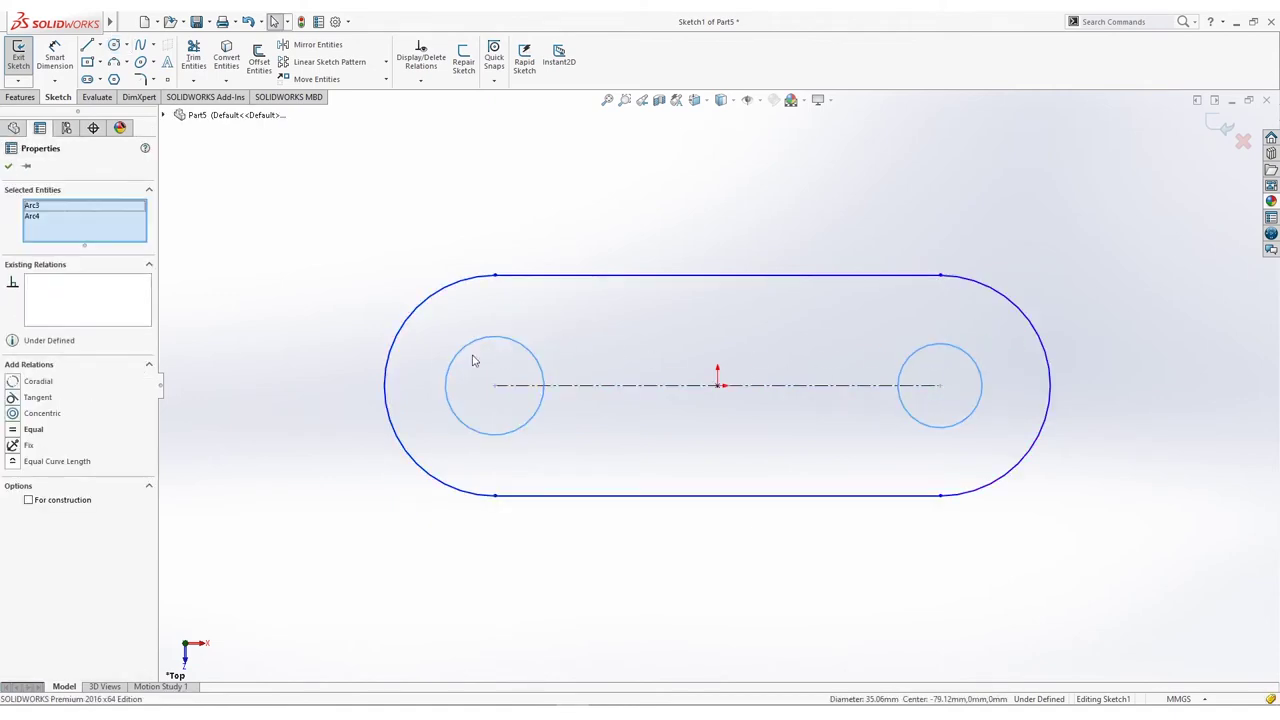
click(14, 429)
click(490, 202)
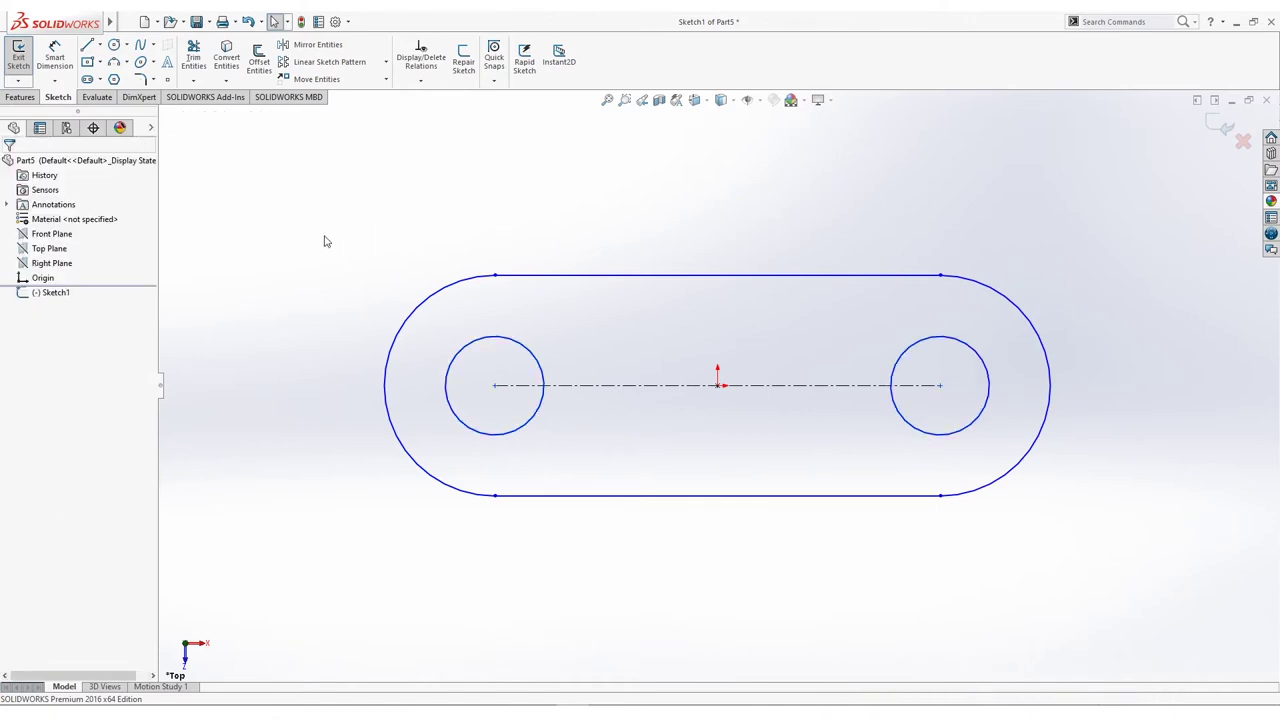
Step: Dimension the slot with 20 mm between its arc centres and a 7.5 mm end radius
click(55, 58)
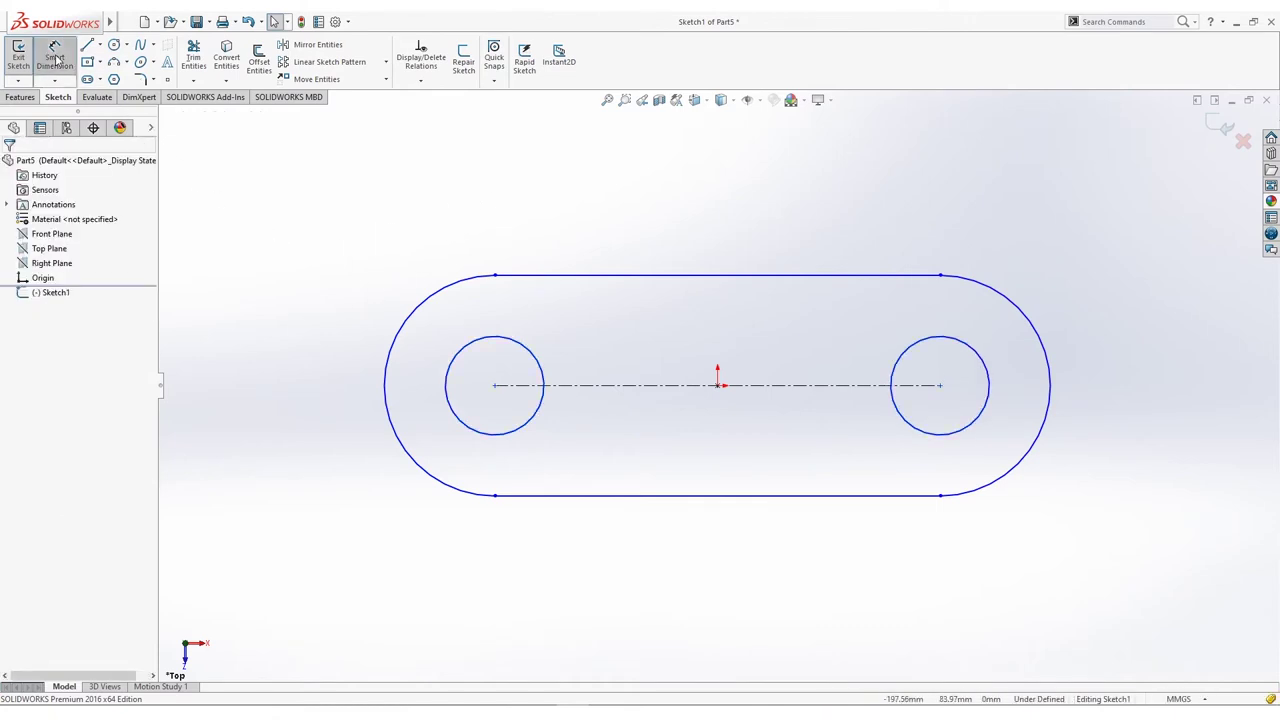
click(605, 386)
click(729, 235)
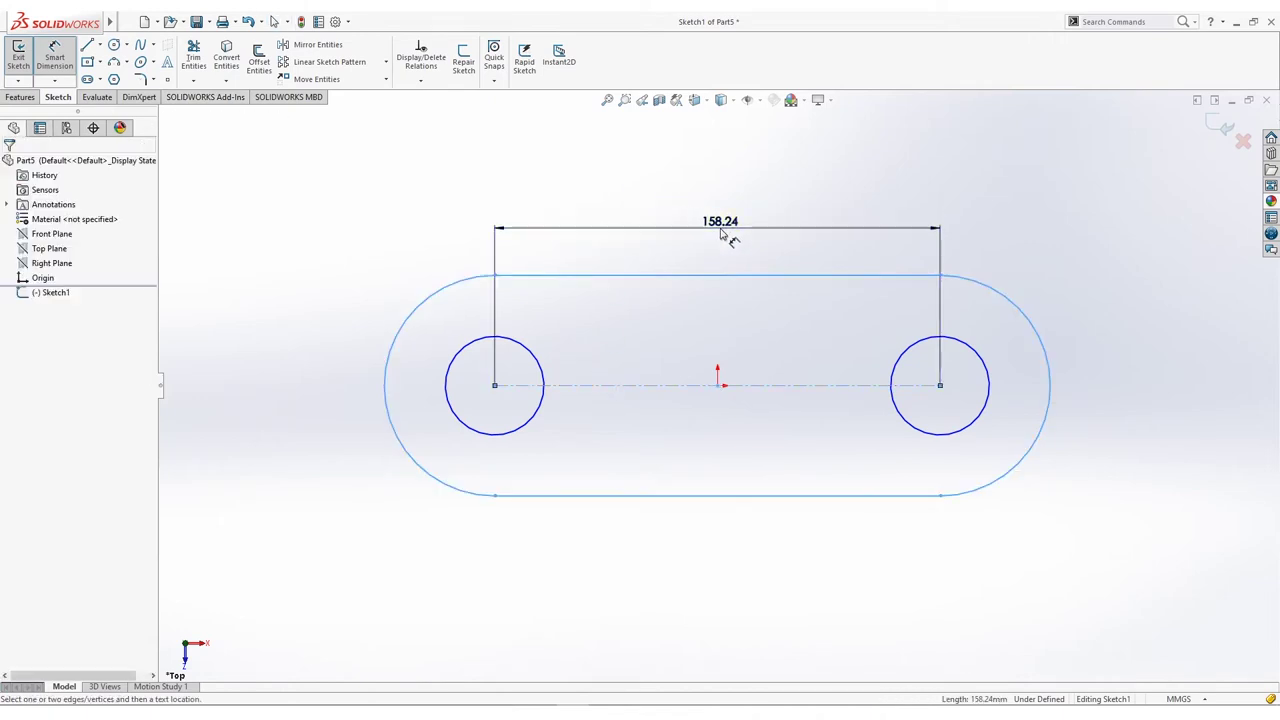
text(20)
key(Return)
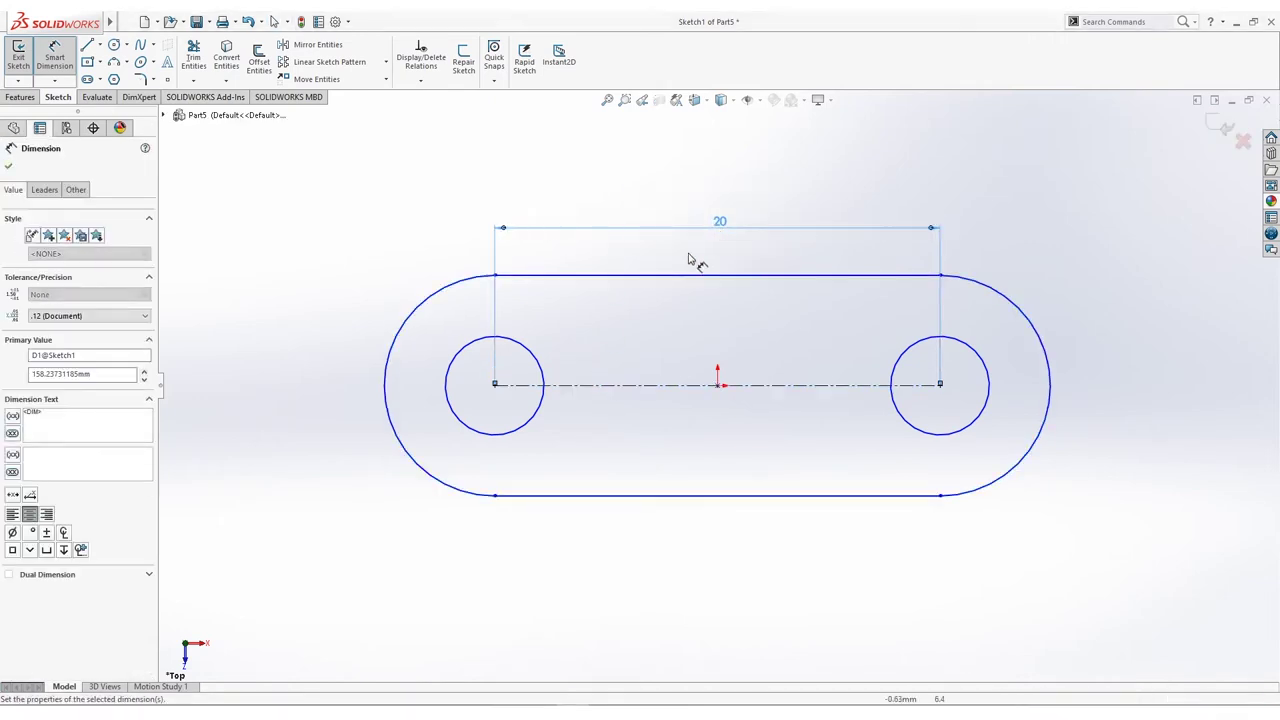
click(437, 300)
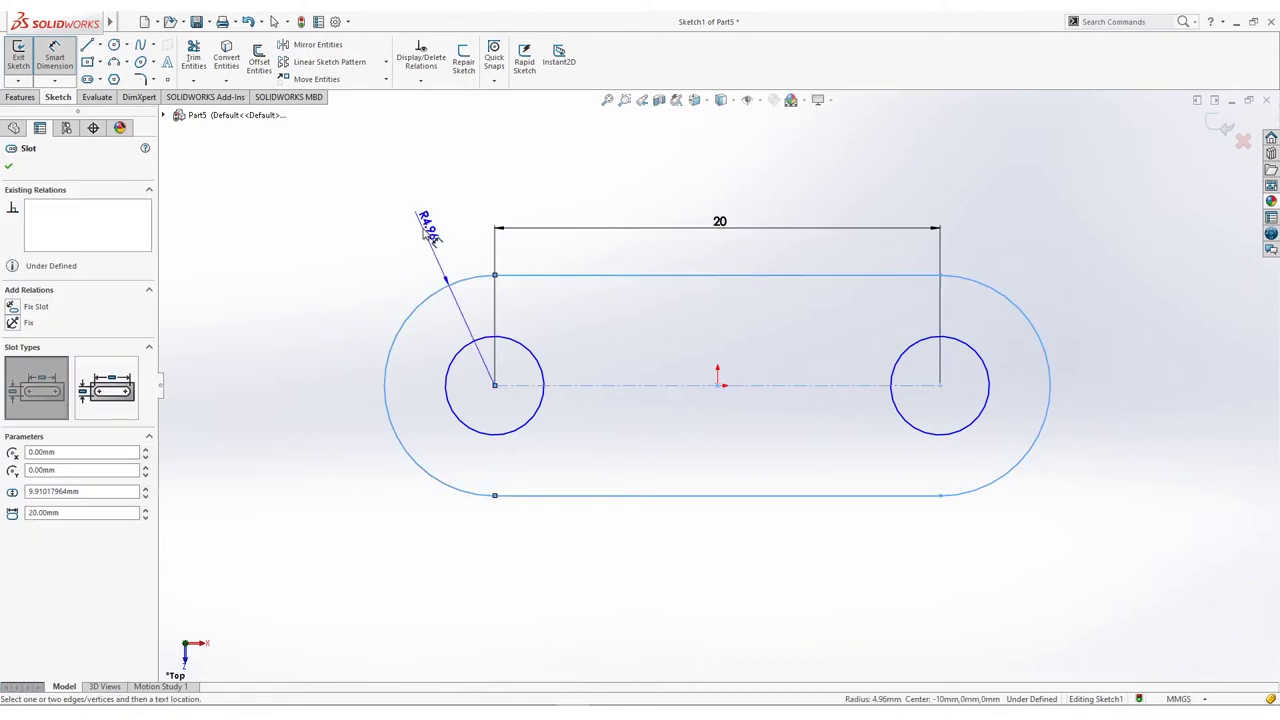
click(427, 236)
text(7.5)
key(Return)
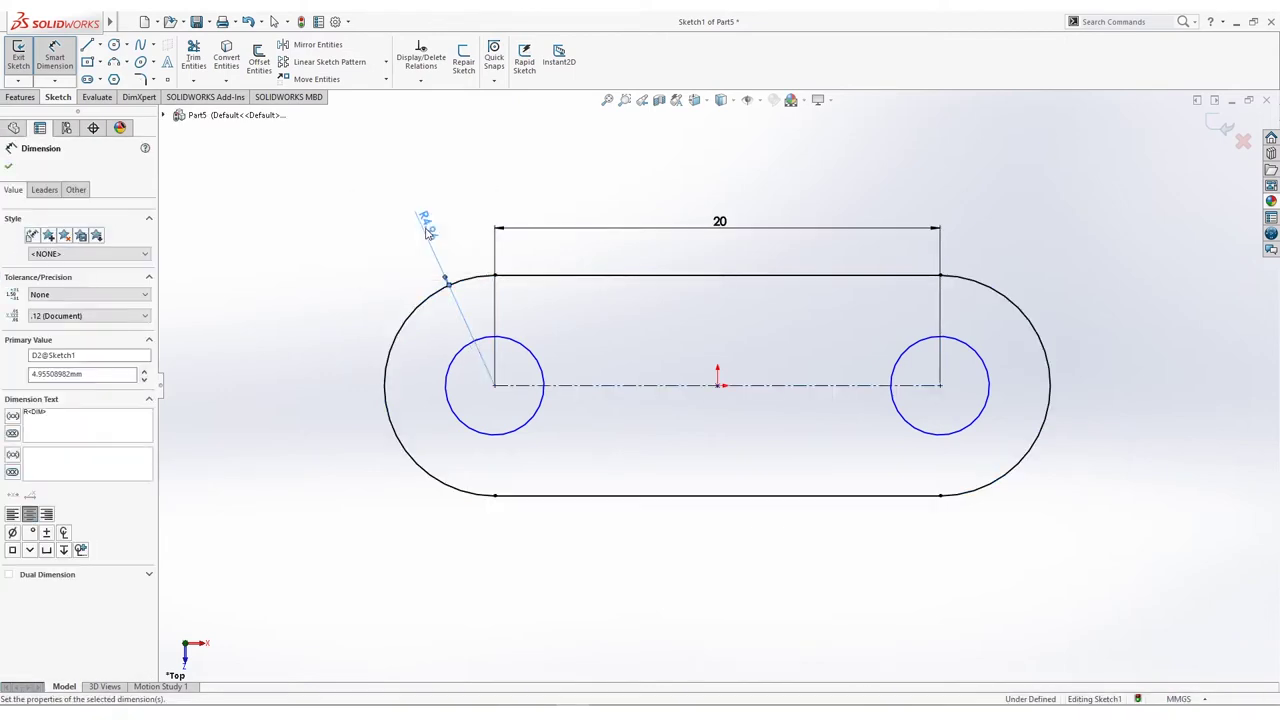
Step: Dimension the left circle inside the slot to a diameter of 8 mm
click(537, 360)
click(569, 314)
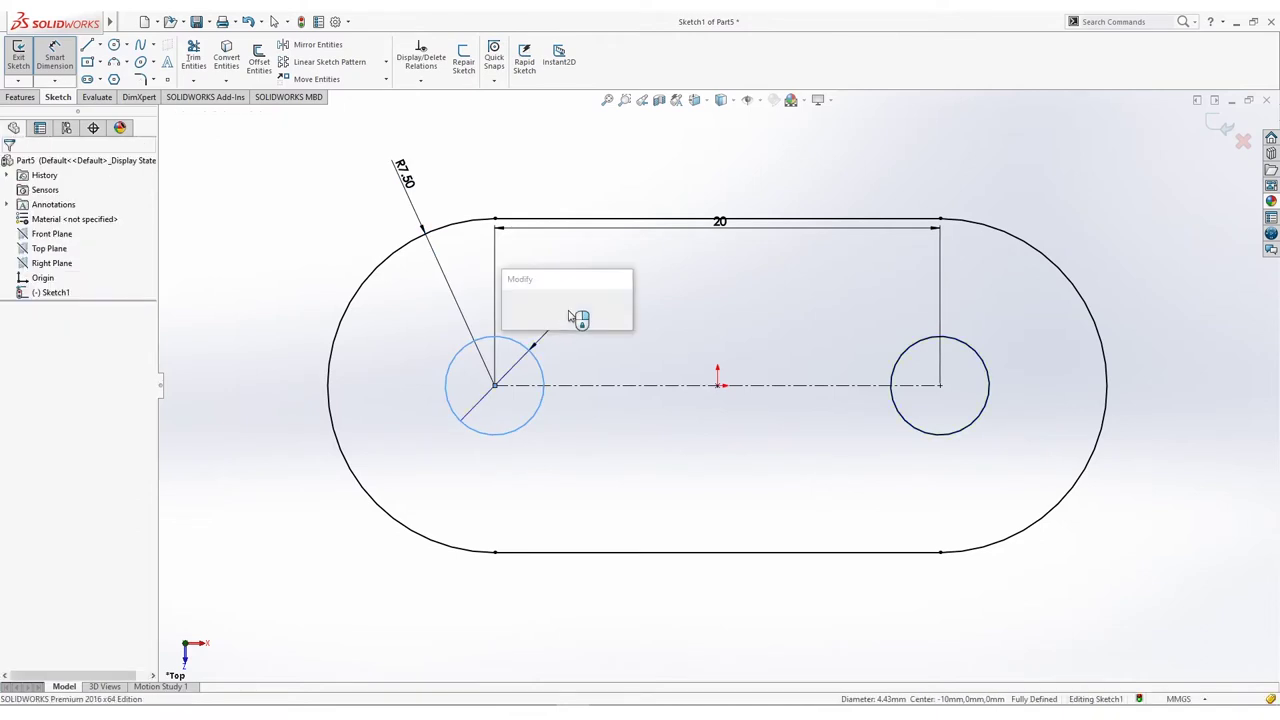
text(8.00mm)
key(Return)
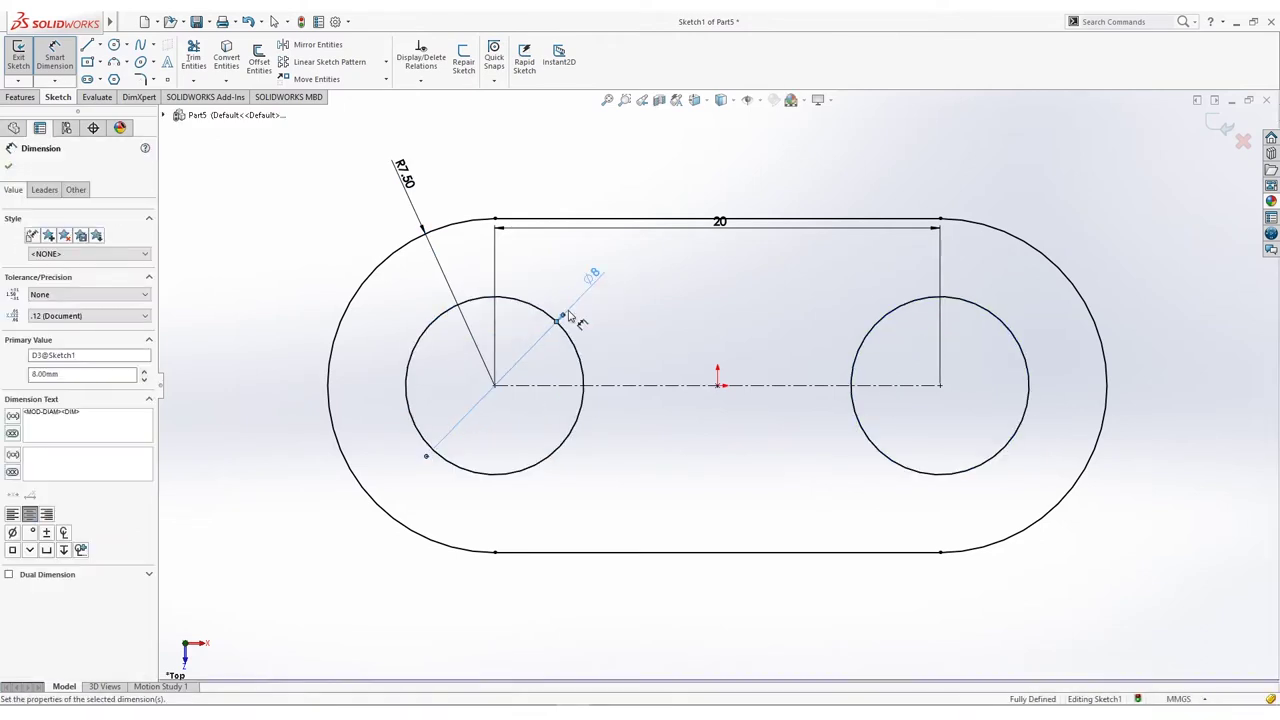
Step: Extrude the slot profile with its two holes 5 mm as a boss using the Mid Plane end condition
click(21, 97)
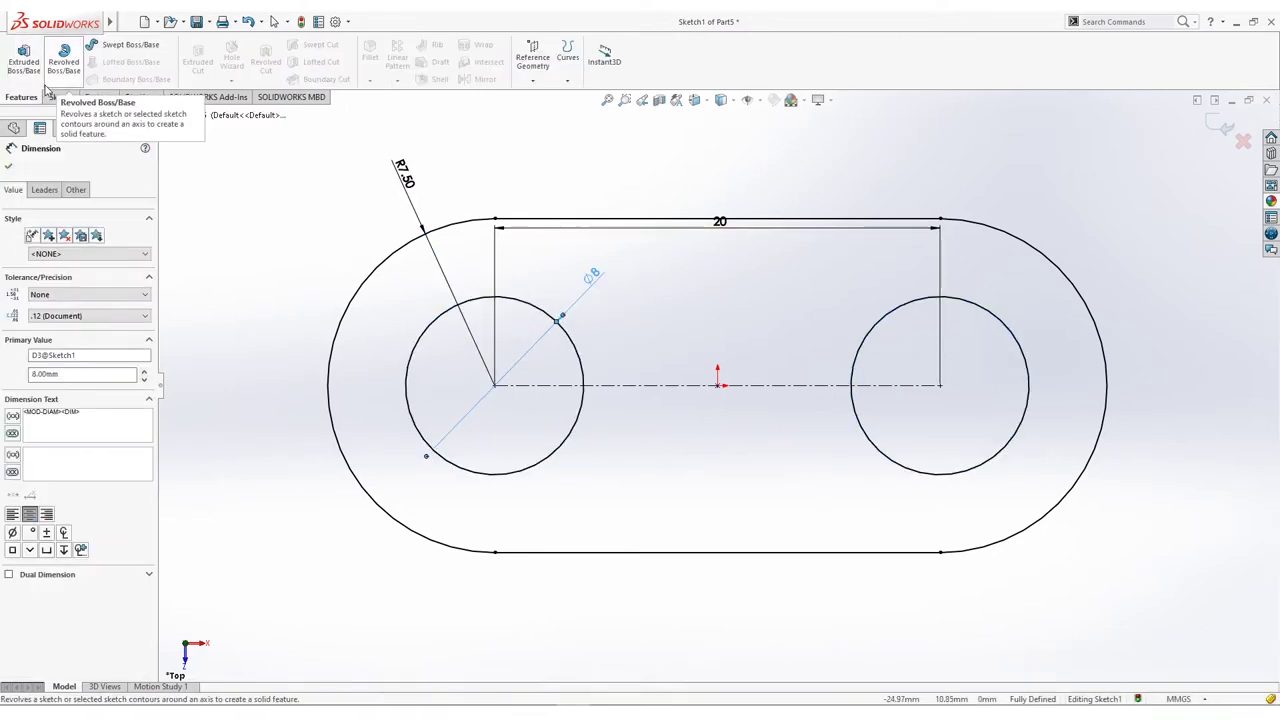
click(28, 62)
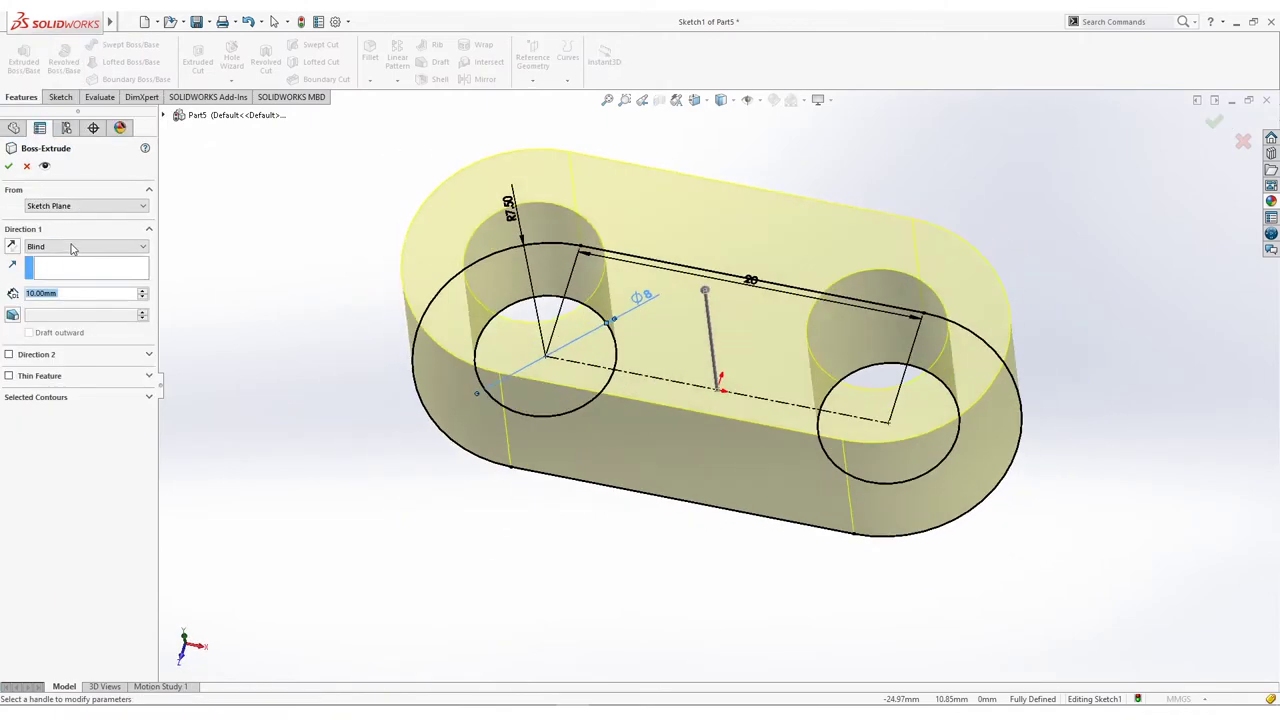
click(72, 246)
click(72, 301)
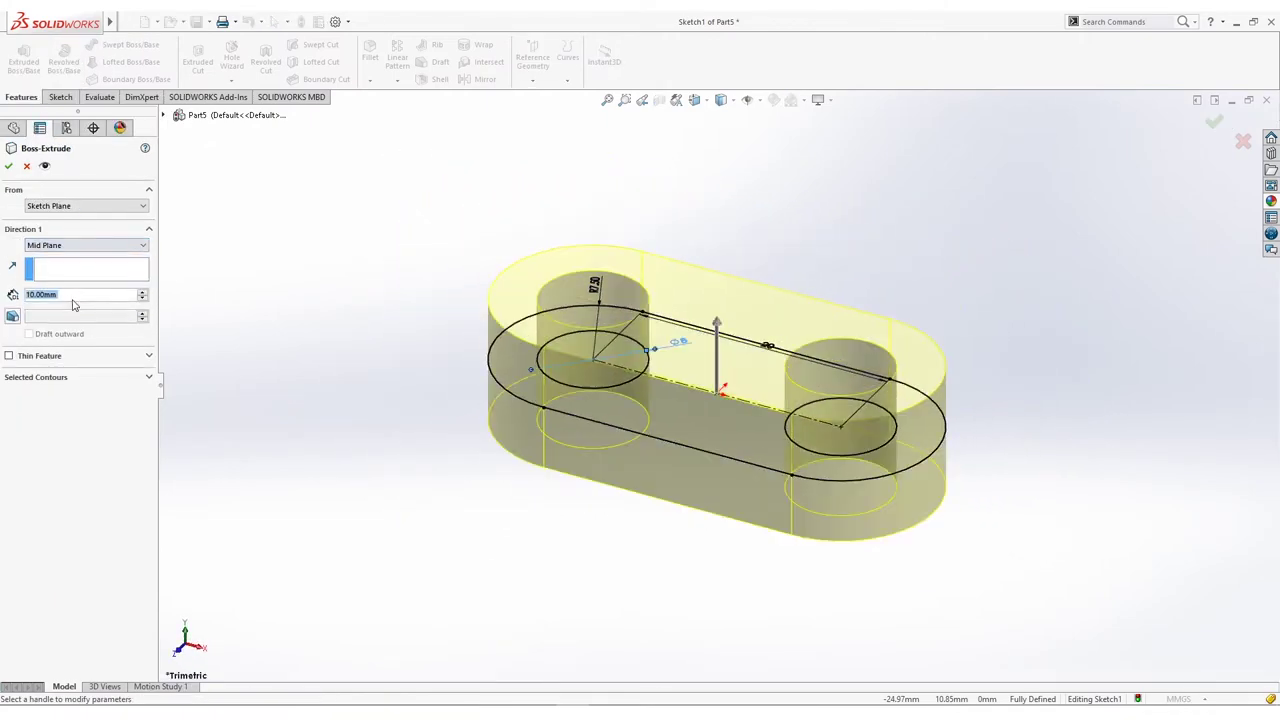
text(5)
key(Return)
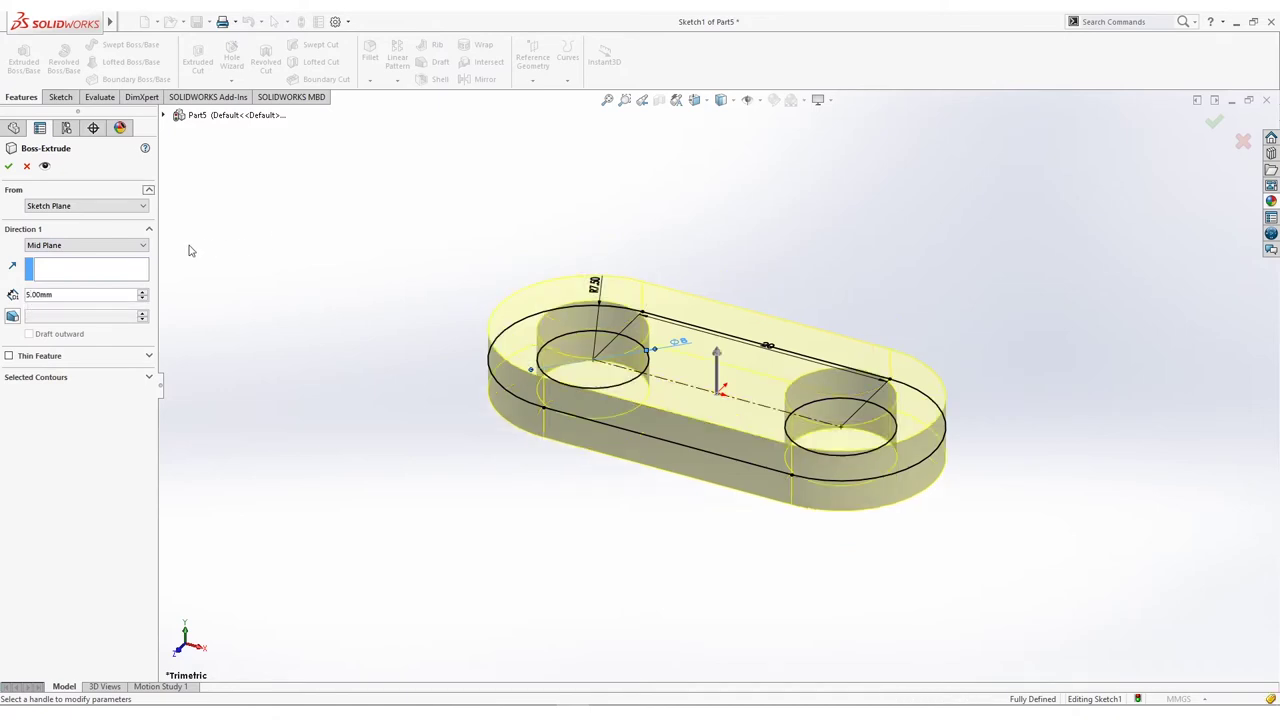
click(9, 166)
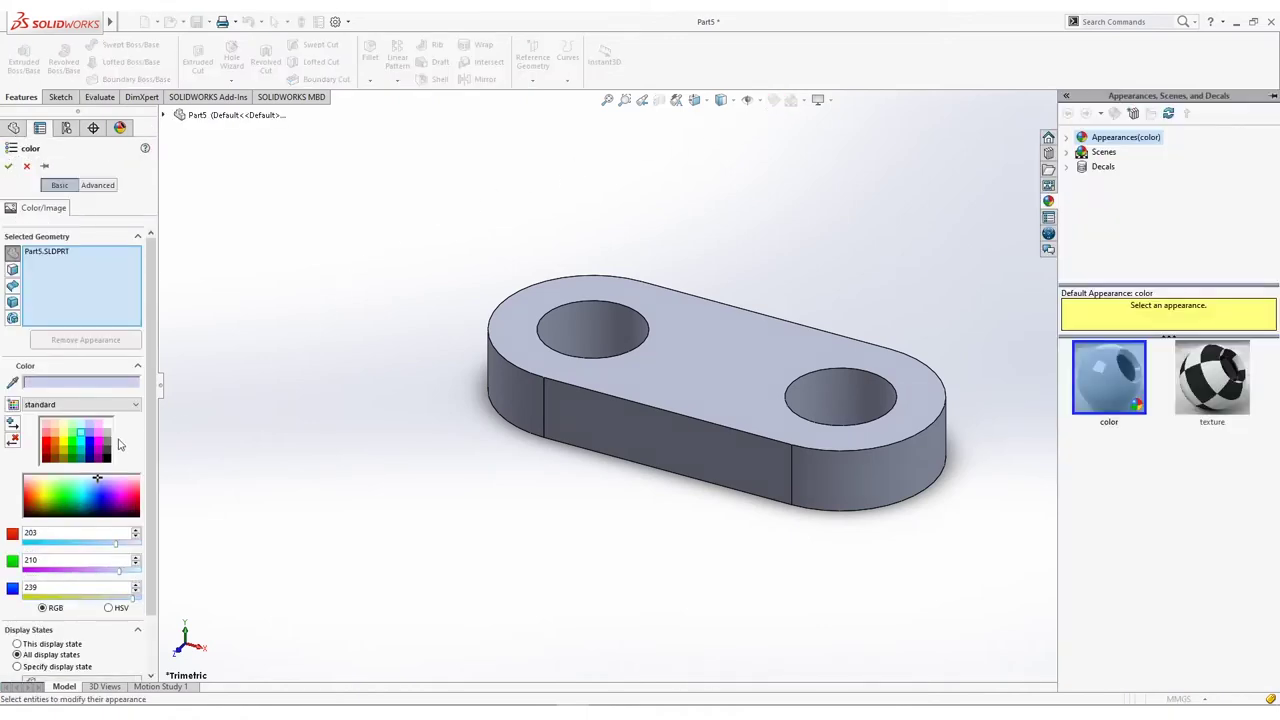
Step: Apply a light yellow appearance colour (RGB 255, 255, 128) to the whole link part
click(64, 432)
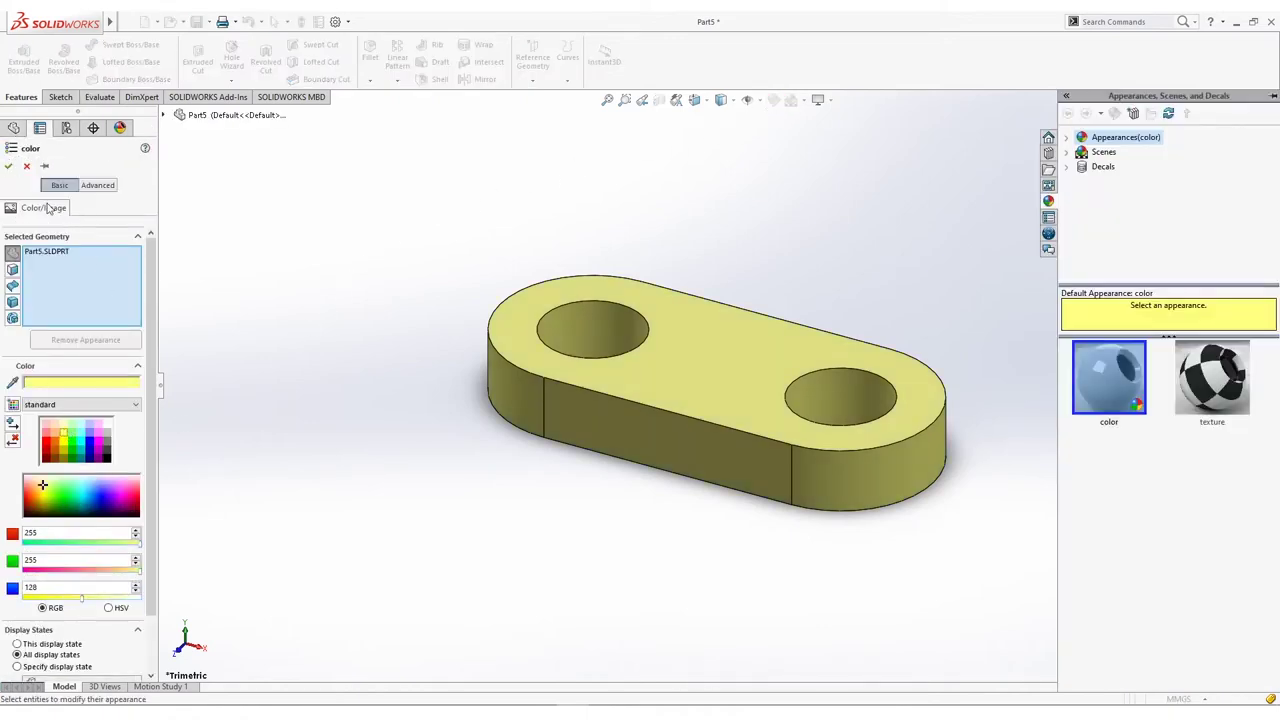
click(8, 167)
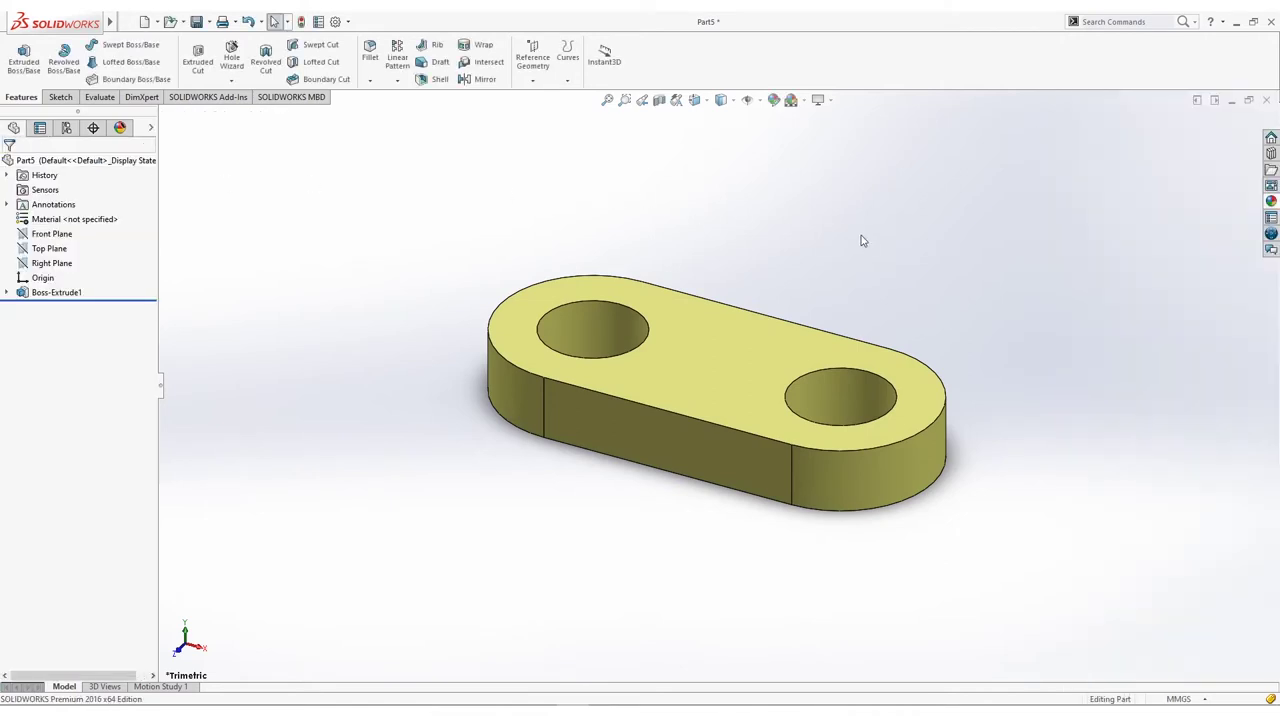
ctrl+middle_drag(892, 249, 860, 262)
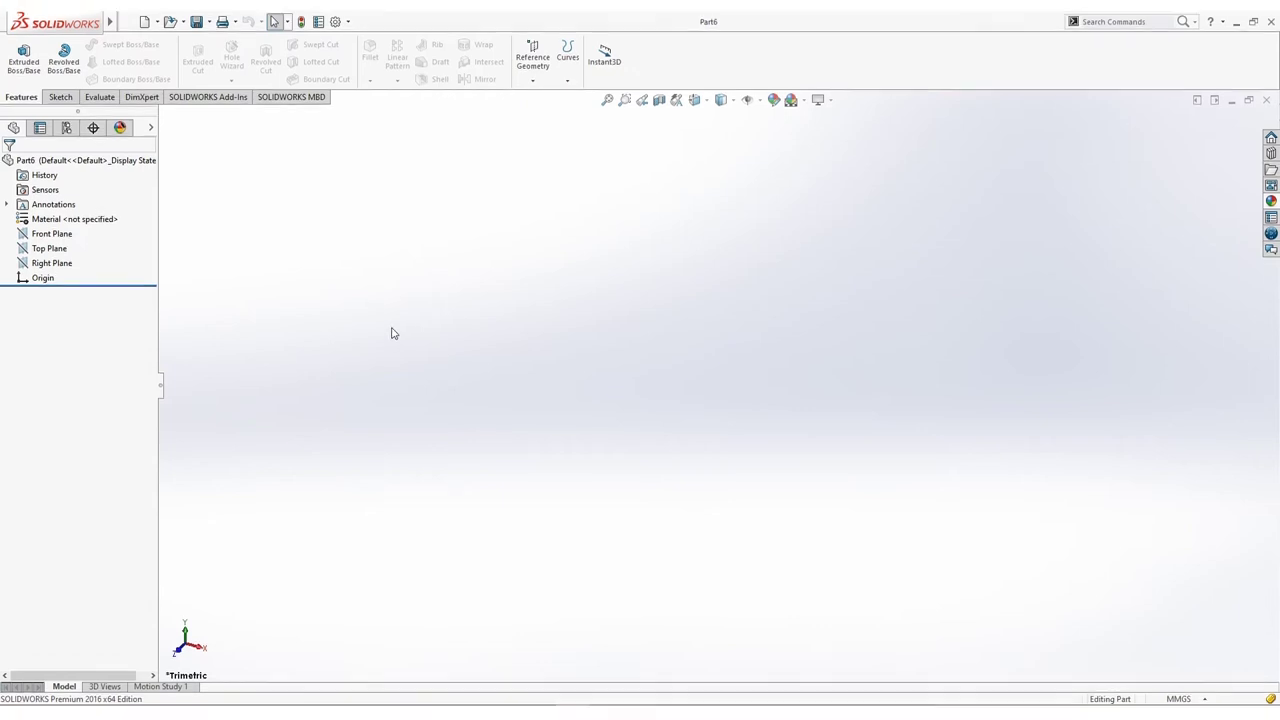
Step: Start a sketch on the Top Plane of the new empty part
click(70, 101)
click(18, 55)
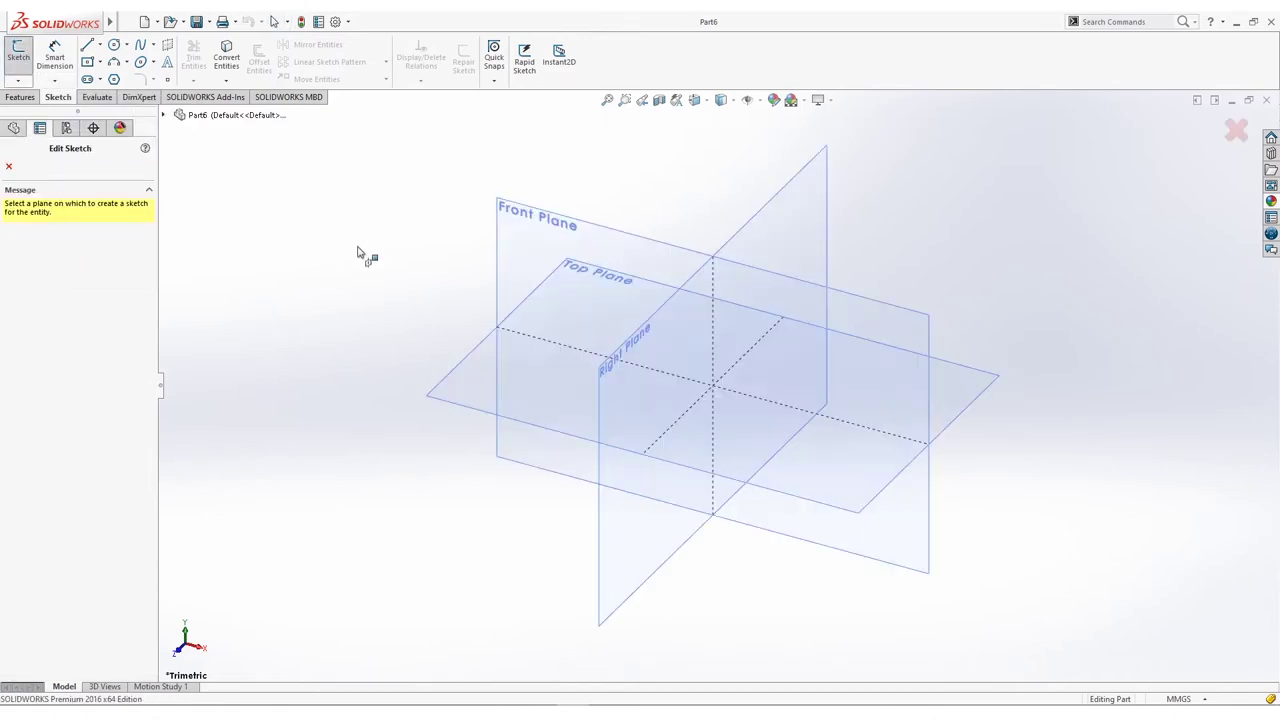
click(463, 380)
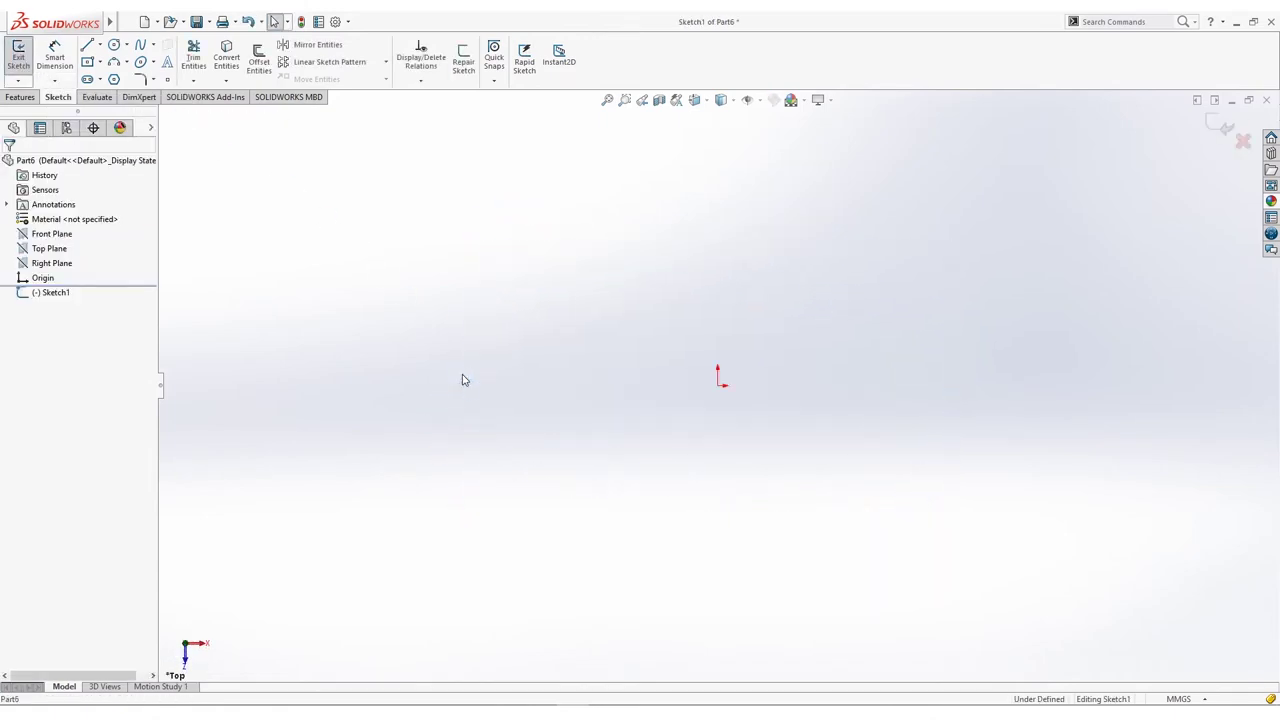
Step: Sketch a straight slot running horizontally left from the origin, about 78 mm between arc centres and about 33 mm wide
click(100, 80)
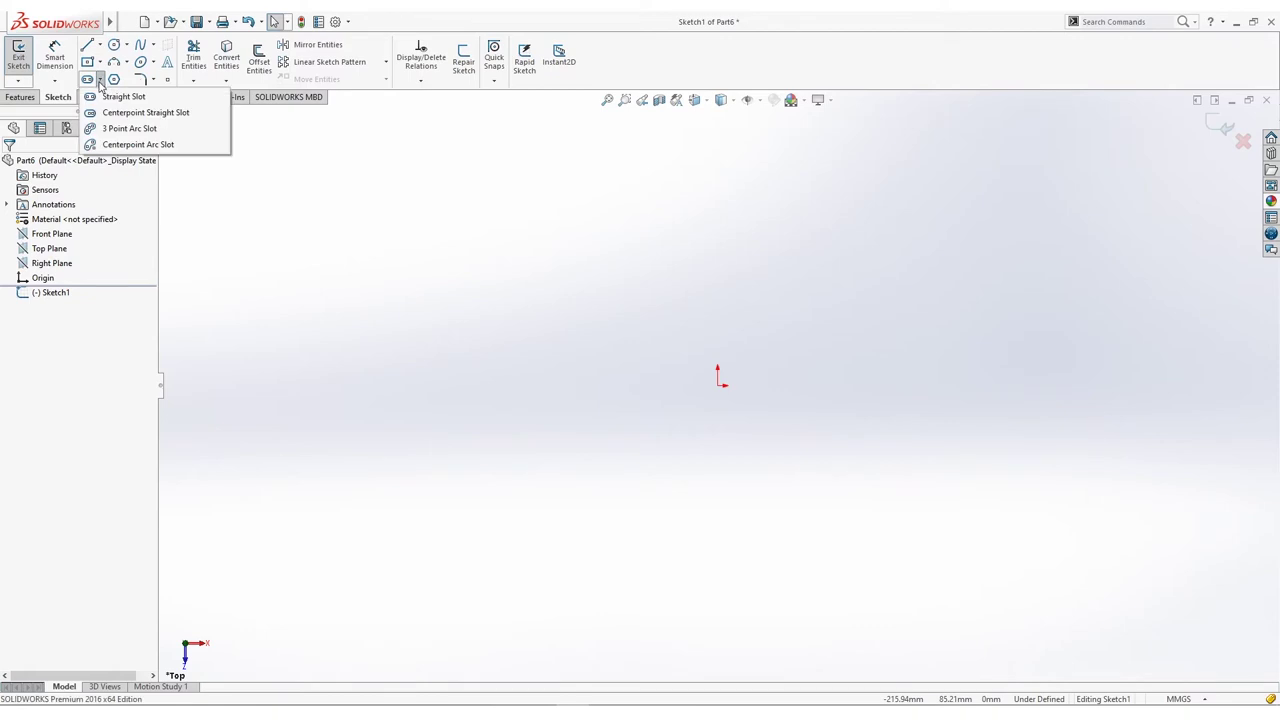
click(124, 97)
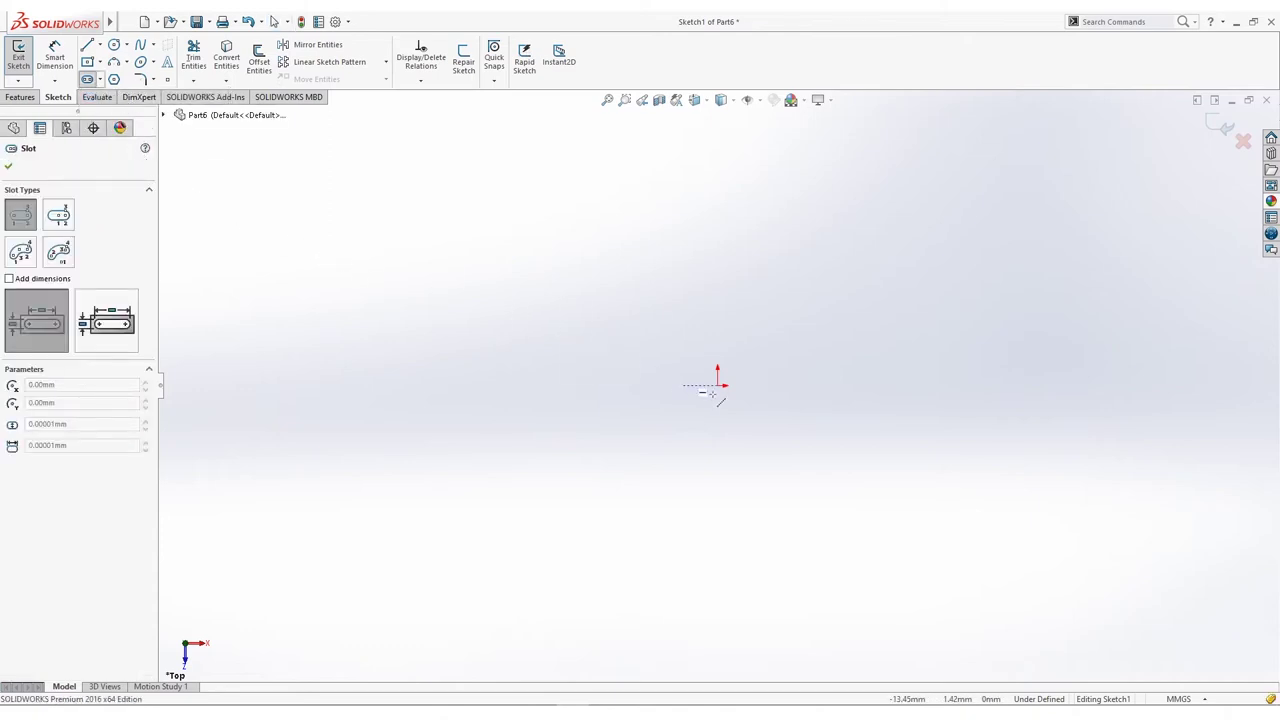
click(717, 385)
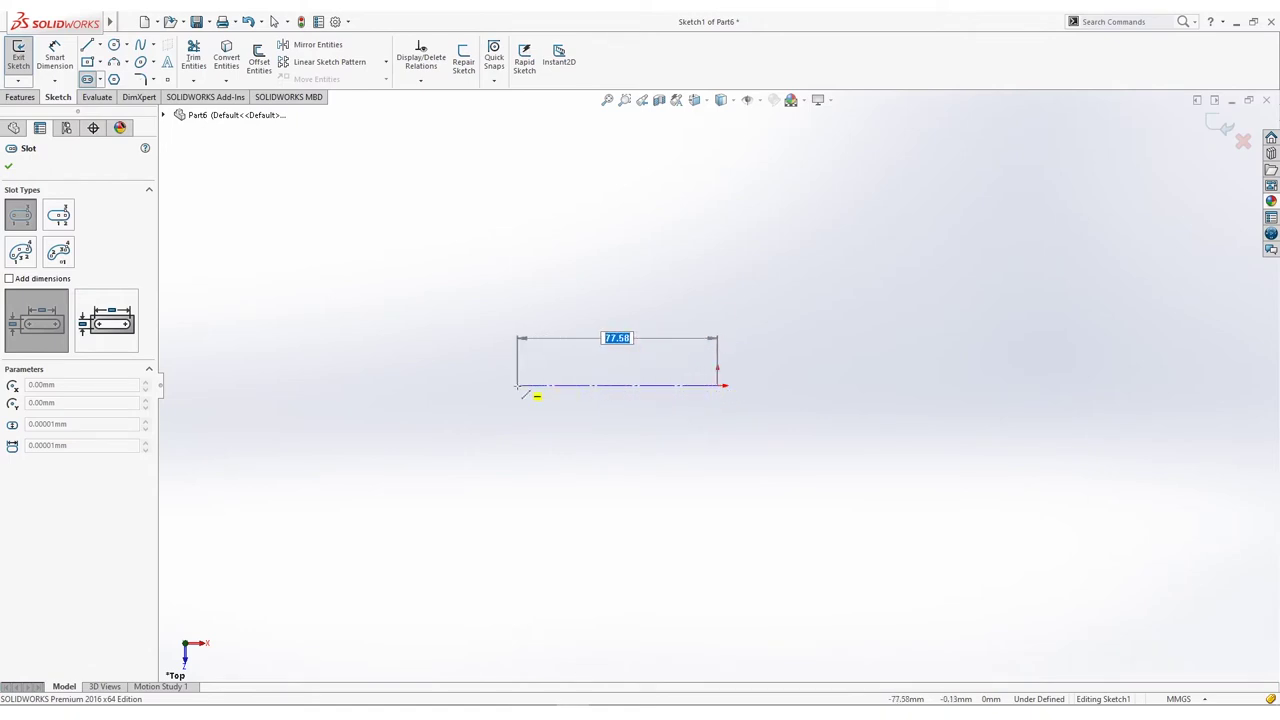
click(517, 385)
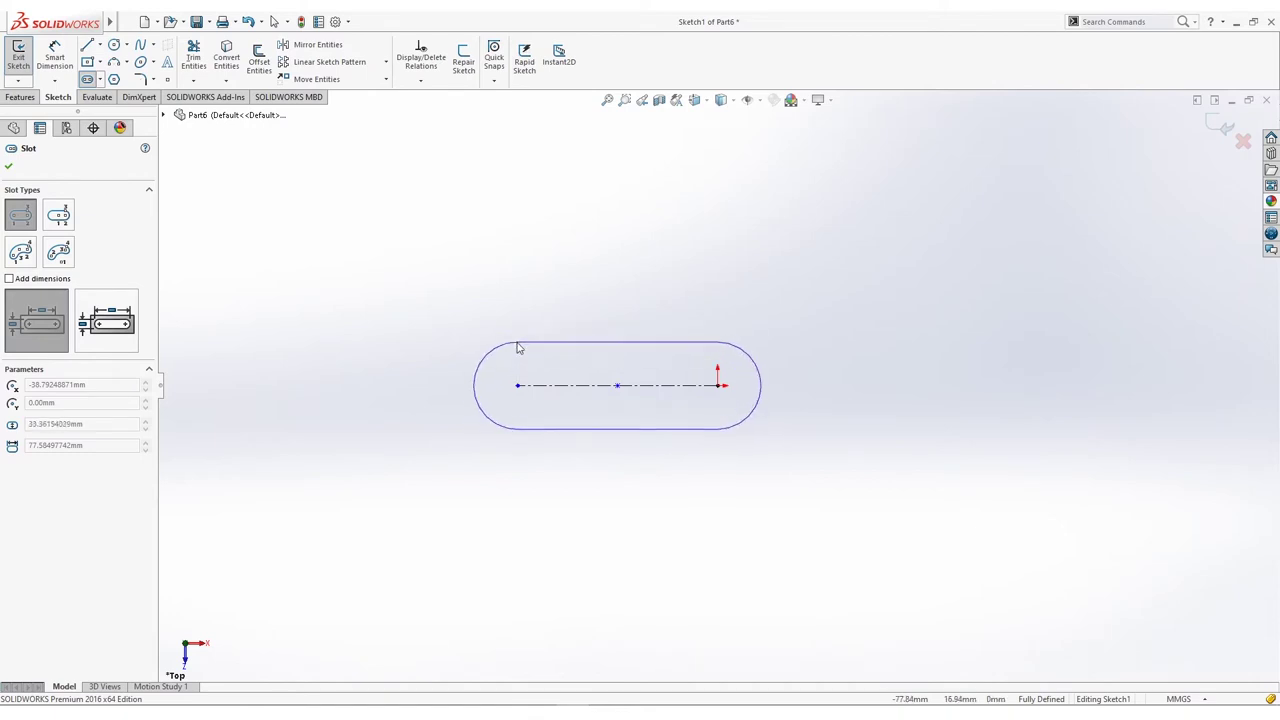
click(518, 348)
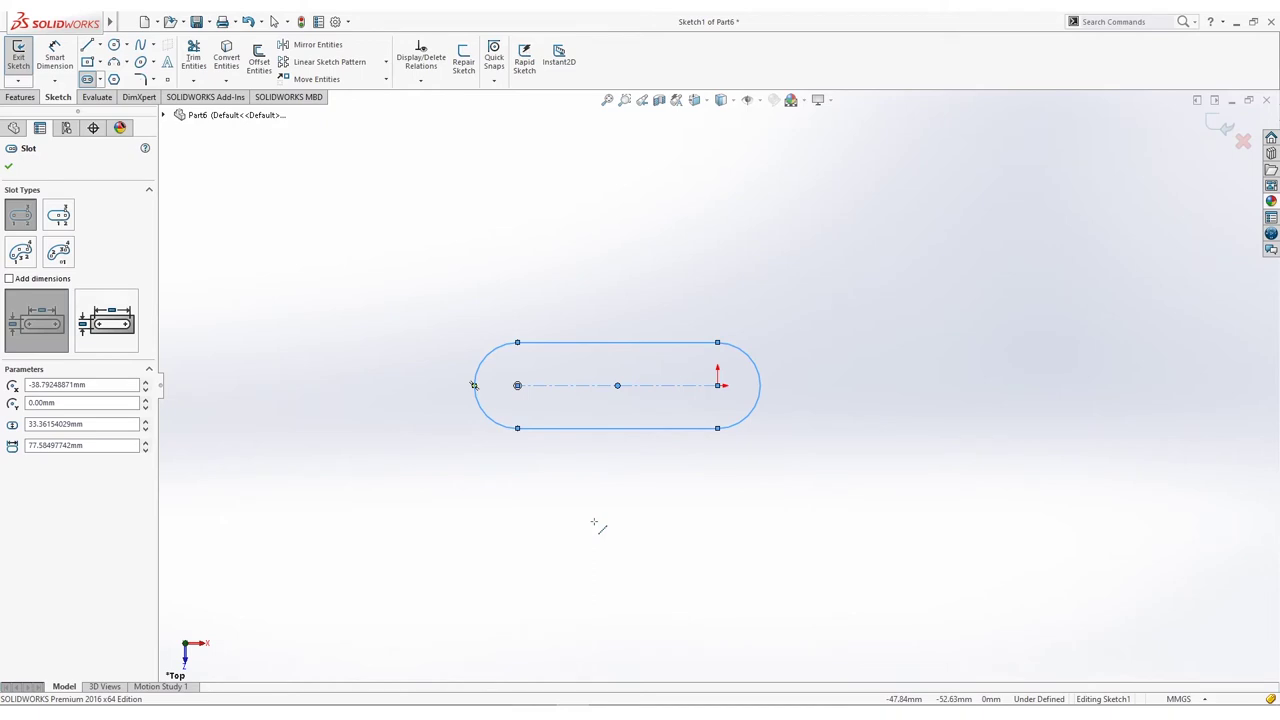
Step: Sketch a second, wider straight slot slanting up to the right from the origin, about 112 mm between arc centres
click(718, 386)
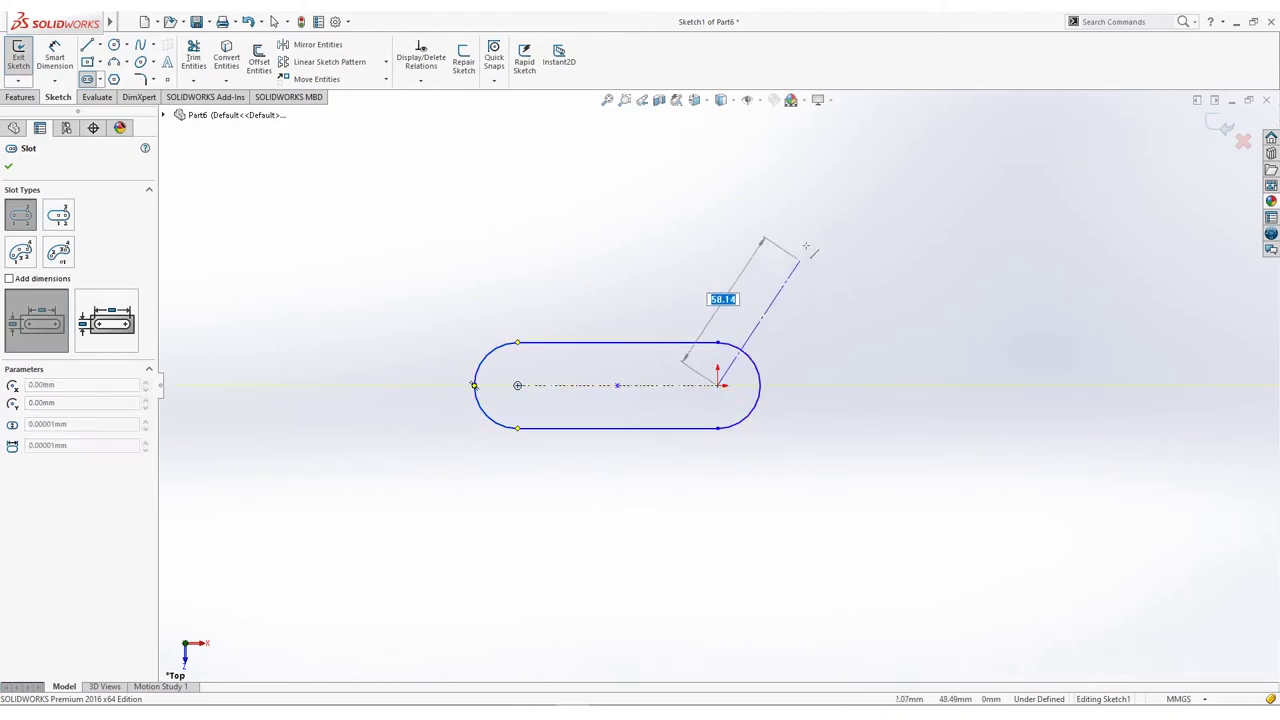
click(858, 134)
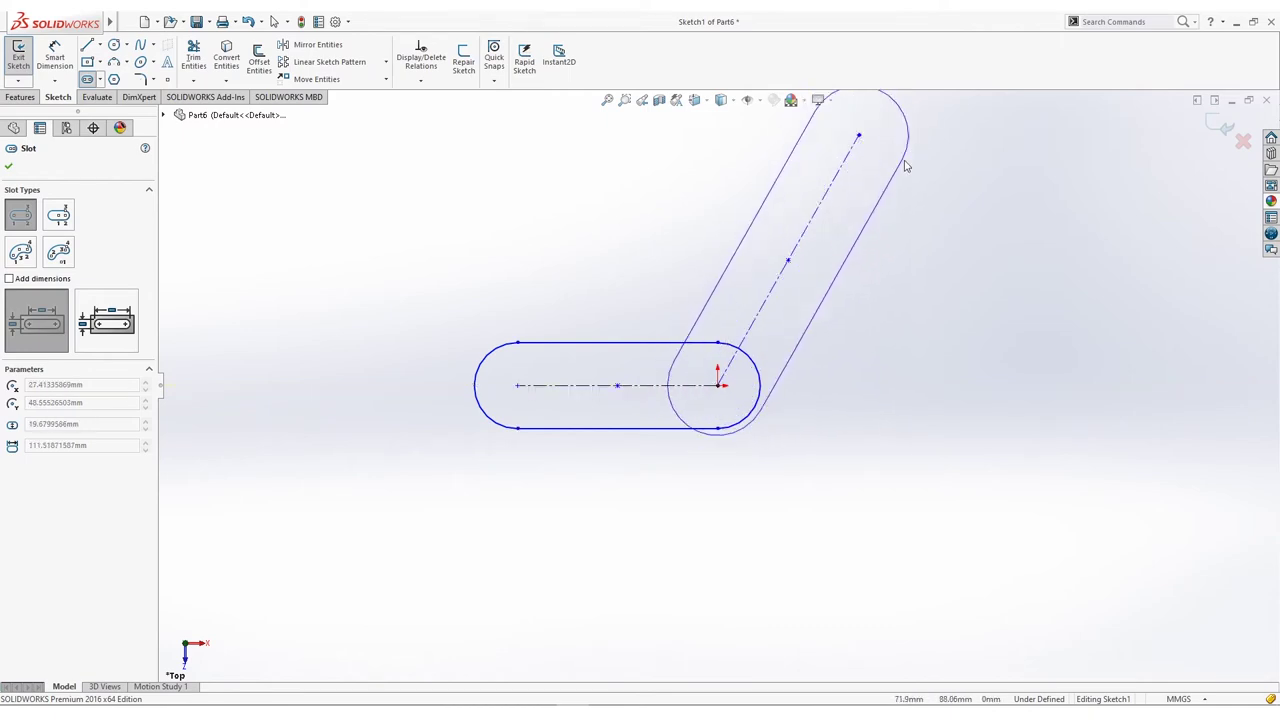
click(908, 176)
mouse_move(602, 218)
ctrl+middle_down()
mouse_move(545, 294)
mouse_move(573, 327)
mouse_move(562, 334)
ctrl+middle_up()
key(Escape)
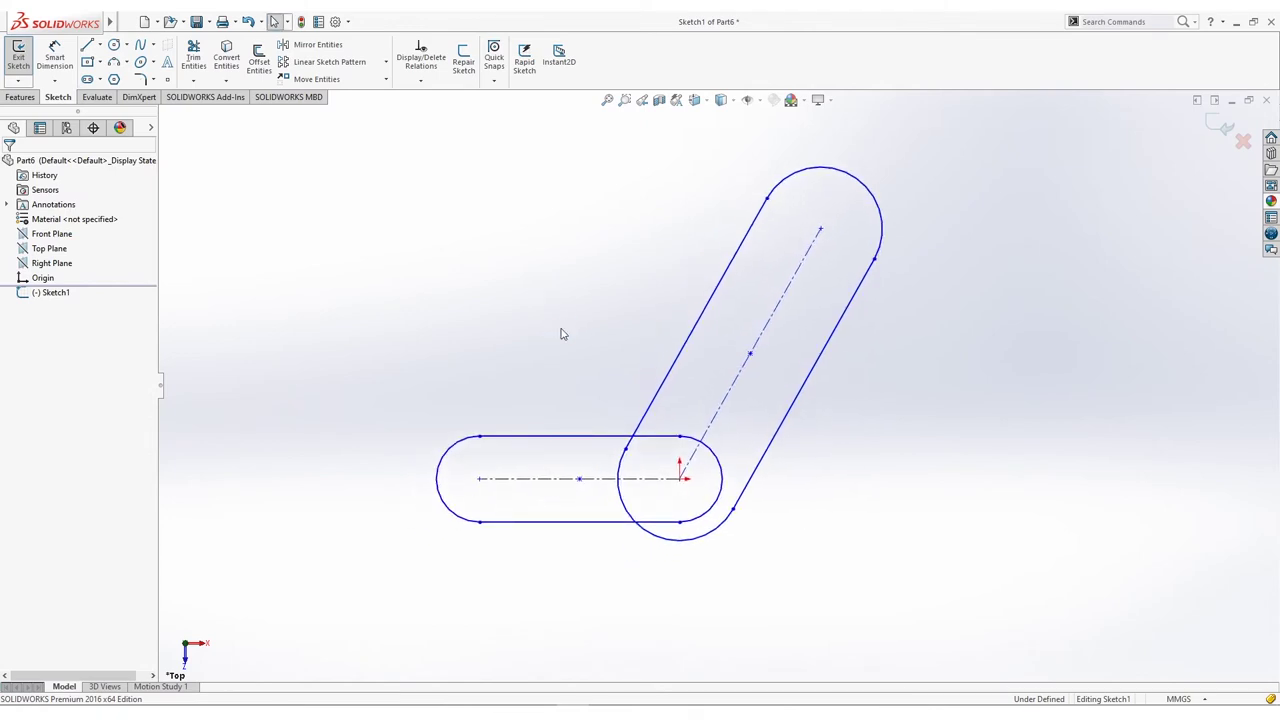
Step: Draw a circle at each of the three arc centres: the horizontal slot's left end, the origin and the slanted slot's upper end
key(c)
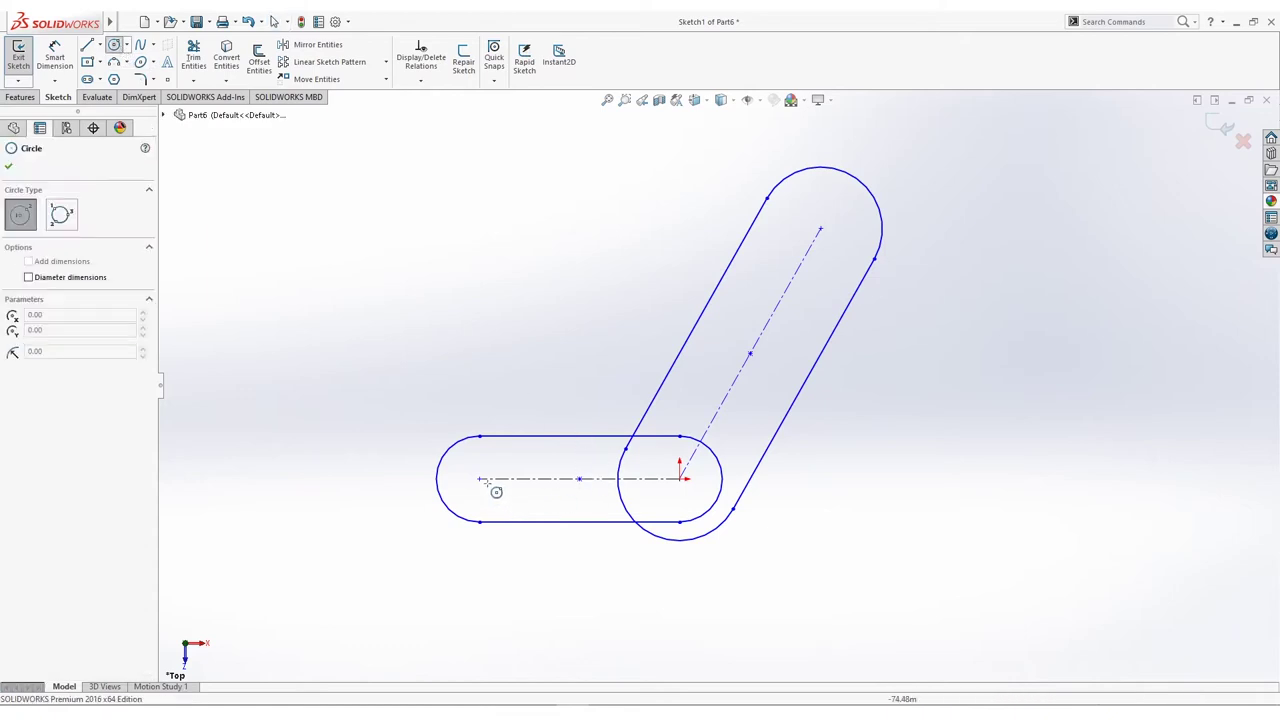
click(479, 478)
click(496, 461)
click(680, 478)
click(706, 471)
click(820, 229)
click(845, 240)
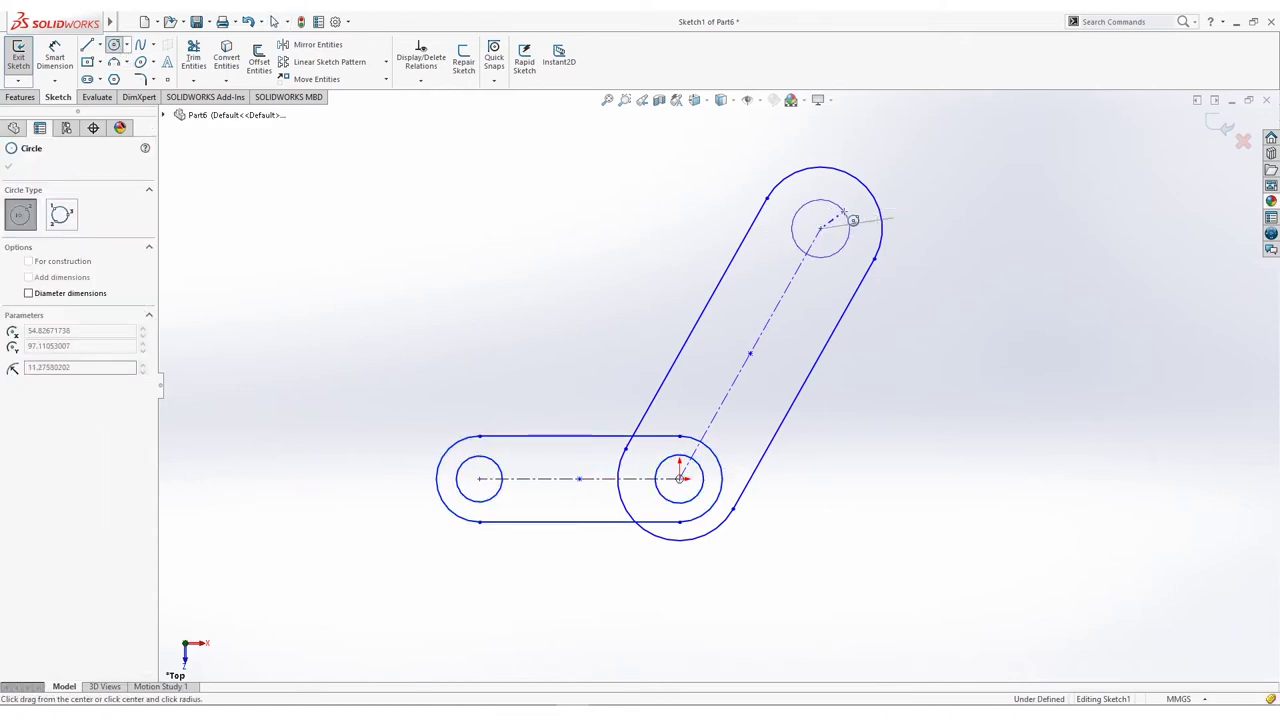
Step: Give the three circles at the slot arc centres an Equal relation
key(Escape)
key(Escape)
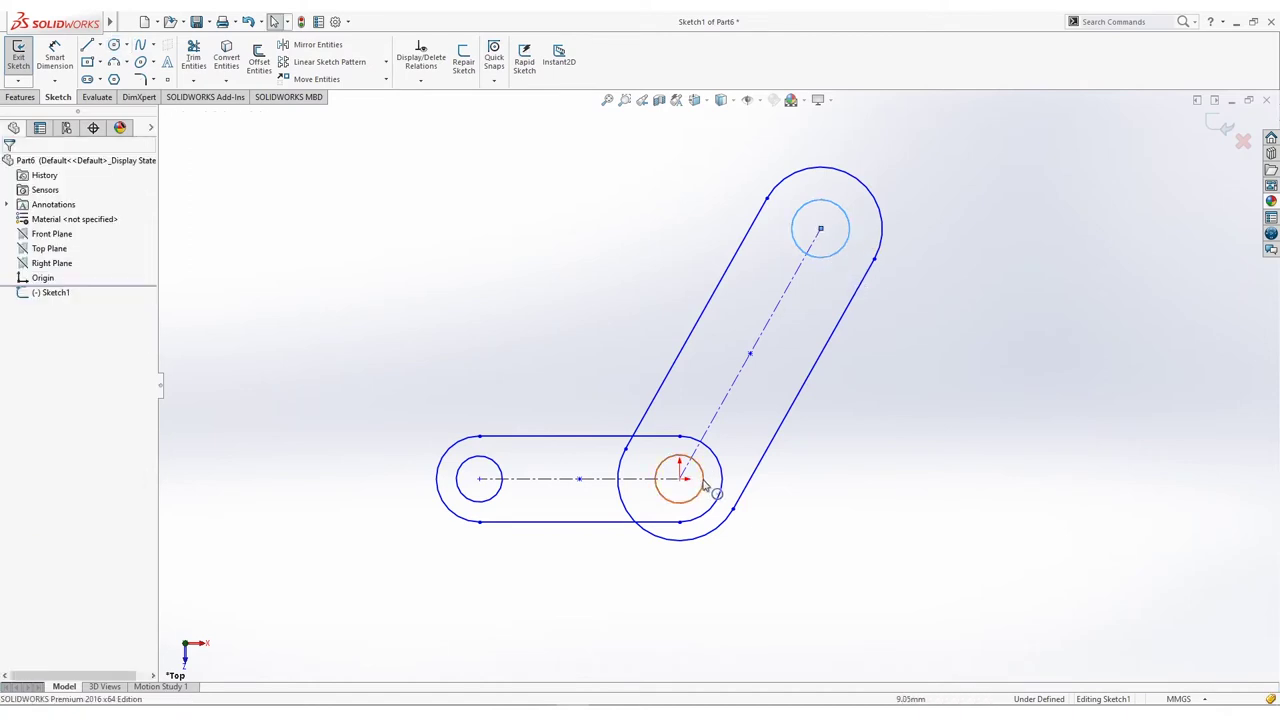
click(705, 487)
ctrl+click(493, 472)
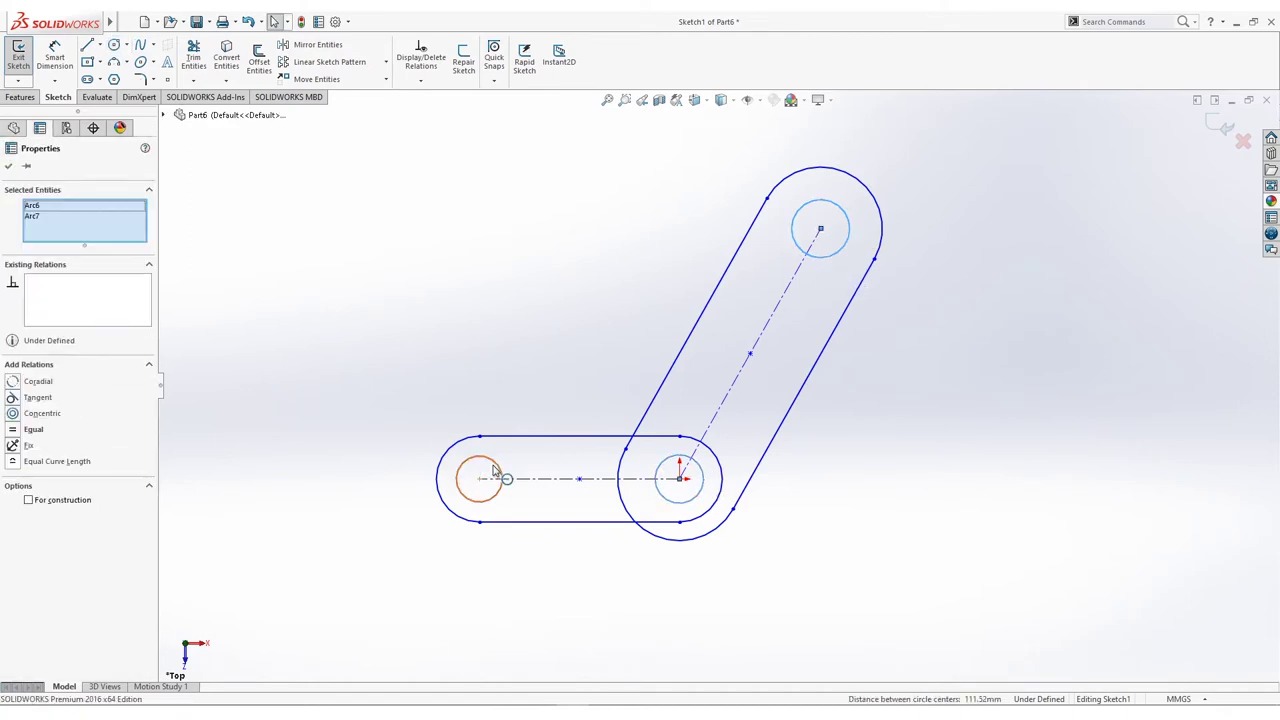
ctrl+click(820, 200)
click(33, 413)
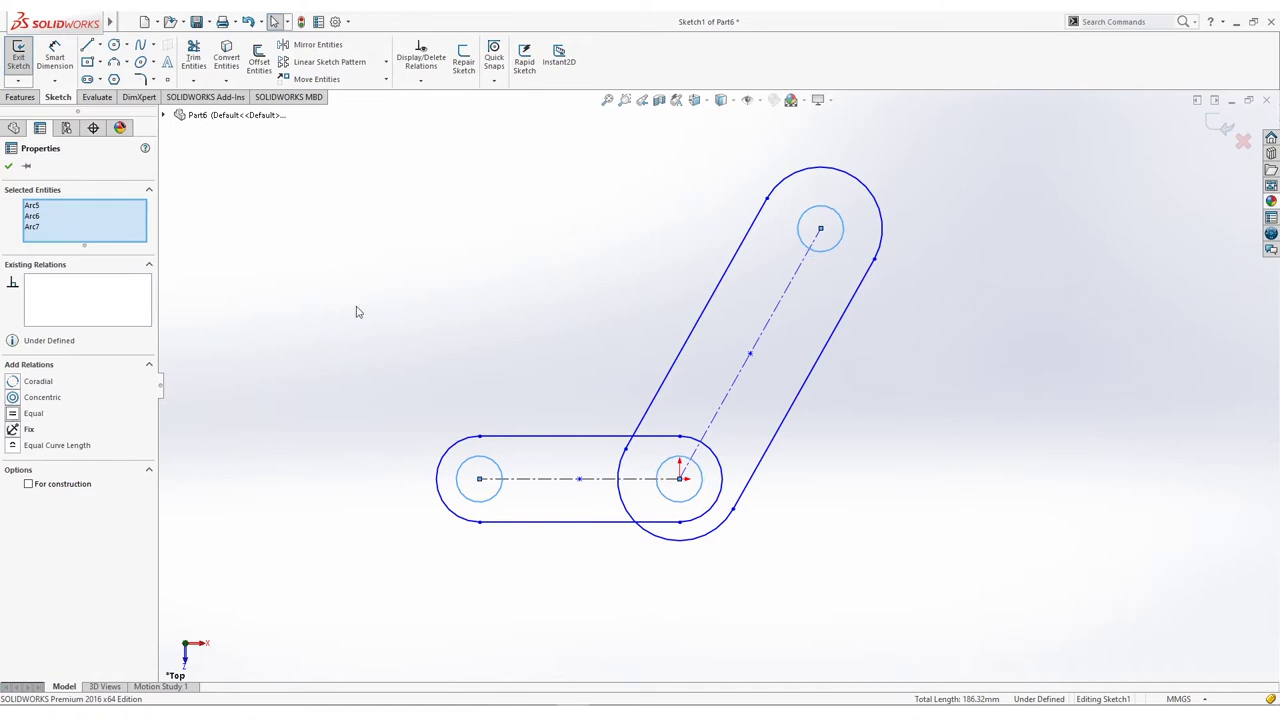
key(Escape)
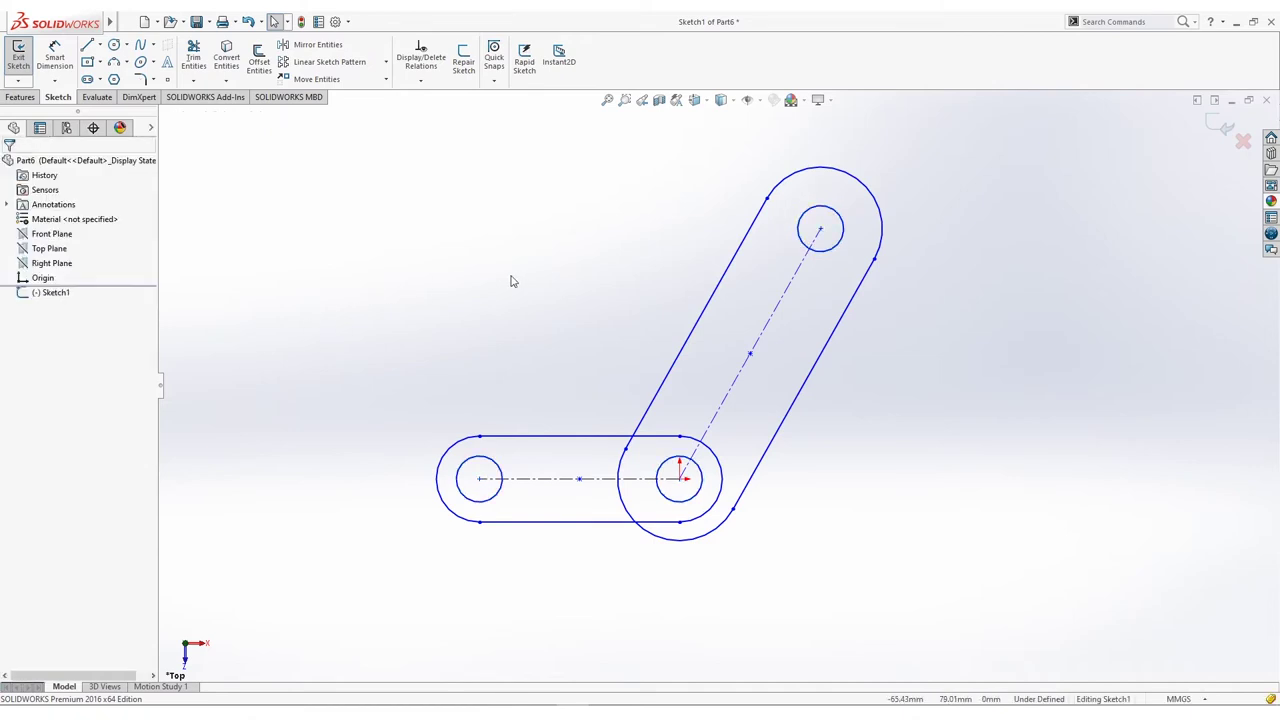
Step: Add a radius dimension to the horizontal slot's left end at its drawn size, and dimension the slanted slot's end radius as 8 mm
click(55, 55)
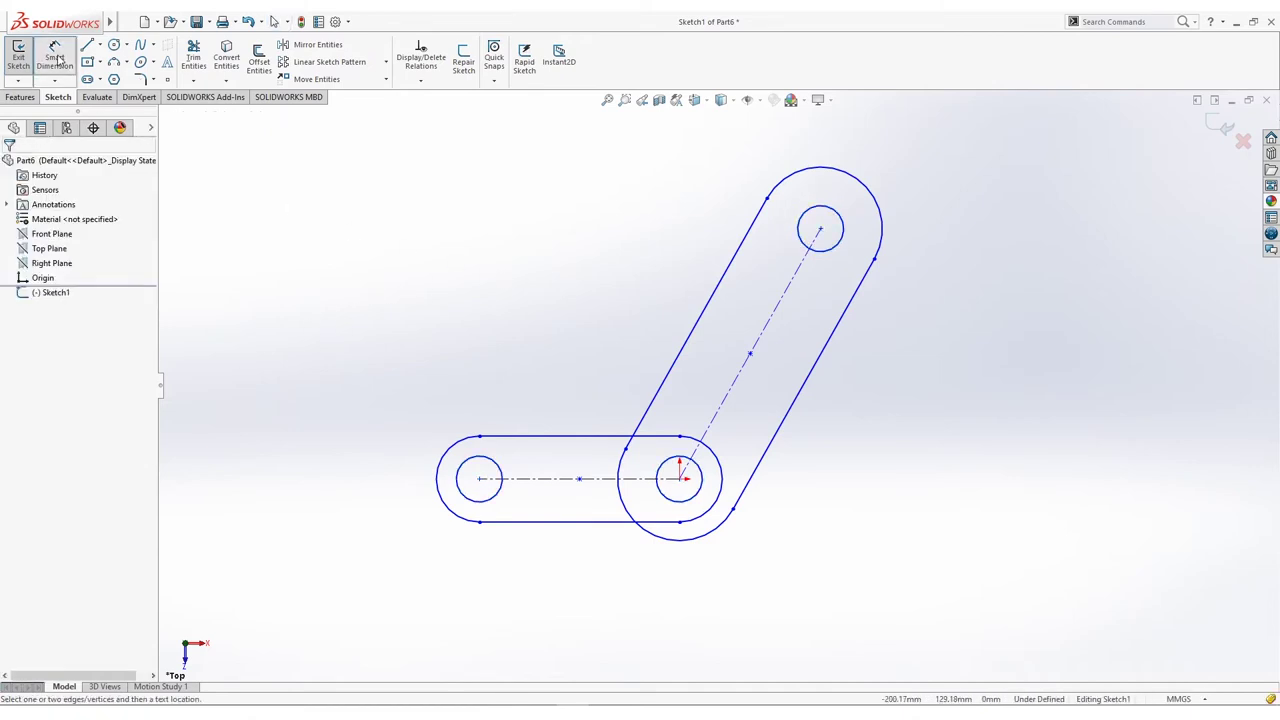
click(468, 445)
click(430, 386)
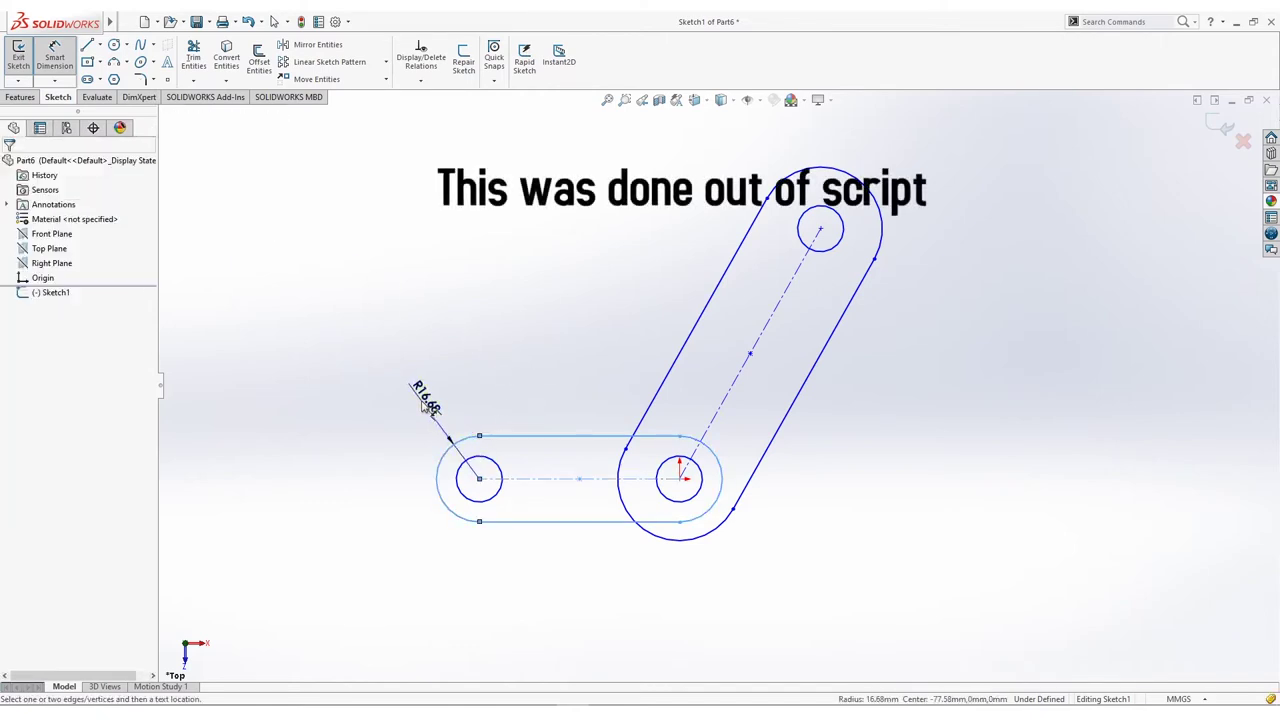
key(Return)
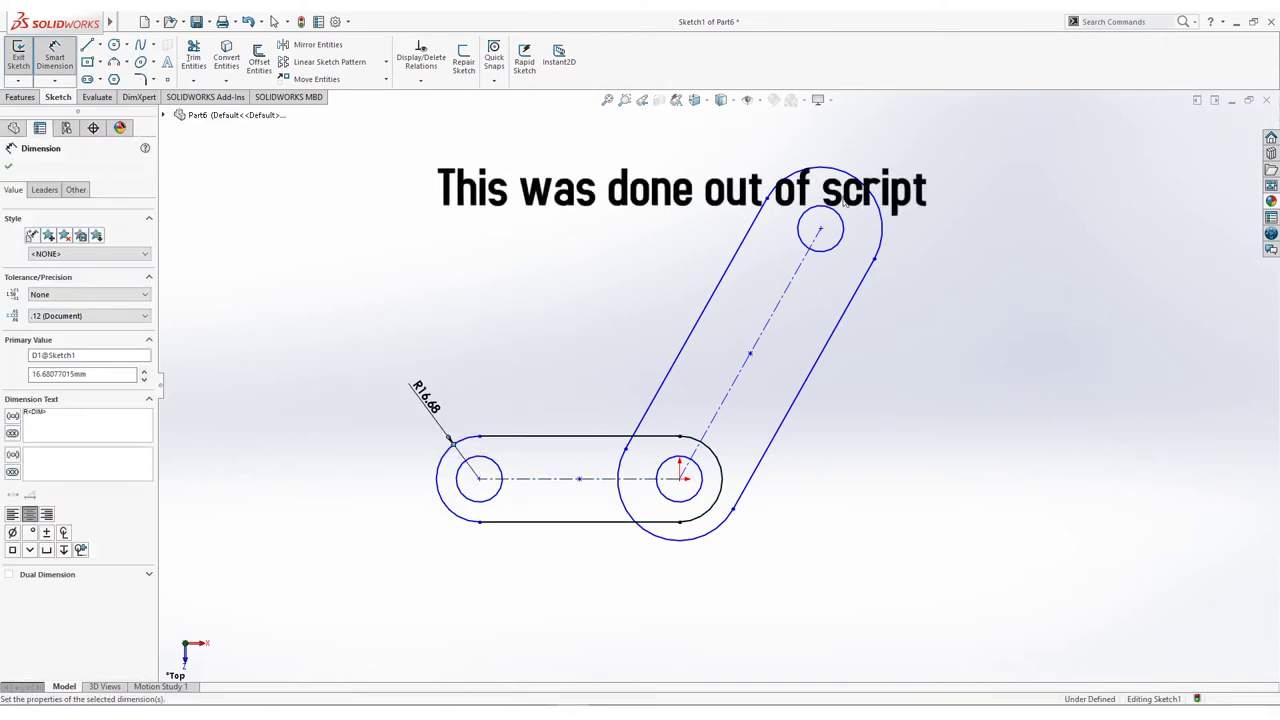
click(877, 195)
click(894, 170)
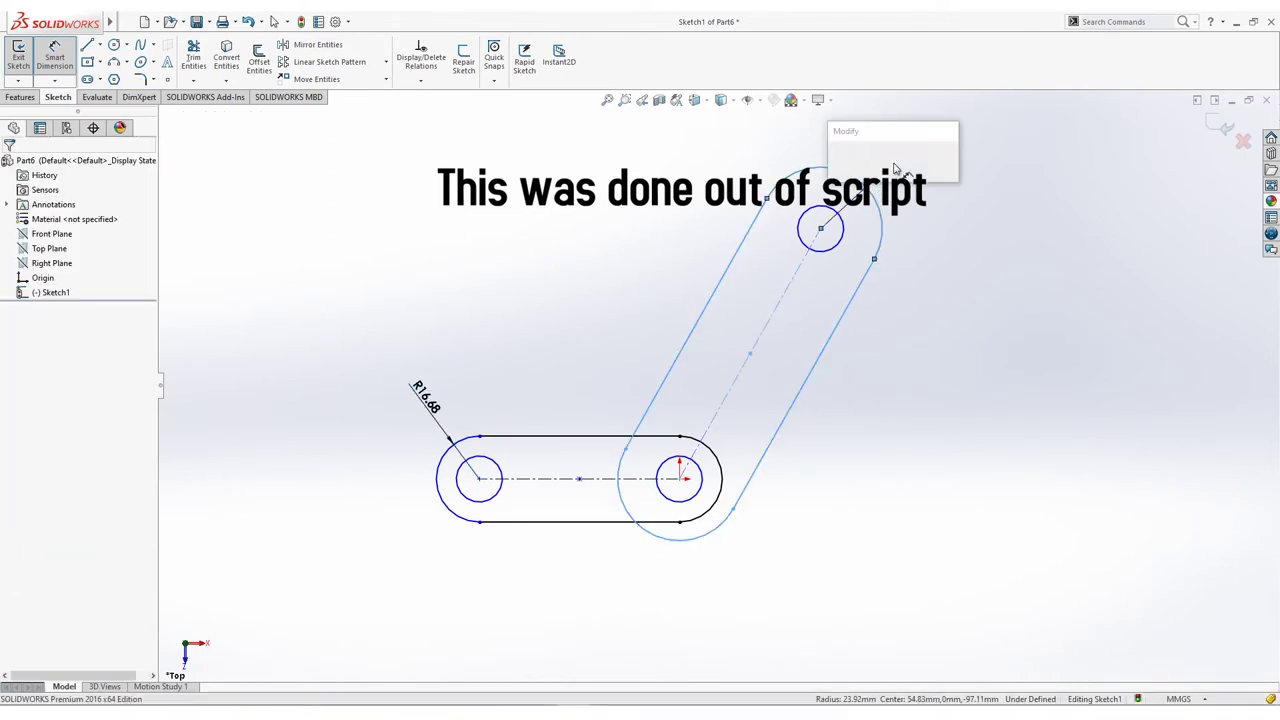
text(8)
key(Return)
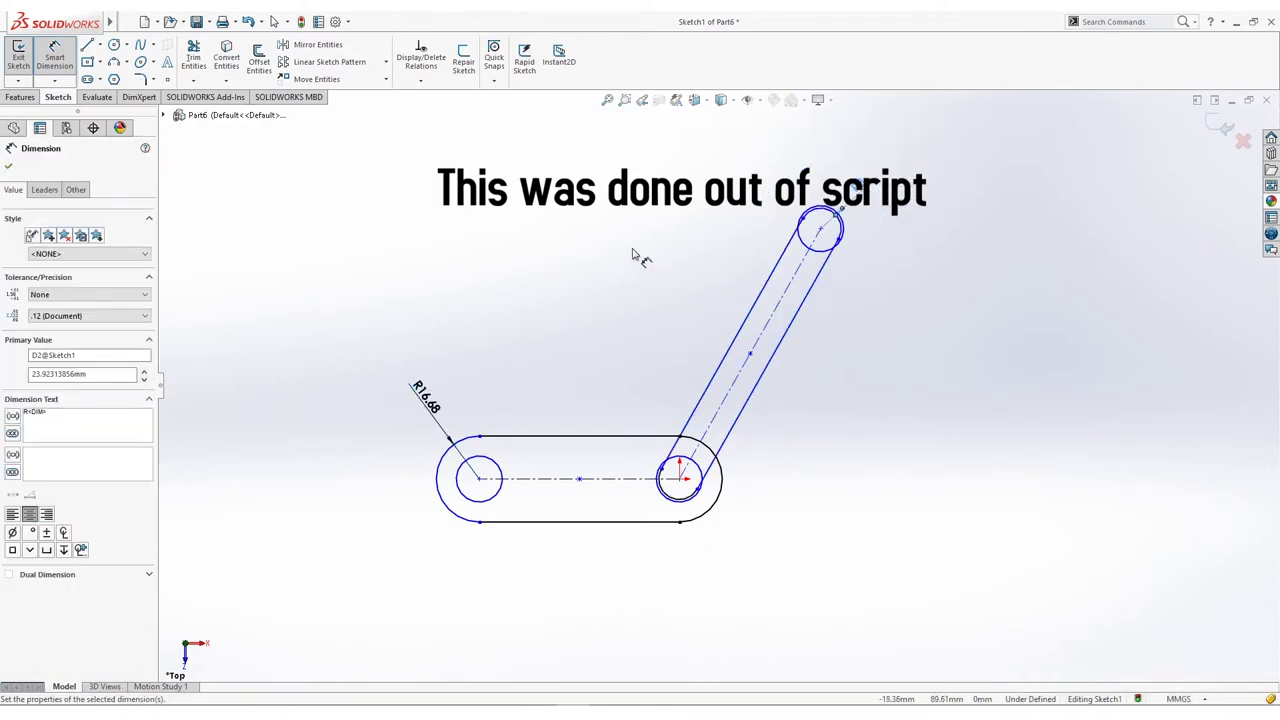
Step: Dimension the circle at the slanted slot's upper end with an 8 mm diameter, and set the horizontal slot's end radius to 8 mm
click(836, 245)
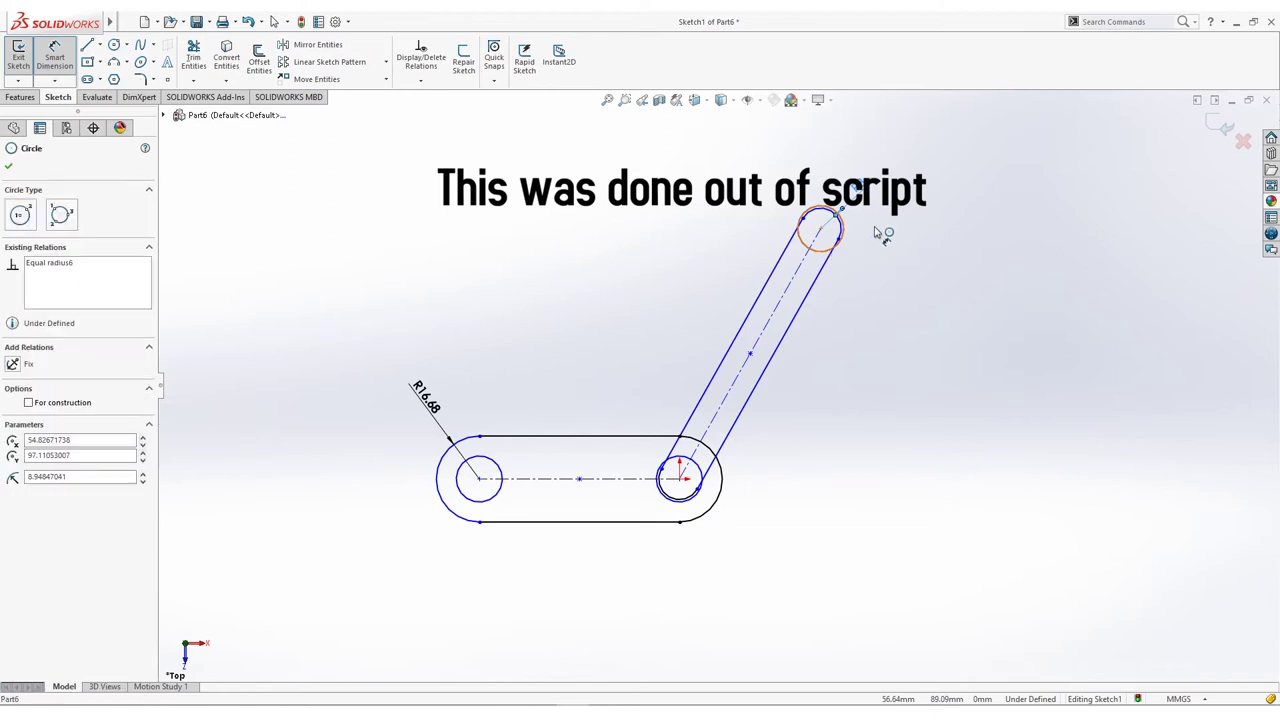
click(895, 232)
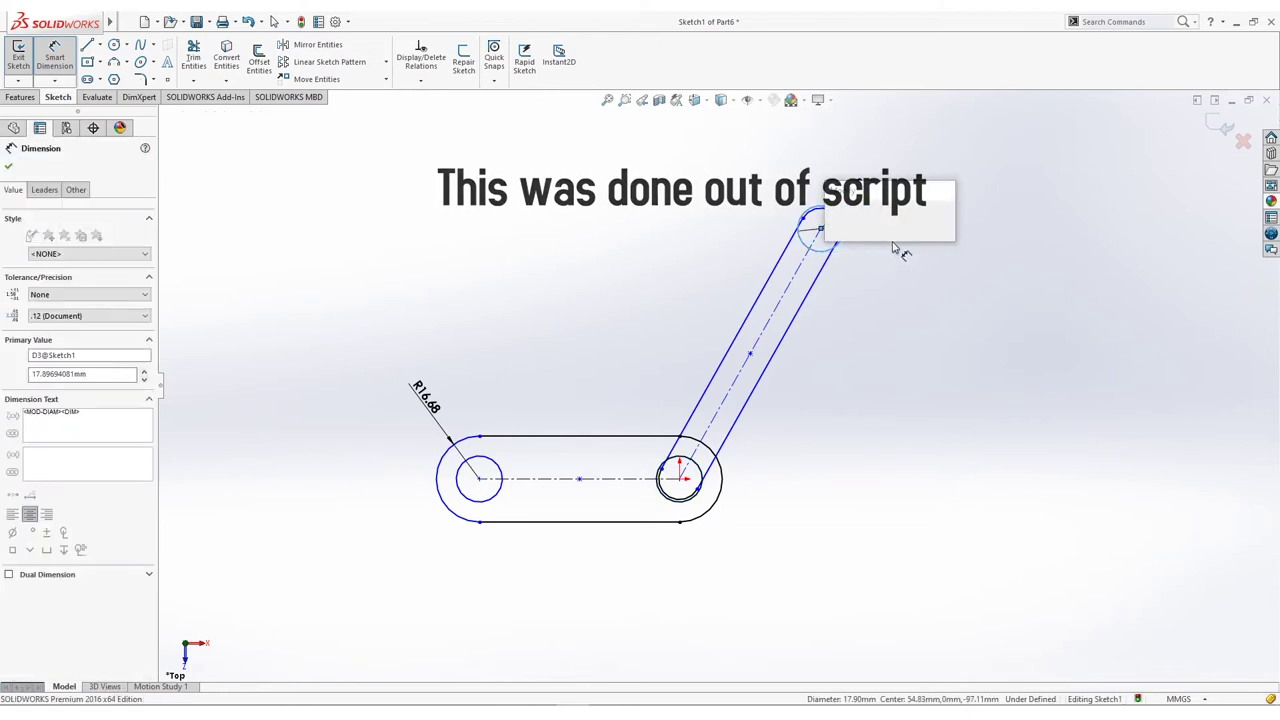
key(Return)
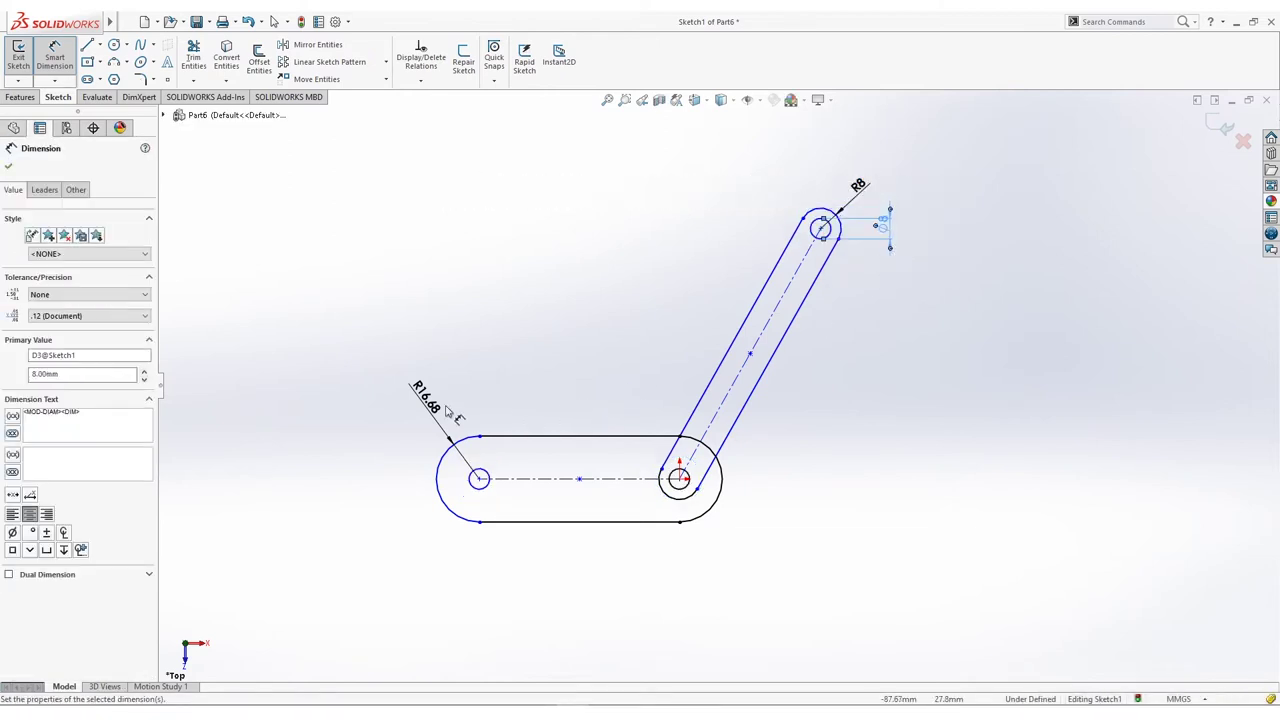
double_click(432, 399)
text(8)
key(Return)
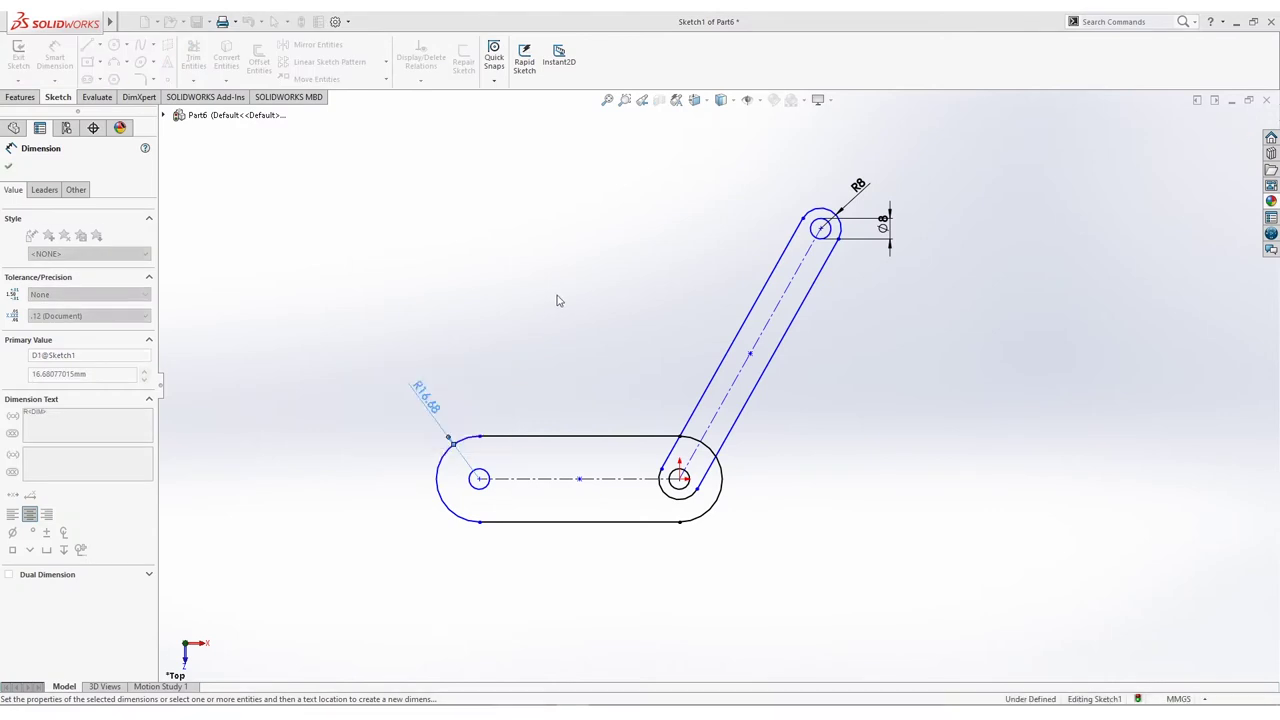
scroll(582, 338, down, 2)
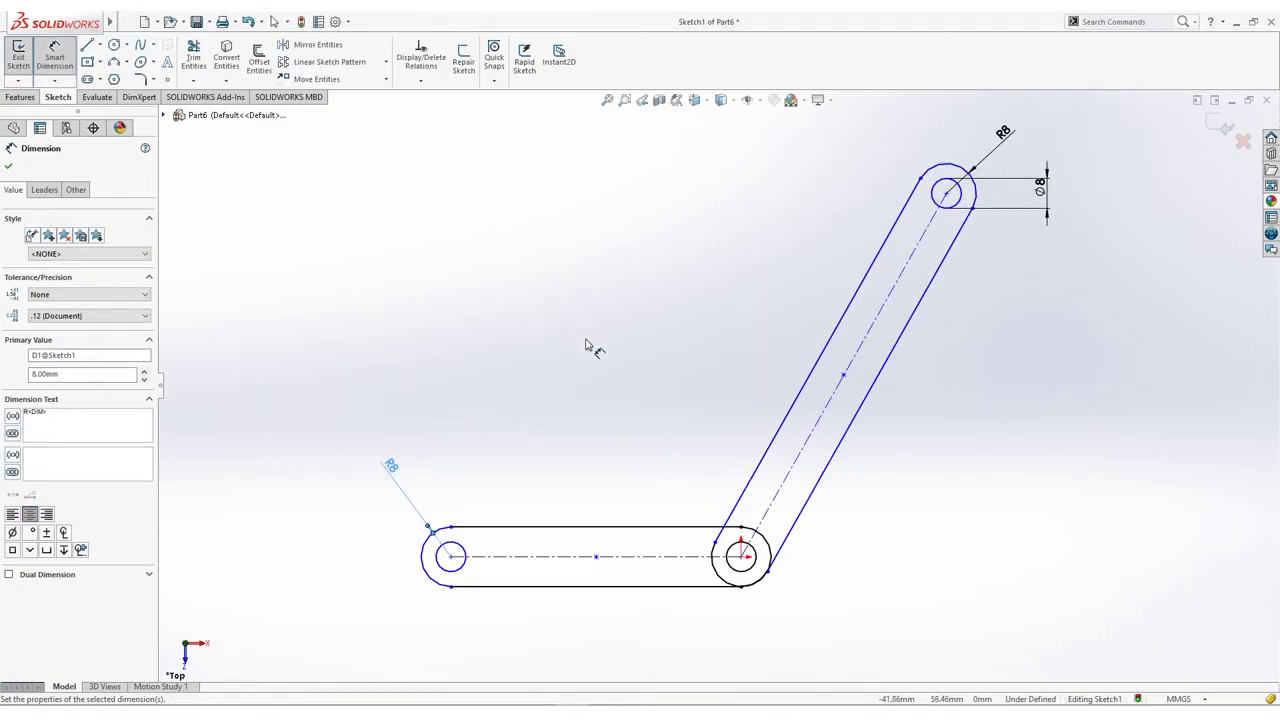
mouse_move(594, 380)
ctrl+middle_down()
mouse_move(600, 340)
mouse_move(573, 363)
ctrl+middle_up()
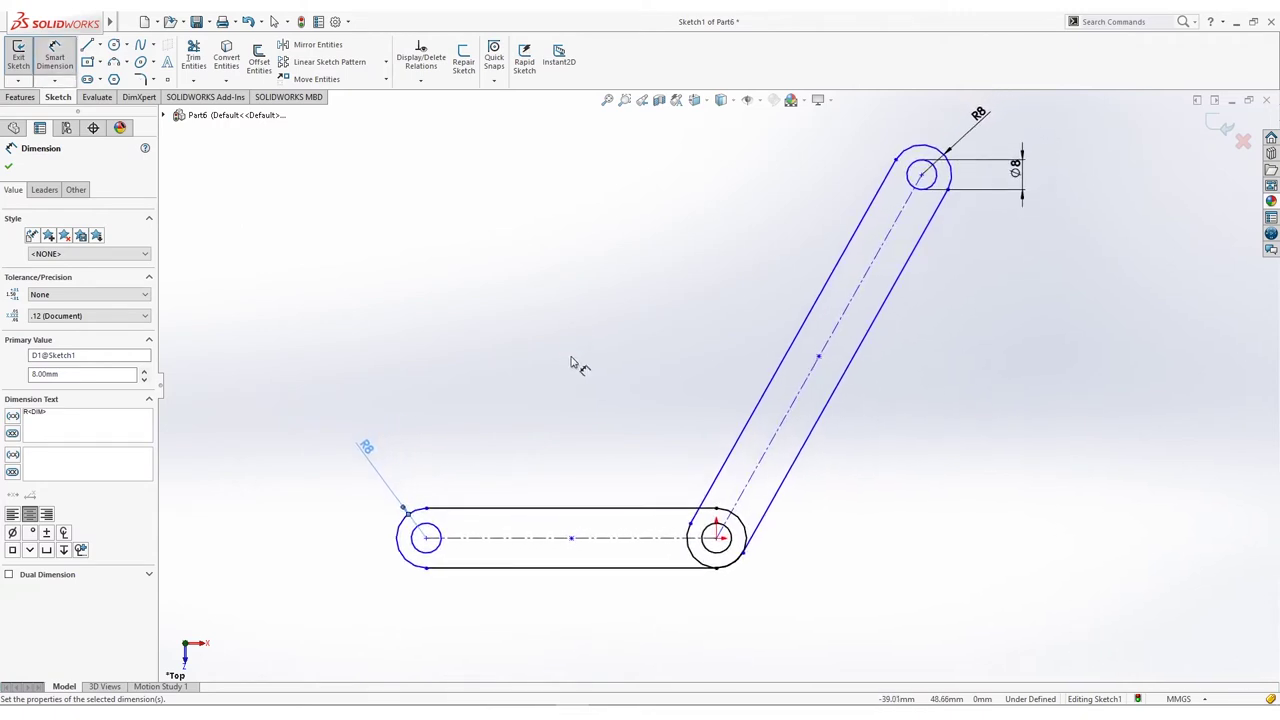
click(571, 365)
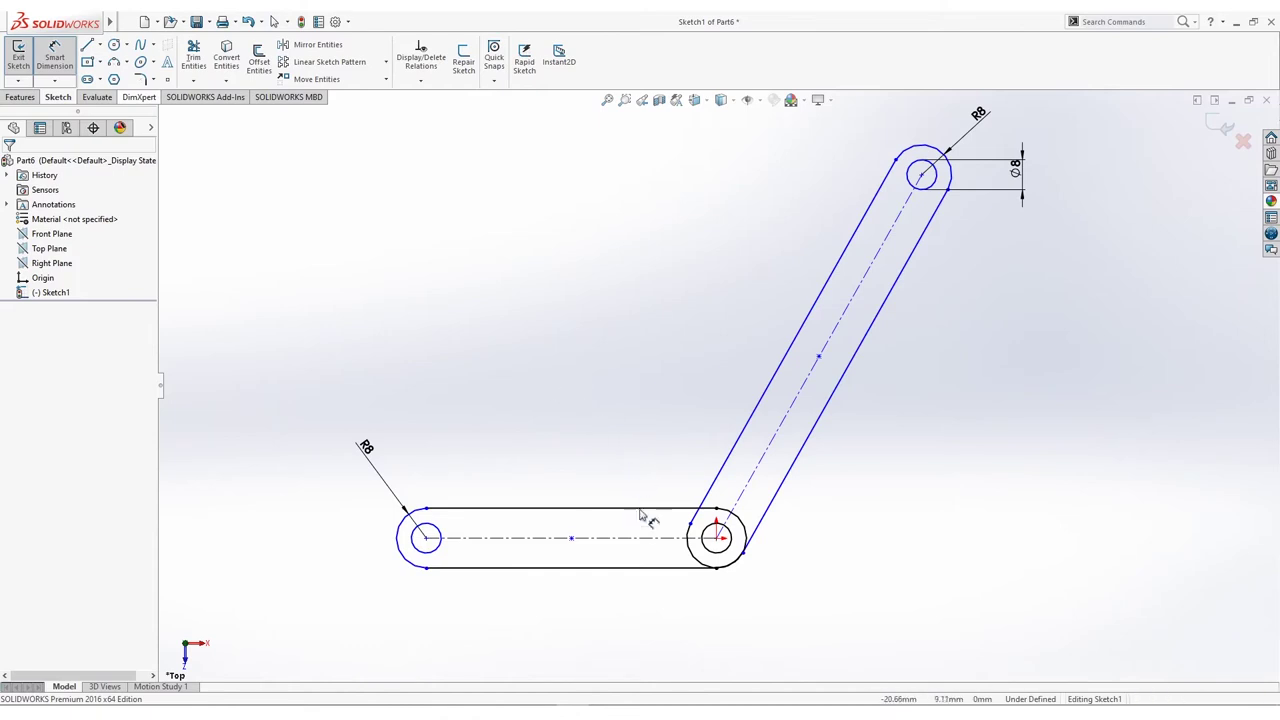
Step: Dimension the horizontal slot's centre-to-centre length as 34.72 mm
click(635, 541)
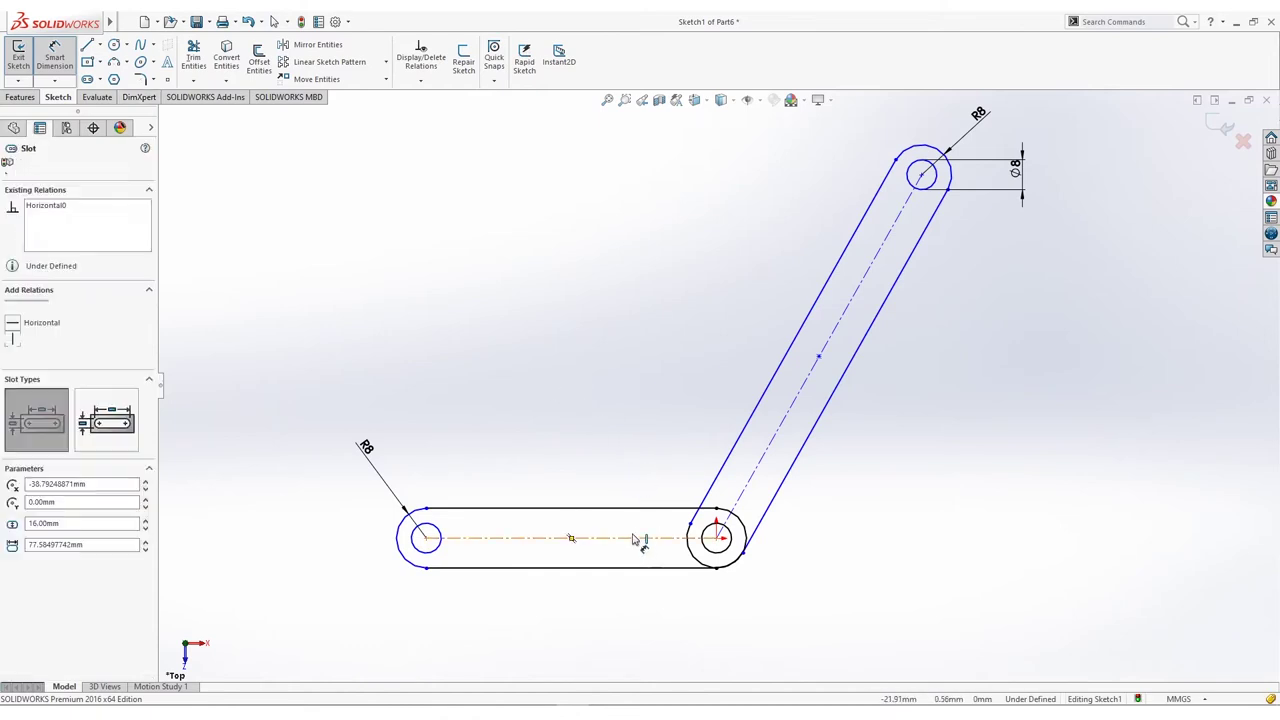
click(573, 480)
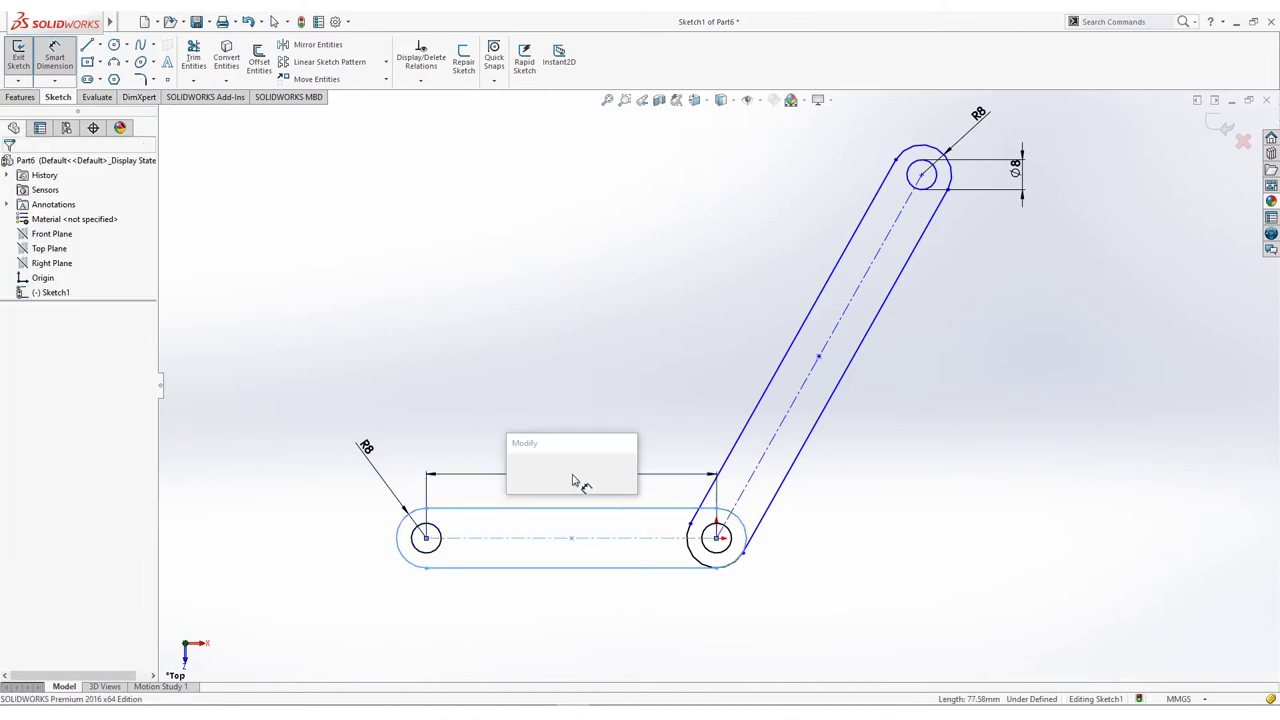
text(34.72)
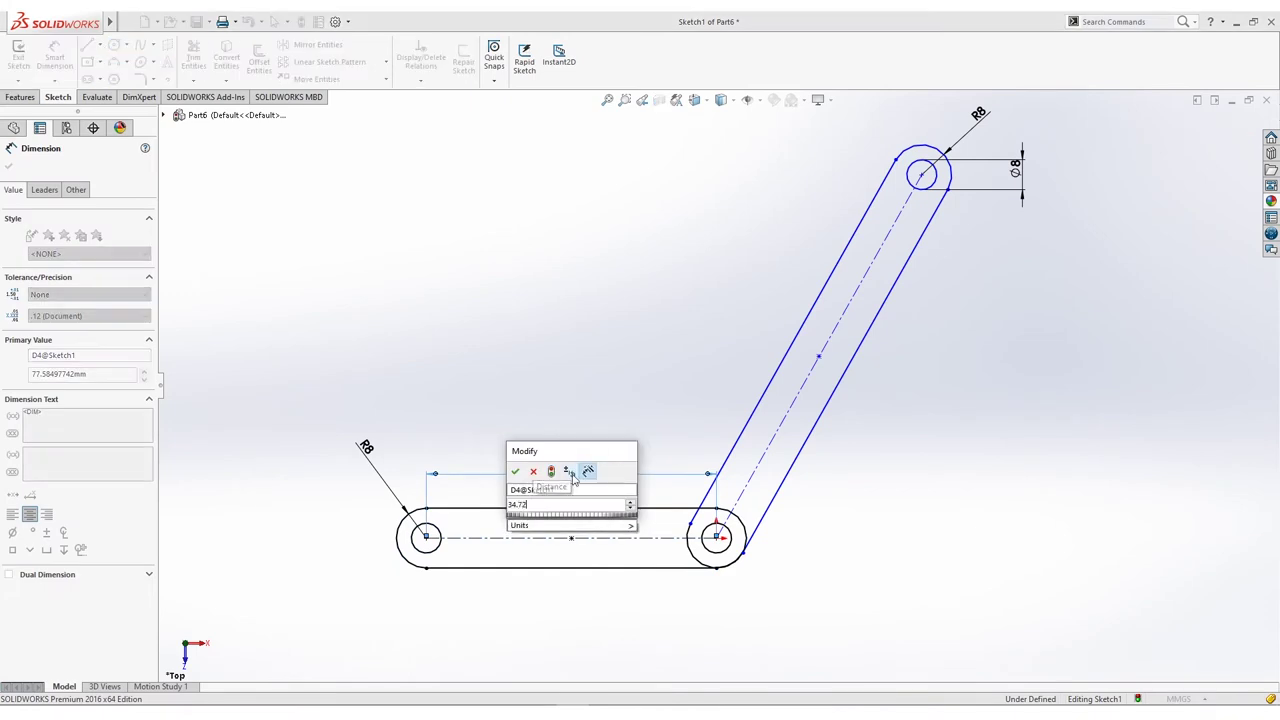
key(Return)
key(Escape)
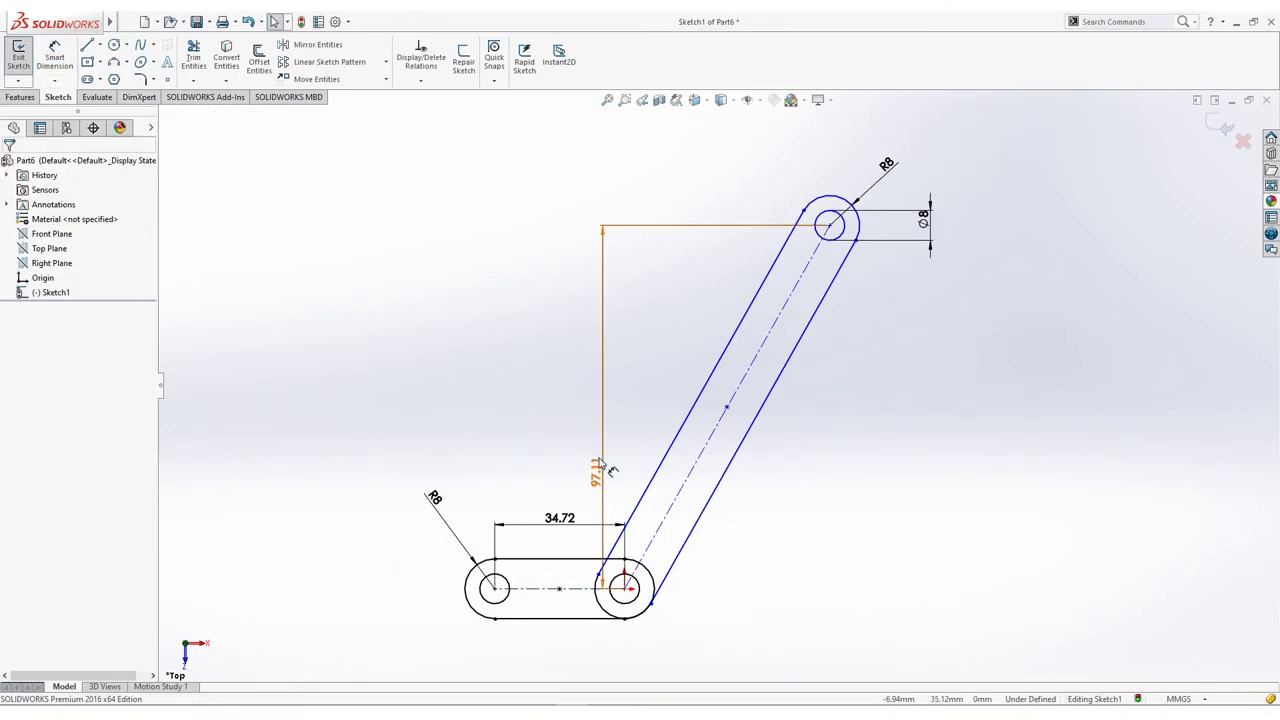
key(Escape)
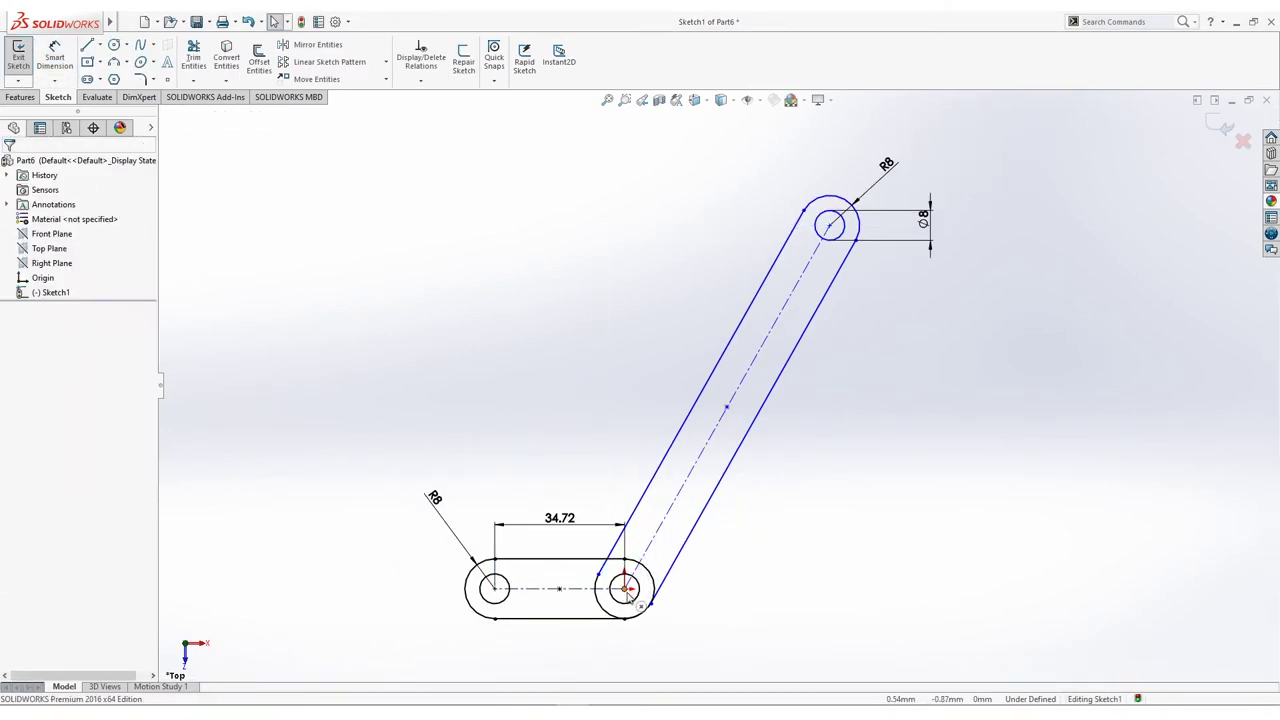
click(625, 590)
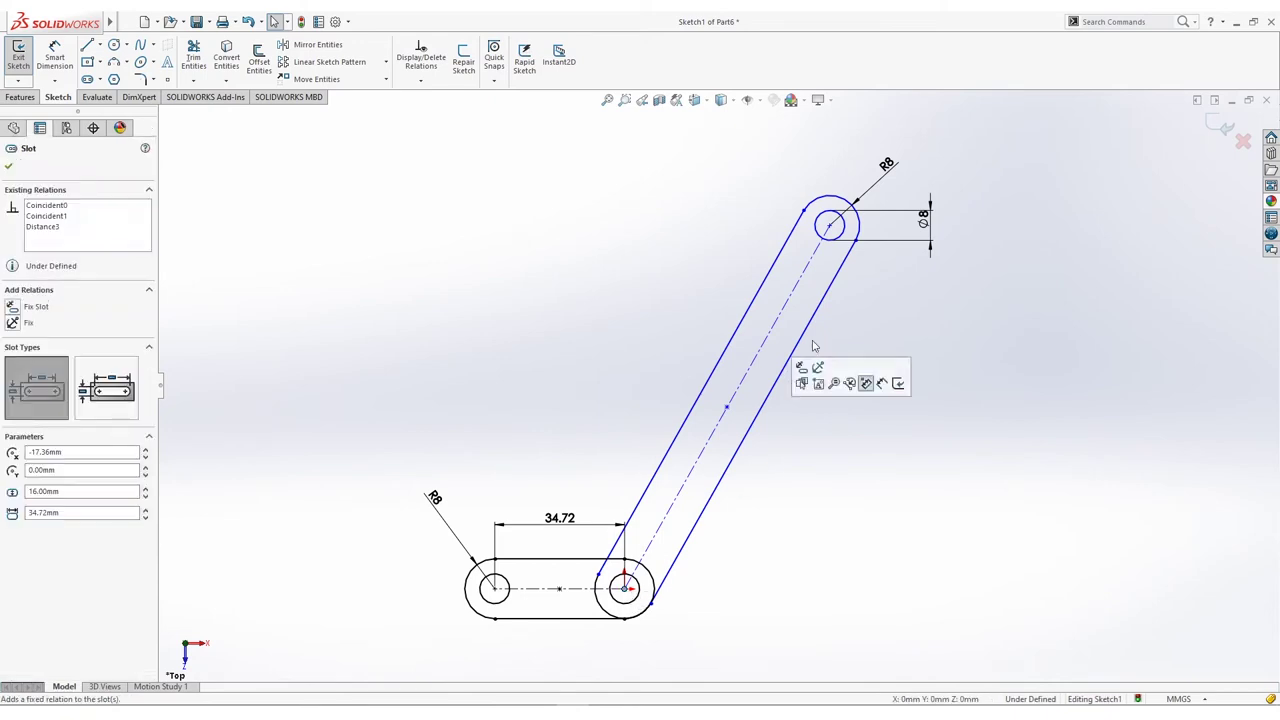
click(829, 227)
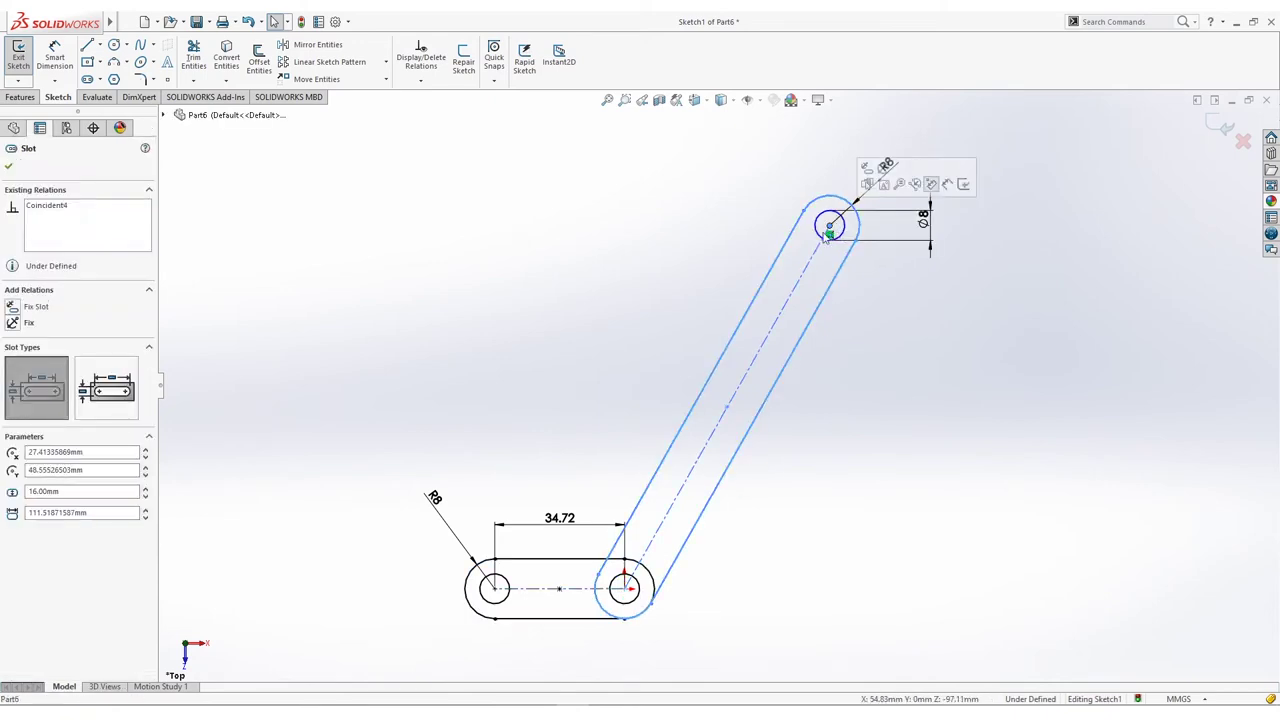
click(690, 240)
Step: Dimension the horizontal distance between the origin and the slanted slot's upper arc centre as 20.89 mm
key(d)
click(625, 590)
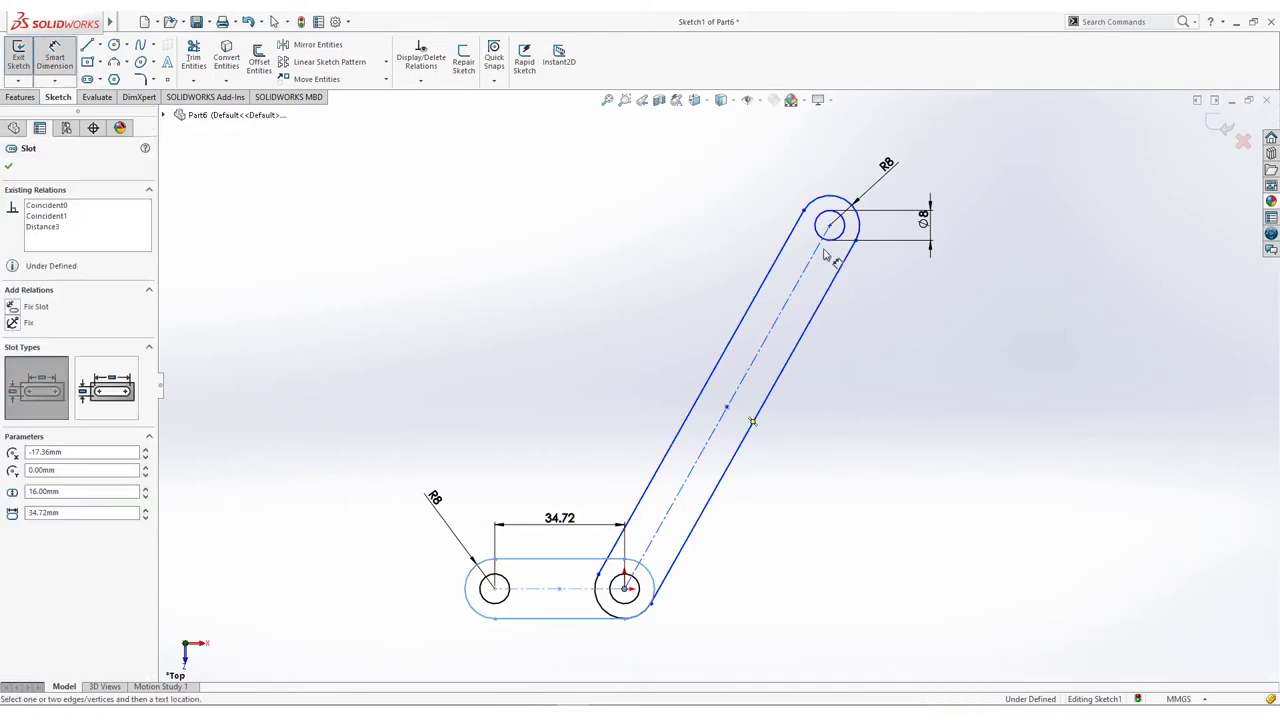
click(829, 225)
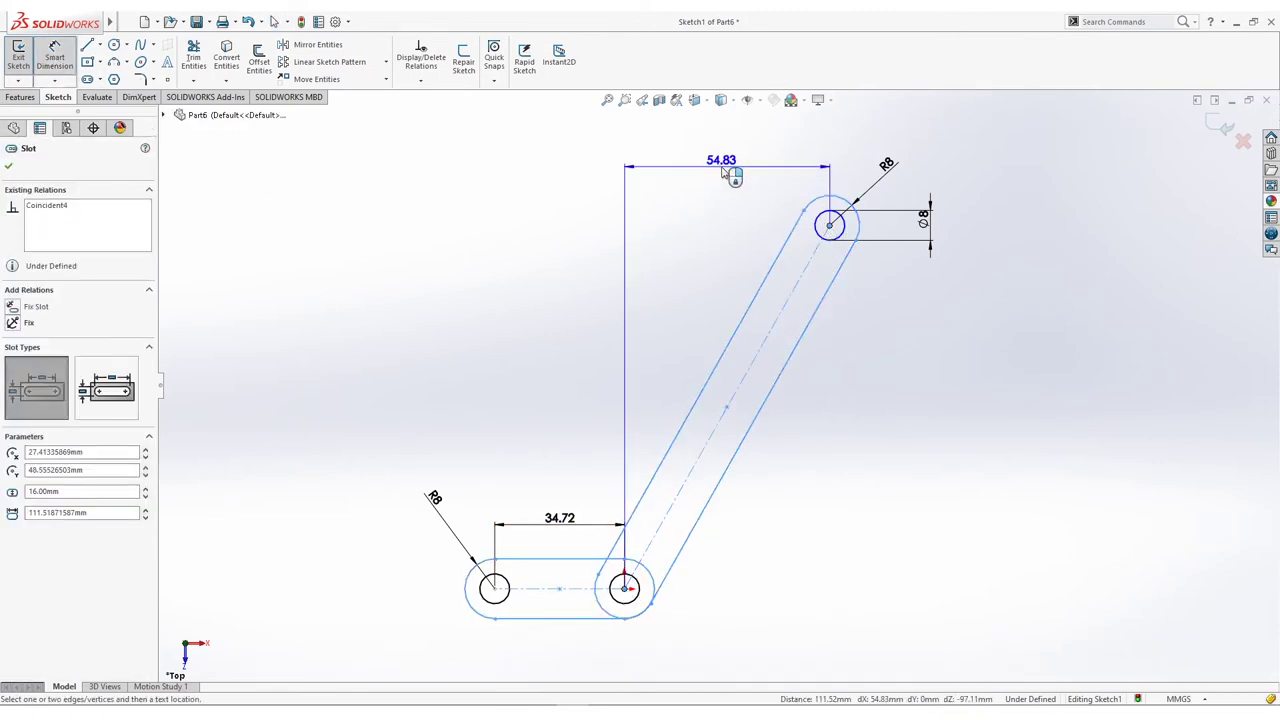
click(740, 174)
text(20.89)
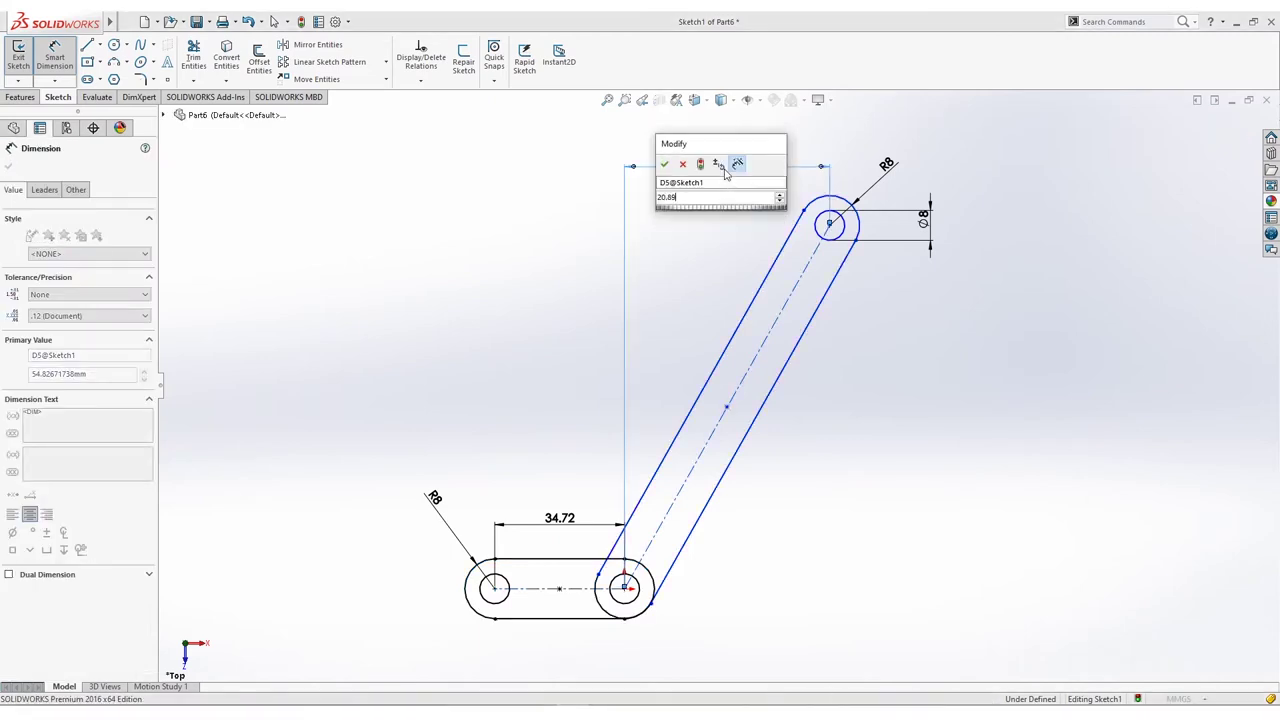
key(Return)
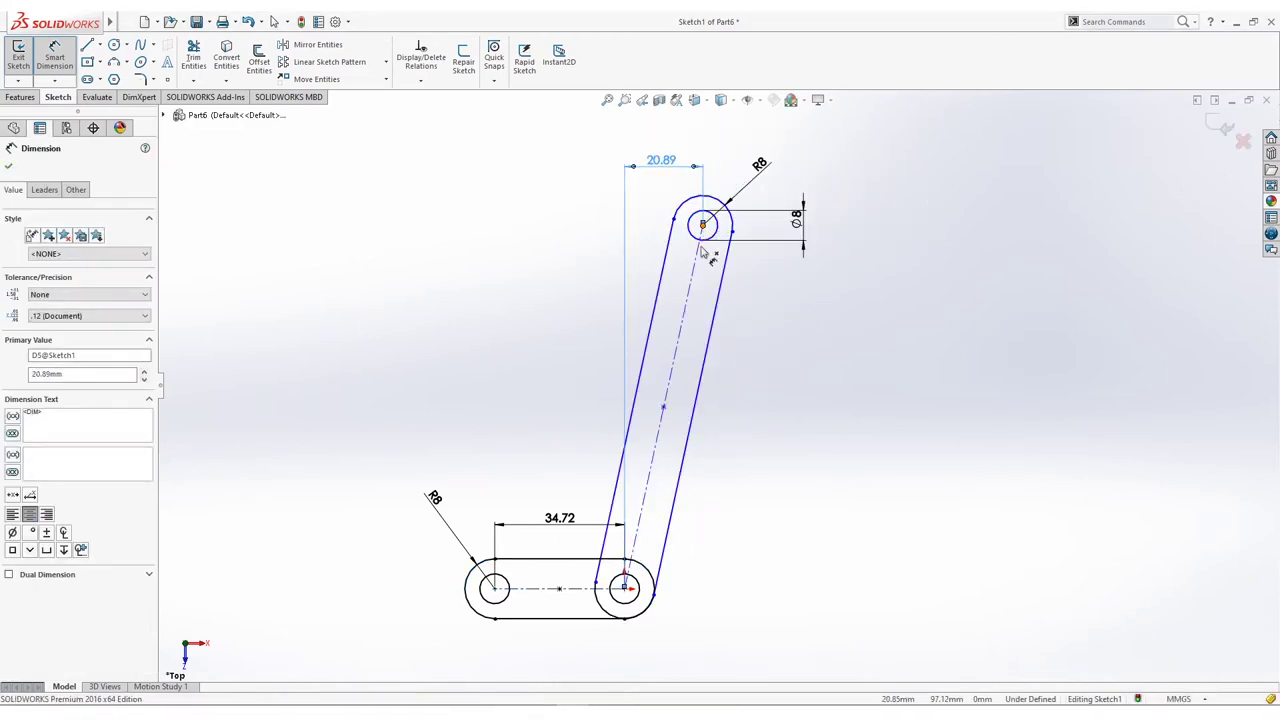
Step: Dimension the vertical distance between the origin and the slanted slot's upper arc centre as 54.24 mm
click(630, 598)
click(625, 590)
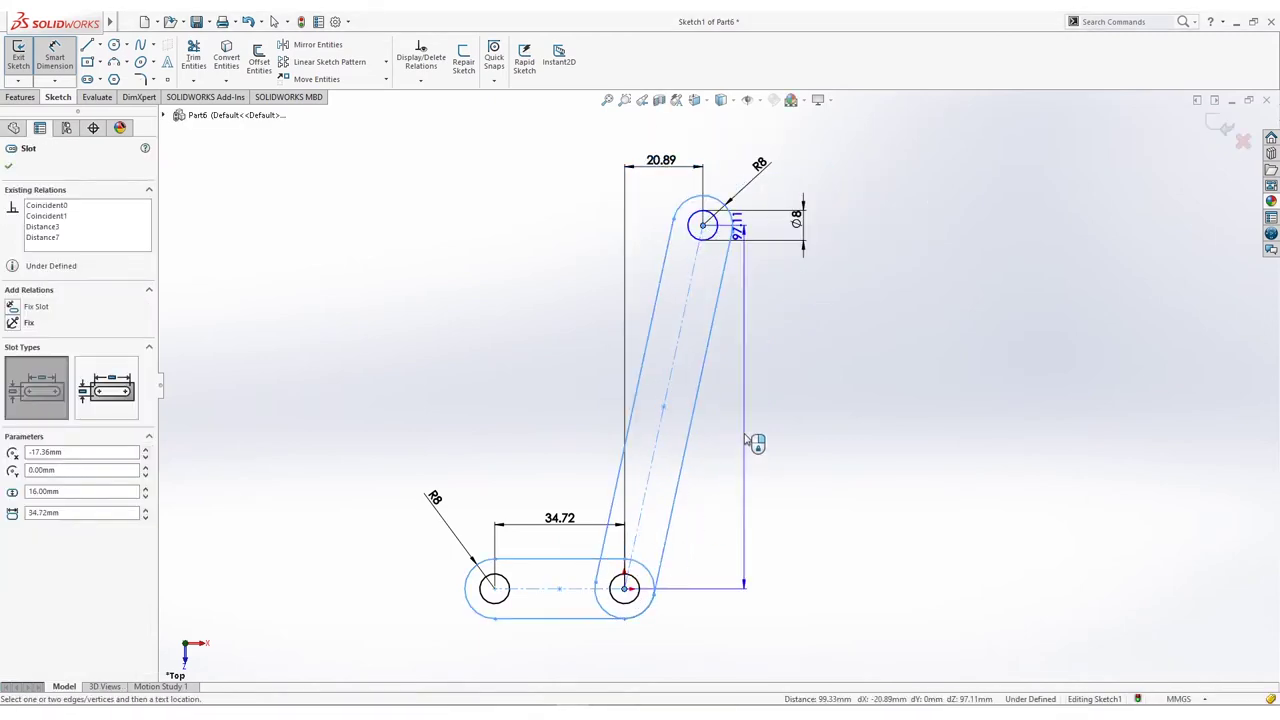
click(757, 425)
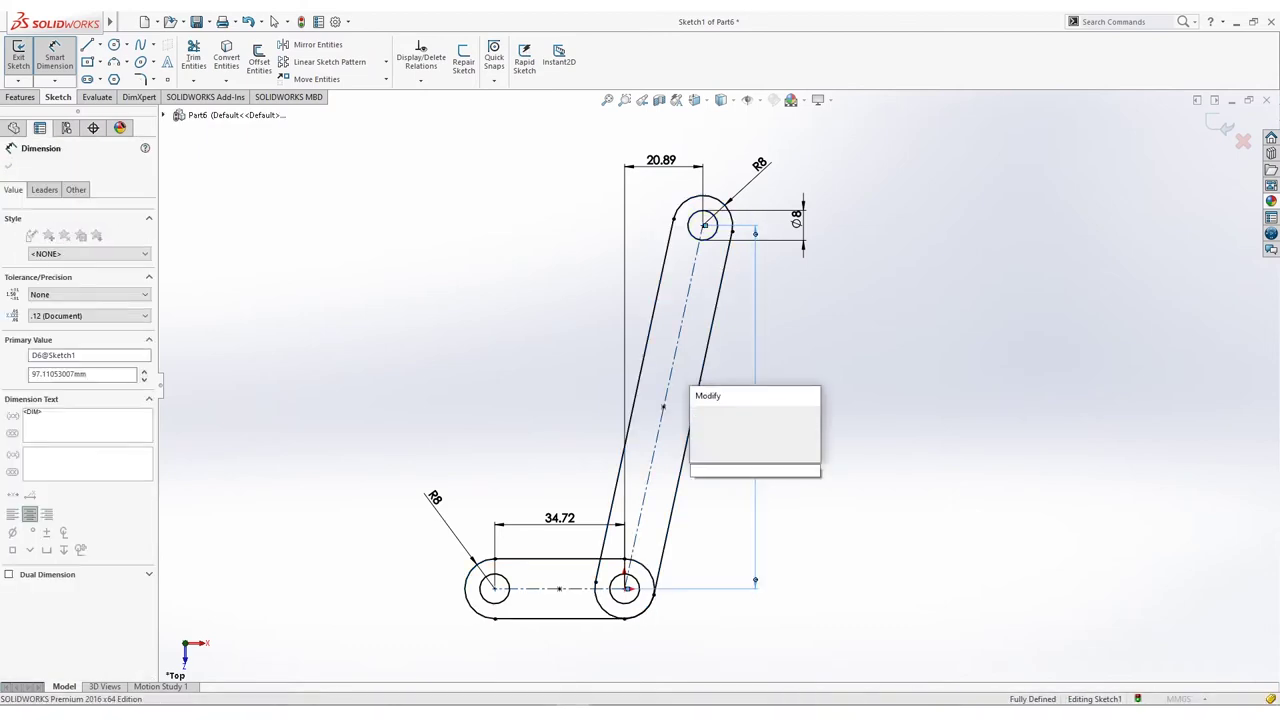
key(Return)
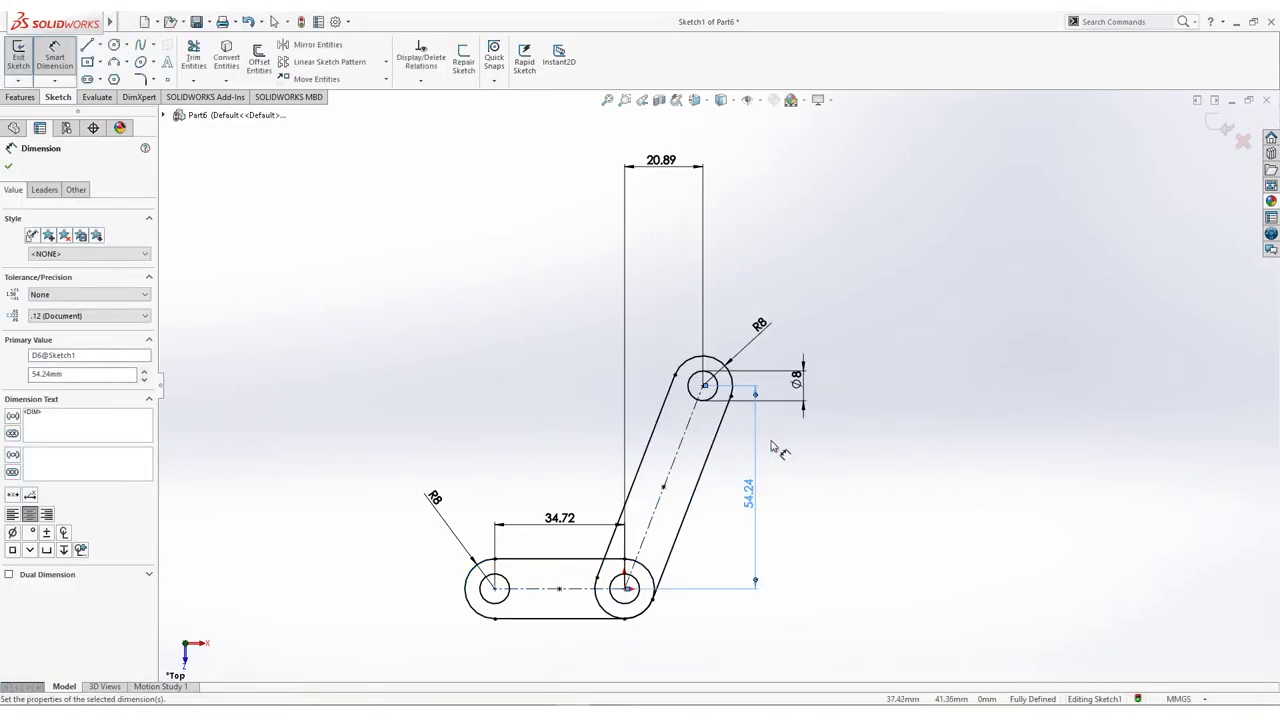
Step: Reposition the 20.89 mm dimension so that it sits just above the slanted slot's upper end
mouse_move(805, 447)
ctrl+middle_down()
mouse_move(810, 380)
mouse_move(851, 486)
mouse_move(851, 586)
ctrl+middle_up()
scroll(820, 366, down, 2)
drag(705, 197, 706, 428)
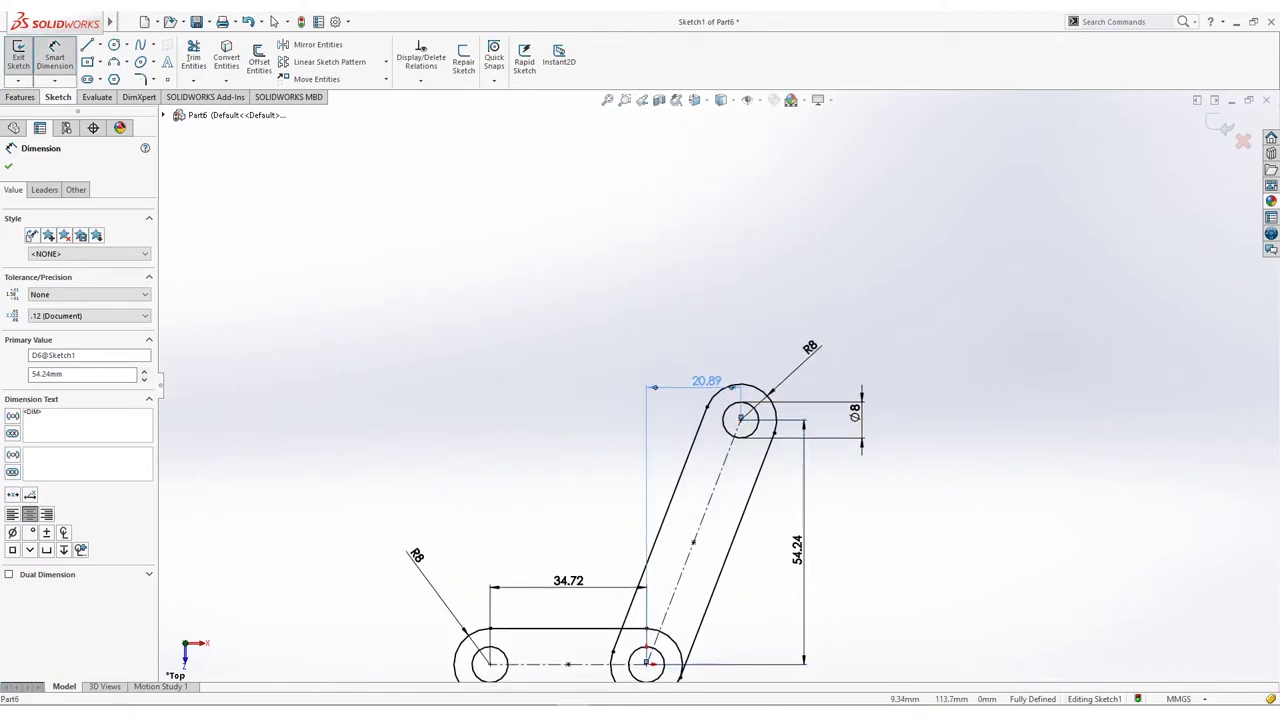
ctrl+middle_drag(889, 529, 888, 377)
scroll(890, 380, down, 2)
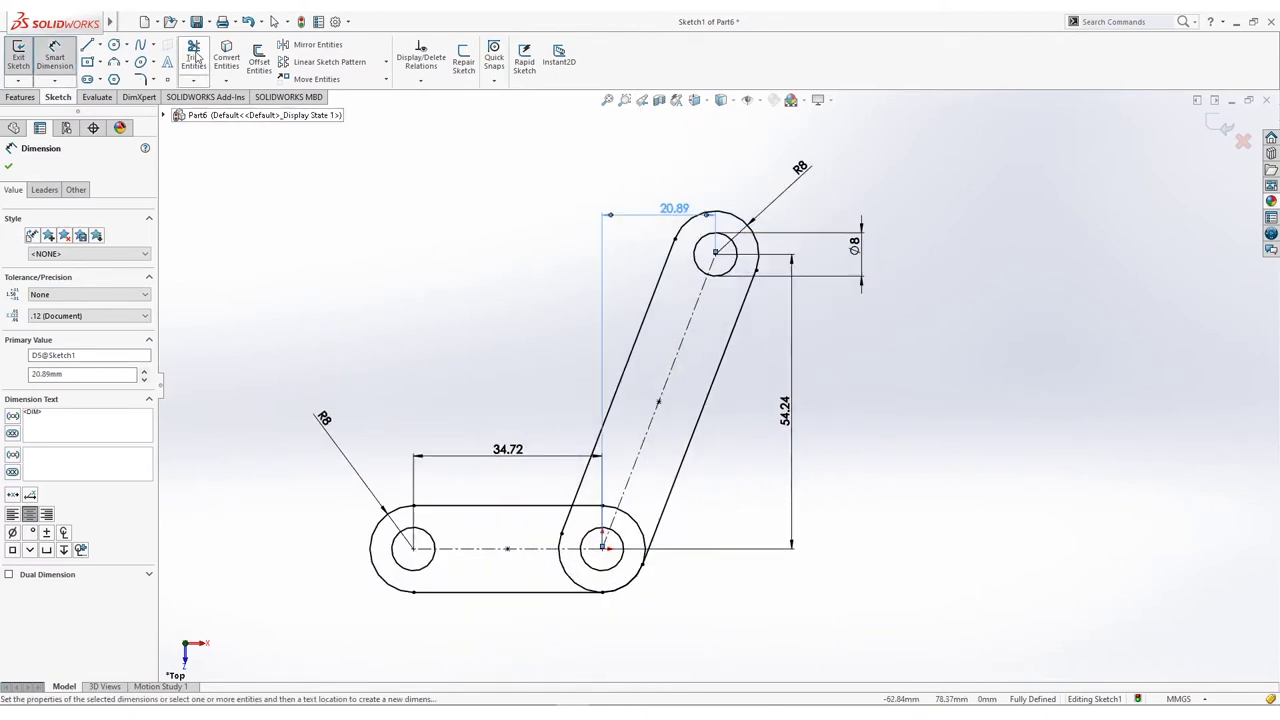
Step: Trim away the overlapping parts of the two slots around the origin, leaving one continuous bent outline with a rounded outer corner
click(194, 57)
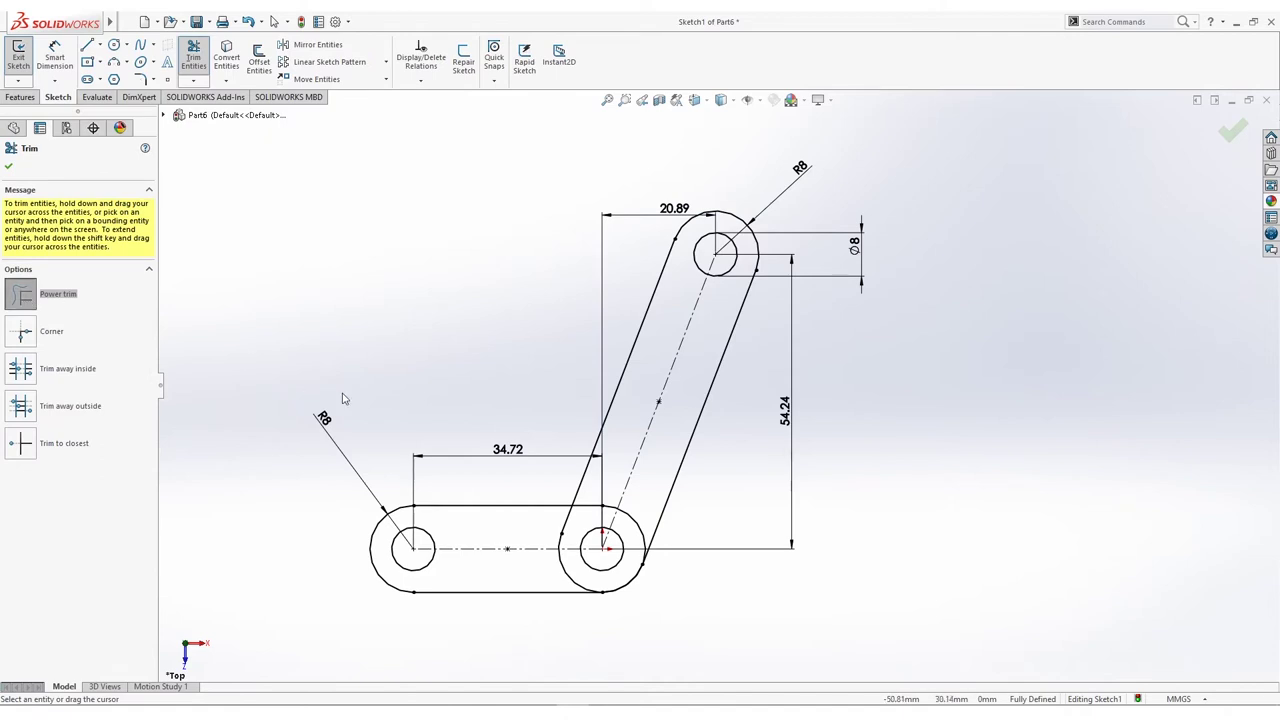
drag(565, 582, 570, 585)
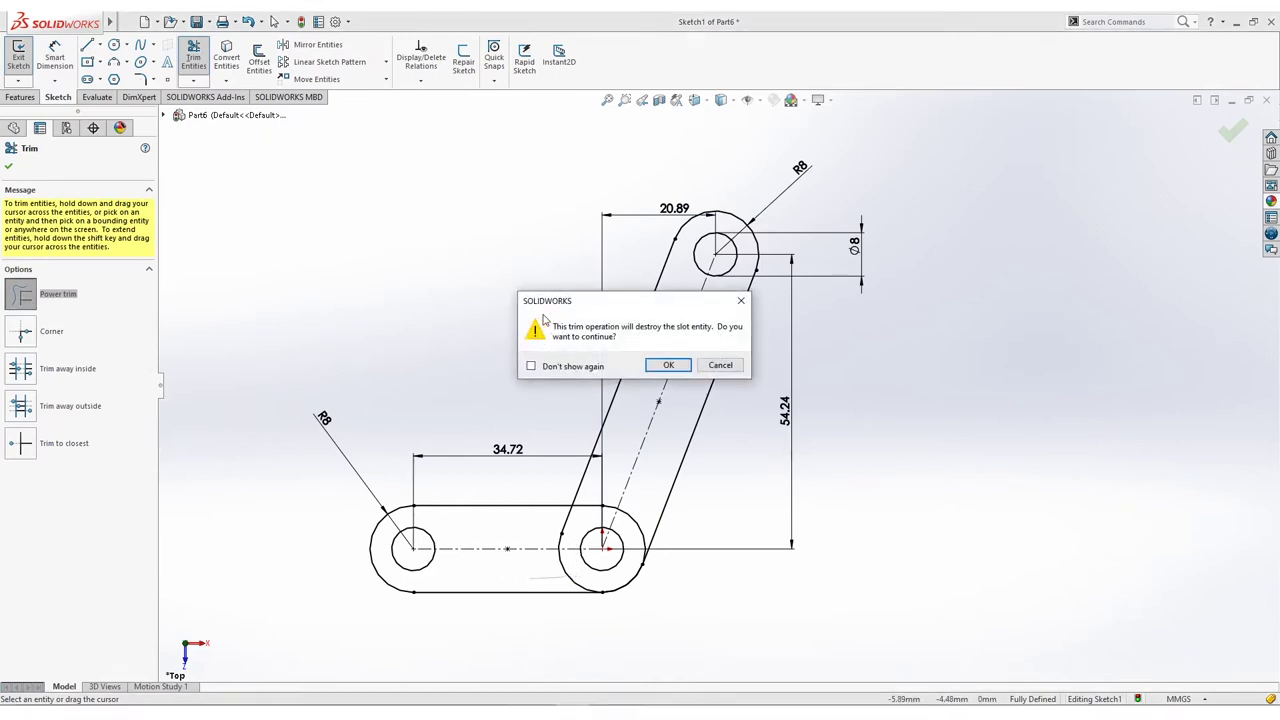
click(667, 366)
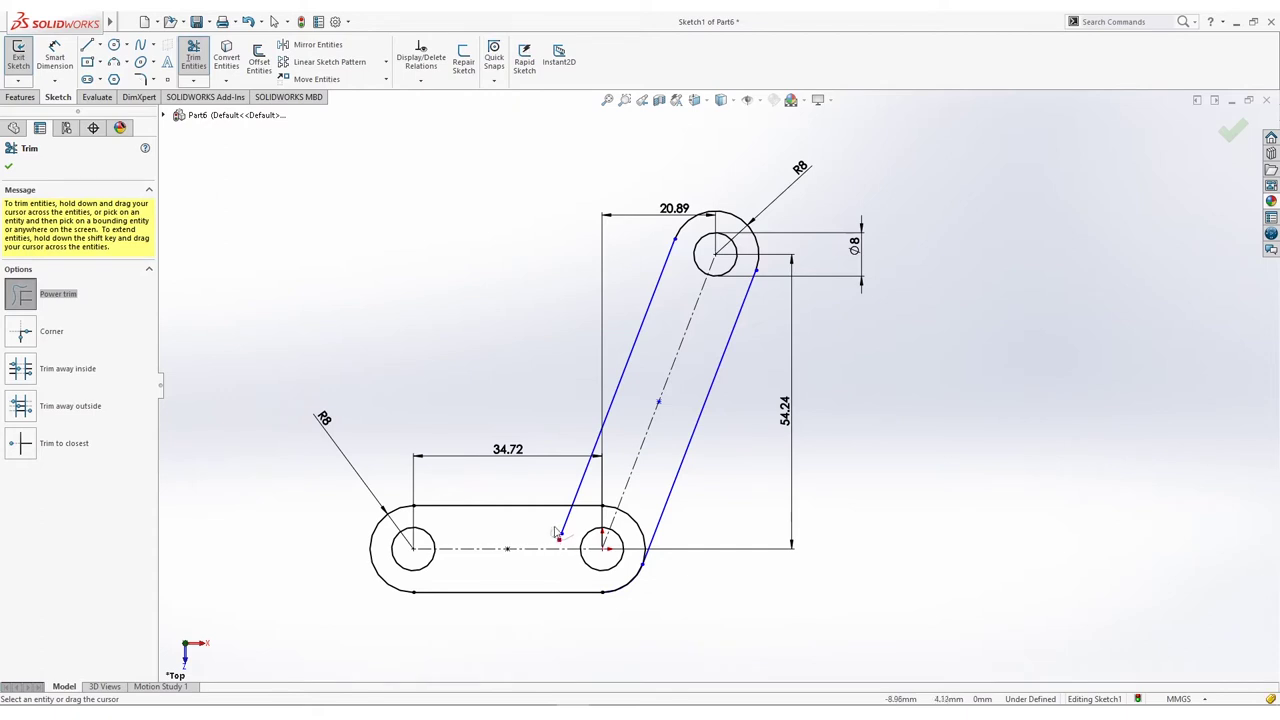
click(594, 514)
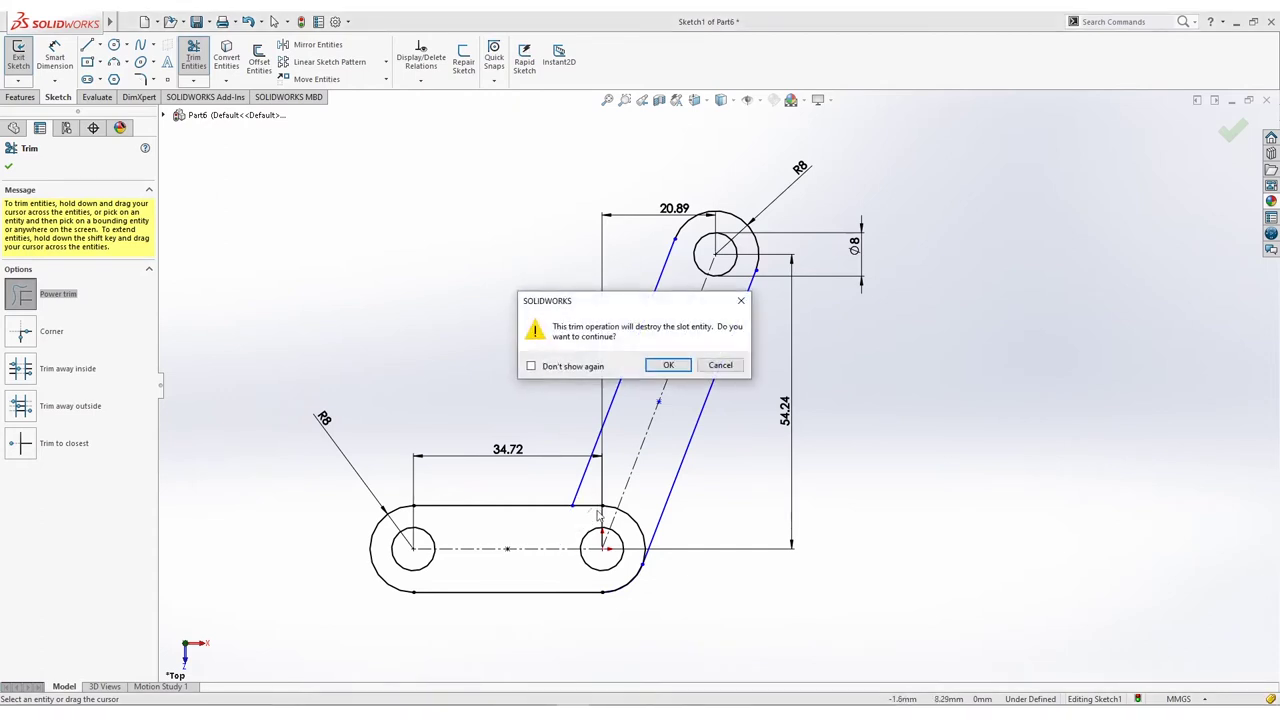
click(668, 366)
drag(653, 509, 632, 541)
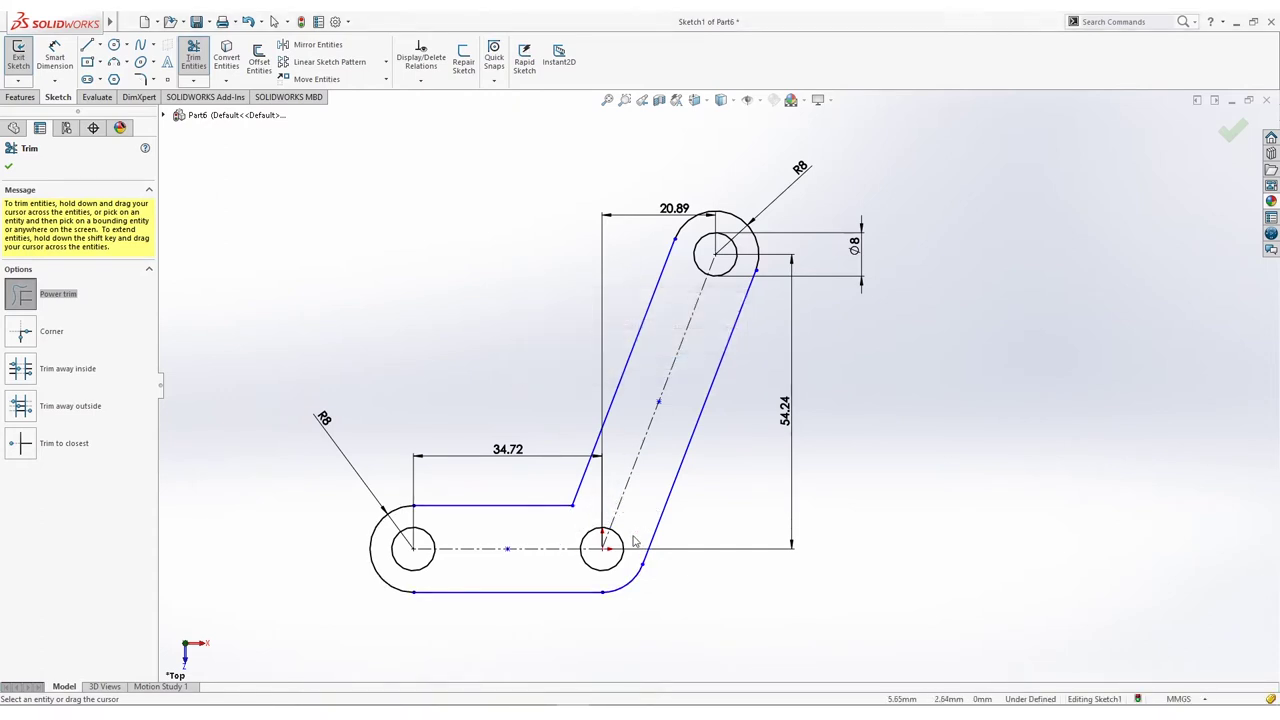
key(Escape)
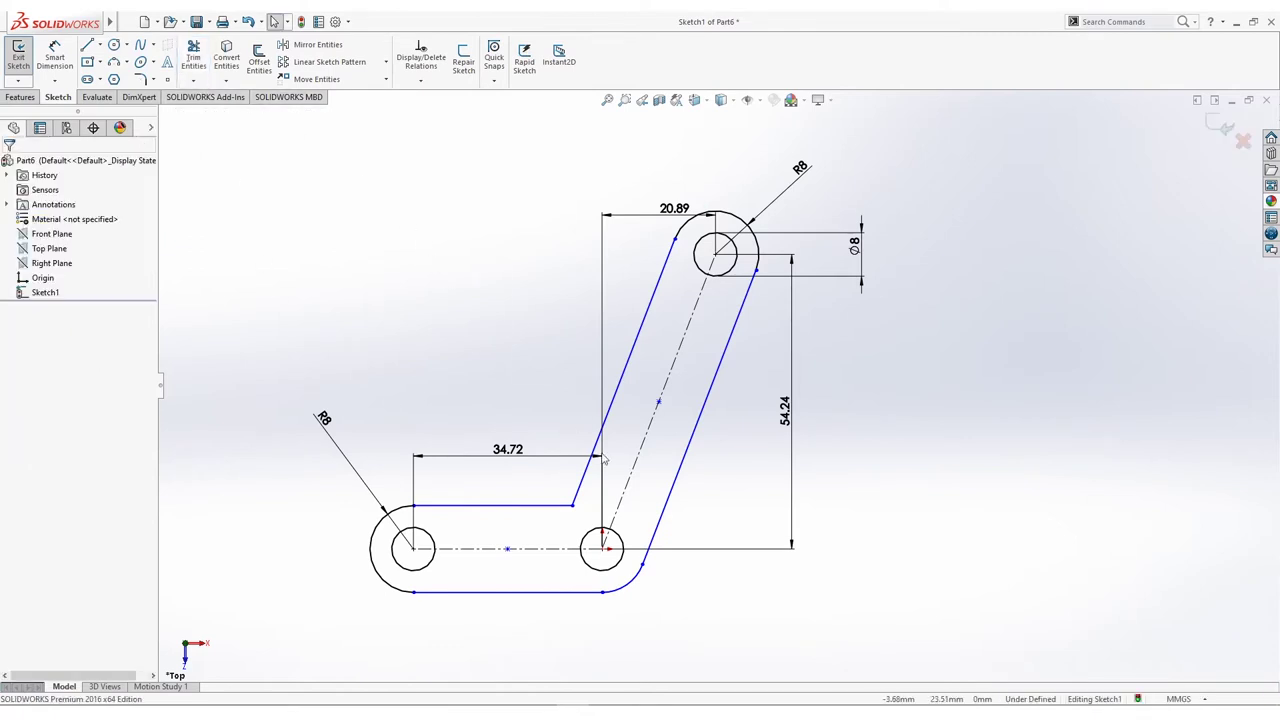
click(634, 583)
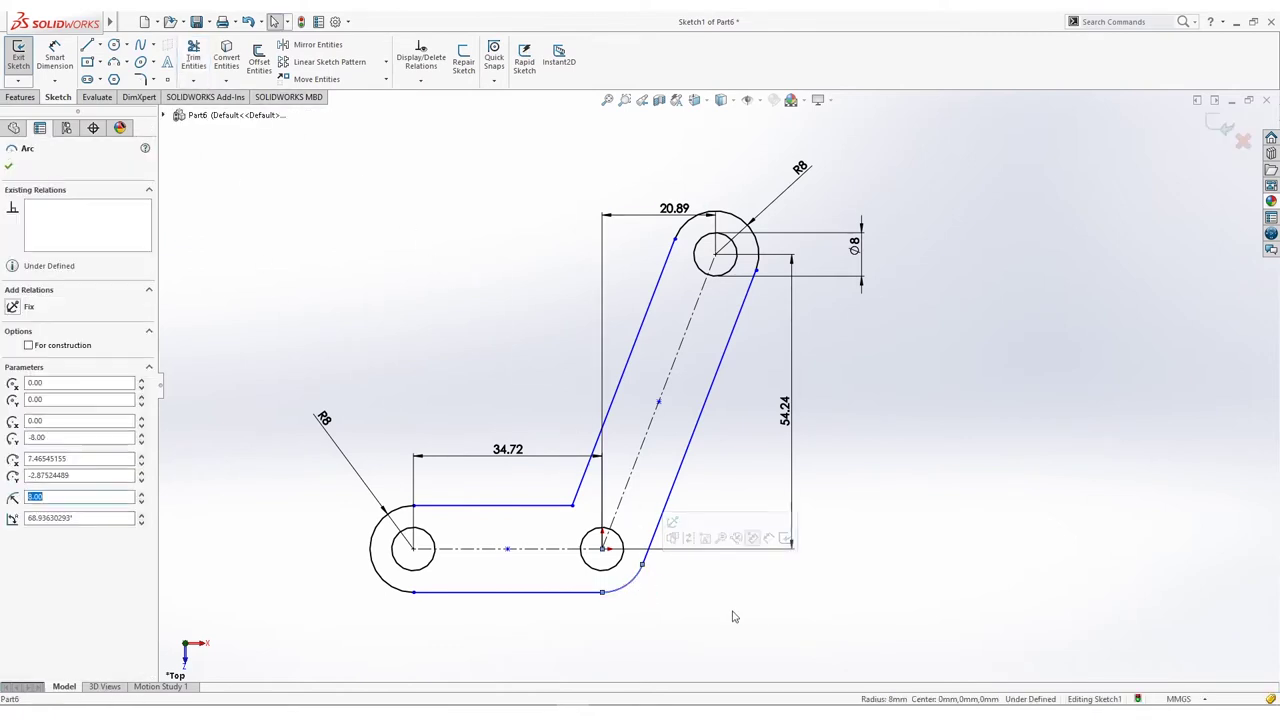
click(759, 628)
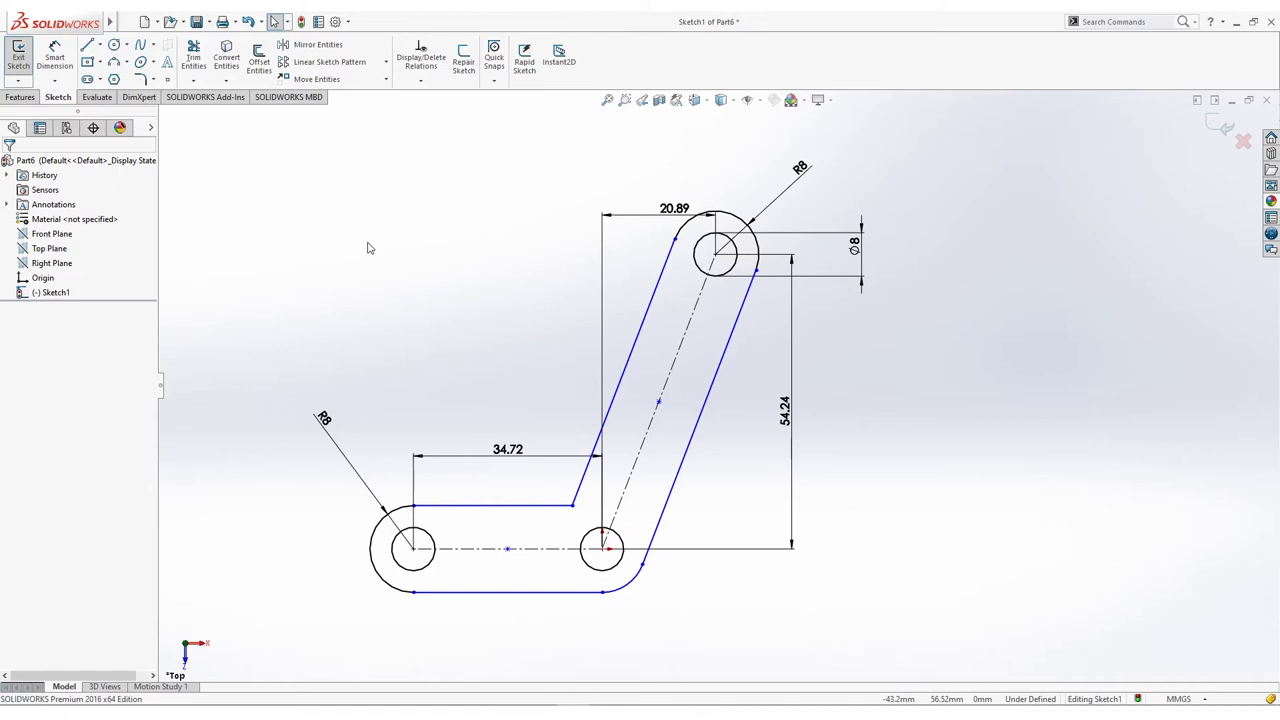
Step: Fillet the inner corner between the horizontal and slanted arms with a 5 mm radius
click(140, 79)
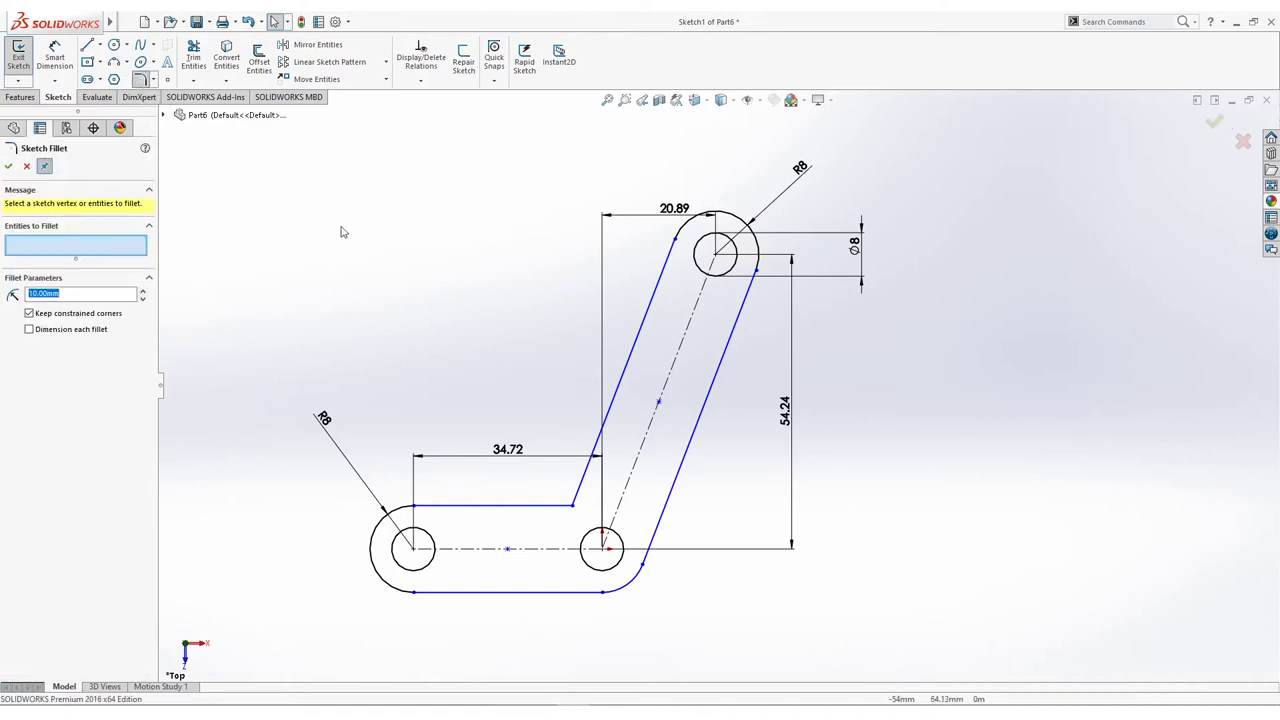
text(5)
click(572, 503)
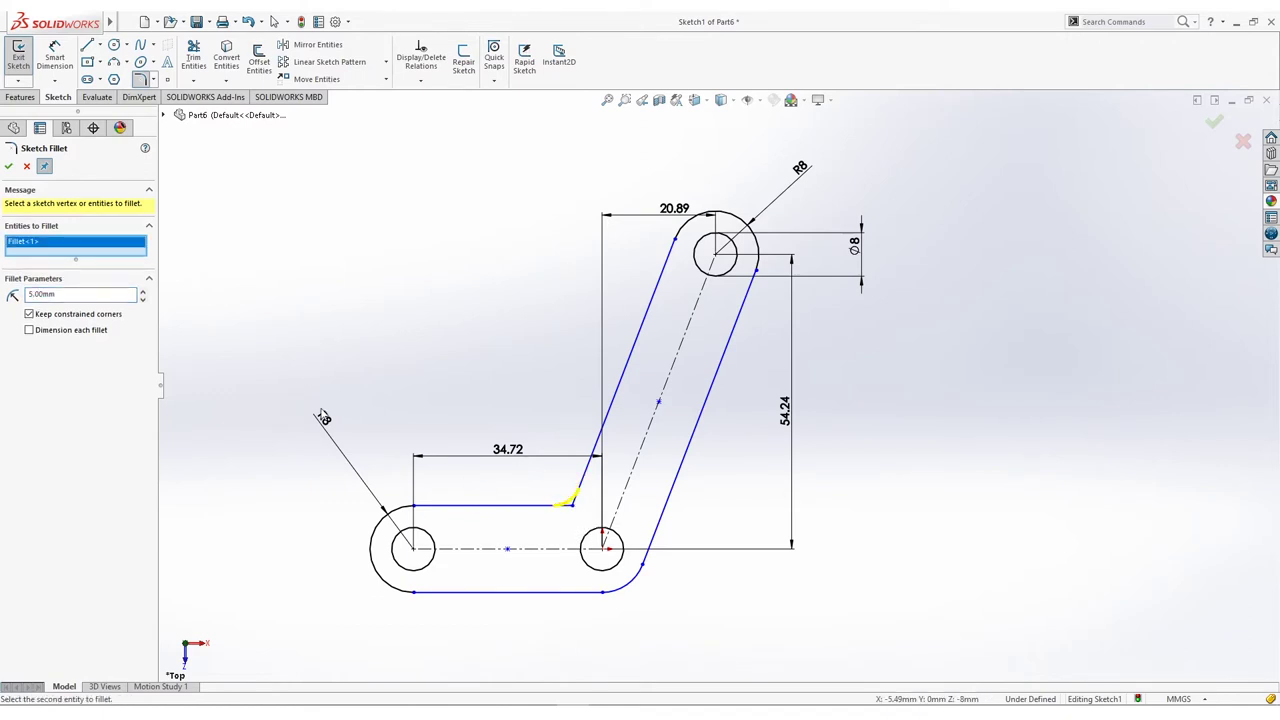
click(9, 168)
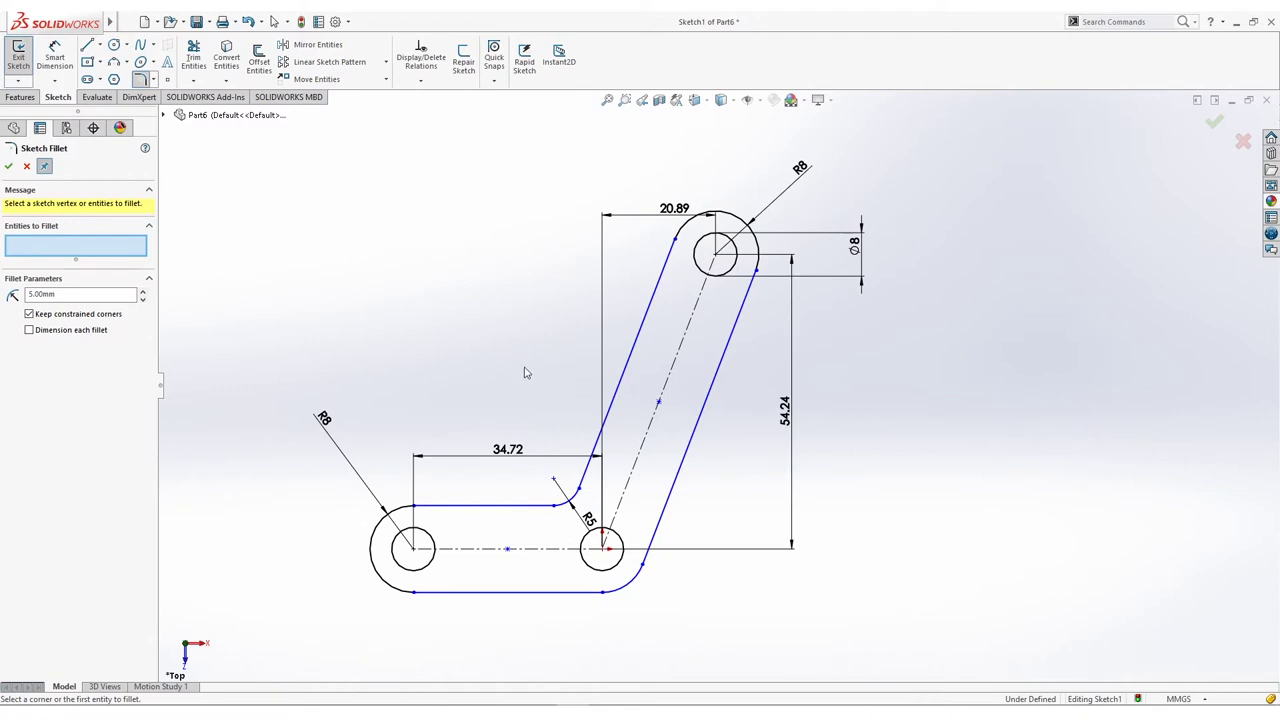
click(27, 167)
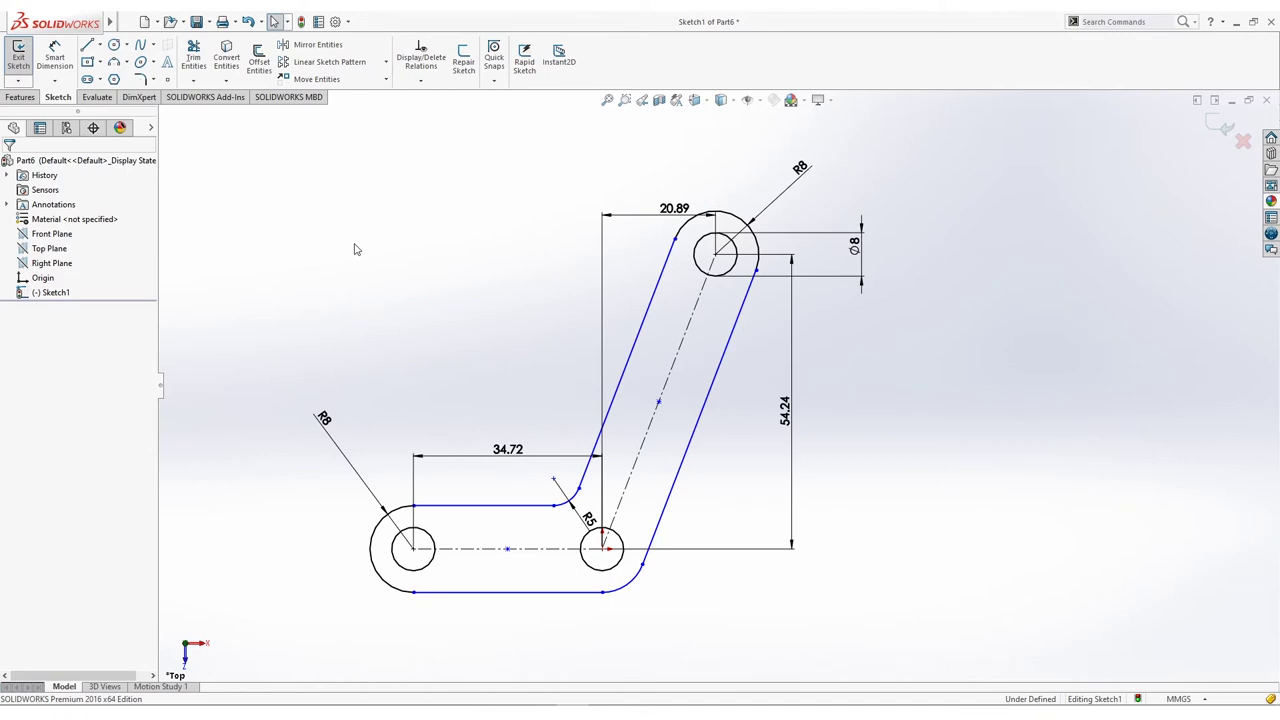
Step: Dimension the length of the horizontal arm's upper line, placing the dimension above the centre-to-centre one
click(55, 58)
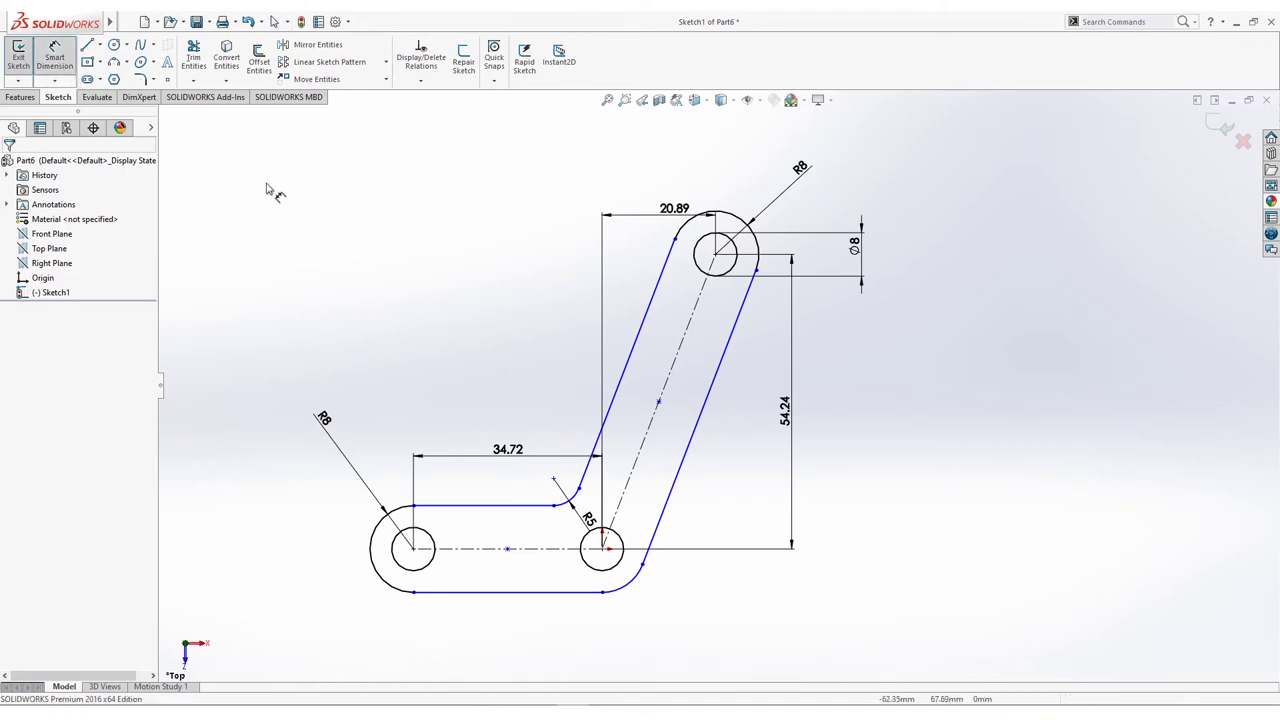
click(533, 508)
click(507, 437)
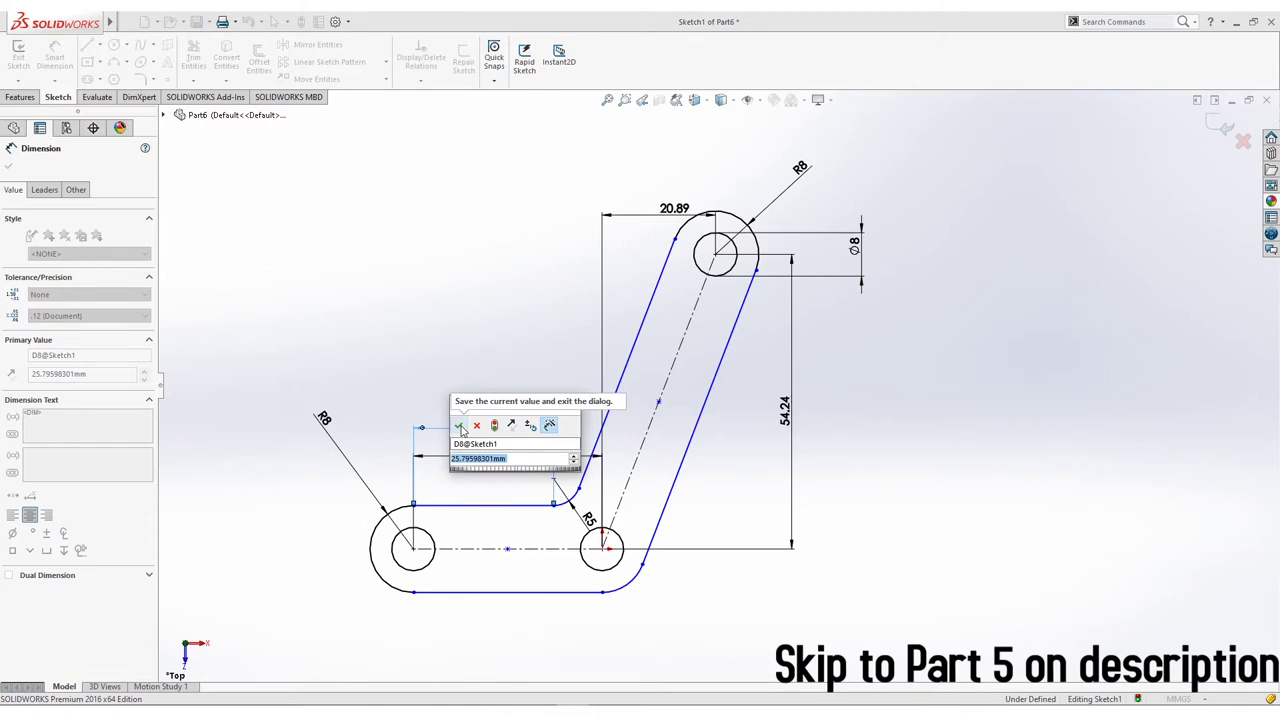
click(460, 427)
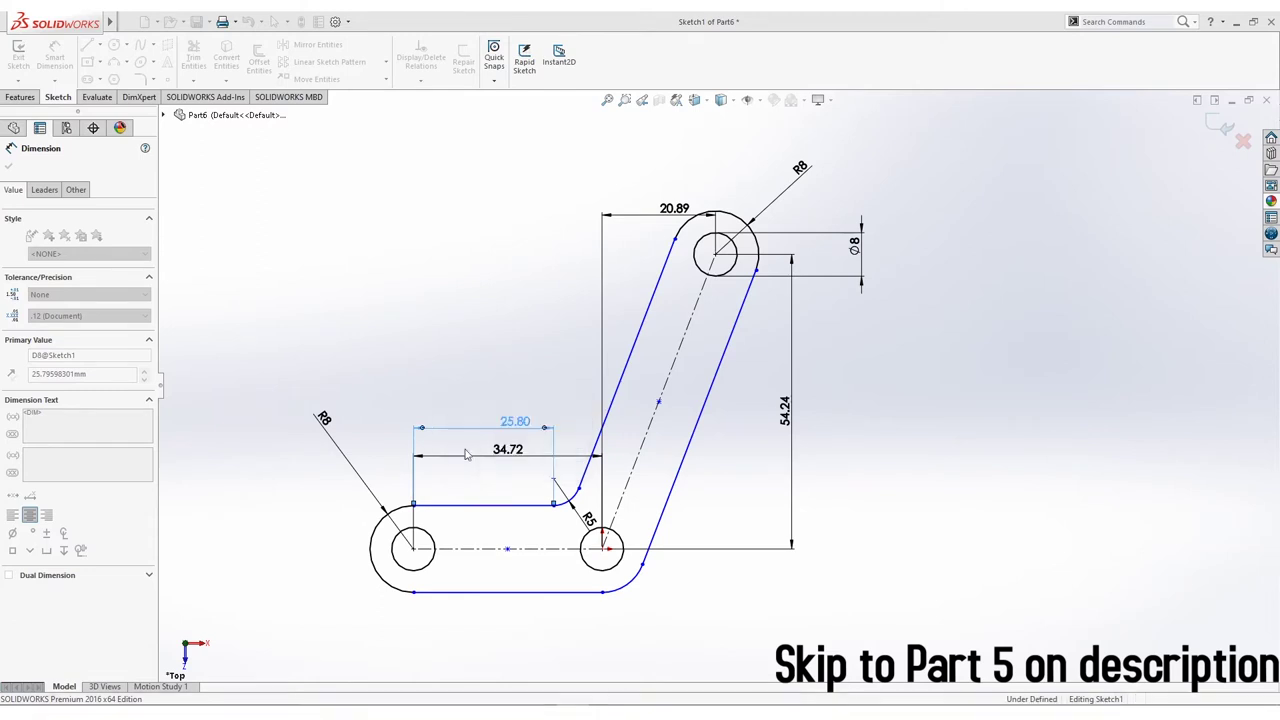
Step: Dimension the horizontal arm's width between its upper and lower lines, placing the dimension outside its rounded end
click(508, 506)
click(512, 592)
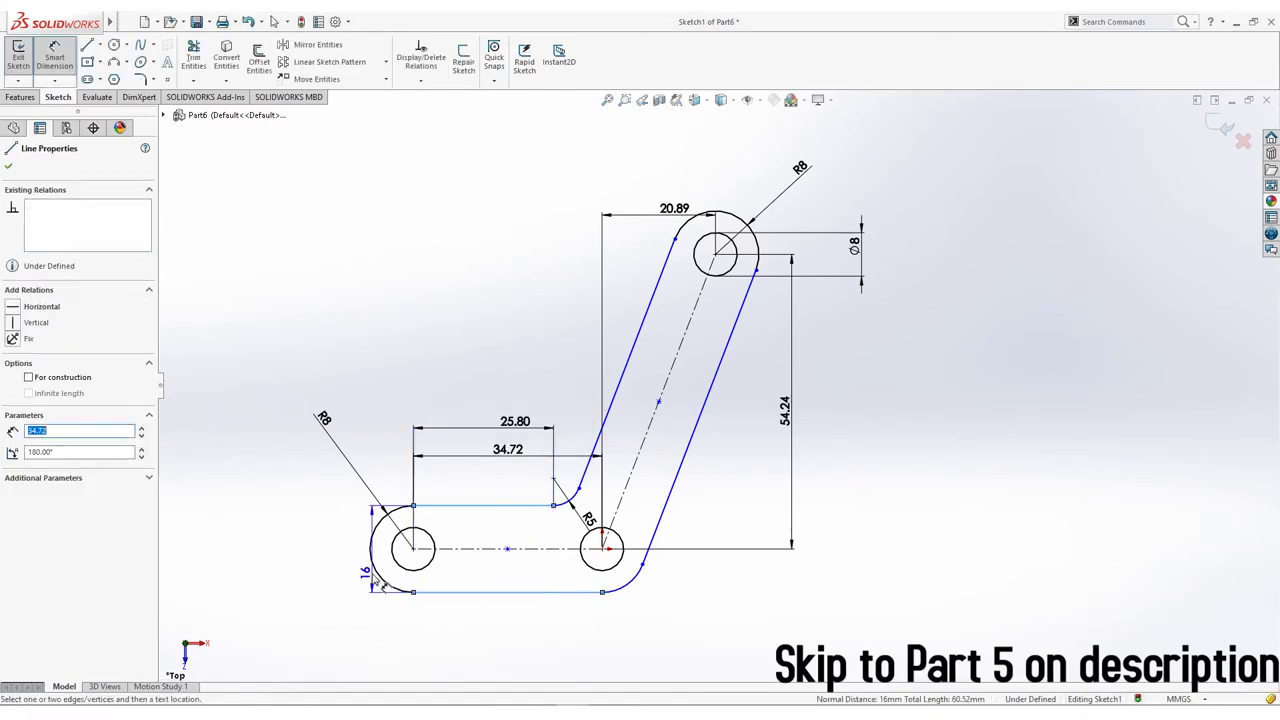
click(356, 560)
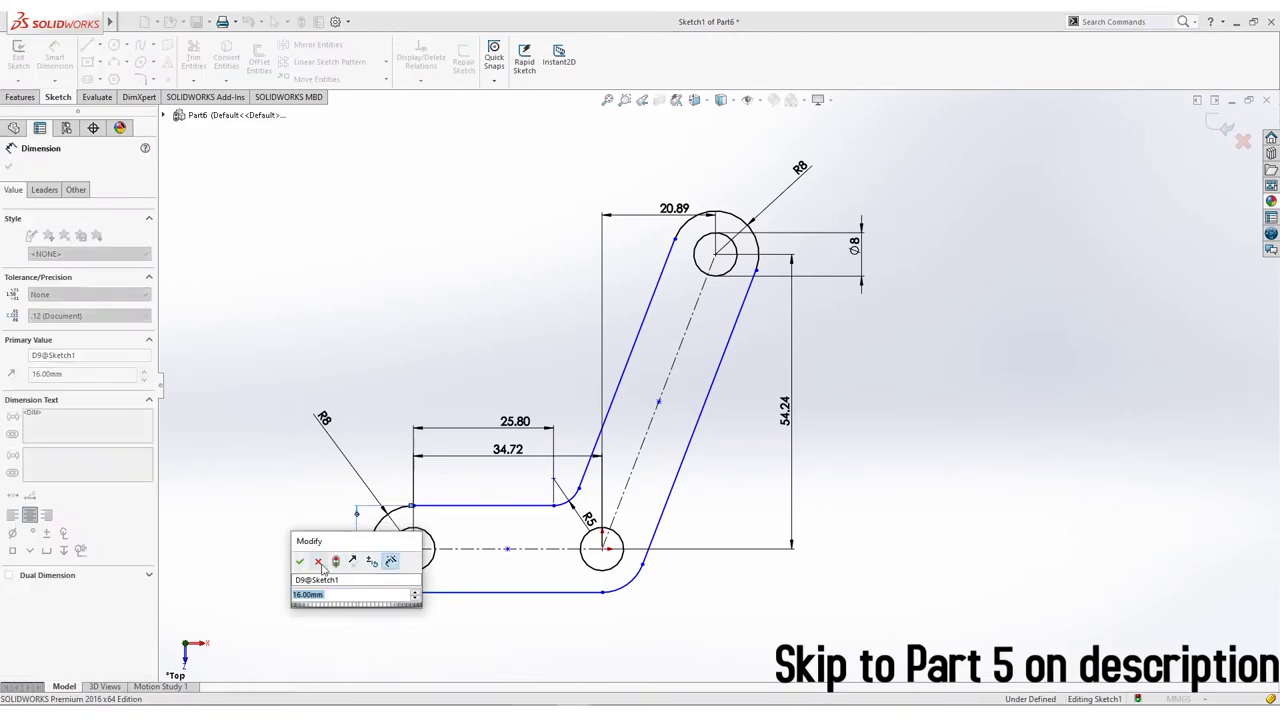
key(Return)
key(space)
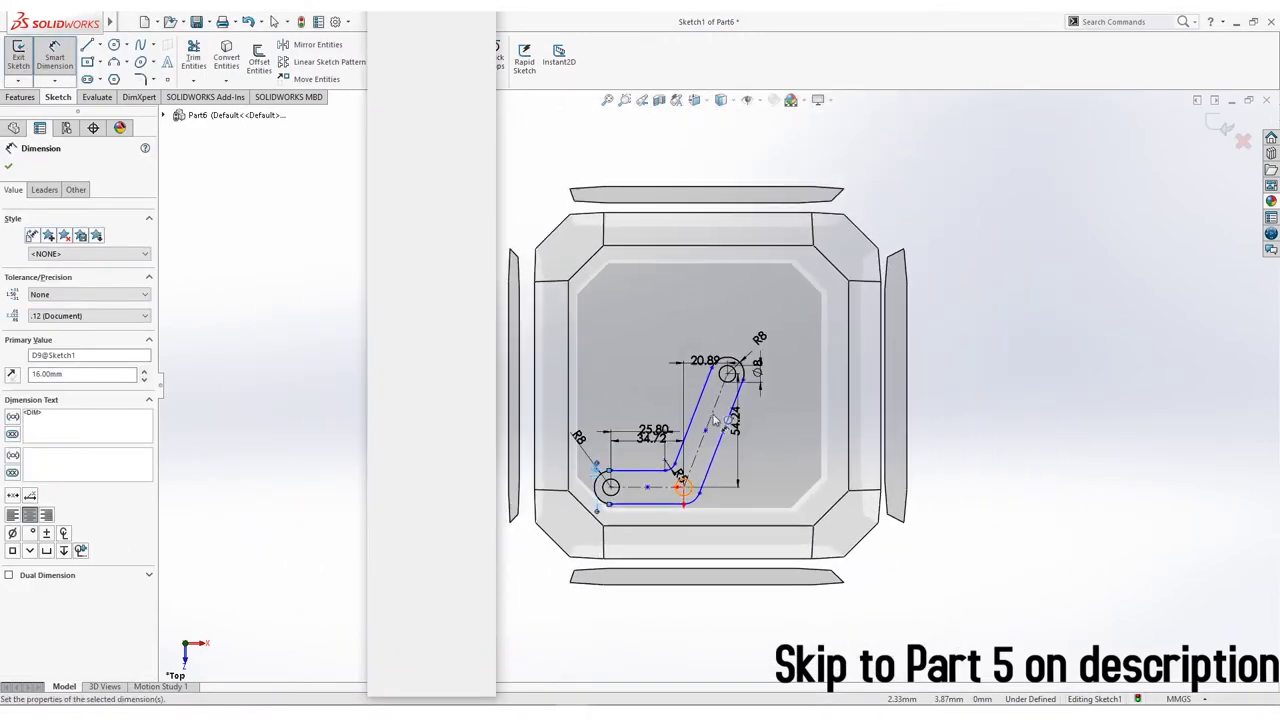
click(773, 345)
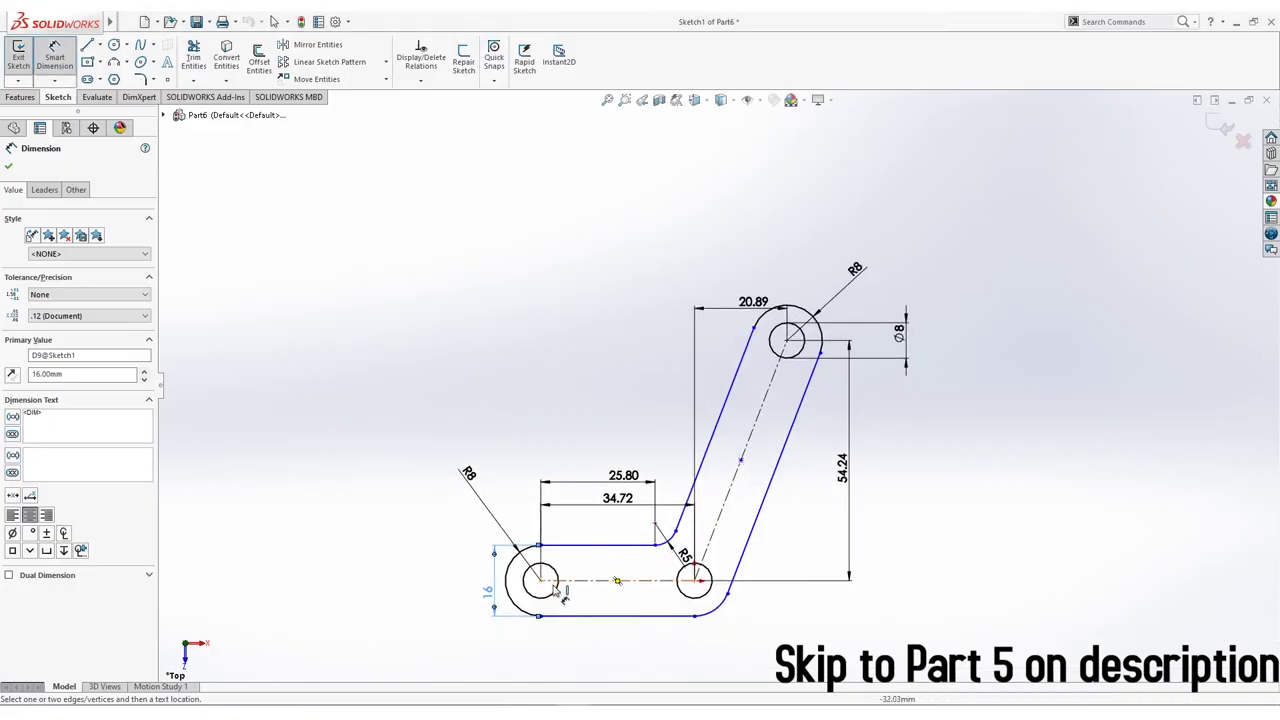
Step: Dimension the radius of the outer corner arc around the origin hole
click(714, 607)
click(752, 628)
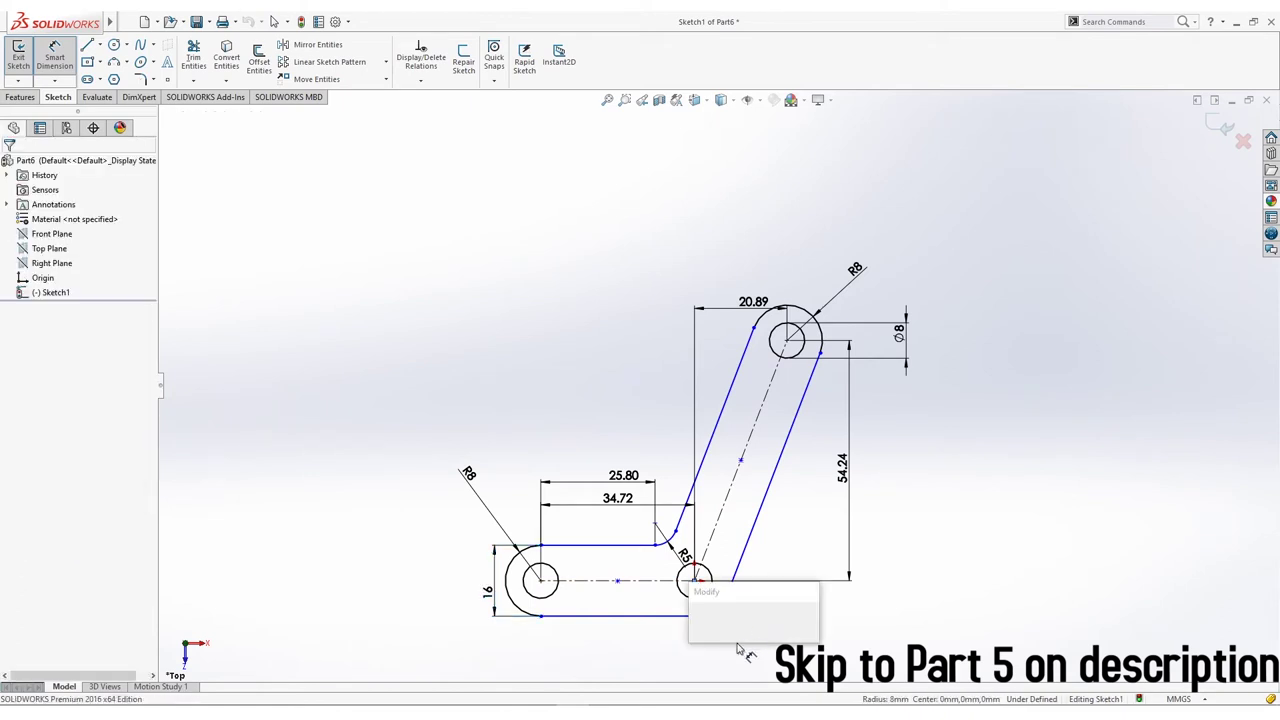
click(698, 621)
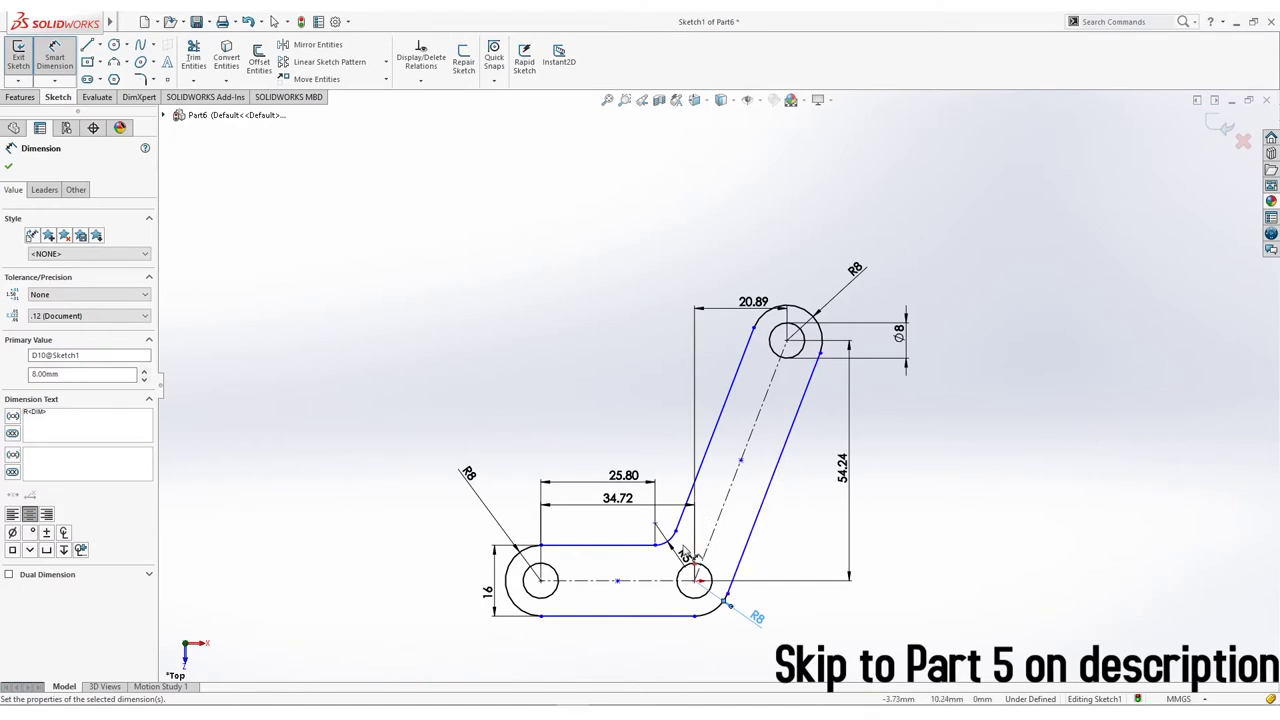
click(694, 580)
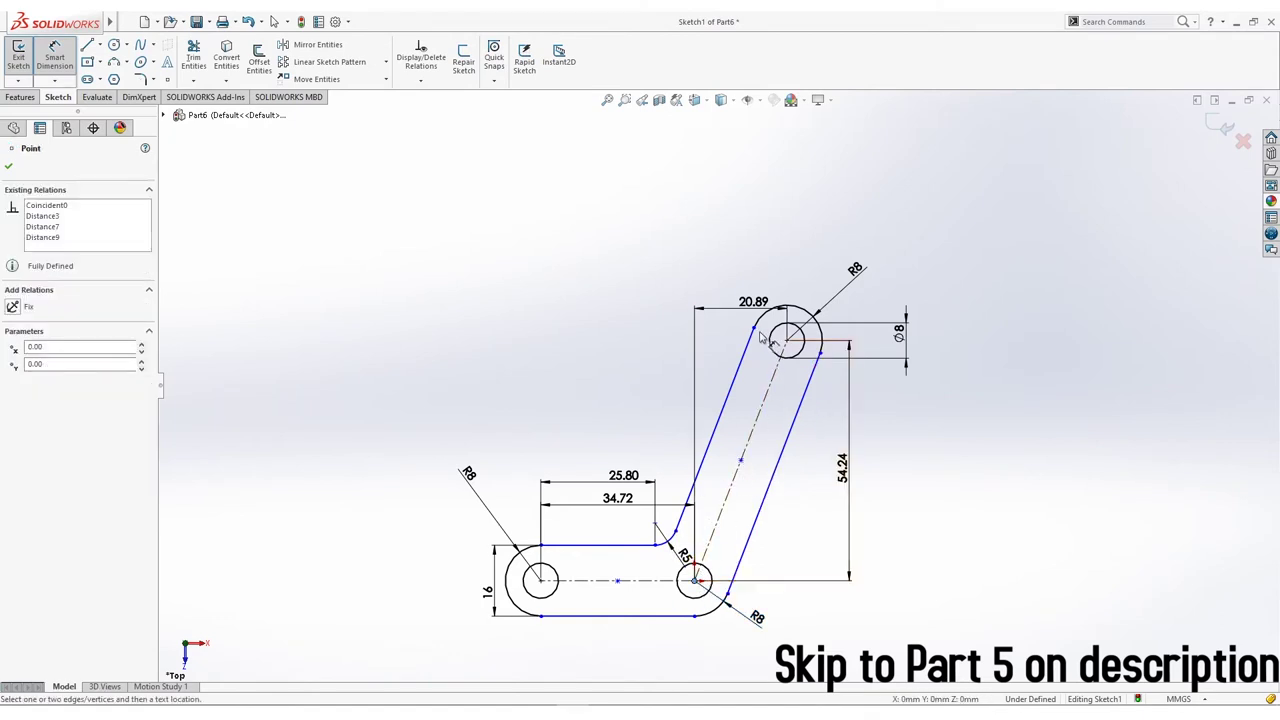
click(754, 329)
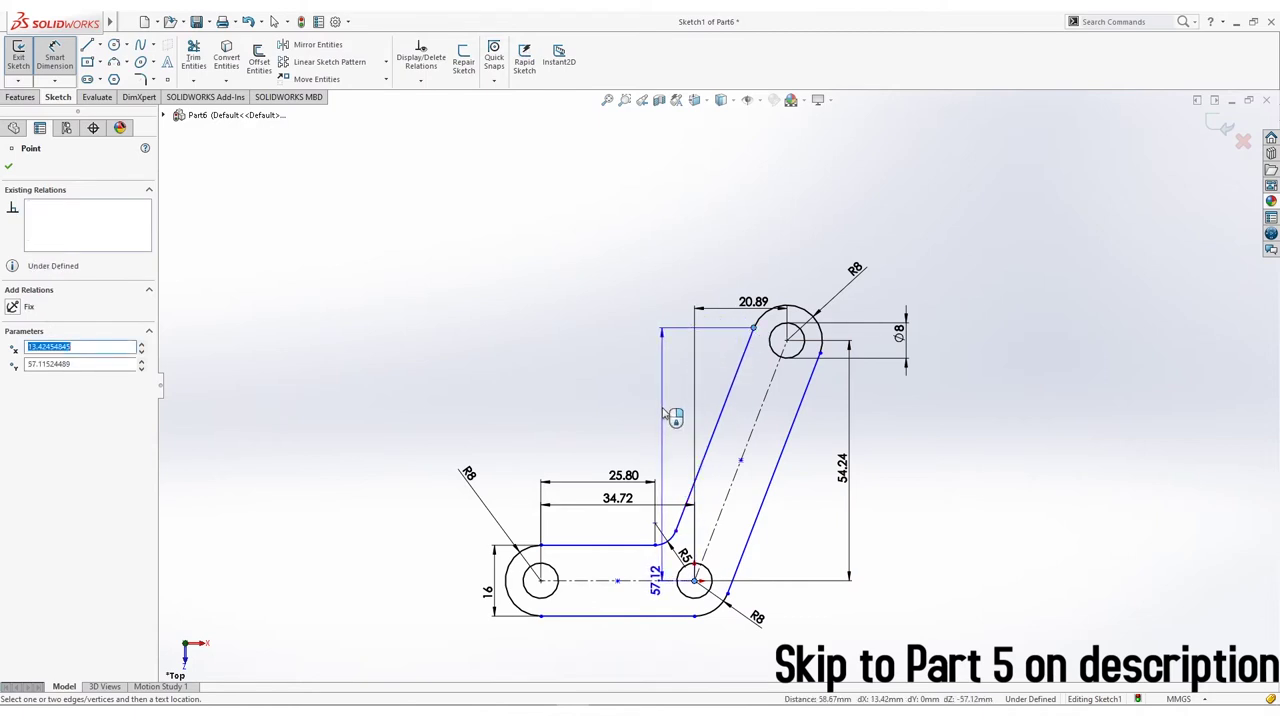
click(663, 415)
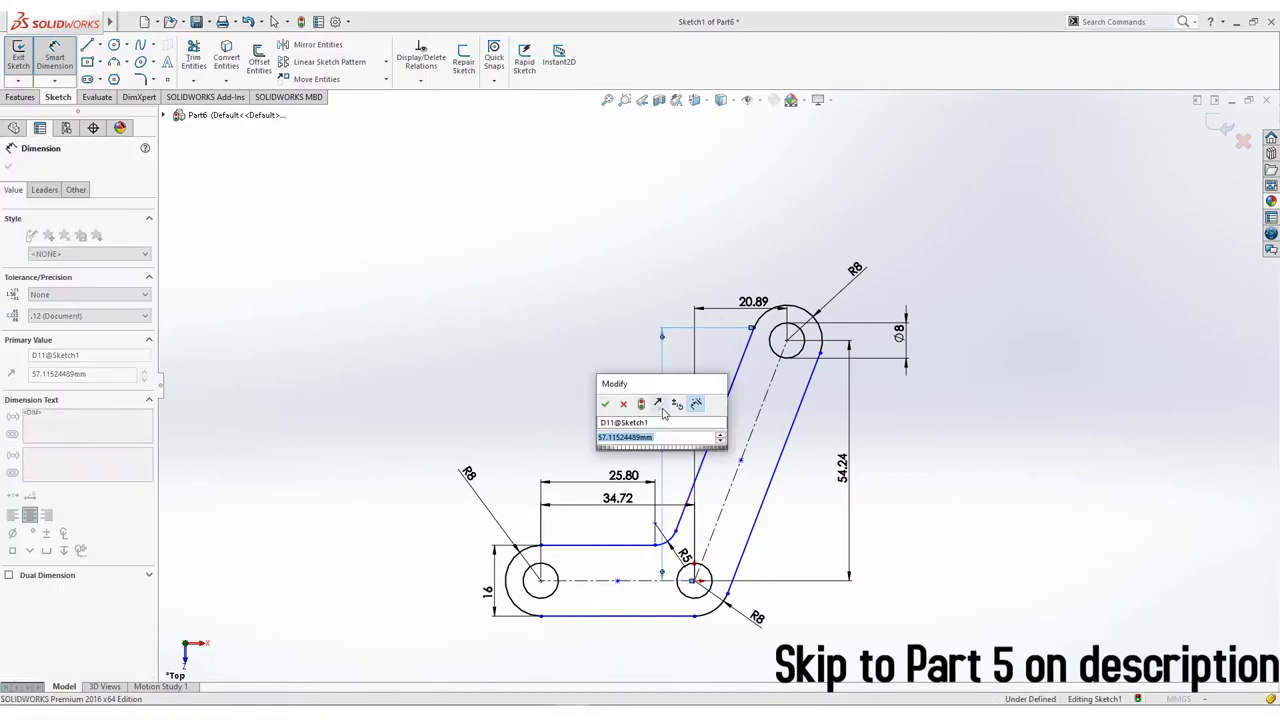
click(623, 403)
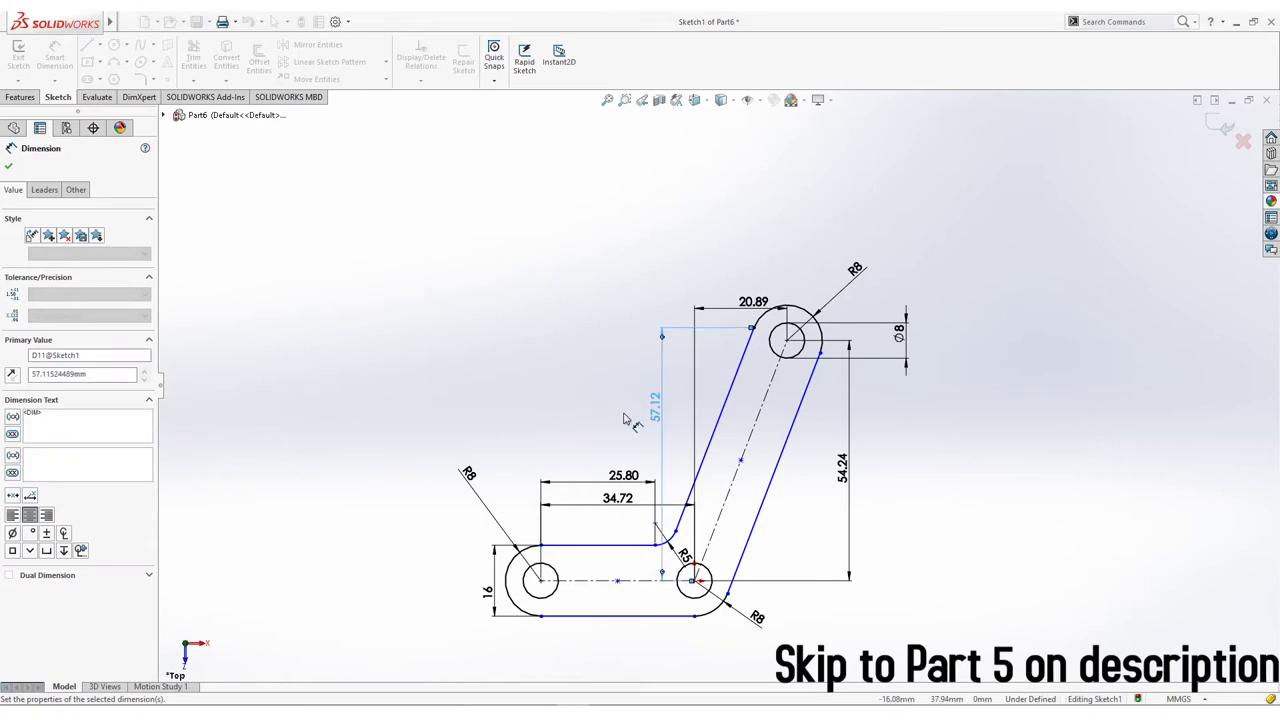
key(Delete)
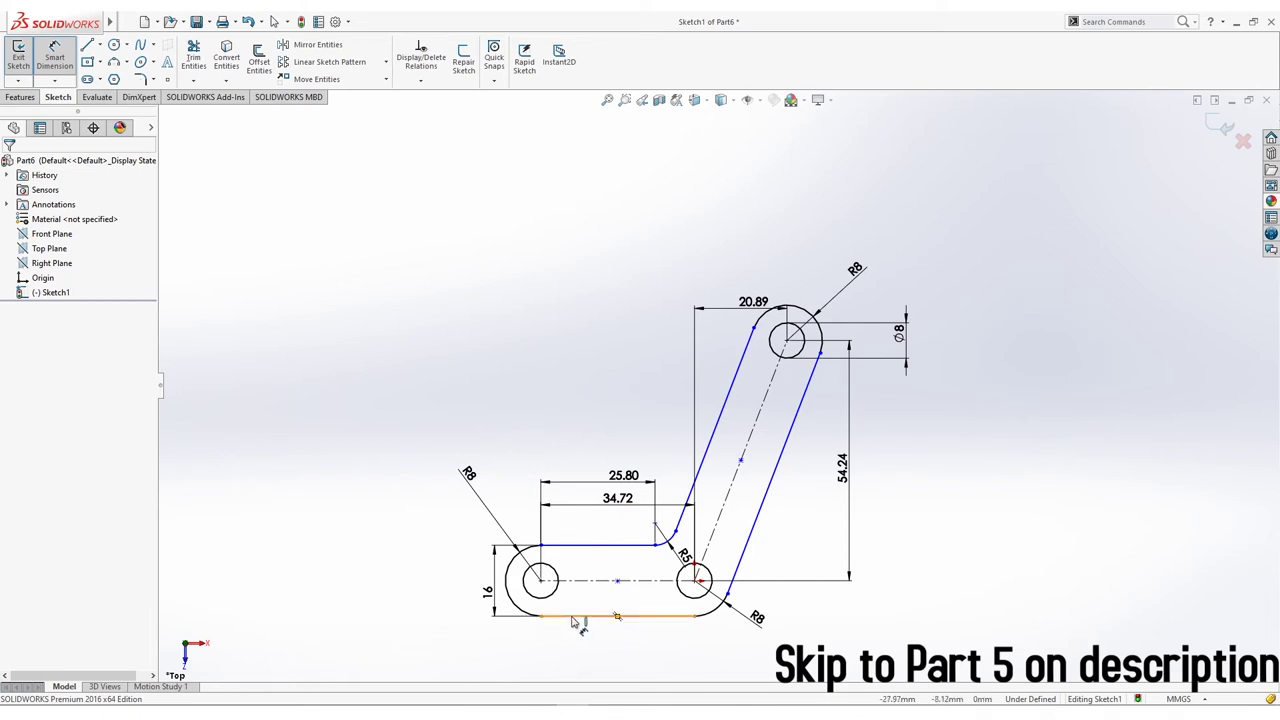
Step: Dimension the horizontal distance between the endpoints of the horizontal arm's lower line, placing the dimension below it
click(542, 618)
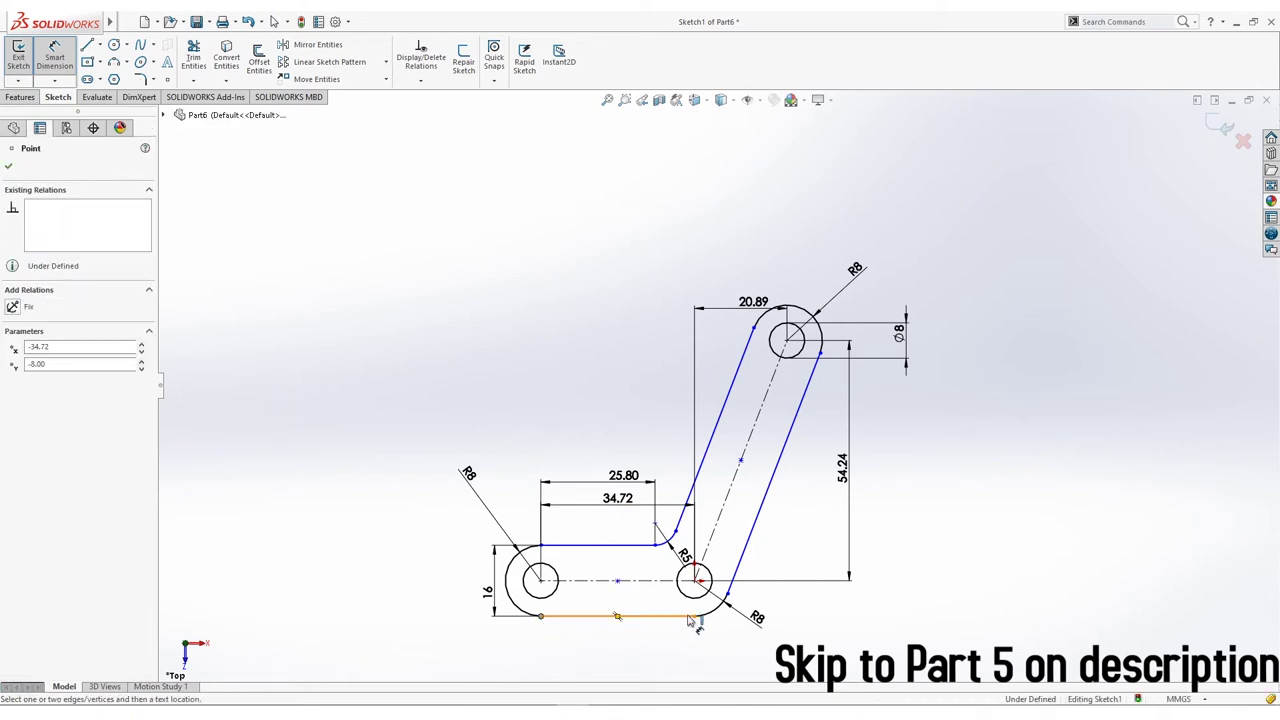
click(694, 617)
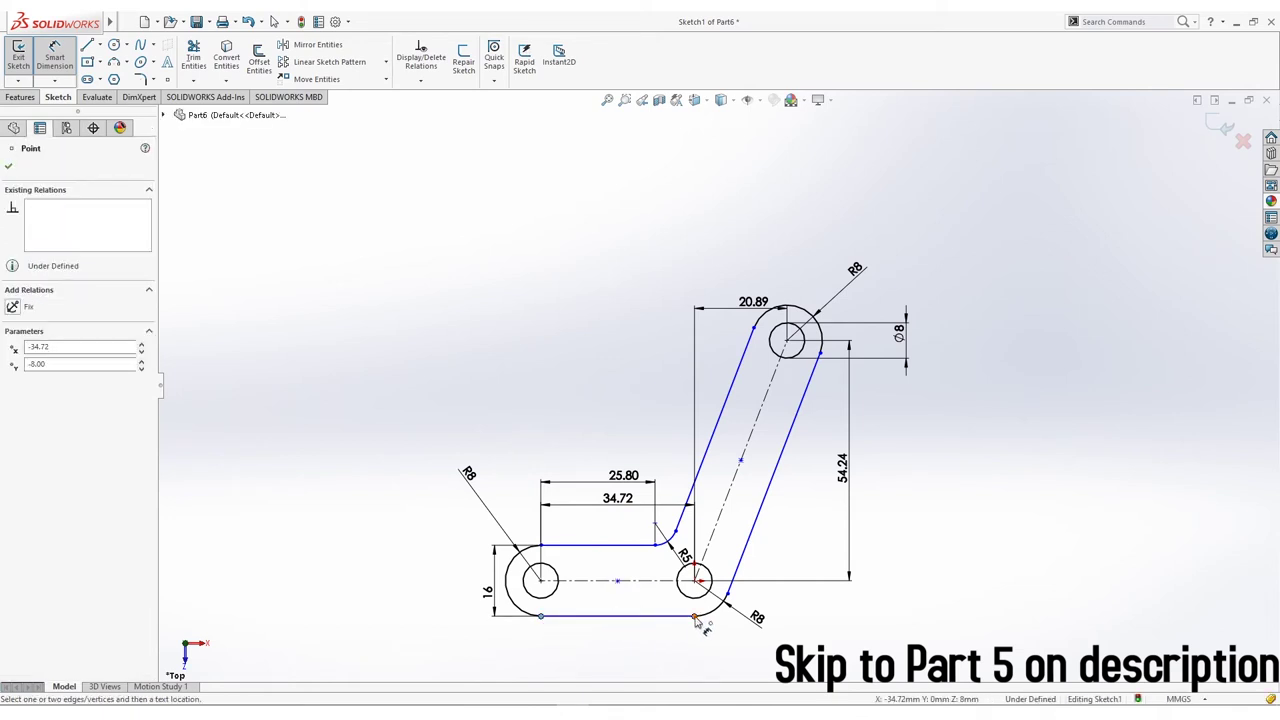
click(628, 652)
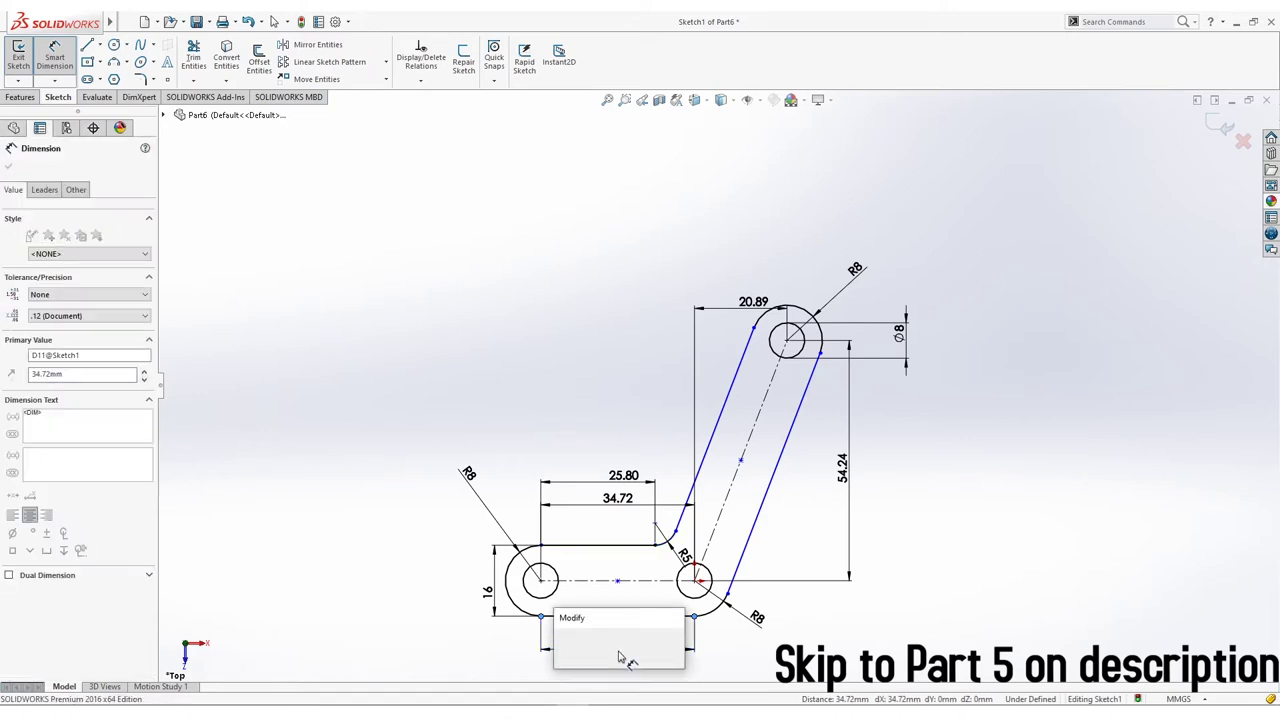
click(562, 648)
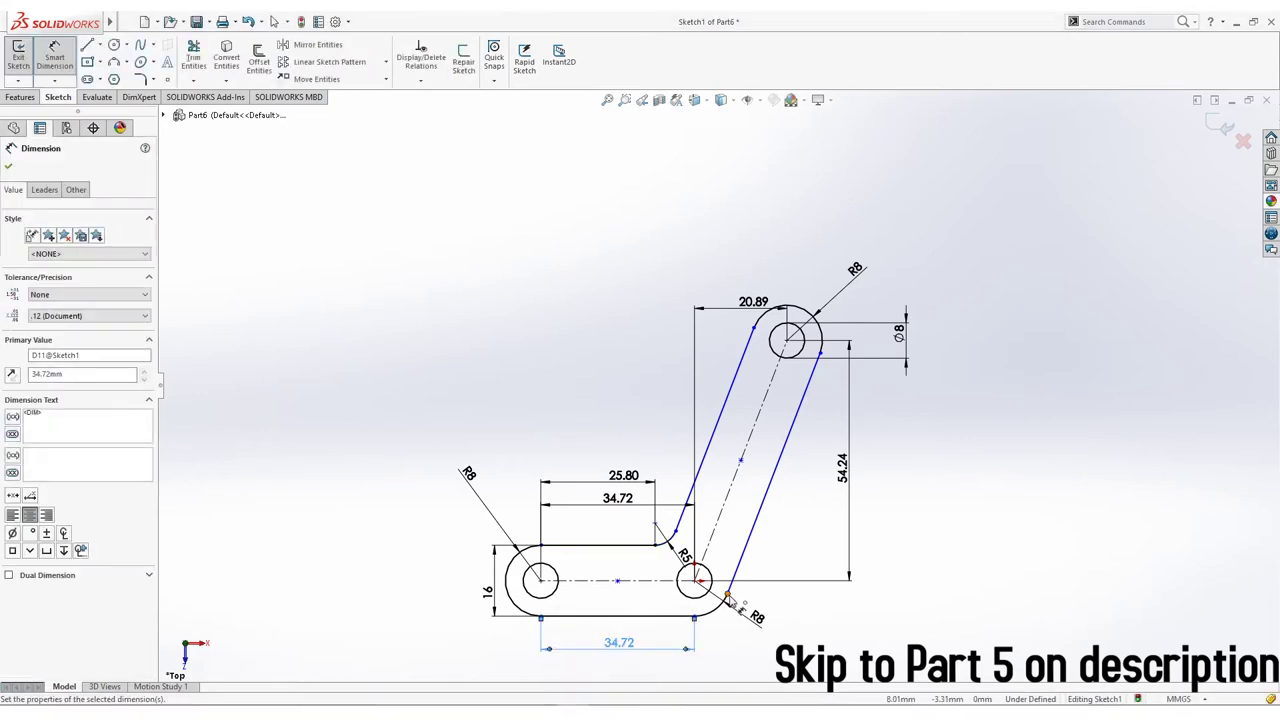
Step: Dimension the vertical distance between the endpoints of the slanted arm's outer line, placing it beyond the 54.24 mm dimension
click(728, 597)
click(822, 357)
click(870, 445)
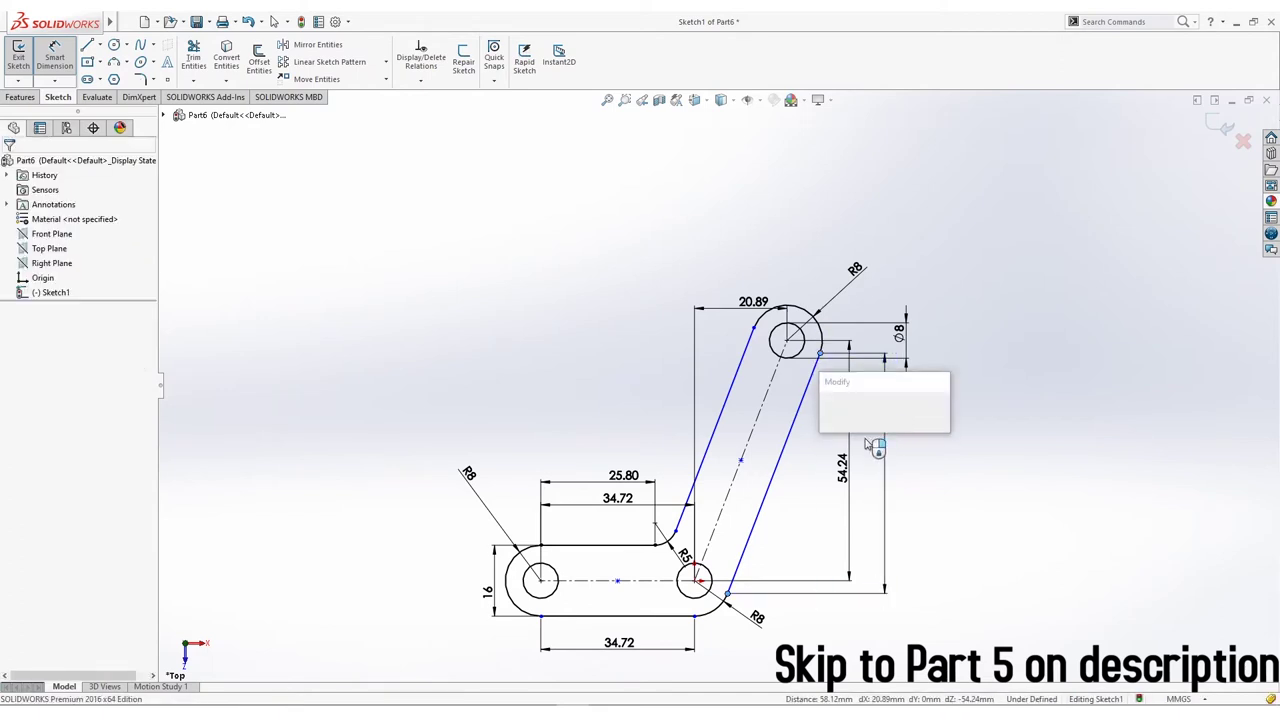
key(Return)
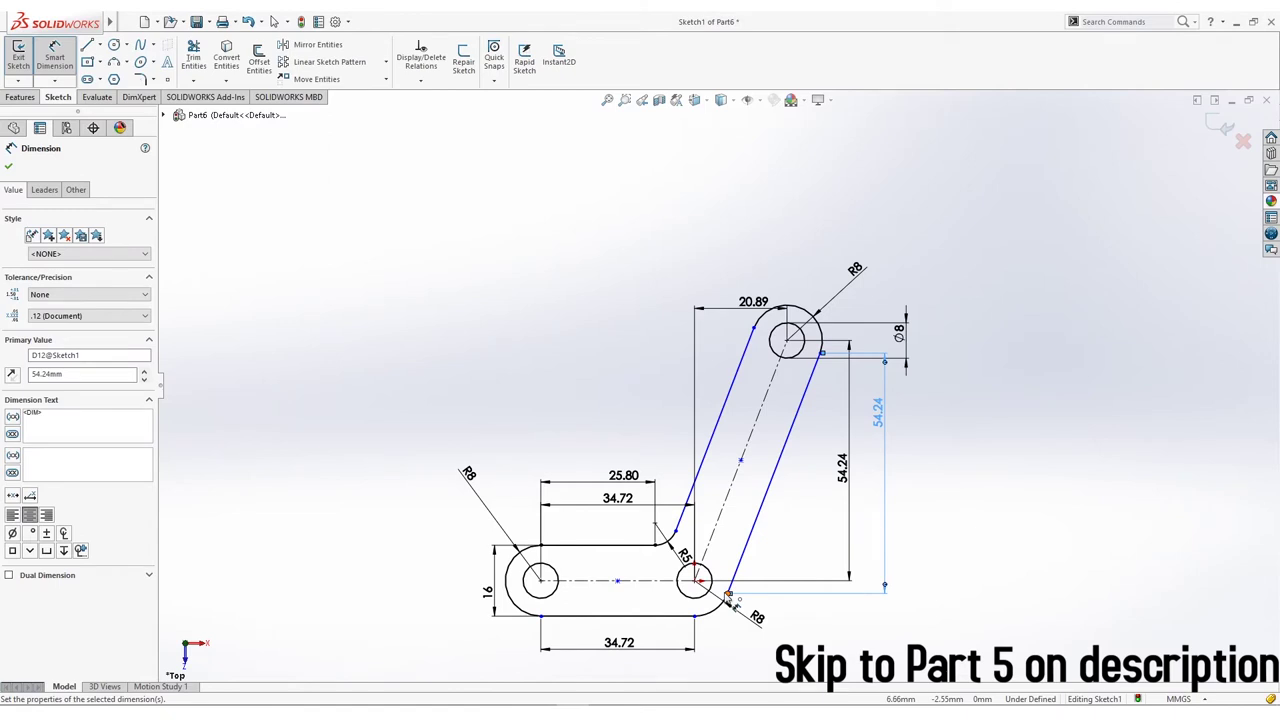
Step: Dimension the horizontal distance between the origin and the upper endpoint of the slanted arm's outer line, placing it above the link
click(821, 357)
click(694, 580)
click(771, 230)
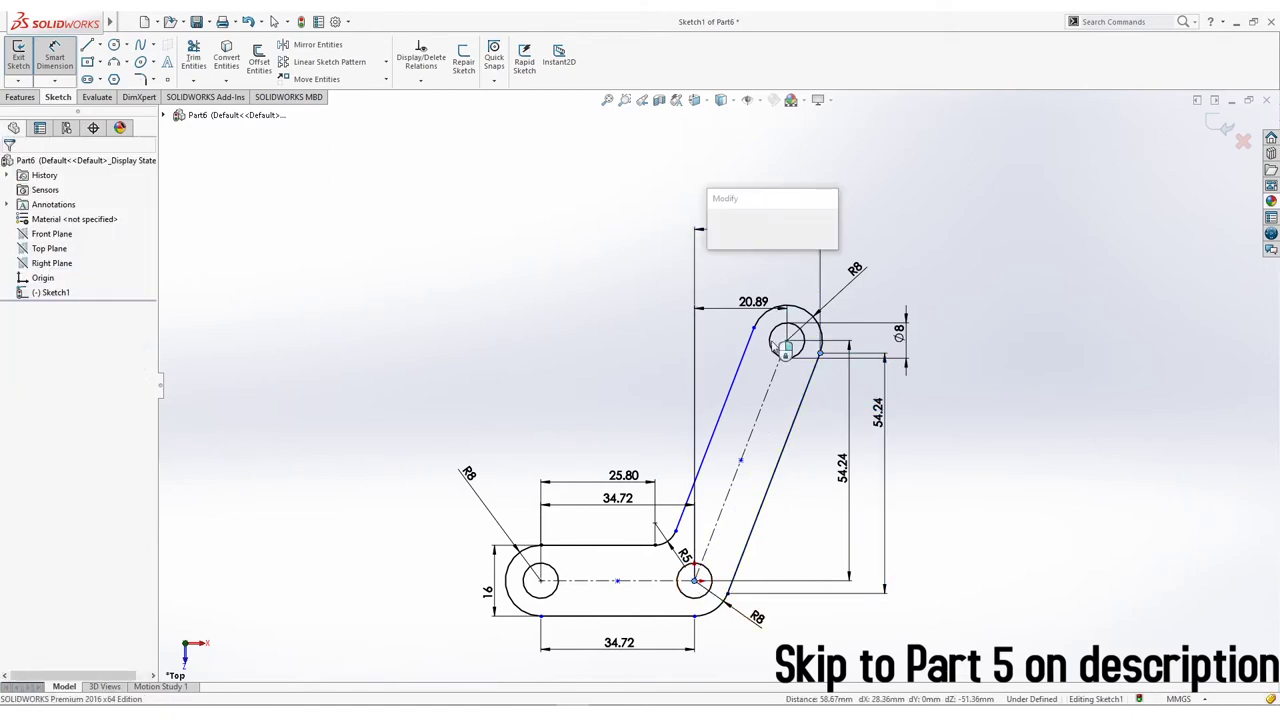
click(718, 223)
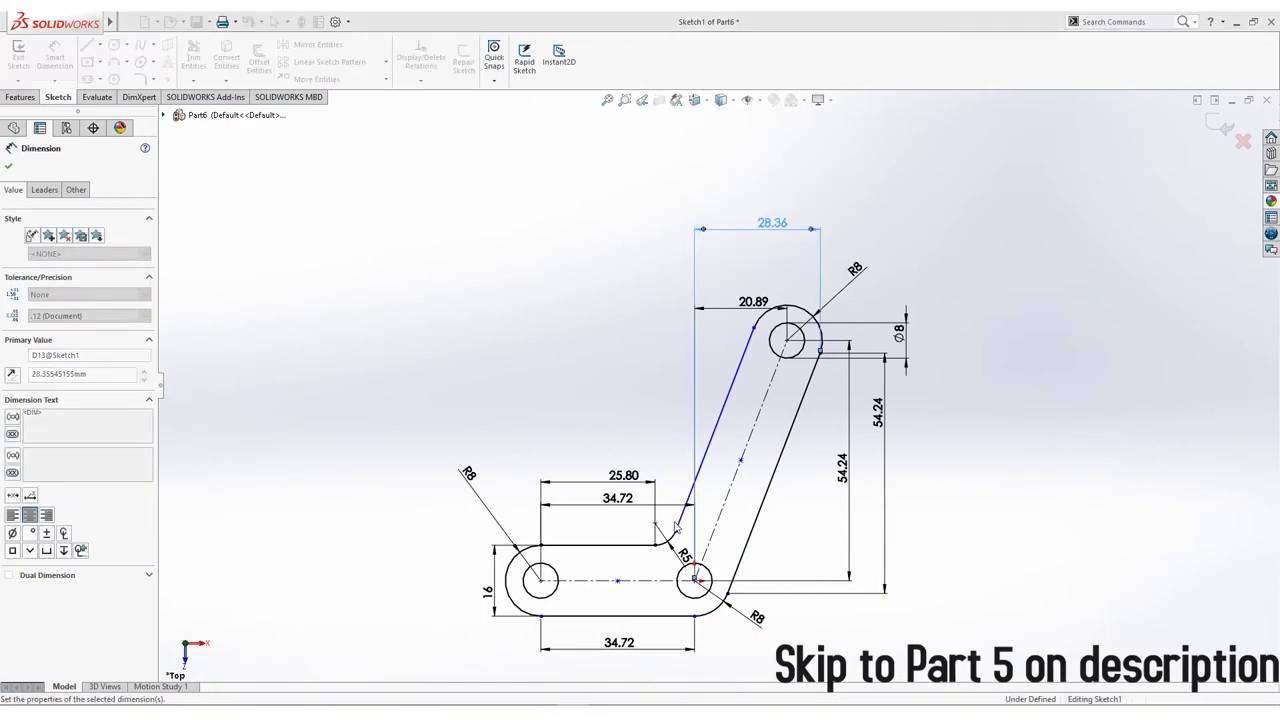
Step: Dimension the horizontal distance between the origin and the upper endpoint of the slanted arm's inner line, placing it above the link
click(695, 581)
click(754, 329)
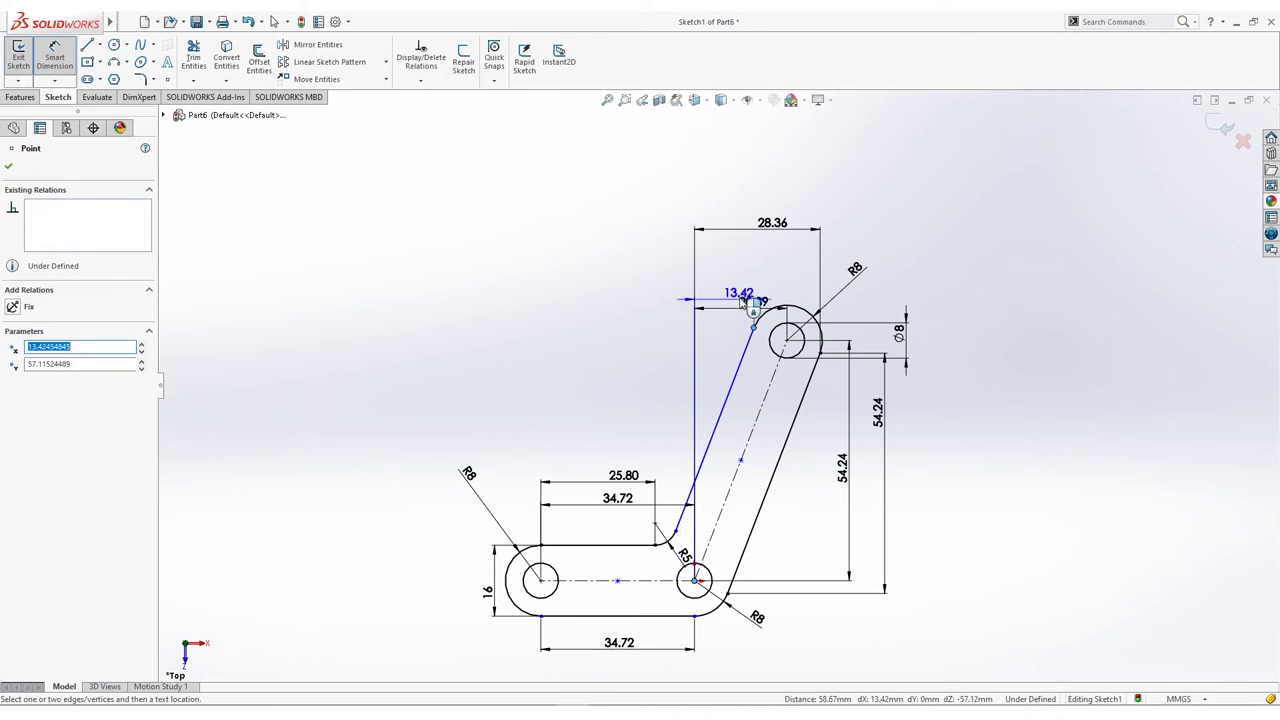
click(665, 268)
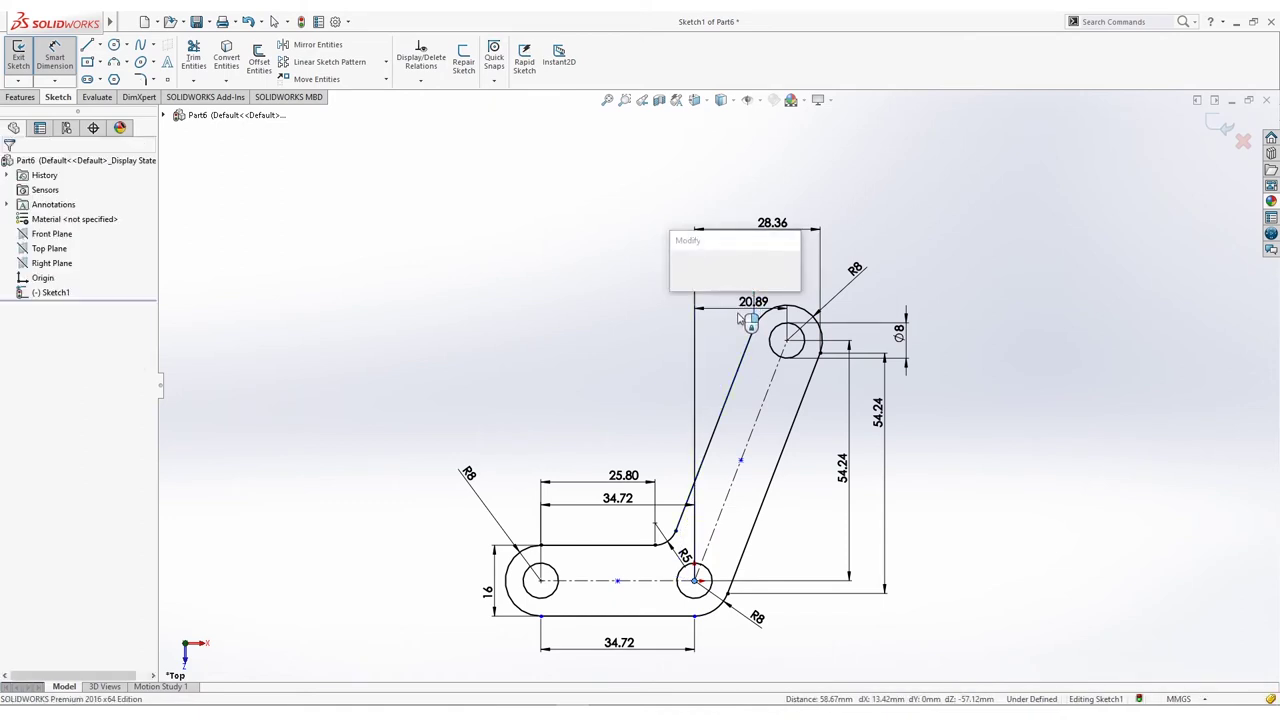
click(679, 269)
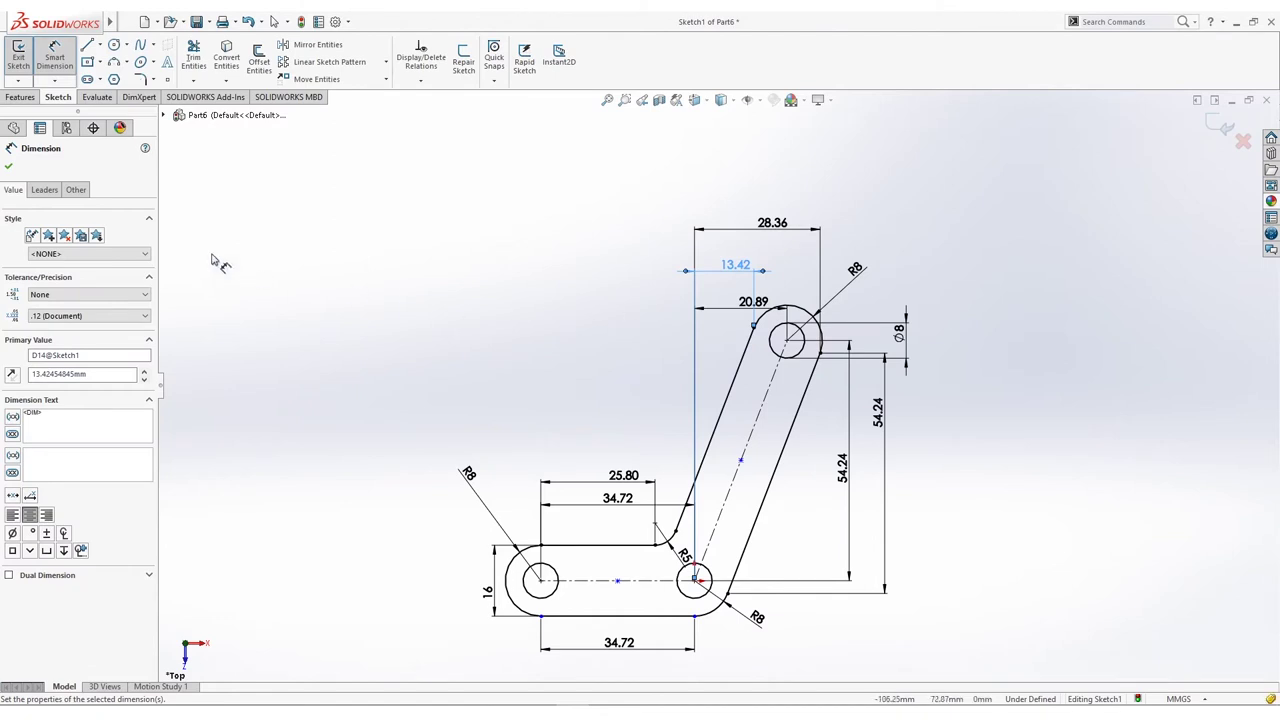
click(8, 166)
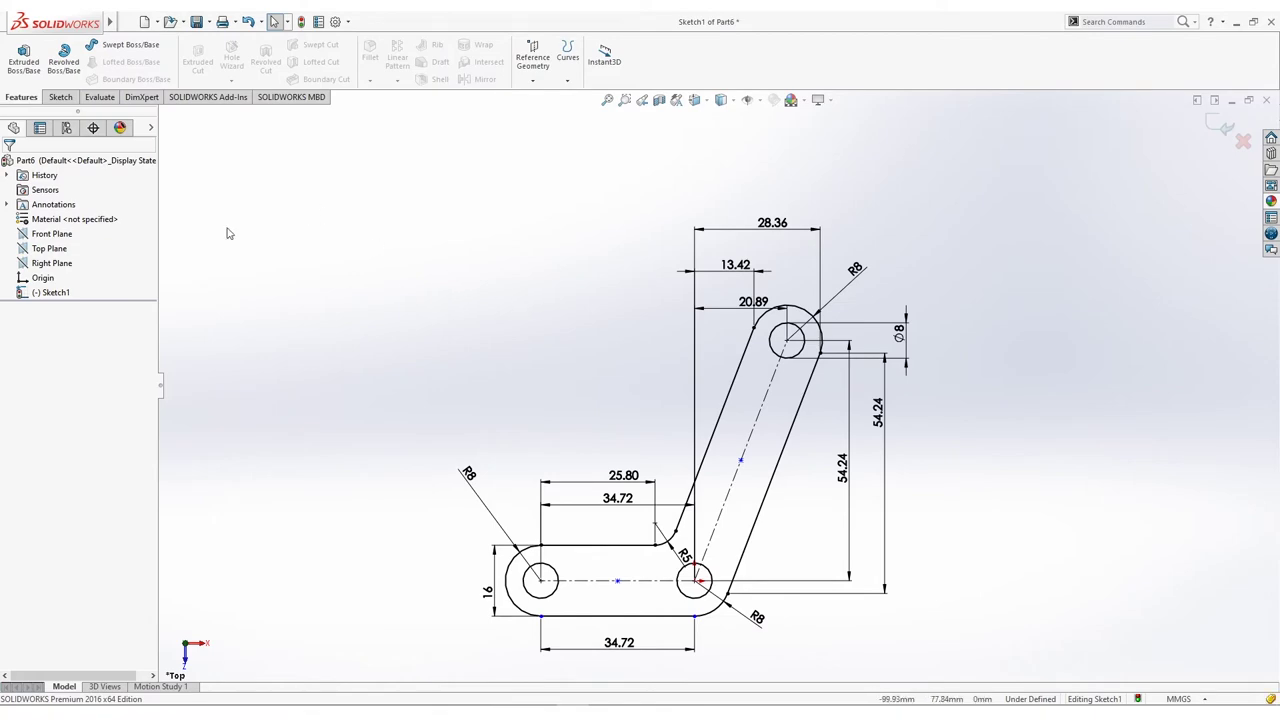
Step: Extrude the link profile 25 mm with a Mid Plane end condition
click(26, 76)
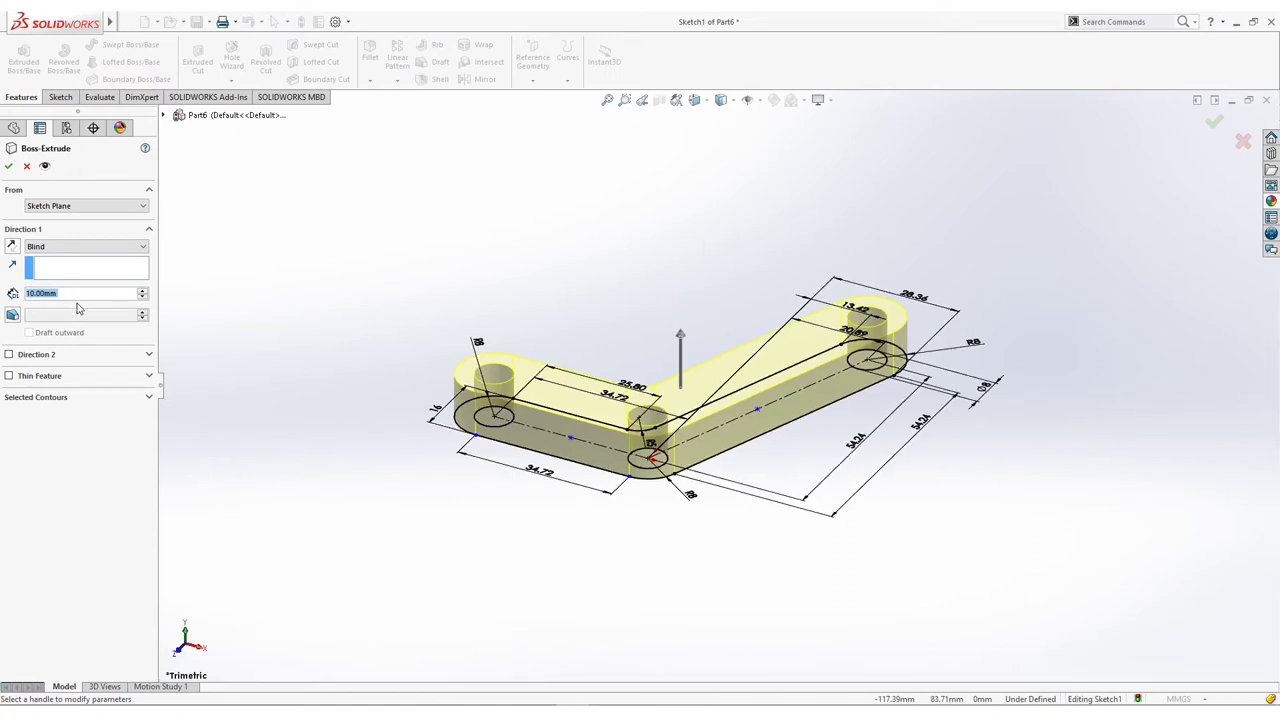
text(25)
click(85, 246)
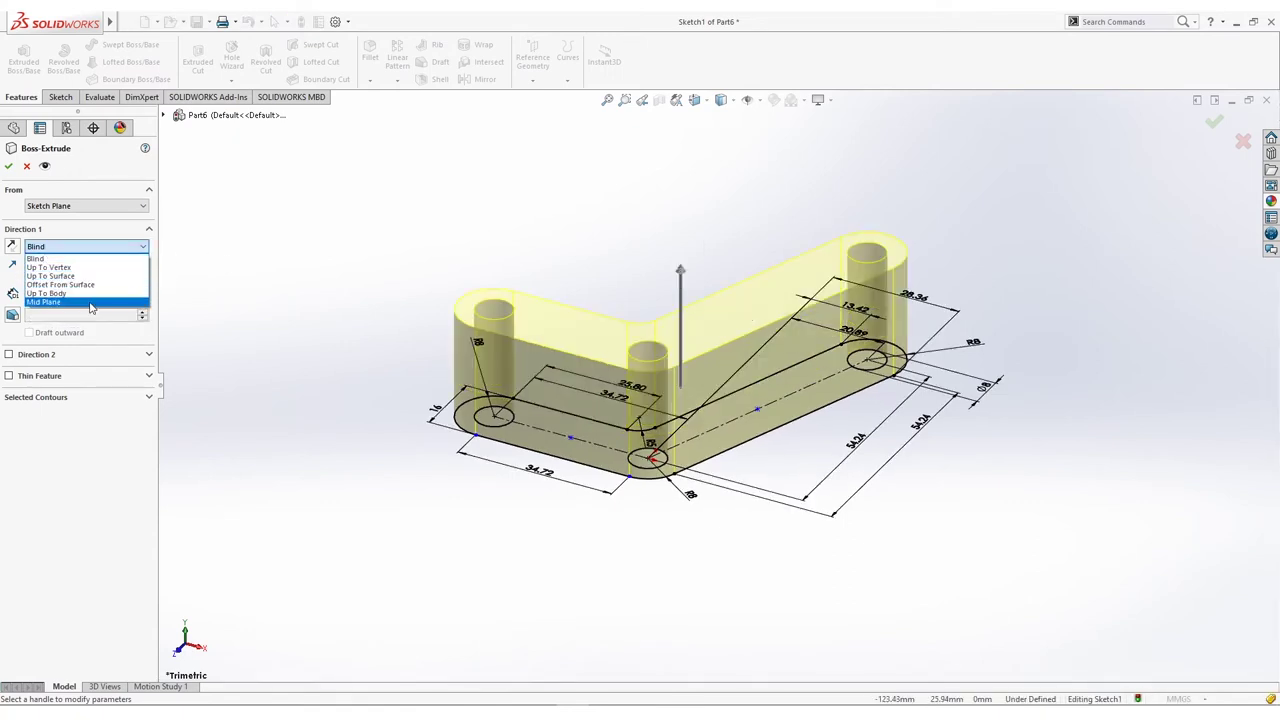
click(50, 300)
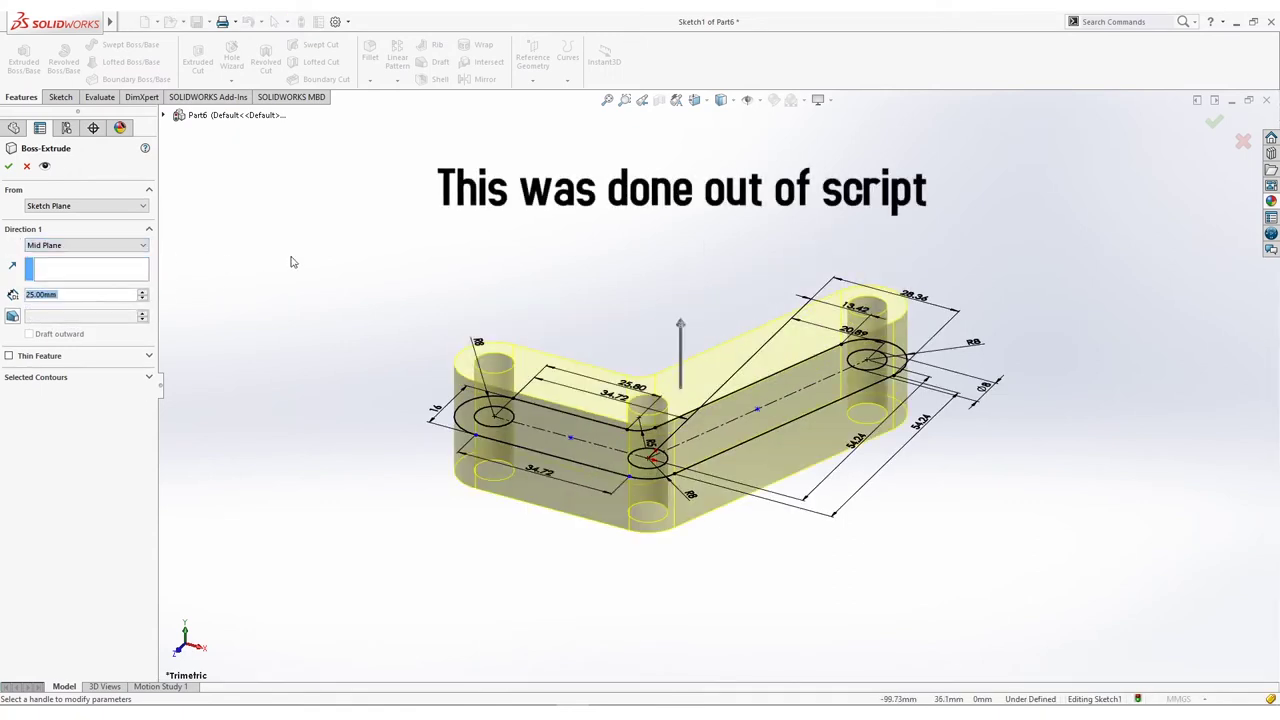
click(291, 262)
click(9, 168)
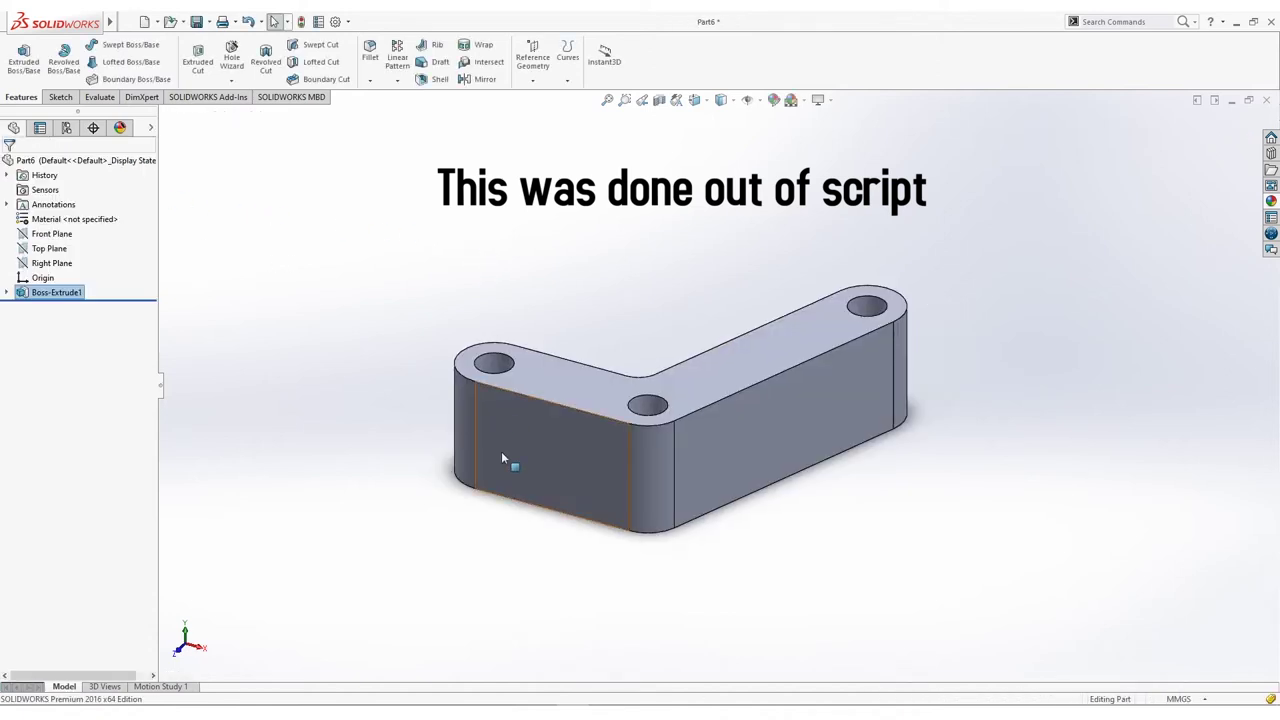
Step: Start a sketch on the short arm's flat front face and place a point at the midpoint of the part's outer left edge
right_click(503, 457)
click(512, 313)
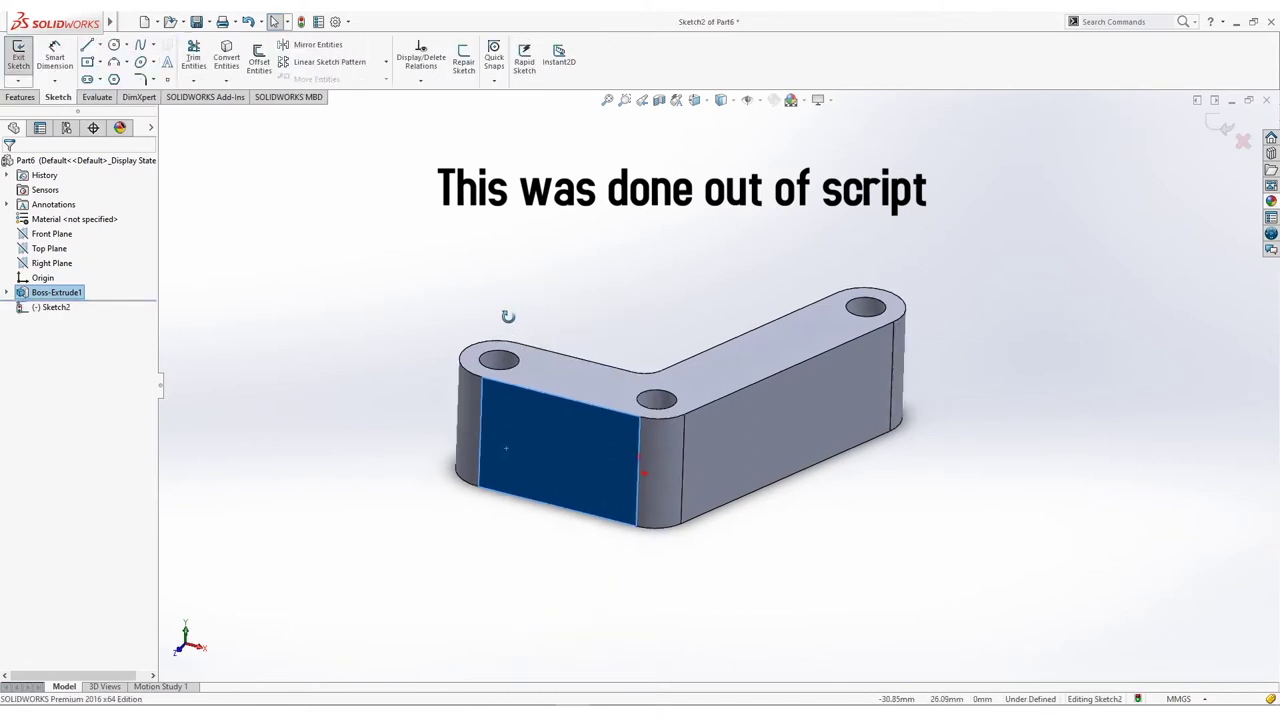
key(space)
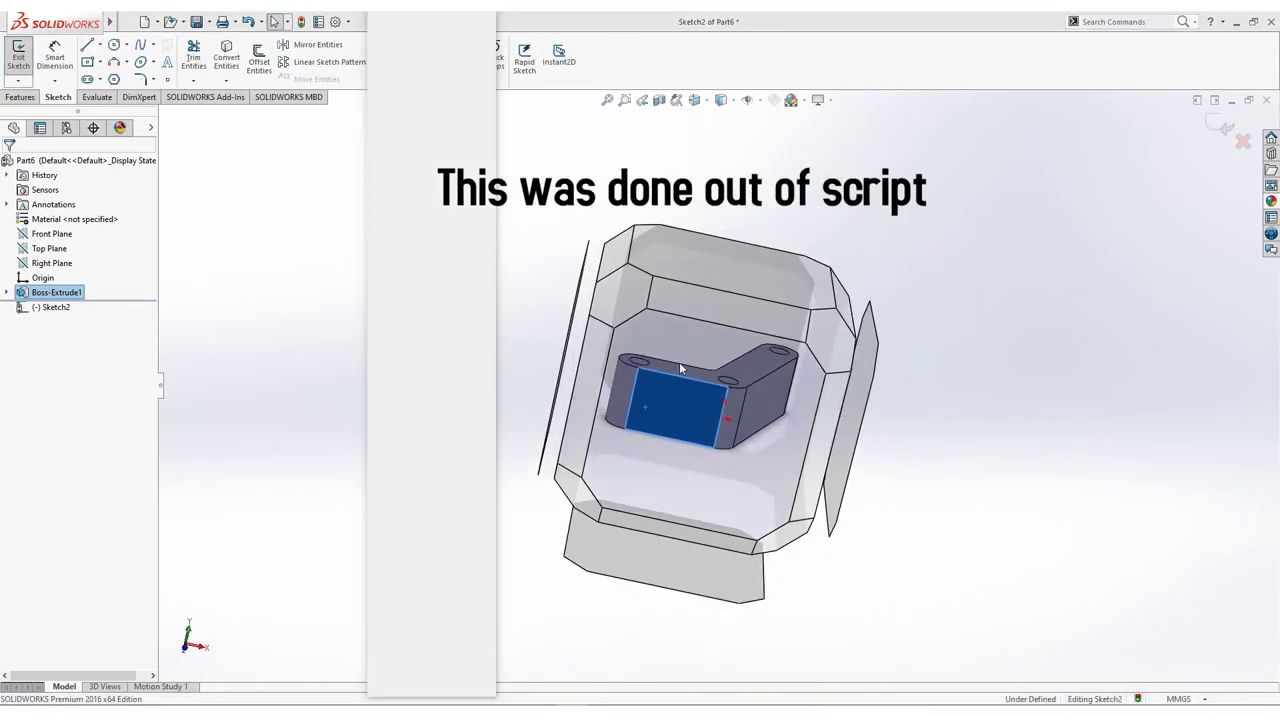
click(679, 362)
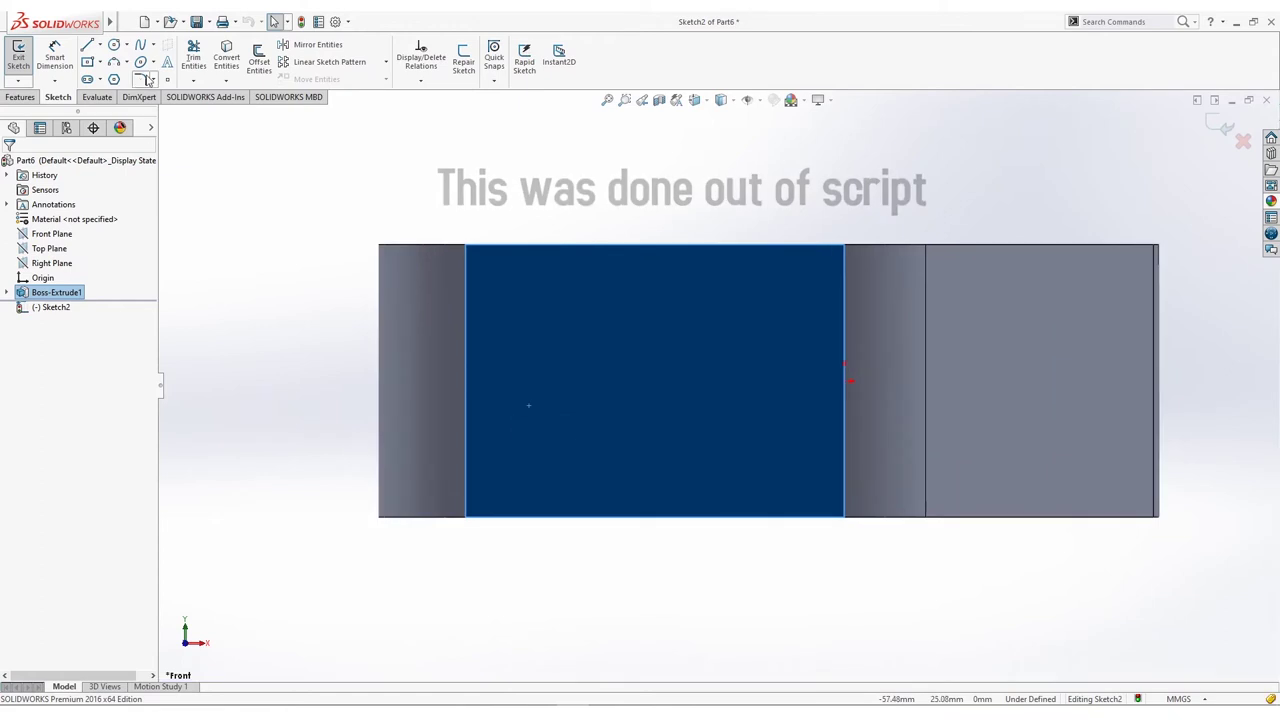
click(167, 81)
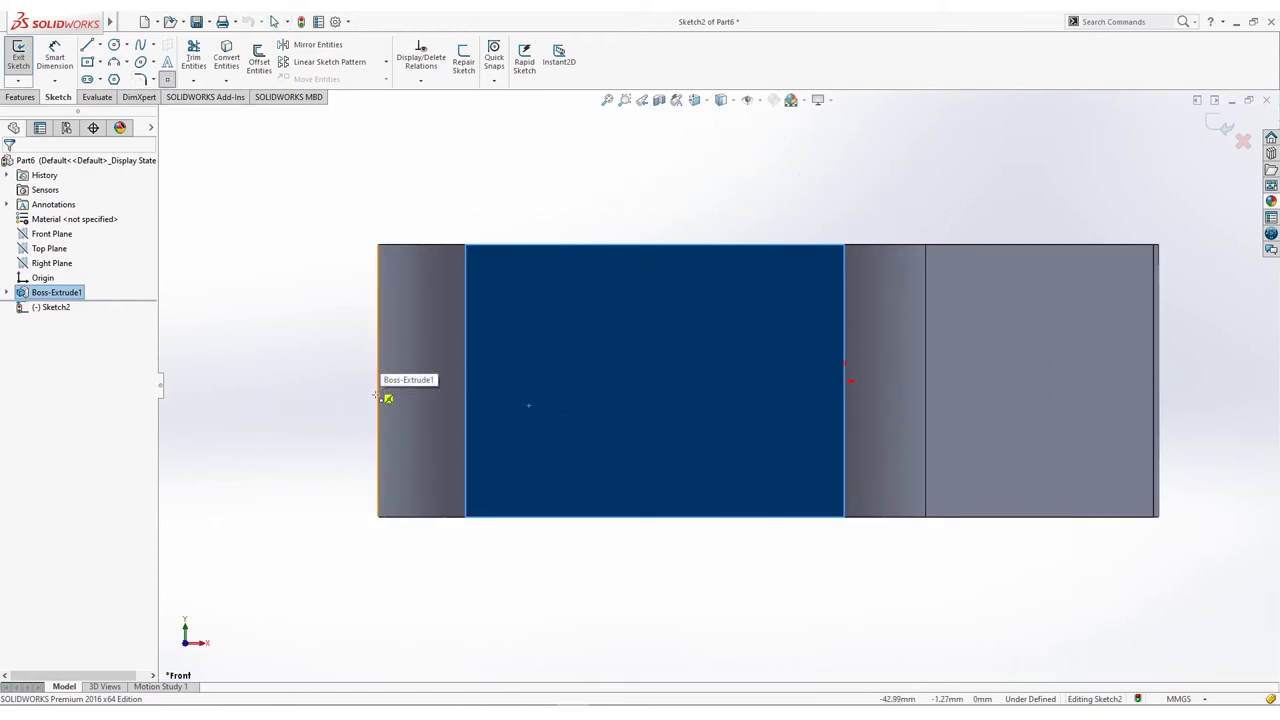
click(378, 380)
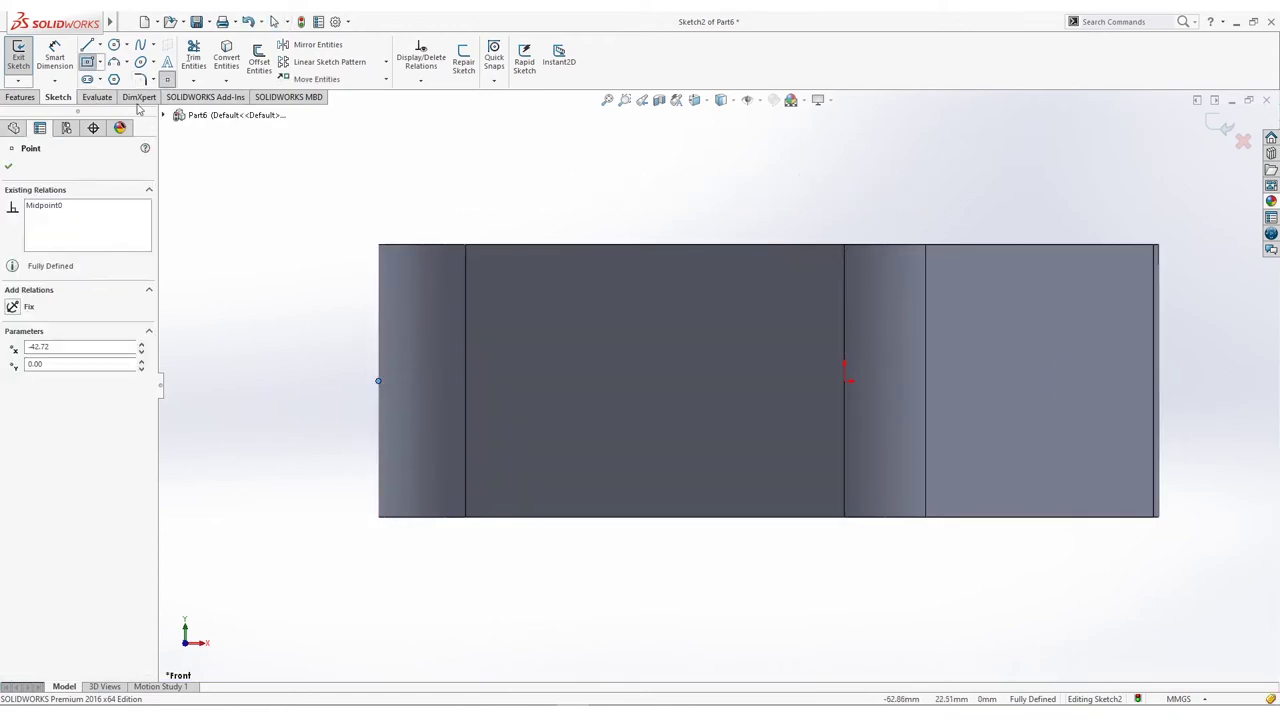
Step: Sketch a center rectangle about 7 mm high across the short arm's rounded end, level with the midpoint
key(r)
click(494, 380)
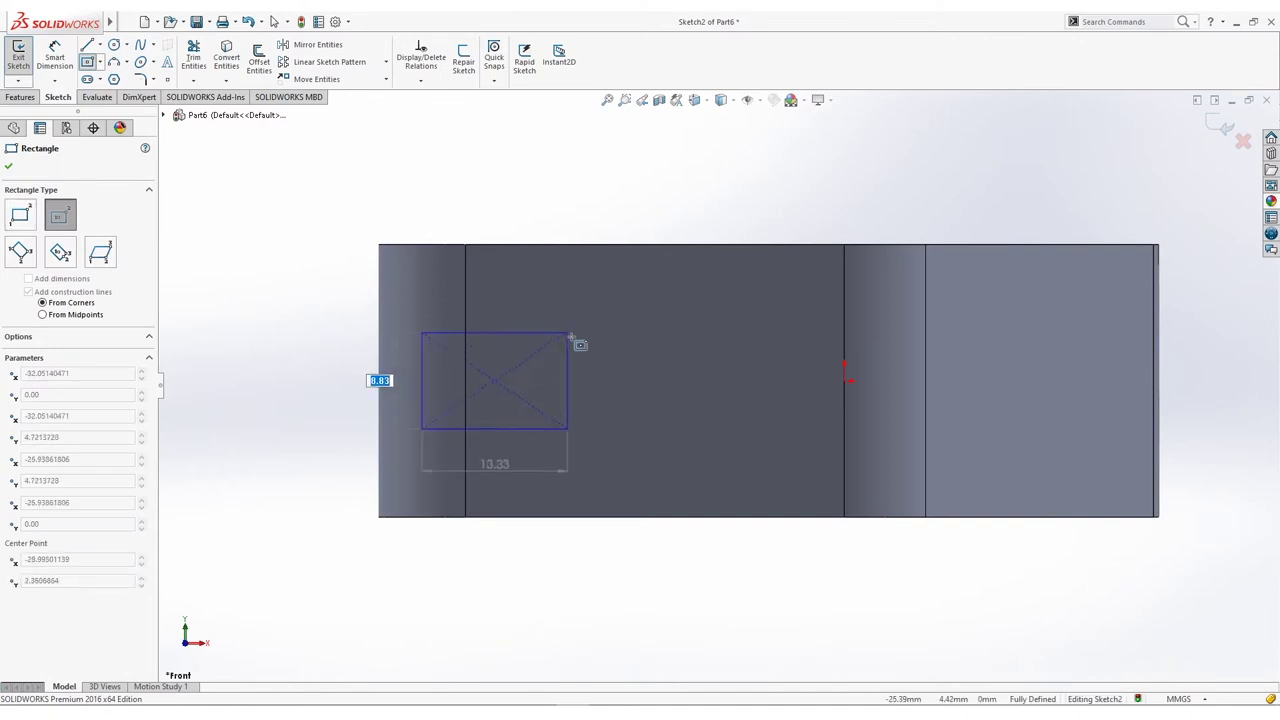
click(581, 341)
key(Escape)
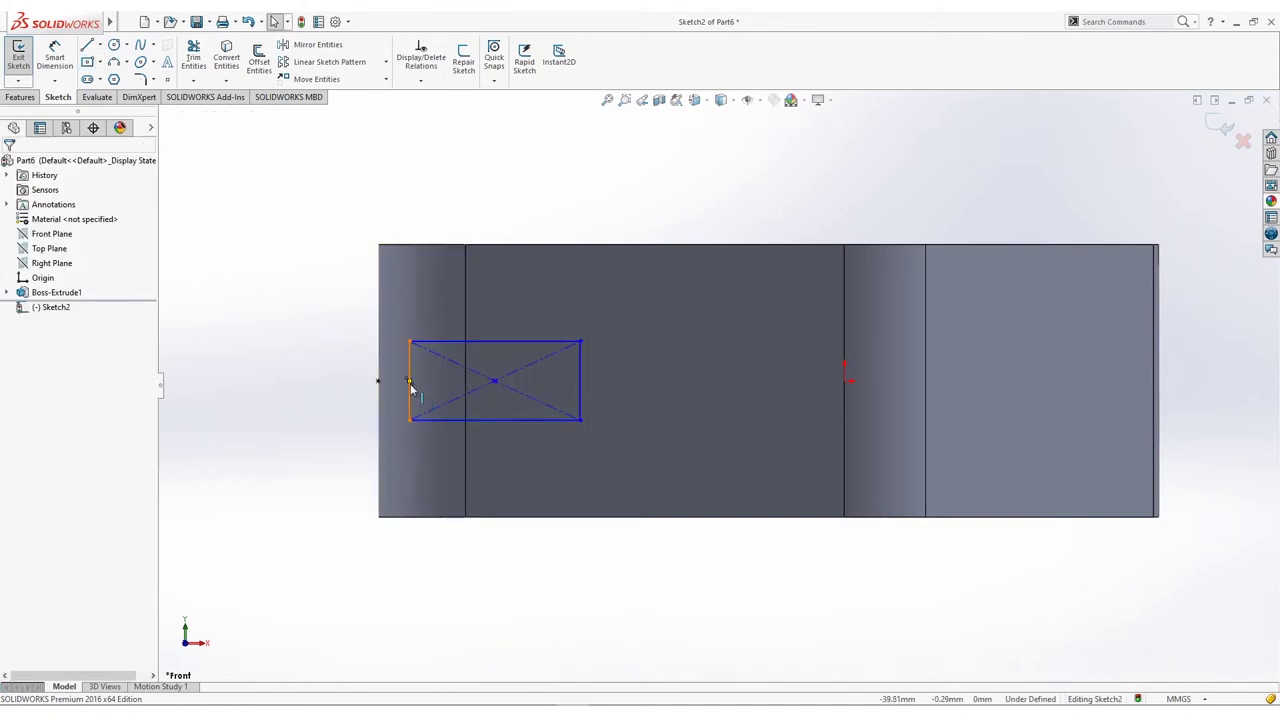
Step: Make the midpoint of the rectangle's left side coincide with the point on the part's outer edge
click(378, 380)
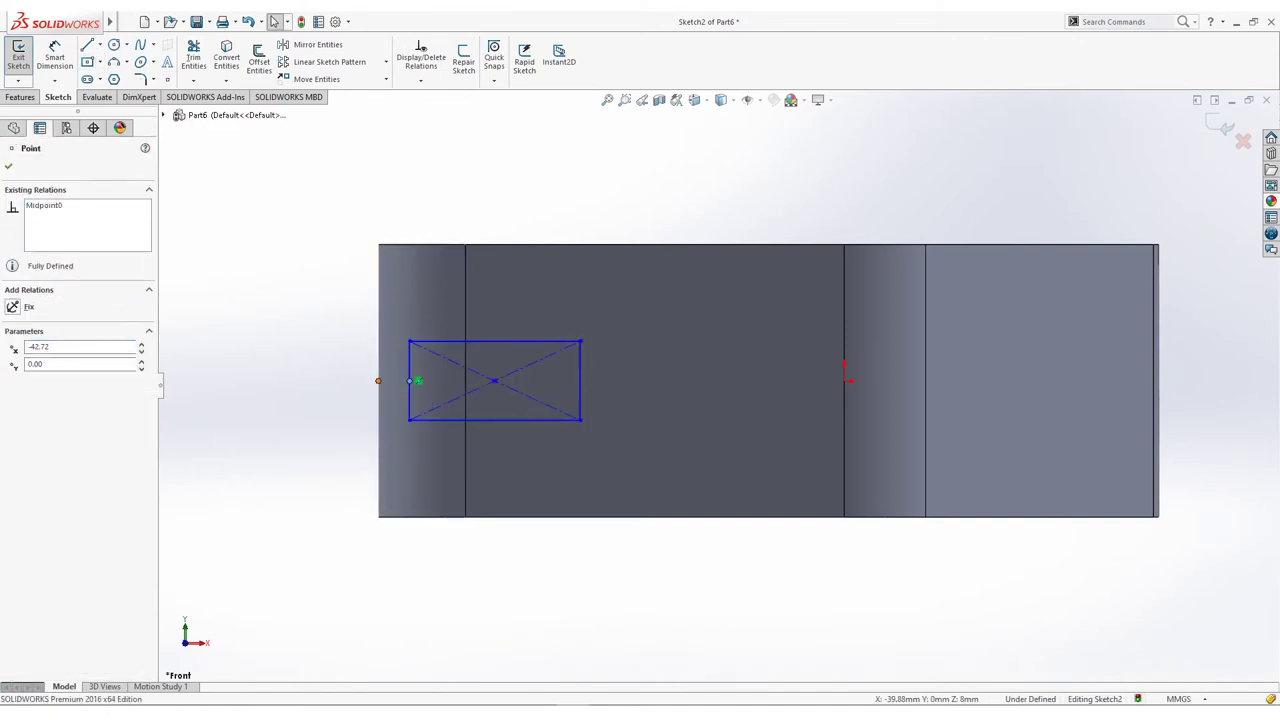
ctrl+click(410, 380)
click(14, 413)
click(196, 336)
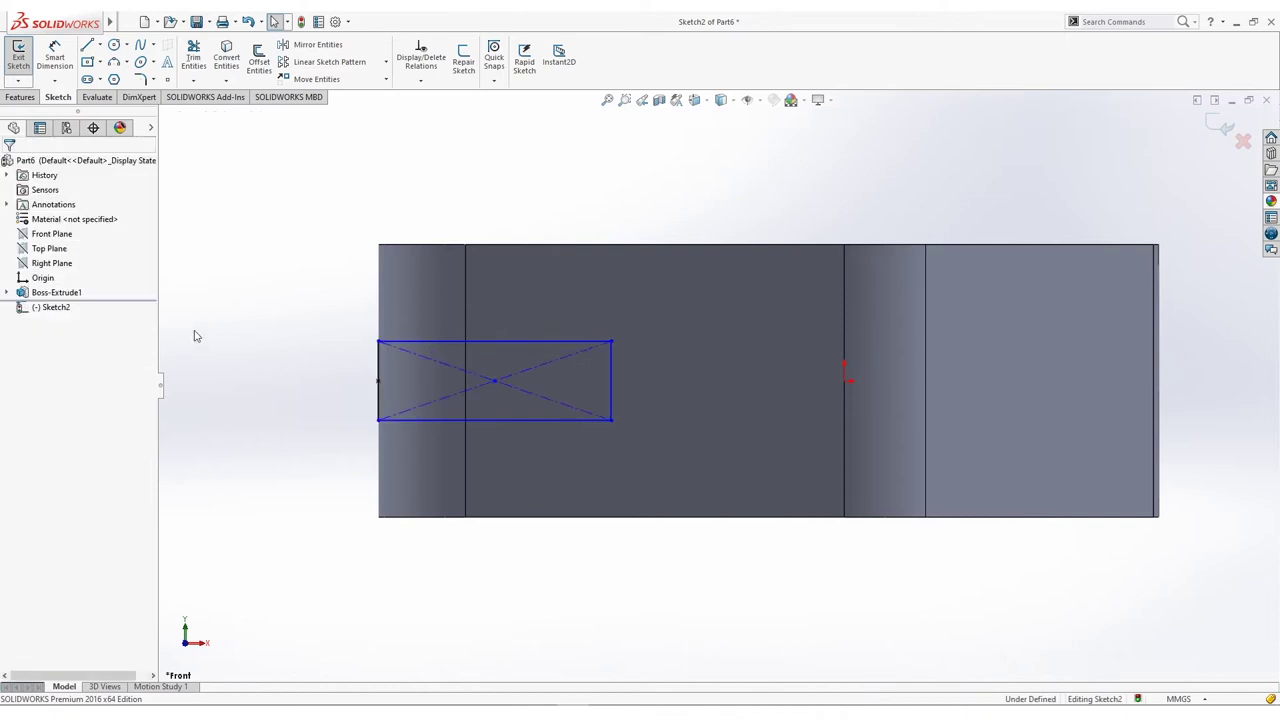
Step: Dimension the rectangle to 25.15 mm wide and 5 mm high
click(55, 57)
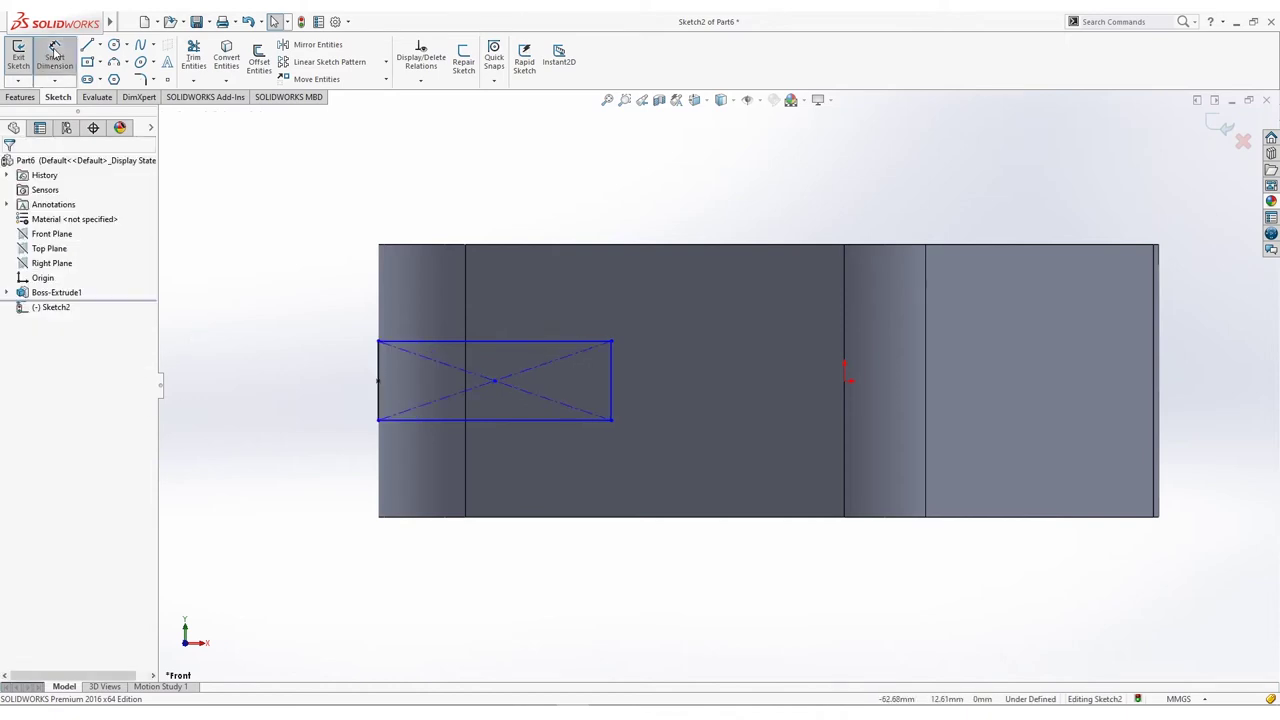
click(509, 326)
click(500, 312)
text(25.15)
key(Return)
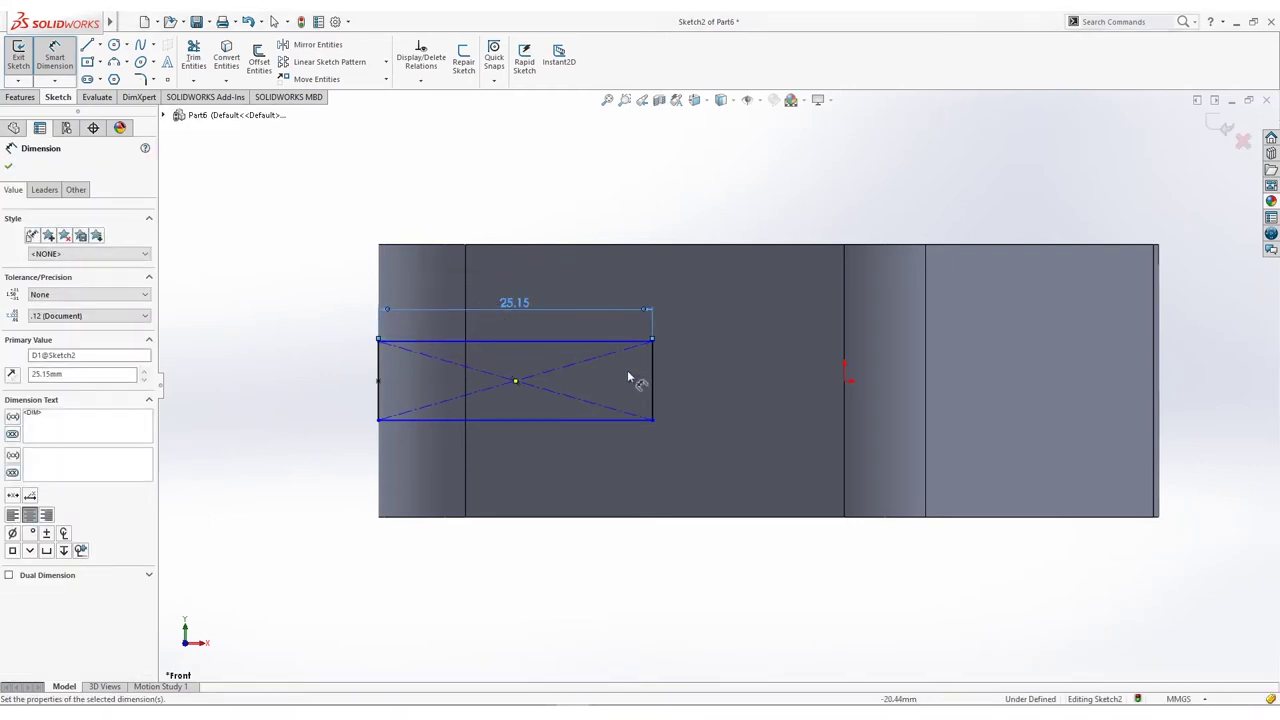
click(655, 368)
click(685, 387)
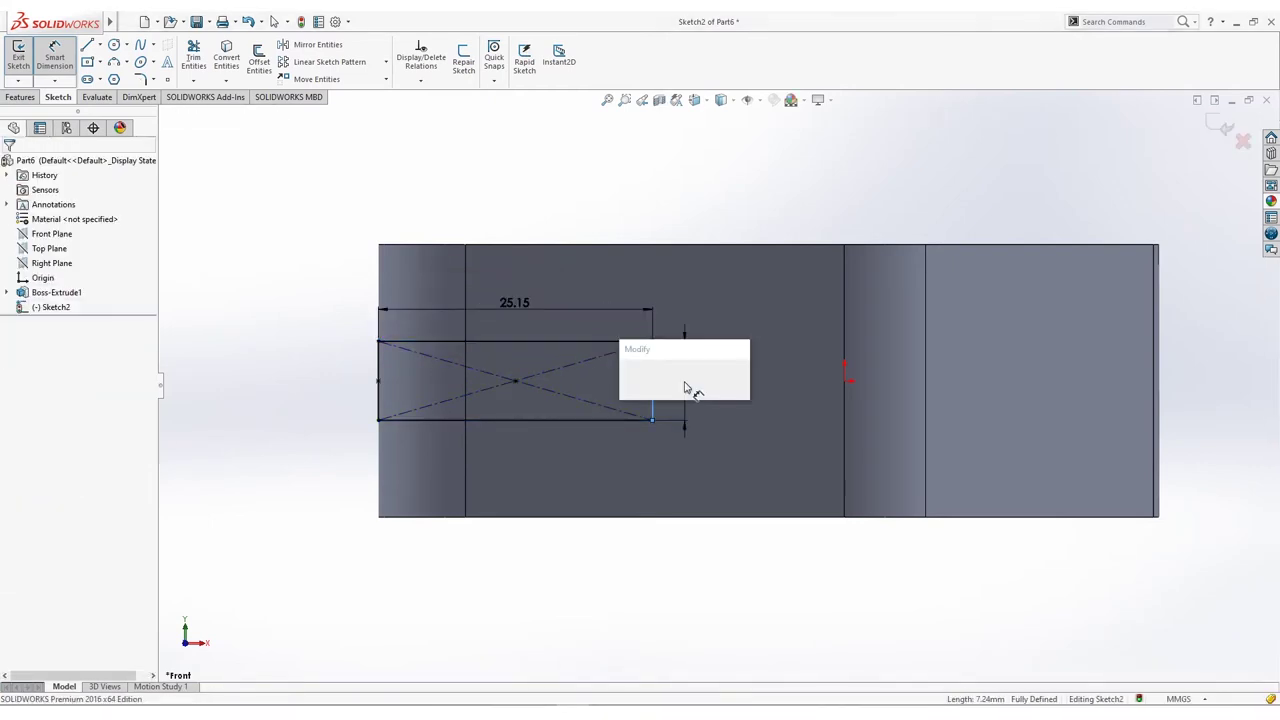
text(5)
key(Return)
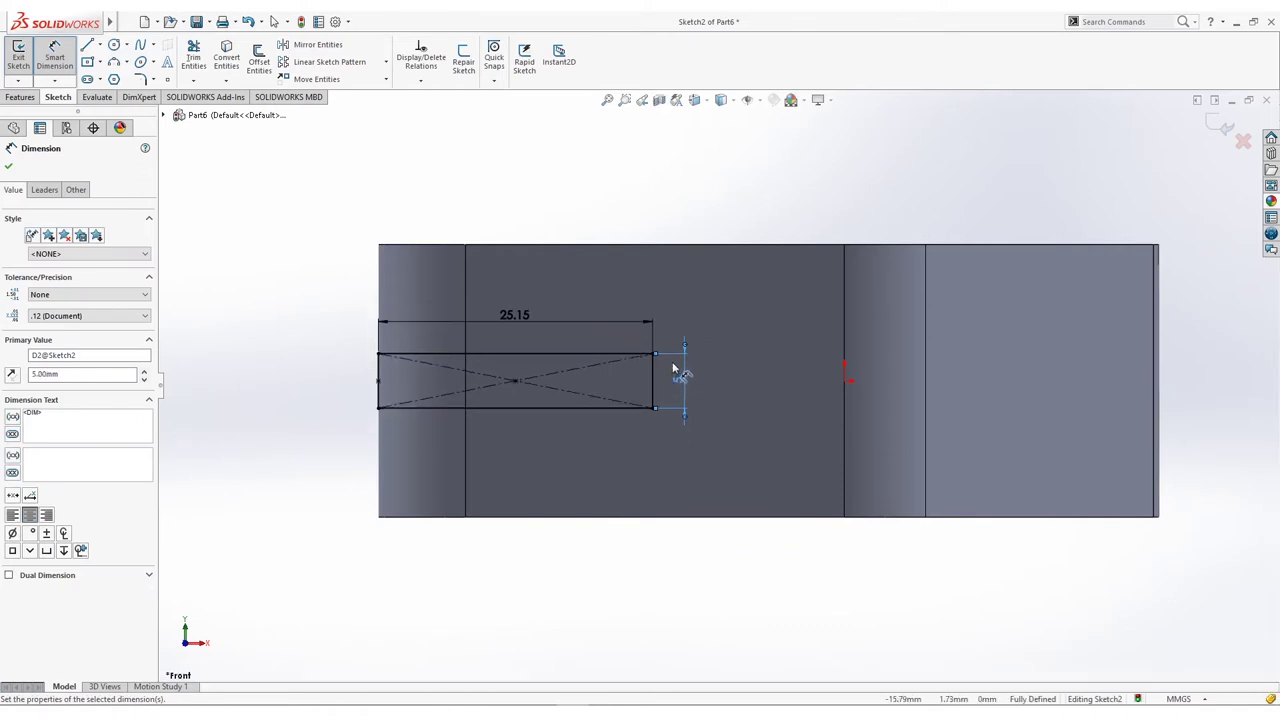
Step: Cut-extrude the rectangle Through All to form the slot in the short arm
click(24, 97)
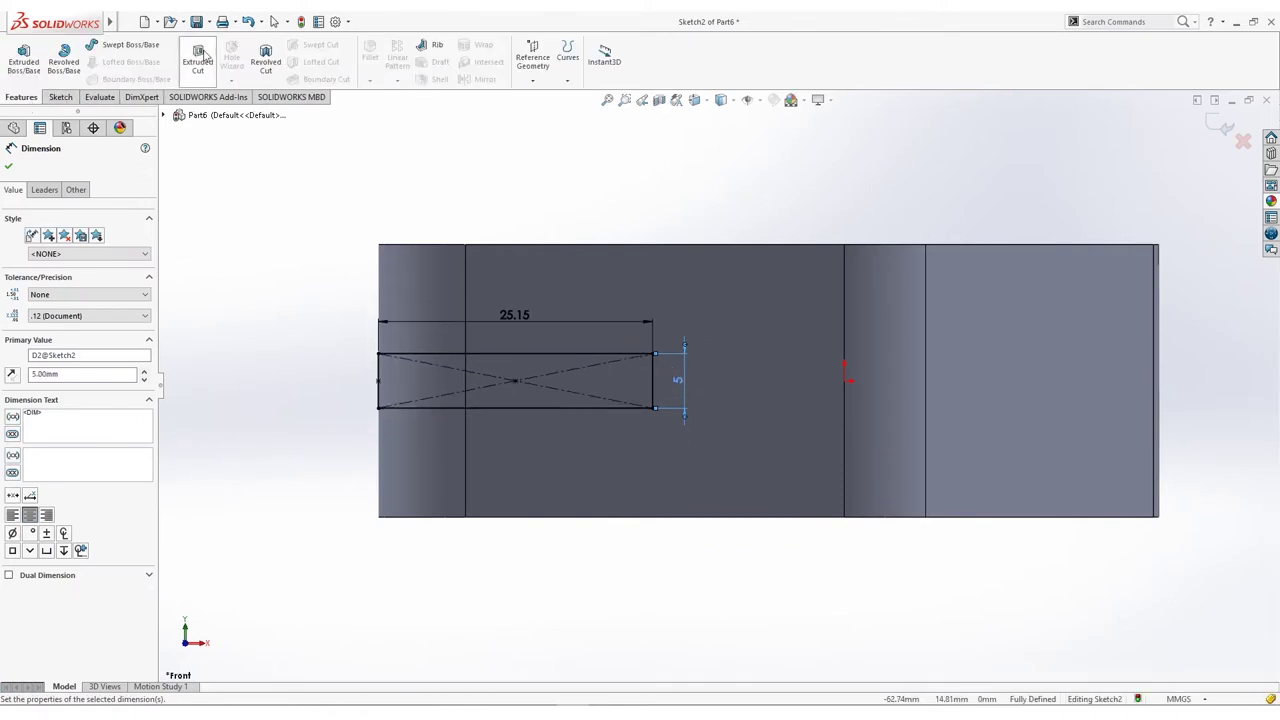
click(199, 55)
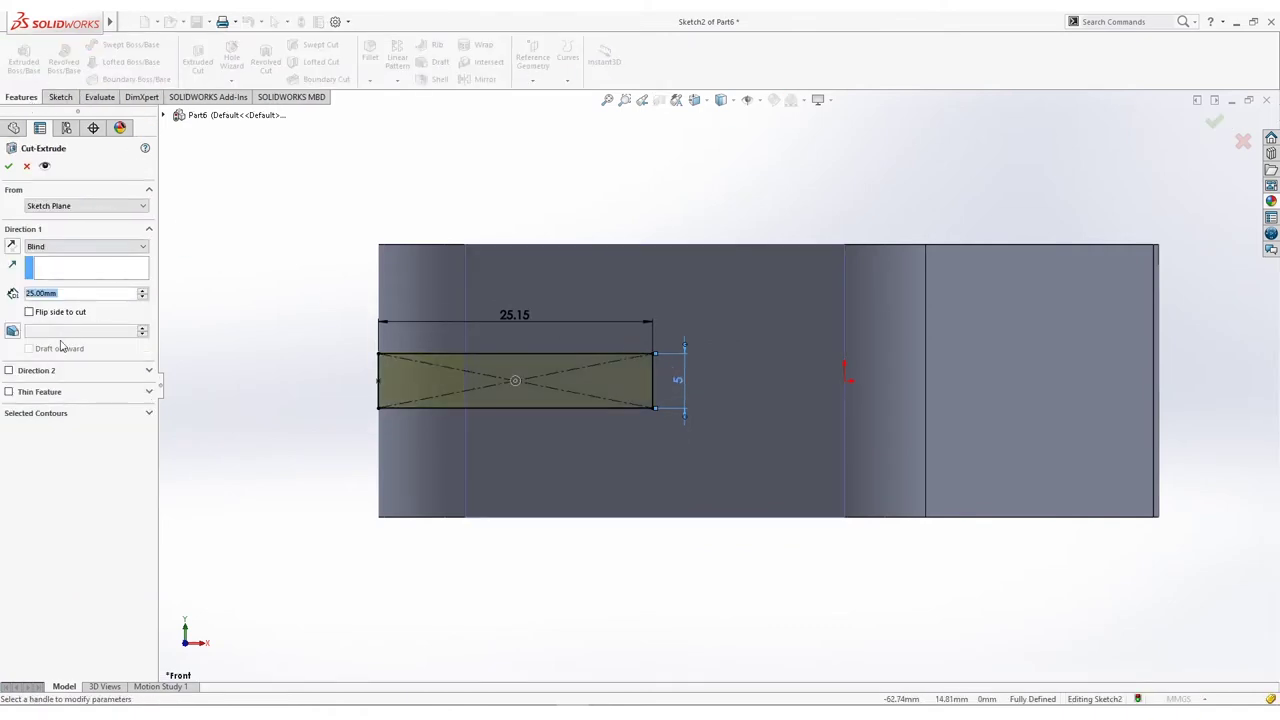
click(85, 246)
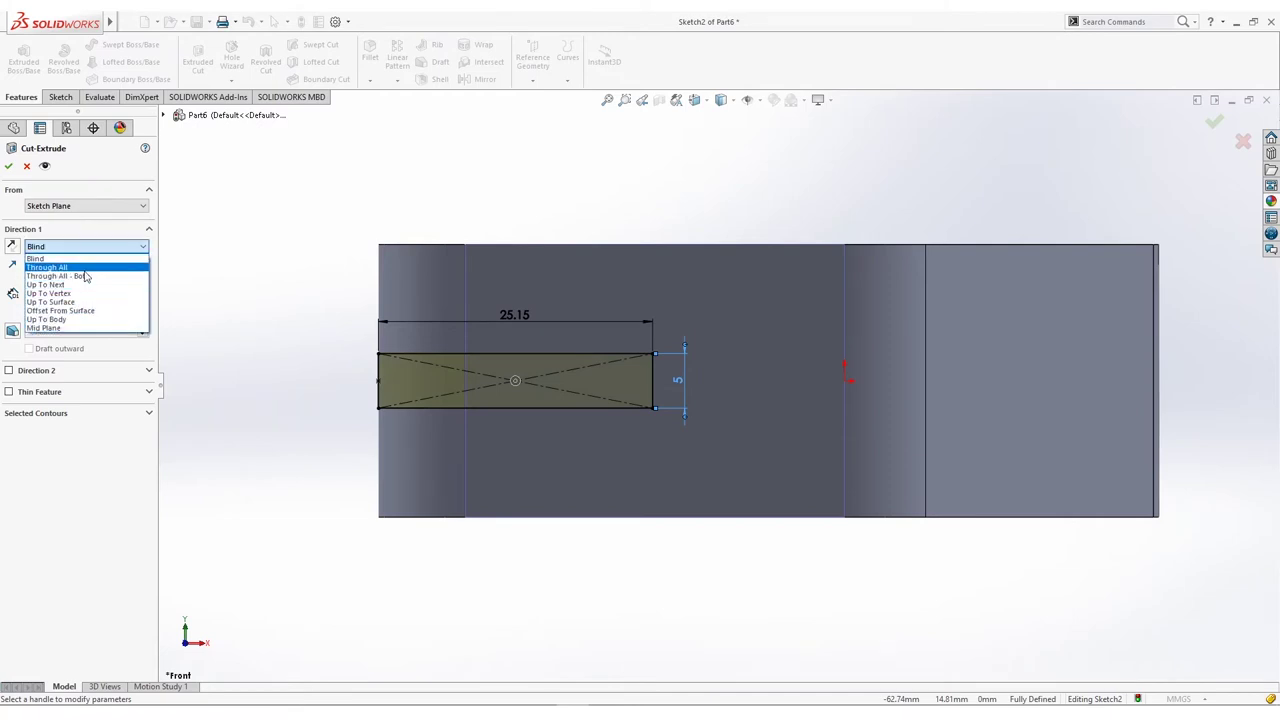
click(80, 269)
click(9, 166)
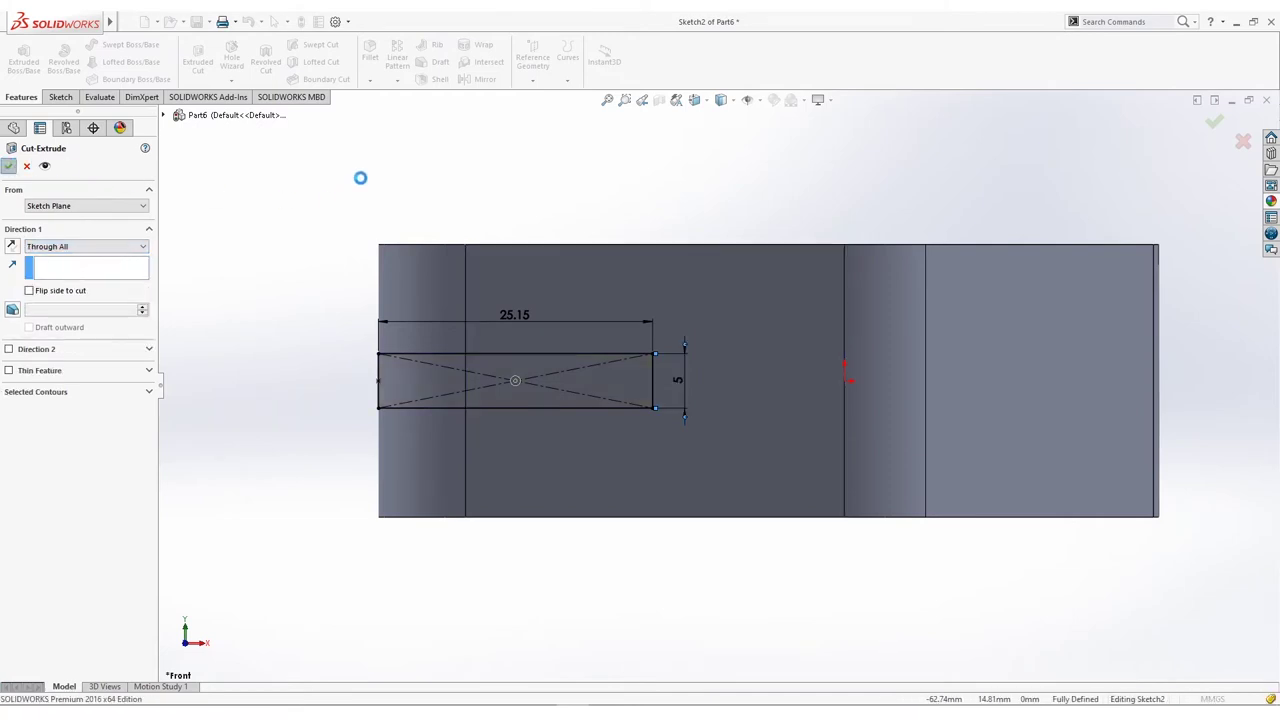
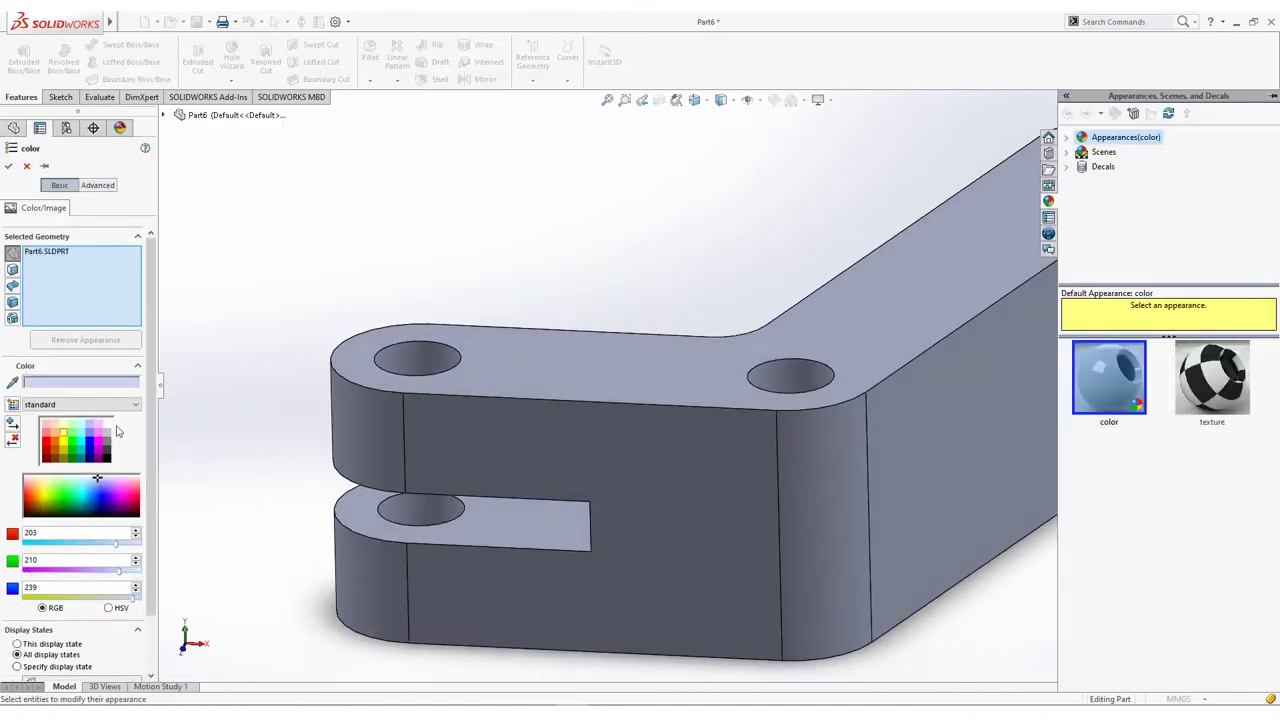
Step: Color the whole part light orange (RGB 252, 188, 132) and view it at an angle
click(55, 436)
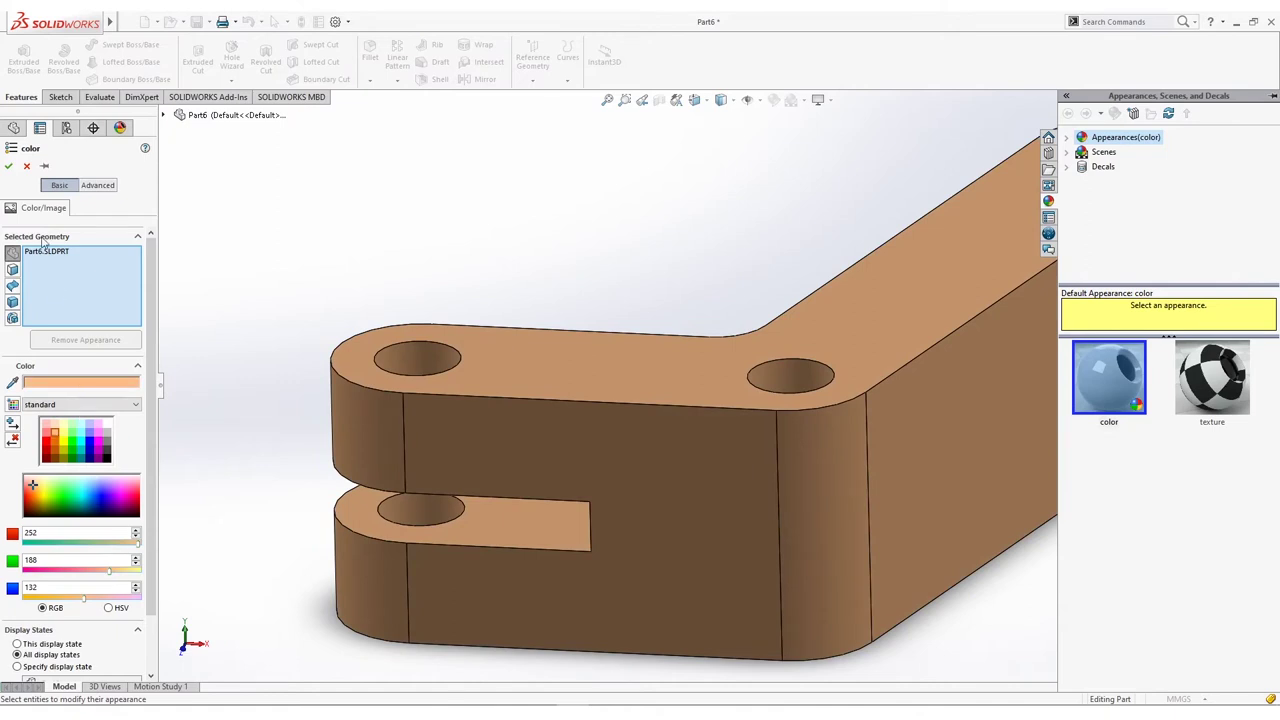
click(9, 166)
scroll(668, 213, down, 3)
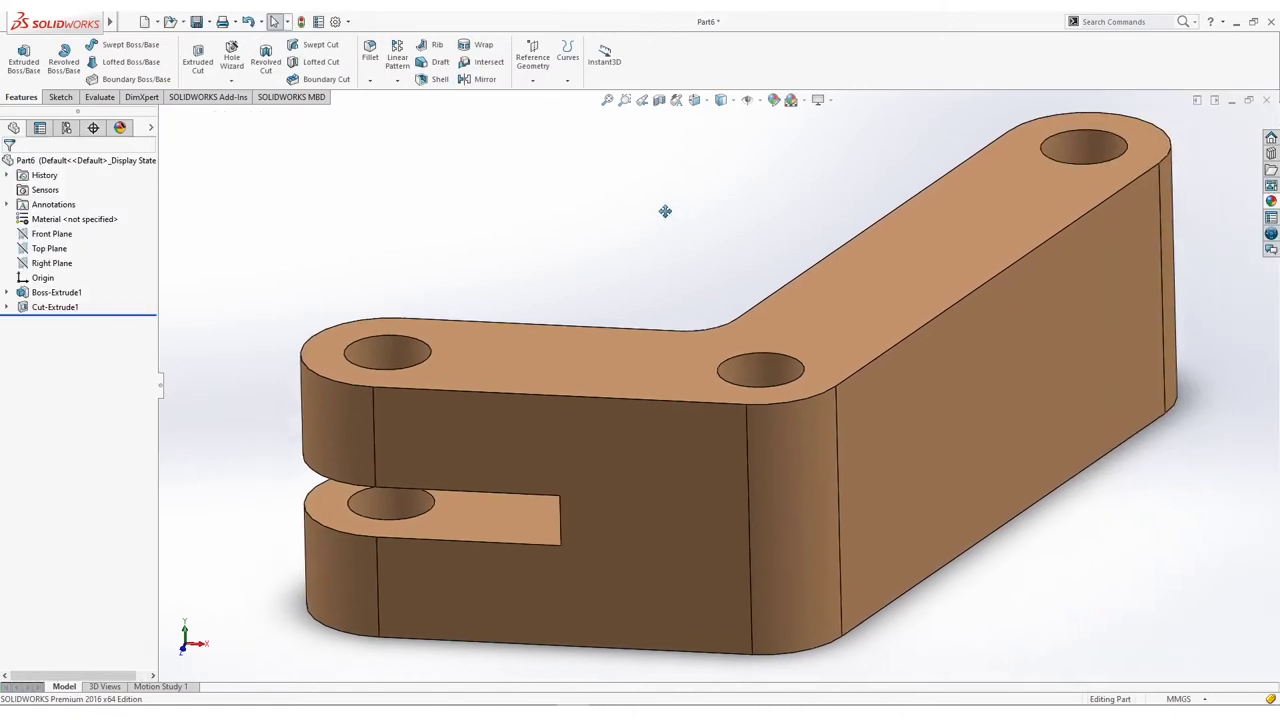
middle_drag(665, 216, 701, 316)
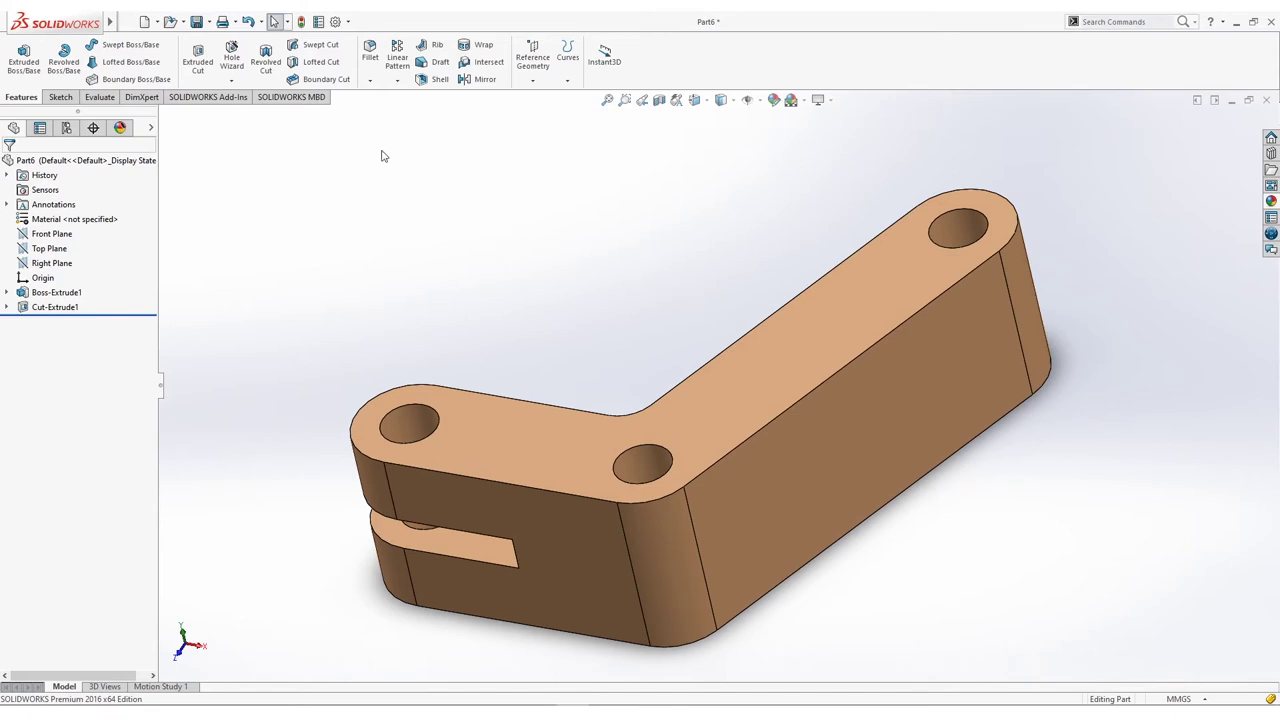
Step: Save the finished link under the file name "Part 4"
click(208, 21)
click(218, 56)
text(Part 4)
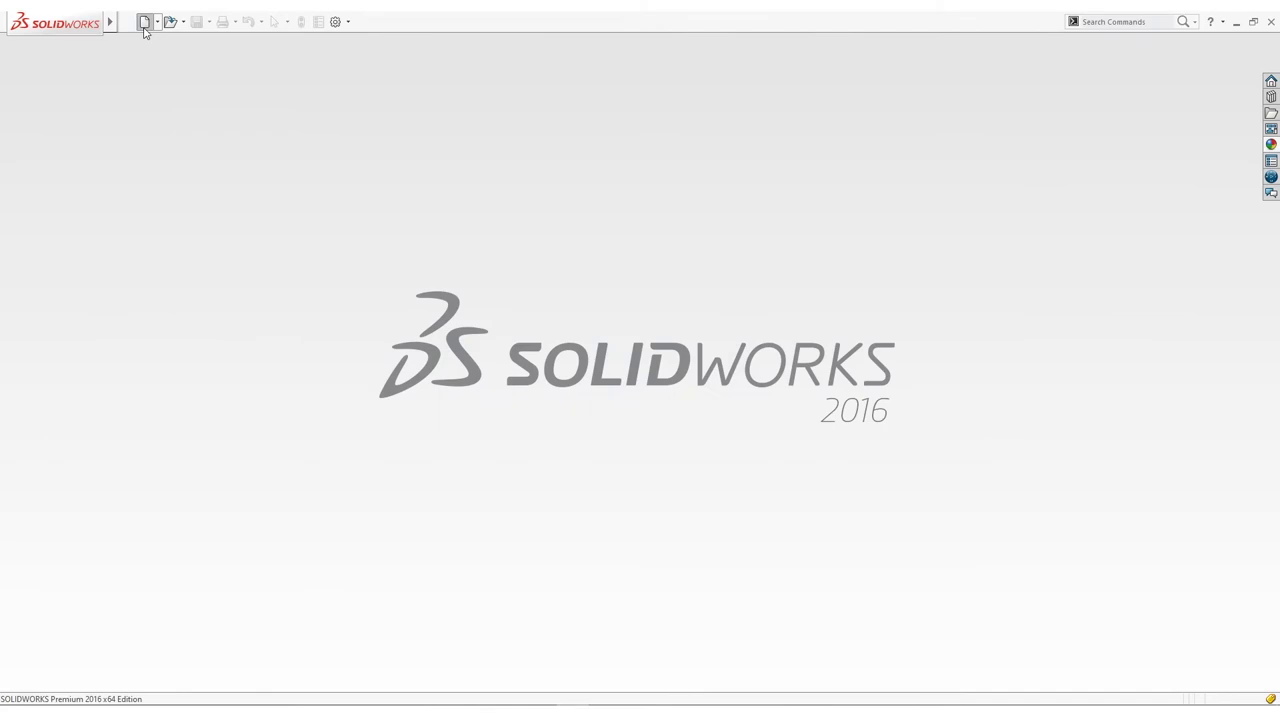
Step: Create a new part document and start a sketch on the Top Plane
click(145, 22)
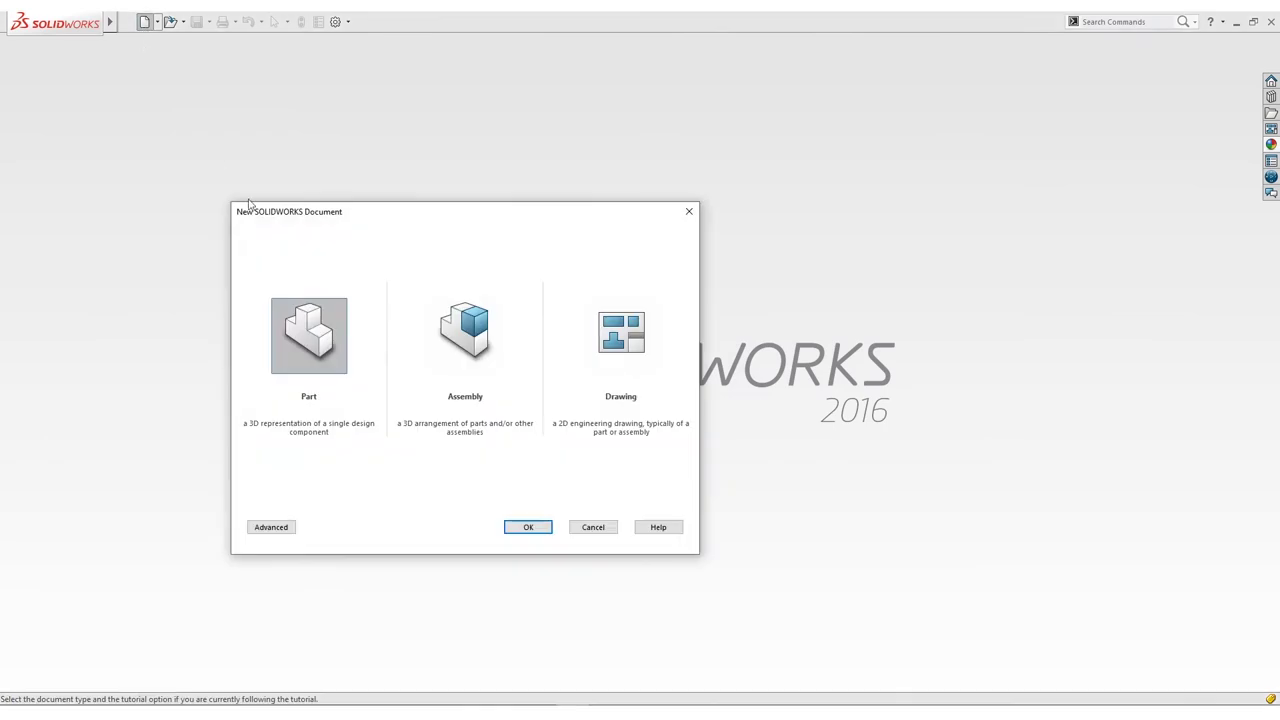
click(543, 530)
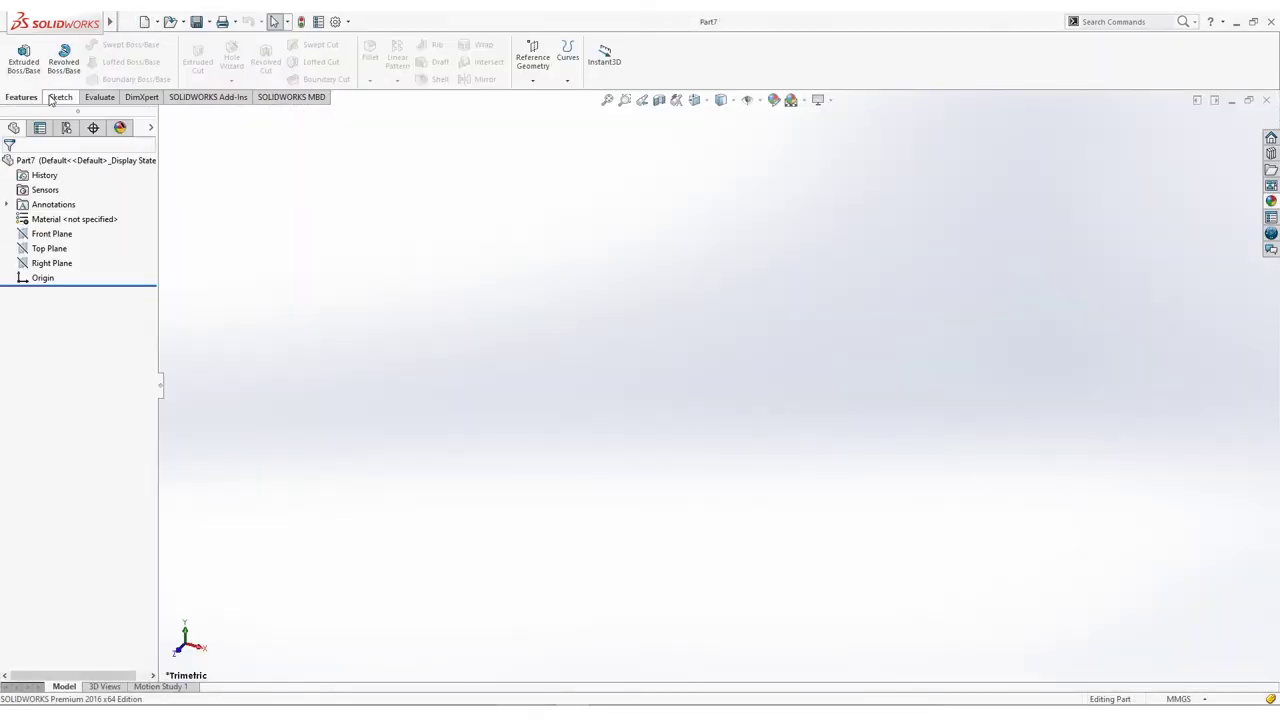
click(58, 97)
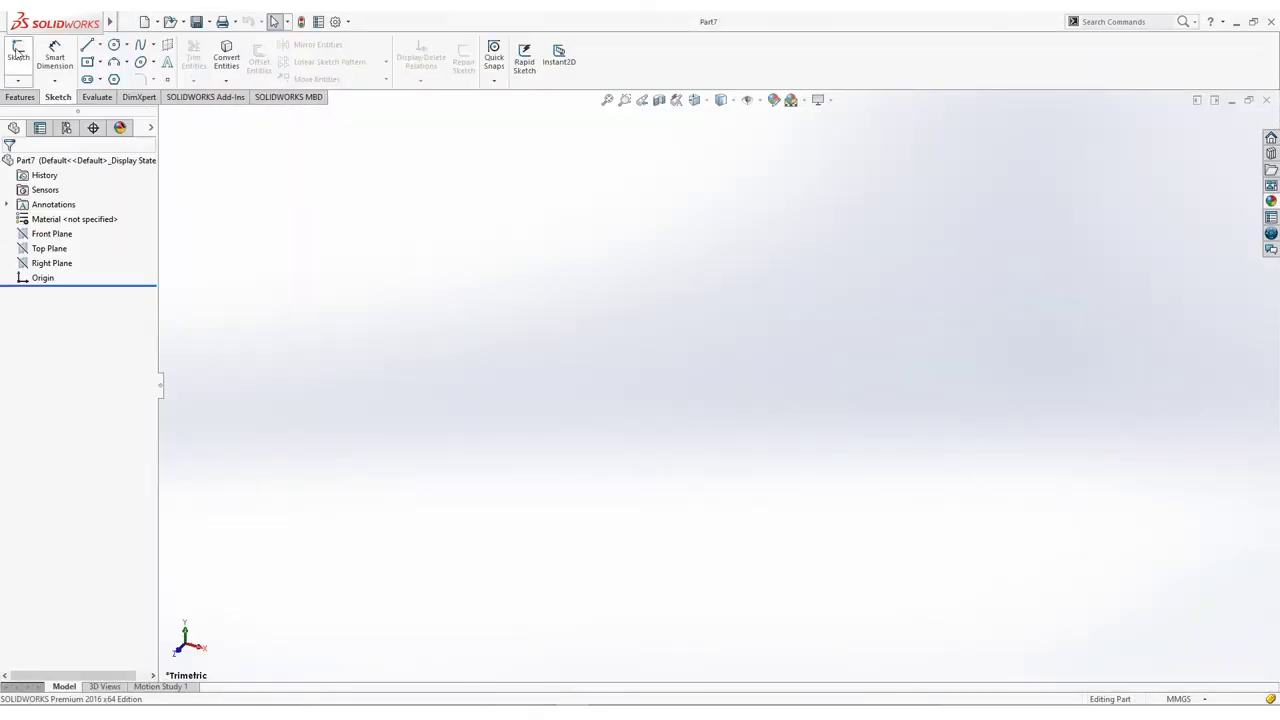
click(18, 55)
click(473, 390)
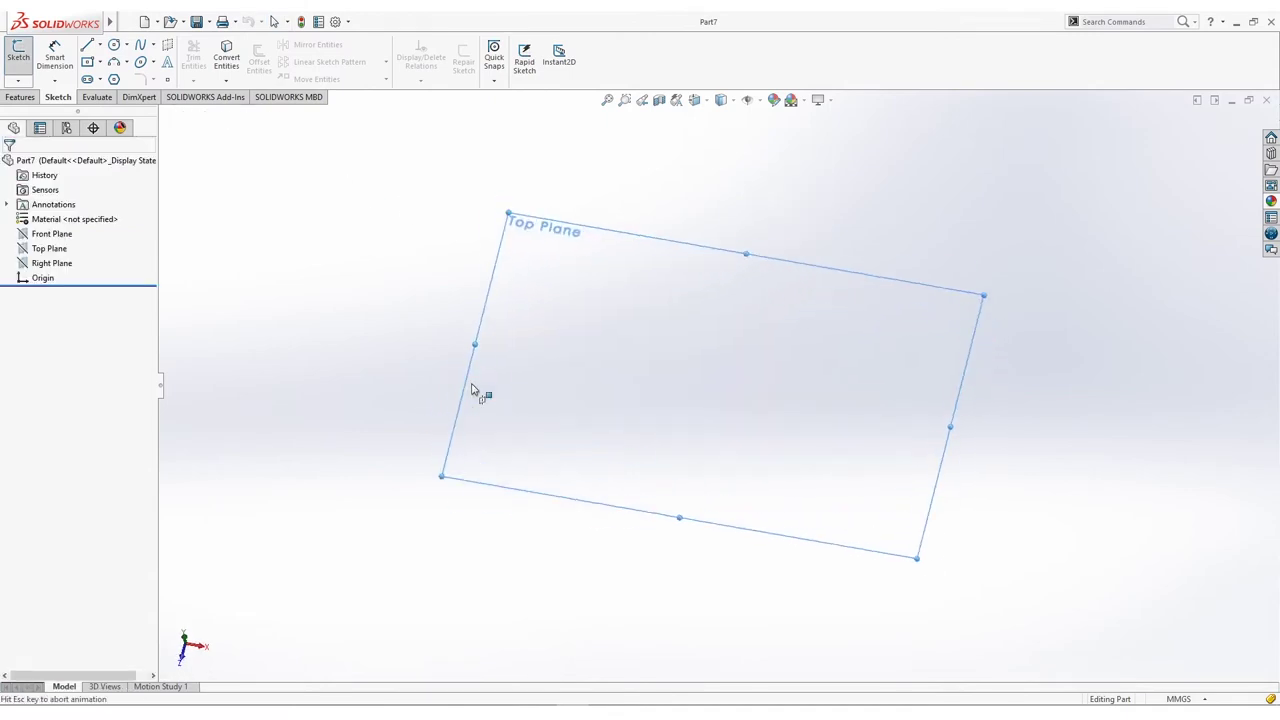
Step: Sketch a circle of about 12.5 mm radius above the origin and another just below the origin, and make the two equal
click(114, 46)
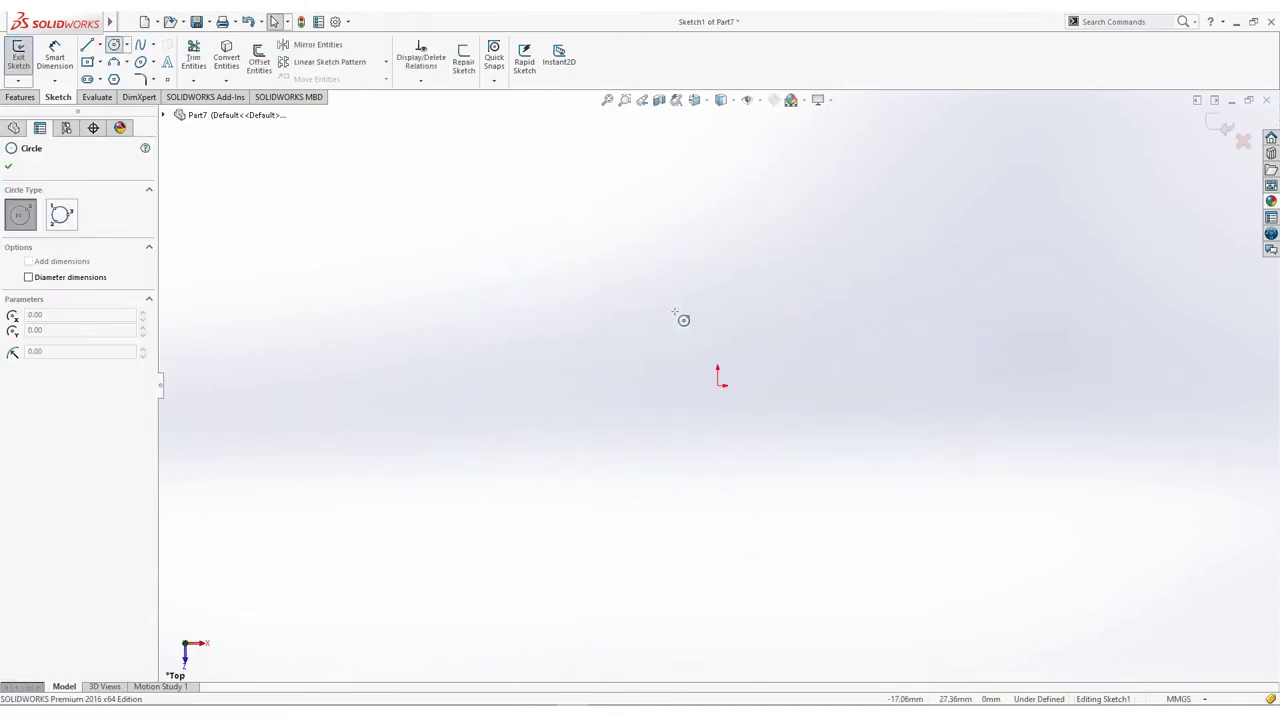
click(653, 251)
click(685, 232)
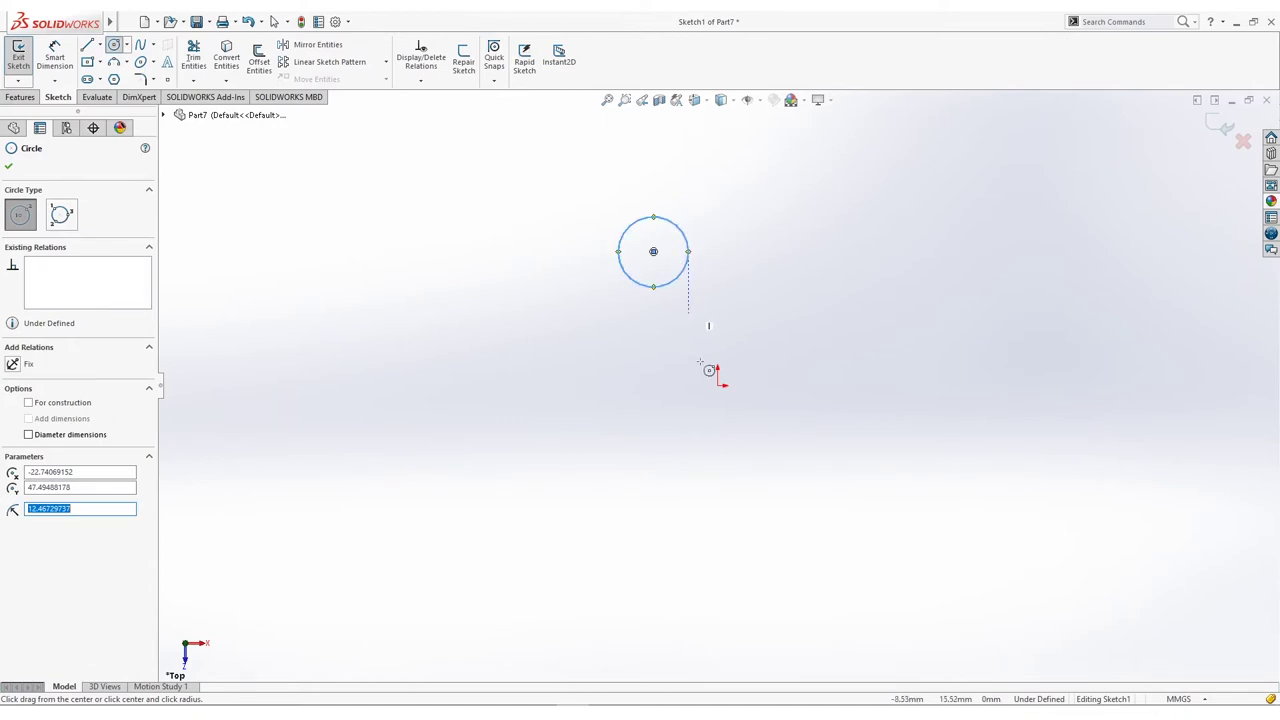
click(704, 433)
click(746, 414)
key(Escape)
drag(566, 178, 776, 536)
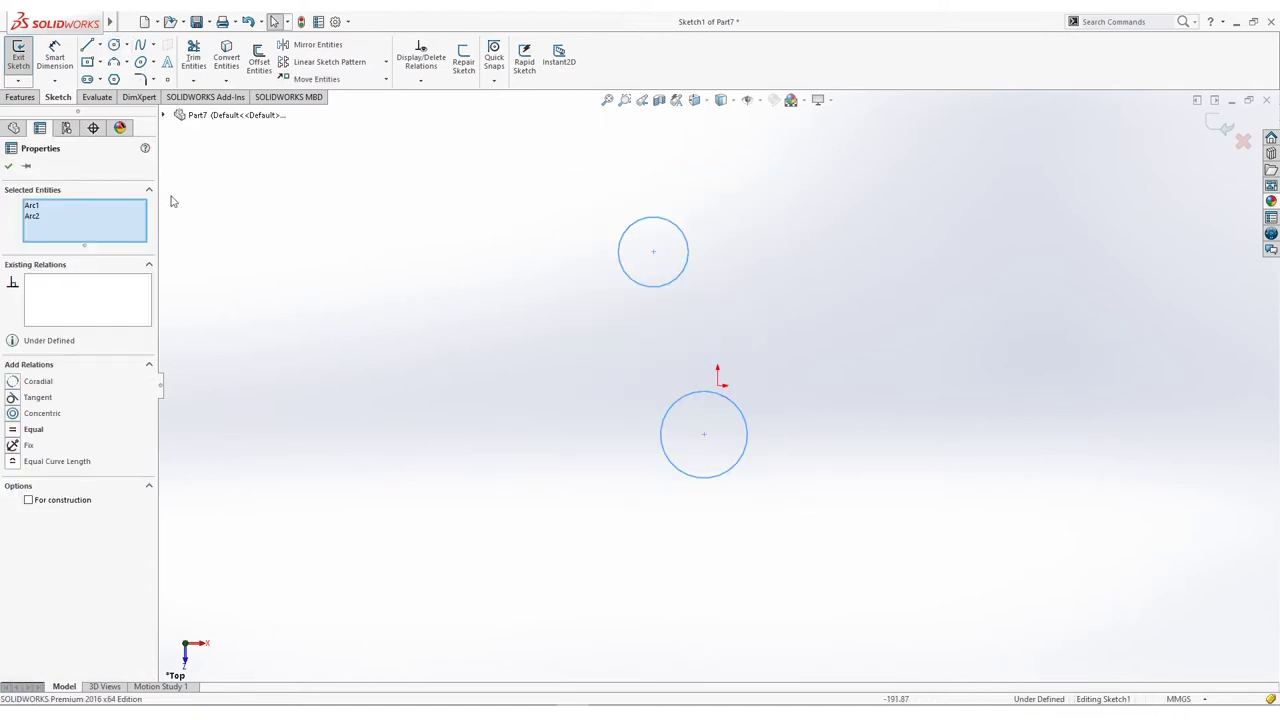
click(22, 432)
key(Escape)
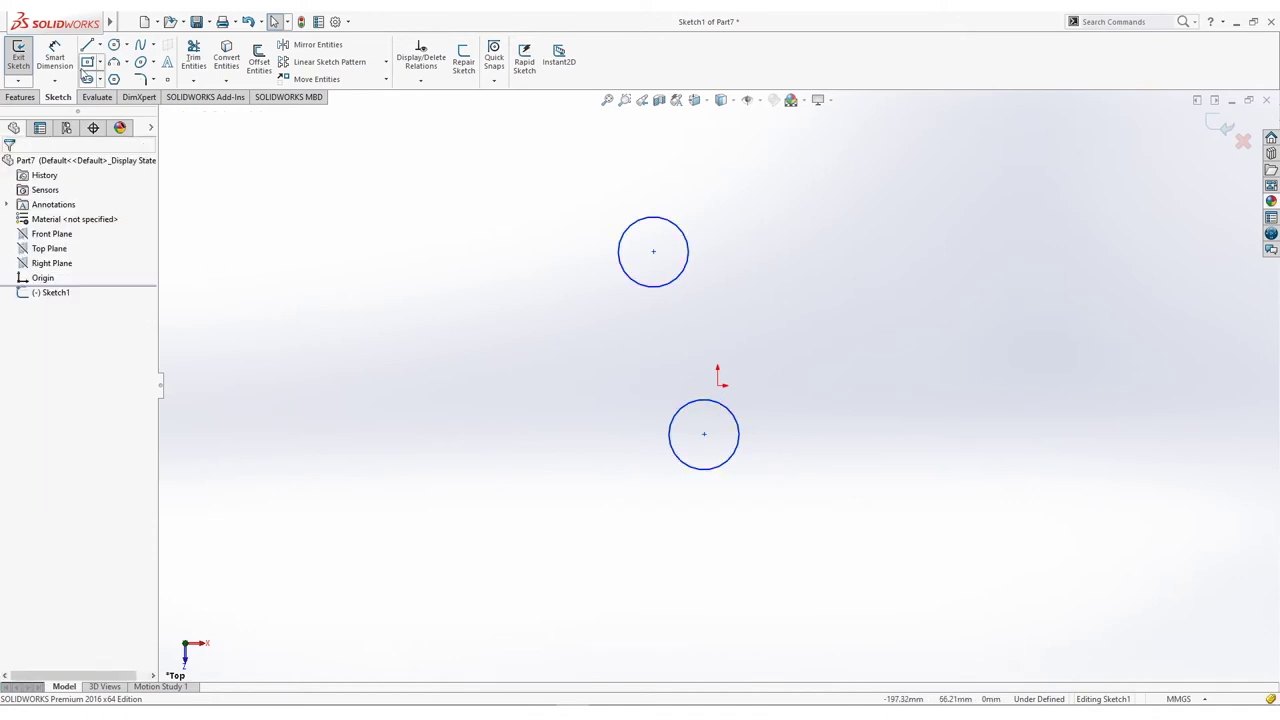
Step: Sketch a larger circle concentric with the upper circle and a separate one below the others, and make these two larger circles equal
click(115, 46)
click(653, 251)
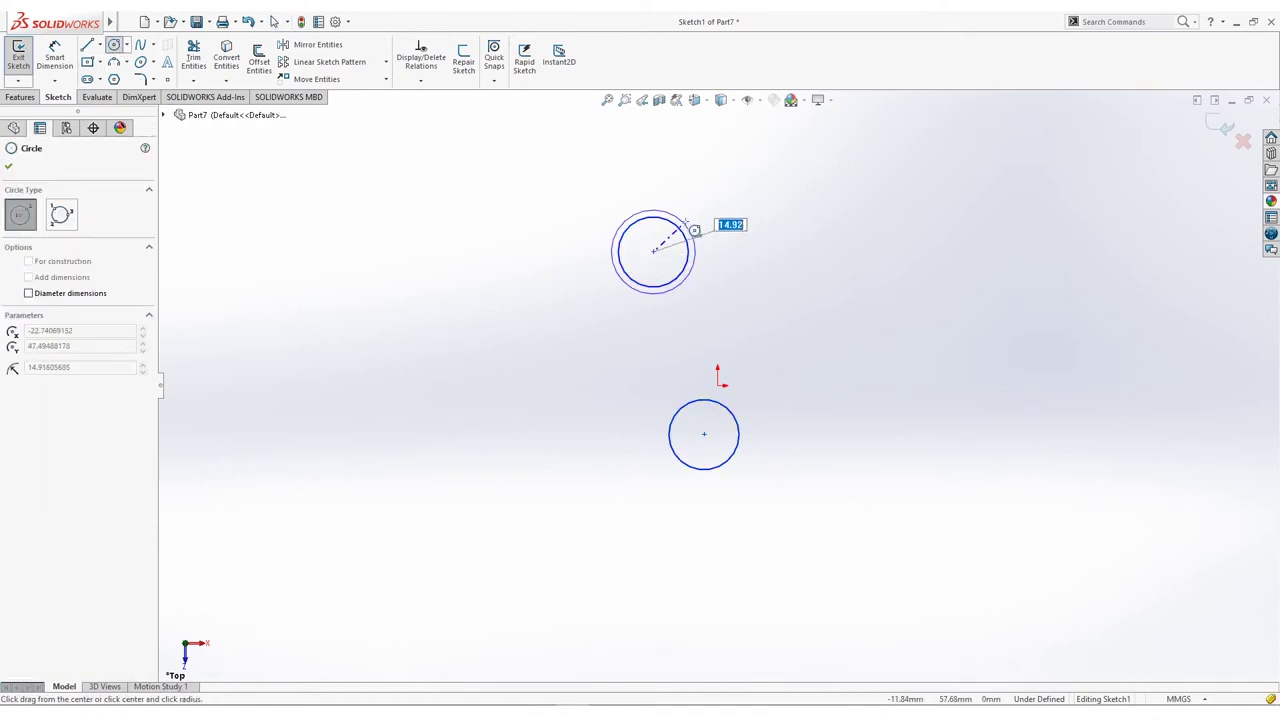
click(698, 296)
click(777, 590)
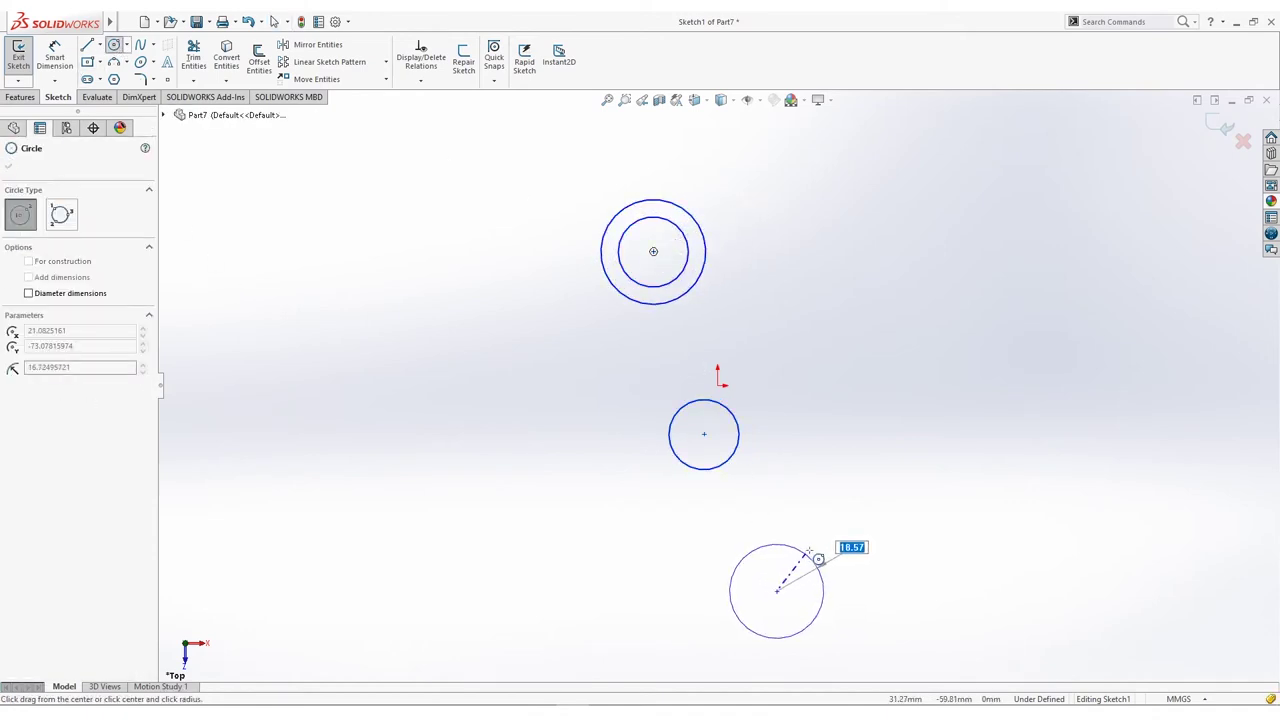
click(821, 560)
key(Escape)
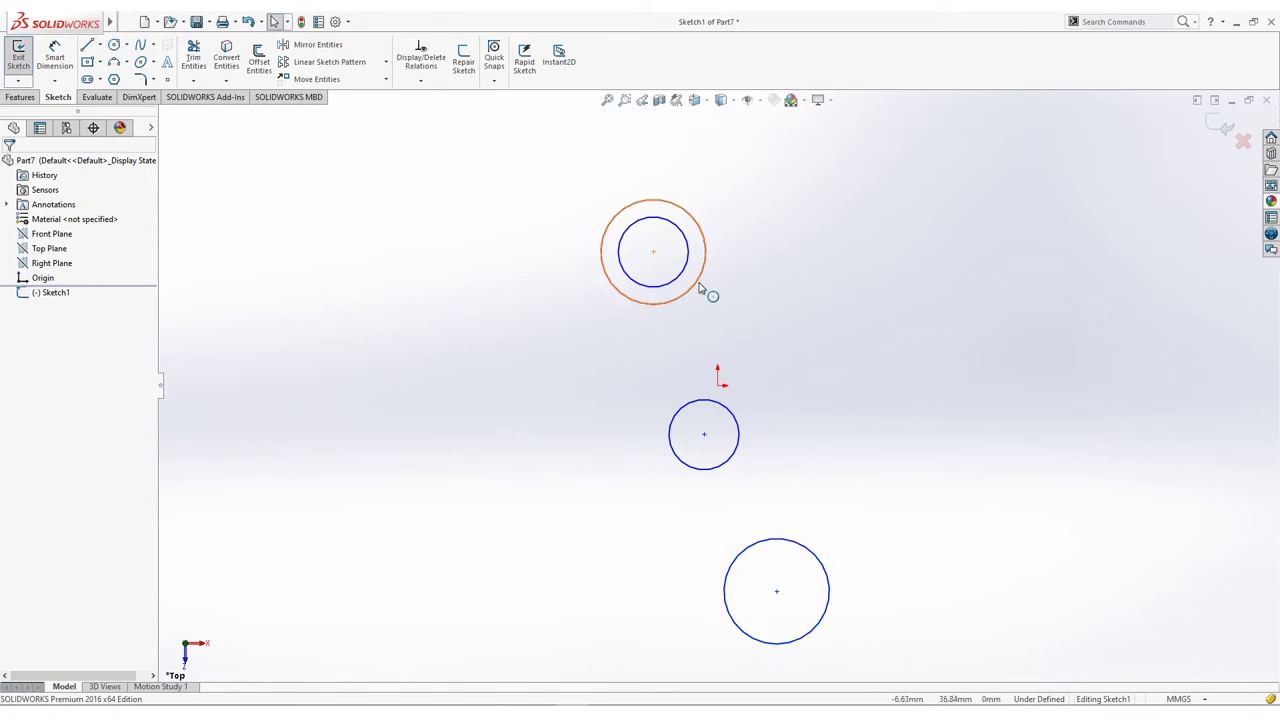
click(700, 289)
ctrl+click(725, 585)
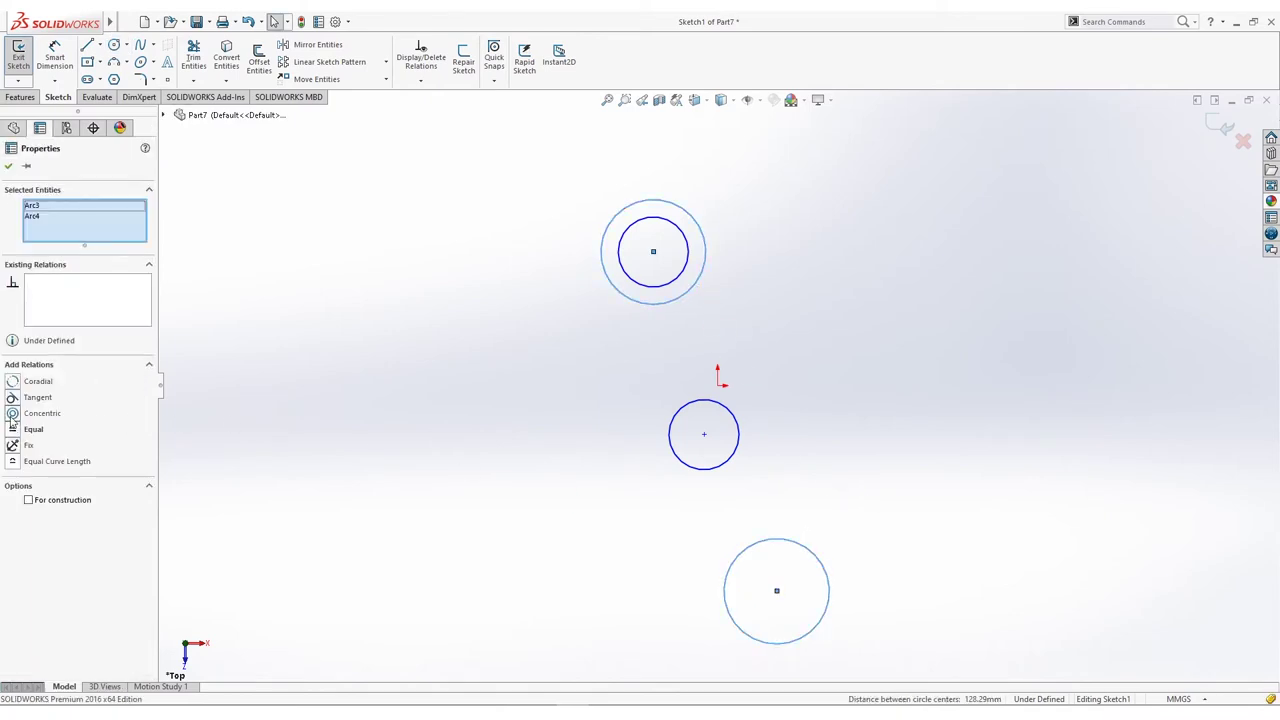
click(375, 343)
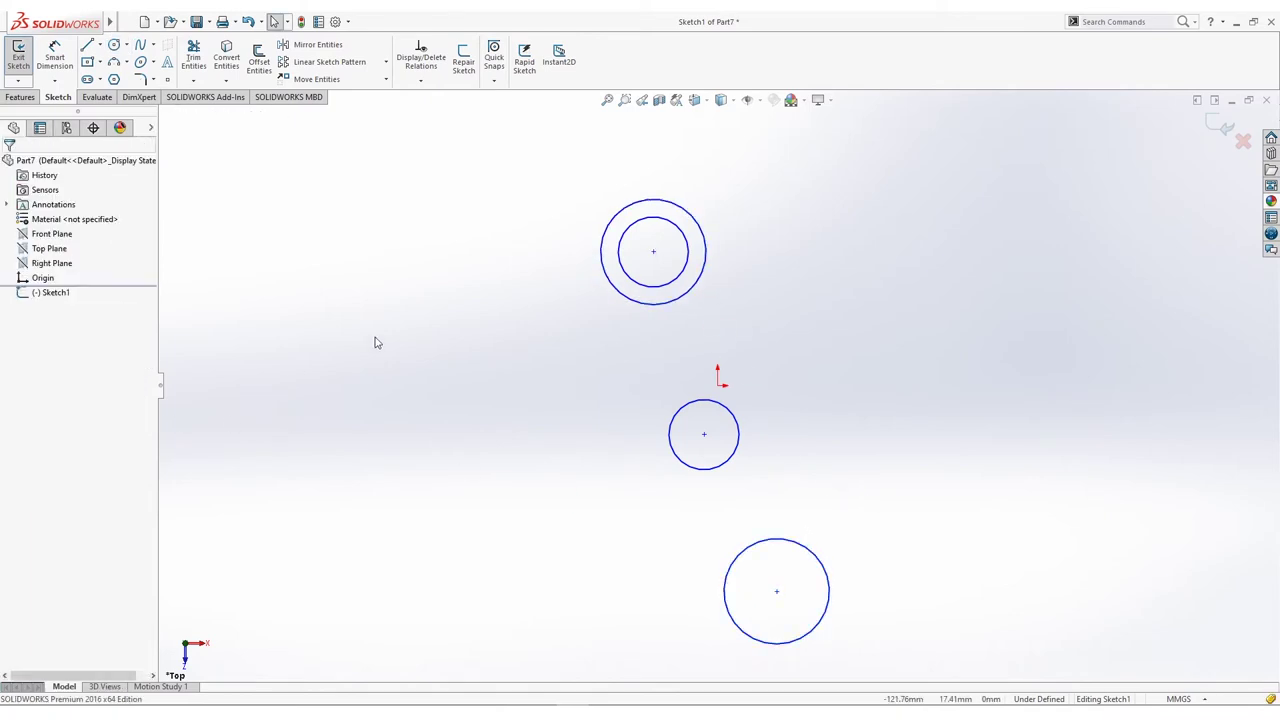
Step: Dimension the upper pair of concentric circles with an inner diameter of 8 mm and an outer diameter of 16 mm
click(45, 60)
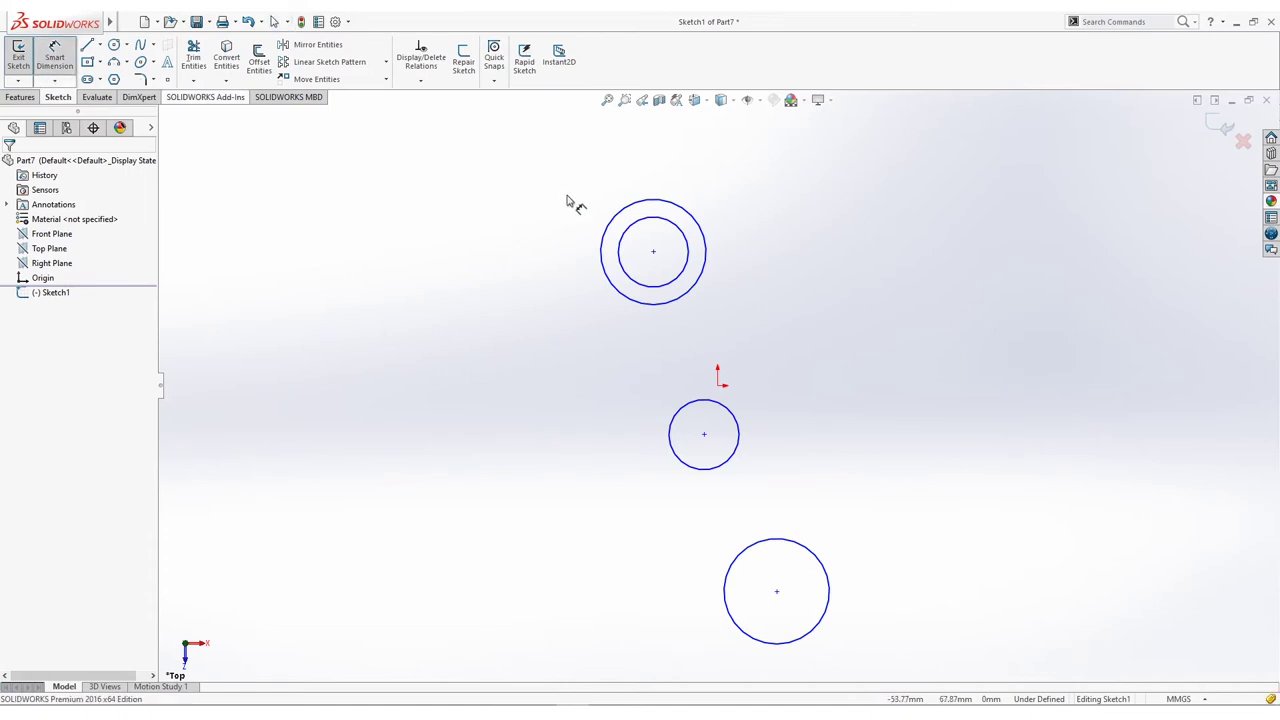
click(686, 236)
click(741, 166)
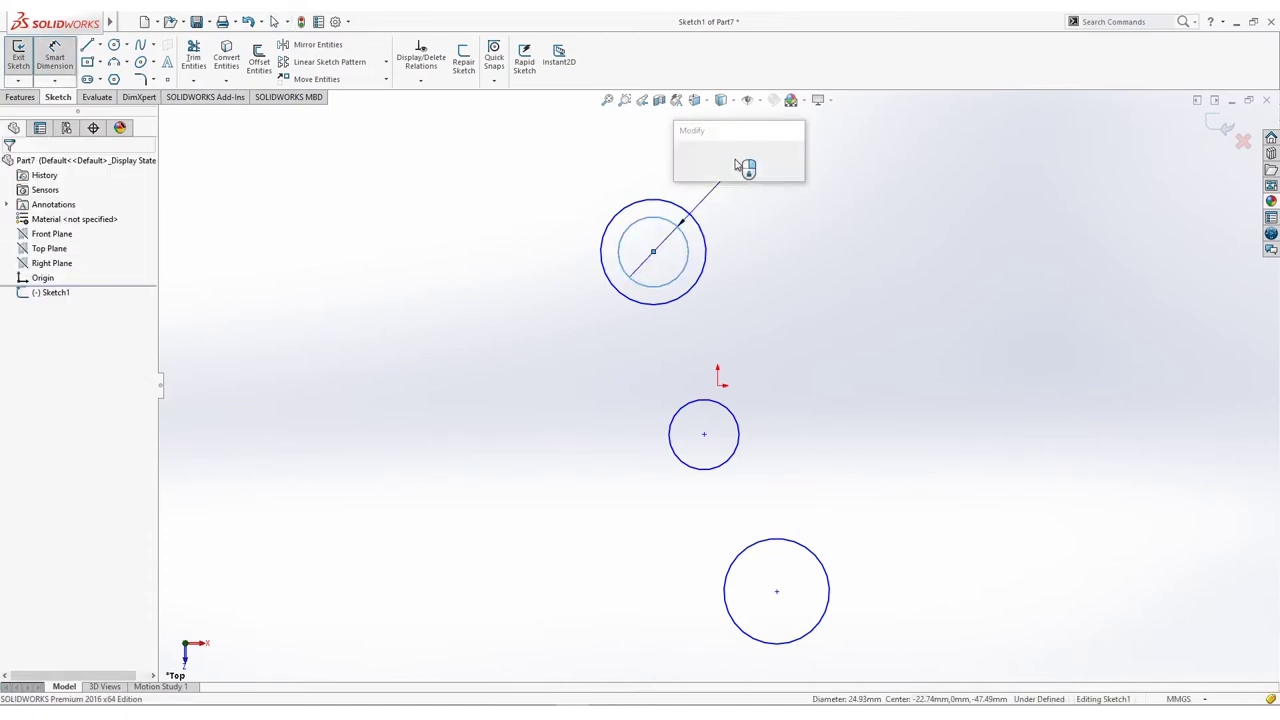
text(8)
key(Return)
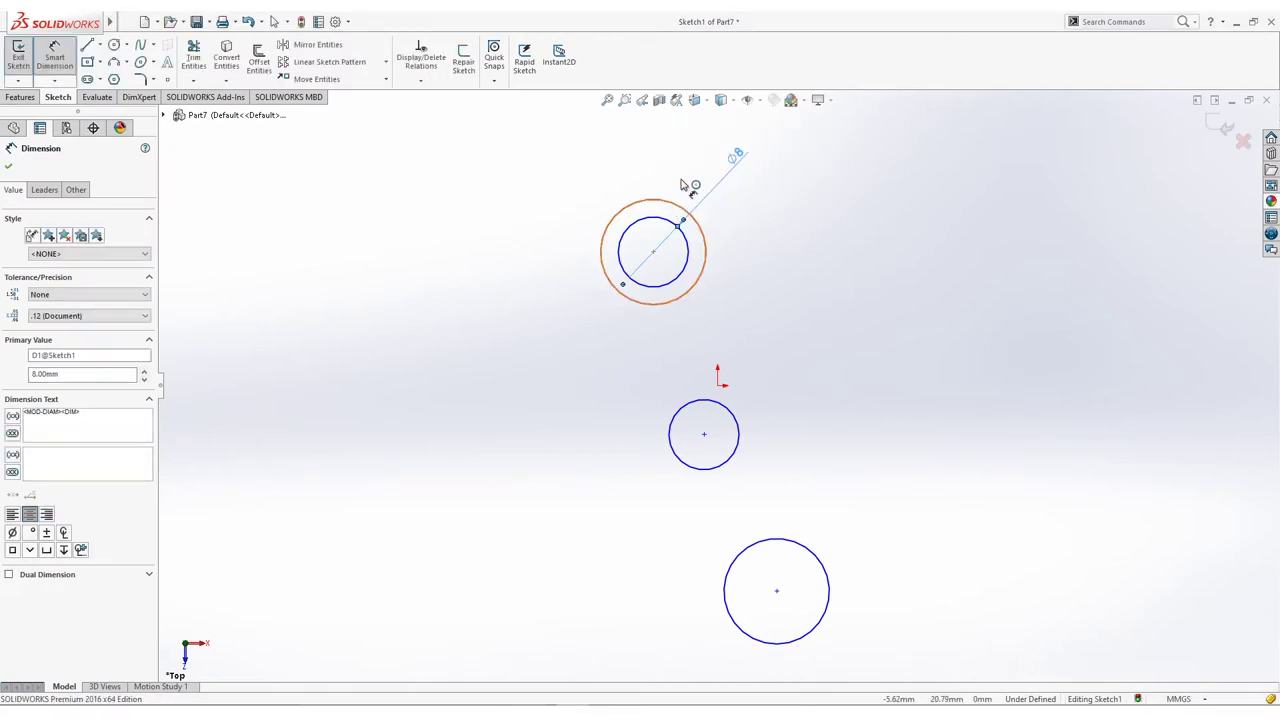
click(678, 205)
click(700, 167)
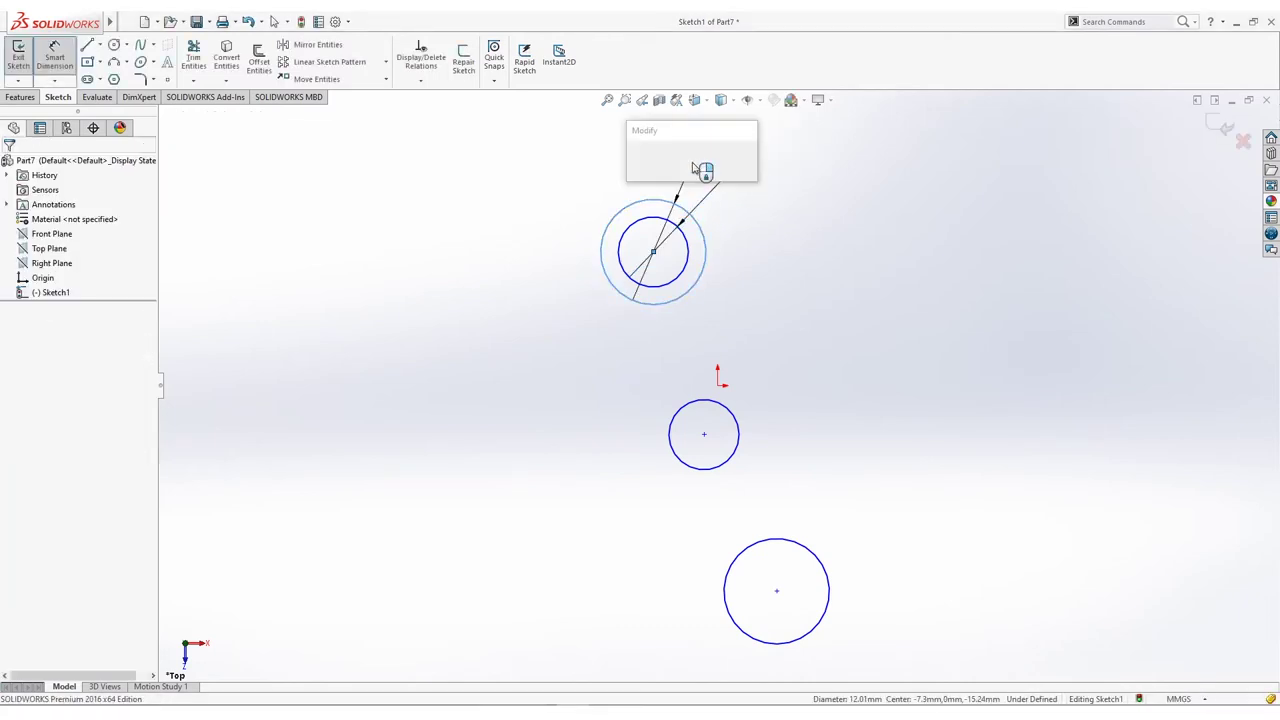
text(8*2)
key(Return)
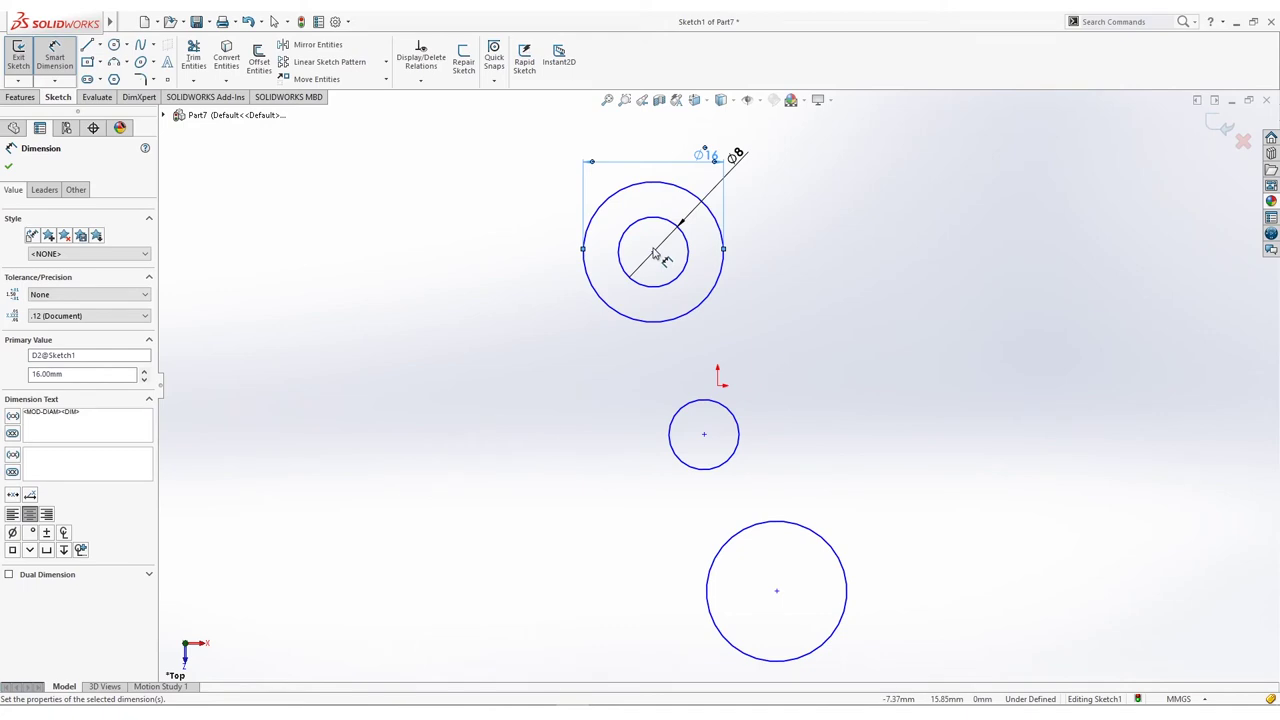
key(Escape)
Step: Place the middle circle's center on the origin and set its horizontal distance to the upper circles' center to 7.33 mm
drag(704, 434, 717, 384)
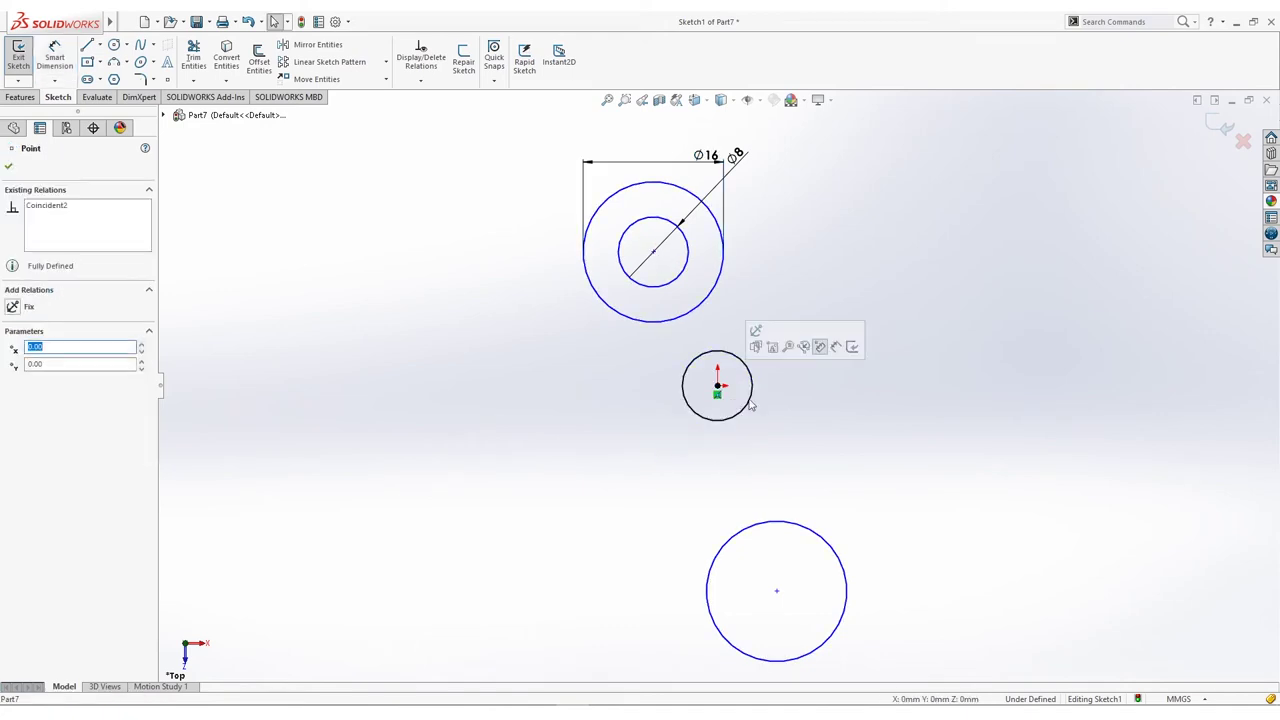
click(832, 413)
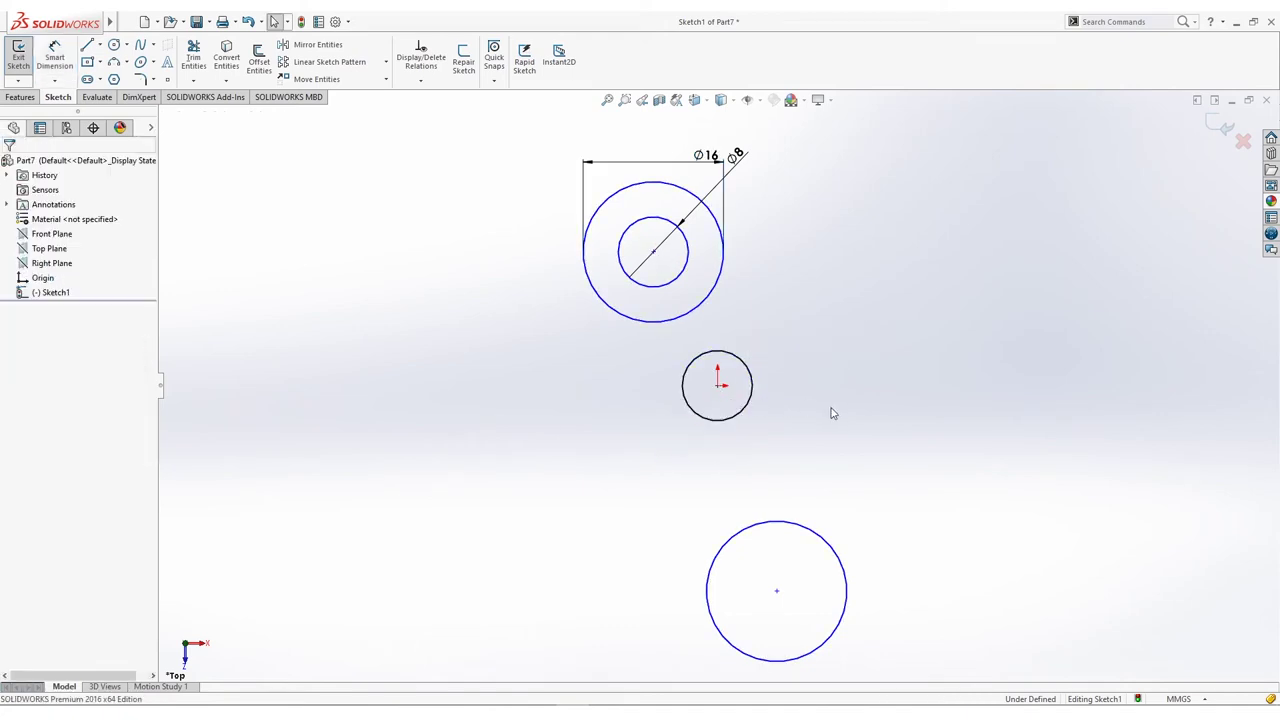
click(58, 56)
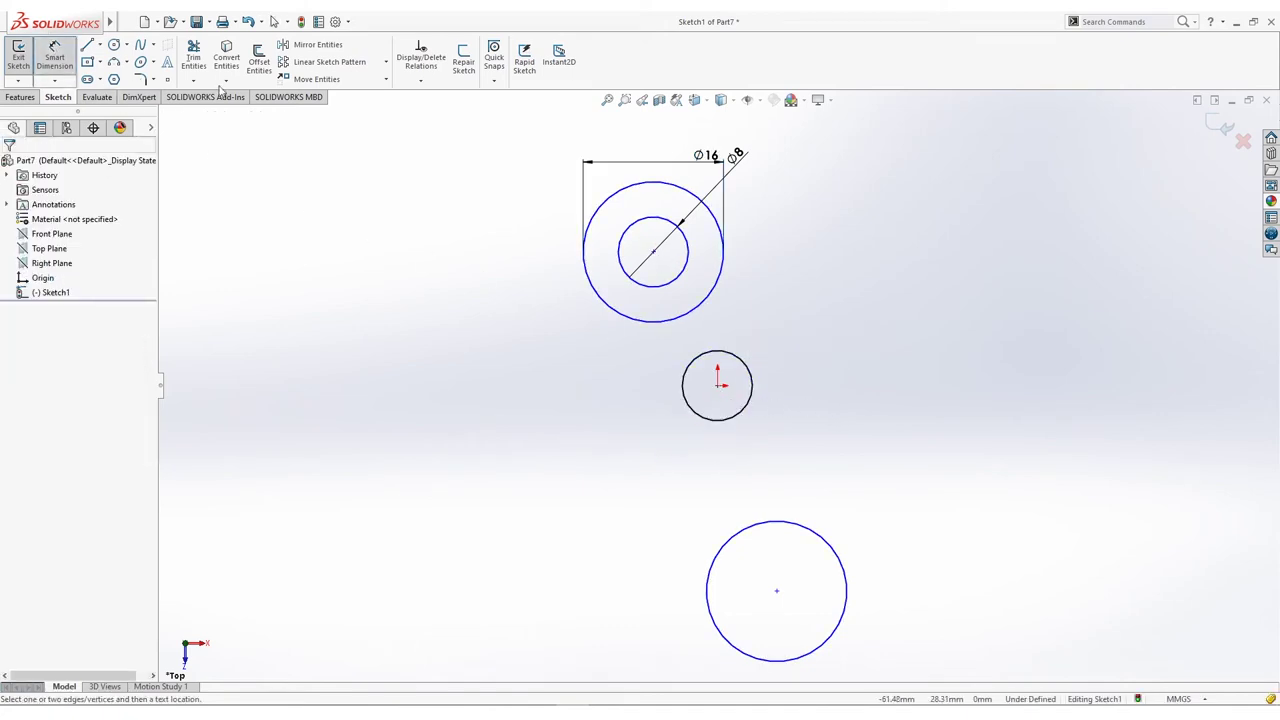
click(655, 254)
click(718, 385)
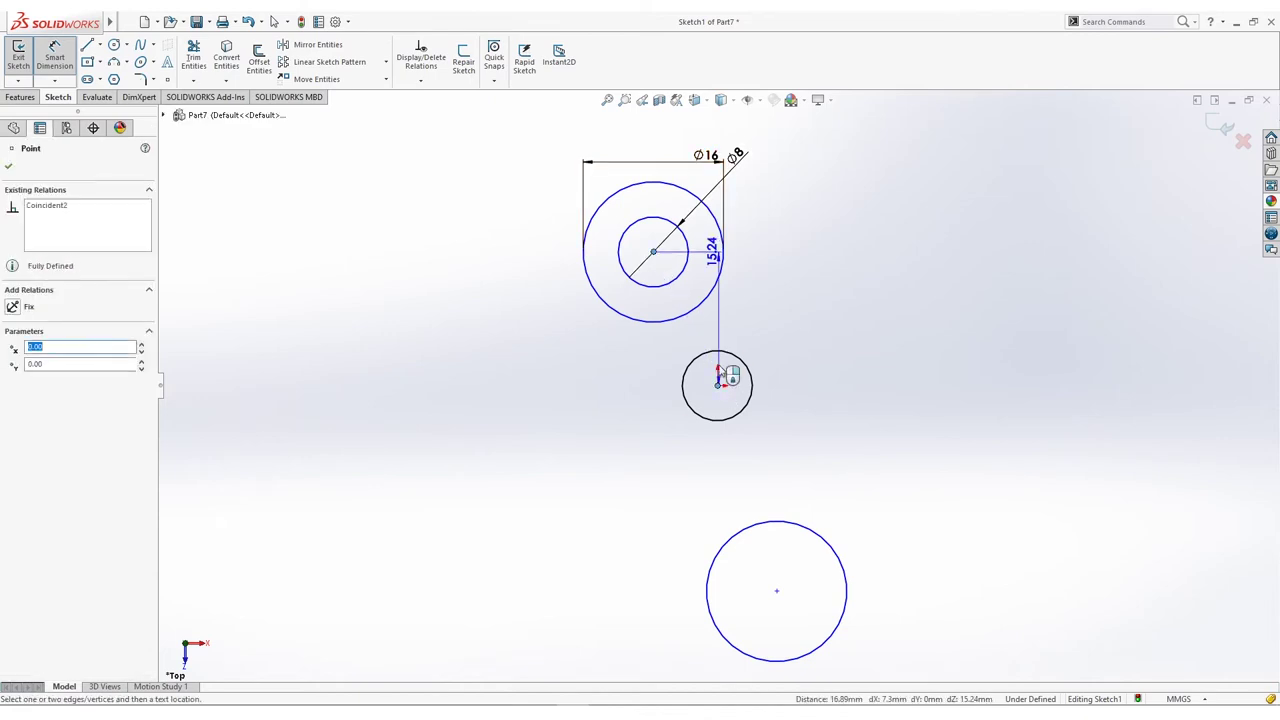
click(698, 186)
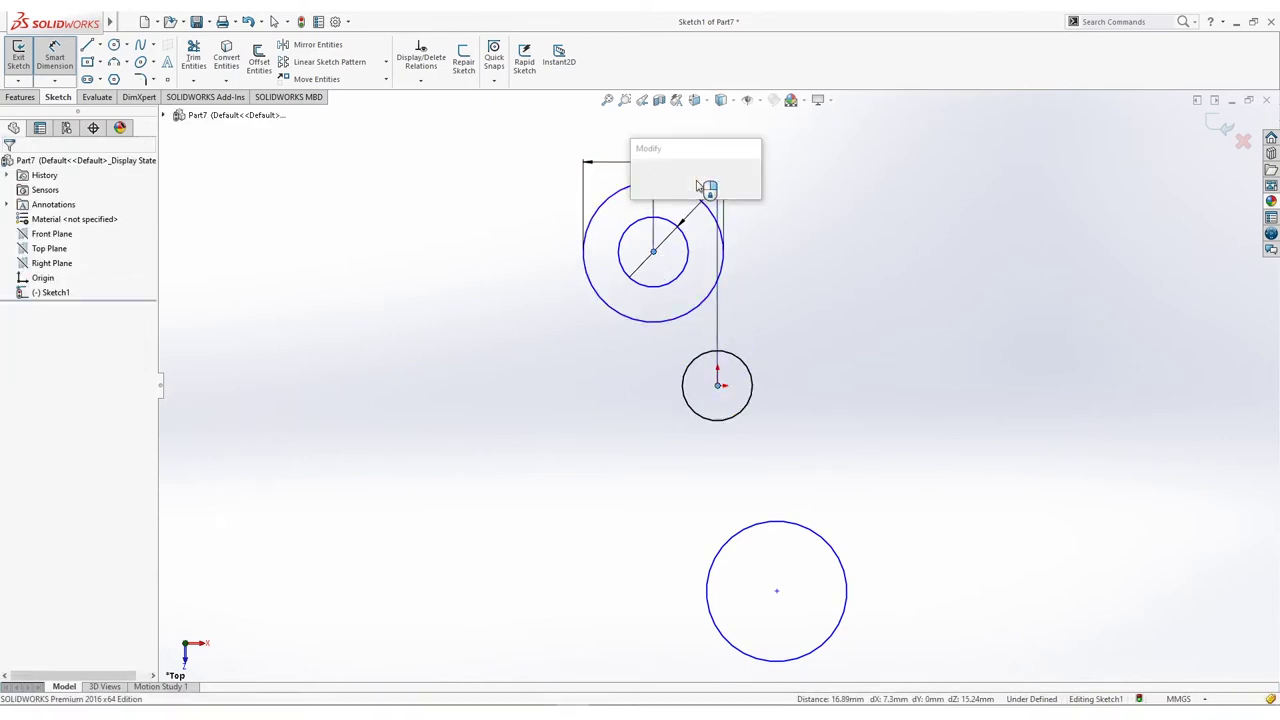
text(7.33)
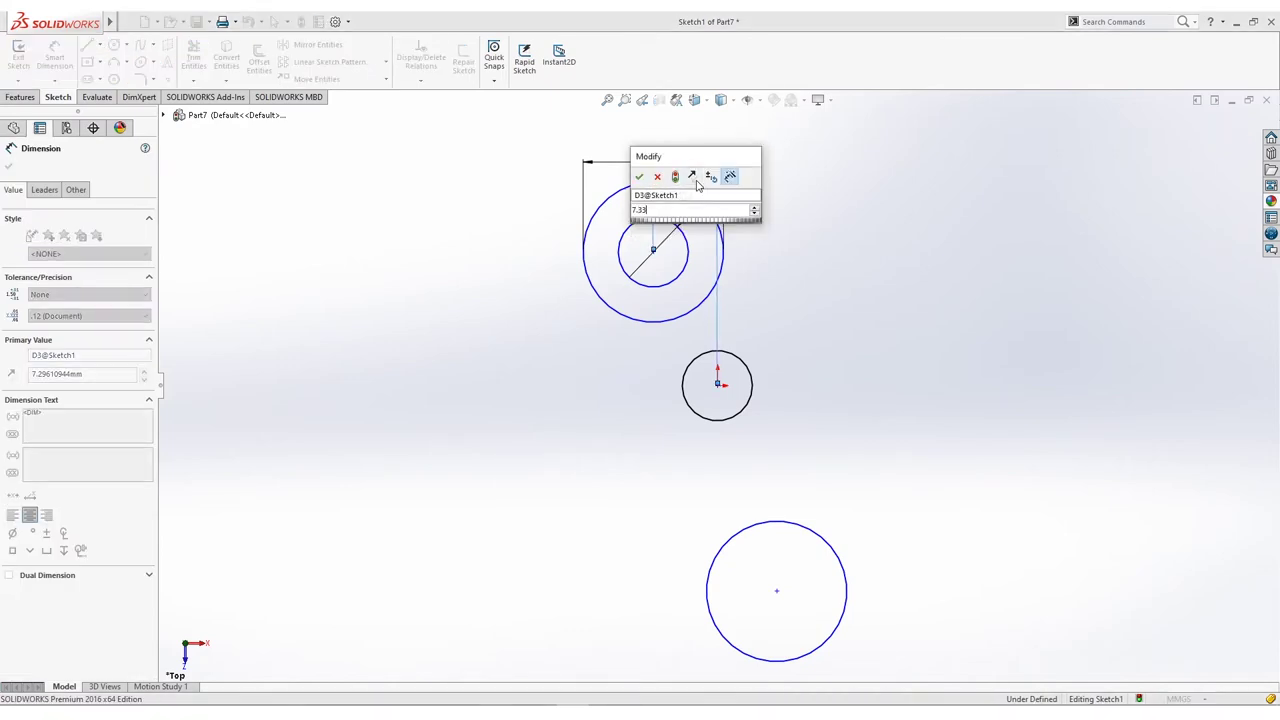
key(Return)
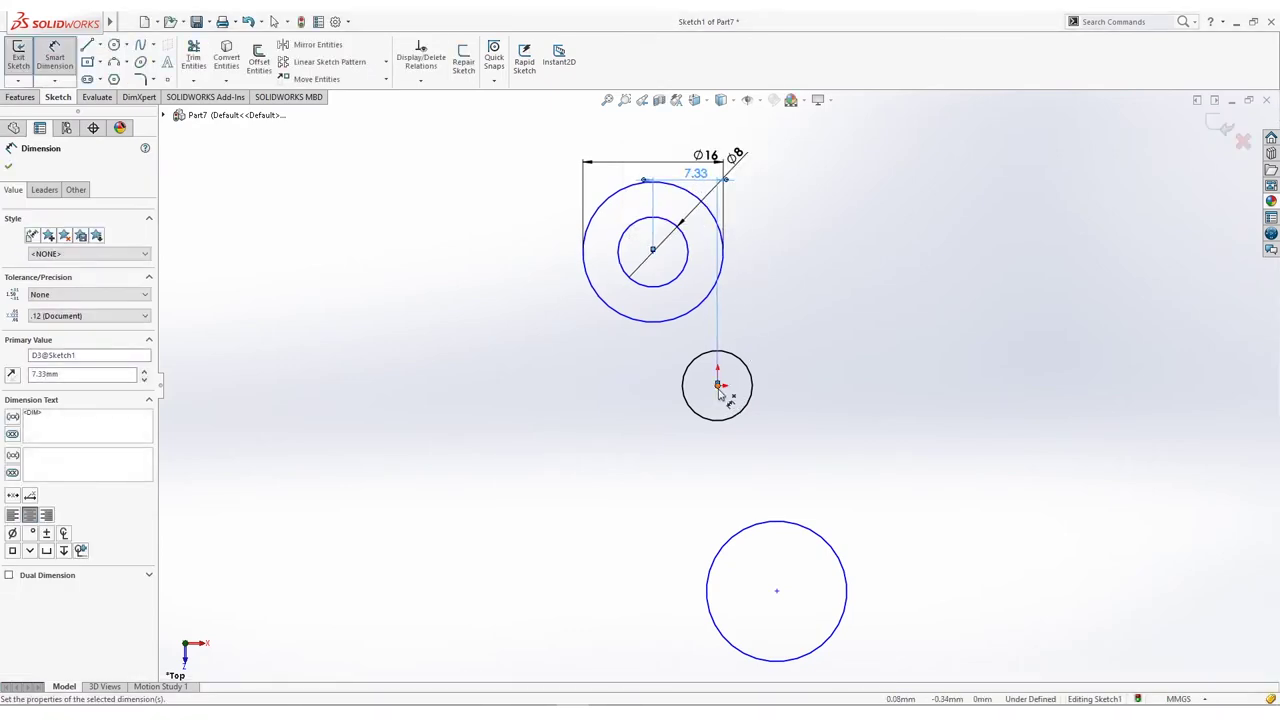
Step: Set the vertical distance between the origin and the upper circles' center to 24.87 mm
click(718, 385)
click(652, 250)
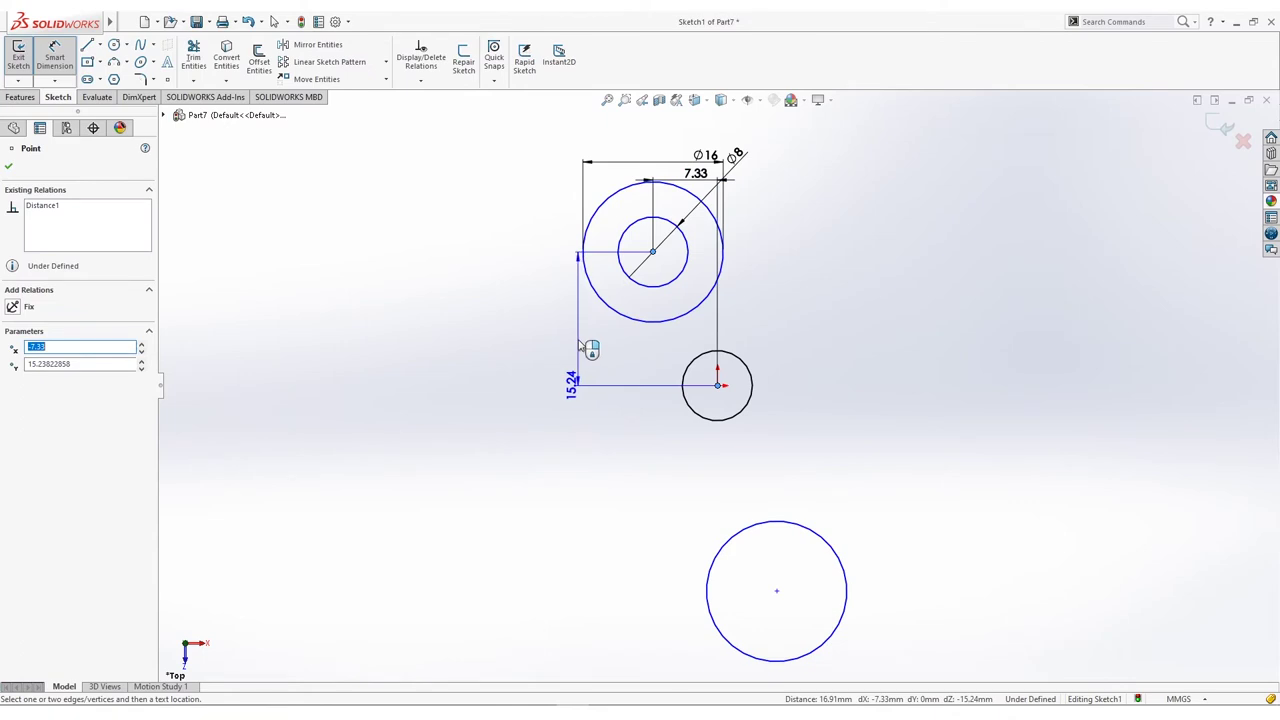
click(579, 345)
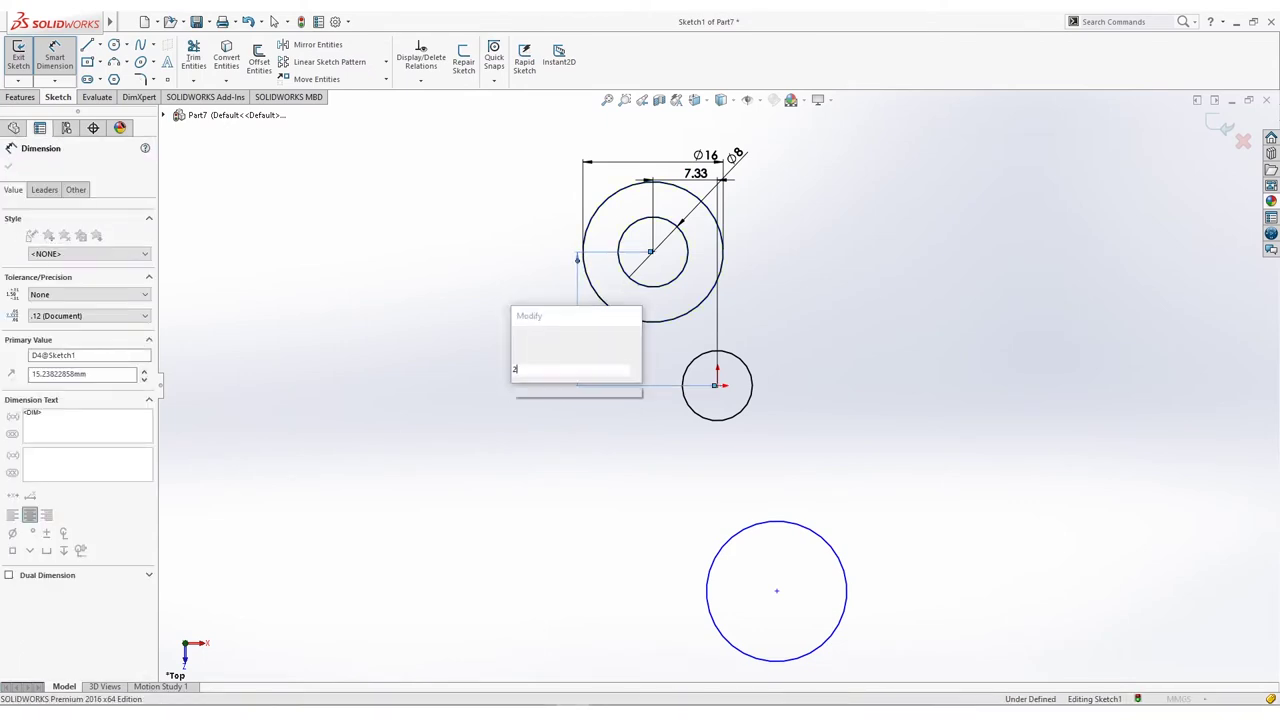
text(24.87)
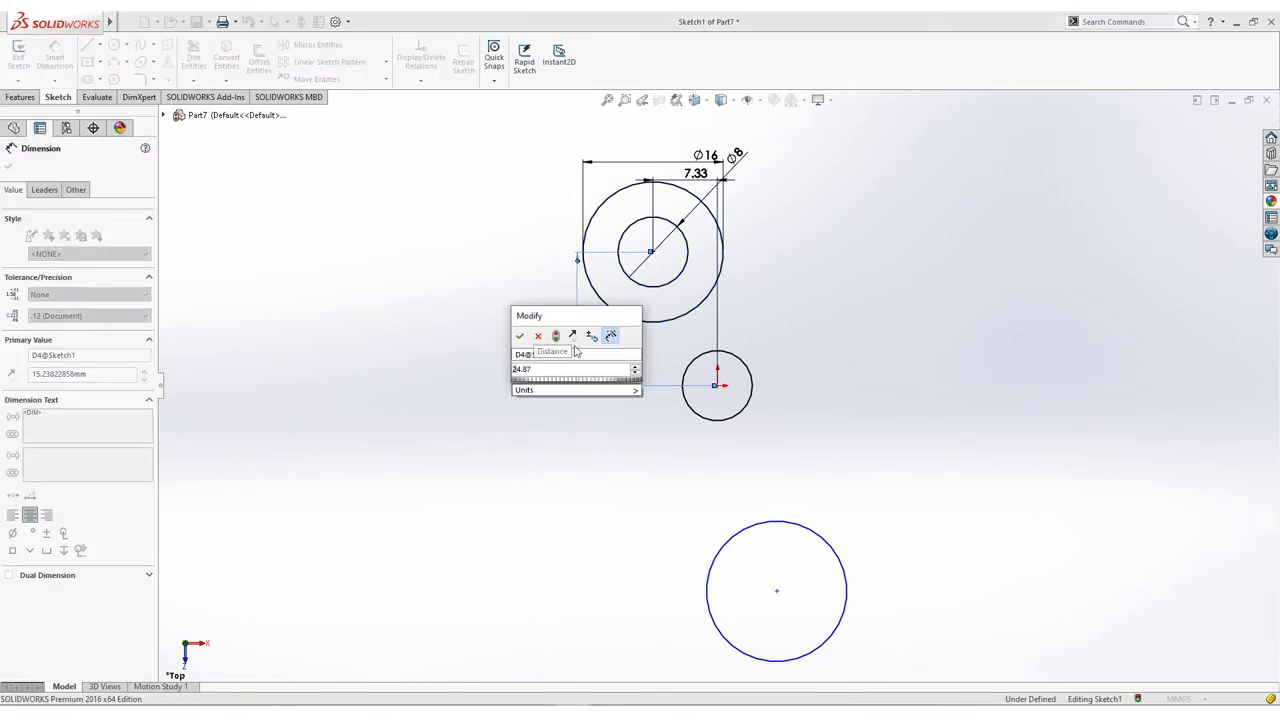
key(Escape)
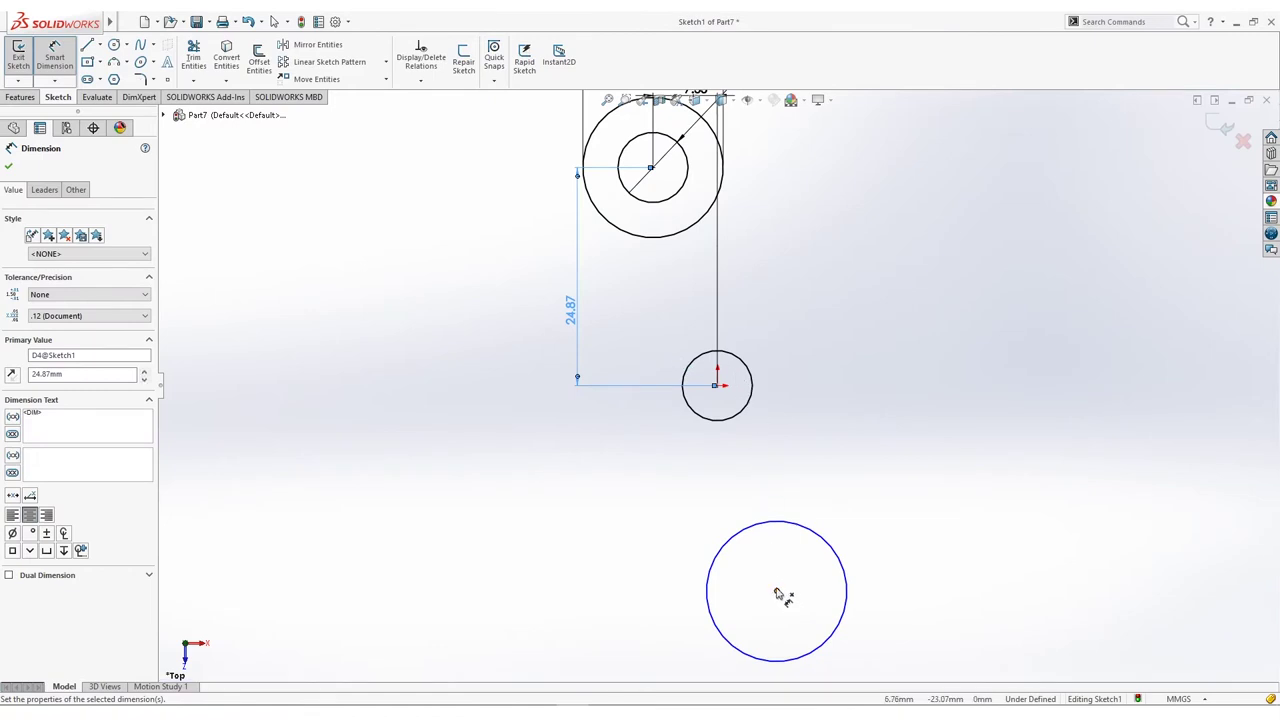
Step: Set the horizontal distance between the origin and the lowest circle's center to 3.36 mm
click(777, 592)
click(718, 386)
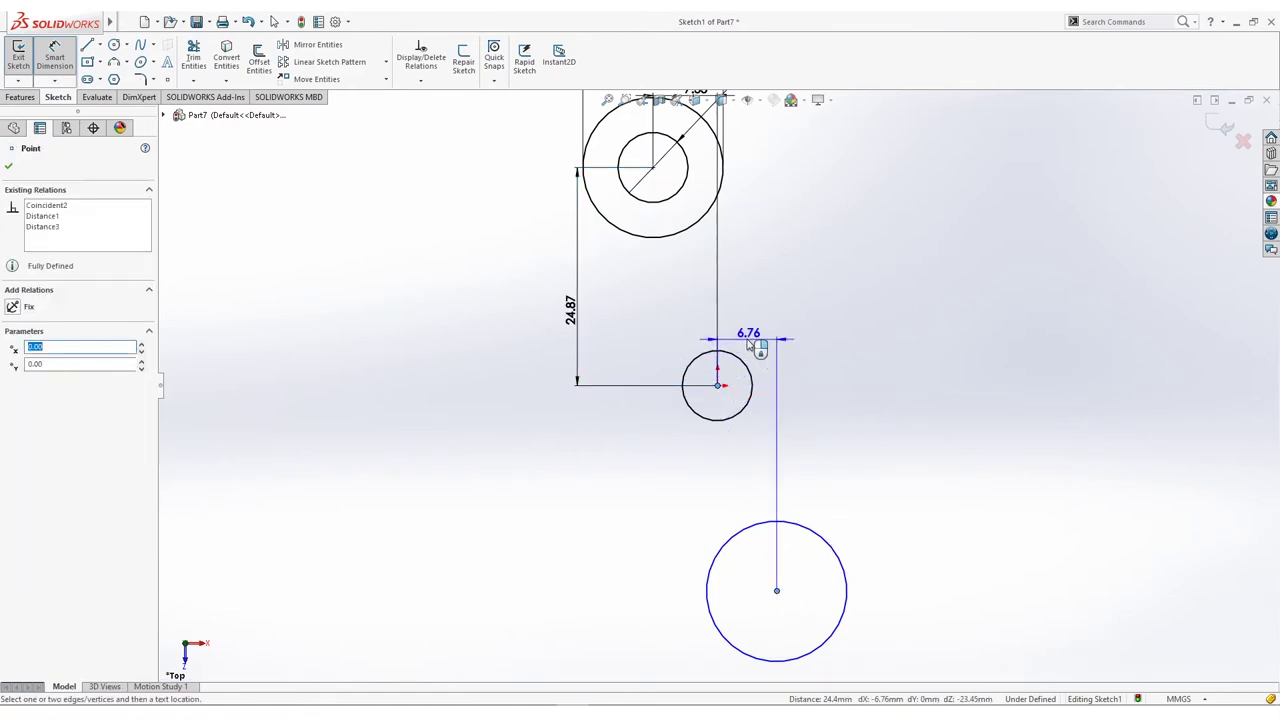
click(748, 345)
text(3.)
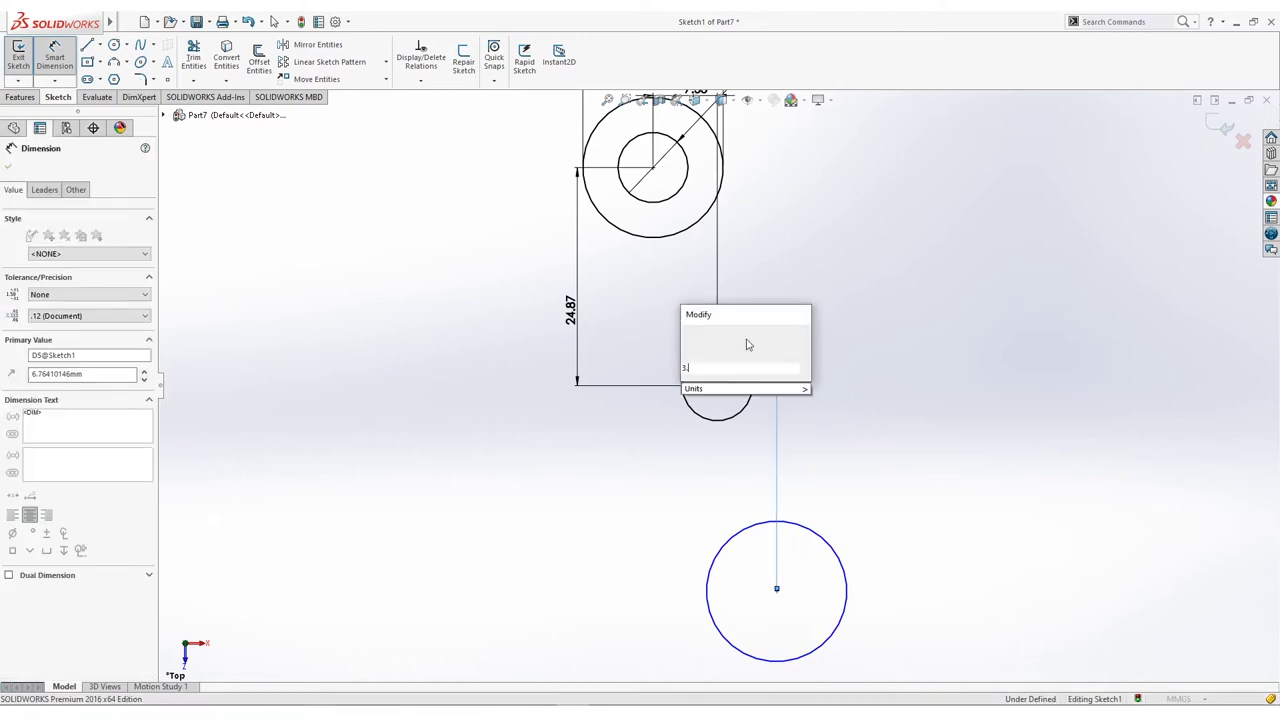
text(37)
key(Return)
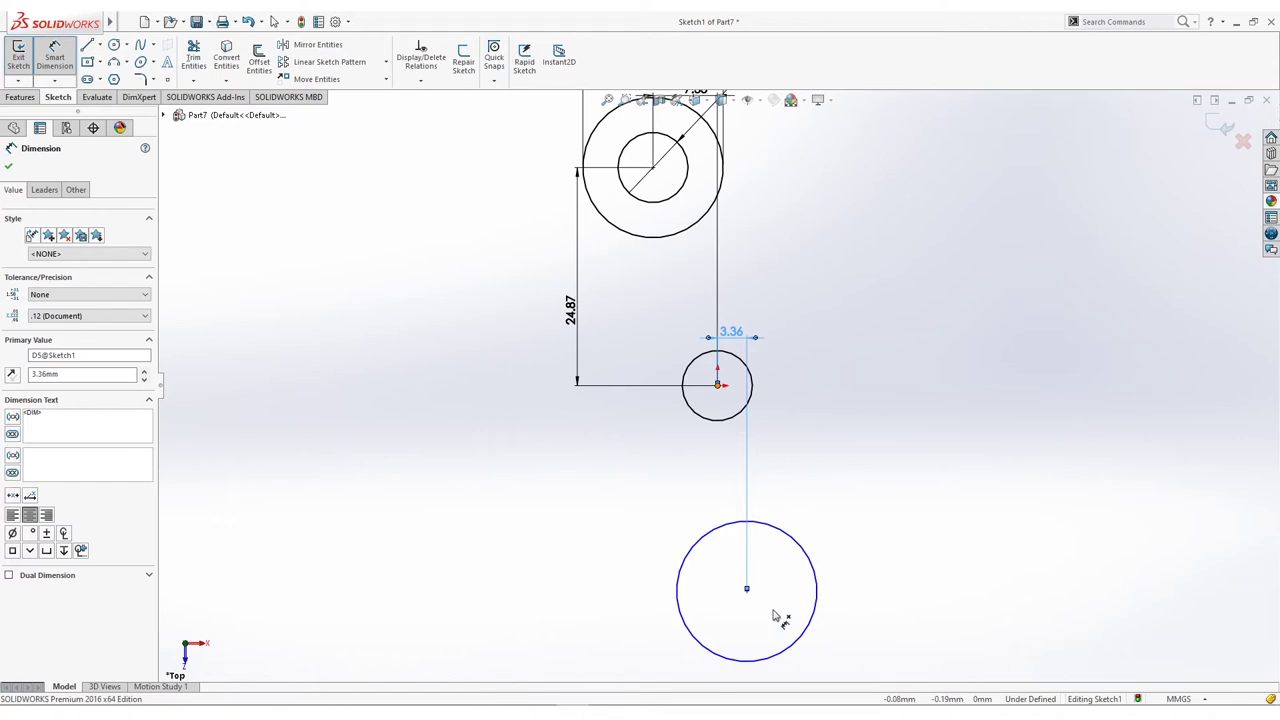
Step: Set the vertical distance between the origin and the lowest circle's center to 22 mm
click(746, 589)
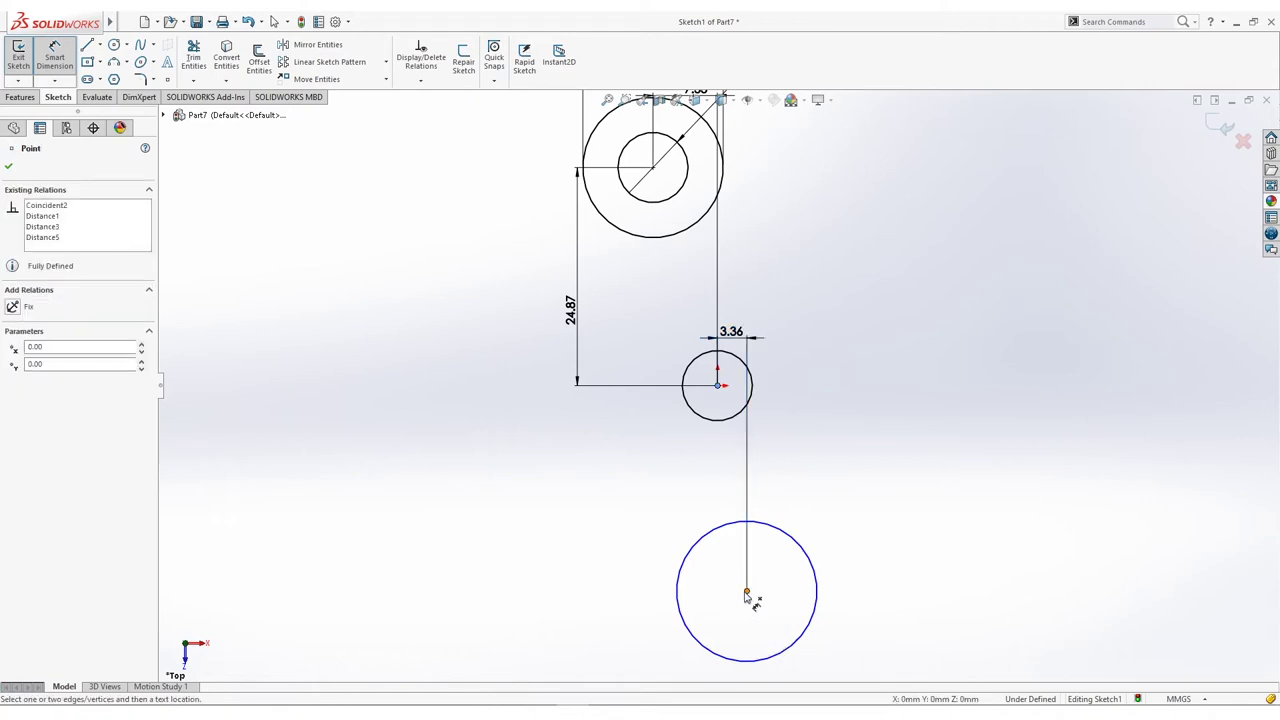
click(663, 506)
text(22)
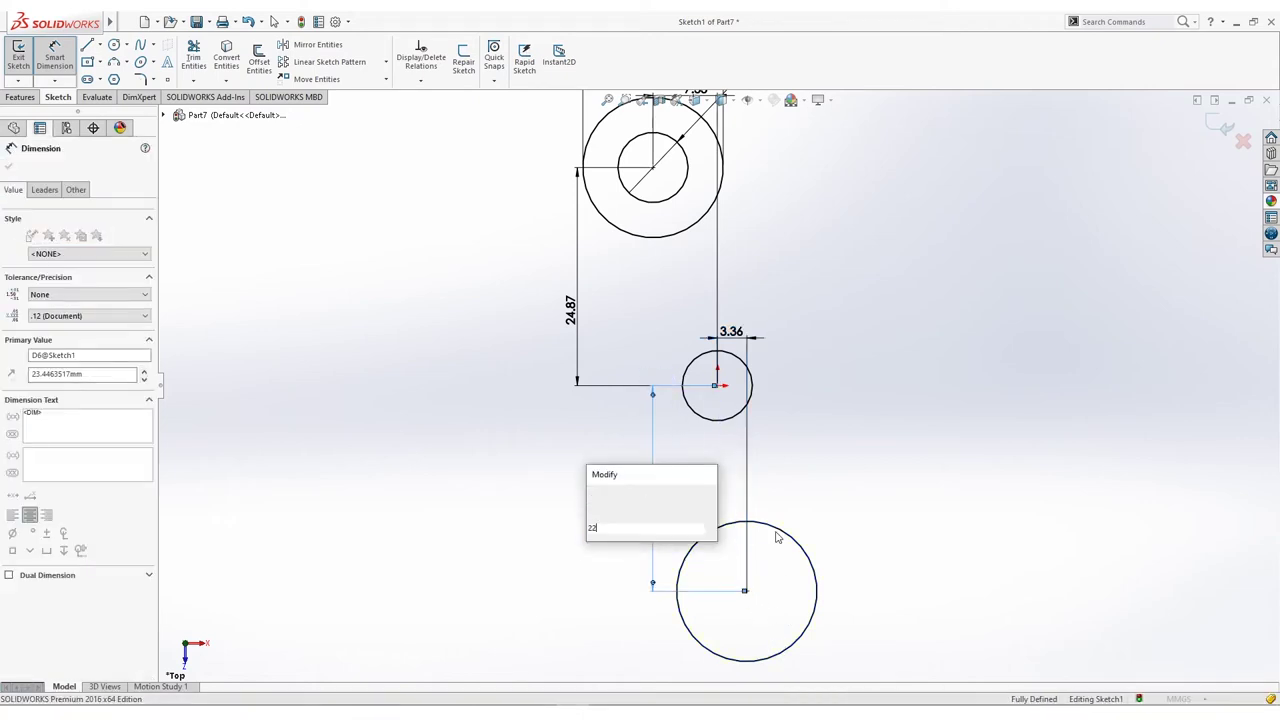
key(Return)
key(Escape)
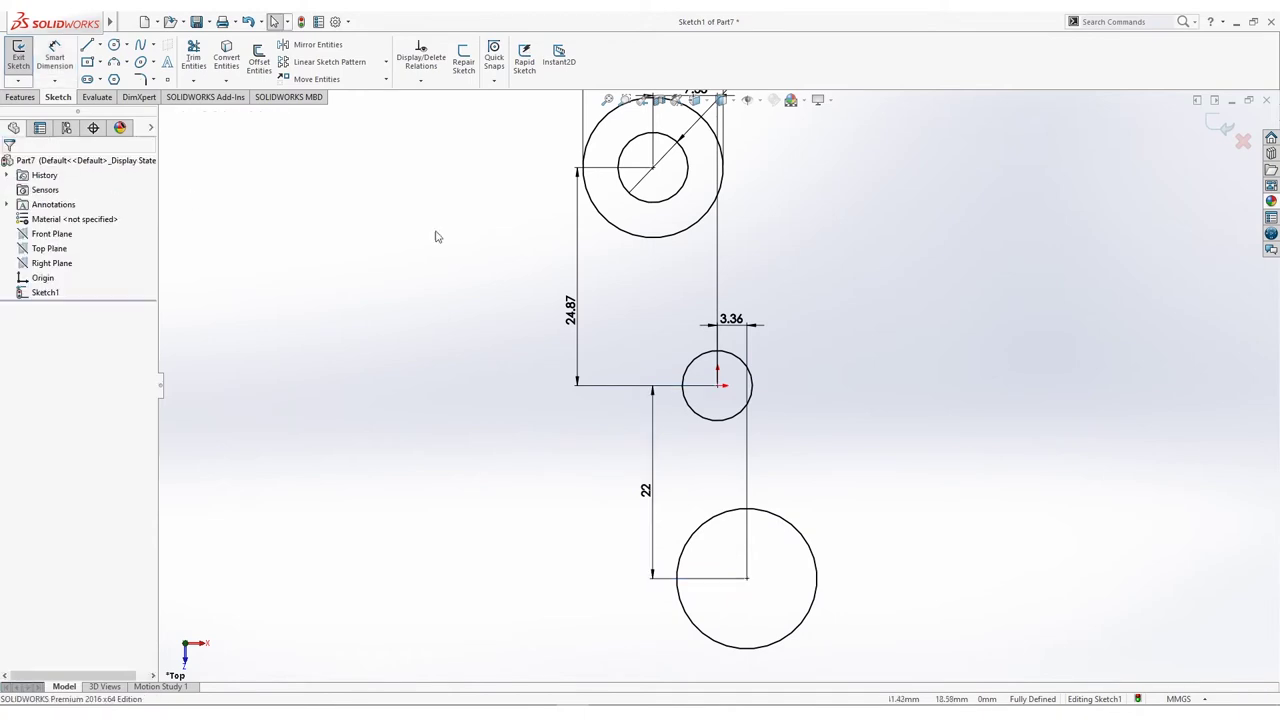
key(f)
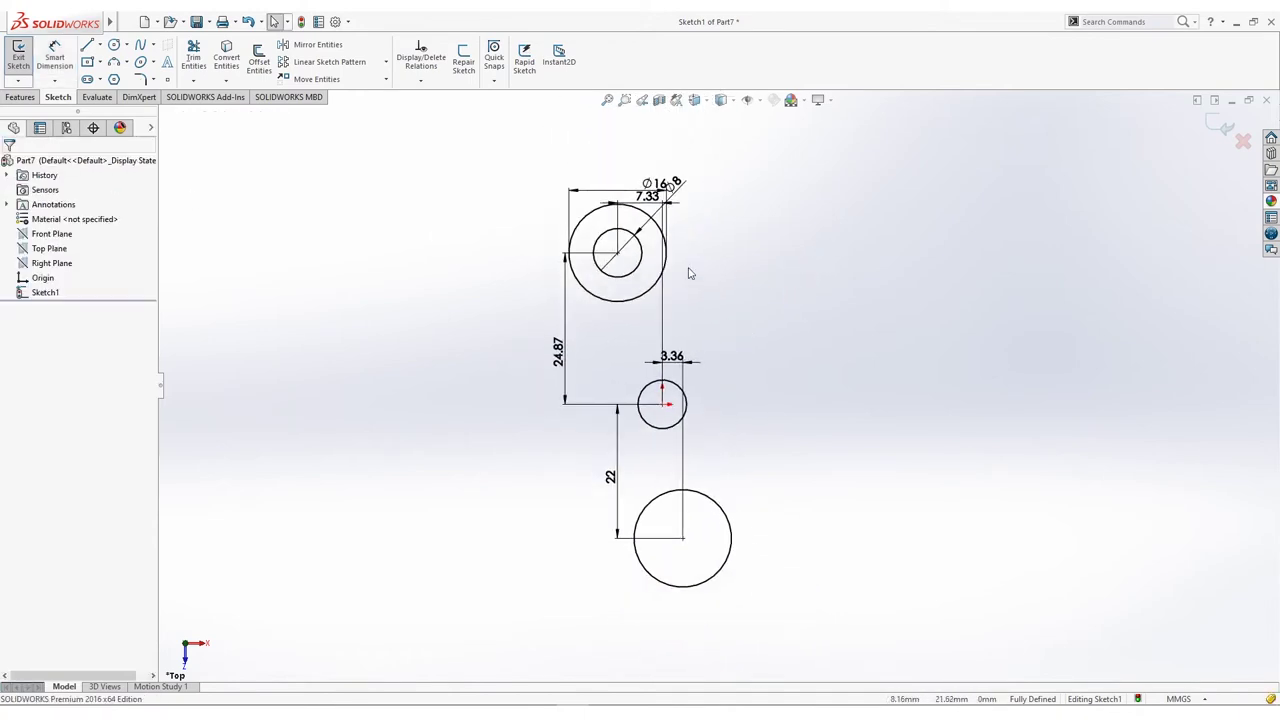
Step: Sketch a long horizontal line running right from the bottom point of the lowest circle
click(87, 47)
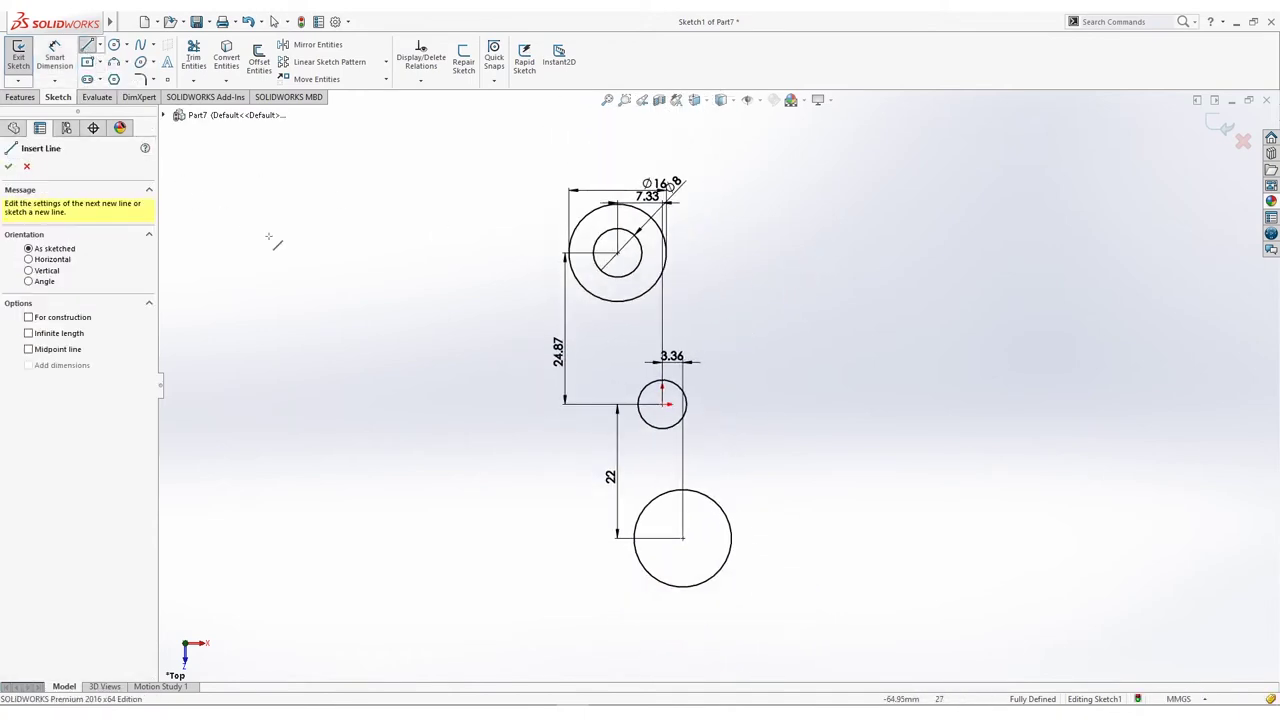
click(683, 590)
ctrl+middle_drag(886, 586, 654, 580)
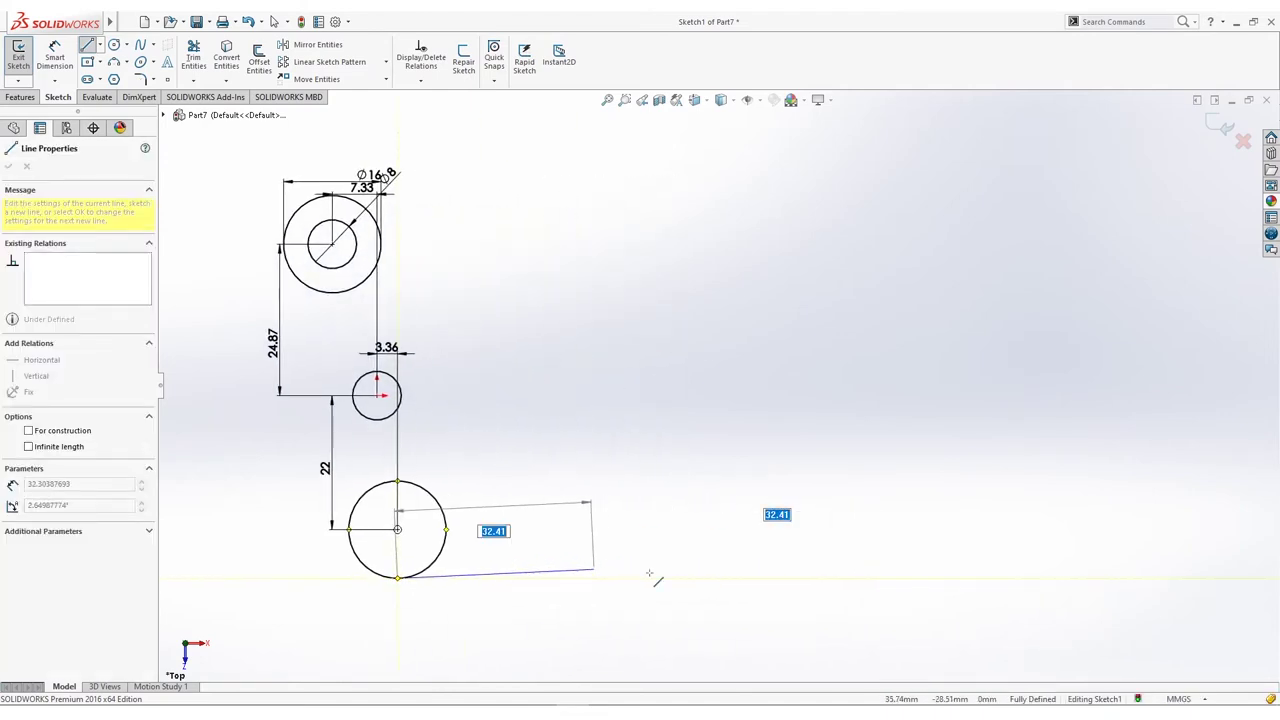
click(786, 588)
key(Escape)
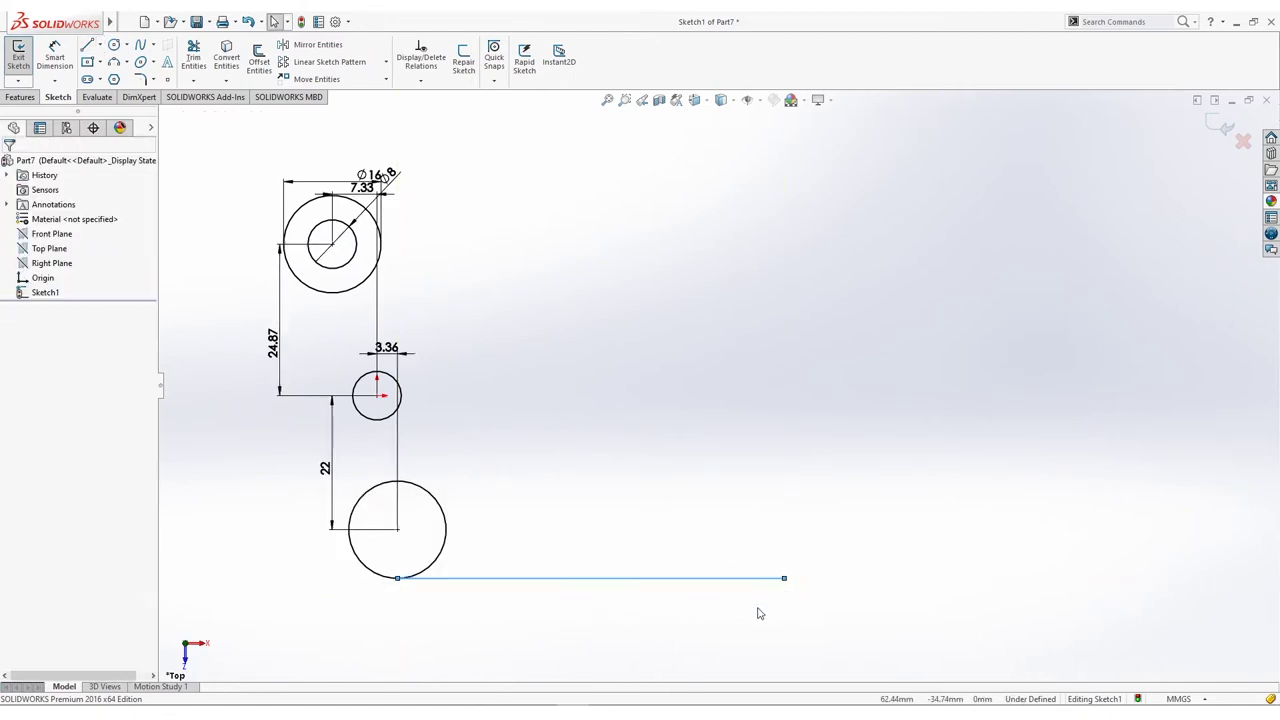
Step: Sketch a three-point arc of about 22.3 mm radius bulging upward, with both ends on the long horizontal line
click(128, 64)
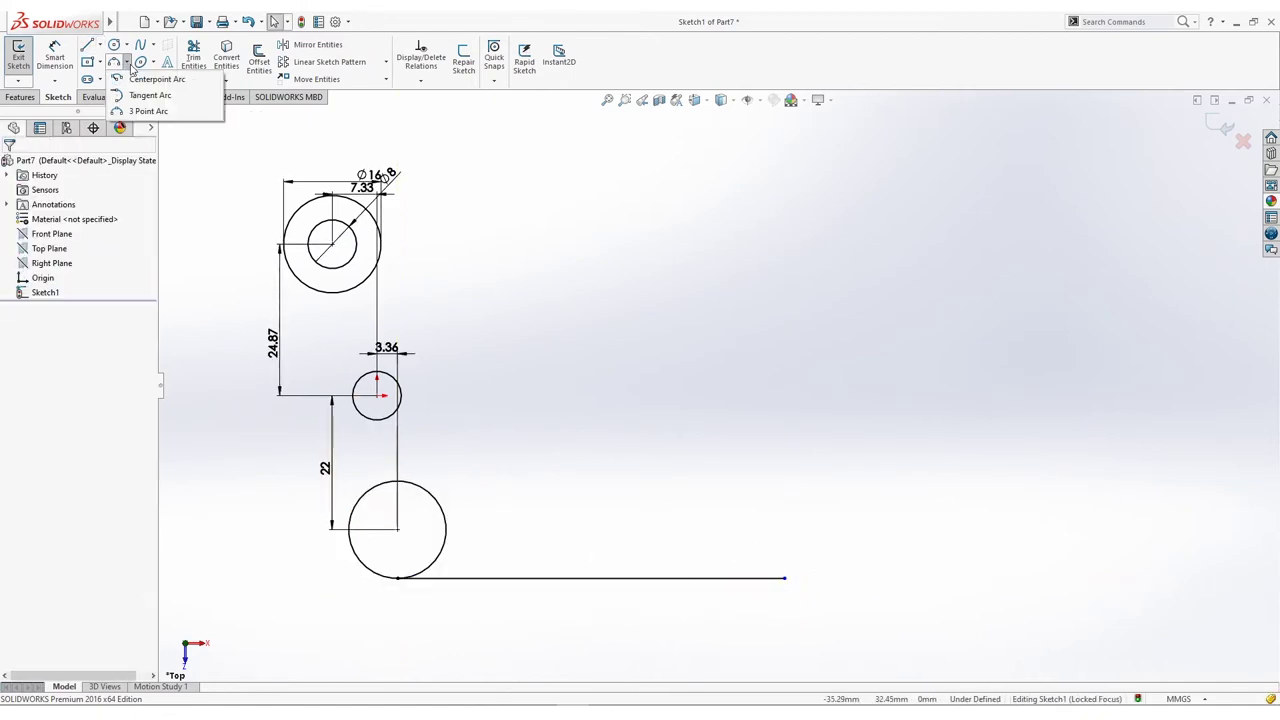
click(148, 111)
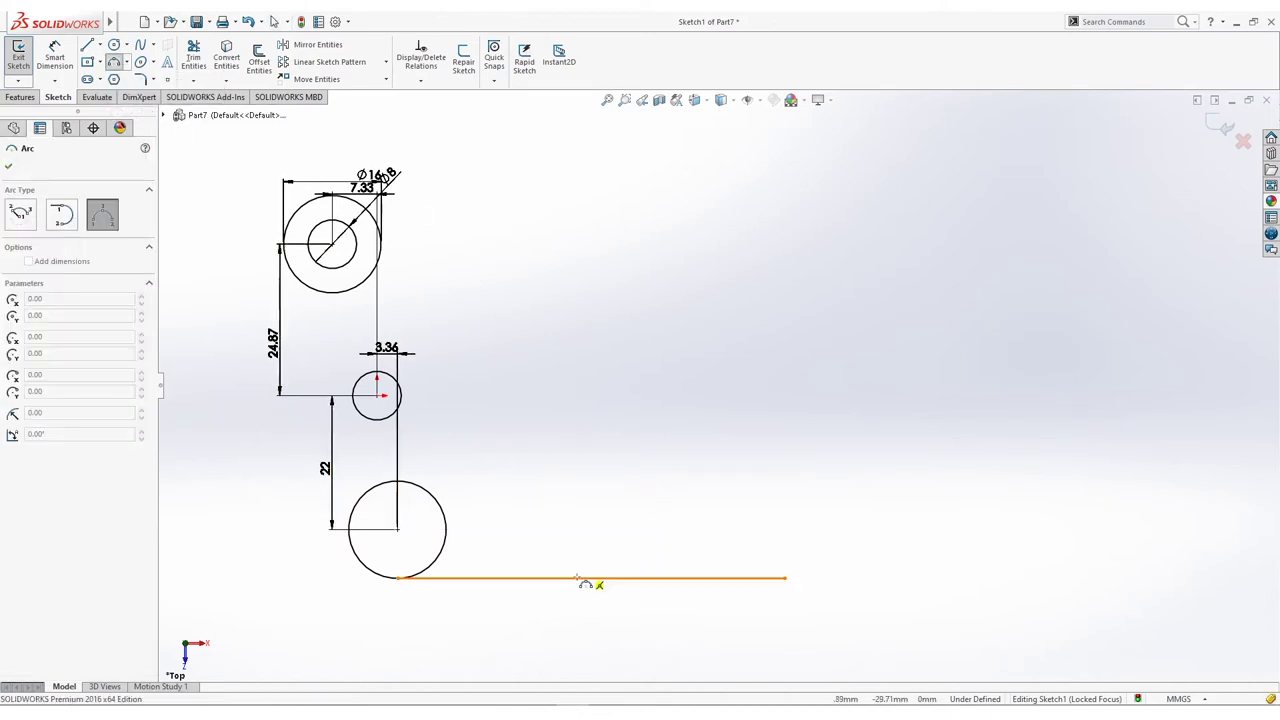
drag(566, 578, 785, 578)
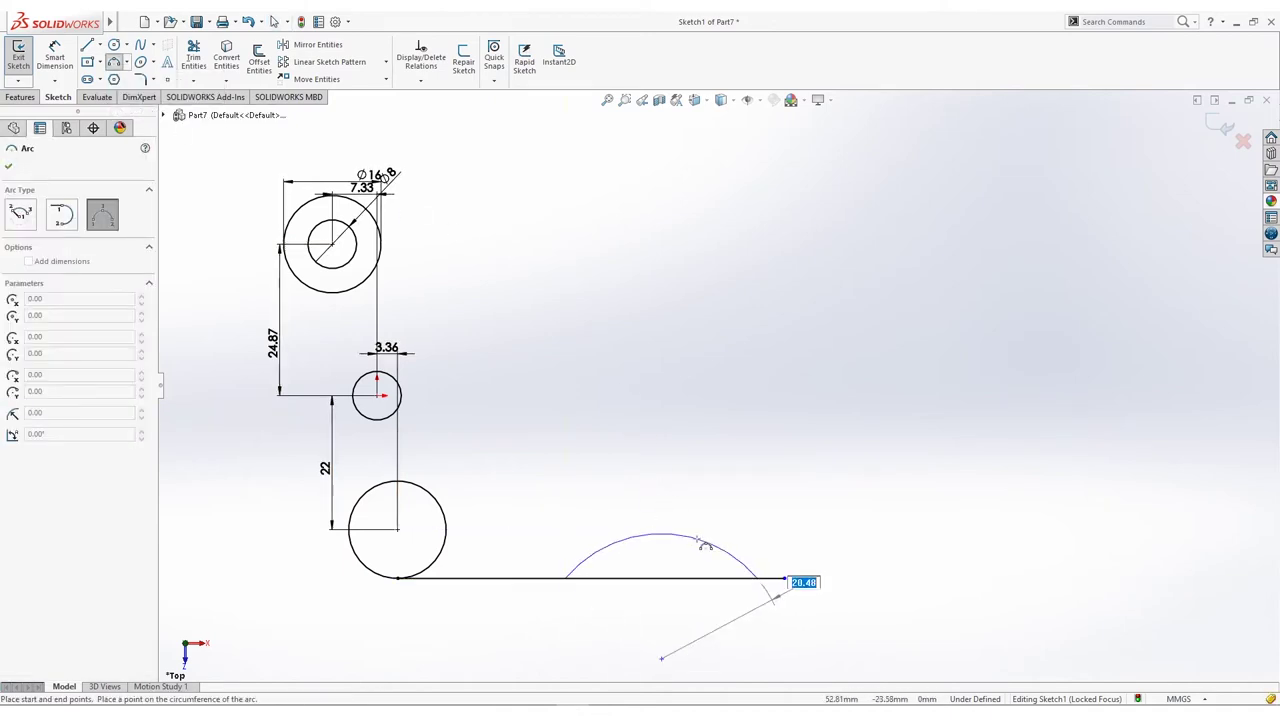
click(709, 547)
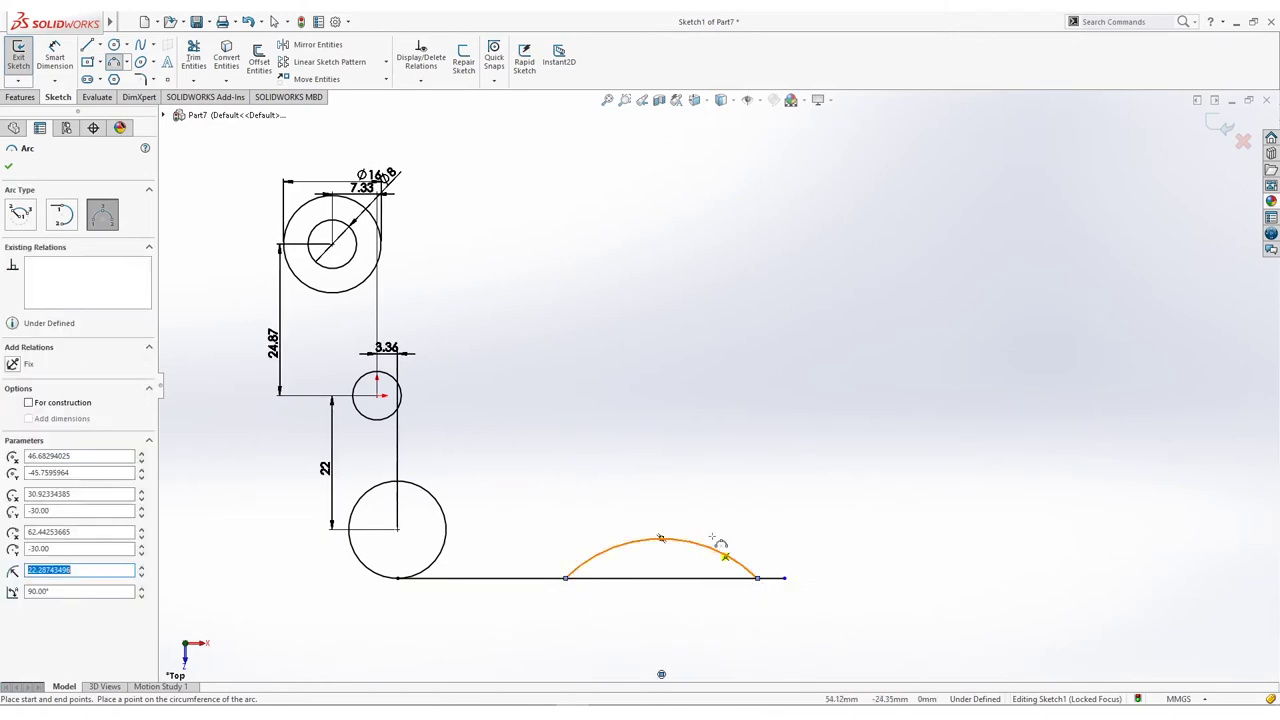
key(Escape)
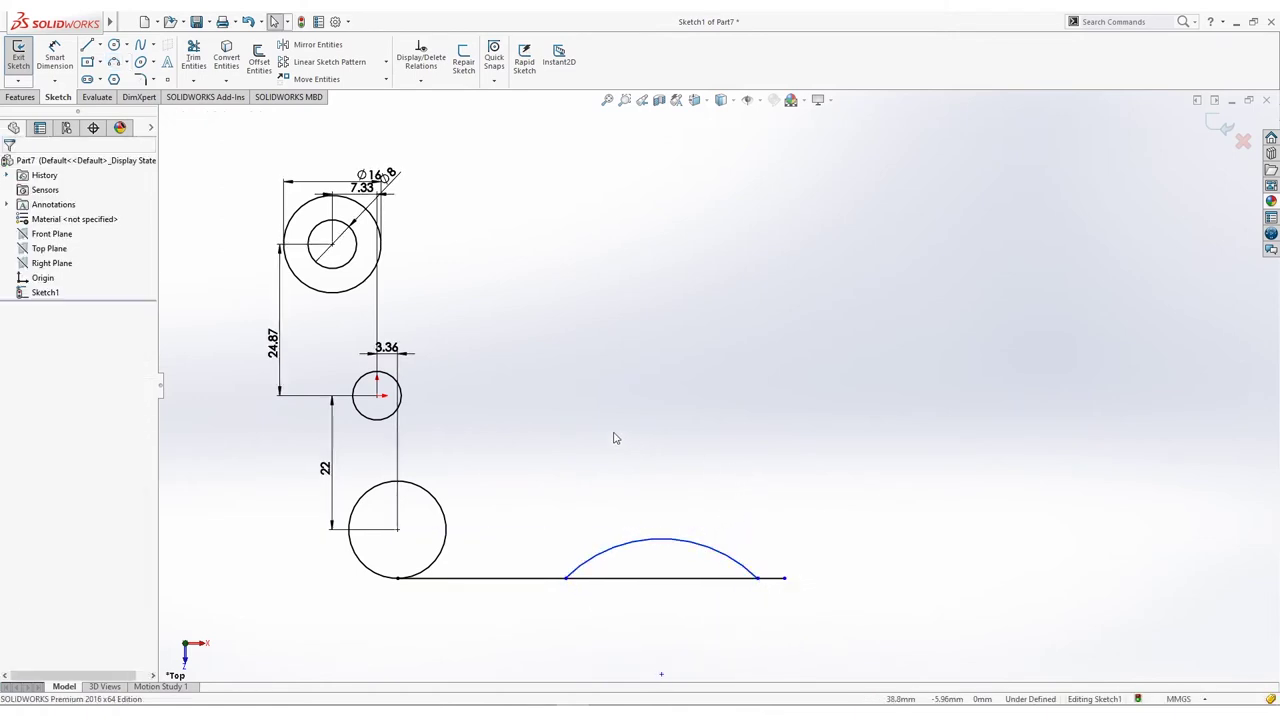
Step: Set the long horizontal line's length to 110.14 mm
mouse_move(616, 437)
ctrl+middle_down()
mouse_move(634, 391)
mouse_move(653, 414)
ctrl+middle_up()
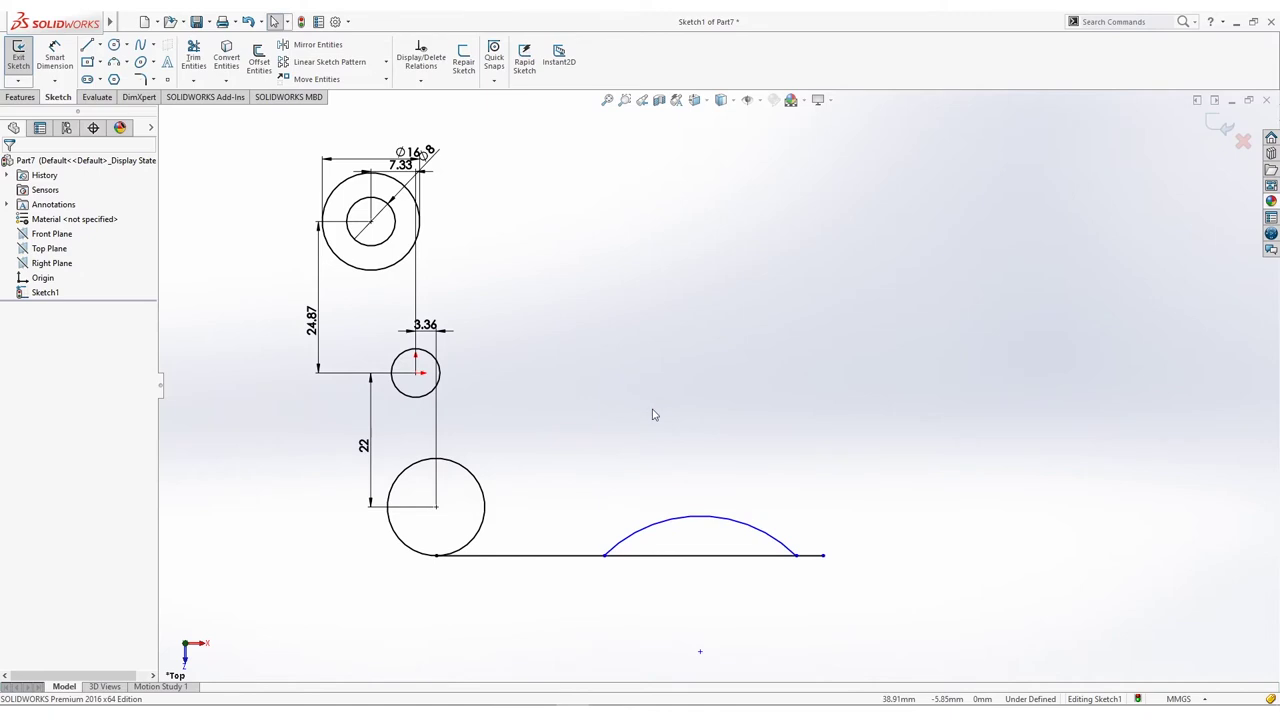
click(87, 45)
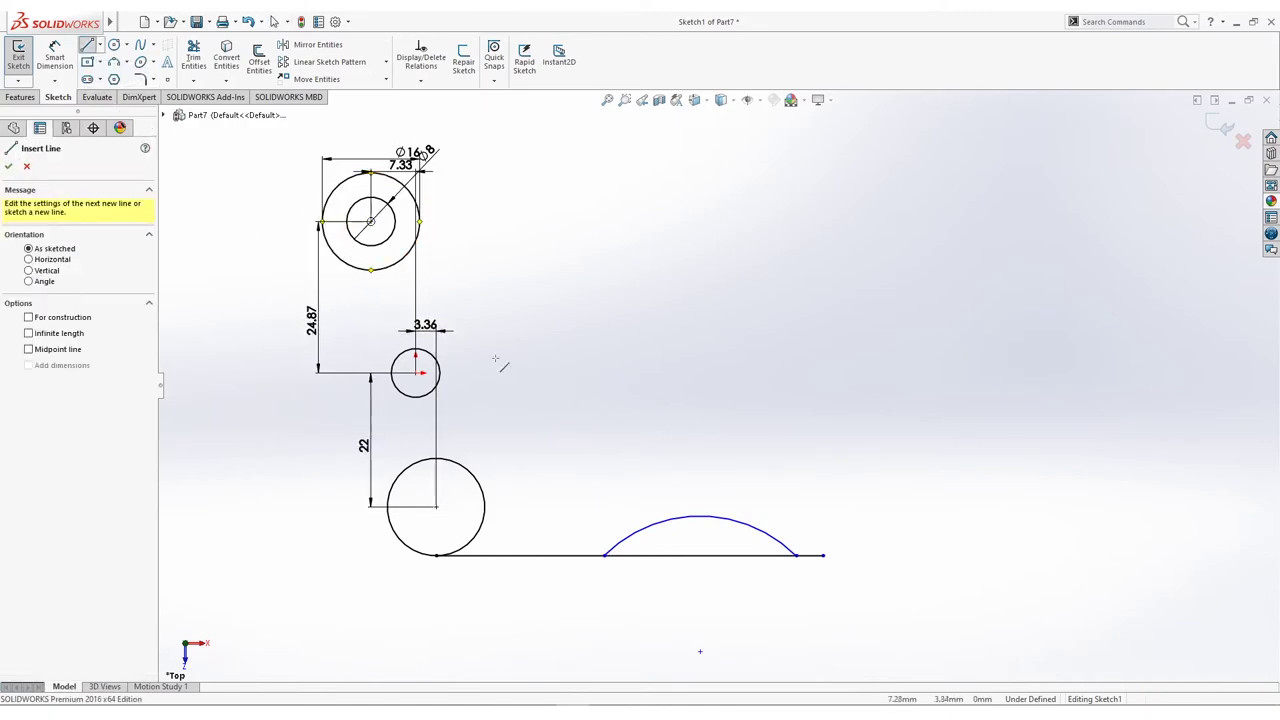
key(Escape)
click(54, 57)
ctrl+middle_drag(654, 383, 629, 318)
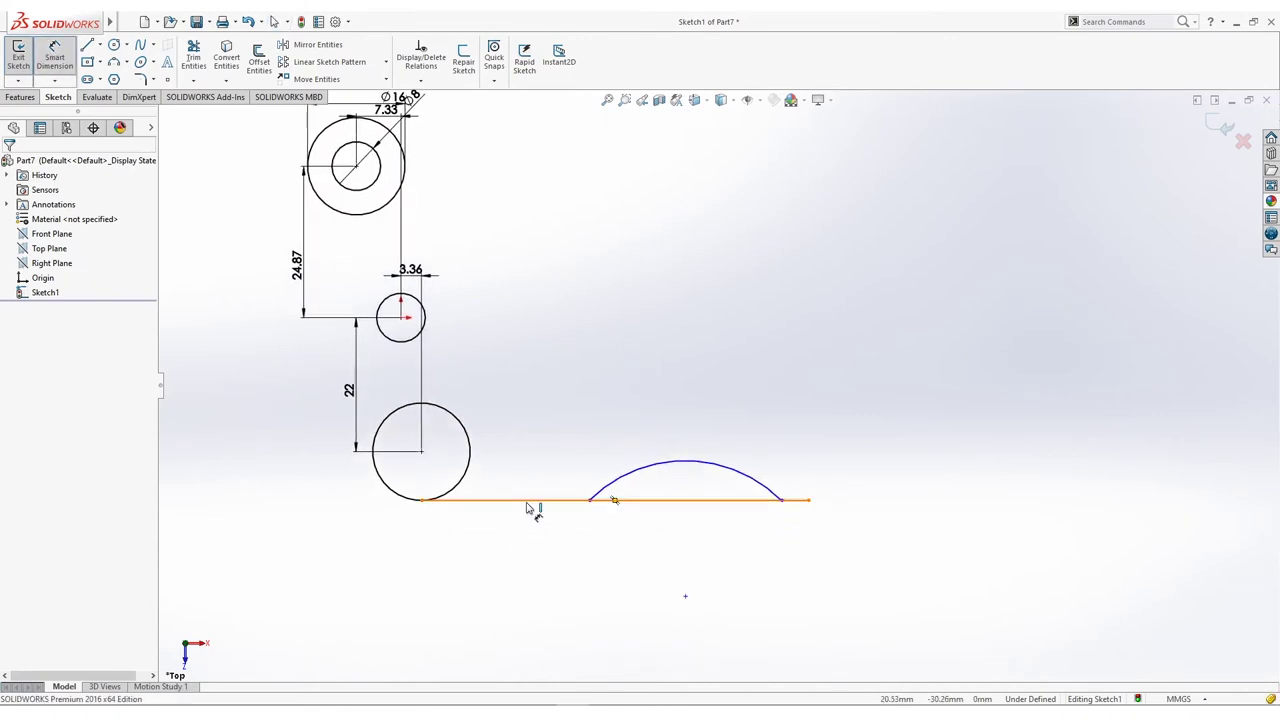
click(530, 510)
click(685, 640)
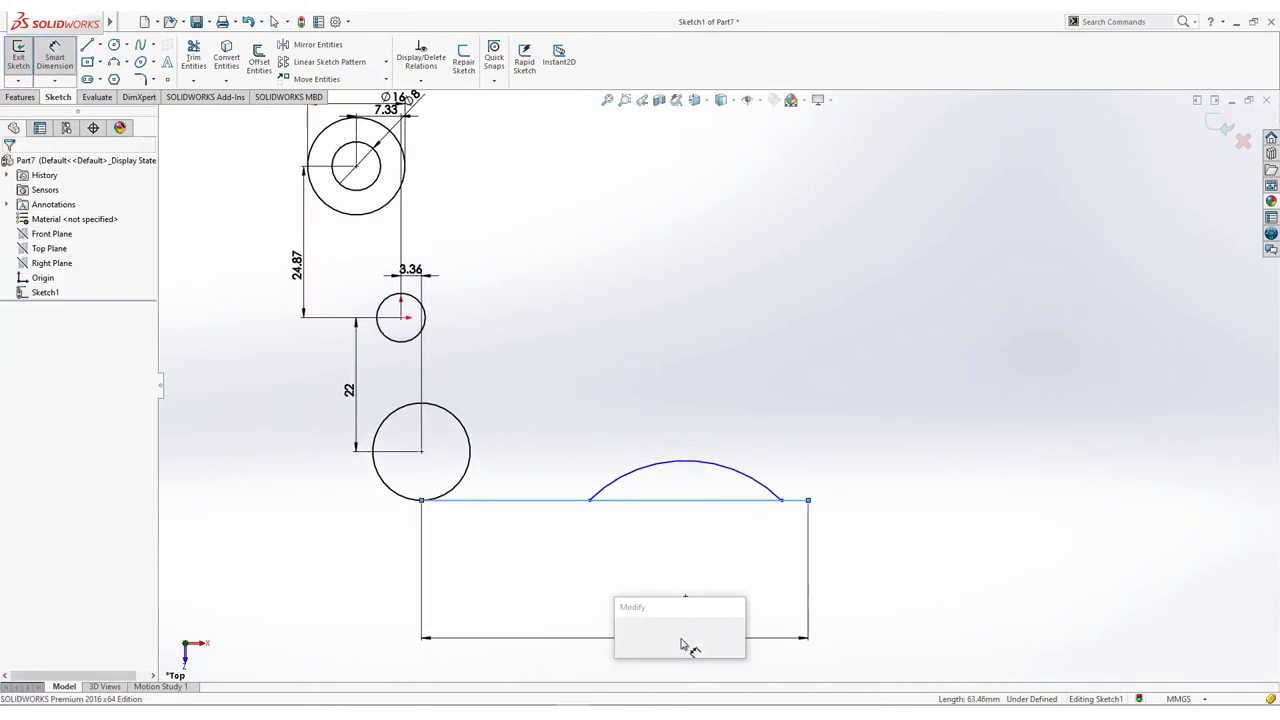
key(Return)
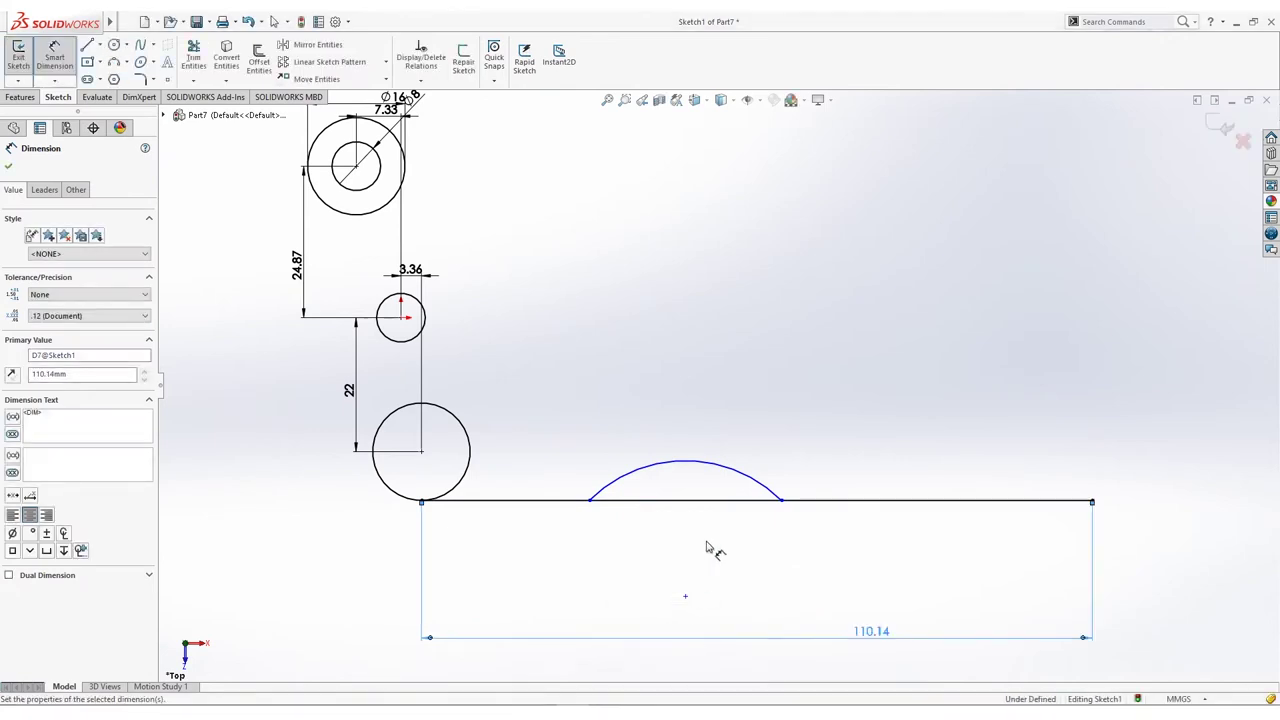
Step: Set the arc's radius to 42.79 mm
click(740, 477)
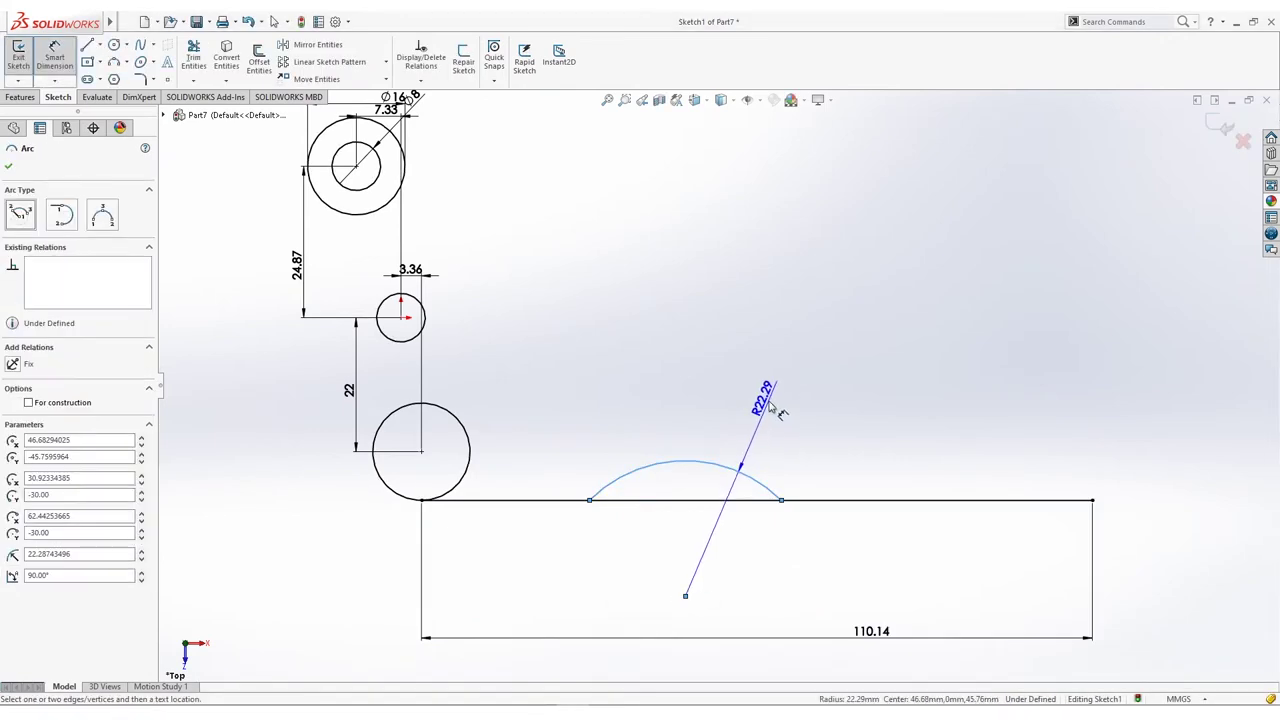
click(770, 406)
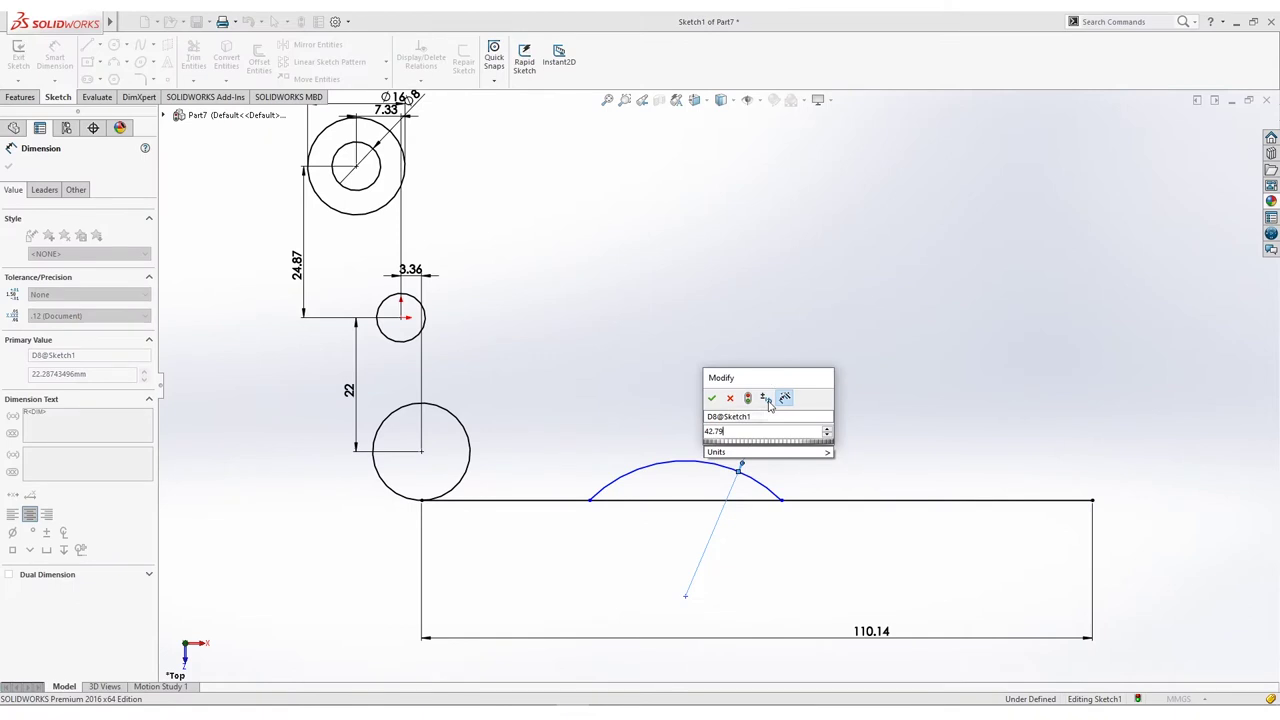
key(Return)
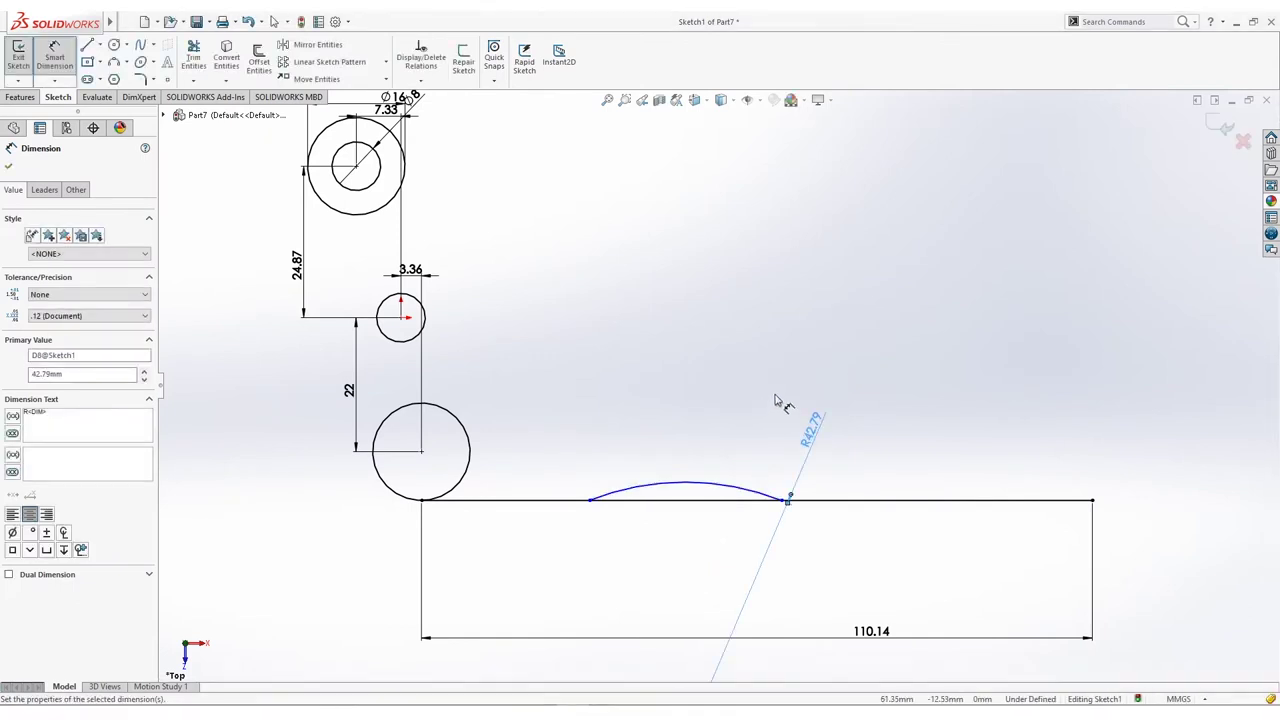
Step: Set the vertical distance between the horizontal line and the arc's center to 29.1 mm
ctrl+middle_drag(776, 400, 757, 169)
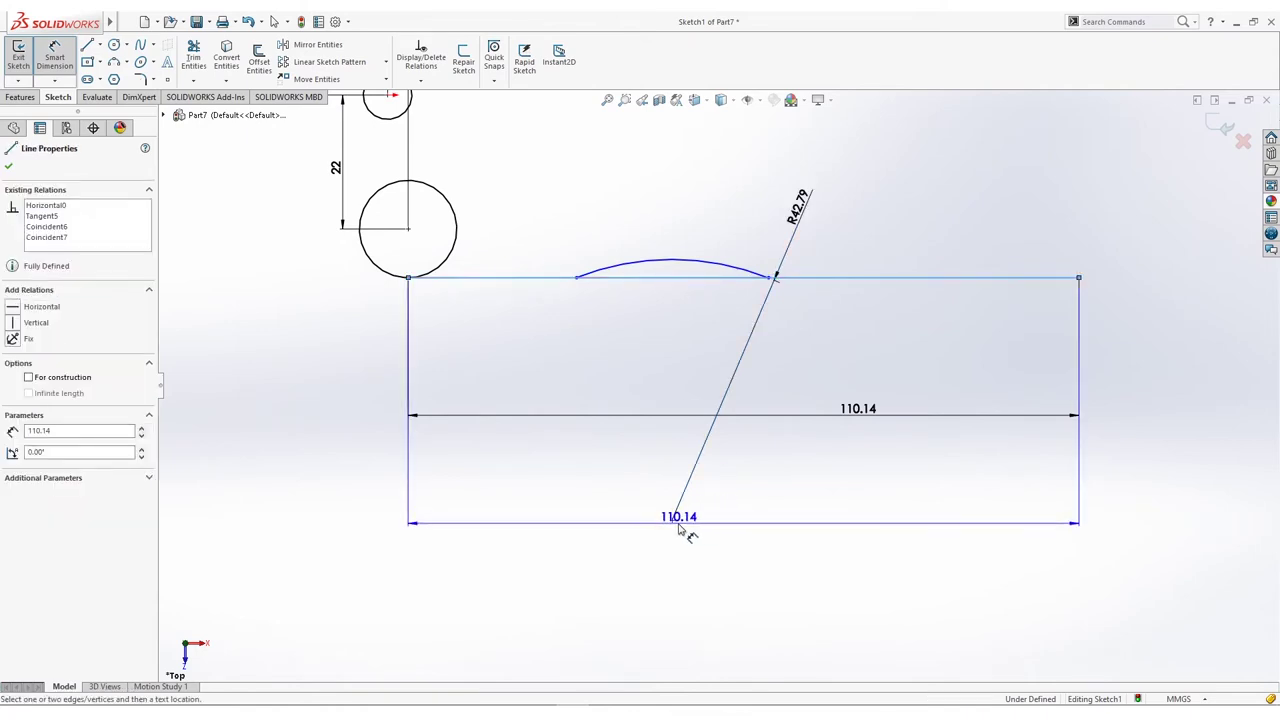
click(673, 522)
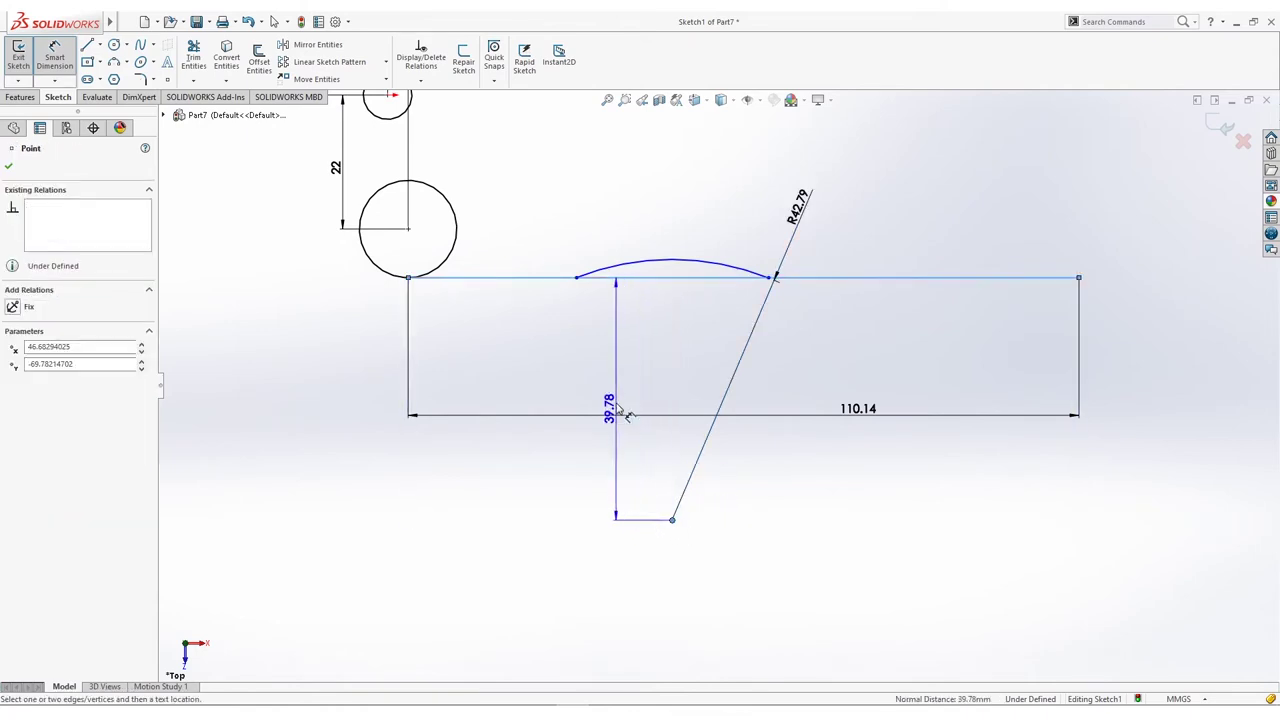
click(645, 393)
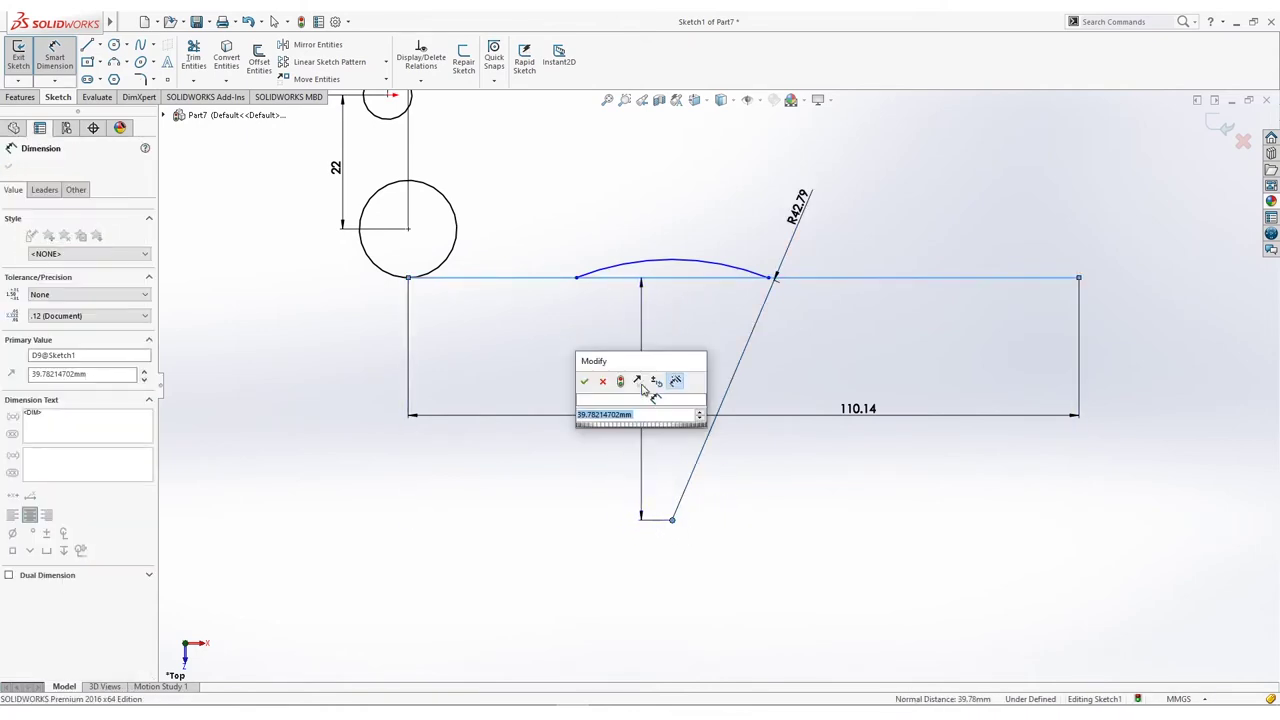
text(29.1)
key(Return)
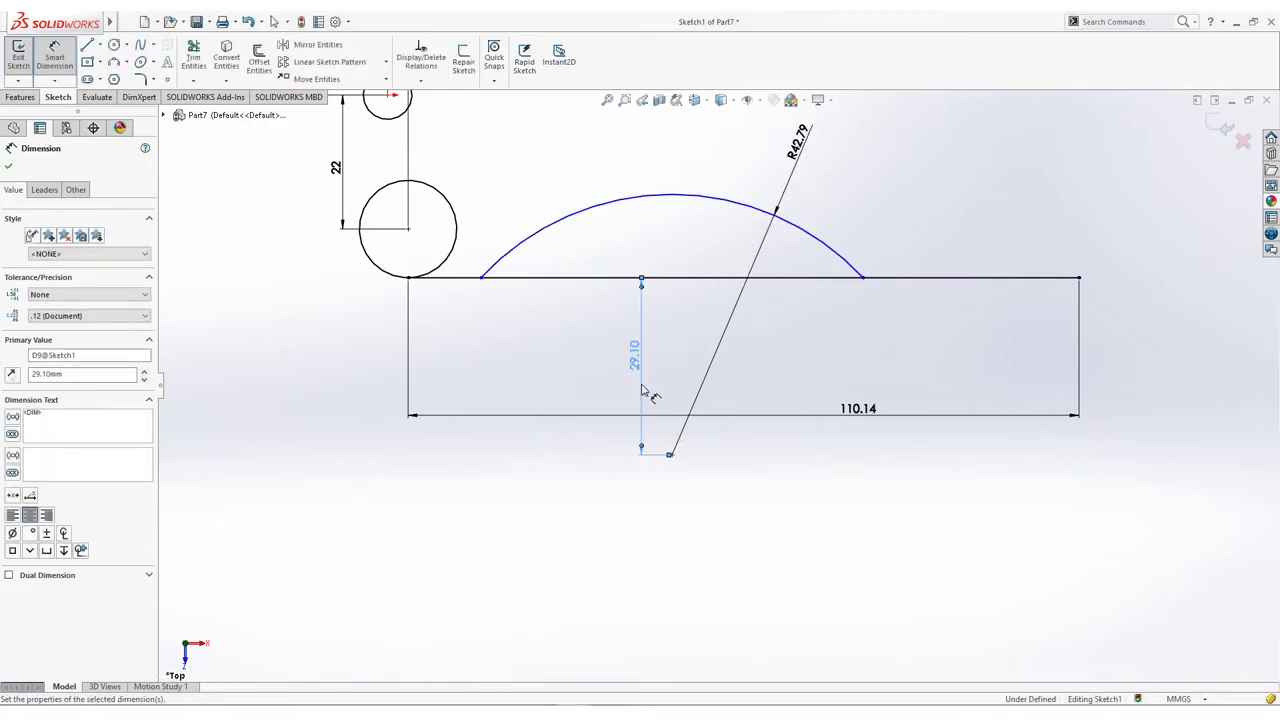
Step: Set the horizontal distance between the long line's left endpoint and the arc's center to 59.35 mm
click(671, 455)
click(409, 280)
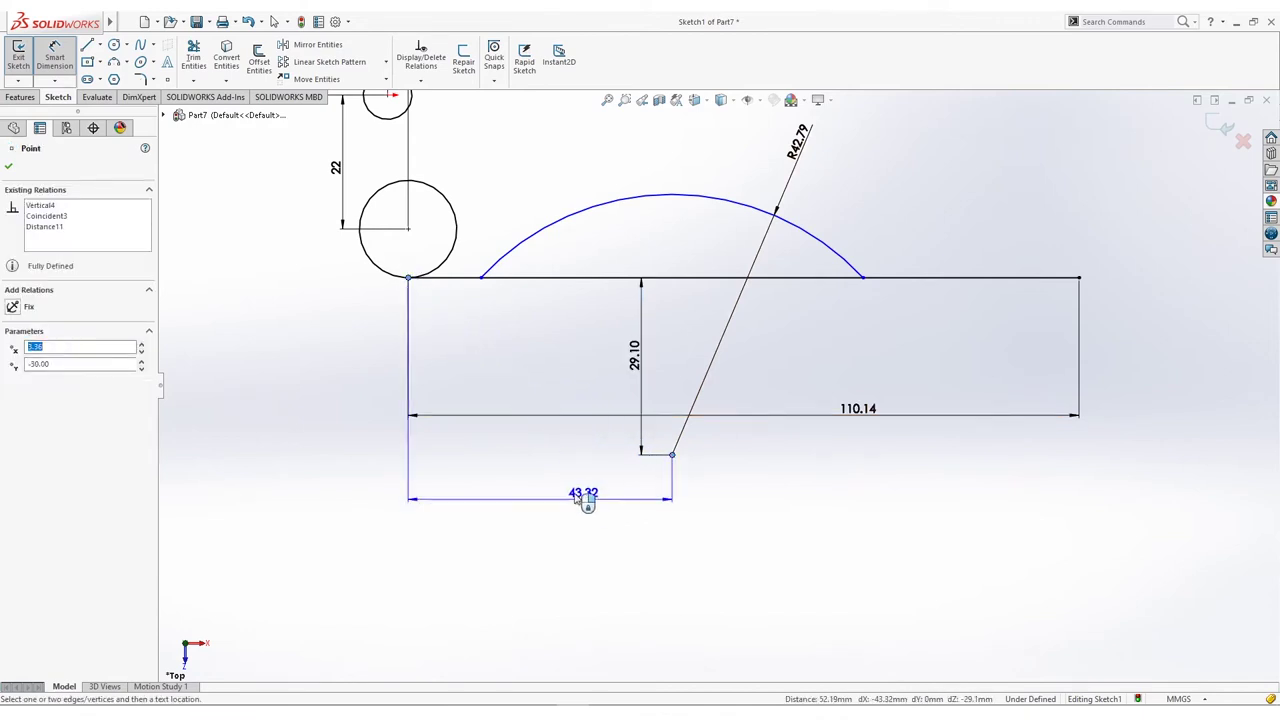
click(588, 495)
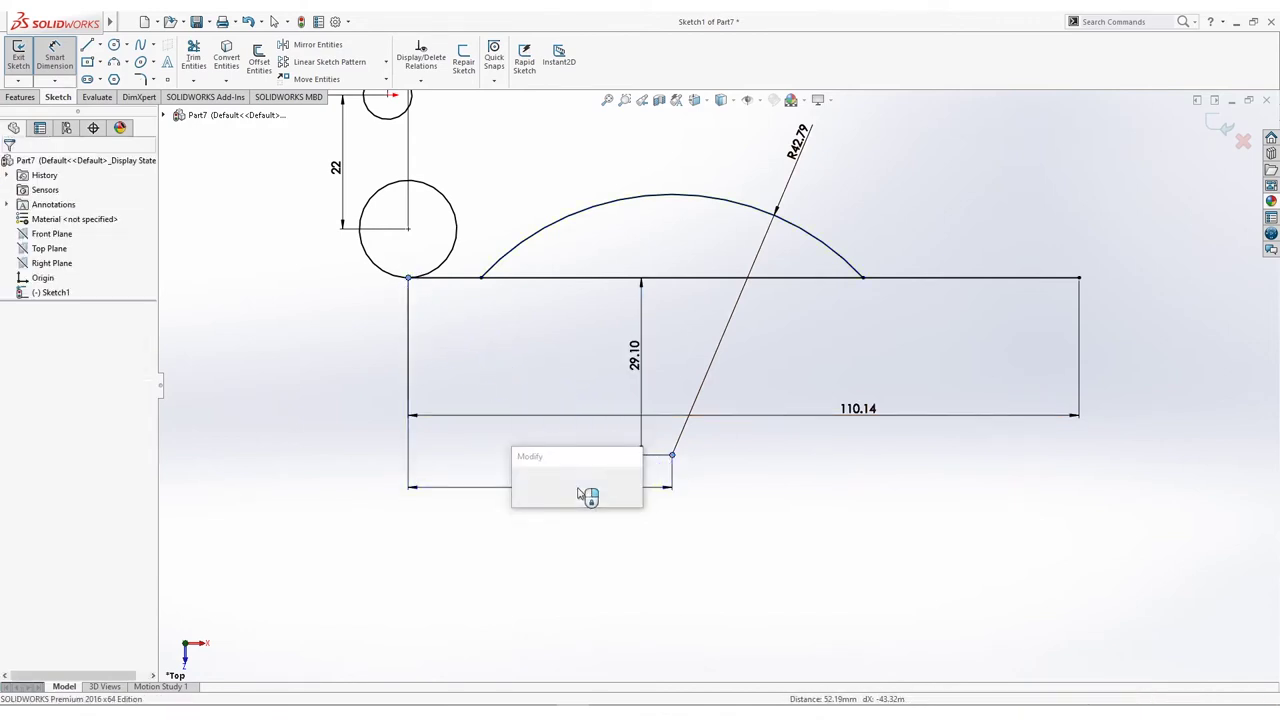
text(59.35)
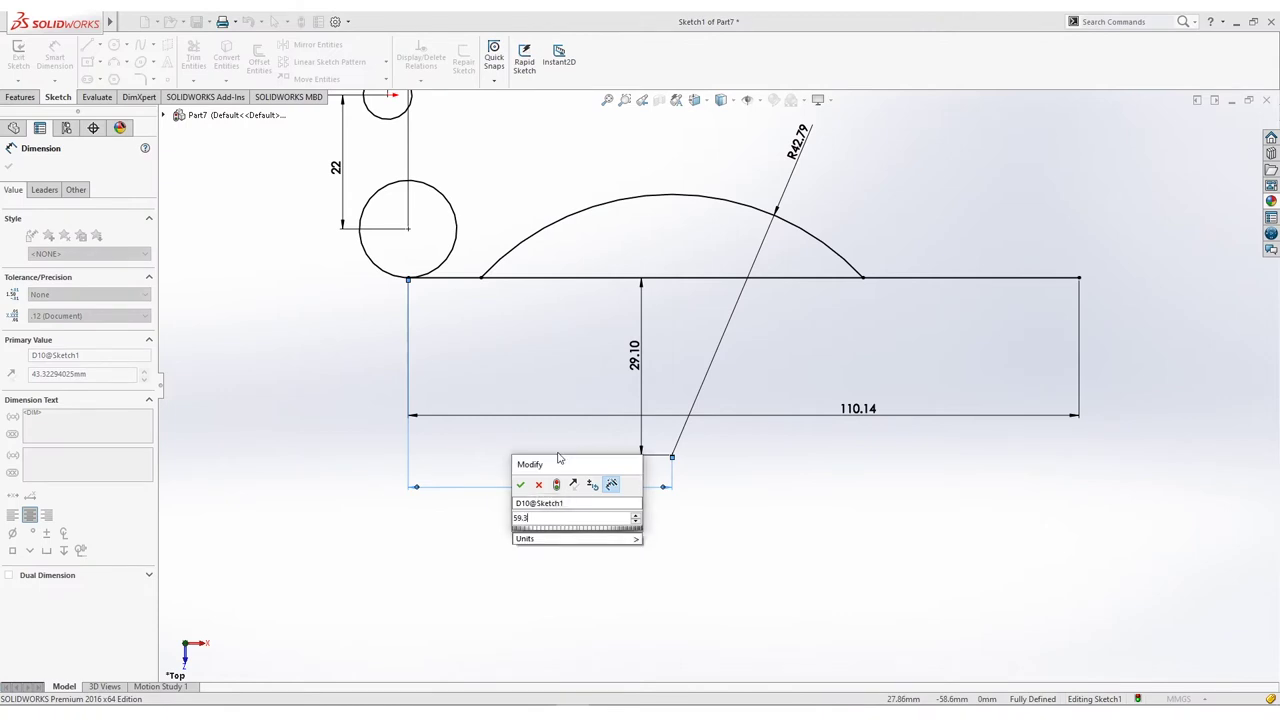
key(Return)
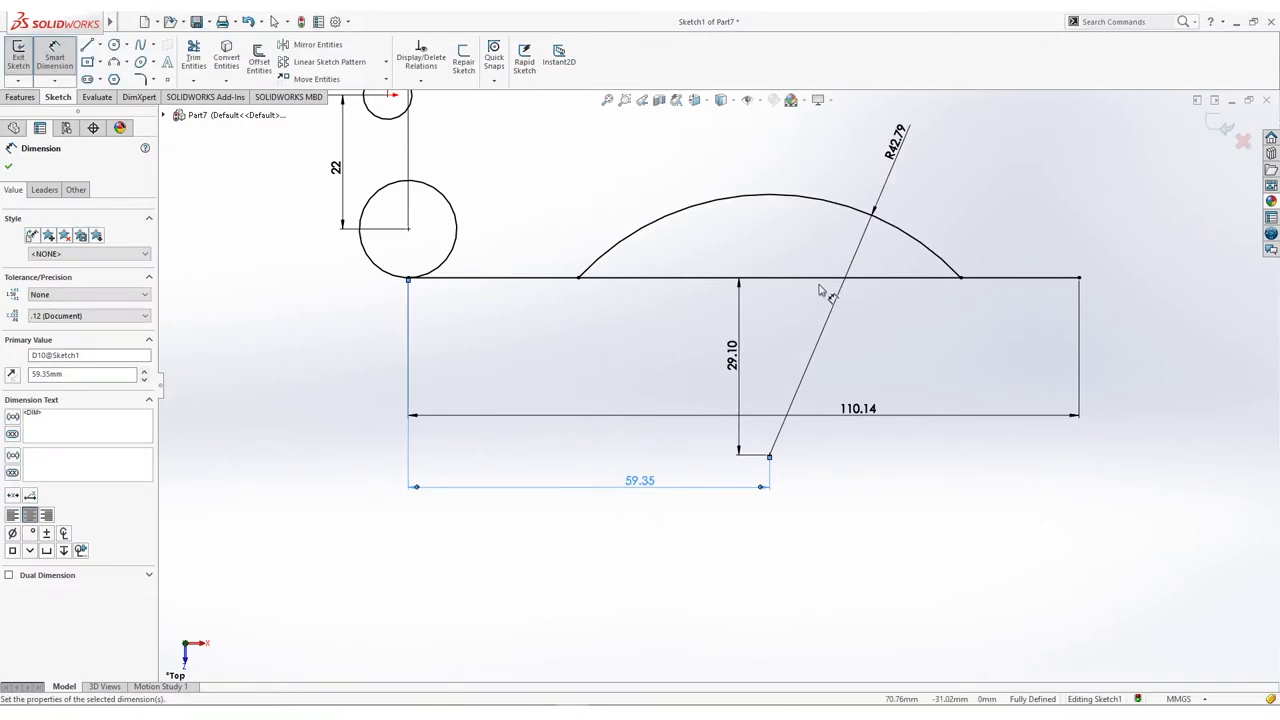
ctrl+middle_drag(819, 290, 785, 475)
scroll(835, 380, up, 3)
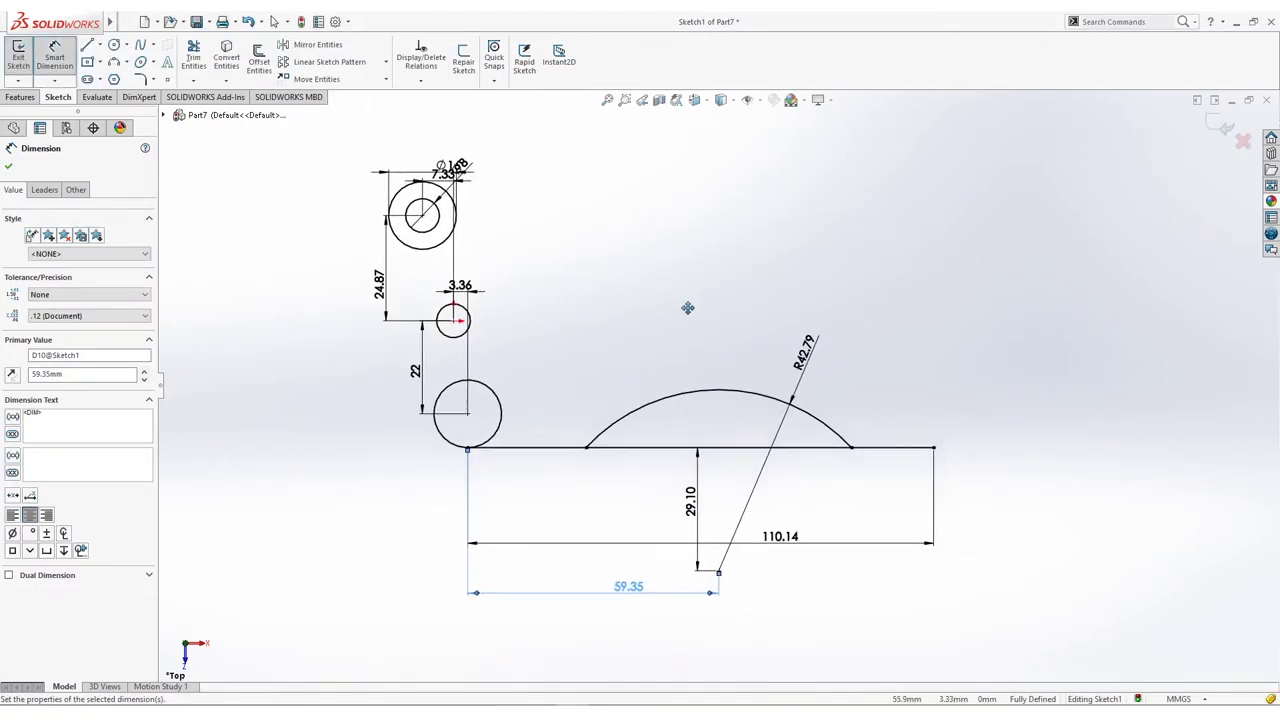
key(Escape)
key(Escape)
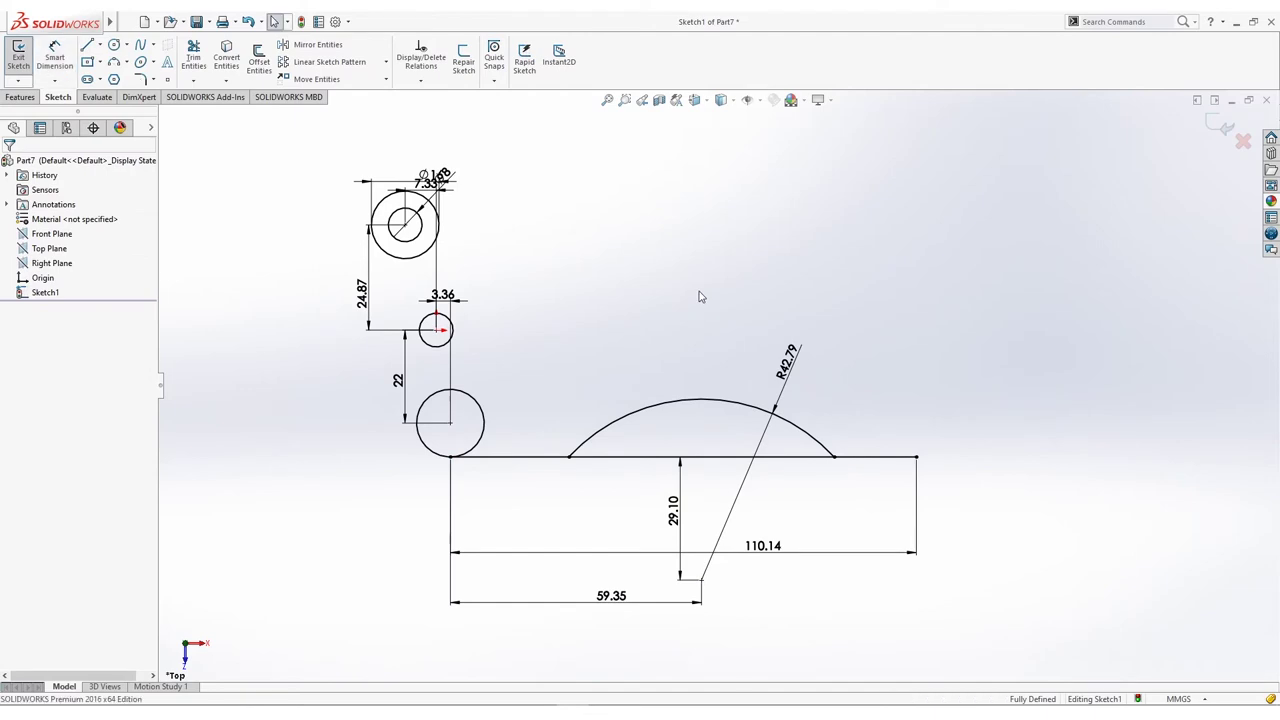
Step: Sketch two circles above the line's right end: one of about 6.4 mm radius through the endpoint, another of about 7.9 mm radius higher up
click(113, 45)
ctrl+middle_drag(789, 286, 749, 349)
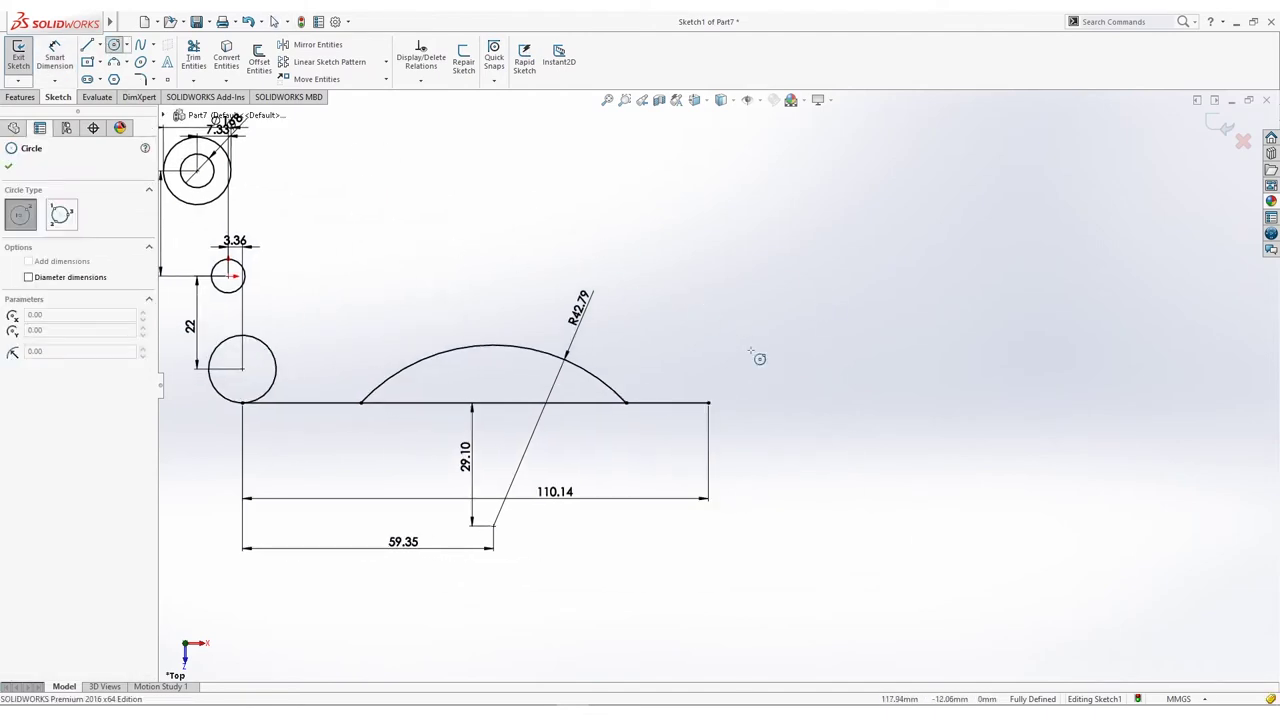
scroll(718, 405, down, 3)
click(707, 429)
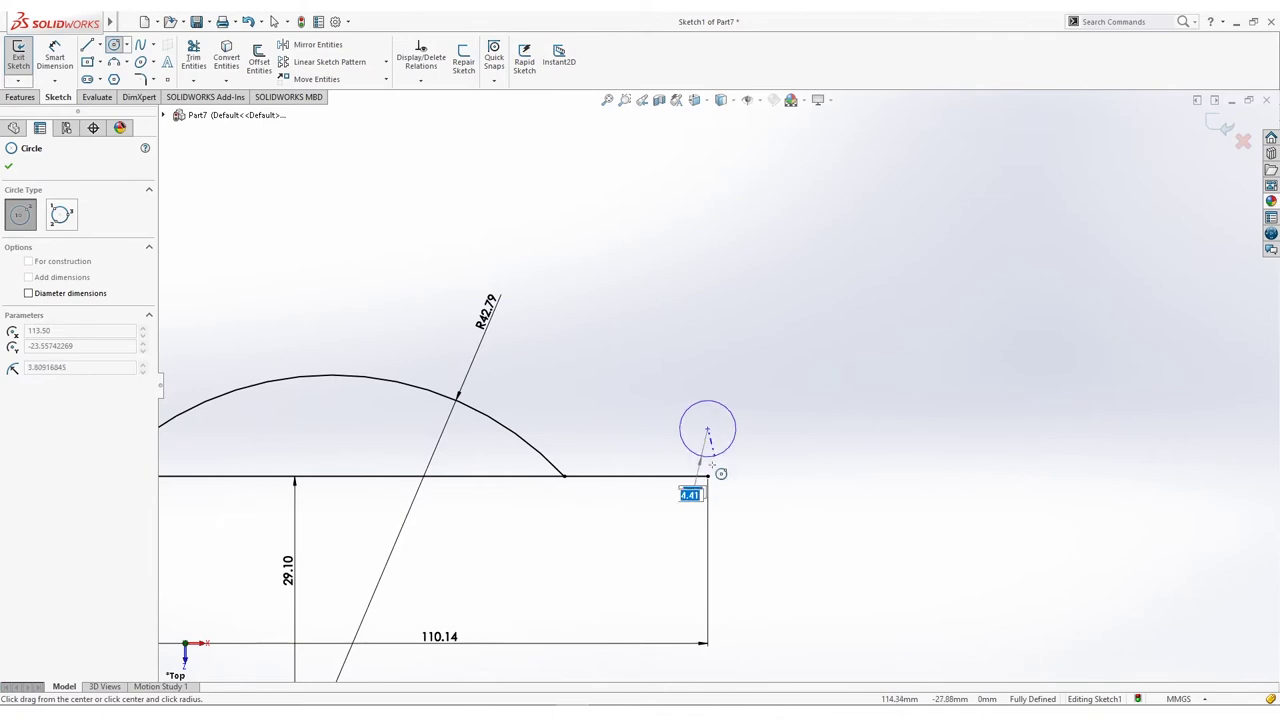
click(709, 477)
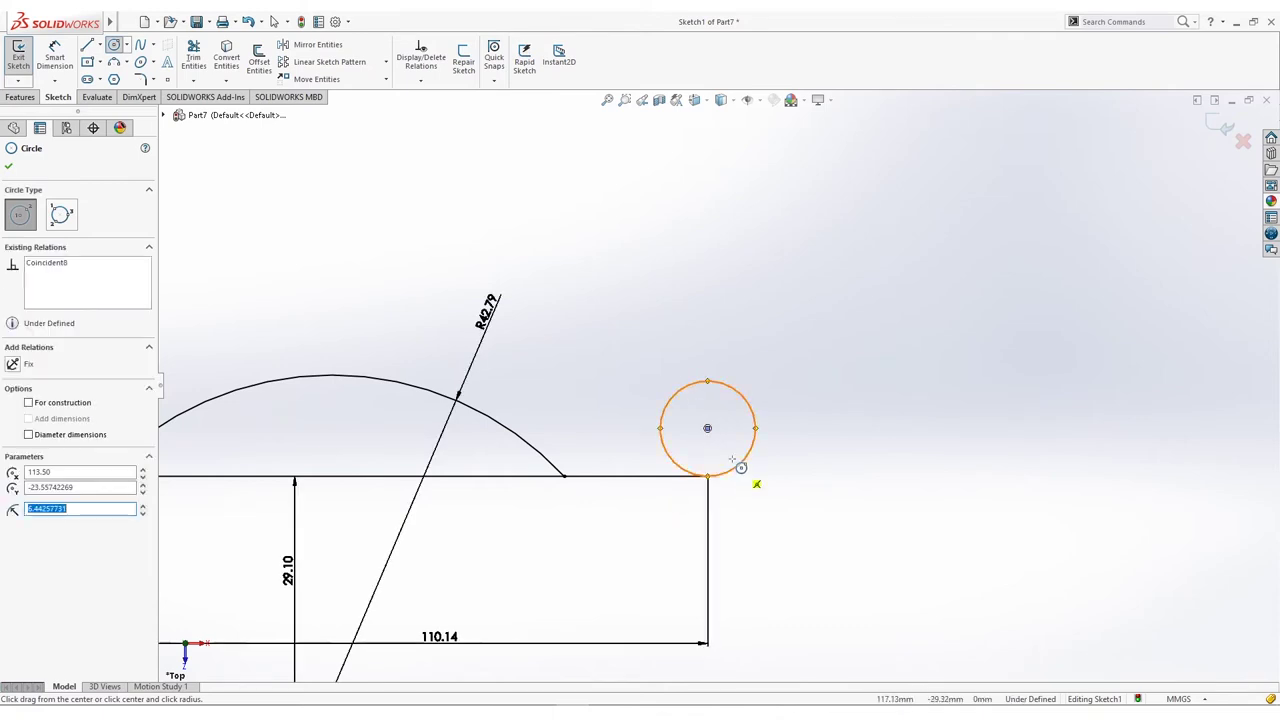
click(644, 294)
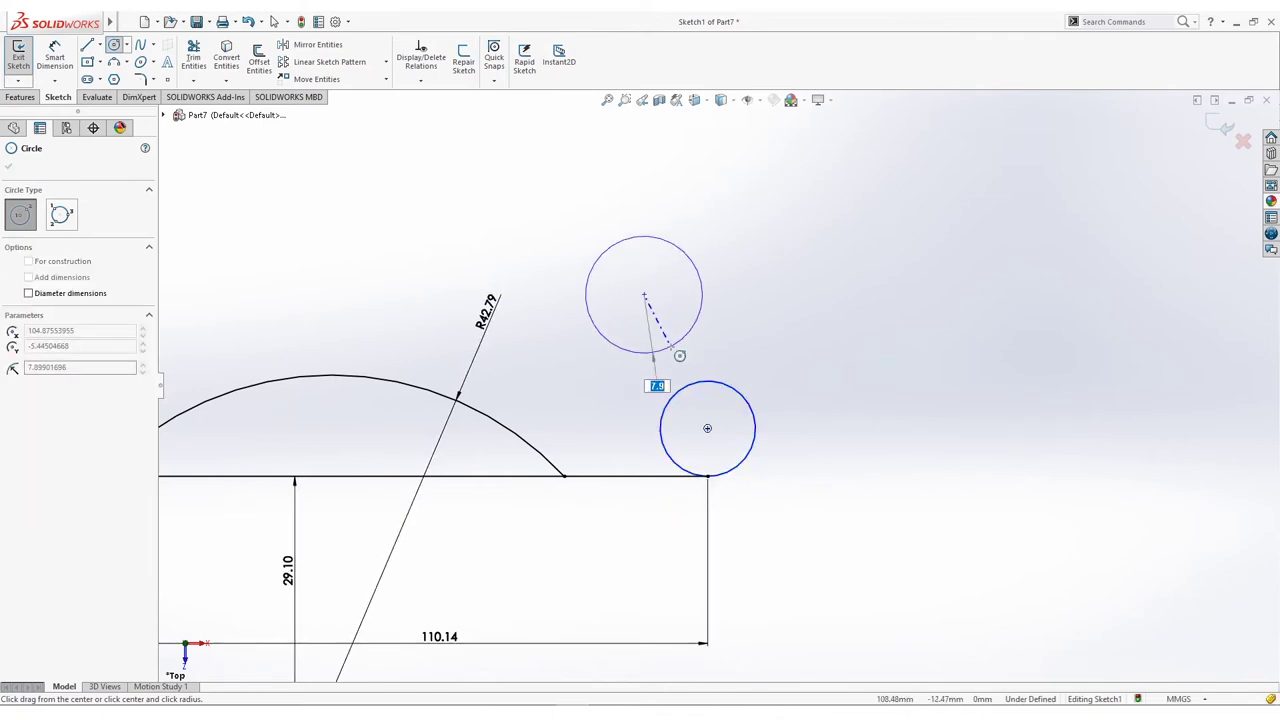
click(669, 343)
key(Escape)
Step: Make the two circles above the line's right end equal in size
drag(779, 275, 666, 400)
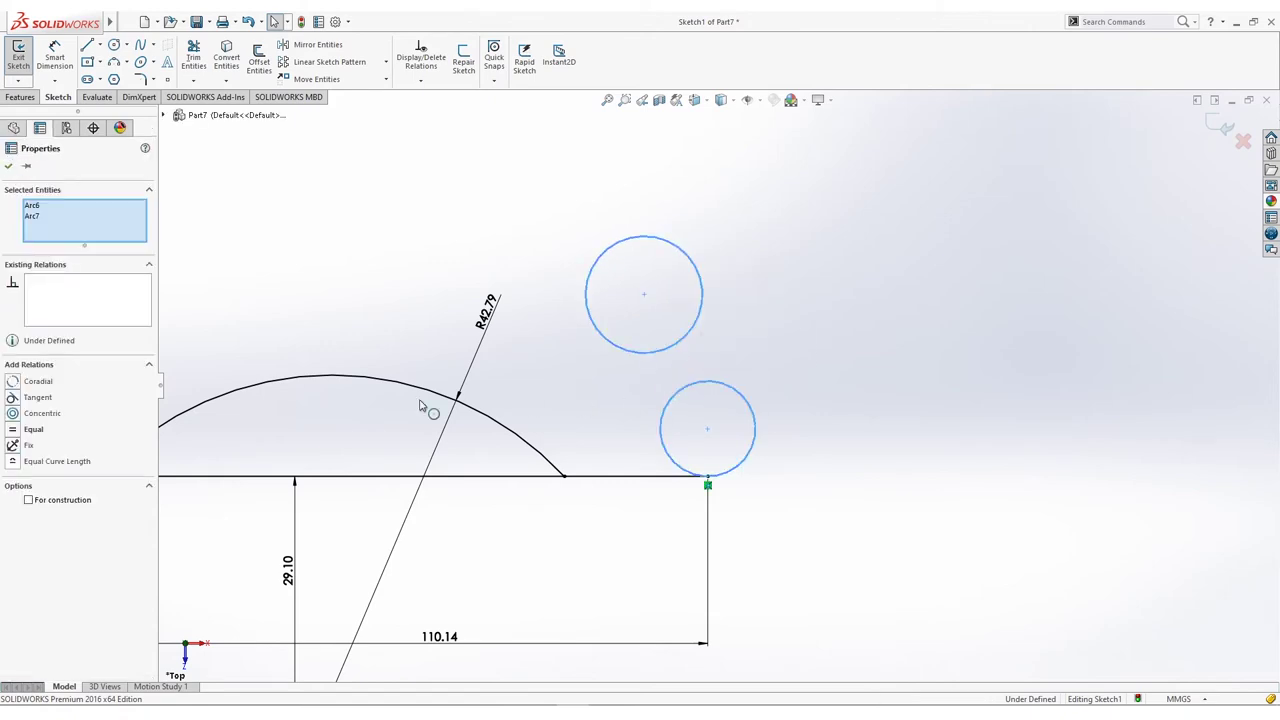
click(33, 429)
click(350, 238)
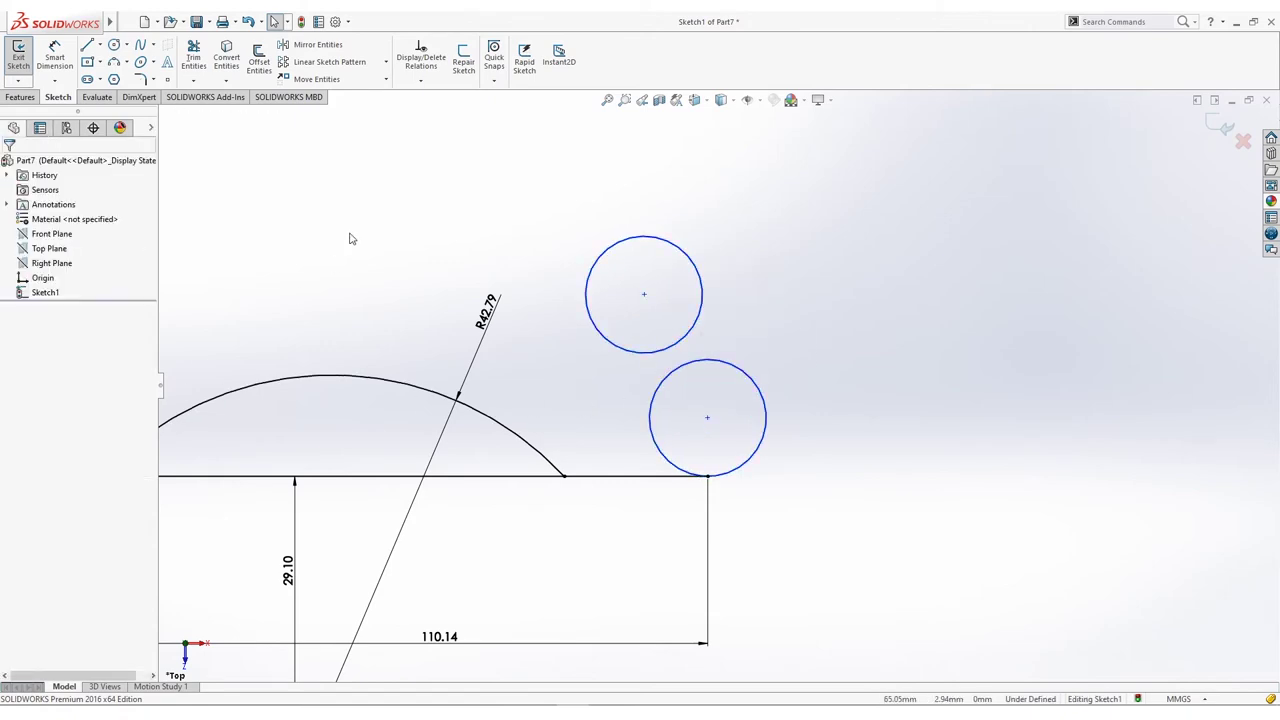
Step: Set the diameter of the circle touching the line's right endpoint to 10 mm
click(55, 57)
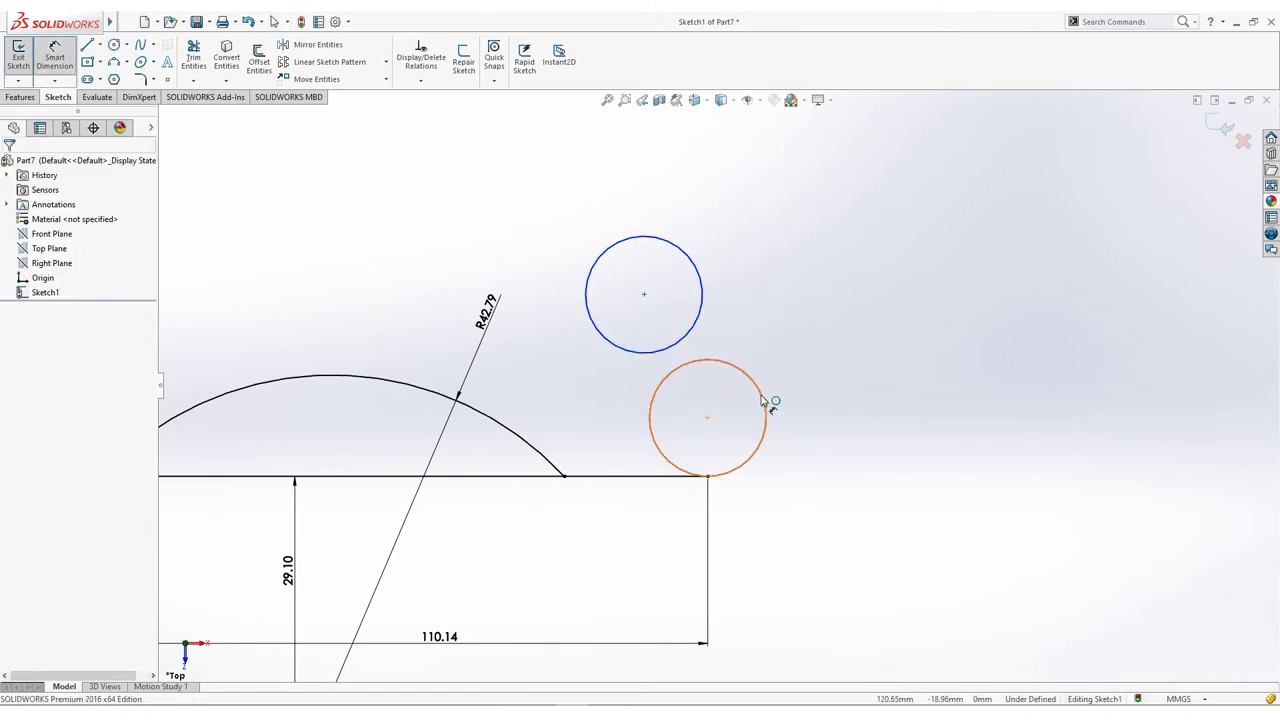
click(830, 410)
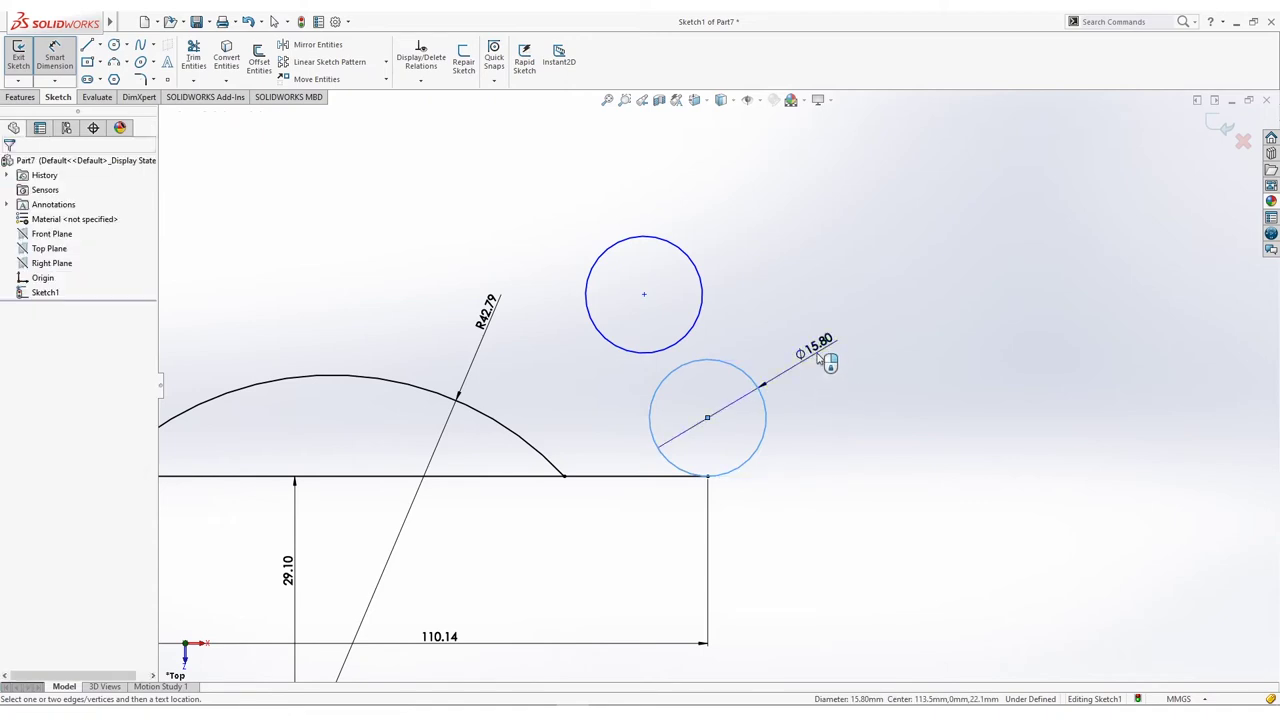
click(826, 360)
text(10)
click(871, 381)
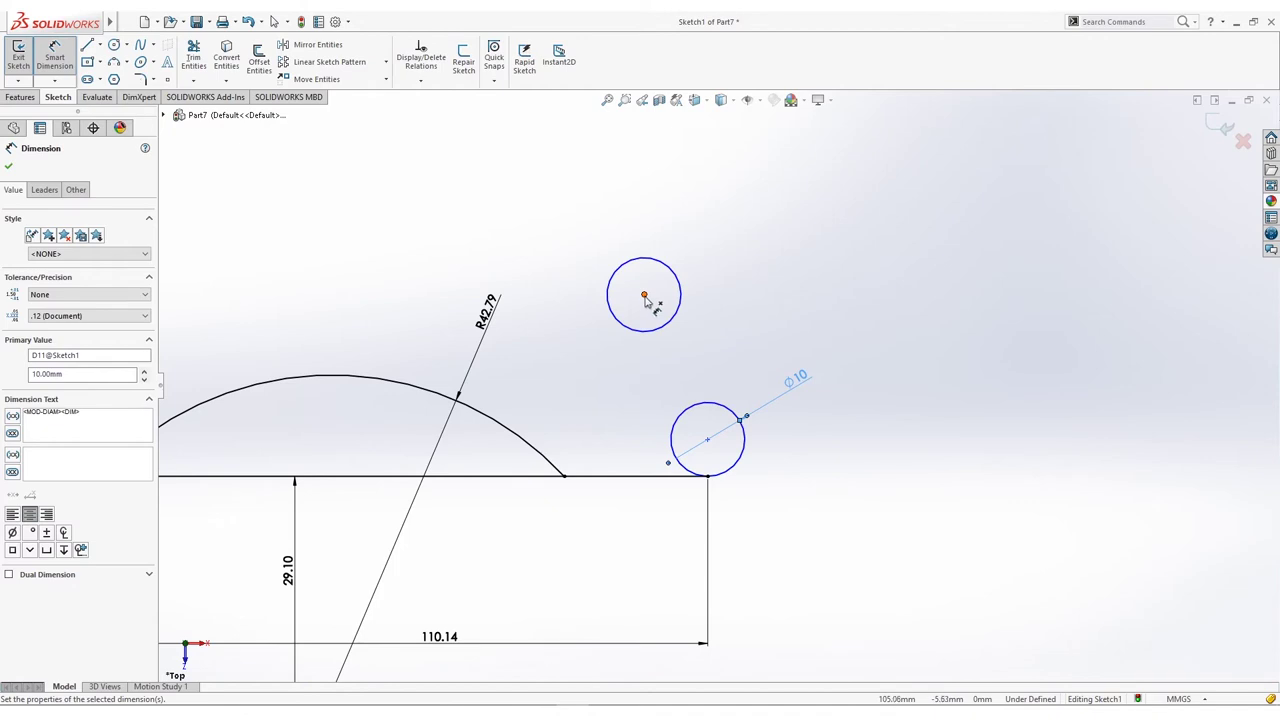
Step: Set the horizontal distance between the centers of the two equal circles on the right to 1.65 mm
click(707, 440)
click(644, 294)
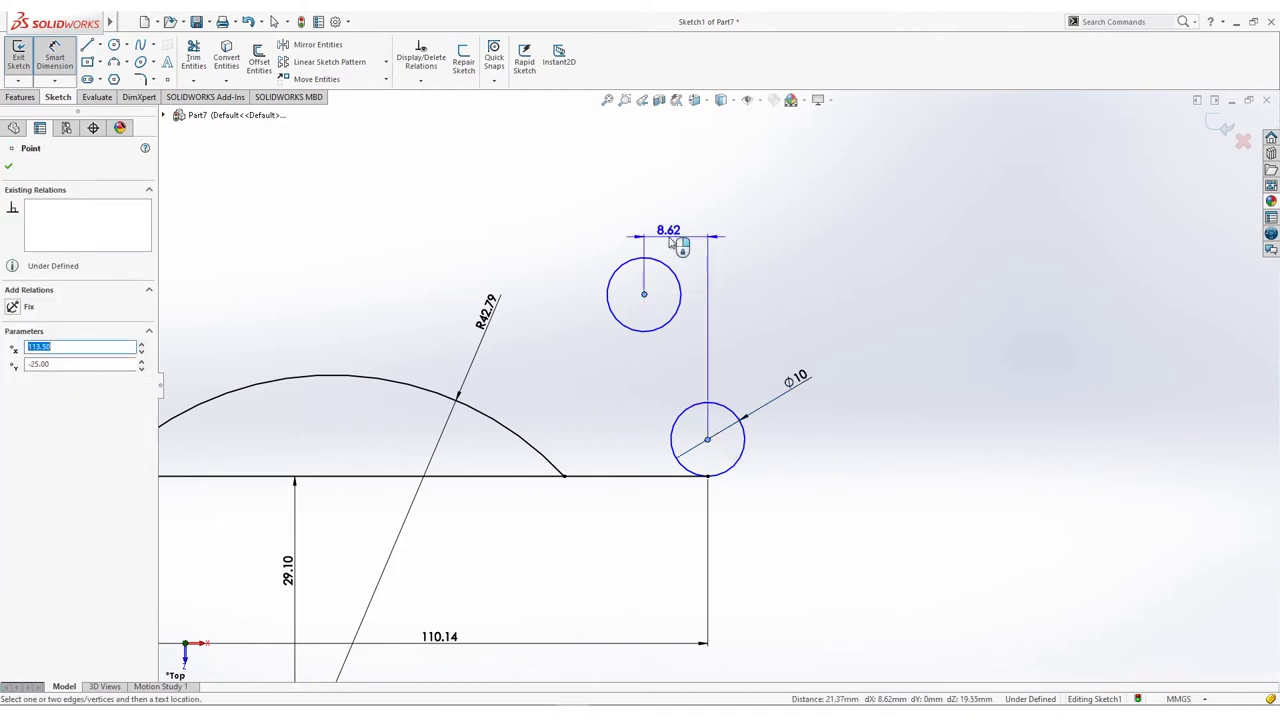
click(677, 242)
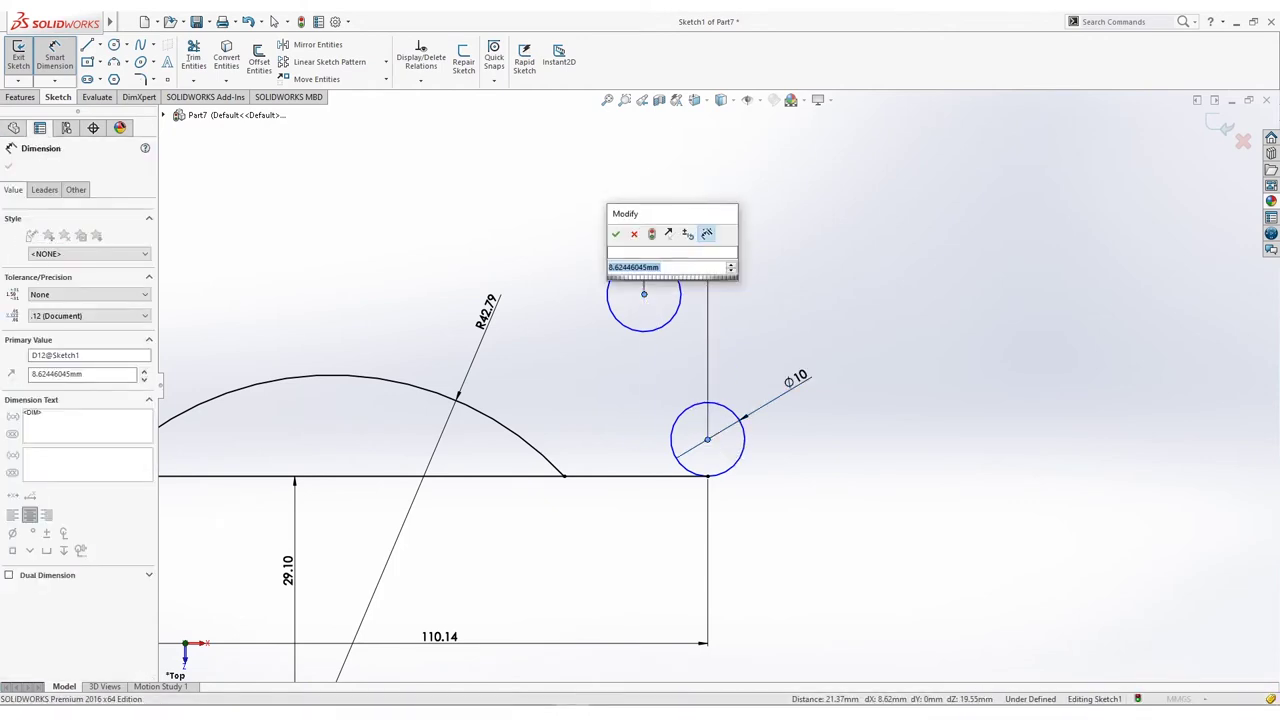
text(1.65)
key(Return)
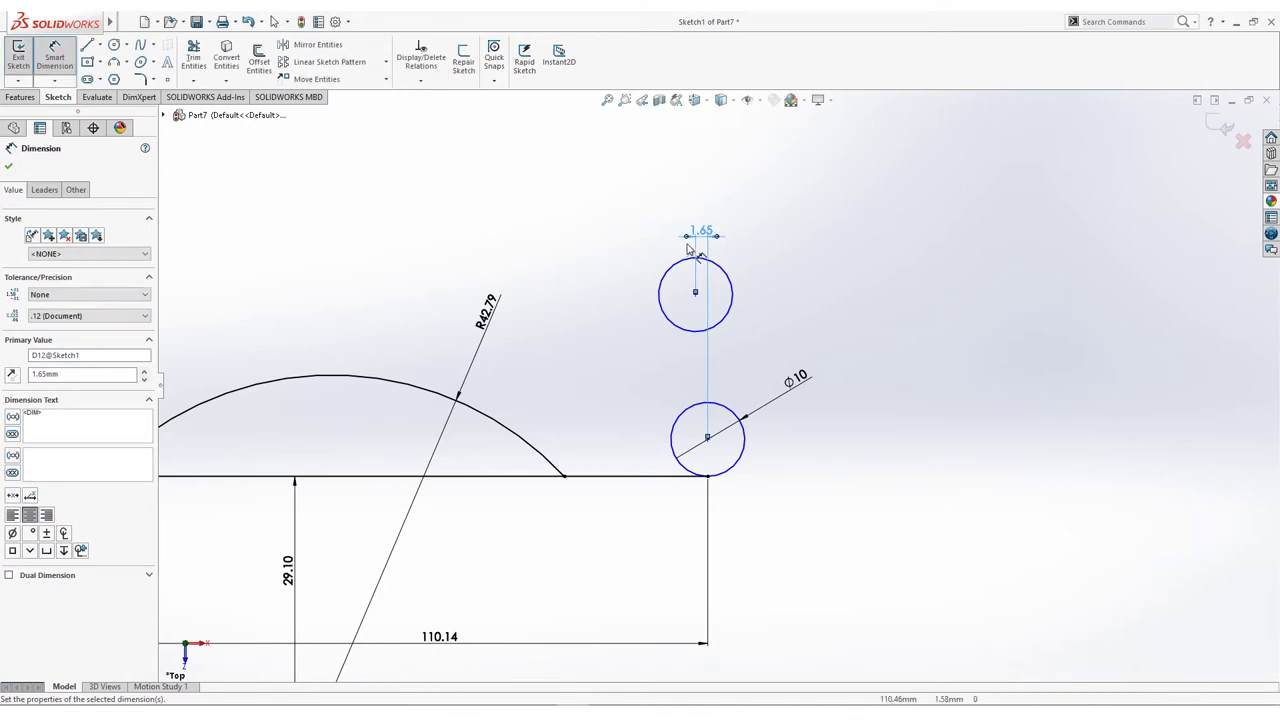
Step: Set the vertical distance between the centers of the upper-left concentric circles and the upper circle of the right pair to 40.67 mm
scroll(782, 301, up, 4)
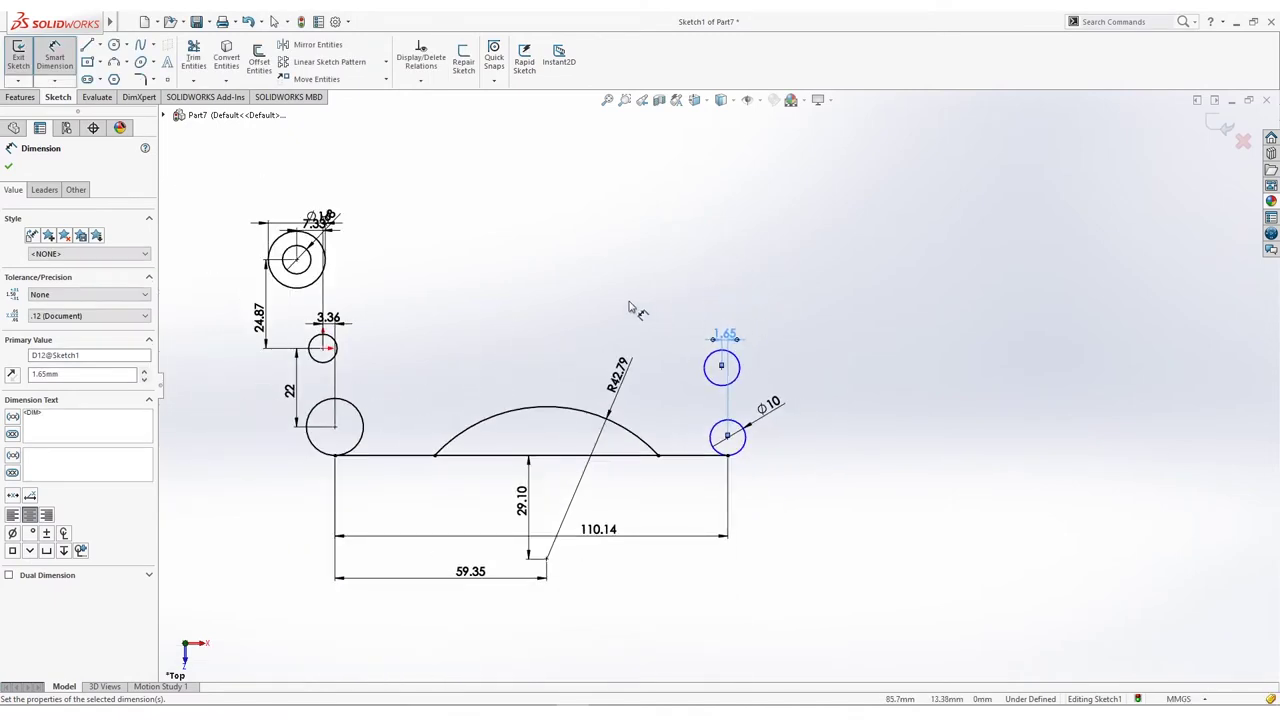
ctrl+middle_drag(470, 290, 486, 306)
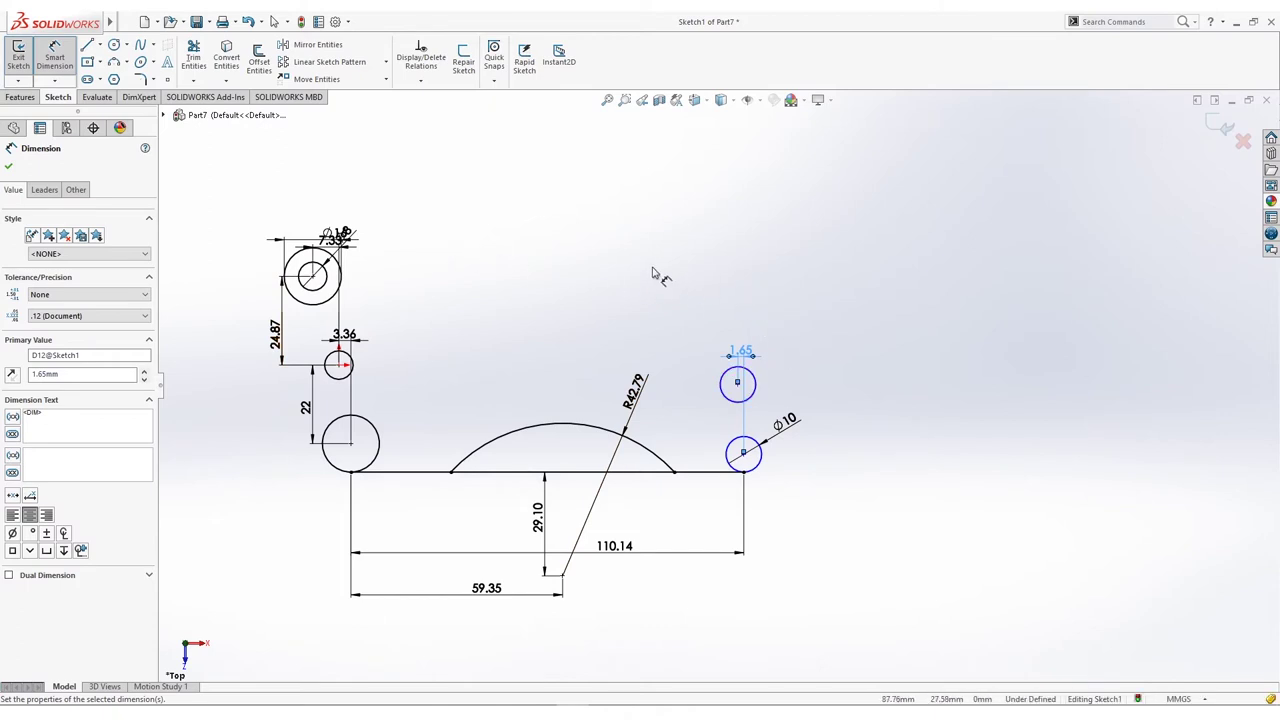
click(737, 383)
click(311, 275)
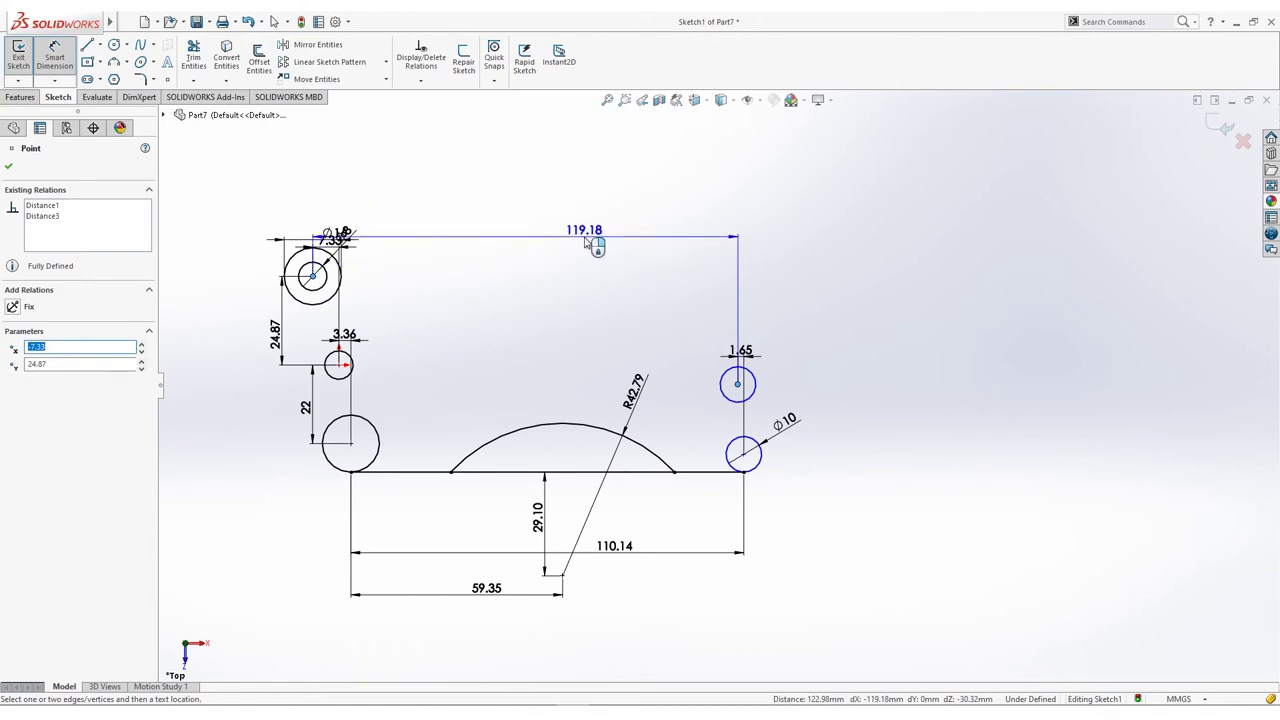
click(818, 335)
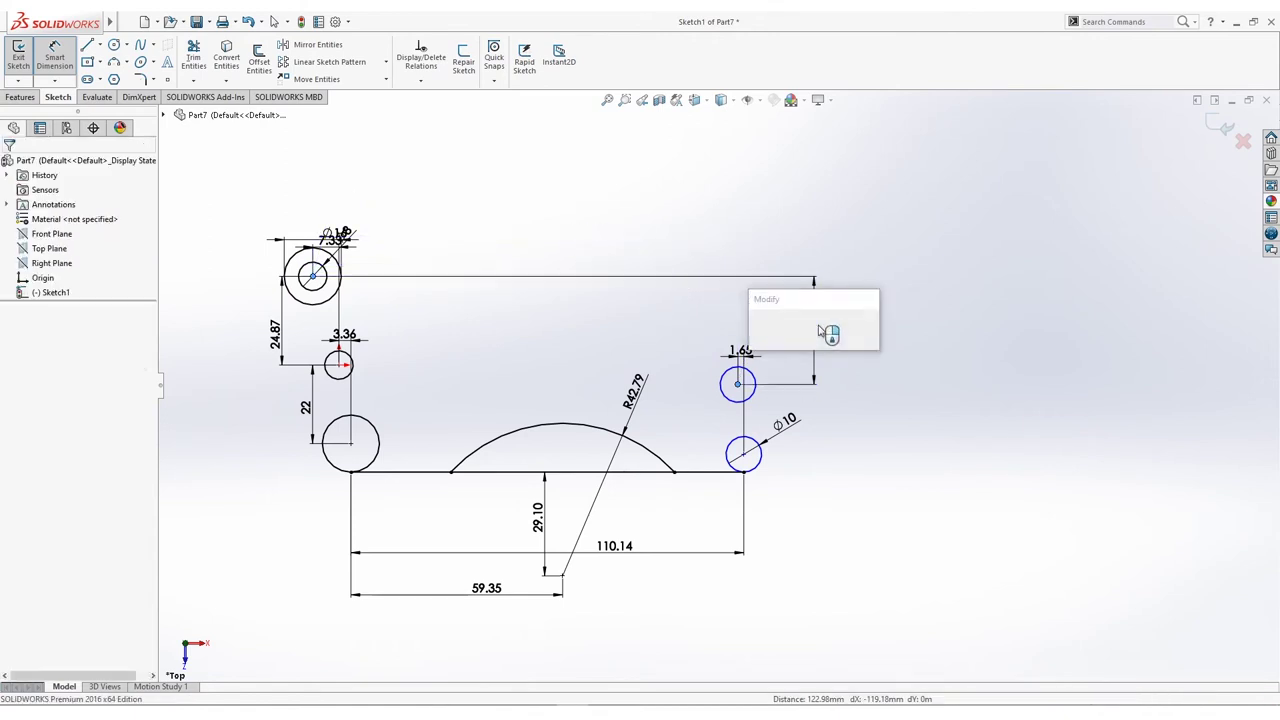
text(40.67)
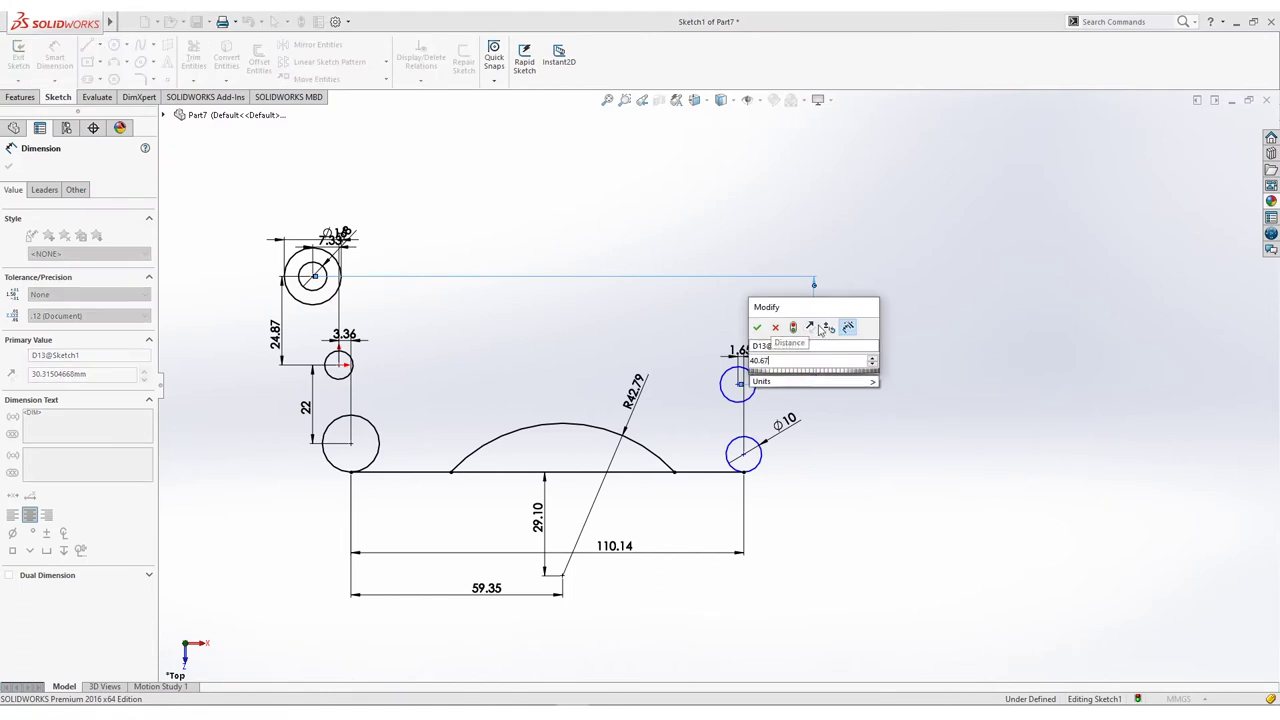
key(Return)
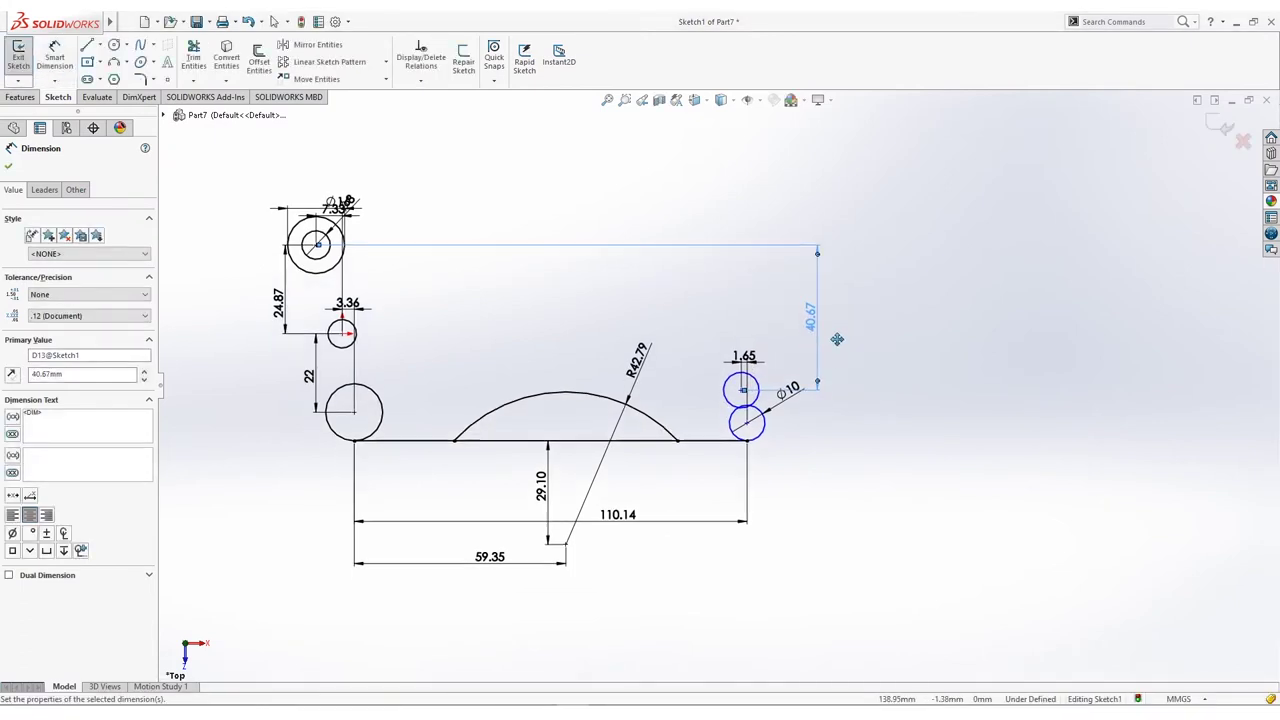
Step: Draw a line tangent to the outer left sides of the 16 mm circle and the circle at the base line's left end
scroll(840, 345, down, 1)
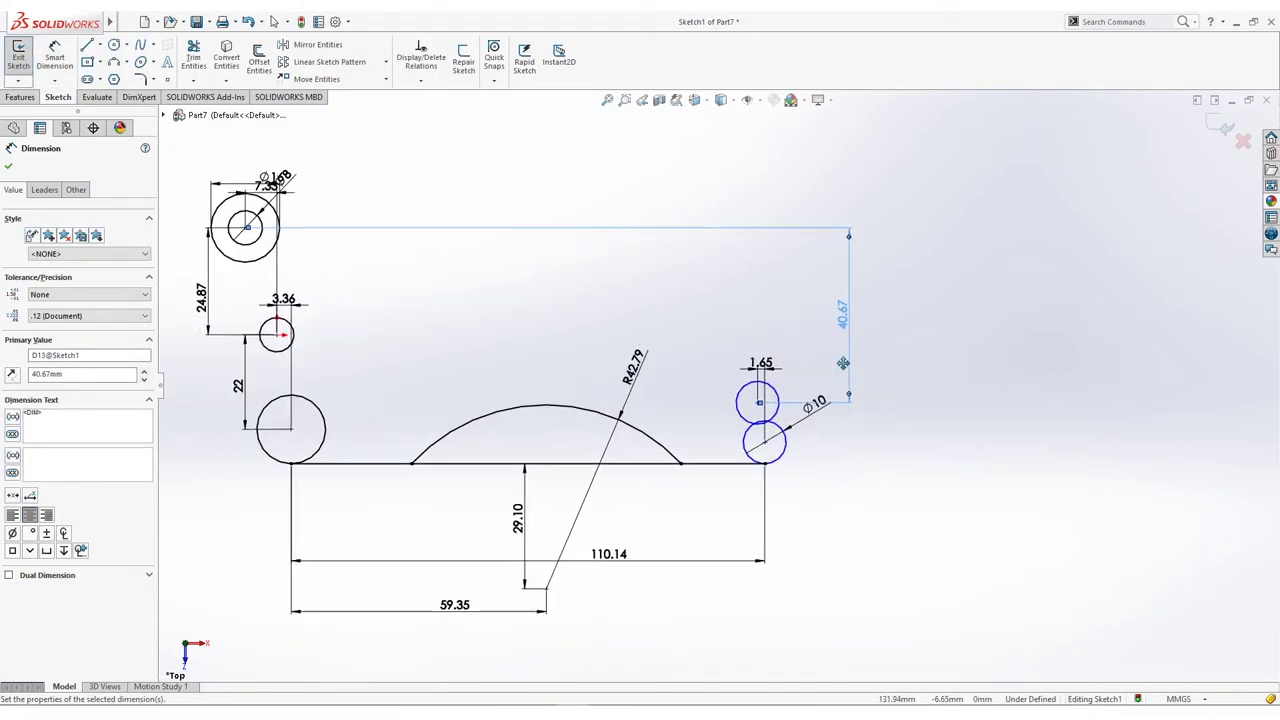
click(88, 46)
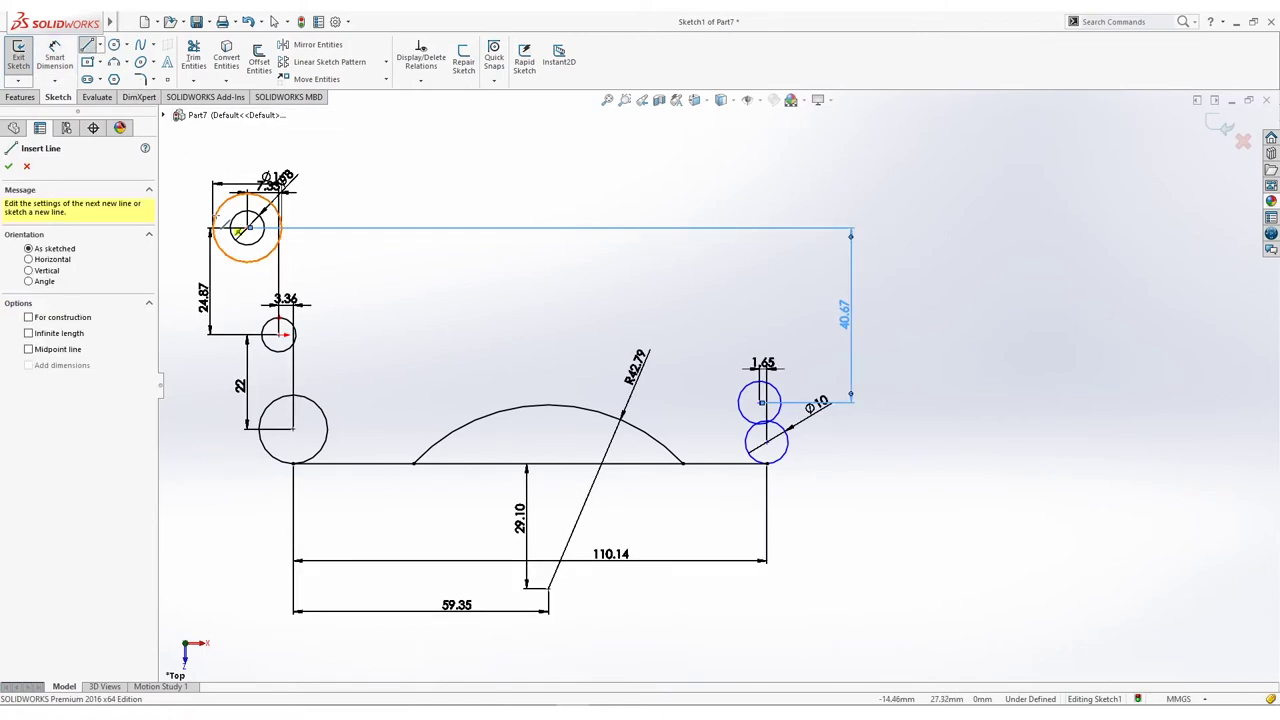
click(212, 231)
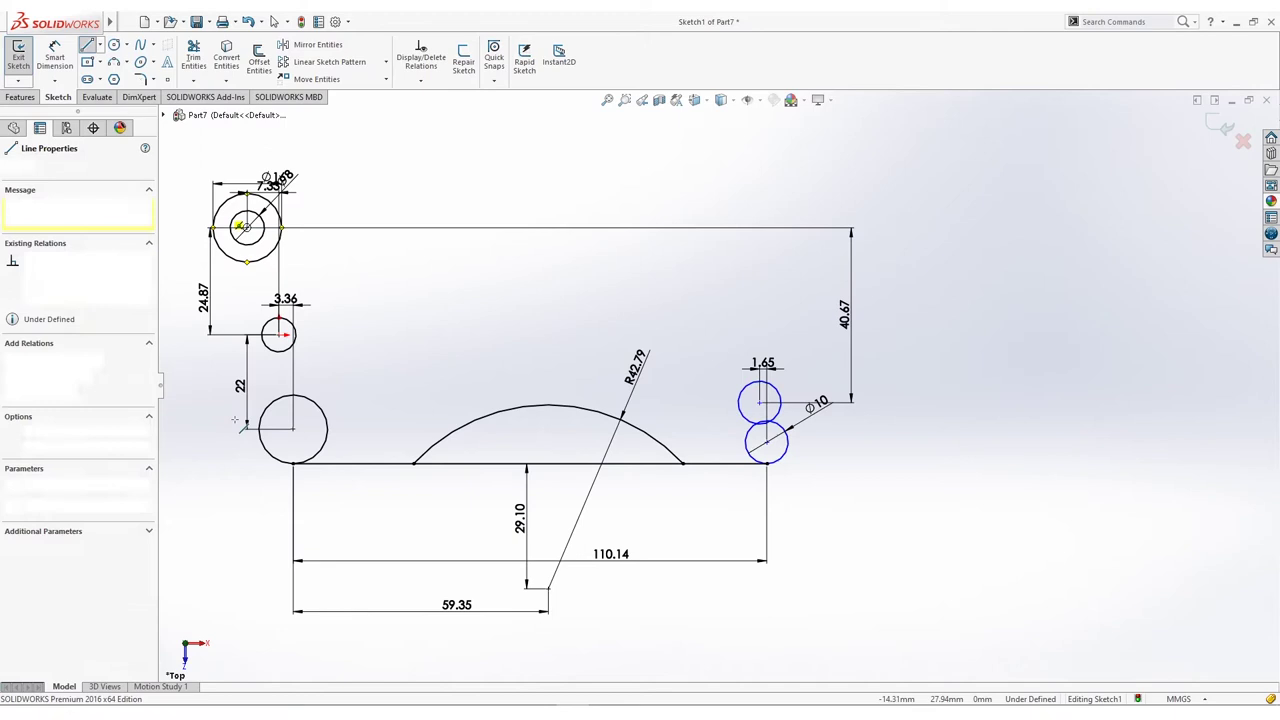
click(258, 436)
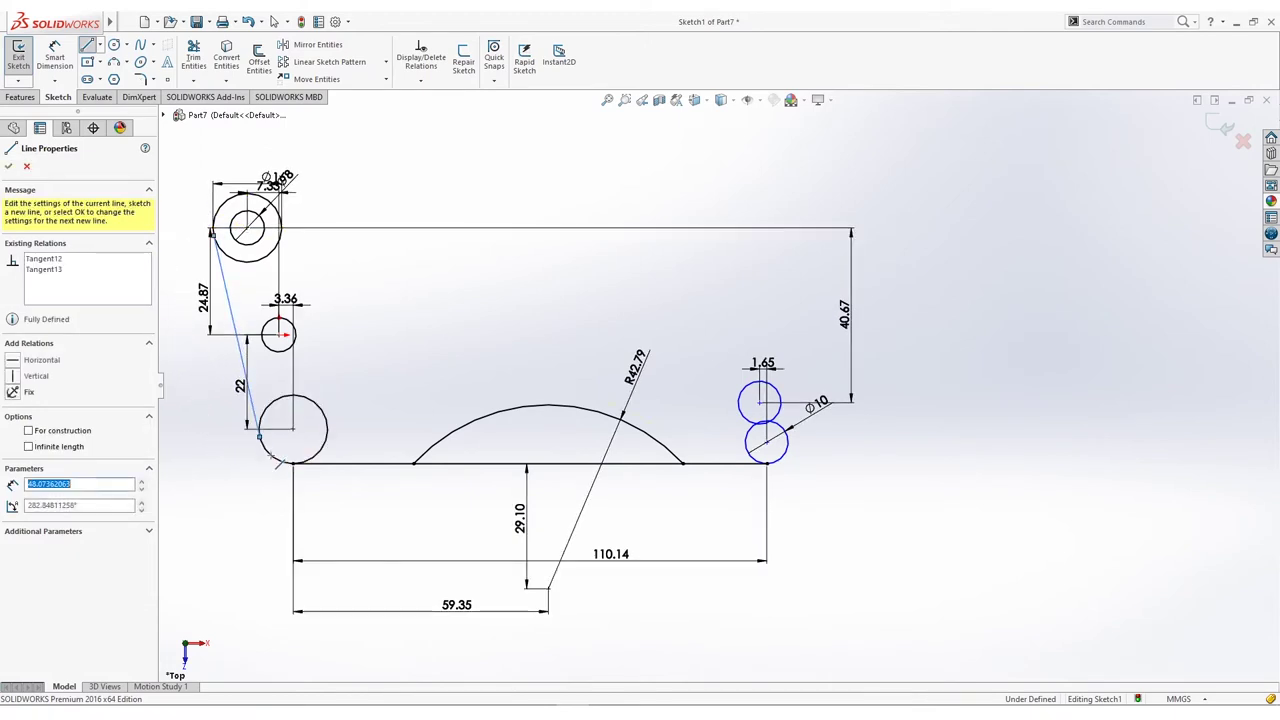
key(Escape)
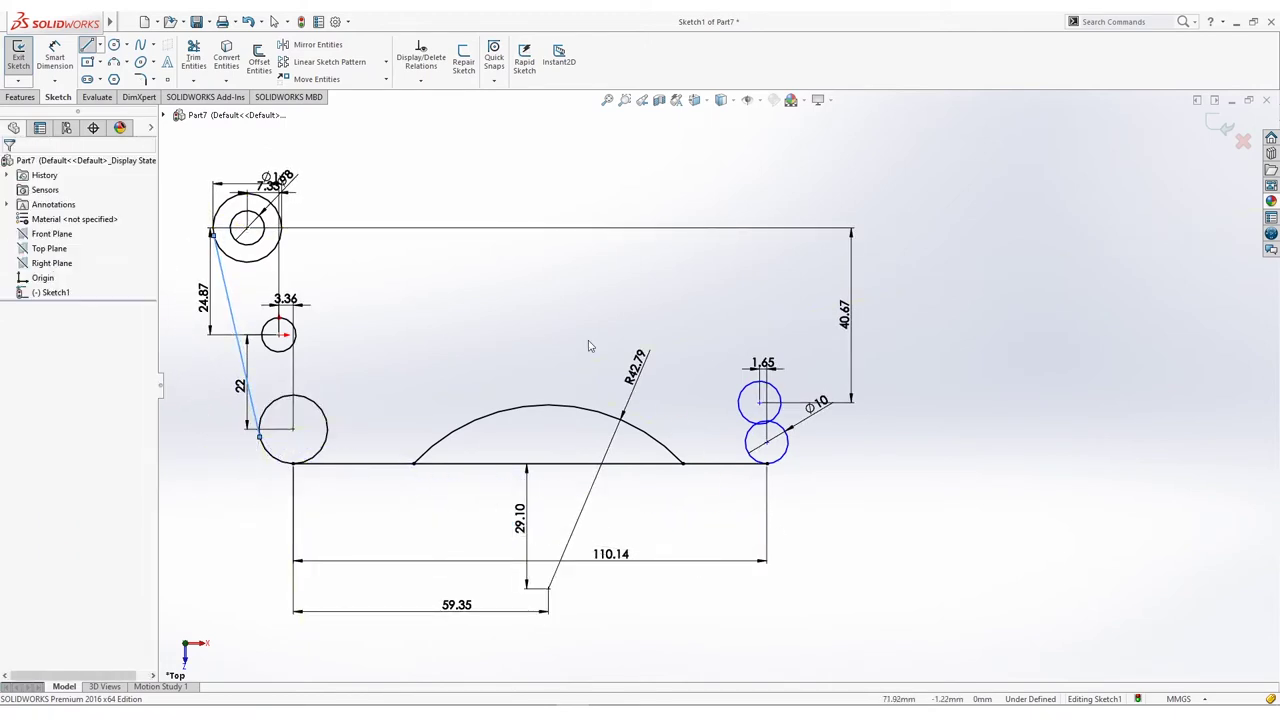
Step: Draw a short line tangent to the outer right sides of the two equal circles at the base line's right end
key(l)
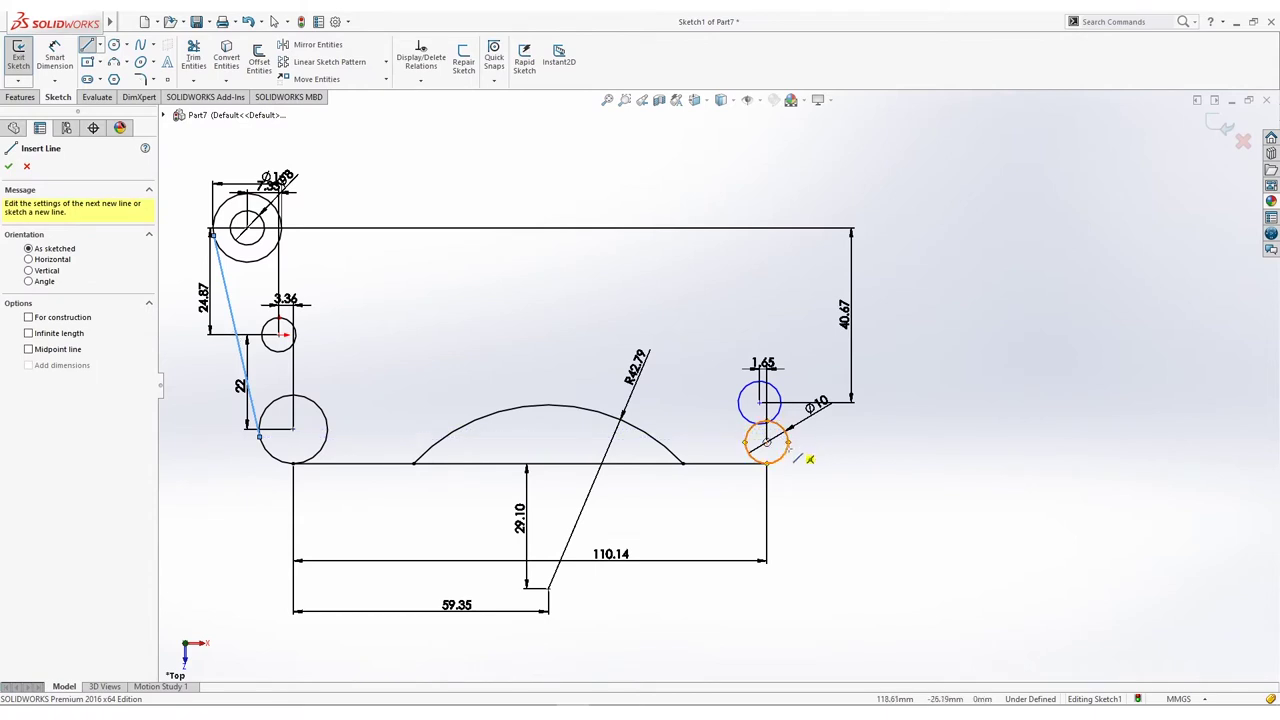
click(766, 443)
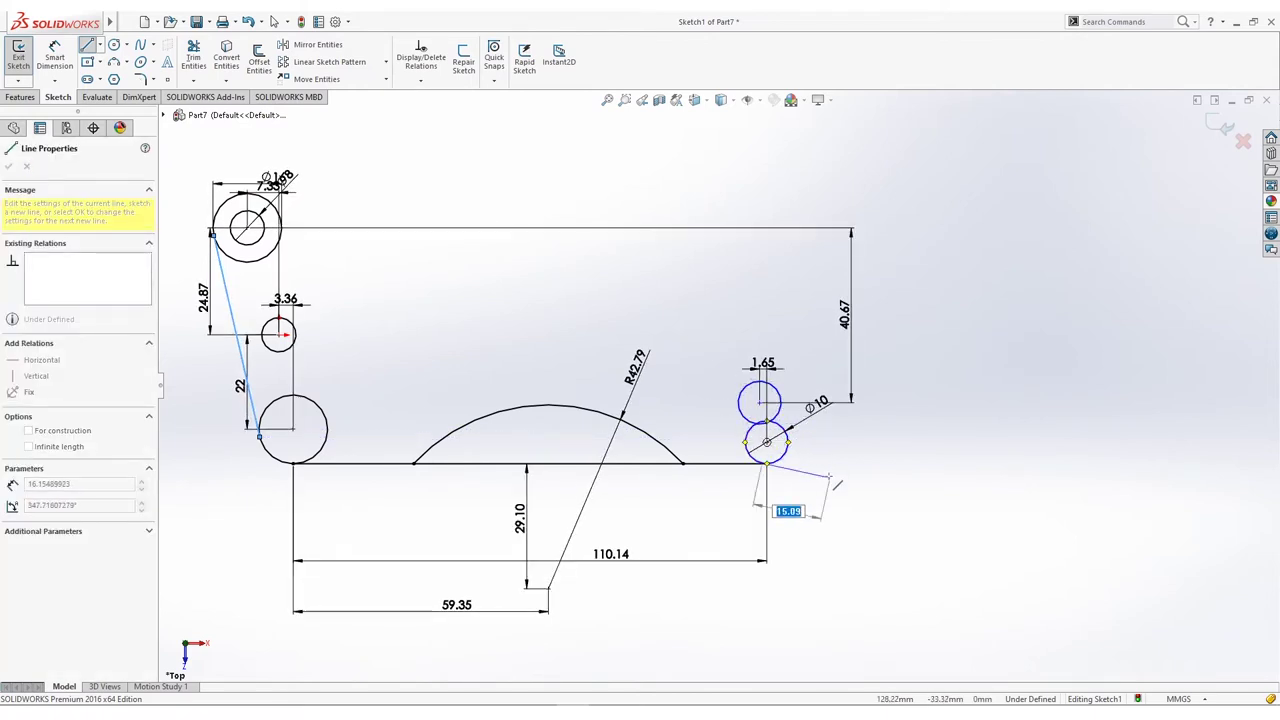
scroll(843, 450, down, 5)
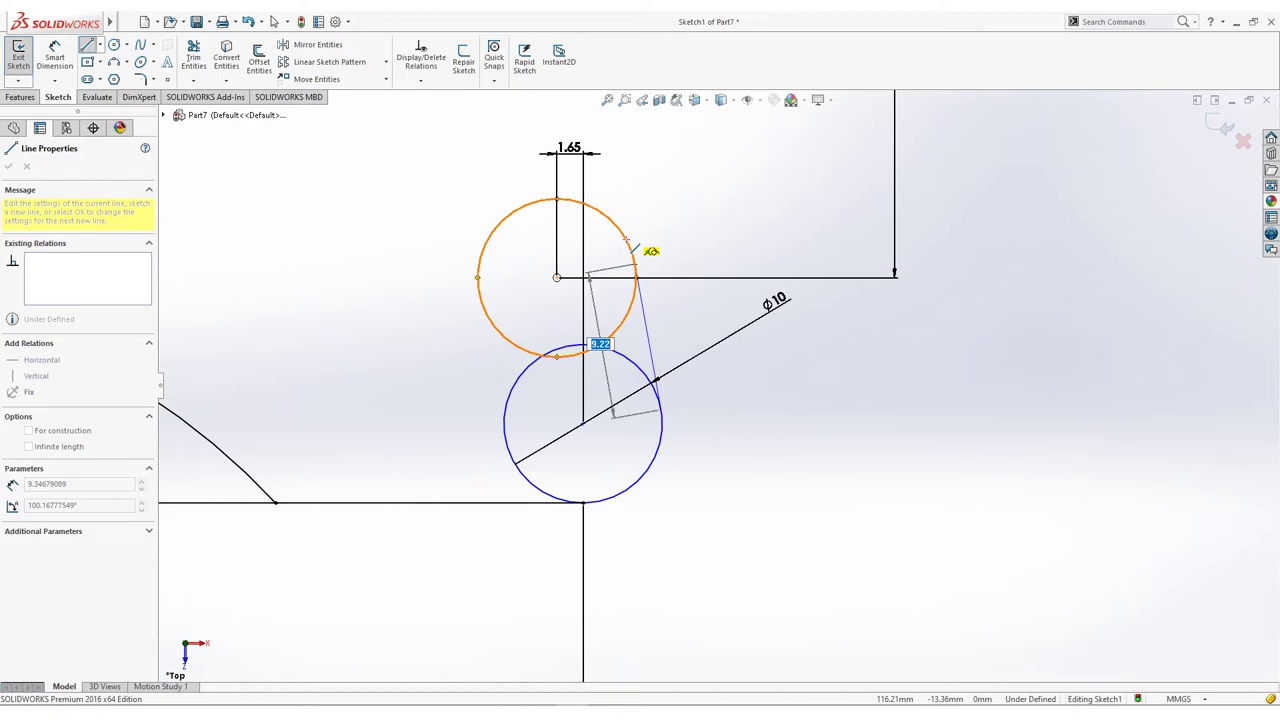
click(632, 262)
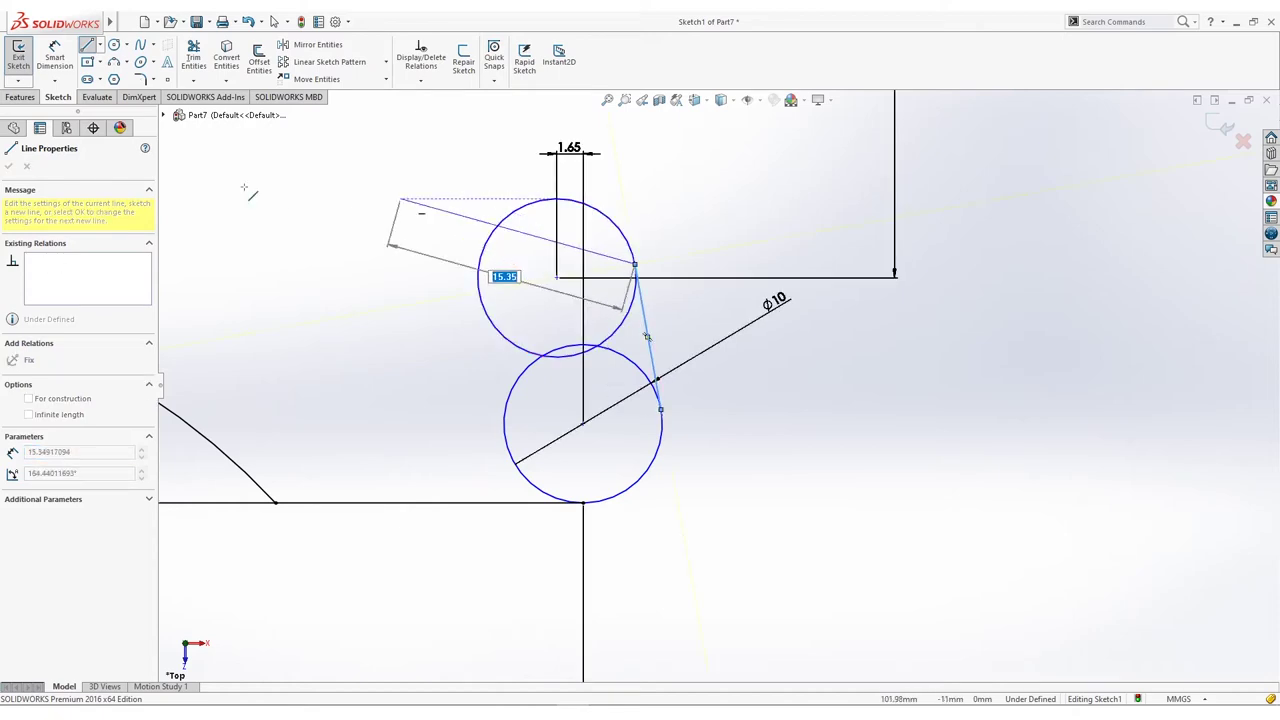
key(Escape)
Step: Draw a long sloping line from the top of the upper right circle, tangent to the upper side of the 16 mm circle
ctrl+middle_drag(265, 151, 317, 206)
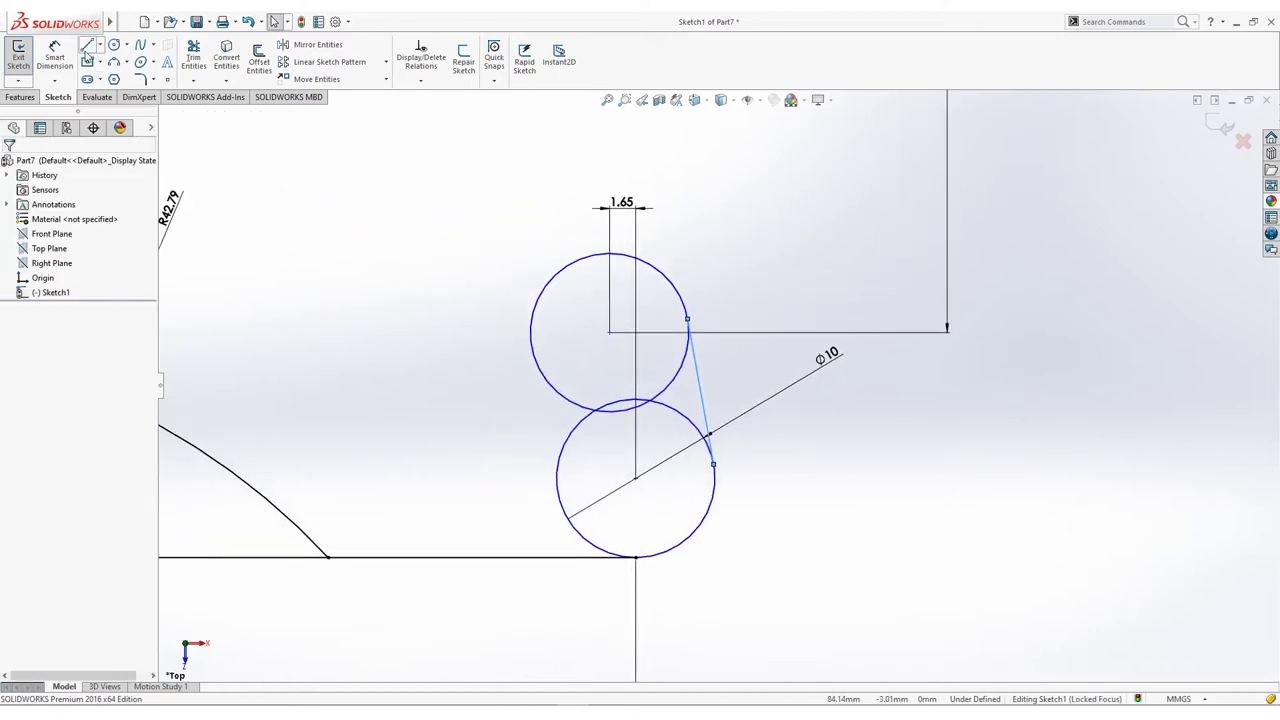
key(l)
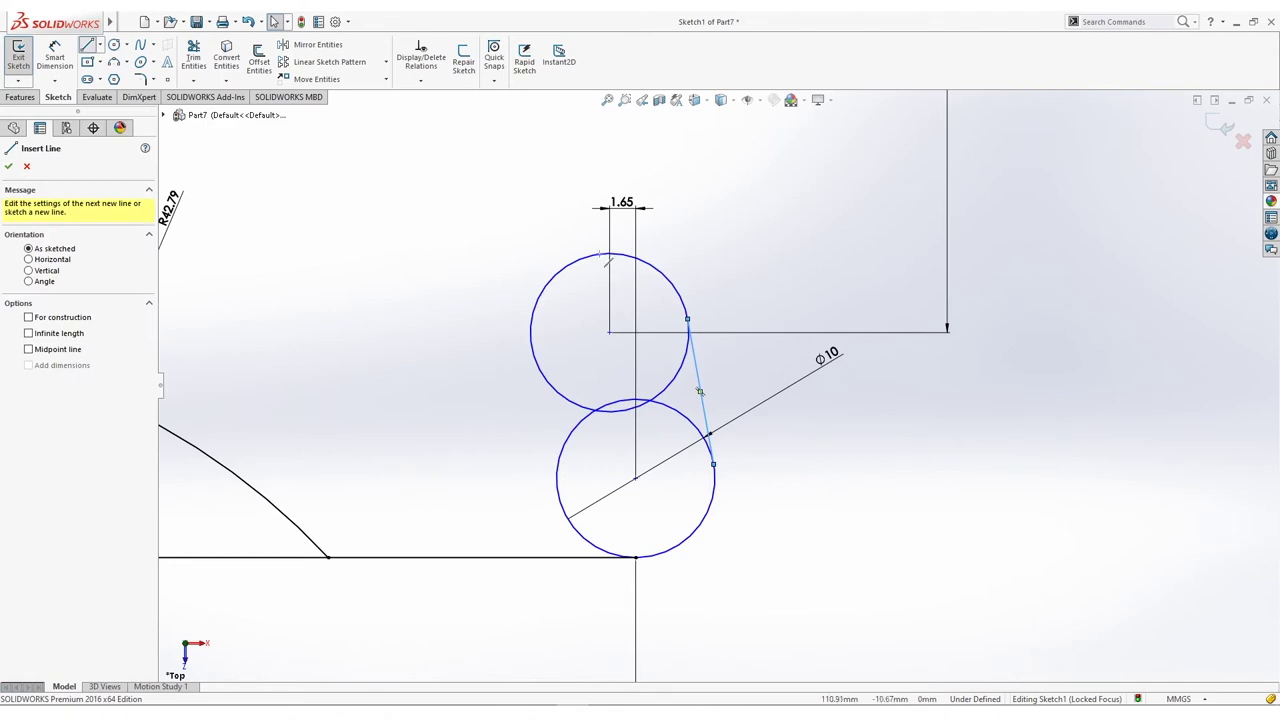
click(686, 289)
ctrl+middle_drag(600, 314, 997, 571)
scroll(575, 325, up, 3)
scroll(575, 325, up, 2)
ctrl+middle_drag(414, 280, 766, 334)
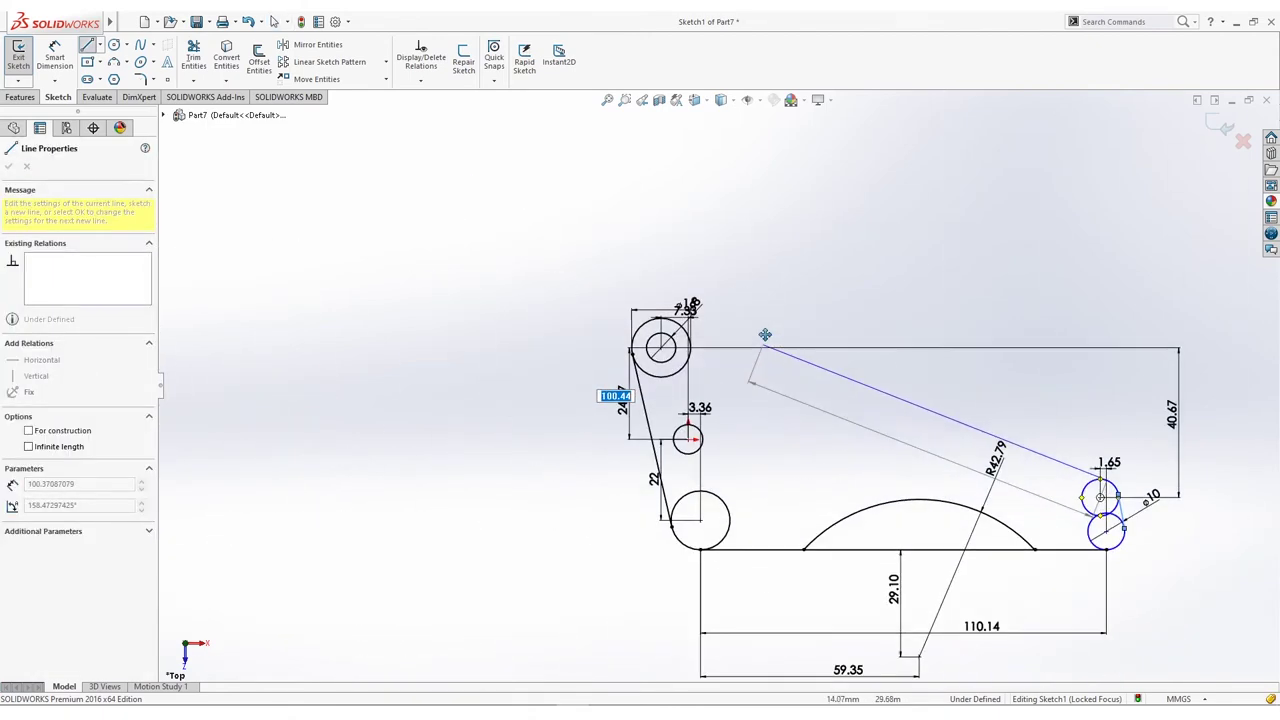
scroll(766, 334, up, 1)
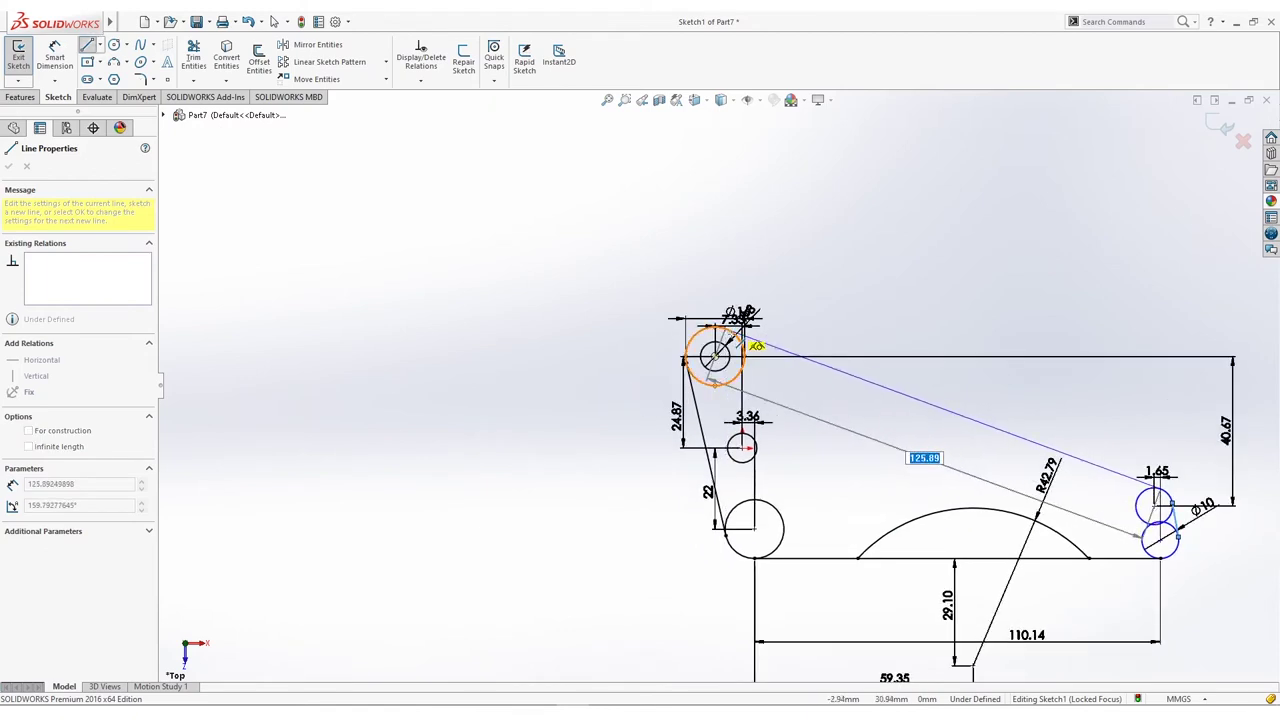
click(757, 345)
key(Escape)
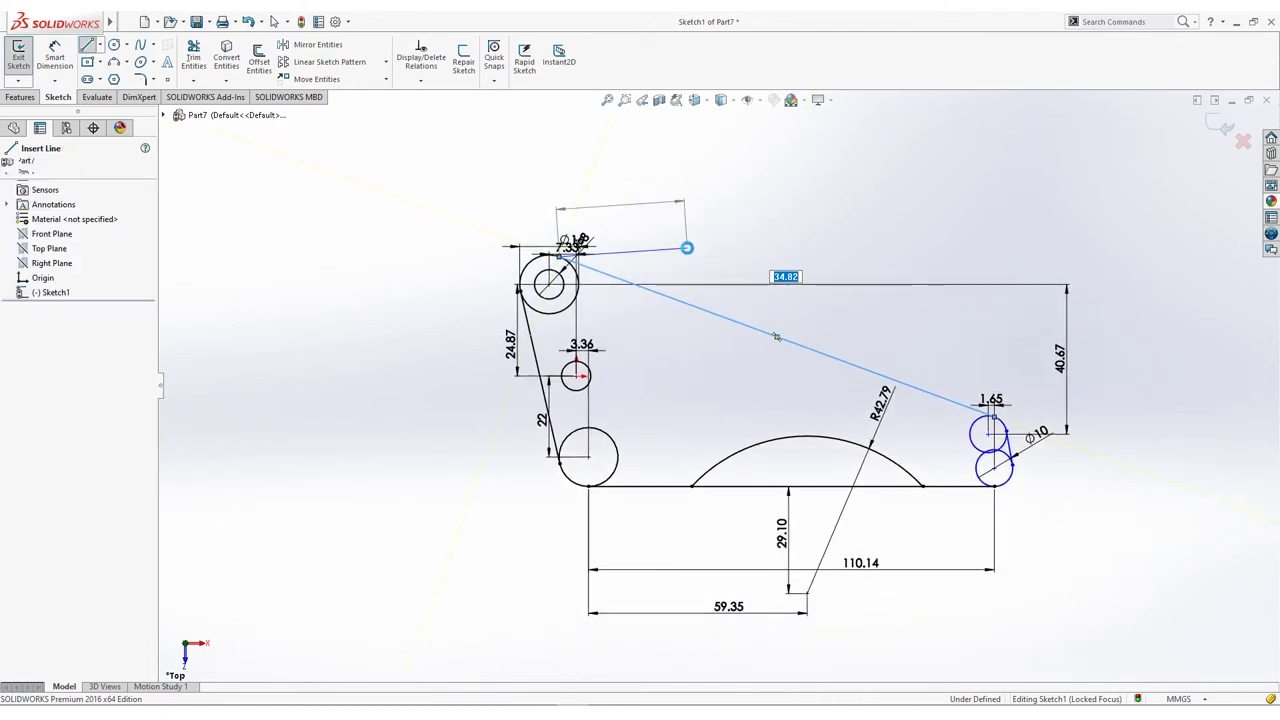
click(827, 250)
scroll(791, 220, down, 2)
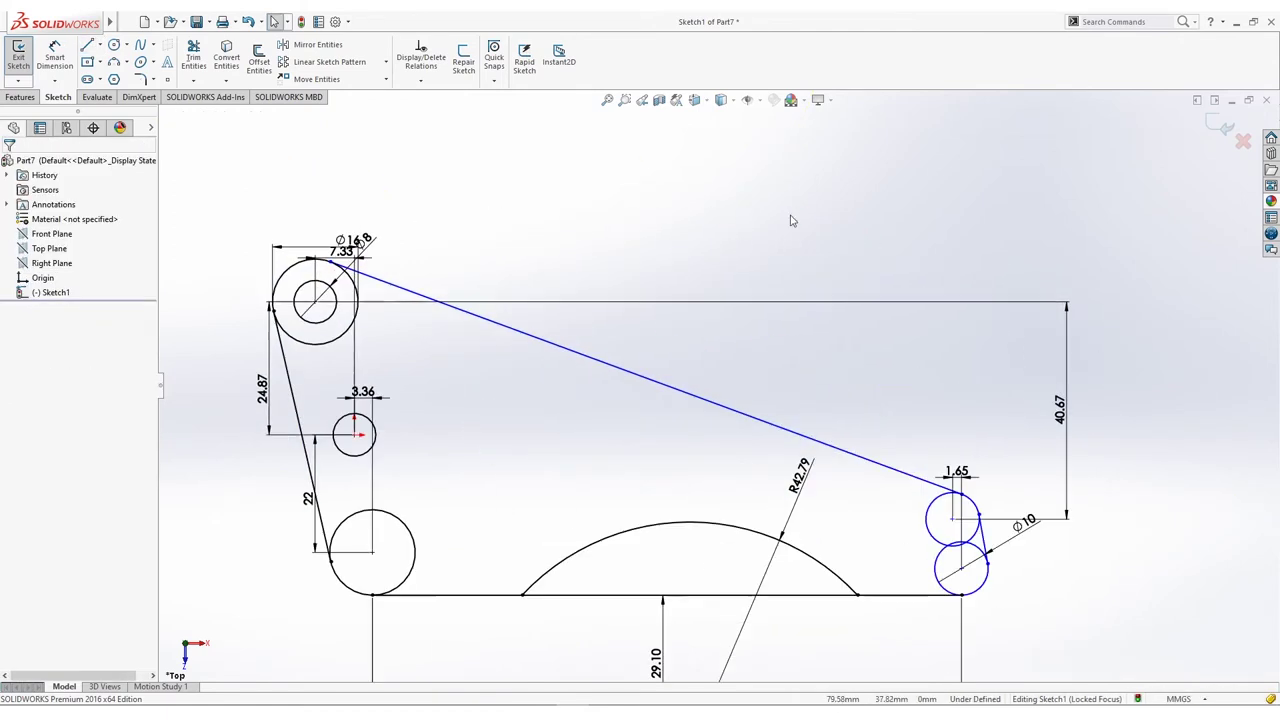
scroll(756, 212, down, 1)
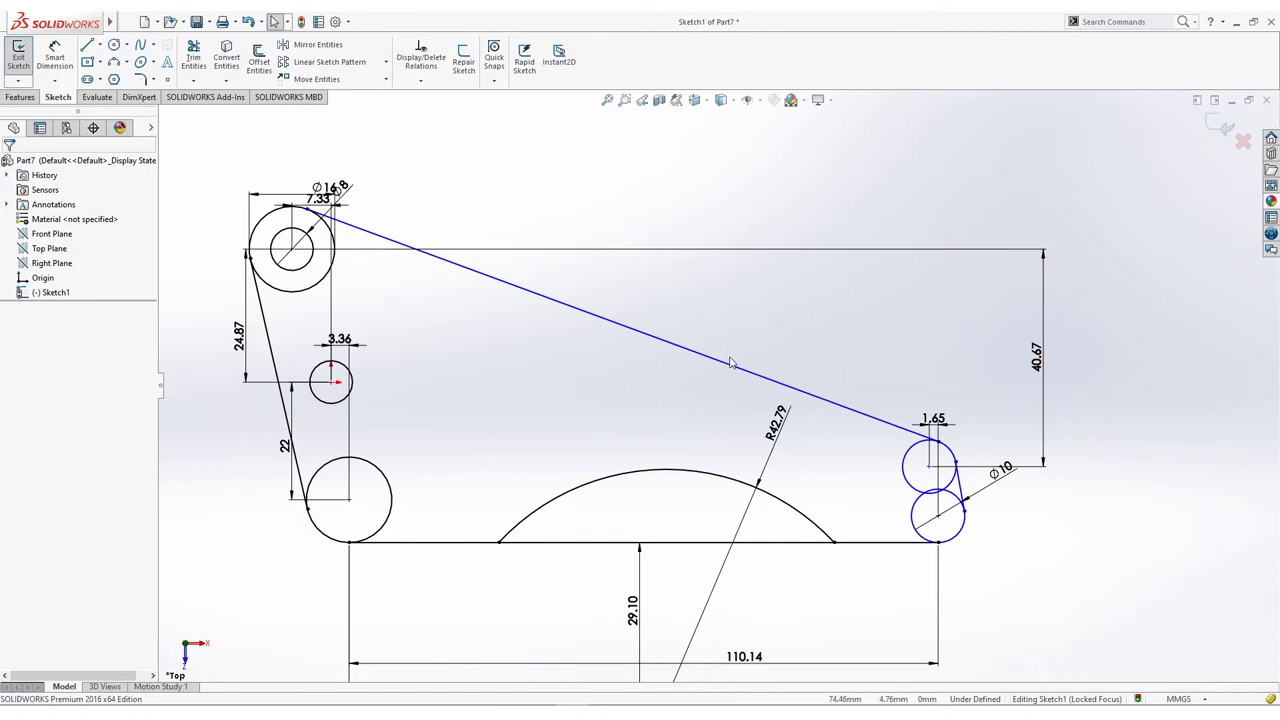
Step: Power-trim the inner circle portions and the base line segment under the arc to leave one closed outline with two holes
click(192, 66)
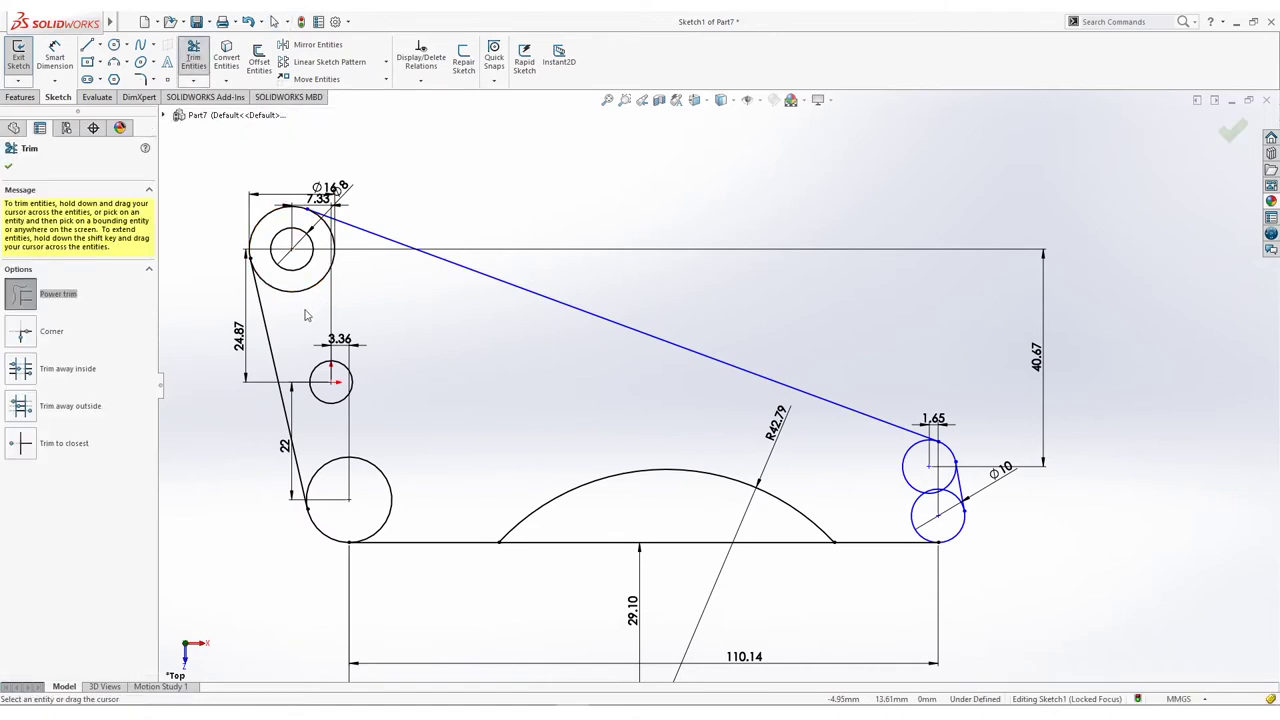
drag(299, 291, 322, 268)
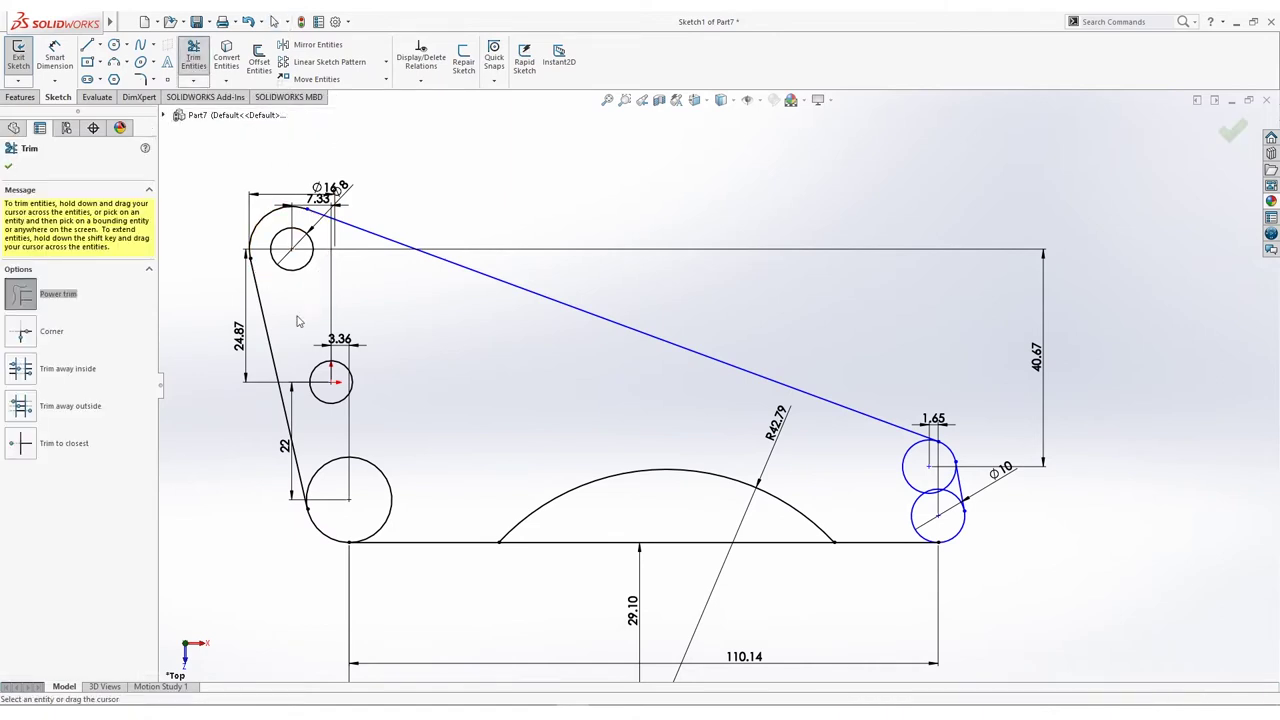
drag(320, 440, 340, 475)
drag(537, 589, 571, 537)
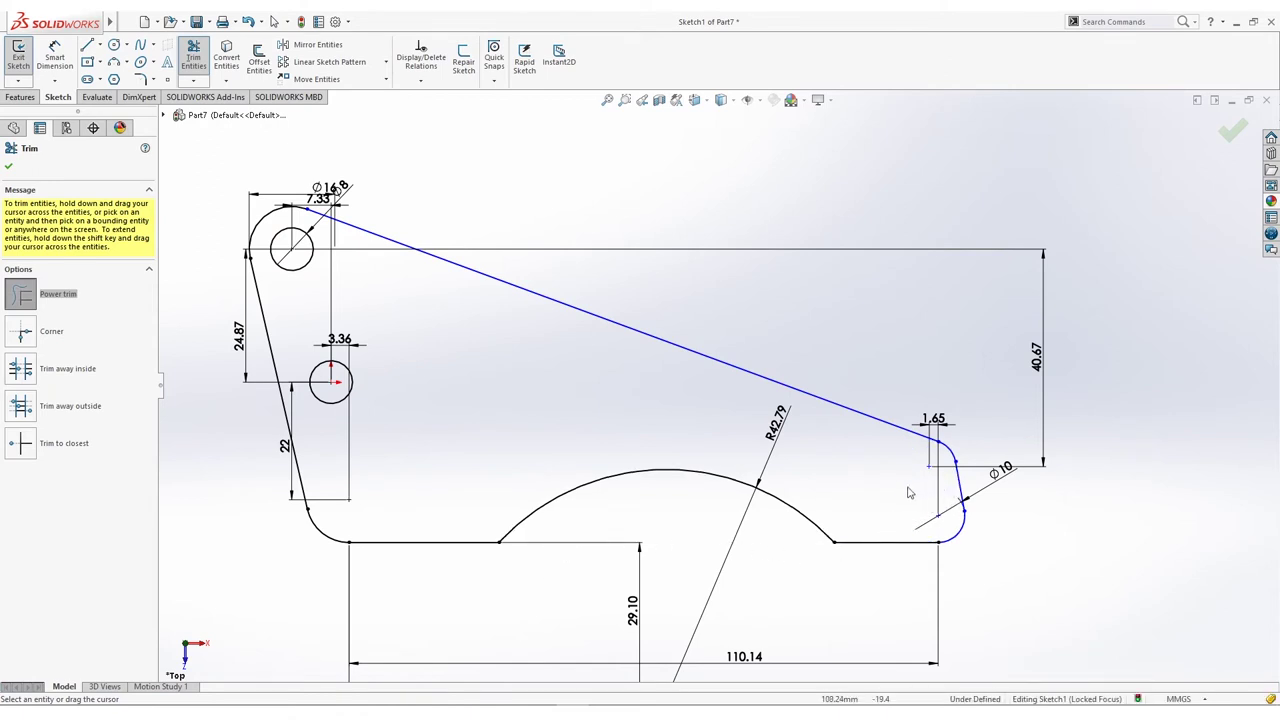
Step: Dimension the length of the long sloping line along the profile's upper edge
click(55, 56)
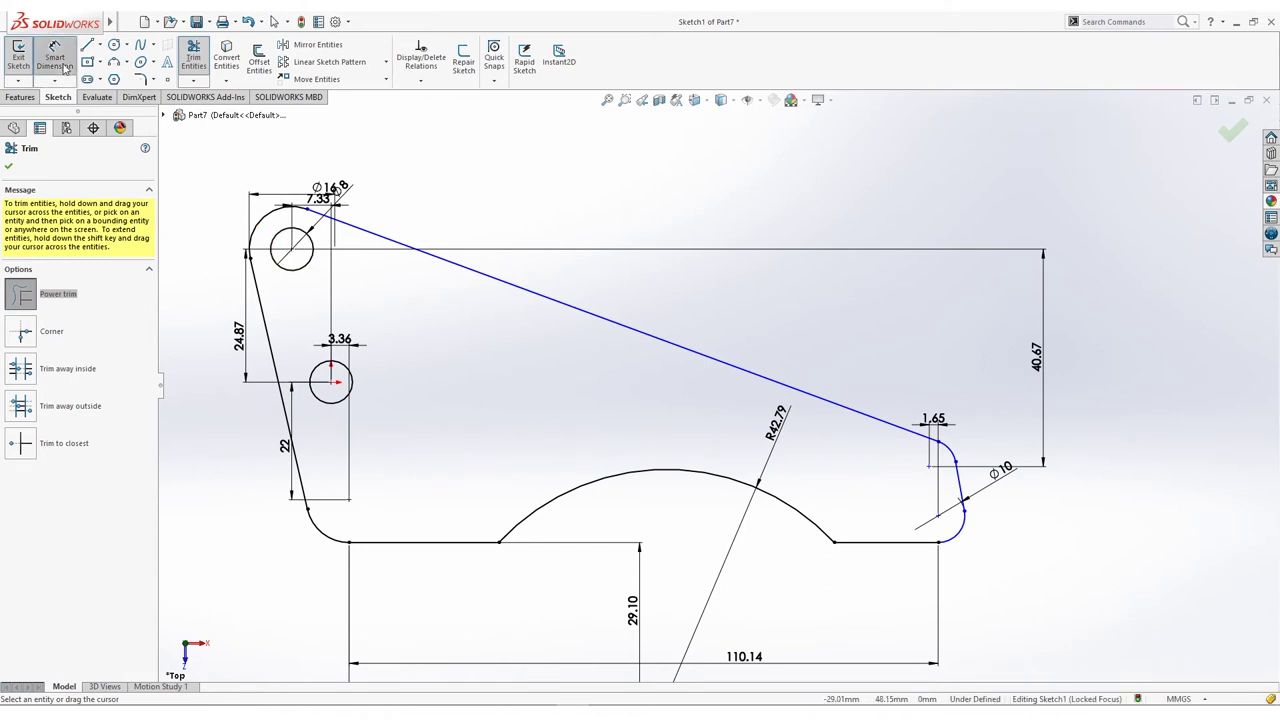
click(693, 350)
click(708, 284)
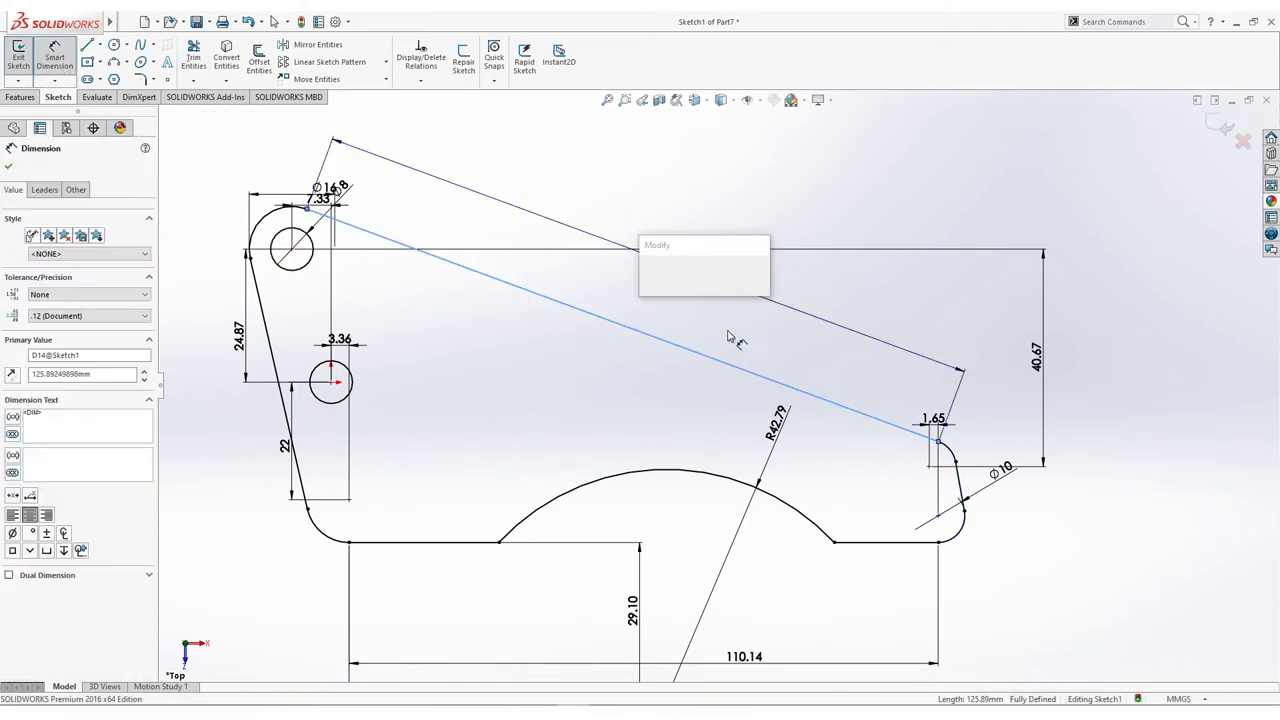
click(648, 274)
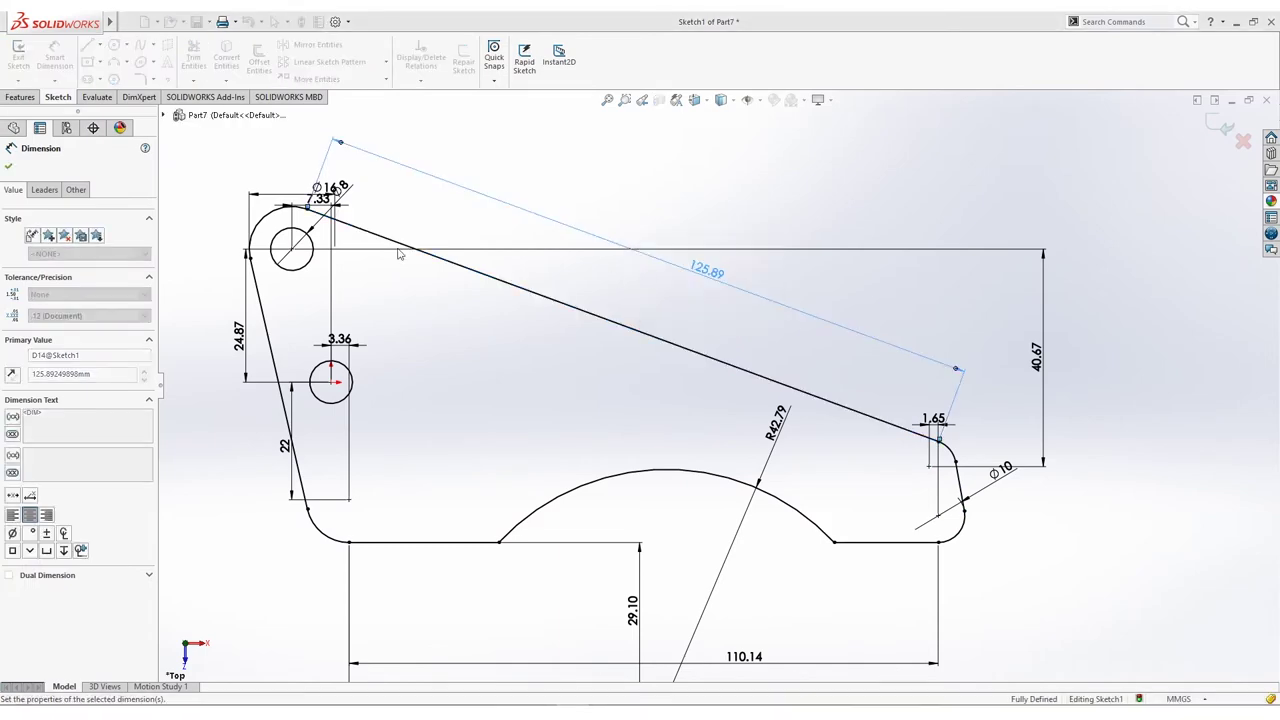
Step: Extrude the profile as a boss with the Mid Plane end condition and a depth of 40 mm
click(21, 97)
click(35, 62)
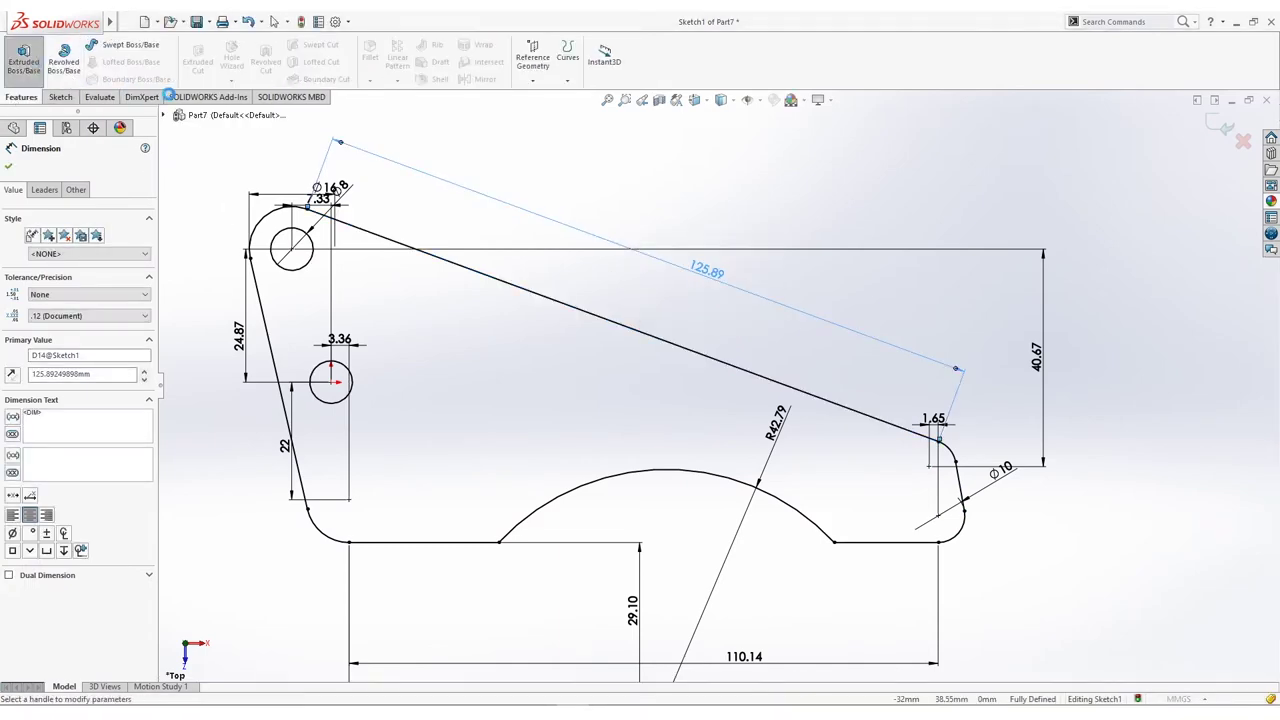
click(90, 246)
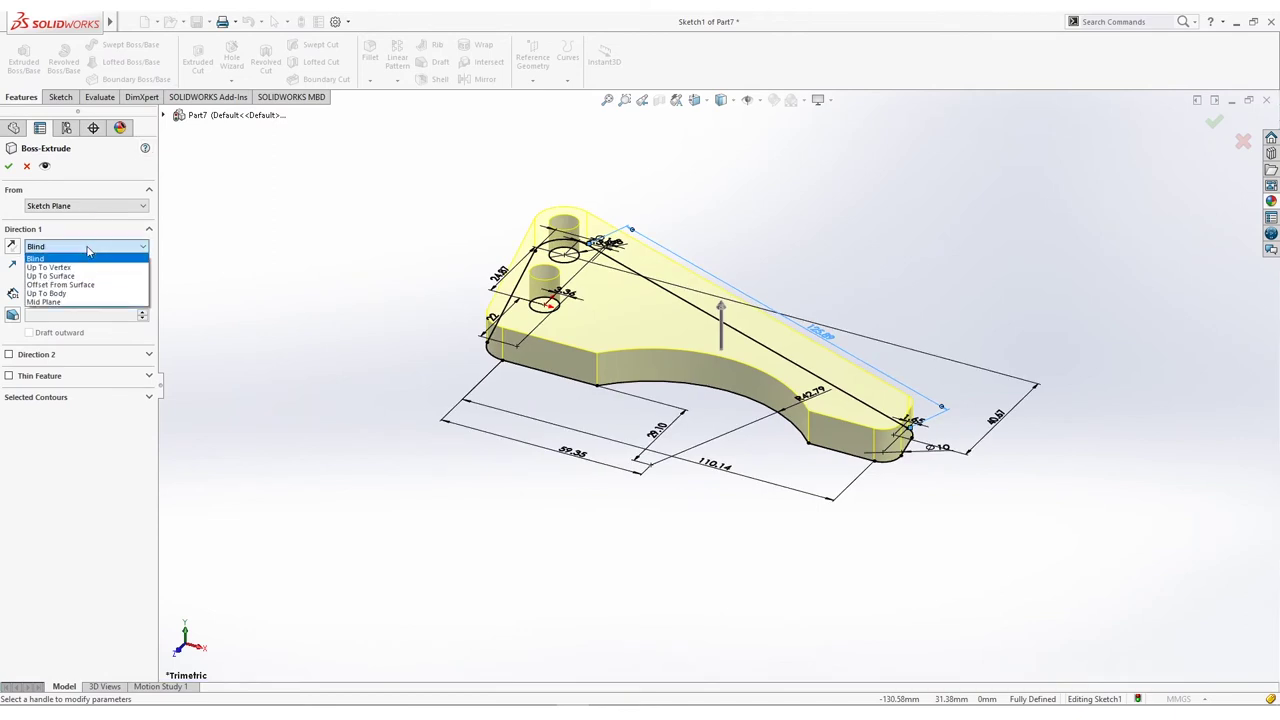
click(88, 304)
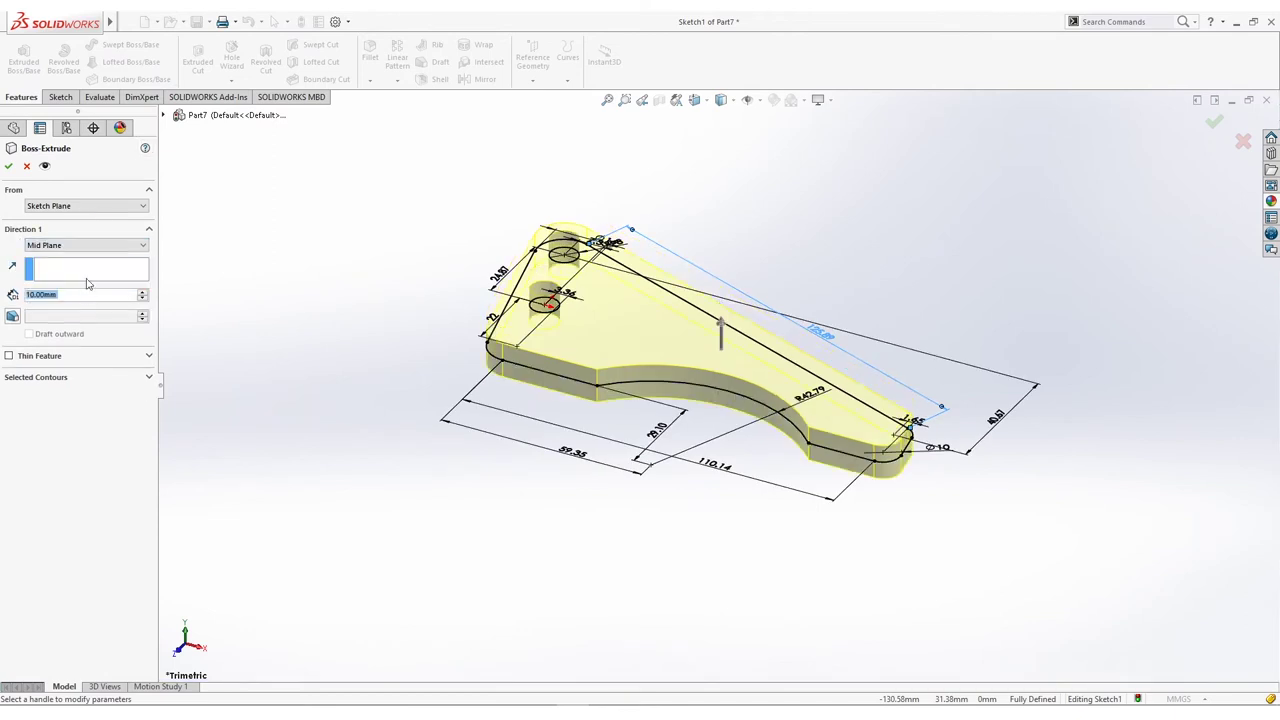
text(40)
key(Return)
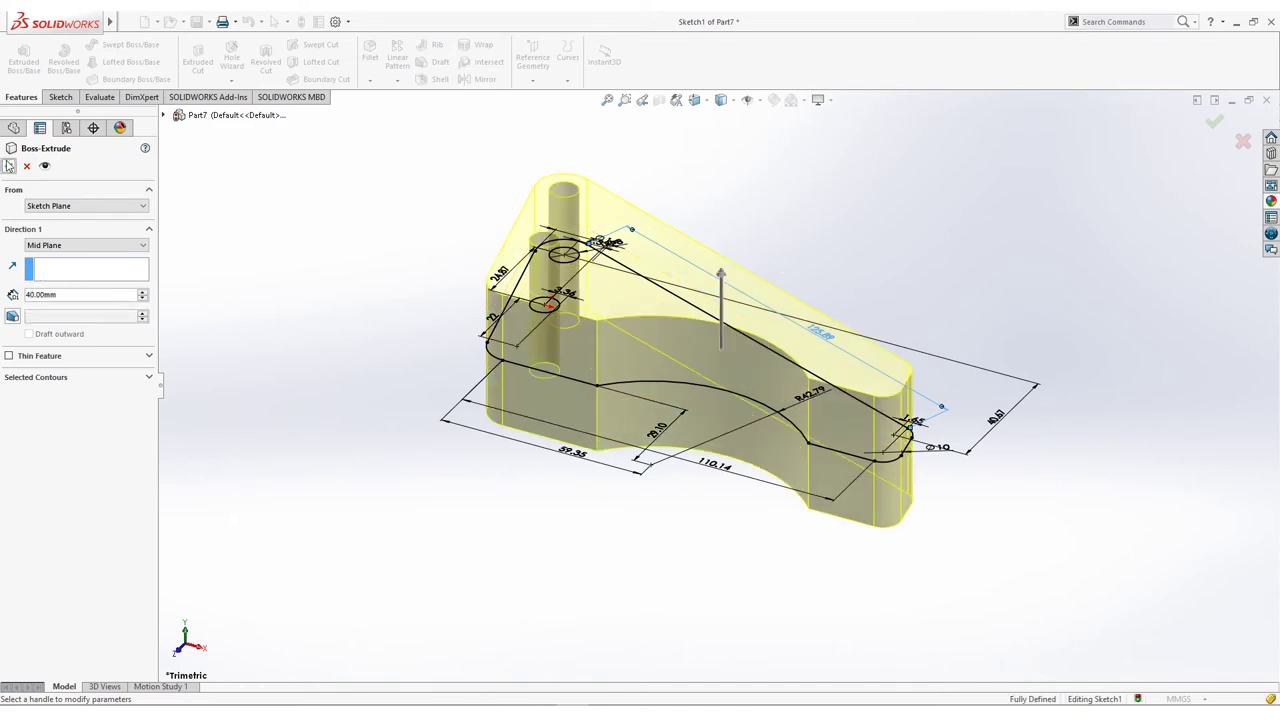
click(9, 167)
Step: Start a sketch on the flat front face between the rounded left corner and the arc cutout
right_click(554, 352)
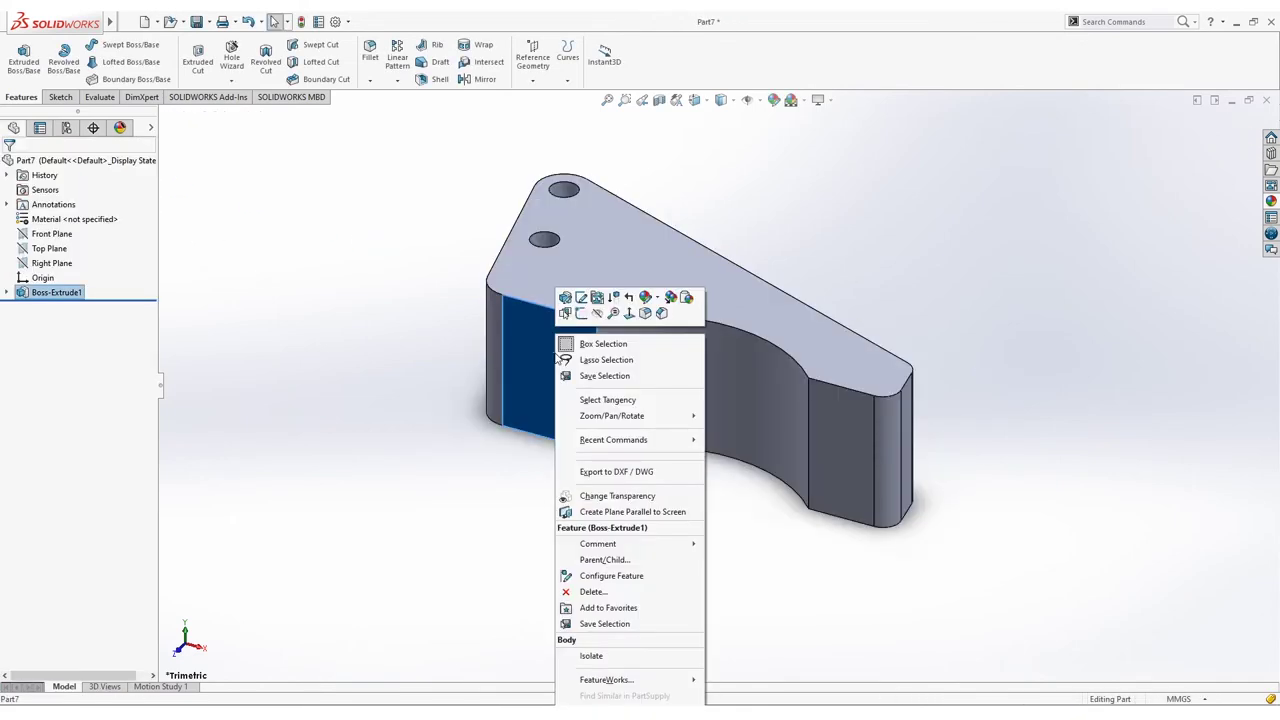
click(373, 420)
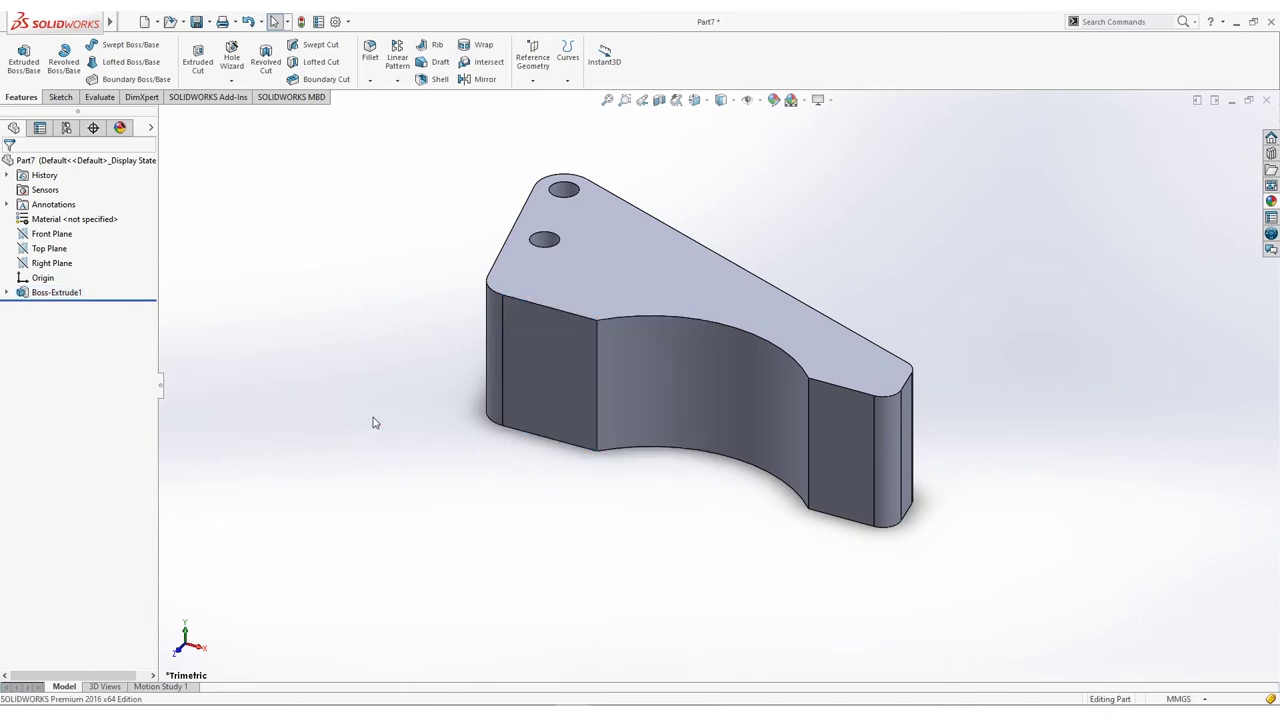
click(563, 362)
right_click(563, 360)
click(586, 313)
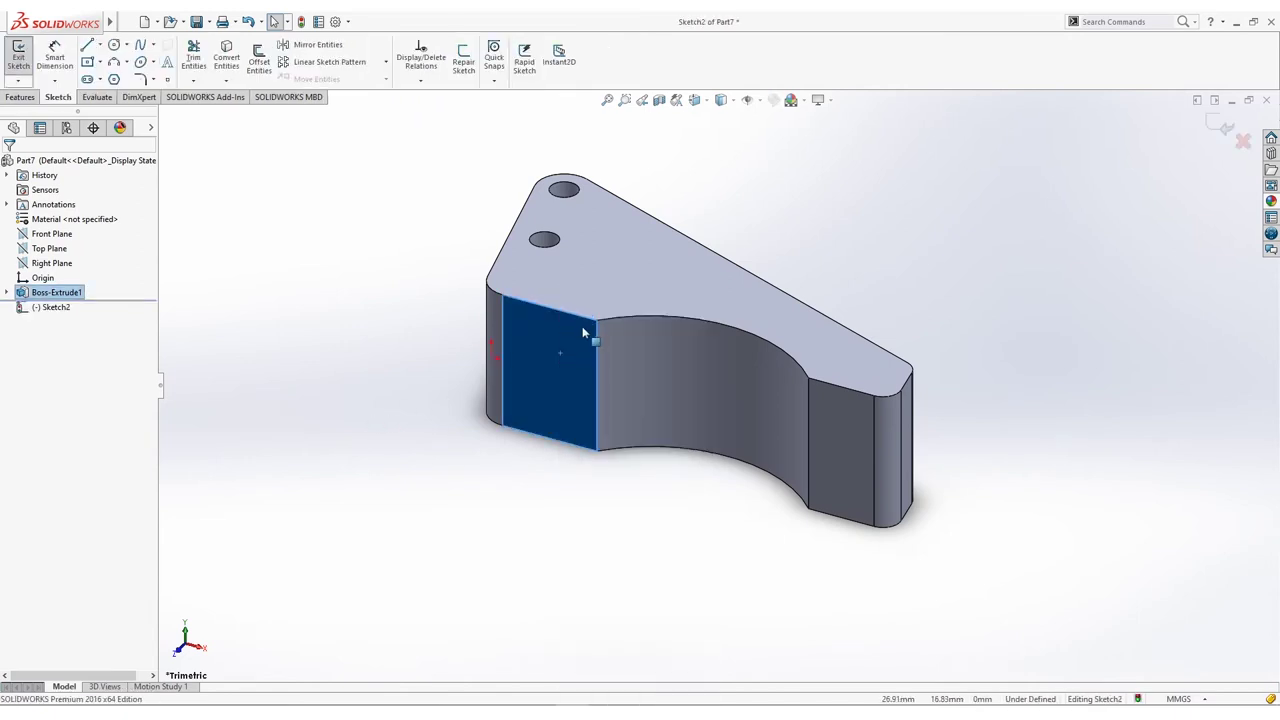
Step: Sketch a center rectangle about 30 mm wide and 14 mm high, centred level with the origin on the front face
click(635, 449)
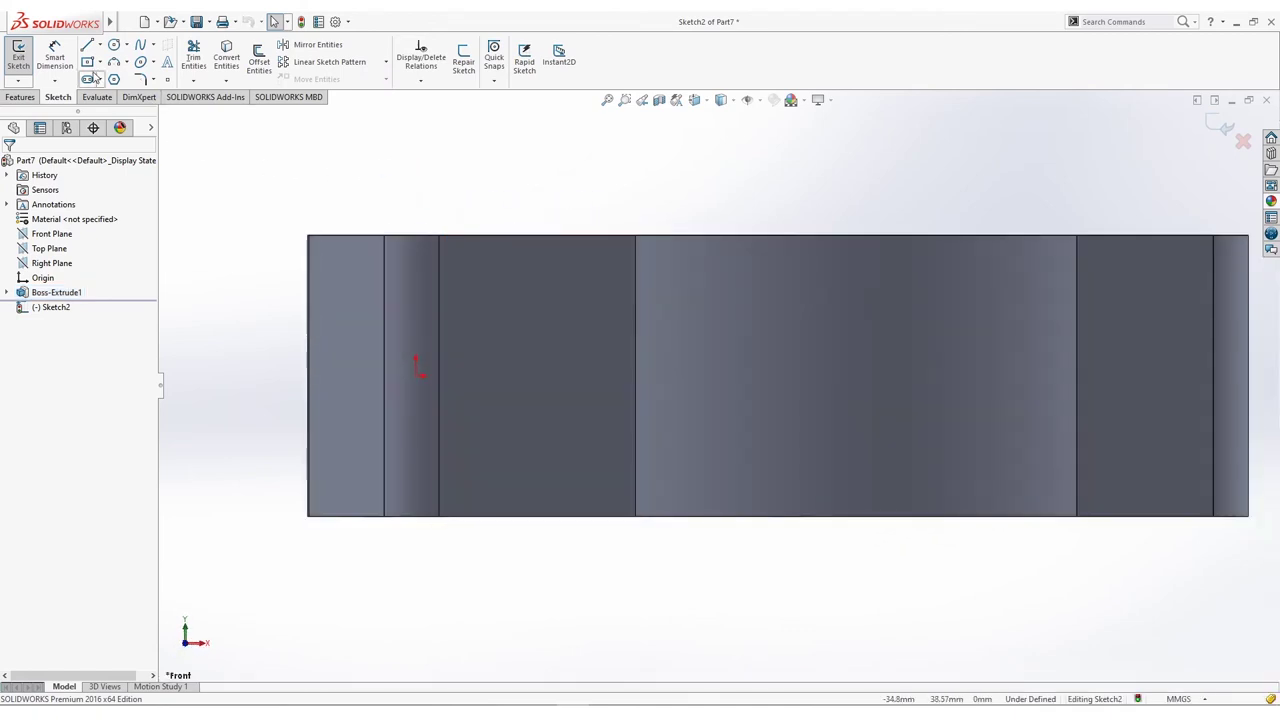
click(88, 62)
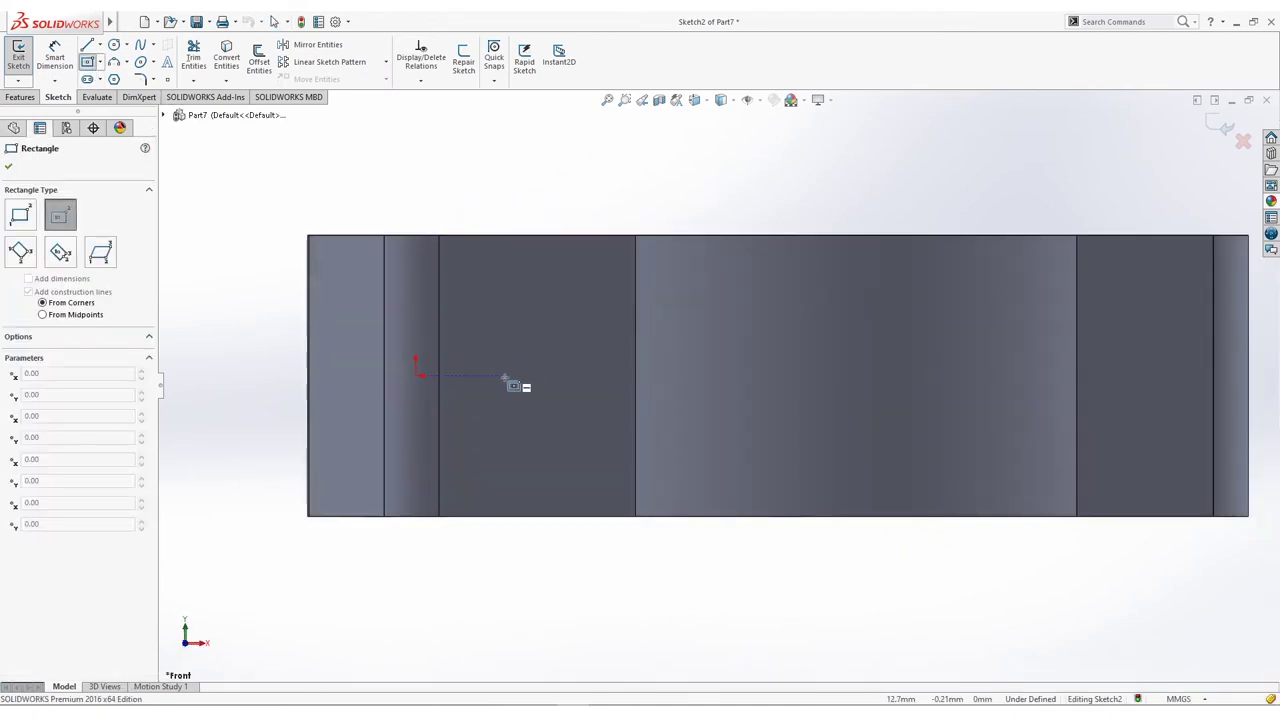
click(505, 377)
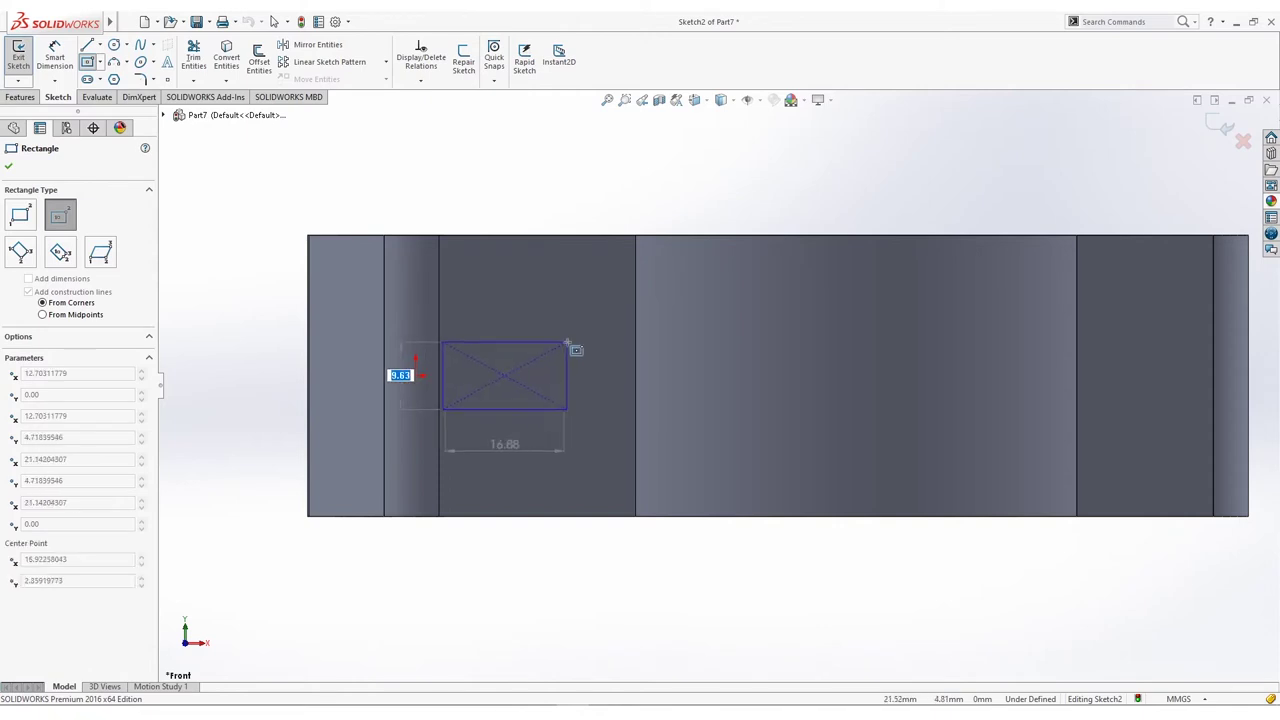
click(611, 327)
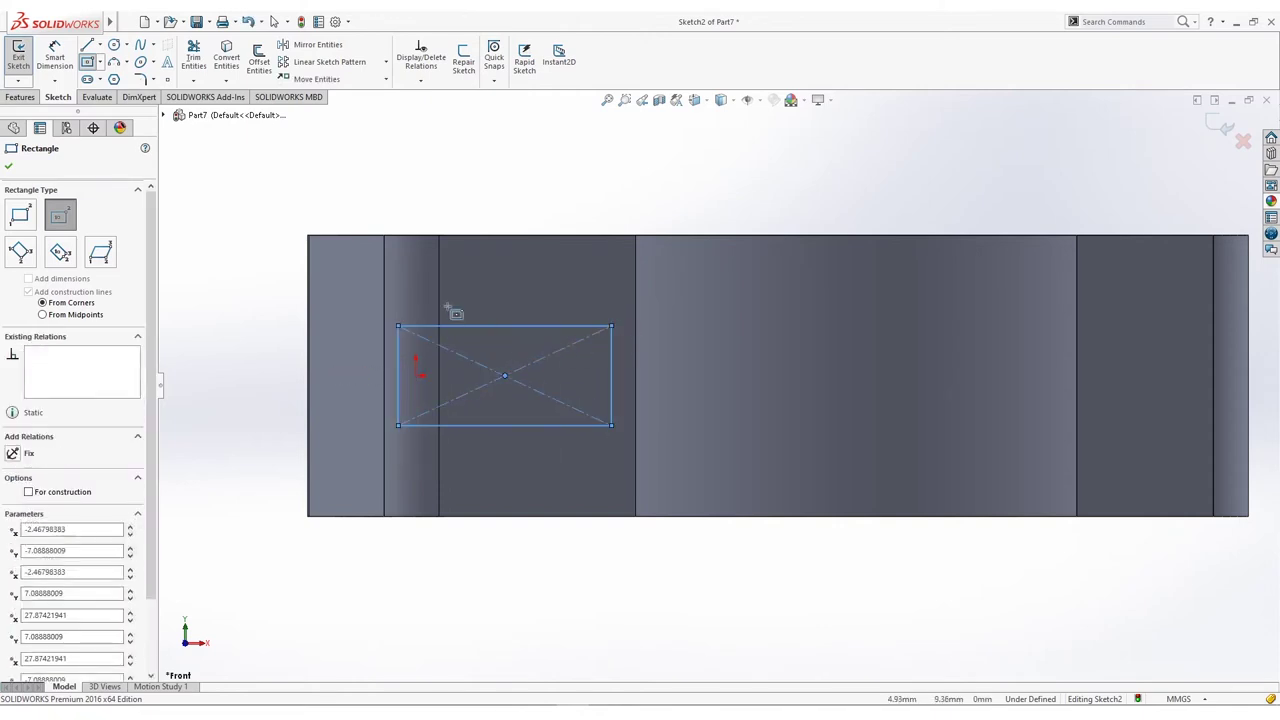
key(Escape)
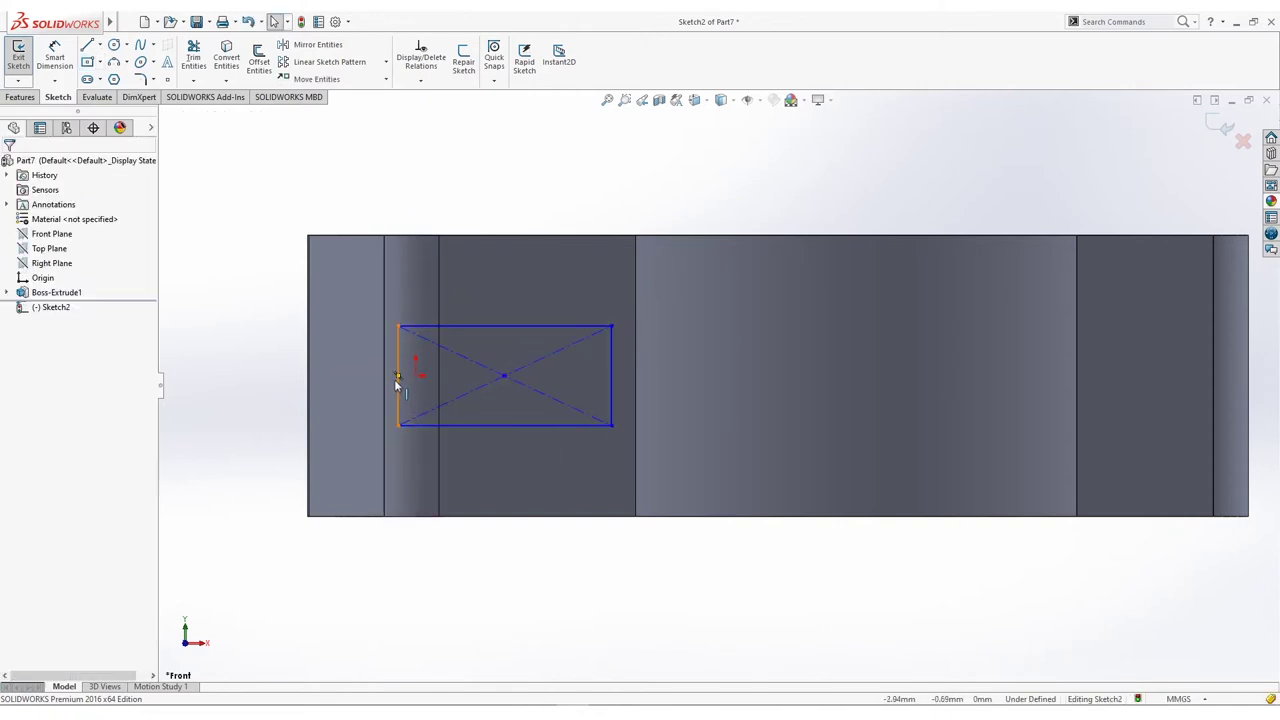
Step: Constrain the midpoint of the rectangle's left side to the midpoint of the part's outermost left edge
click(397, 378)
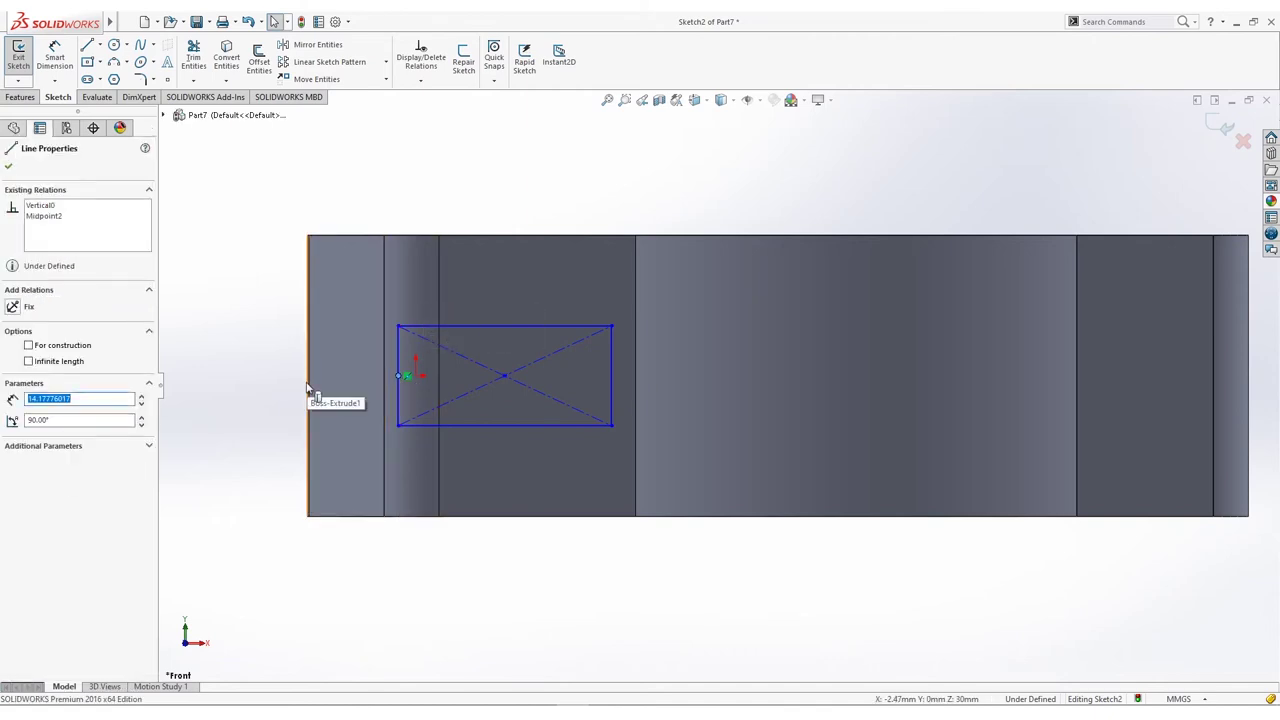
click(211, 151)
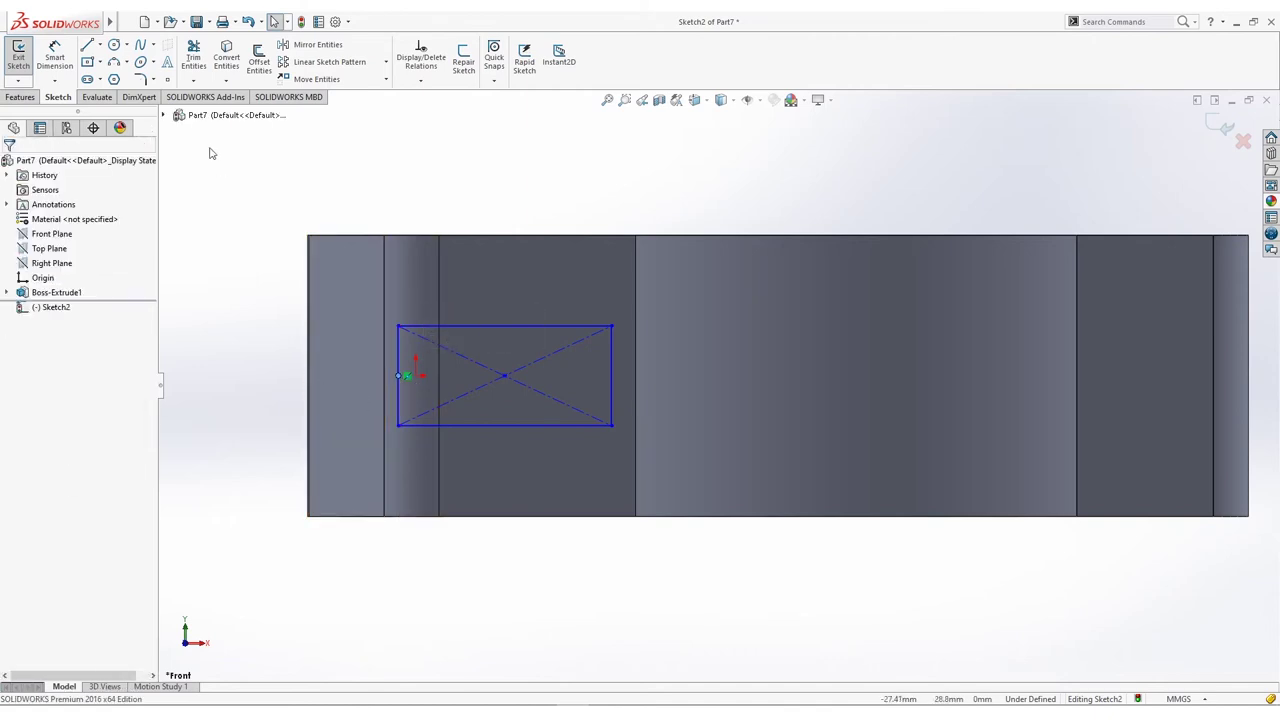
click(308, 382)
click(295, 384)
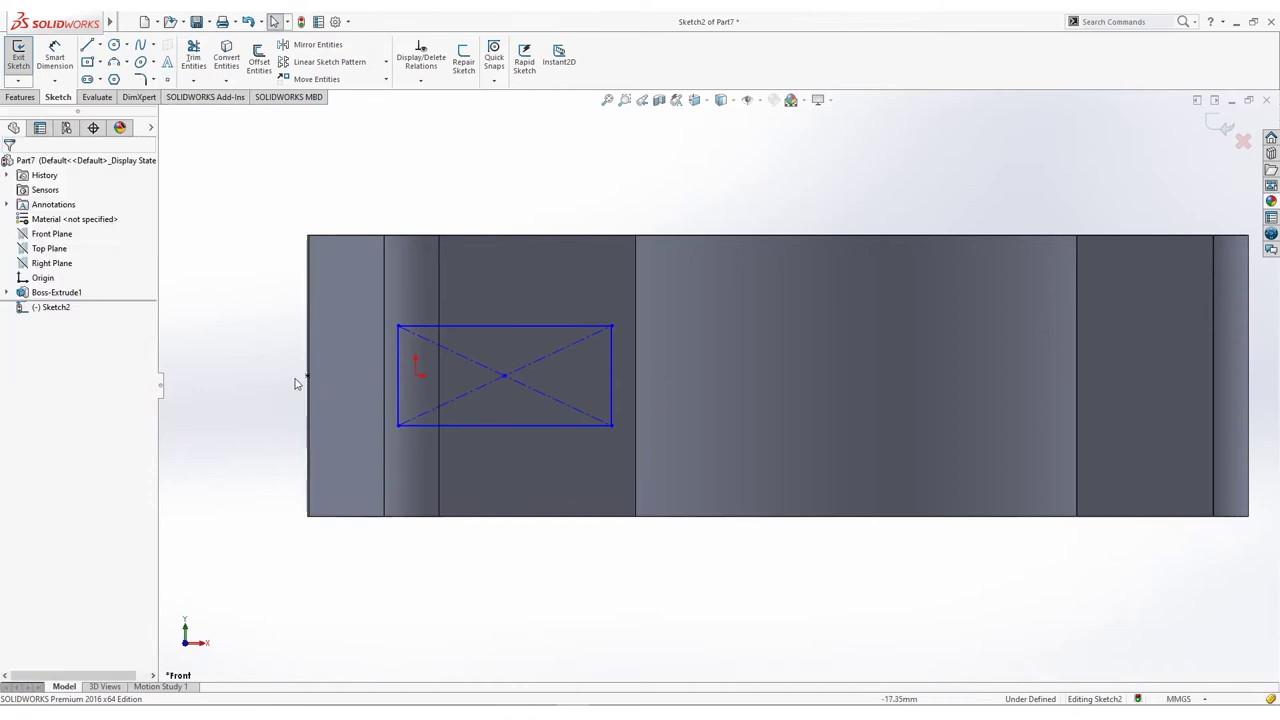
click(308, 376)
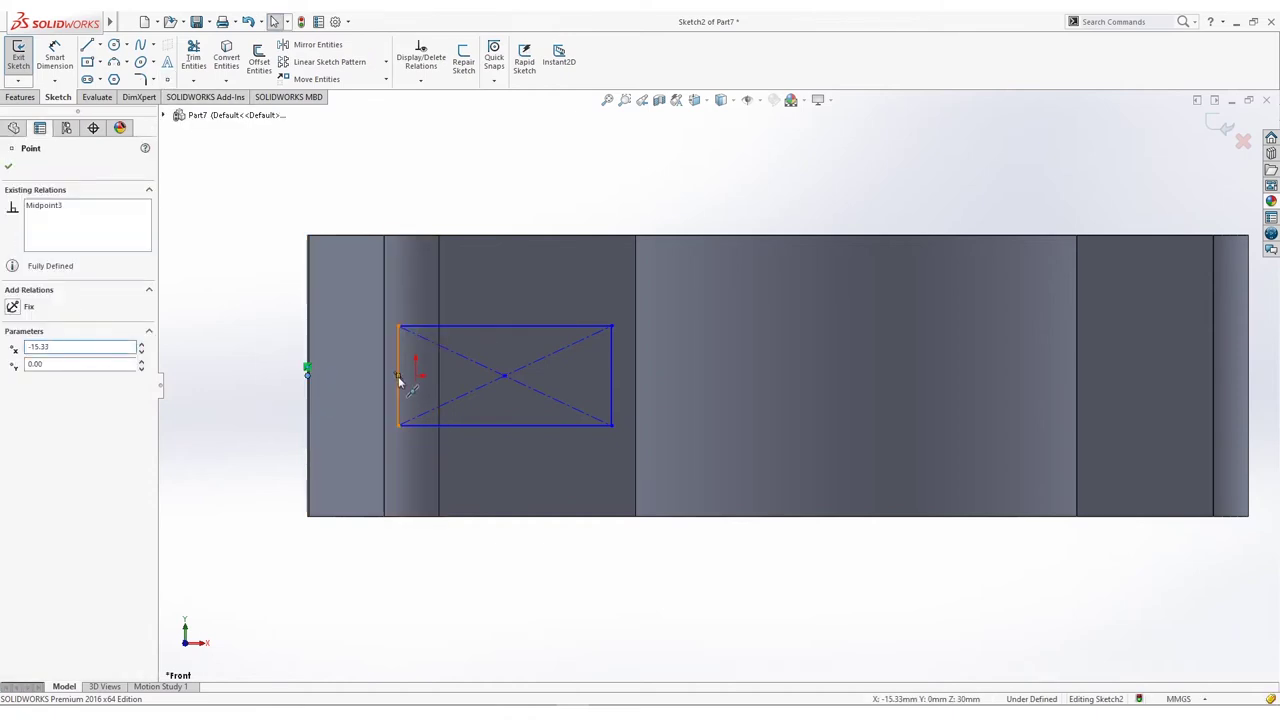
ctrl+click(399, 375)
click(12, 413)
click(326, 197)
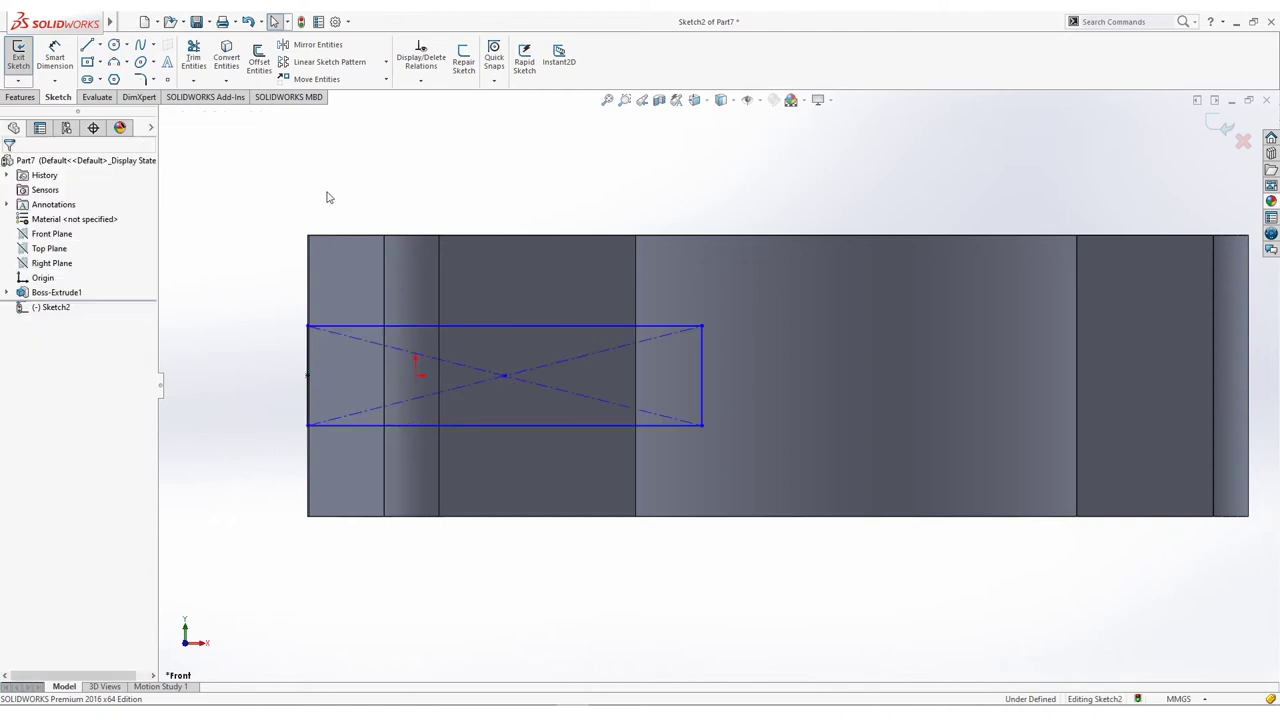
Step: Dimension the rectangle 23 mm wide and 25 mm high
click(55, 56)
click(488, 295)
click(487, 289)
key(Return)
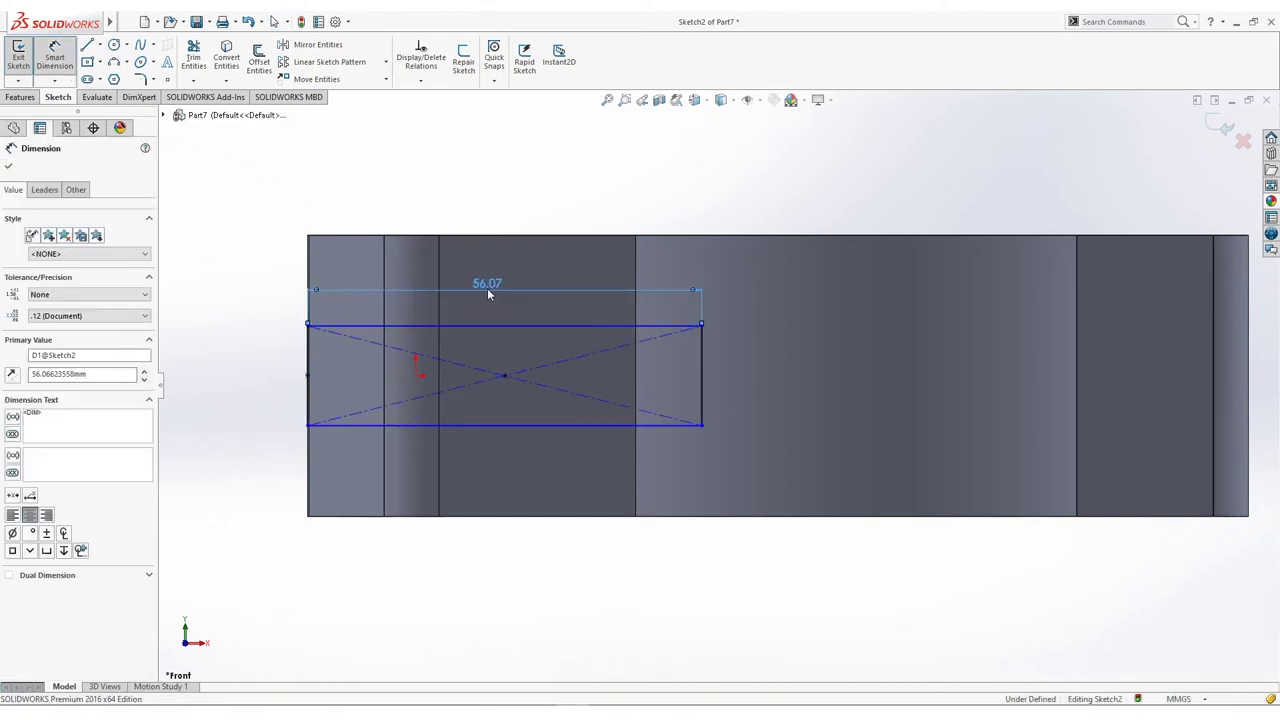
click(470, 395)
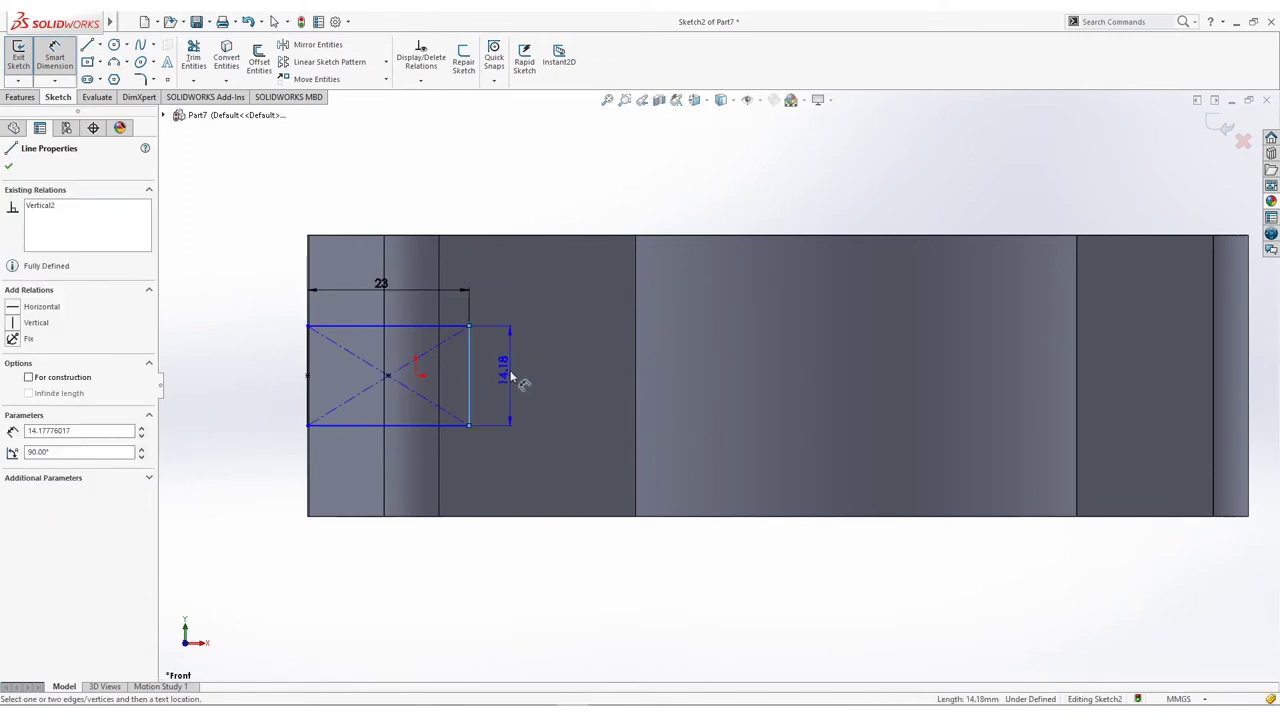
click(510, 378)
key(Return)
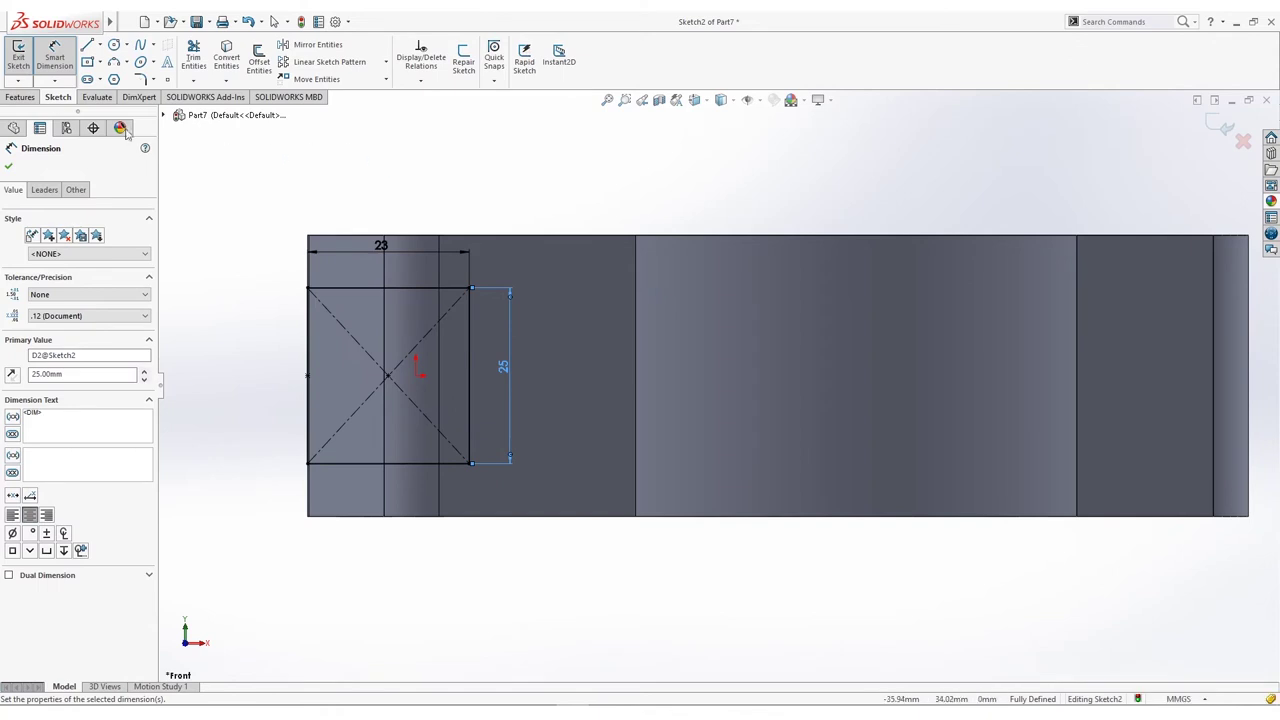
Step: Extrude-cut the rectangle through the whole part to leave a slot between two plates at the hole end
click(22, 97)
click(199, 60)
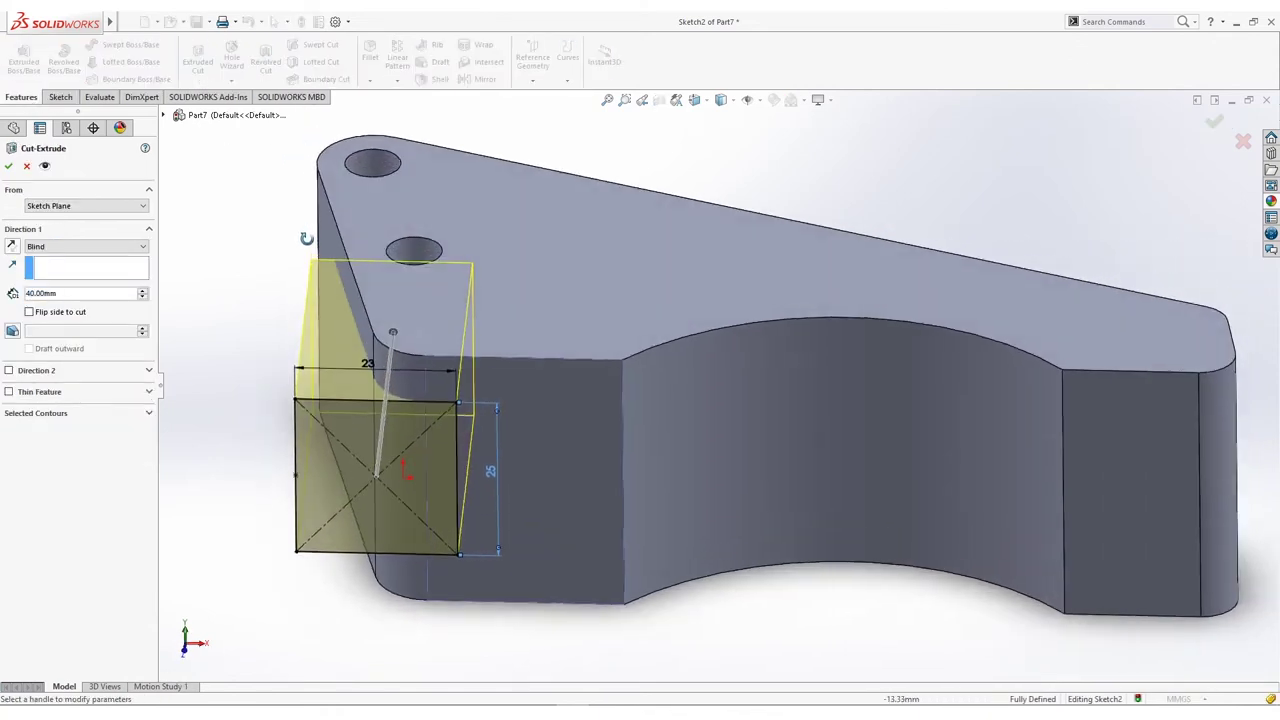
click(85, 246)
click(47, 267)
click(8, 166)
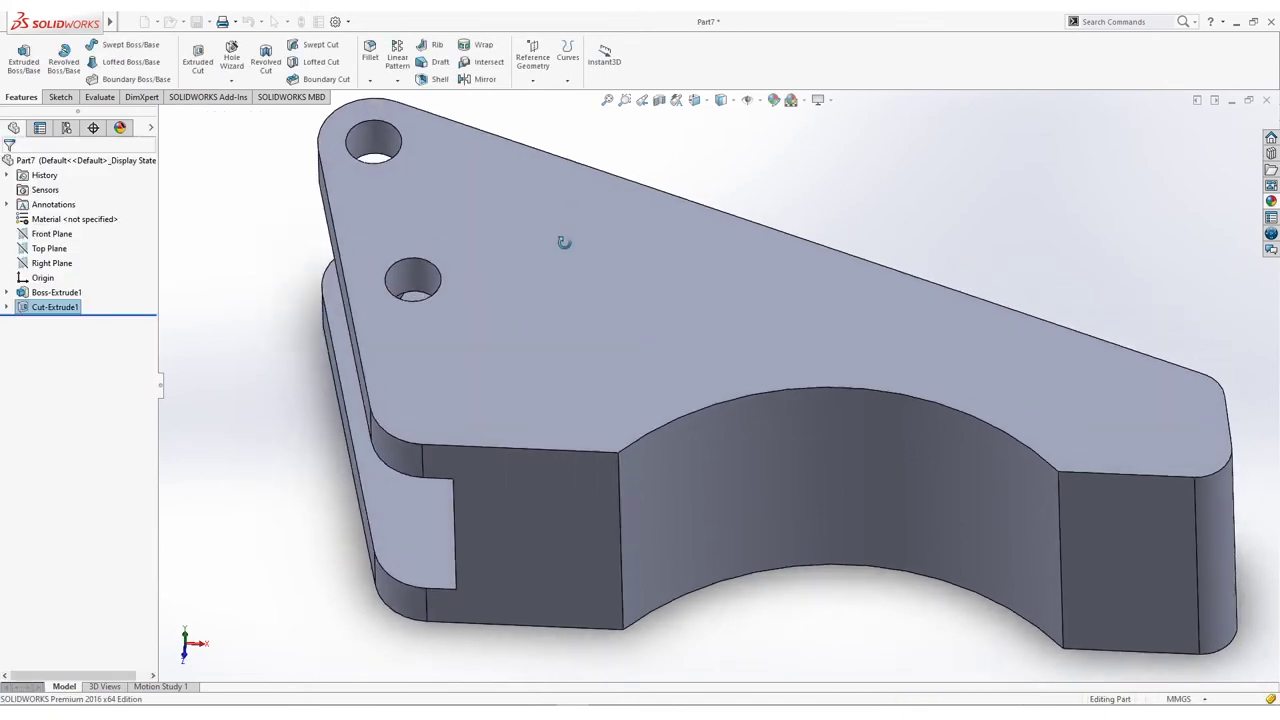
Step: Apply a light green colour (RGB 128, 255, 128) to the whole part
click(772, 101)
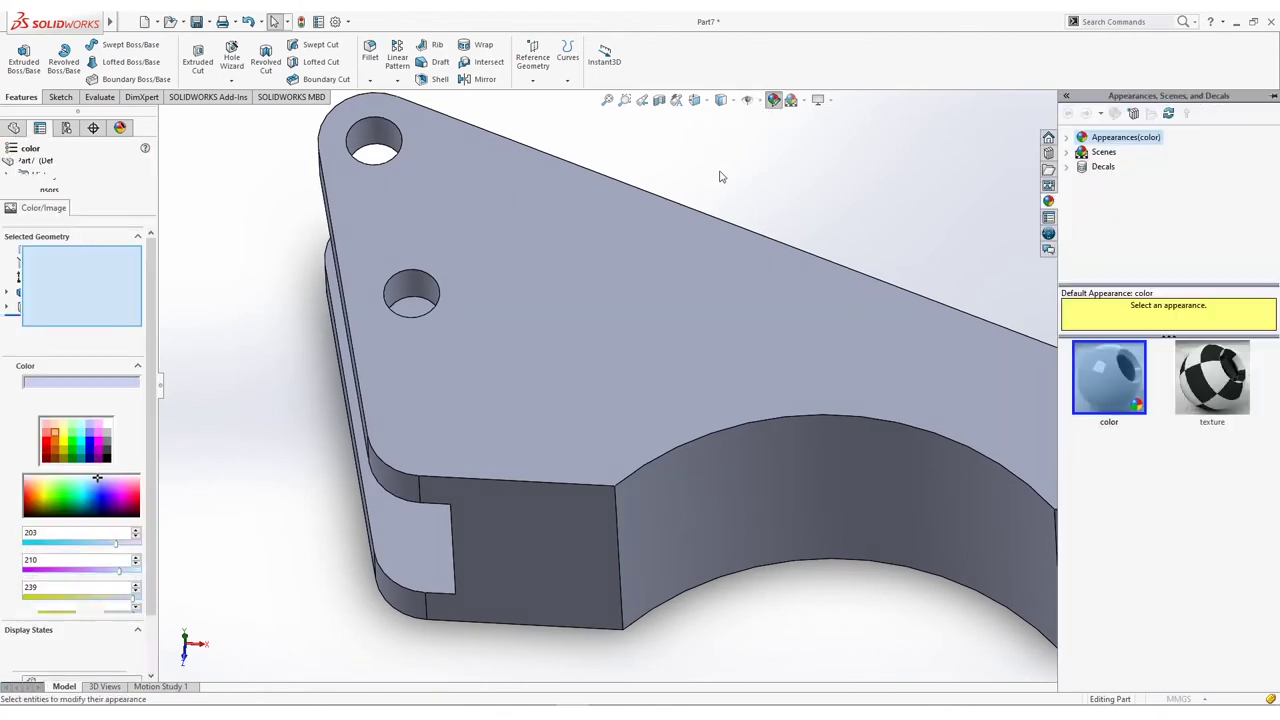
click(72, 435)
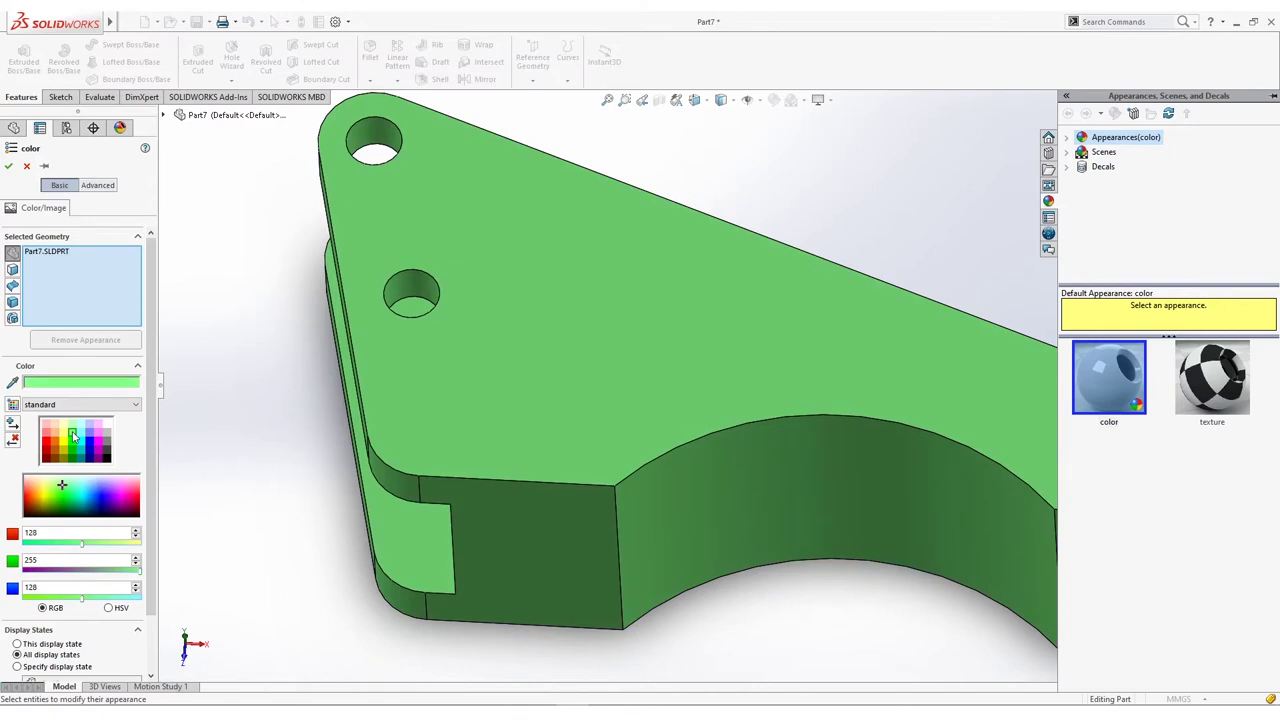
click(8, 166)
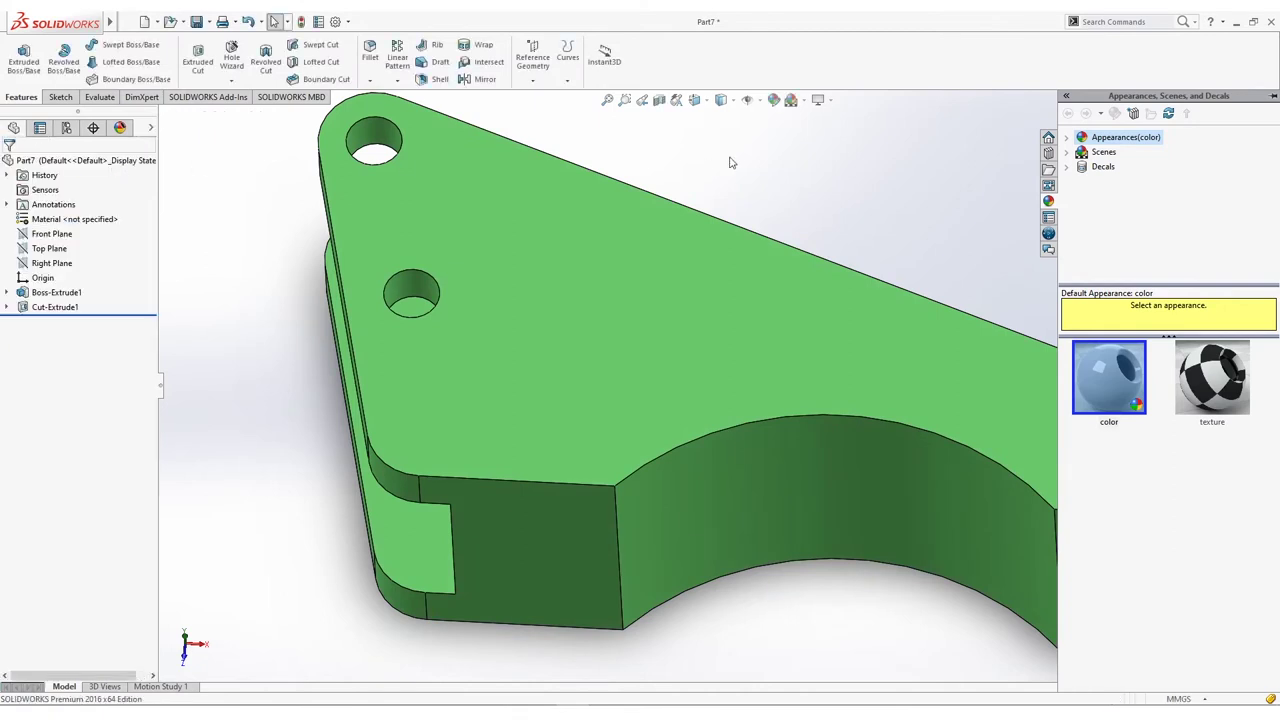
scroll(866, 229, down, 2)
scroll(863, 229, up, 4)
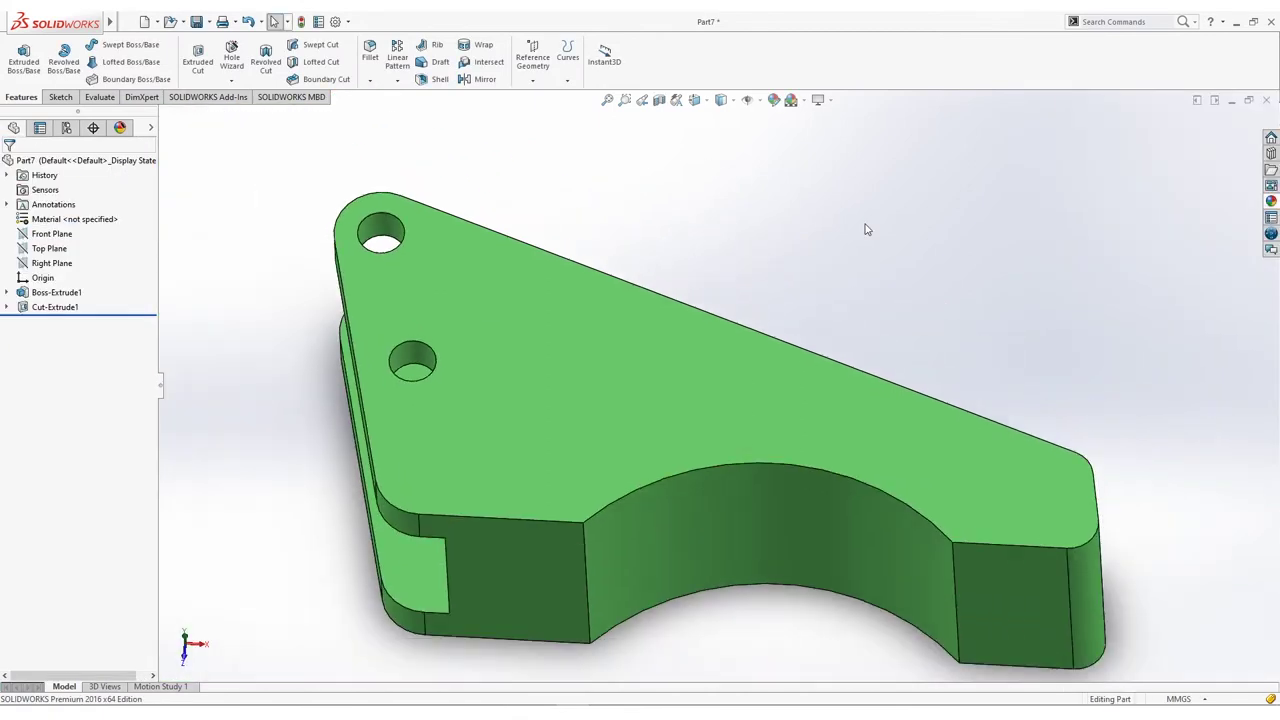
Step: Save the part as Part 5 in the Mechanical Gripper Parts folder
click(209, 21)
click(228, 54)
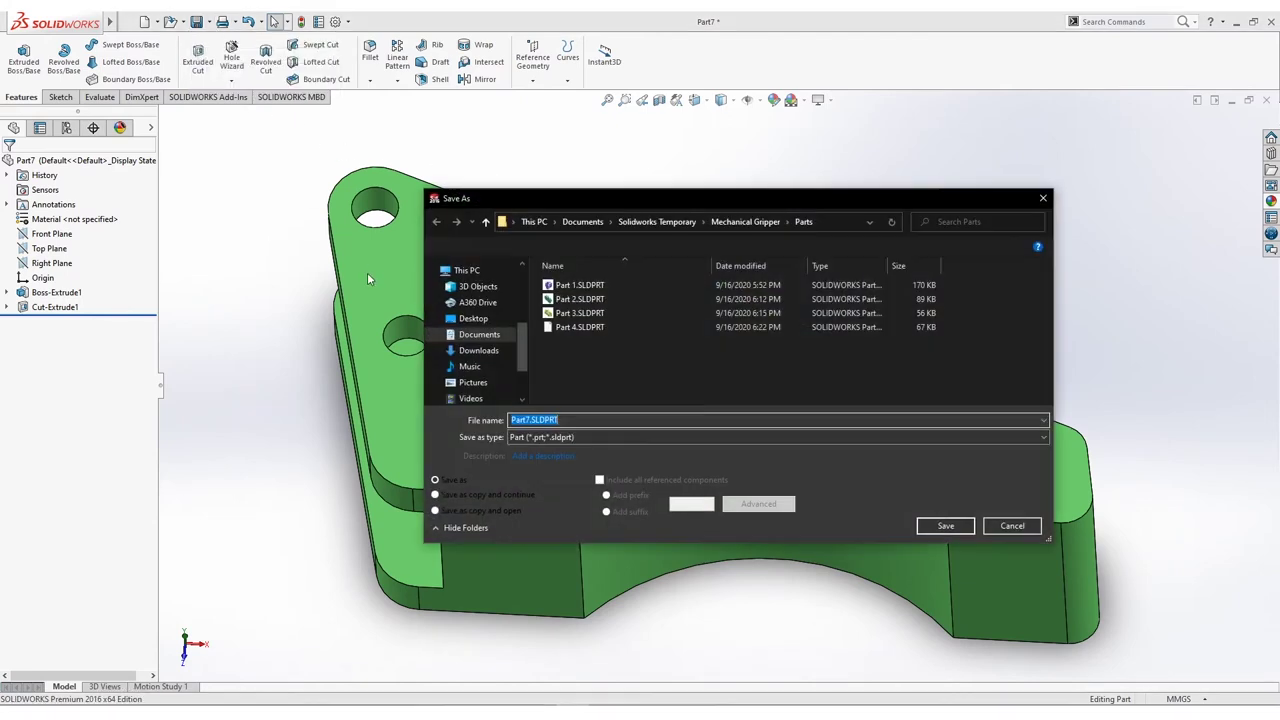
text(Part 5)
key(Return)
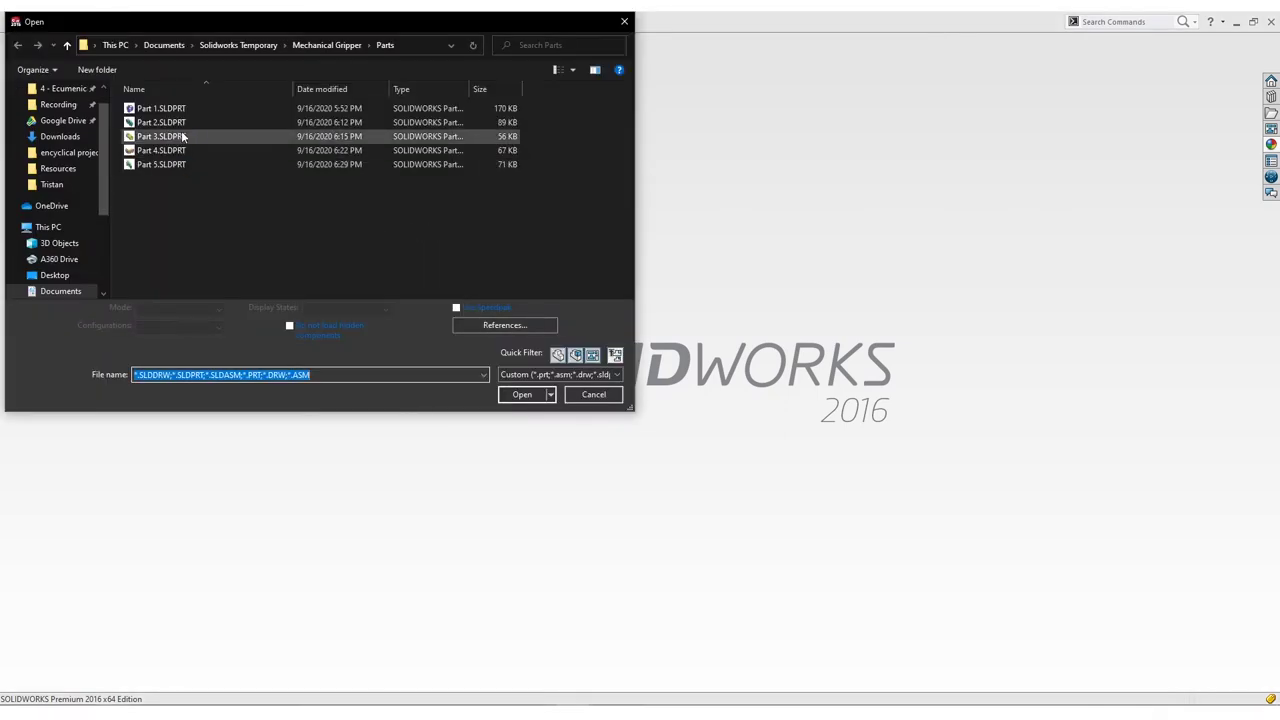
Step: Open Part 3.SLDPRT from the Mechanical Gripper Parts folder
click(160, 136)
click(522, 394)
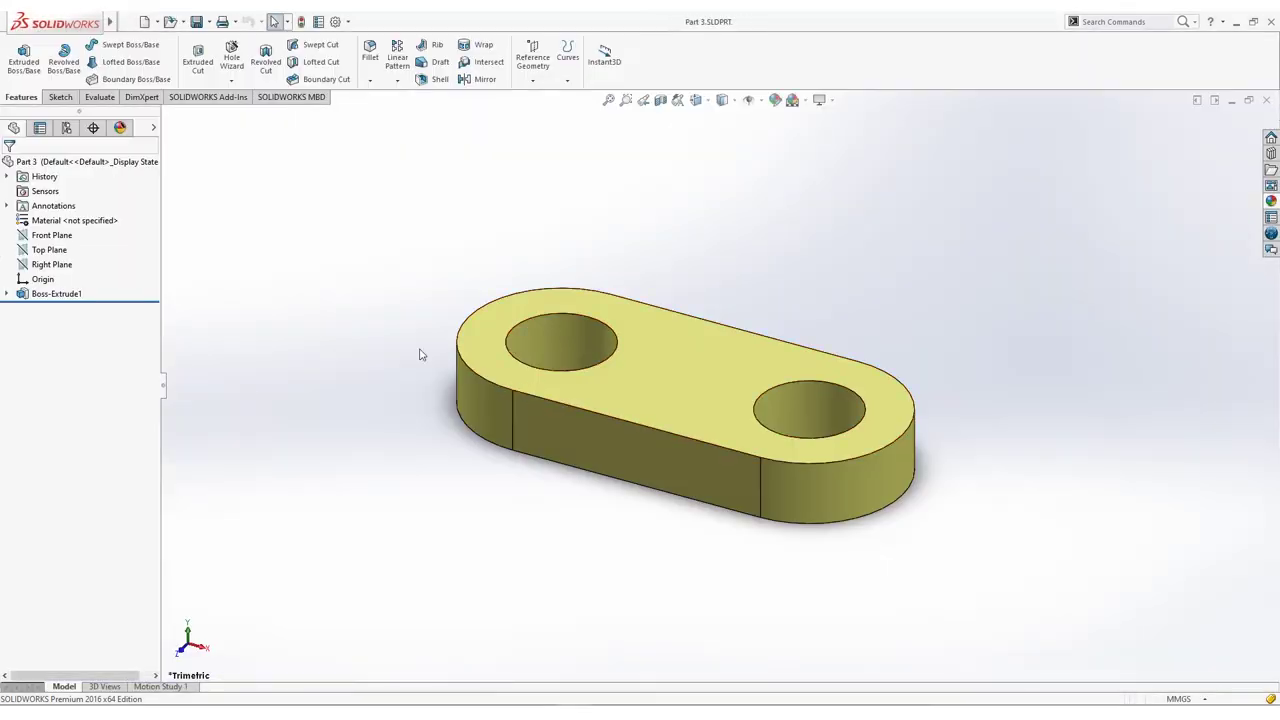
mouse_move(336, 298)
middle_down()
mouse_move(317, 286)
mouse_move(305, 300)
middle_up()
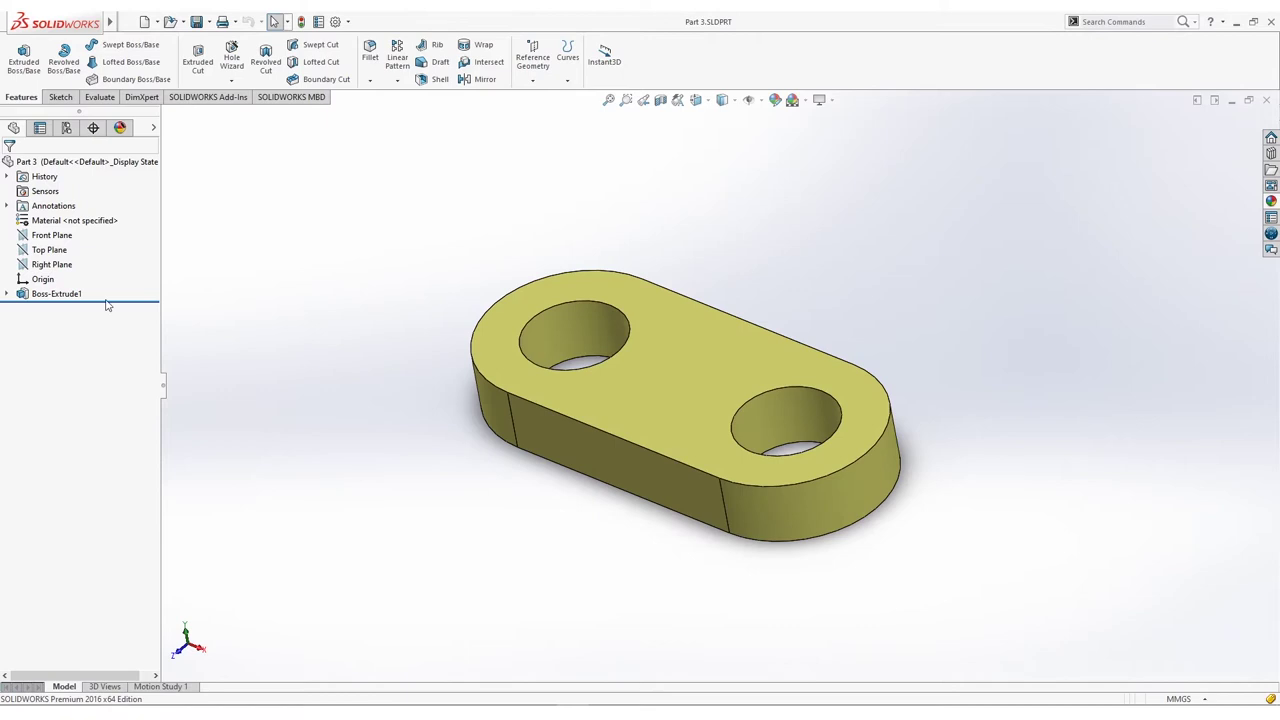
Step: Edit the sketch of the link's boss extrusion and set the distance between the hole centres to 50 mm
click(7, 293)
click(58, 312)
right_click(58, 312)
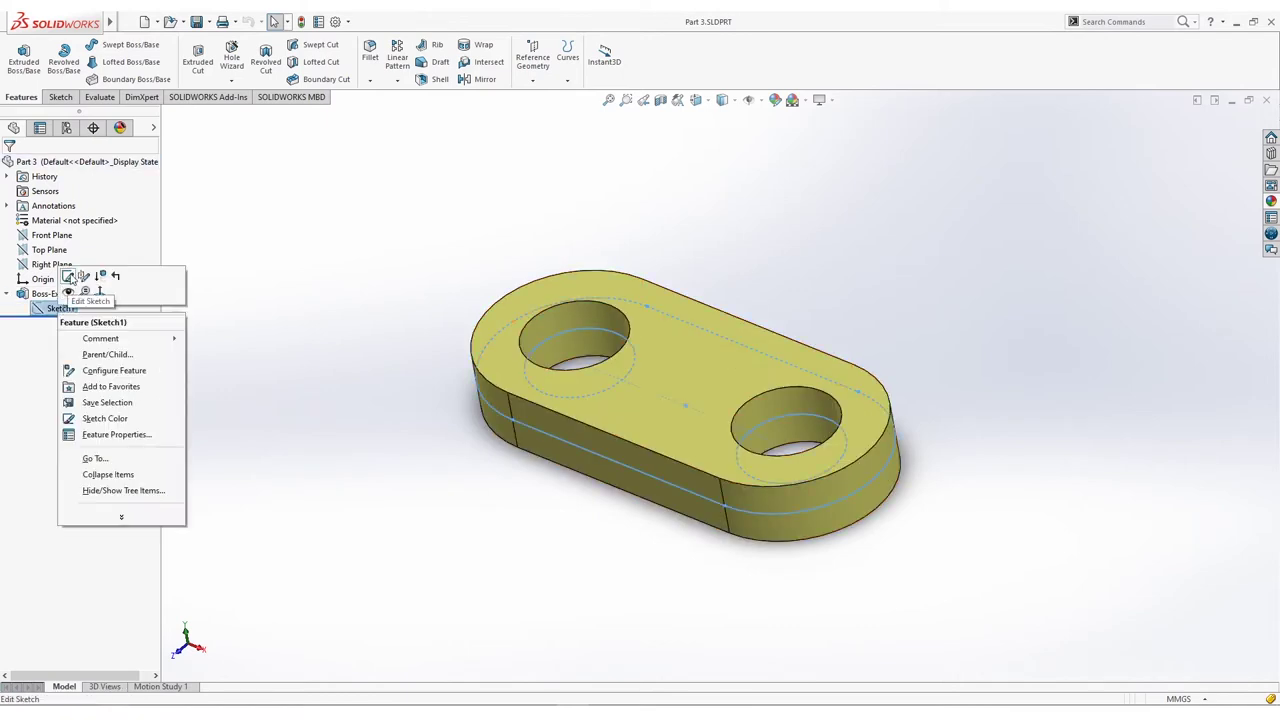
click(70, 272)
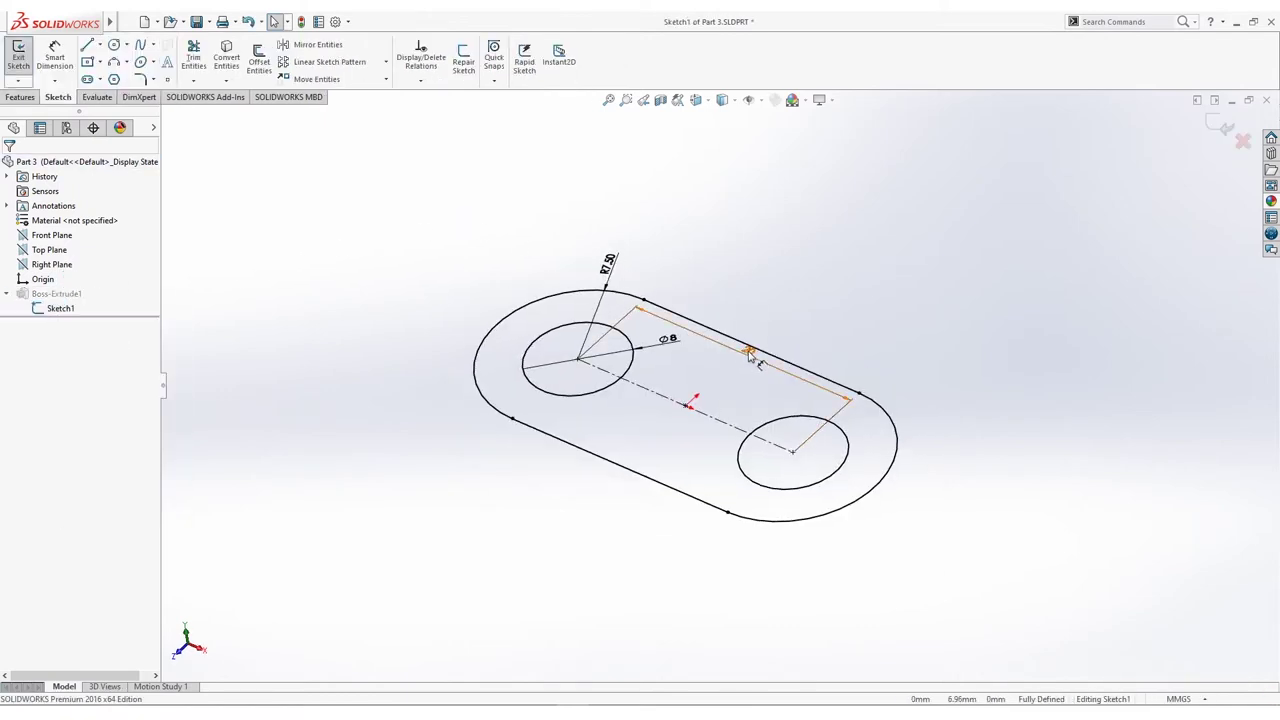
double_click(748, 350)
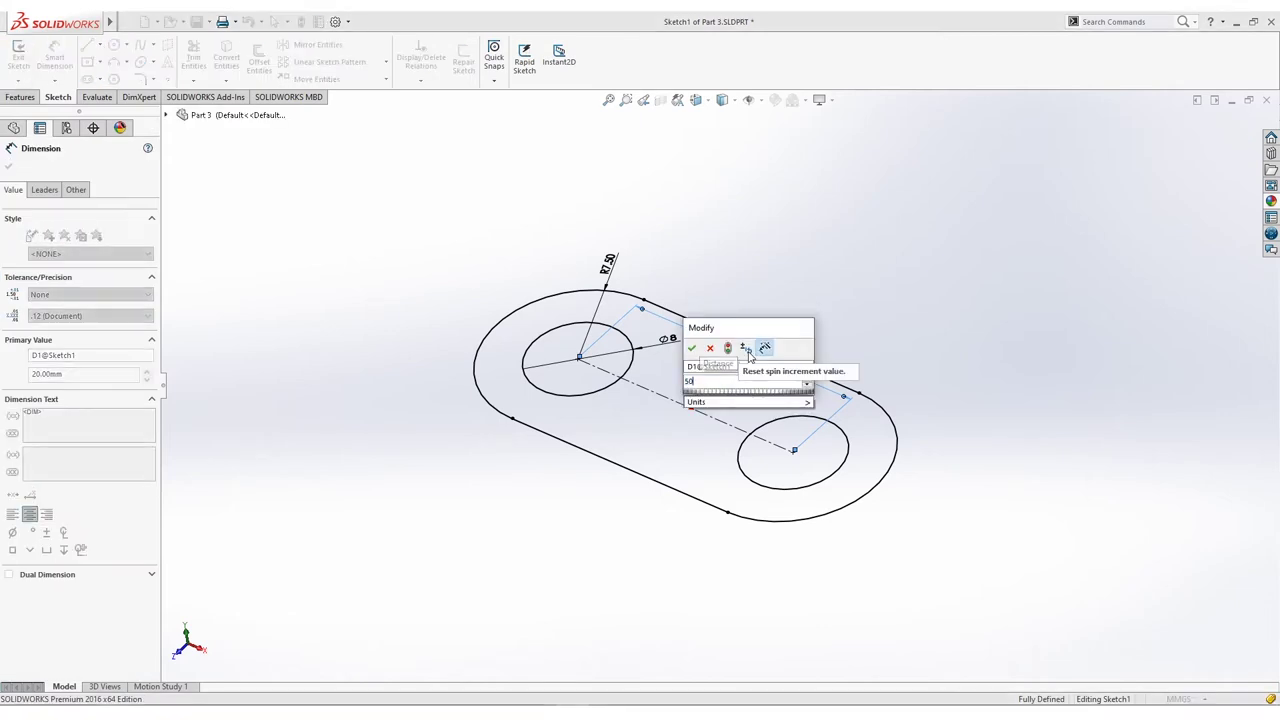
key(Return)
click(771, 246)
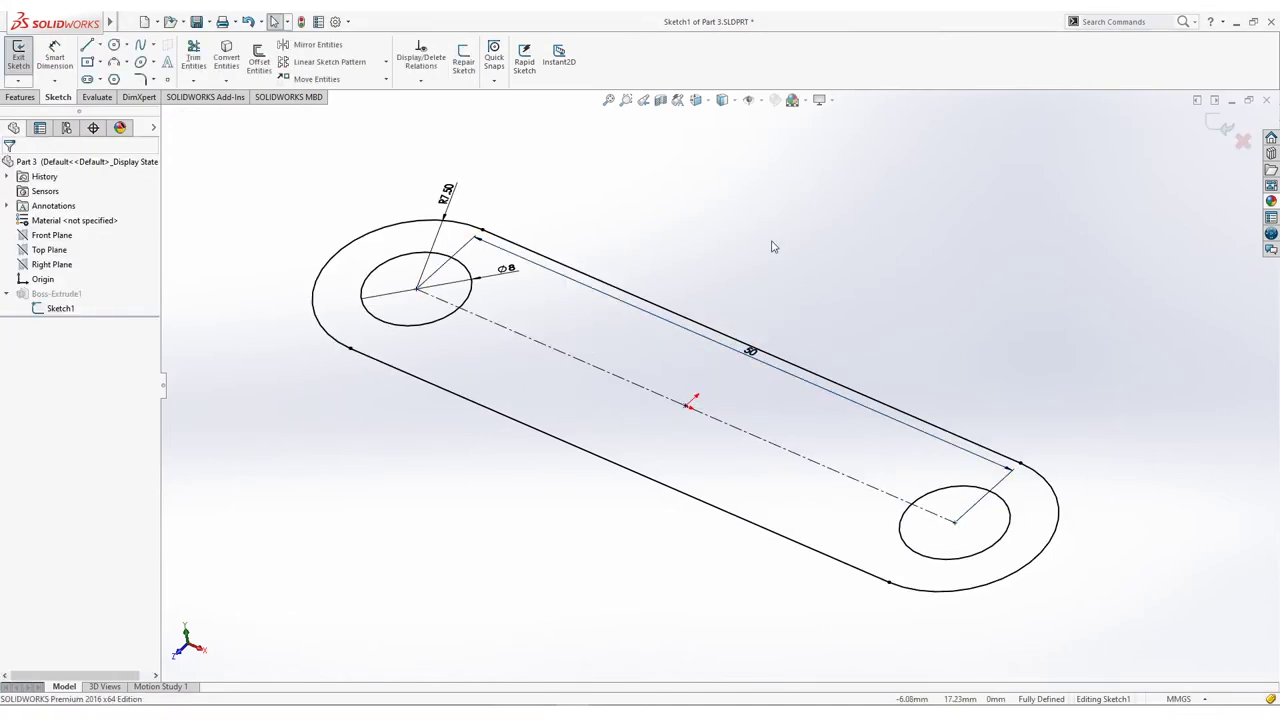
click(24, 60)
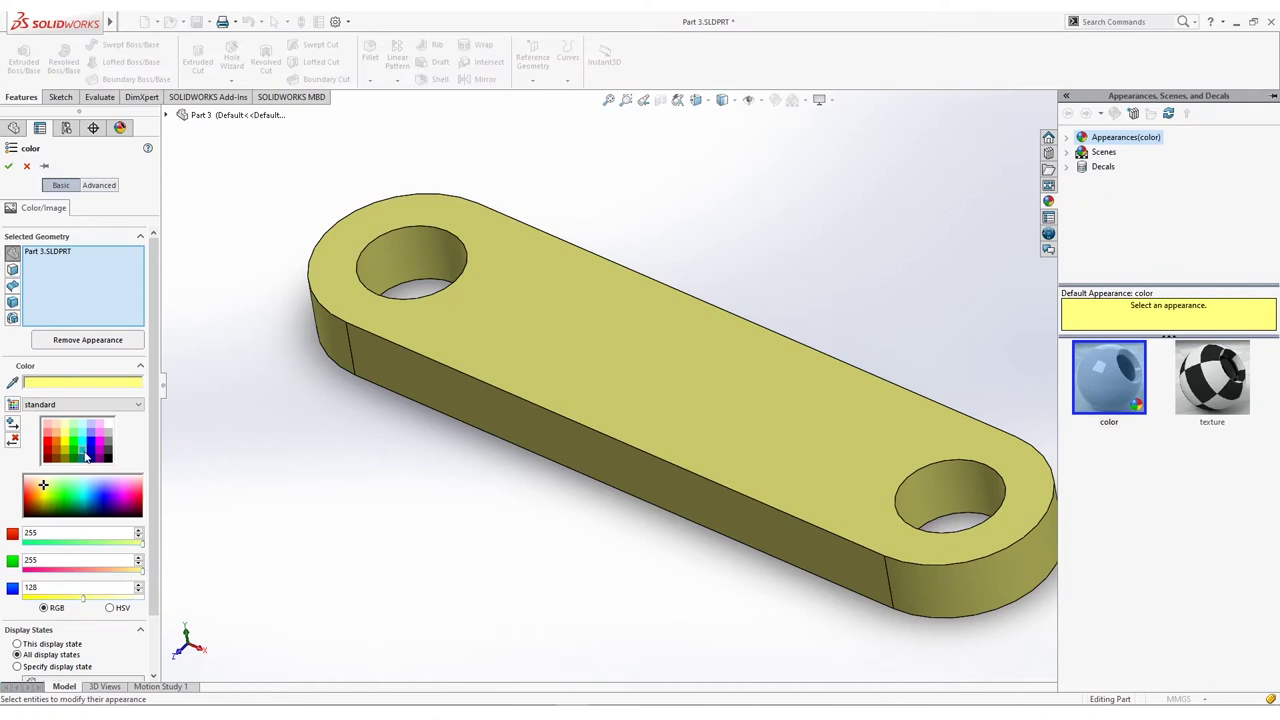
Step: Recolour the lengthened link teal (RGB 0, 192, 192) and save it under the new name Part 6
click(86, 455)
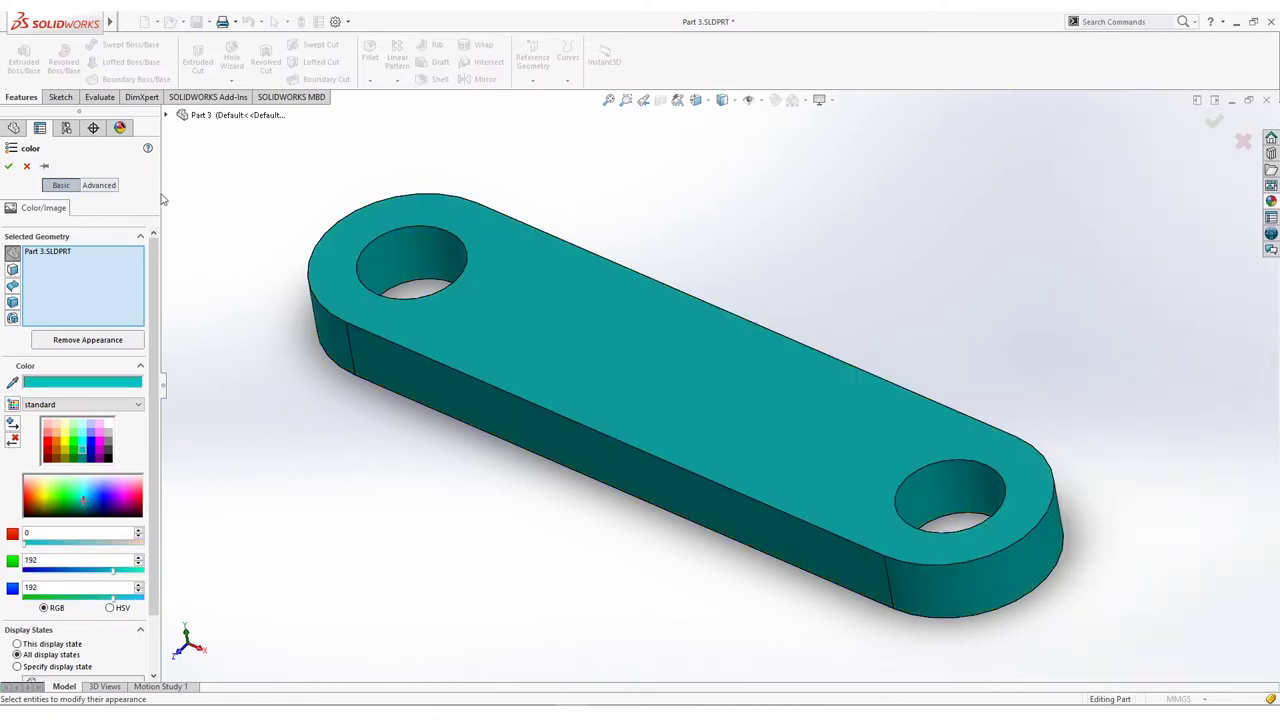
click(9, 166)
click(210, 22)
click(225, 51)
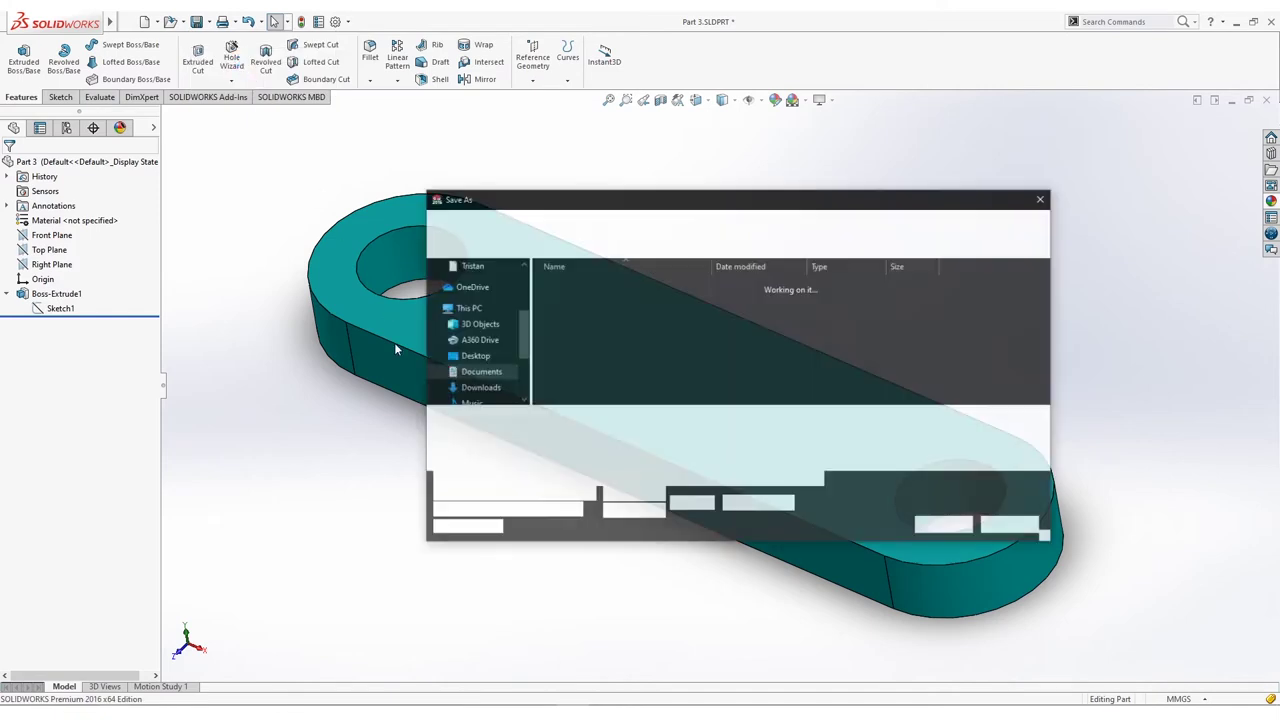
text(Part 6)
key(Return)
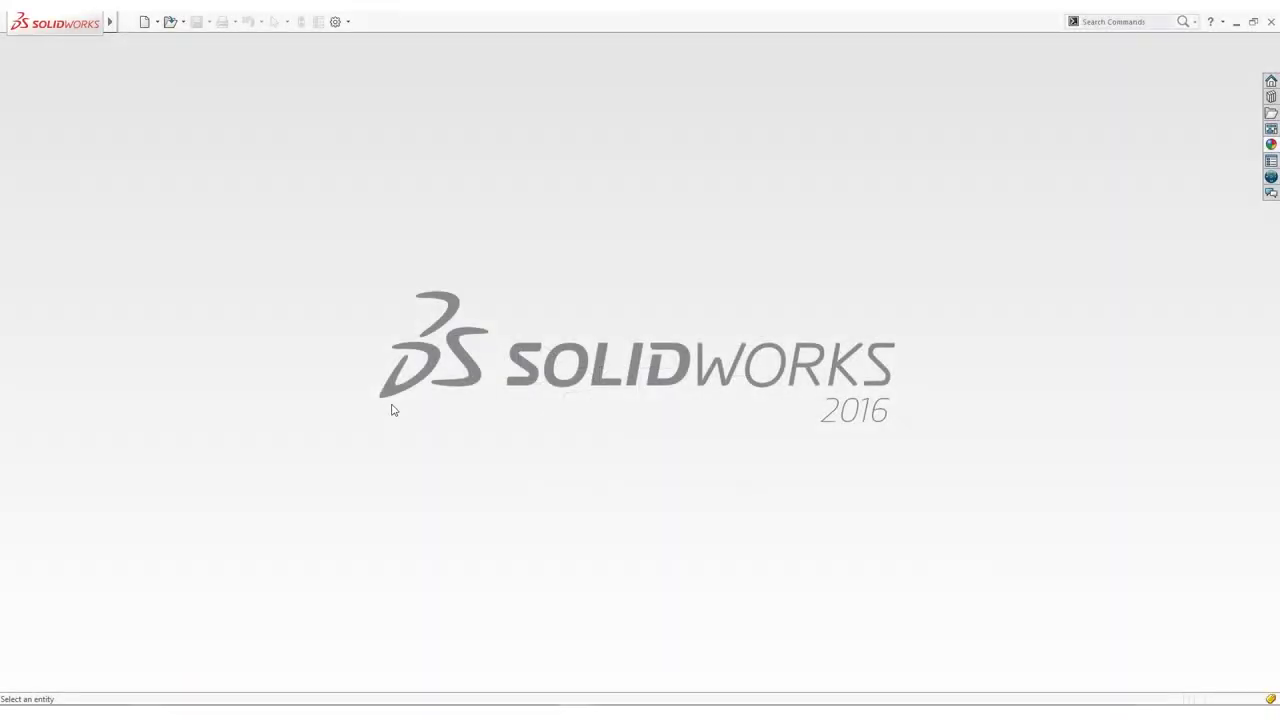
Step: Create a new part document and start a sketch on the Front Plane
click(144, 22)
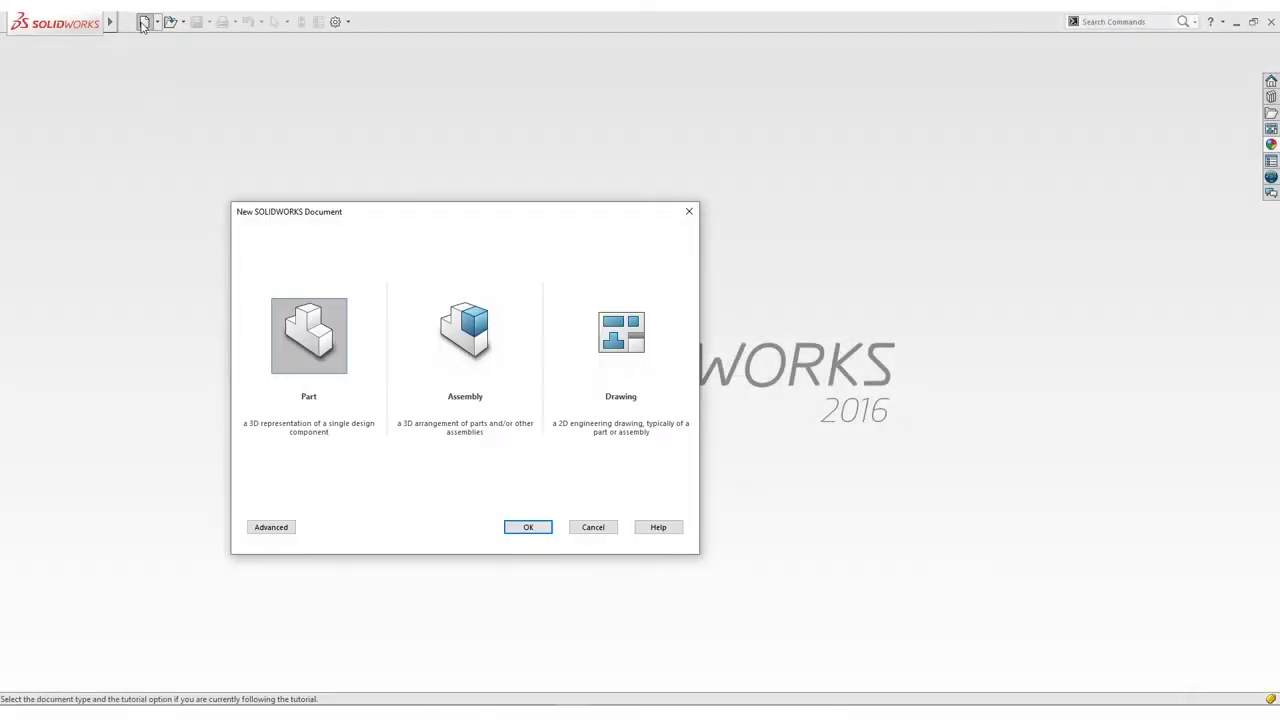
click(516, 526)
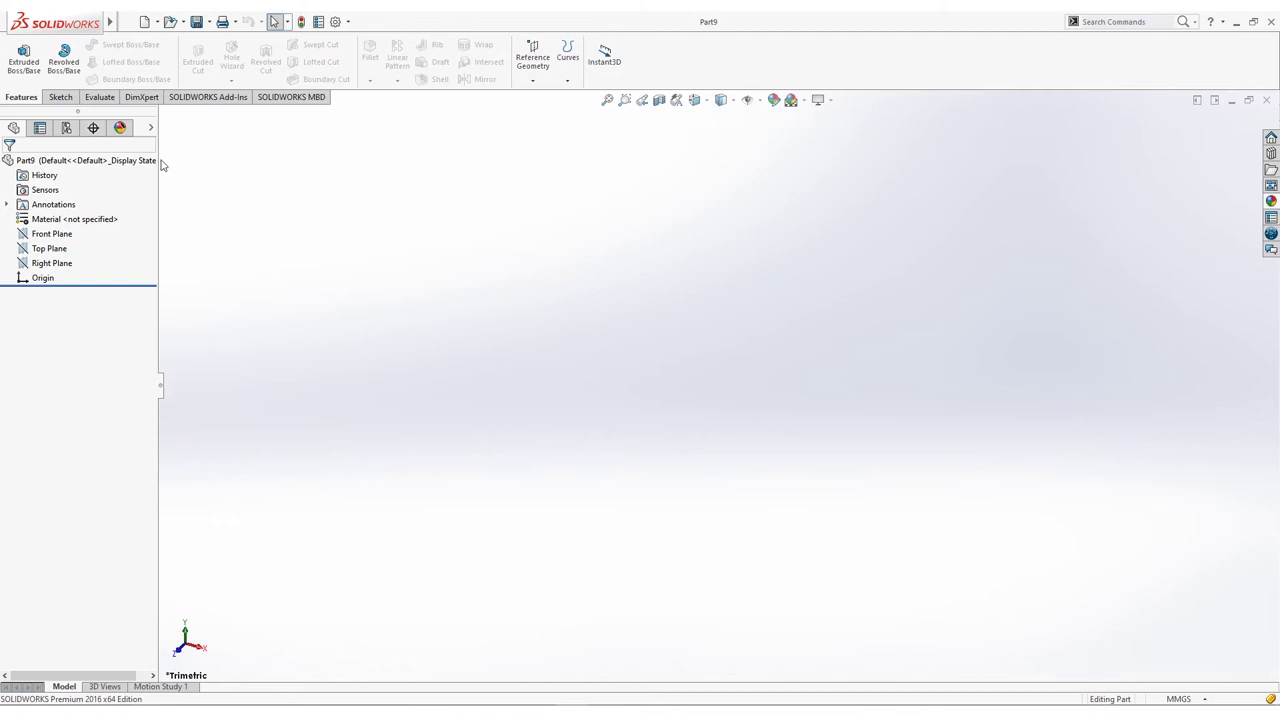
click(60, 97)
click(18, 58)
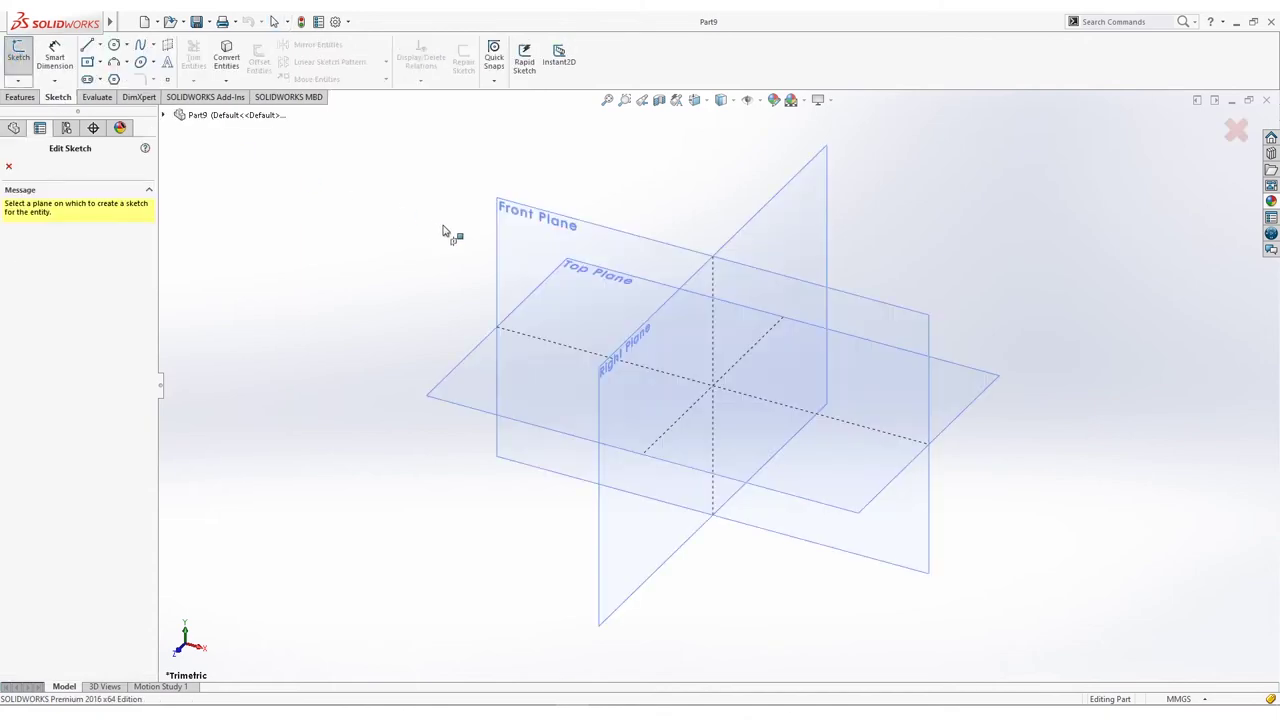
click(543, 244)
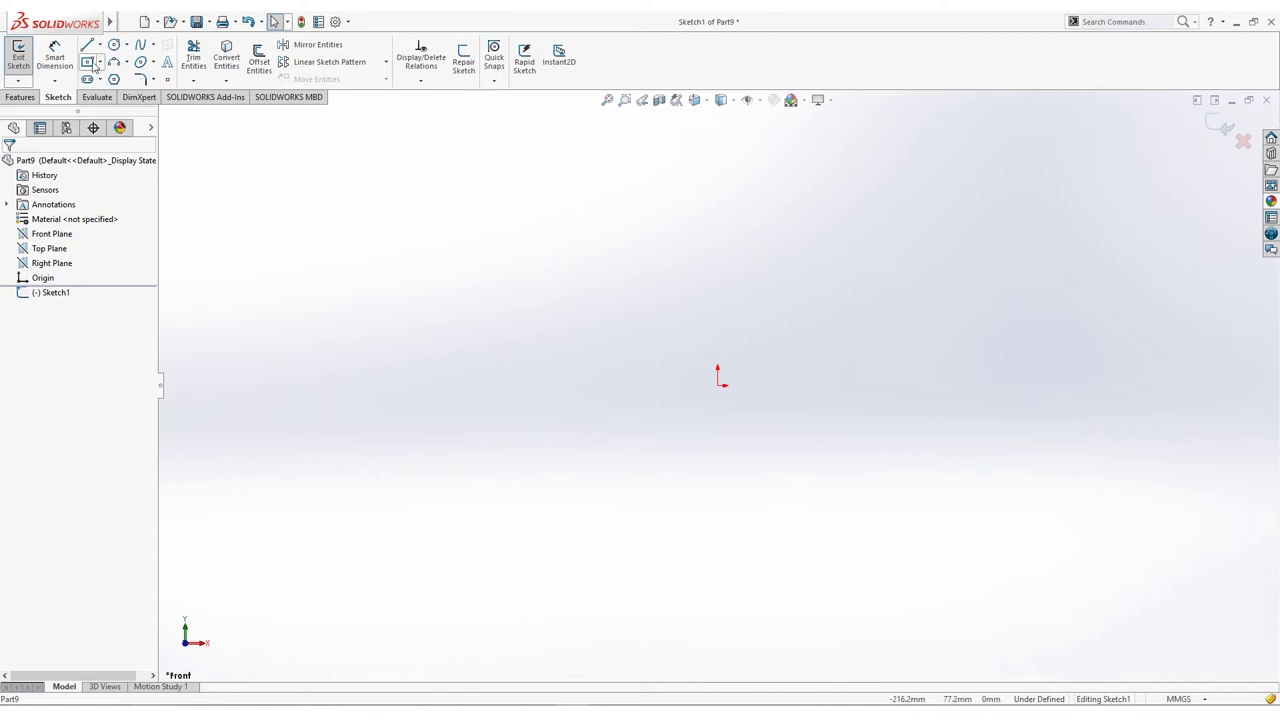
Step: Sketch an infinite-length vertical construction line through the origin
click(87, 48)
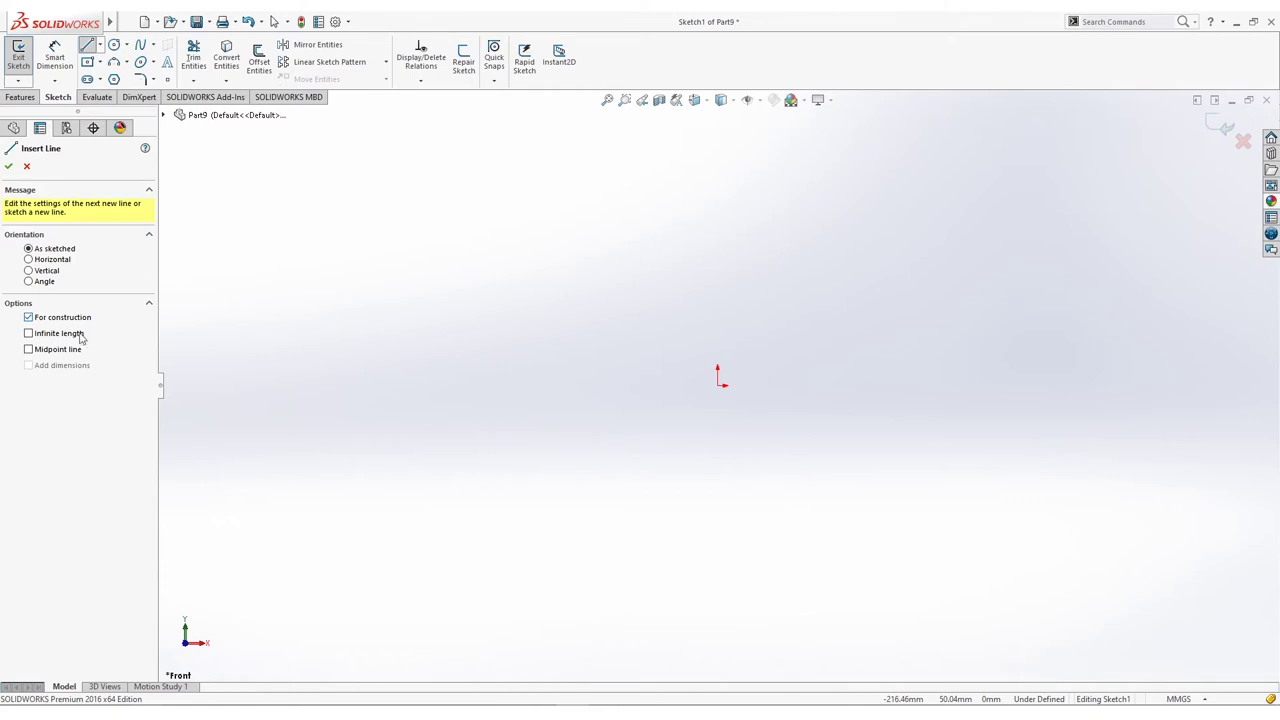
click(76, 336)
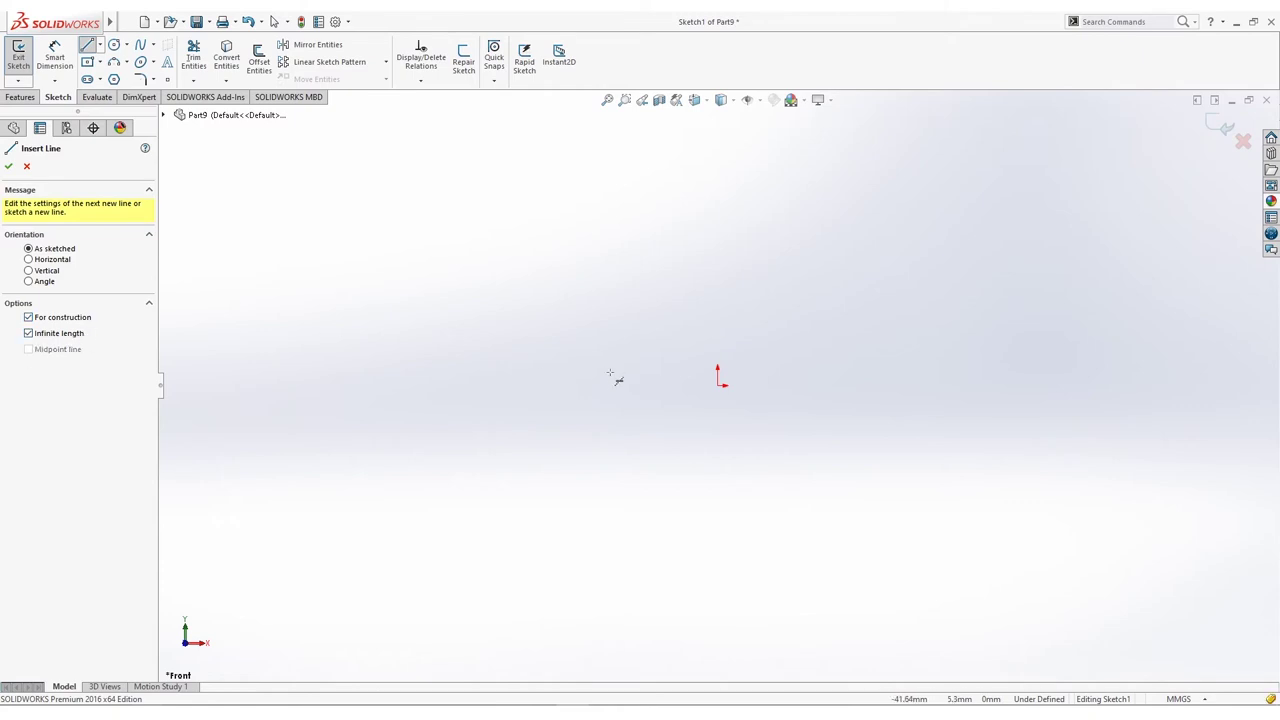
click(723, 387)
click(718, 301)
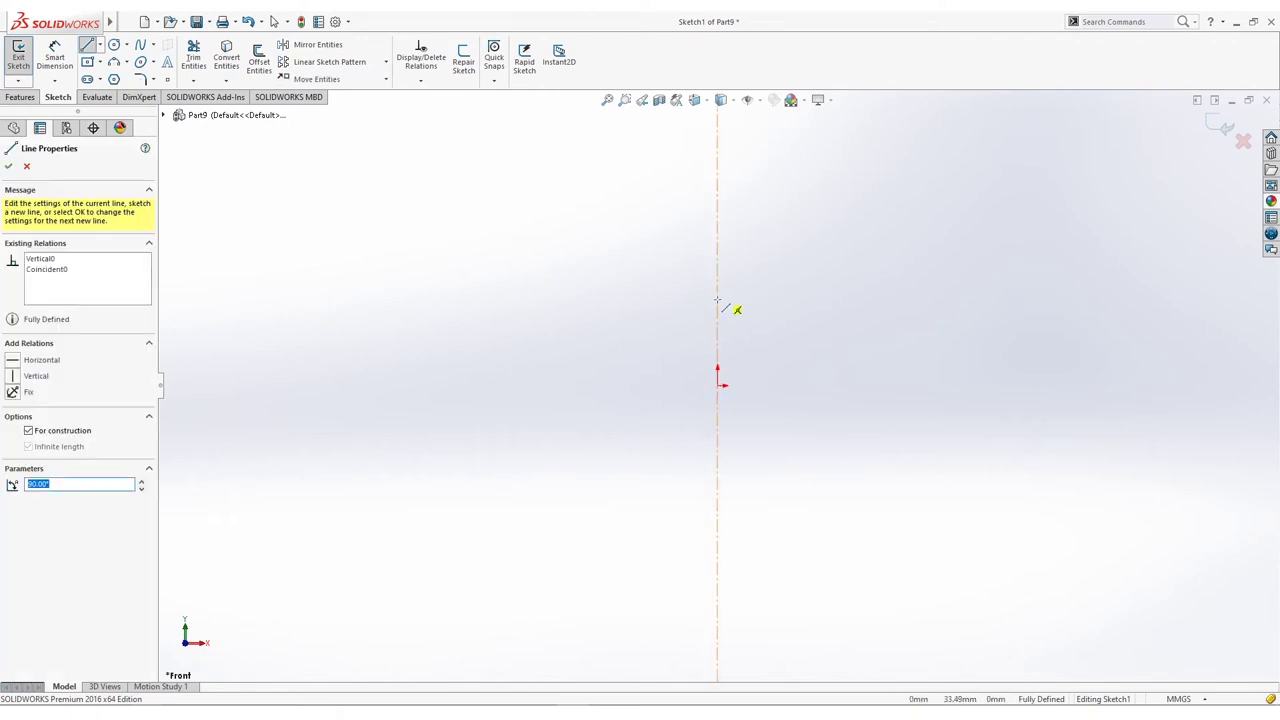
key(Escape)
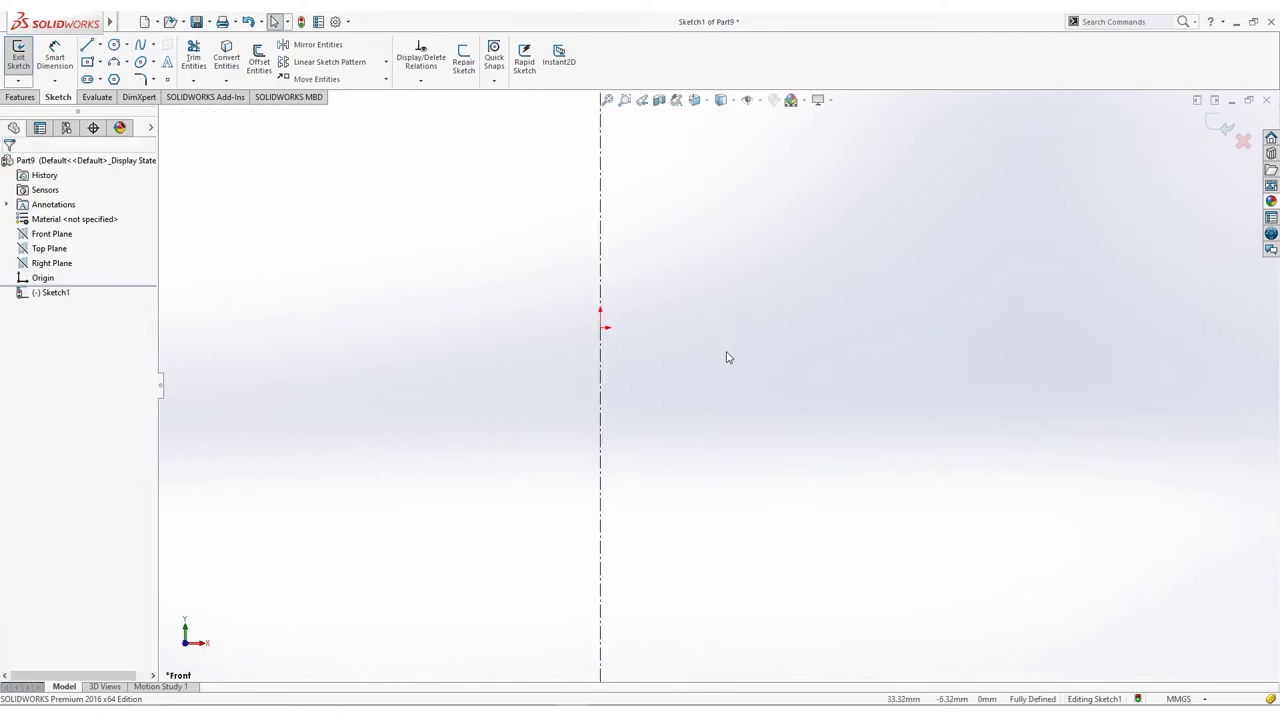
Step: Sketch a closed stepped pin half-profile downward from the origin along the centreline, about 49 mm wide at the head and 98 mm tall
click(83, 47)
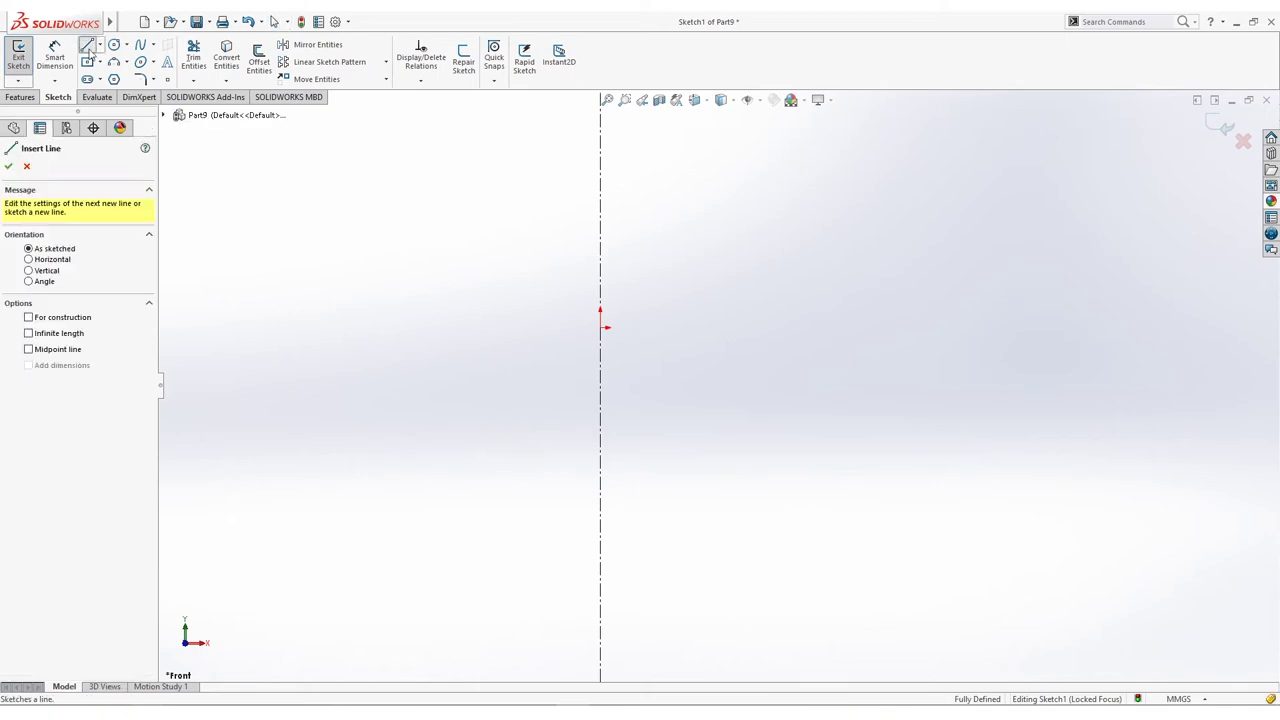
click(601, 327)
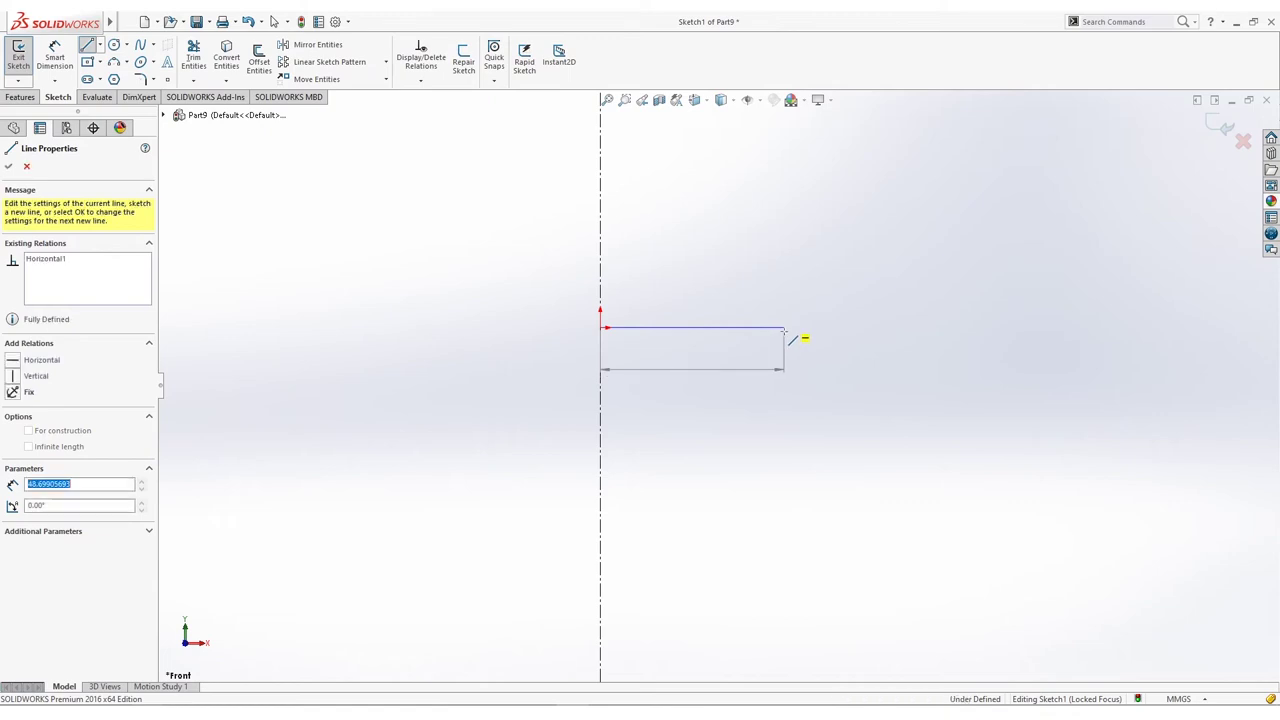
click(784, 327)
click(784, 427)
click(682, 428)
ctrl+middle_drag(689, 589, 703, 400)
click(693, 503)
click(610, 502)
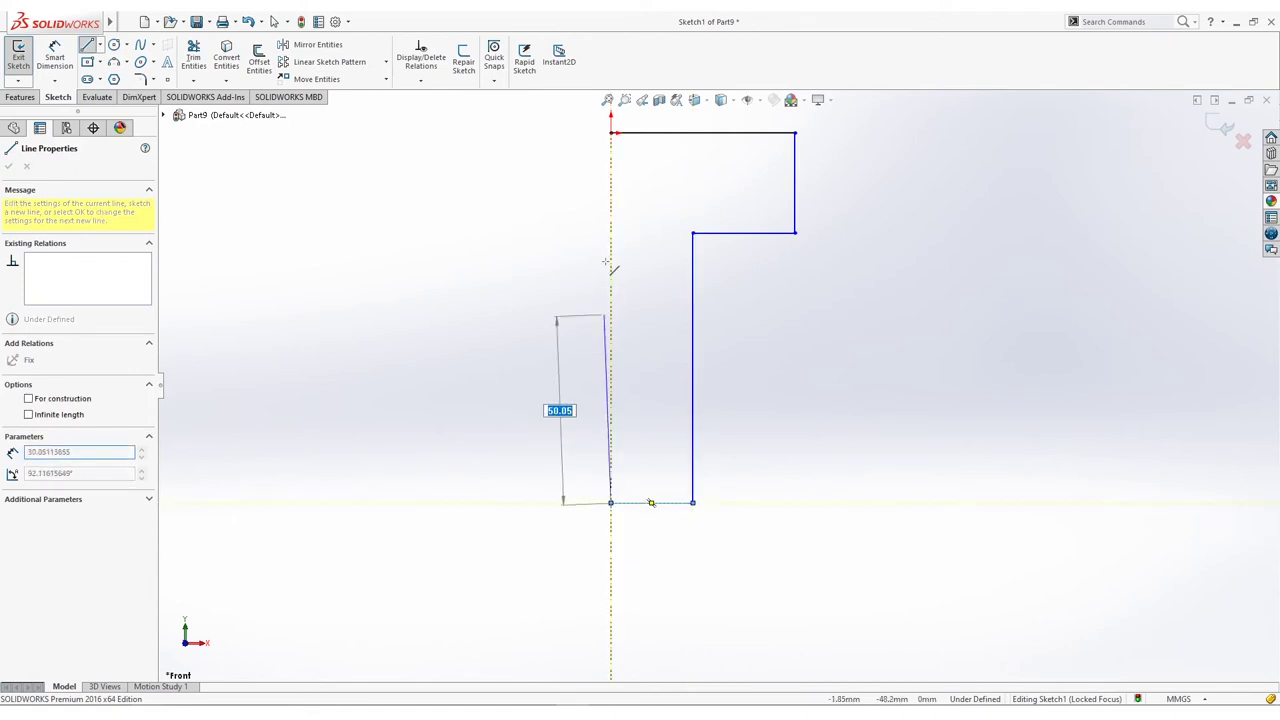
click(611, 133)
ctrl+middle_drag(610, 318, 593, 393)
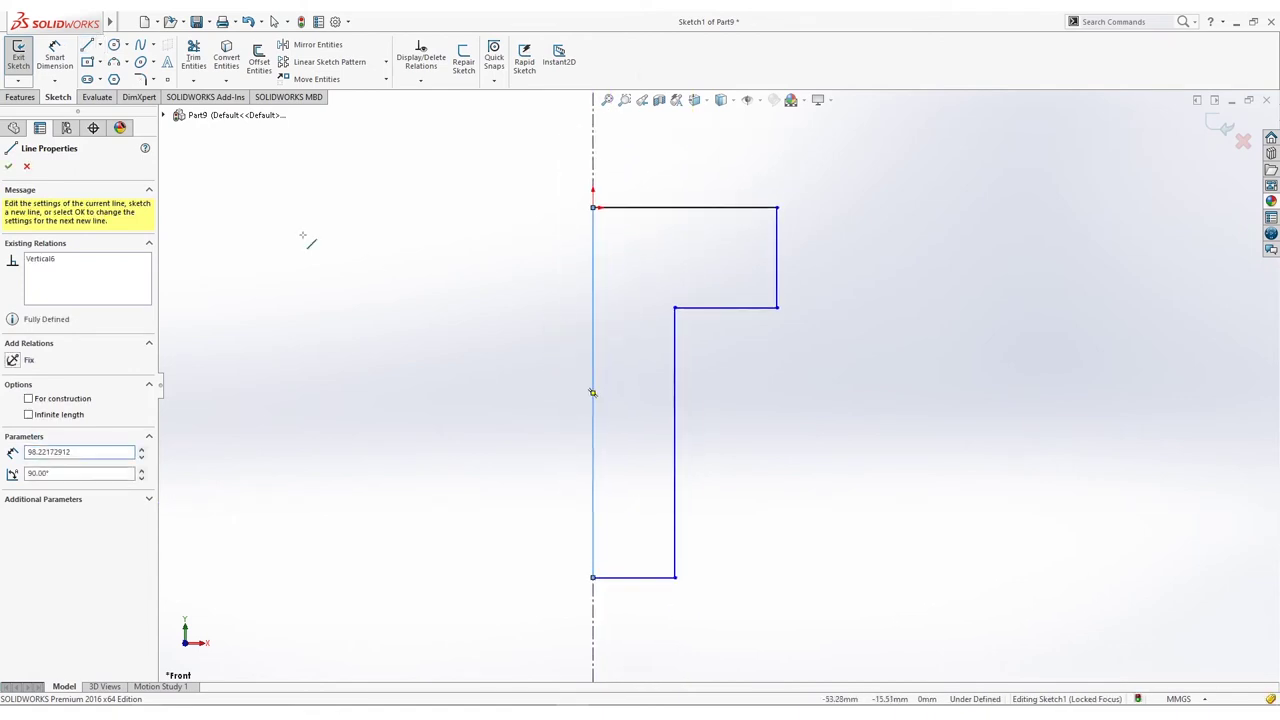
click(27, 166)
click(27, 166)
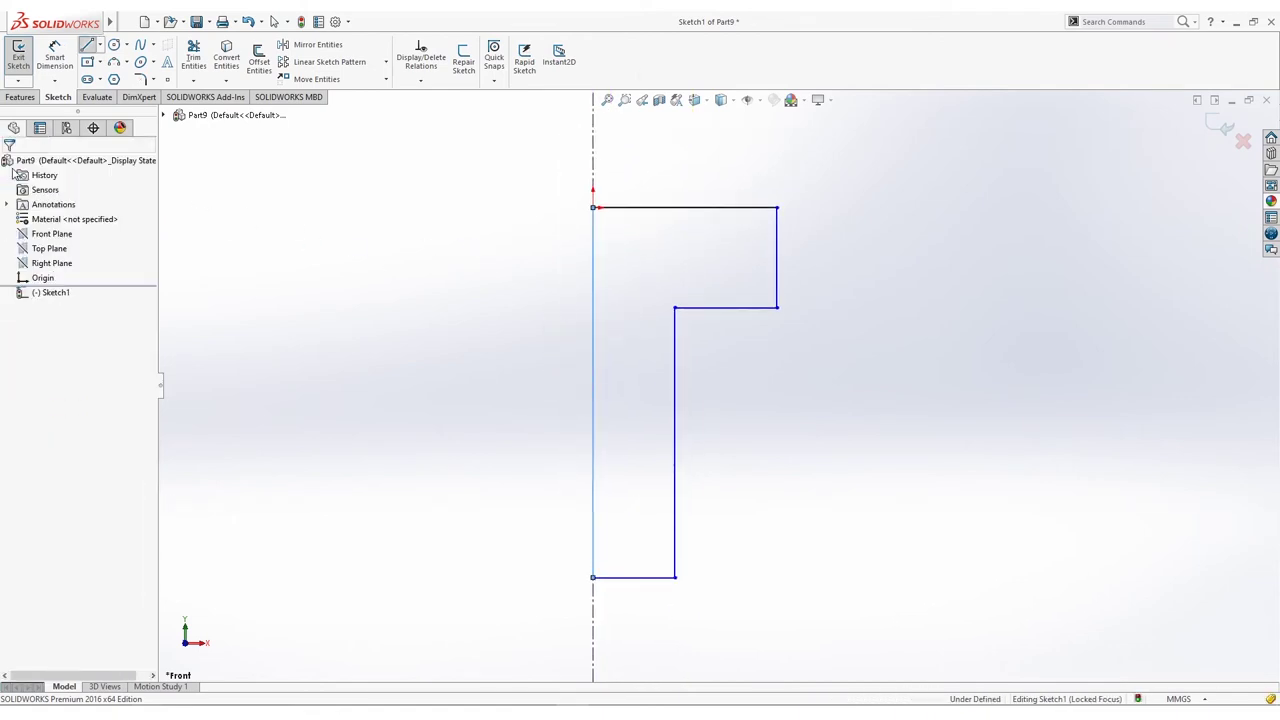
Step: Dimension the profile's top edge to 7 mm and the head's outer vertical edge to 3 mm
ctrl+middle_drag(417, 234, 383, 276)
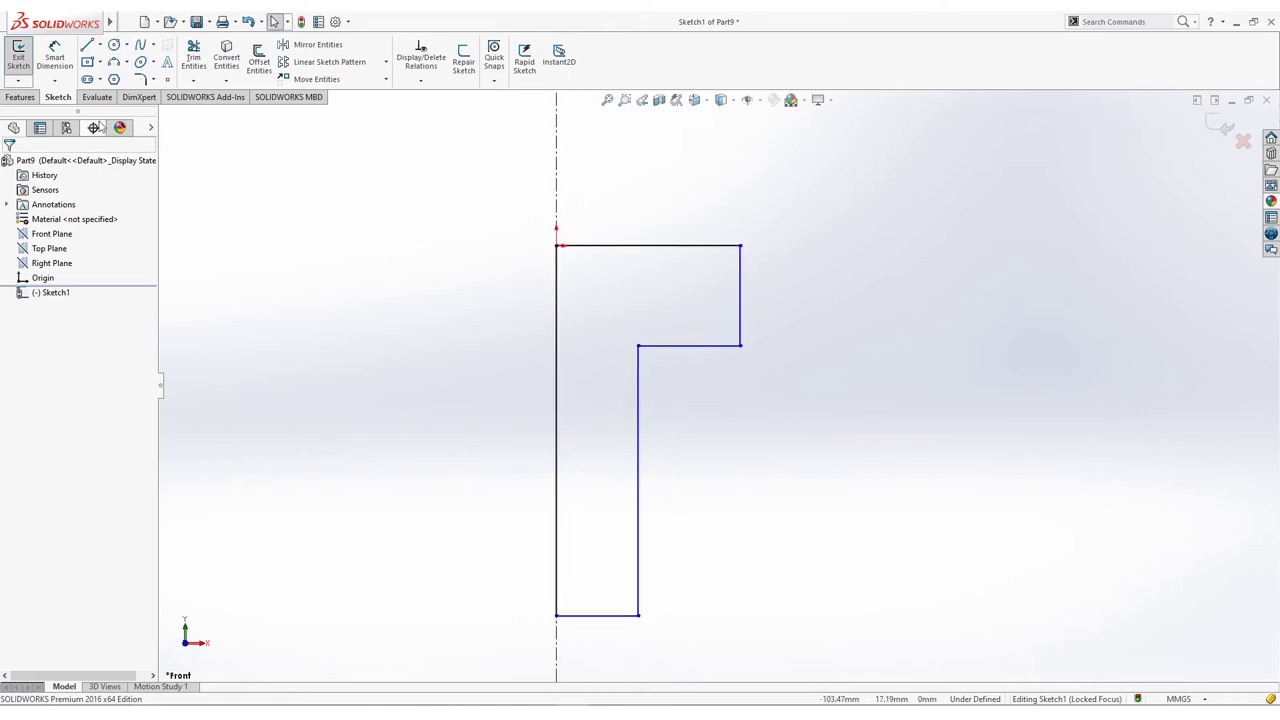
click(55, 57)
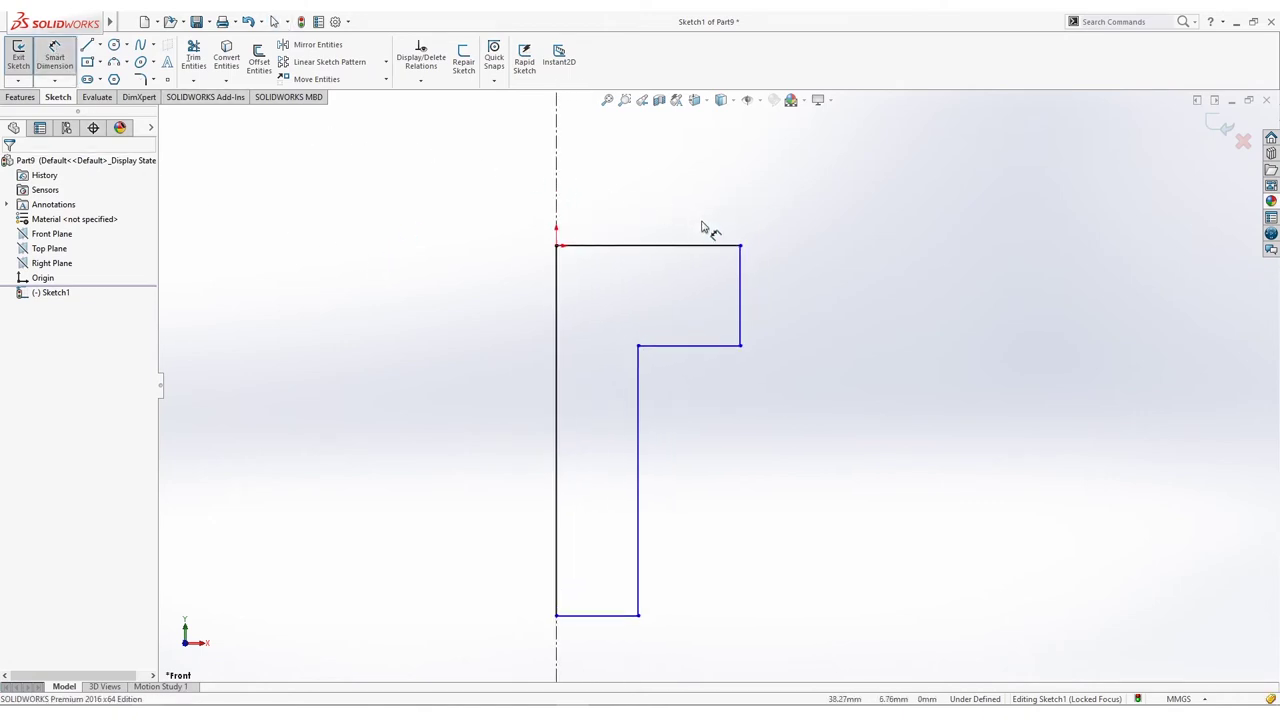
click(670, 236)
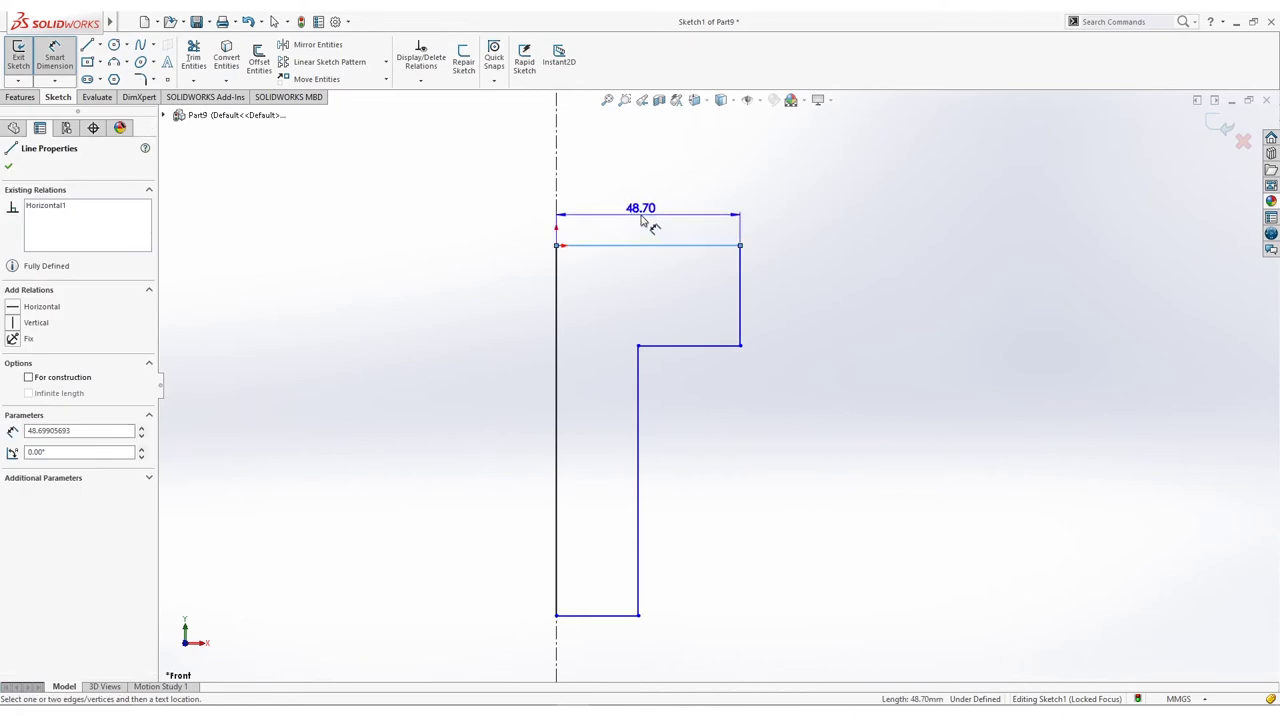
click(645, 222)
text(7)
key(Return)
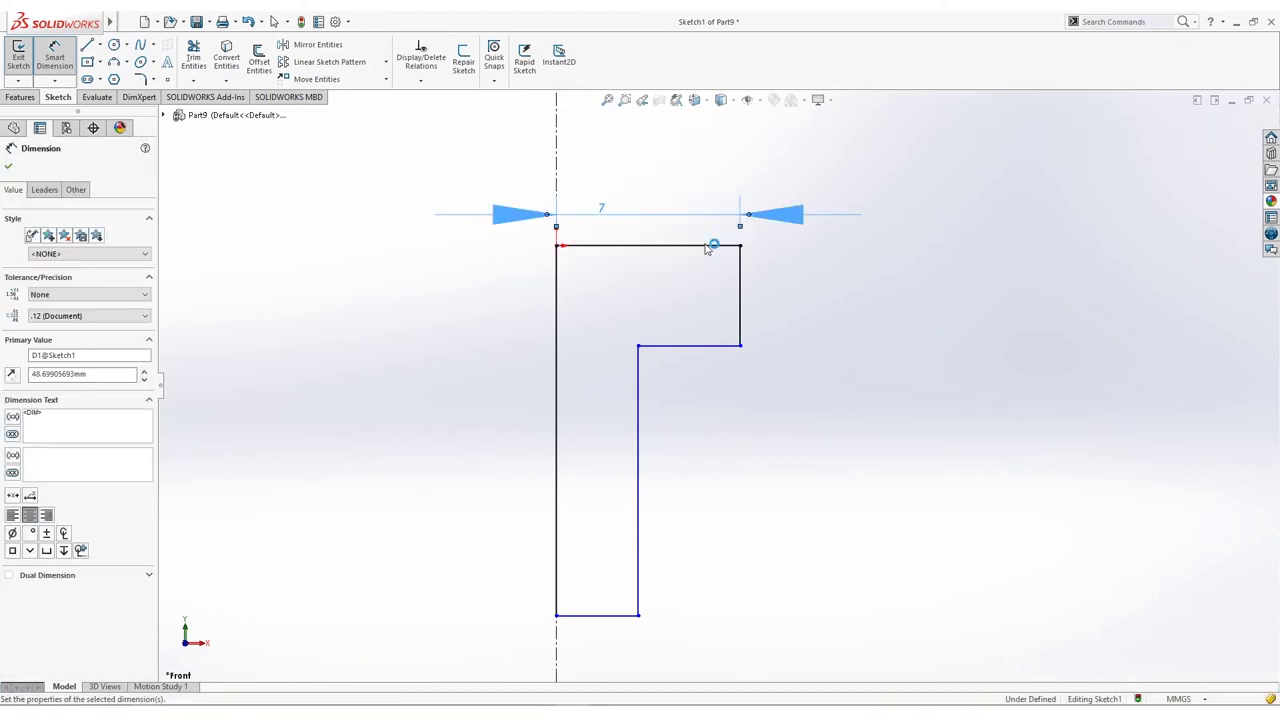
click(741, 285)
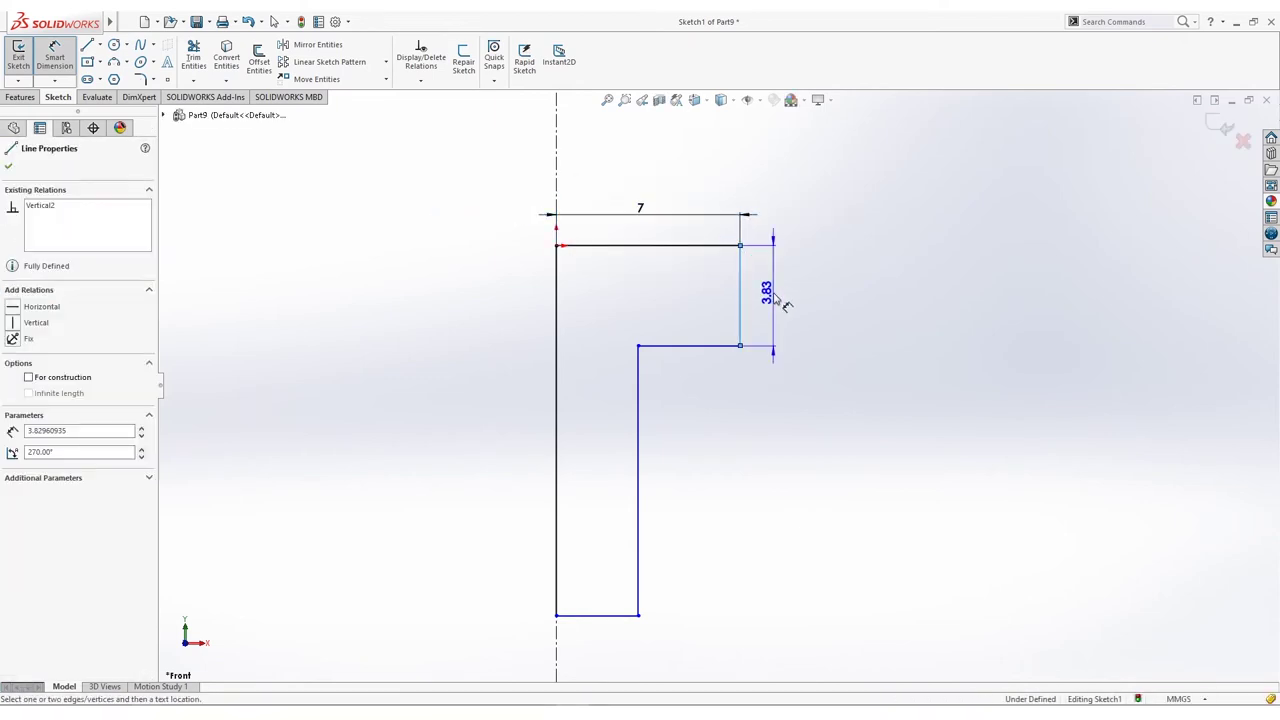
click(775, 300)
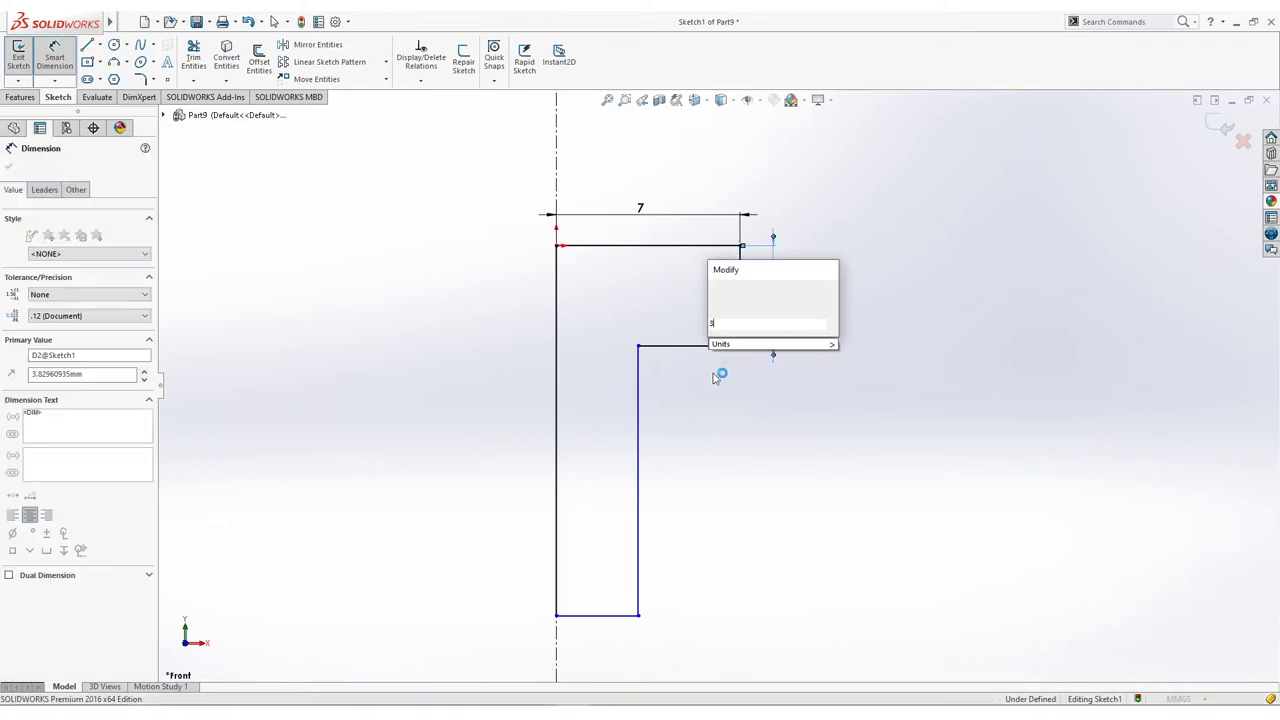
text(3)
key(Return)
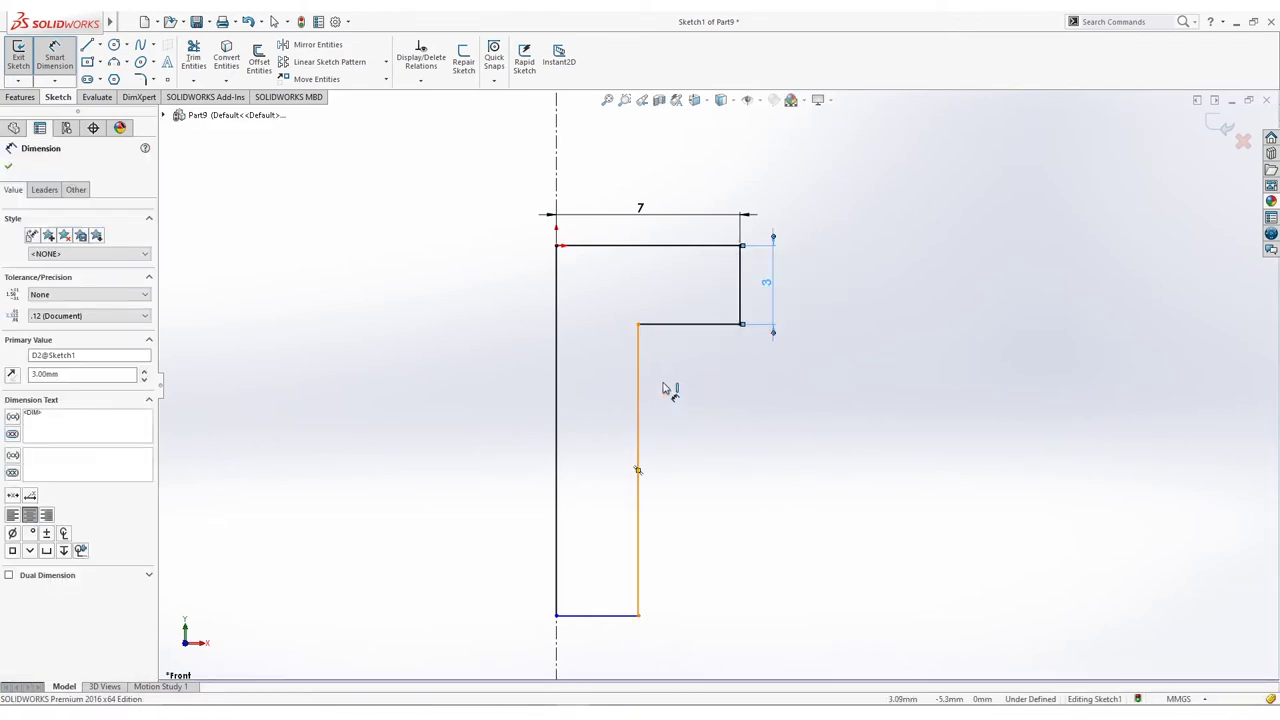
Step: Dimension the shank's outer vertical edge to 25 mm and the profile's bottom edge to 4 mm
click(665, 392)
click(680, 398)
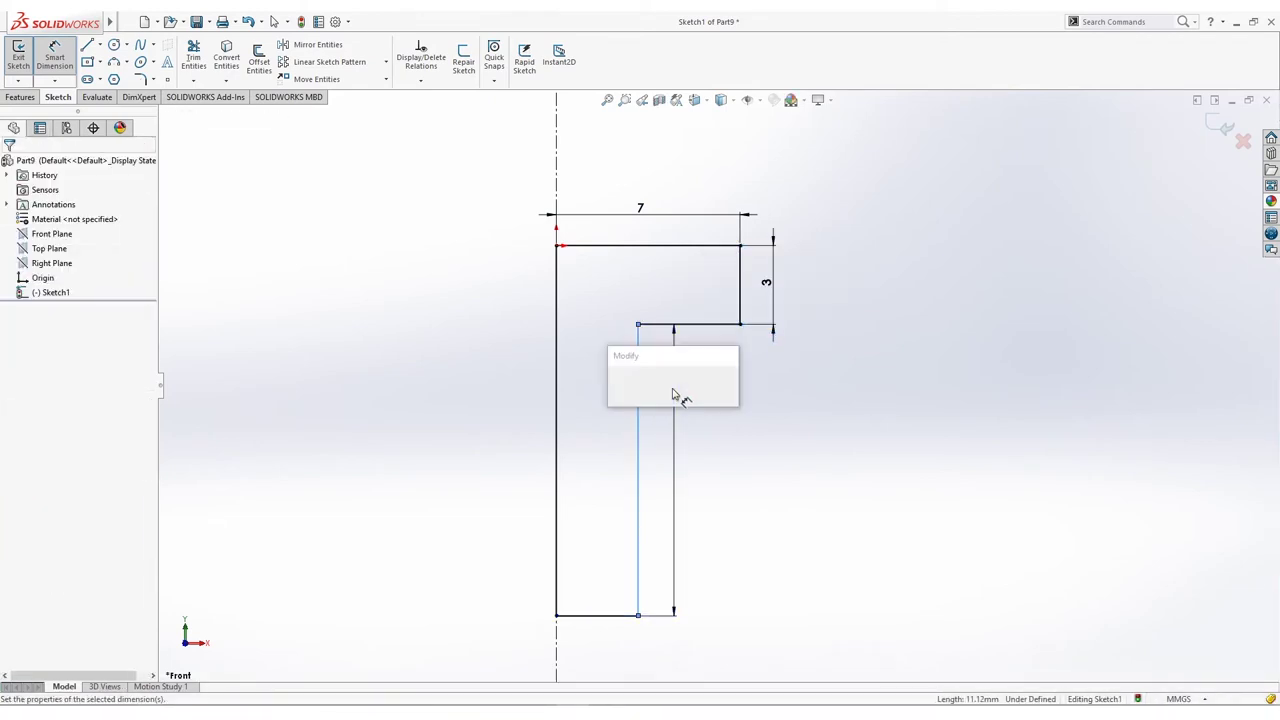
text(20)
key(Return)
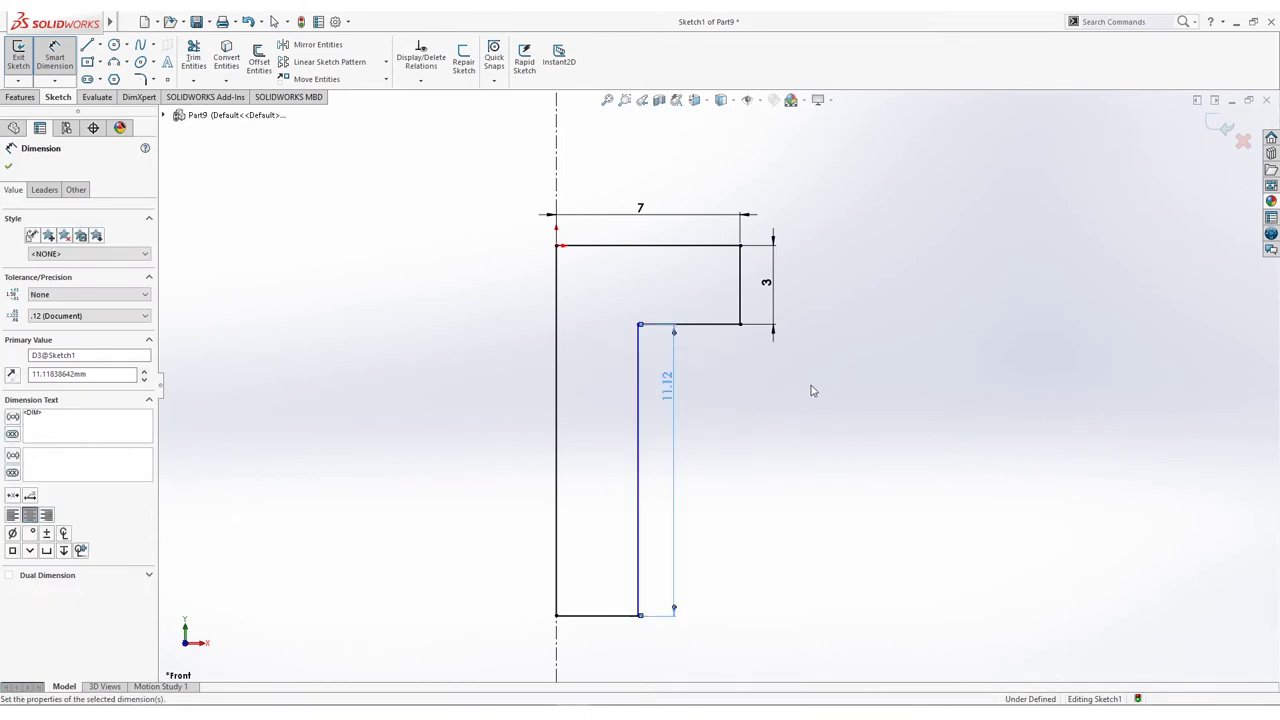
click(676, 510)
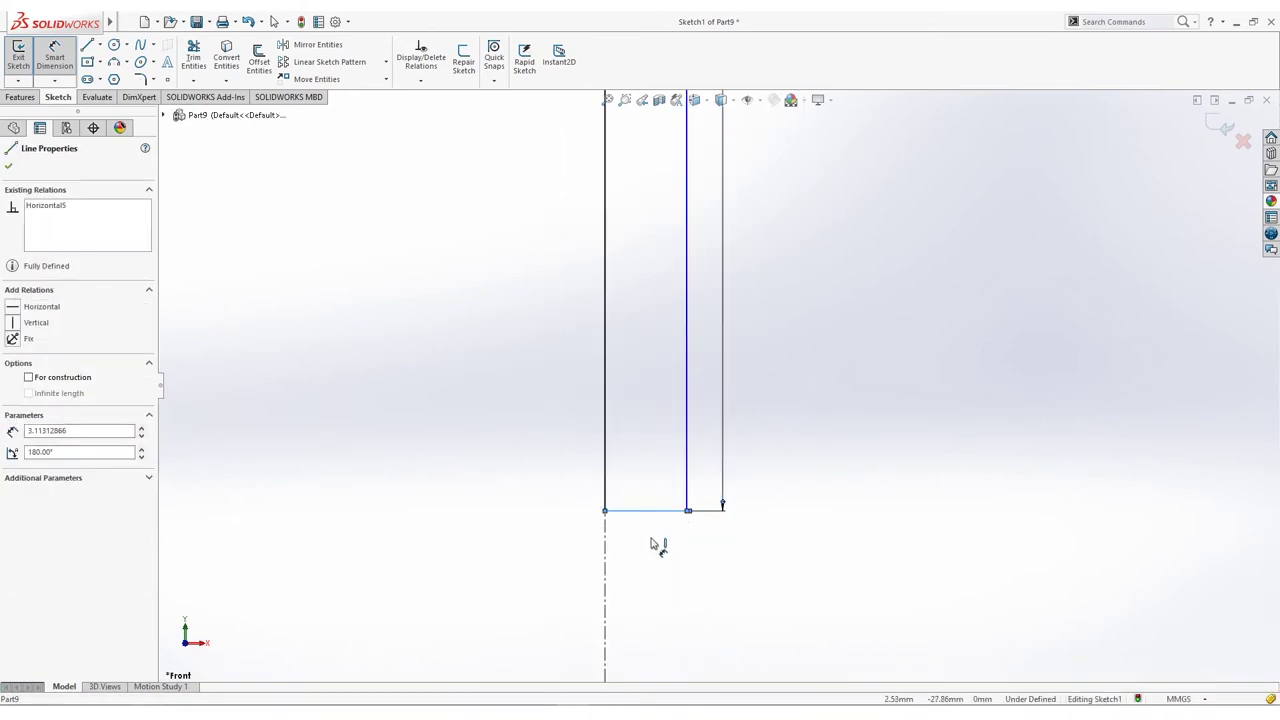
click(652, 543)
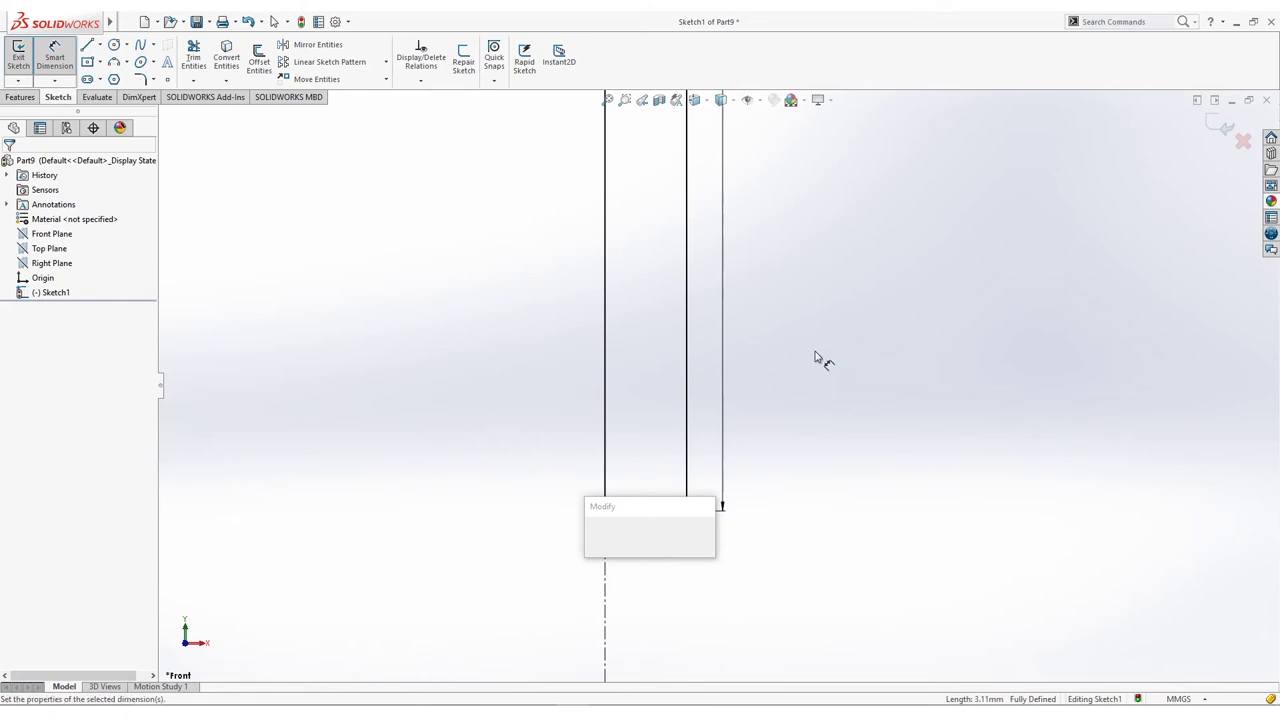
text(4)
key(Return)
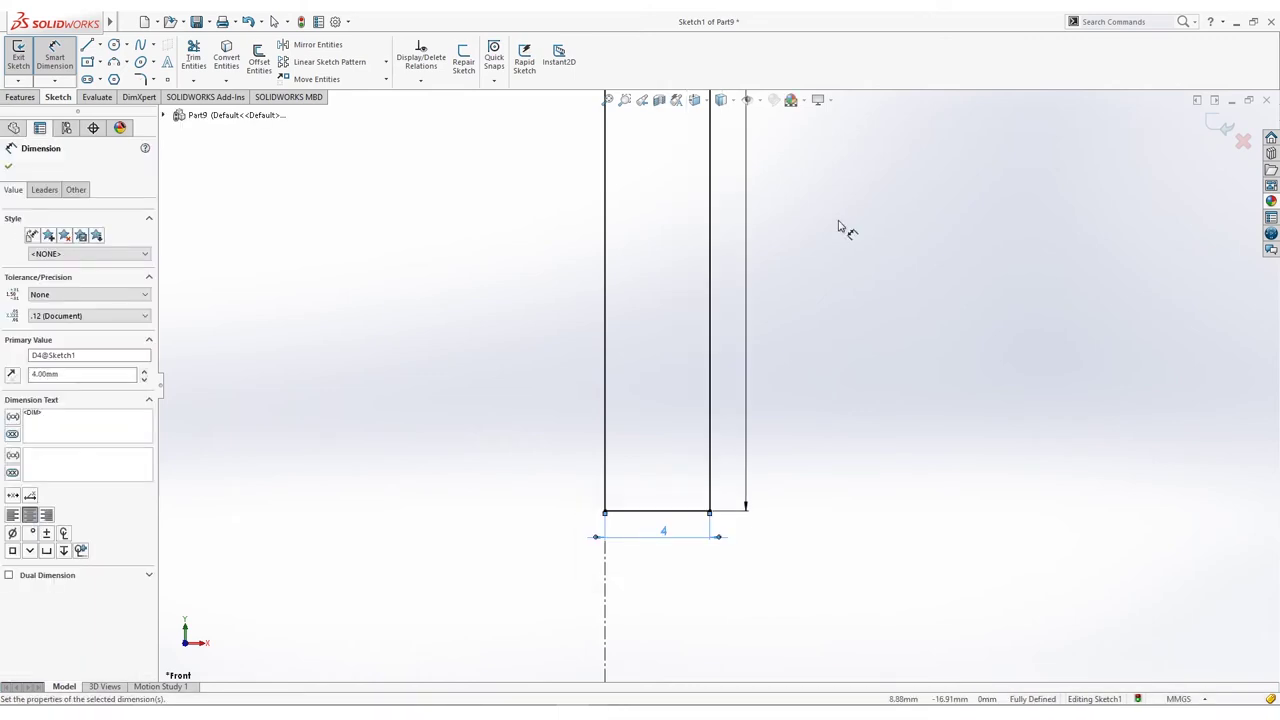
Step: Chamfer the head's upper outer corner in the sketch with an equal distance of 1 mm
ctrl+middle_drag(838, 226, 720, 641)
click(152, 80)
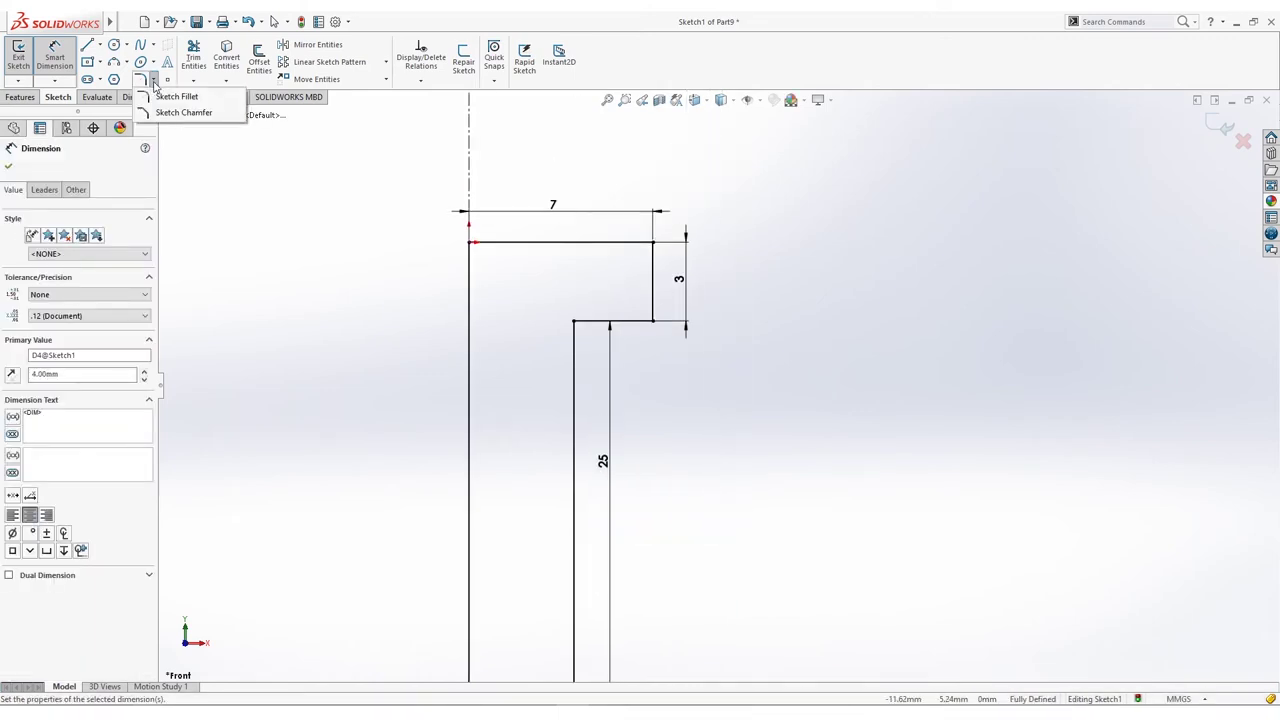
click(180, 112)
click(631, 247)
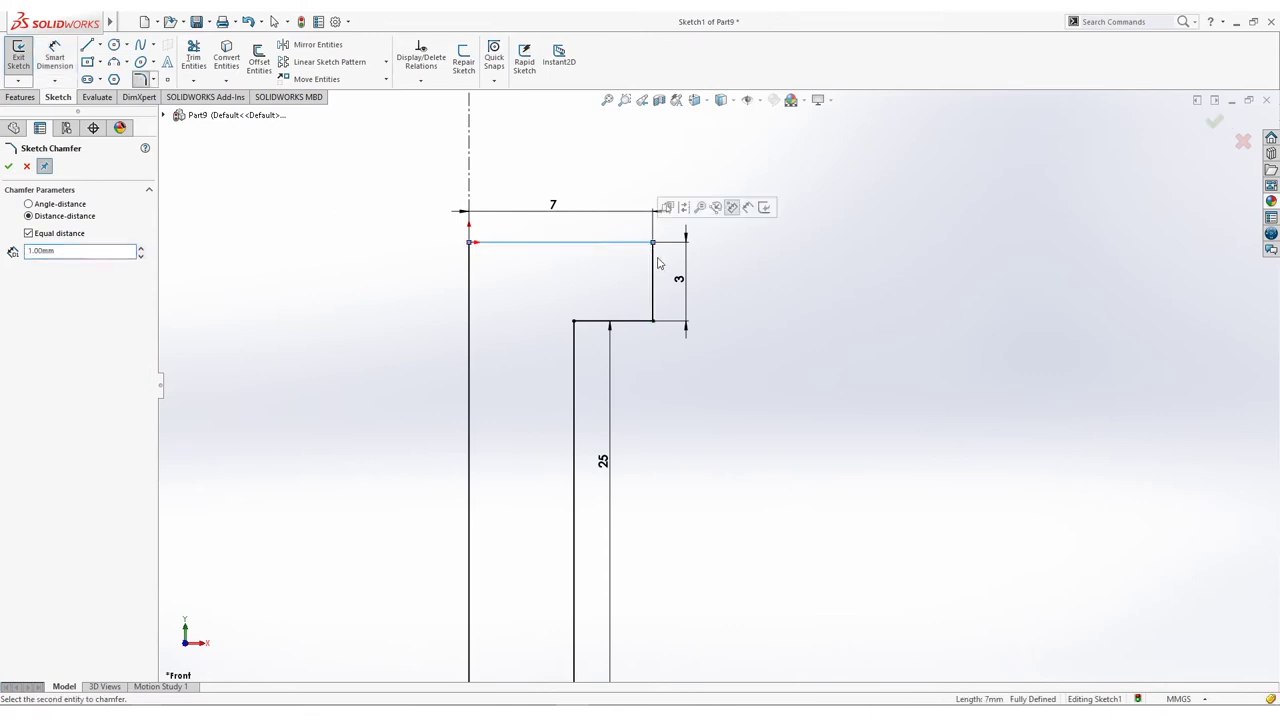
click(655, 265)
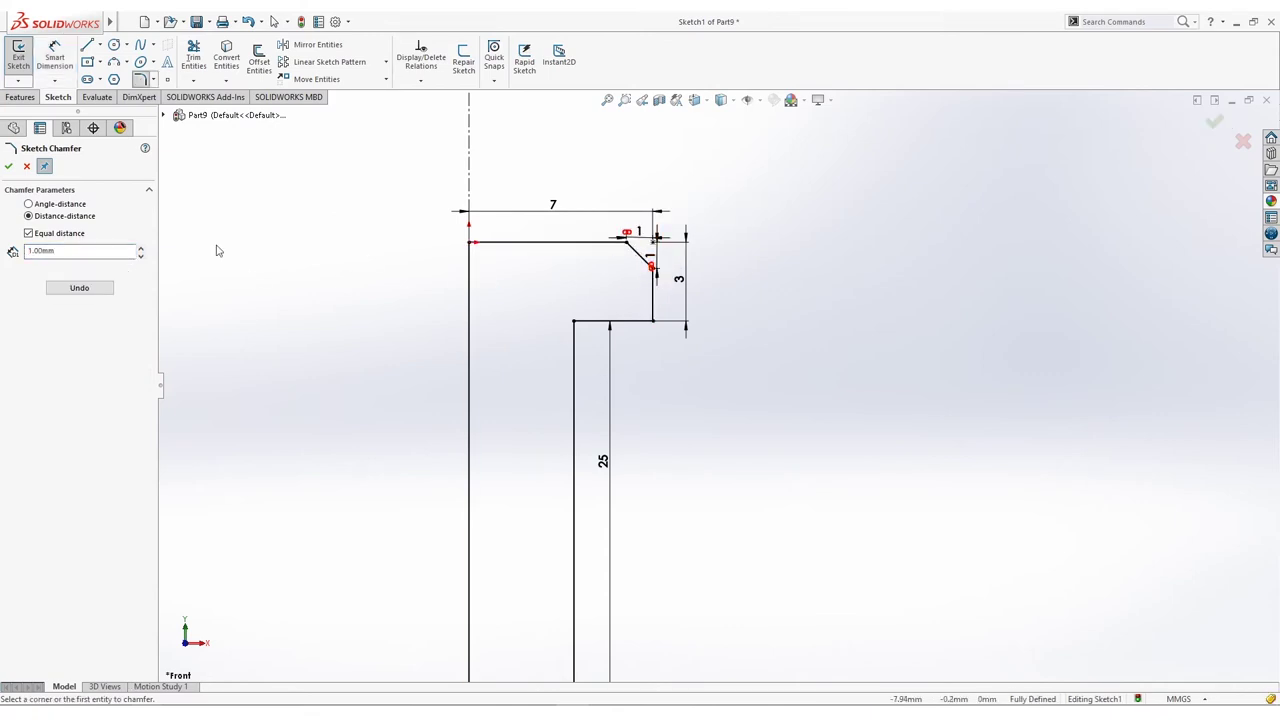
click(9, 166)
Step: Revolve the profile region 360 degrees about the vertical construction line to form the solid headed pin
scroll(371, 213, up, 5)
mouse_move(371, 211)
ctrl+middle_down()
mouse_move(471, 320)
mouse_move(517, 231)
mouse_move(498, 302)
ctrl+middle_up()
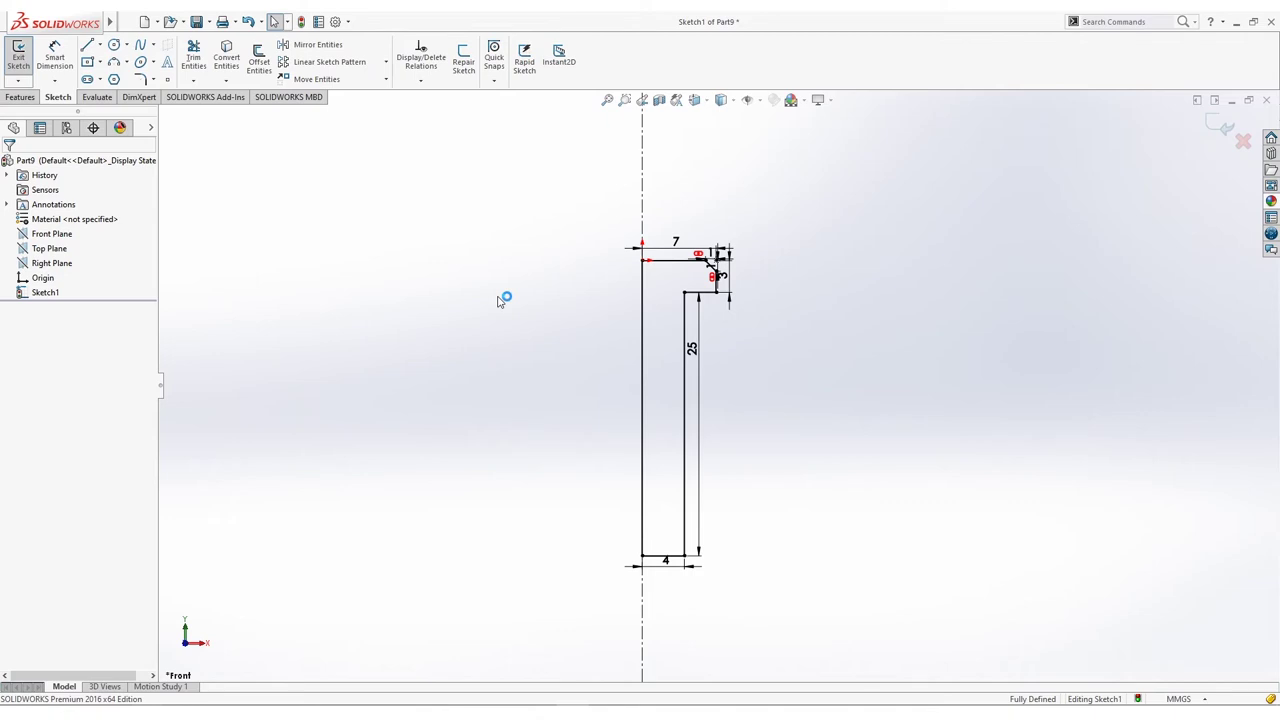
click(20, 97)
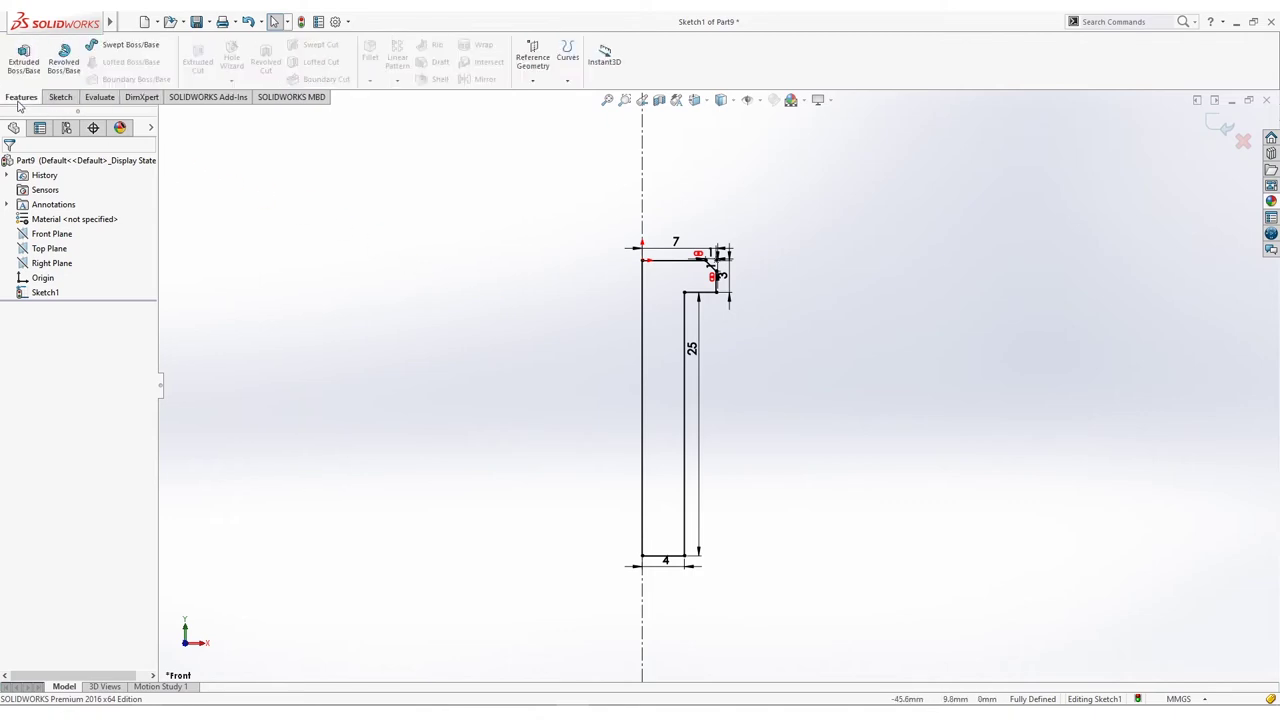
click(74, 64)
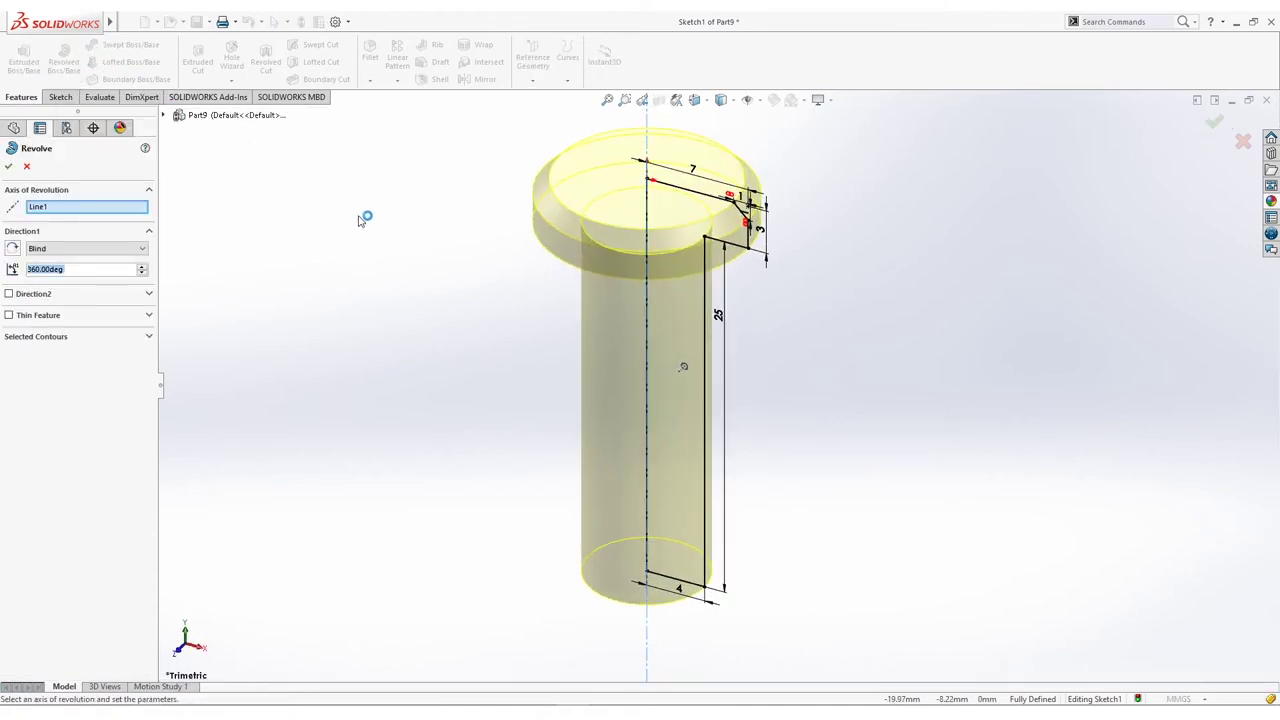
ctrl+middle_drag(511, 206, 499, 277)
click(634, 178)
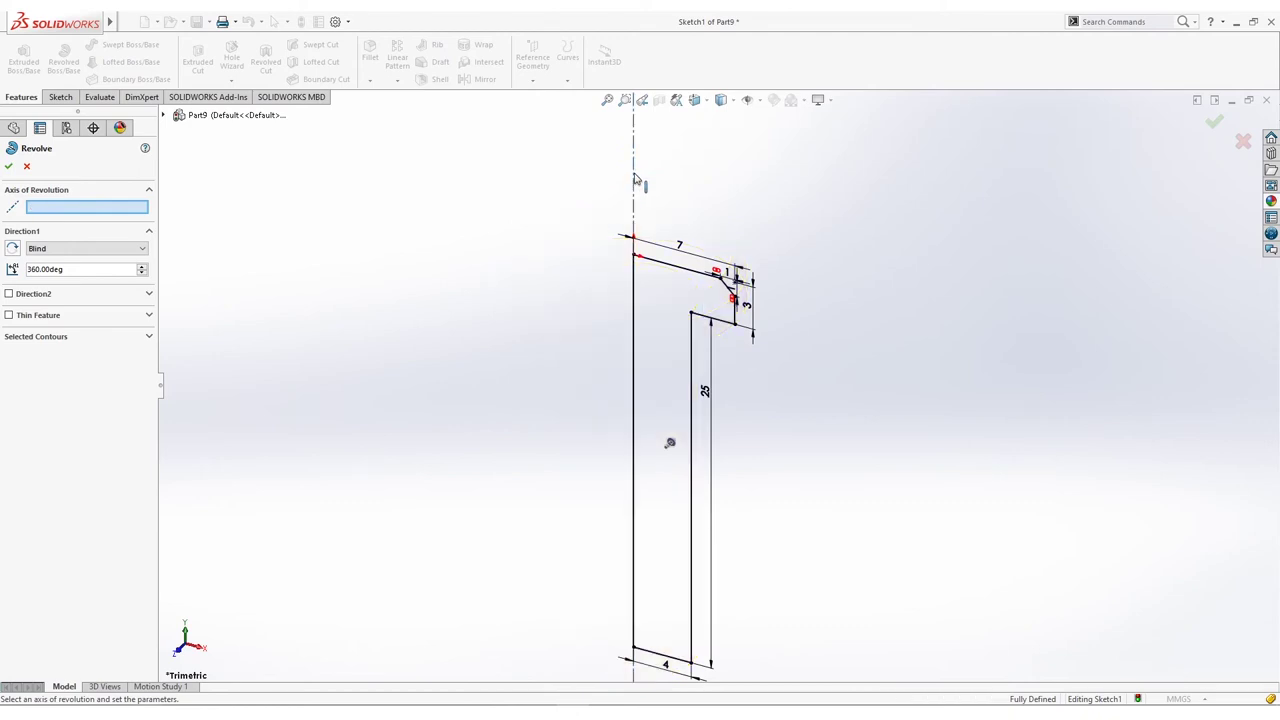
click(634, 178)
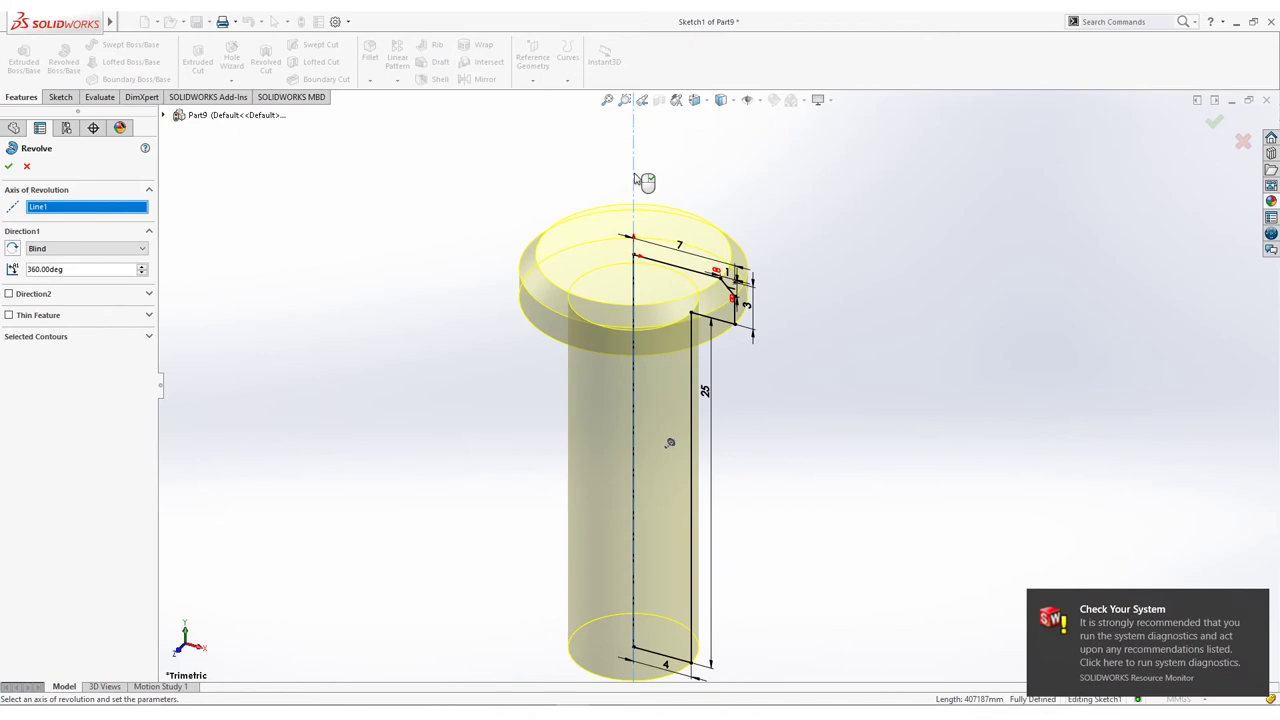
click(1260, 603)
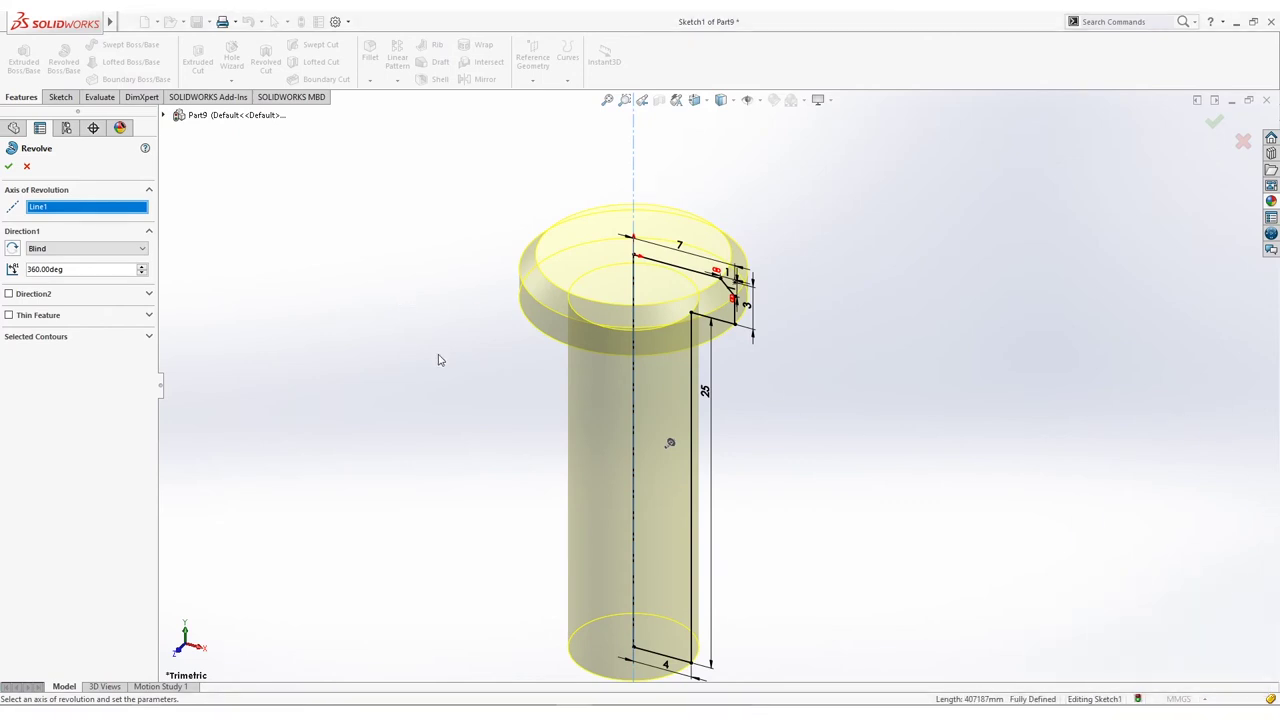
click(74, 339)
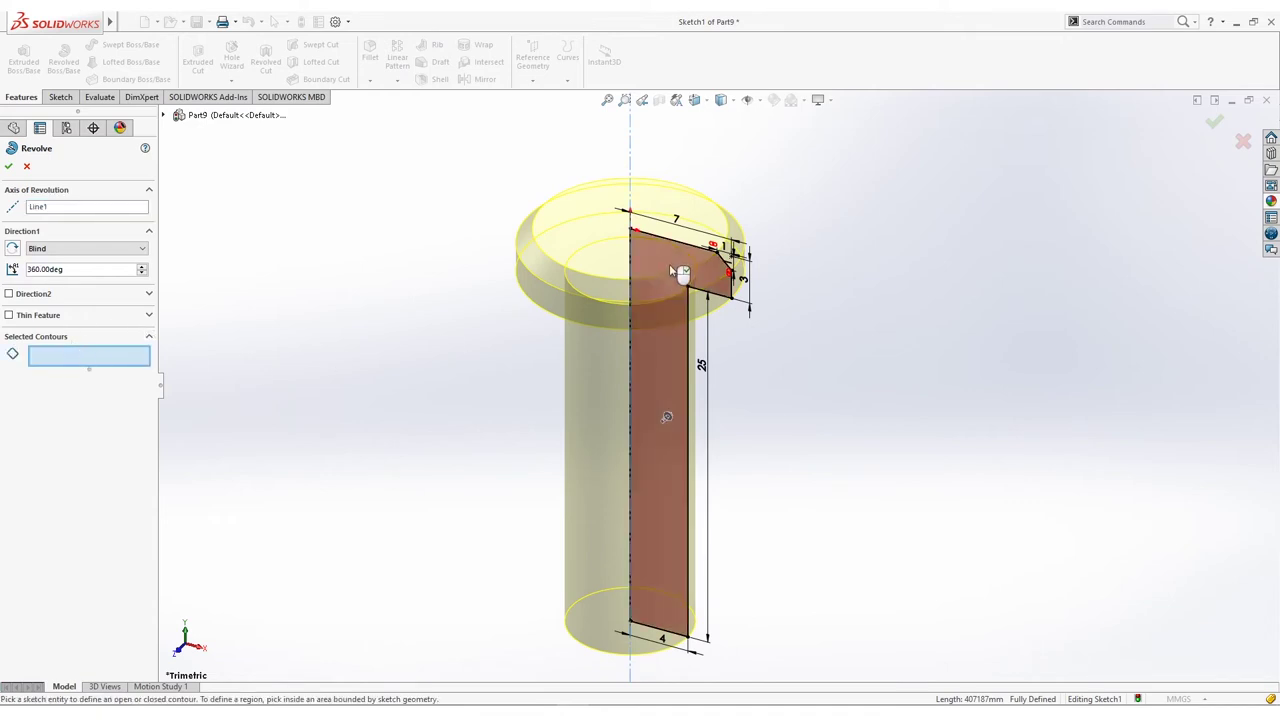
click(670, 268)
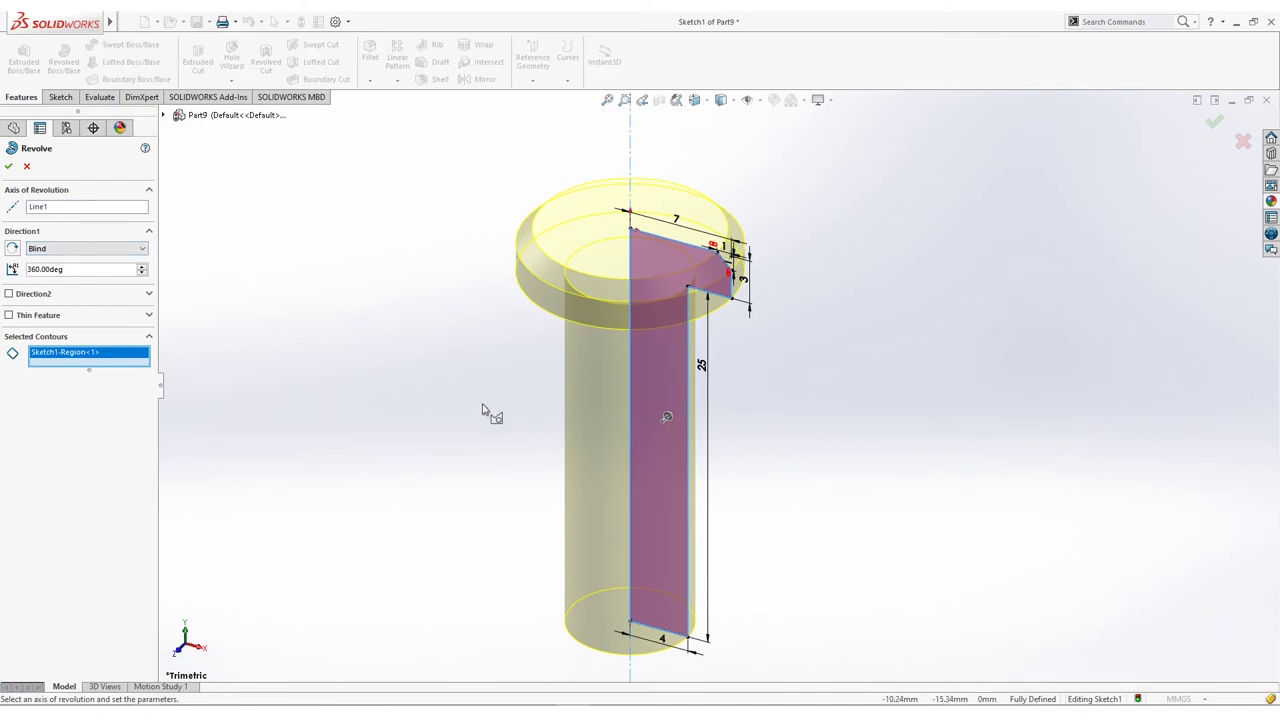
click(9, 166)
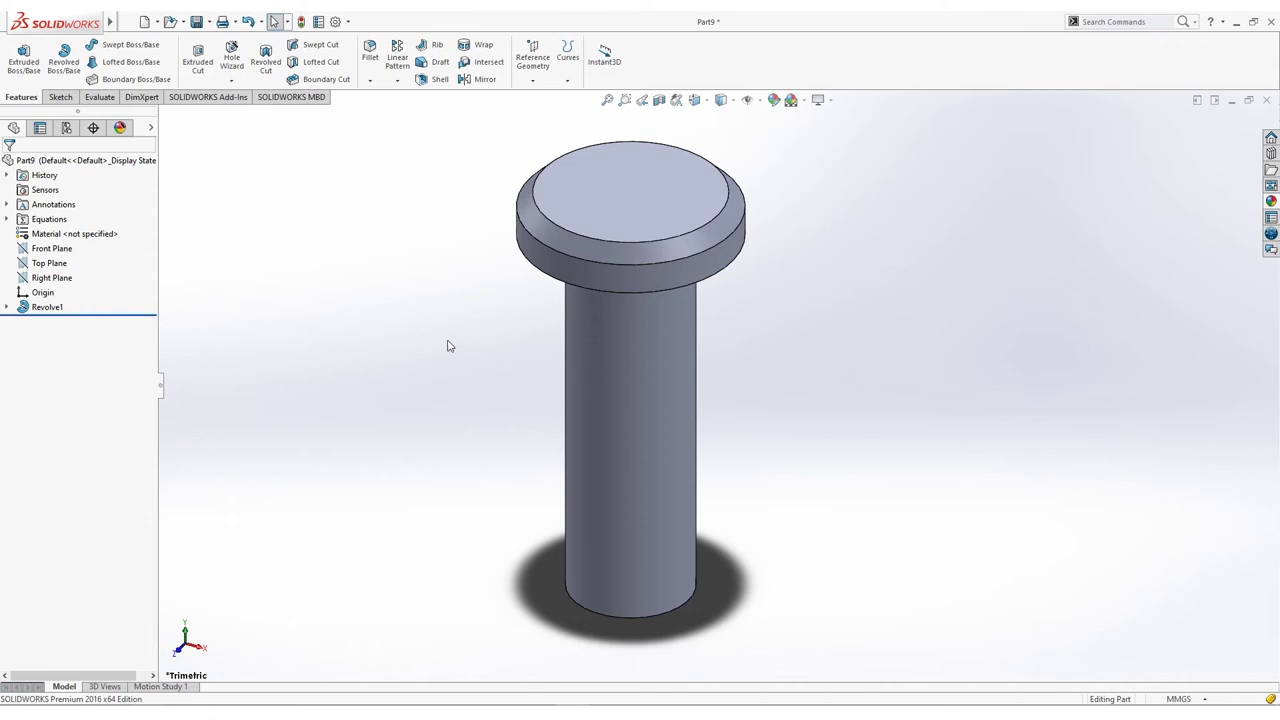
Step: Create a reference plane offset 4 mm from the Front Plane
click(540, 84)
click(546, 96)
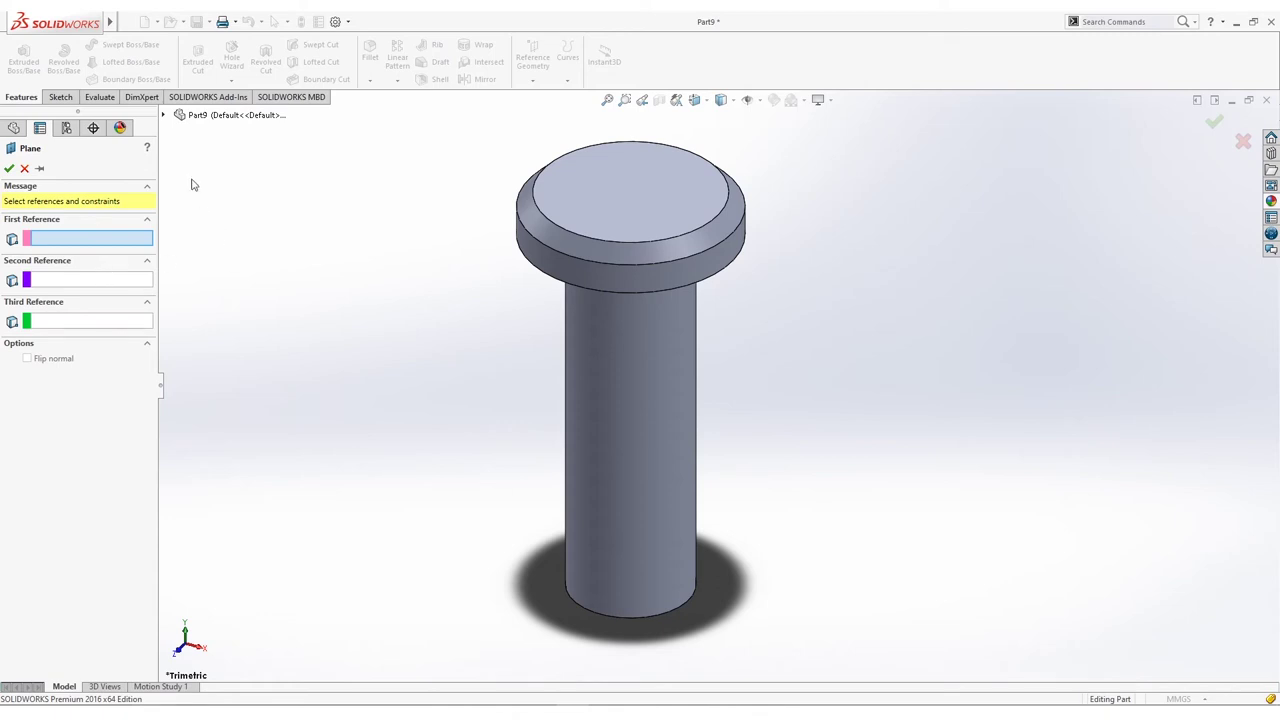
click(166, 116)
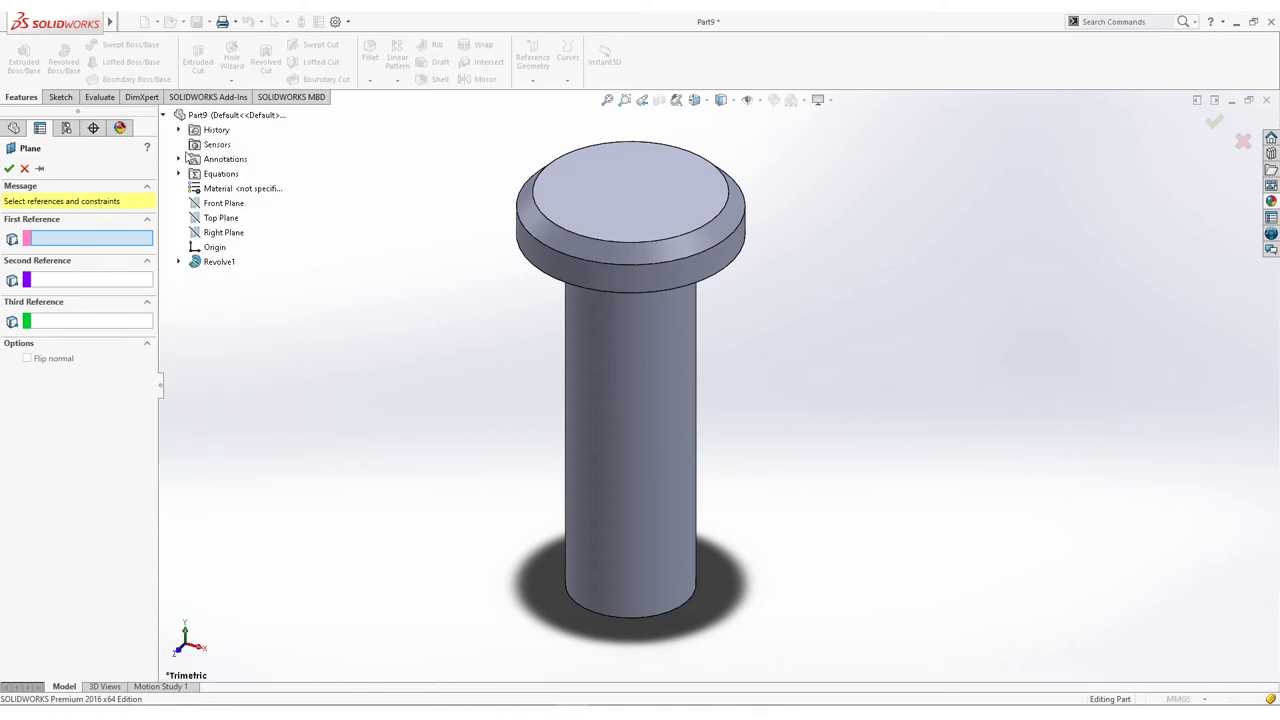
click(226, 204)
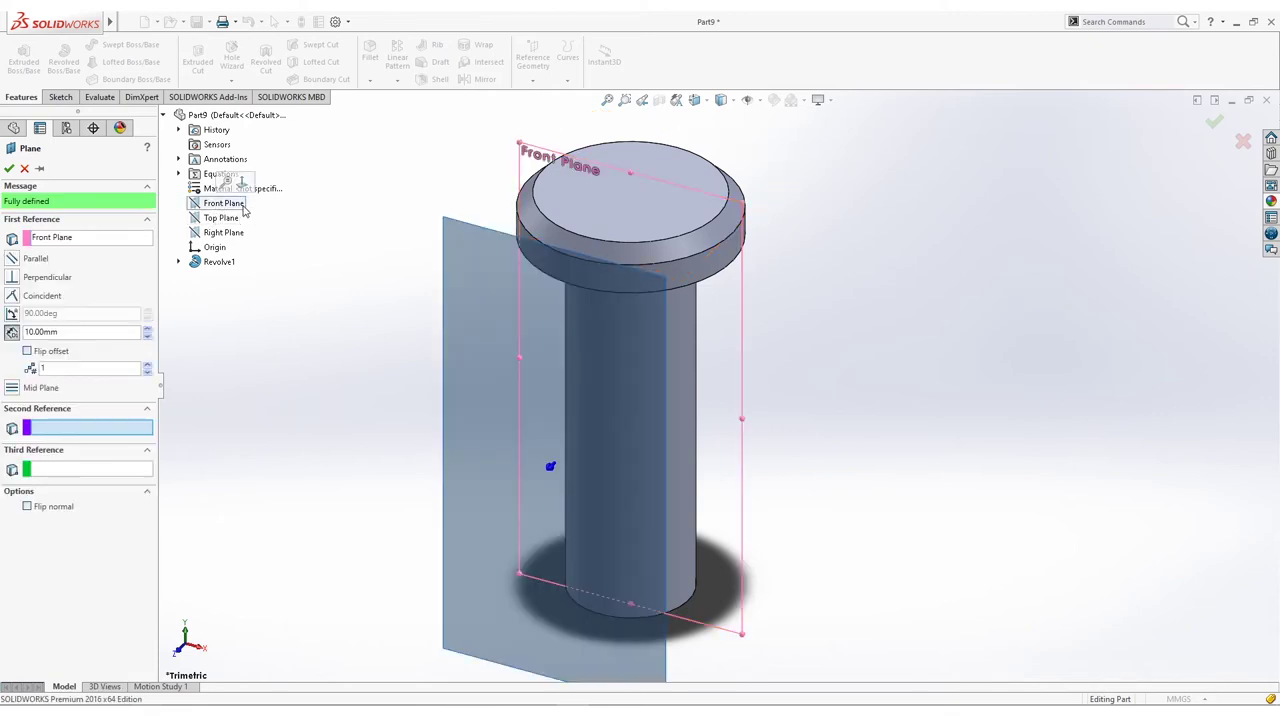
middle_drag(415, 393, 367, 330)
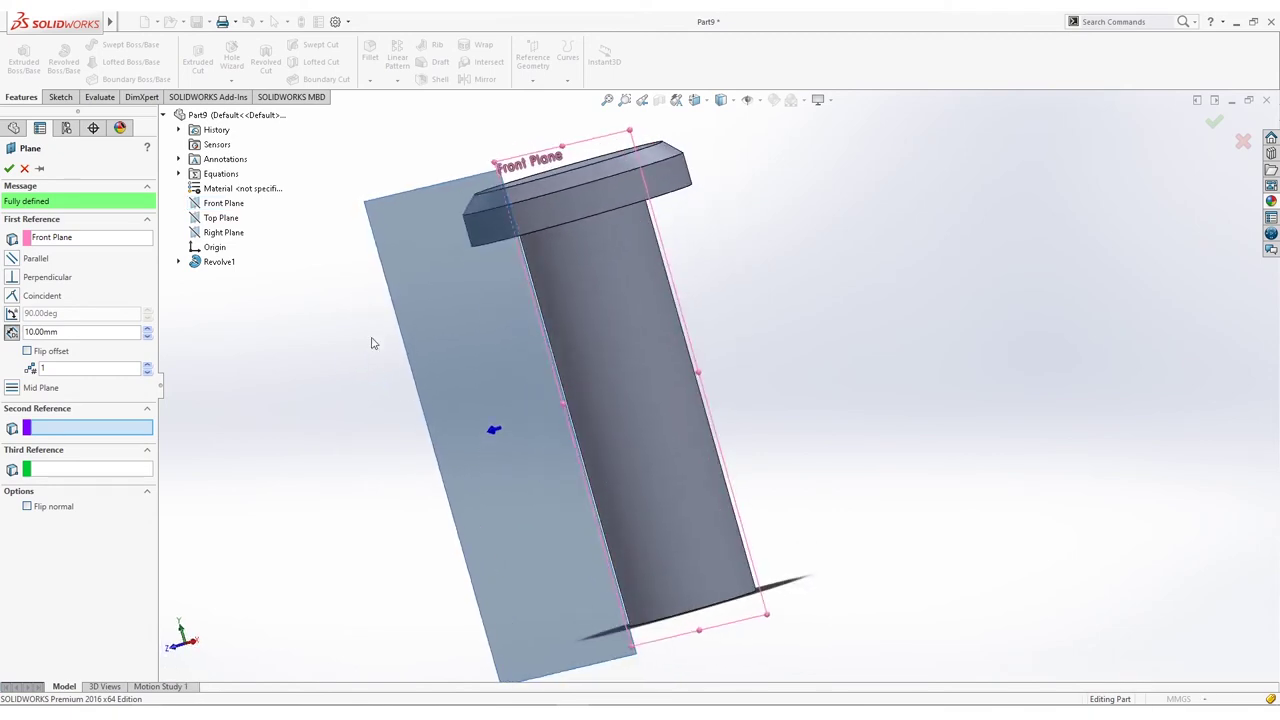
middle_drag(445, 536, 304, 458)
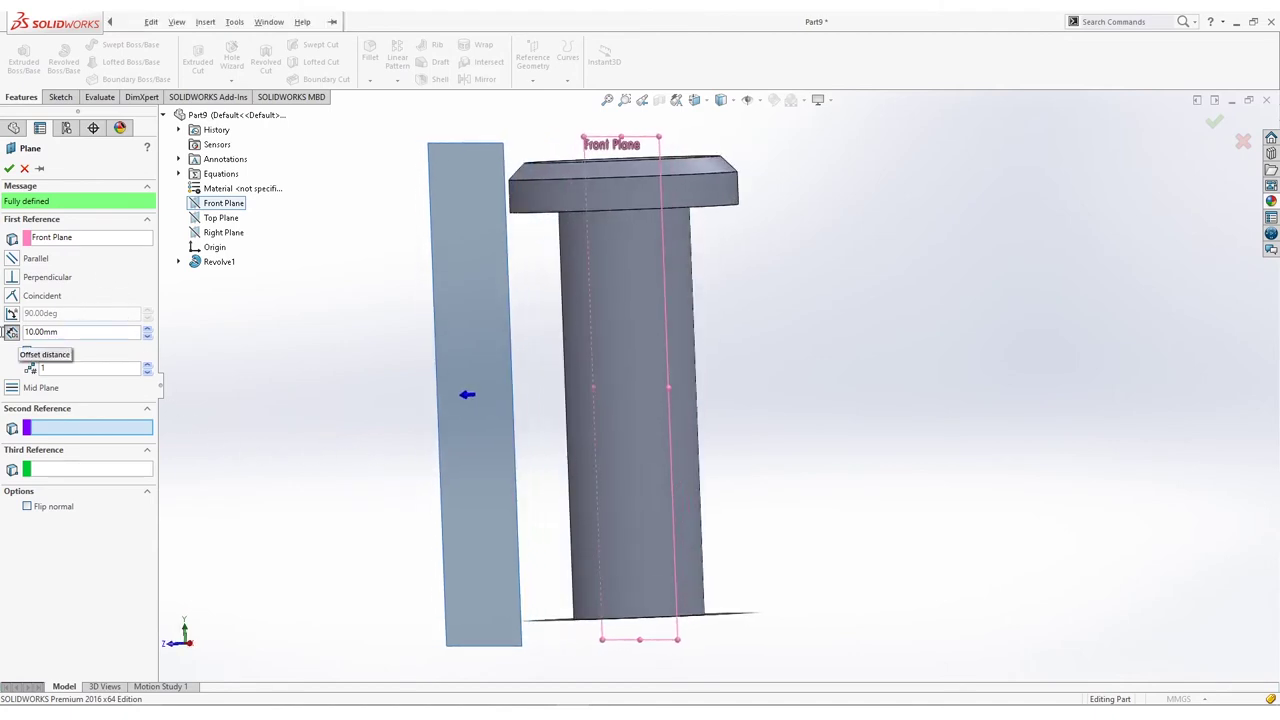
double_click(40, 332)
text(4)
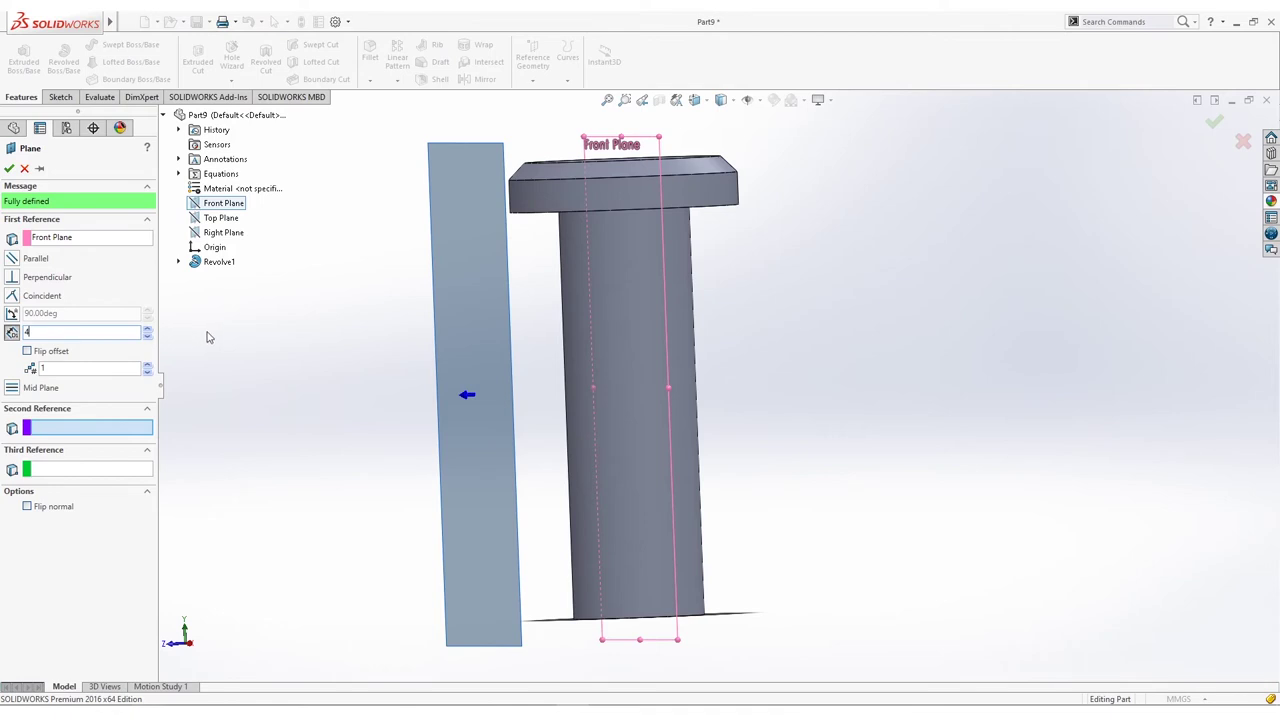
click(9, 168)
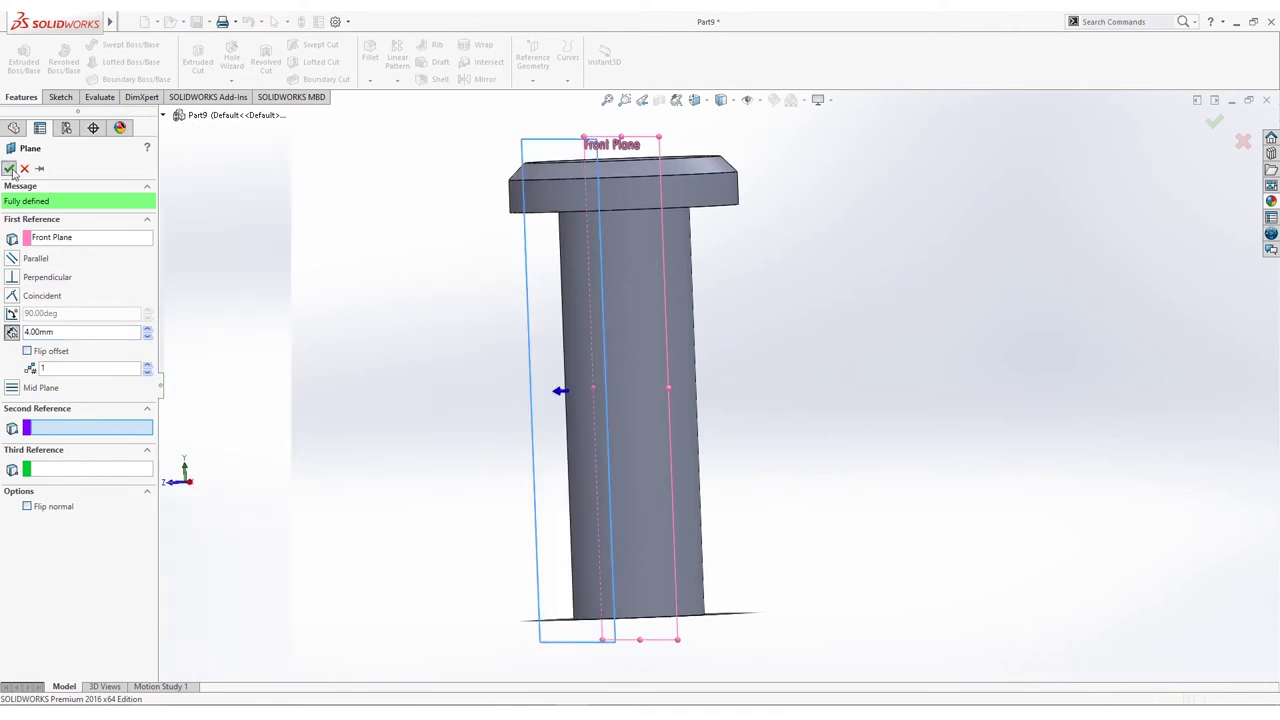
Step: Start a sketch on the new offset plane and place a point at the midpoint of the shank's bottom edge
middle_drag(350, 320, 784, 362)
key(space)
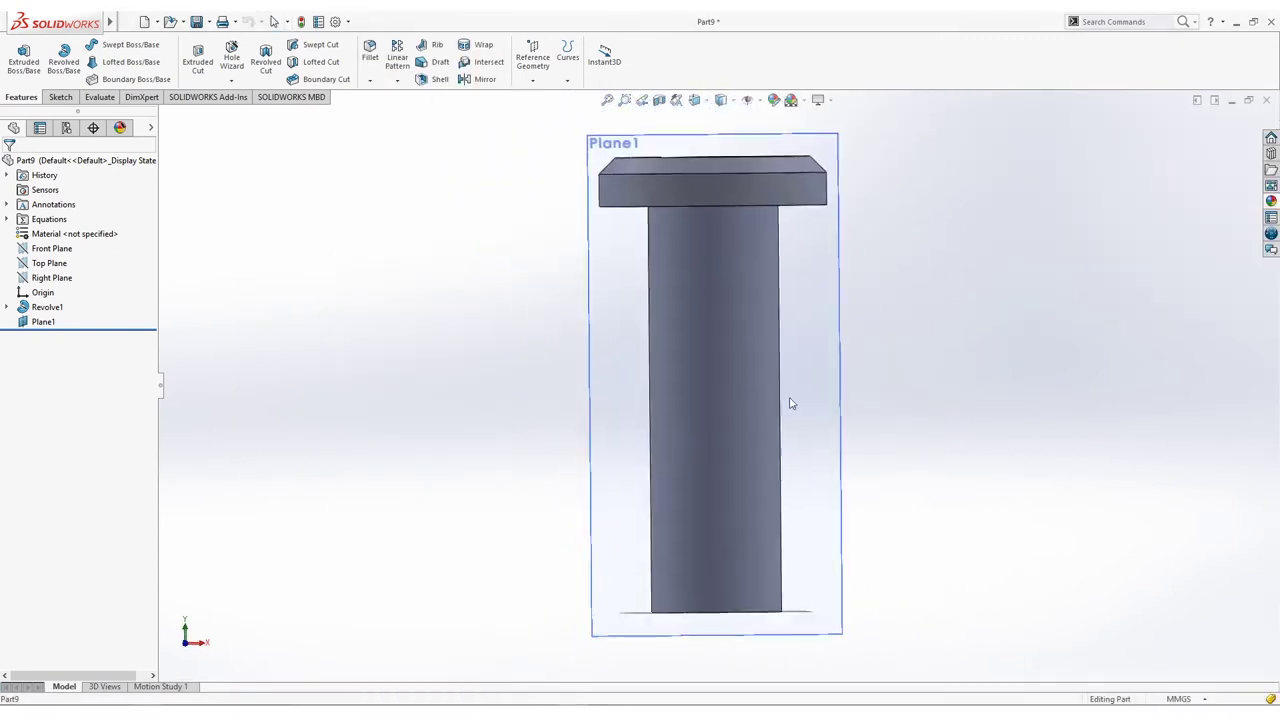
right_click(820, 492)
click(826, 467)
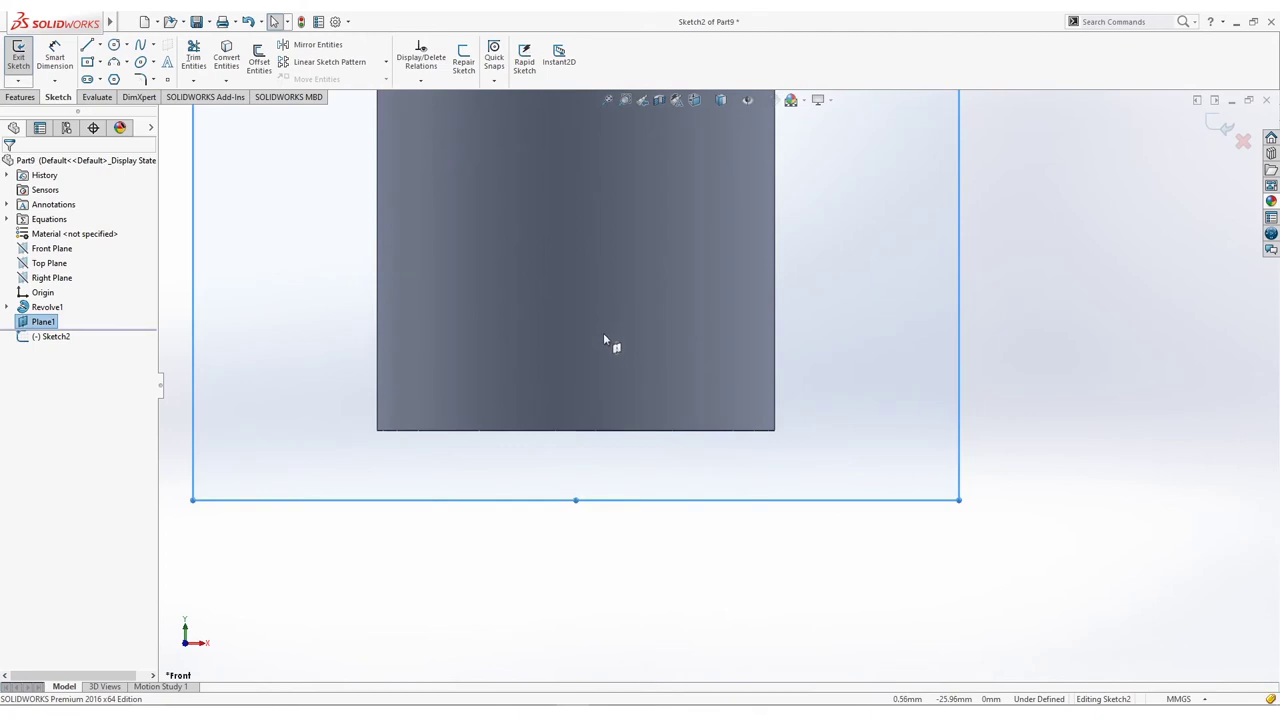
click(167, 80)
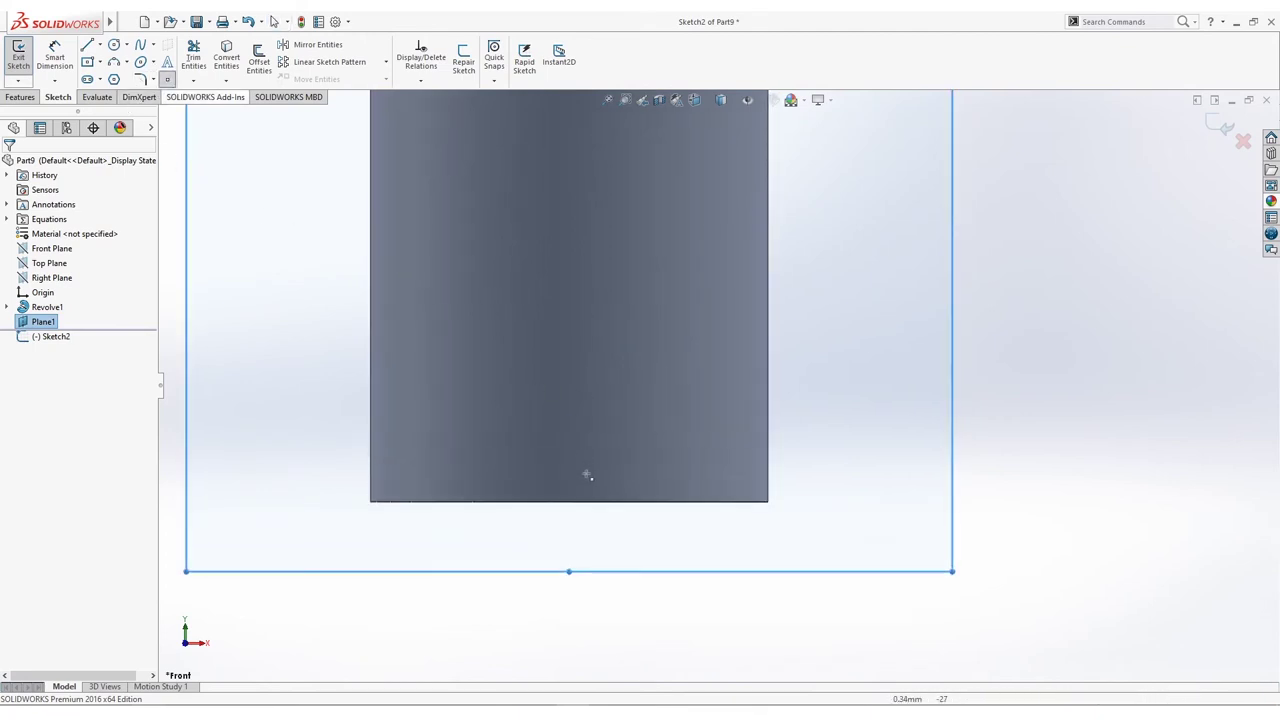
click(569, 503)
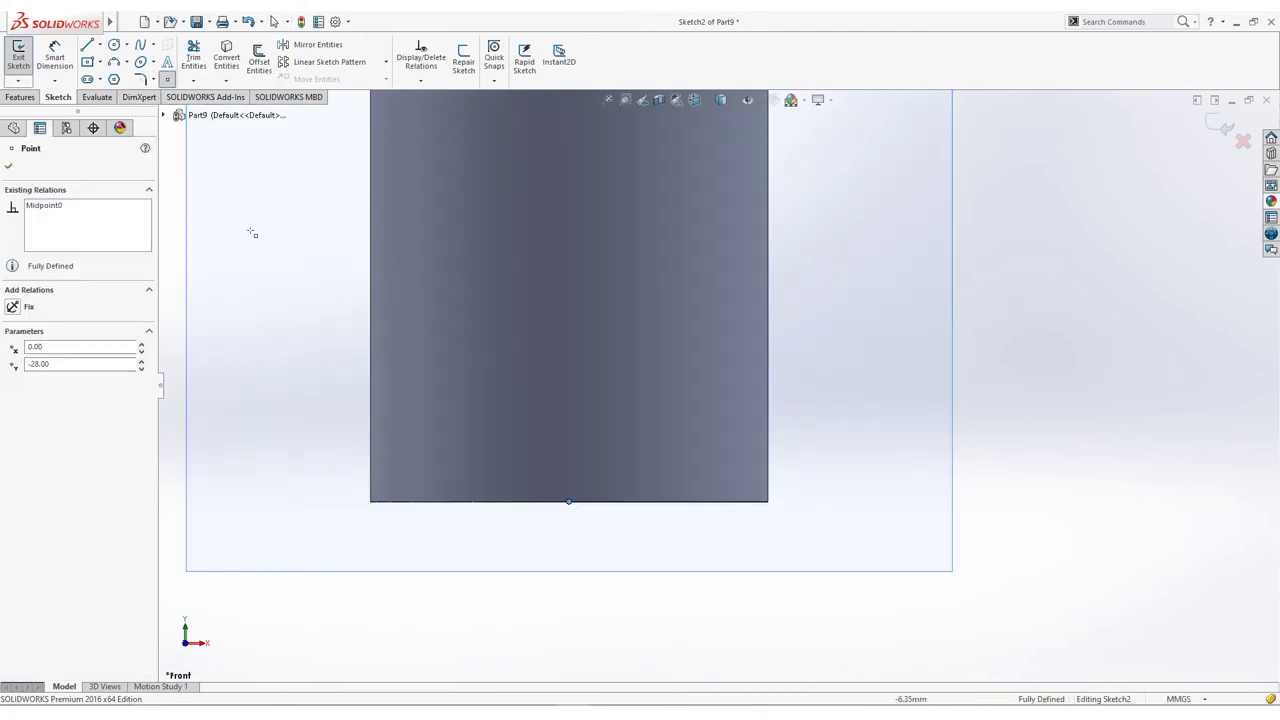
Step: Sketch a circle about 0.72 mm in diameter near the shank's lower end, with its centre aligned vertically above the midpoint
click(115, 47)
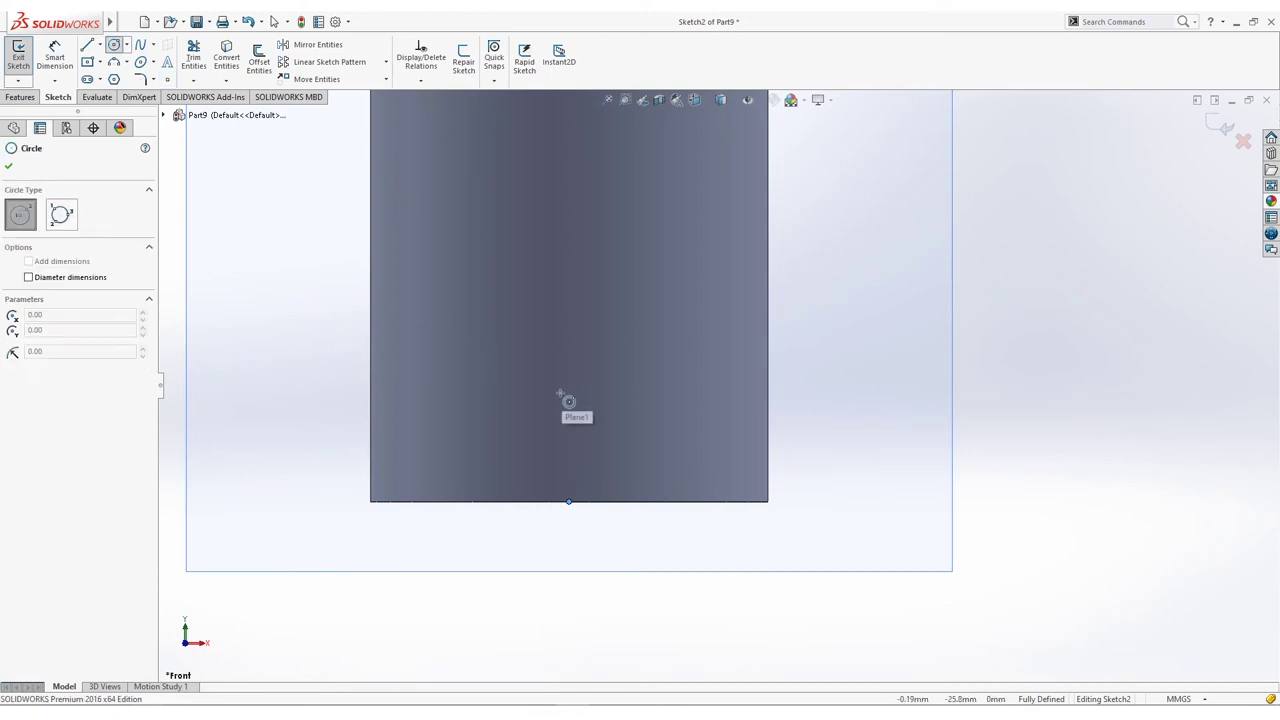
click(560, 393)
click(569, 409)
key(Escape)
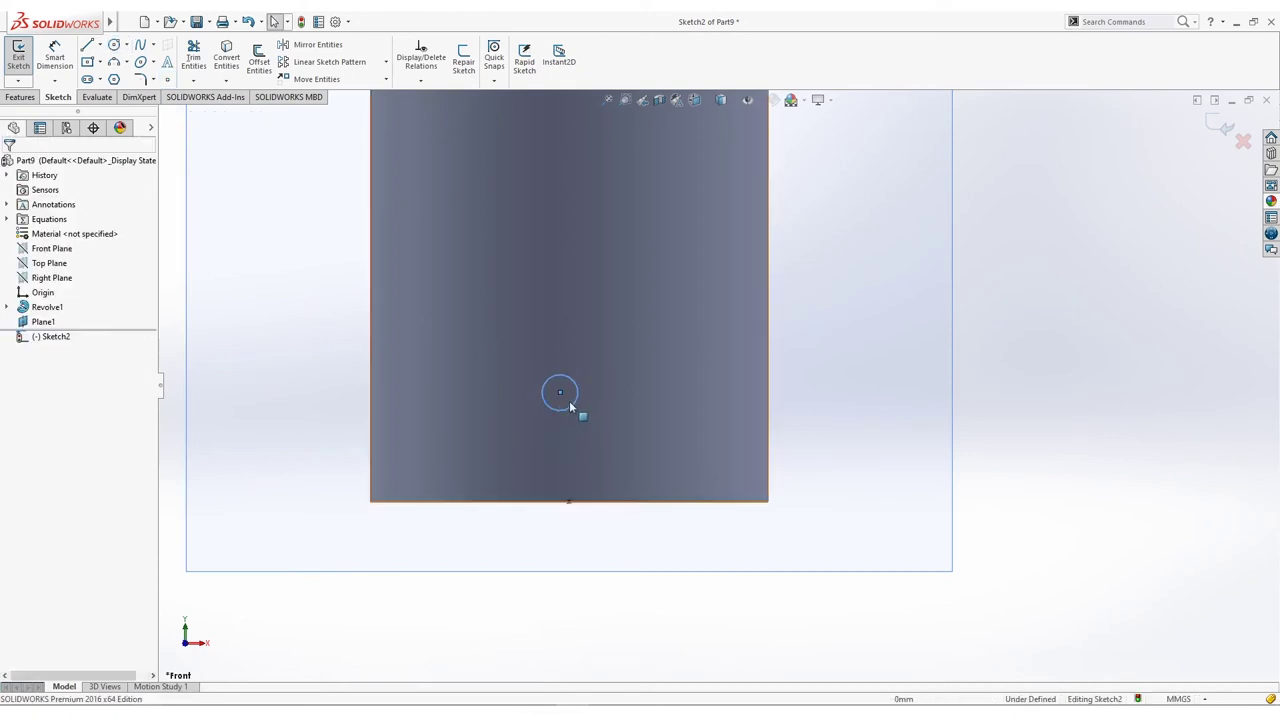
drag(560, 394, 569, 417)
Step: Dimension the circle's centre 2.7 mm above the midpoint of the shank's bottom edge
click(55, 60)
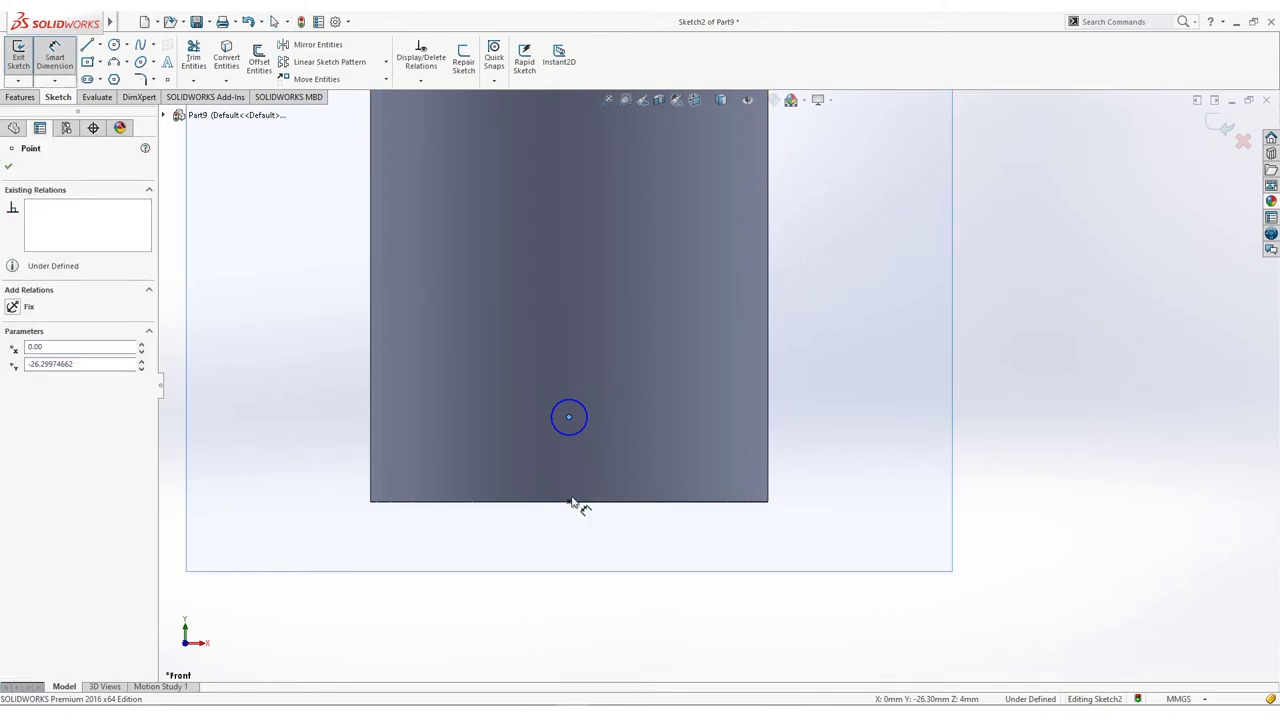
click(569, 502)
click(569, 419)
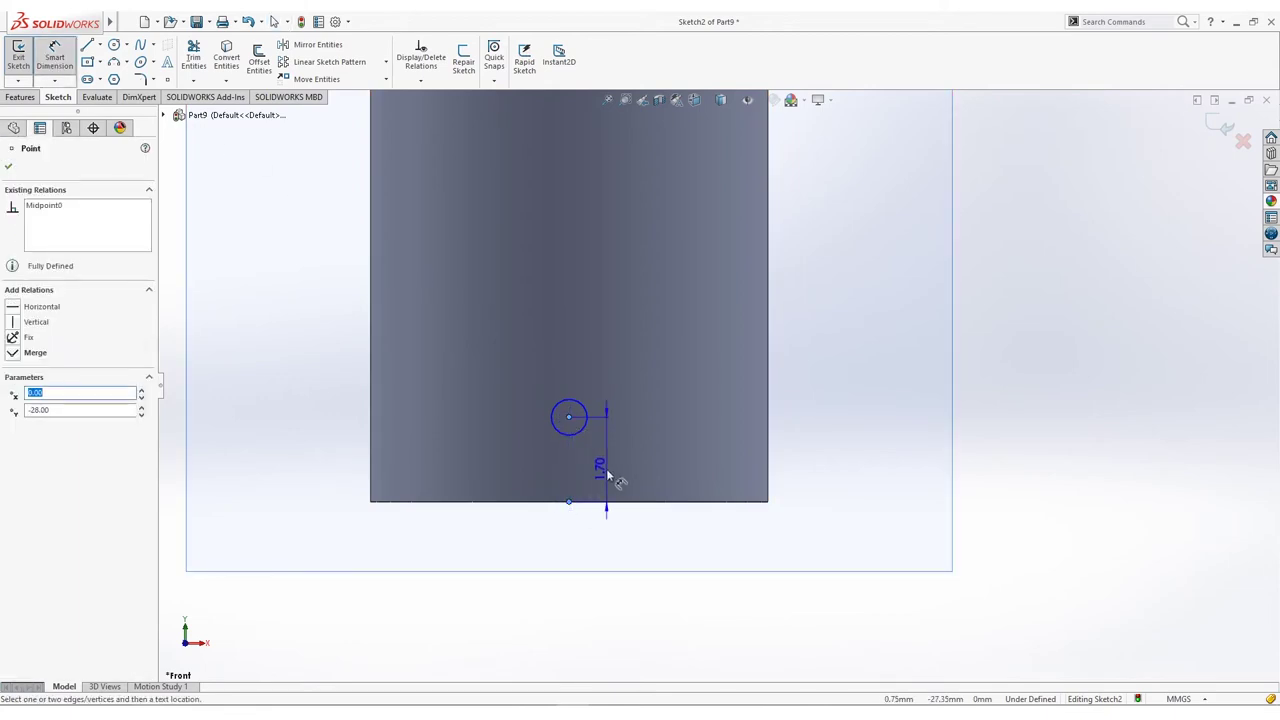
click(611, 470)
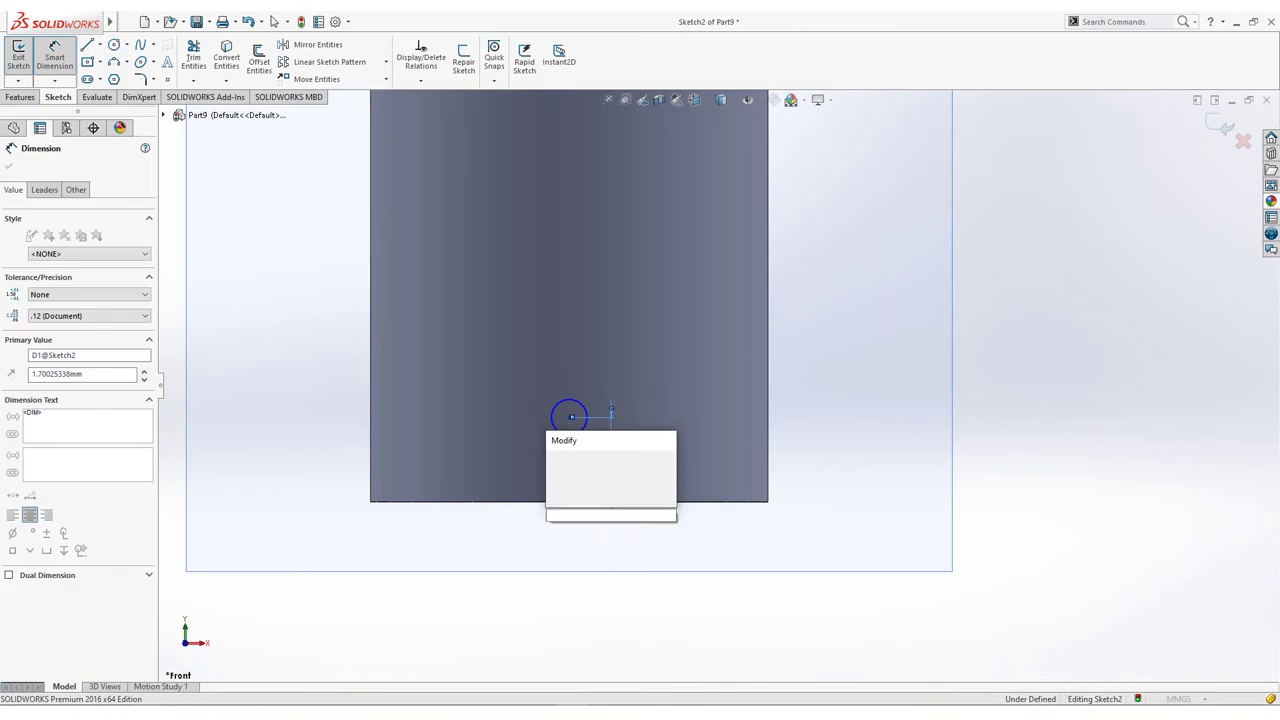
text(2.7)
key(Return)
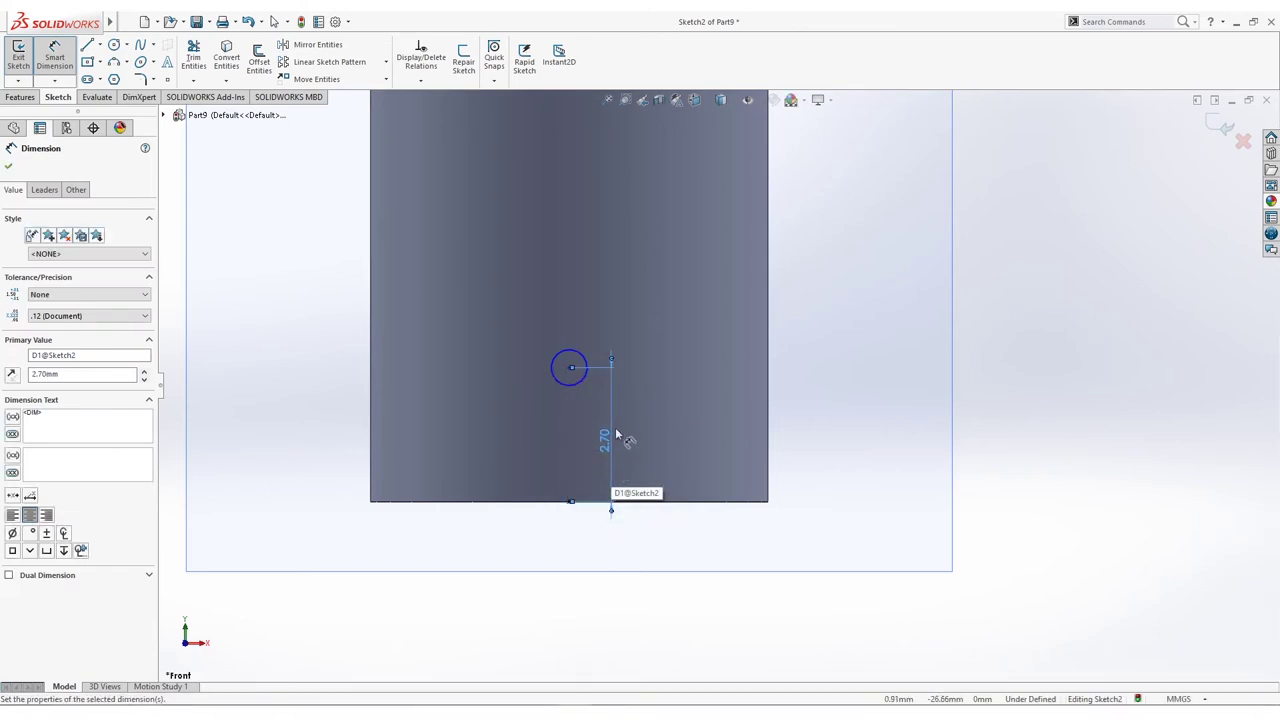
Step: Dimension the circle's diameter to 1.90 mm
click(585, 357)
click(630, 318)
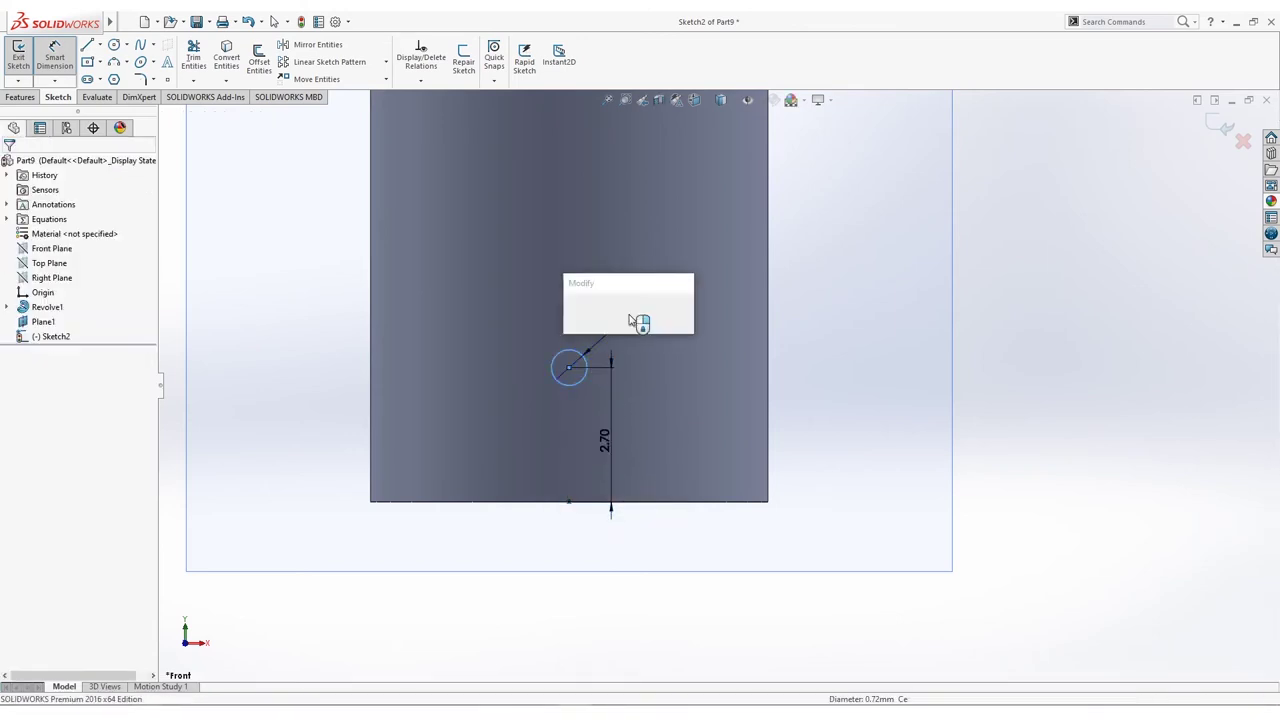
text(1.90)
key(Return)
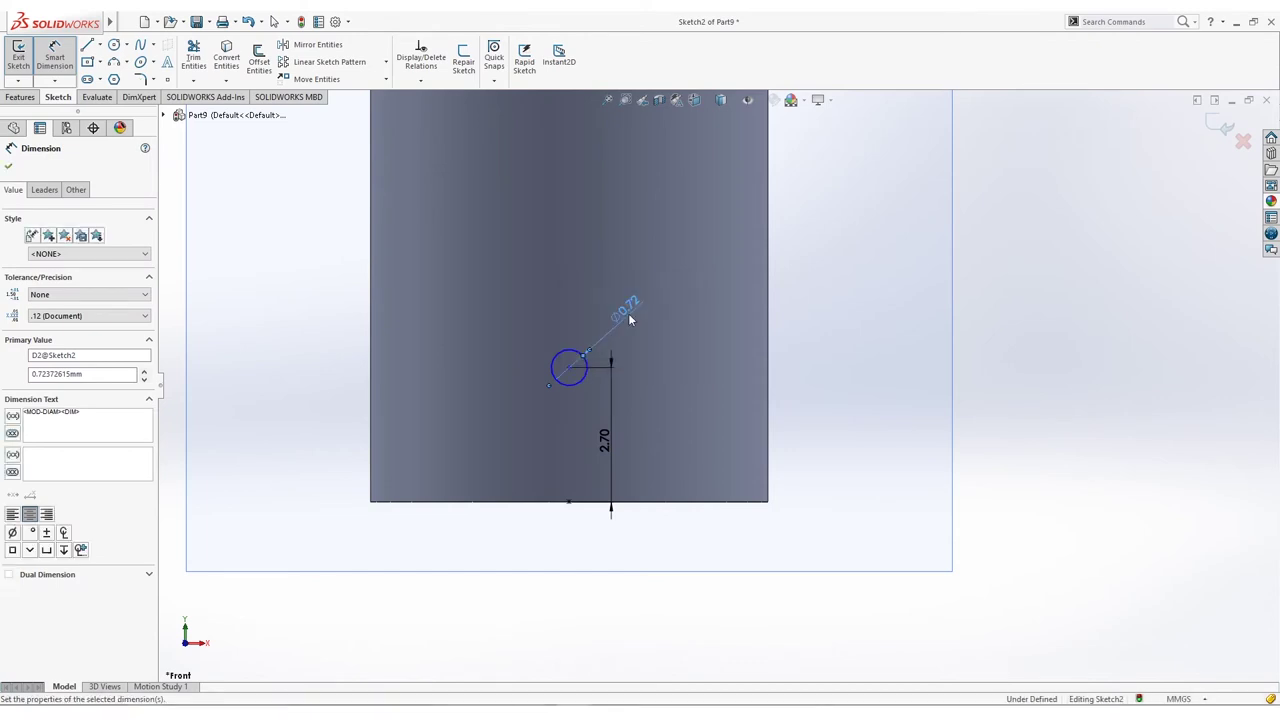
Step: Extrude the circle as a blind 11 mm boss in the reversed direction, through the shank, with the result merged
click(33, 99)
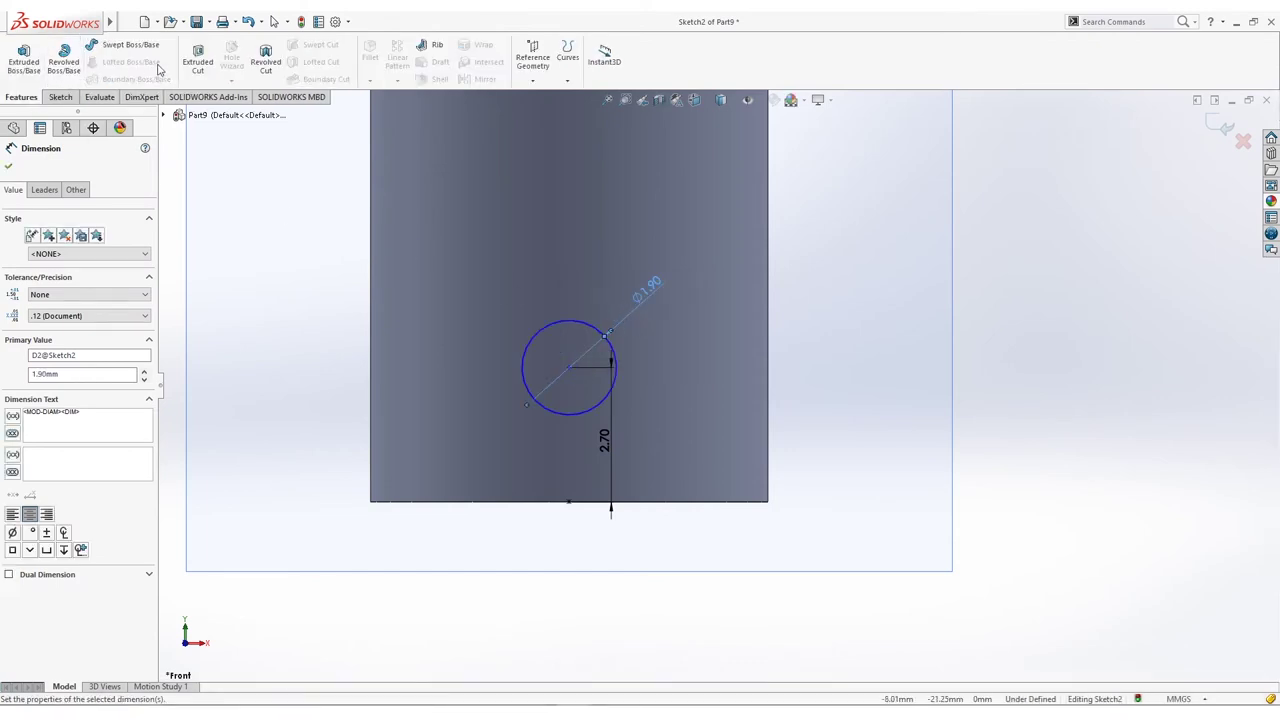
click(195, 62)
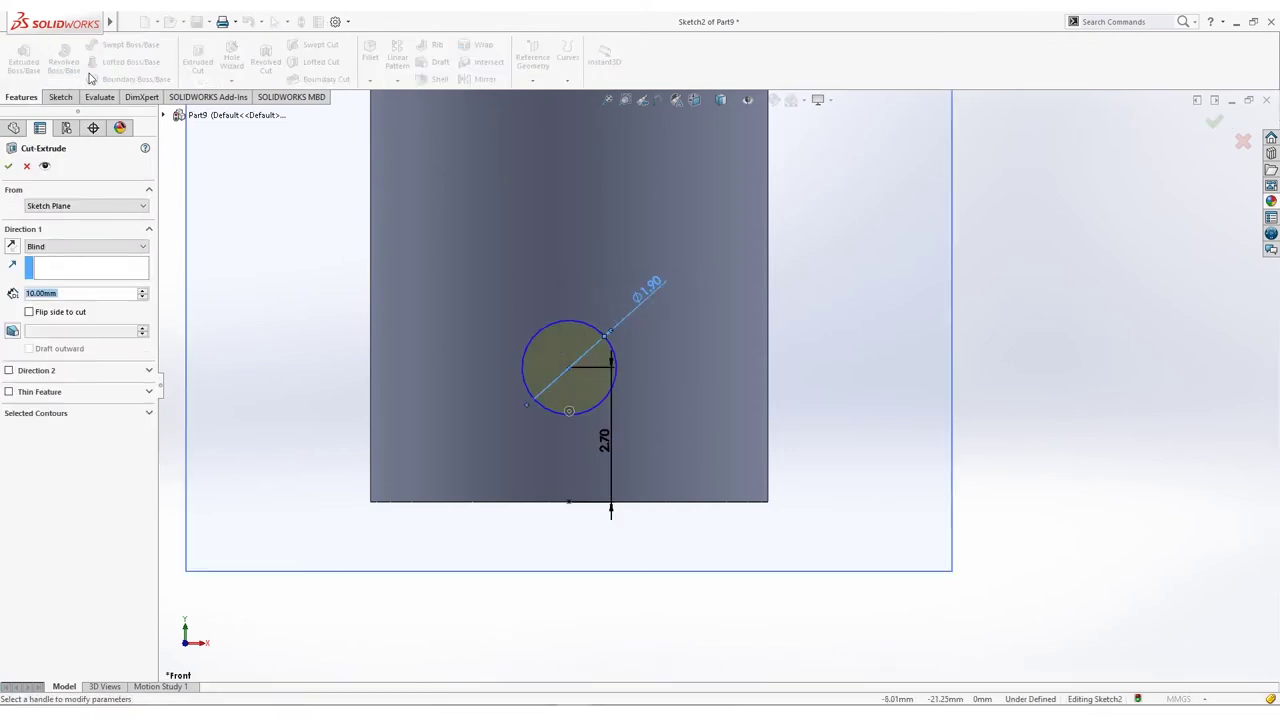
key(Escape)
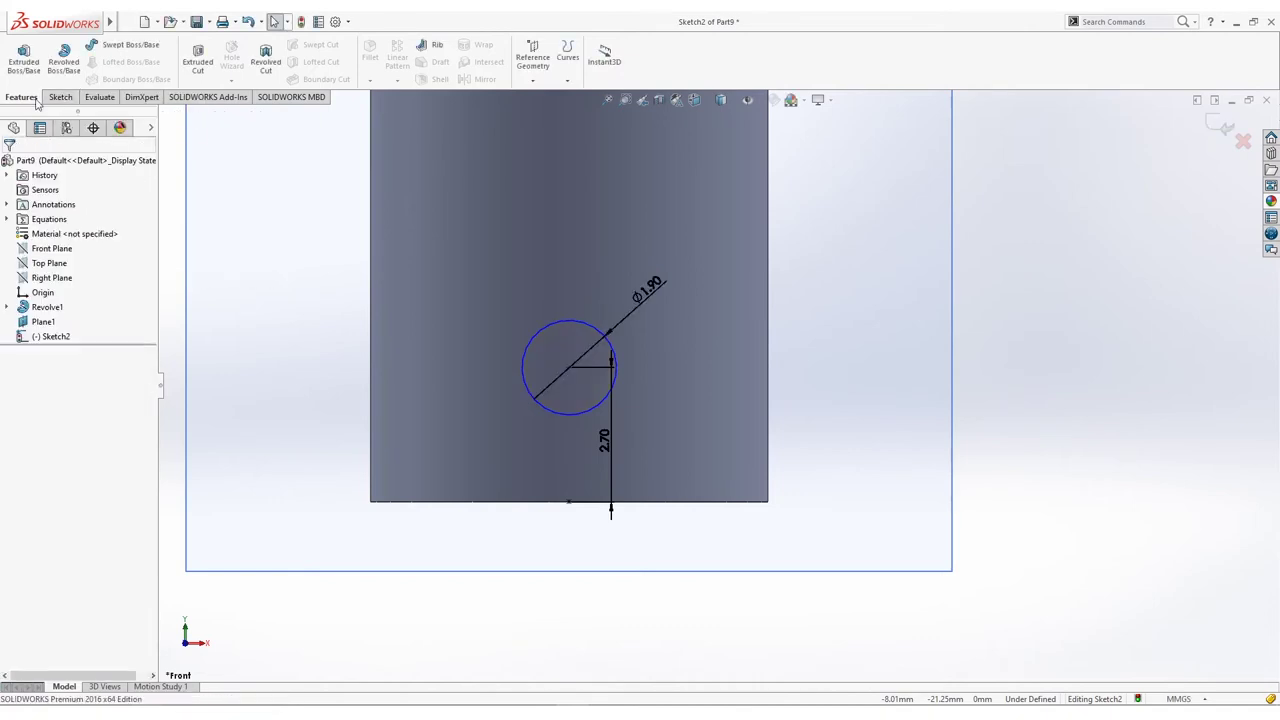
click(29, 66)
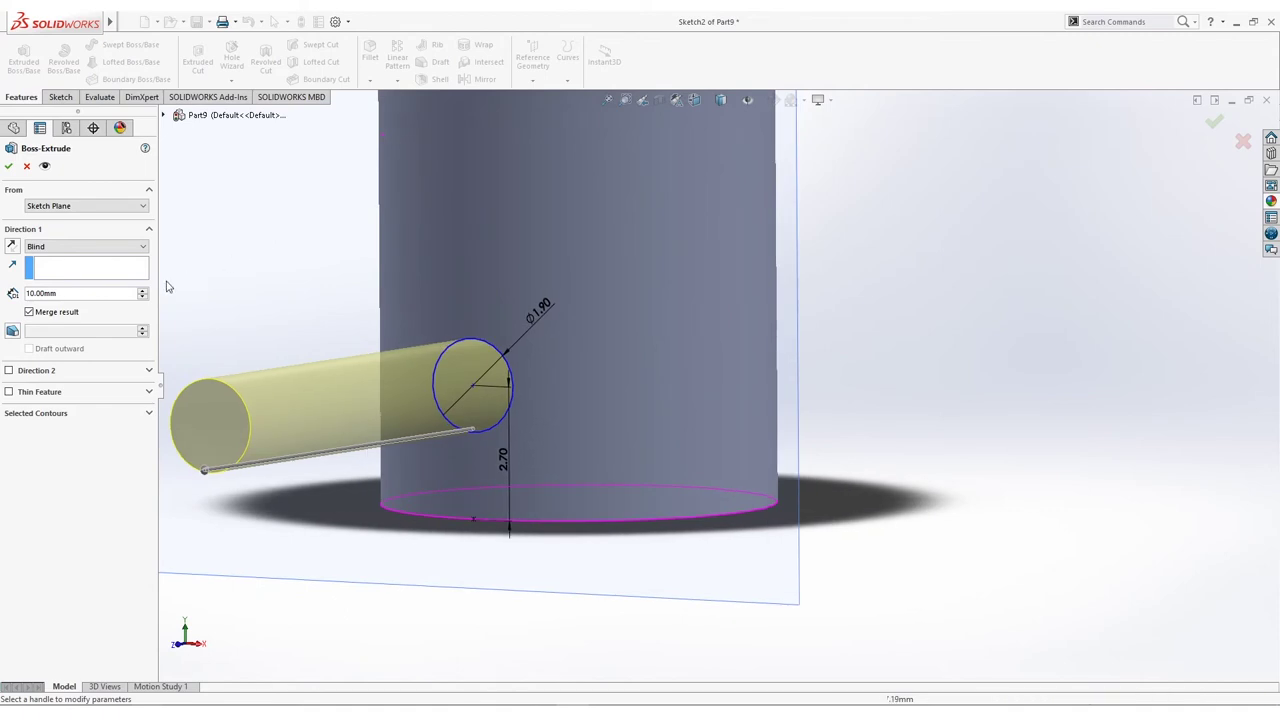
click(12, 246)
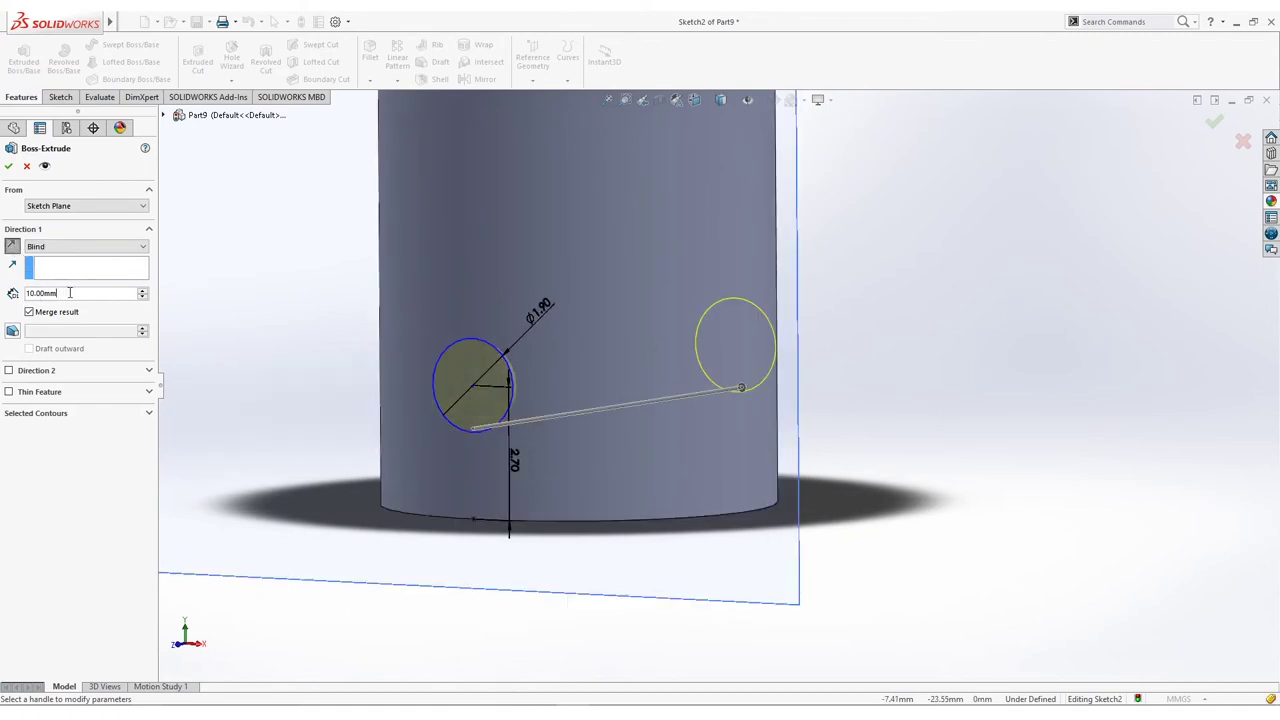
text(11)
key(Return)
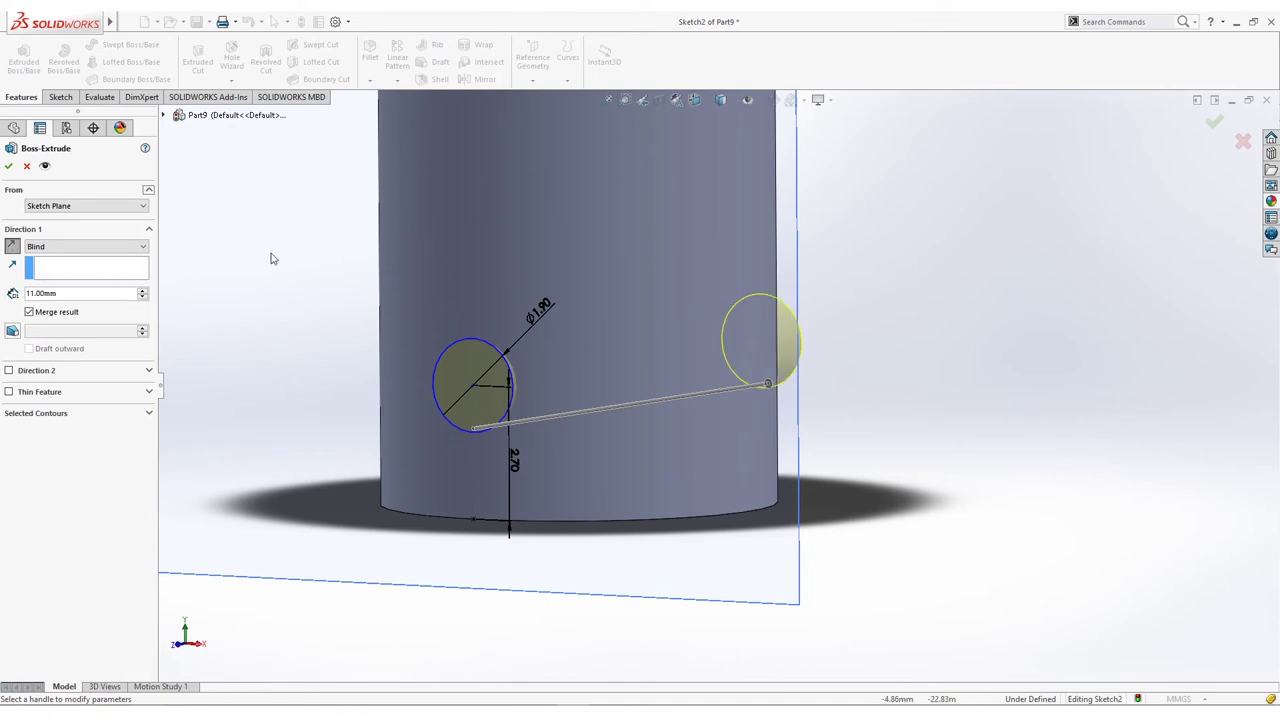
click(9, 167)
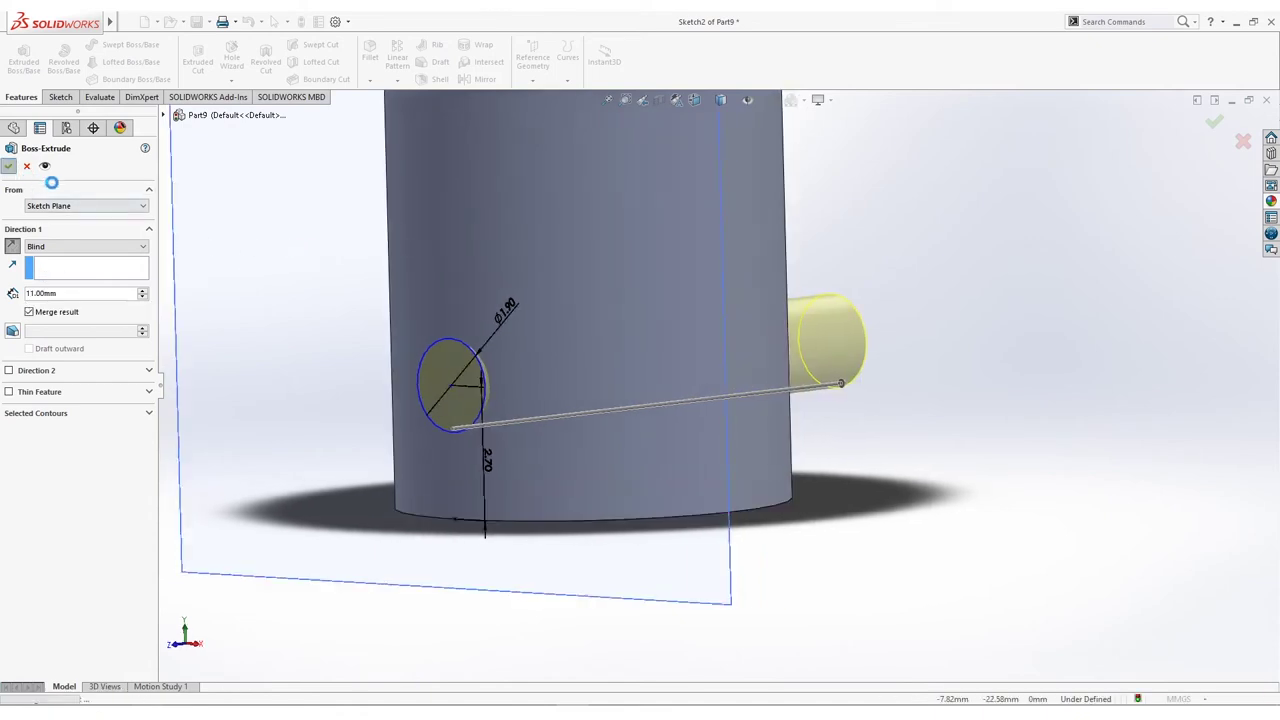
Step: Start a sketch on the cross pin's front end face and draw a concentric circle with a radius of about 2.66 mm
right_click(442, 360)
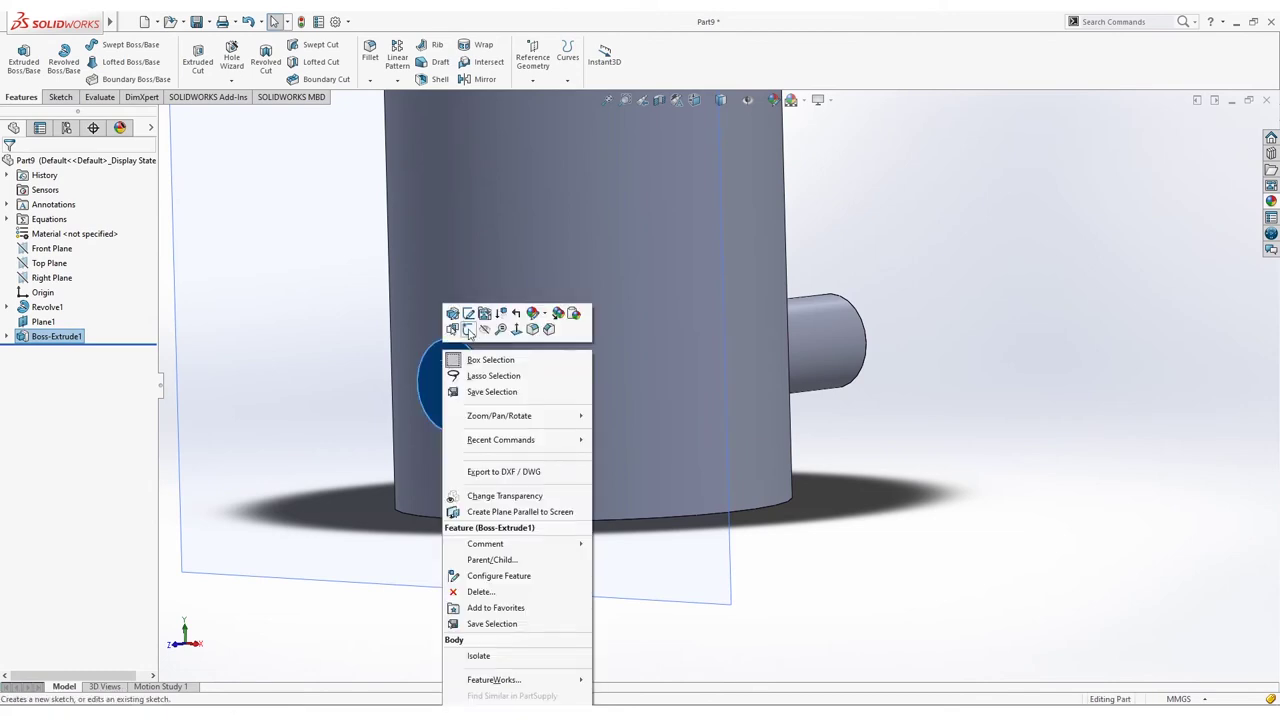
click(468, 313)
click(114, 46)
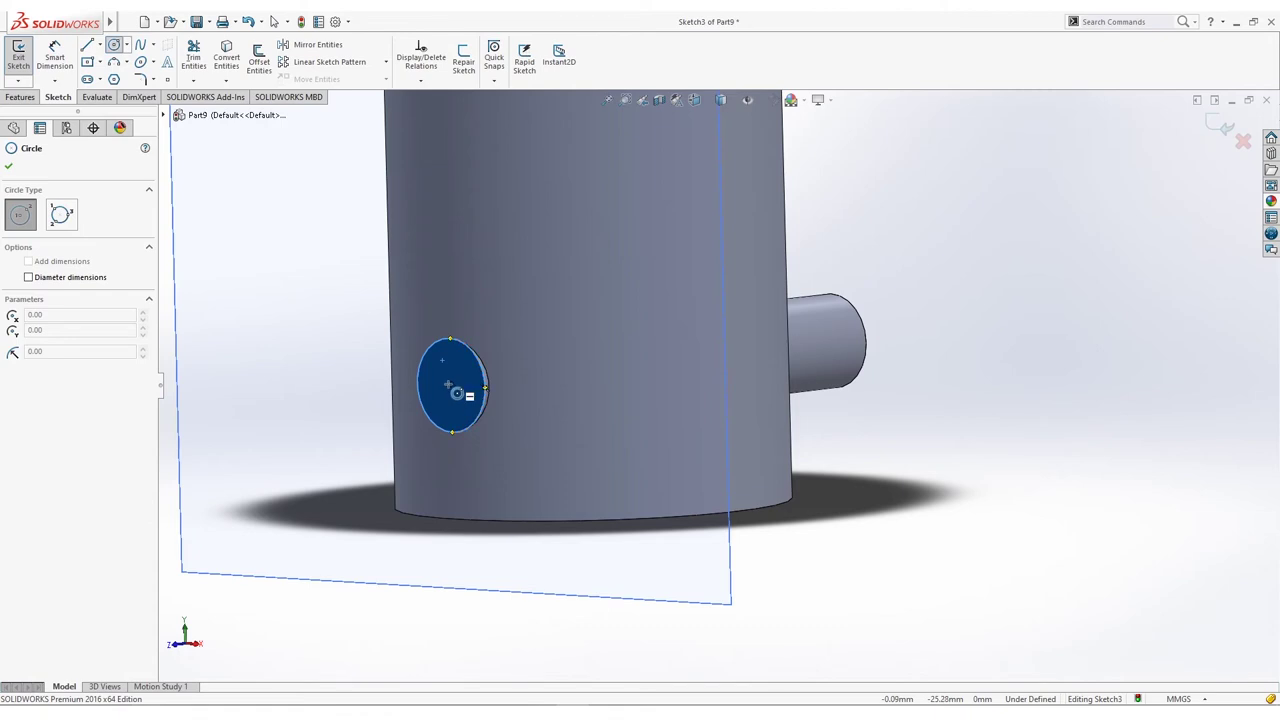
click(450, 385)
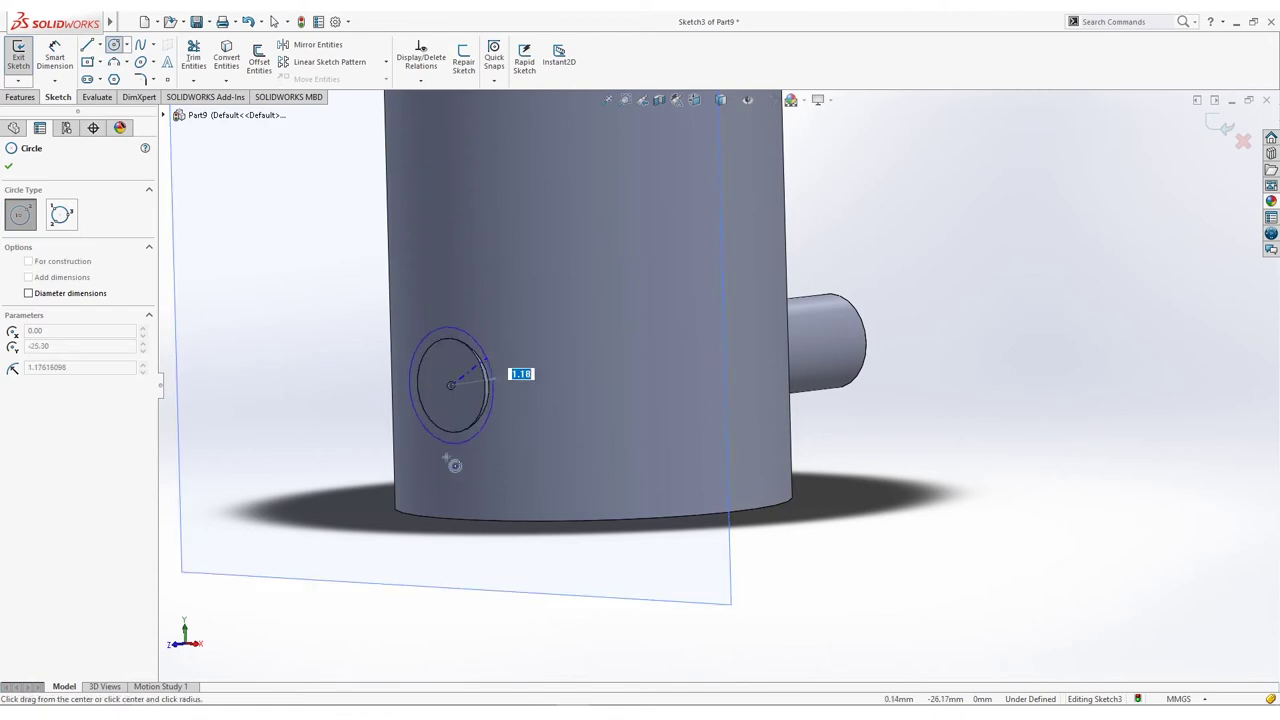
click(452, 525)
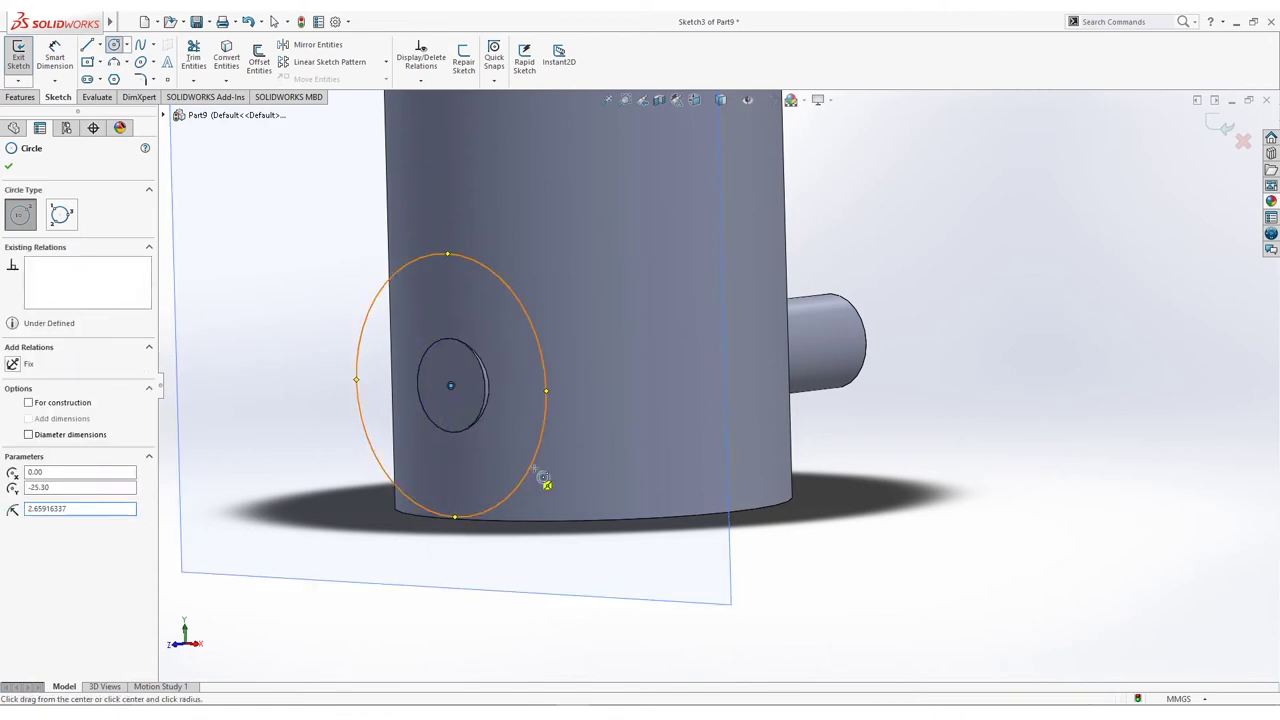
key(ctrl+8)
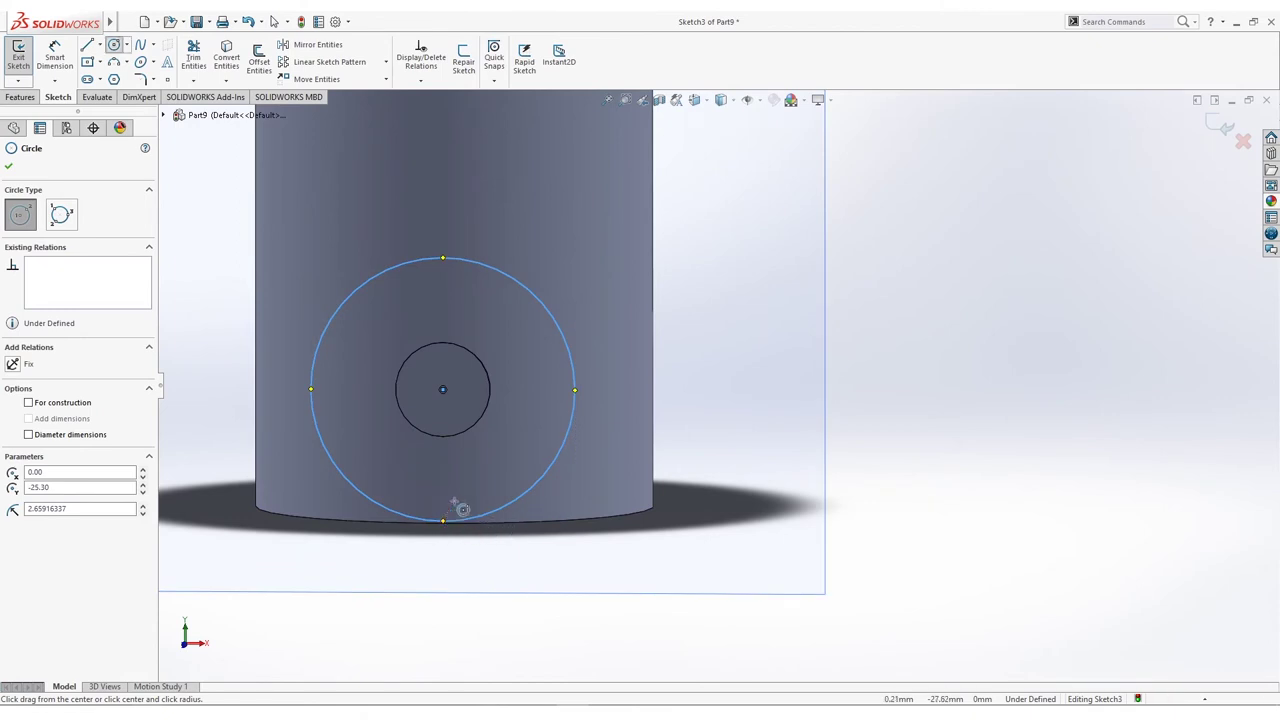
Step: Dimension the concentric circle's diameter to 3.5 mm
click(55, 57)
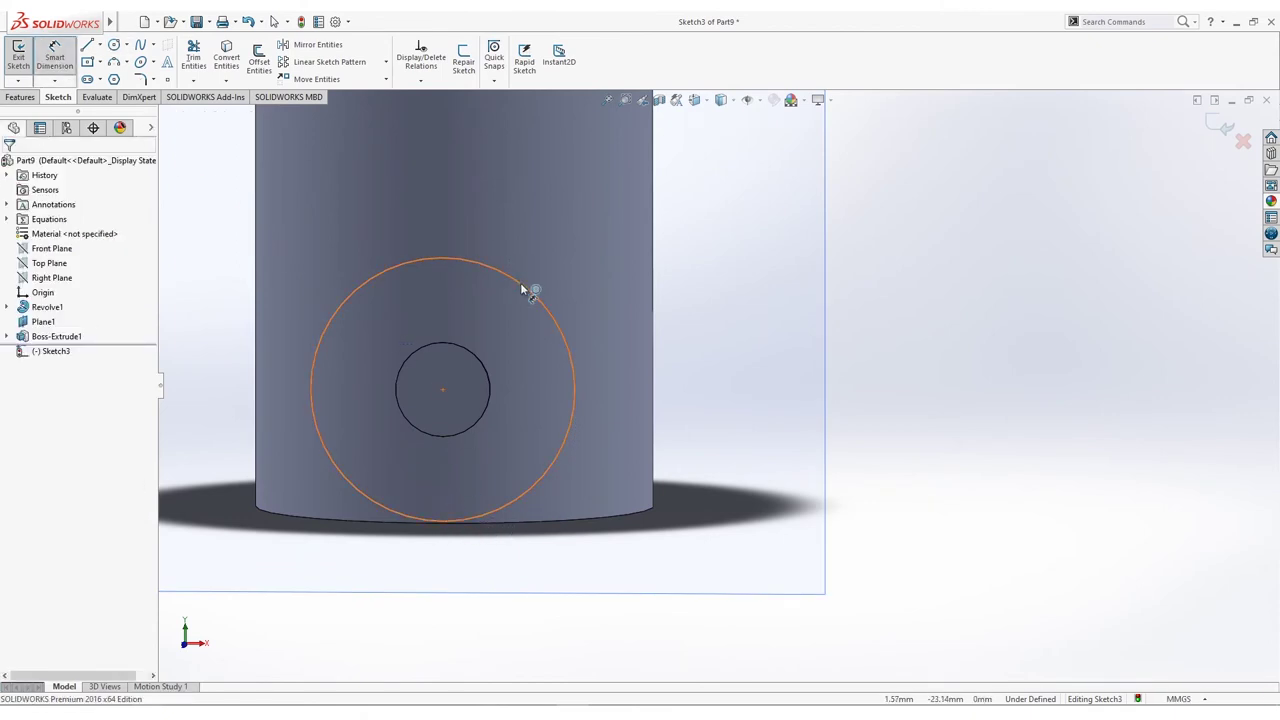
click(558, 249)
text(3.5)
key(Return)
middle_drag(556, 249, 400, 230)
key(Escape)
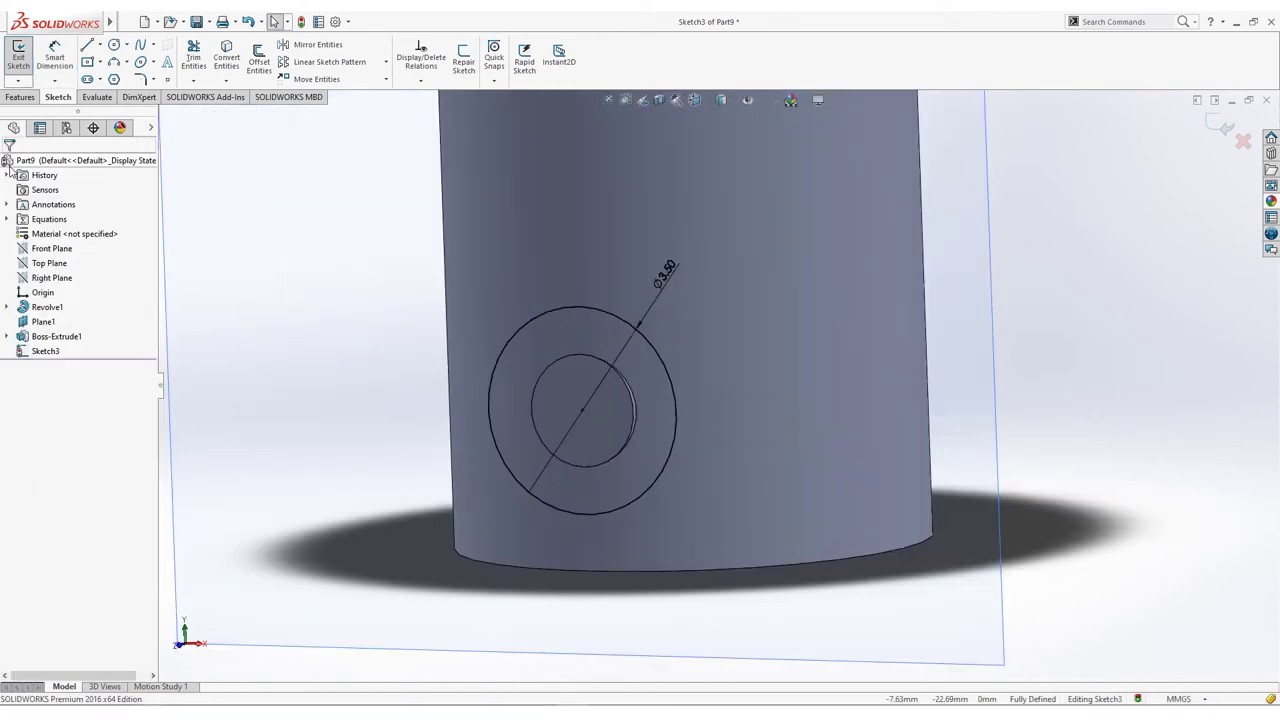
Step: Extrude the 3.5 mm circle outward by 1 mm as a separate body, with Merge result turned off
click(21, 97)
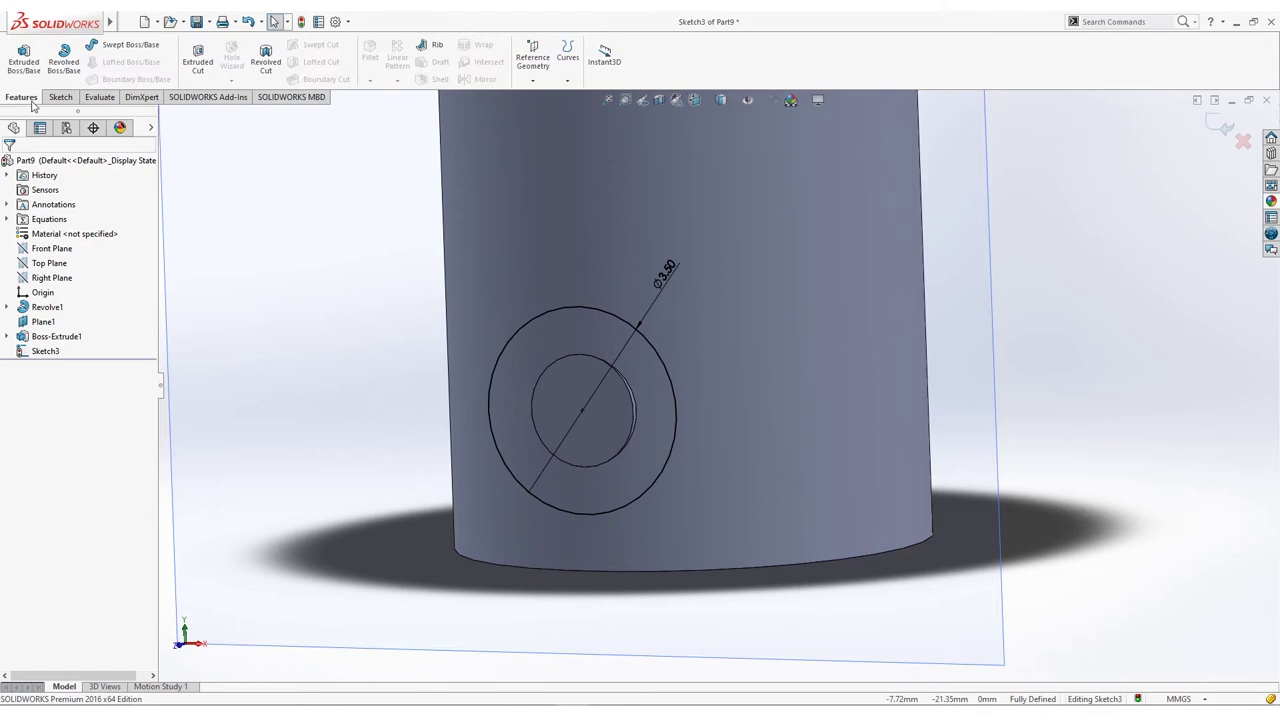
click(24, 60)
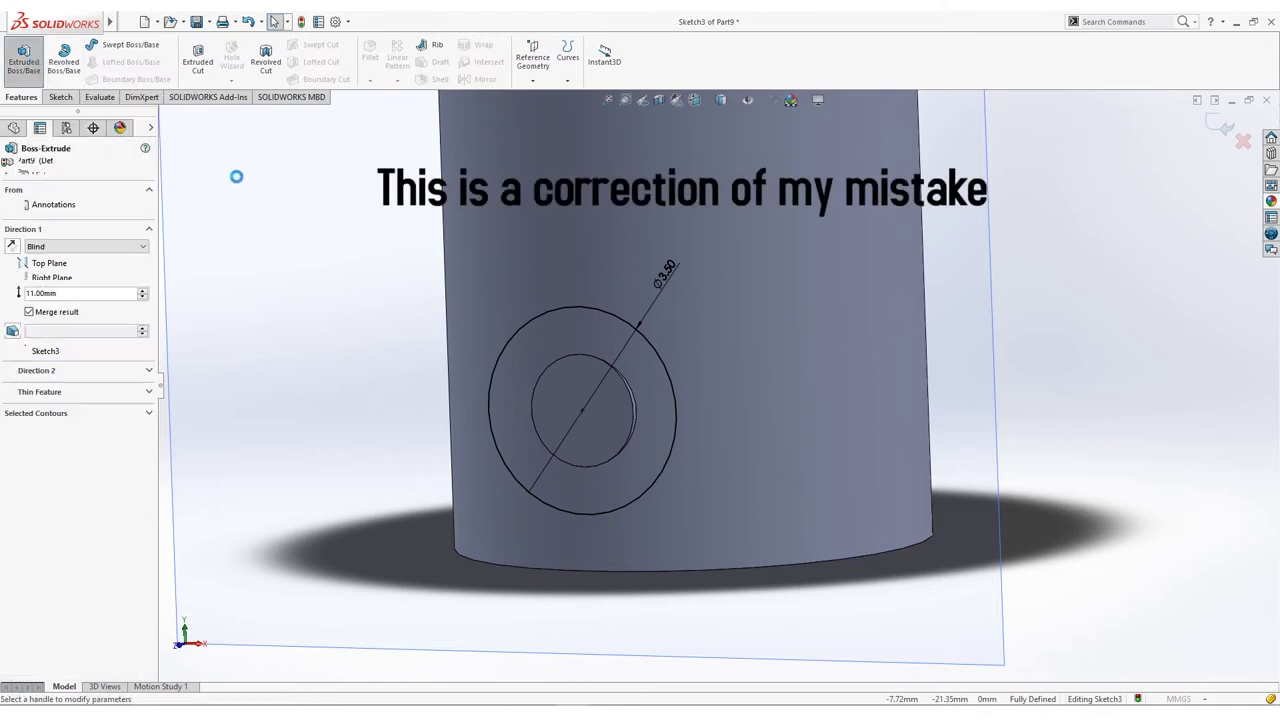
text(1)
key(Return)
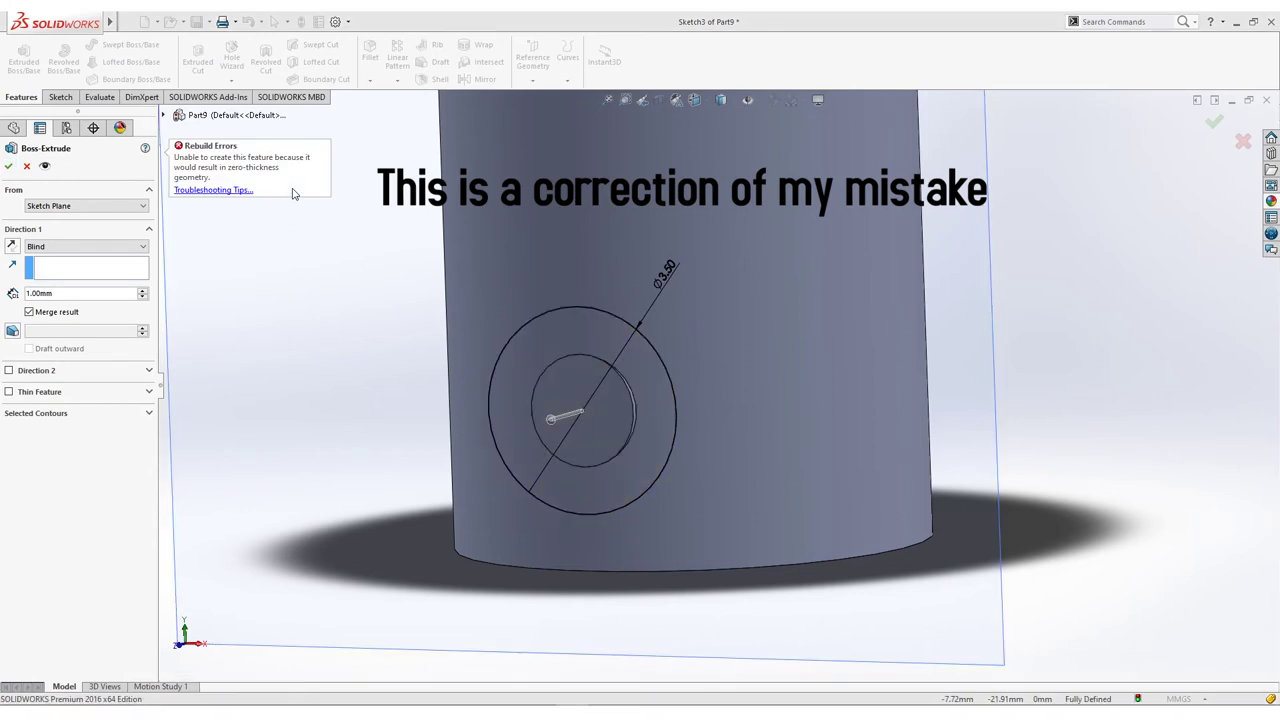
click(9, 166)
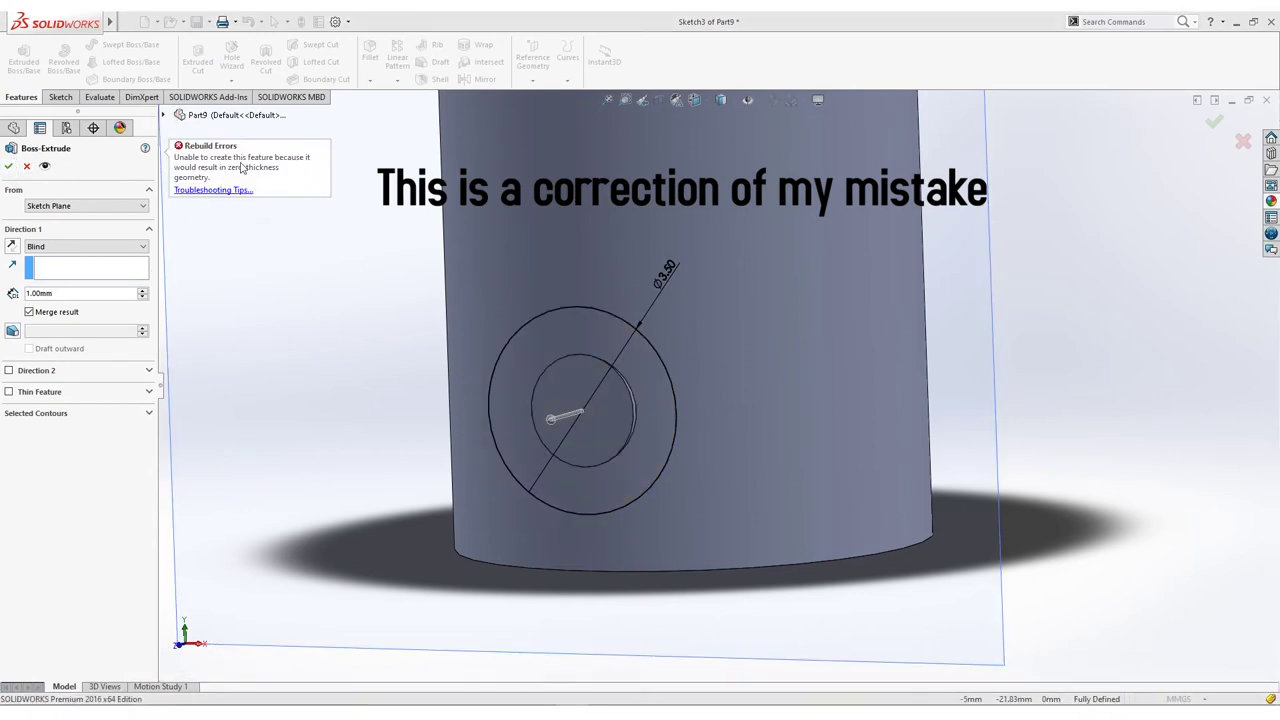
click(45, 315)
click(9, 166)
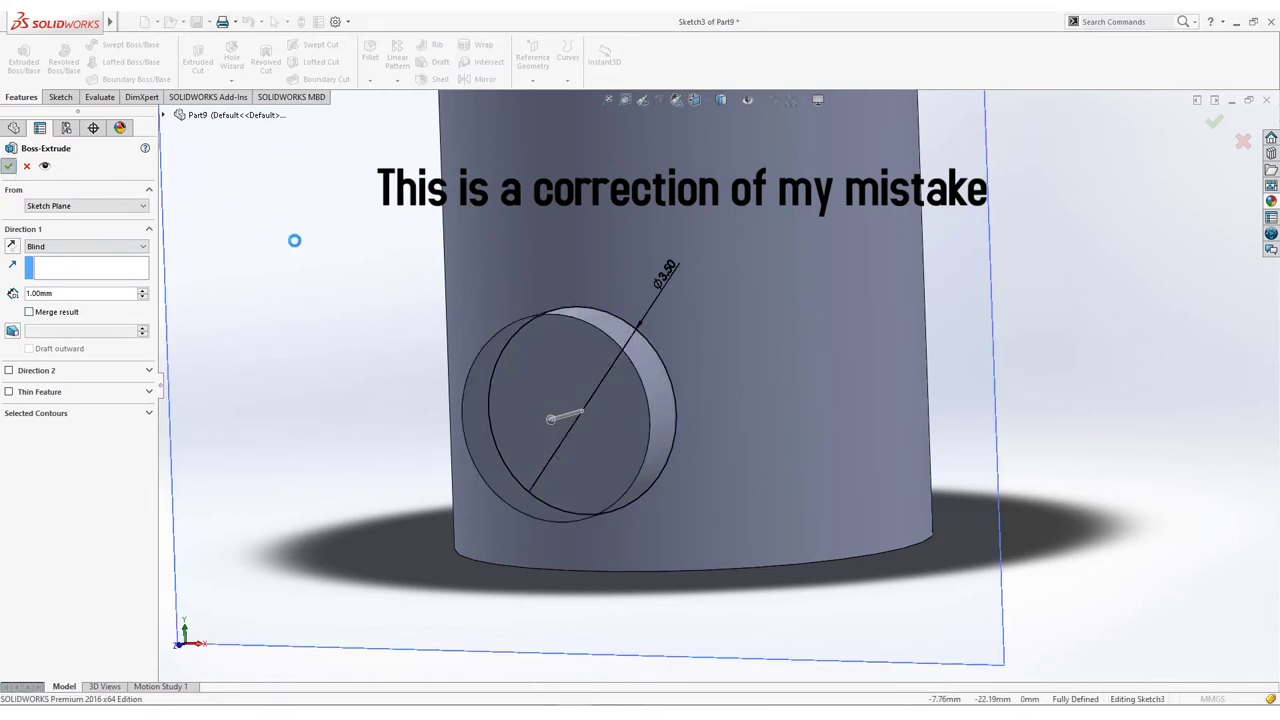
click(297, 251)
mouse_move(297, 251)
middle_down()
mouse_move(283, 246)
mouse_move(208, 305)
mouse_move(283, 266)
mouse_move(331, 297)
mouse_move(300, 266)
middle_up()
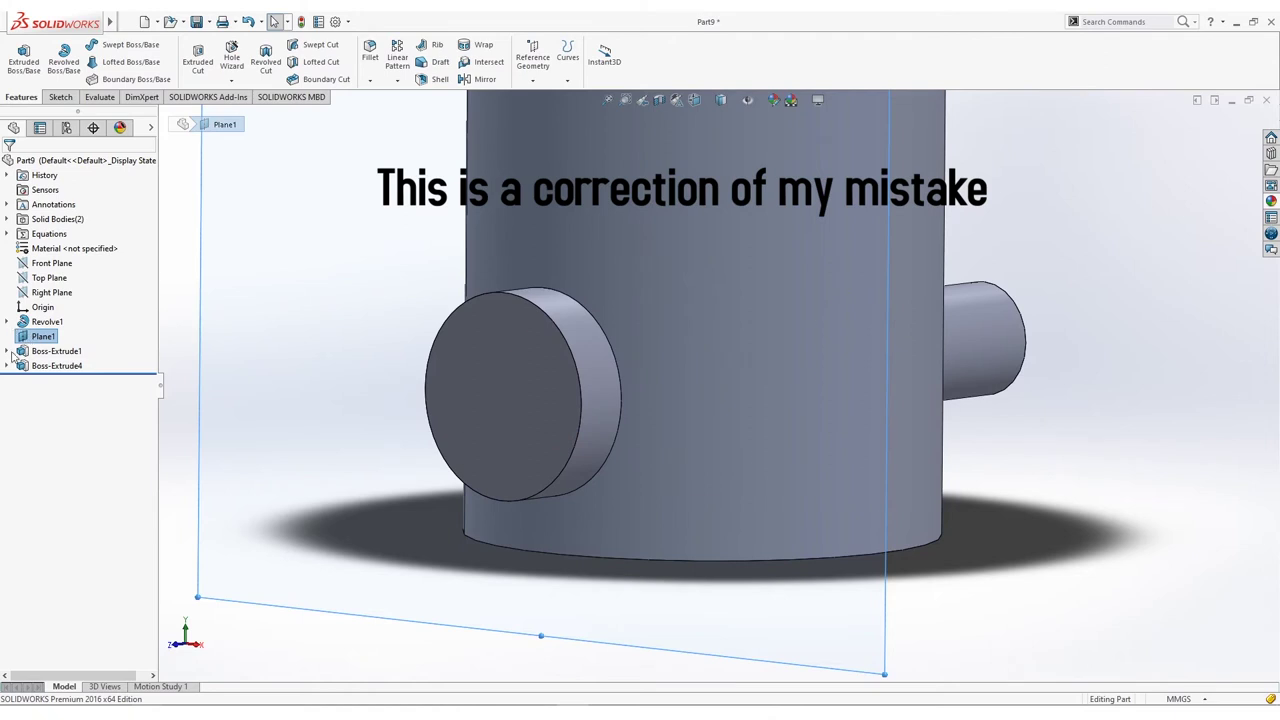
Step: Expand the cross pin's extrusion feature and bring up the options for its underlying sketch
click(7, 352)
click(35, 367)
right_click(35, 367)
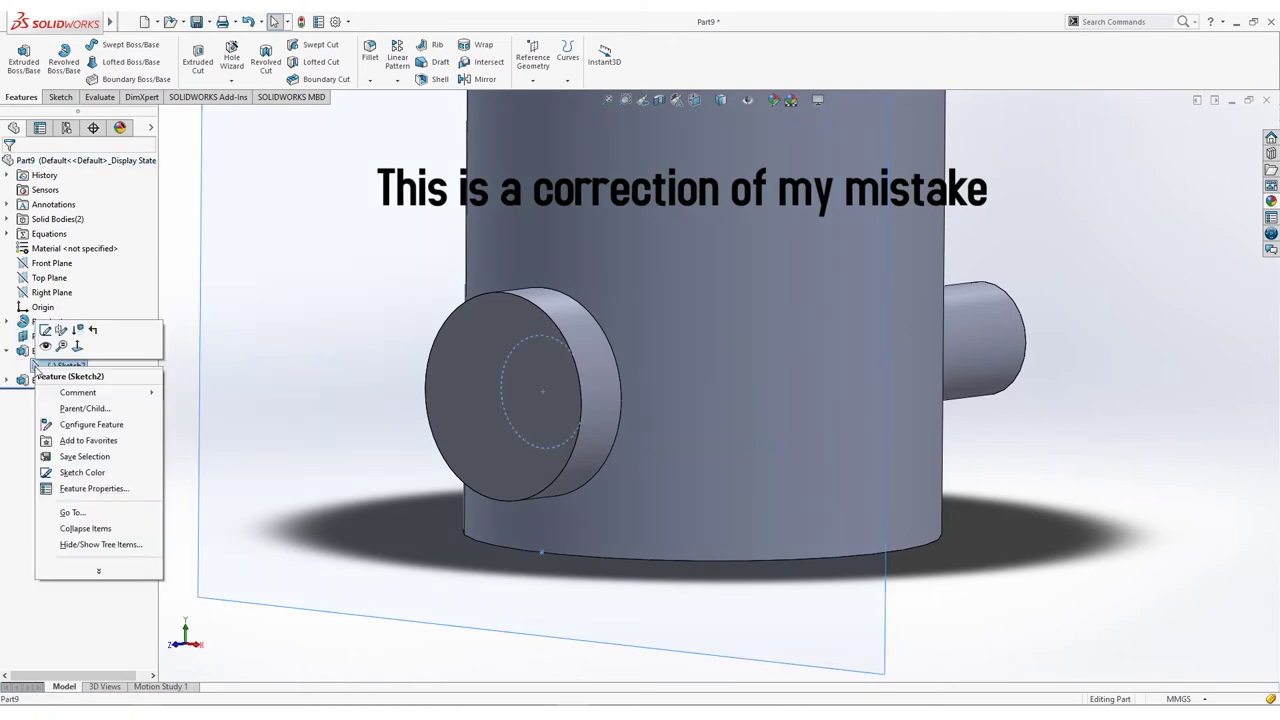
Step: Edit the circle sketch of the first boss extrusion, set its centre's height above the shaft's lower end to 1.7 mm, and exit the sketch
click(45, 329)
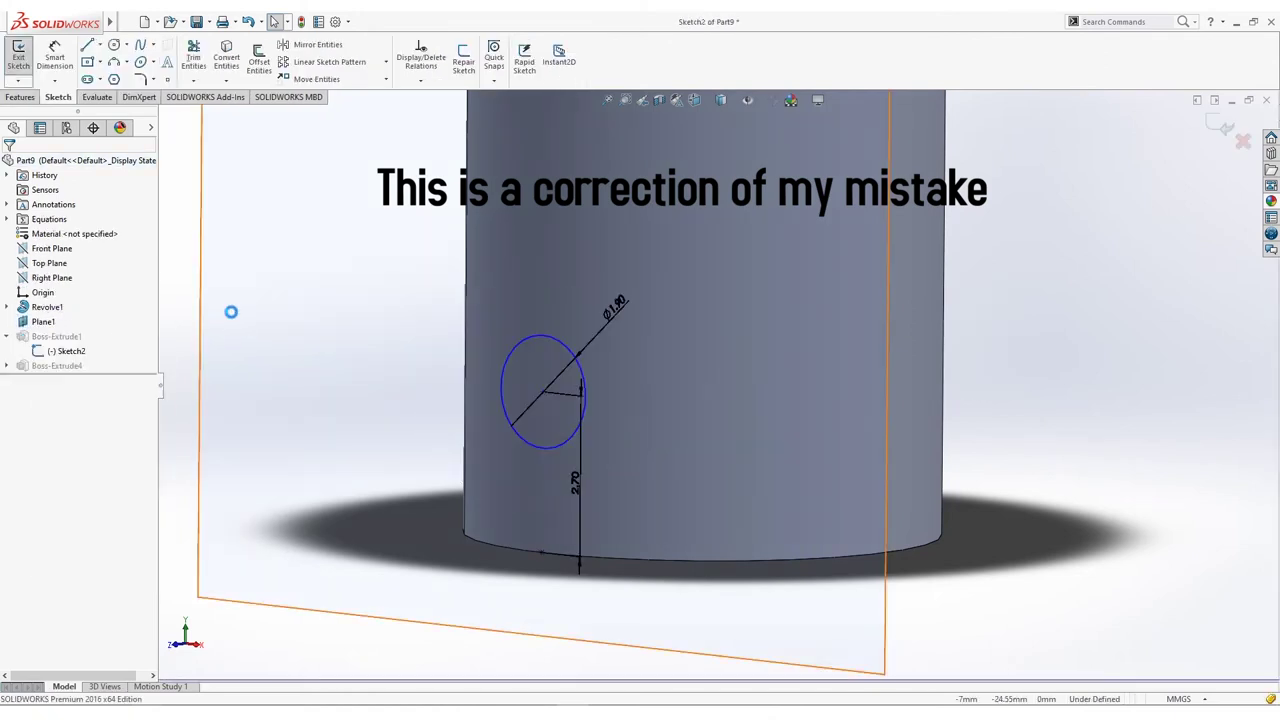
double_click(575, 480)
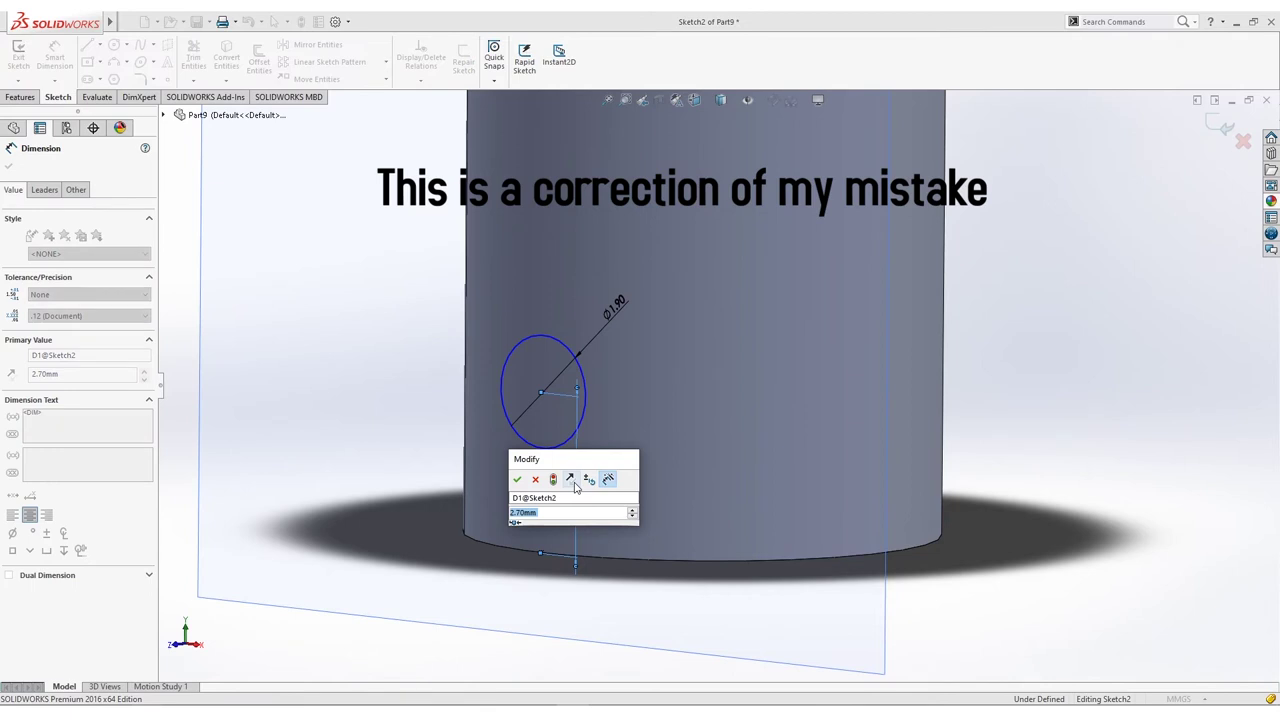
text(1.7)
key(Return)
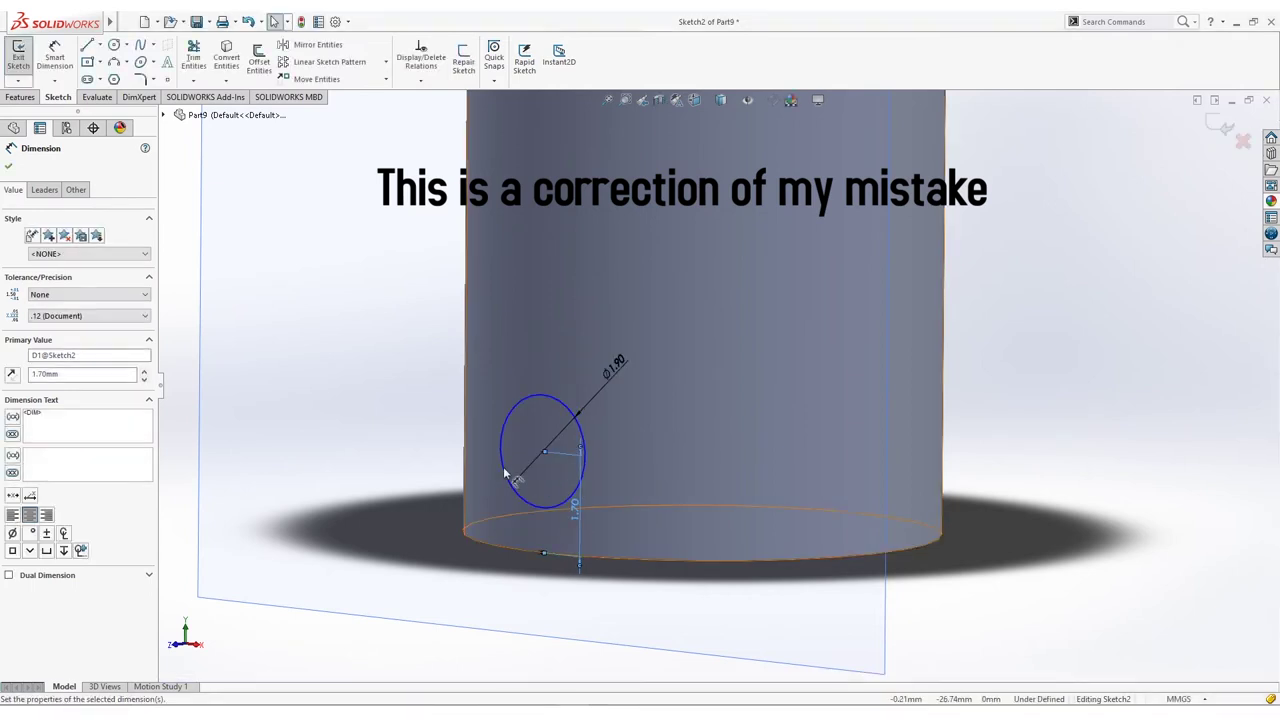
click(9, 166)
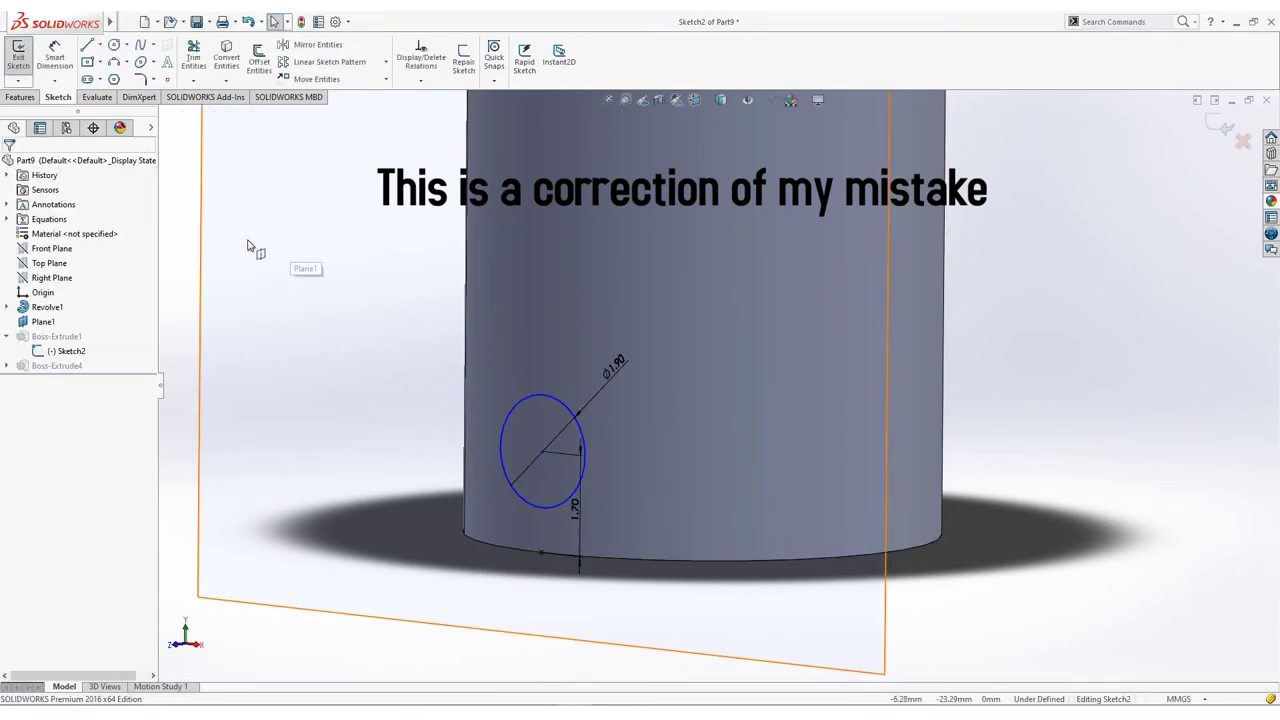
click(18, 55)
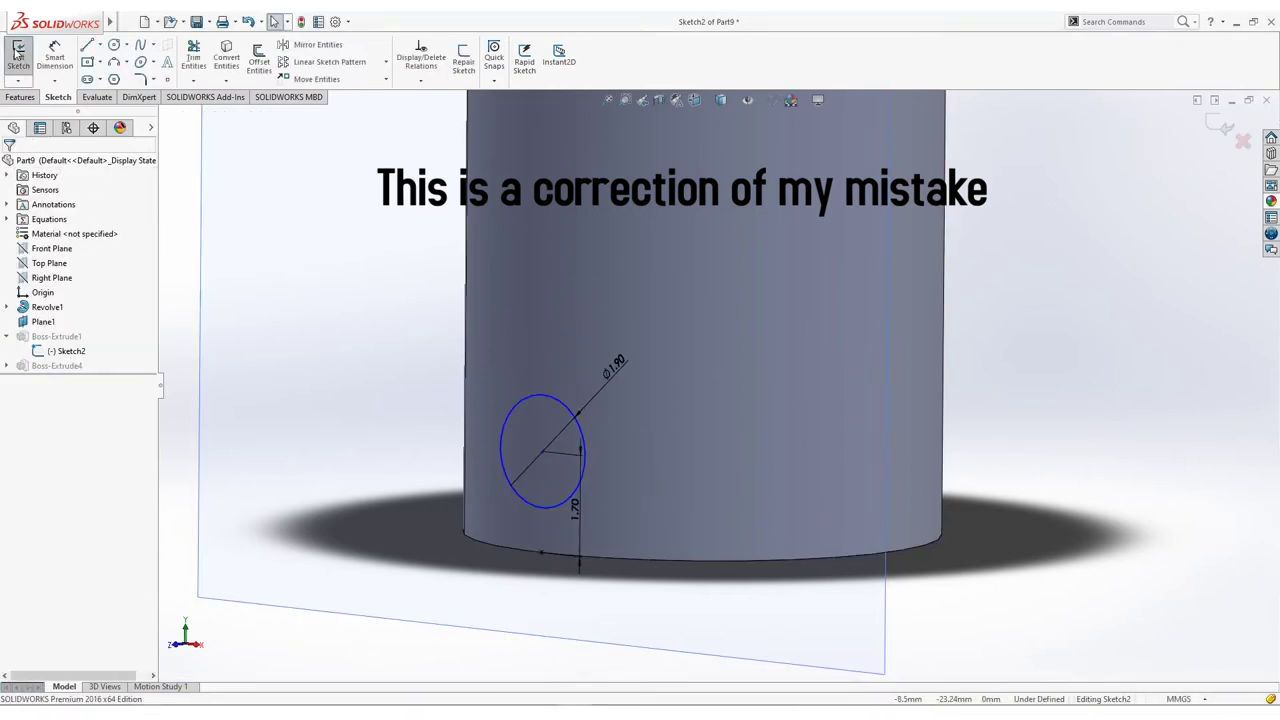
click(284, 240)
middle_drag(286, 240, 491, 457)
click(469, 380)
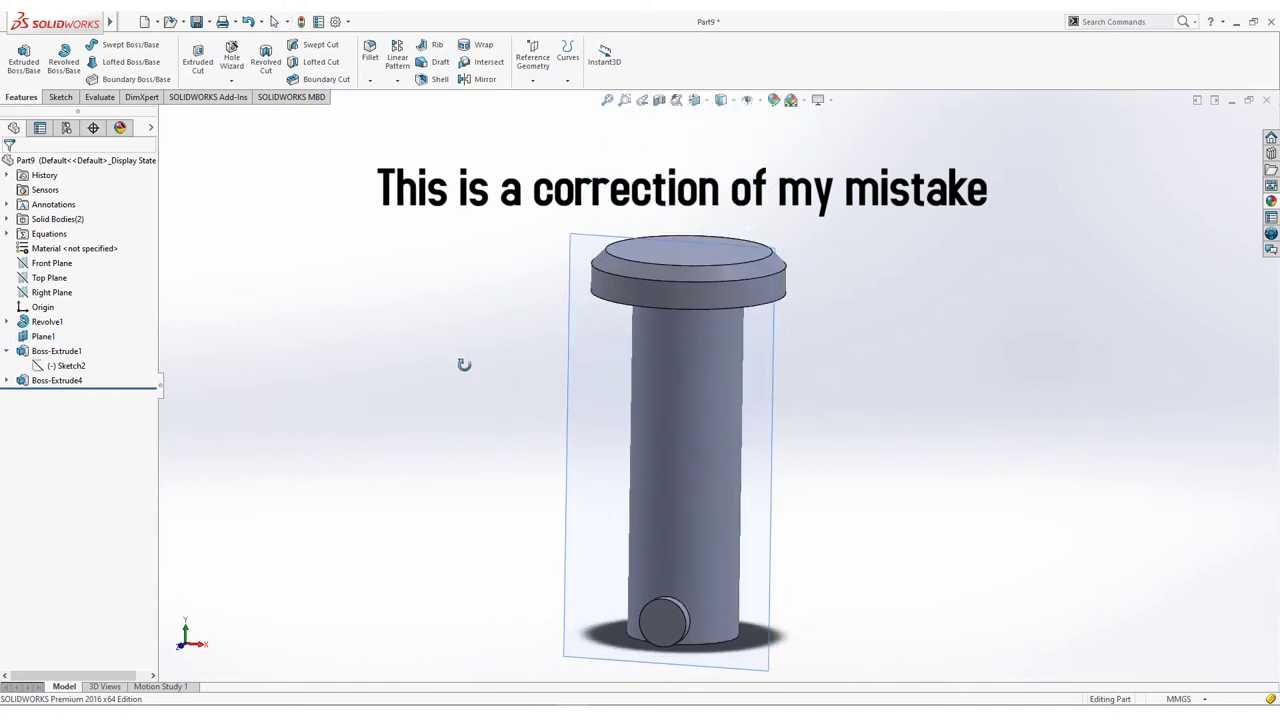
Step: Hide the reference plane Plane1 and colour the whole part grey (RGB 192, 192, 192)
right_click(48, 337)
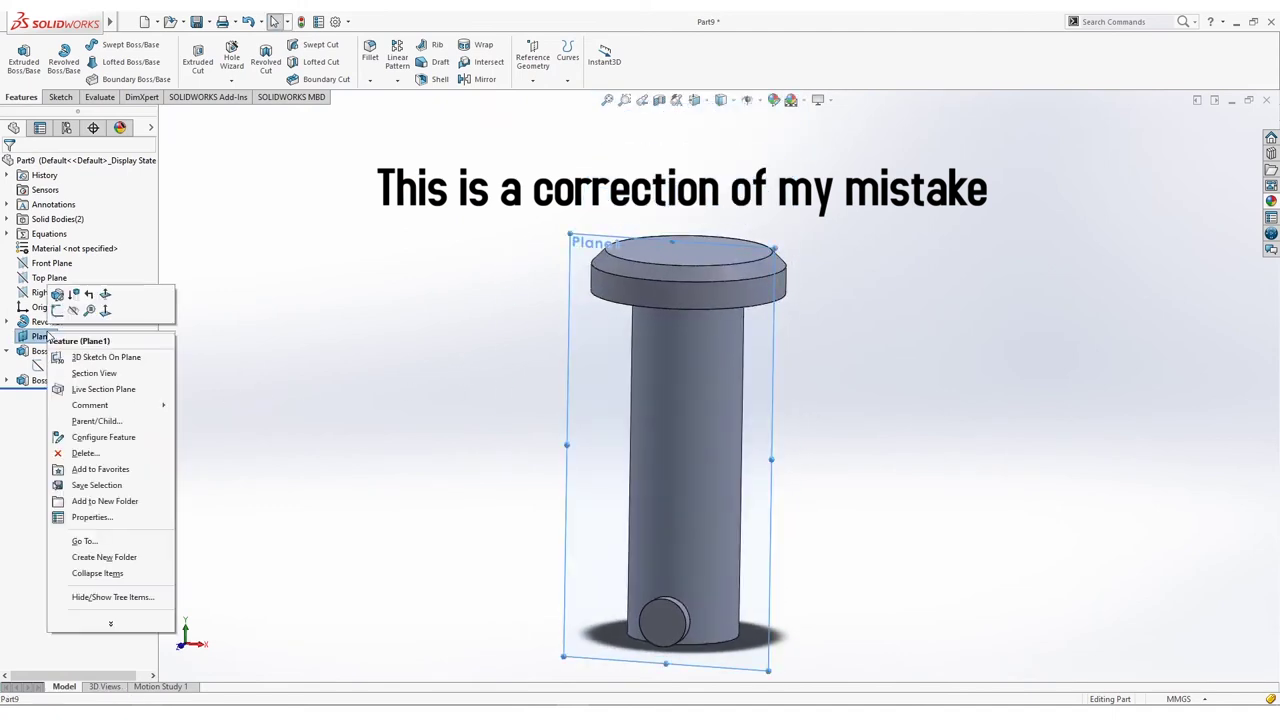
click(72, 310)
ctrl+middle_drag(506, 360, 443, 340)
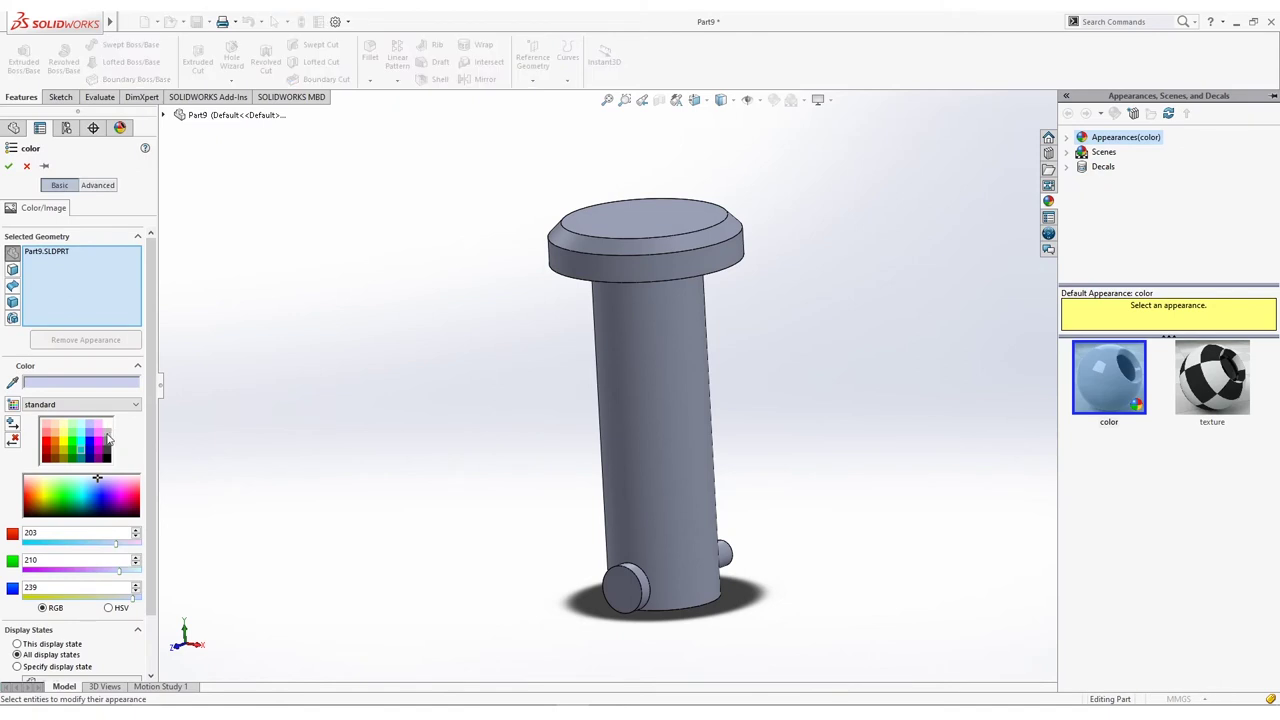
click(106, 434)
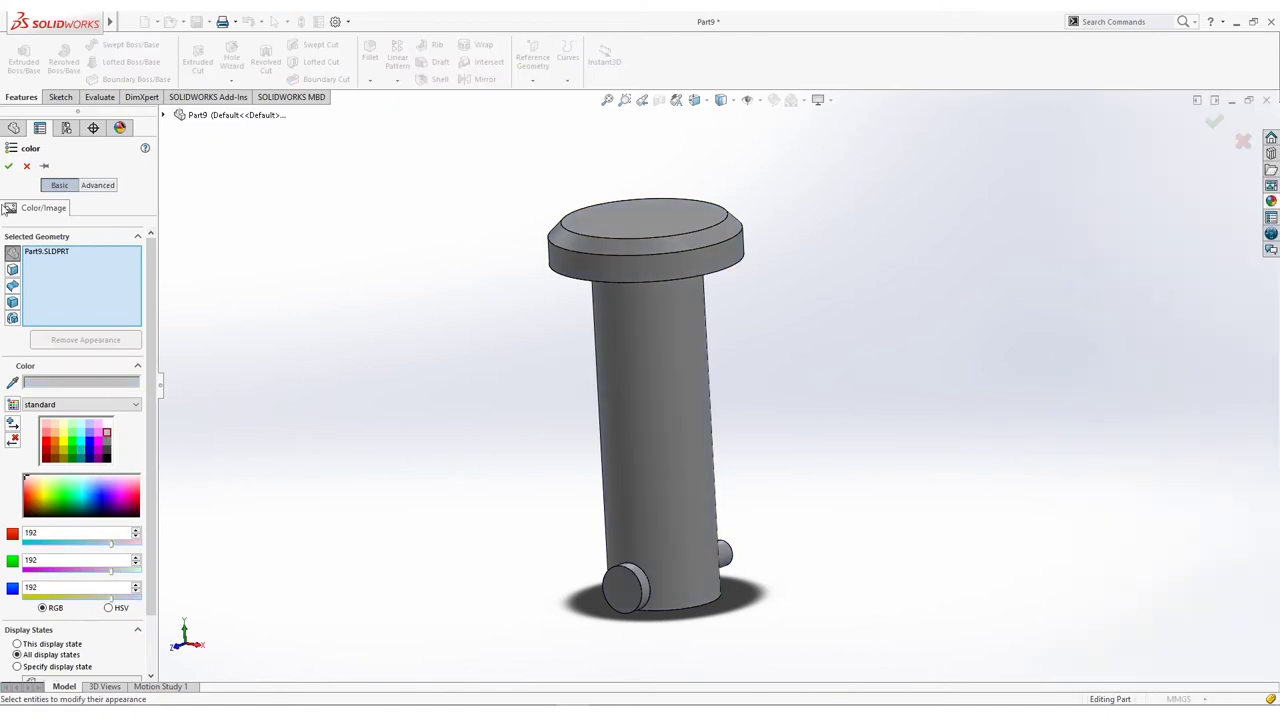
click(10, 167)
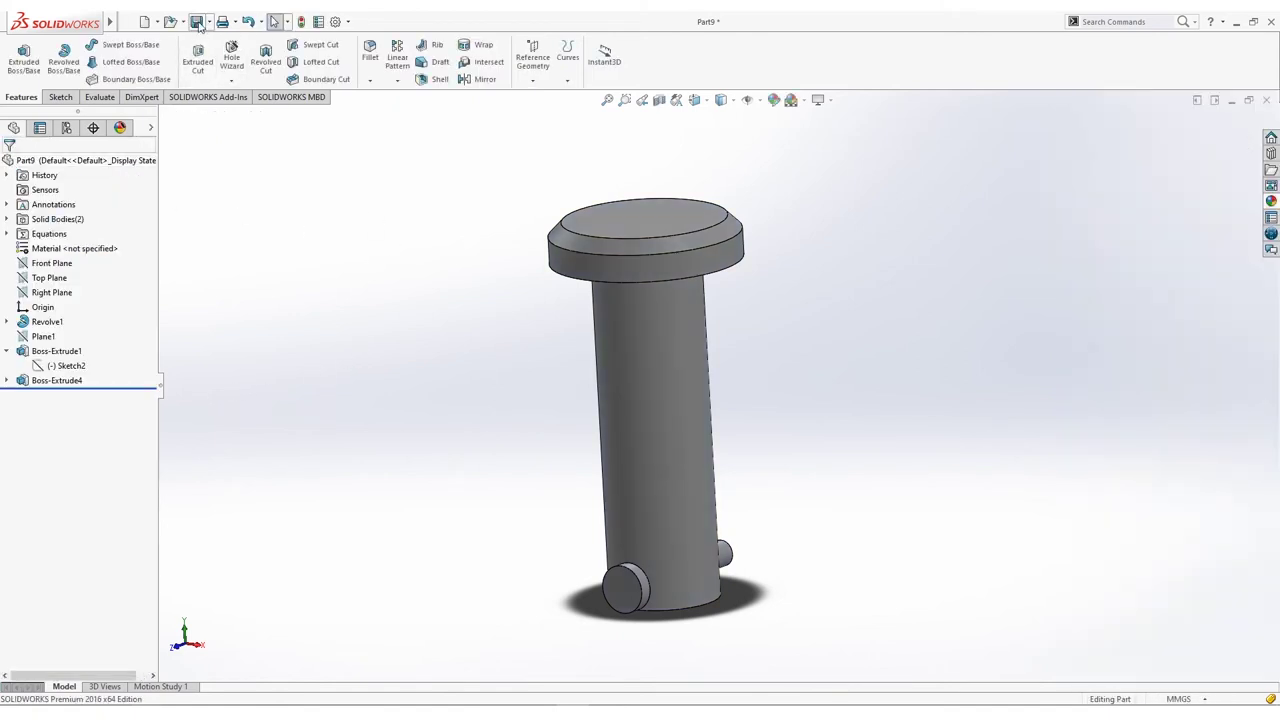
Step: Save the part under the name Part 7 in the Mechanical Gripper Parts folder
click(208, 22)
click(236, 57)
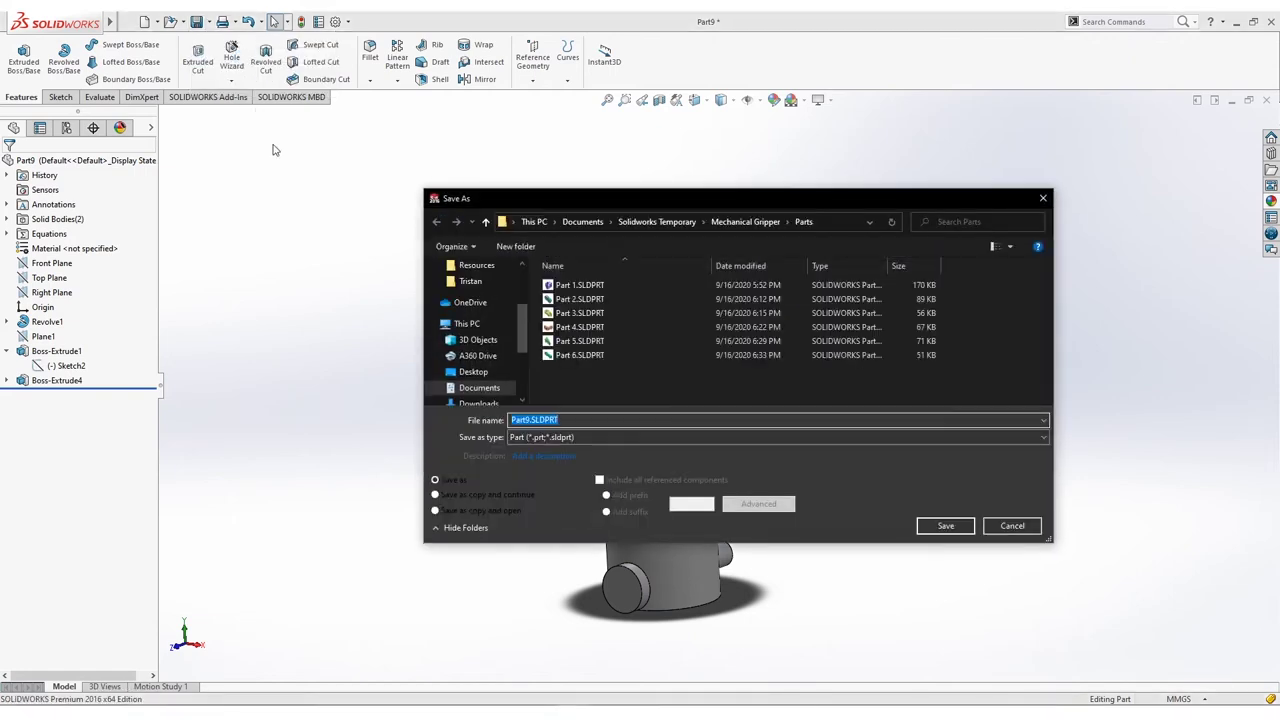
text(Part 7)
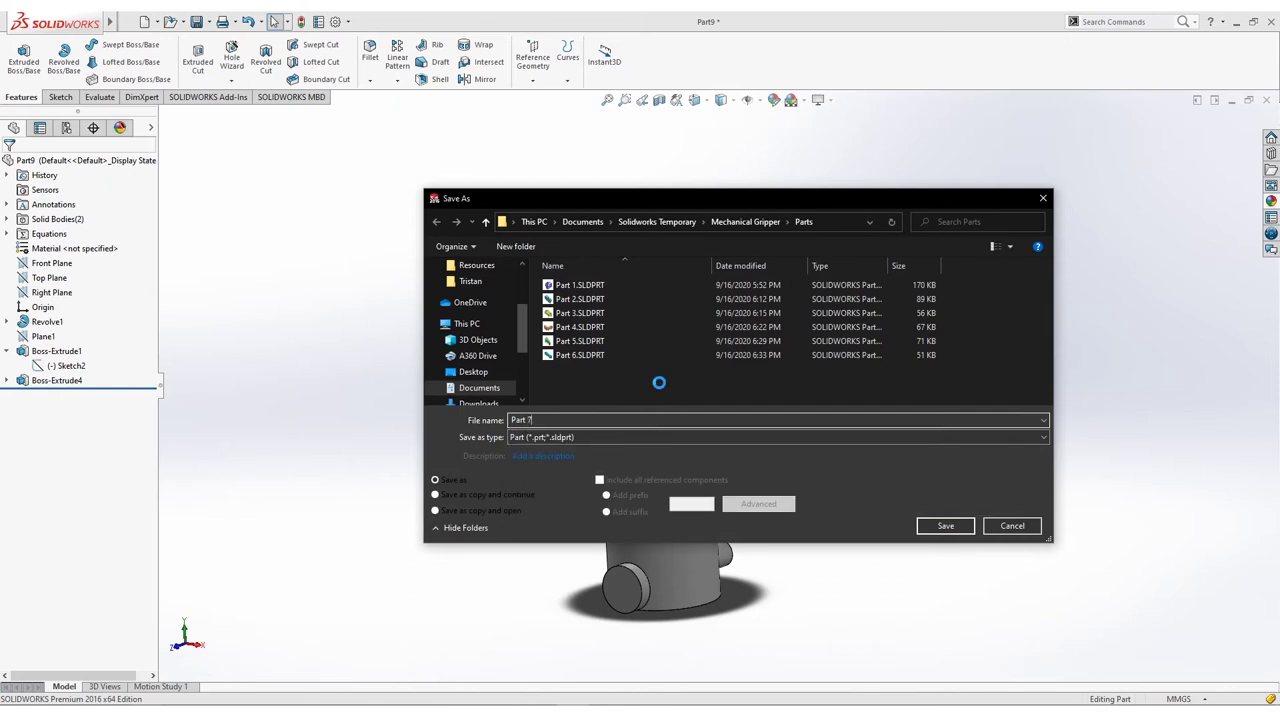
key(Return)
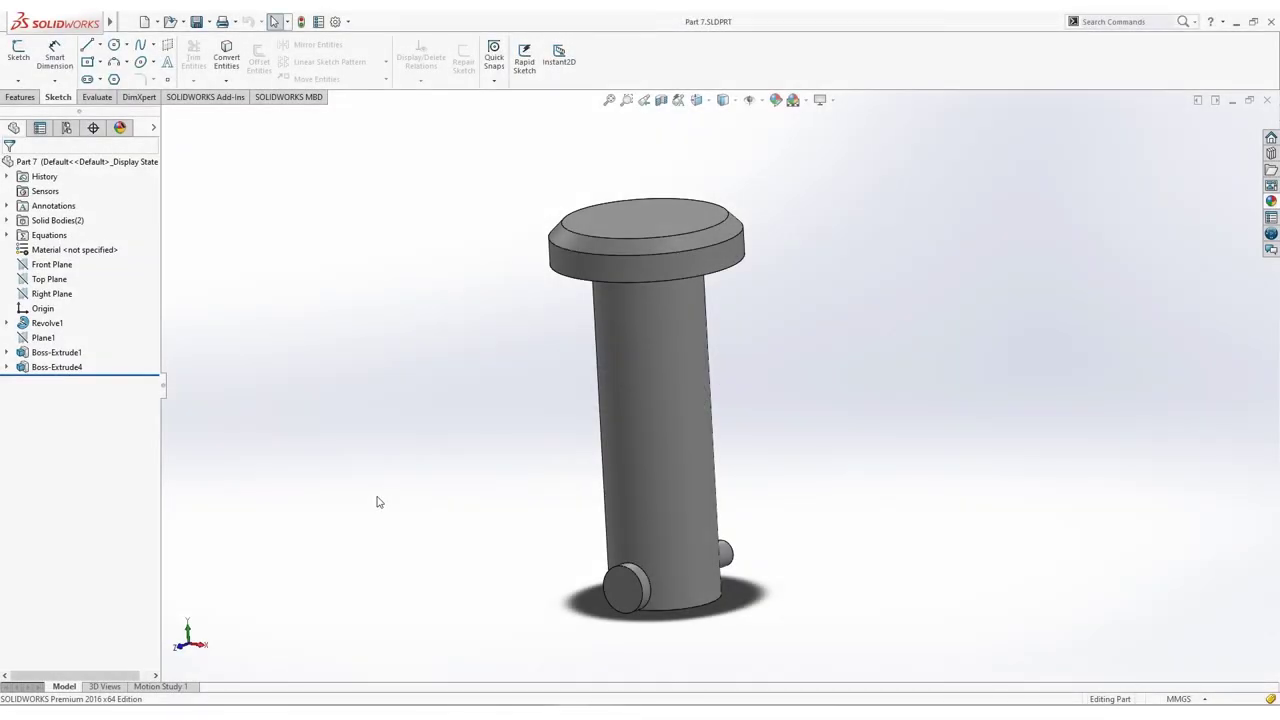
Step: Open the circle sketch of Boss-Extrude1 for editing
click(7, 353)
right_click(42, 367)
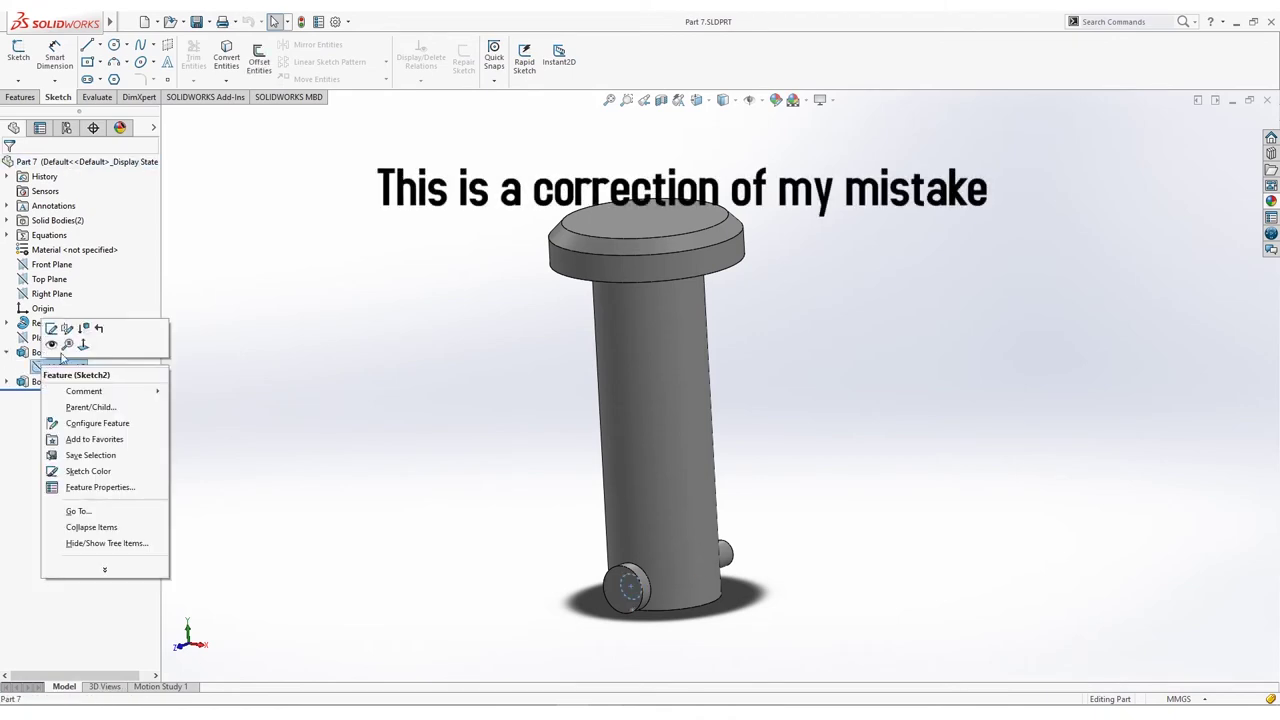
click(53, 333)
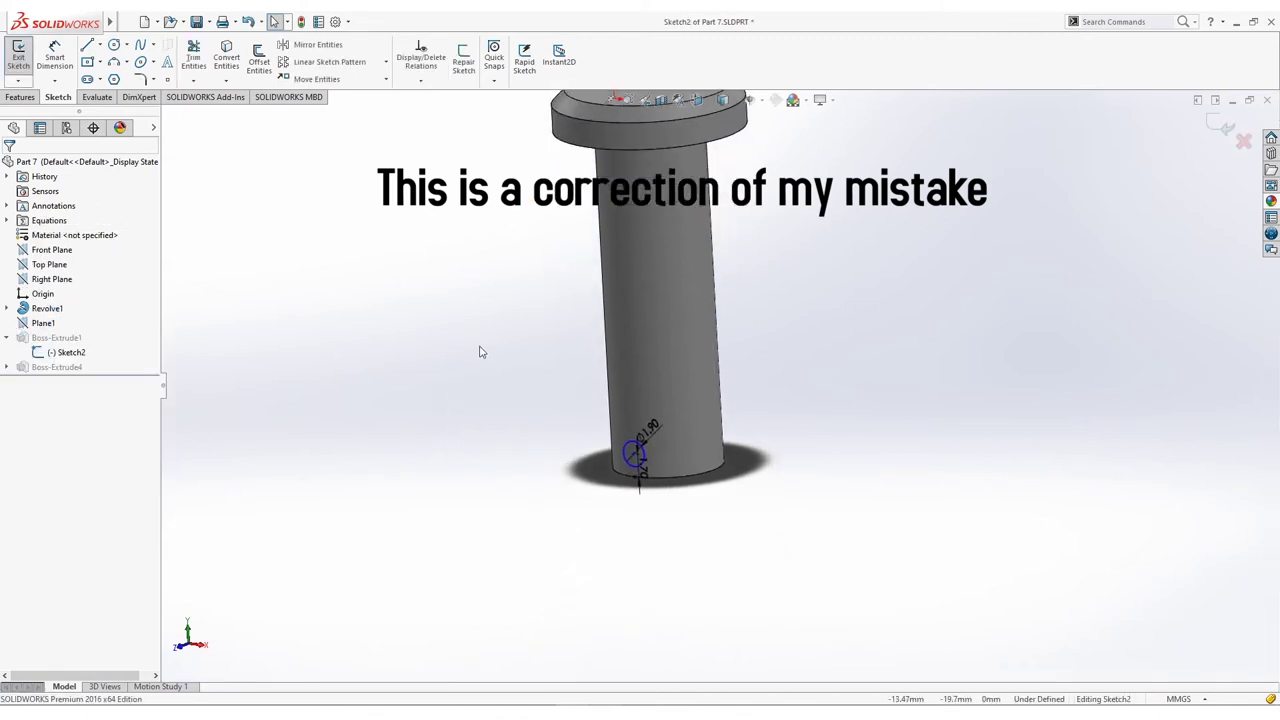
scroll(683, 487, down, 8)
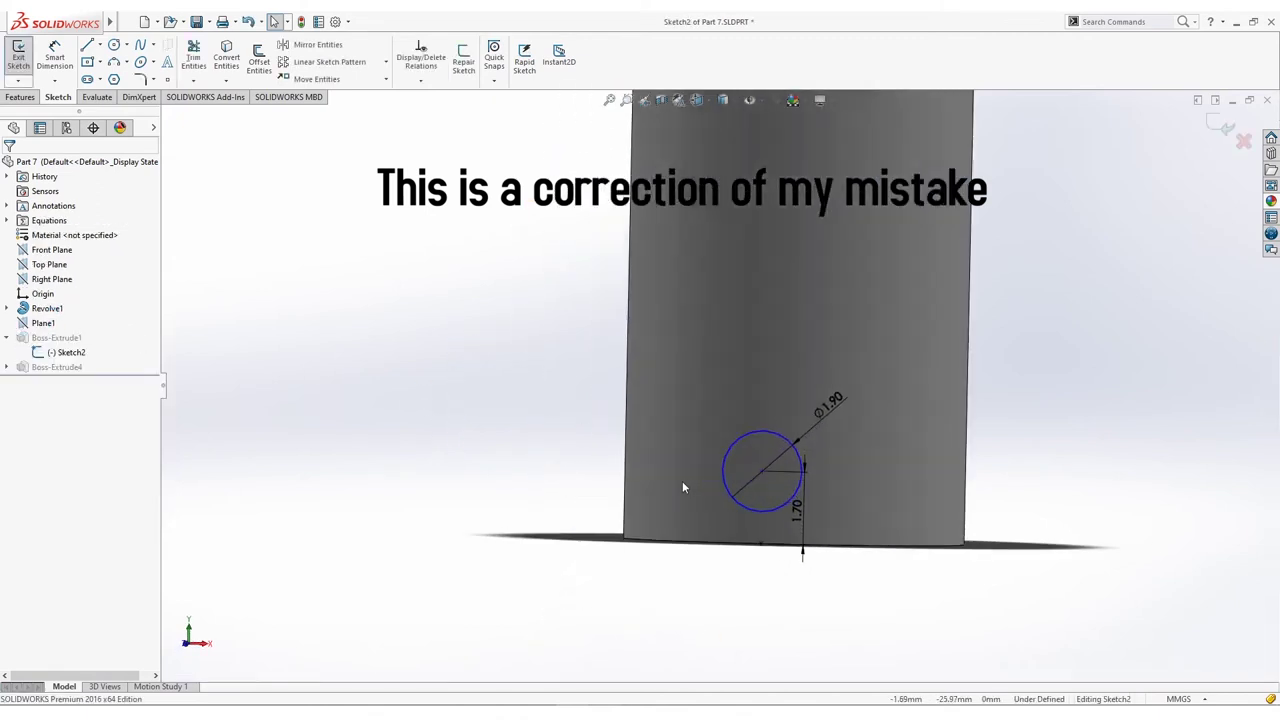
middle_drag(683, 487, 576, 524)
key(Escape)
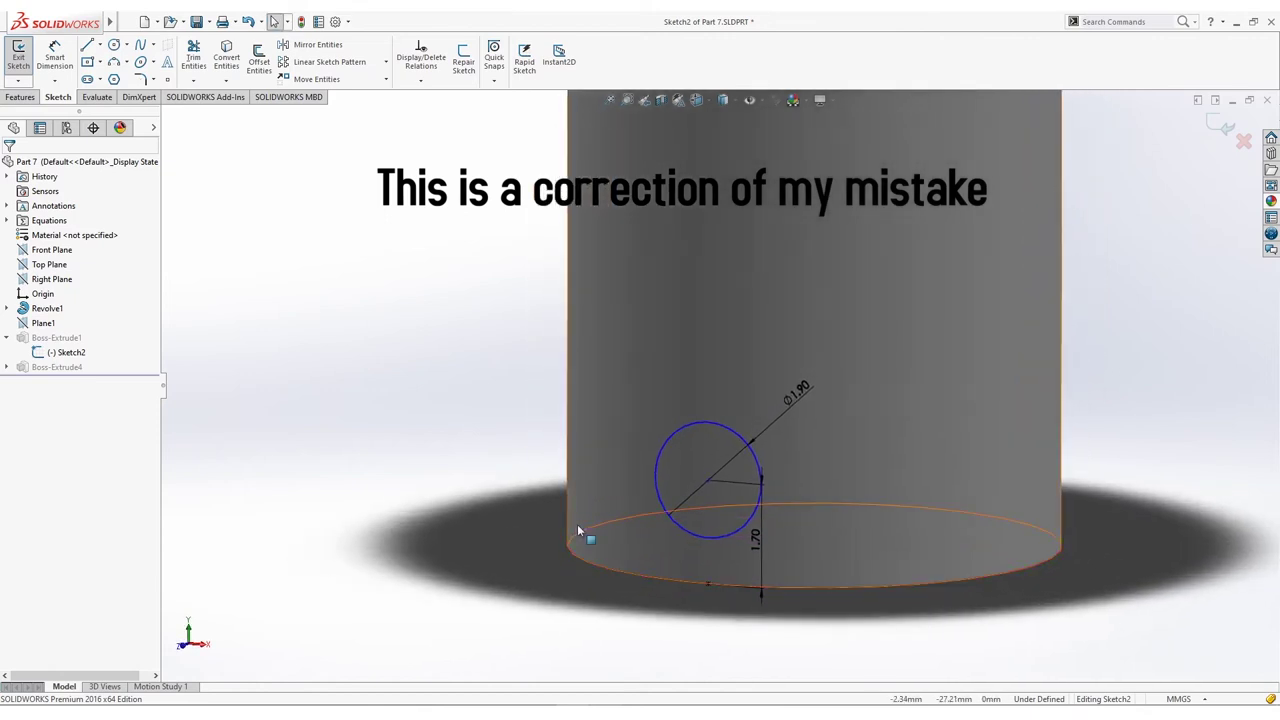
click(57, 55)
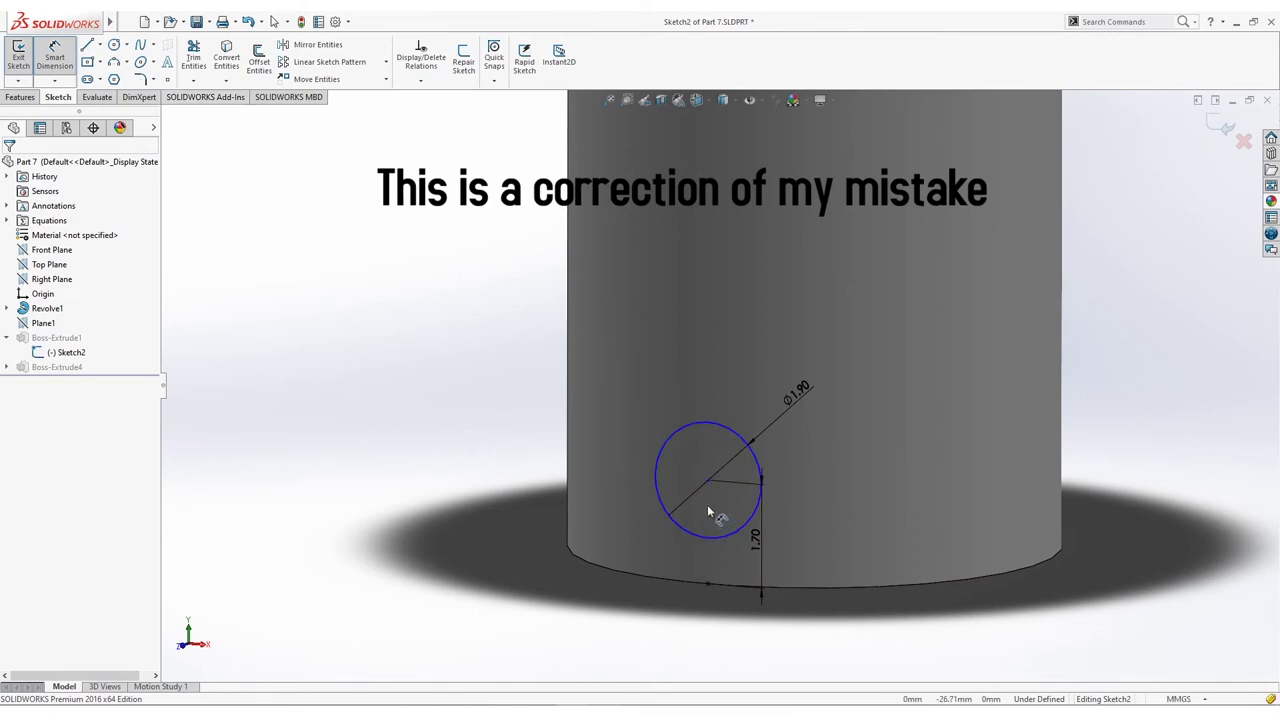
click(741, 503)
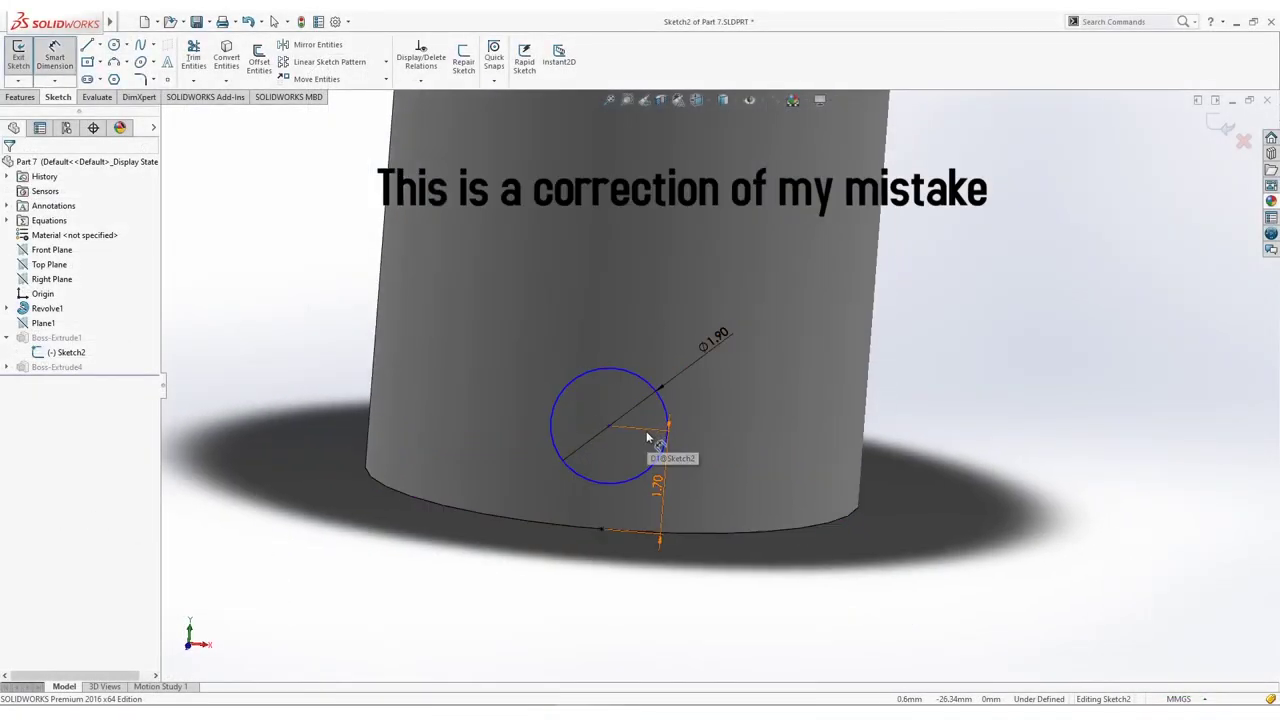
key(Escape)
Step: Add a Vertical relation between the circle's centre and the point on the shaft's bottom edge, and exit the sketch
click(610, 428)
ctrl+click(601, 527)
click(40, 397)
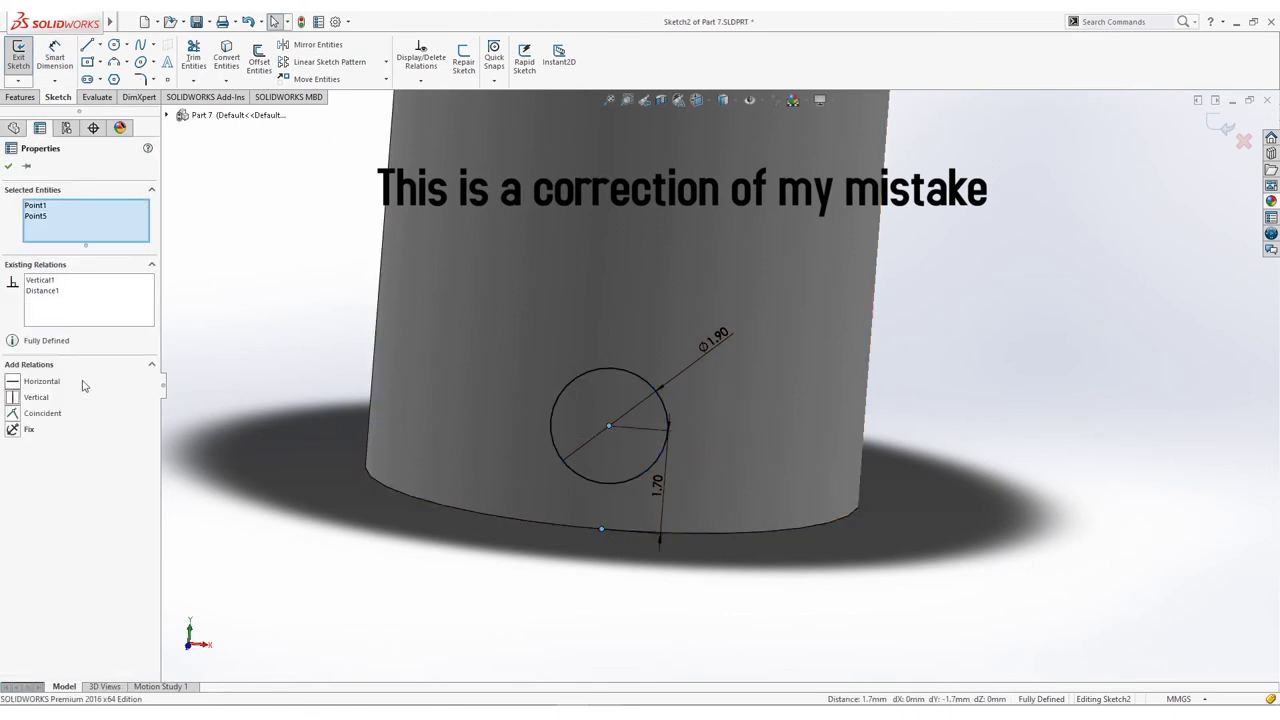
click(178, 340)
scroll(218, 300, up, 2)
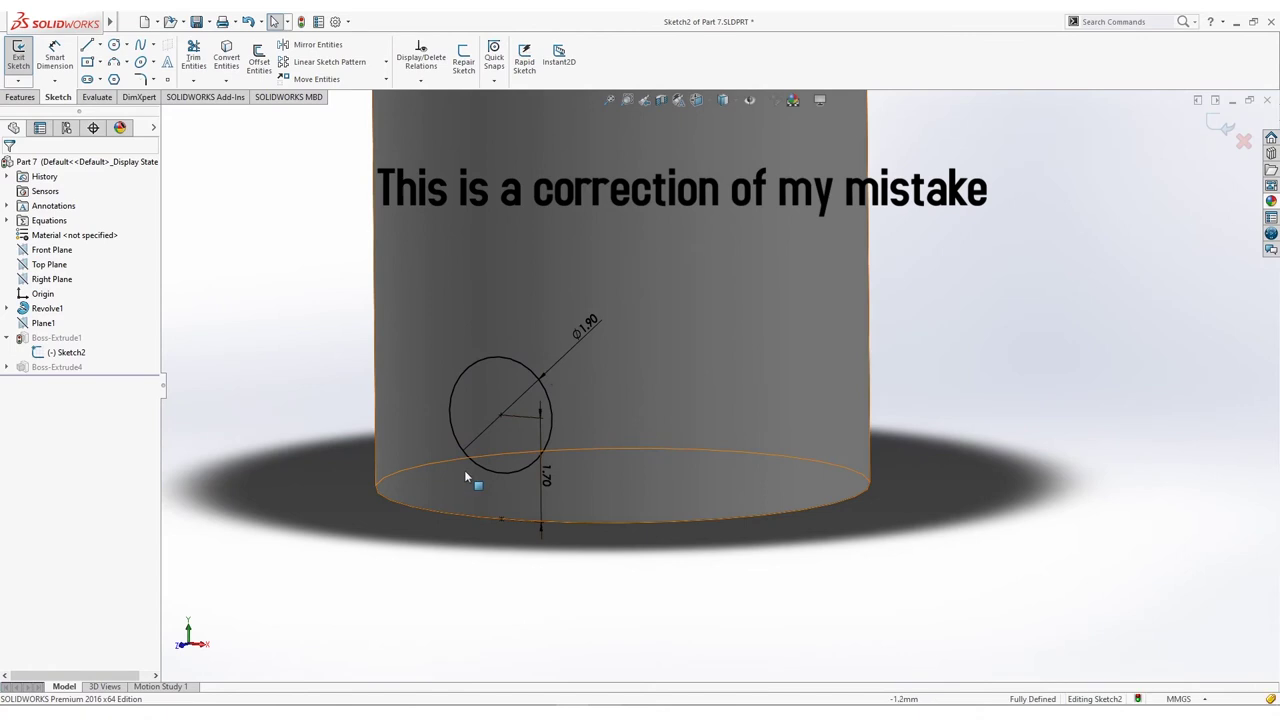
scroll(256, 308, up, 4)
scroll(380, 283, up, 2)
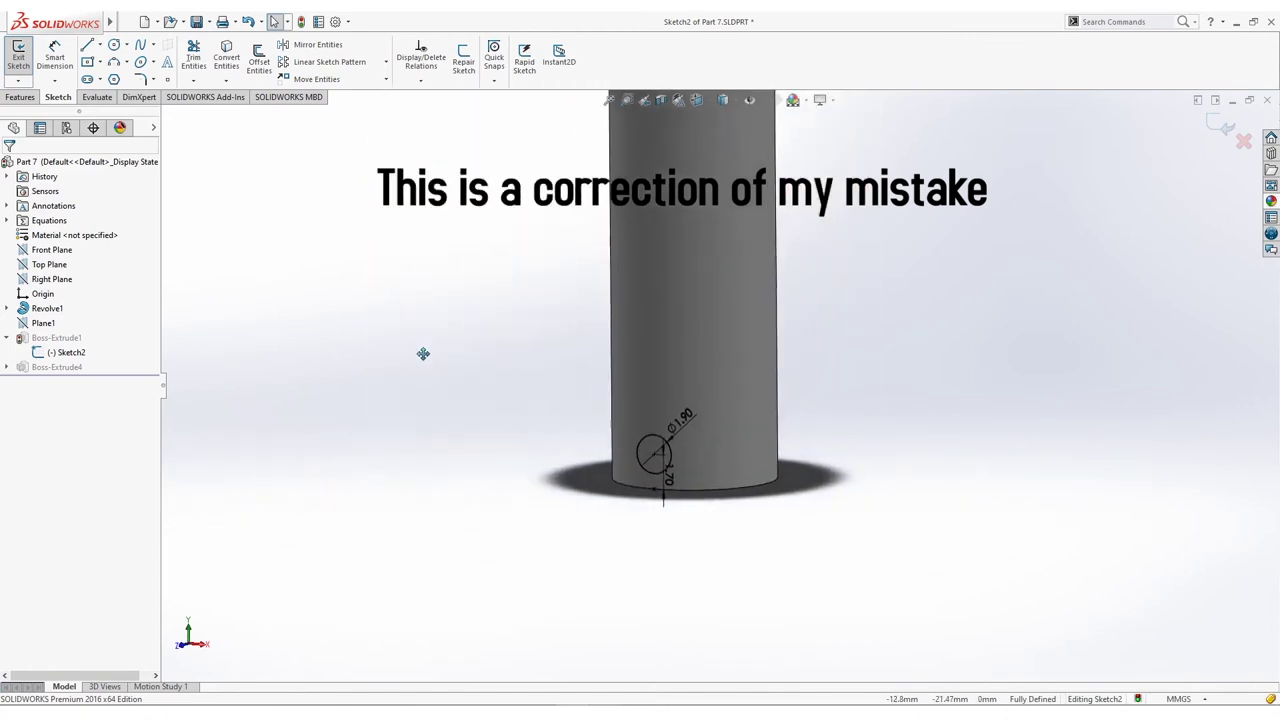
click(22, 84)
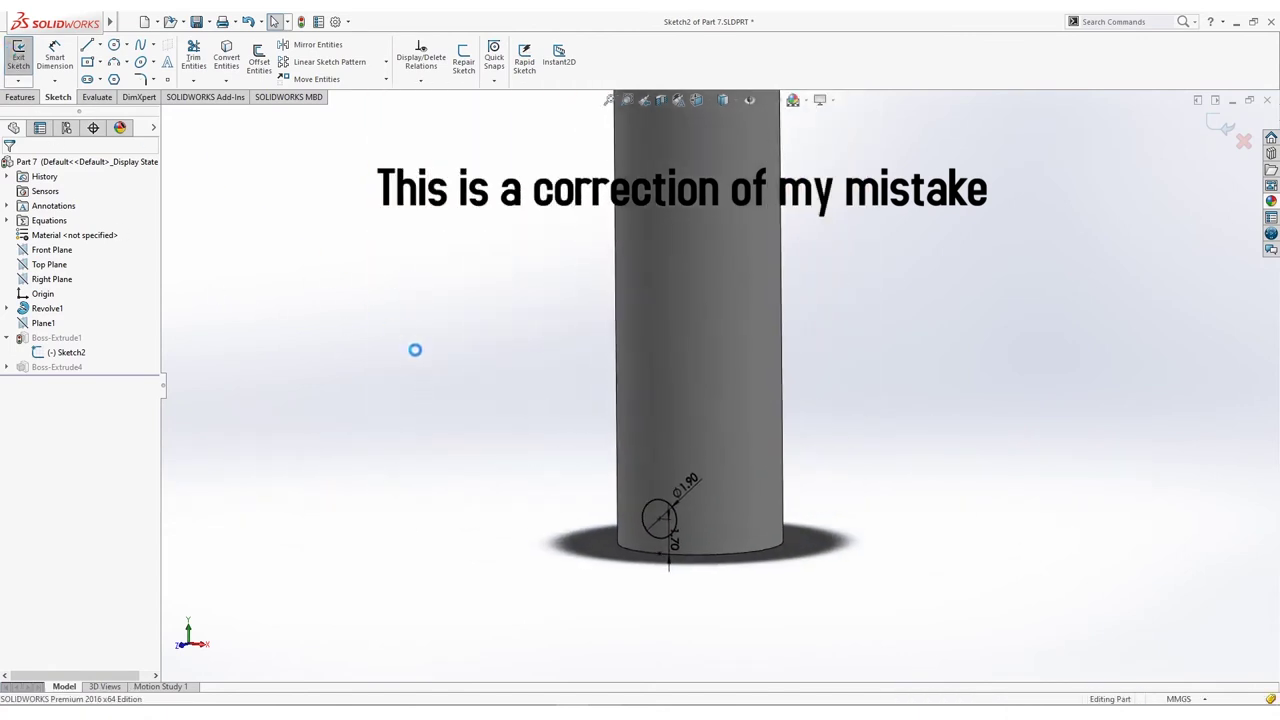
Step: Save the changes to the part
click(196, 21)
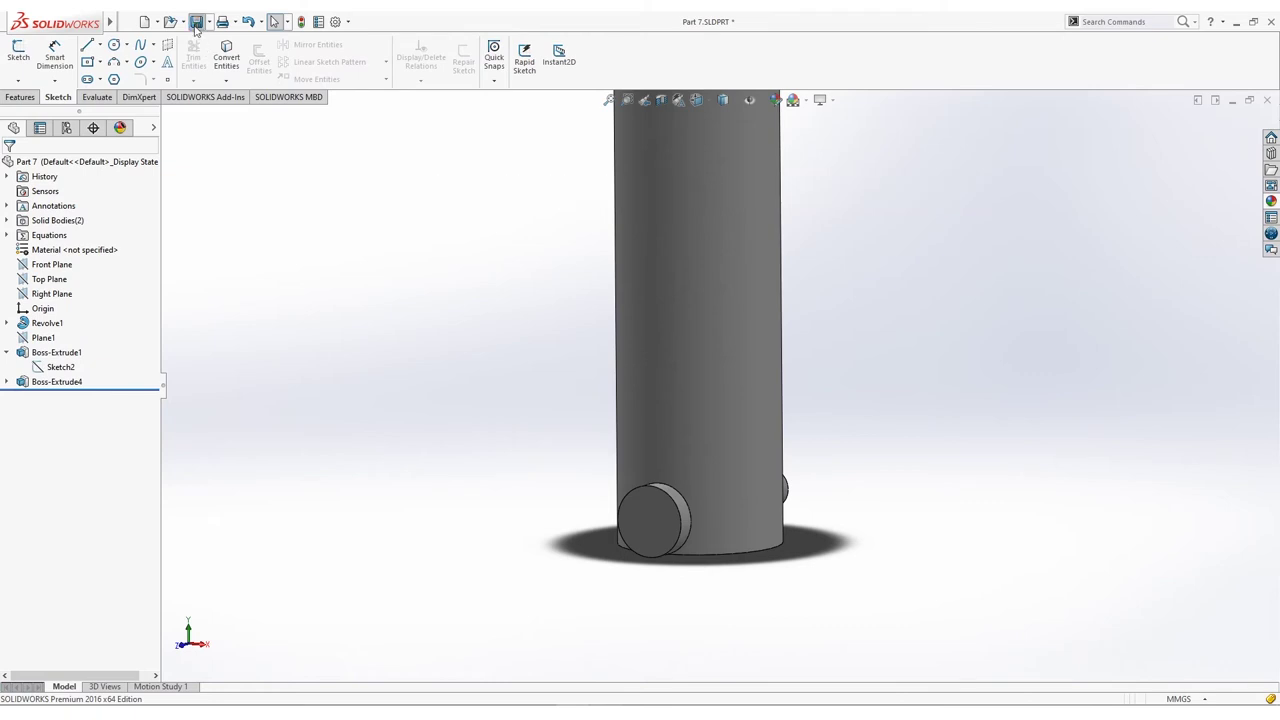
scroll(355, 348, up, 3)
middle_drag(363, 360, 437, 363)
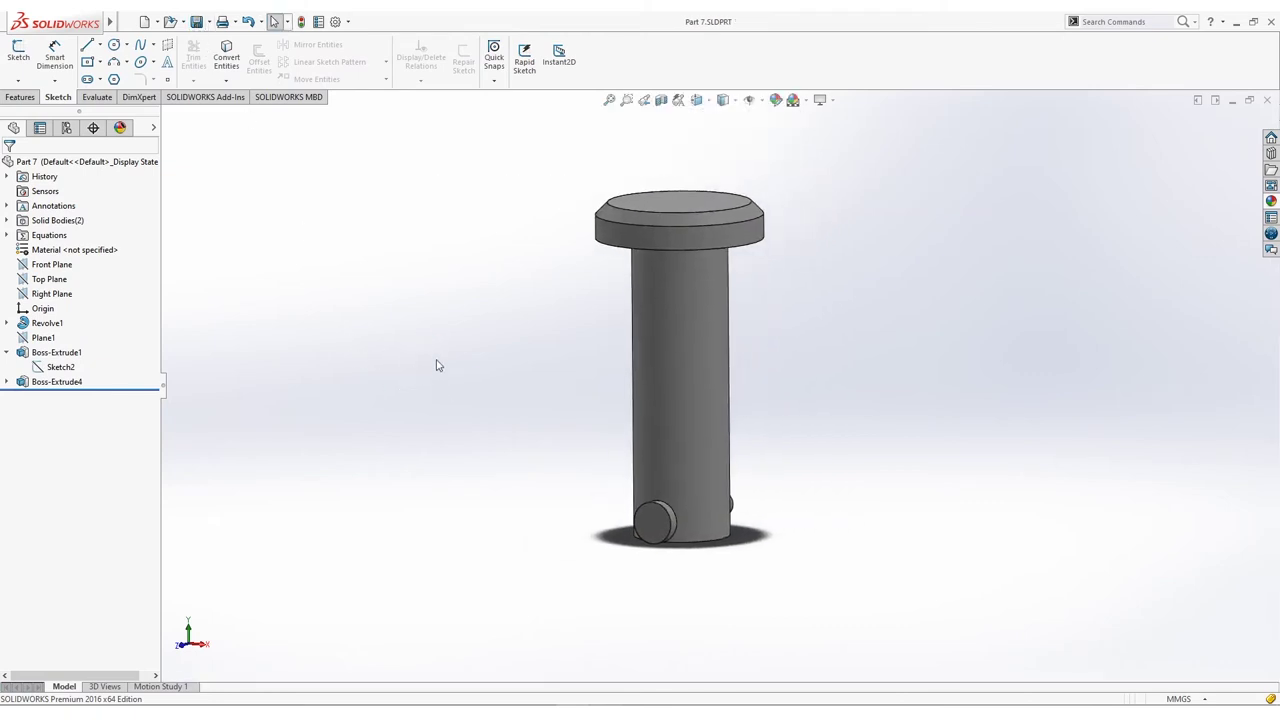
Step: Edit the profile sketch of Revolve1, set the shaft's length to 55 mm, and exit the sketch
click(38, 323)
click(7, 323)
click(48, 338)
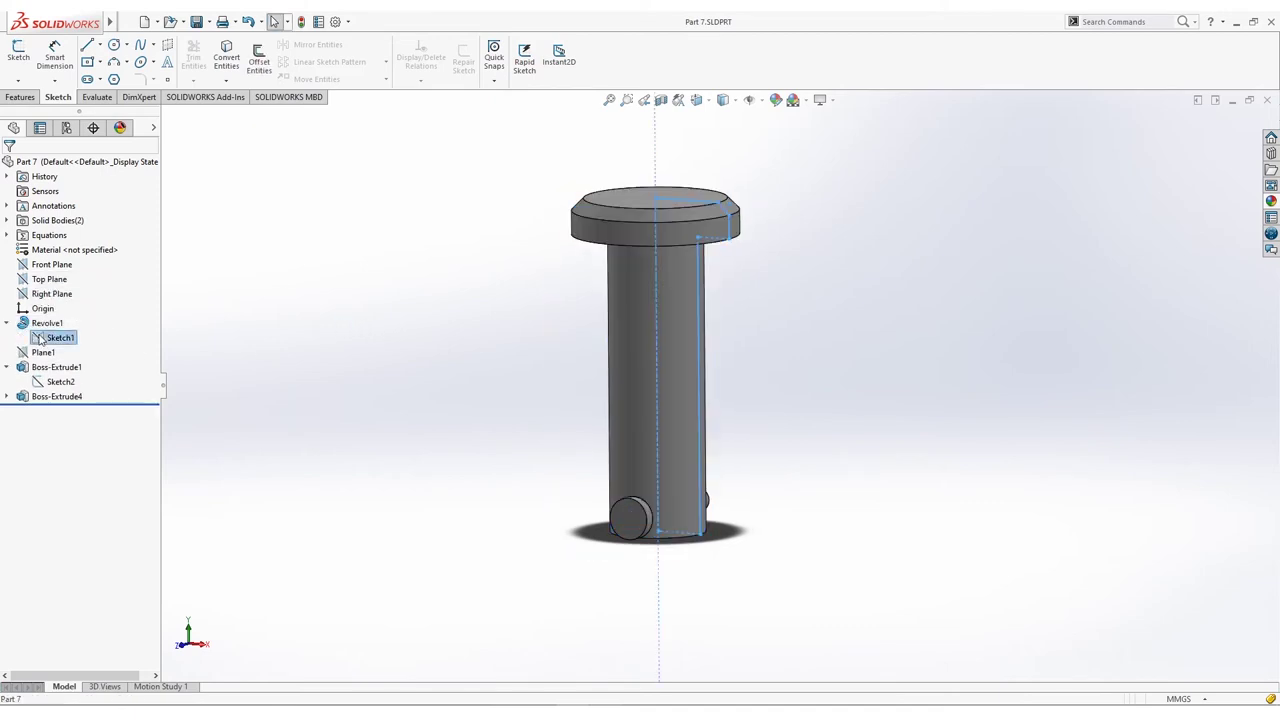
right_click(52, 341)
click(49, 298)
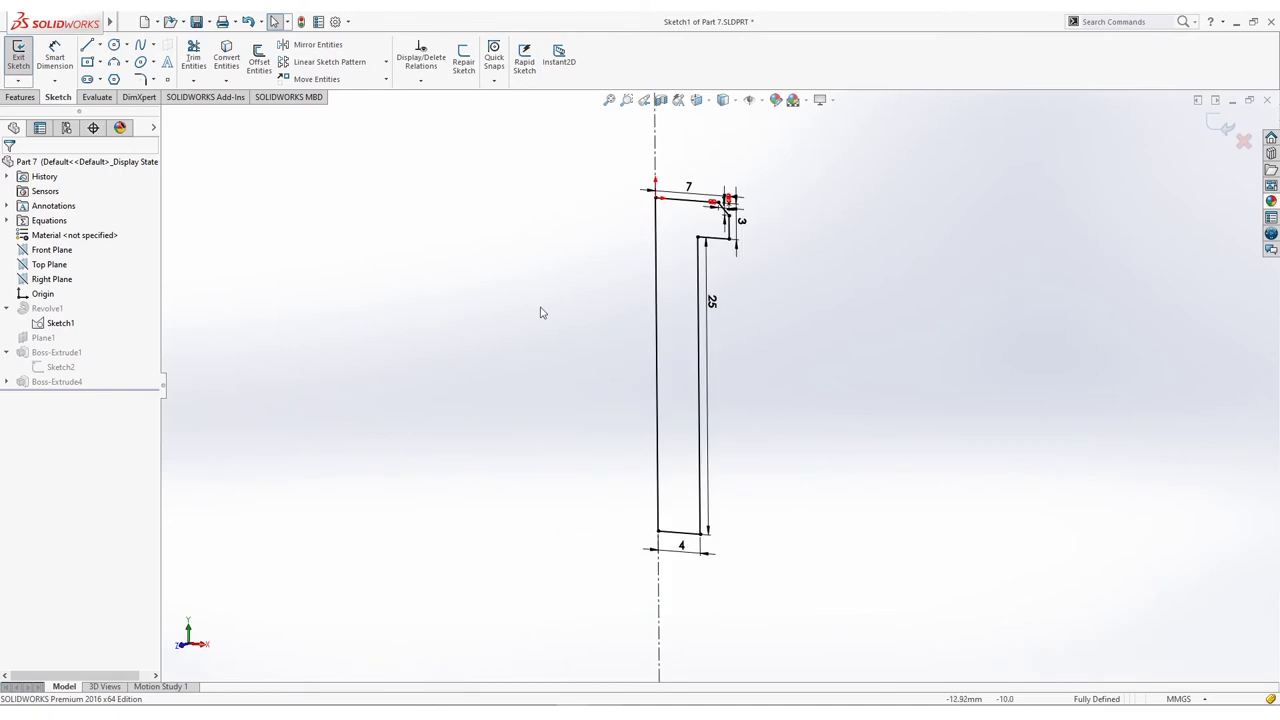
double_click(711, 301)
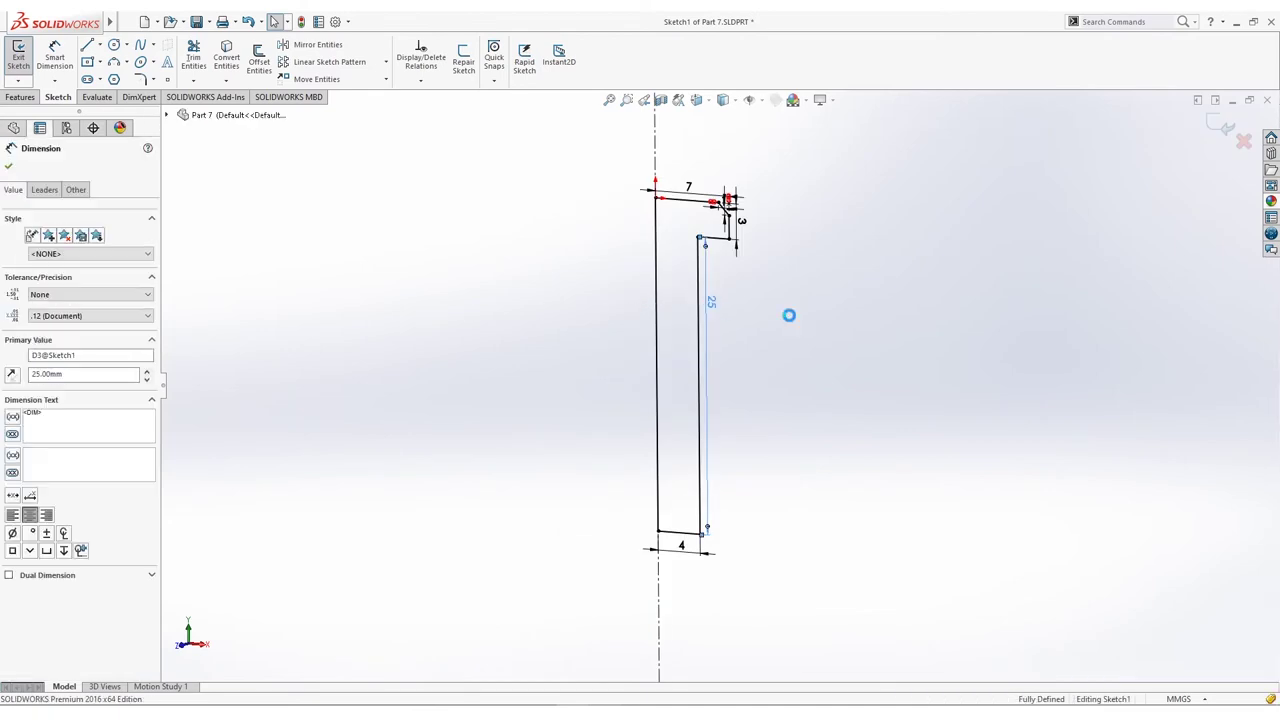
text(55)
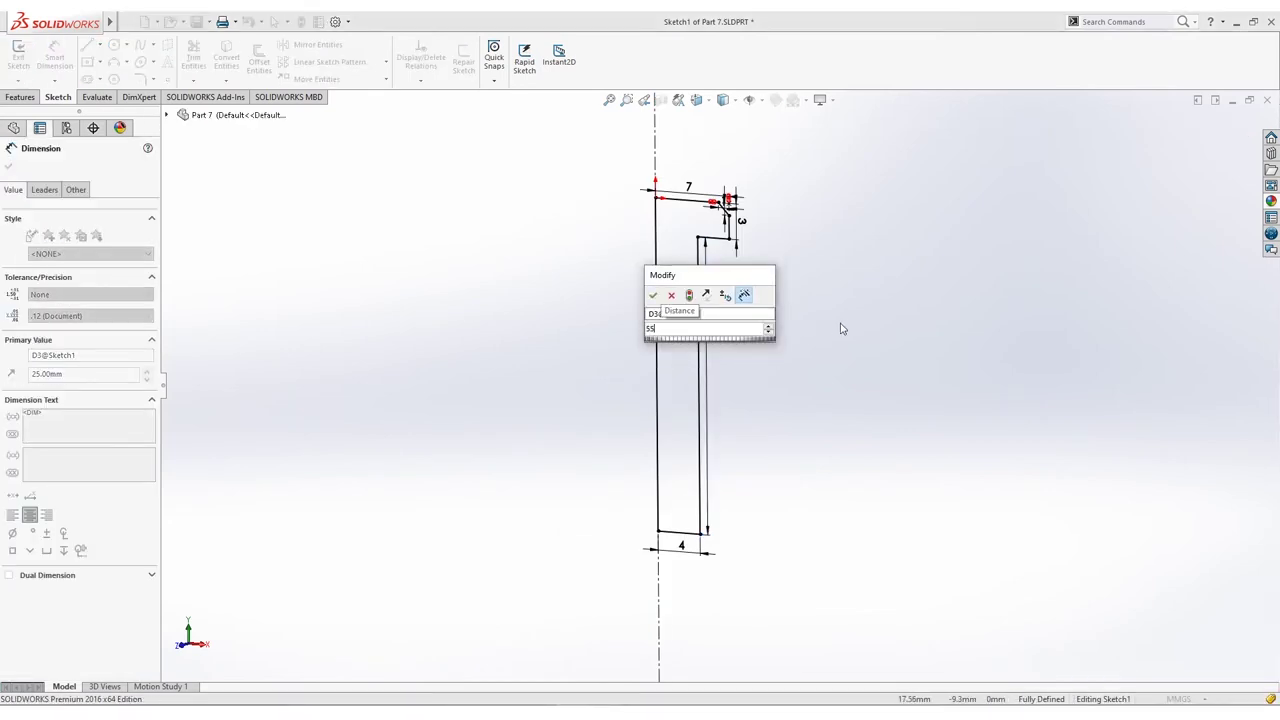
key(Return)
key(Escape)
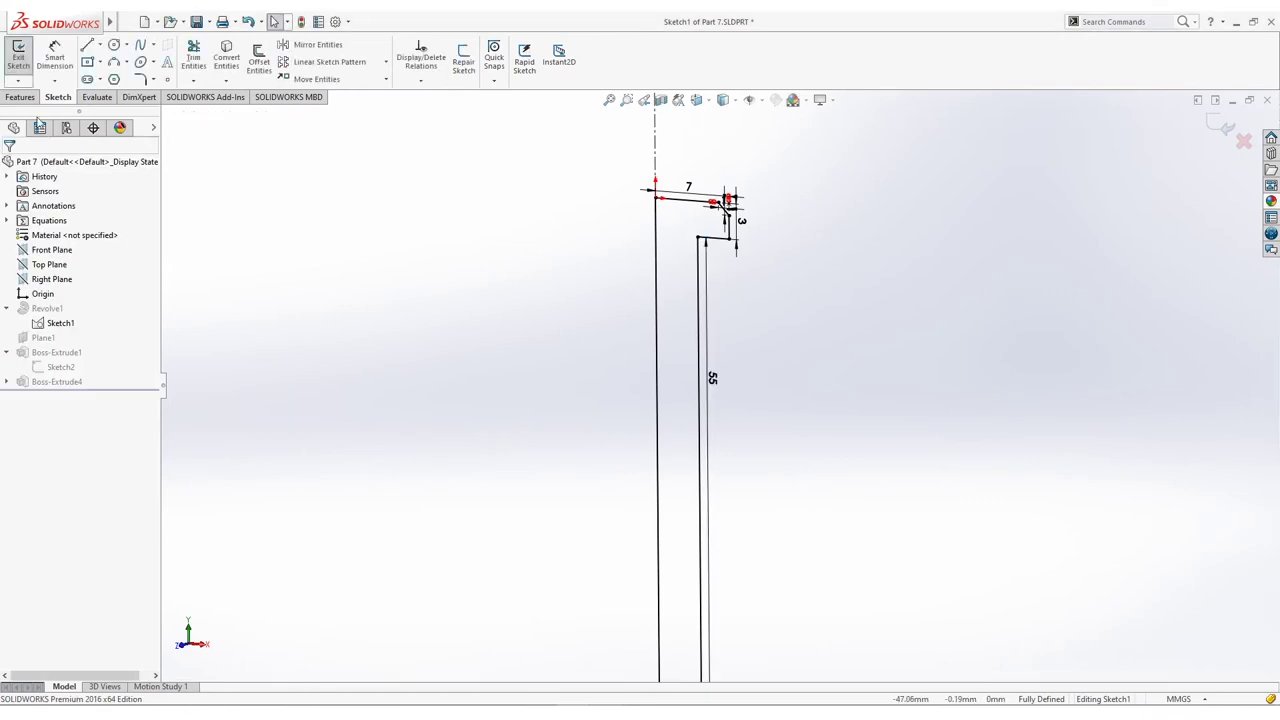
click(18, 55)
key(f)
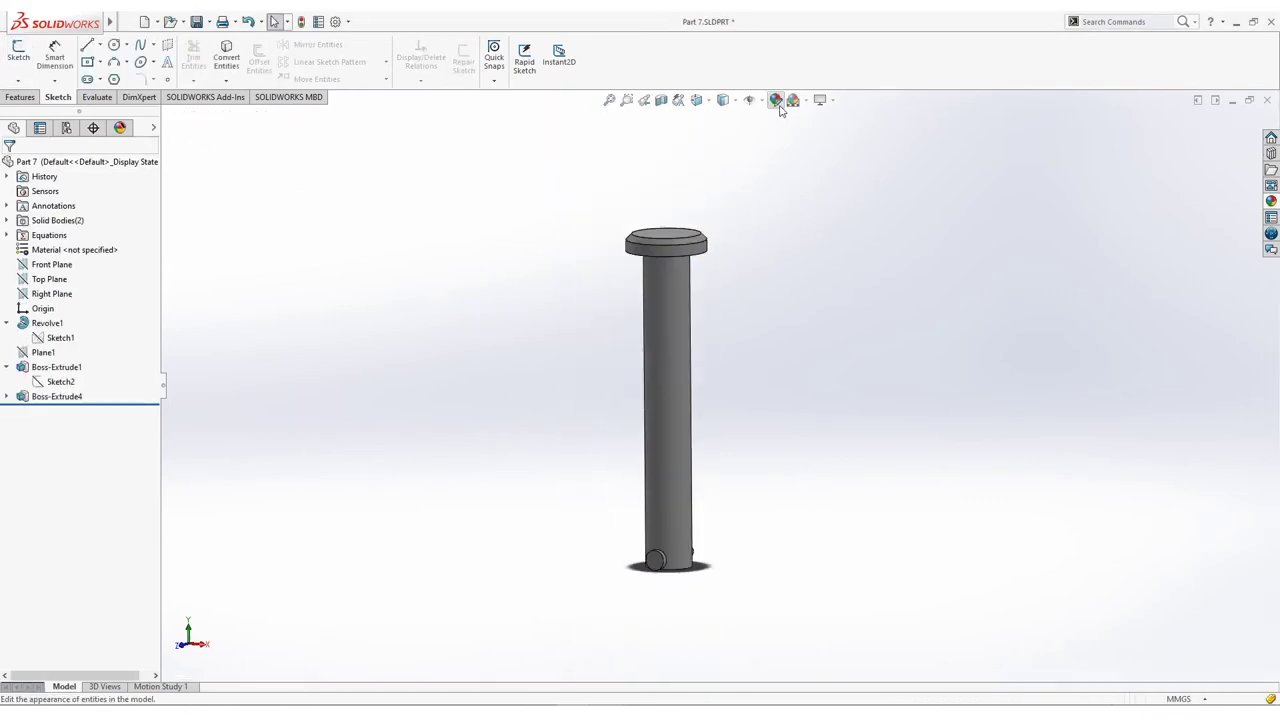
Step: Change the whole part's colour to orange-brown (RGB 186, 91, 6)
click(778, 102)
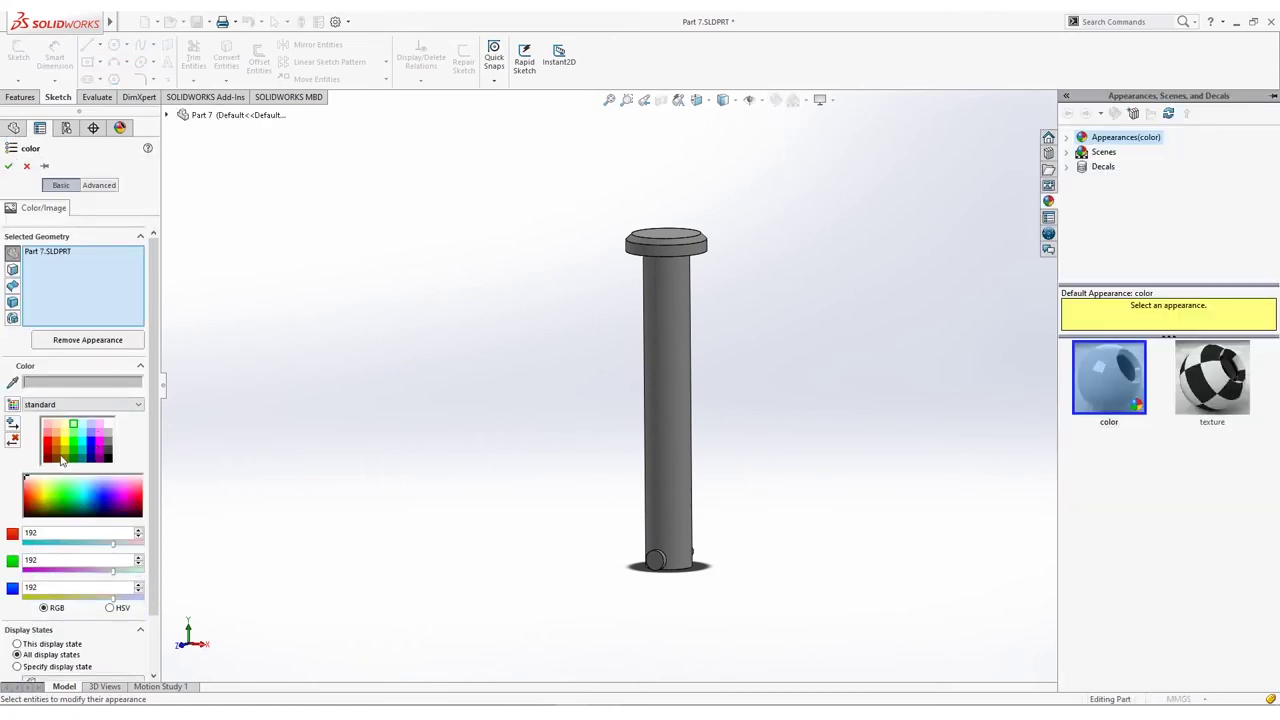
click(59, 458)
click(57, 461)
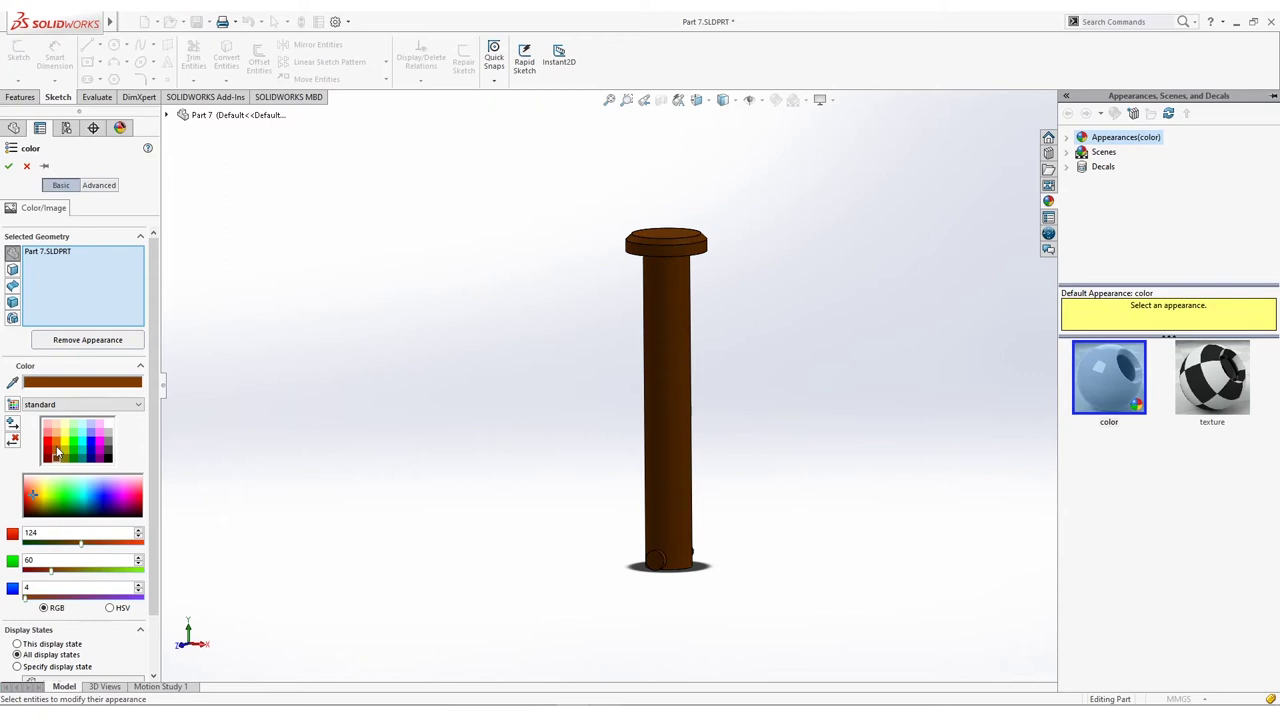
click(57, 452)
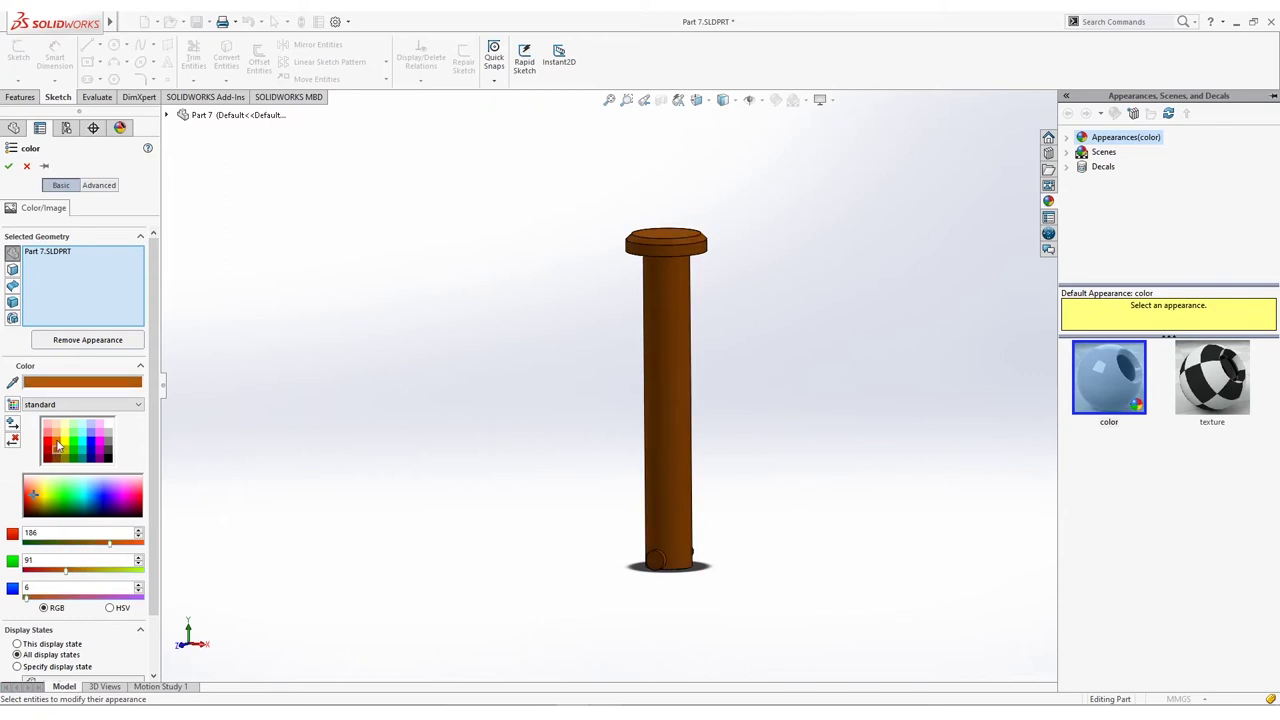
click(9, 166)
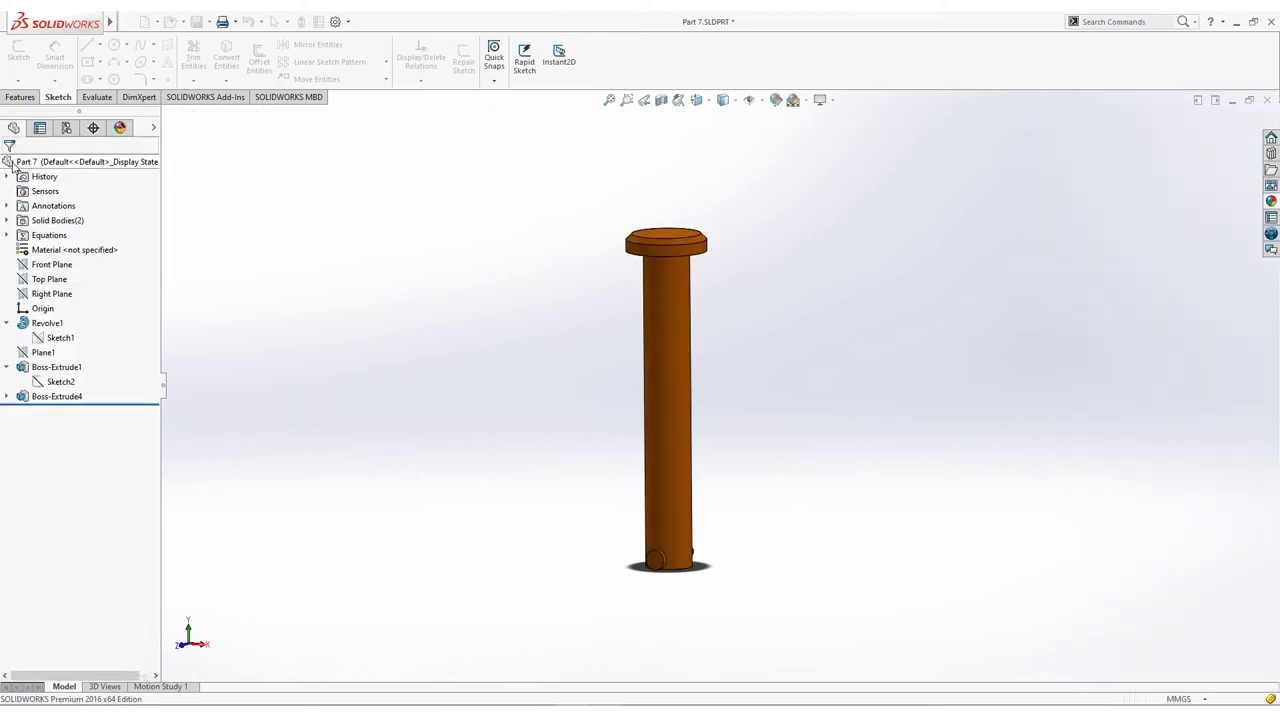
Step: Save the recoloured 55 mm pin as a new part file named Part 8 in the Parts folder
click(208, 21)
click(224, 56)
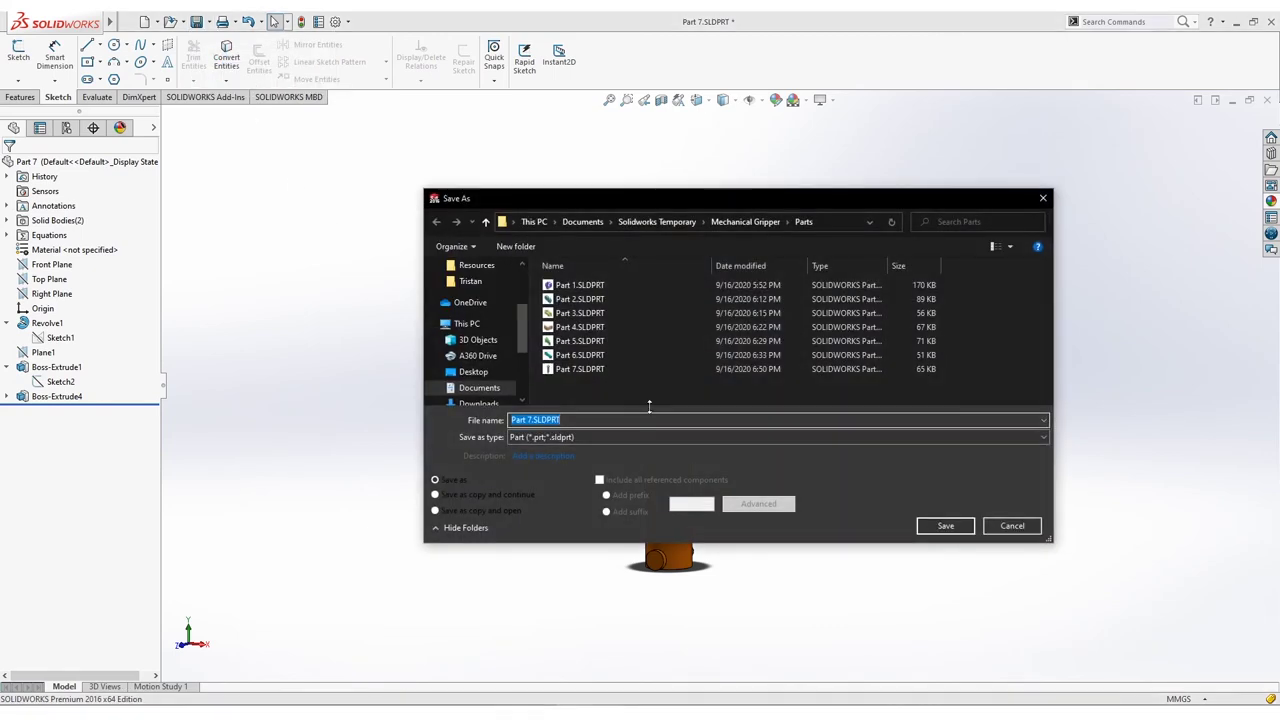
text(Part 7)
key(Return)
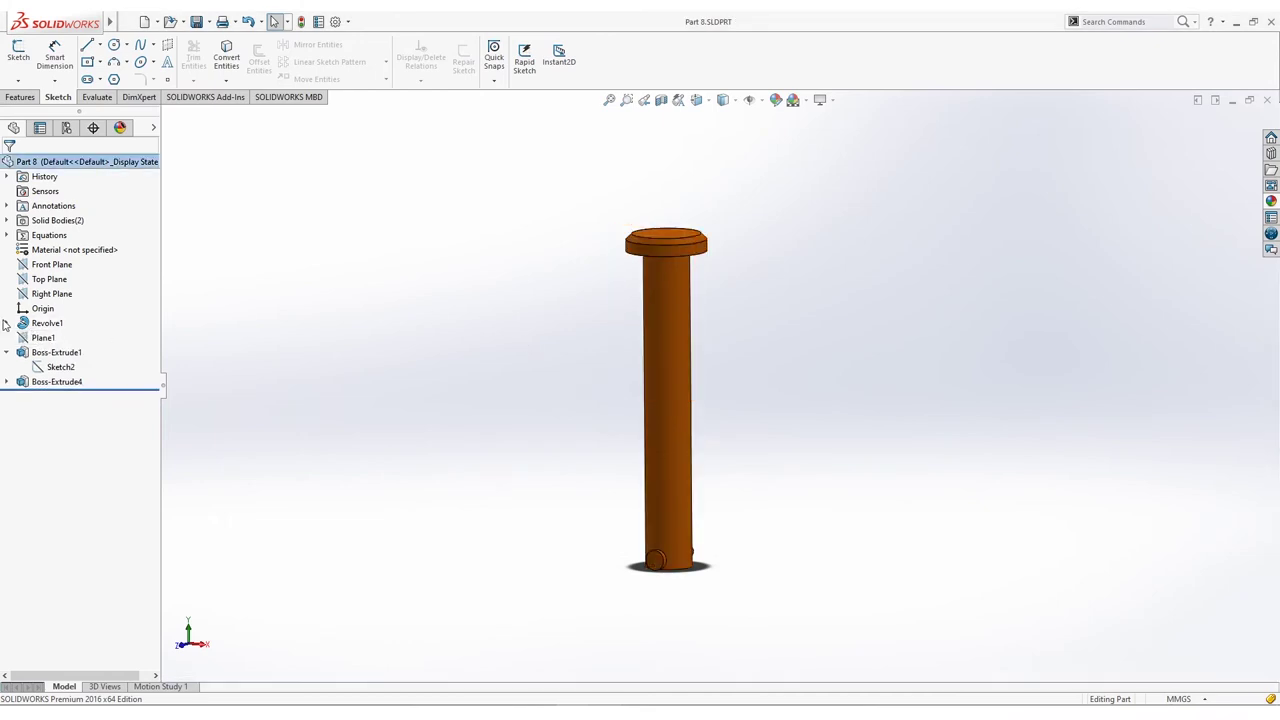
Step: Edit the profile sketch of Revolve1, set the shaft's length to 30 mm, and exit the sketch
right_click(37, 340)
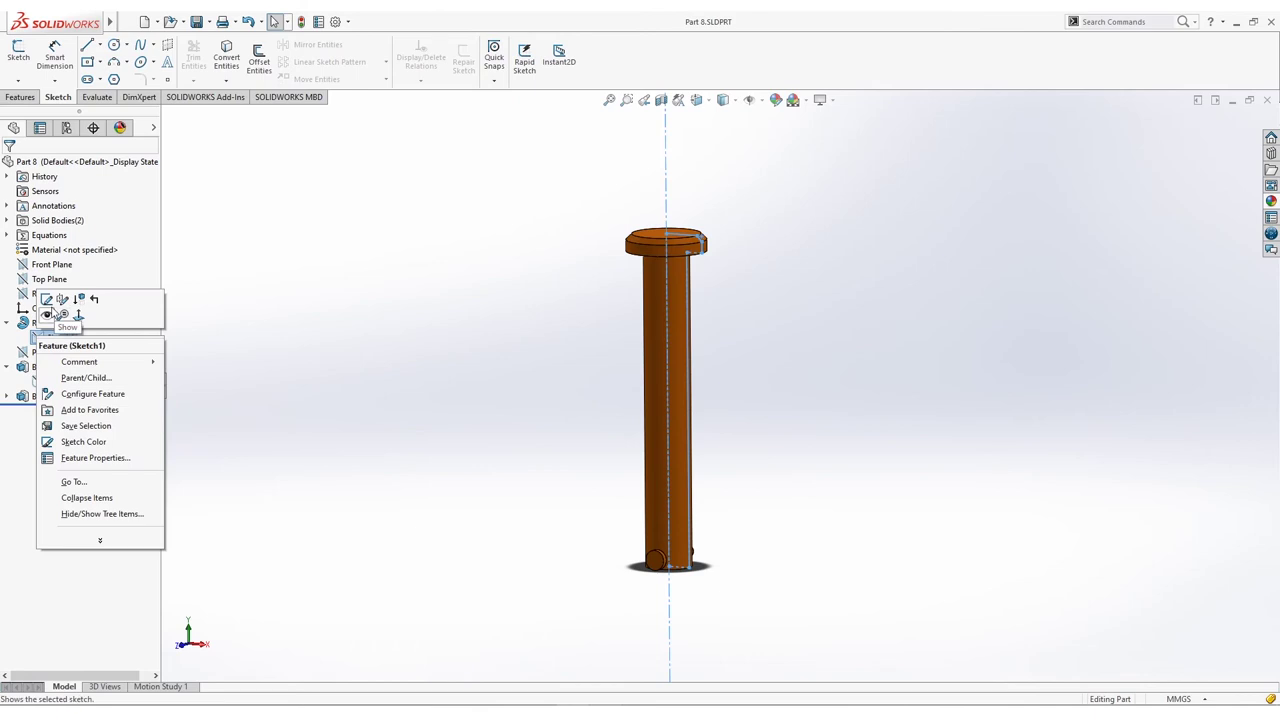
click(62, 316)
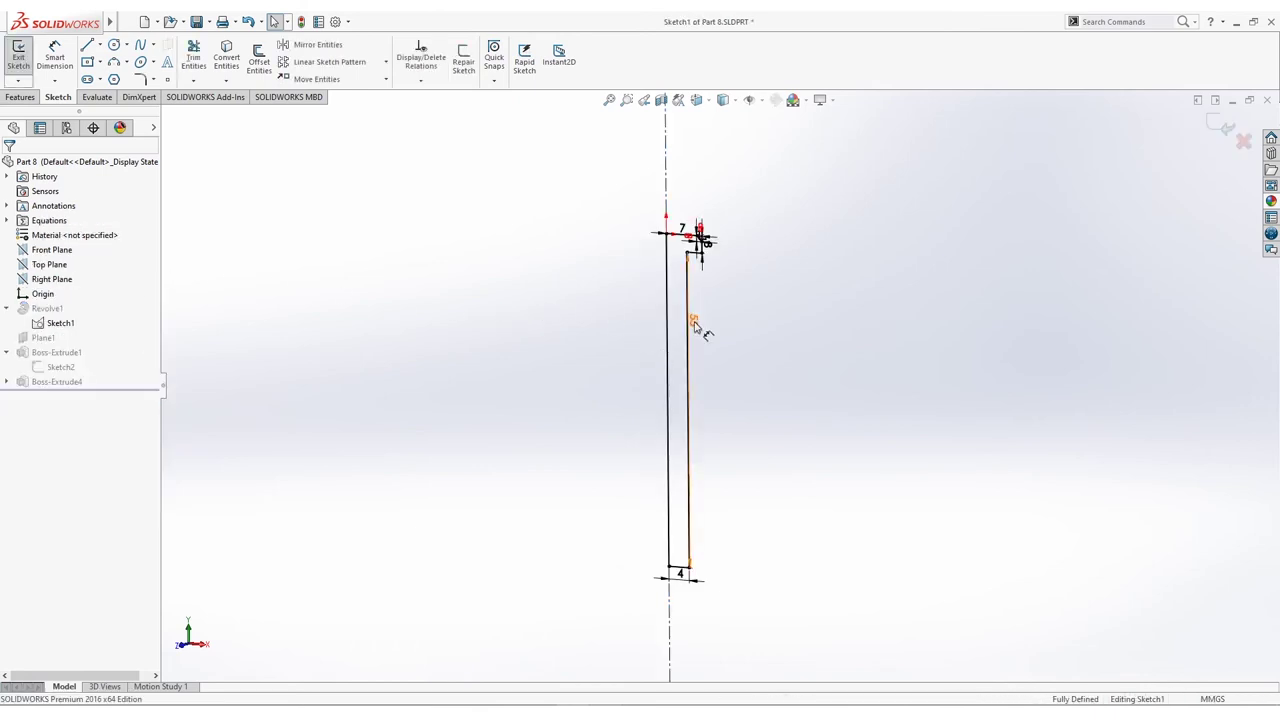
click(692, 320)
double_click(692, 320)
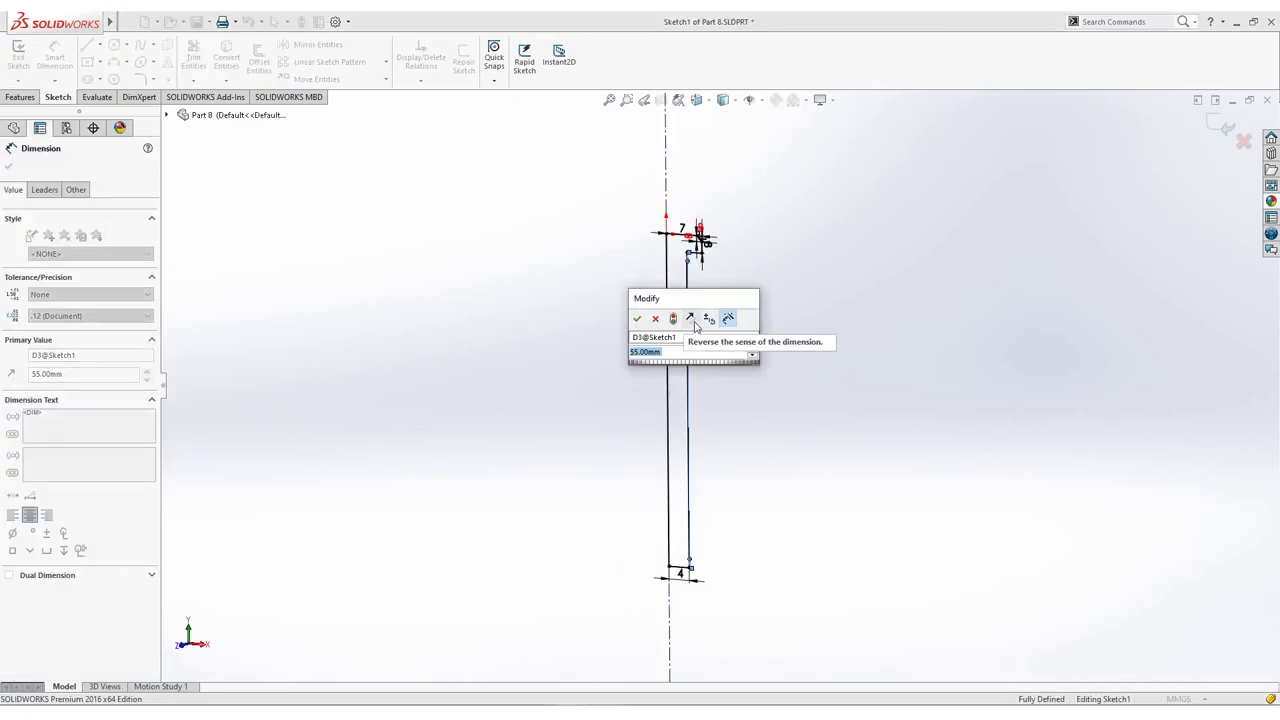
text(30)
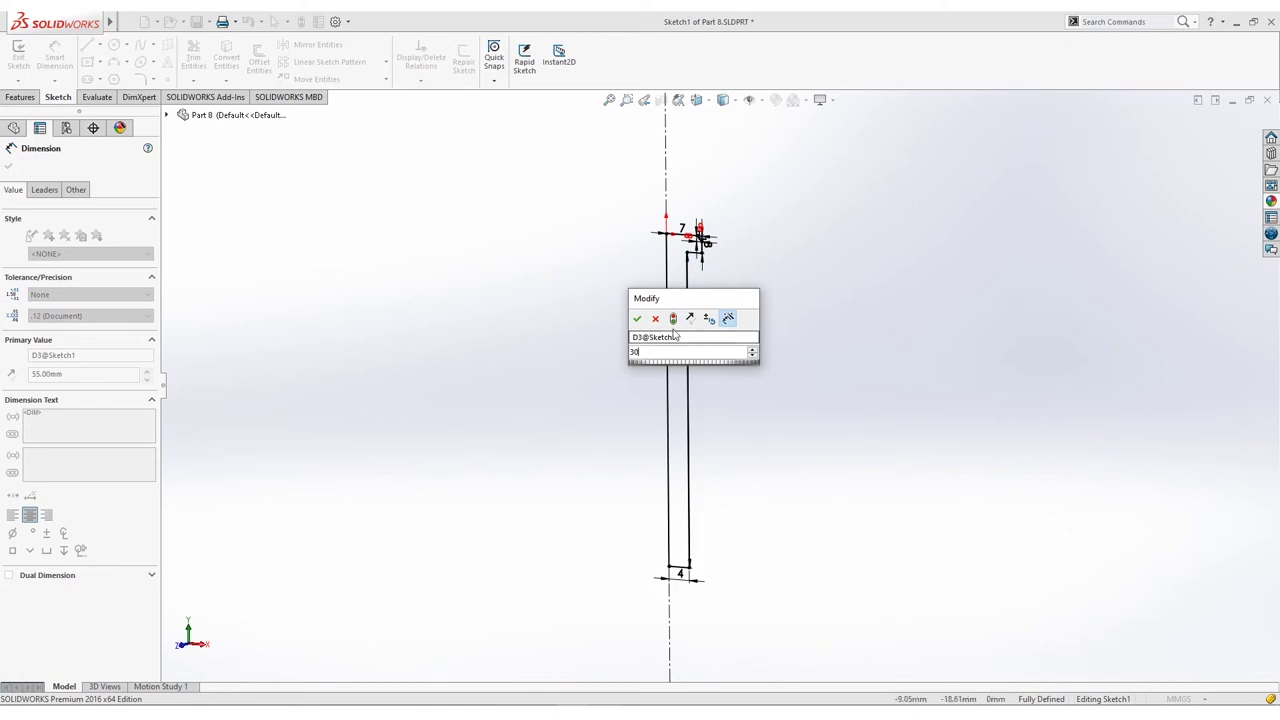
click(637, 318)
key(Escape)
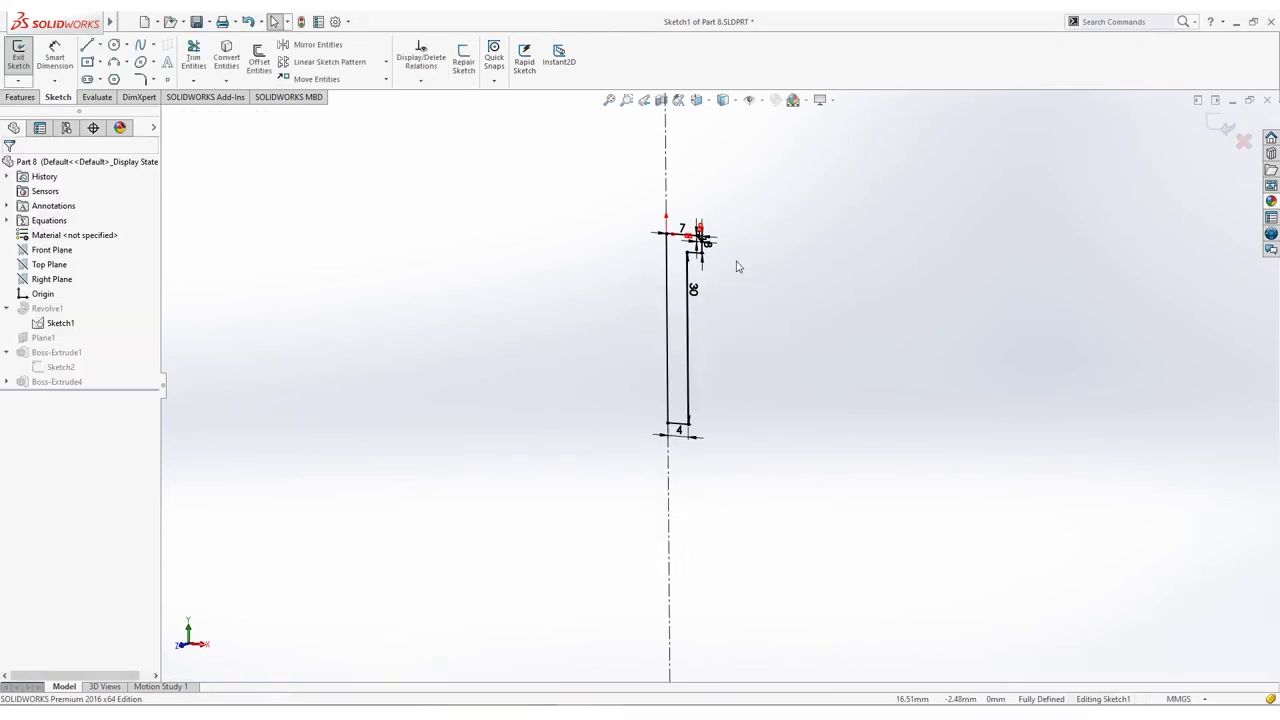
click(20, 55)
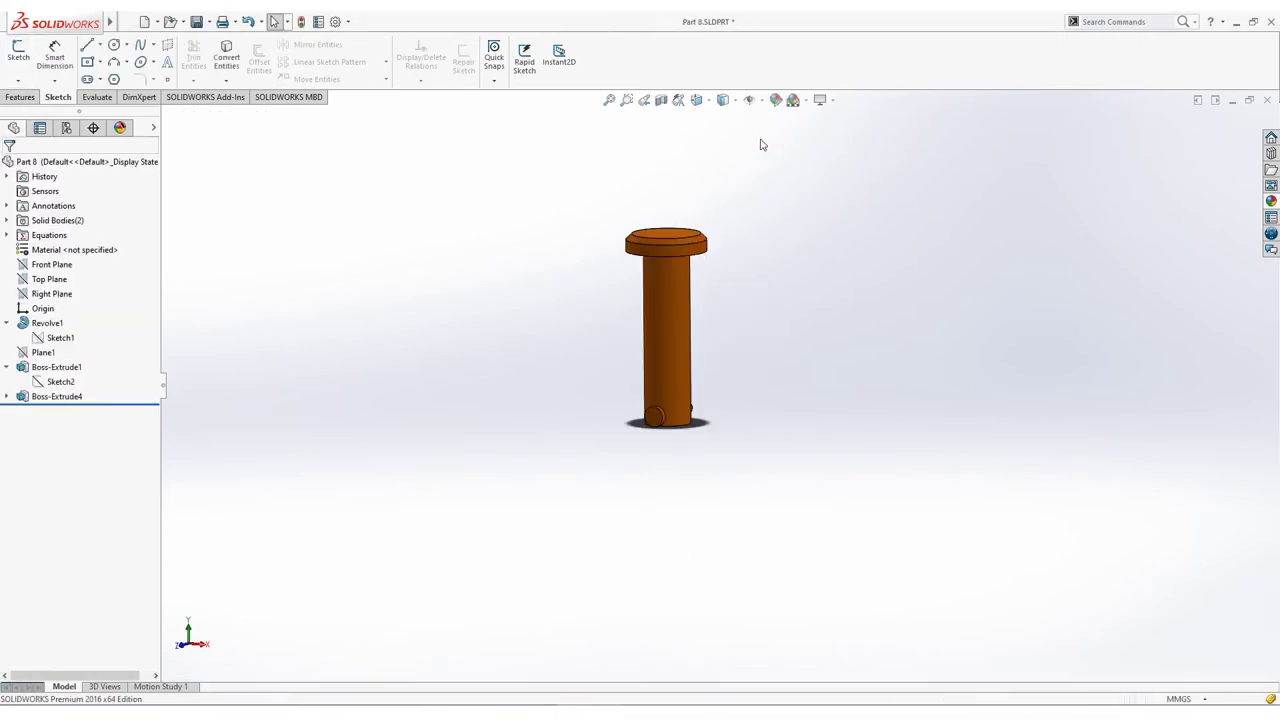
Step: Change the whole part's colour to light violet-blue (RGB 128, 128, 255)
click(775, 100)
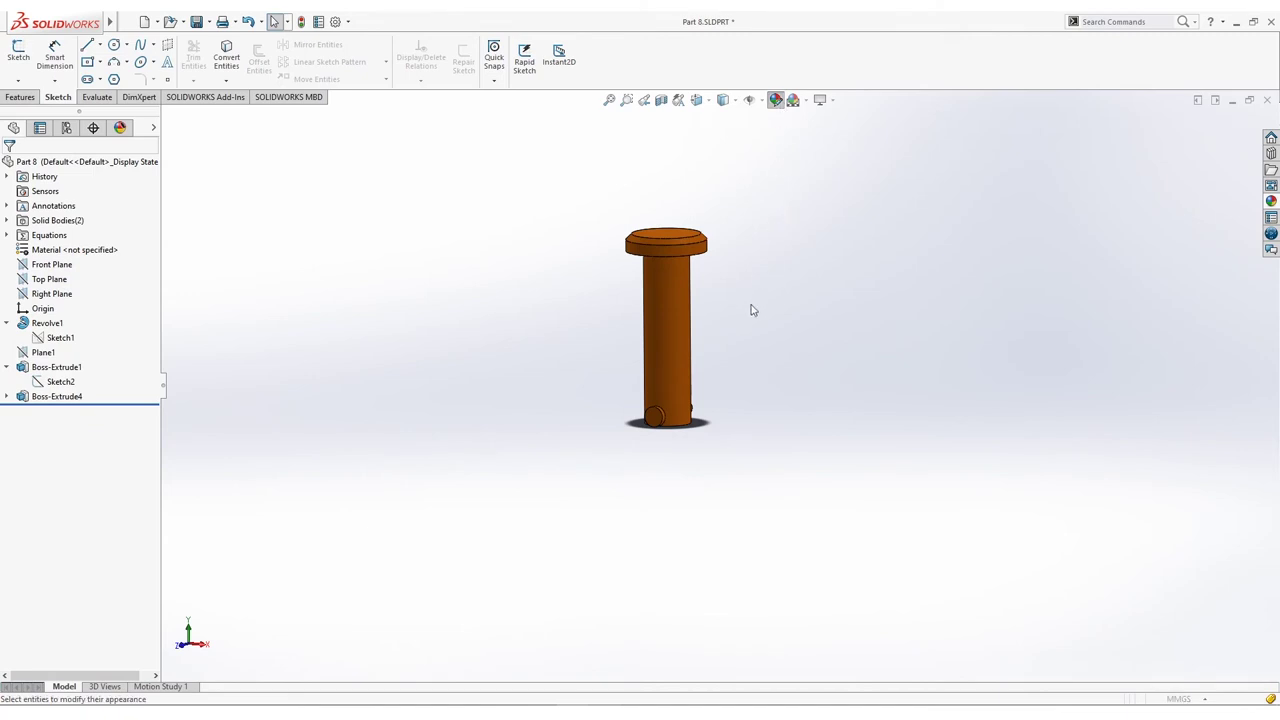
click(91, 435)
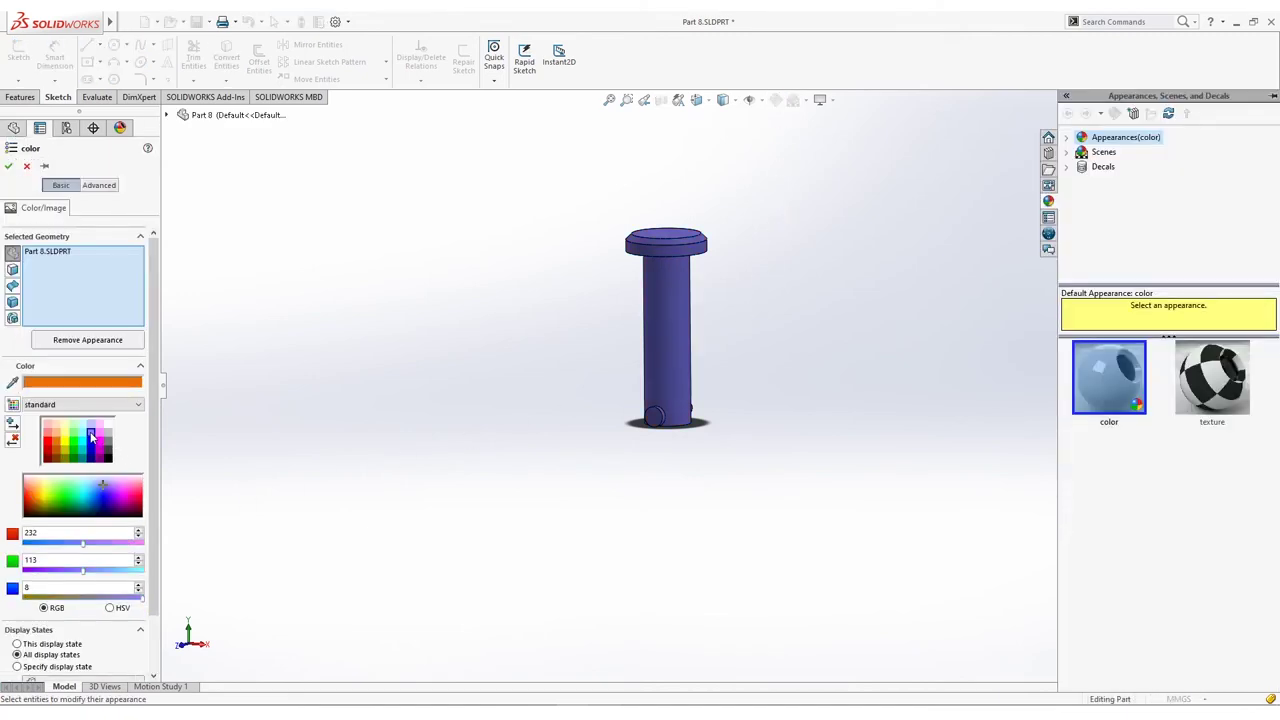
click(8, 166)
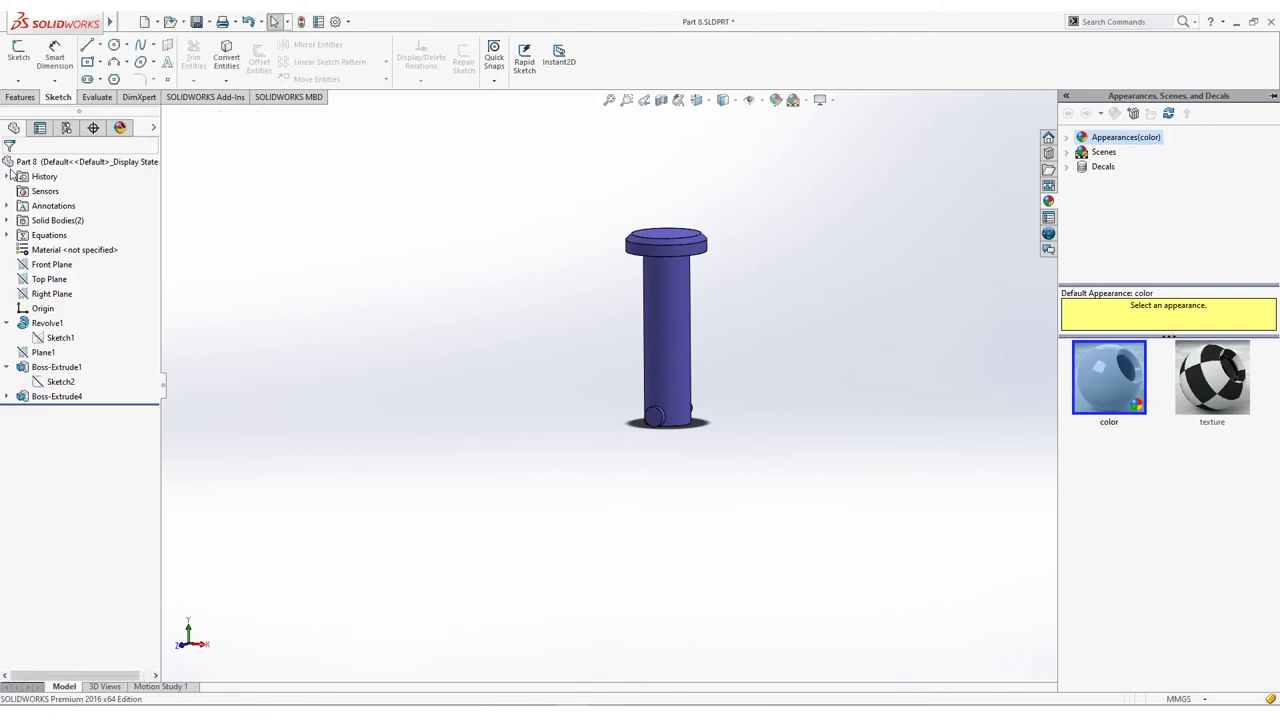
Step: Change the whole part's colour to pure blue (RGB 0, 0, 255)
click(776, 102)
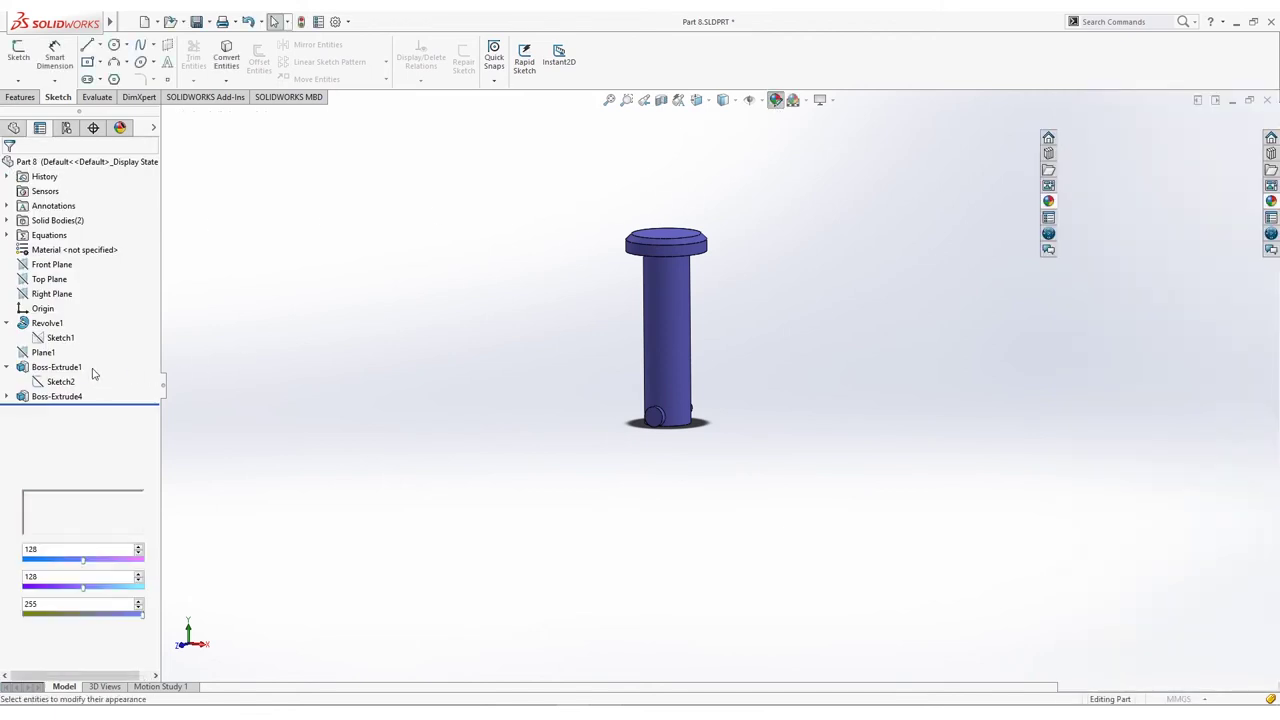
click(93, 442)
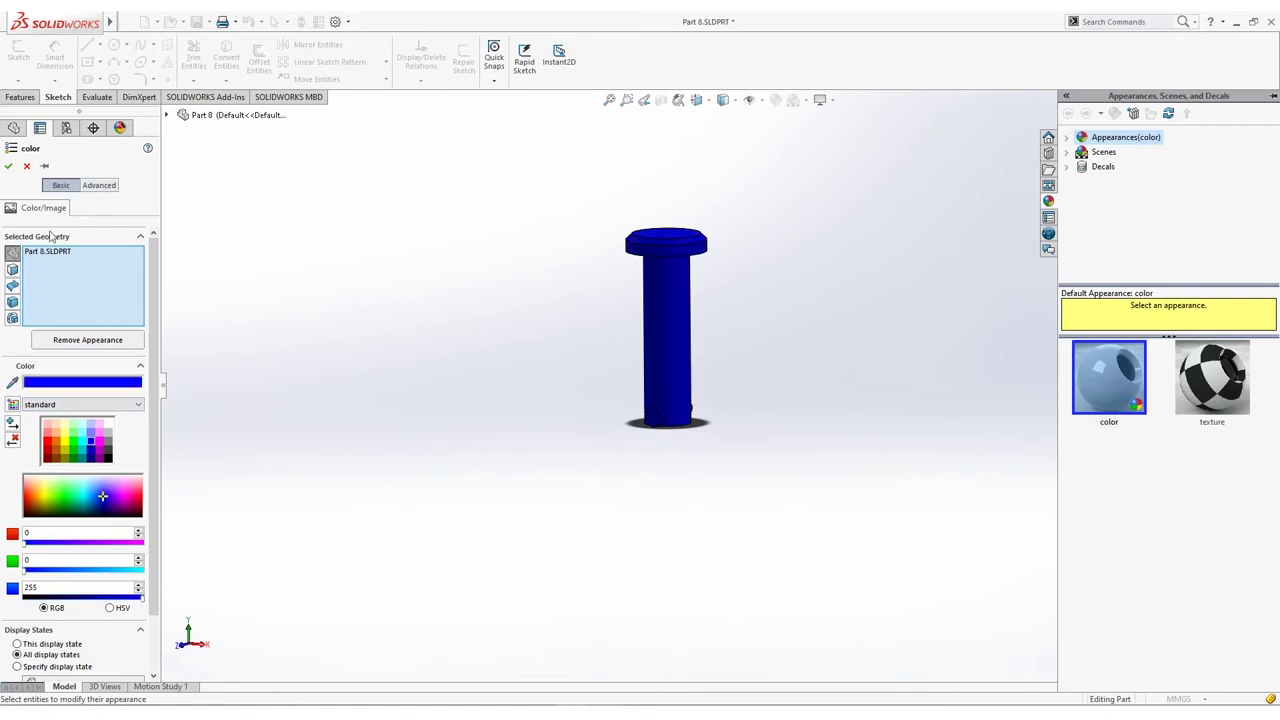
click(8, 166)
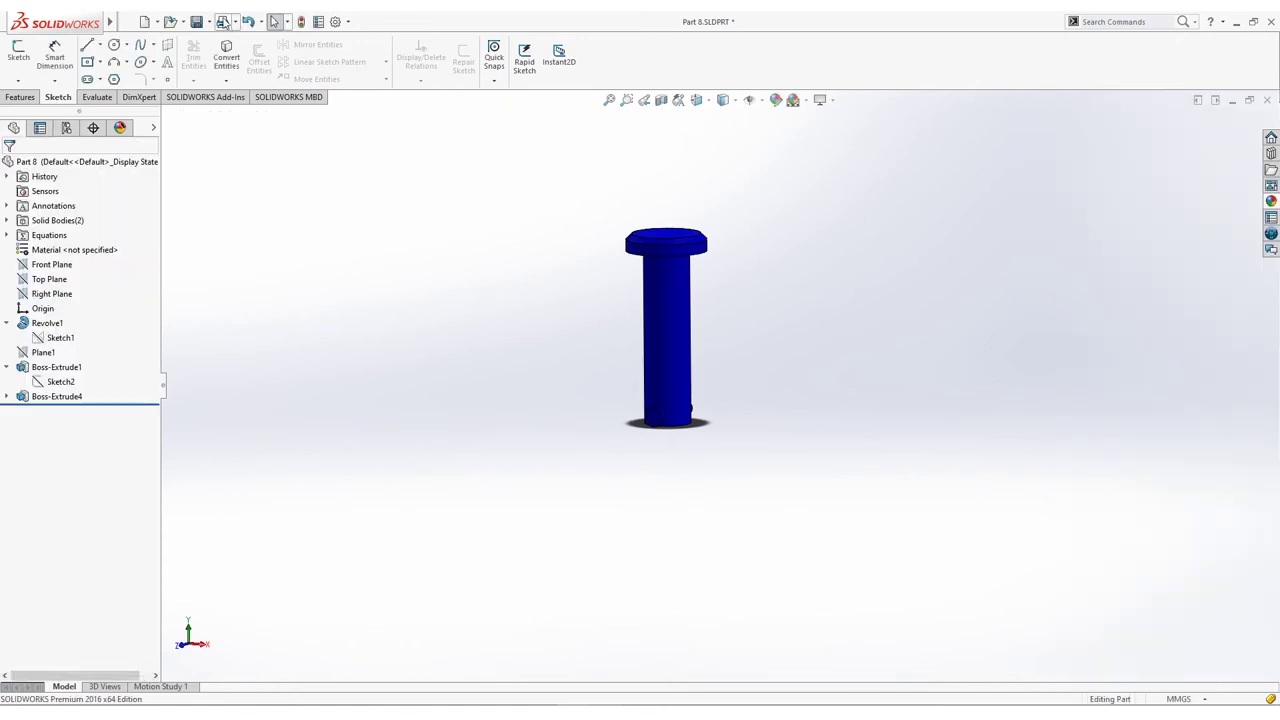
Step: Save the blue 30 mm pin as a new part file named Part 9 in the Parts folder
mouse_move(208, 21)
click(218, 57)
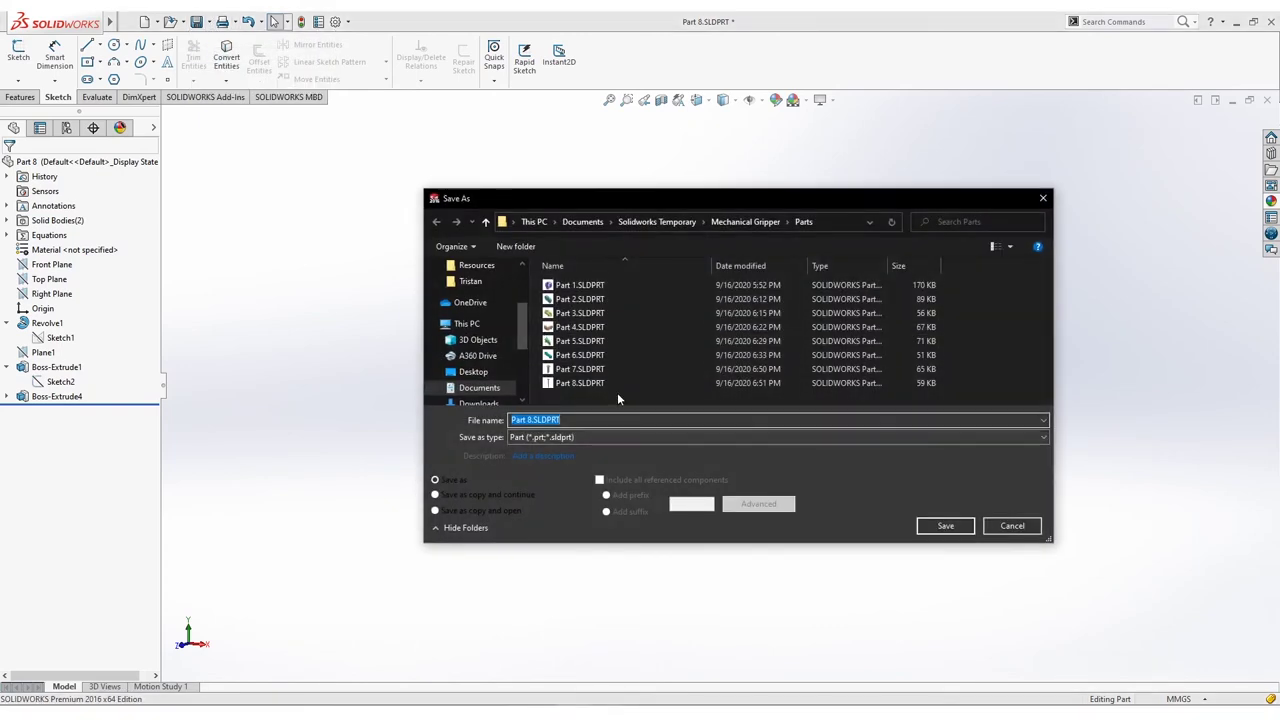
text(Par)
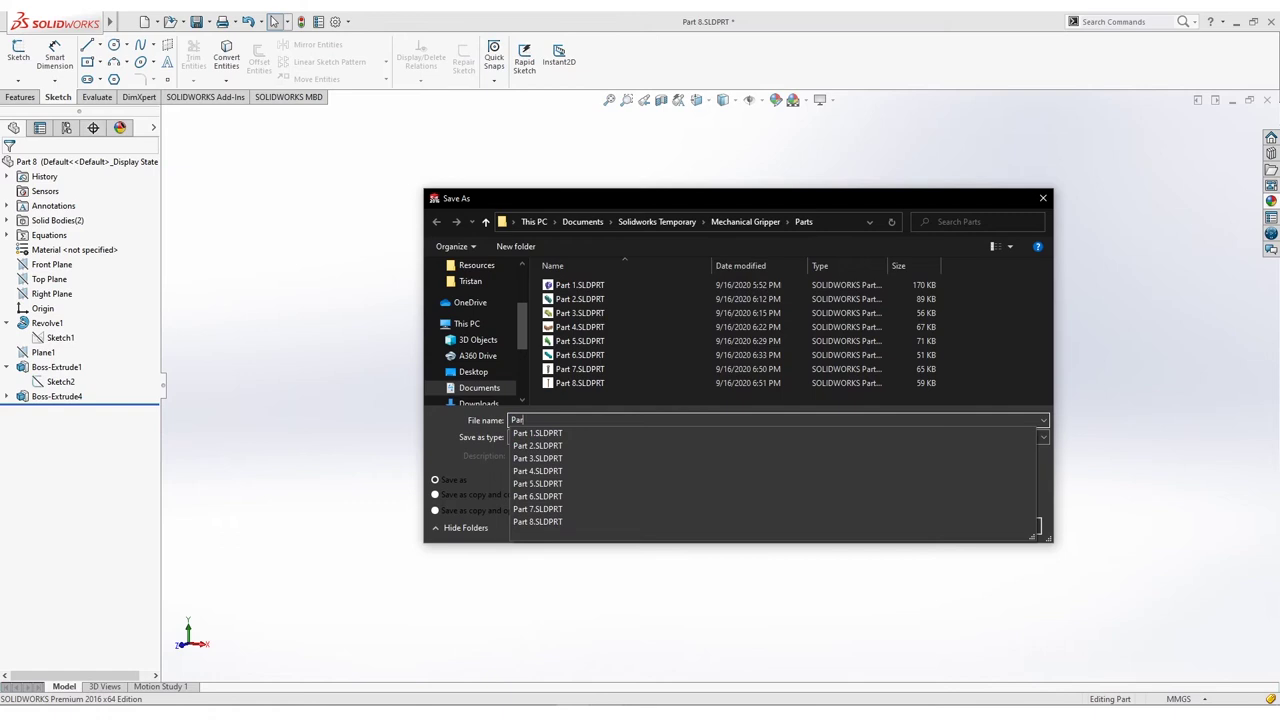
text(t 9)
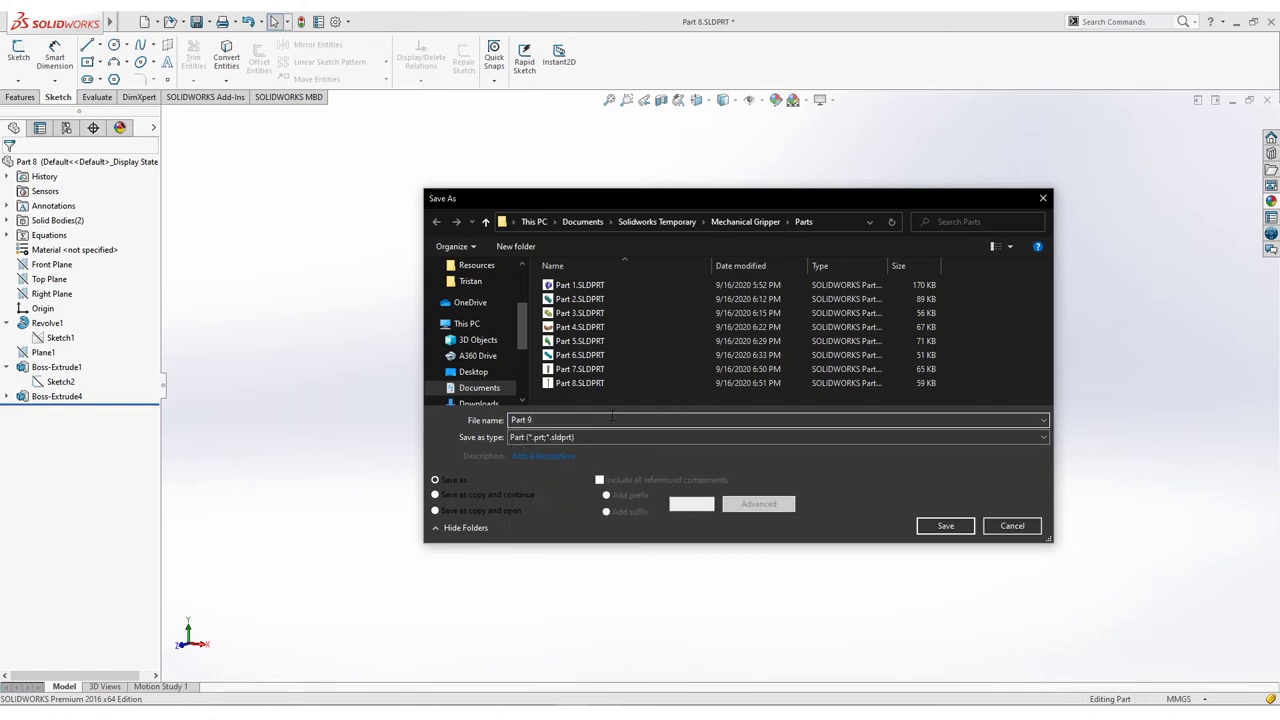
key(Return)
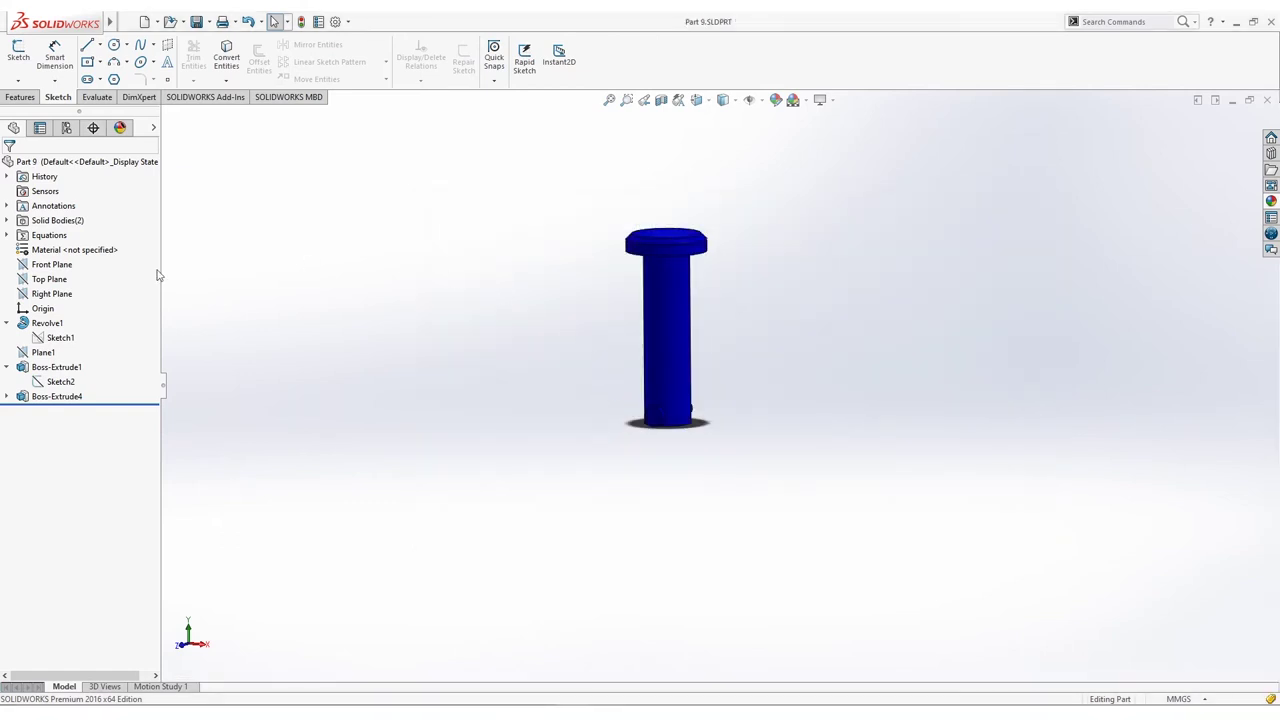
Step: Edit the profile sketch of Revolve1, set the shaft's length to 45 mm, and exit the sketch
right_click(55, 337)
click(50, 296)
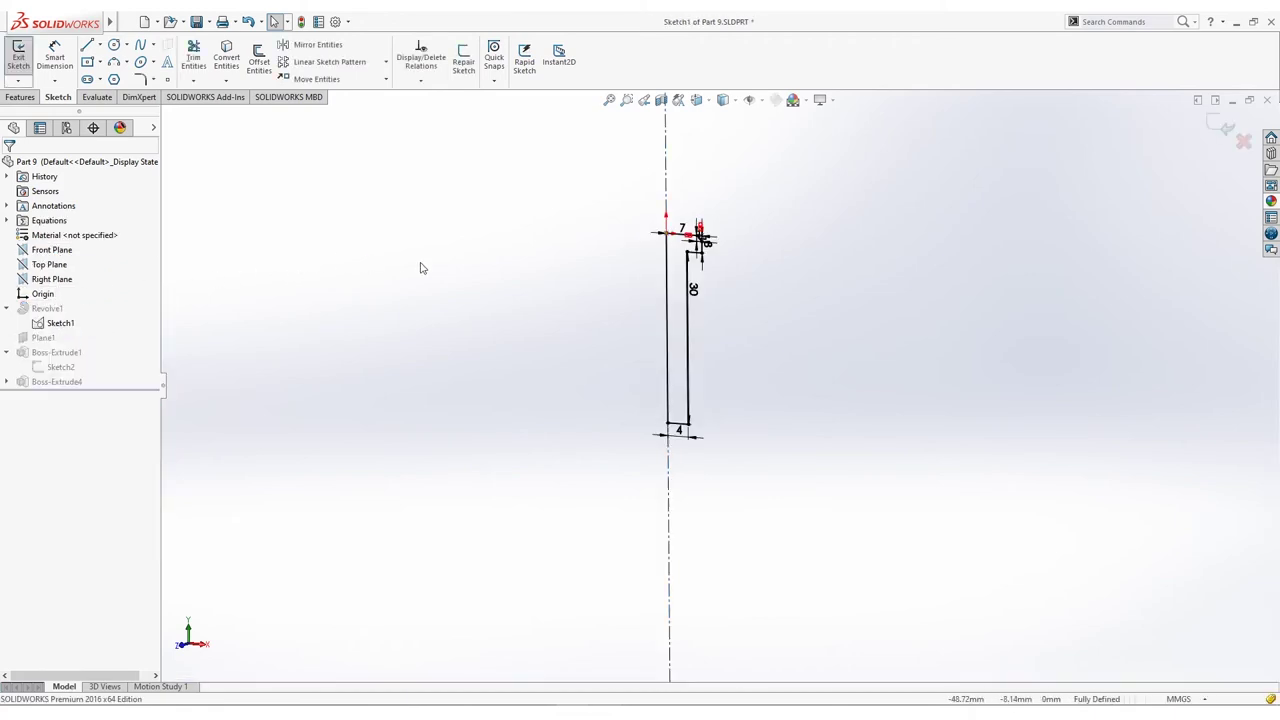
double_click(694, 290)
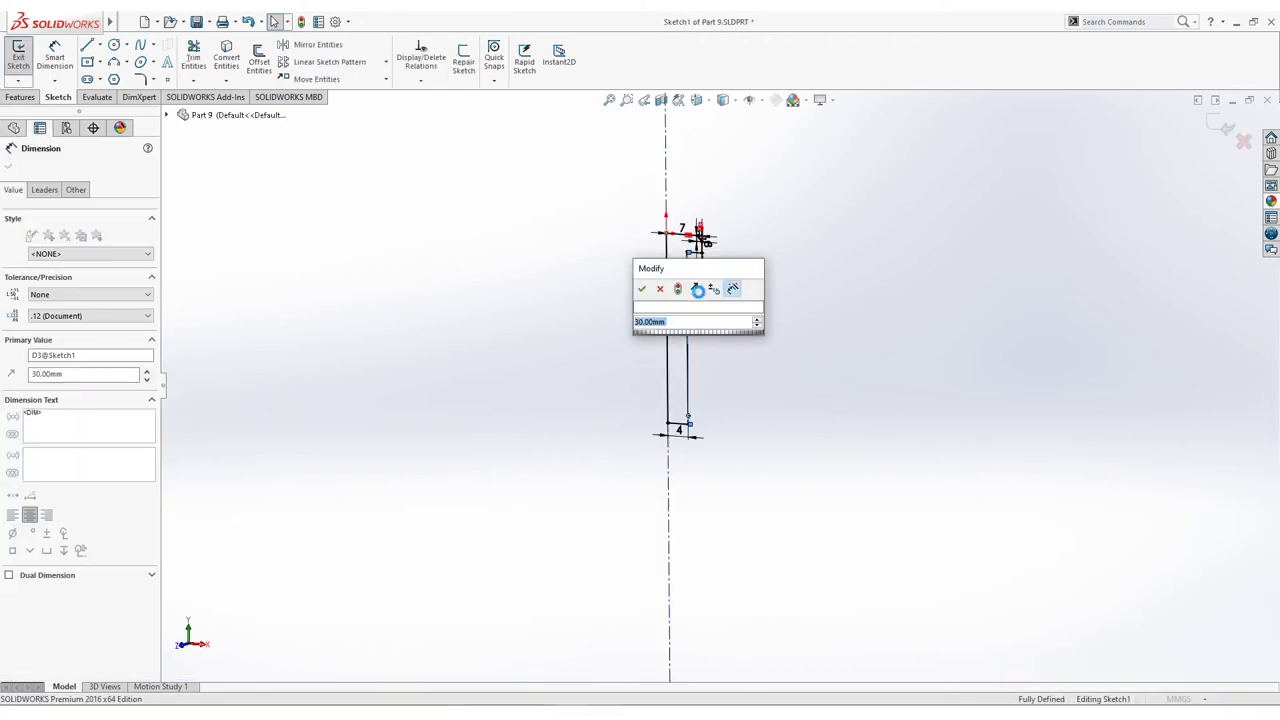
text(45)
key(Return)
key(Escape)
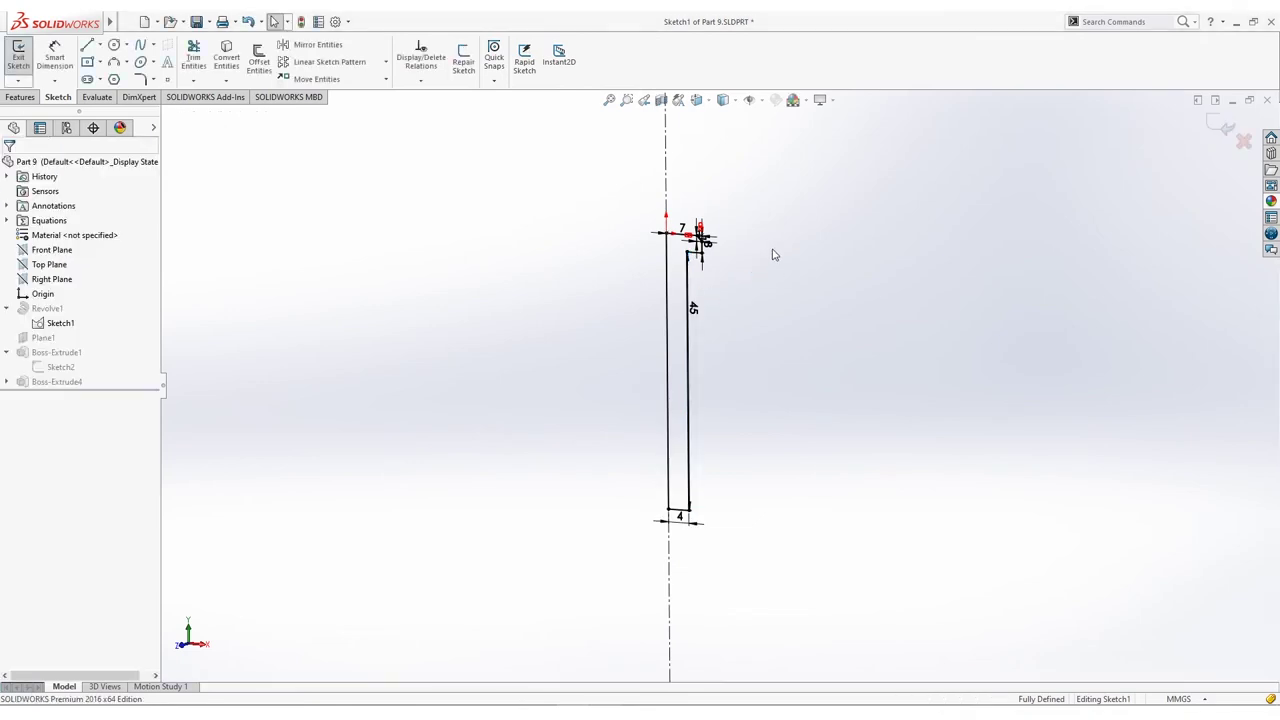
click(18, 55)
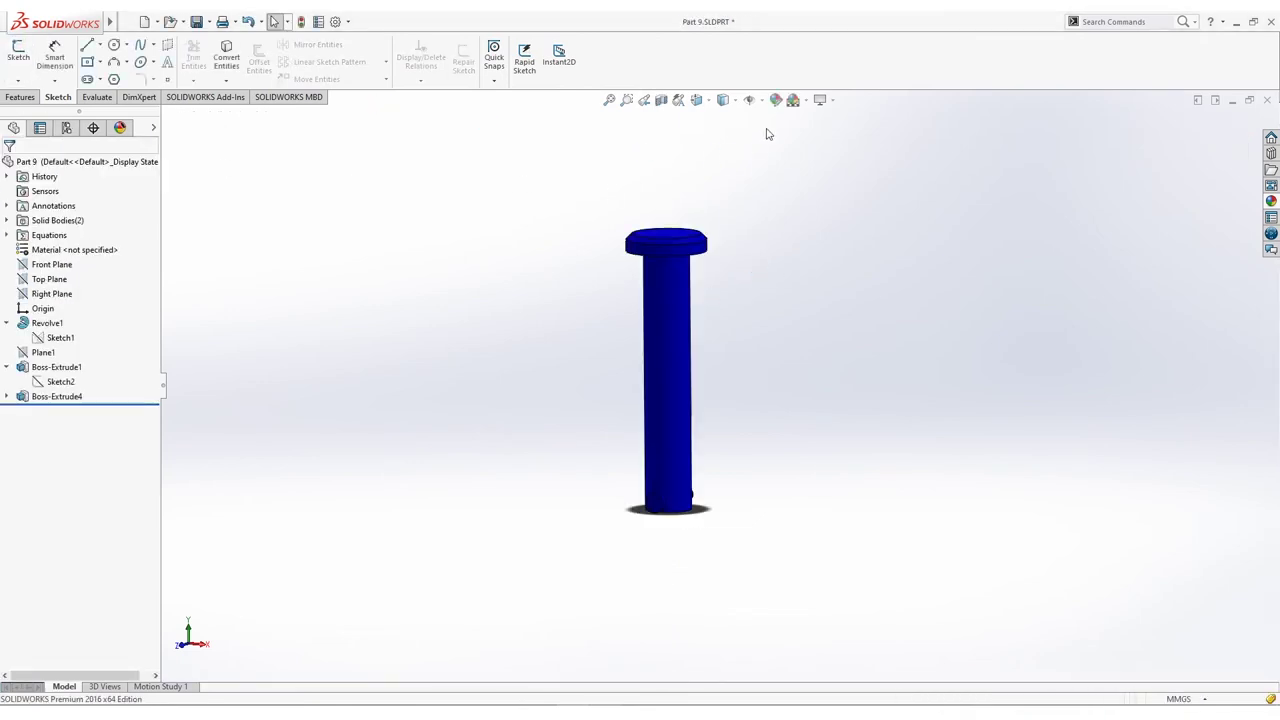
Step: Change the whole part's colour to pale green (RGB 192, 255, 192)
click(777, 104)
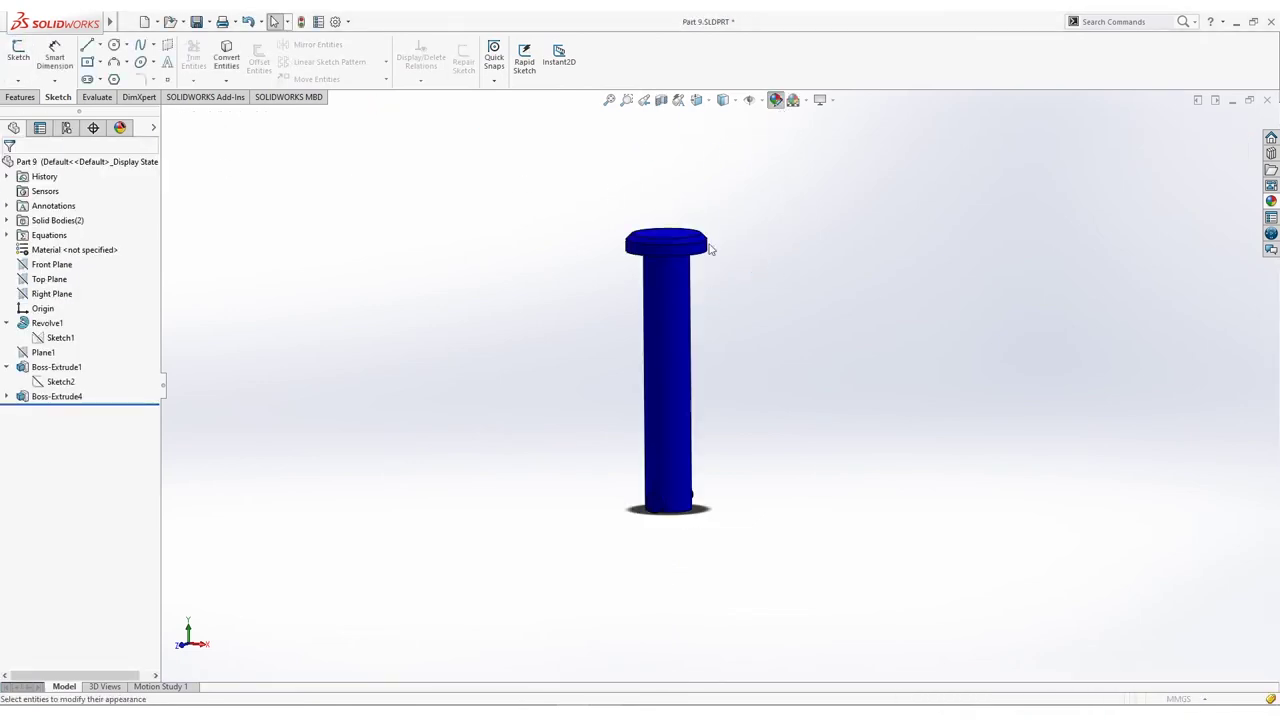
click(79, 444)
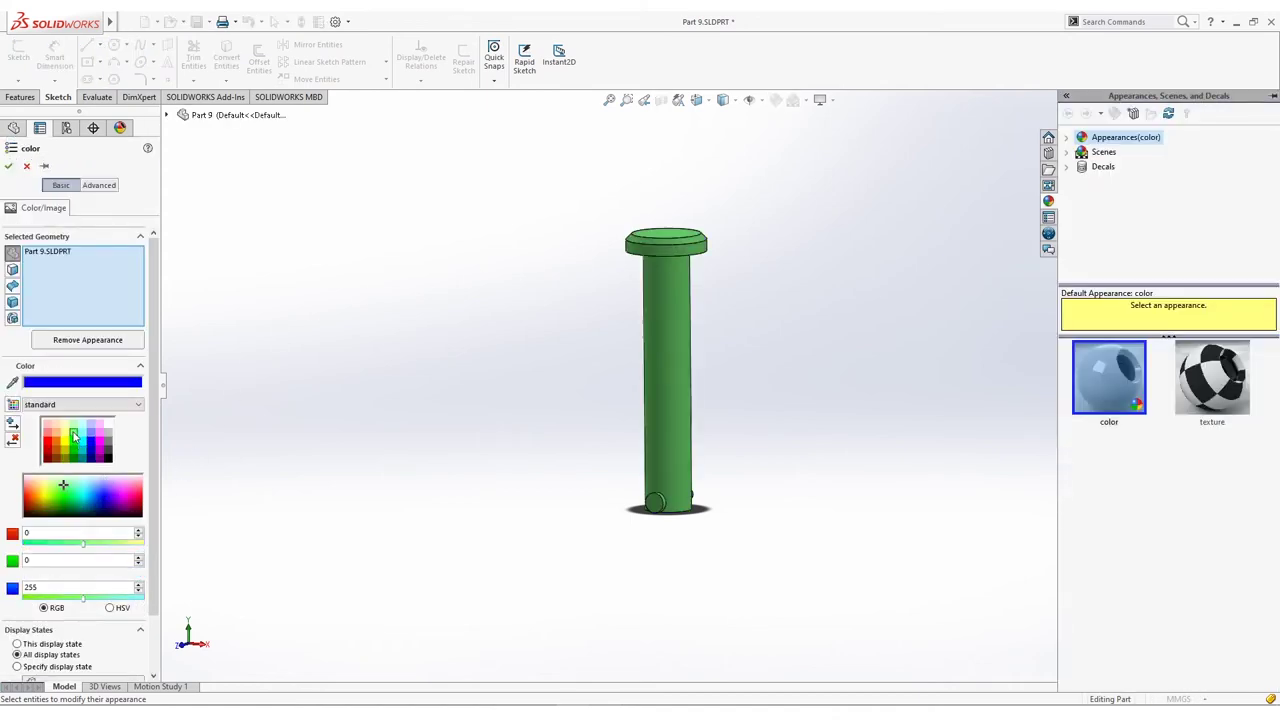
click(73, 428)
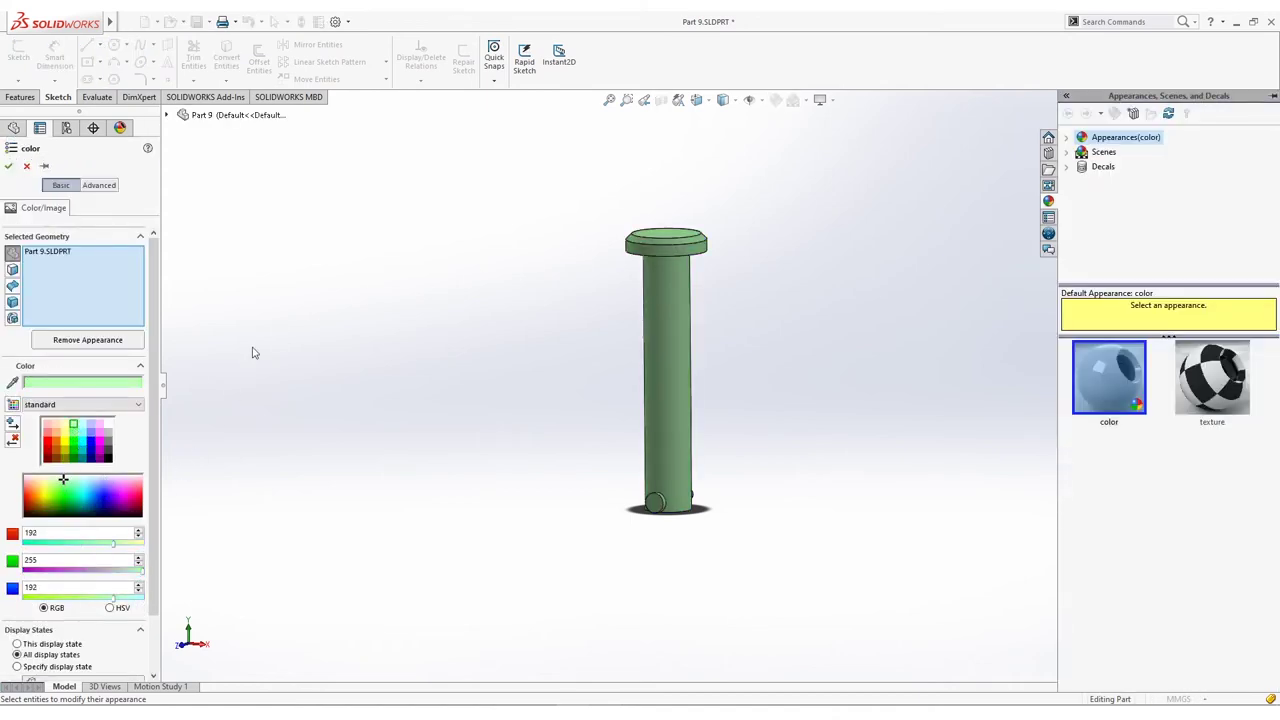
key(Return)
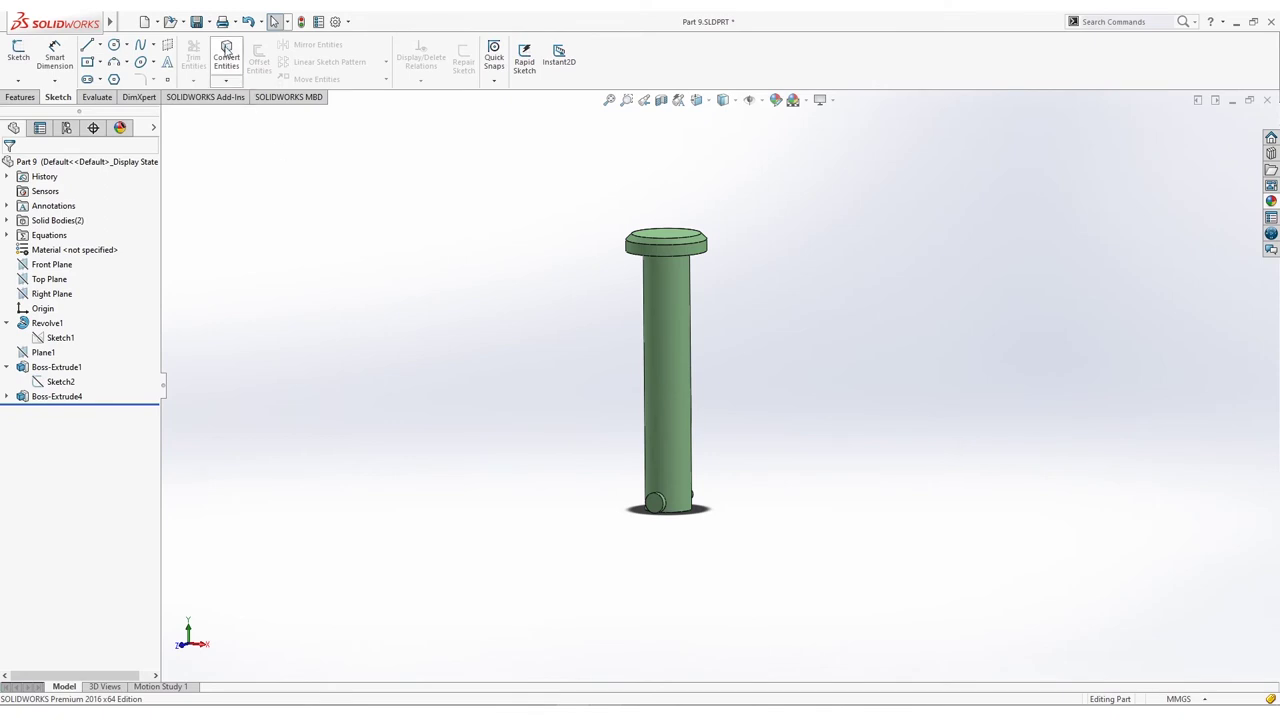
Step: Save the pale green 45 mm pin as a new part file named Part 10 in the Parts folder
click(208, 21)
click(222, 54)
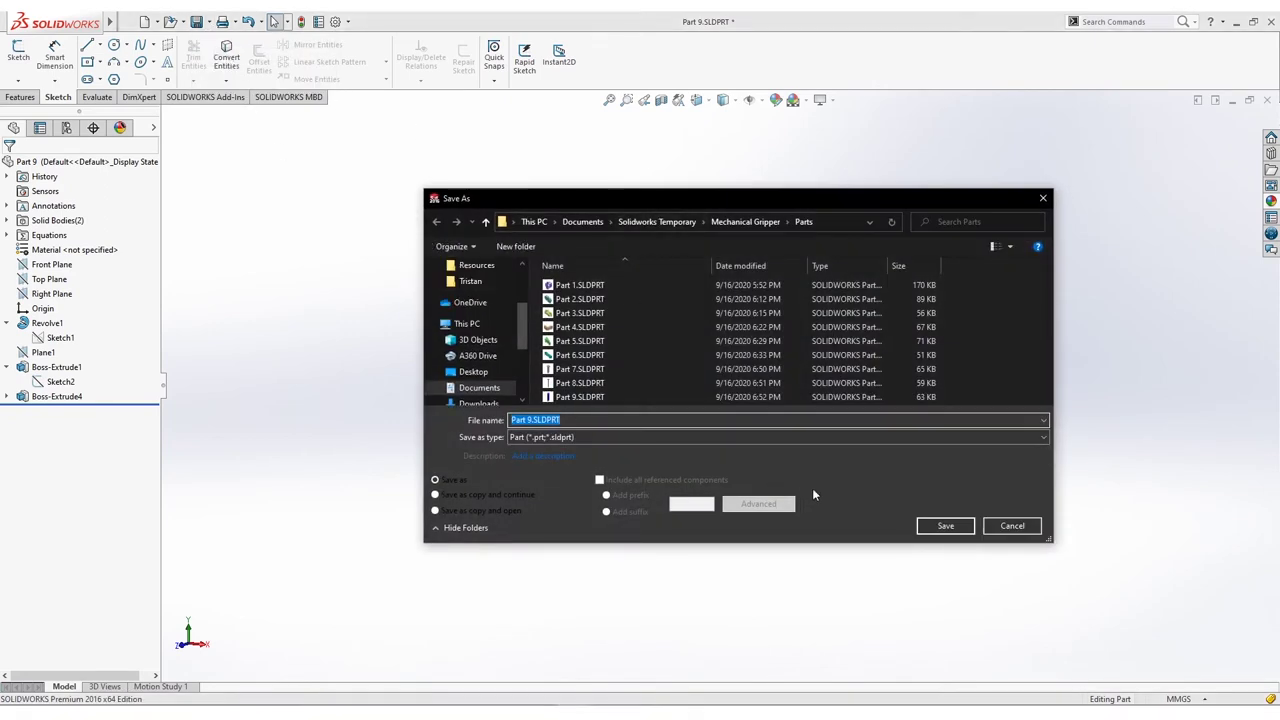
text(1)
text(art 10)
key(Return)
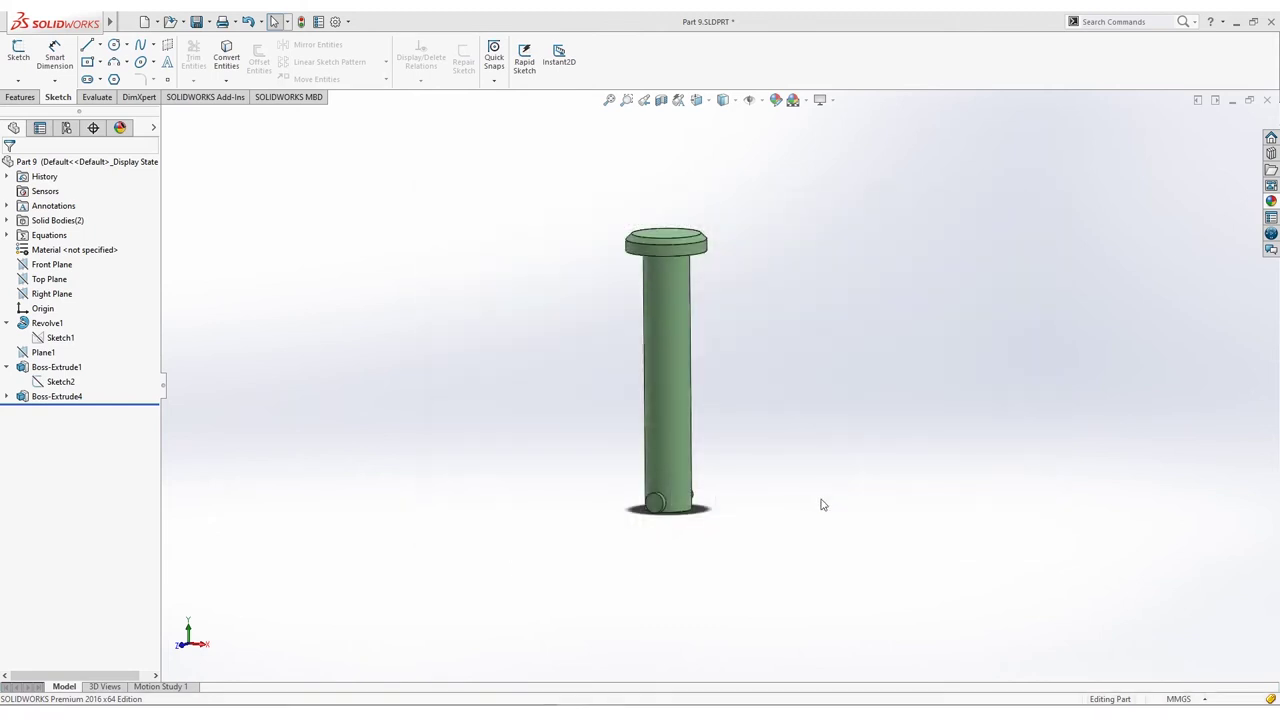
Step: Open the profile sketch of Revolve1 in Part 10 for editing and exit the sketch
right_click(41, 339)
click(52, 294)
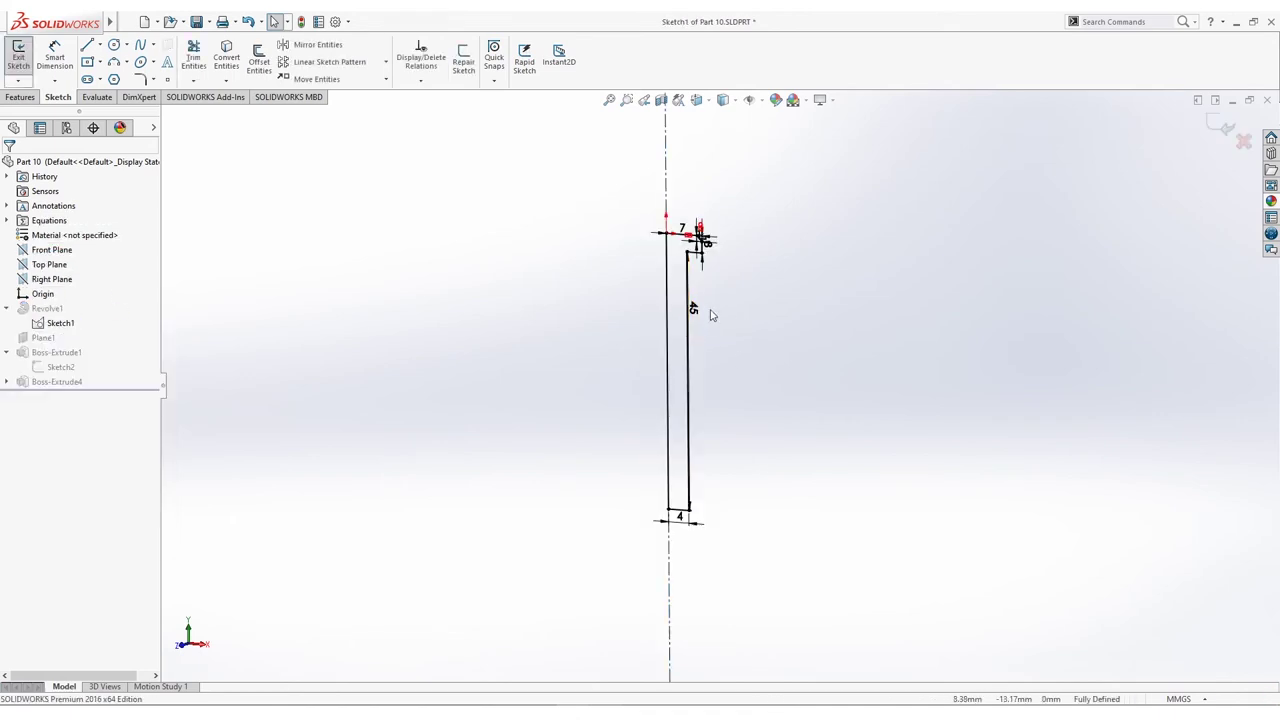
click(19, 56)
middle_drag(497, 262, 497, 316)
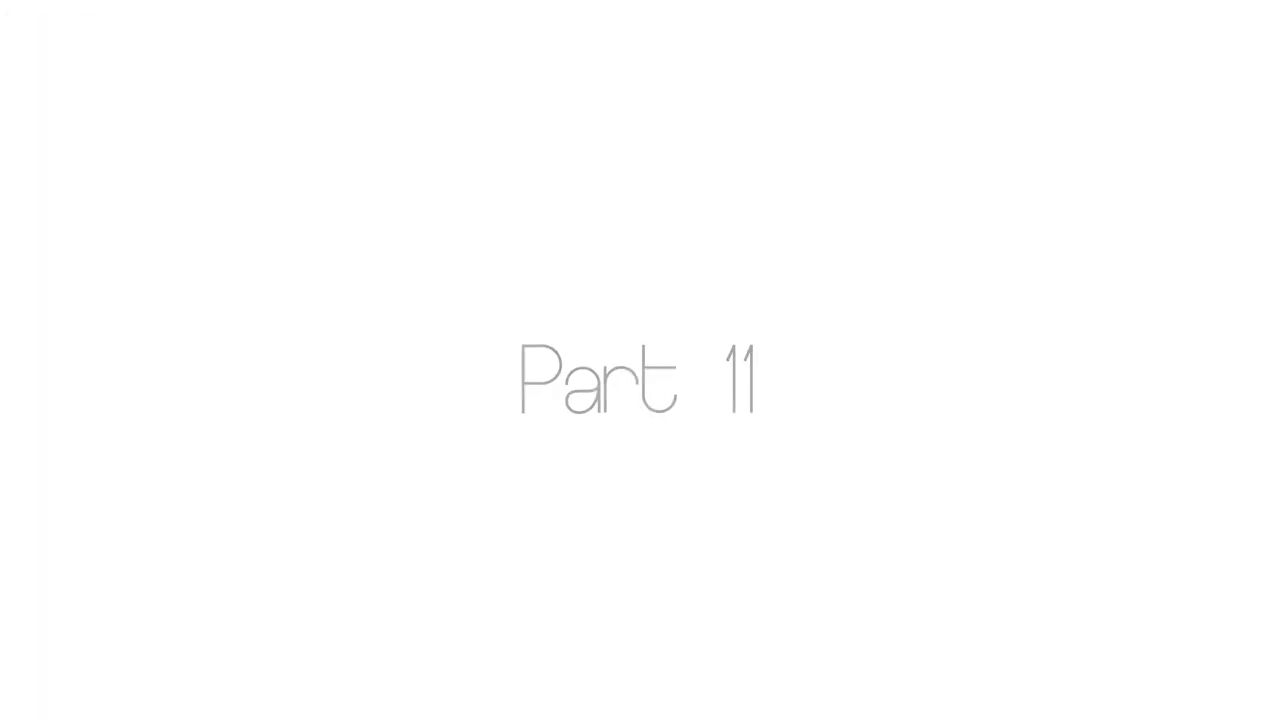
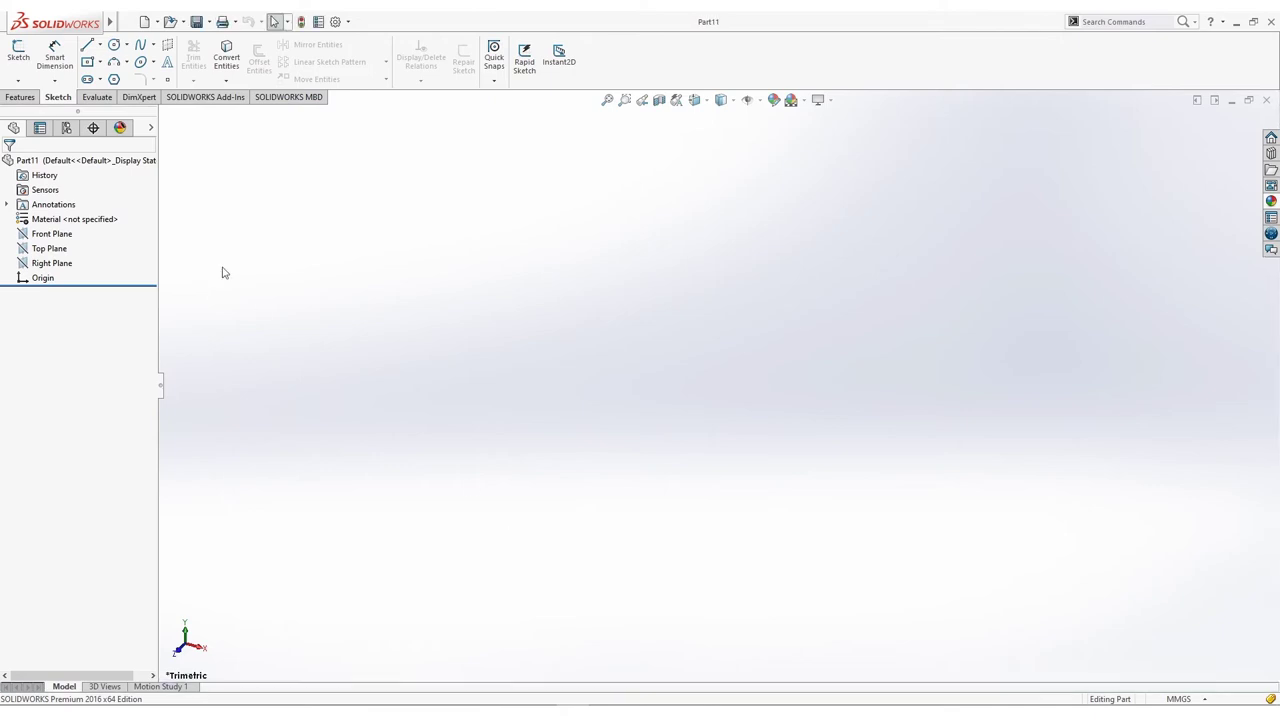
Step: Start a sketch on the Top Plane and draw a horizontal construction line of infinite length through the origin
click(18, 52)
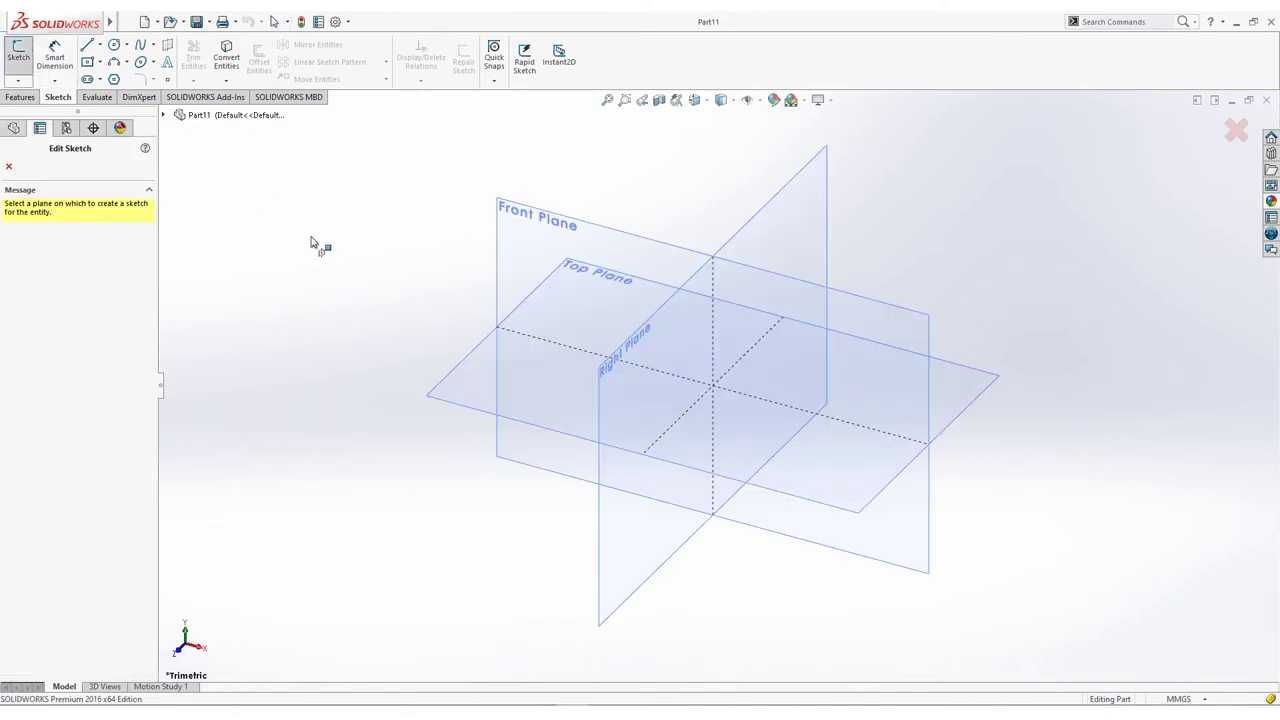
click(449, 386)
click(87, 45)
click(29, 333)
click(718, 386)
click(760, 390)
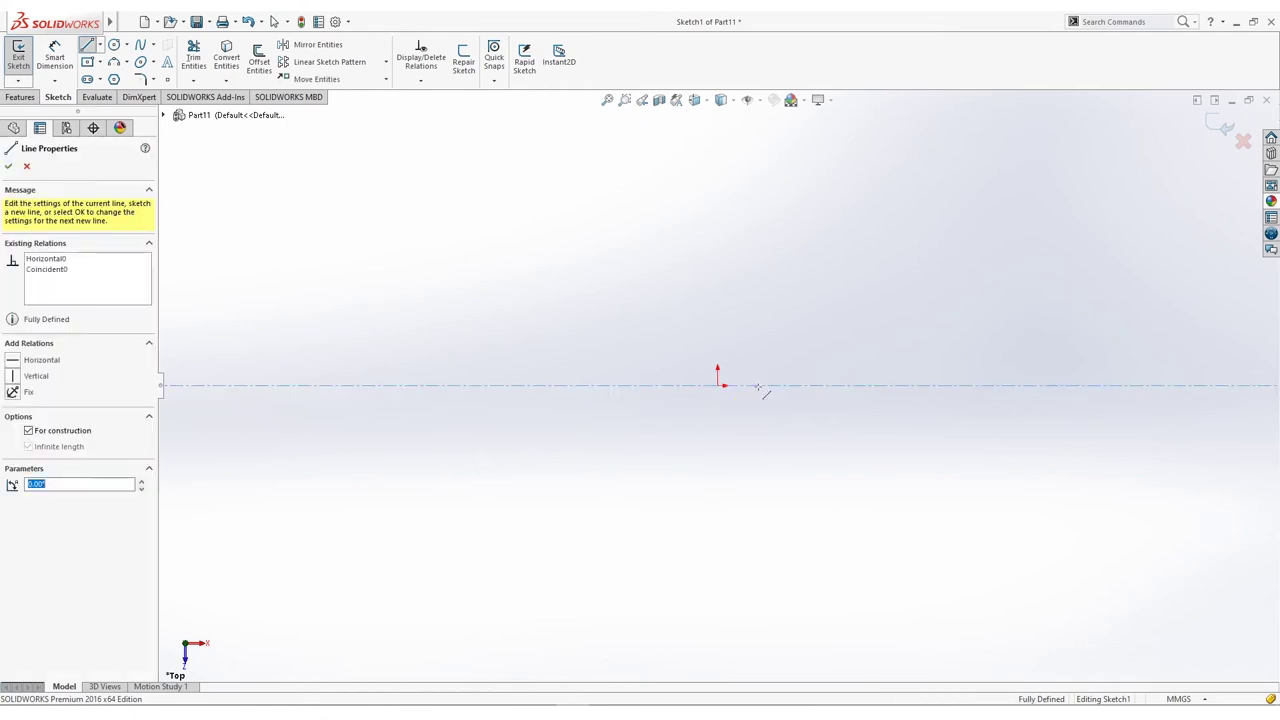
click(9, 167)
Step: Turn off infinite length and draw the head's outline from the origin: about 26 mm up, 15.5 mm across and 13 mm down
click(67, 333)
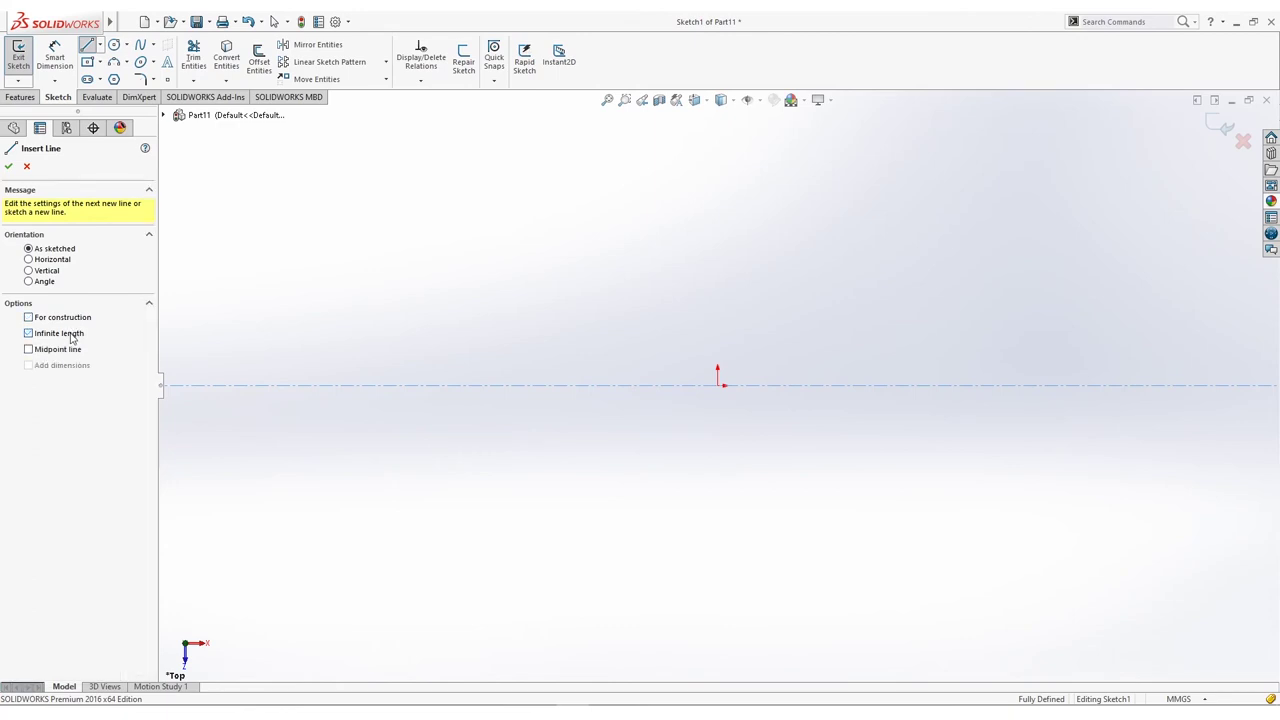
click(717, 385)
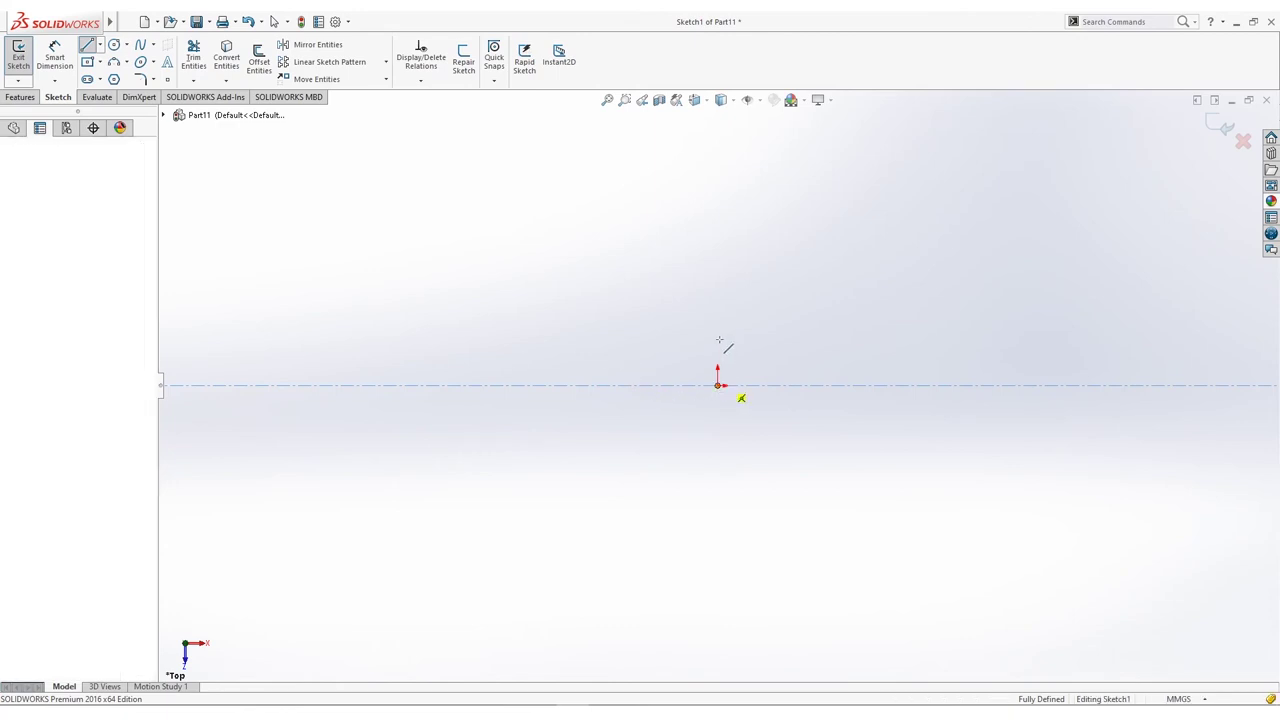
click(717, 320)
click(757, 320)
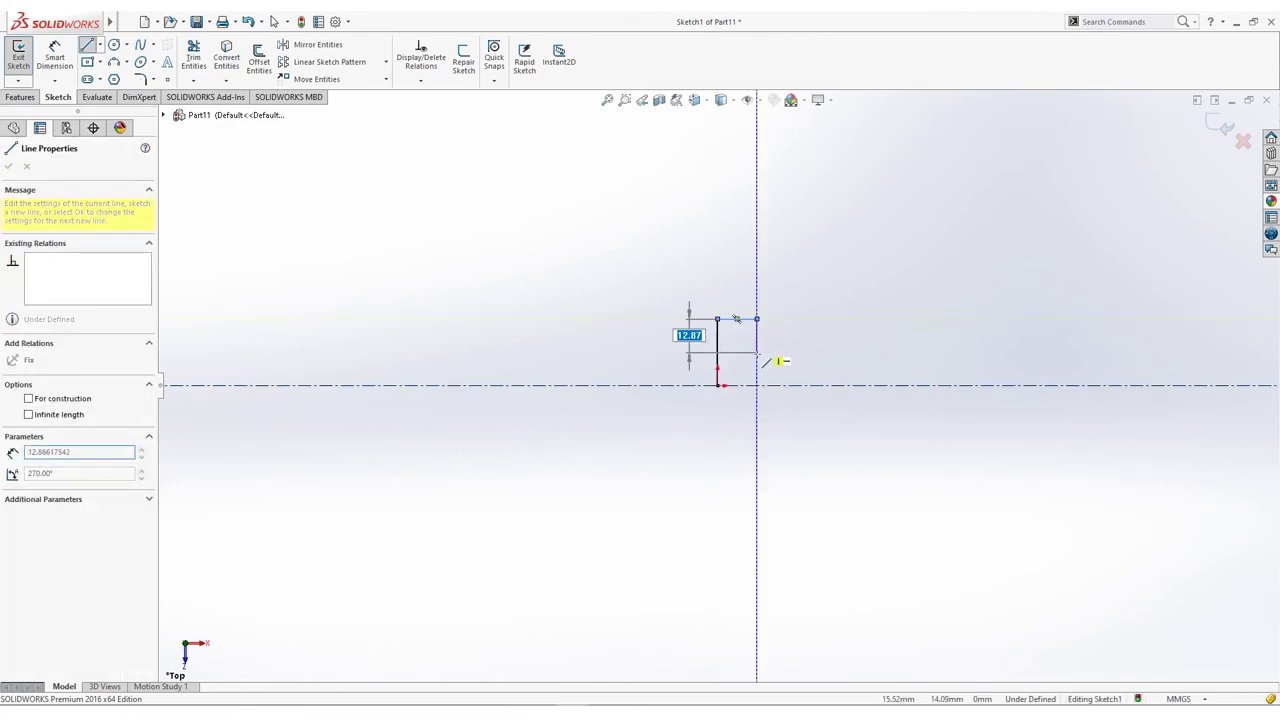
click(757, 355)
Step: Continue the outline with an 81 mm shaft edge, a second collar and an end shaft, then close it along the centreline, about 172 mm overall
ctrl+middle_drag(878, 354, 598, 352)
scroll(598, 352, up, 1)
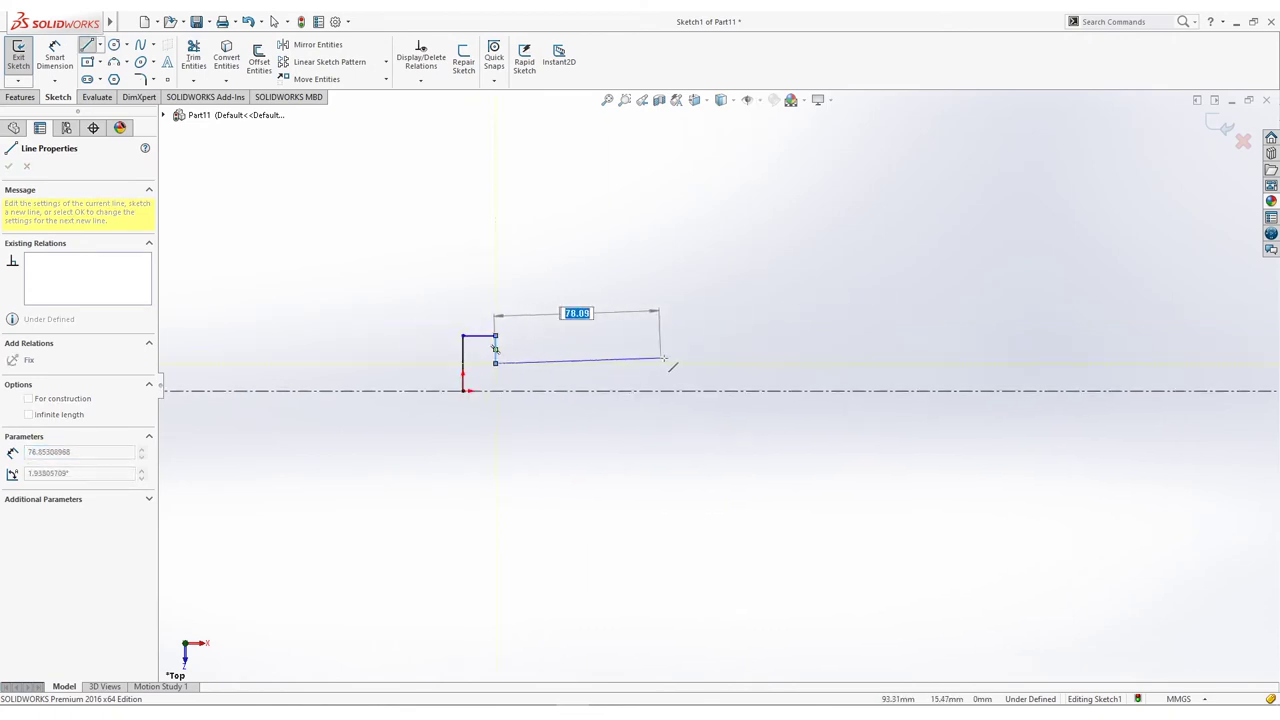
click(670, 362)
click(670, 336)
click(704, 336)
click(704, 362)
click(833, 362)
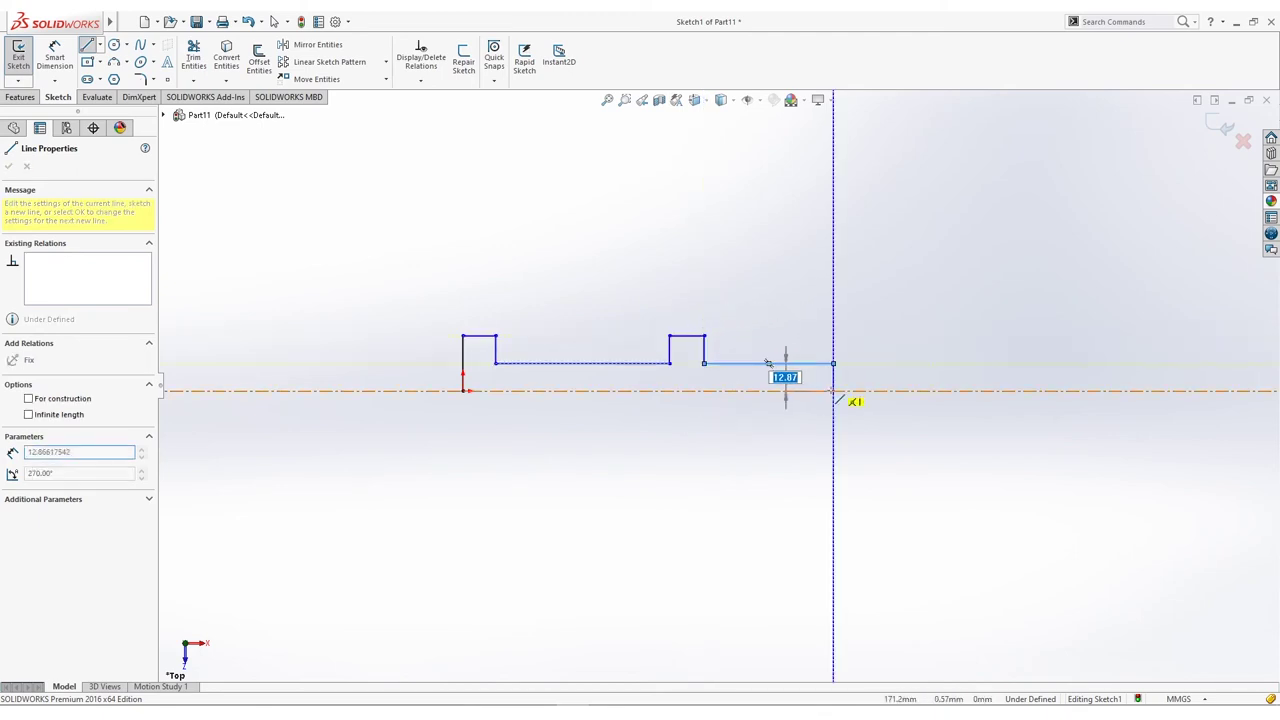
click(833, 390)
click(463, 390)
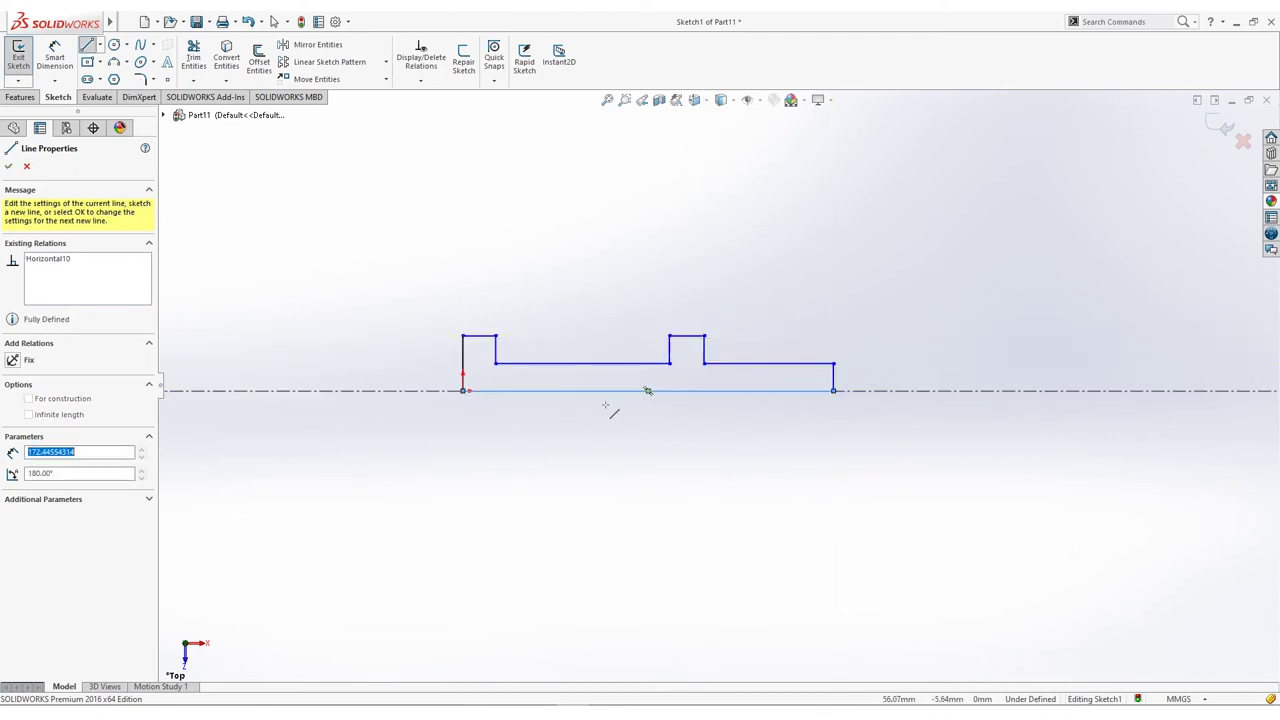
key(Escape)
scroll(622, 287, down, 2)
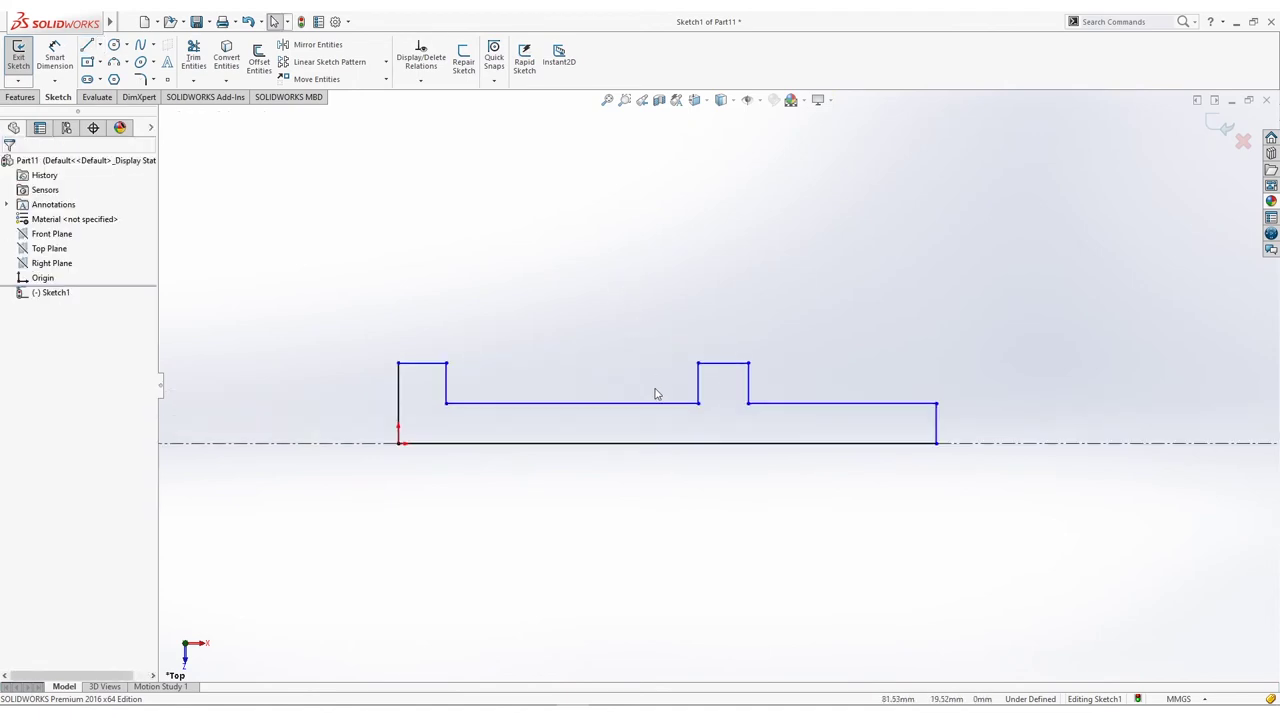
Step: Try to align the two shaft edges on either side of the second collar with a Horizontal relation
click(662, 406)
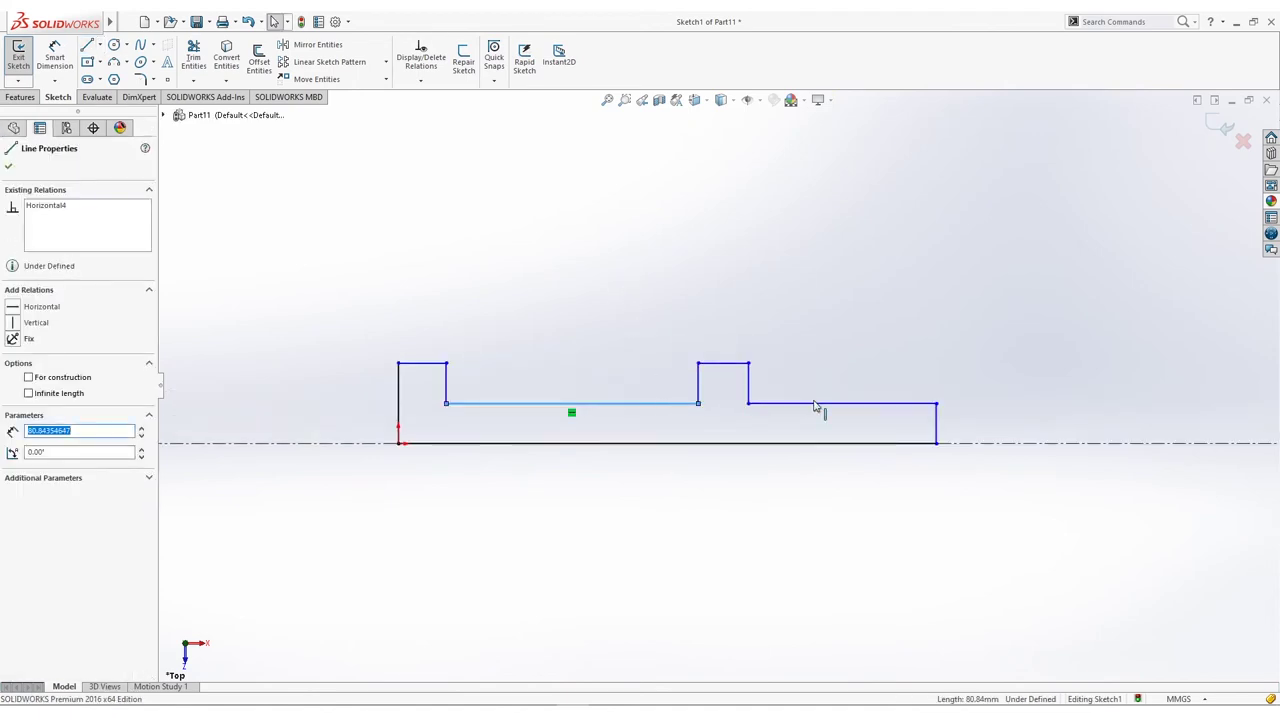
ctrl+click(840, 404)
click(20, 385)
click(300, 289)
Step: Dimension the head's vertical edge at the origin and set its height to 9 mm
click(54, 55)
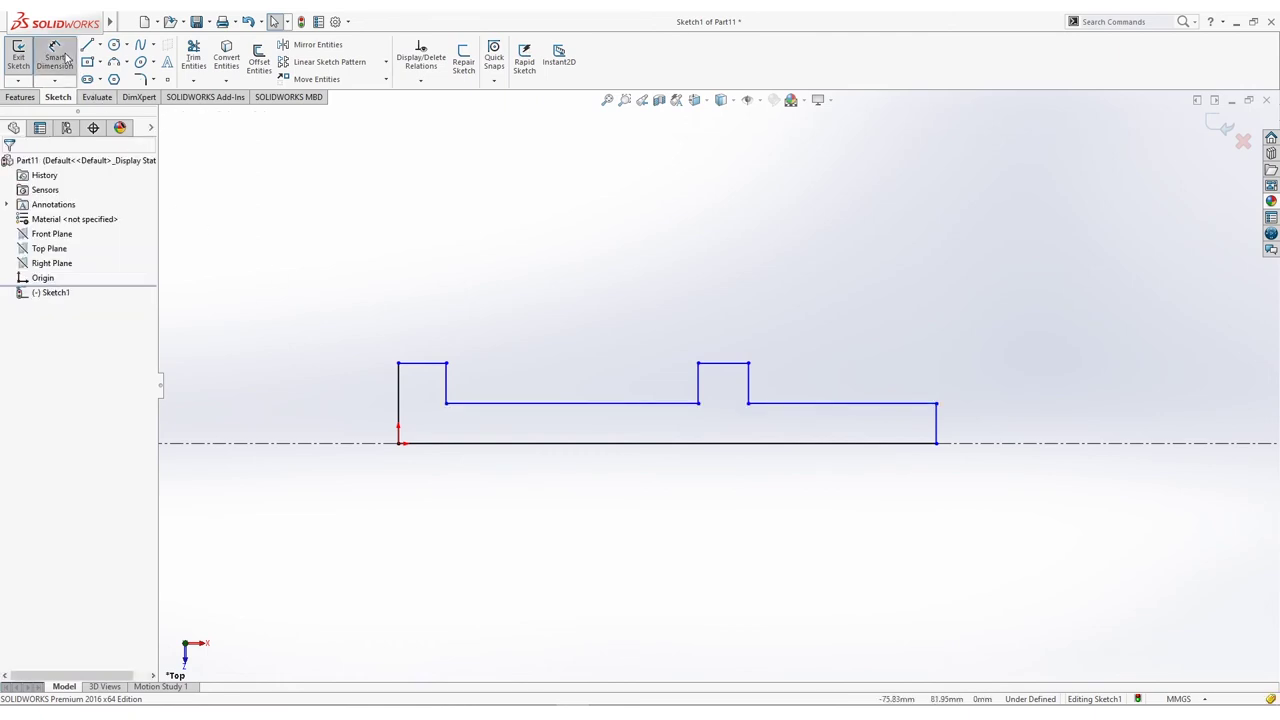
click(398, 390)
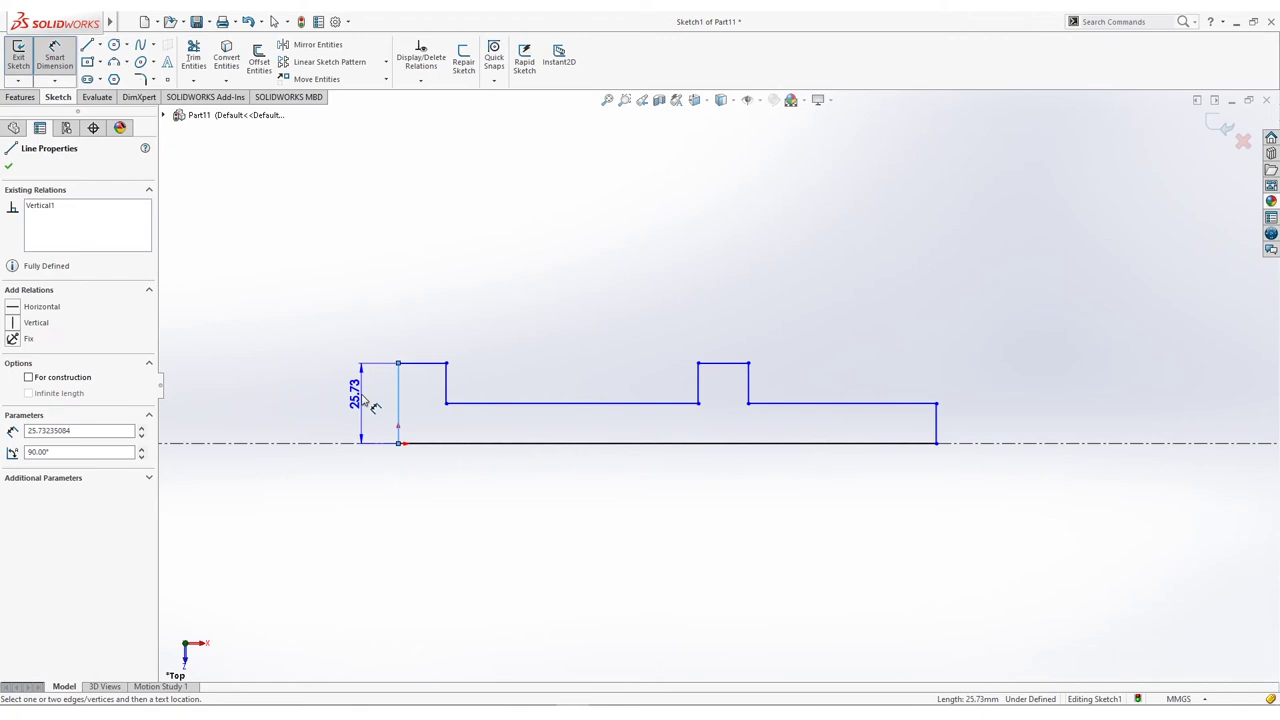
click(370, 415)
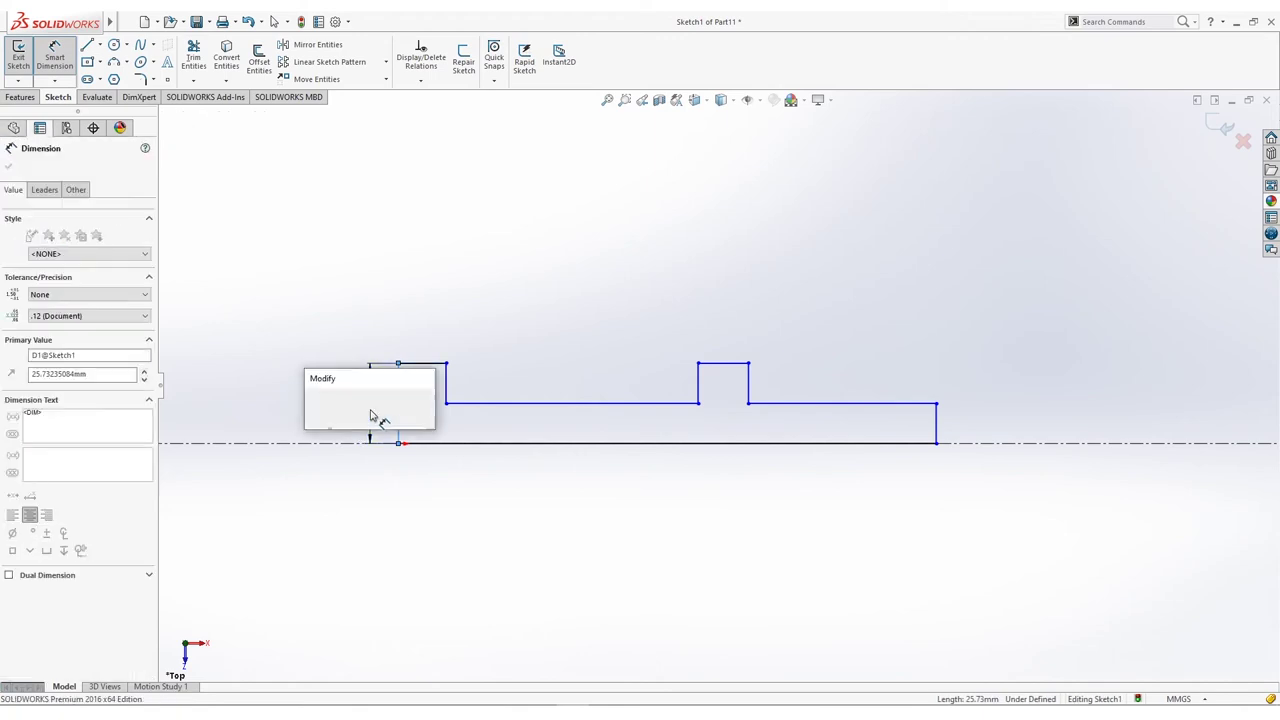
text(9)
key(Return)
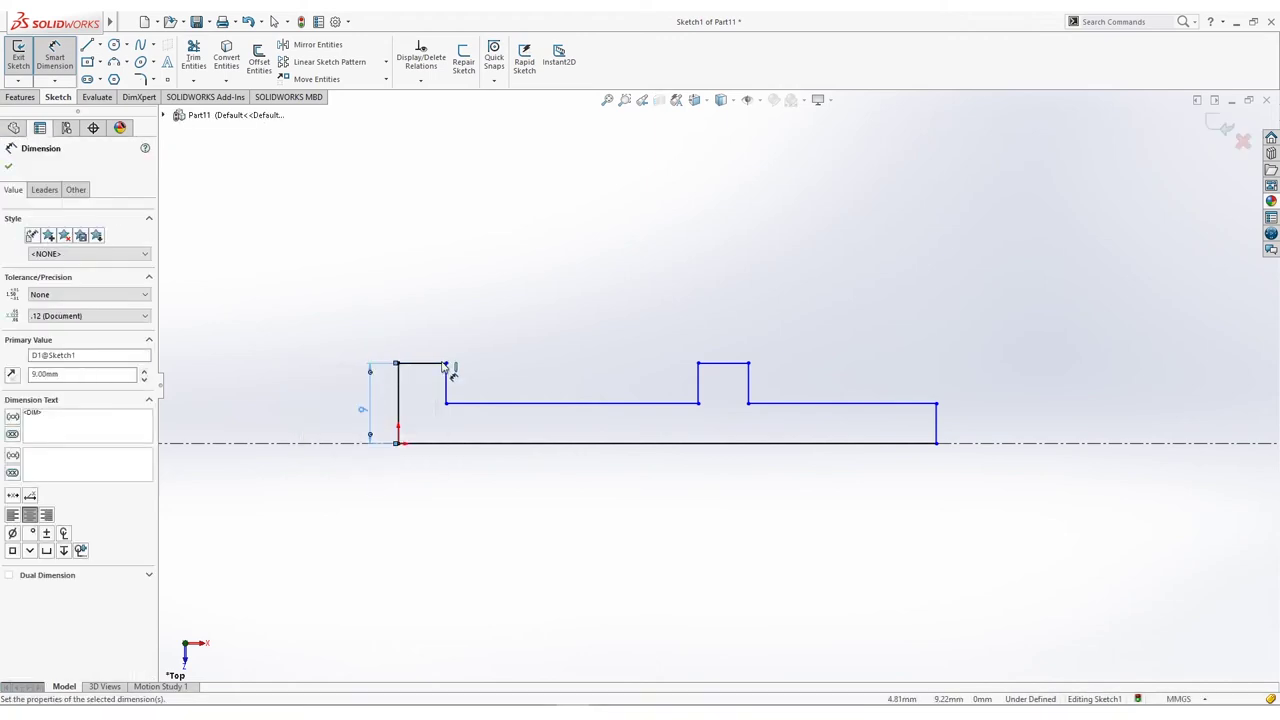
Step: Dimension the vertical edge of the second collar that faces the head and set it to 7 mm
click(700, 383)
click(681, 384)
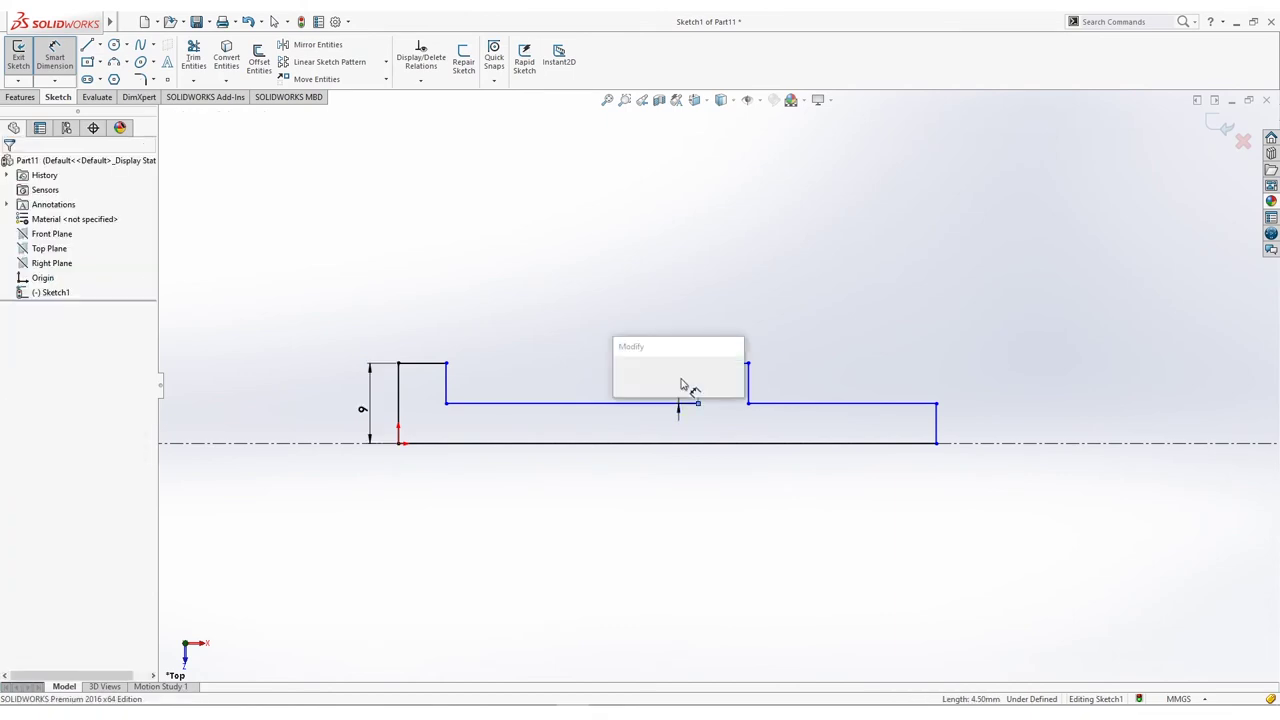
text(7)
key(Return)
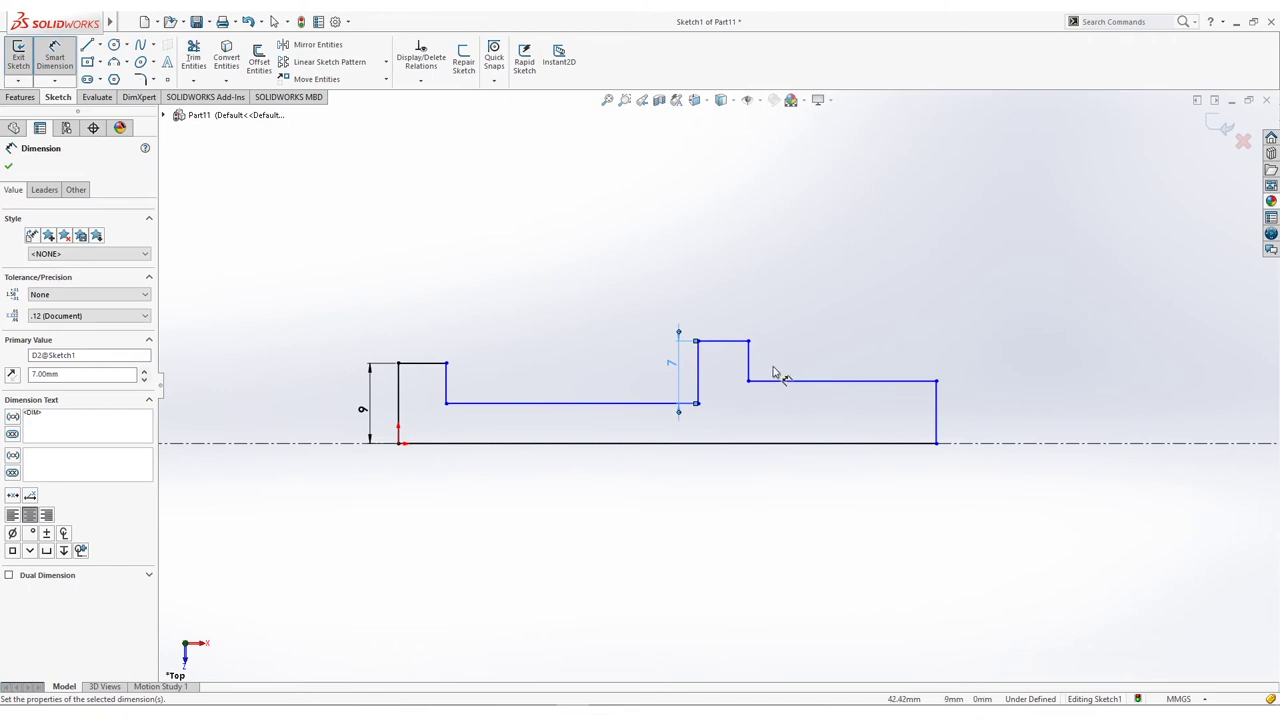
Step: Dimension the head's width as 4 mm and the shaft edge between the head and the second collar as 80 mm
click(428, 364)
click(440, 346)
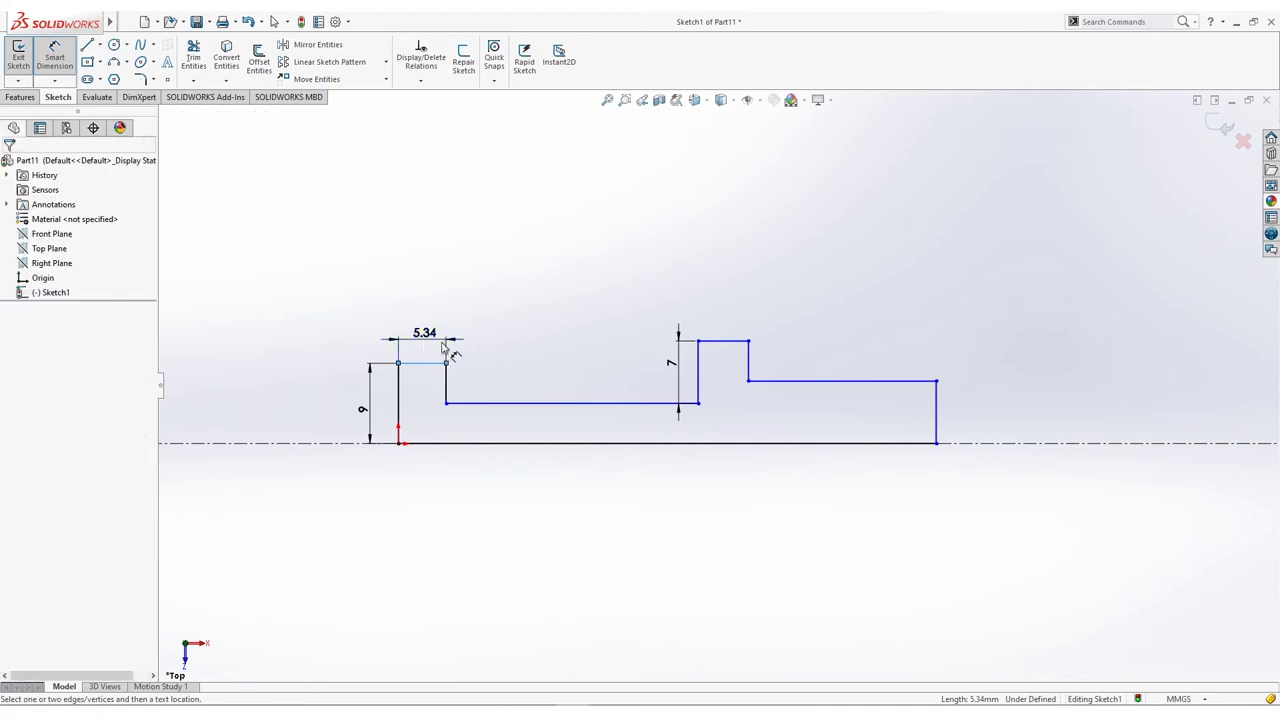
key(Return)
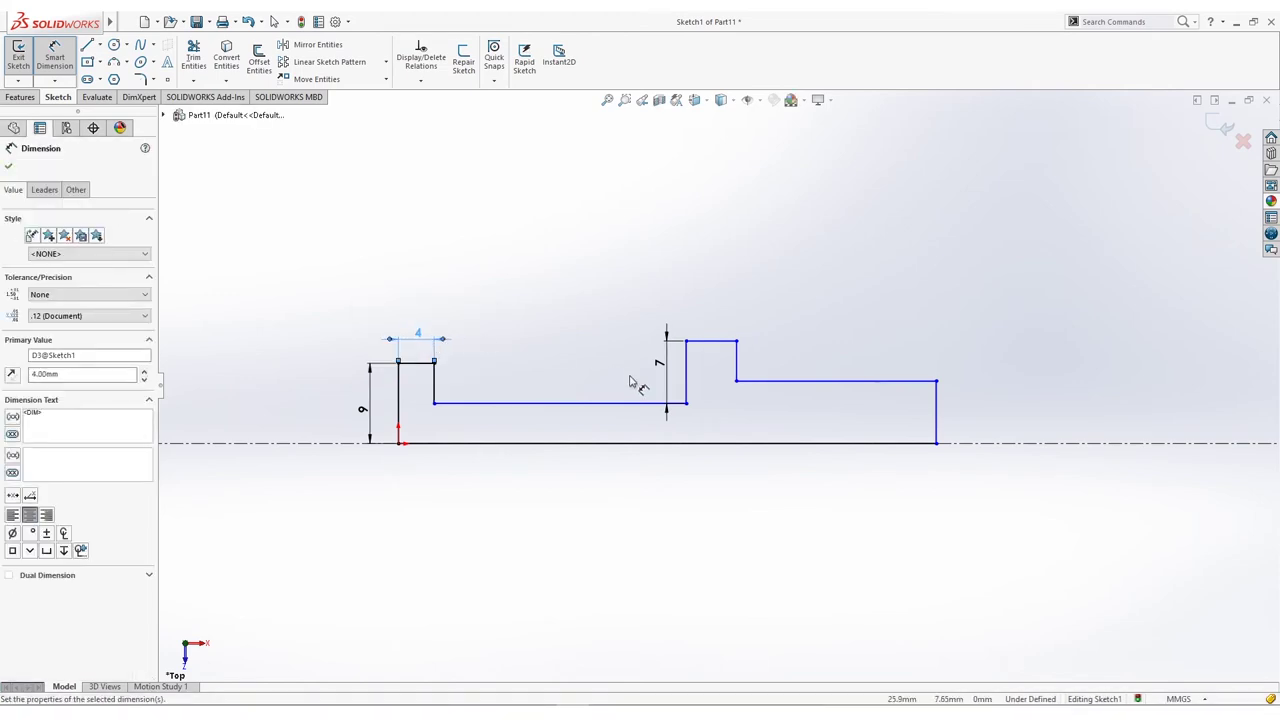
click(609, 405)
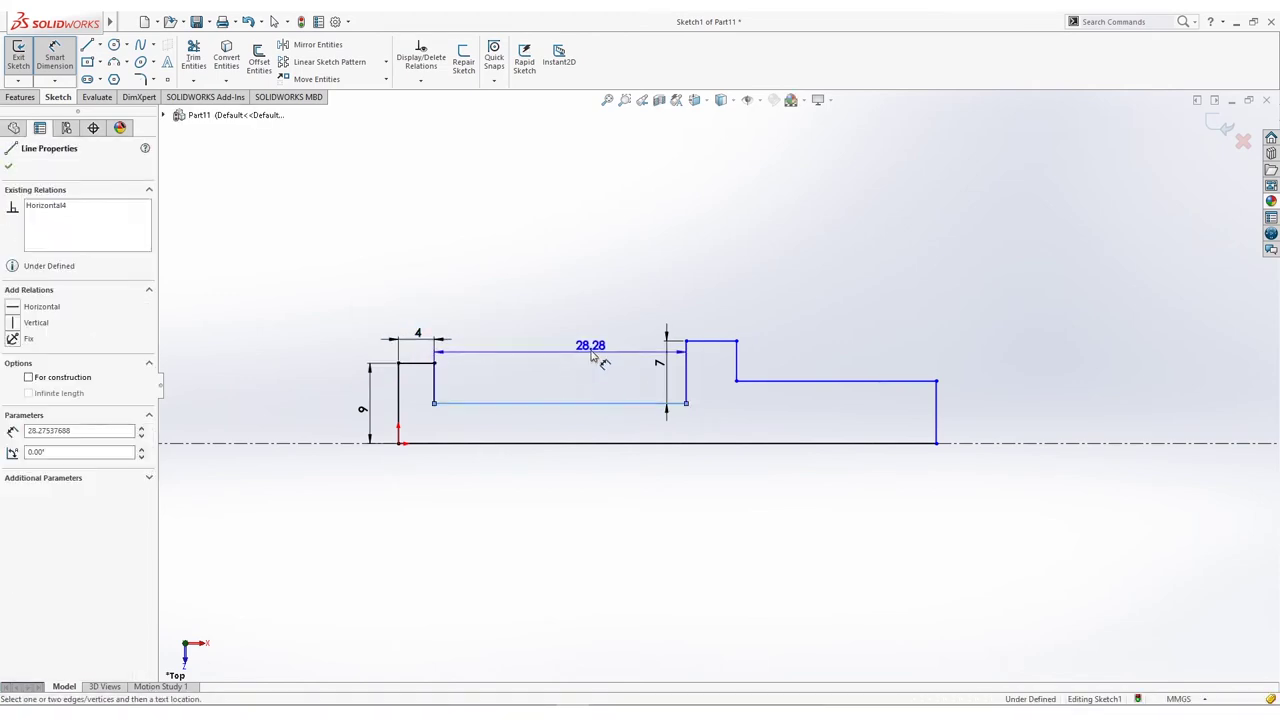
click(590, 340)
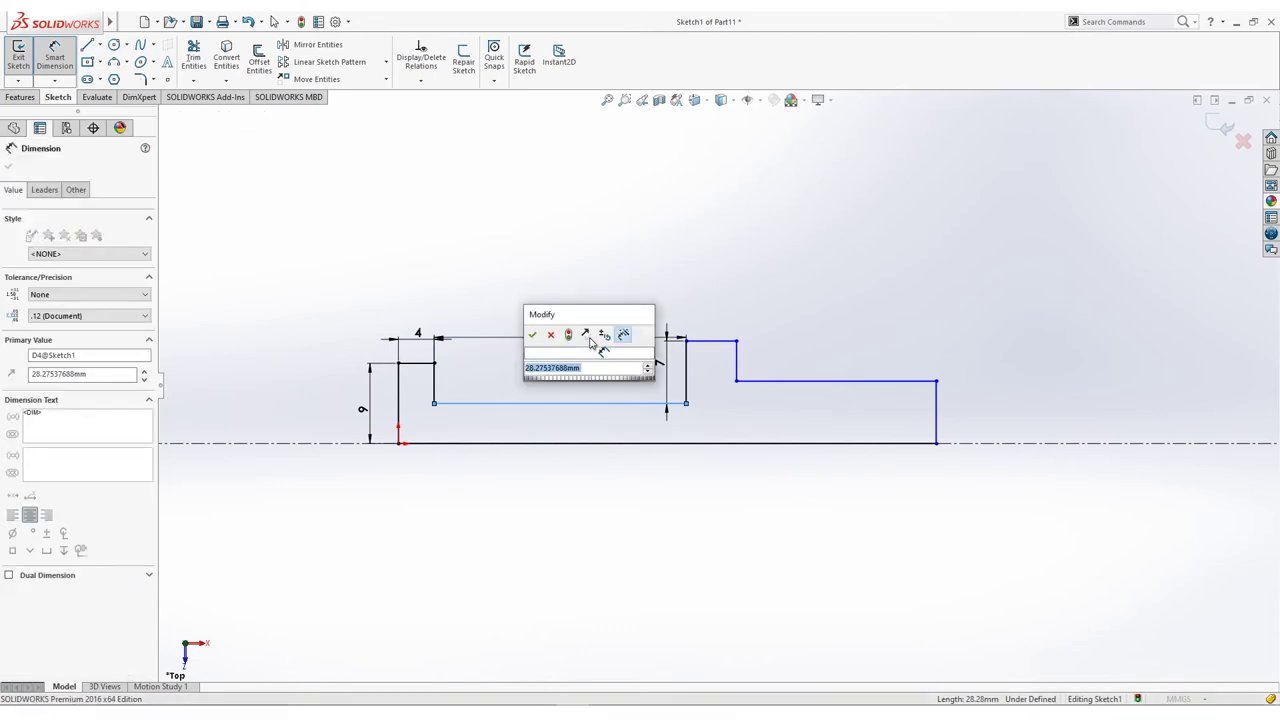
text(80)
key(Return)
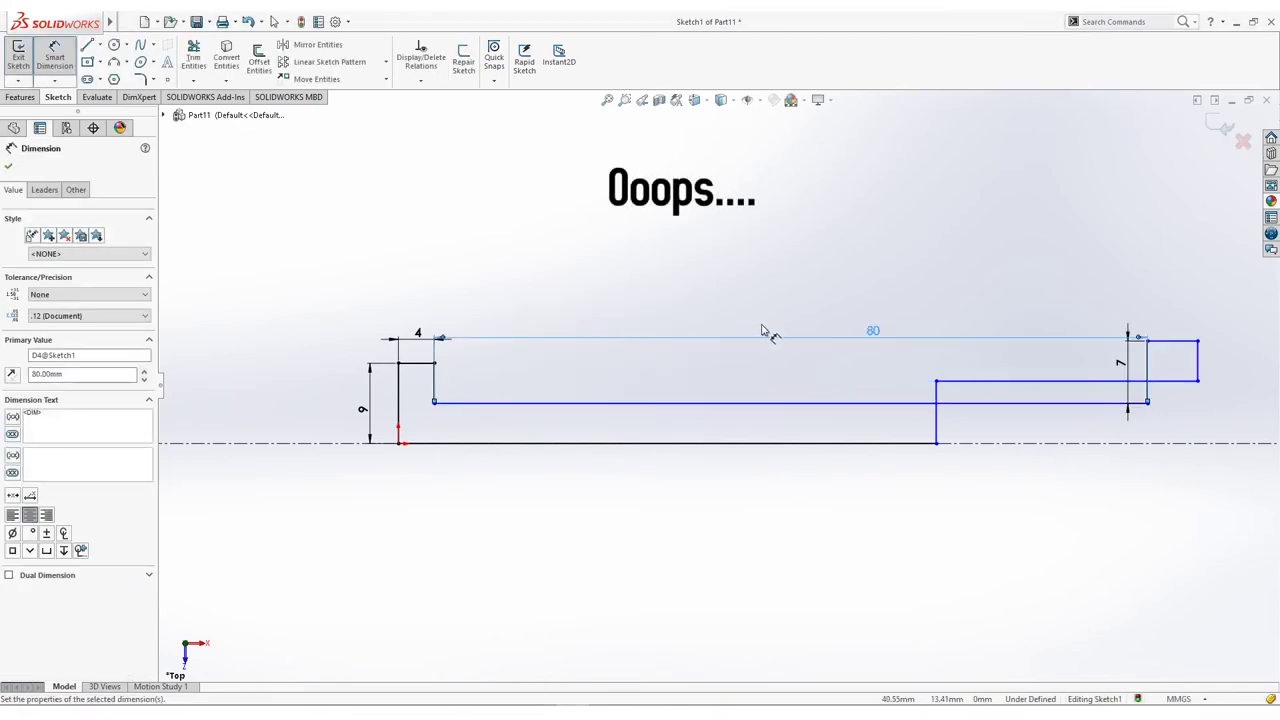
Step: Add a width dimension to the second collar's top edge, accepting its drawn size
ctrl+middle_drag(1011, 306, 788, 300)
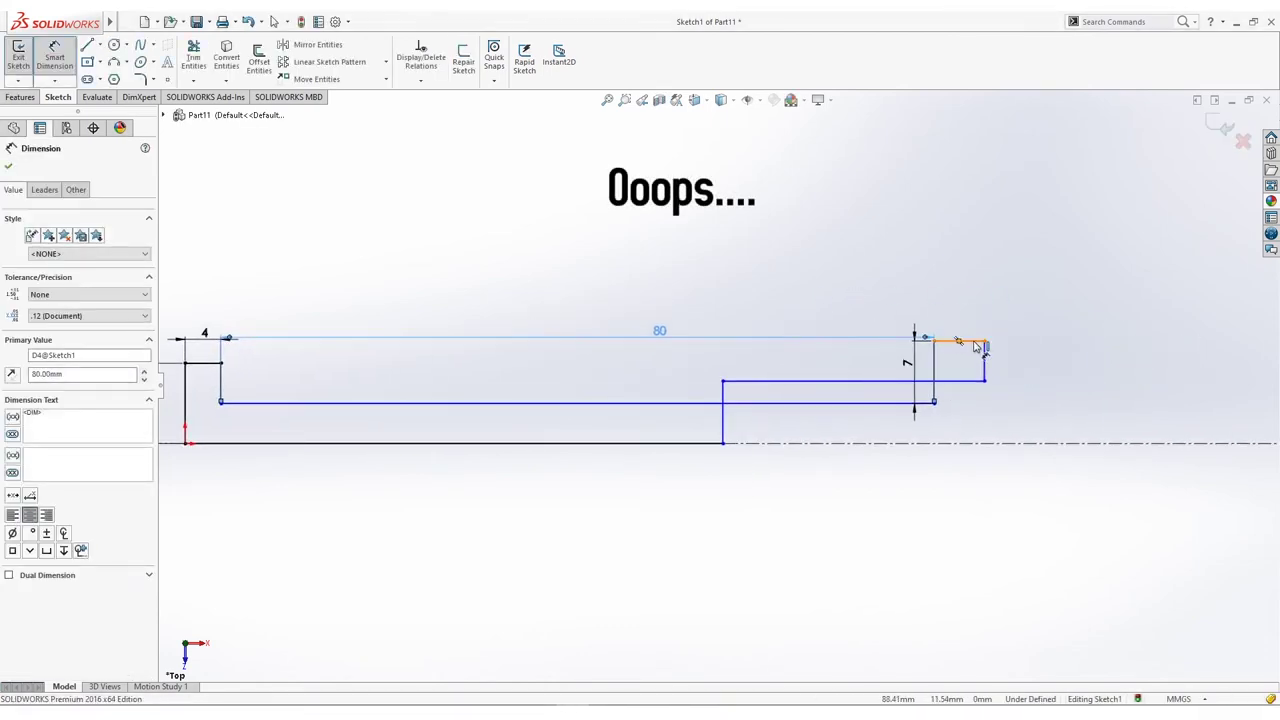
click(968, 341)
click(962, 320)
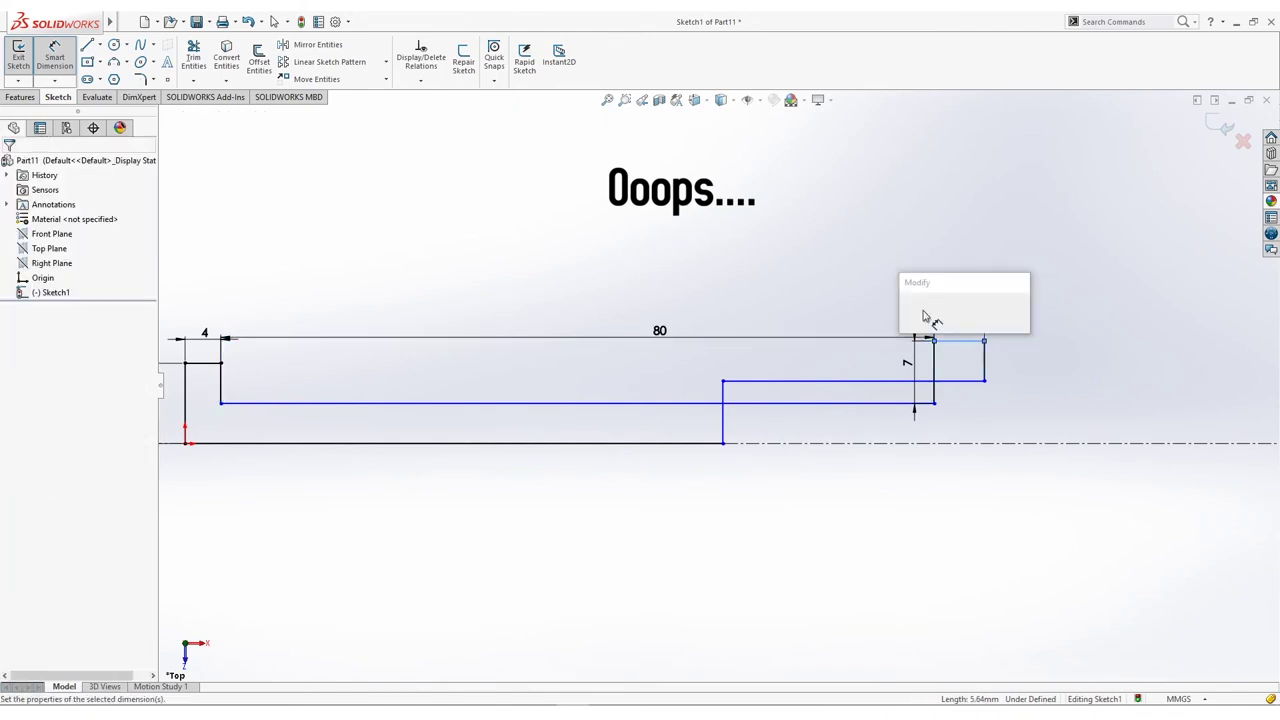
key(Return)
Step: Move the profile's free end out beyond the second collar and dimension the end shaft's length as 64 mm
key(Escape)
drag(723, 383, 1050, 378)
click(54, 58)
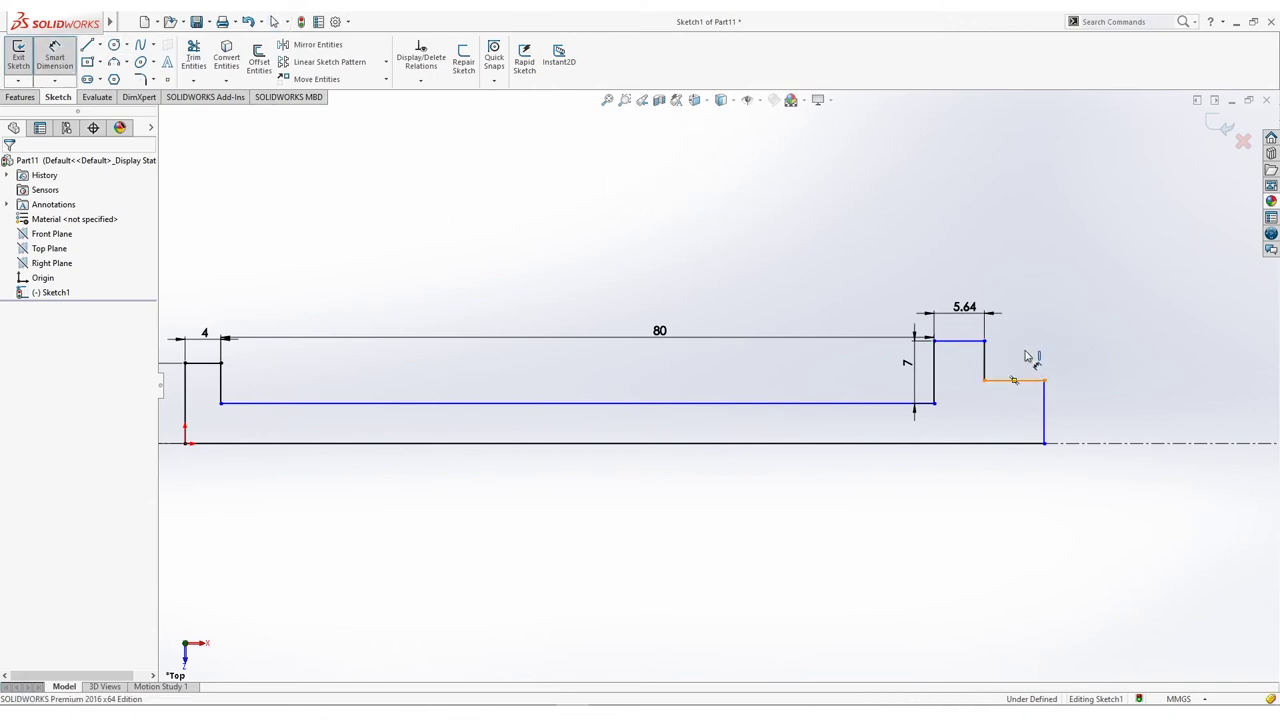
click(1030, 381)
click(1030, 342)
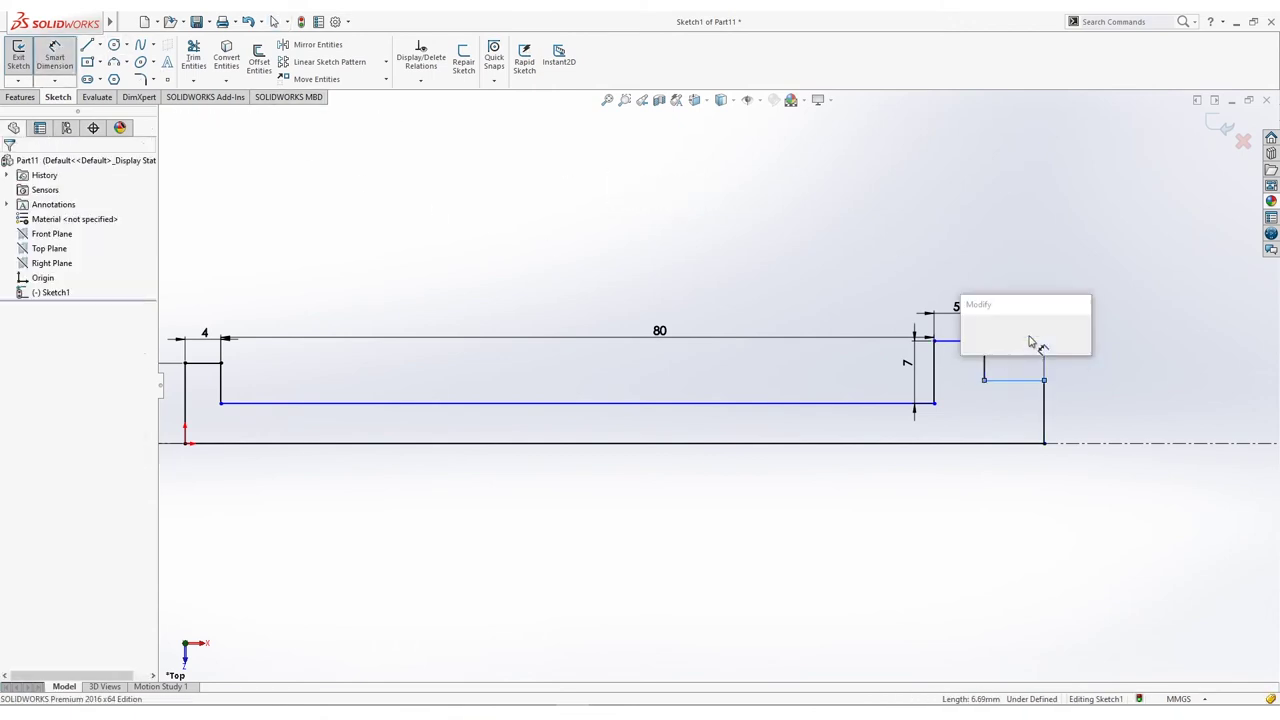
click(985, 312)
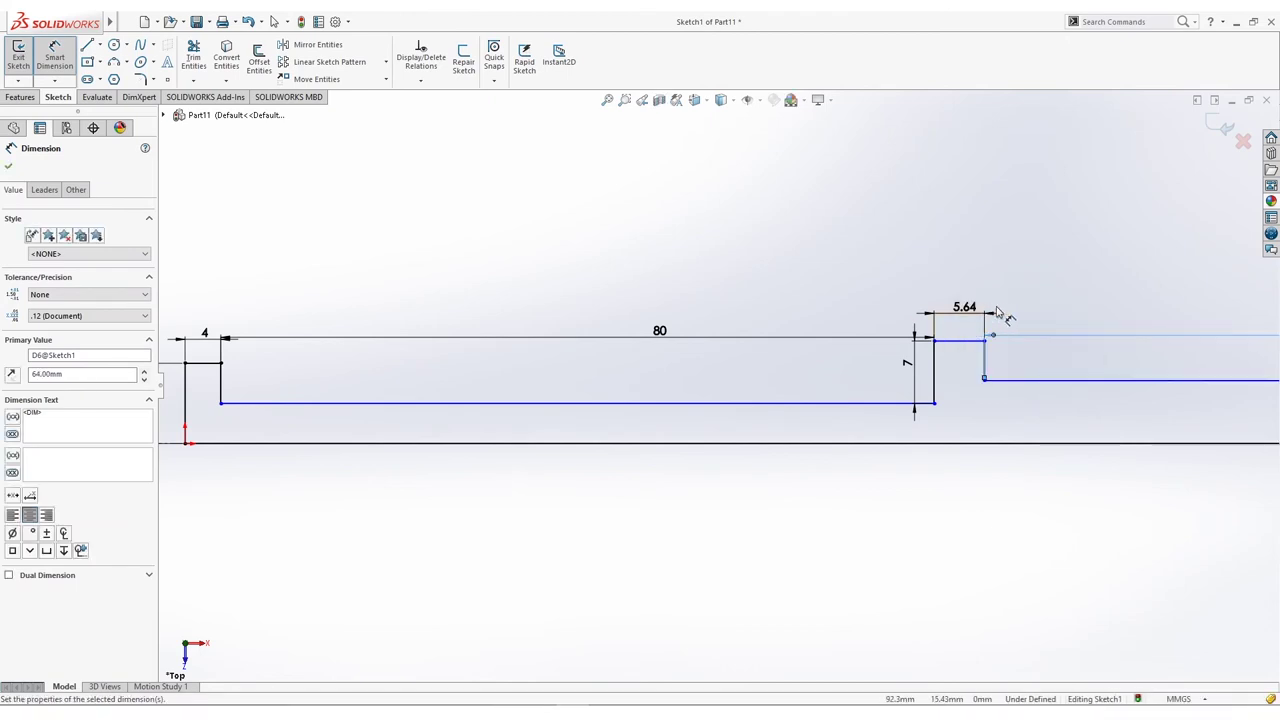
mouse_move(1006, 320)
ctrl+middle_down()
mouse_move(571, 306)
mouse_move(723, 320)
ctrl+middle_up()
scroll(571, 306, down, 2)
scroll(726, 326, down, 2)
key(Escape)
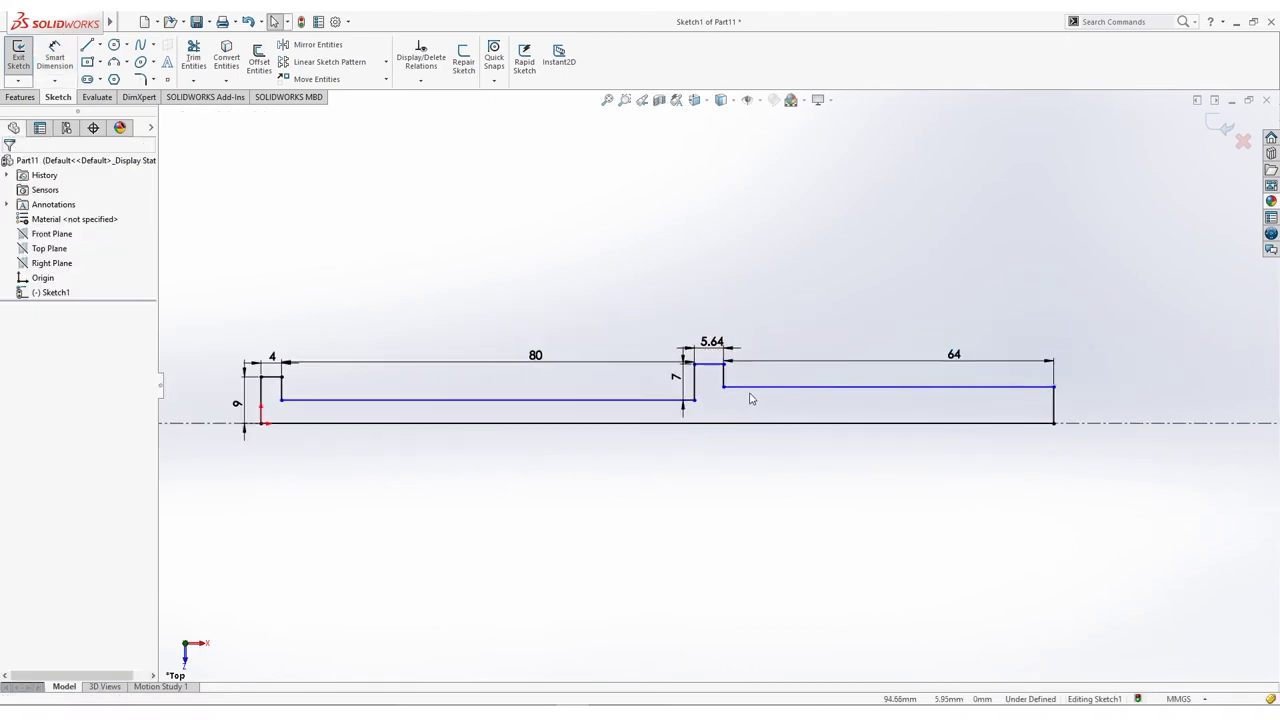
click(750, 394)
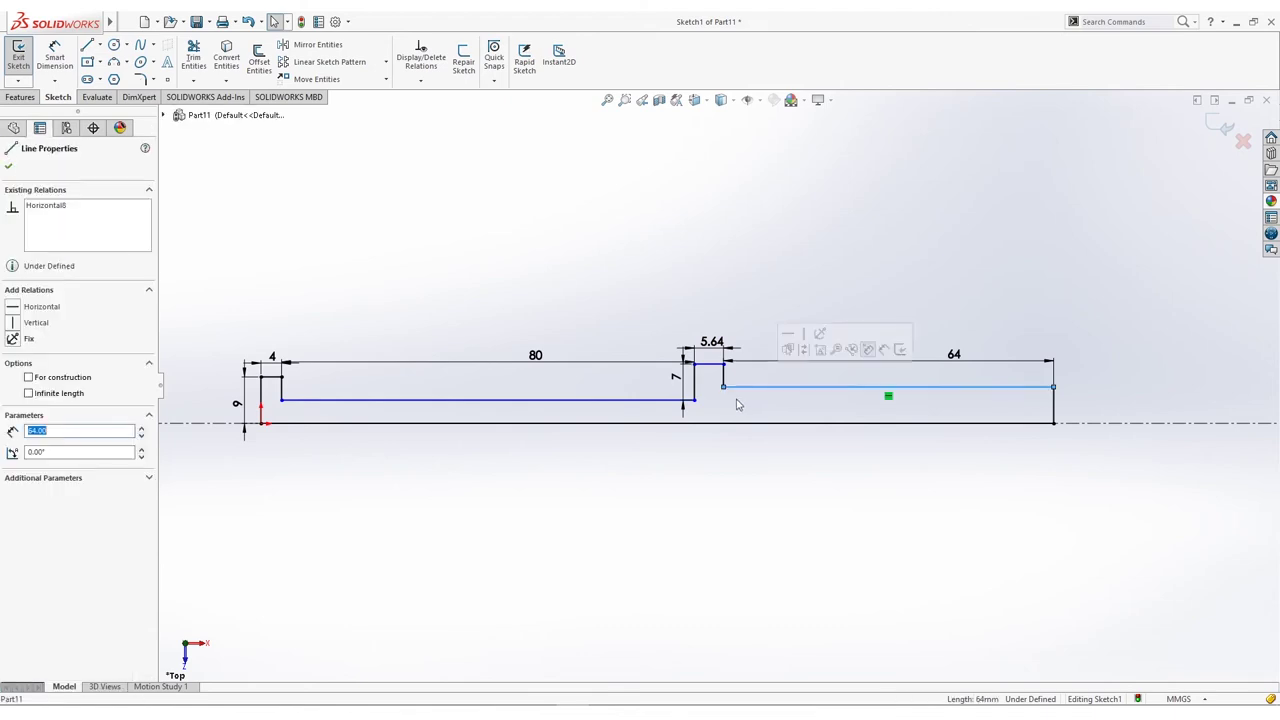
ctrl+click(488, 400)
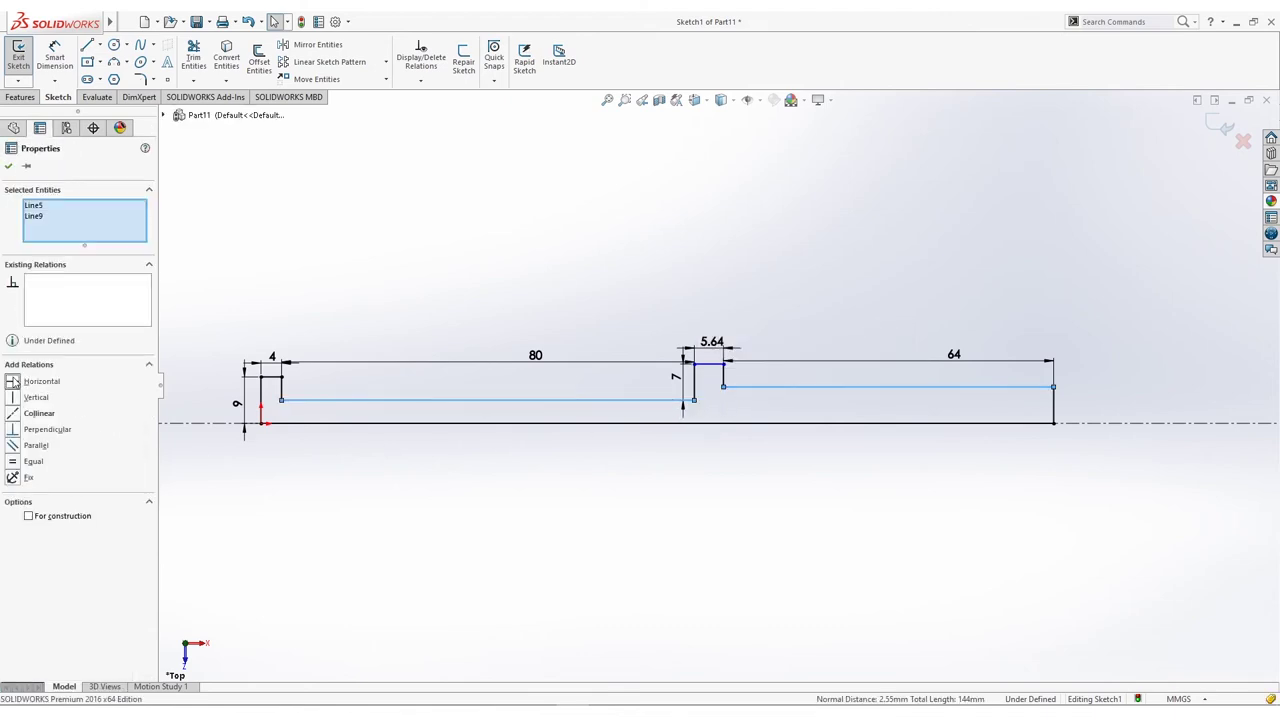
key(Escape)
Step: Add a Horizontal relation between the two lower corner points of the second collar so both shaft edges align
click(723, 387)
ctrl+click(694, 400)
click(14, 388)
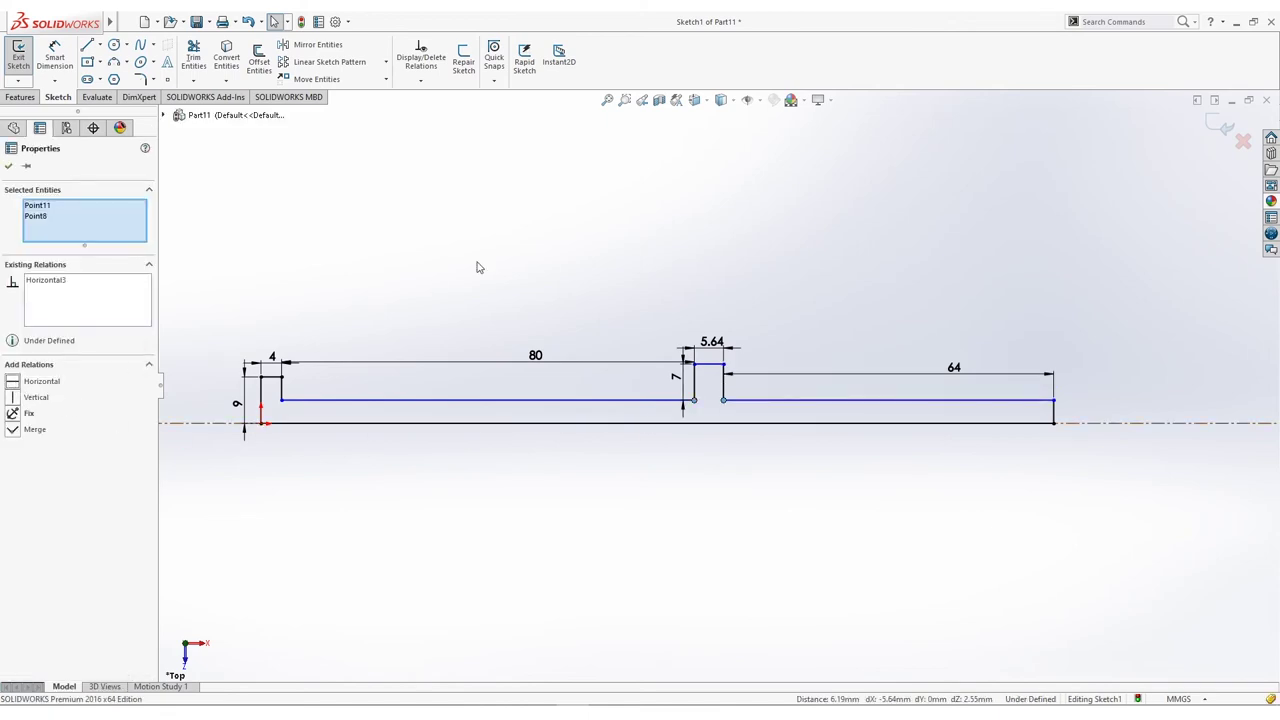
click(475, 268)
Step: Set the second collar's width with the expression 150 - (4+80+64) and finish dimensioning
scroll(510, 305, down, 1)
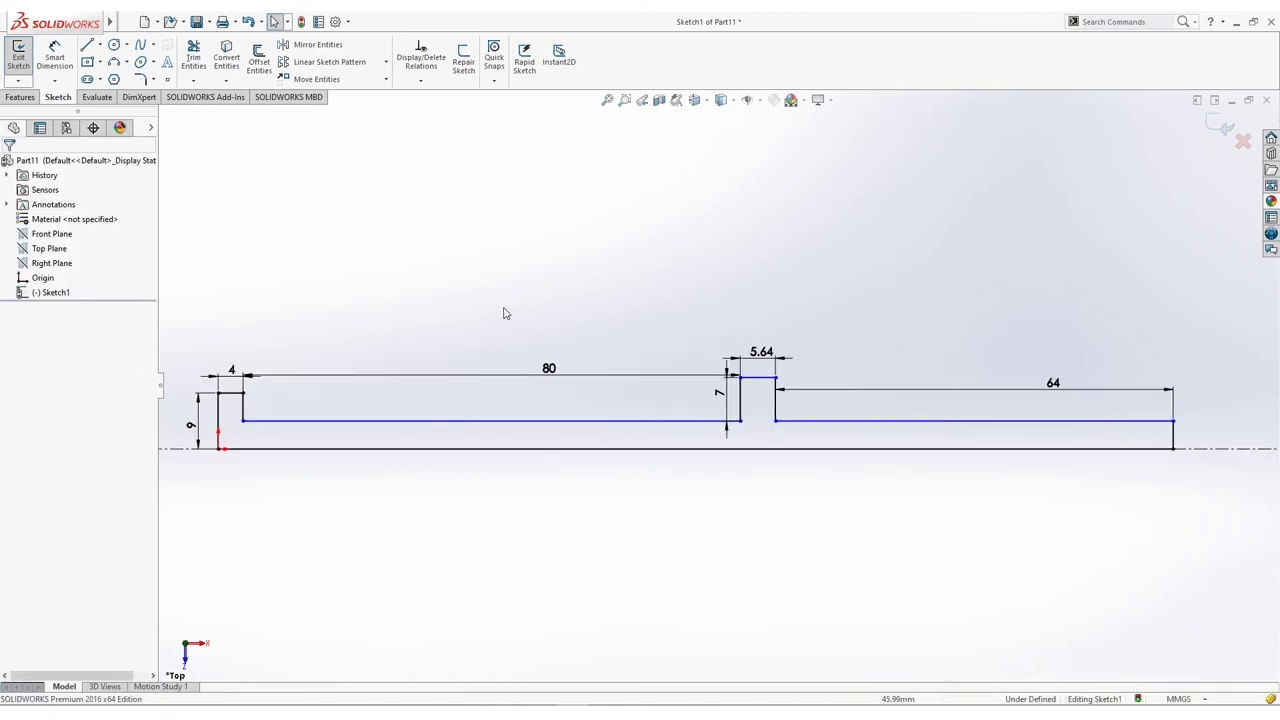
key(d)
double_click(760, 353)
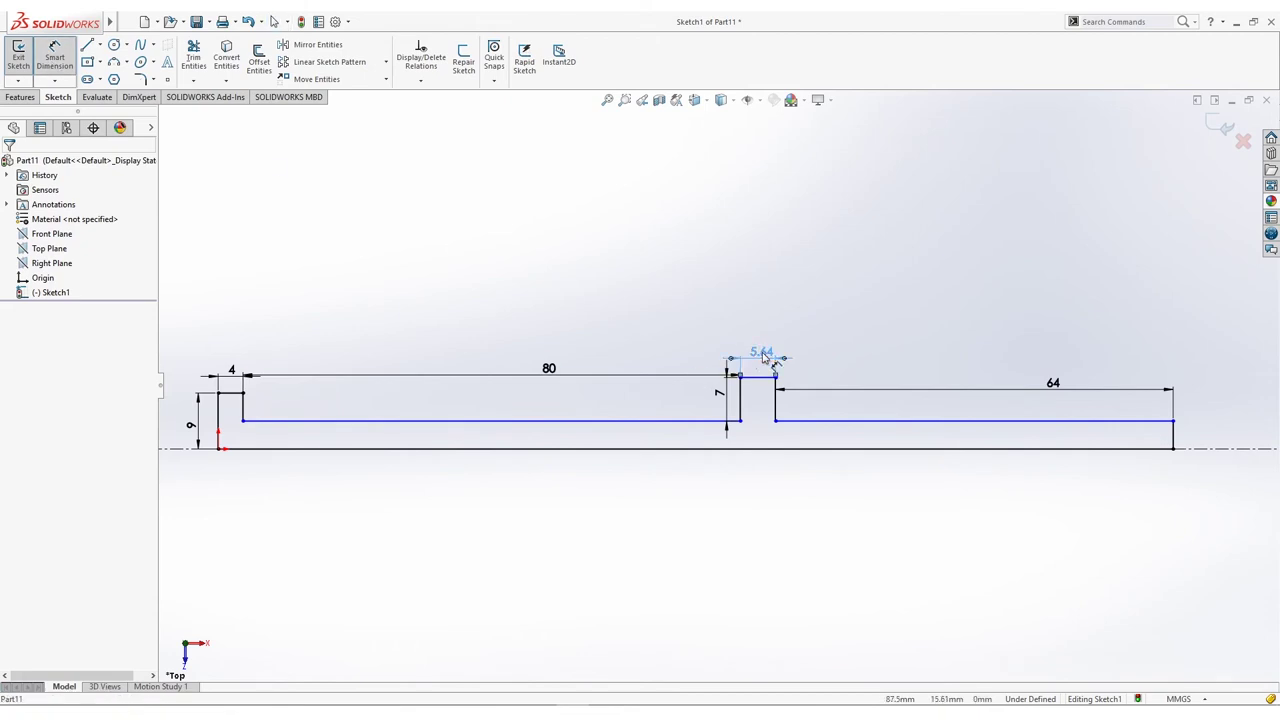
text(150 -)
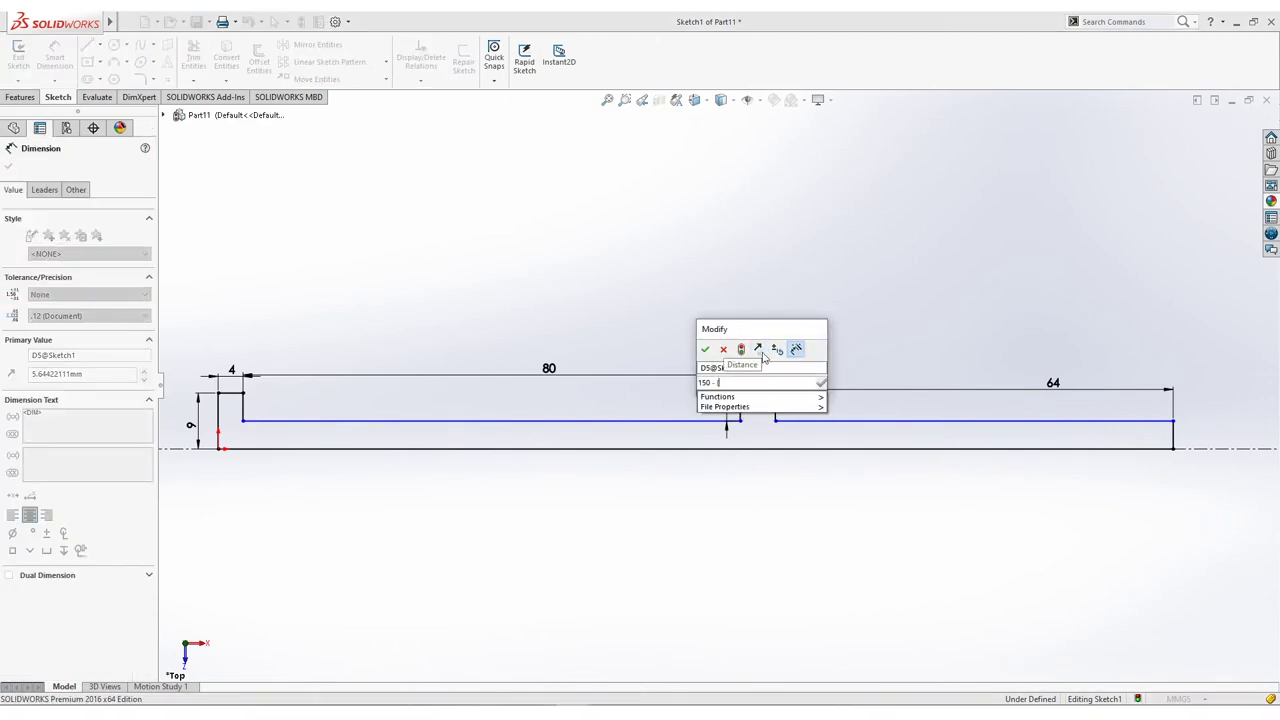
text( (4)
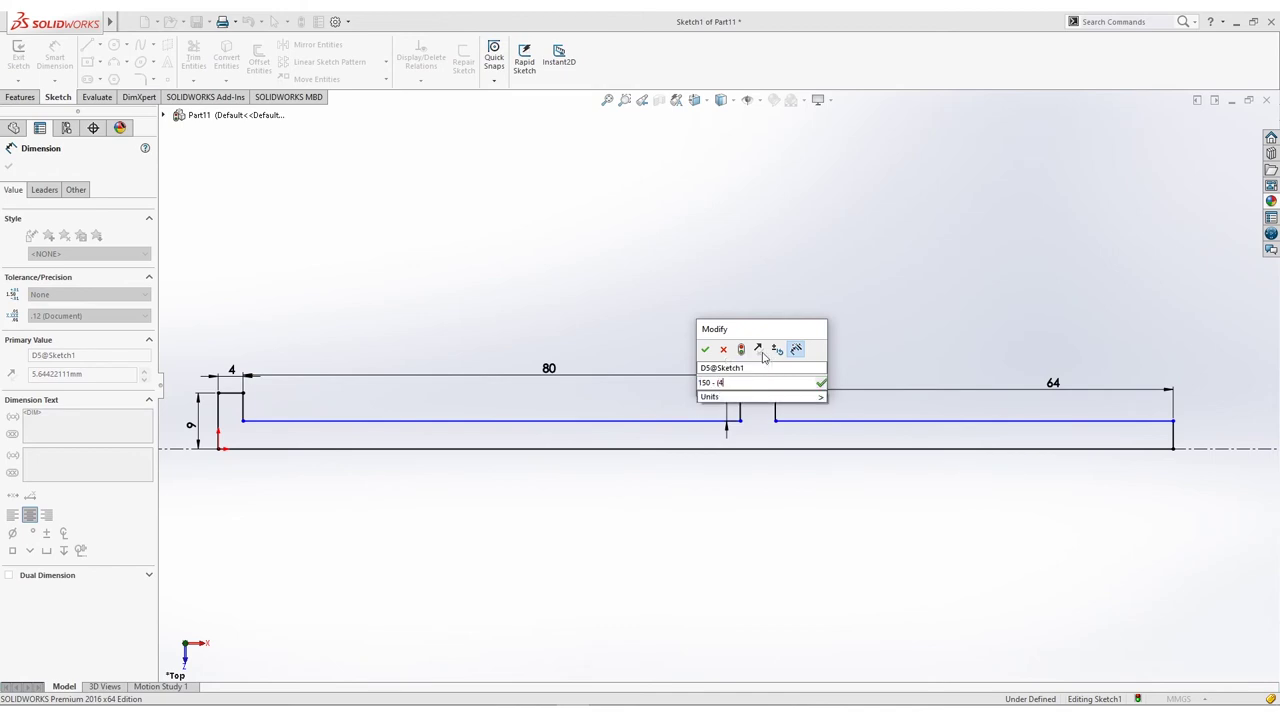
text( +80+64)
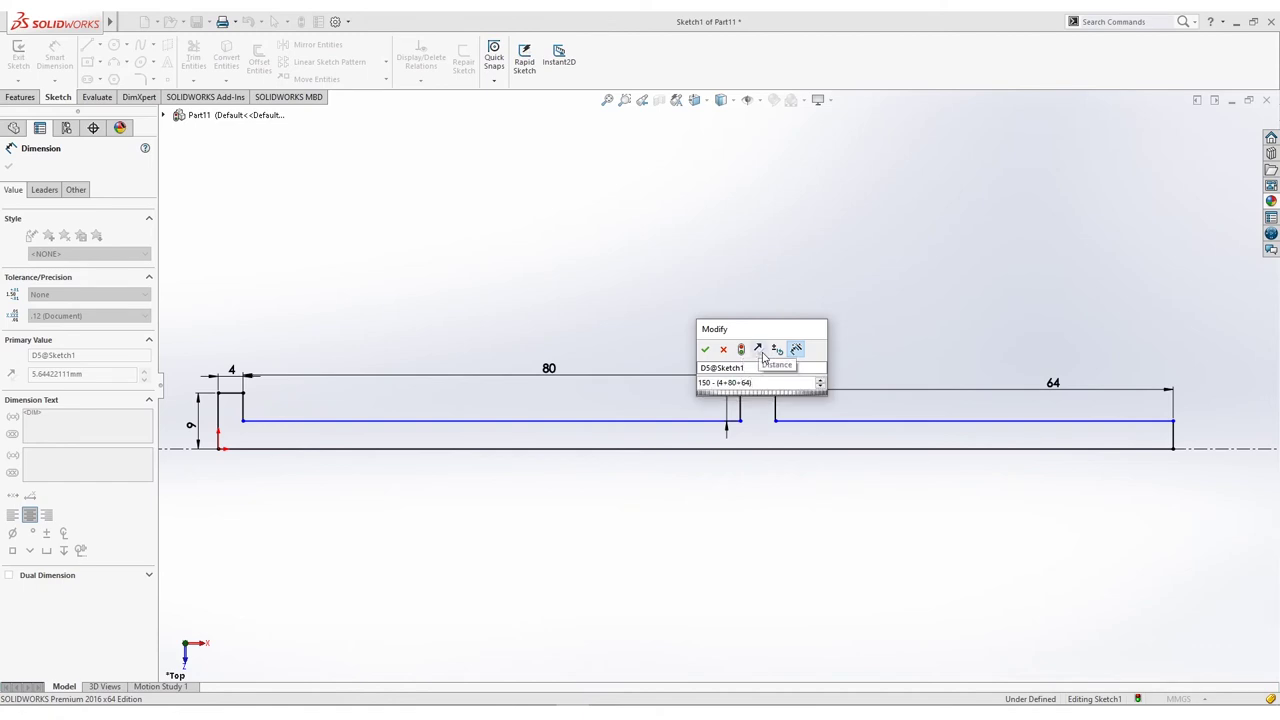
click(704, 350)
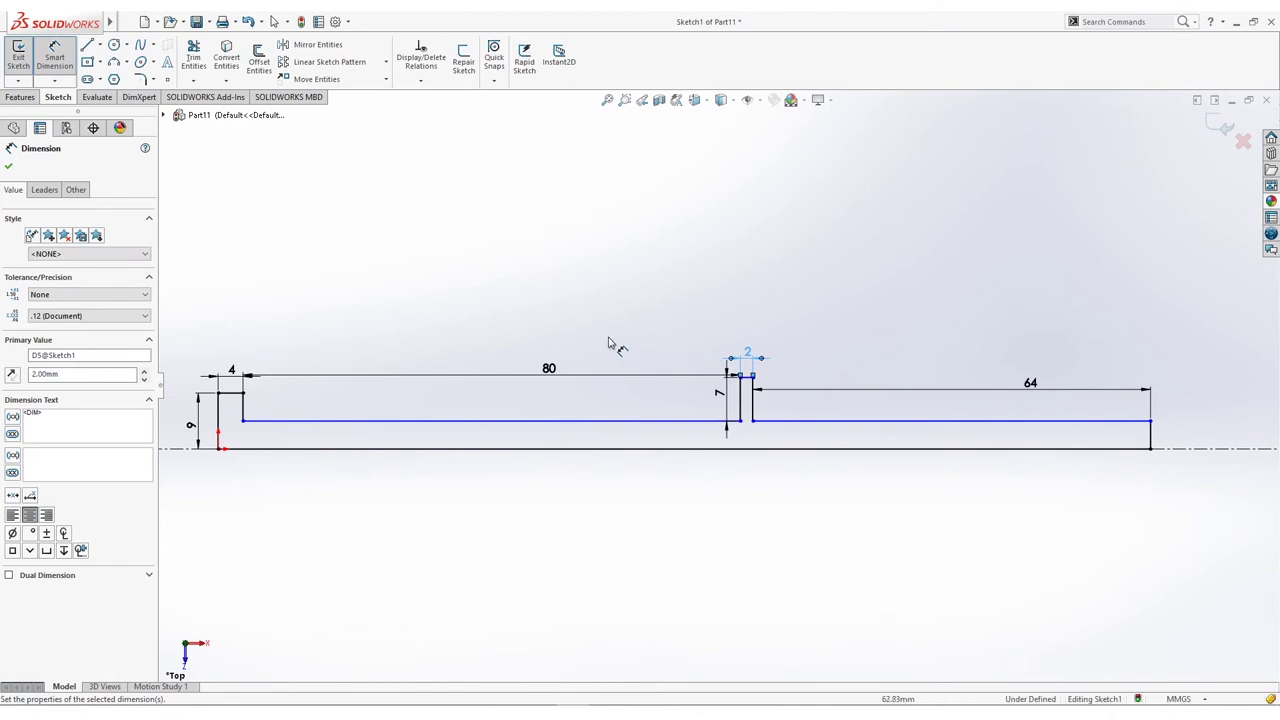
click(14, 170)
Step: Revolve the enclosed half-profile region of the sketch 360 degrees about the centerline to form the solid shaft
click(20, 97)
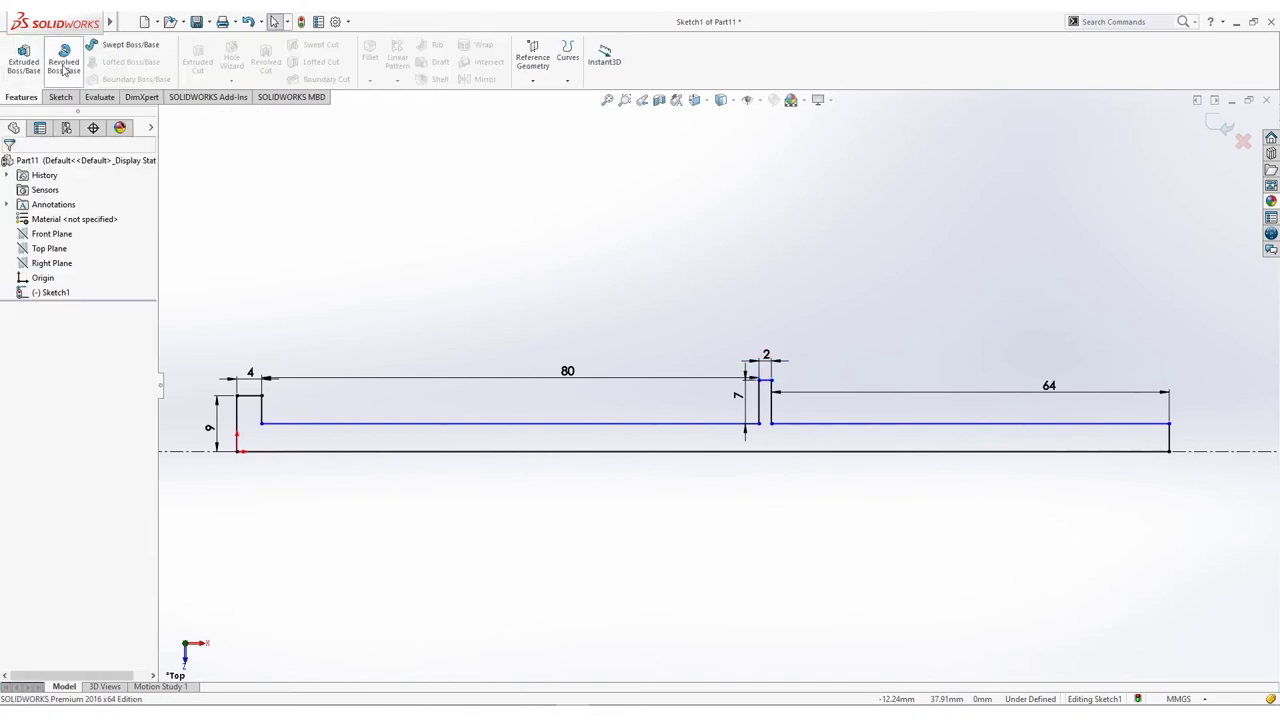
click(64, 62)
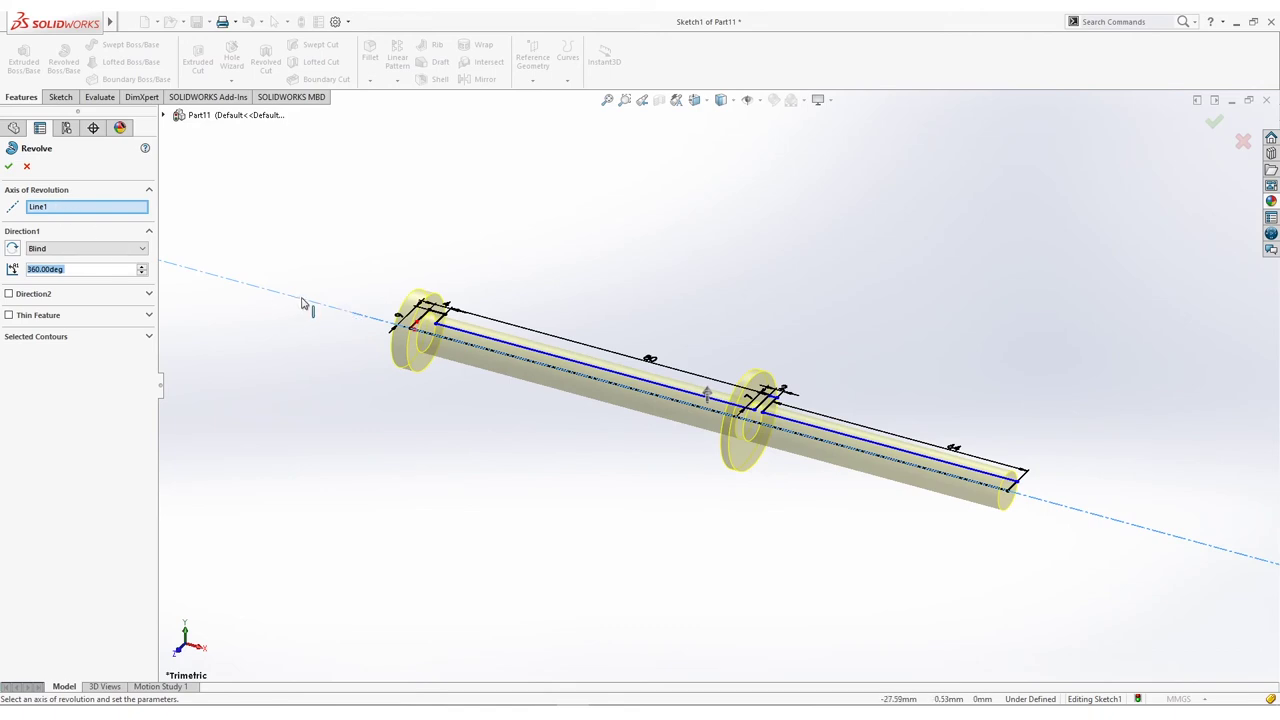
click(50, 338)
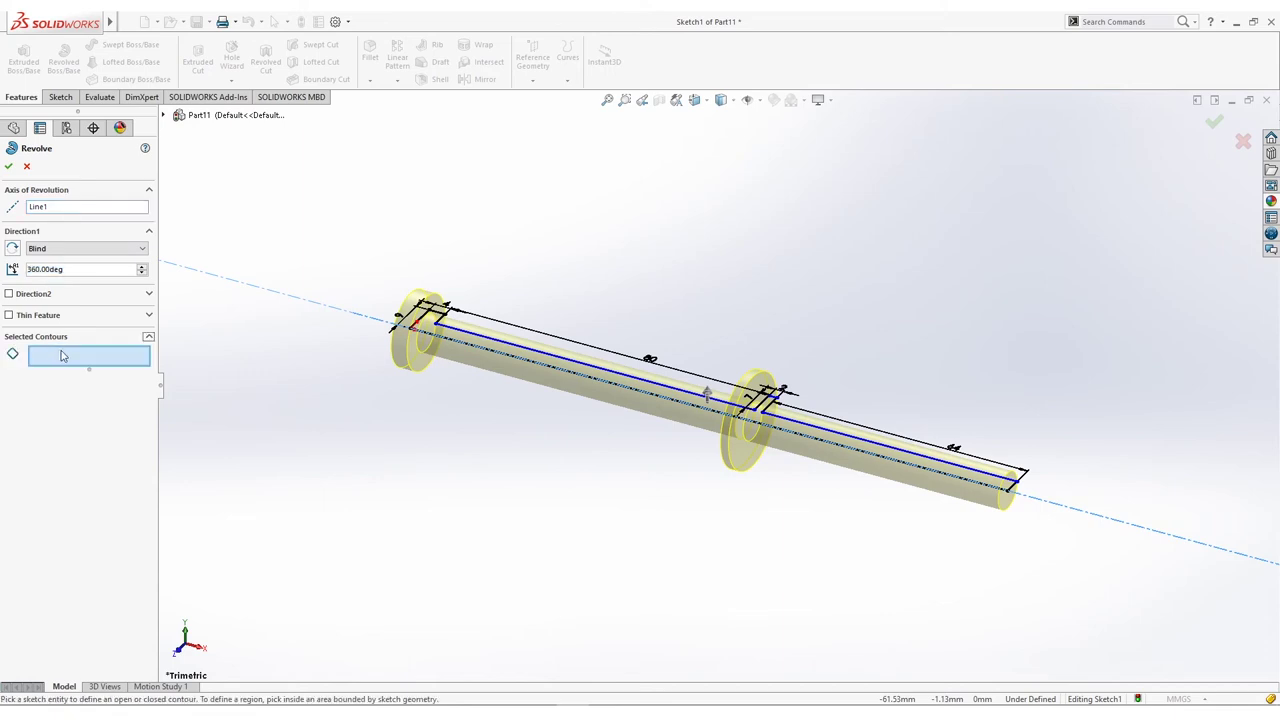
click(472, 342)
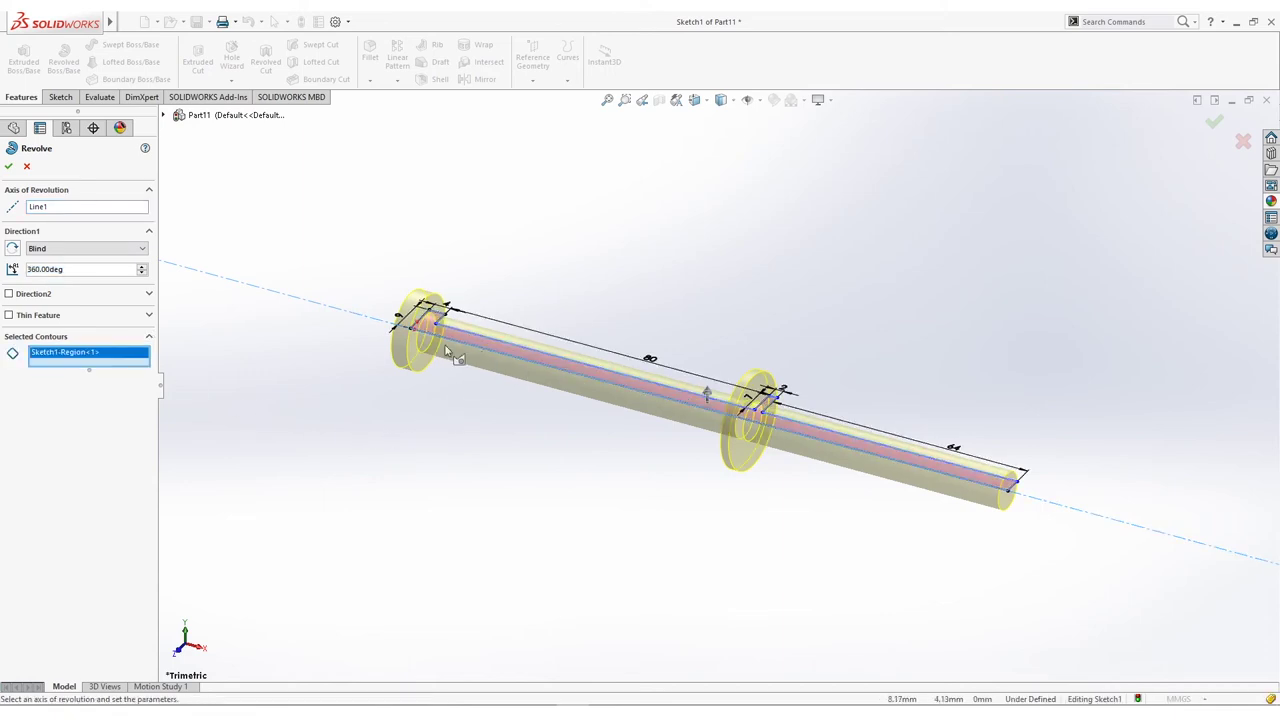
click(9, 166)
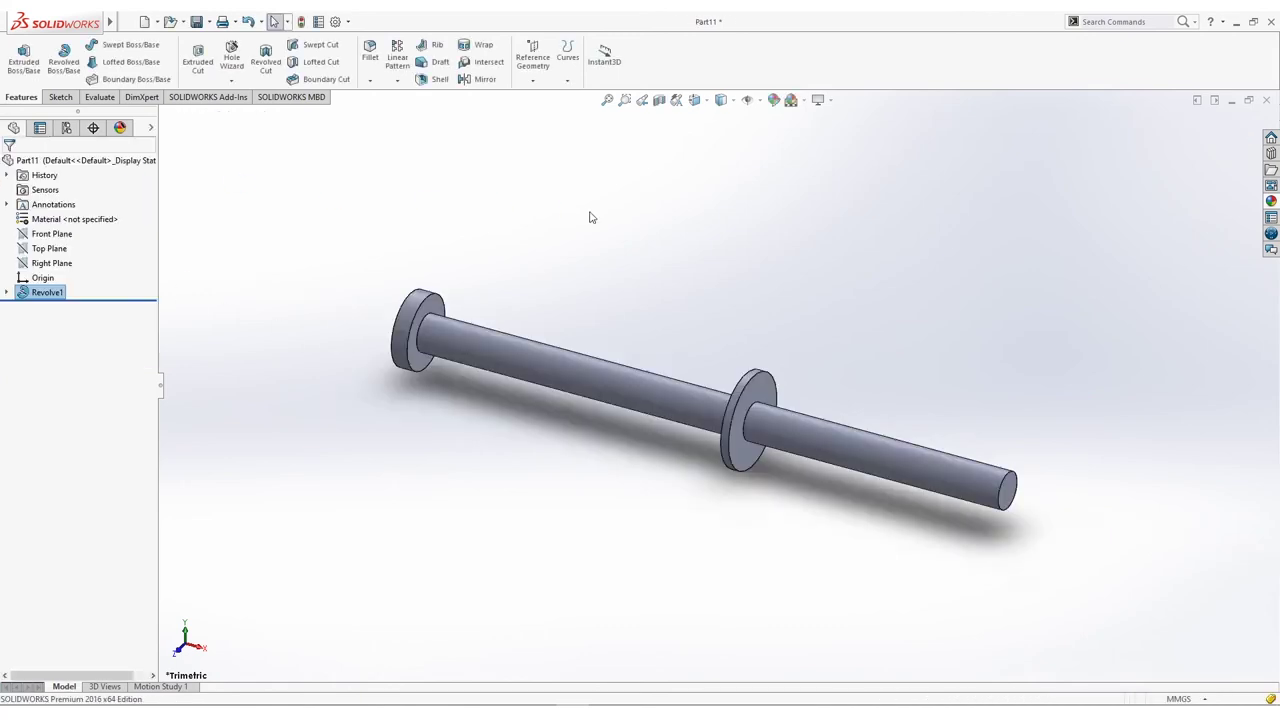
Step: Apply a light orange colour (RGB 252, 188, 132) to the whole shaft part
click(774, 100)
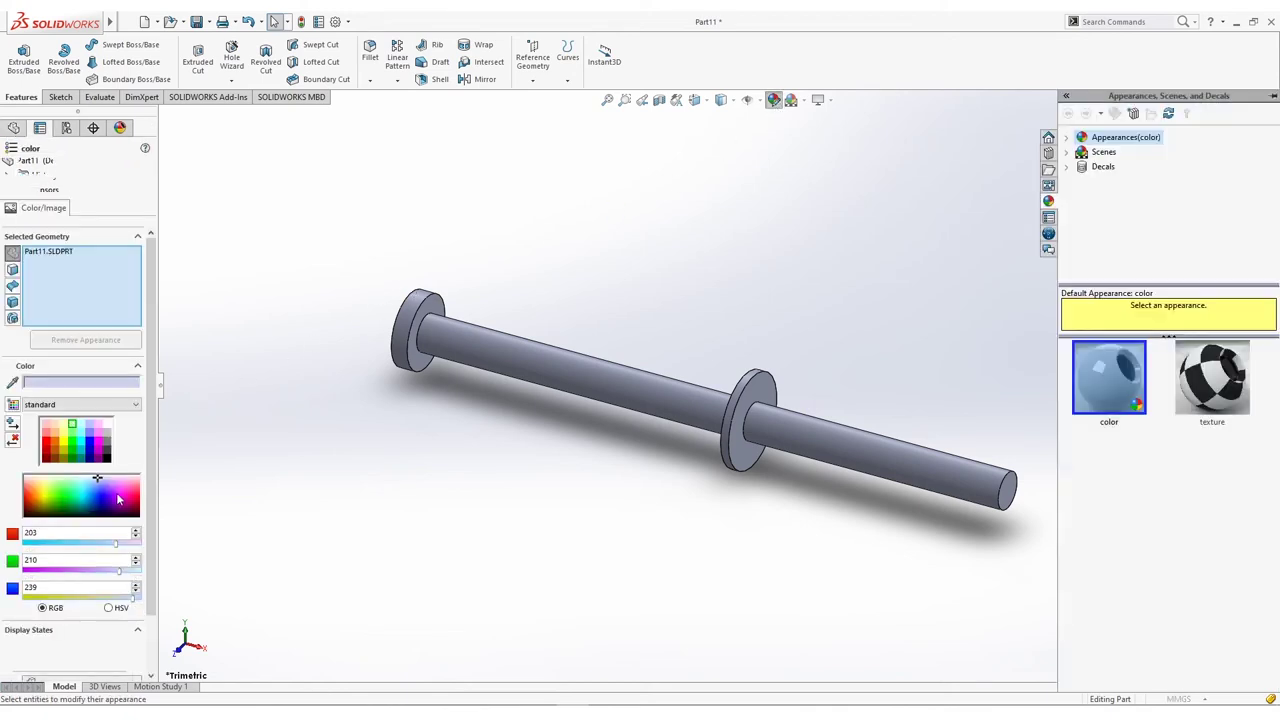
click(56, 434)
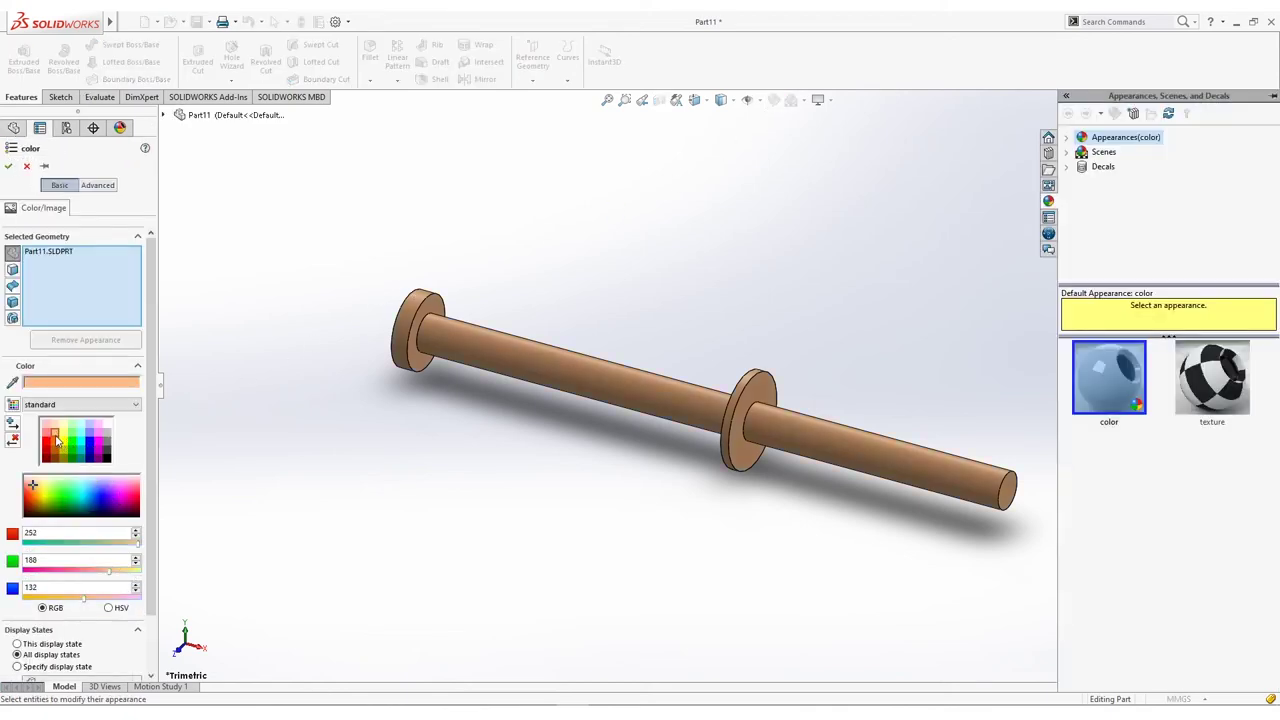
click(8, 166)
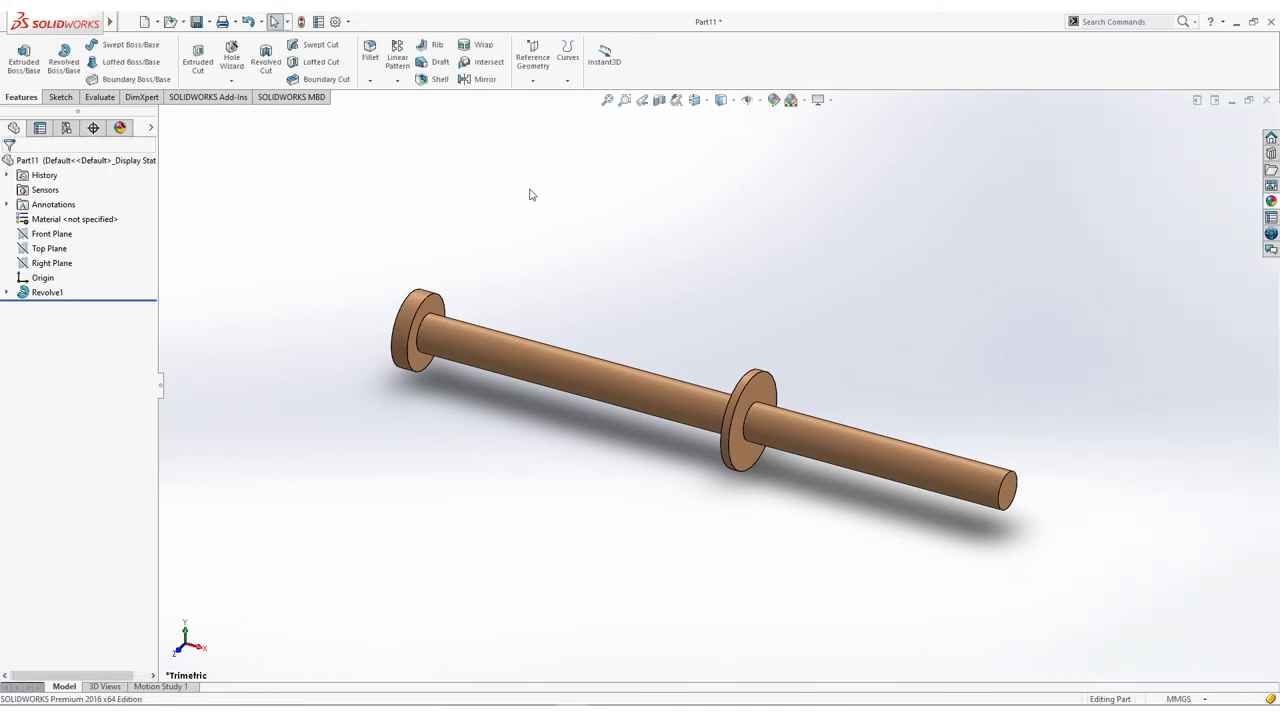
Step: Save the shaft as "Part 11" in the Mechanical Gripper Parts folder
ctrl+middle_drag(613, 209, 497, 214)
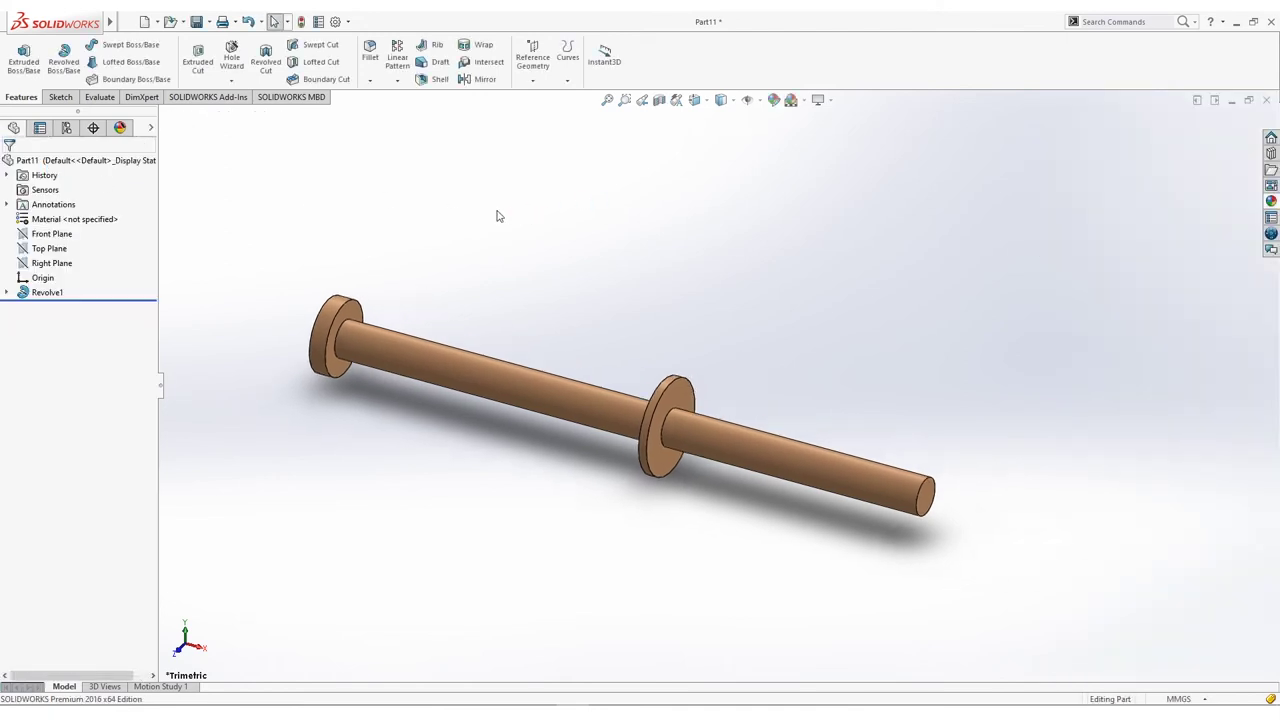
click(210, 24)
click(230, 57)
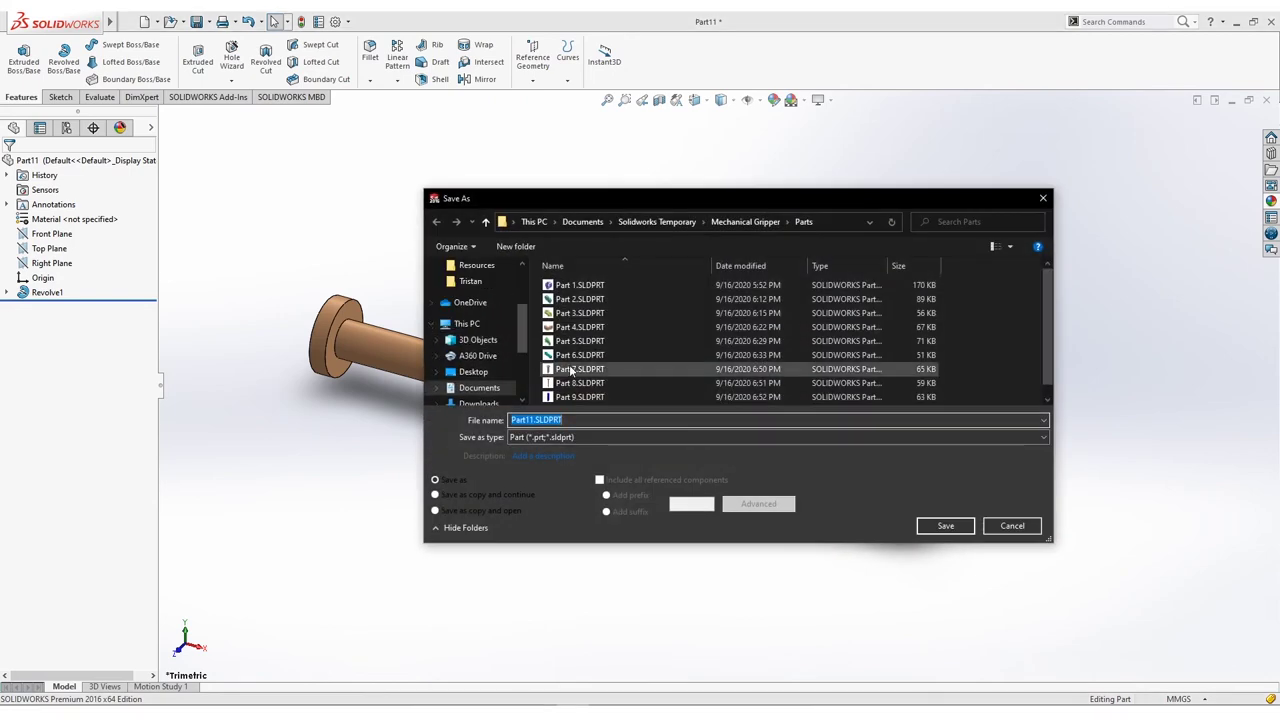
scroll(678, 350, down, 1)
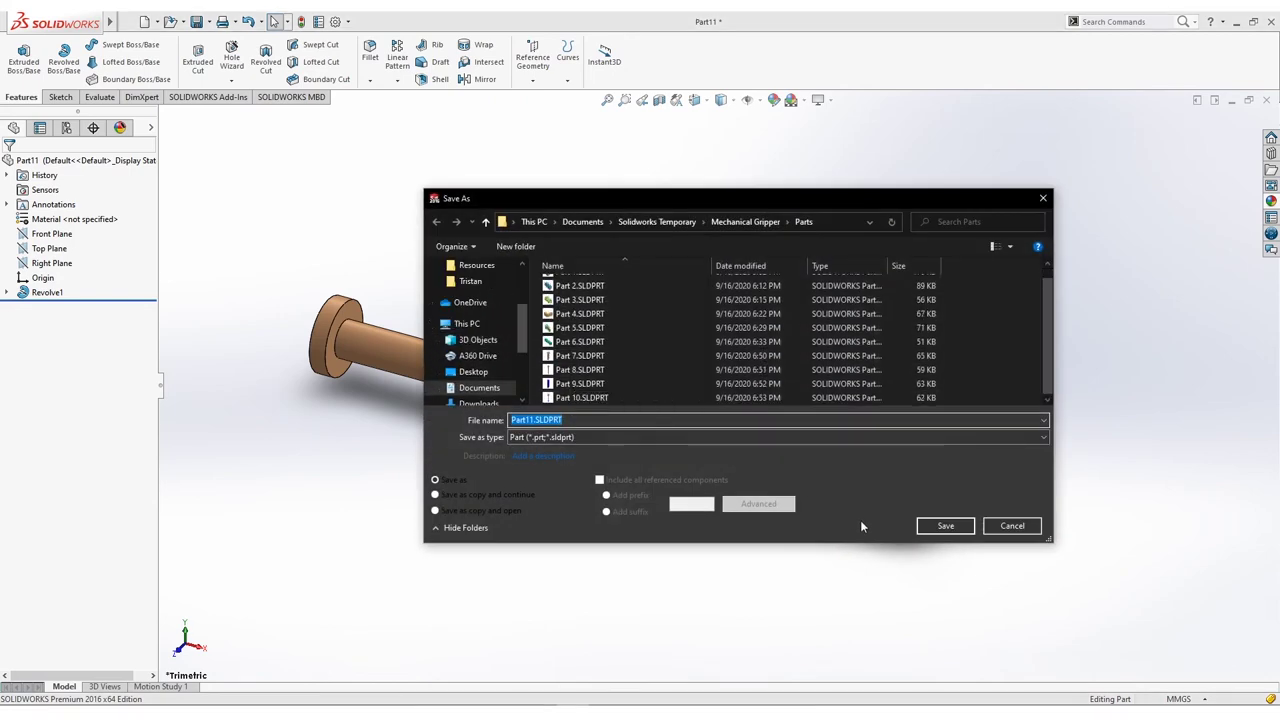
text(Part 11)
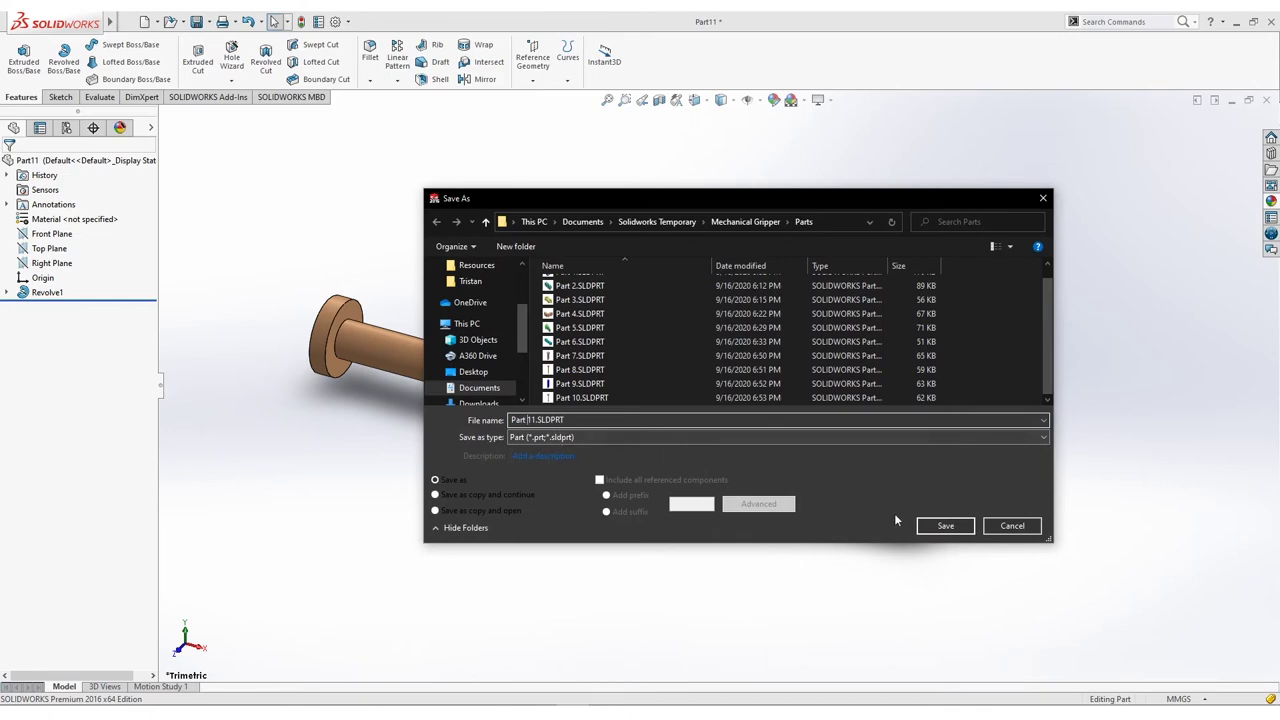
click(945, 526)
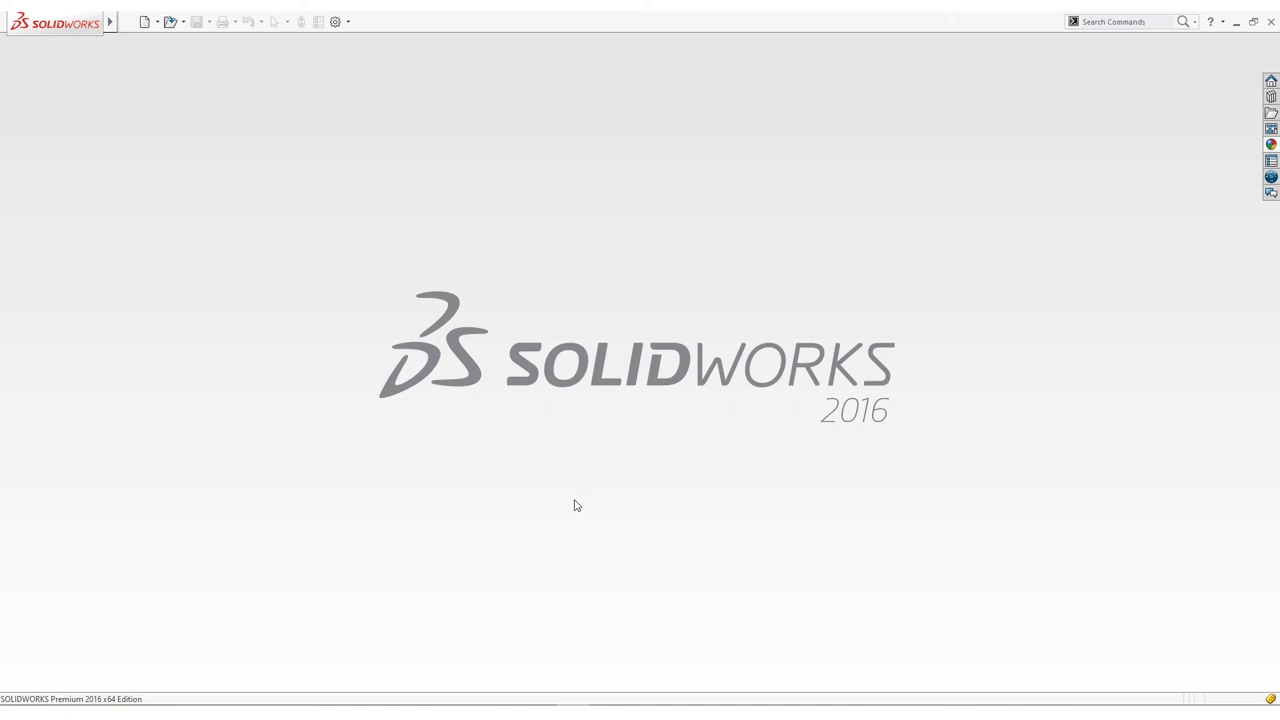
Step: Create a new assembly document
click(143, 22)
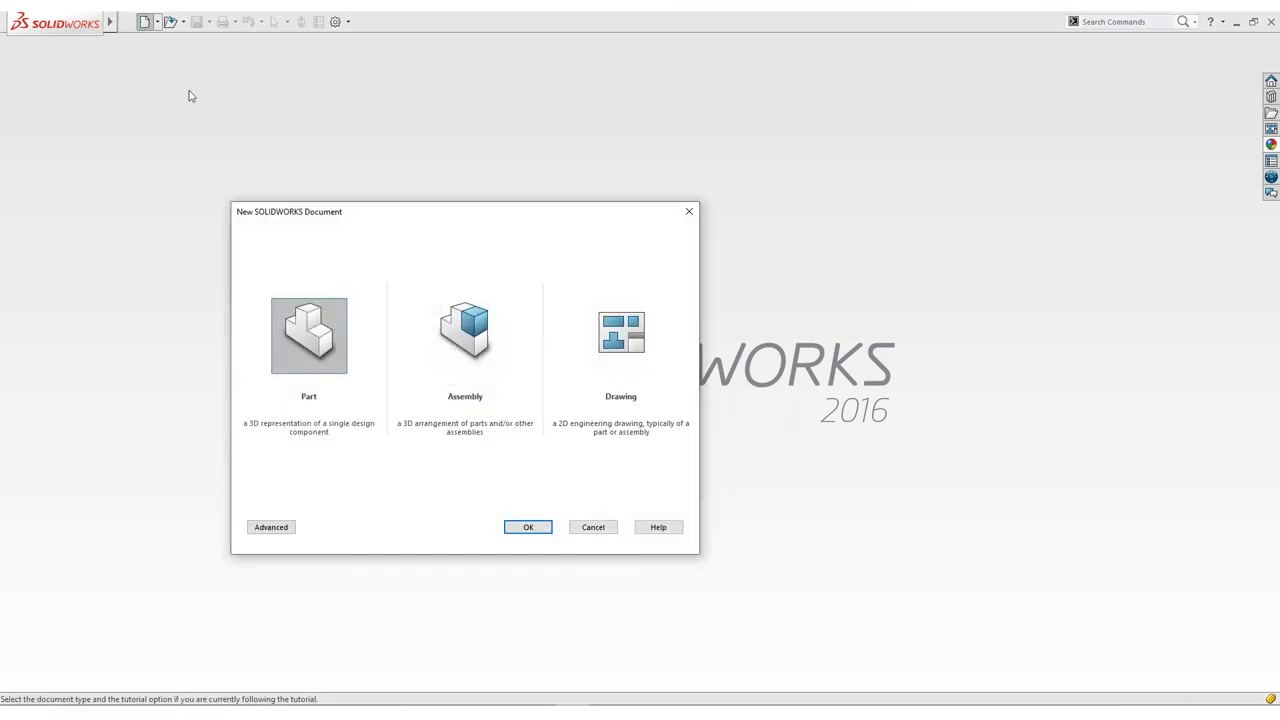
click(497, 341)
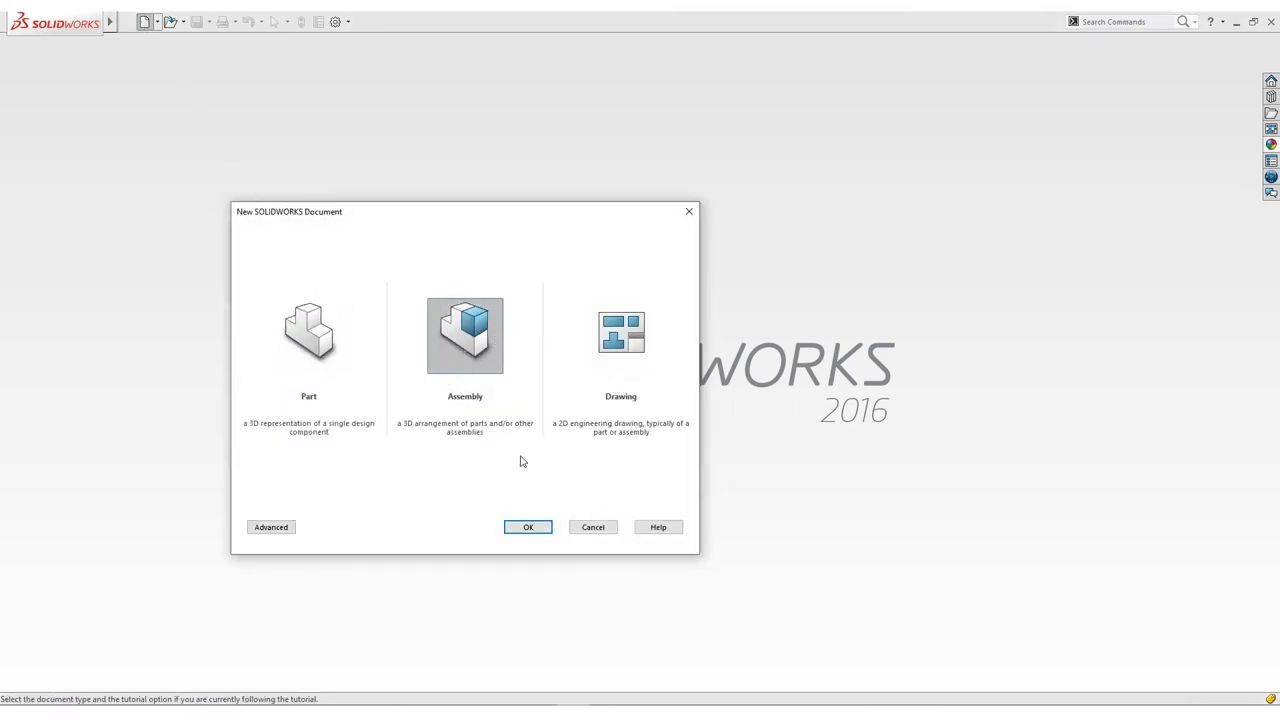
click(530, 525)
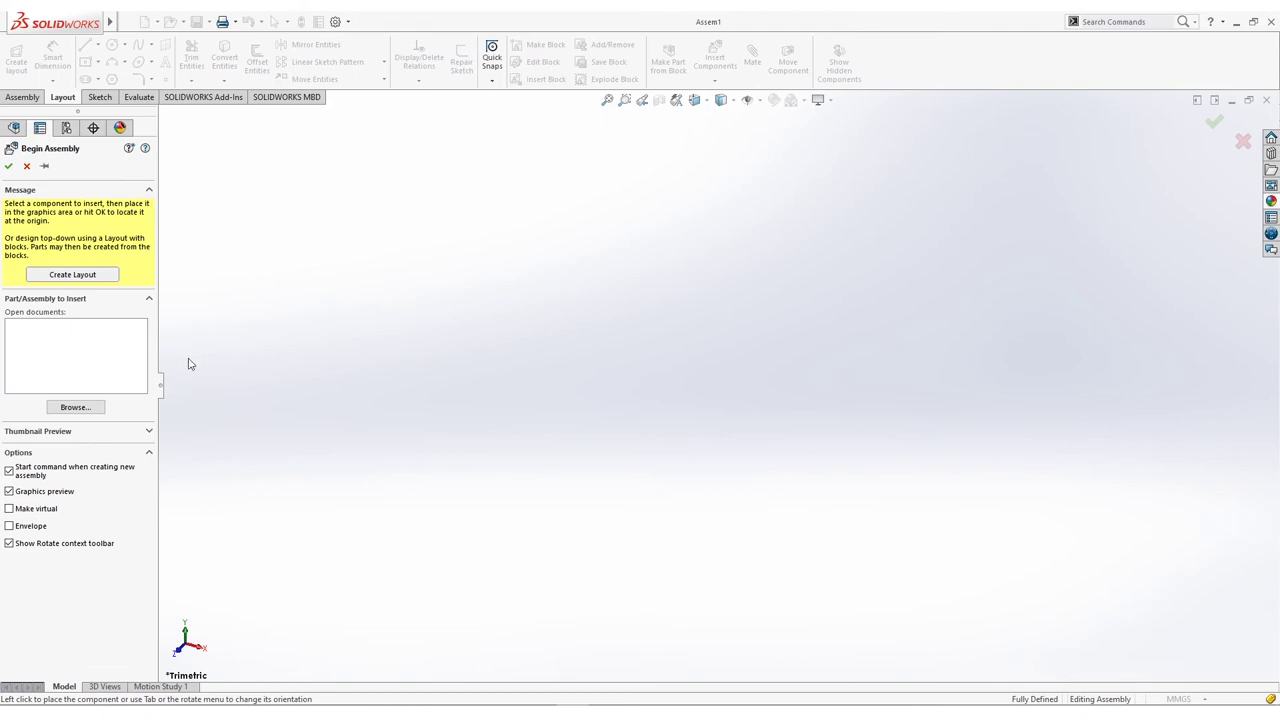
Step: Load Part 1.SLDPRT from the Mechanical Gripper Parts folder as the first component to insert
click(75, 407)
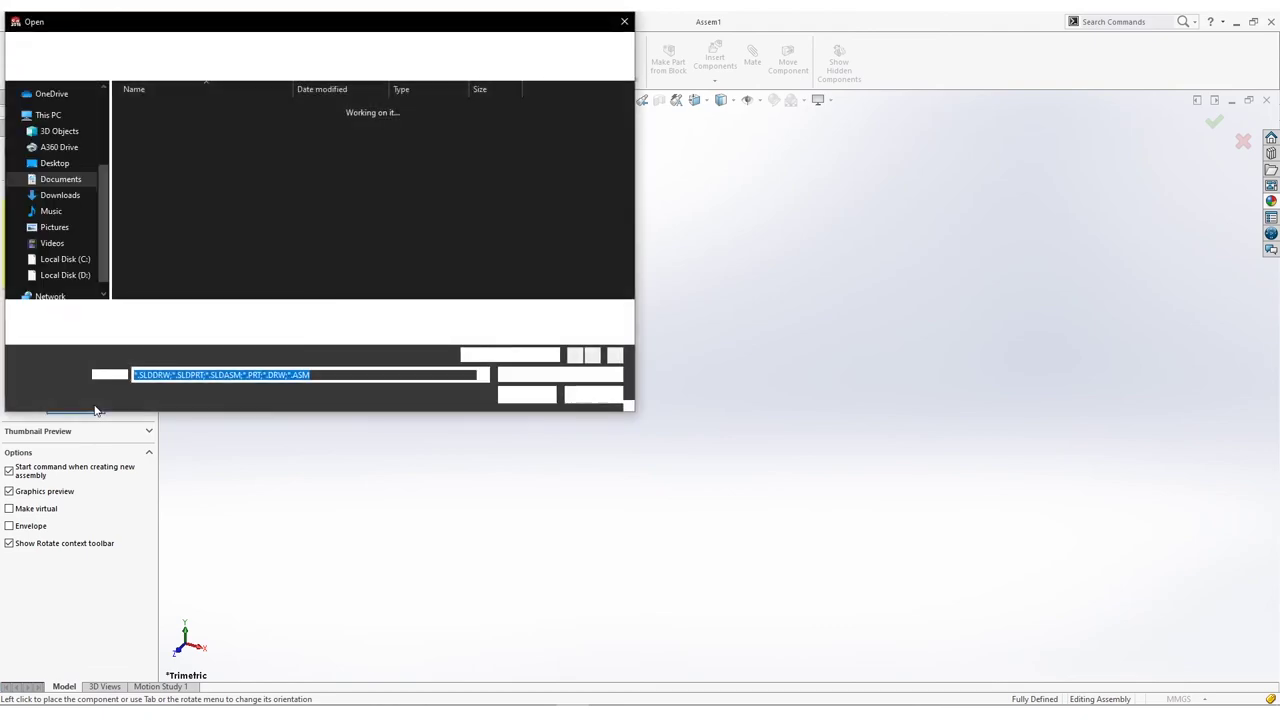
drag(351, 20, 532, 181)
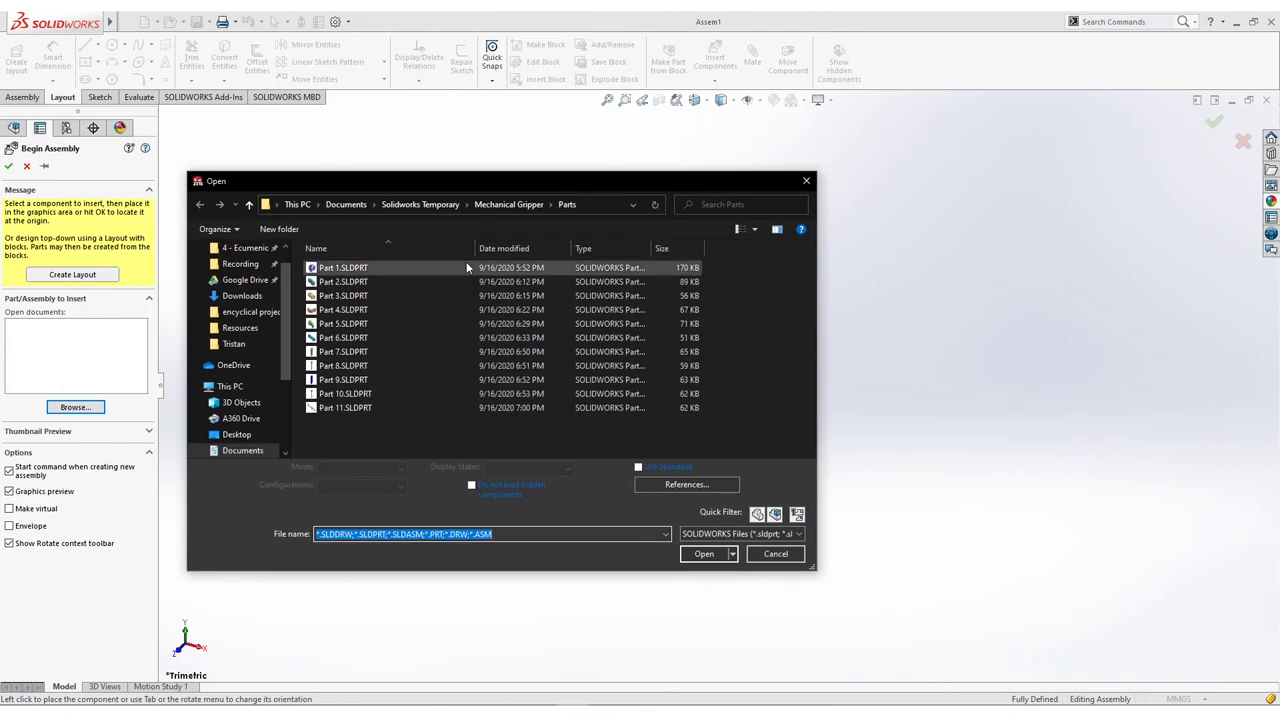
click(466, 264)
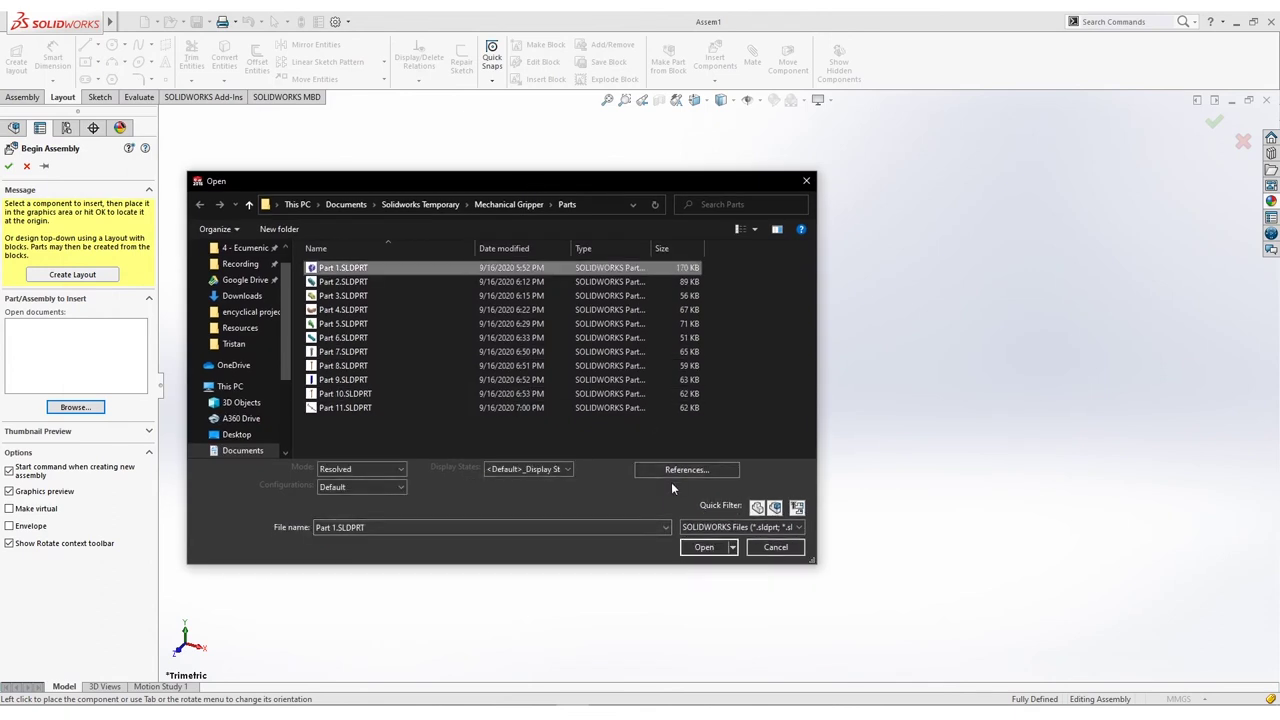
click(697, 548)
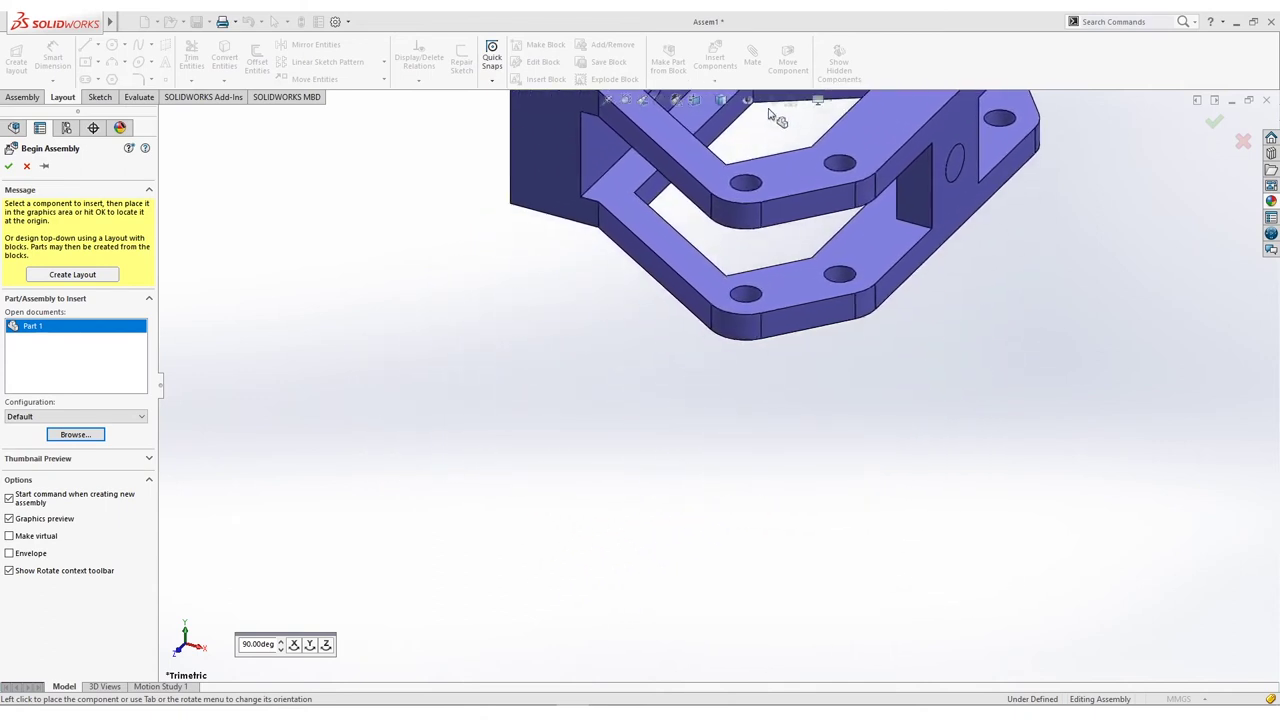
Step: Turn on the display of origins and place Part 1 at the assembly origin
click(751, 102)
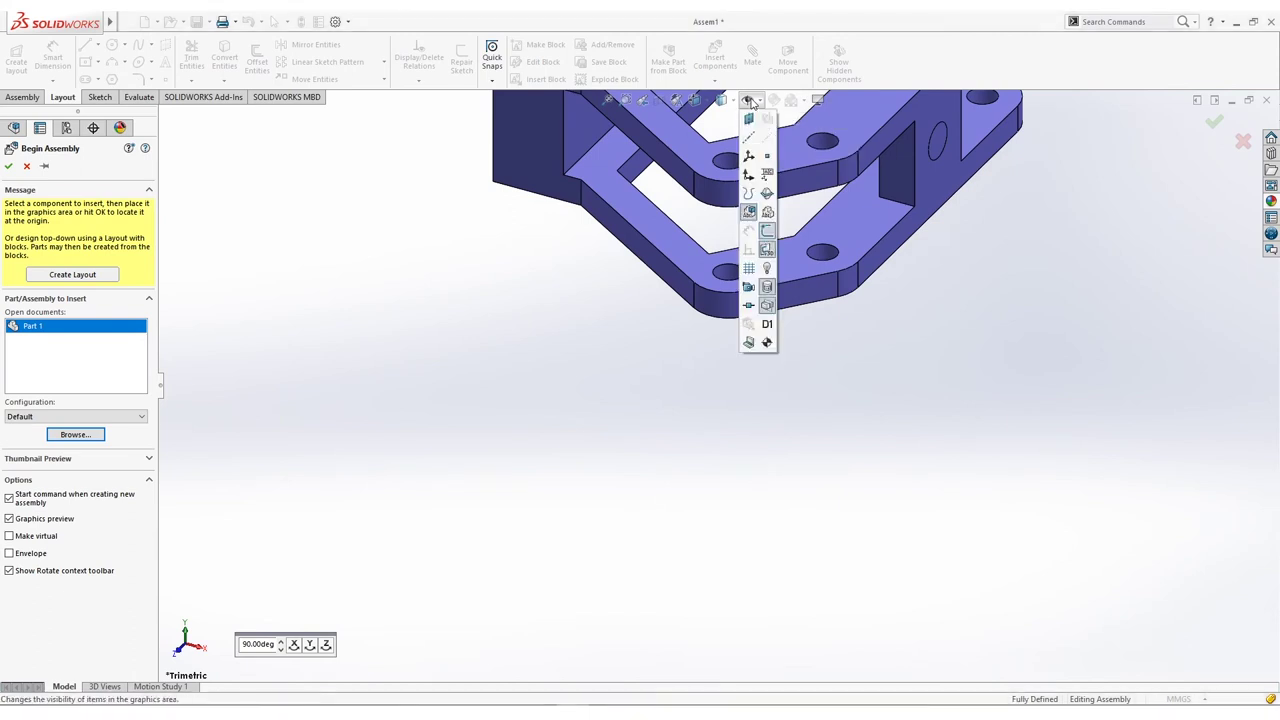
click(749, 176)
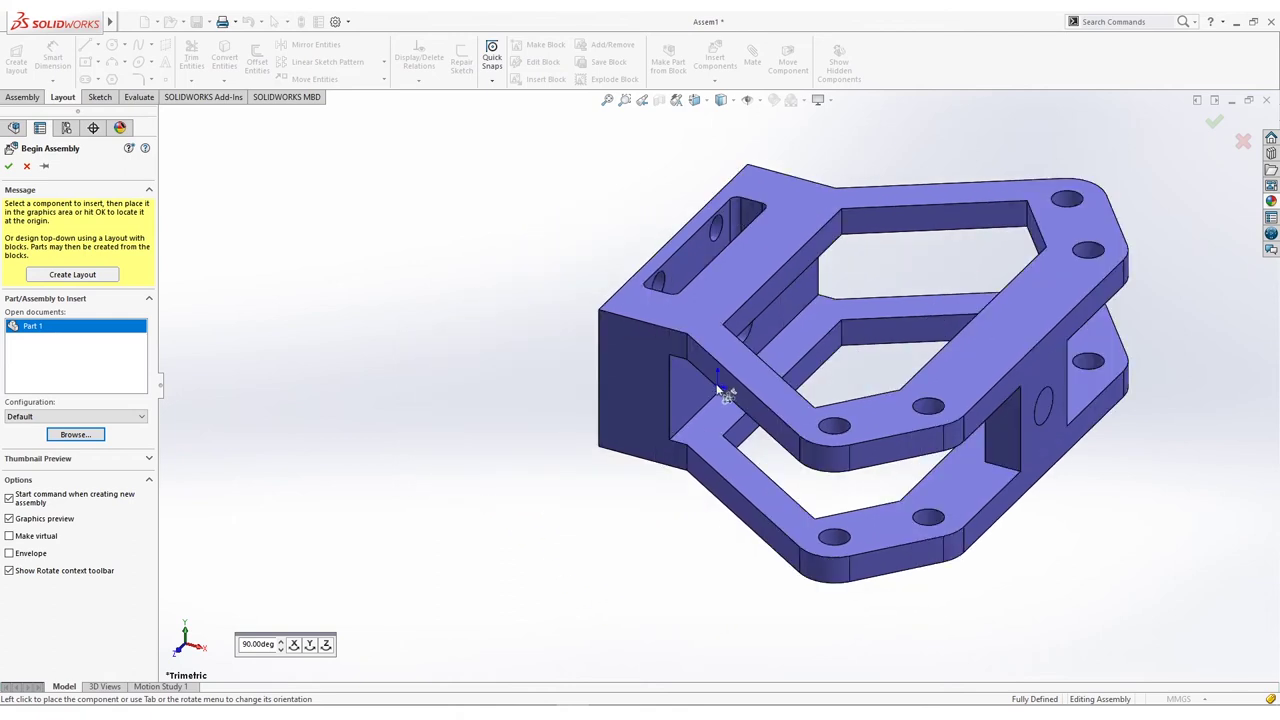
click(718, 390)
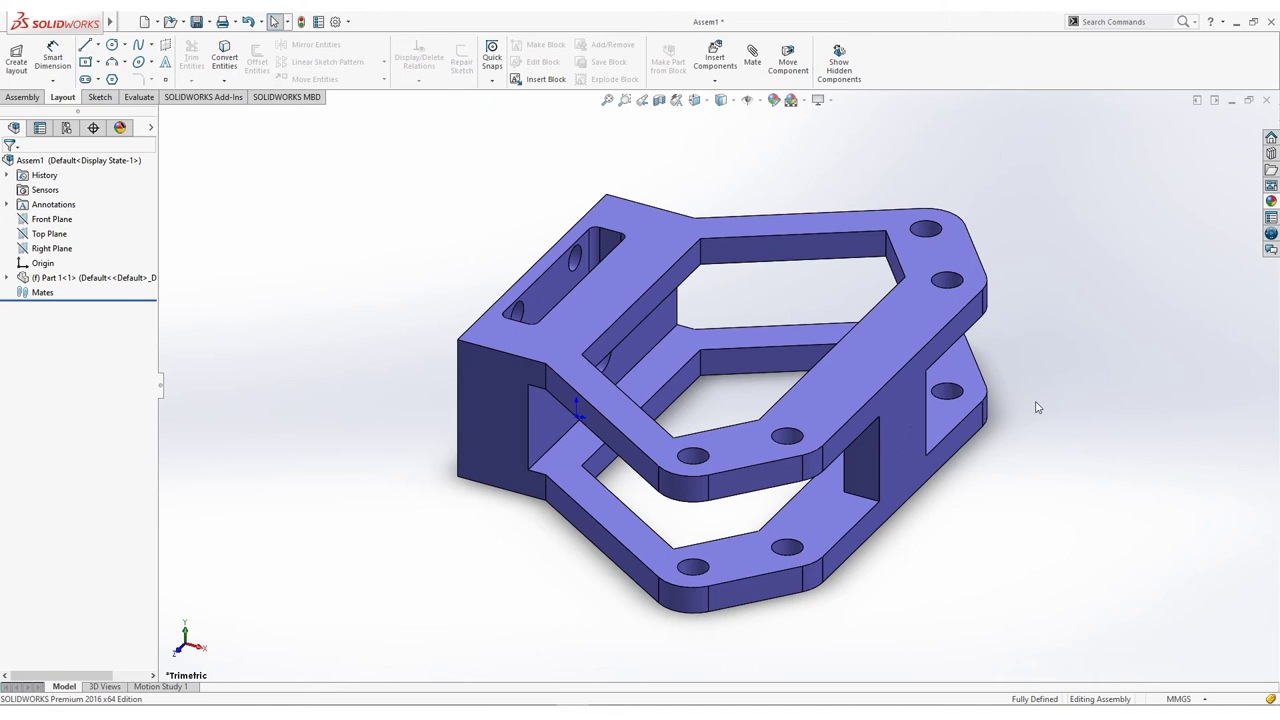
Step: Check Part 1's fixed state by trying to move it and inspecting its Float option
drag(616, 310, 280, 337)
click(280, 337)
right_click(64, 280)
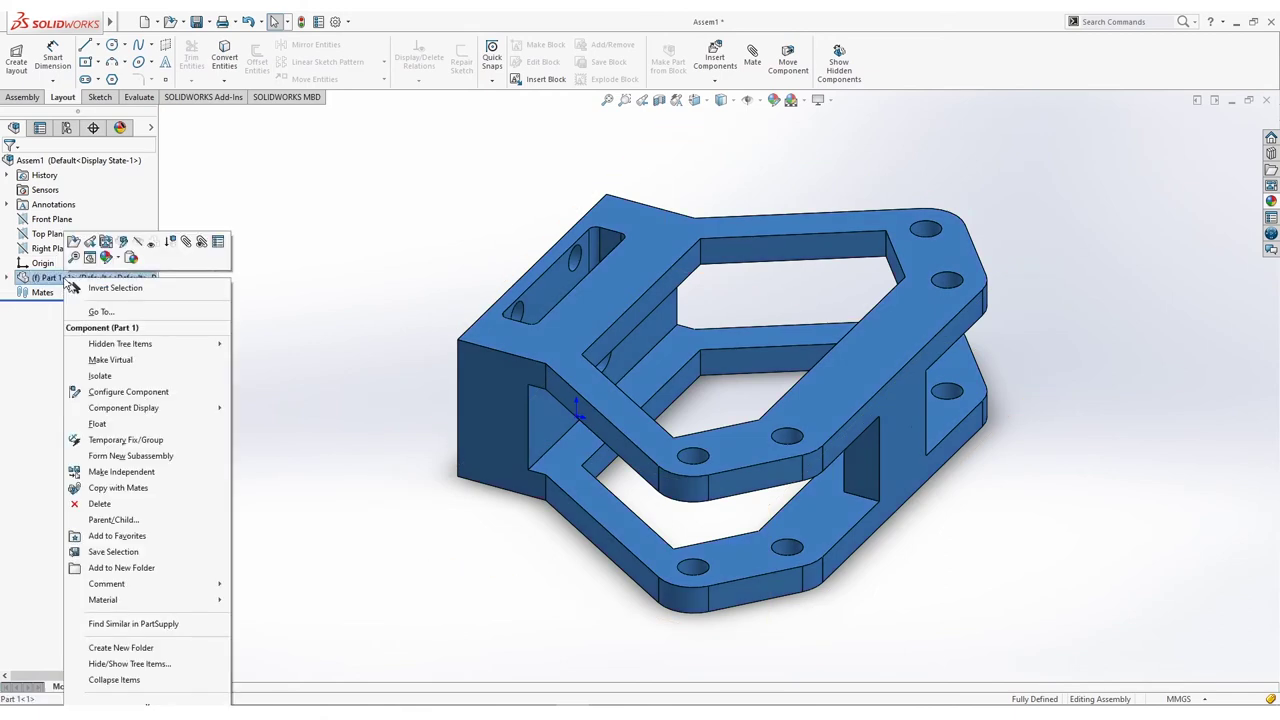
click(97, 424)
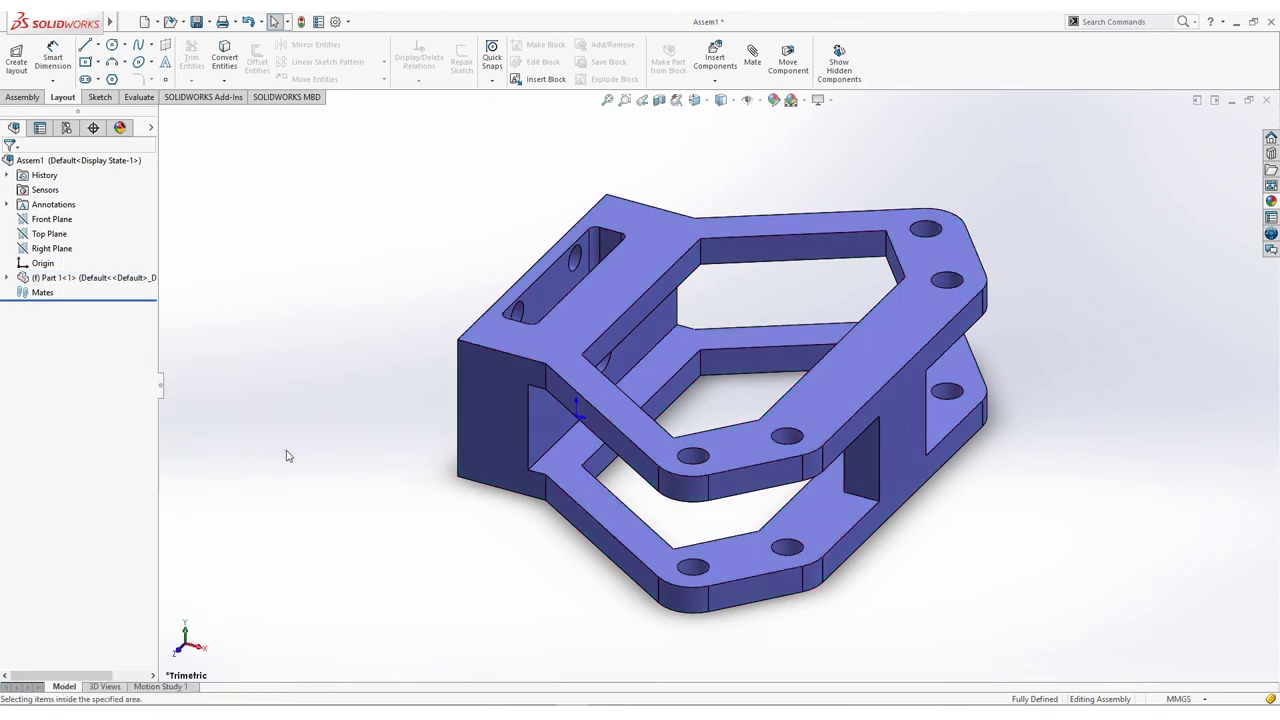
click(515, 345)
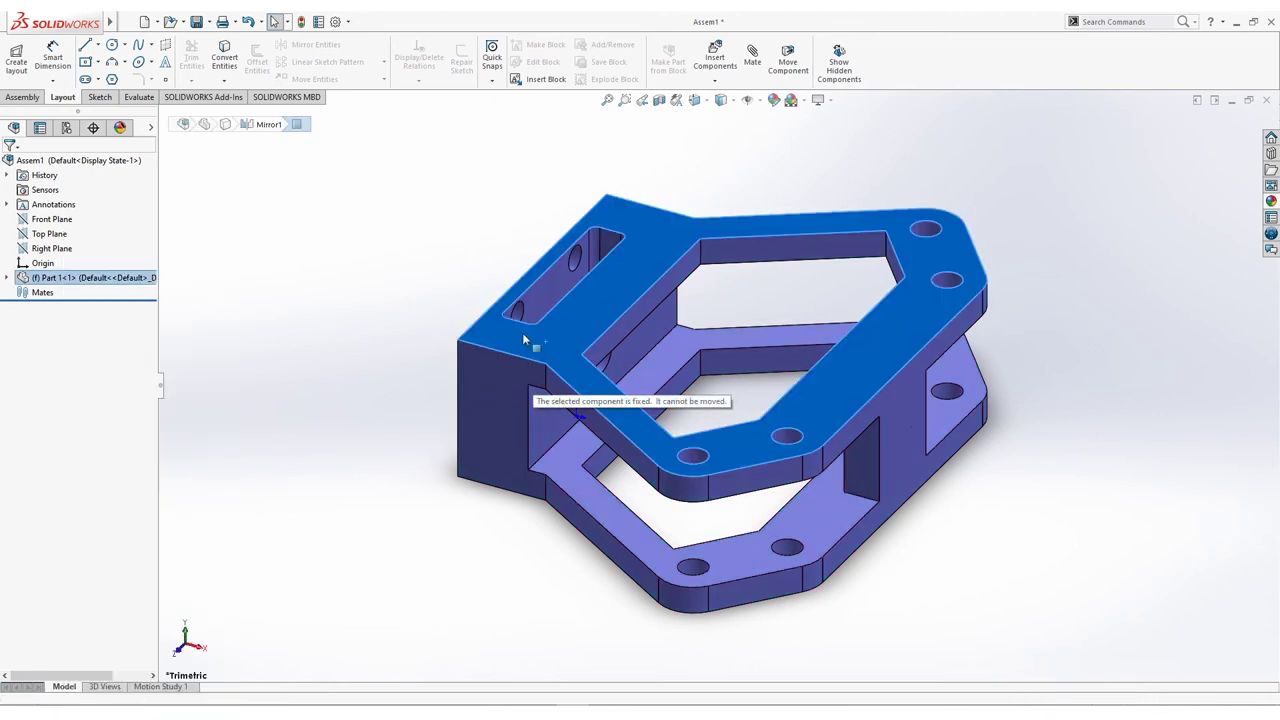
click(385, 438)
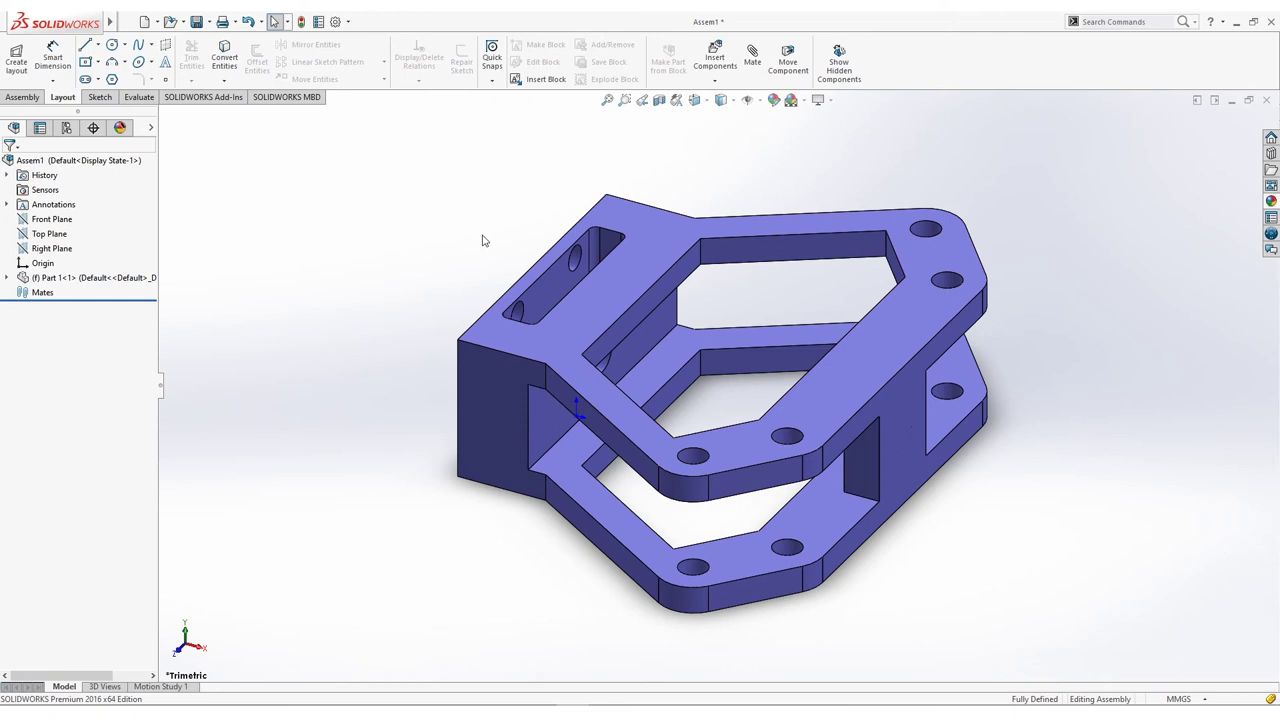
Step: Insert Part 11 from the recent documents into the assembly, placing it in free space beside Part 1
click(24, 97)
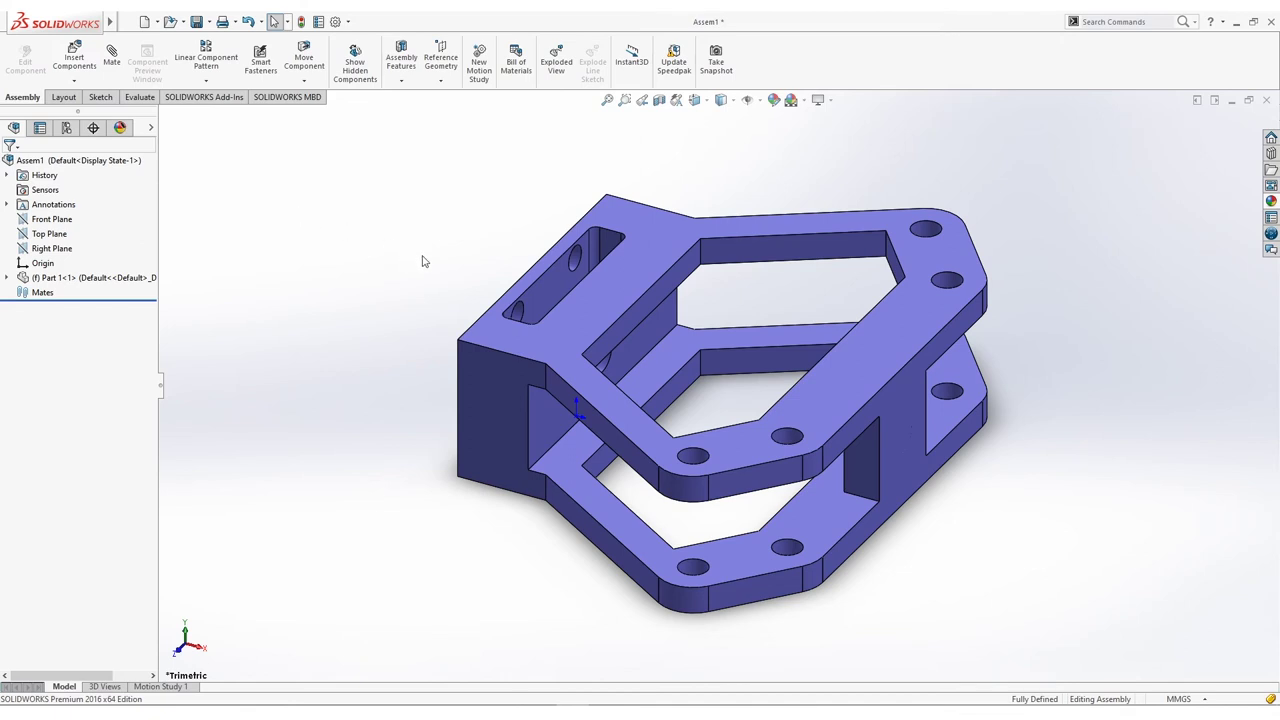
key(z)
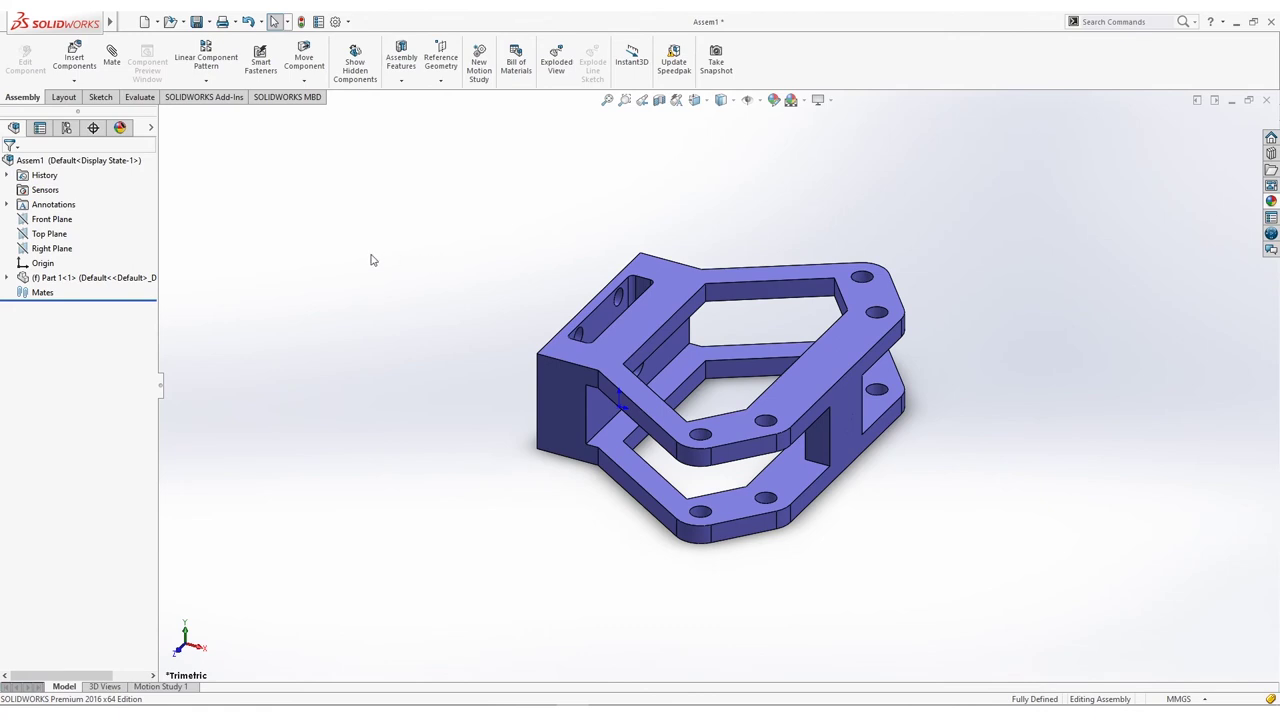
key(r)
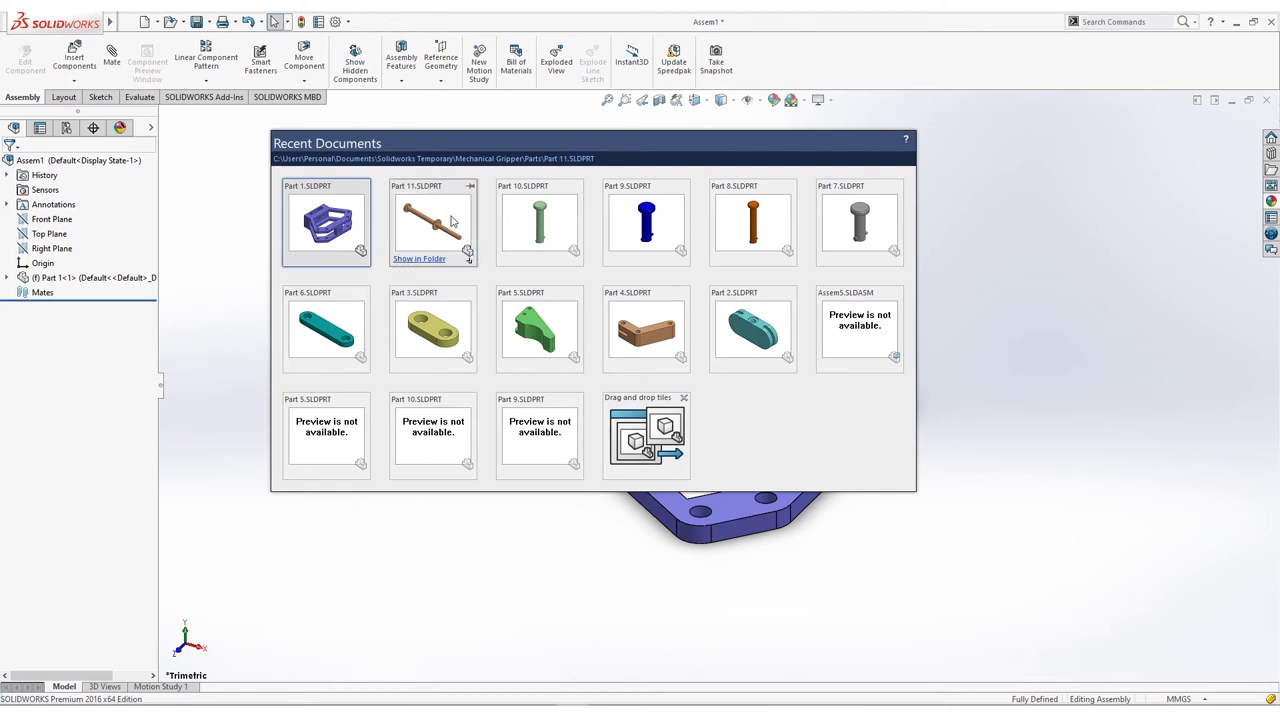
drag(437, 220, 414, 460)
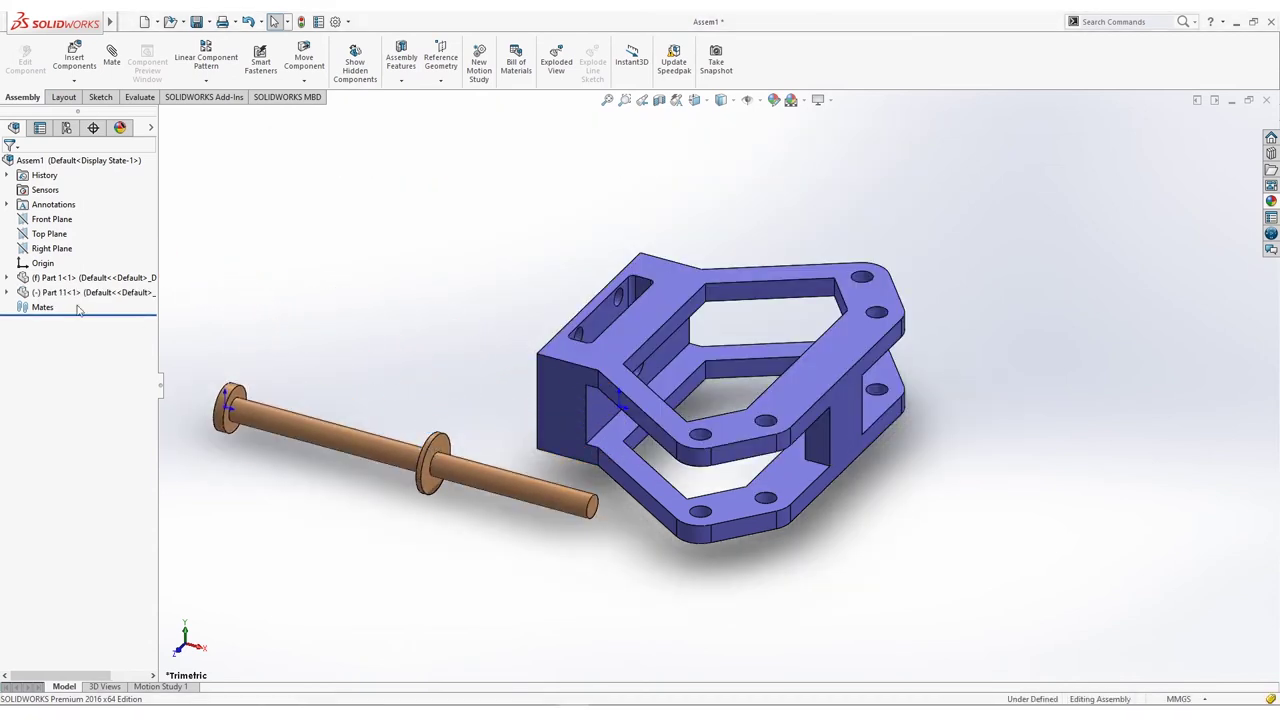
Step: Check Part 11's Fix option without applying it, and move the shaft freely to a spot beside Part 1's slotted end
right_click(46, 295)
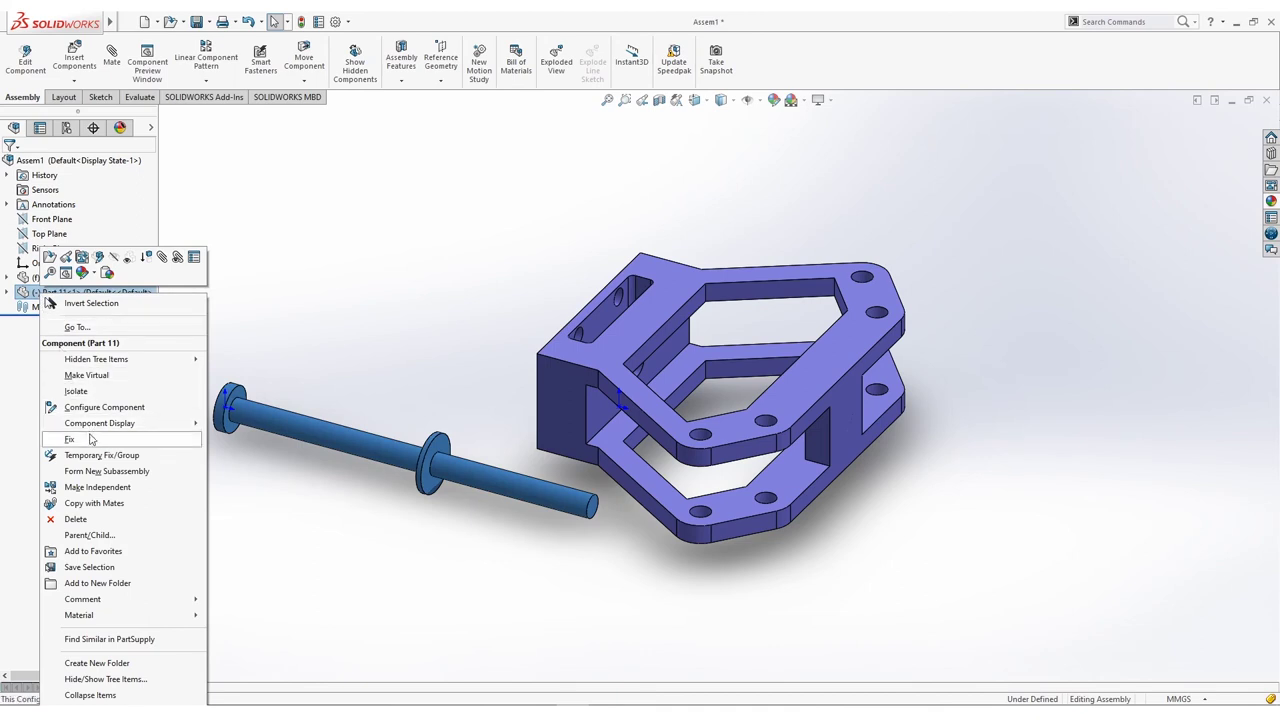
click(312, 375)
mouse_move(345, 432)
mouse_down()
mouse_move(360, 337)
mouse_move(340, 335)
mouse_move(340, 430)
mouse_move(457, 343)
mouse_move(480, 350)
mouse_up()
click(357, 329)
drag(697, 352, 487, 334)
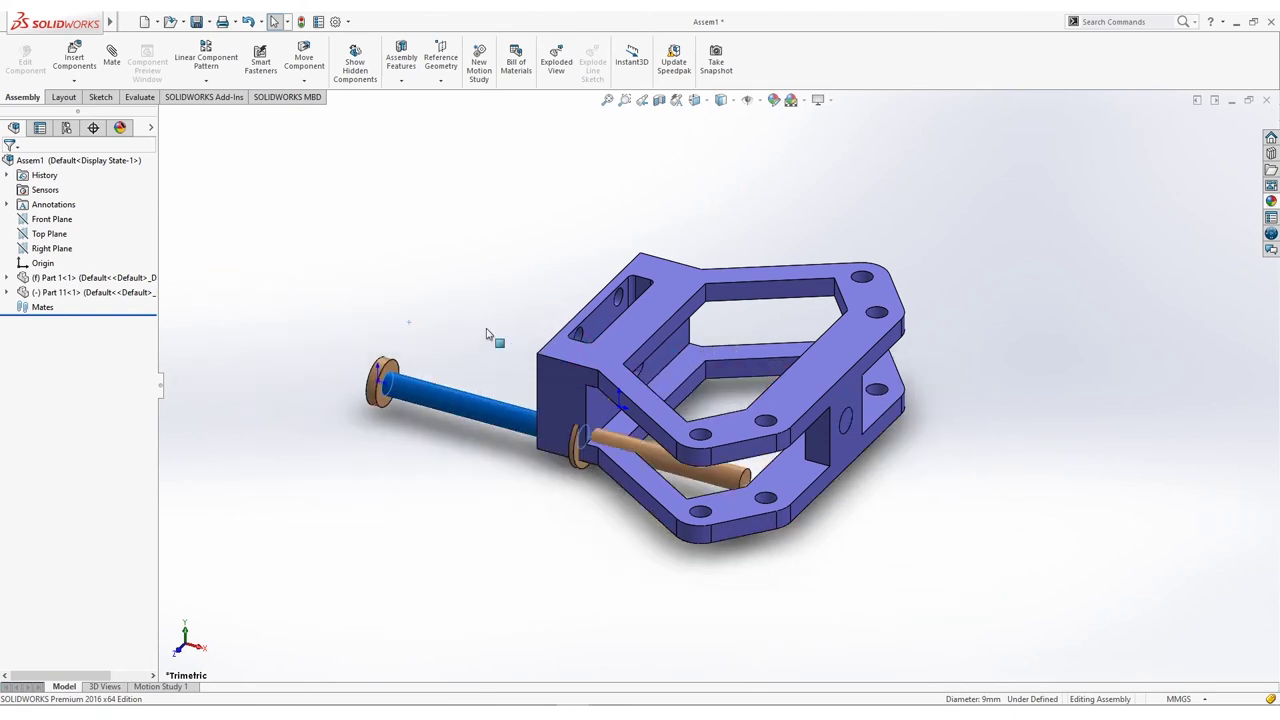
drag(487, 334, 352, 398)
click(318, 378)
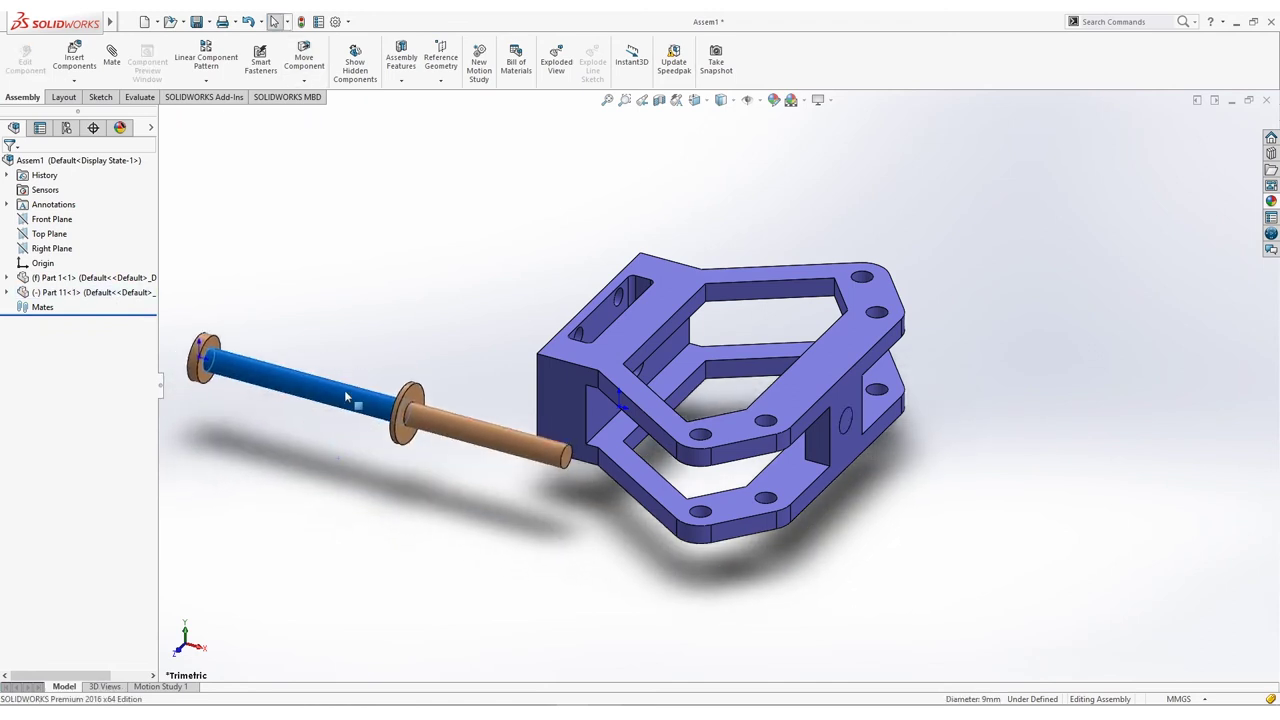
click(360, 337)
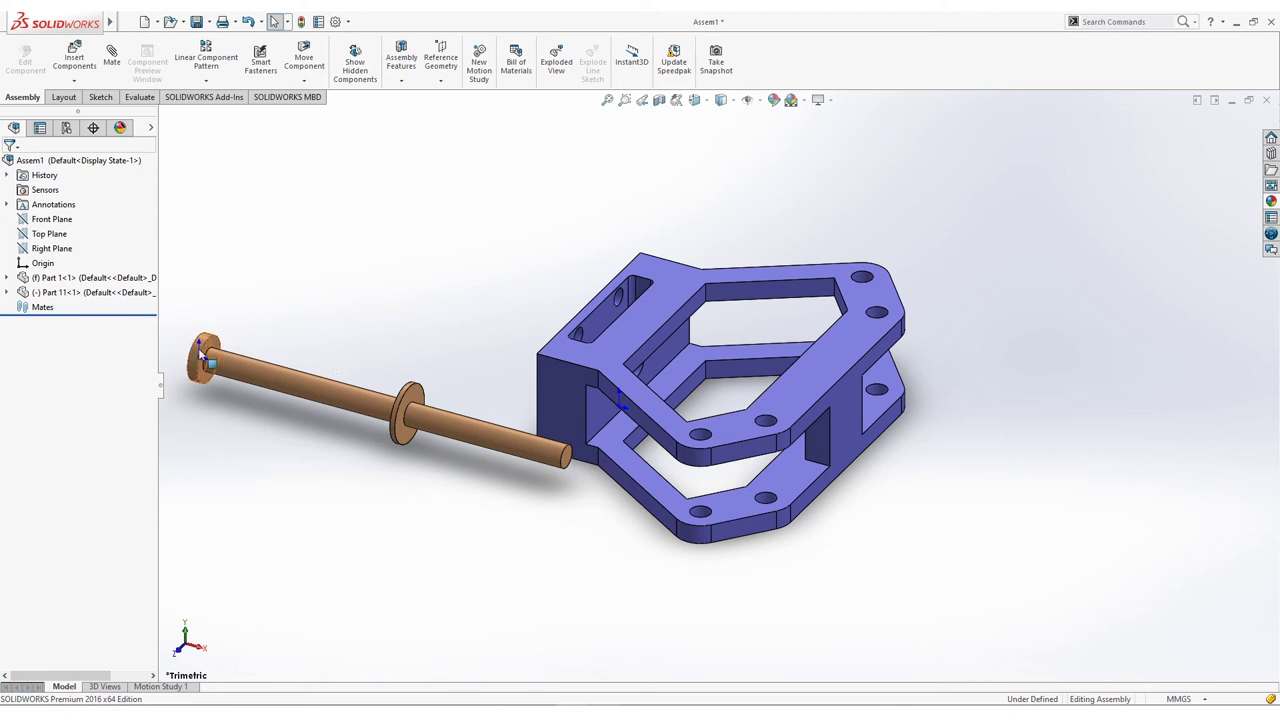
Step: Rotate the Part 11 shaft 180° about Z with Rotate Component By Delta XYZ, and move it back beside Part 1's slotted end
ctrl+middle_drag(458, 290, 529, 297)
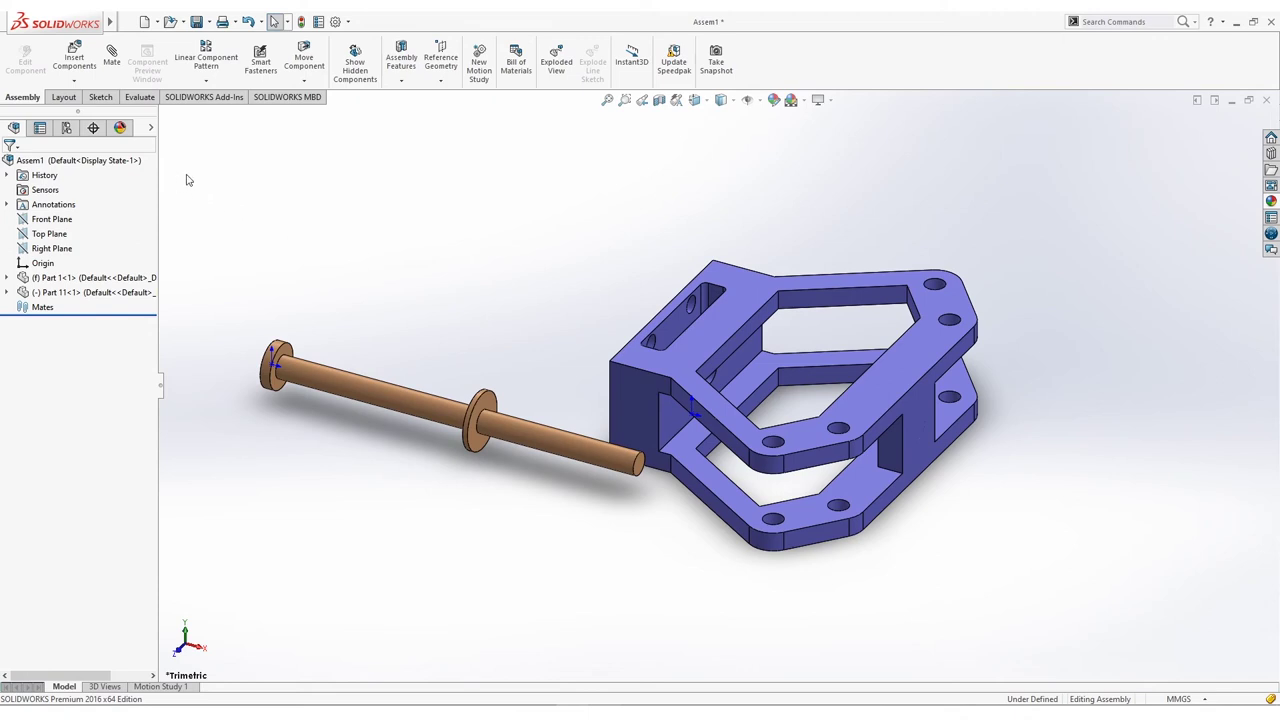
click(303, 80)
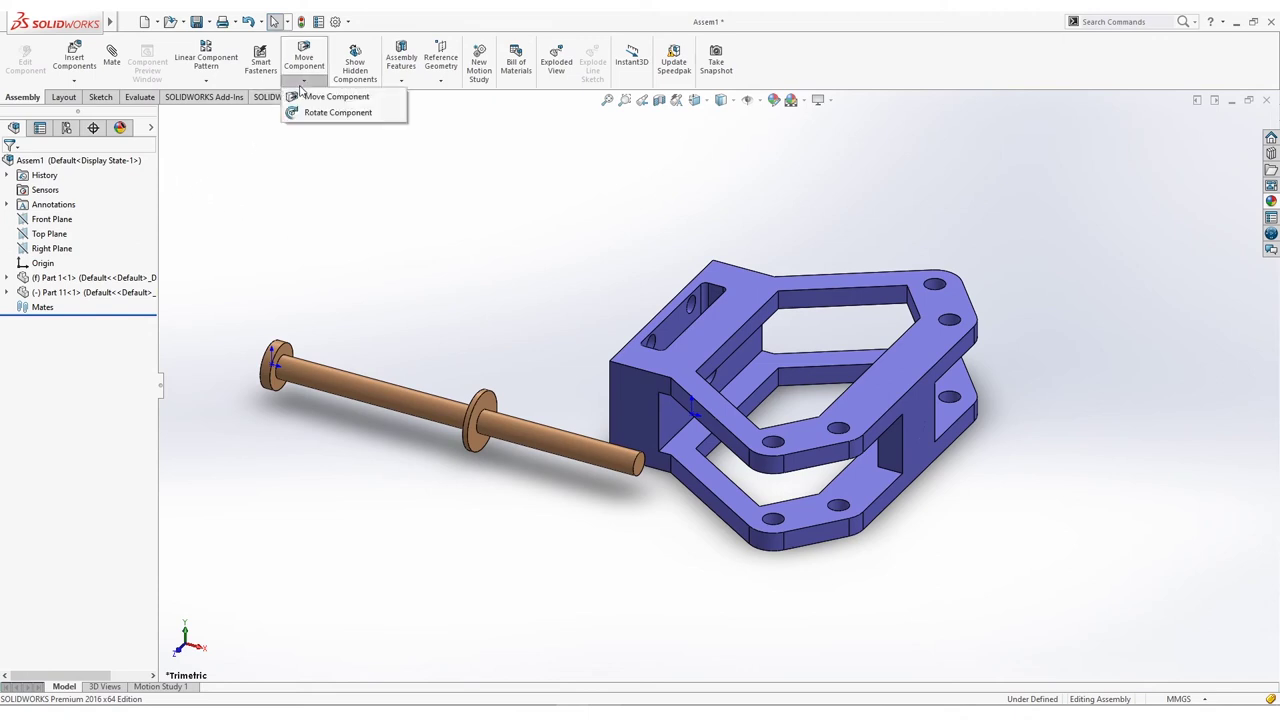
click(320, 114)
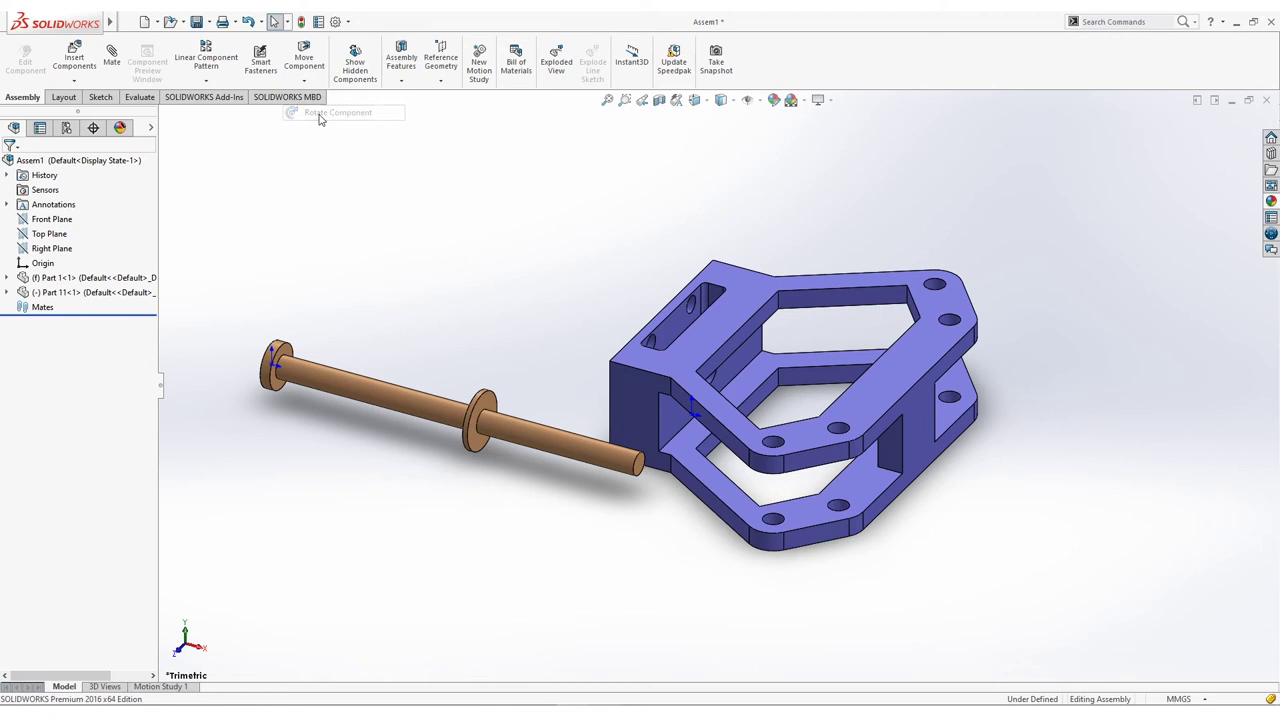
click(358, 384)
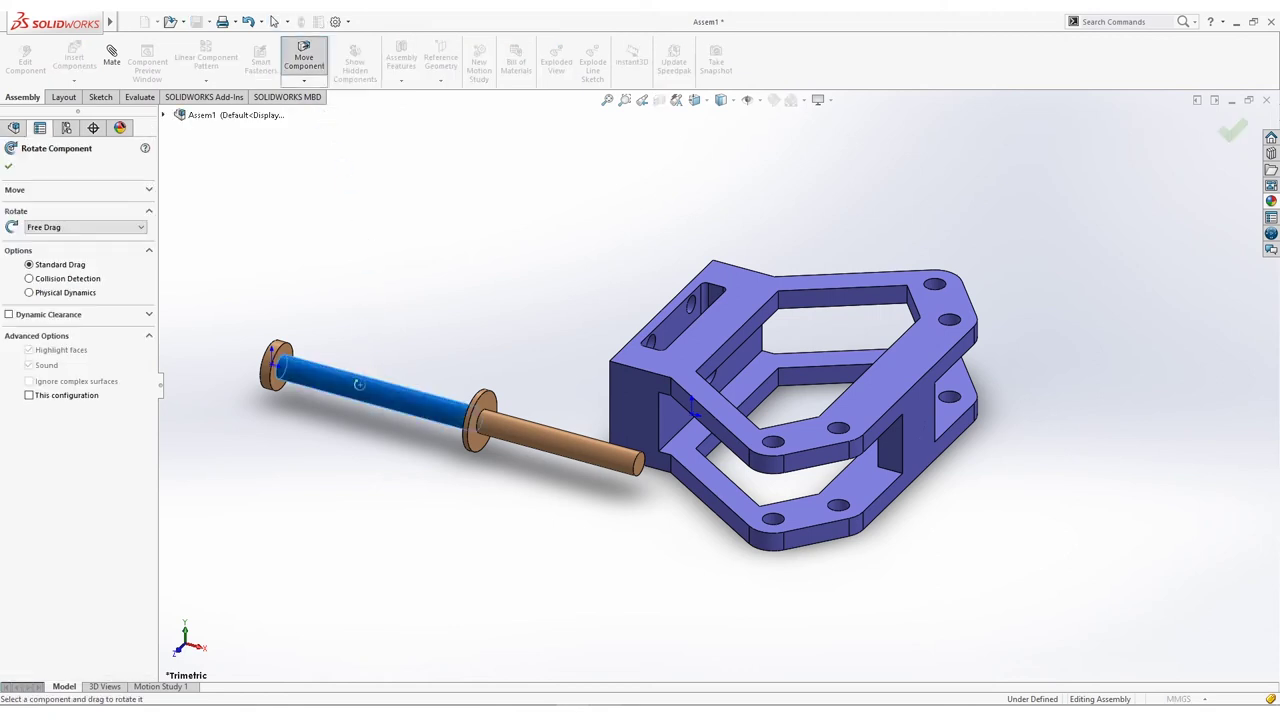
click(140, 227)
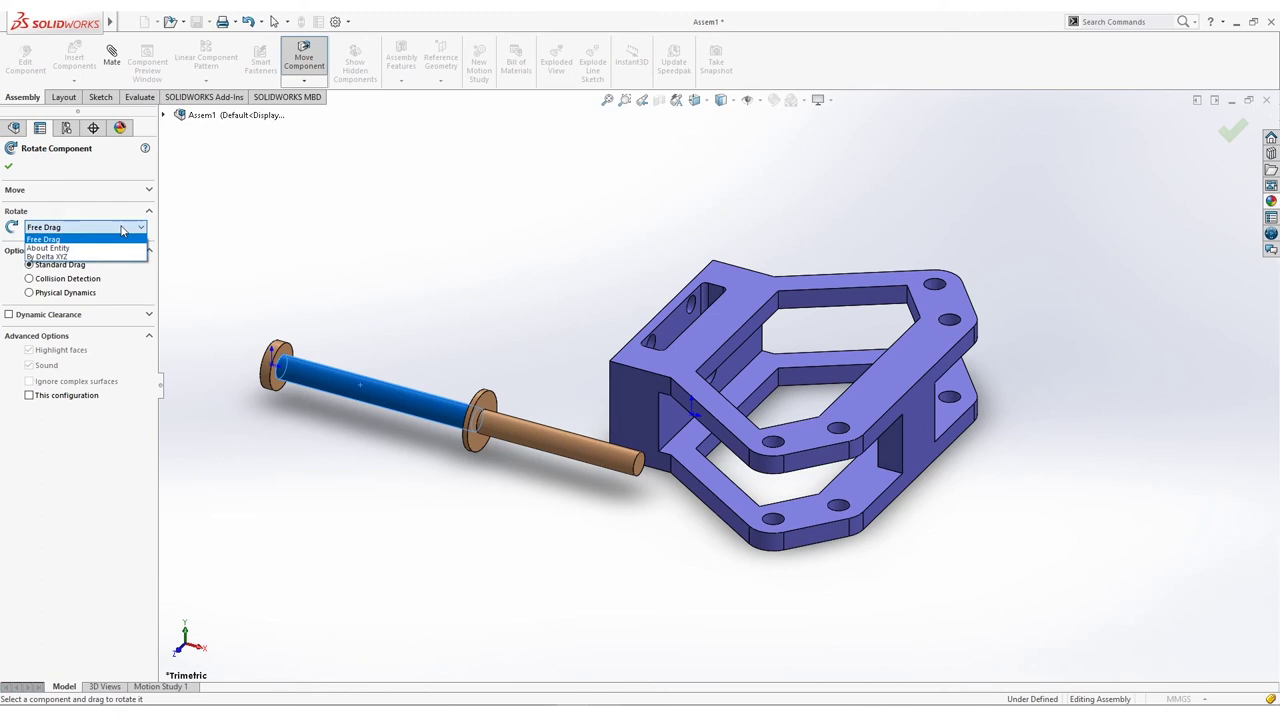
click(109, 258)
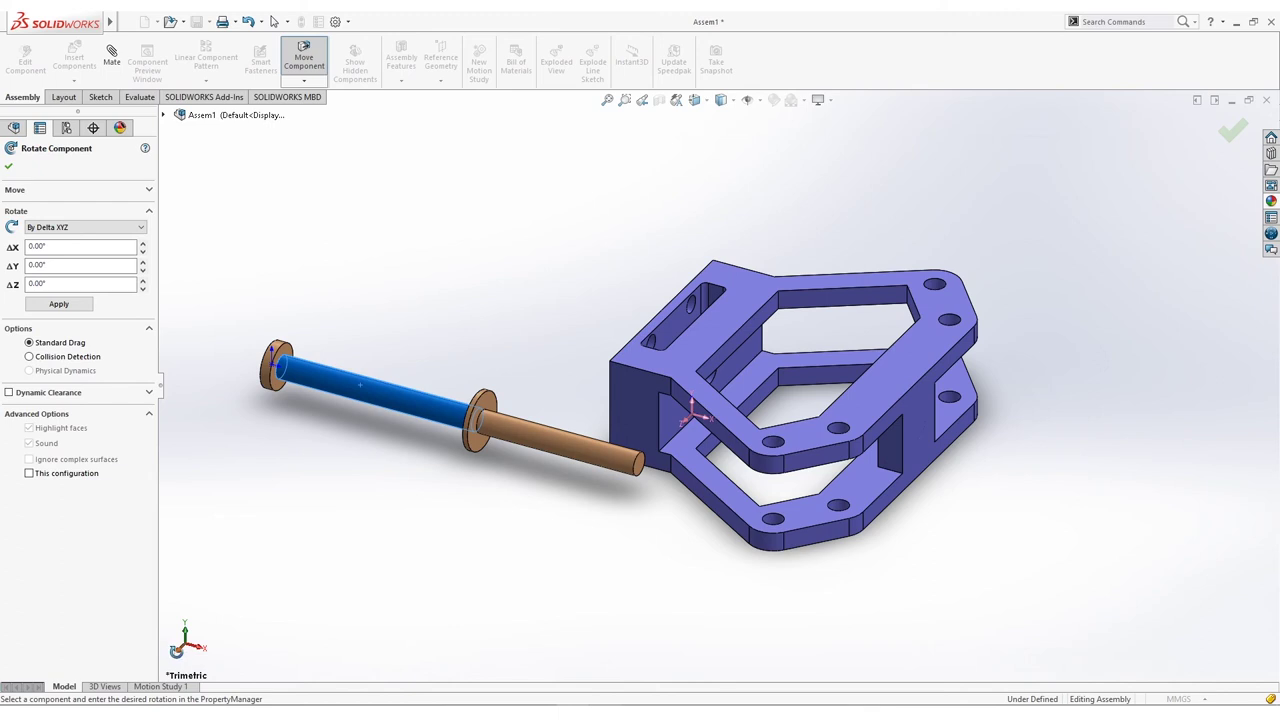
click(40, 284)
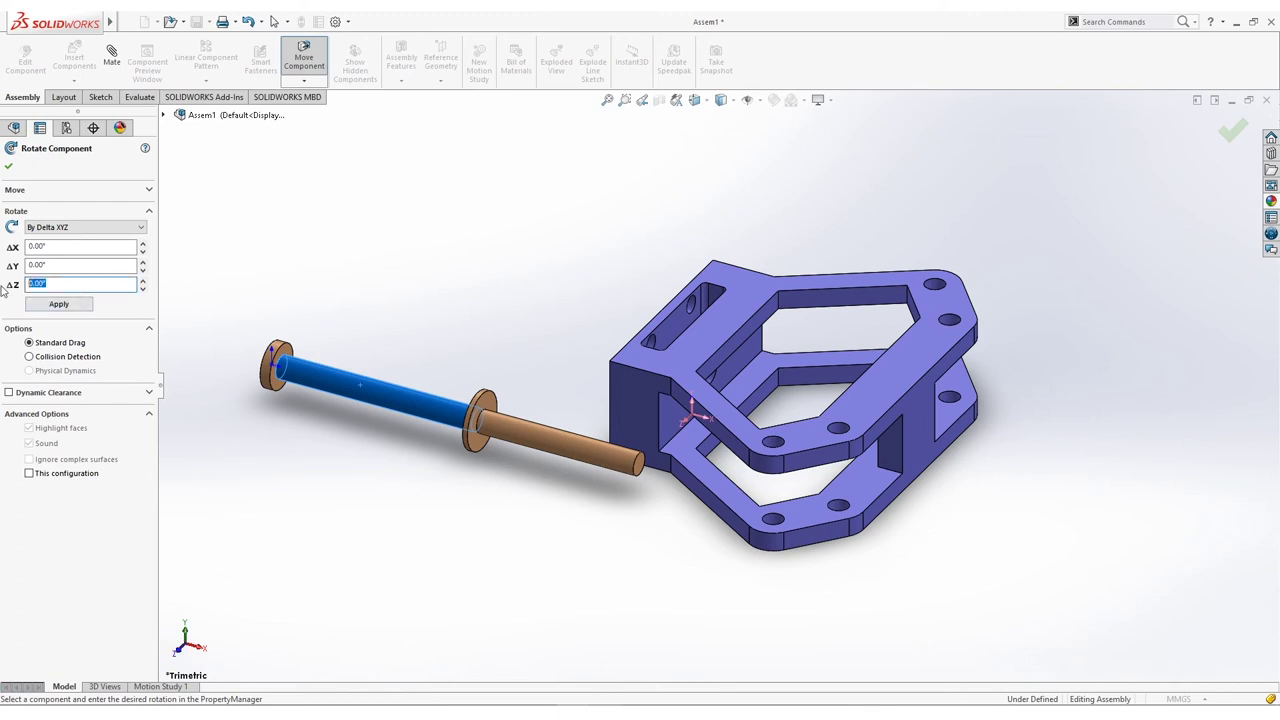
click(62, 306)
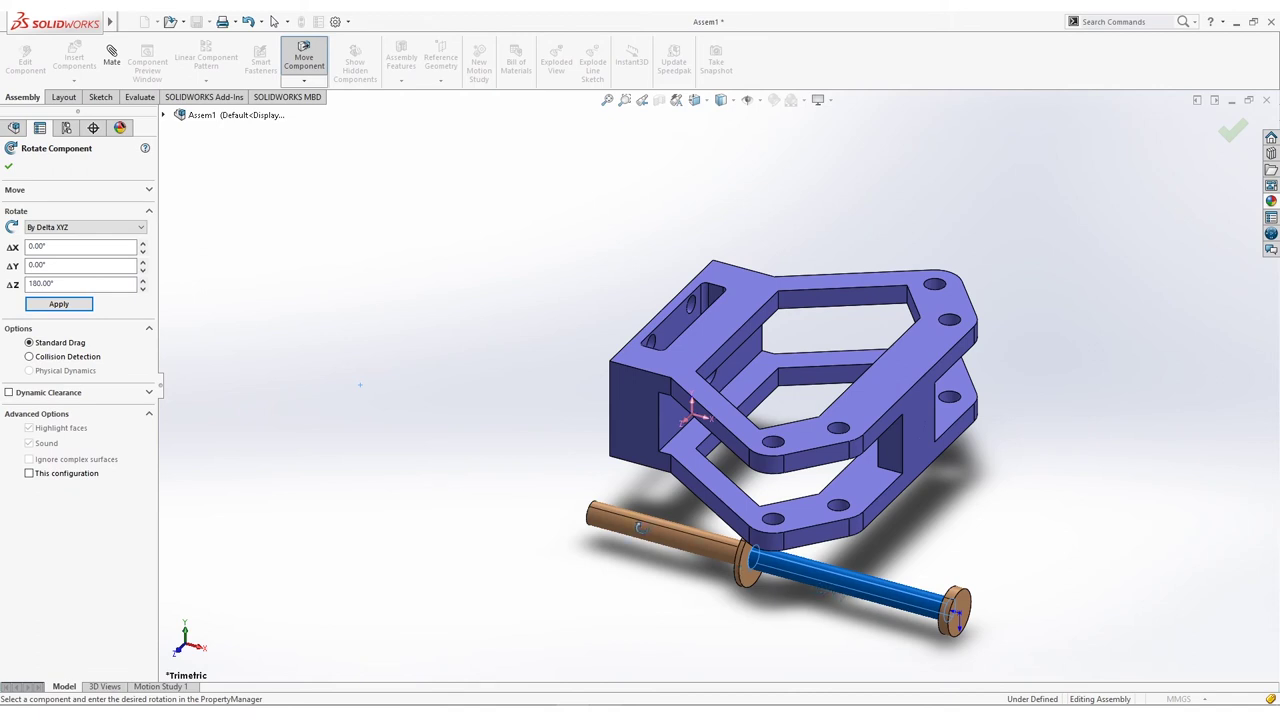
key(Return)
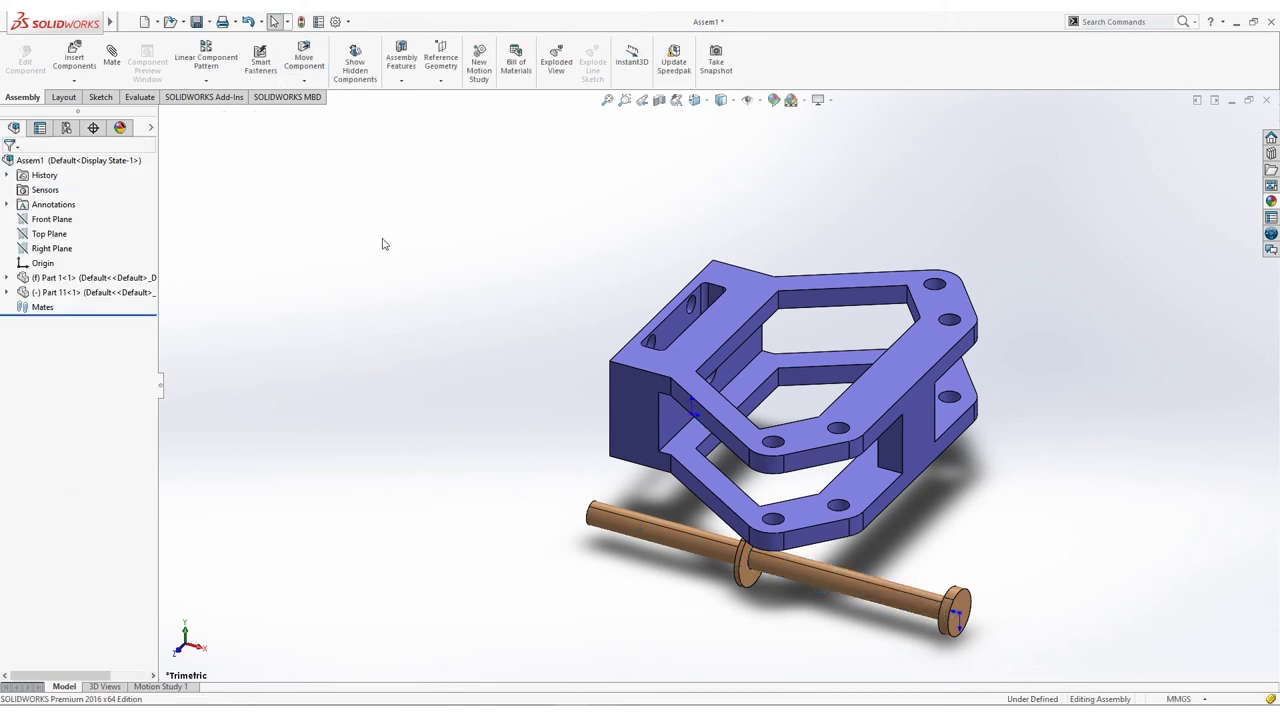
drag(845, 576, 480, 424)
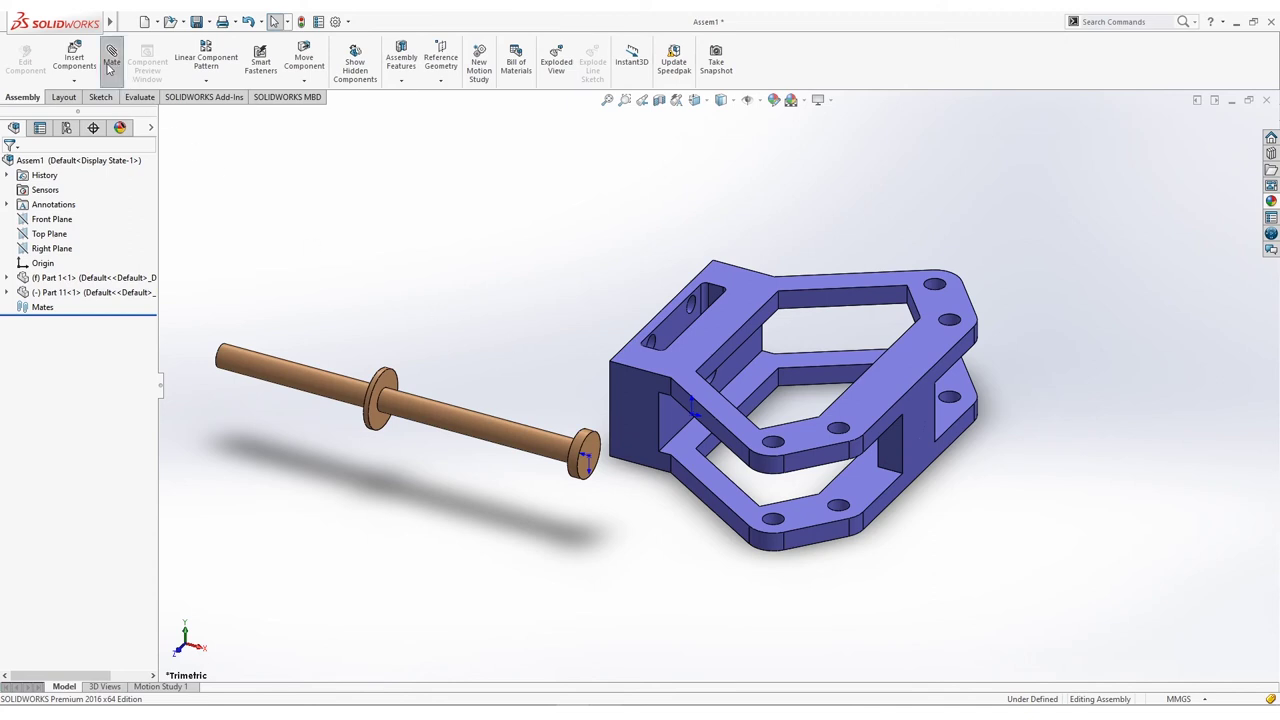
Step: Add a concentric mate between the shaft's cylindrical face and the central hole in Part 1's slotted end block
click(495, 436)
middle_drag(495, 436, 679, 380)
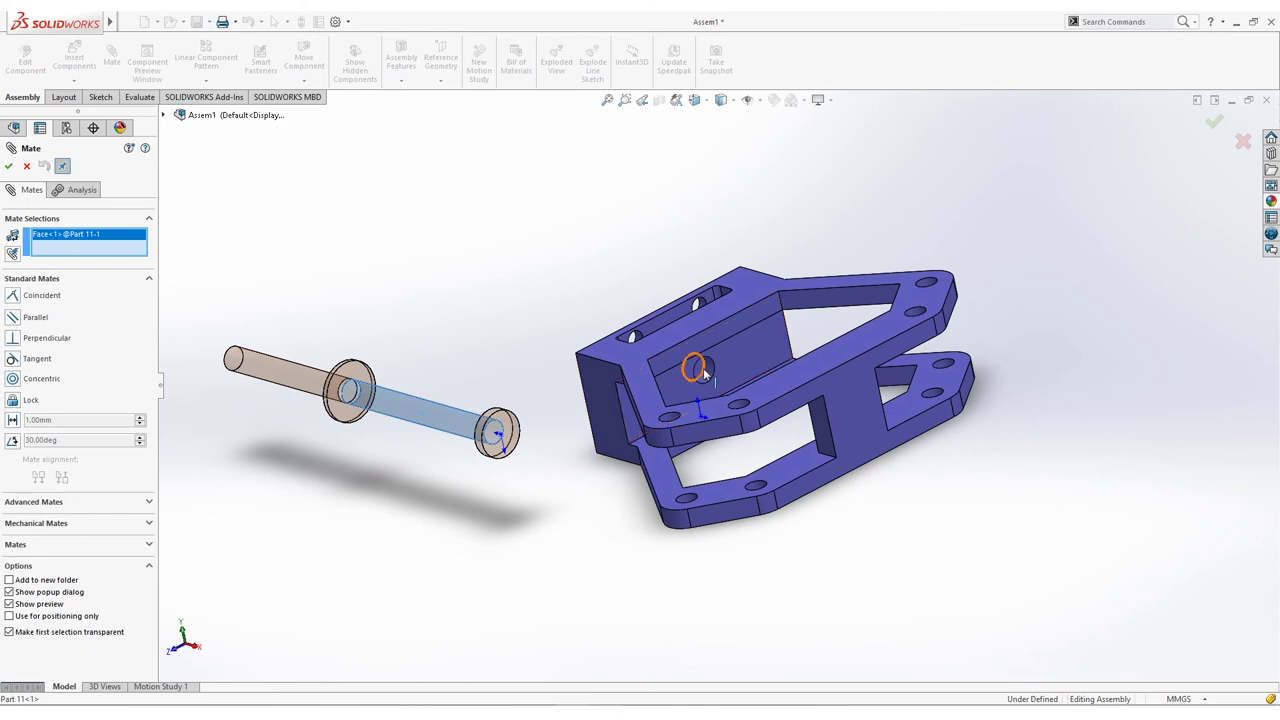
click(704, 370)
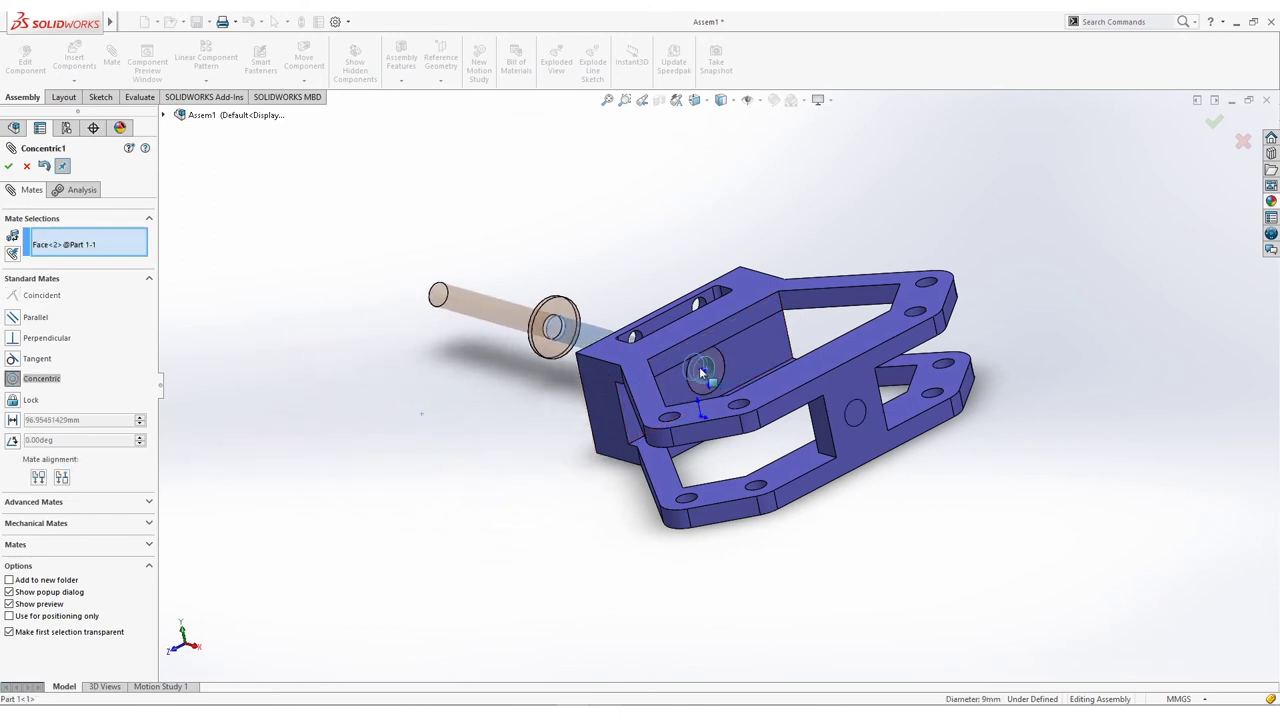
middle_drag(521, 278, 614, 306)
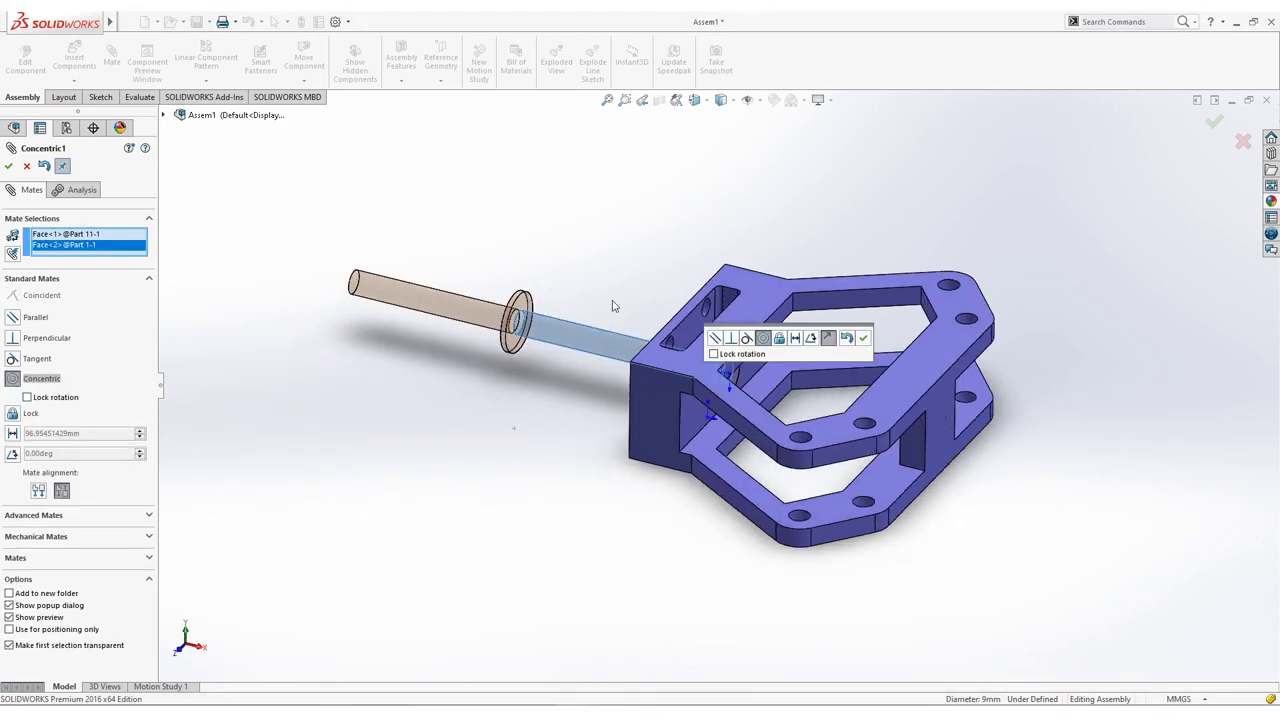
click(863, 338)
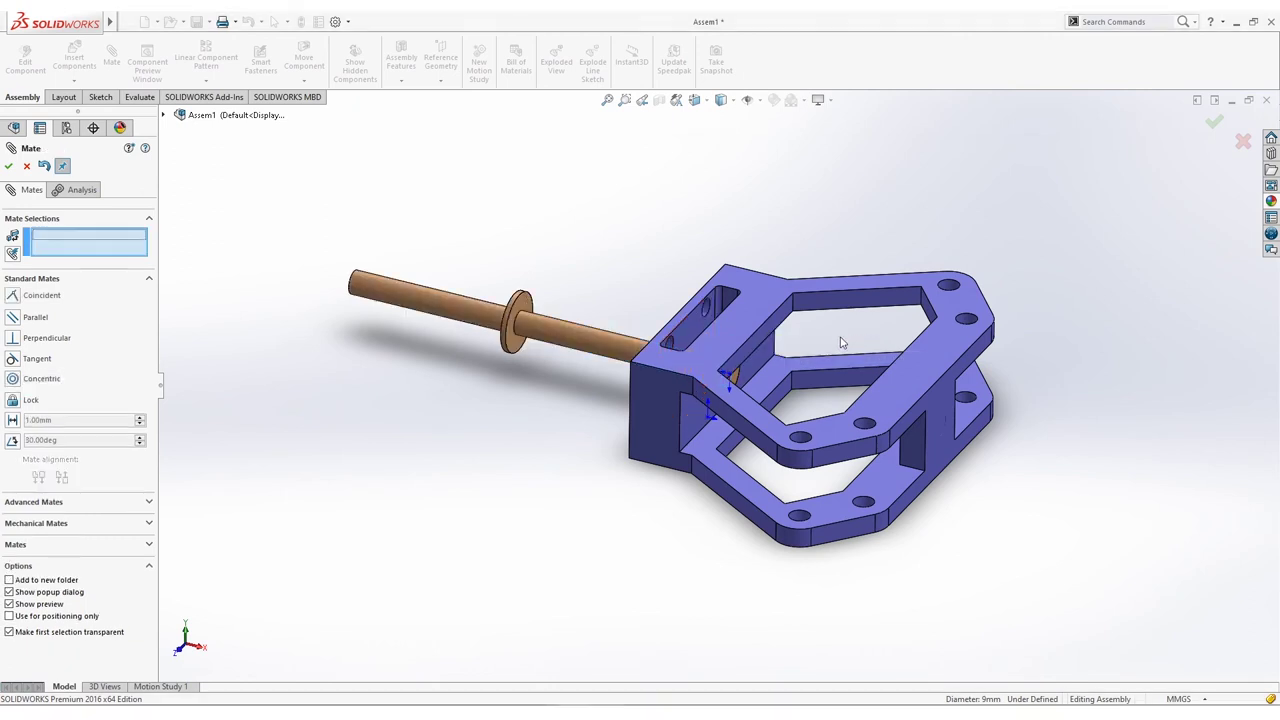
Step: Check the shaft's remaining motion in Part 1's hole and review the available advanced and mechanical mate types
drag(446, 308, 480, 320)
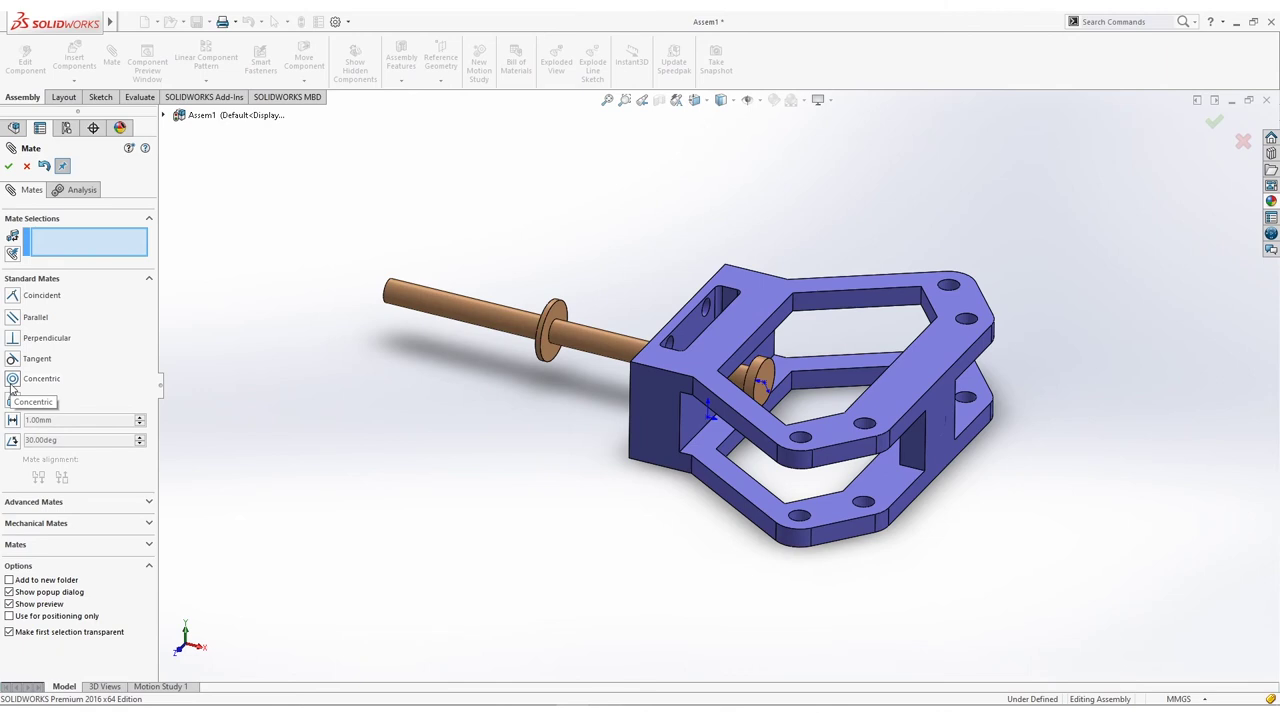
middle_drag(465, 383, 446, 391)
drag(520, 349, 501, 424)
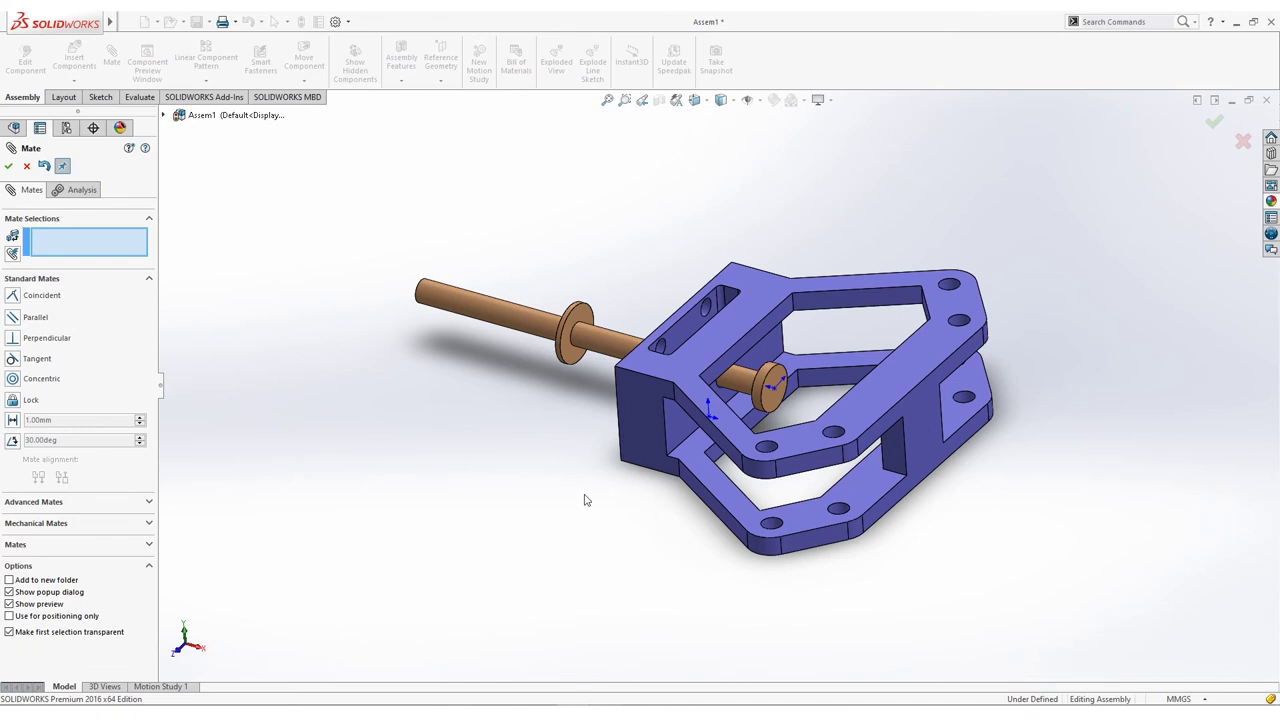
middle_drag(559, 489, 548, 456)
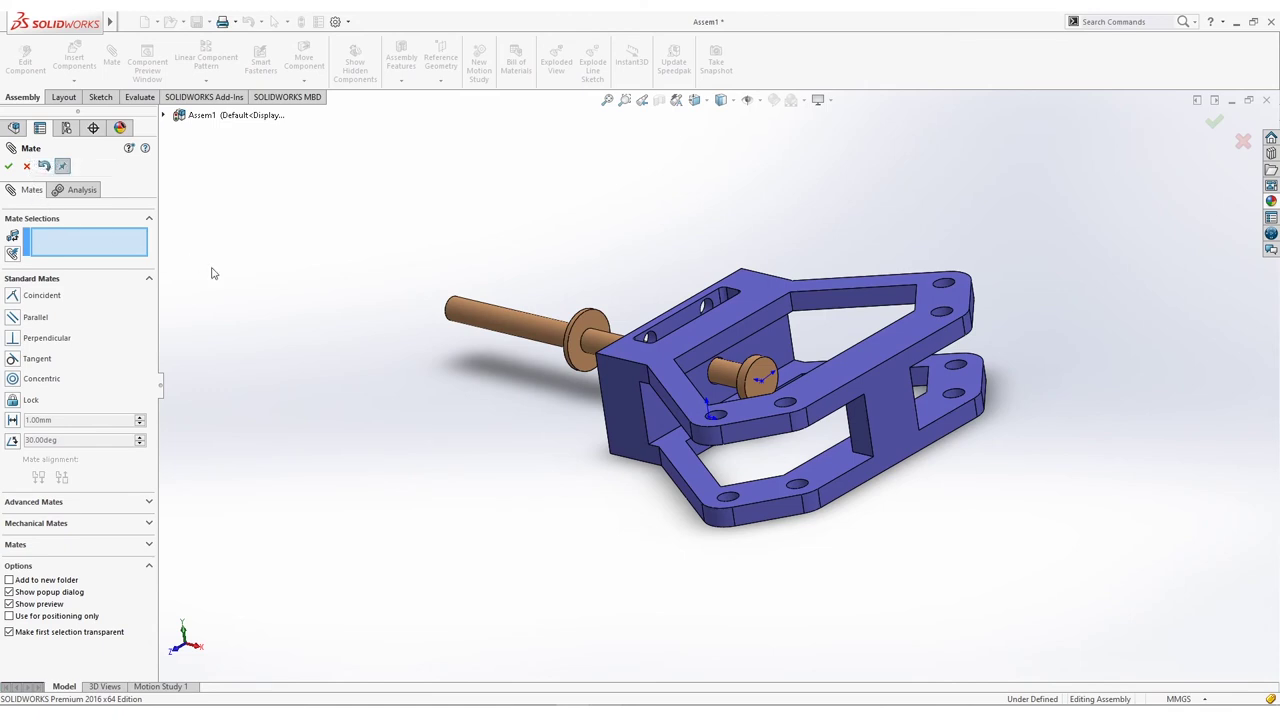
click(150, 502)
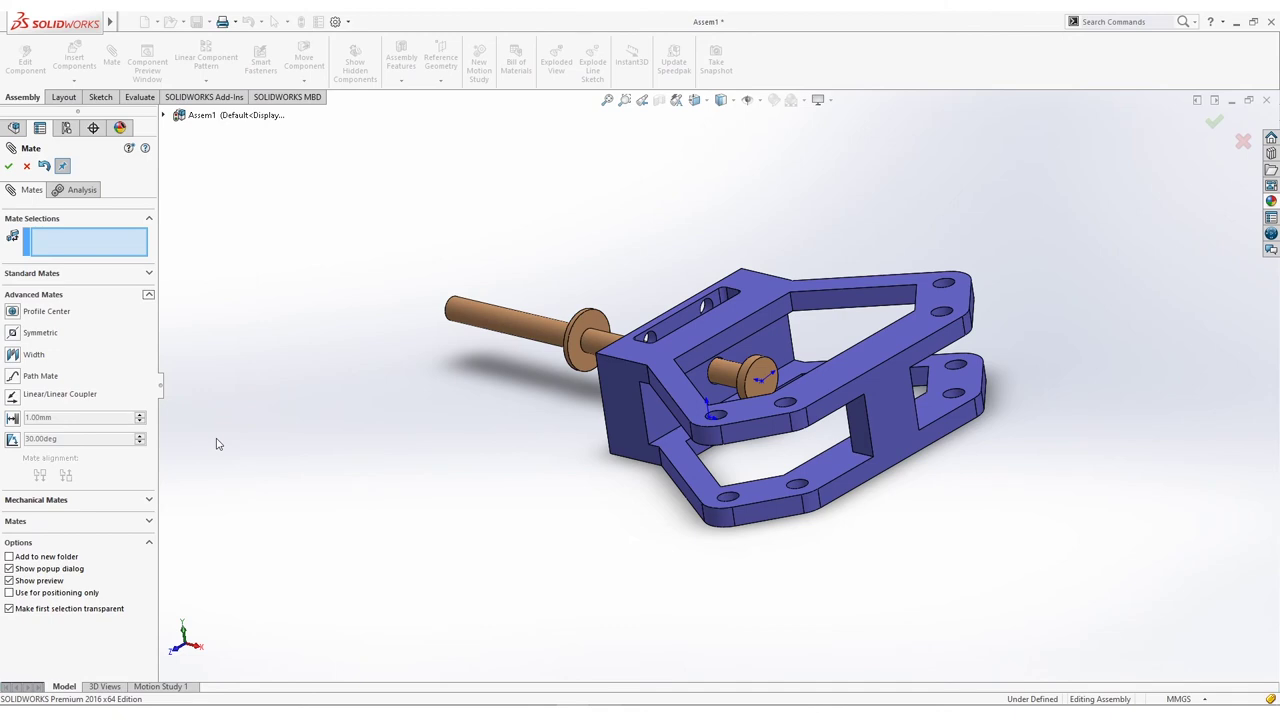
click(142, 501)
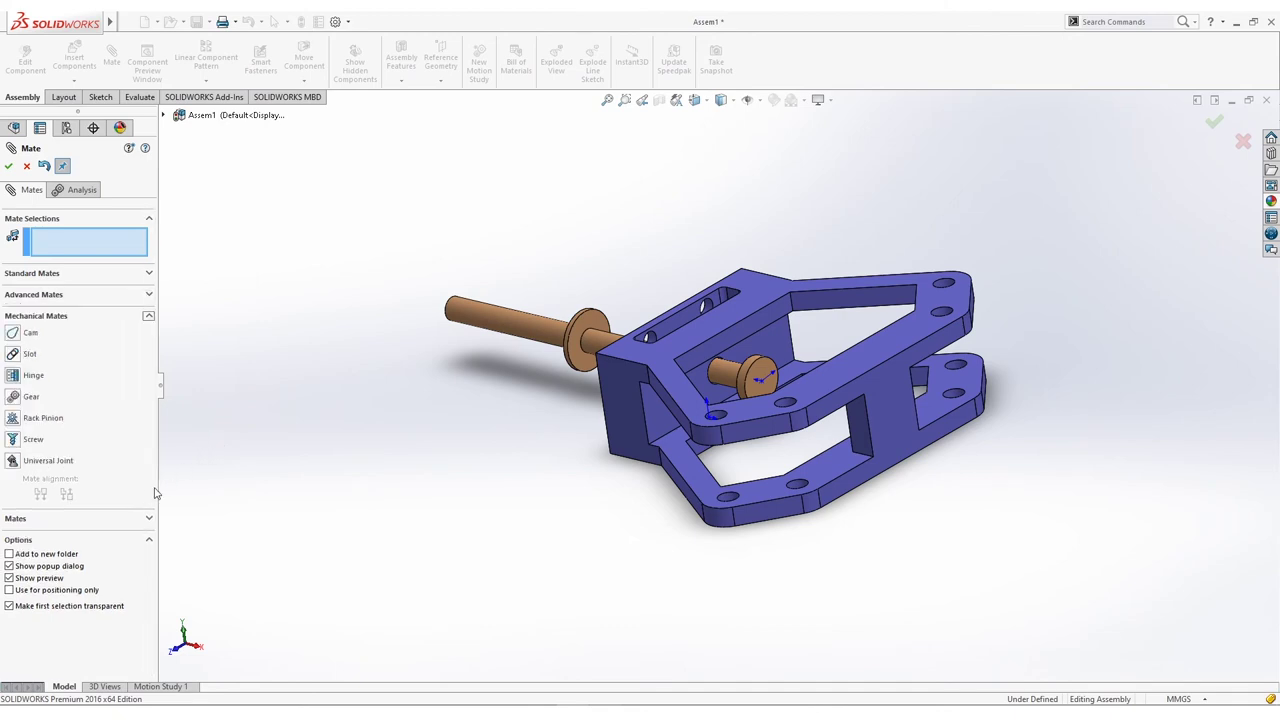
click(136, 295)
click(135, 276)
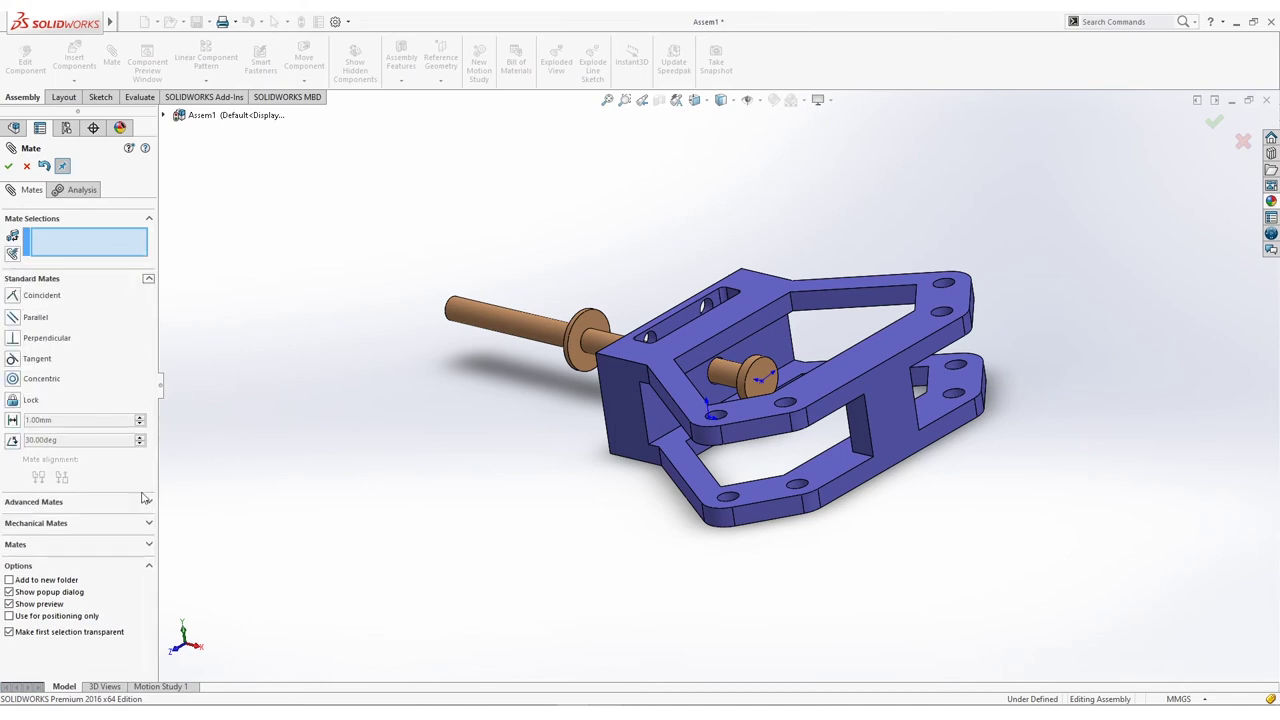
Step: Set up an advanced limit distance mate with a distance of 0 mm, a maximum of 63 mm and a minimum of 0 mm
click(133, 503)
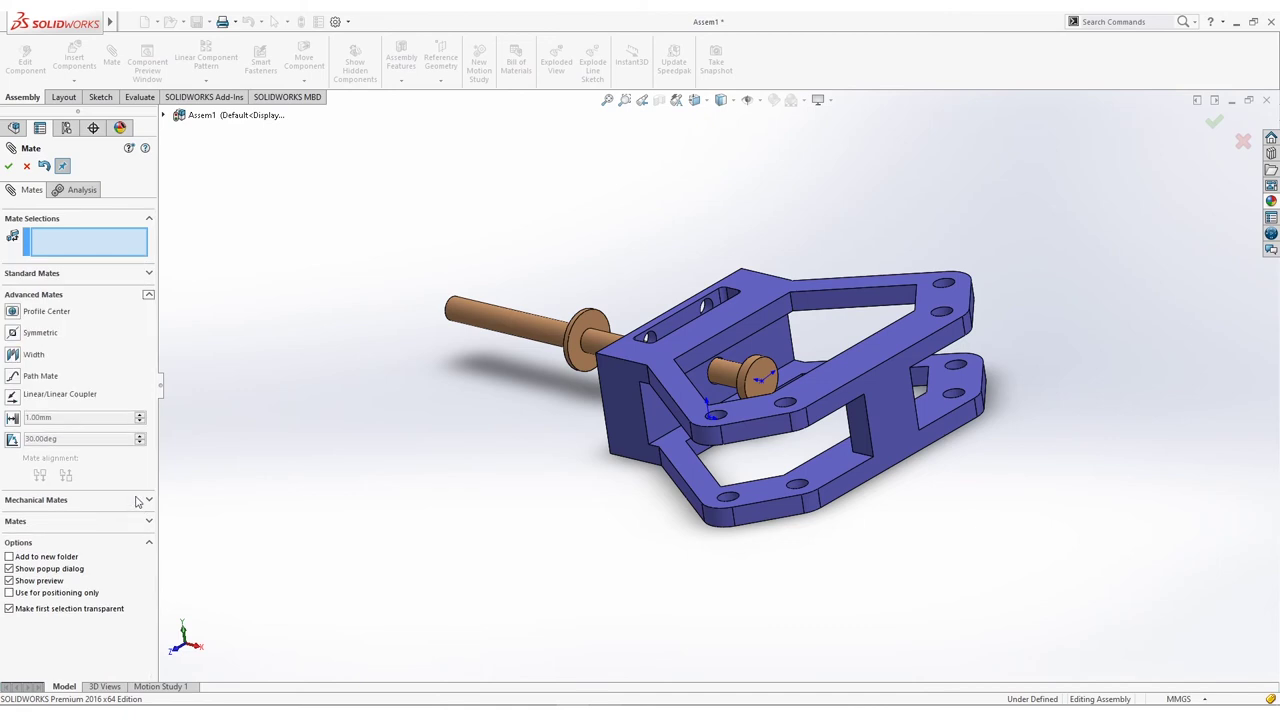
click(11, 419)
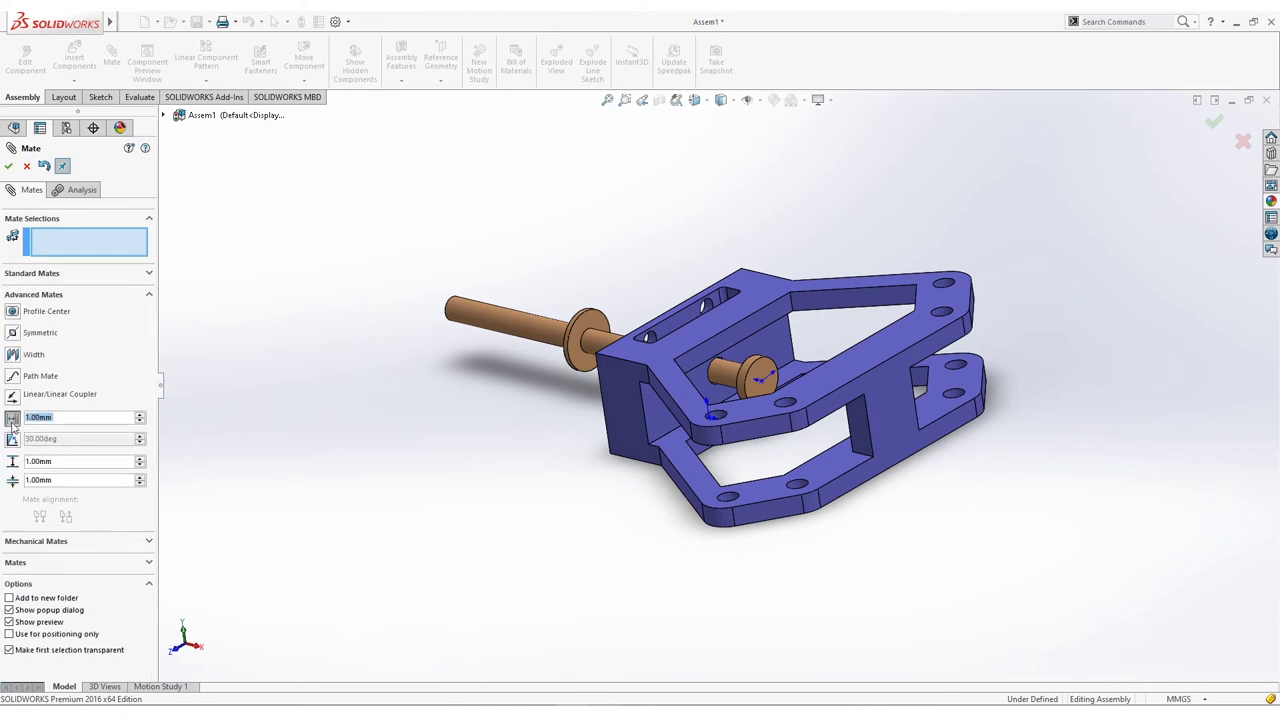
text(0)
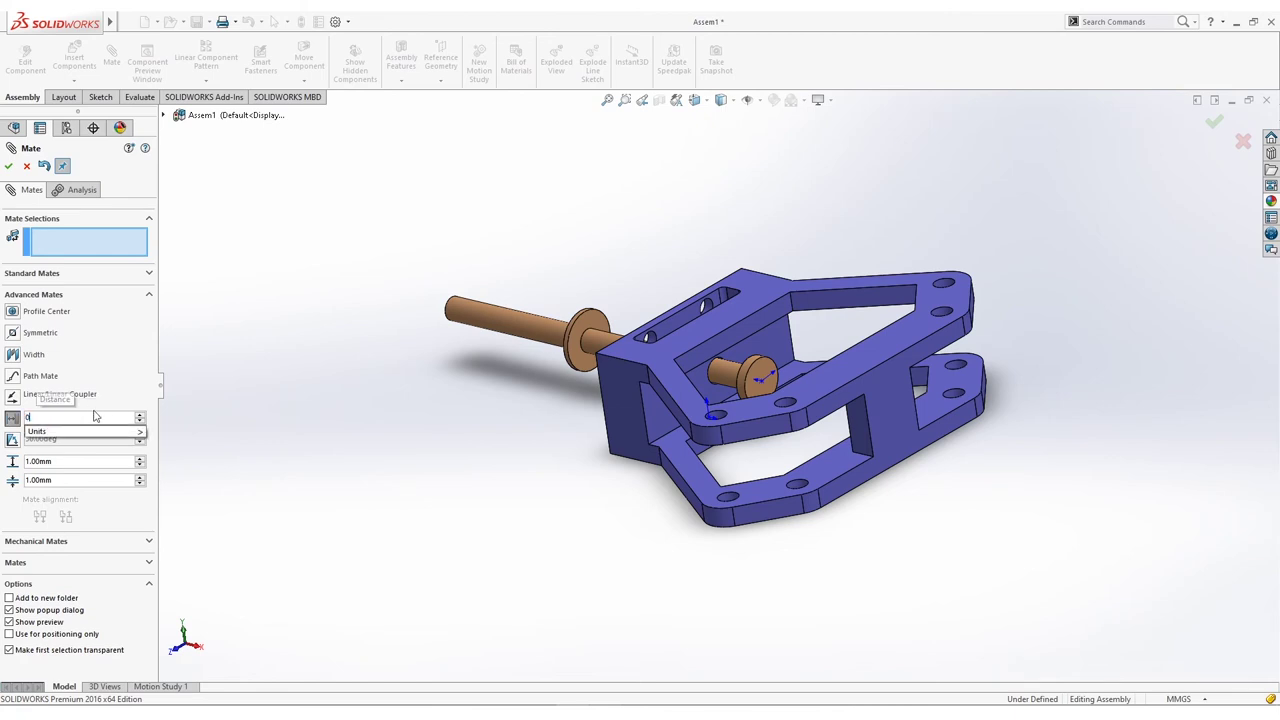
key(Return)
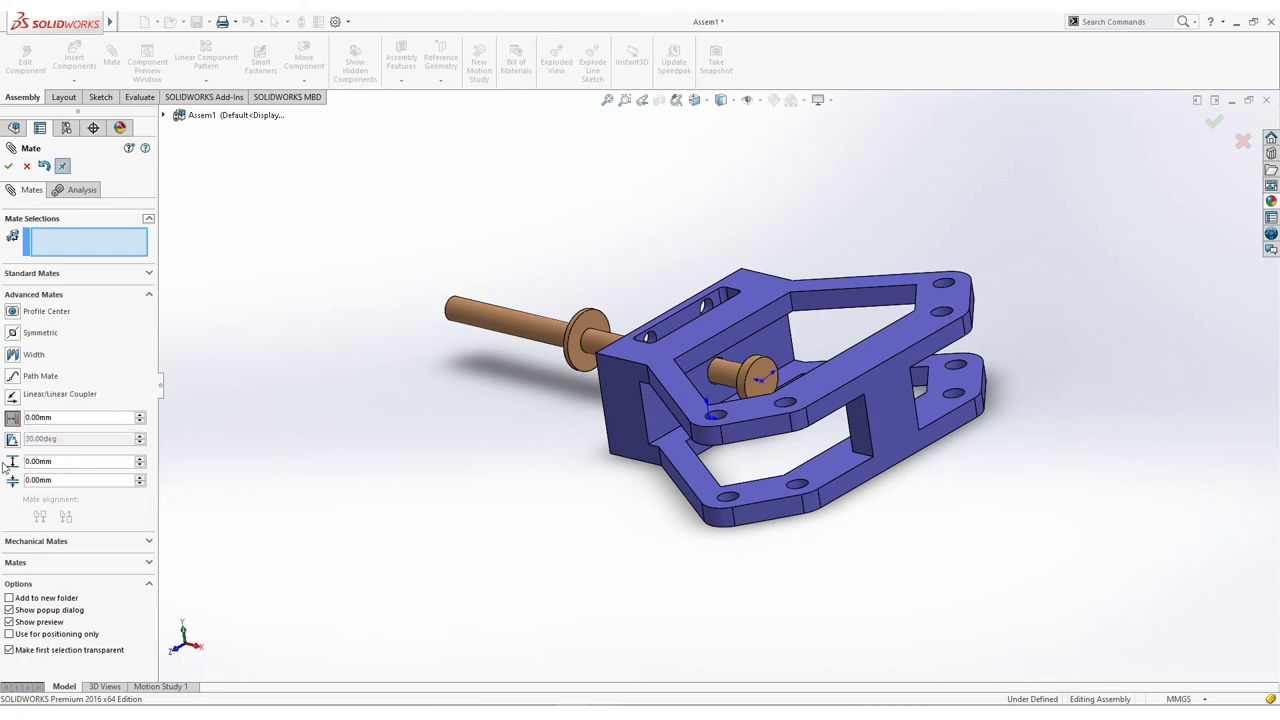
click(74, 460)
text(63)
key(Return)
click(60, 481)
Step: Apply the limit distance mate between the shaft's middle flange face and the circular recess face in Part 1's end block
click(594, 341)
middle_drag(594, 341, 688, 395)
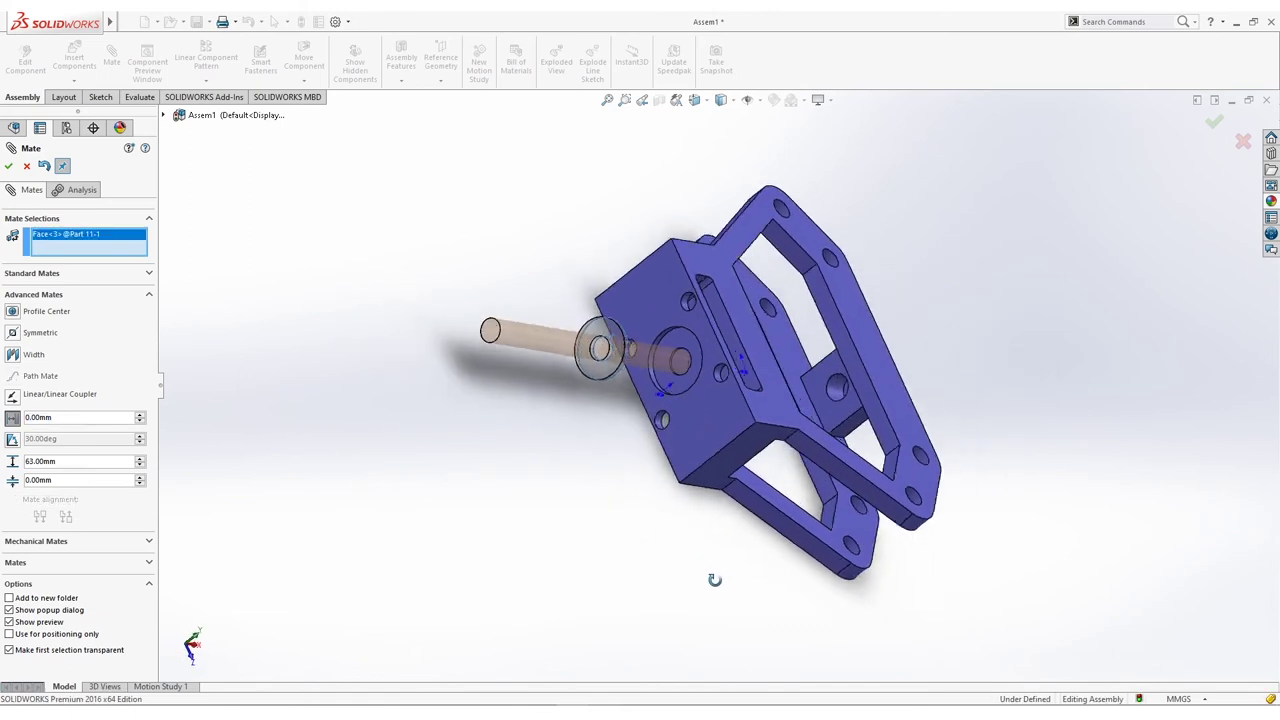
click(693, 401)
middle_drag(573, 474, 566, 368)
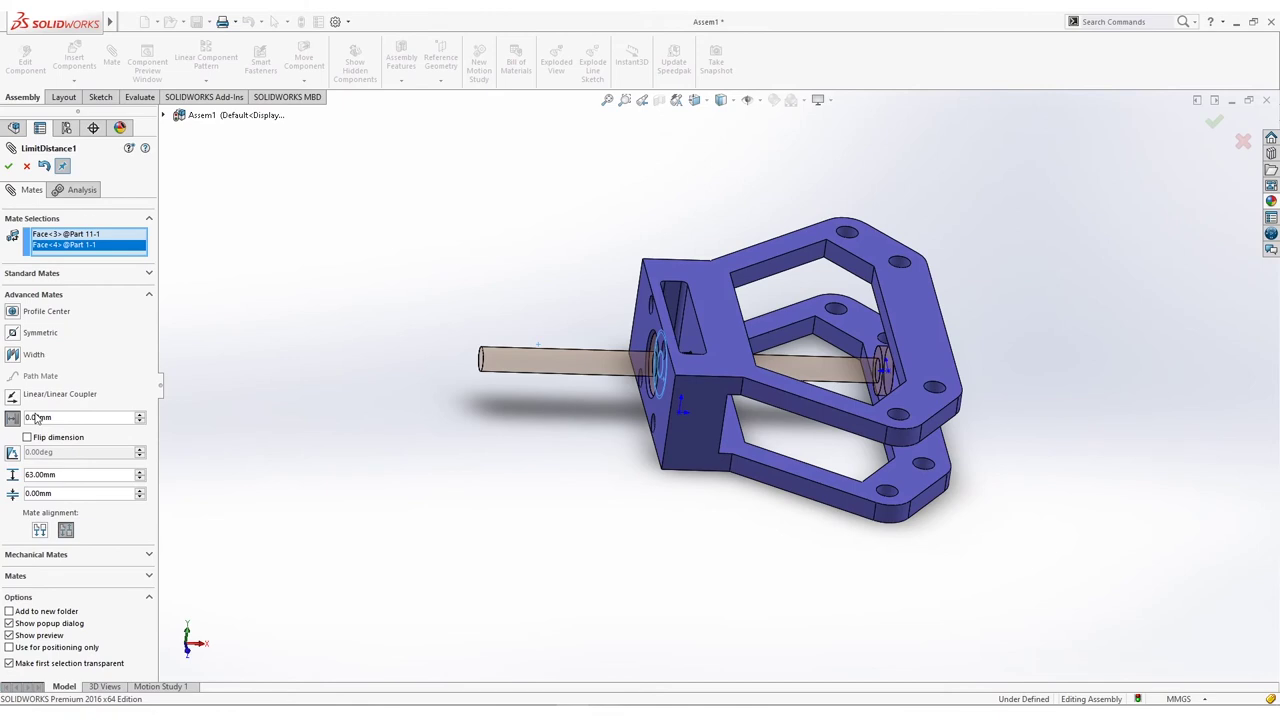
click(8, 166)
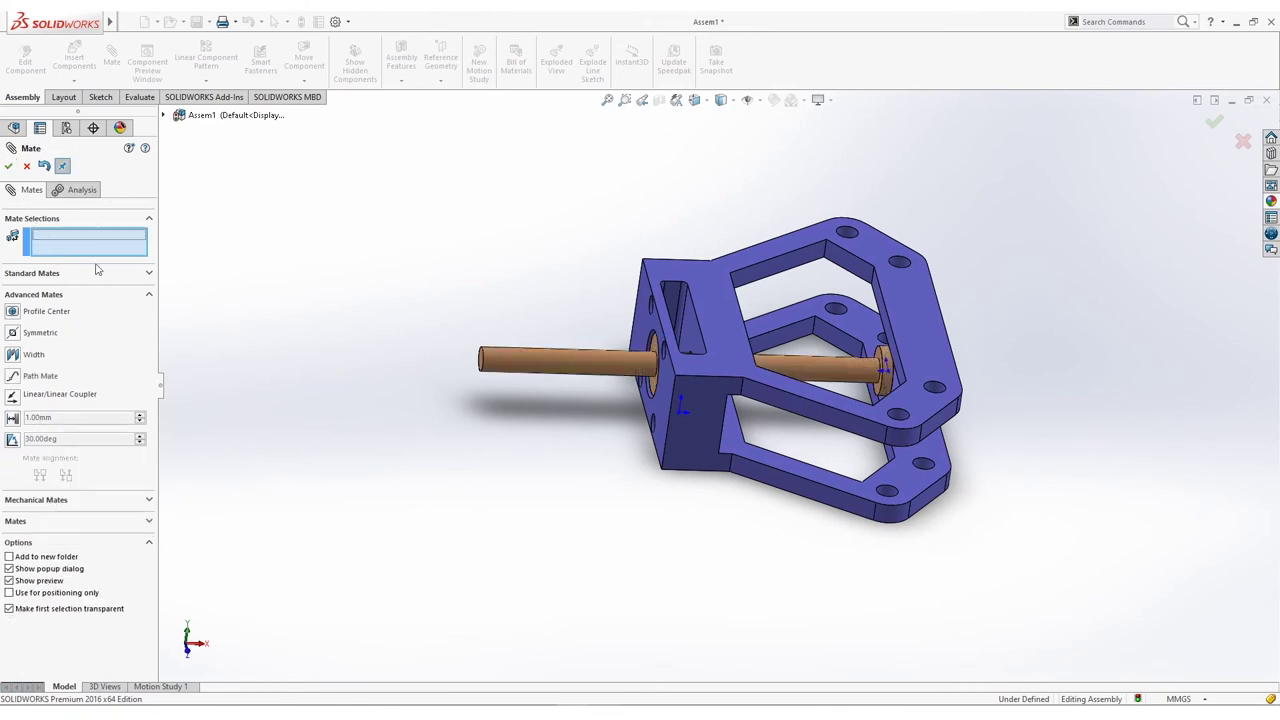
click(8, 166)
Step: Slide the shaft back and forth along its axis to test its travel limits, examining the flange's fit in Part 1's recess
drag(580, 371, 328, 380)
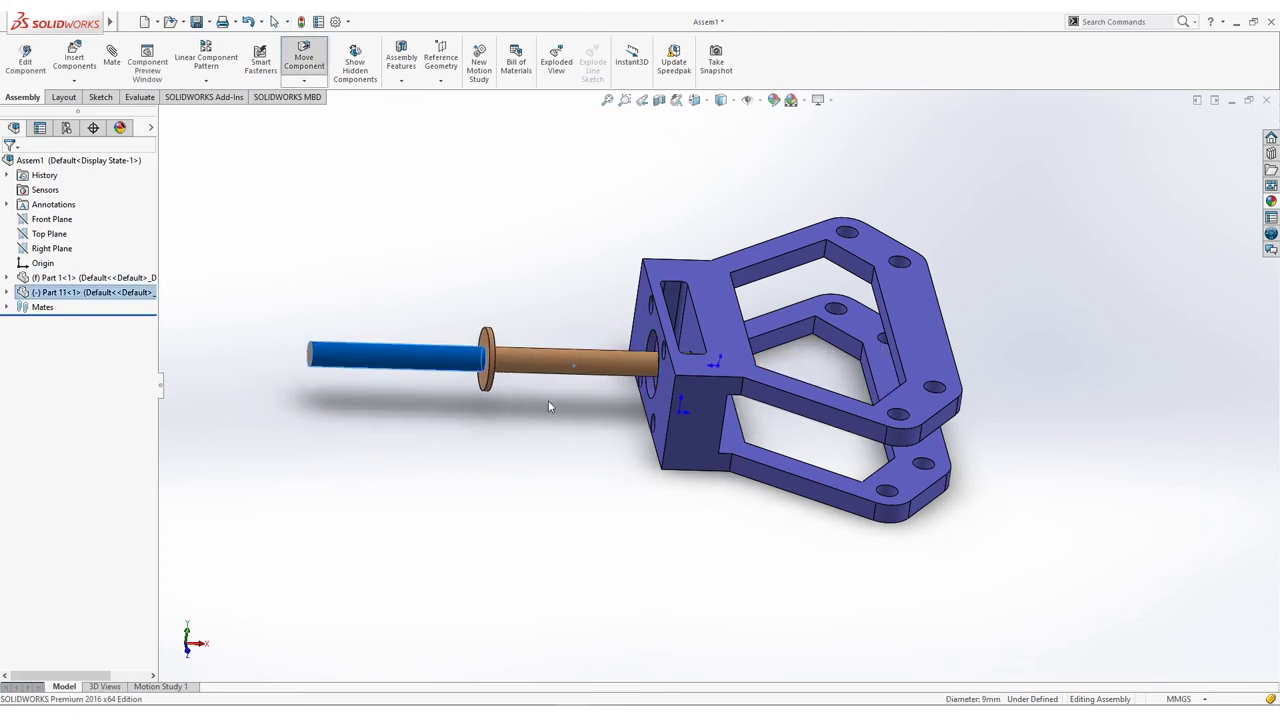
middle_drag(548, 400, 517, 297)
middle_drag(510, 403, 477, 423)
drag(503, 403, 620, 396)
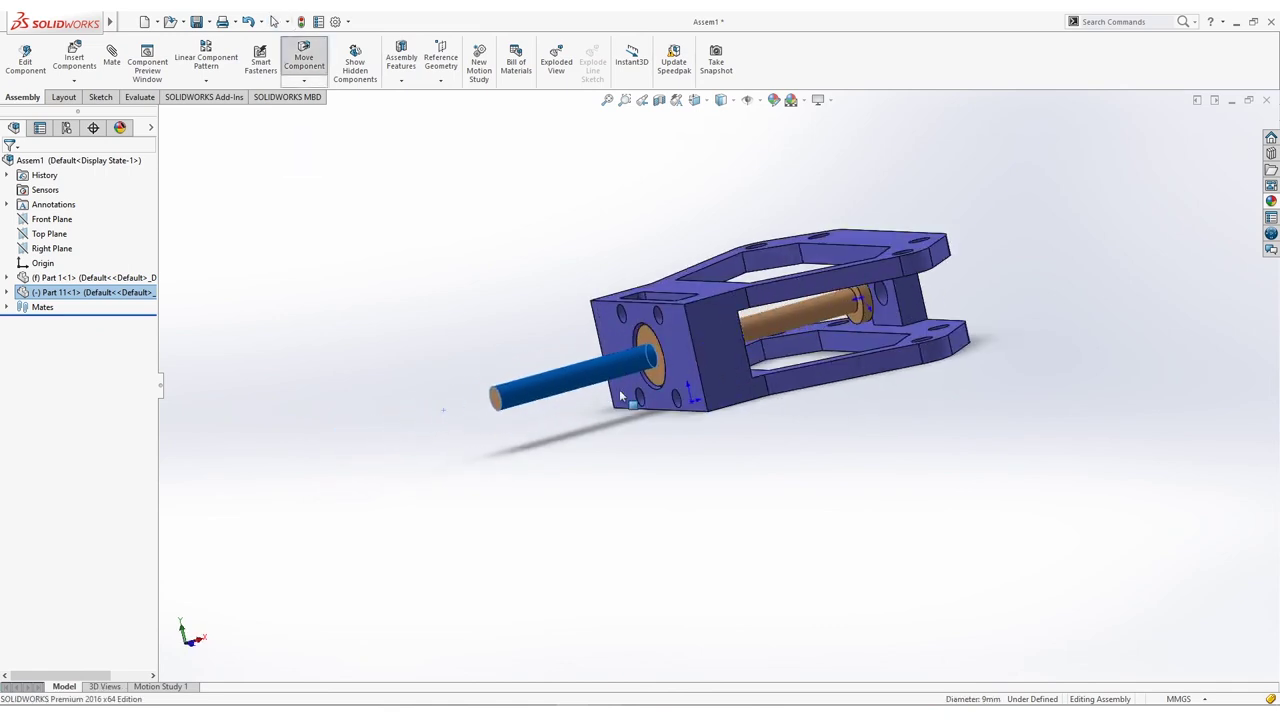
click(700, 457)
middle_drag(700, 457, 697, 603)
click(580, 421)
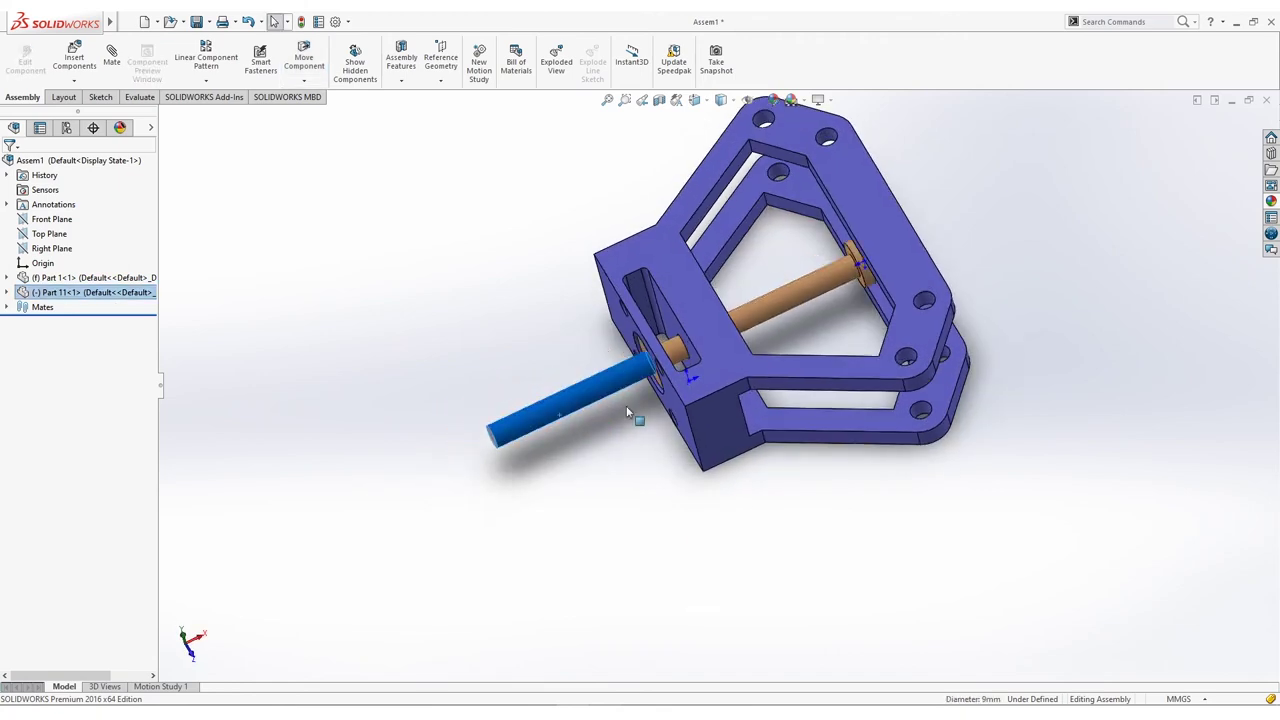
click(637, 491)
ctrl+middle_drag(868, 309, 851, 361)
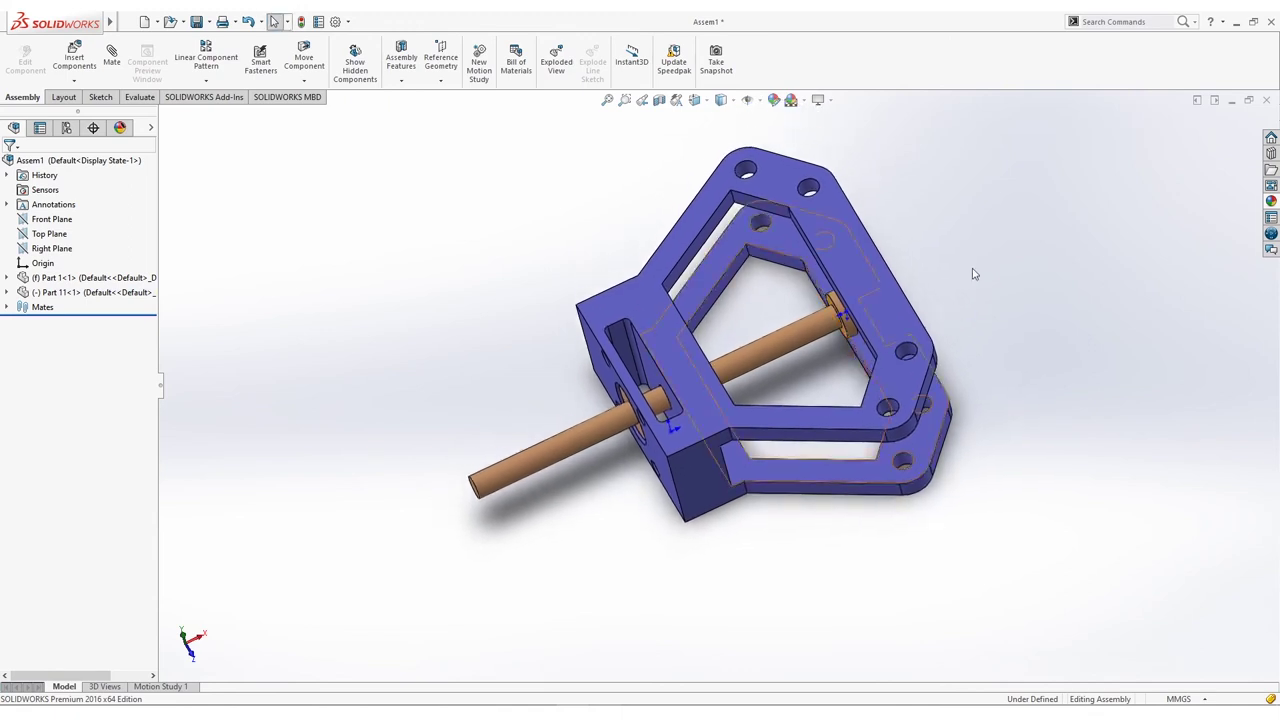
ctrl+middle_drag(989, 290, 880, 306)
Step: Insert Part 2 from the recent documents into the assembly, placing it in free space beside Part 1
key(space)
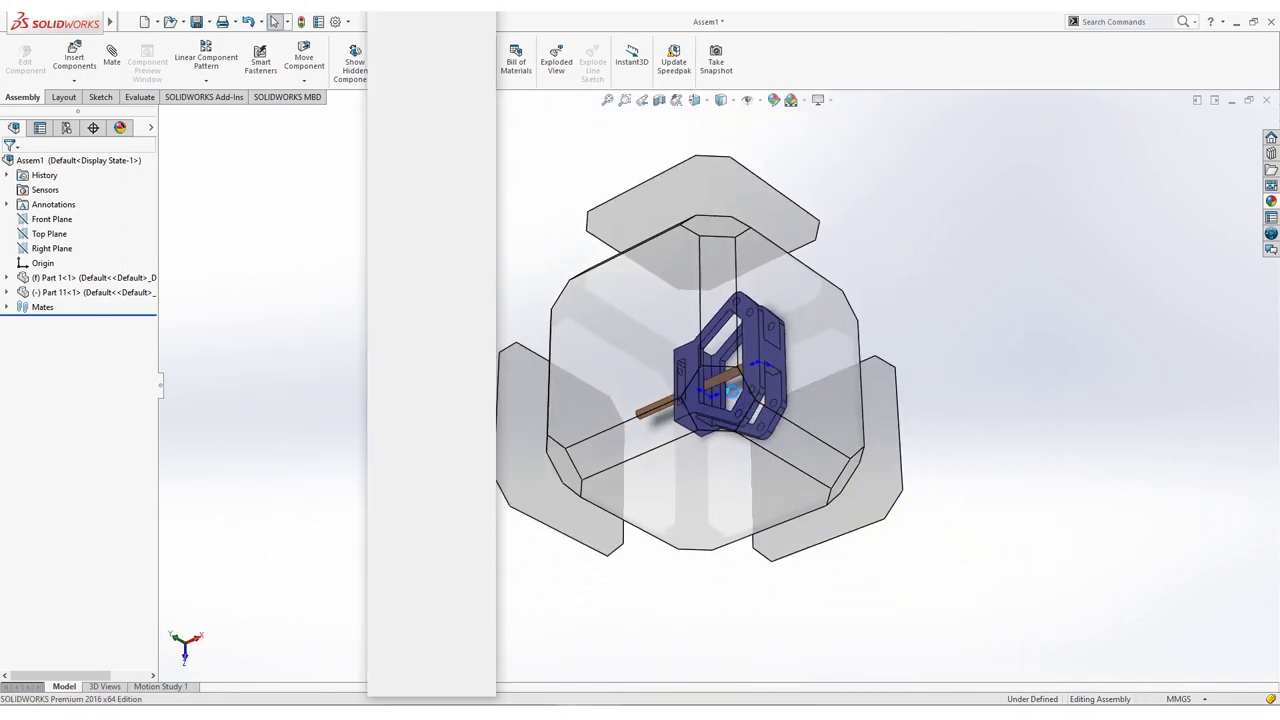
click(733, 393)
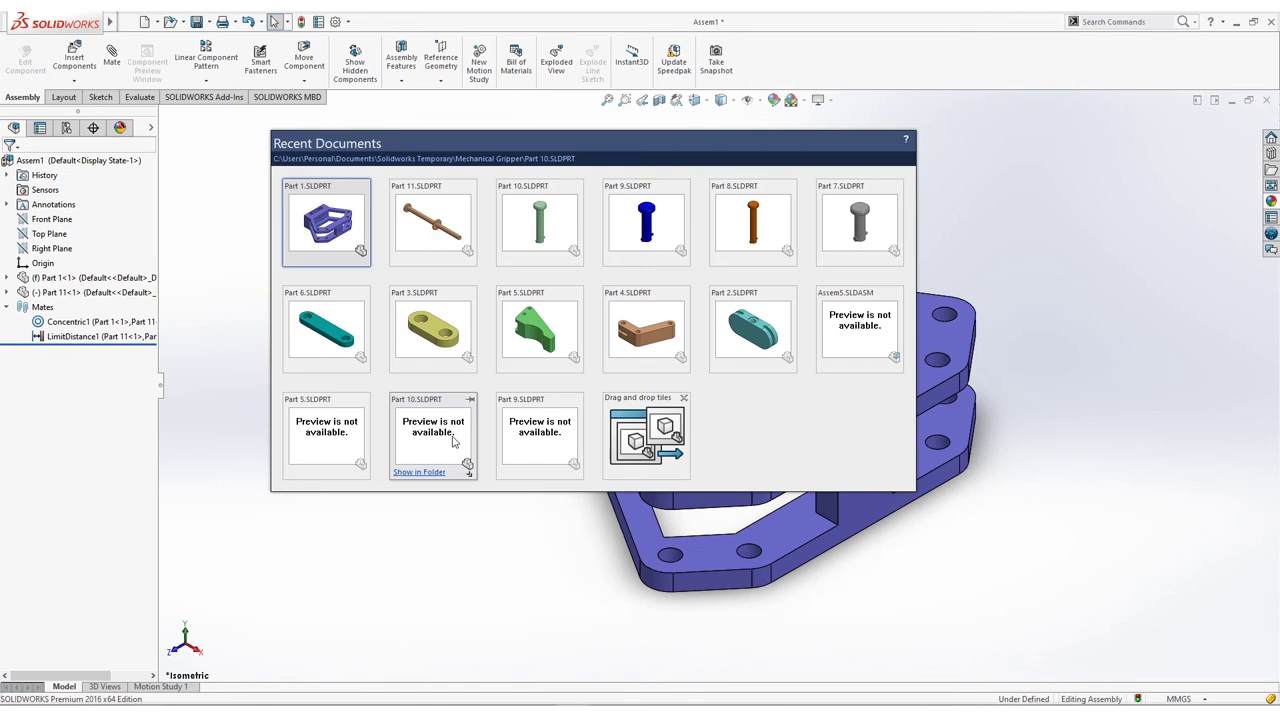
drag(742, 336, 466, 489)
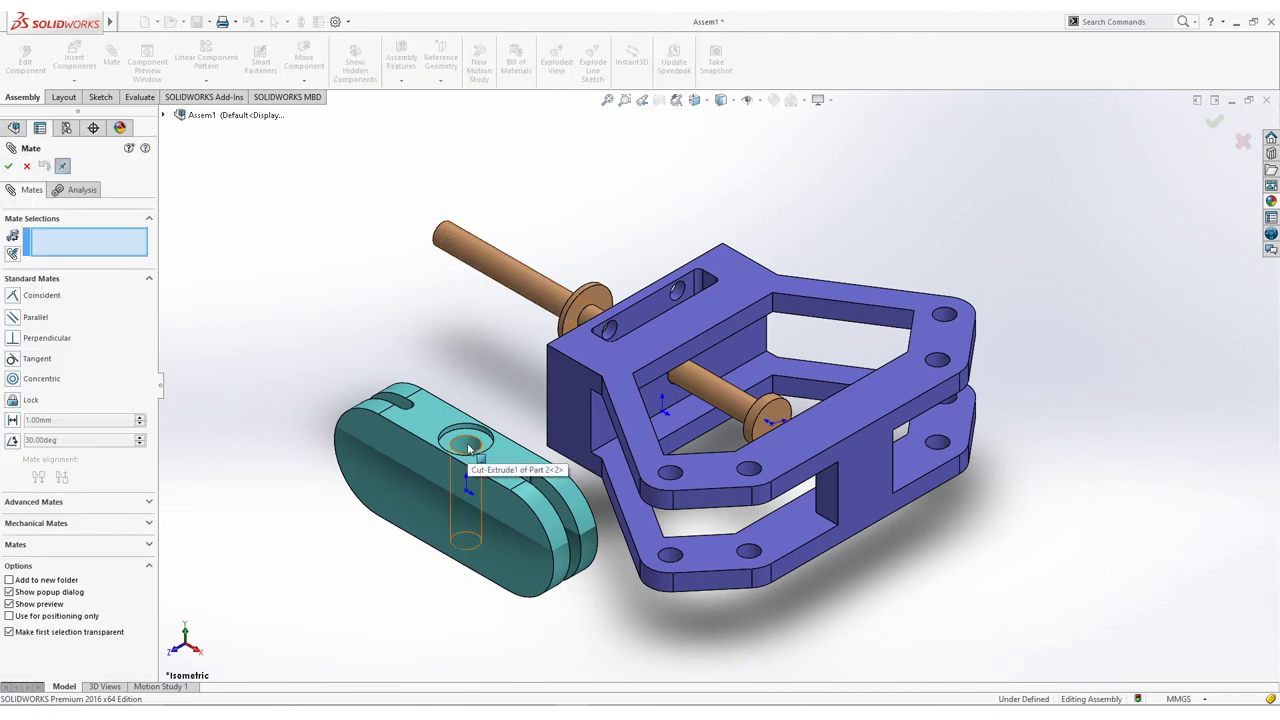
Step: Mate Part 2's central hole concentric with the Part 11 shaft, using the flipped mate alignment
click(468, 447)
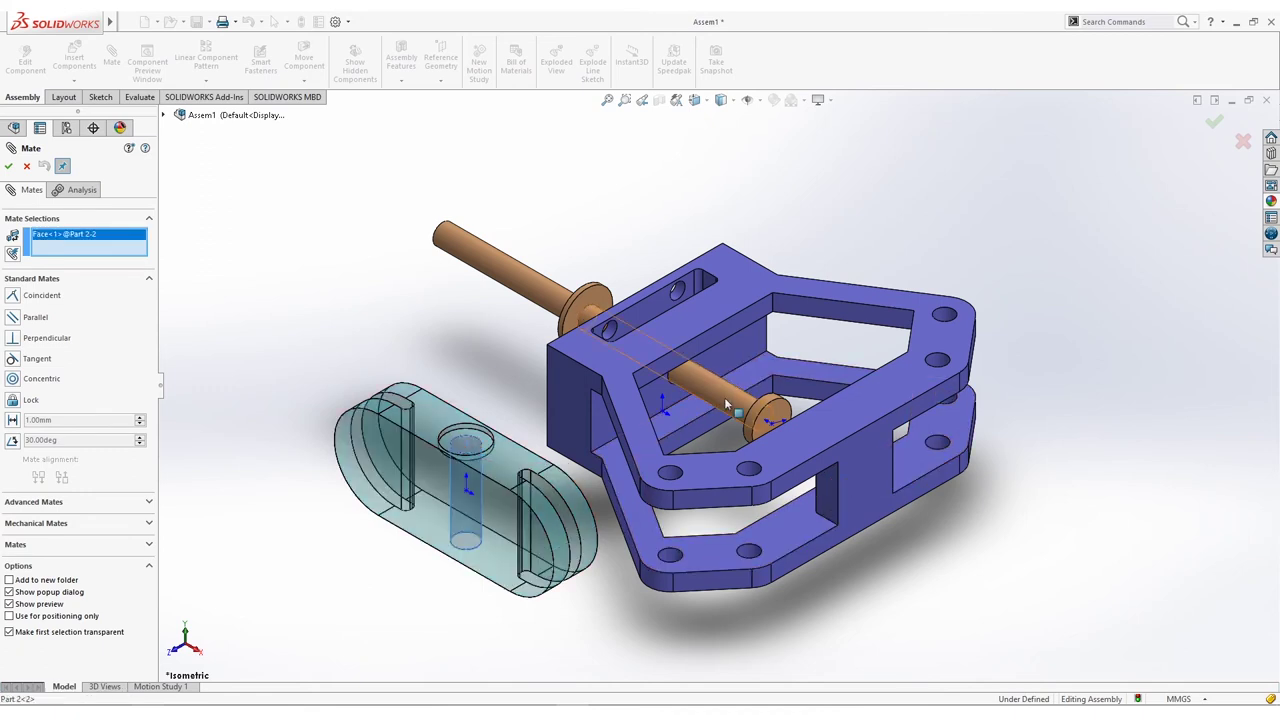
click(720, 432)
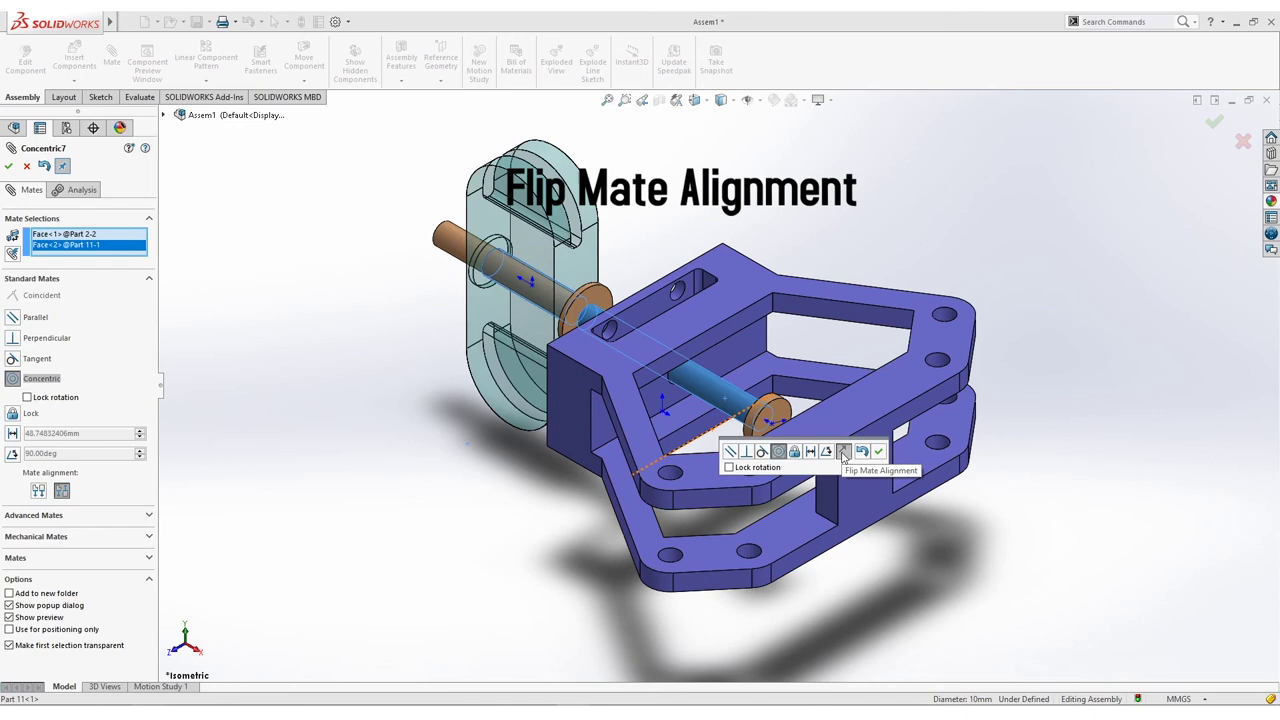
click(843, 453)
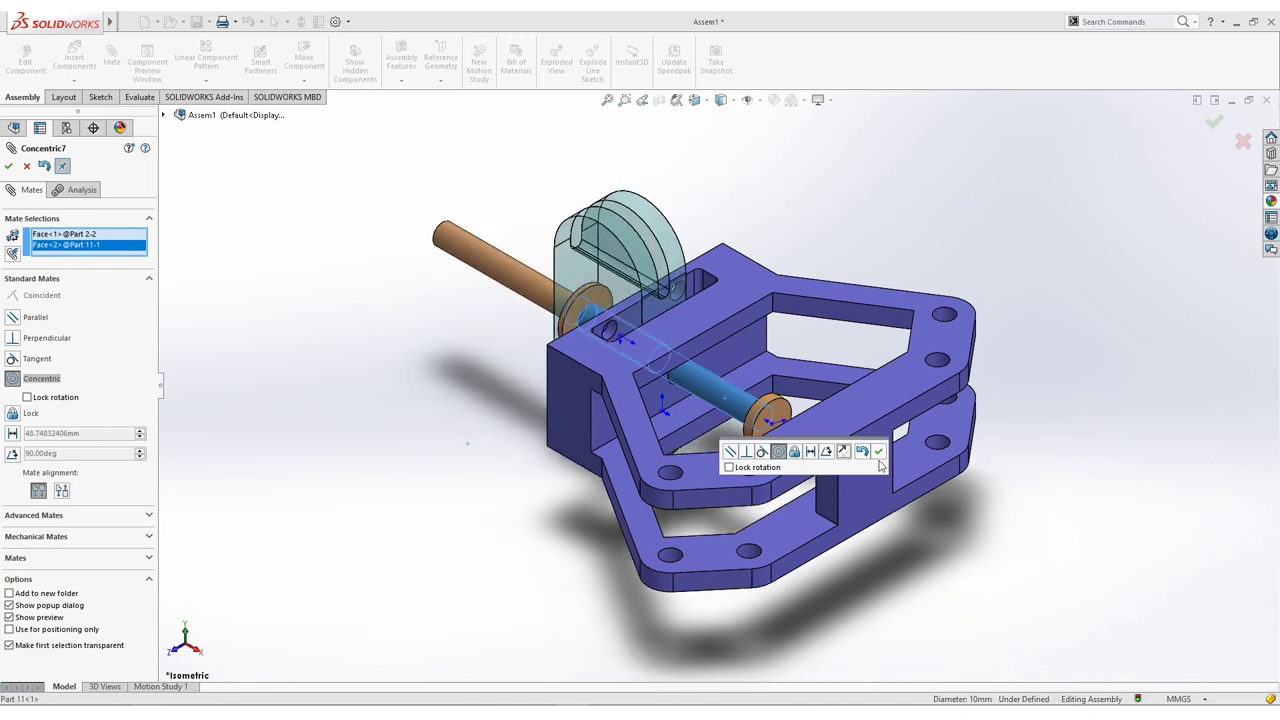
click(878, 452)
Step: Add a coincident mate between the recessed face around Part 2's central hole and the inner face of the shaft's end flange
drag(645, 240, 745, 345)
scroll(737, 412, down, 5)
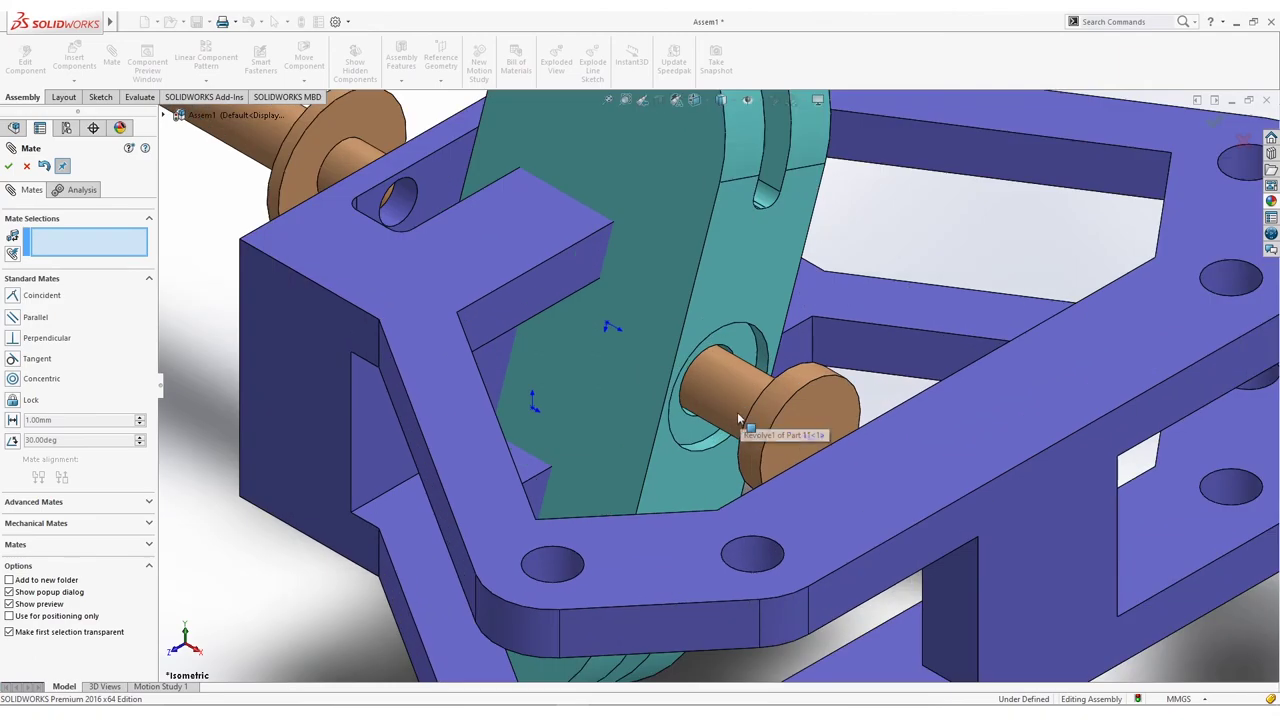
click(688, 430)
middle_drag(688, 430, 797, 410)
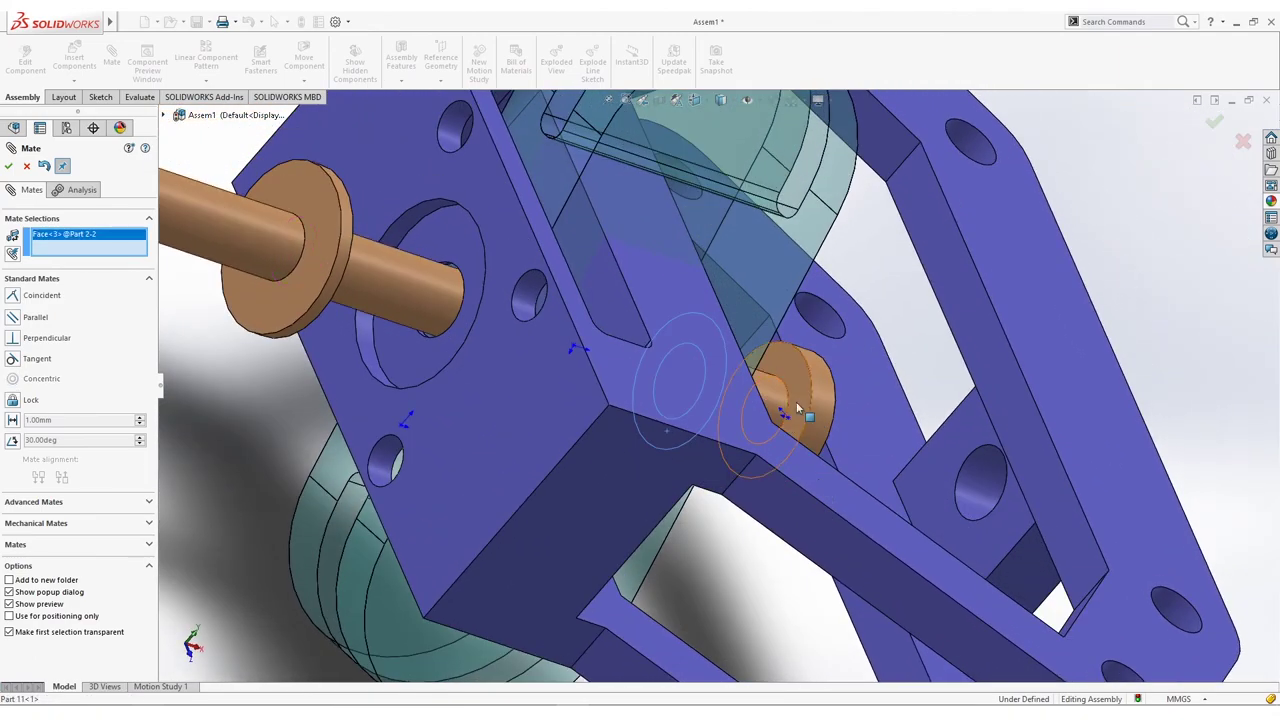
click(797, 410)
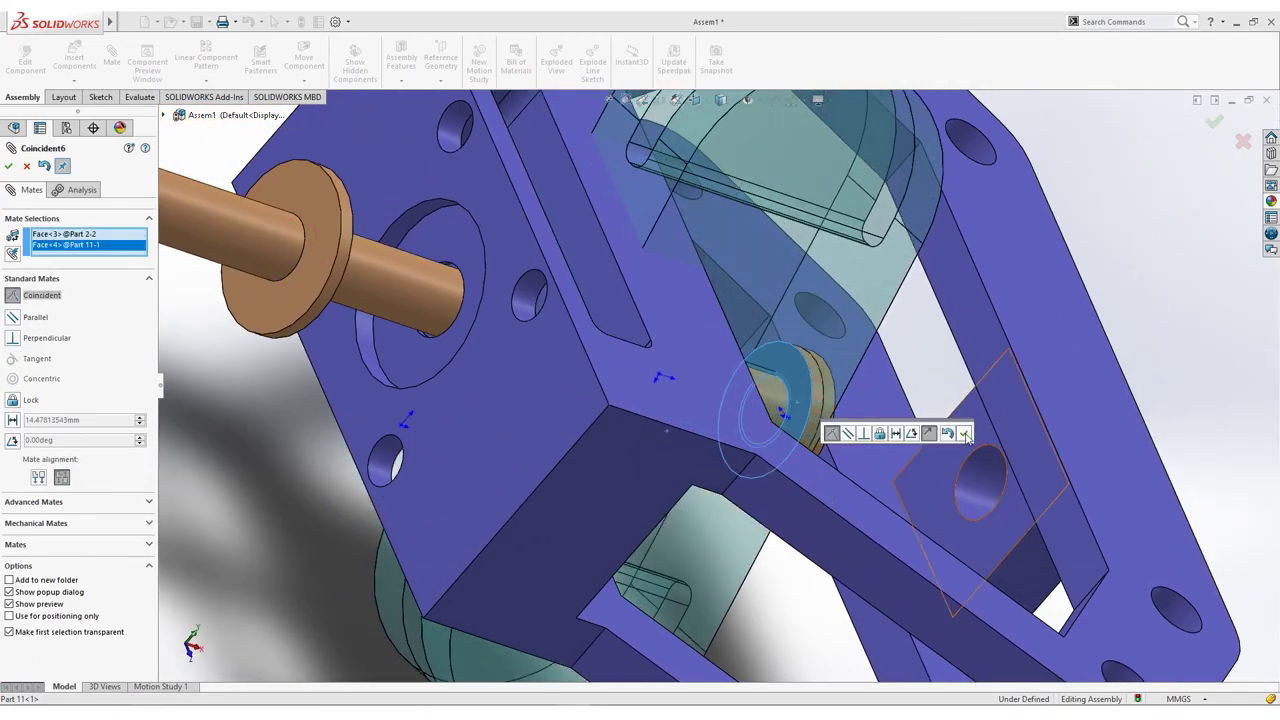
click(963, 433)
Step: Move Part 2 by hand within Part 1's frame to test how it rotates about and travels with the shaft
middle_drag(940, 447, 477, 221)
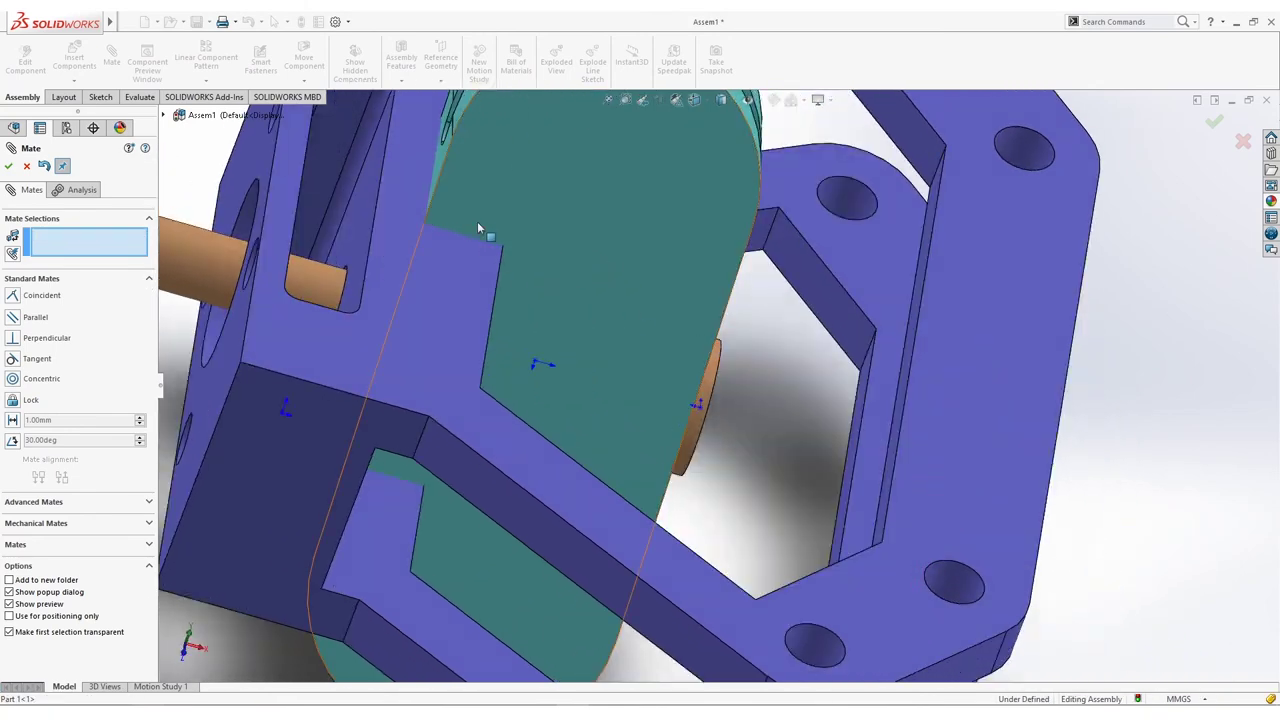
scroll(600, 350, up, 6)
middle_drag(689, 428, 683, 388)
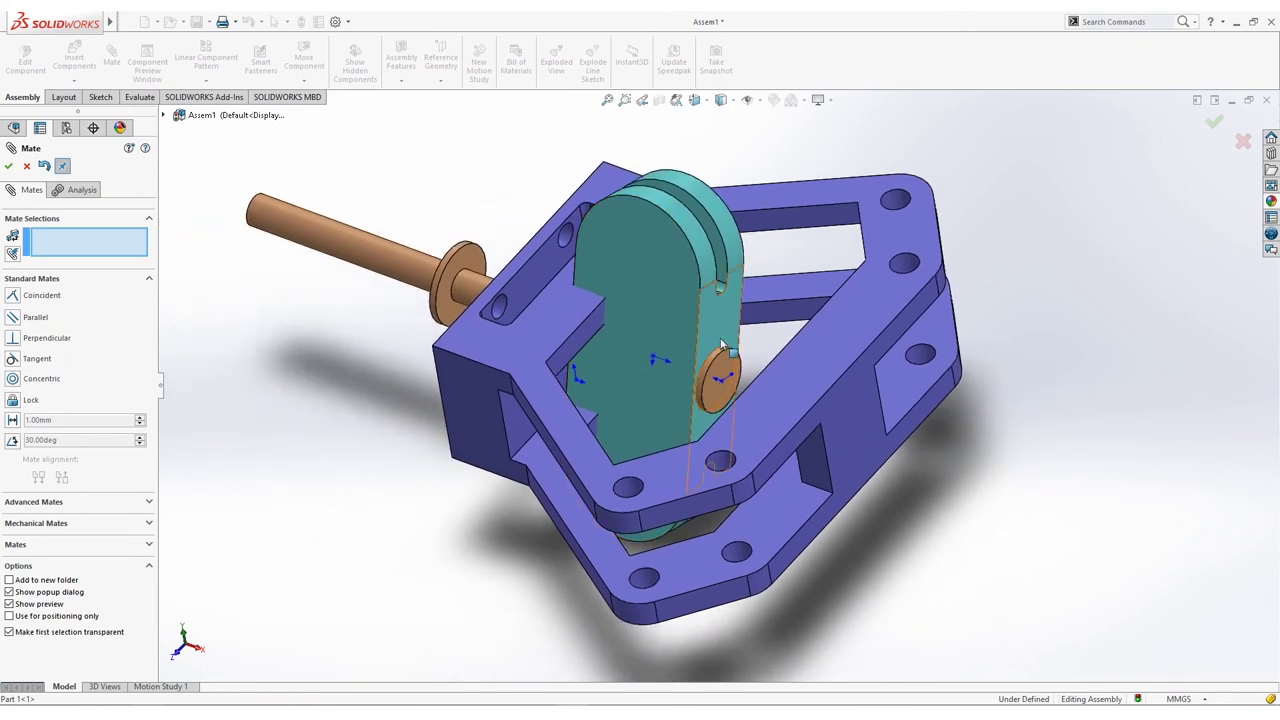
drag(694, 286, 800, 224)
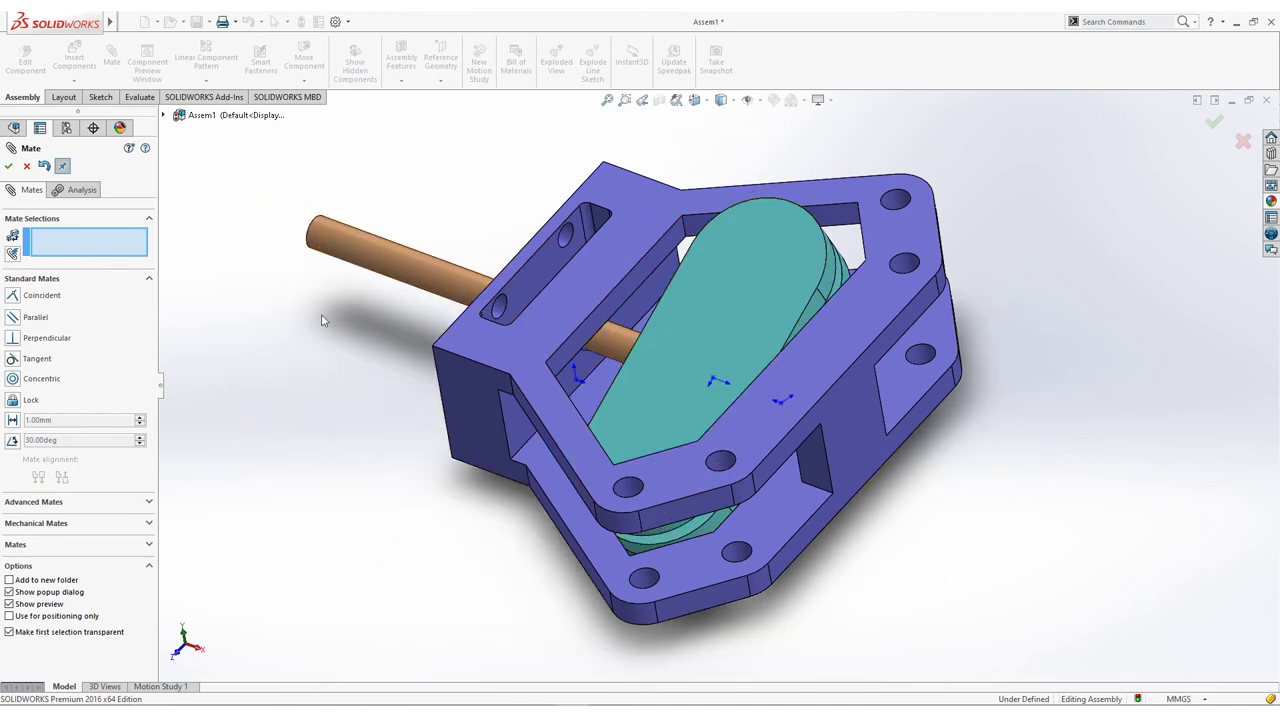
Step: Add a parallel mate between Part 2's Front Plane and the assembly's Top Plane, and finish mating
middle_drag(322, 320, 306, 312)
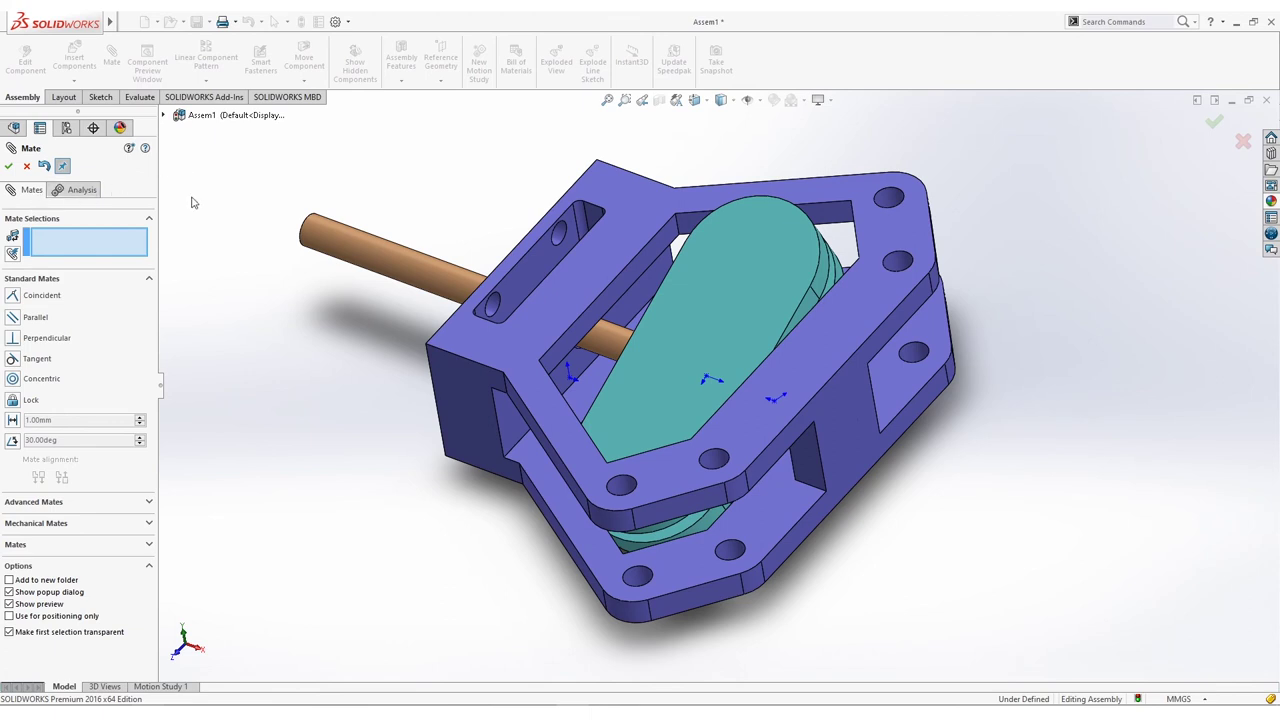
click(166, 116)
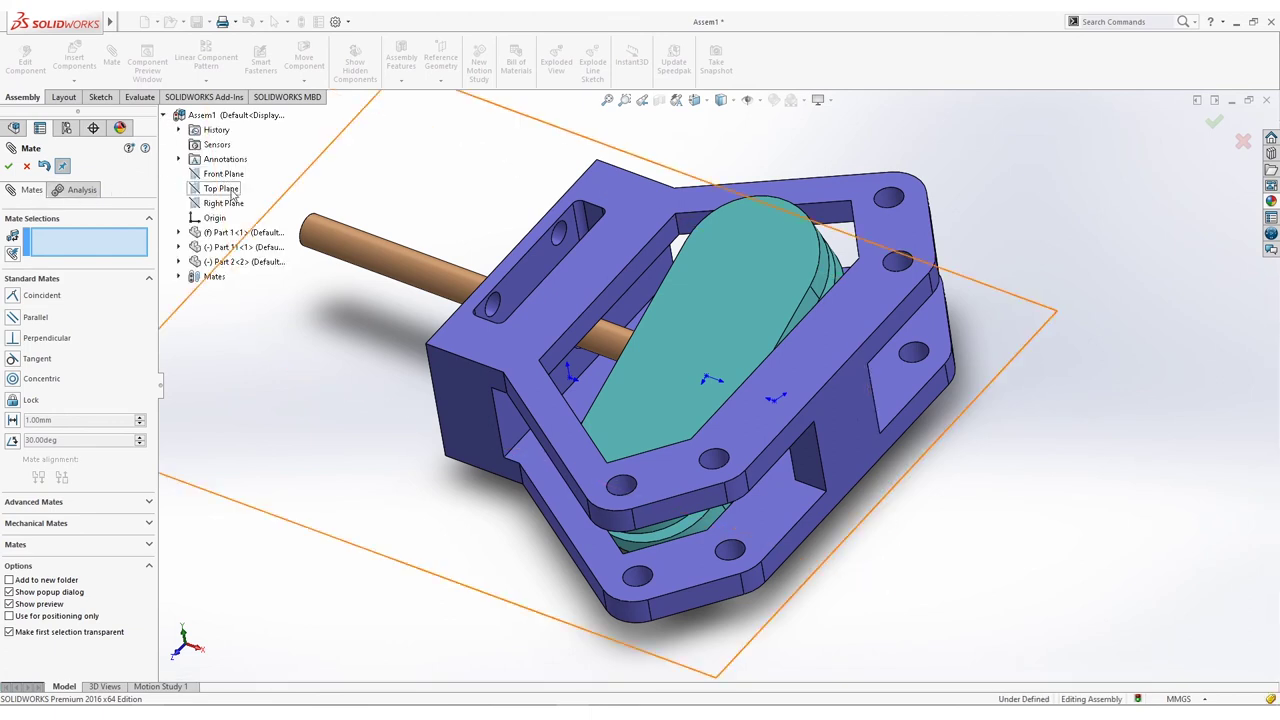
click(179, 261)
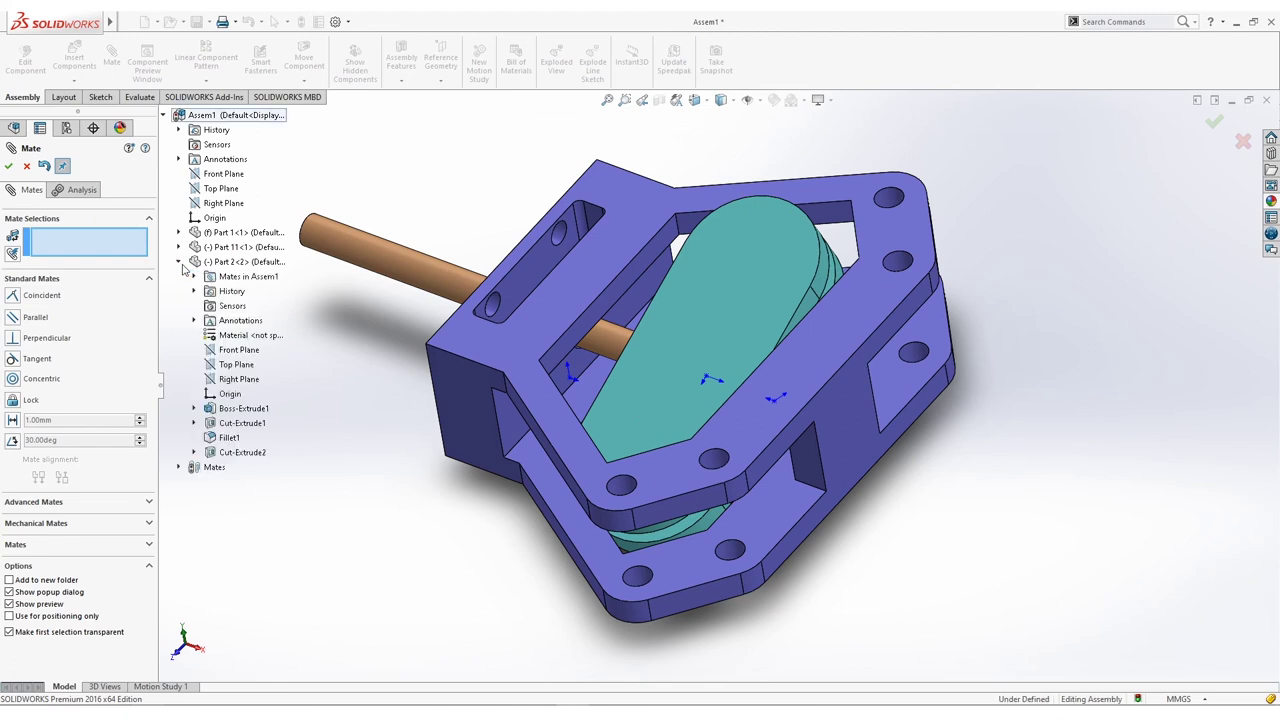
click(237, 355)
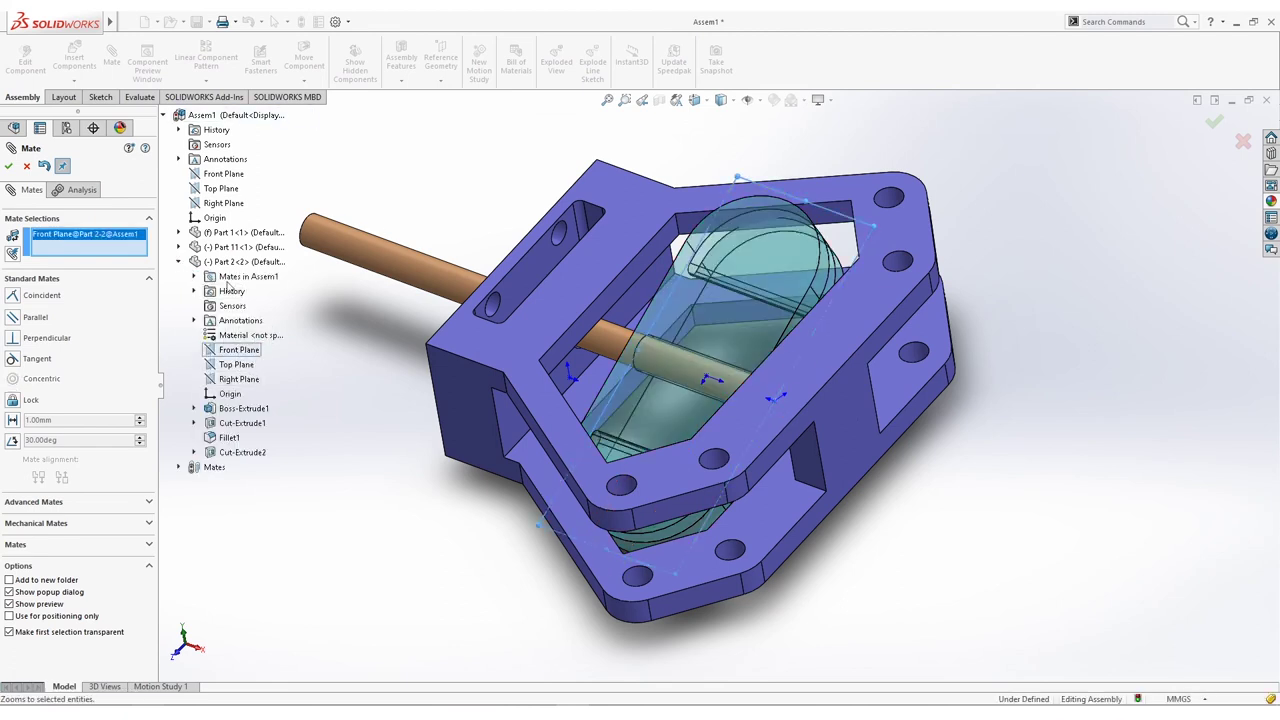
click(222, 190)
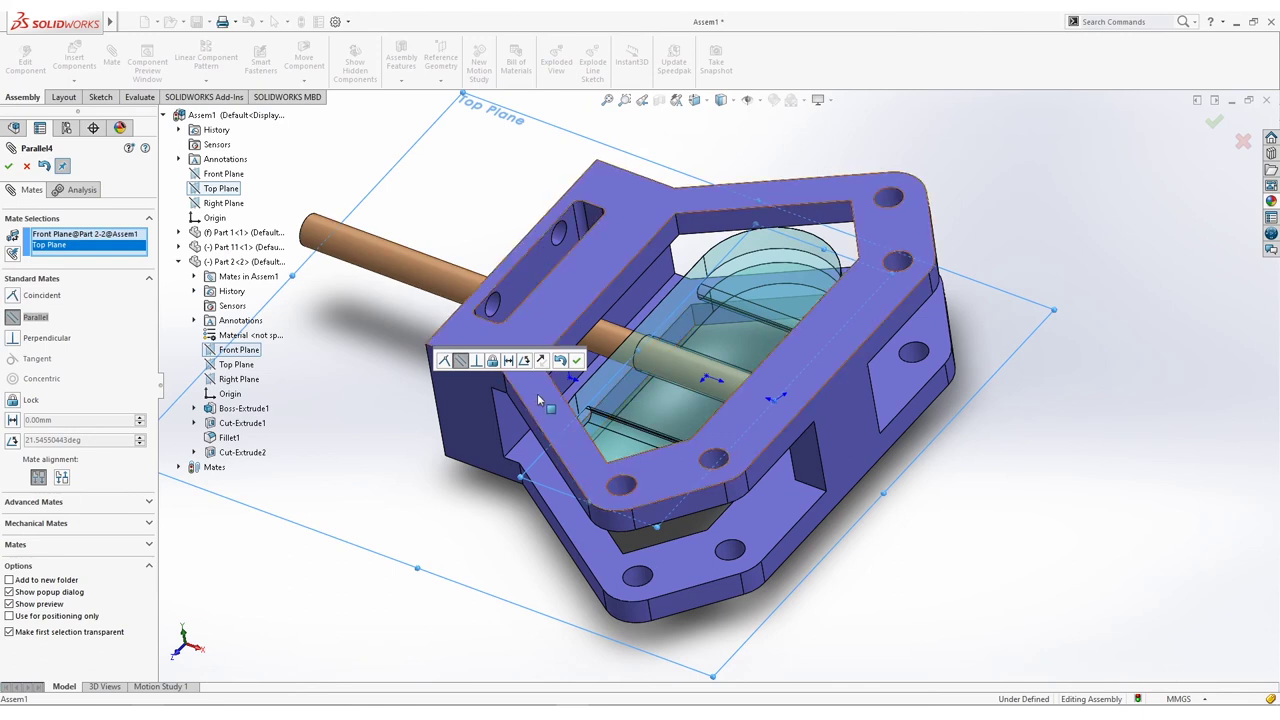
click(577, 360)
mouse_move(628, 377)
mouse_down()
mouse_move(634, 392)
mouse_move(639, 377)
mouse_move(588, 348)
mouse_move(626, 358)
mouse_up()
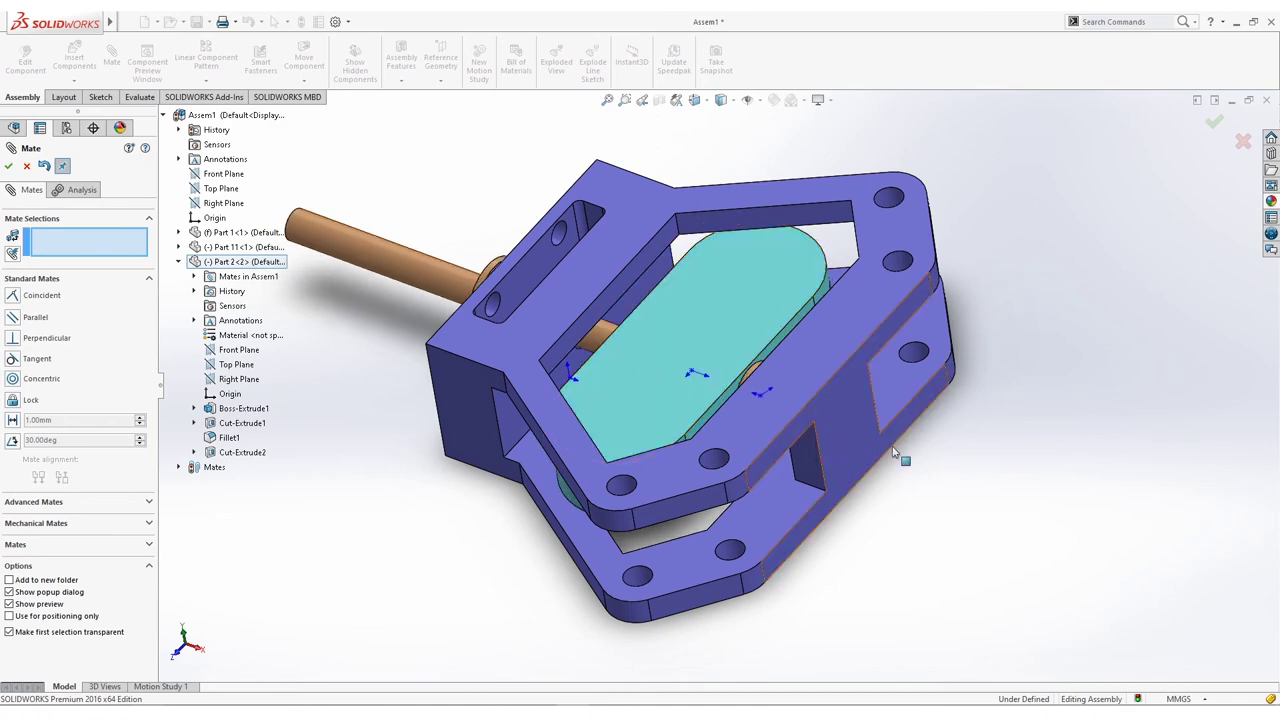
key(Escape)
Step: Insert Part 3 from the recent documents beside Part 1, and slide the shaft with Part 2 partway back toward Part 1's end block
key(r)
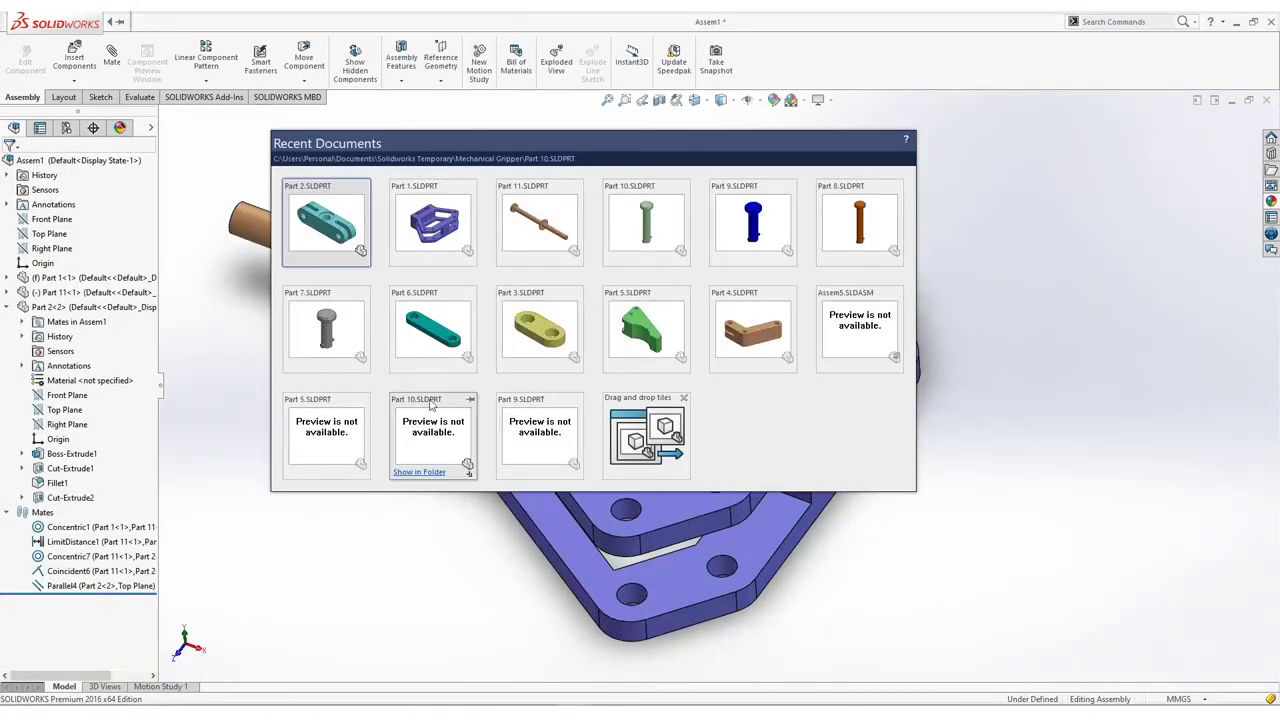
drag(549, 327, 1052, 372)
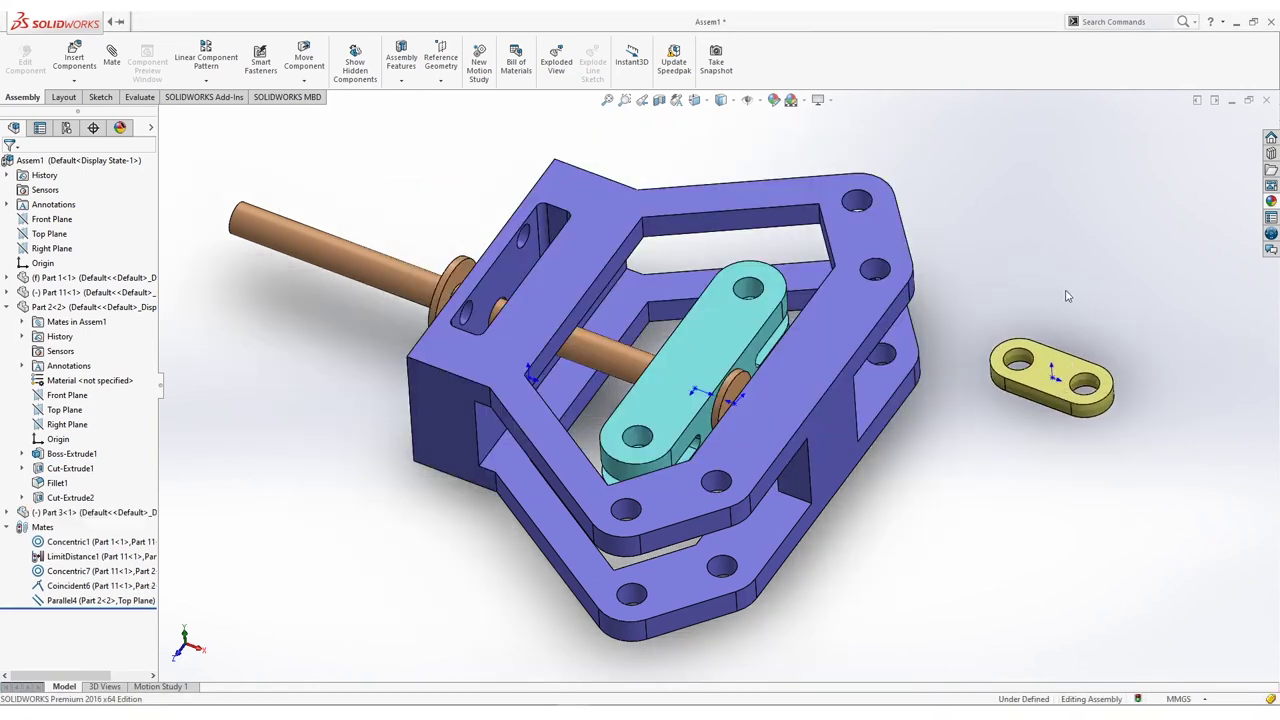
drag(768, 437, 660, 420)
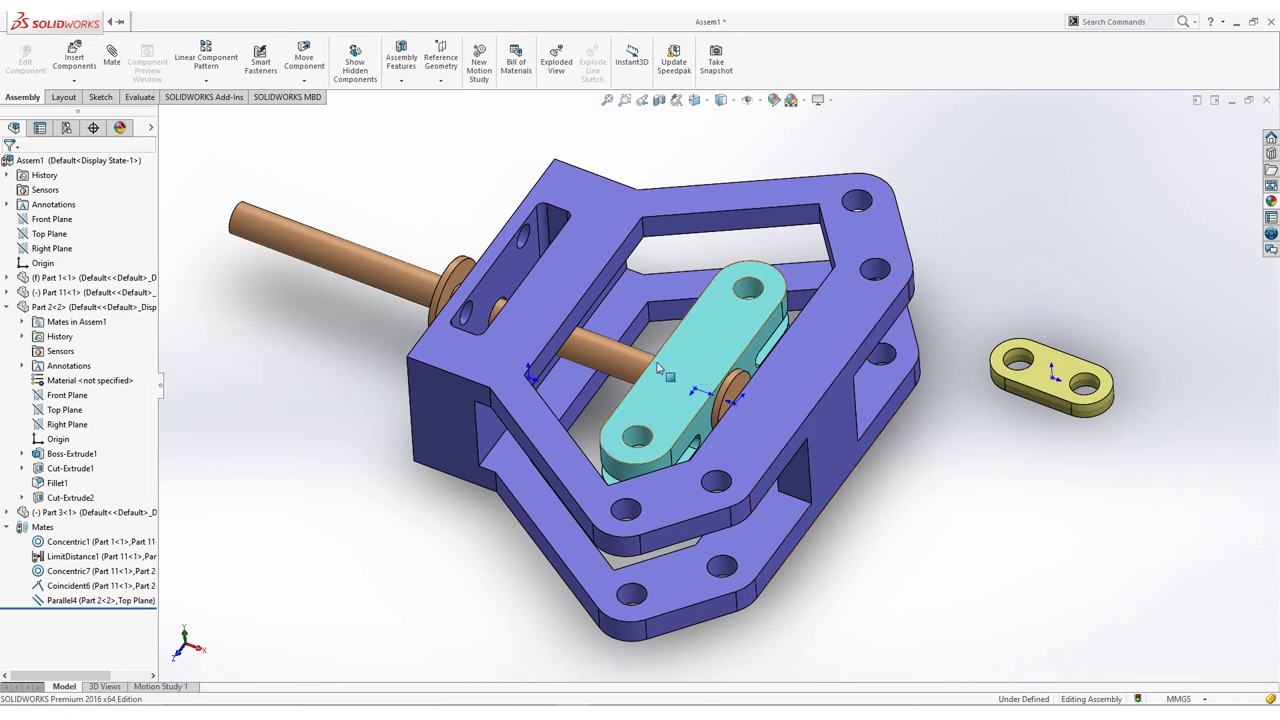
click(614, 364)
drag(614, 364, 727, 300)
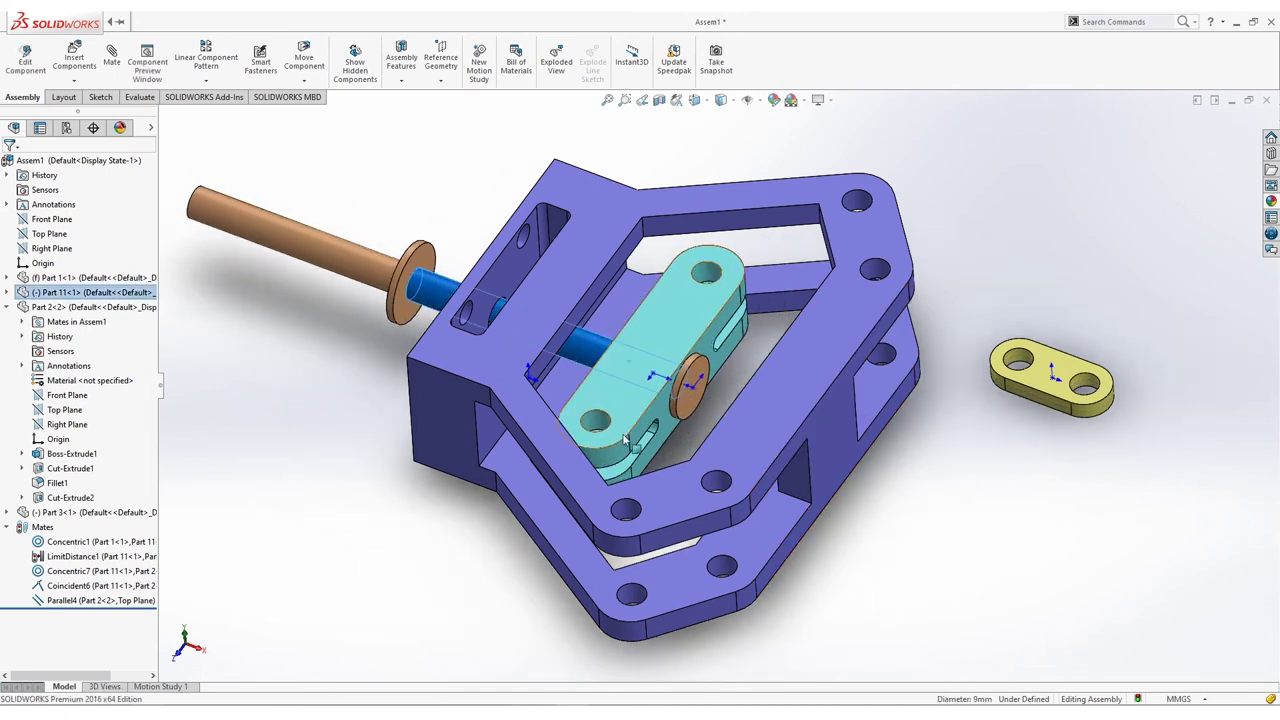
click(928, 496)
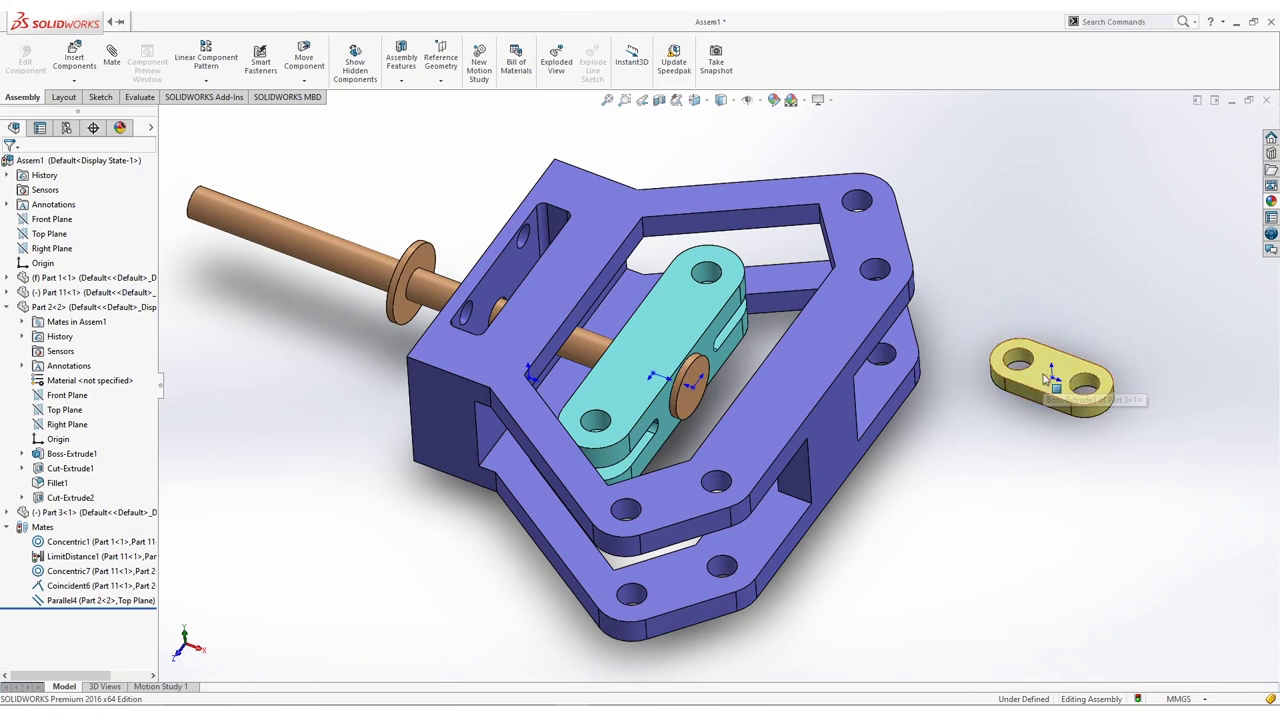
Step: Place a second copy of Part 3 in free space beside Part 1, near the first one
ctrl+drag(1050, 378, 923, 594)
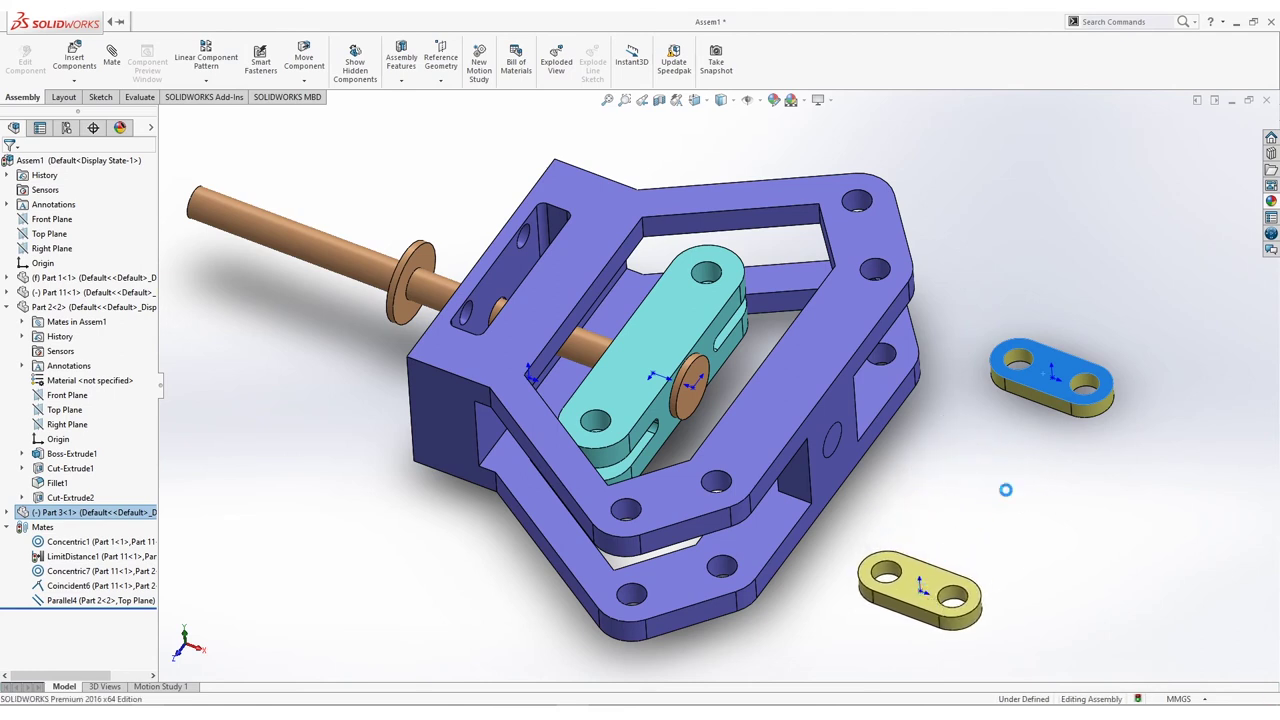
click(1050, 492)
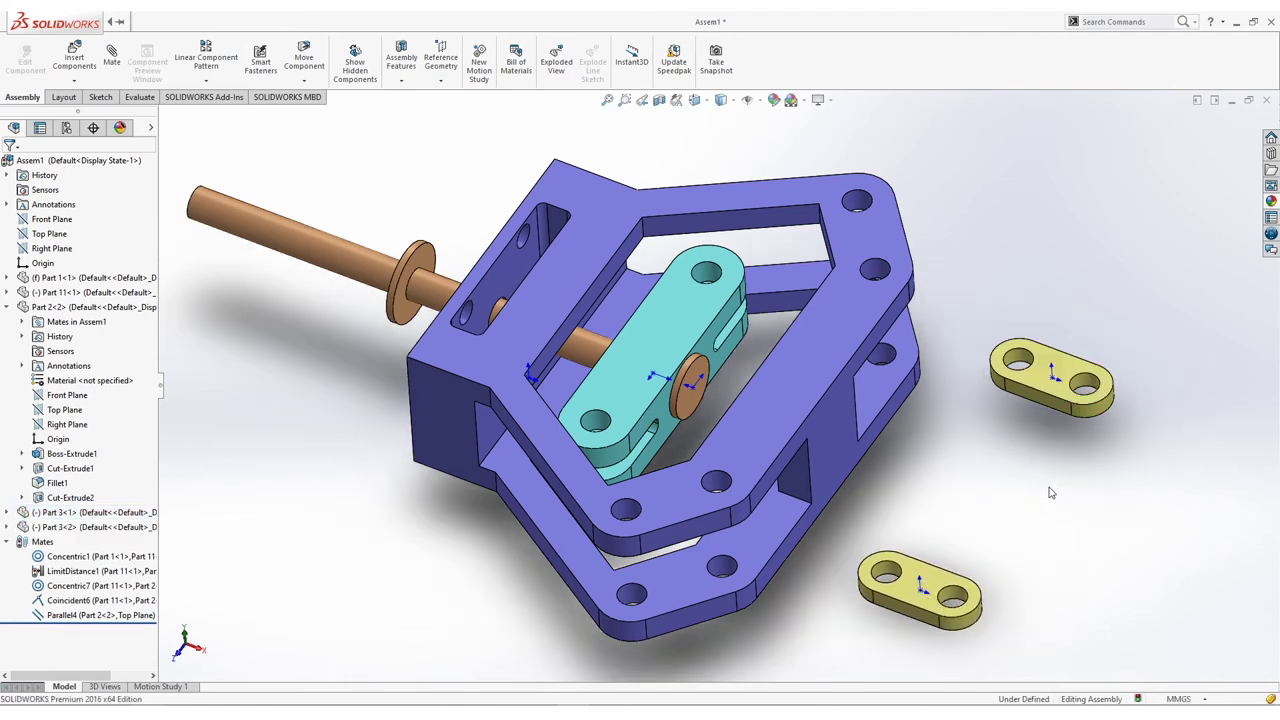
ctrl+middle_drag(1049, 497, 1012, 466)
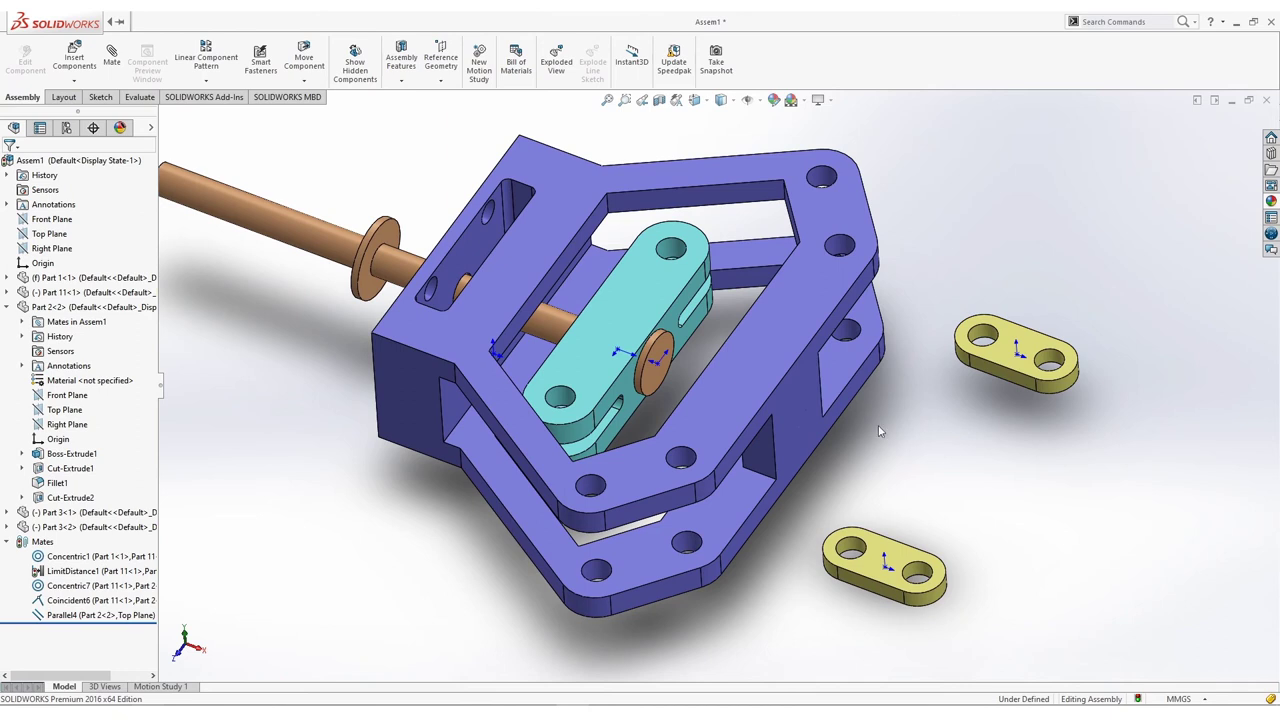
Step: Mate a hole of the first Part 3 link concentric with the hole at Part 2's far end
click(113, 58)
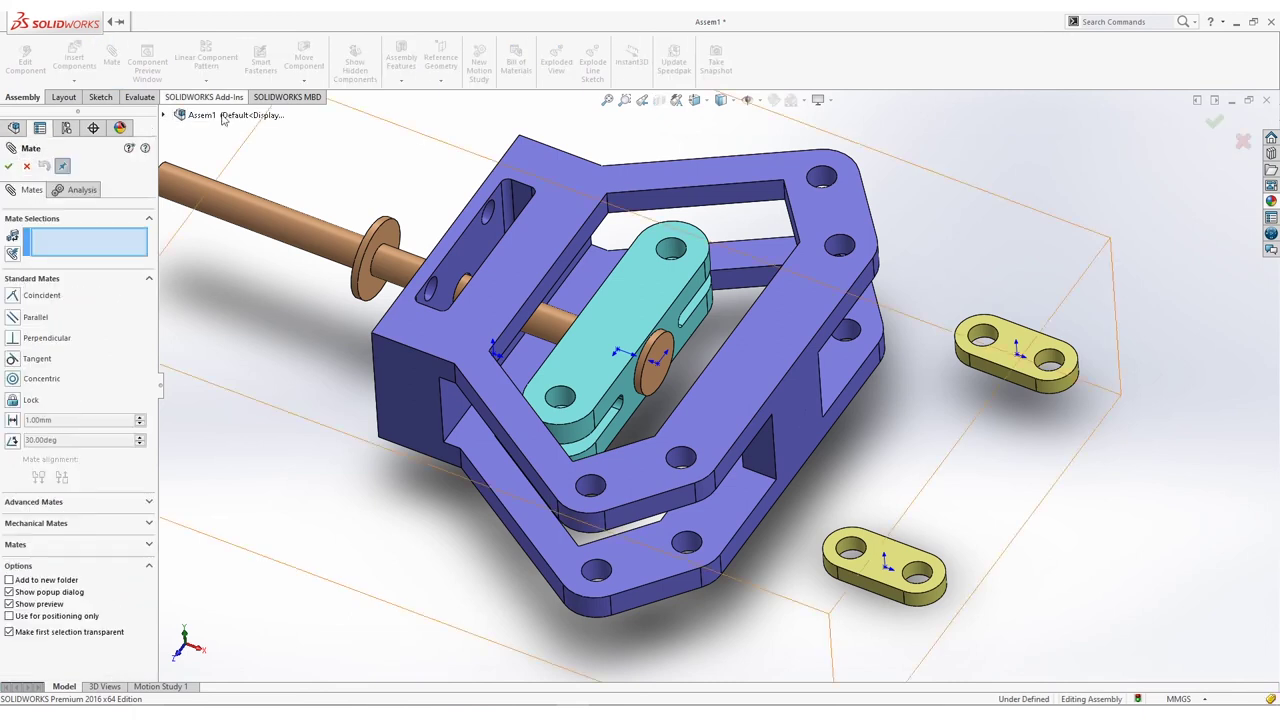
click(983, 341)
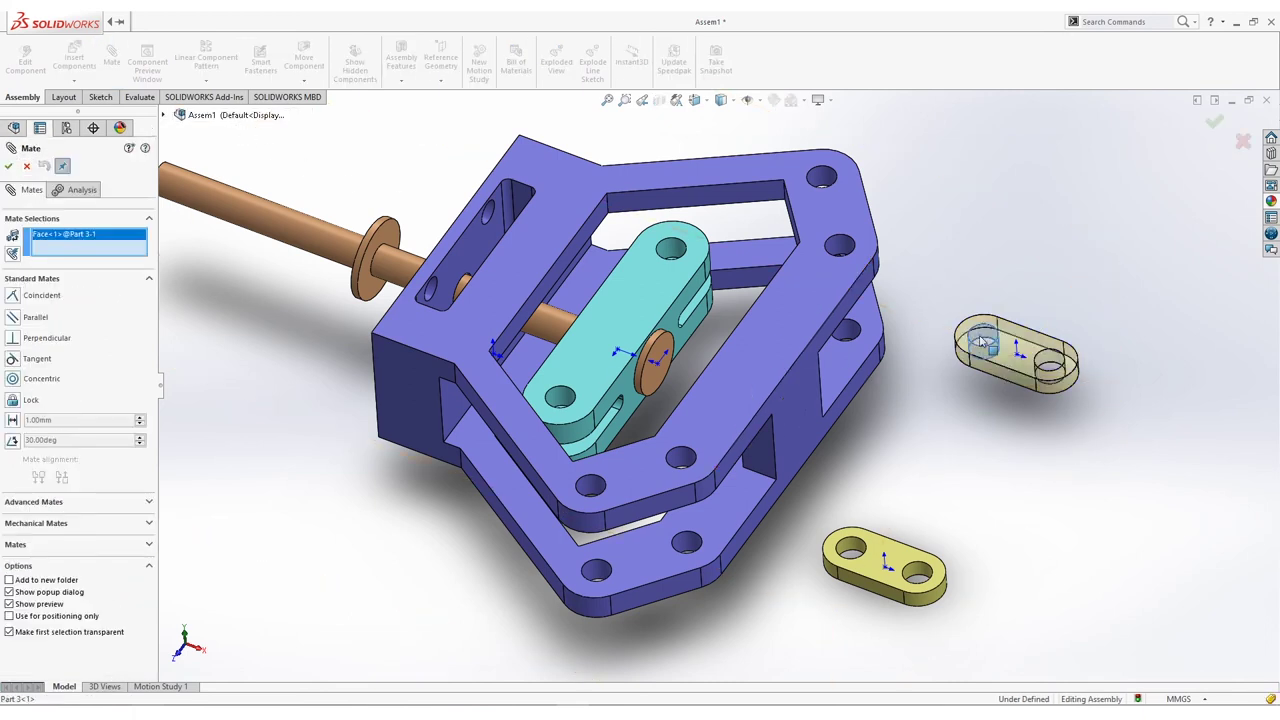
click(675, 256)
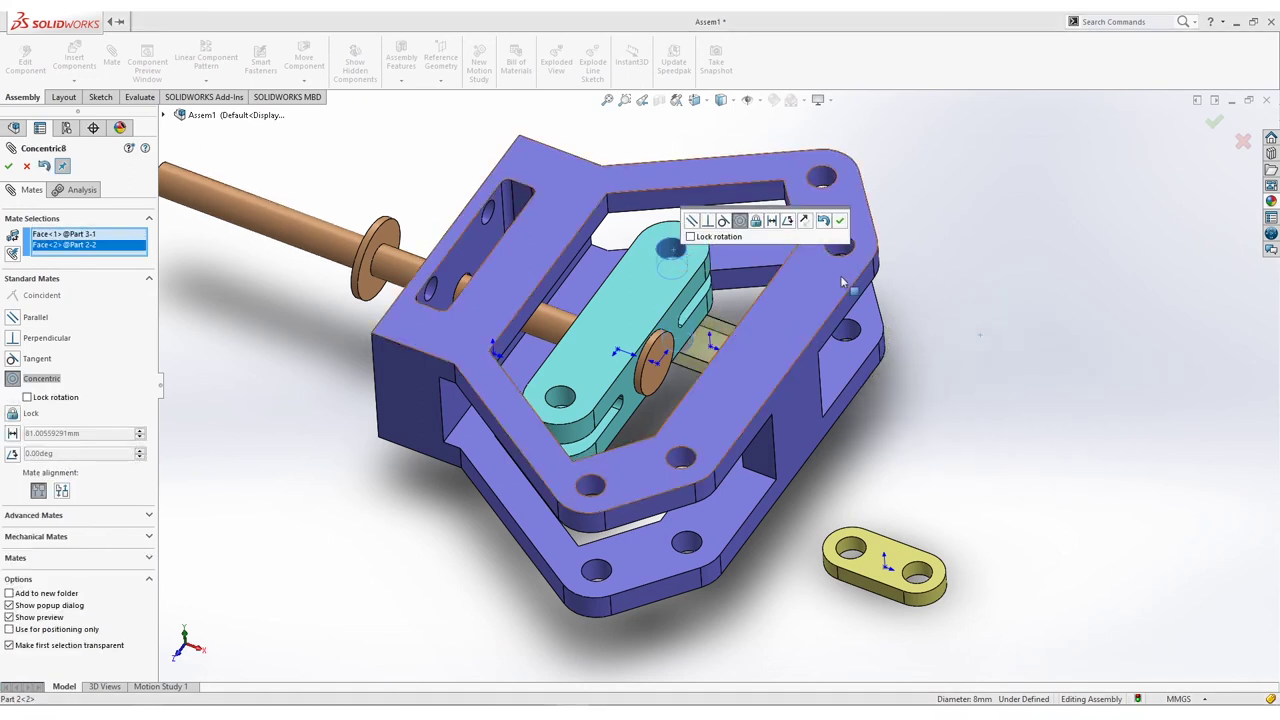
click(840, 222)
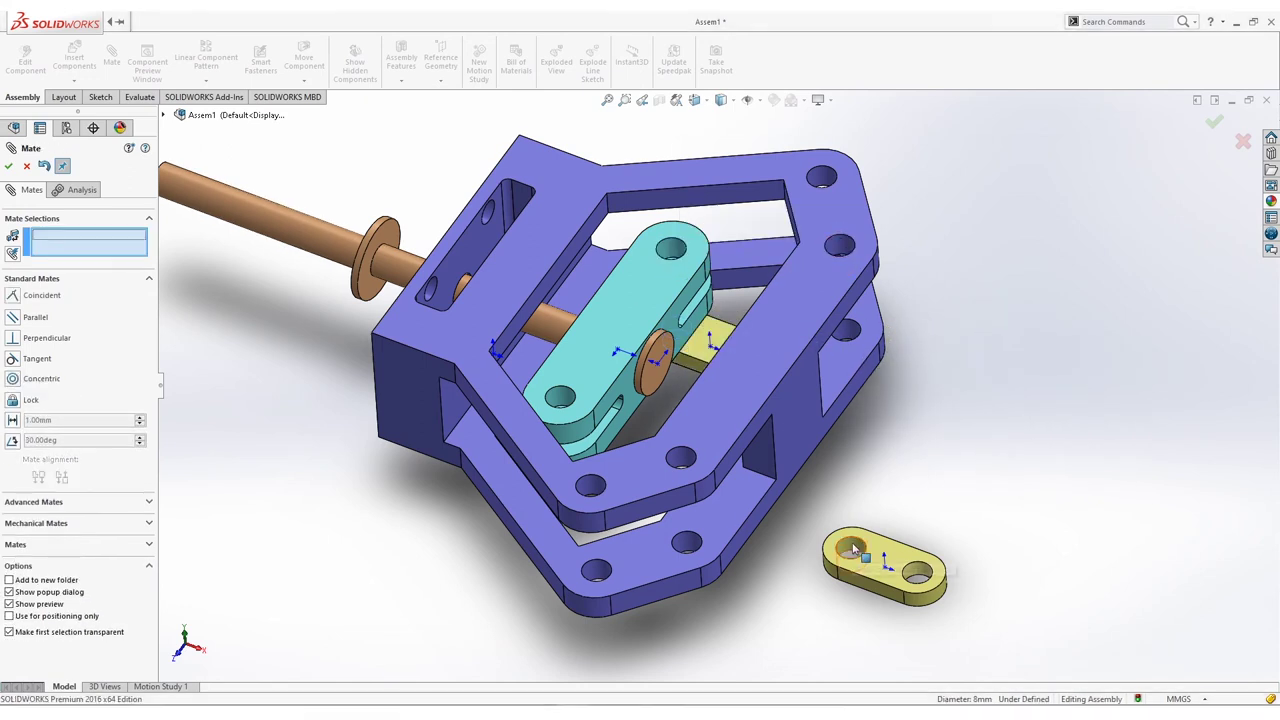
Step: Mate a hole of the second Part 3 link concentric with the hole at Part 2's near end
click(854, 548)
click(655, 420)
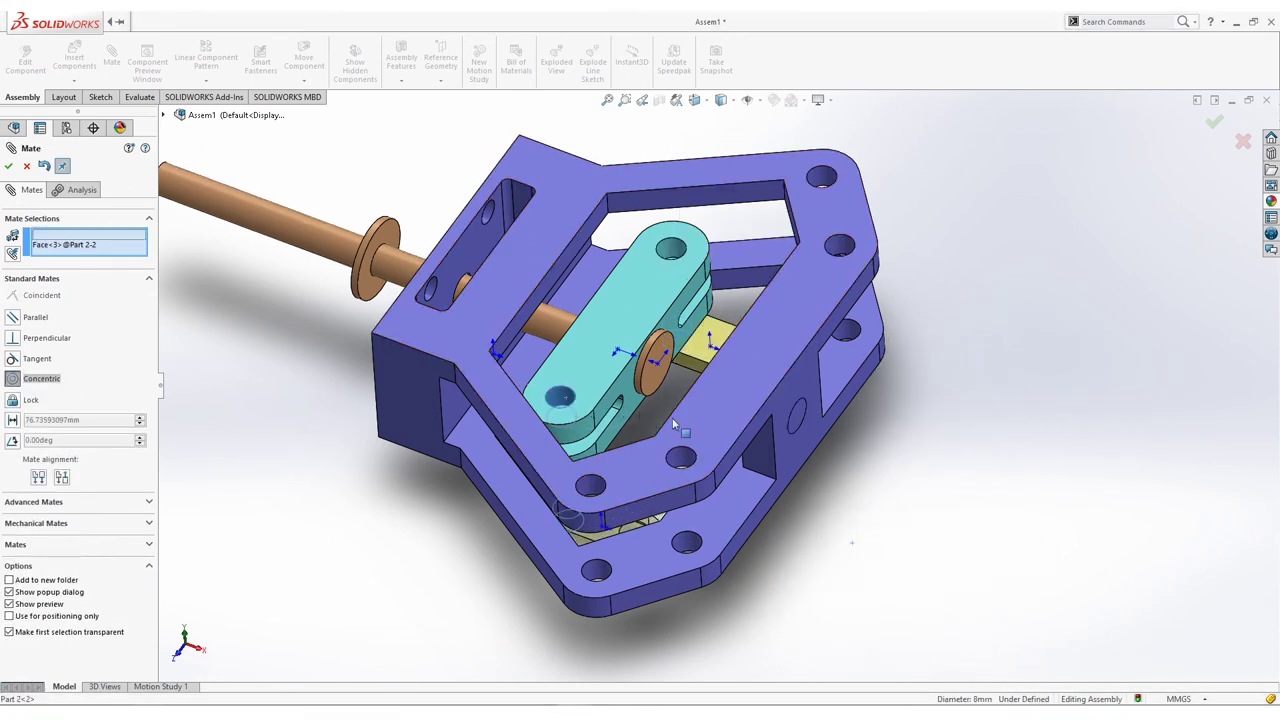
click(845, 445)
Step: Seat the first Part 3 link in Part 2's far slot with a coincident mate between its top face and the slot's upper inner face
middle_drag(849, 449, 874, 346)
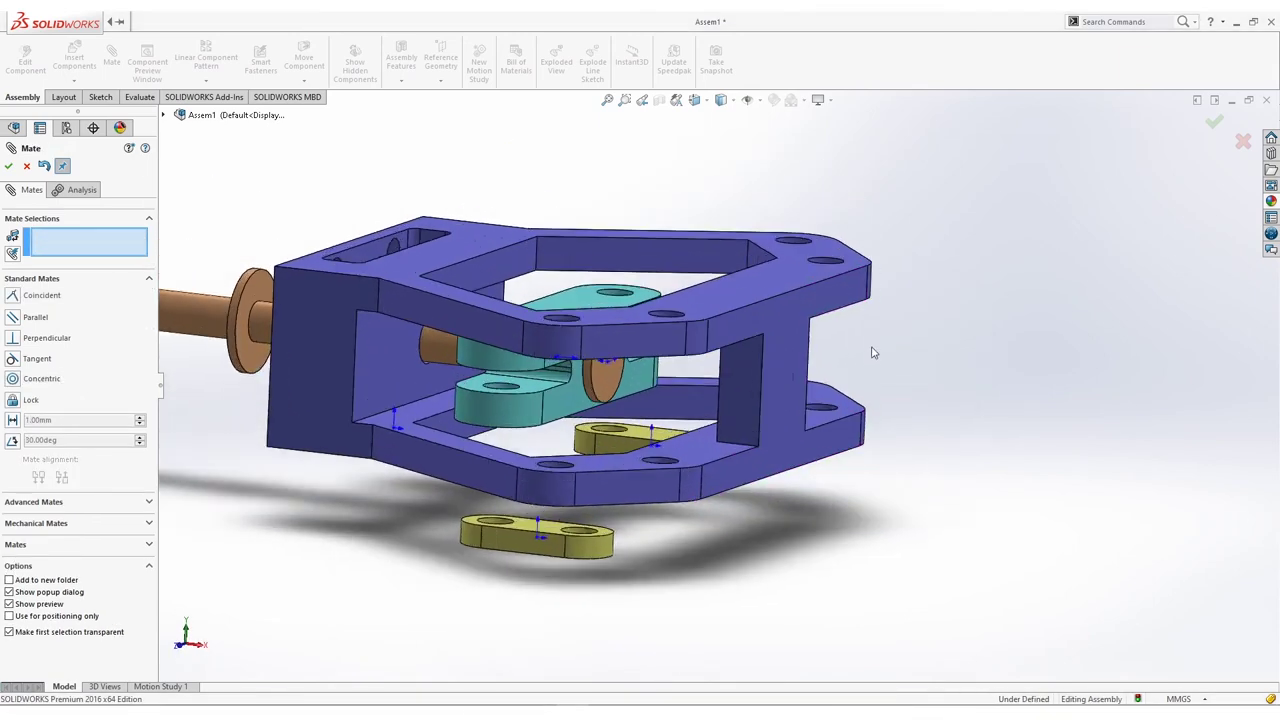
scroll(686, 409, down, 3)
scroll(572, 462, down, 1)
click(572, 462)
middle_drag(572, 464, 577, 318)
click(574, 313)
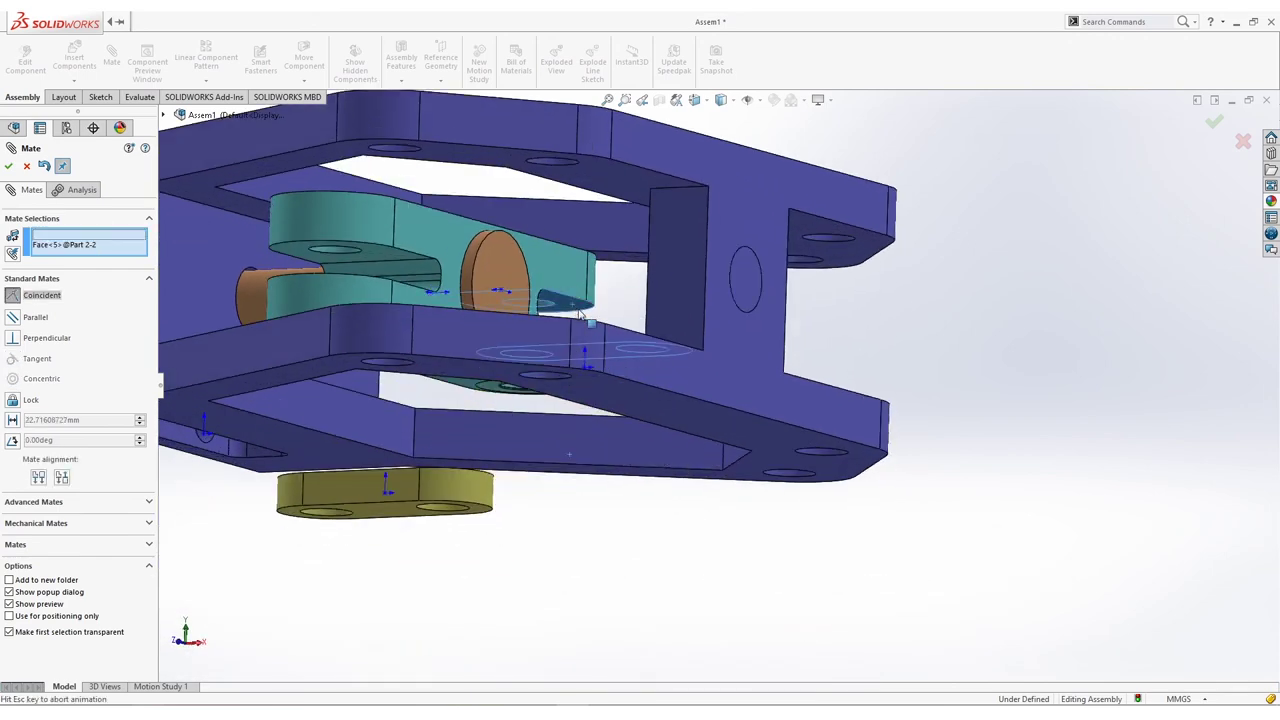
click(808, 315)
Step: Seat the second Part 3 link in Part 2's near slot with a coincident mate between its top face and the slot's upper inner face
middle_drag(768, 422, 686, 529)
click(417, 558)
middle_drag(430, 440, 440, 400)
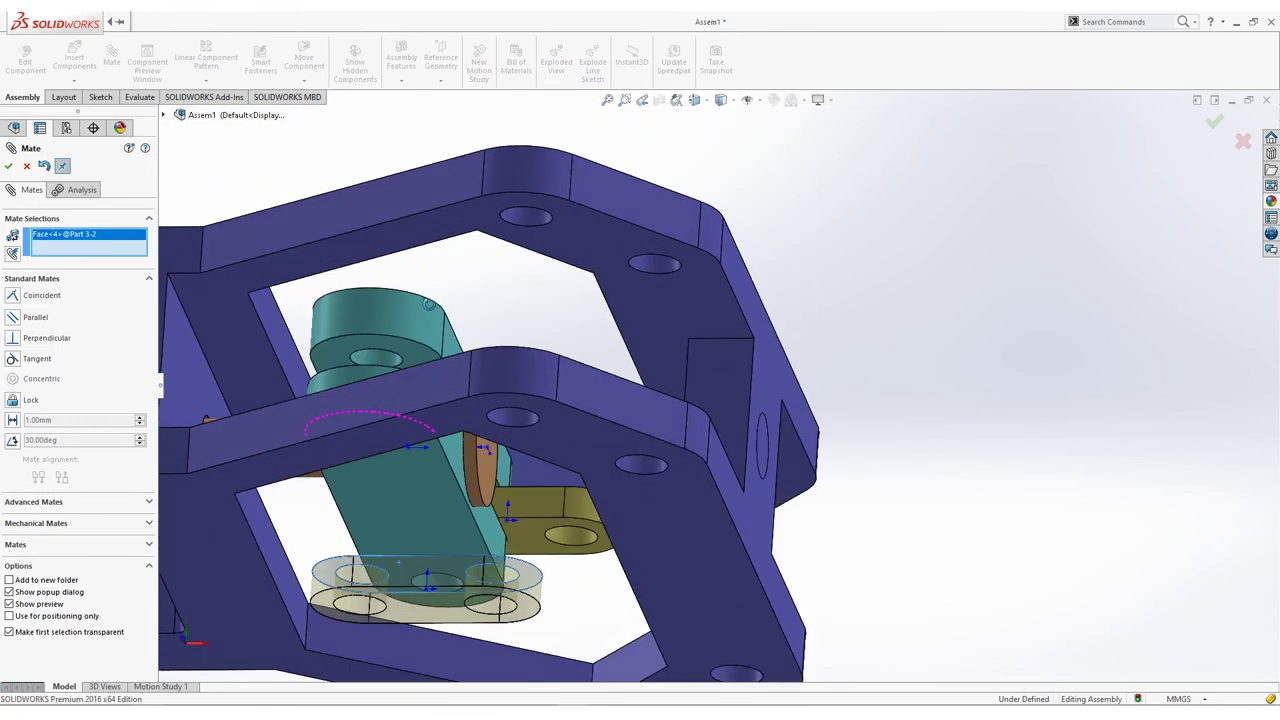
click(432, 372)
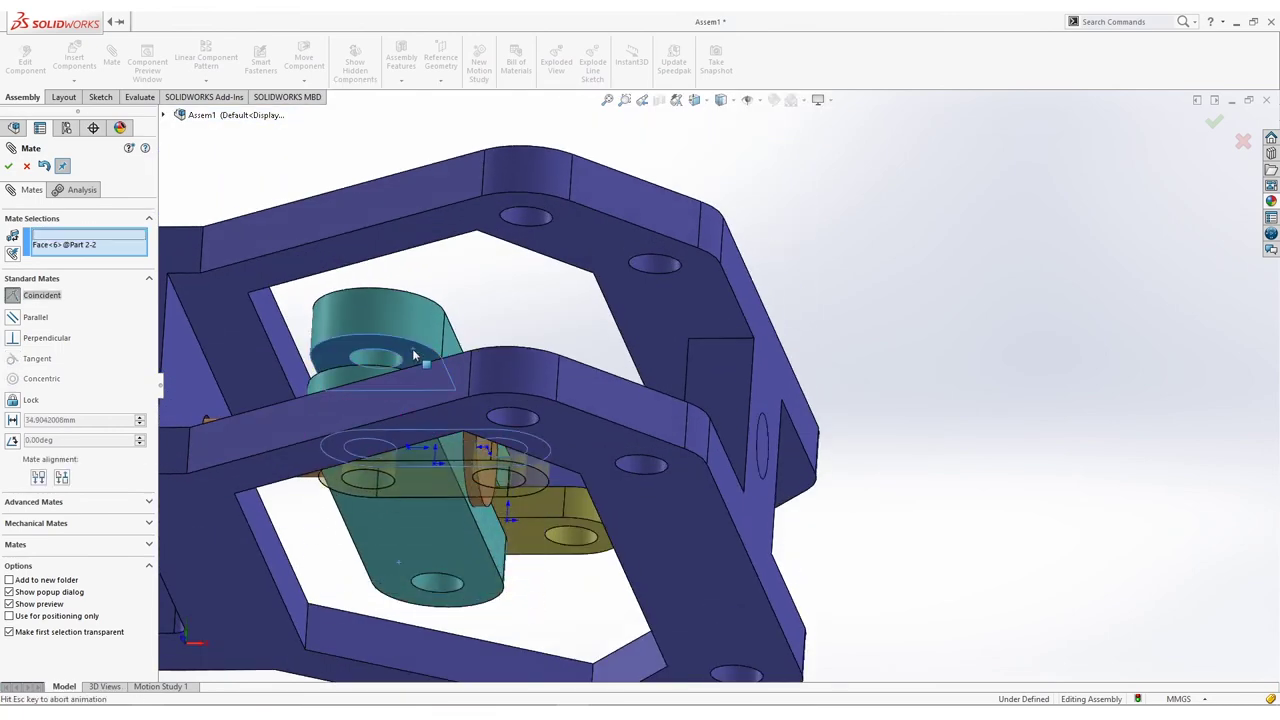
click(511, 411)
middle_drag(511, 411, 620, 360)
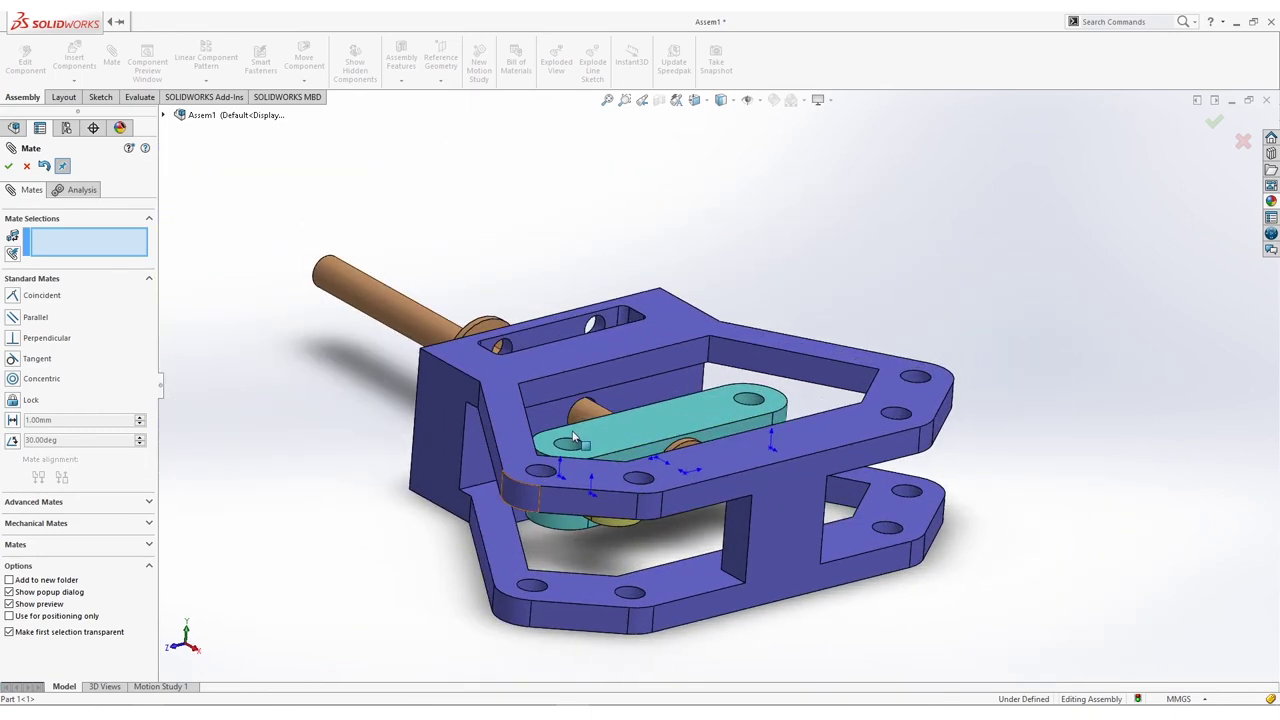
Step: Slide the shaft outward through Part 1's end block so the free holes of both Part 3 links are accessible in the isometric view
key(space)
click(684, 343)
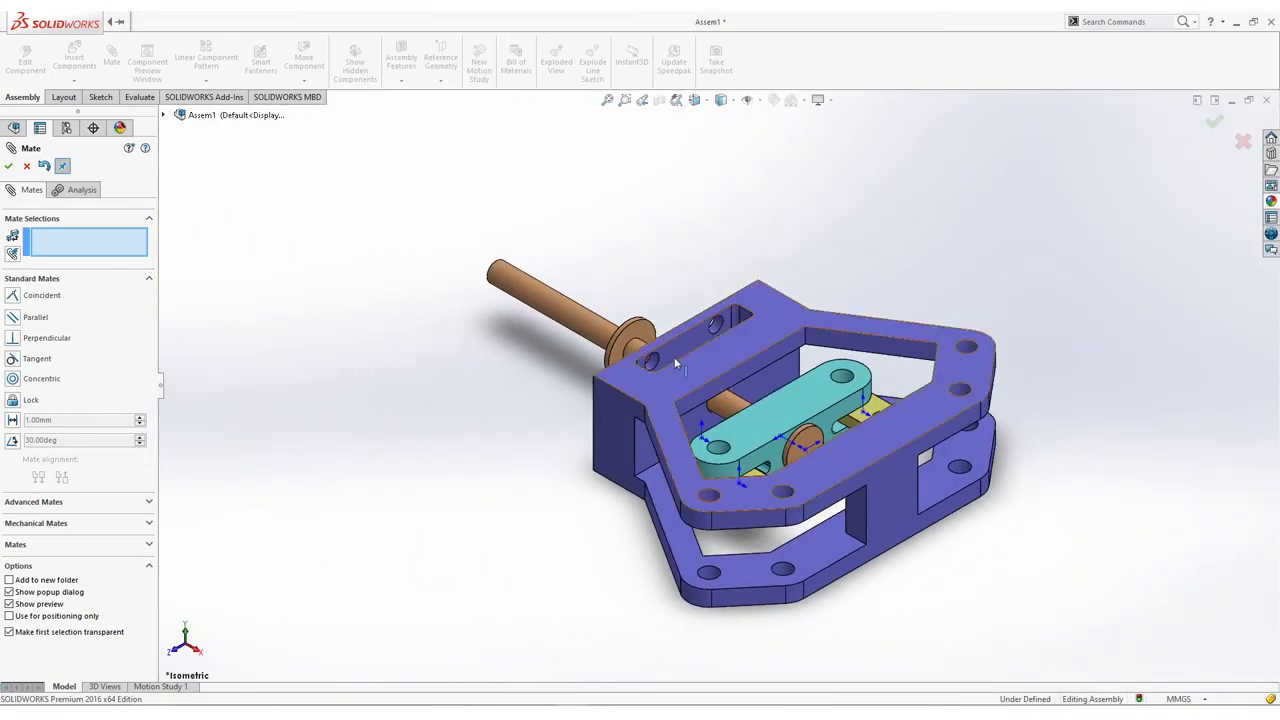
drag(603, 327, 556, 282)
middle_drag(556, 282, 848, 320)
scroll(776, 384, down, 2)
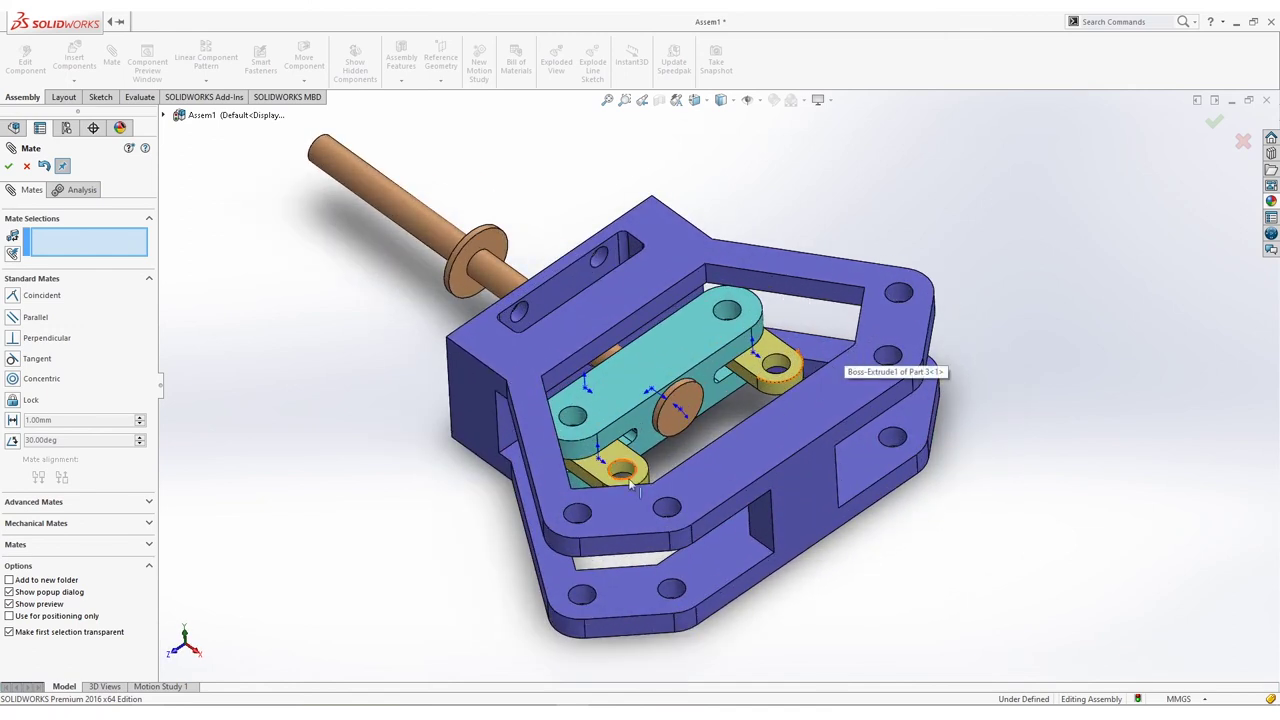
Step: Leave the mate command and insert two instances of Part 7 beside Part 1's end block
middle_drag(776, 384, 716, 432)
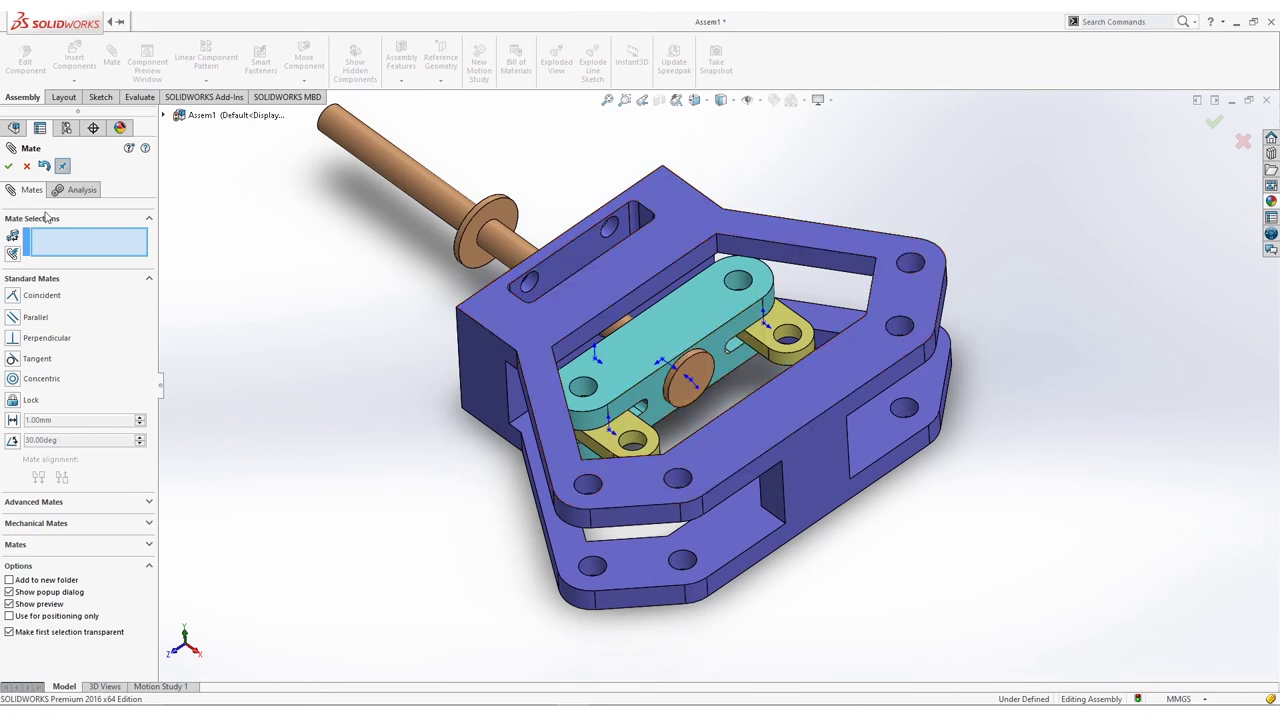
key(Escape)
key(r)
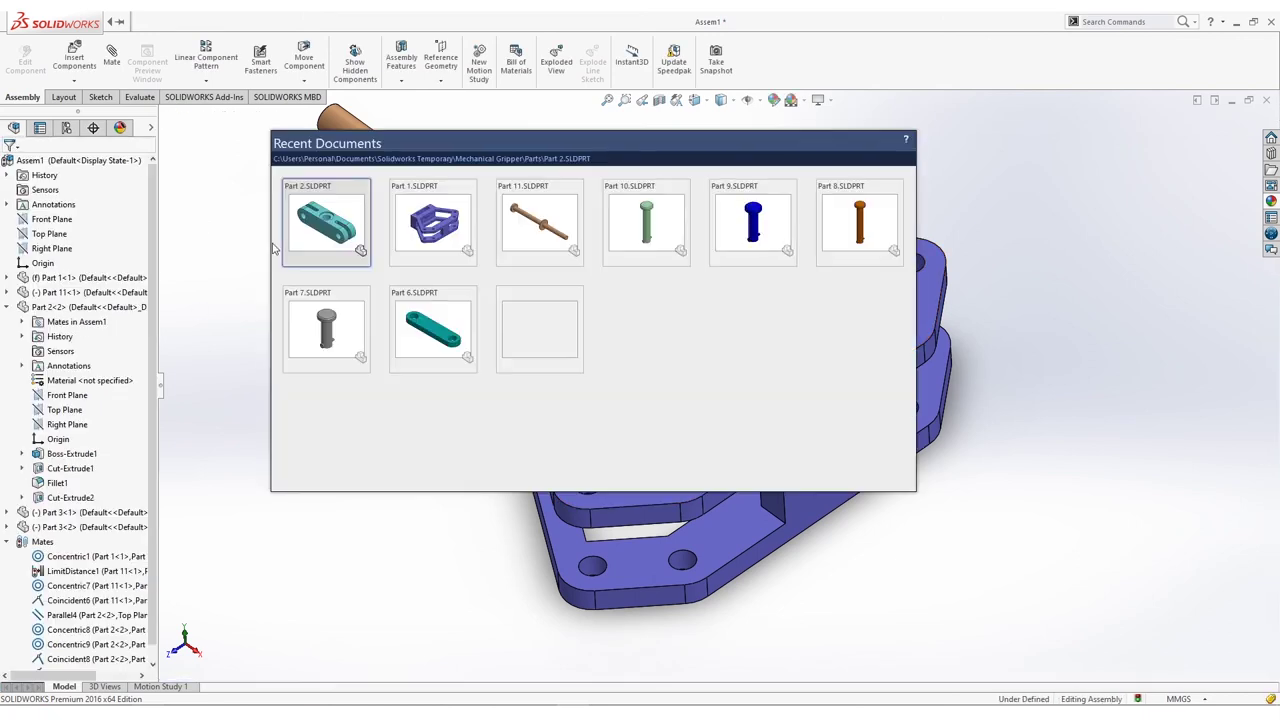
drag(365, 333, 340, 395)
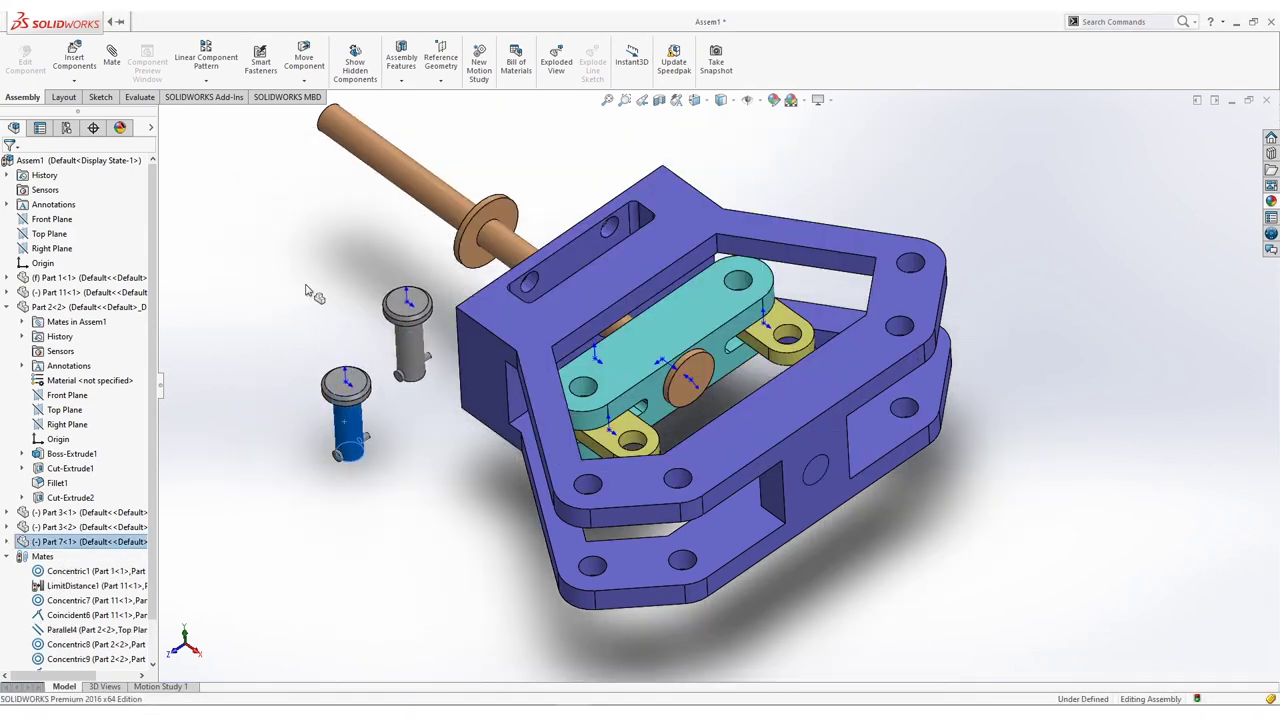
Step: Mate the shank of the first Part 7 pin concentric with the hole at Part 2's near end
click(145, 123)
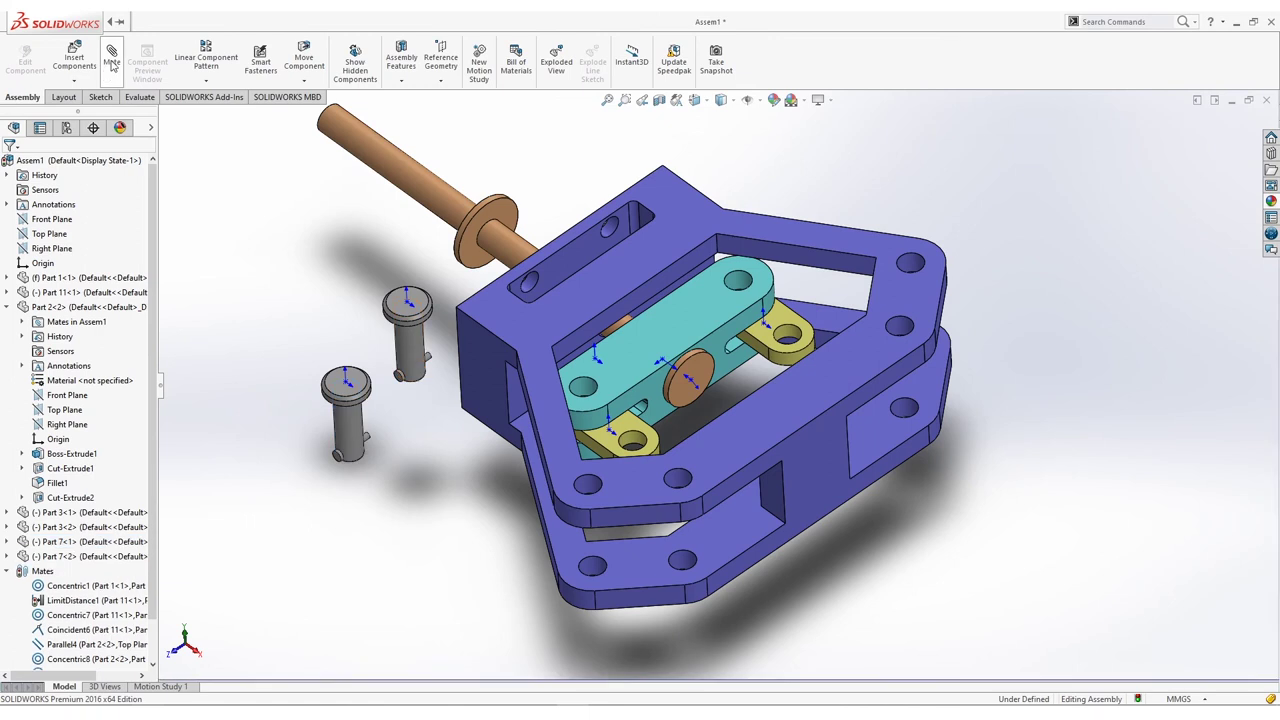
click(360, 432)
click(585, 387)
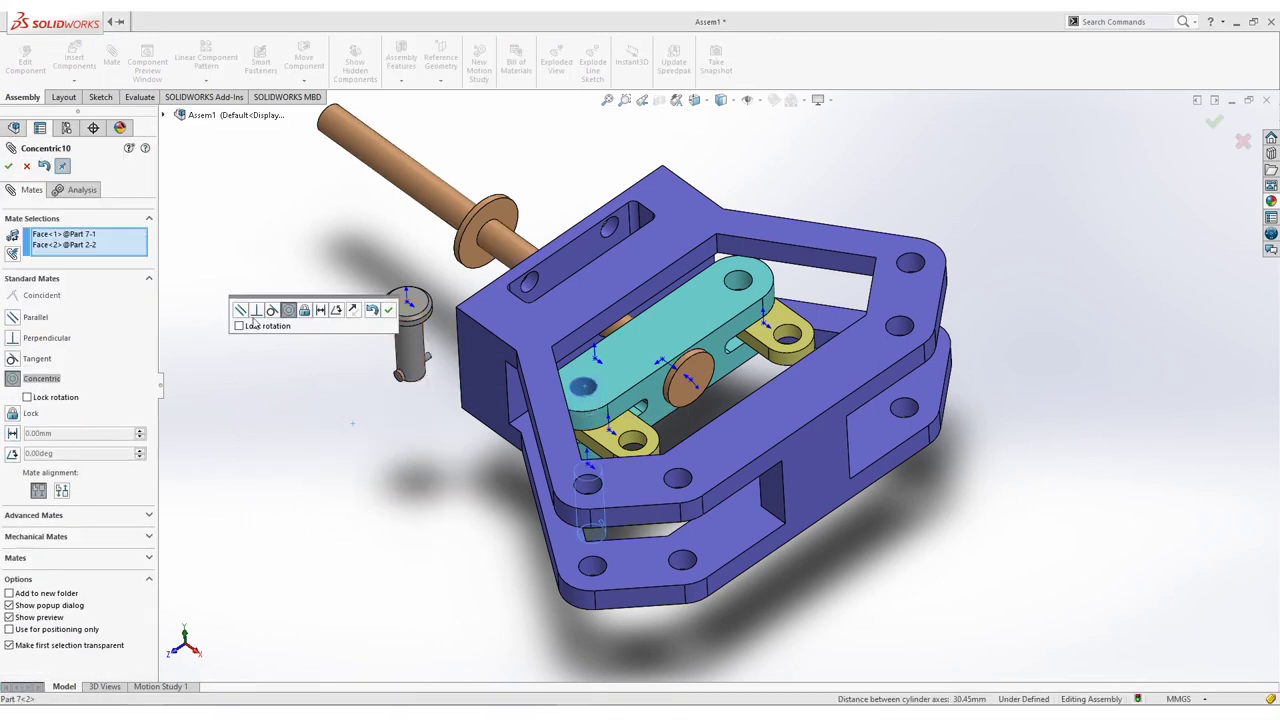
click(390, 311)
Step: Seat the first Part 7 pin with a coincident mate between the underside of its head and Part 2's top face
middle_drag(600, 400, 616, 314)
click(596, 537)
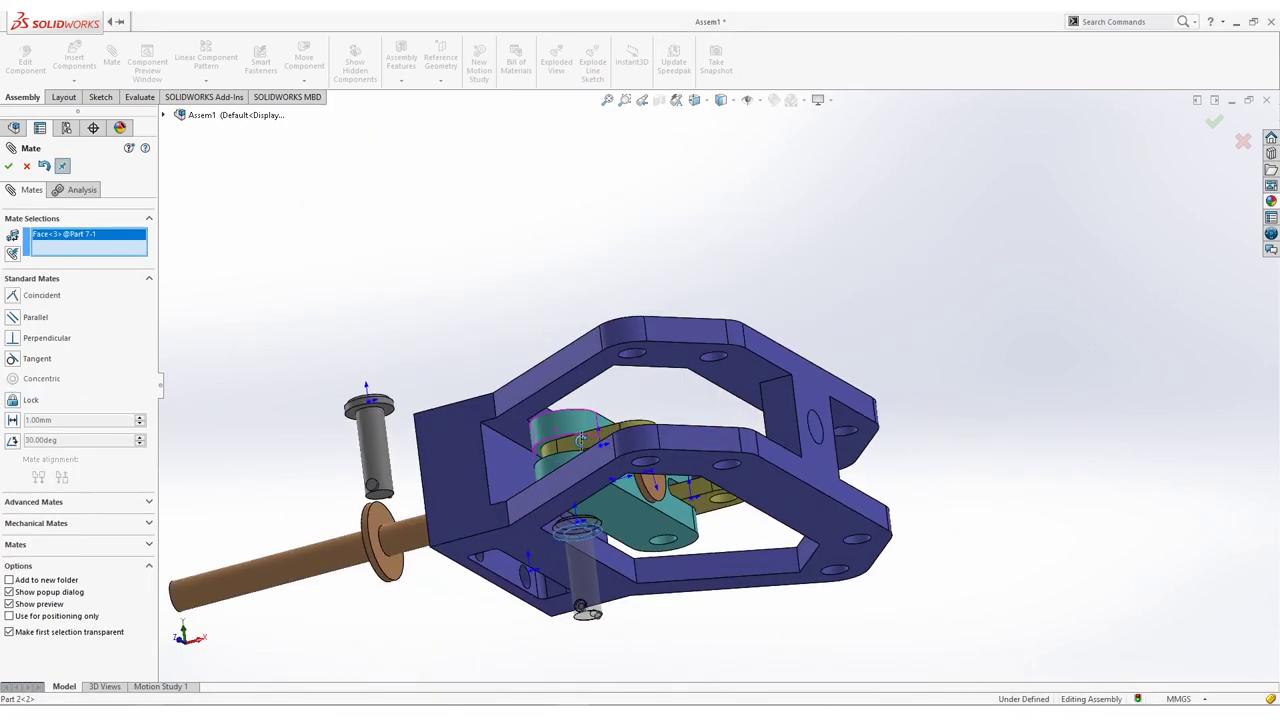
click(580, 370)
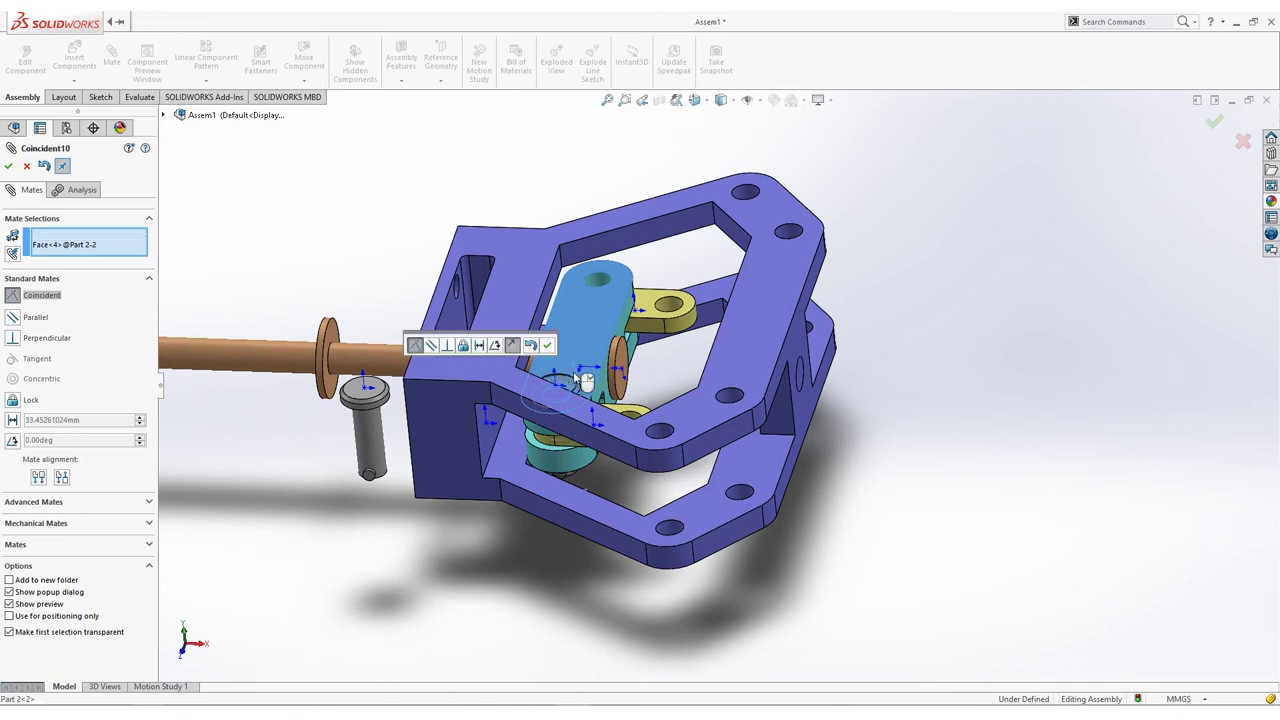
click(417, 343)
Step: Mate the shank of the second Part 7 pin concentric with the hole at Part 2's far end
click(375, 432)
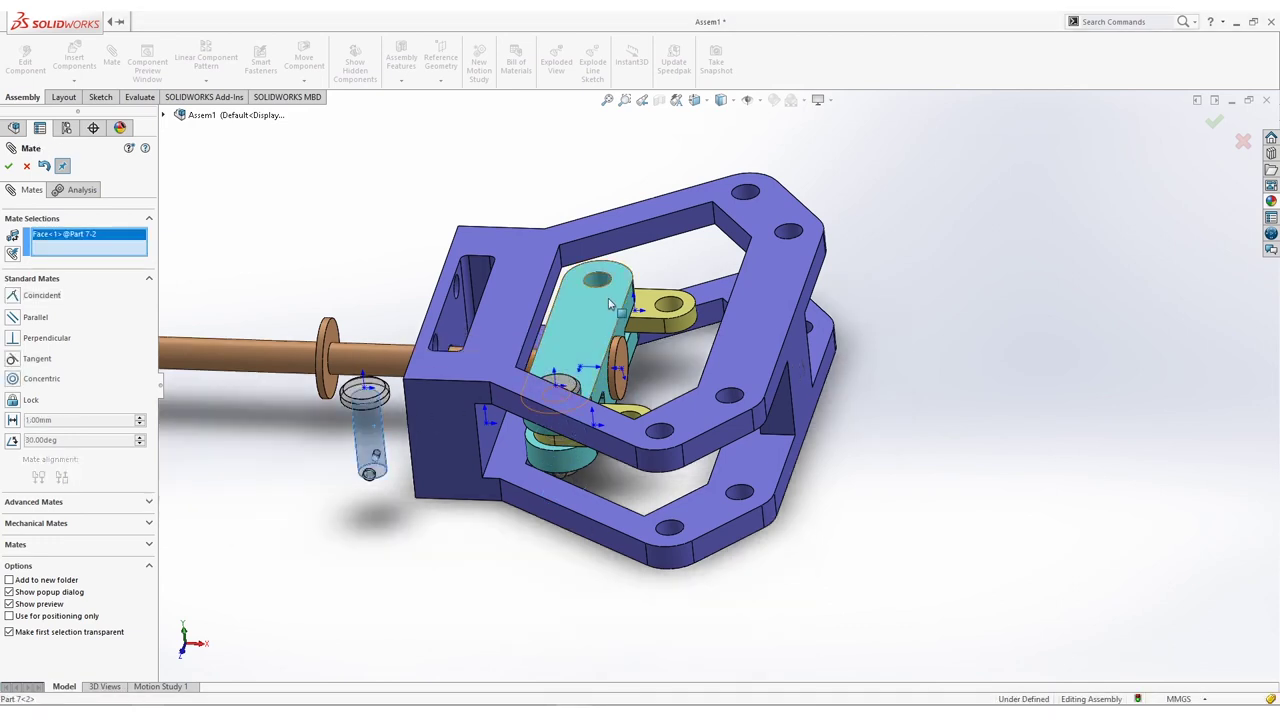
click(597, 285)
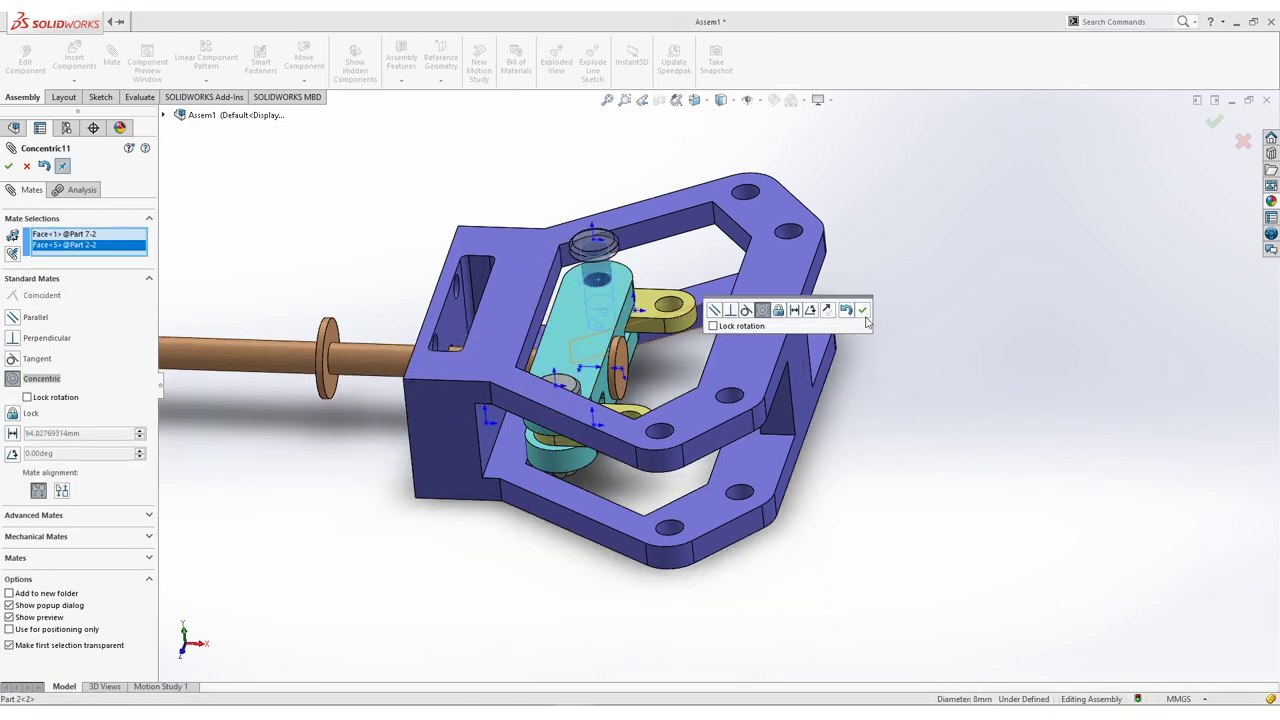
click(862, 310)
Step: Seat the second Part 7 pin with a coincident mate between the underside of its head and Part 2's top face
middle_drag(650, 330, 614, 218)
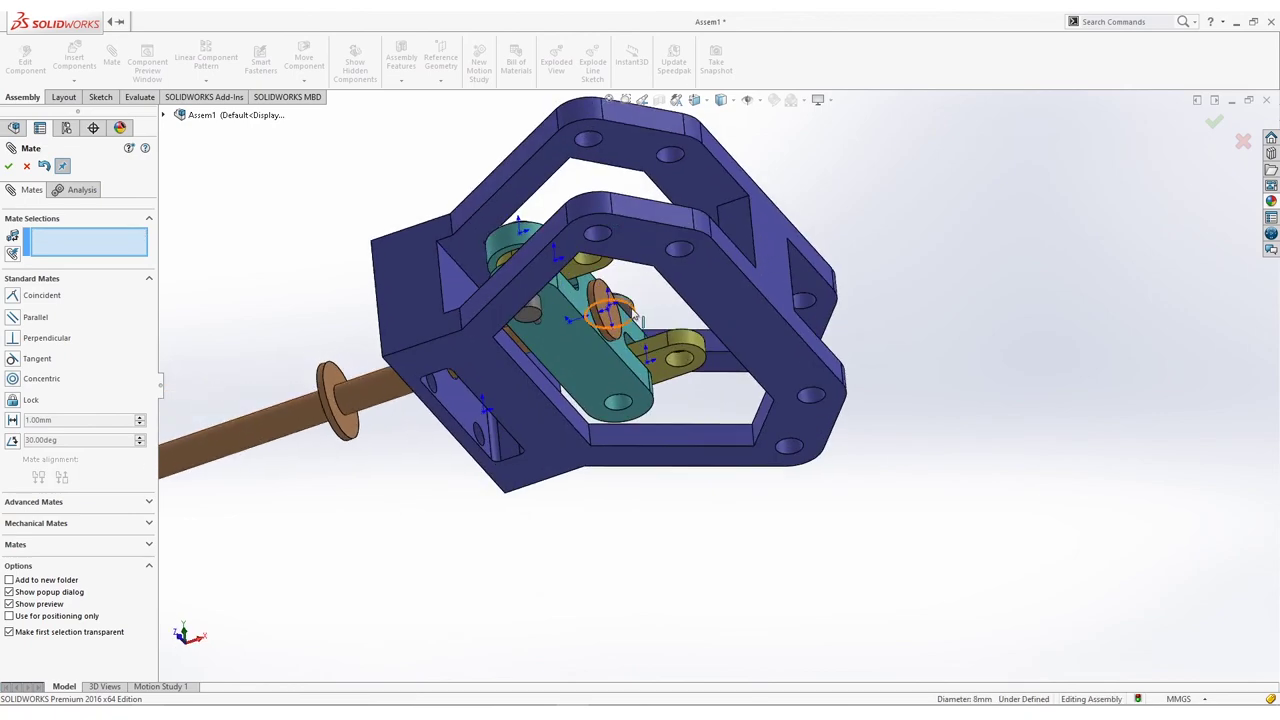
click(630, 316)
middle_drag(630, 316, 780, 350)
click(808, 372)
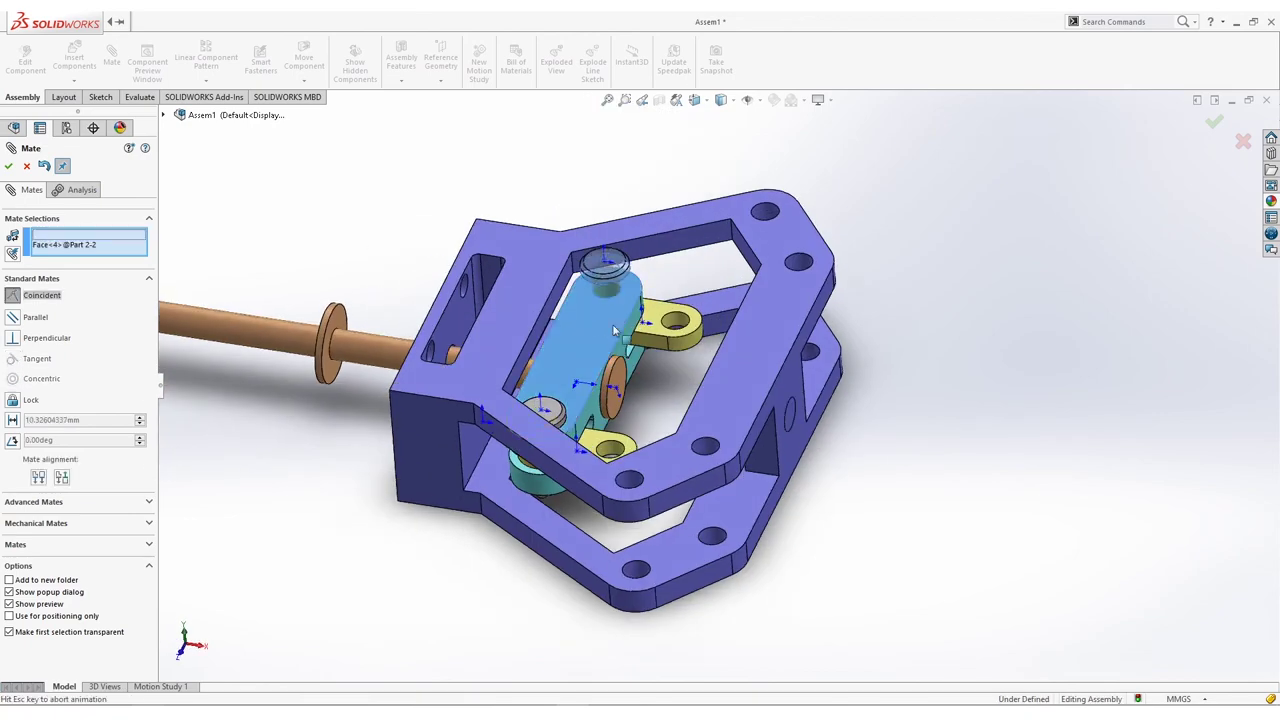
click(947, 331)
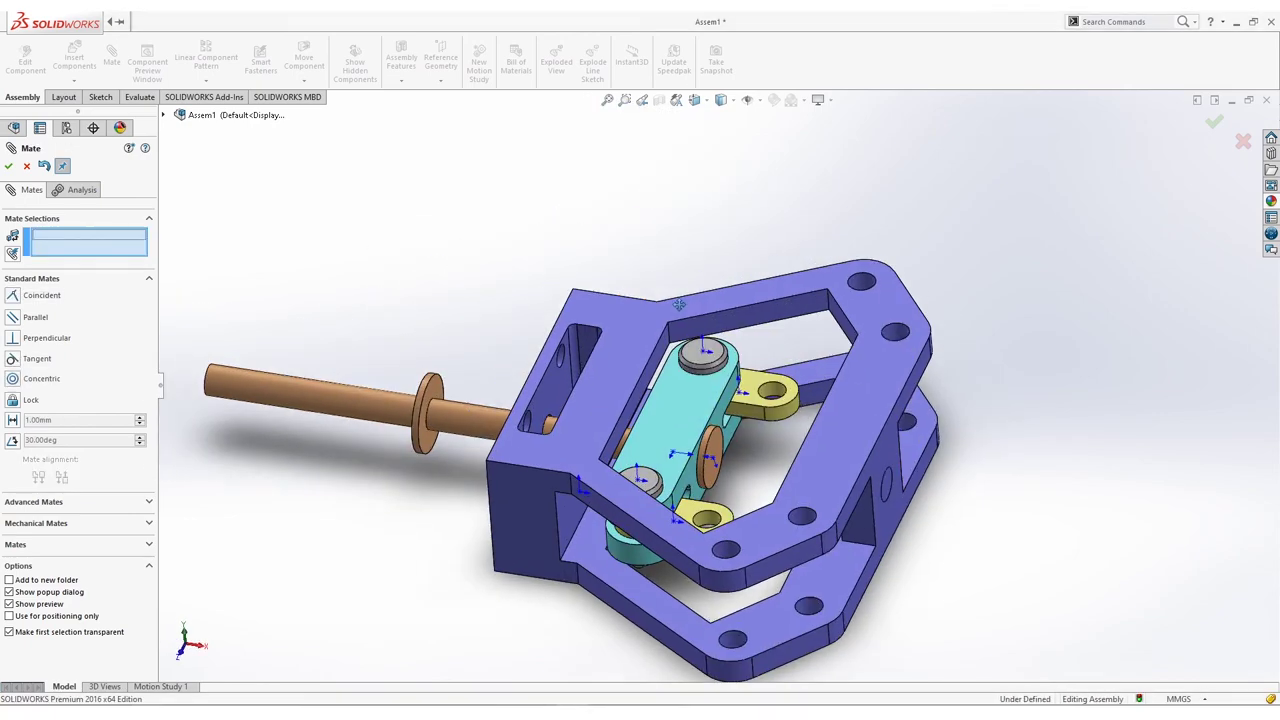
Step: Finish mating and slide the shaft along its axis in the isometric view to check that the pinned parts move together
ctrl+middle_drag(669, 236, 663, 200)
click(10, 167)
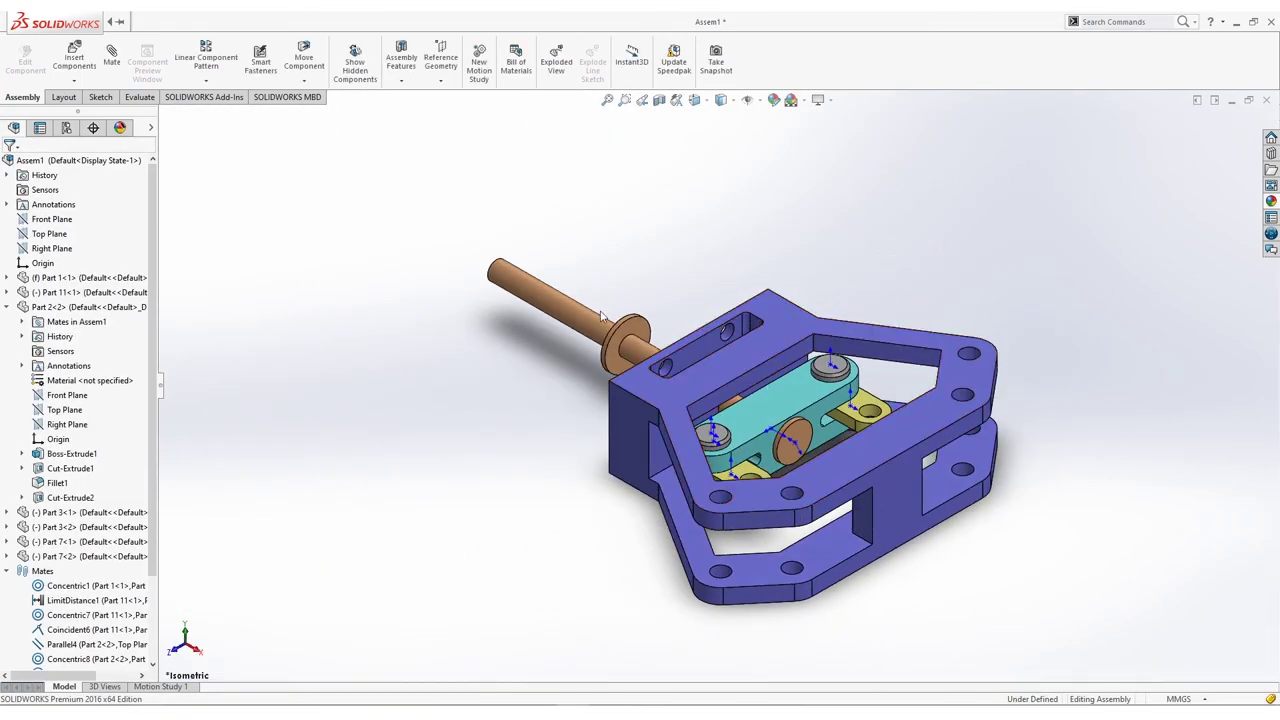
click(567, 318)
mouse_move(567, 318)
mouse_down()
mouse_move(555, 285)
mouse_move(582, 322)
mouse_up()
Step: Insert two instances of Part 4 beside the near side of Part 1
click(700, 254)
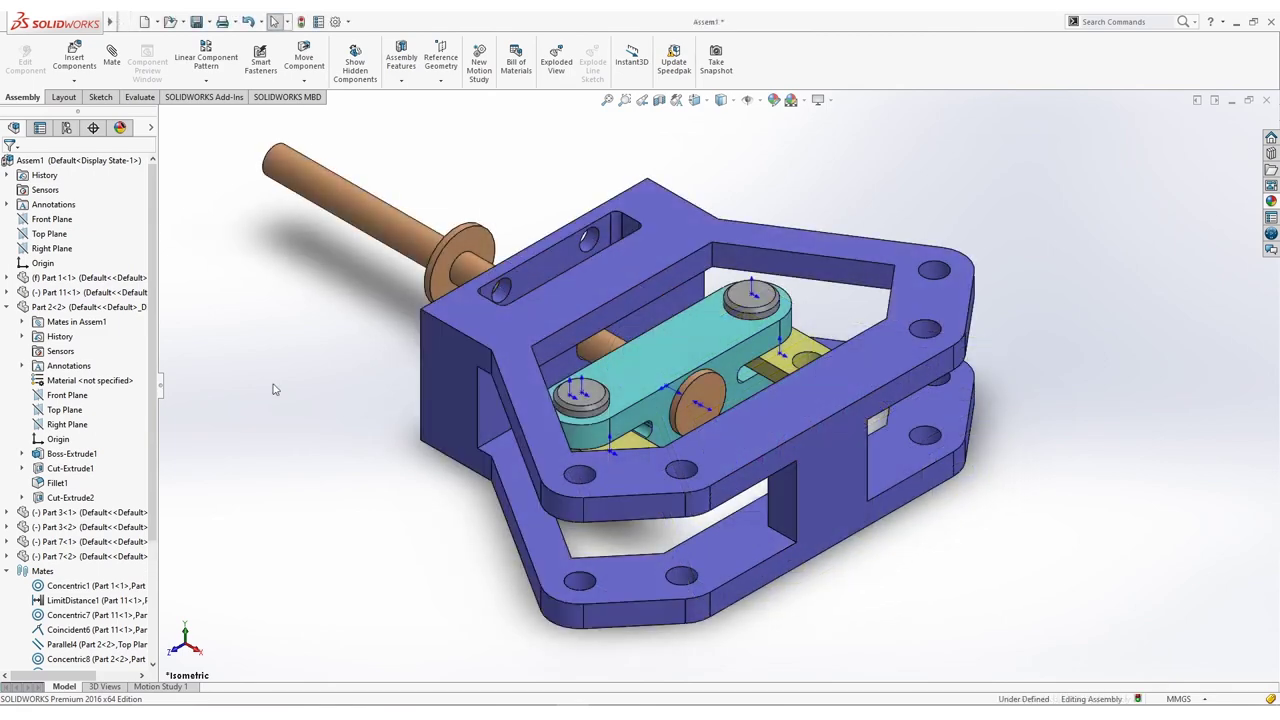
key(r)
drag(741, 348, 414, 565)
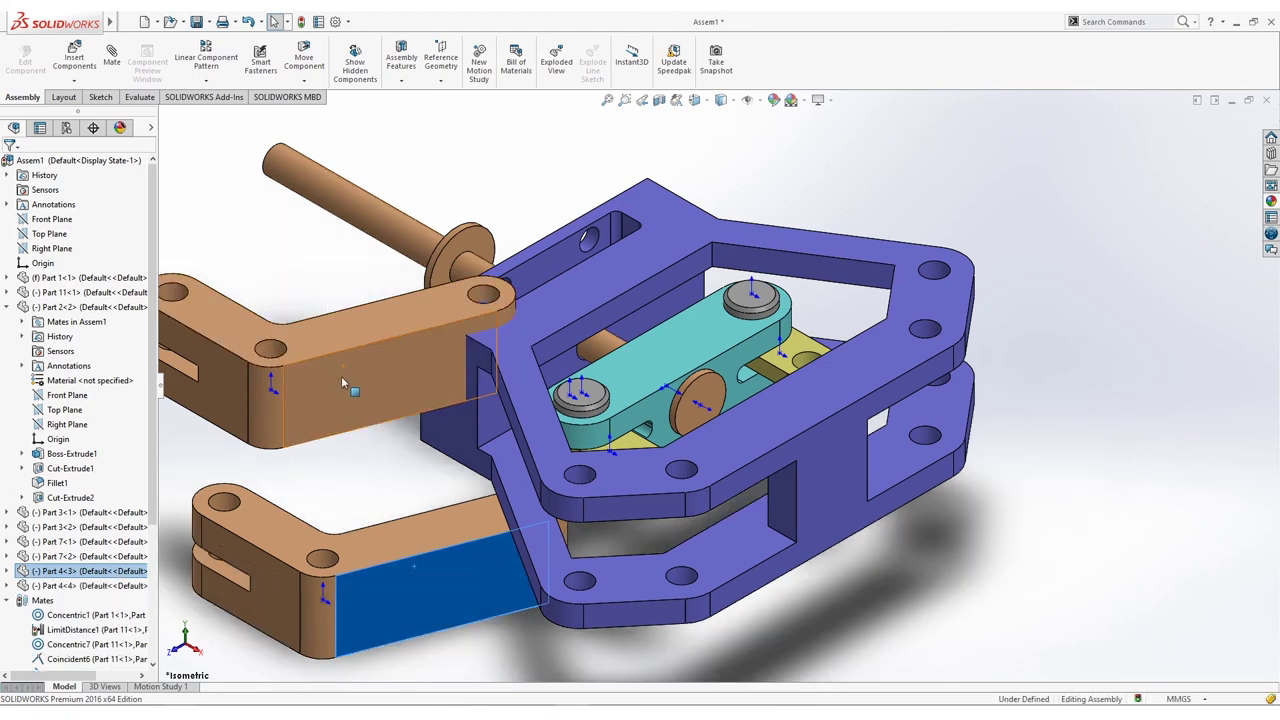
Step: Rotate the upper Part 4 by Delta XYZ, using 180° about Z
click(341, 377)
click(304, 80)
click(330, 109)
click(78, 228)
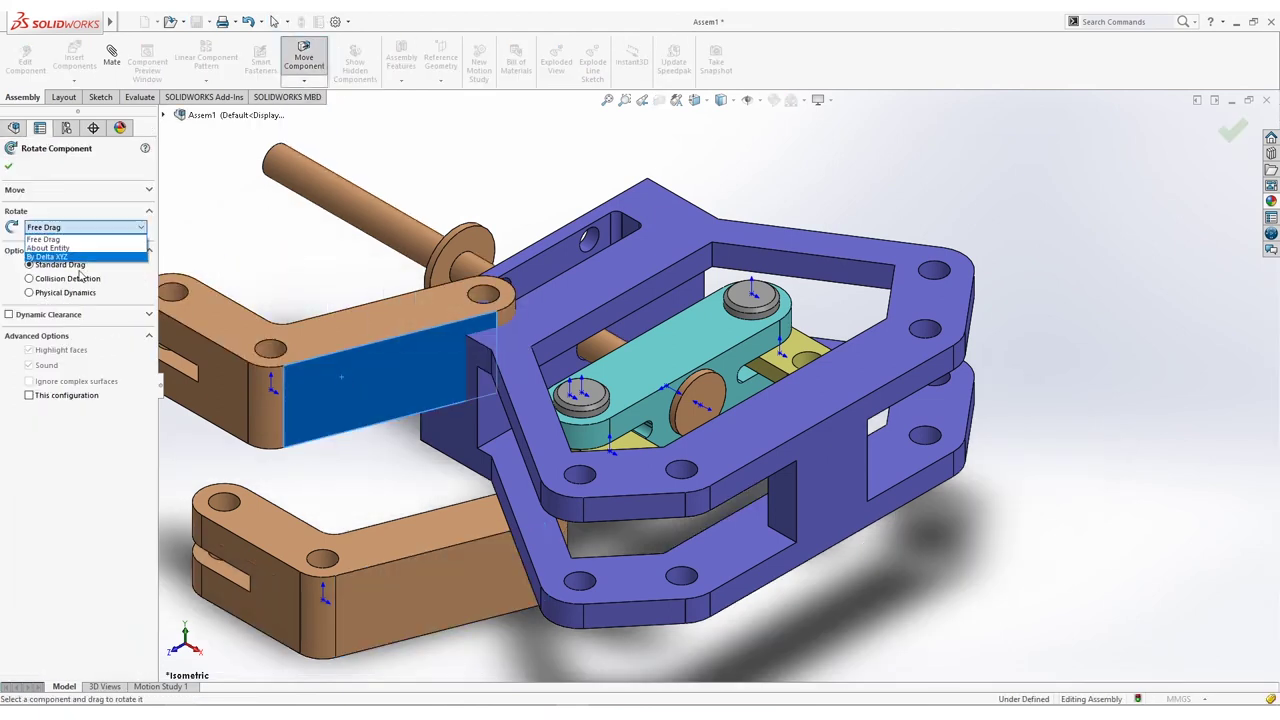
click(80, 257)
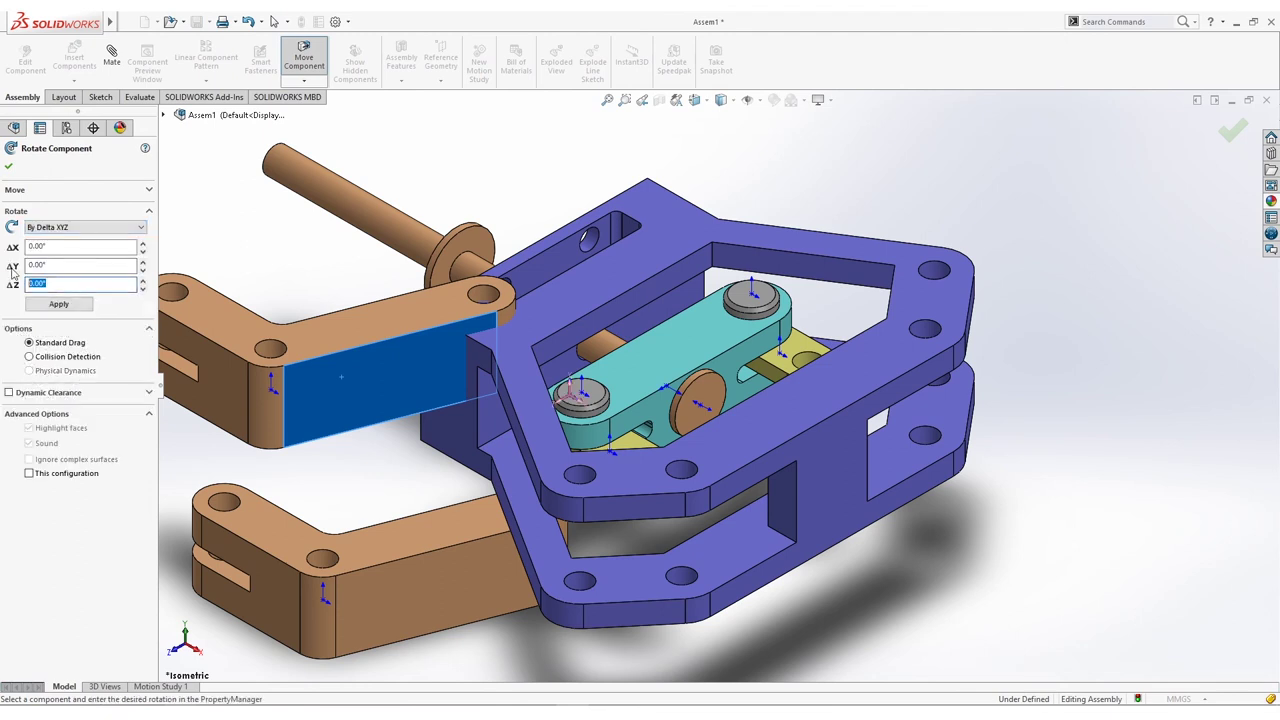
key(Return)
Step: Finish the rotation and move the rotated Part 4 to the far side of Part 1
ctrl+middle_drag(463, 507, 463, 432)
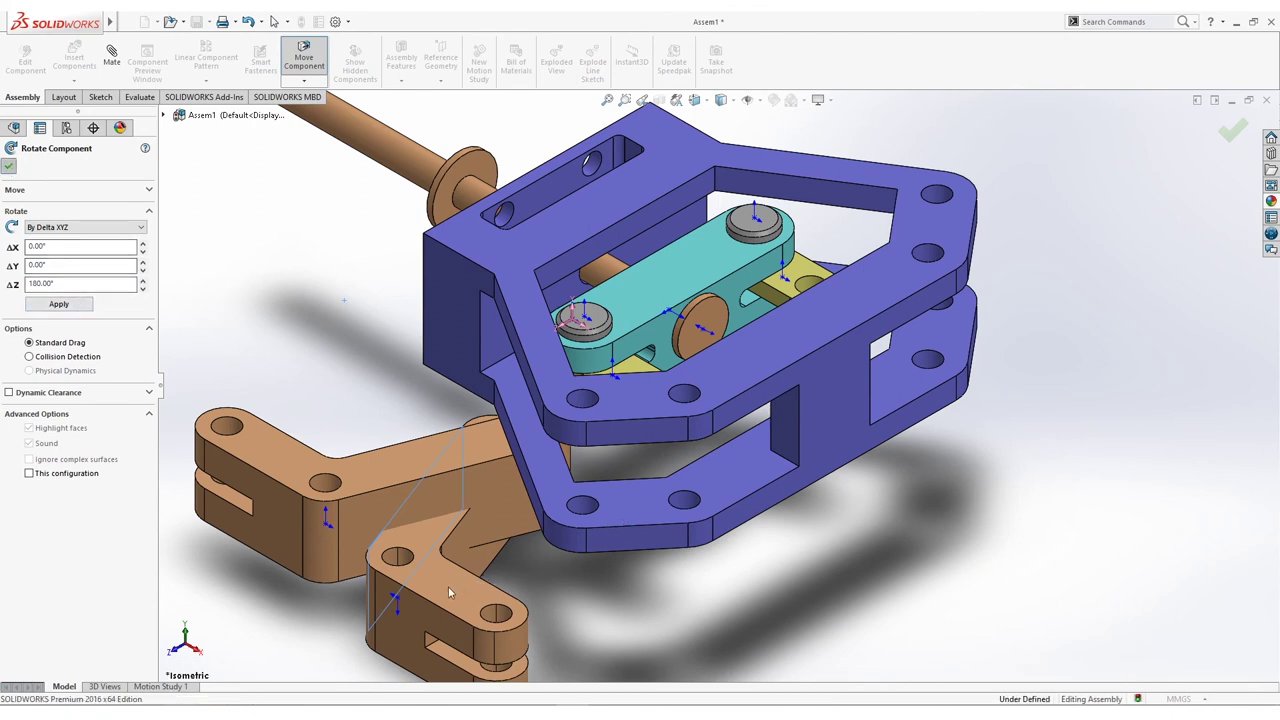
key(Escape)
drag(450, 592, 1090, 235)
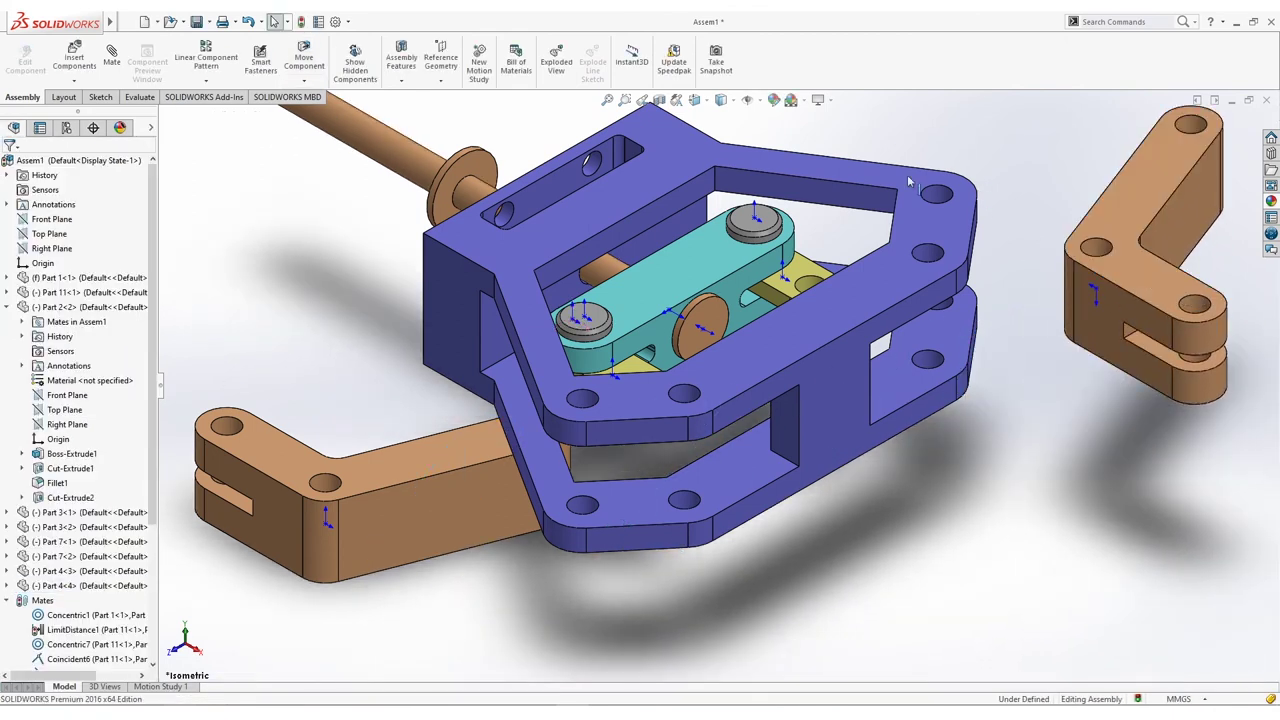
Step: Mate the slotted-end hole of the unrotated Part 4 concentric with the free hole of the near Part 3 link
click(228, 430)
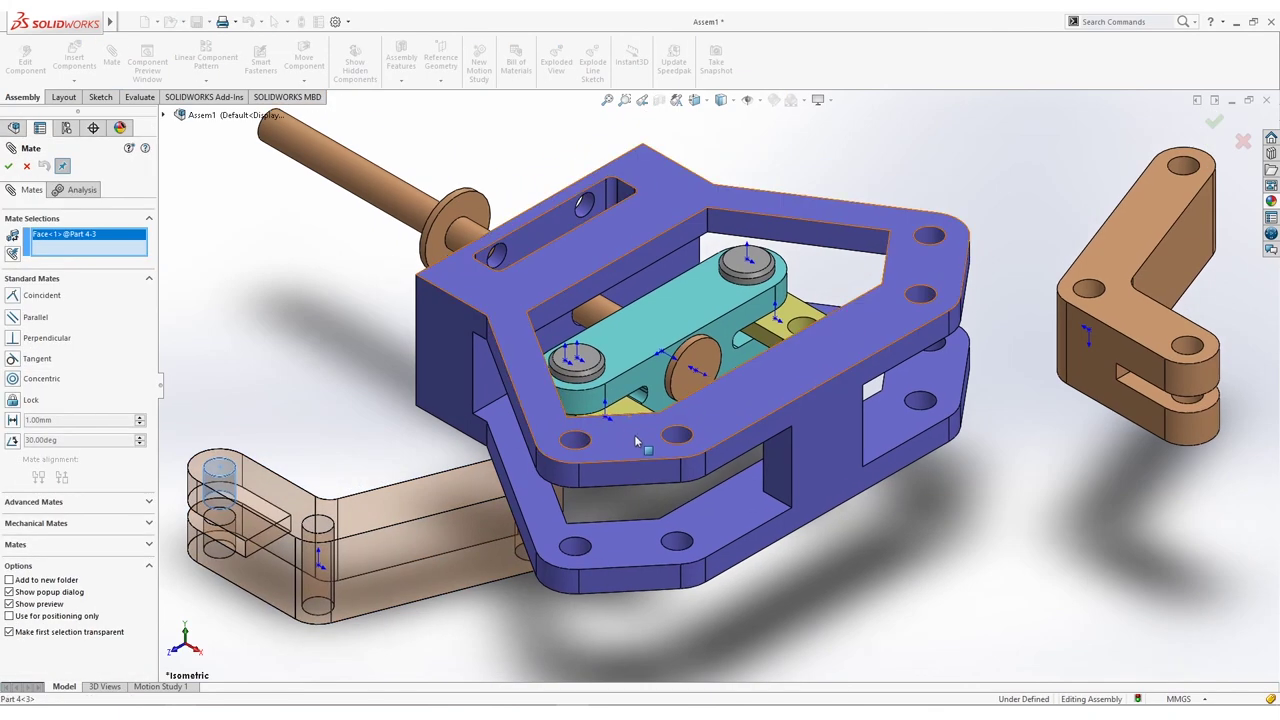
middle_drag(631, 433, 605, 400)
click(598, 394)
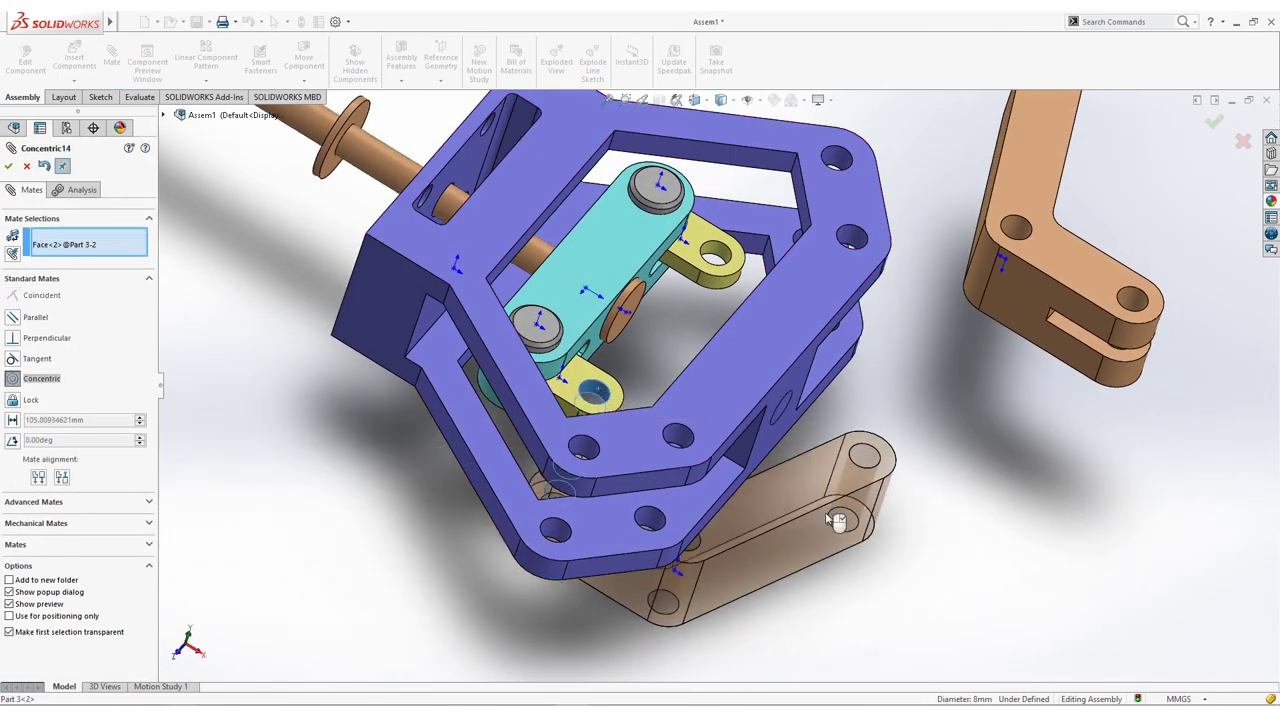
click(961, 524)
Step: Mate an inner slot face of the unrotated Part 4 coincident with the flat face of the near Part 3 link
middle_drag(760, 560, 583, 355)
click(512, 588)
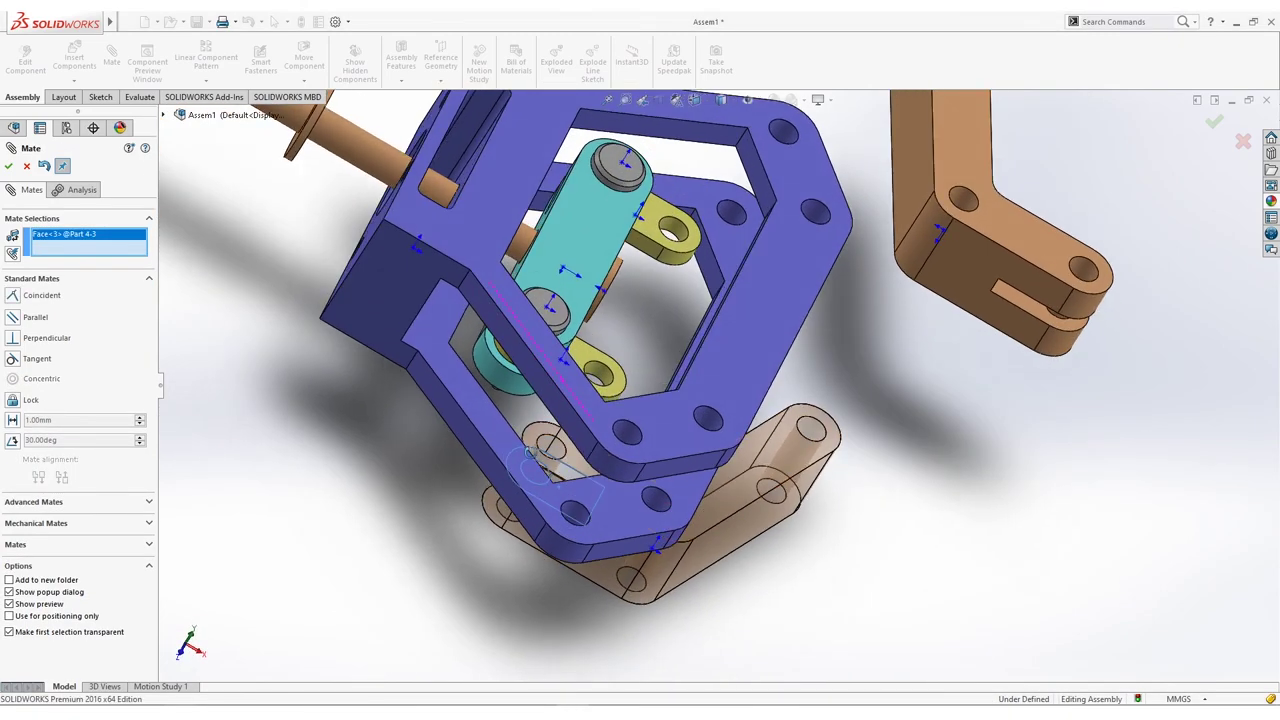
click(581, 350)
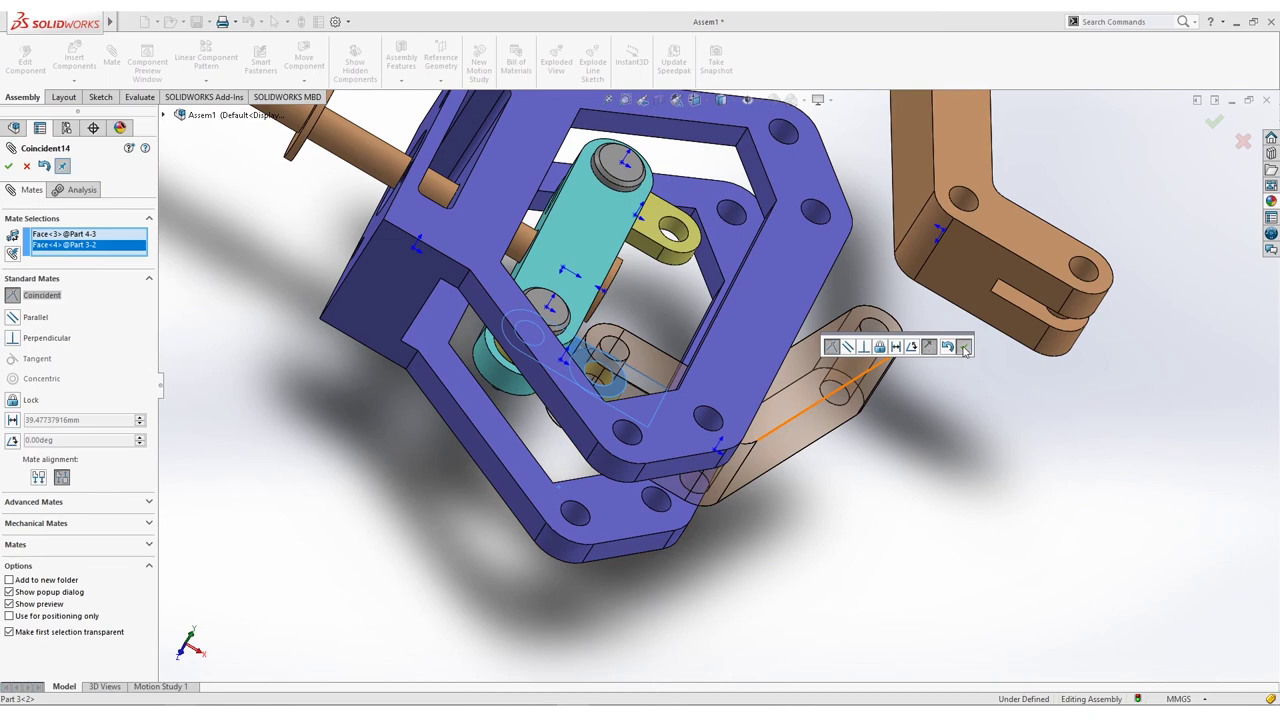
click(964, 347)
Step: Mate the corner hole of the unrotated Part 4 concentric with Part 1's outer hole on the near side
middle_drag(772, 432, 766, 486)
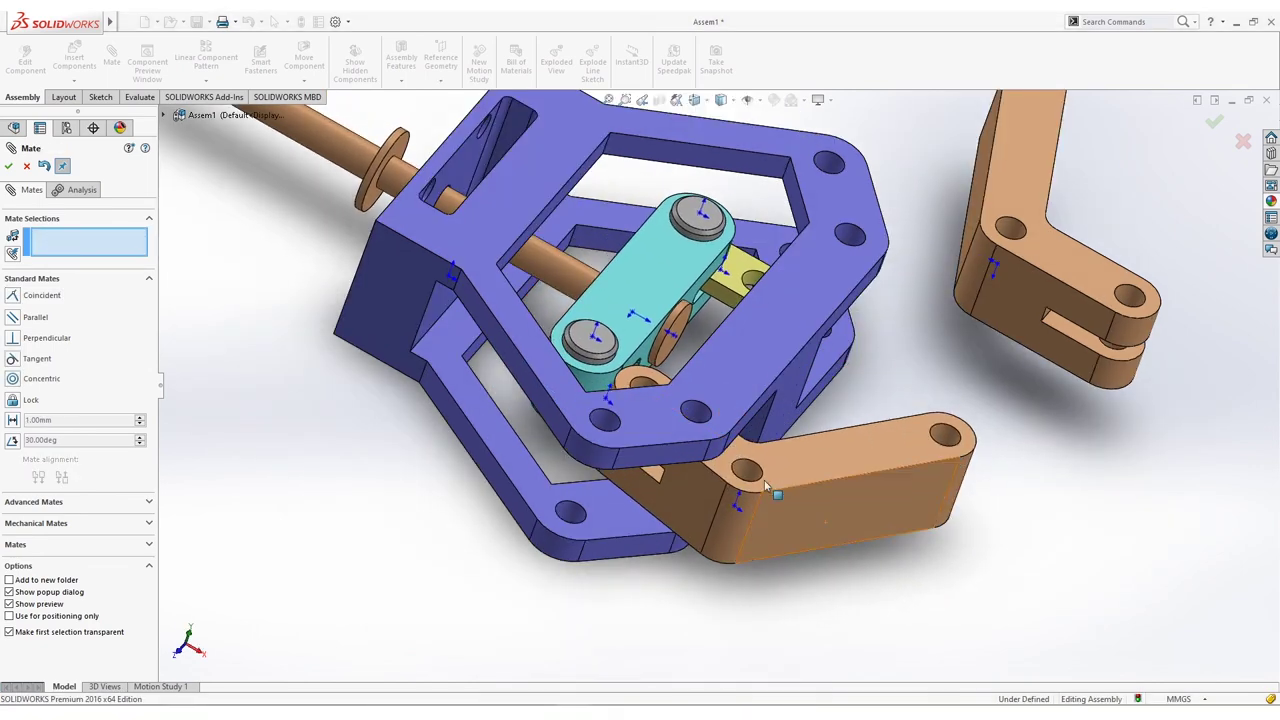
click(753, 477)
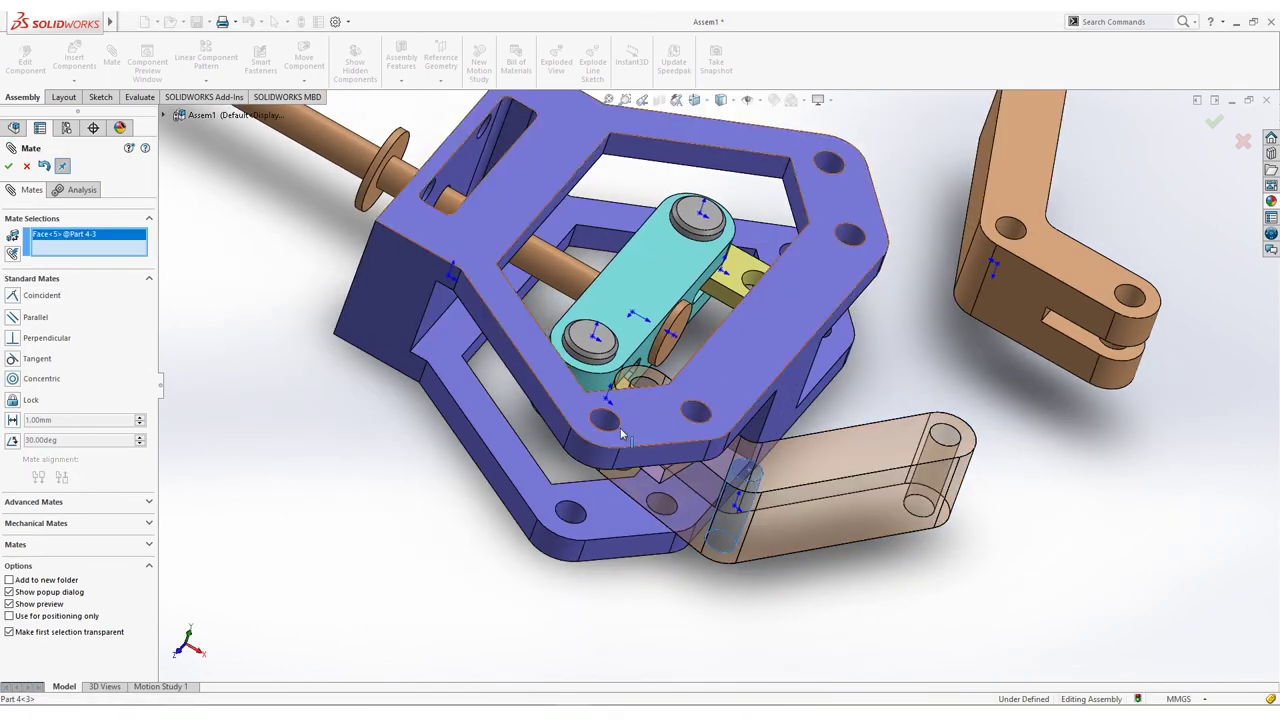
click(744, 441)
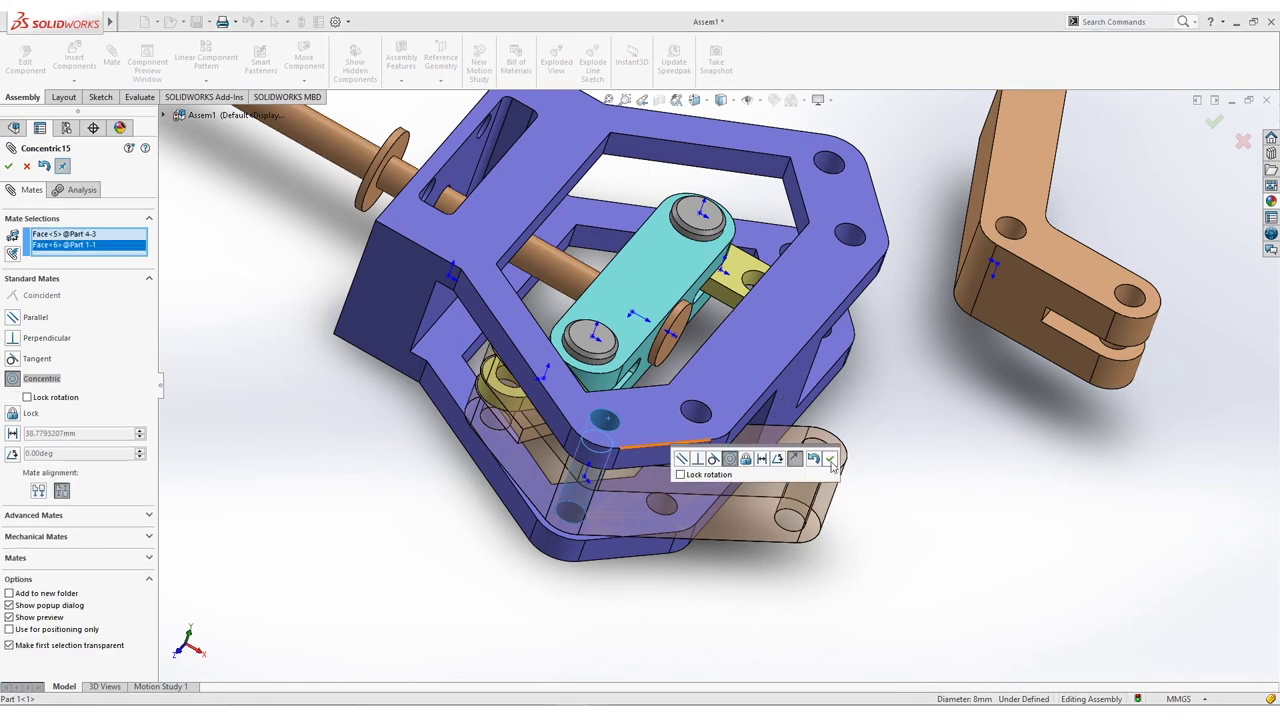
click(829, 460)
middle_drag(785, 268, 998, 105)
click(1005, 110)
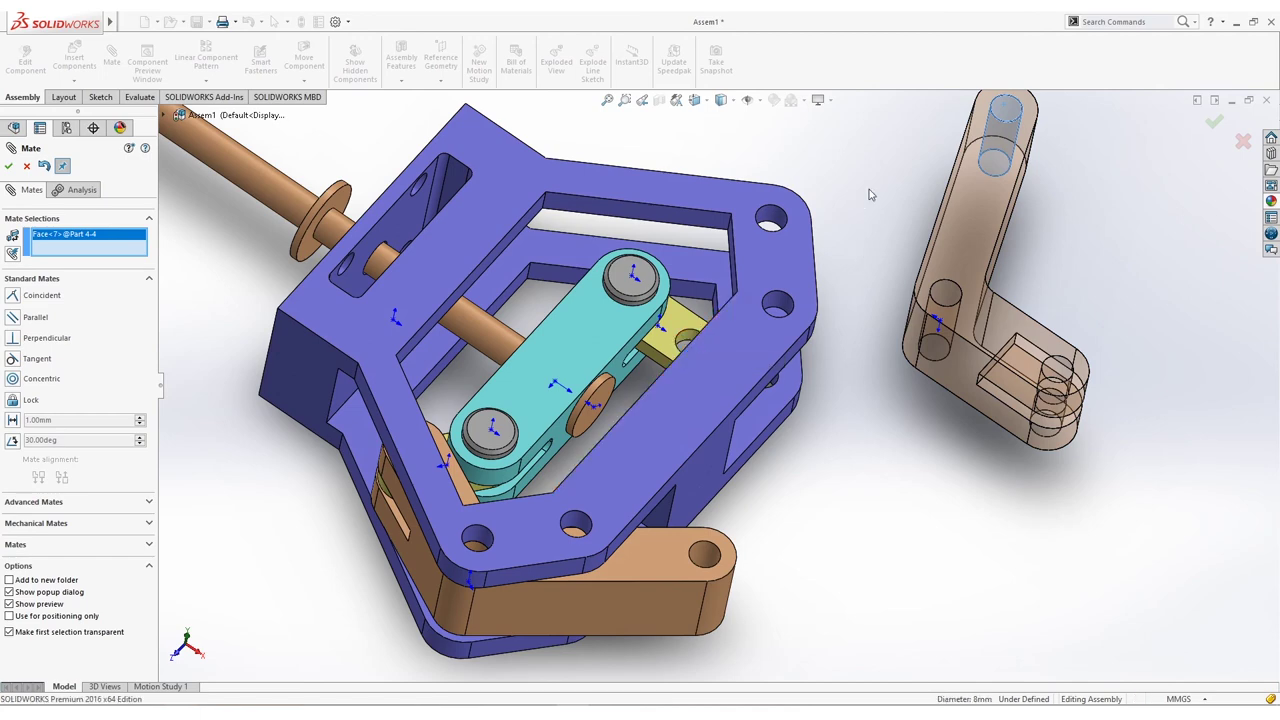
key(Escape)
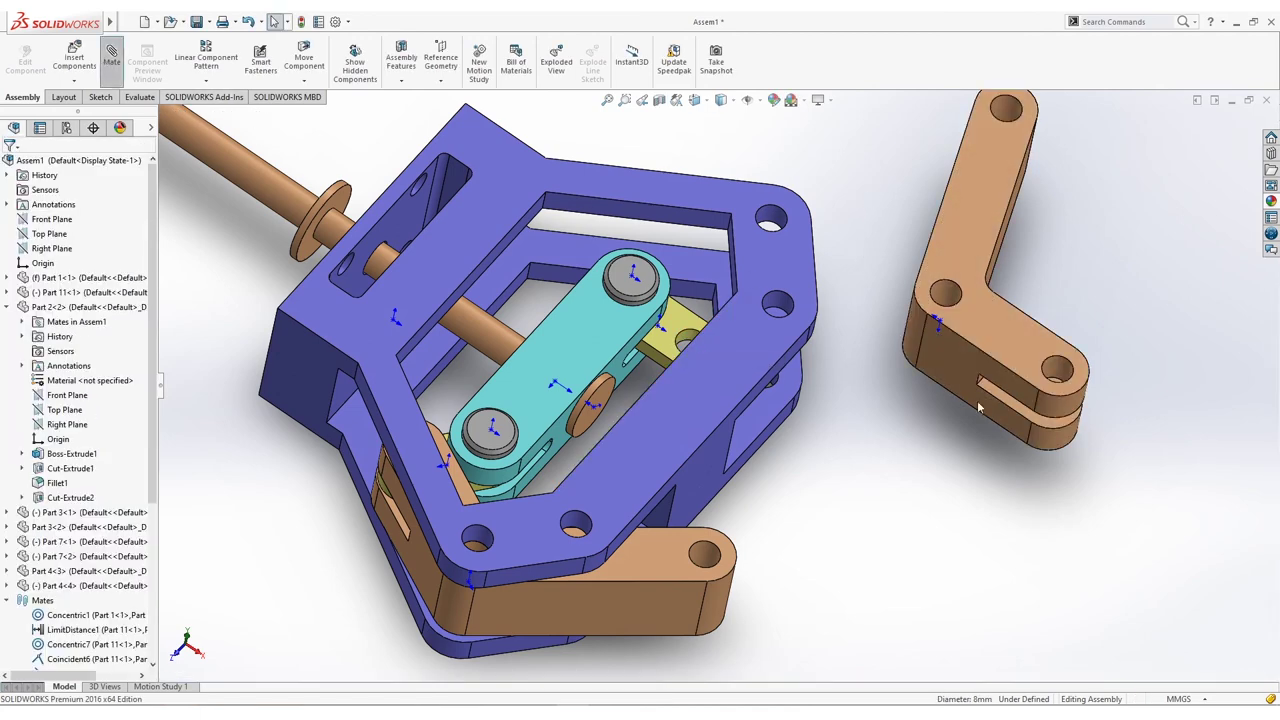
Step: Mate the slotted-end hole of the rotated Part 4 concentric with the free hole of the far Part 3 link
click(1050, 385)
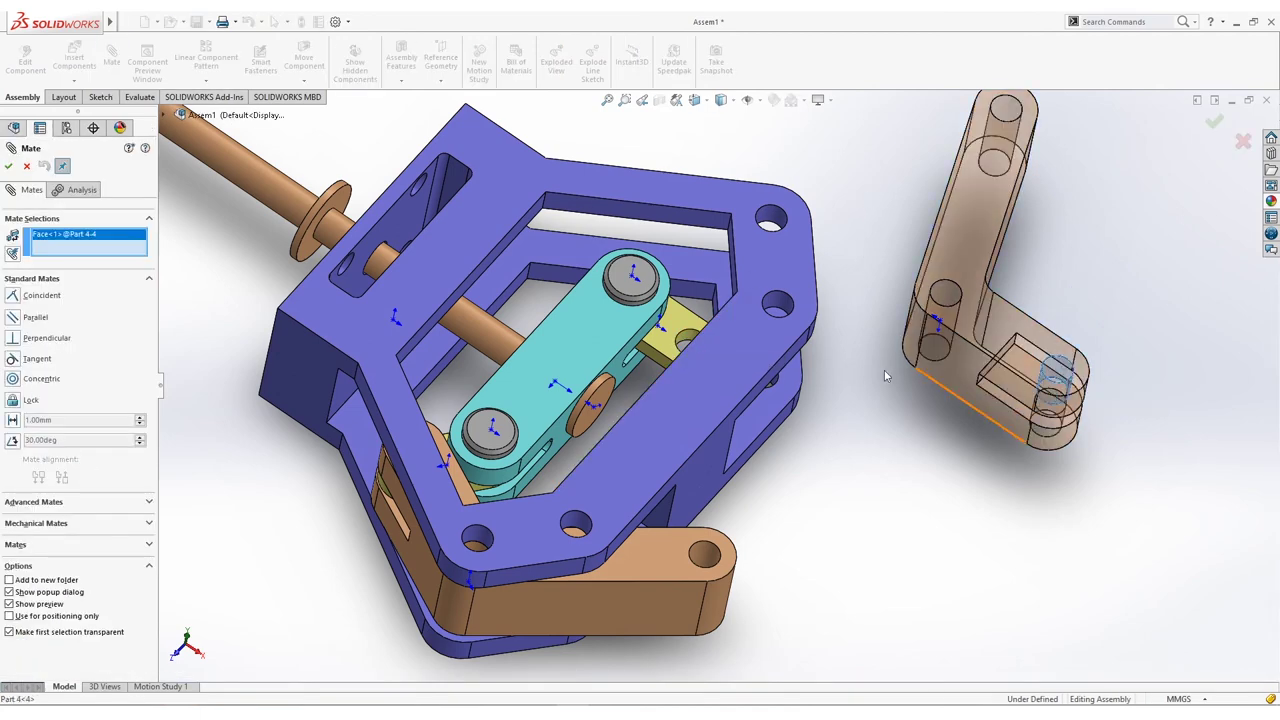
click(687, 343)
click(851, 301)
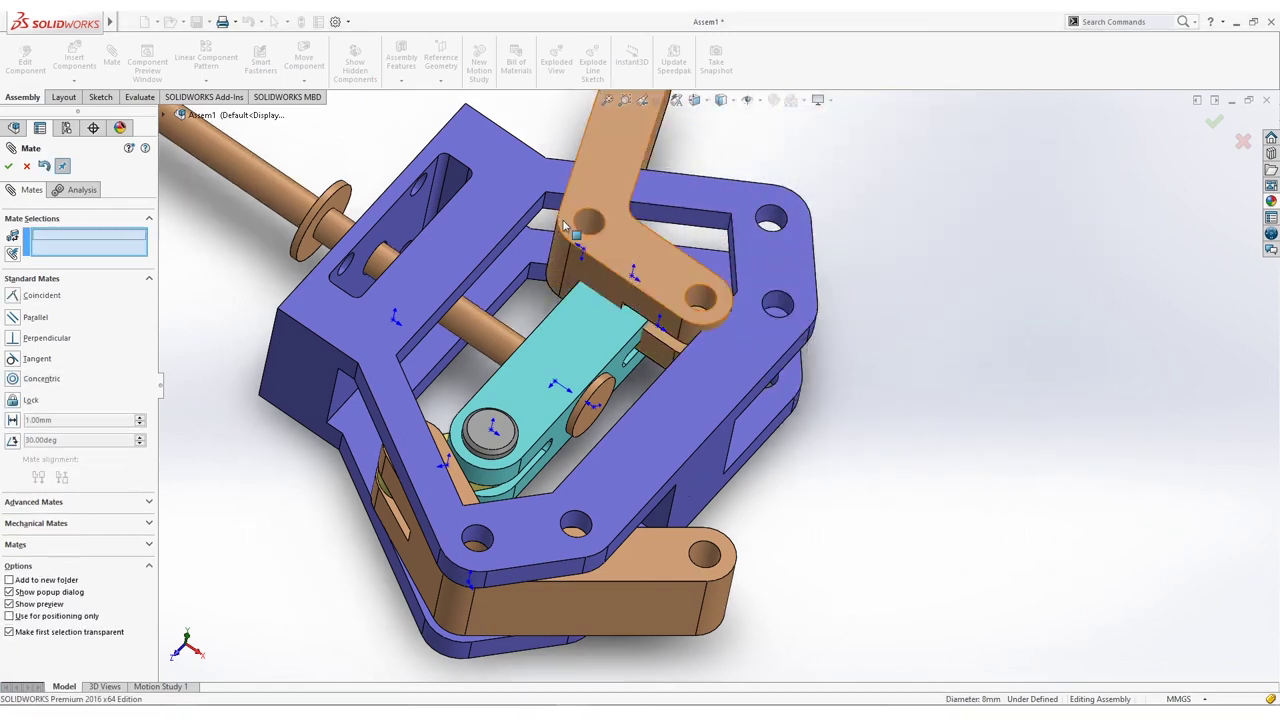
Step: Mate the corner hole of the rotated Part 4 concentric with Part 1's outer hole on the far side
click(581, 224)
click(772, 220)
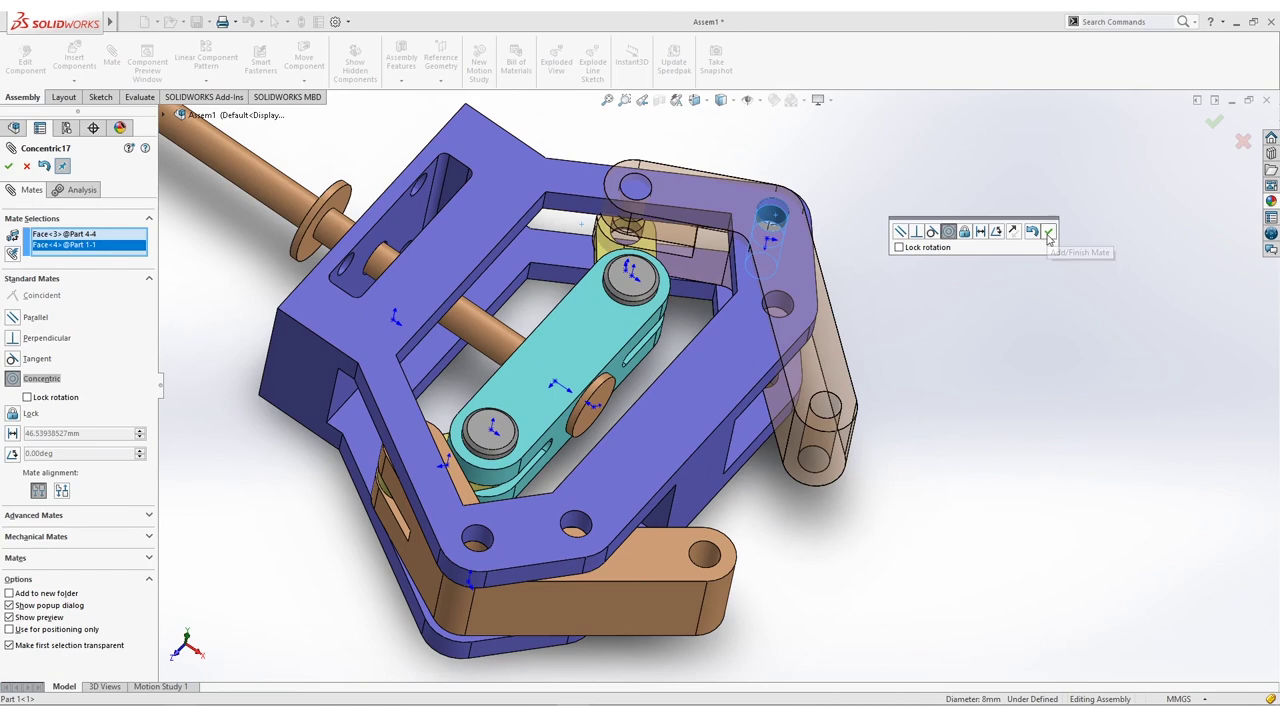
click(1049, 233)
Step: Mate an inner slot face of the rotated Part 4 coincident with the flat face of the far Part 3 link
middle_drag(957, 266, 886, 263)
click(688, 275)
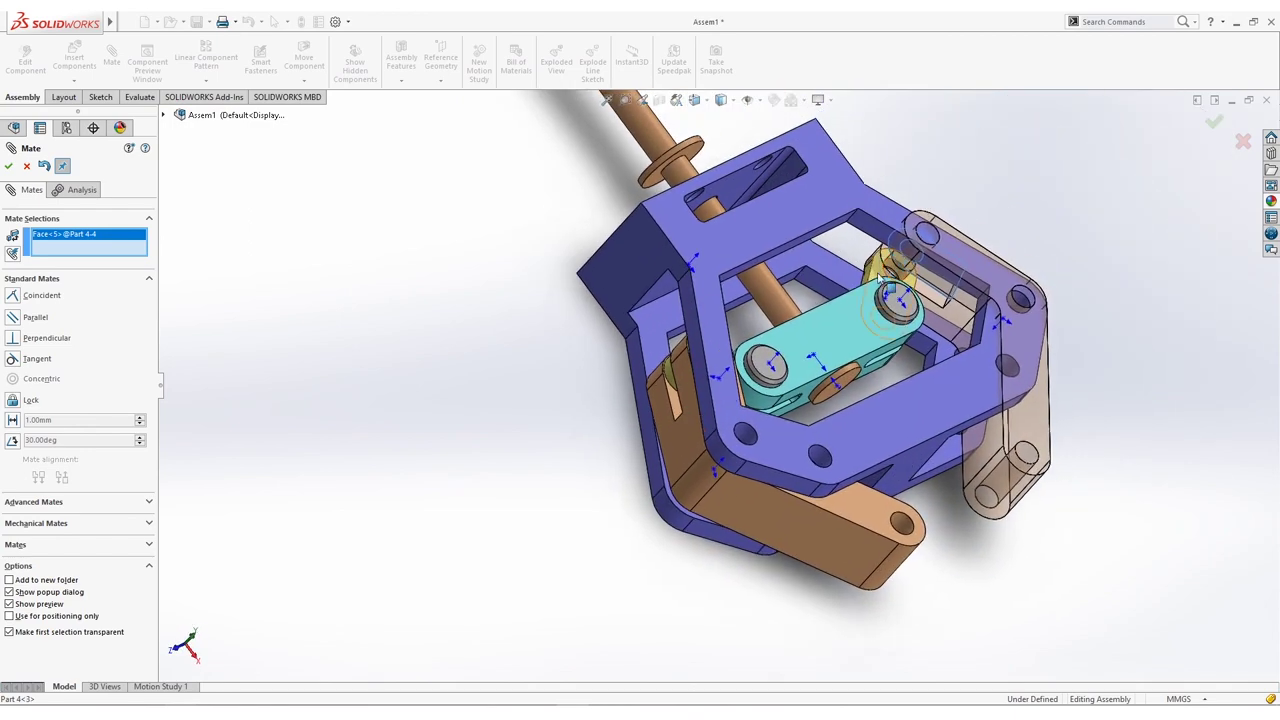
click(1035, 342)
click(1188, 301)
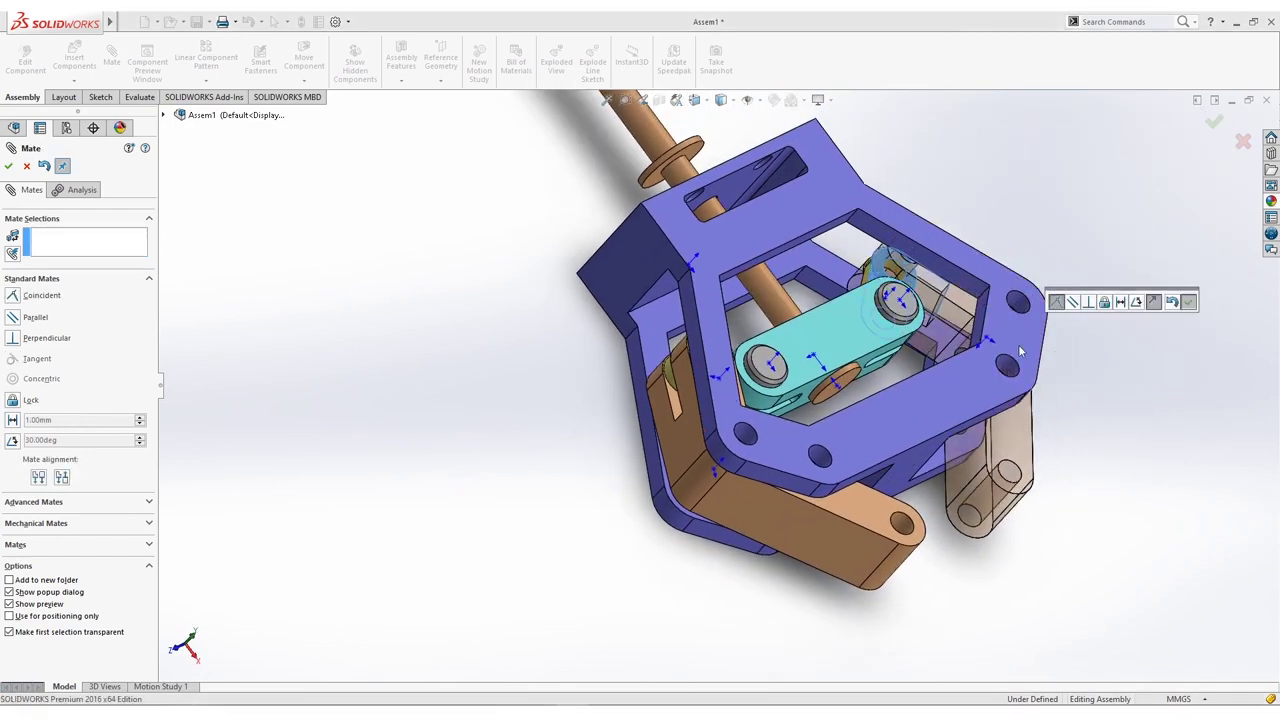
Step: Slide the shaft outward through Part 1's end block in the isometric view to check how both Part 4 arms swing
key(ctrl+7)
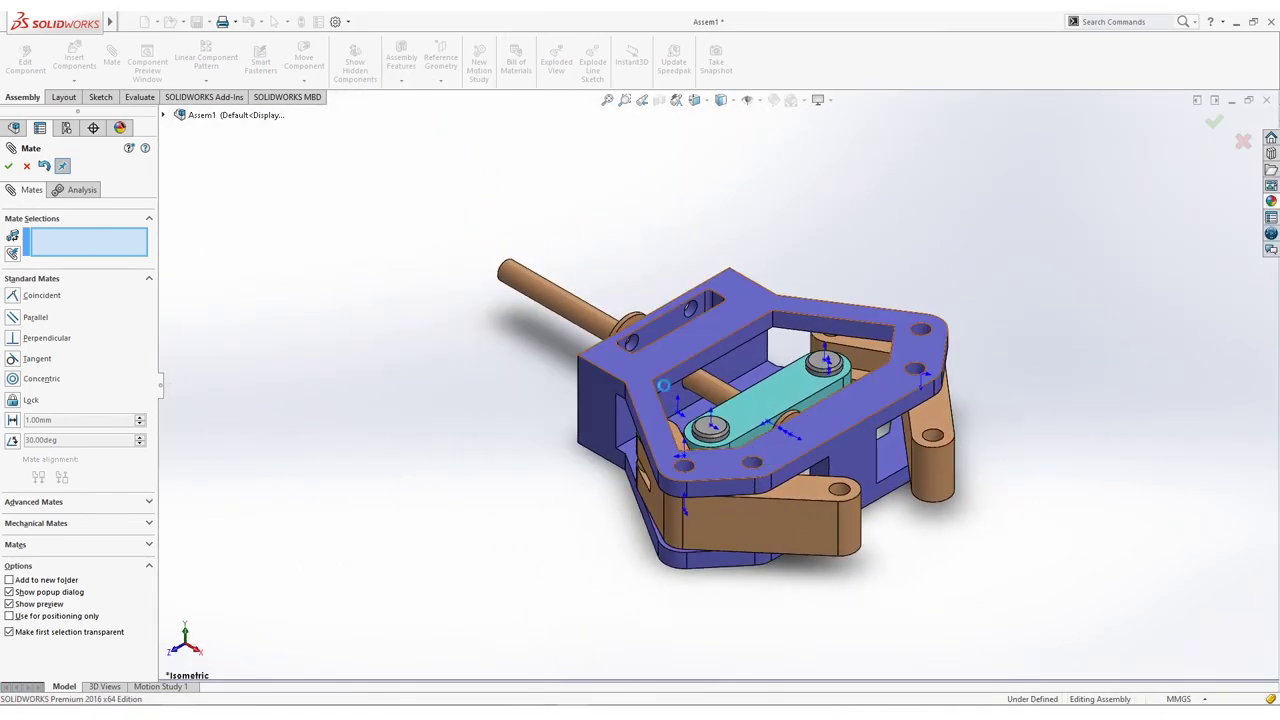
drag(606, 331, 545, 269)
middle_drag(545, 269, 638, 394)
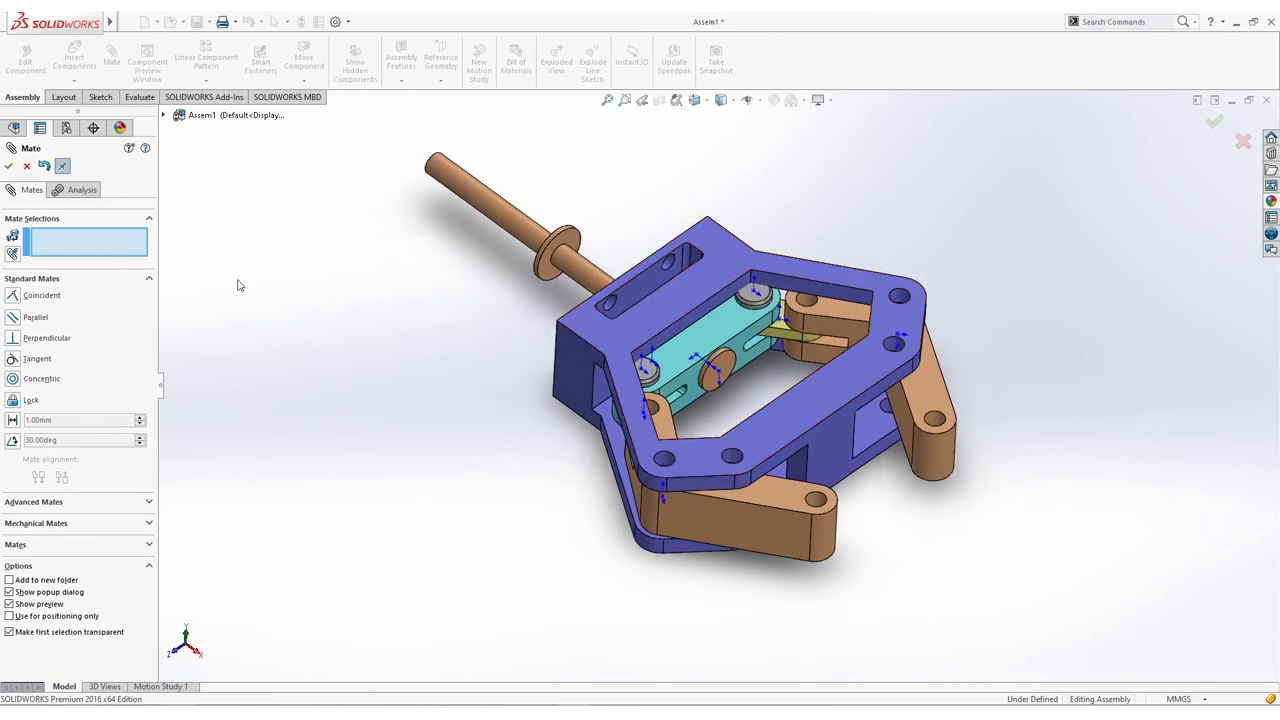
Step: Insert a Part 9 pin in front of the gripper and place a second copy of it beside the first
key(Escape)
key(r)
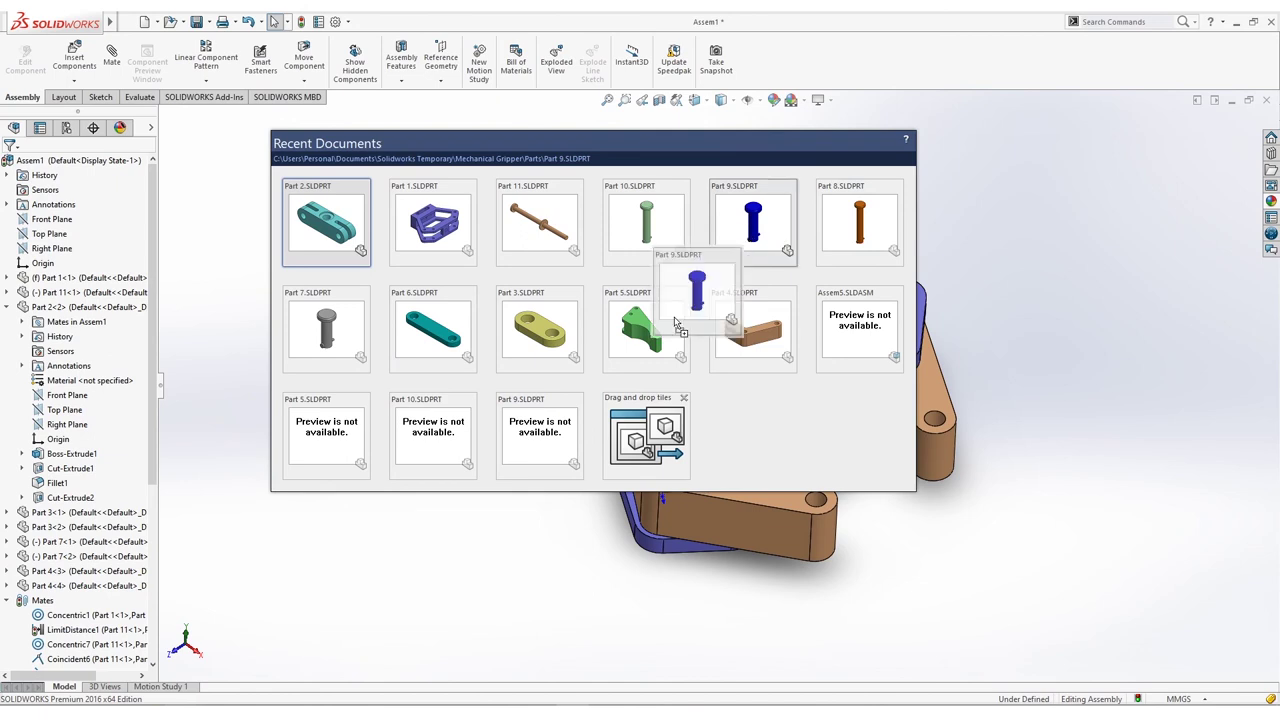
drag(752, 225, 486, 517)
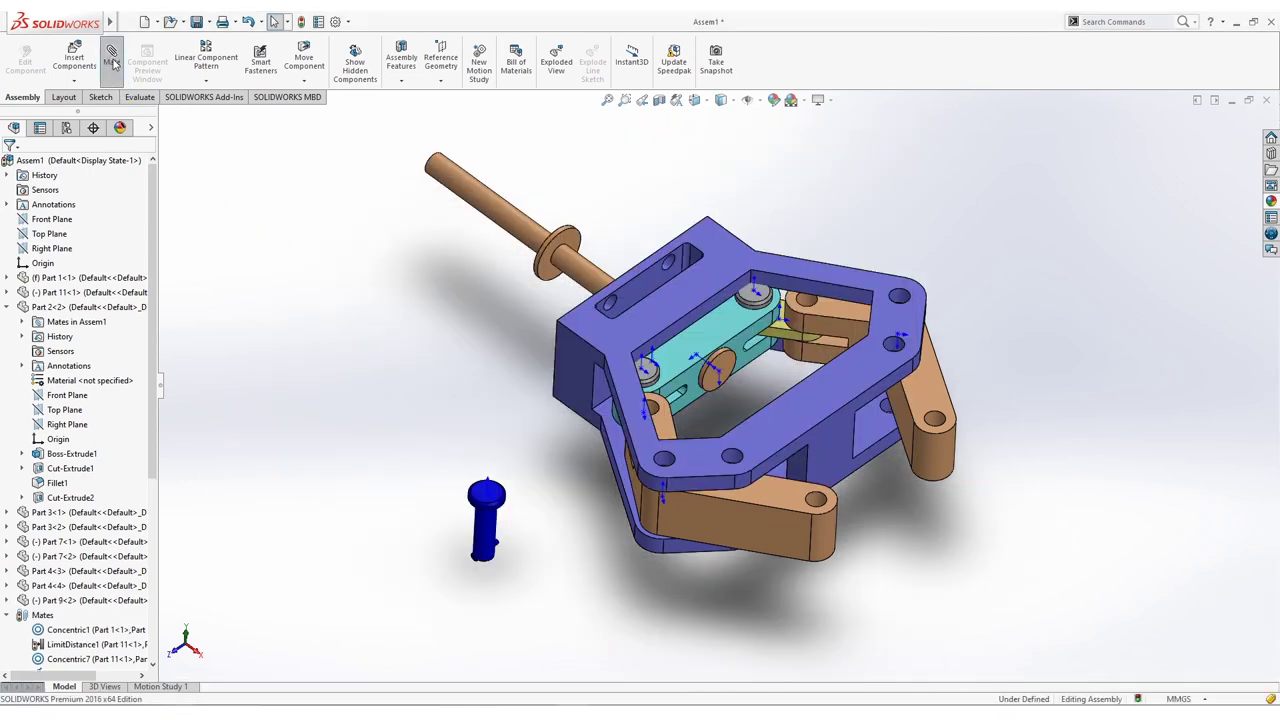
middle_drag(491, 405, 493, 470)
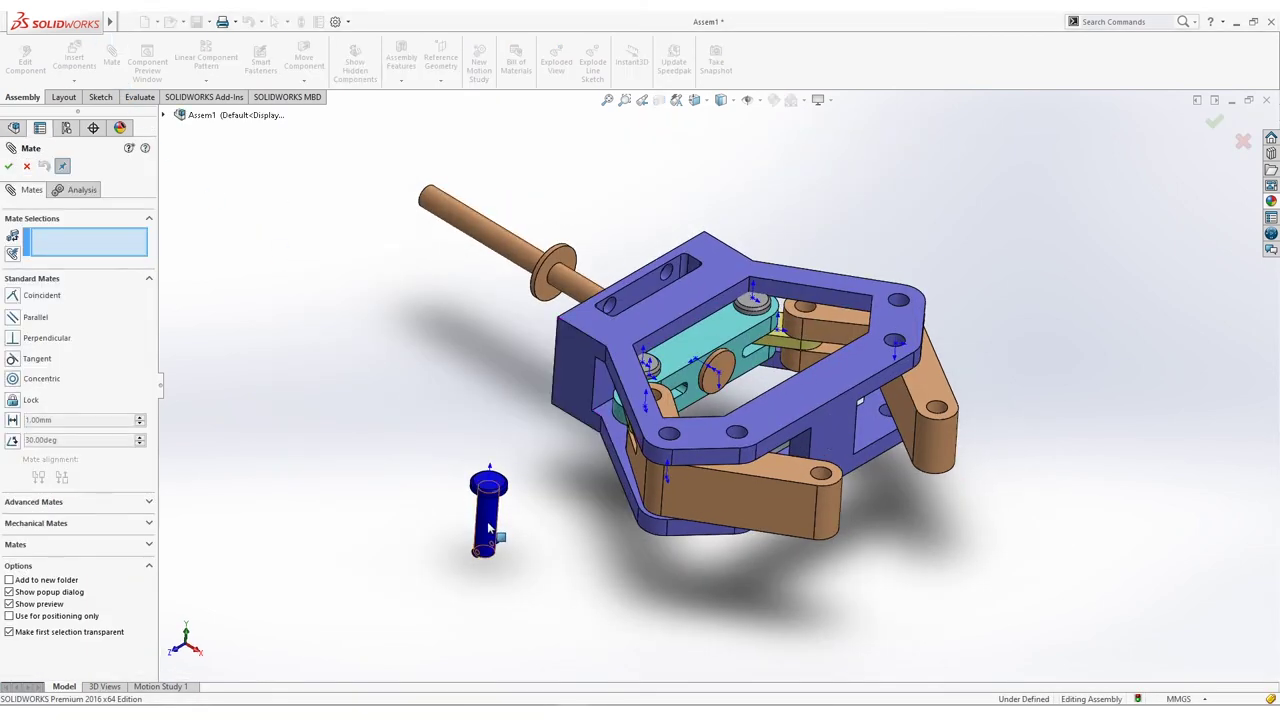
click(500, 516)
key(Escape)
ctrl+drag(488, 505, 420, 497)
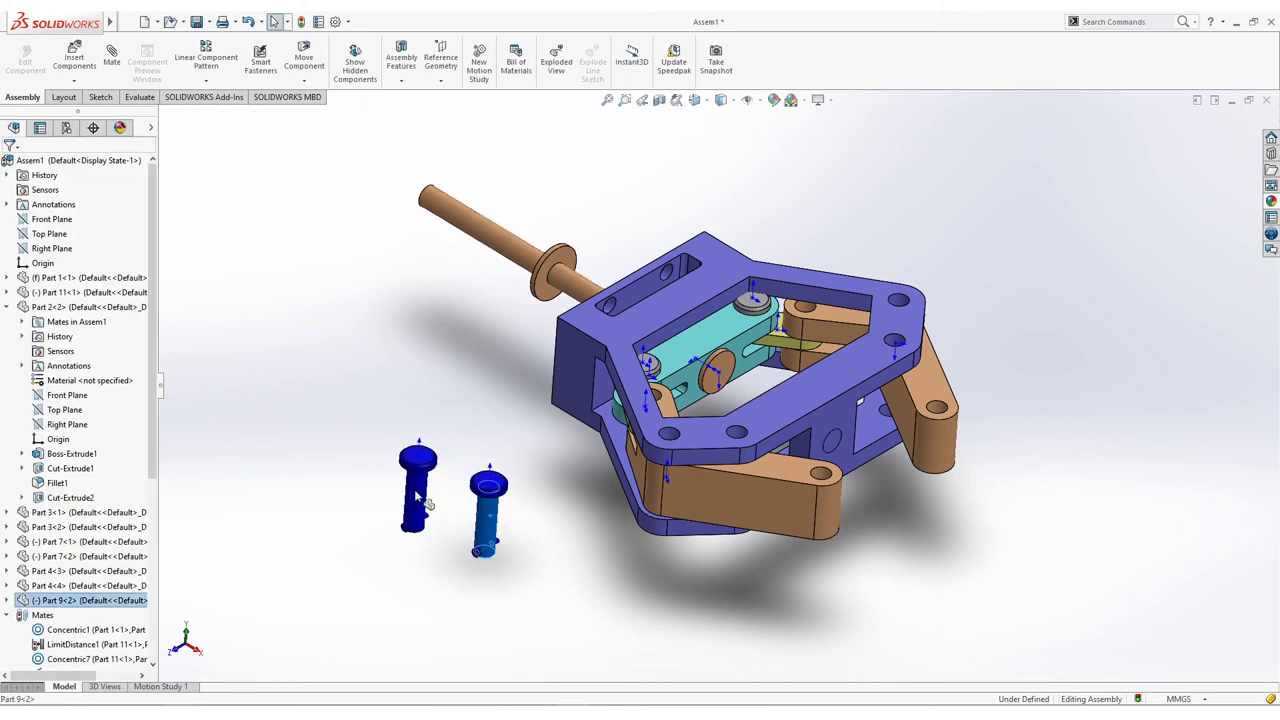
Step: Mate the shank of one Part 9 pin concentric with the slotted-end hole of the near Part 4 arm
middle_drag(481, 411, 463, 417)
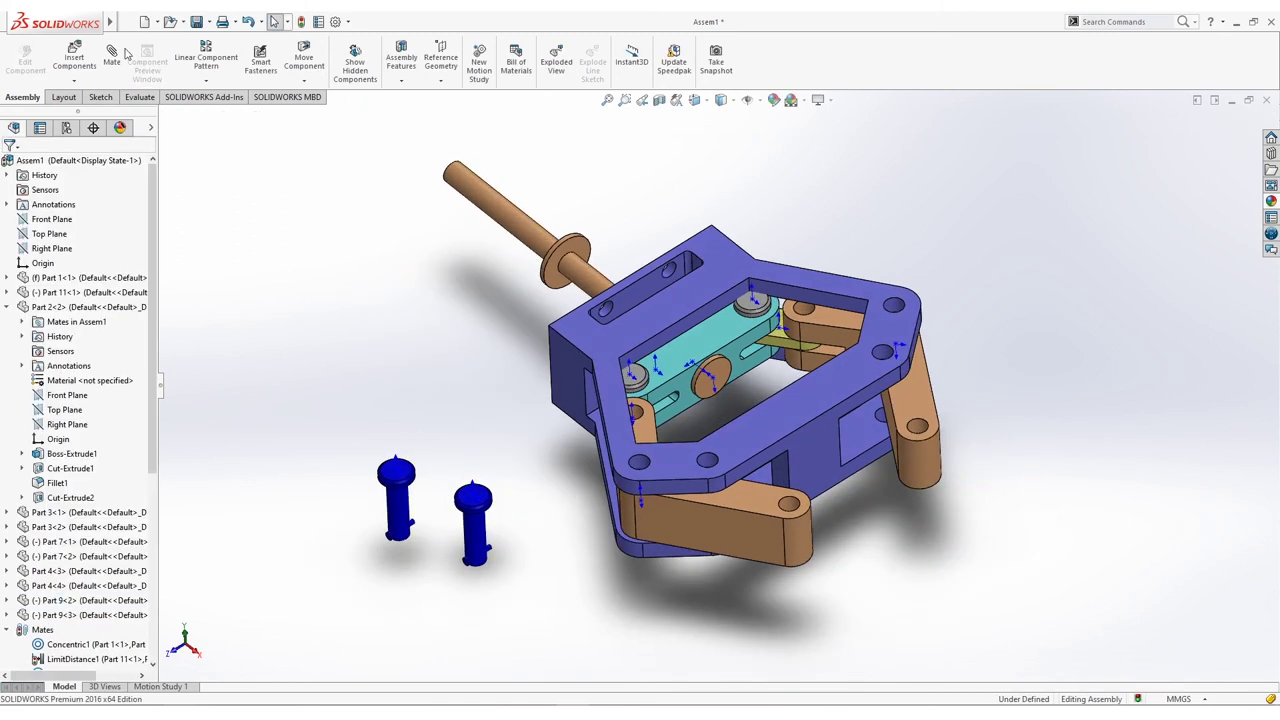
click(397, 508)
middle_drag(514, 457, 614, 450)
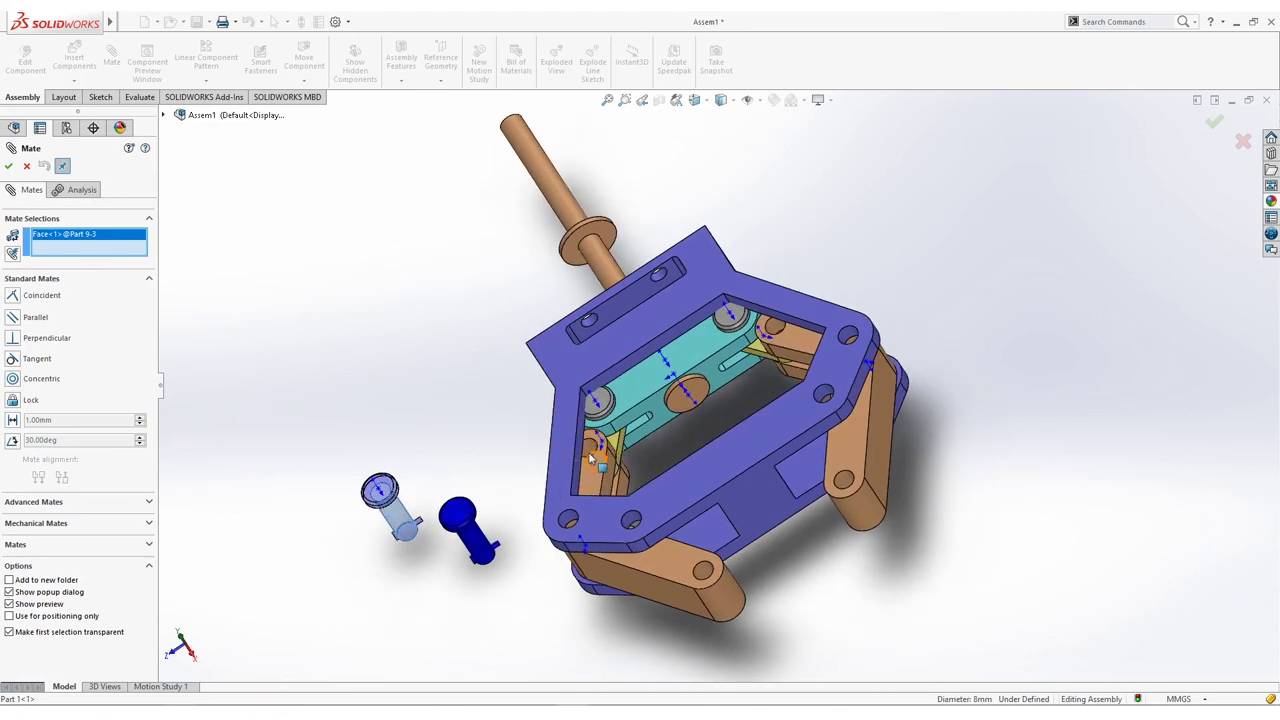
click(591, 458)
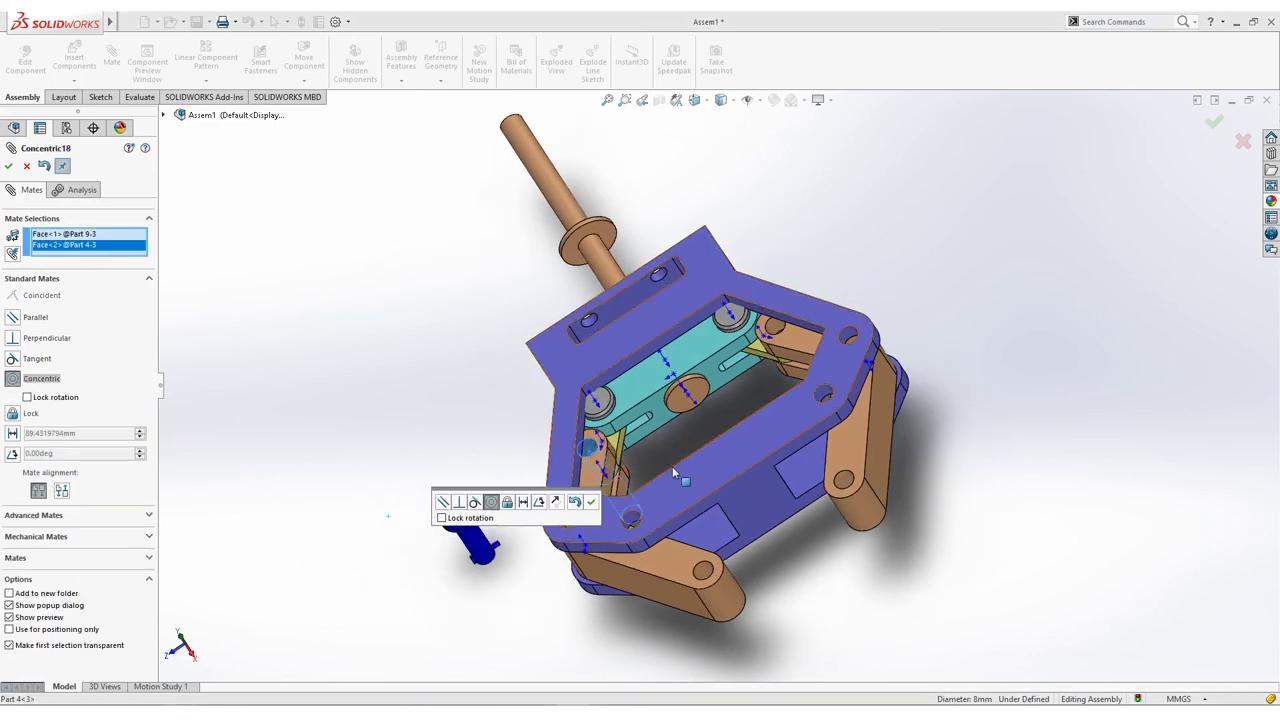
middle_drag(622, 309, 614, 390)
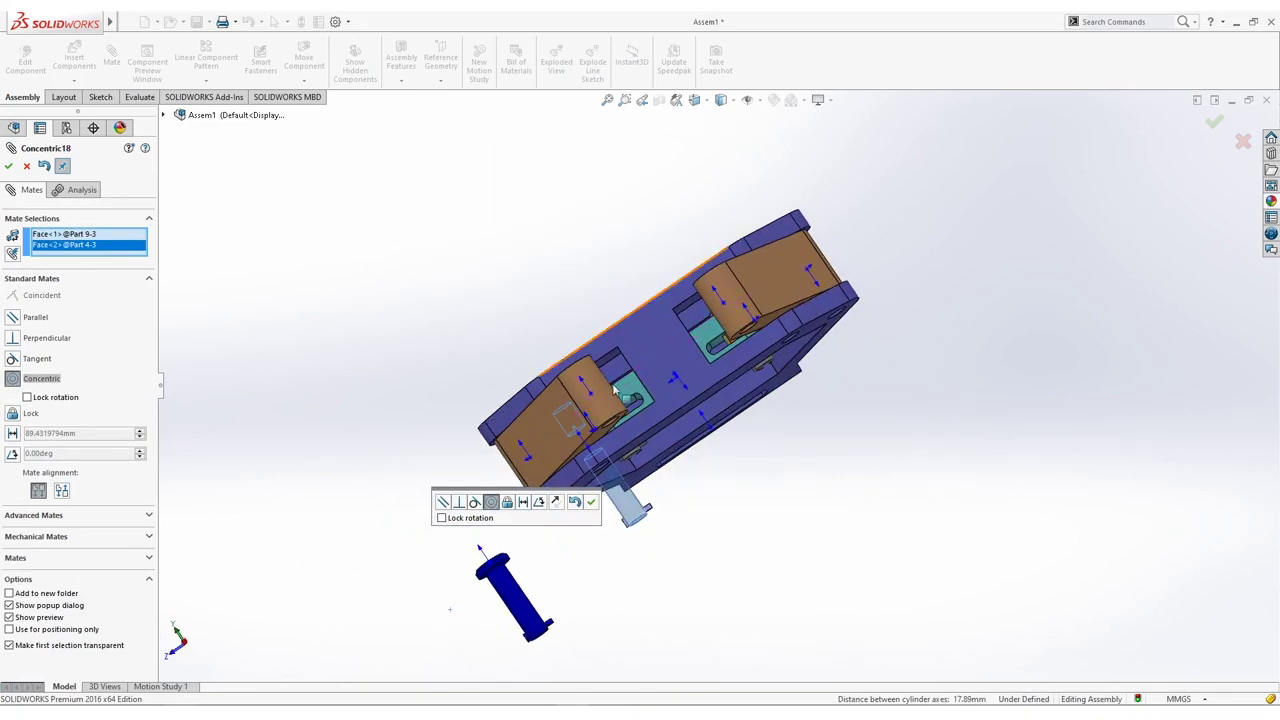
click(593, 503)
Step: Mate the underside of that Part 9 pin's head coincident with the top face of the near Part 4 arm
scroll(670, 543, down, 3)
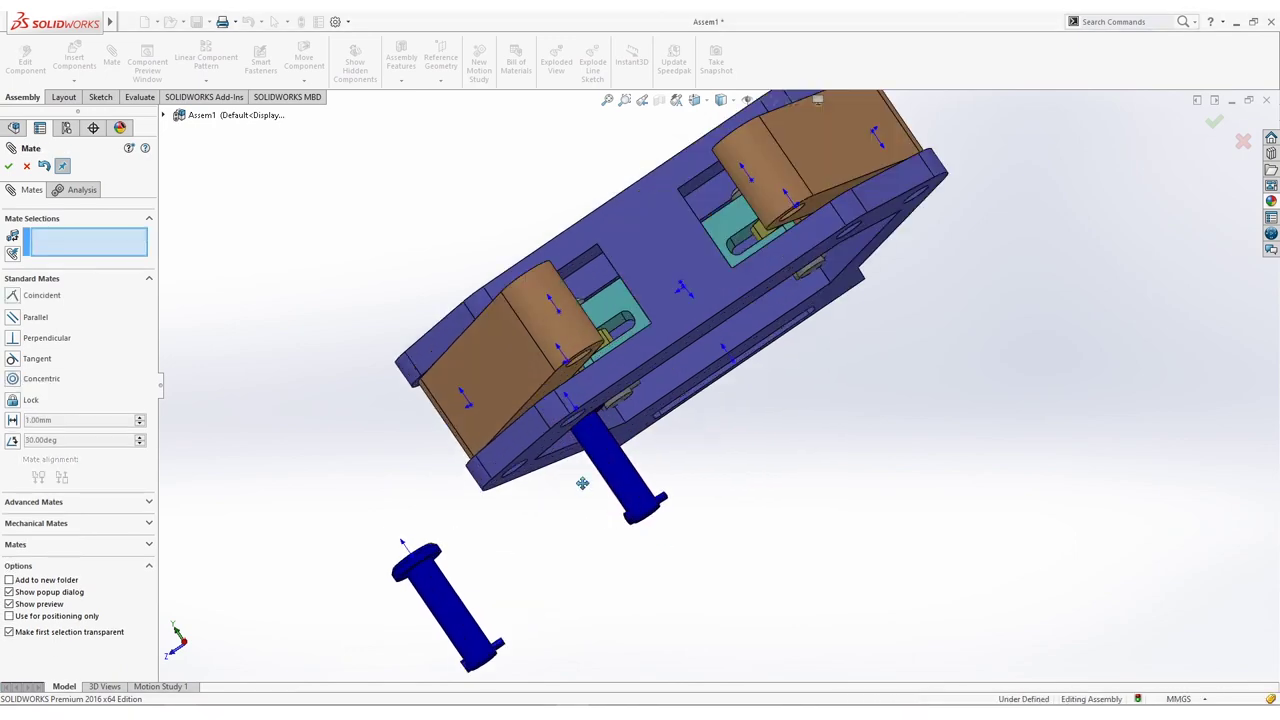
scroll(582, 483, down, 5)
click(594, 356)
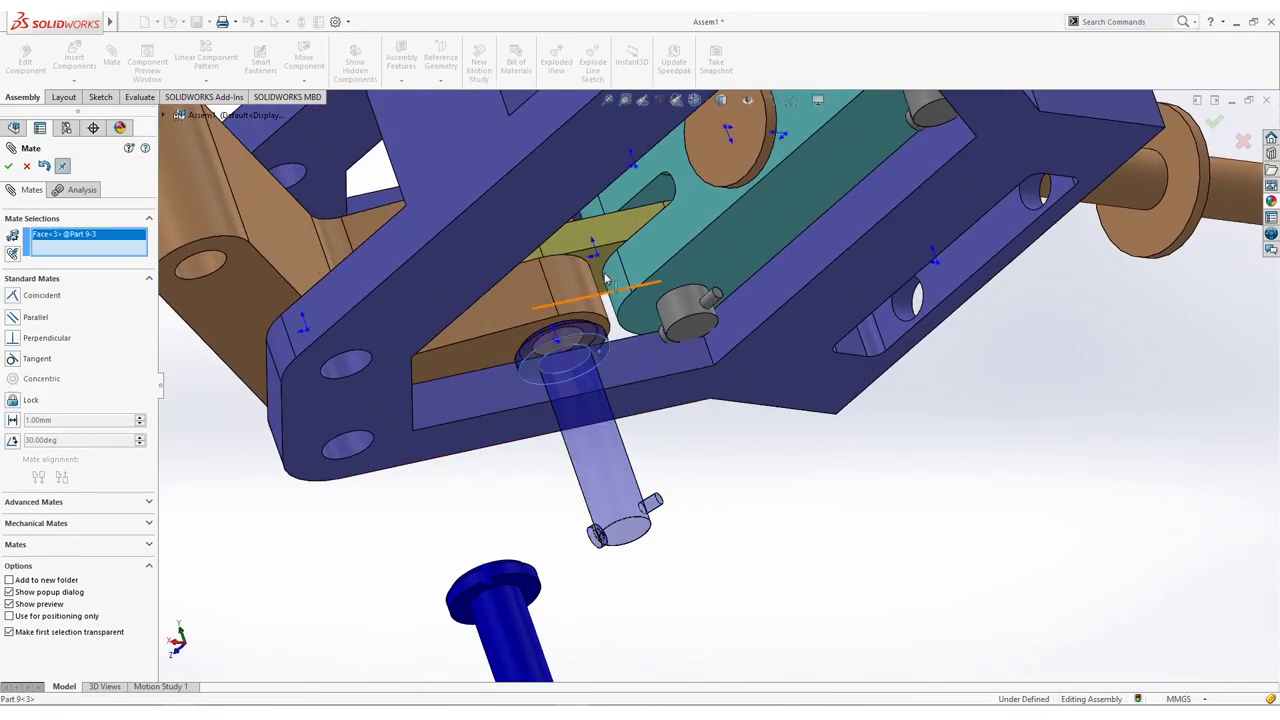
key(ctrl+7)
click(643, 329)
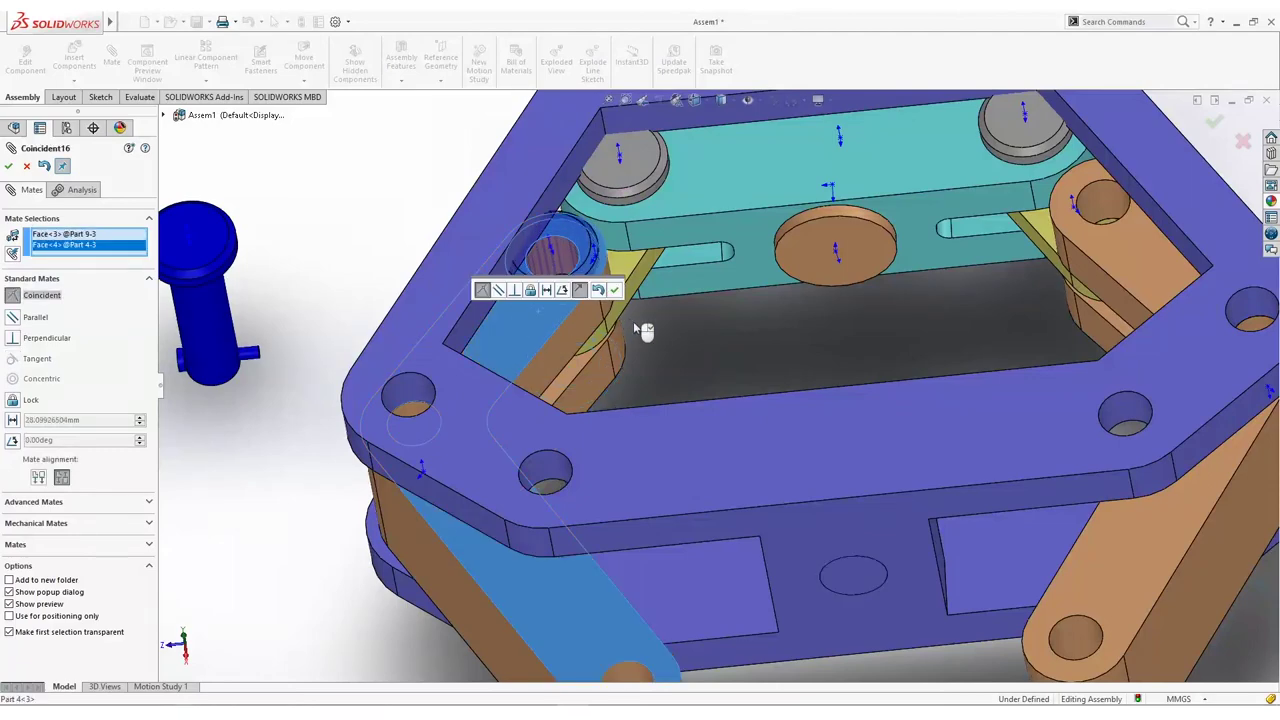
click(487, 289)
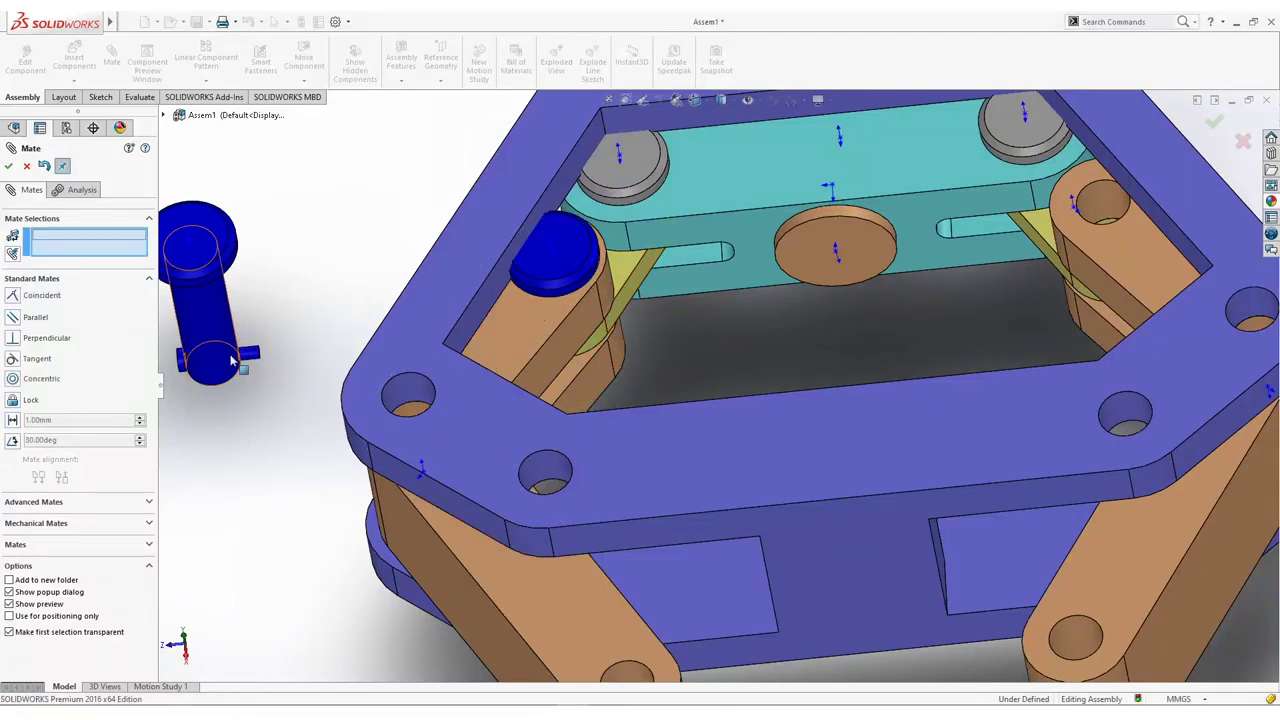
Step: Mate the shank of the remaining Part 9 pin concentric with the slotted-end hole of the far Part 4 arm
click(208, 323)
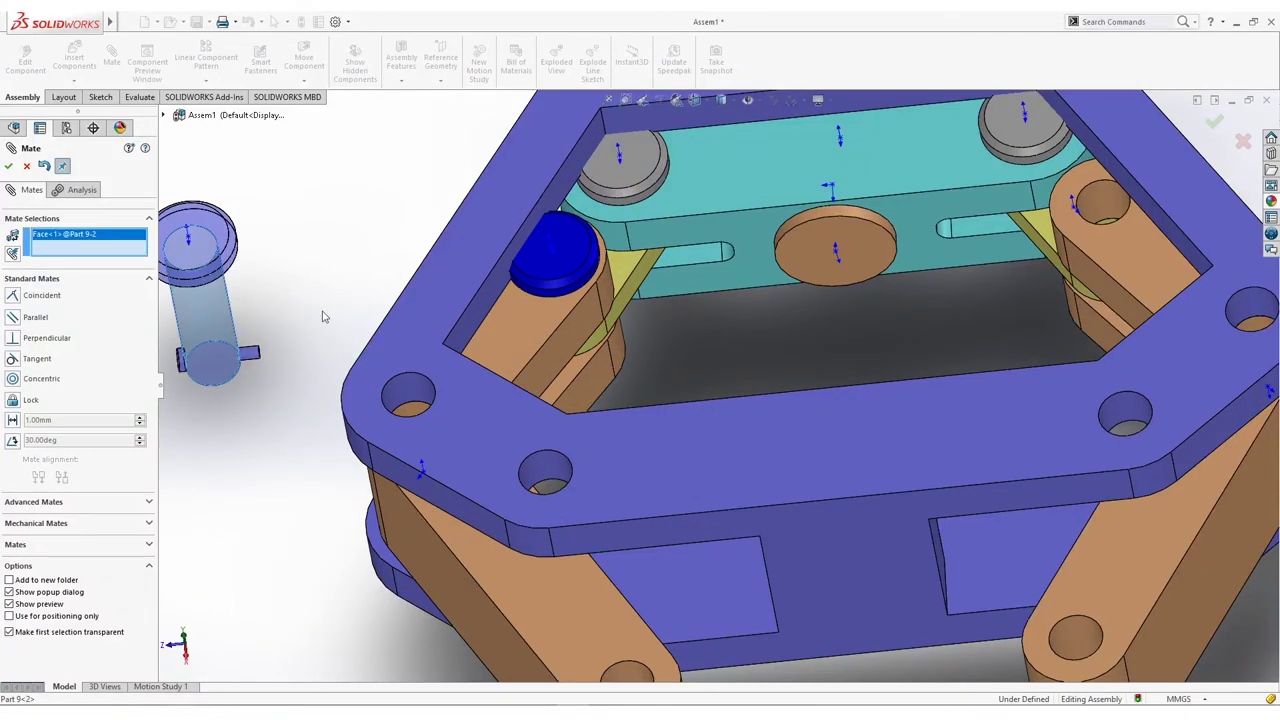
click(1125, 224)
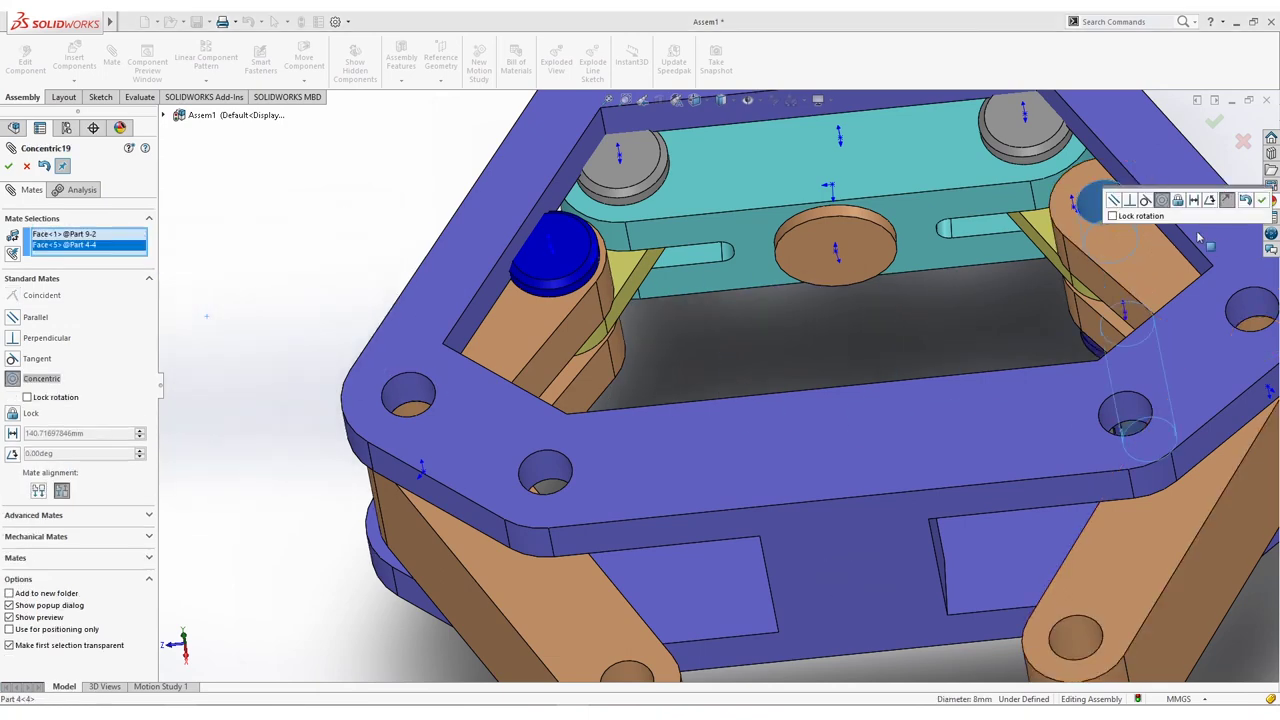
click(1263, 201)
Step: Mate the underside of the second Part 9 pin's head coincident with the far Part 4 arm's top face and finish mating
middle_drag(1263, 203, 755, 262)
scroll(780, 217, down, 5)
click(955, 468)
click(752, 266)
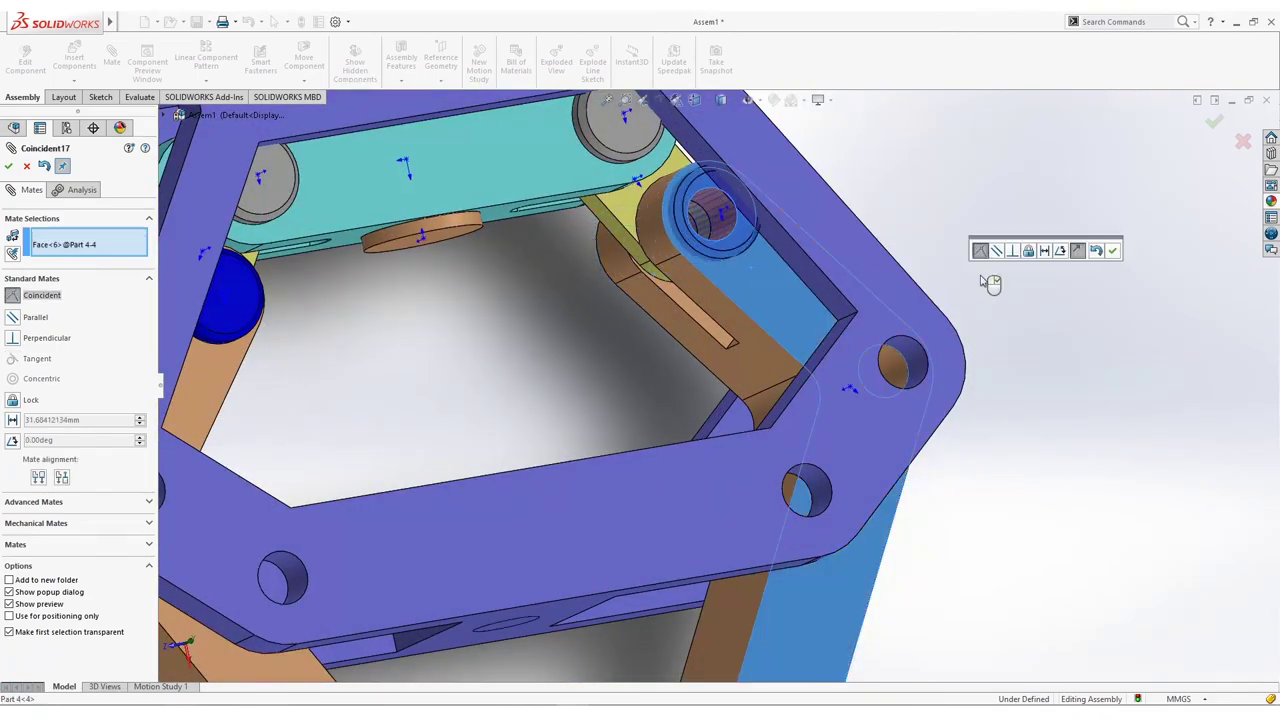
click(1112, 251)
key(ctrl+7)
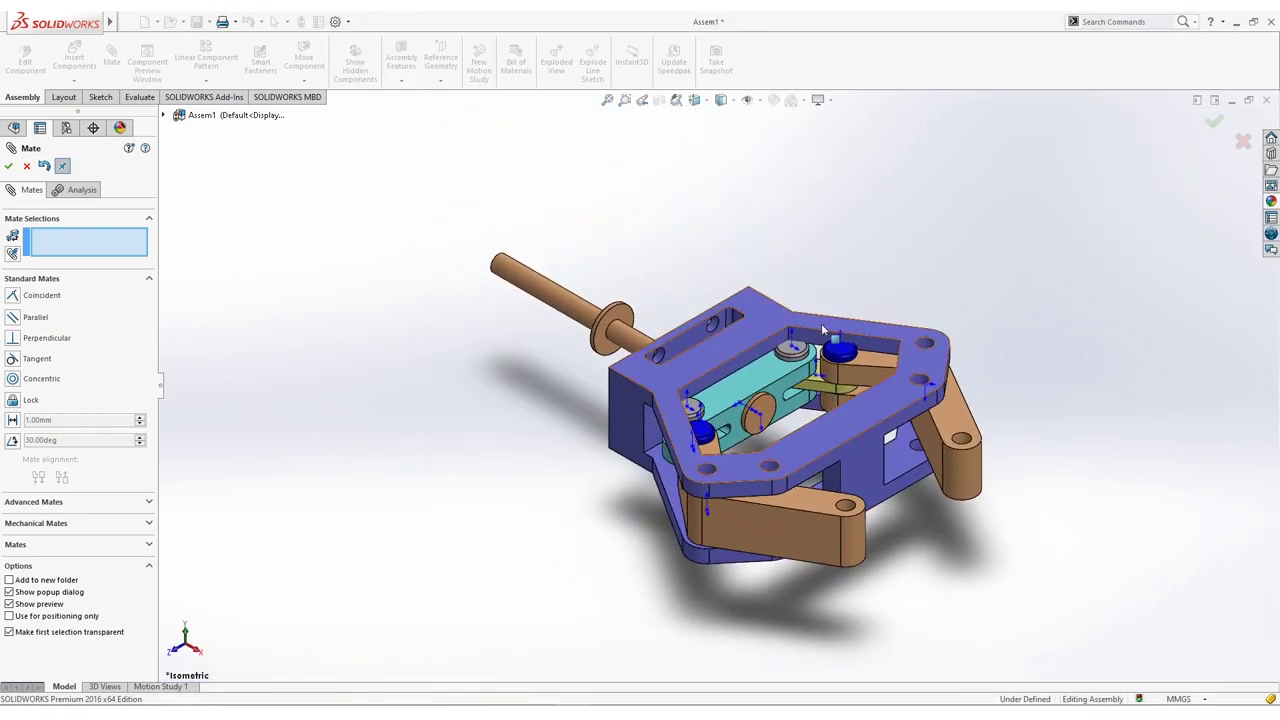
click(8, 166)
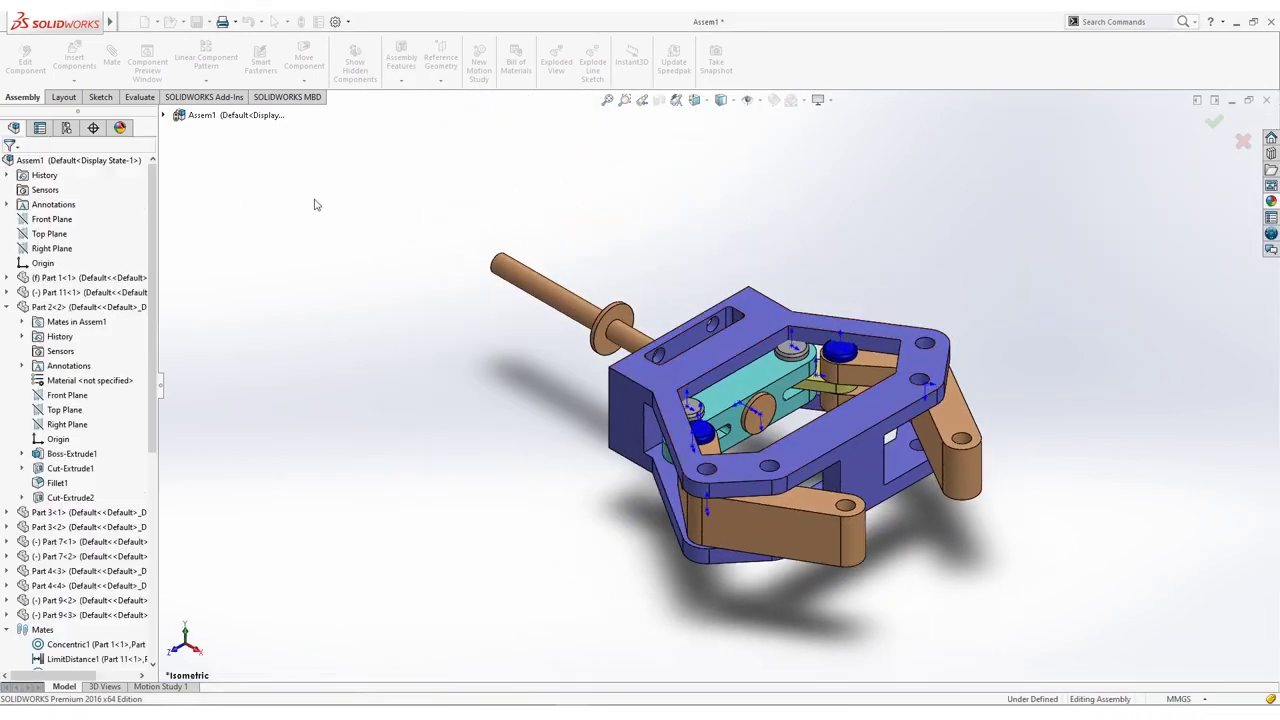
Step: Insert a Part 10 pin and copy it until four Part 10 pins stand beside the gripper
key(r)
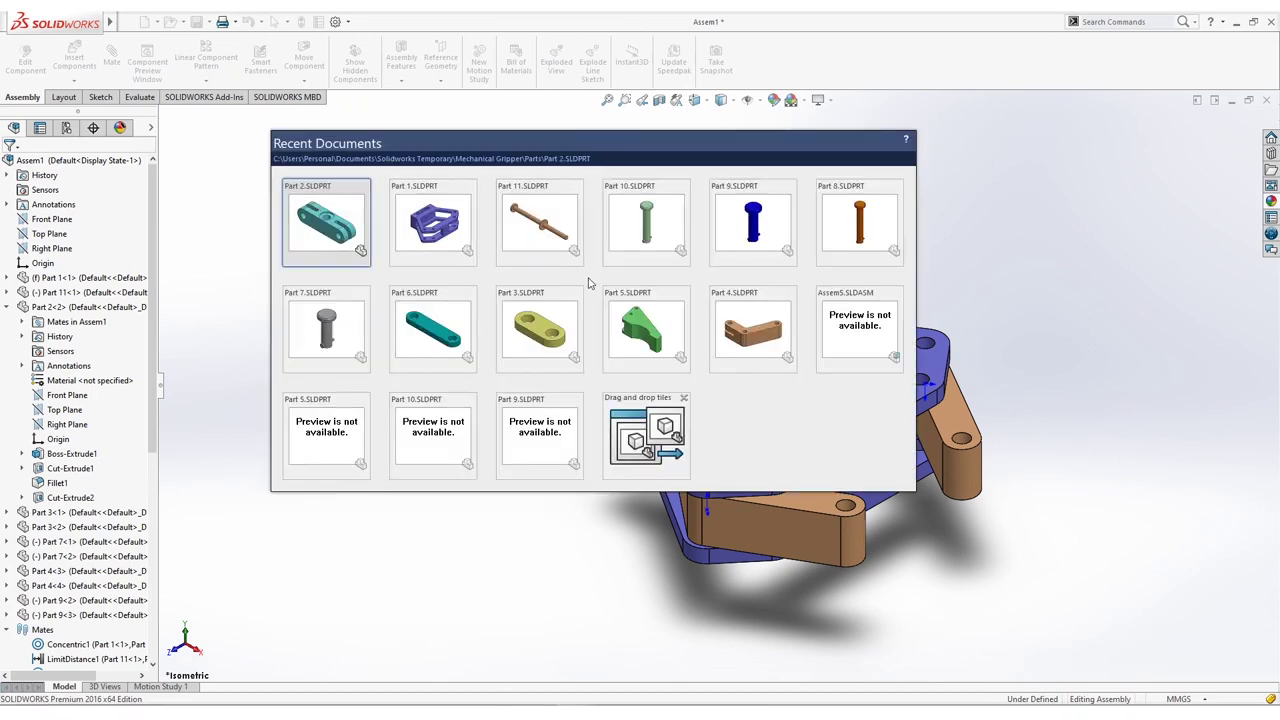
drag(646, 243, 470, 522)
click(380, 458)
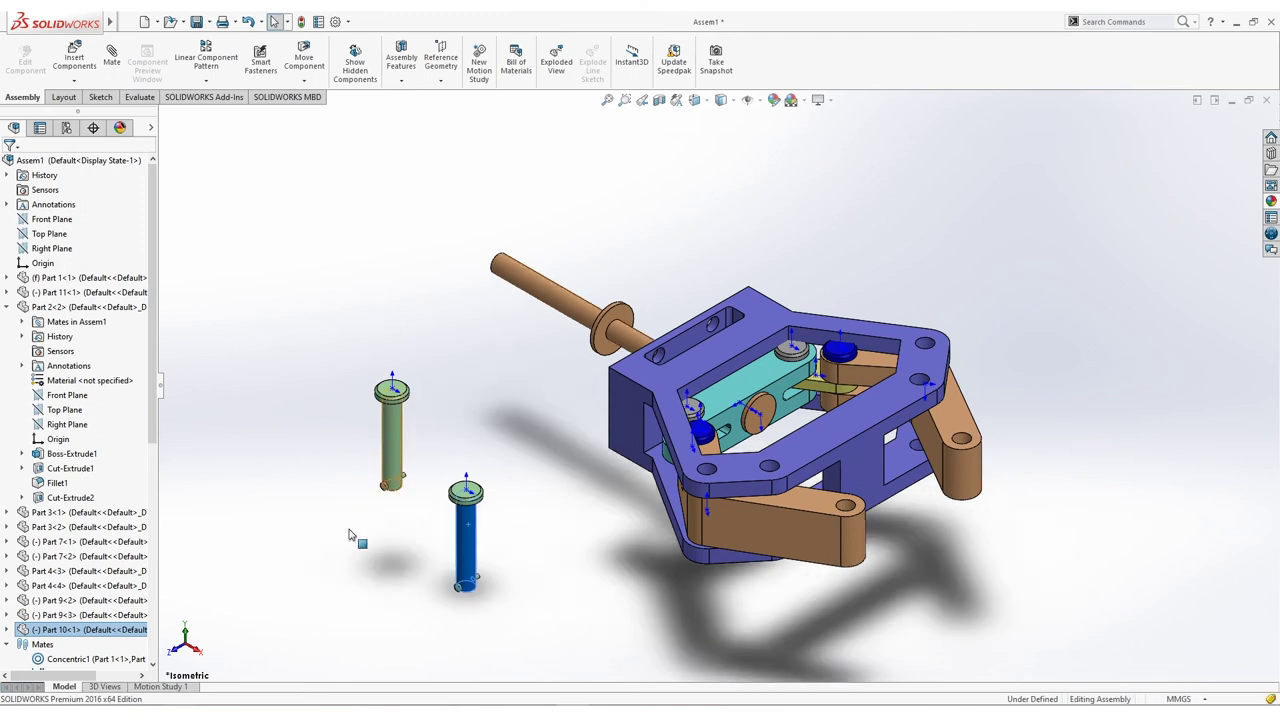
click(432, 555)
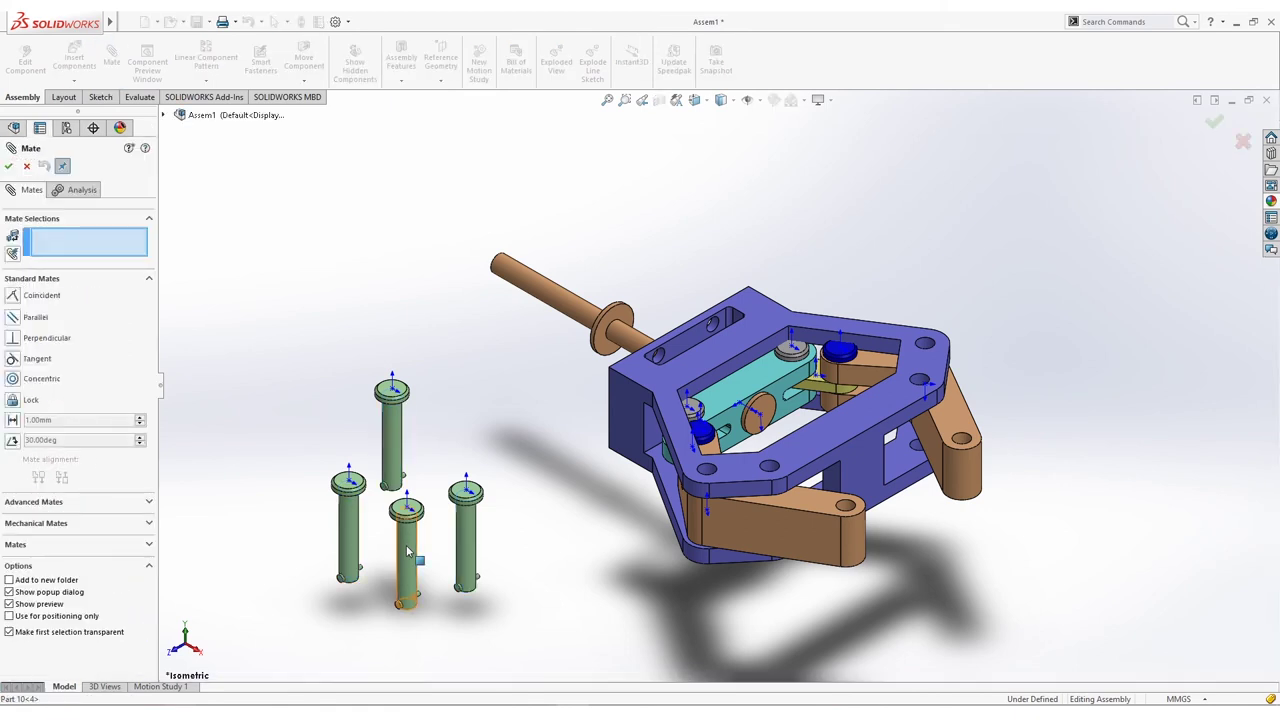
Step: Mate a Part 10 pin concentric with Part 1's outer corner hole on the near side
click(690, 482)
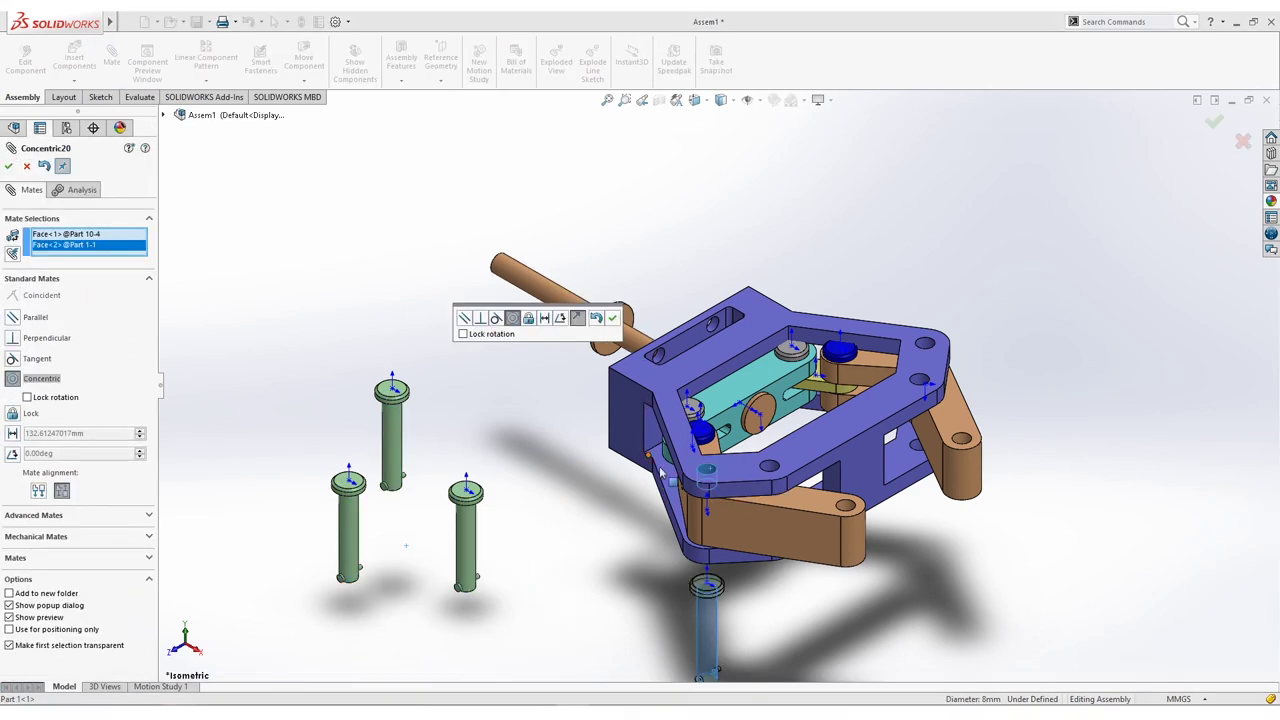
click(612, 318)
ctrl+middle_drag(690, 590, 690, 415)
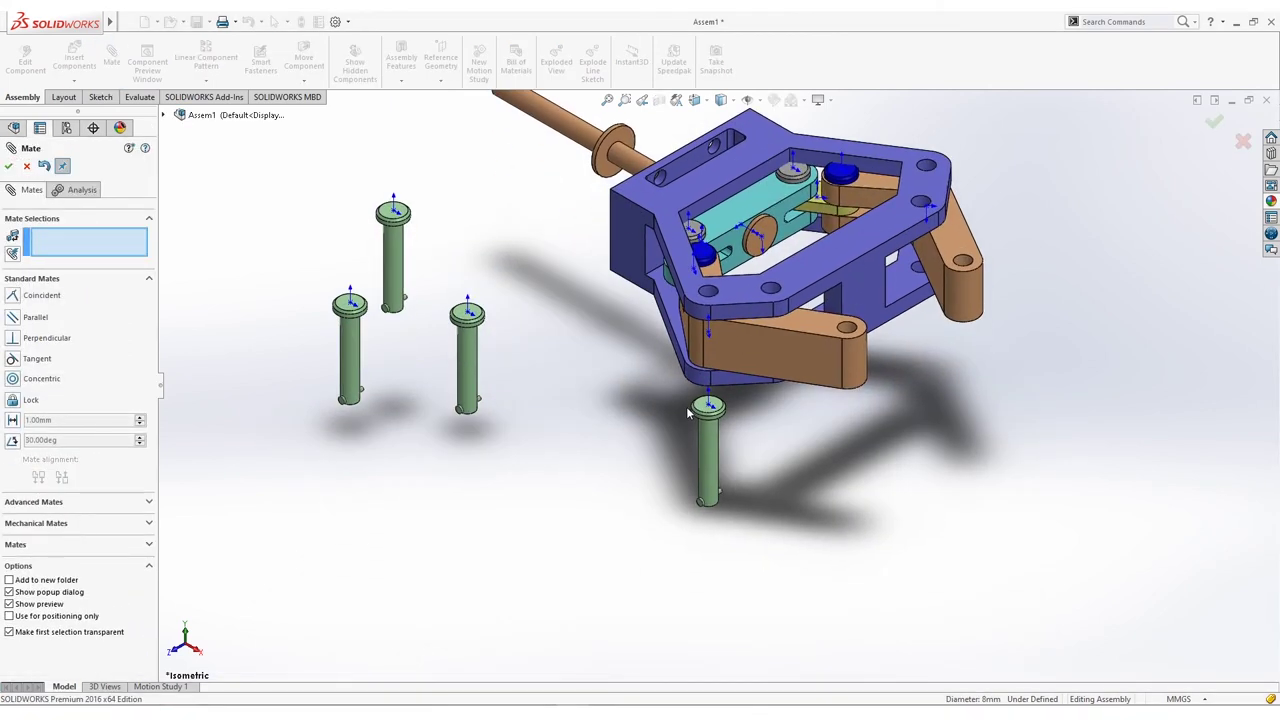
Step: Mate a second Part 10 pin concentric with Part 1's outer corner hole on the far side
click(463, 368)
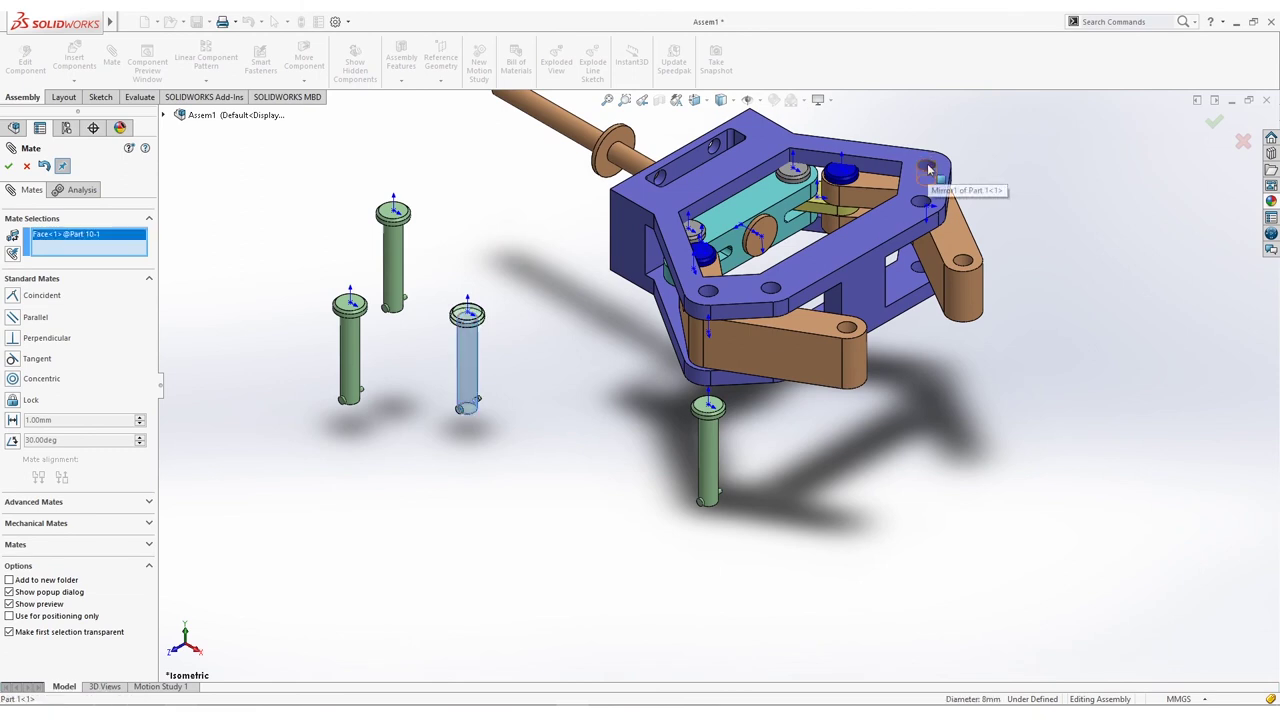
click(928, 170)
click(1092, 145)
Step: Mate the underside of the far Part 10 pin's head coincident with Part 1's top face
middle_drag(1092, 150, 1005, 276)
click(1010, 358)
click(997, 290)
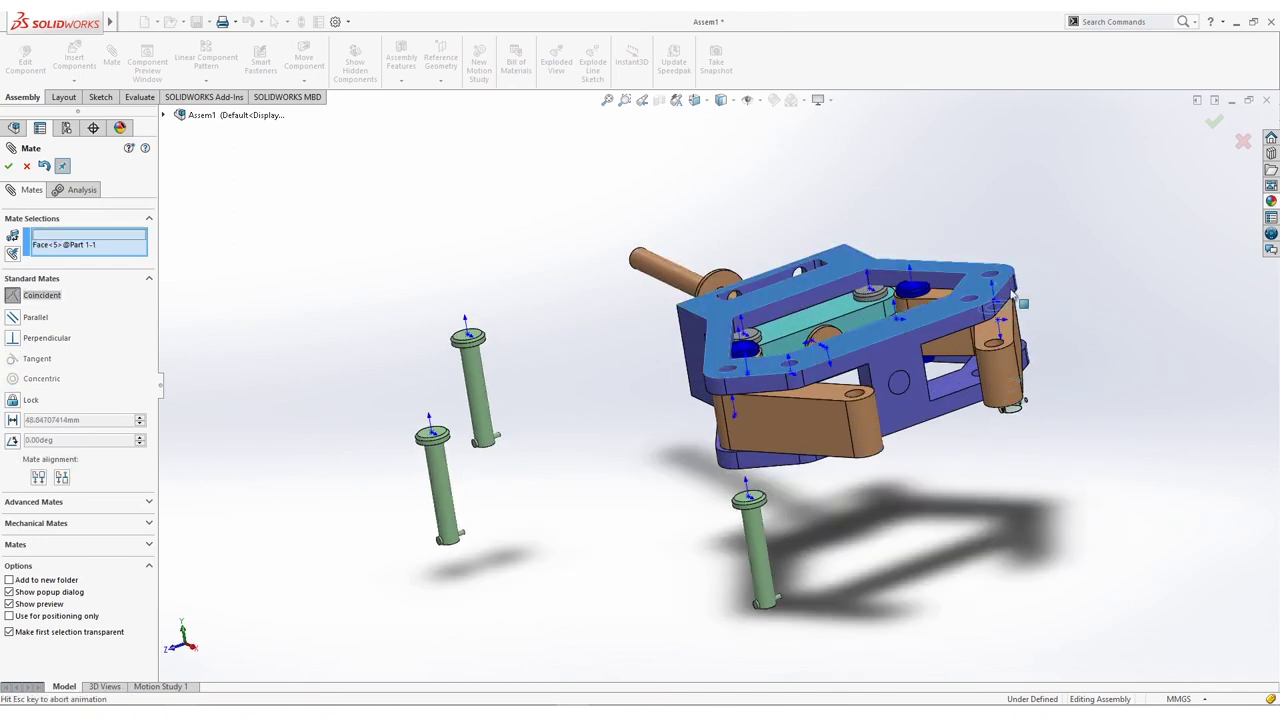
click(1211, 276)
Step: Mate the underside of the near Part 10 pin's head coincident with Part 1's top face
middle_drag(1211, 276, 828, 408)
click(770, 345)
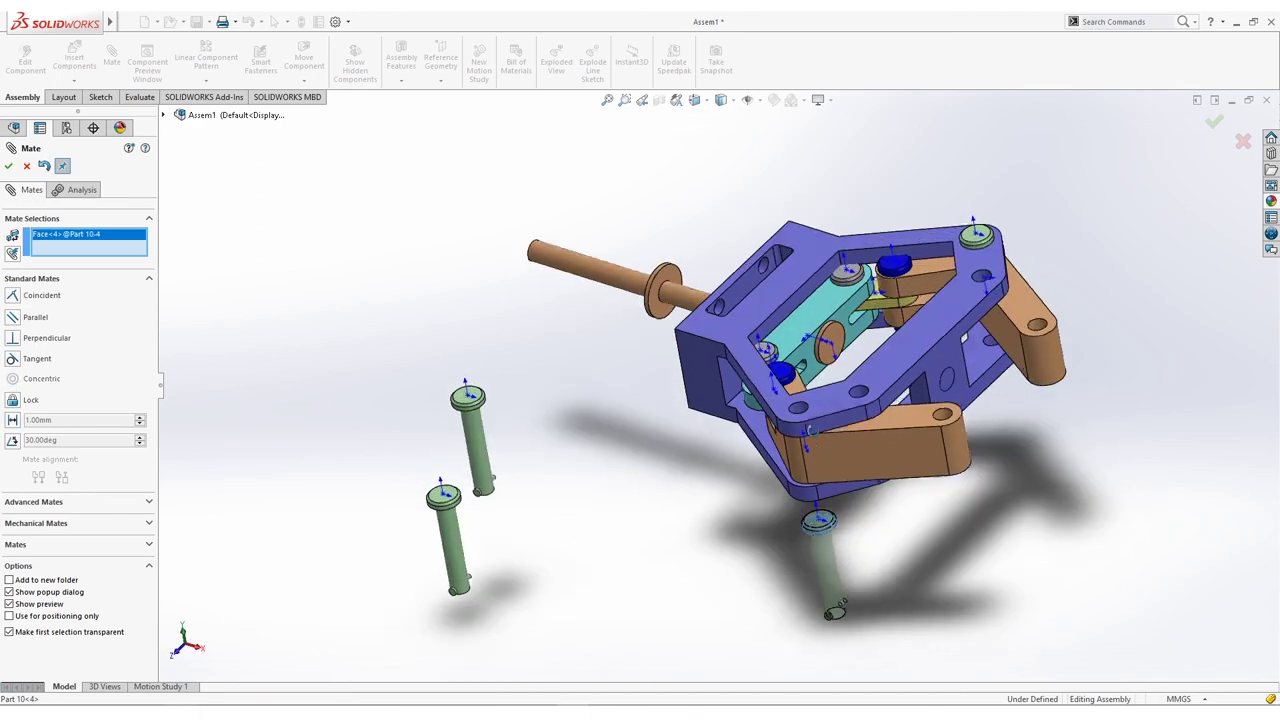
click(828, 408)
click(1000, 428)
middle_drag(1000, 428, 707, 457)
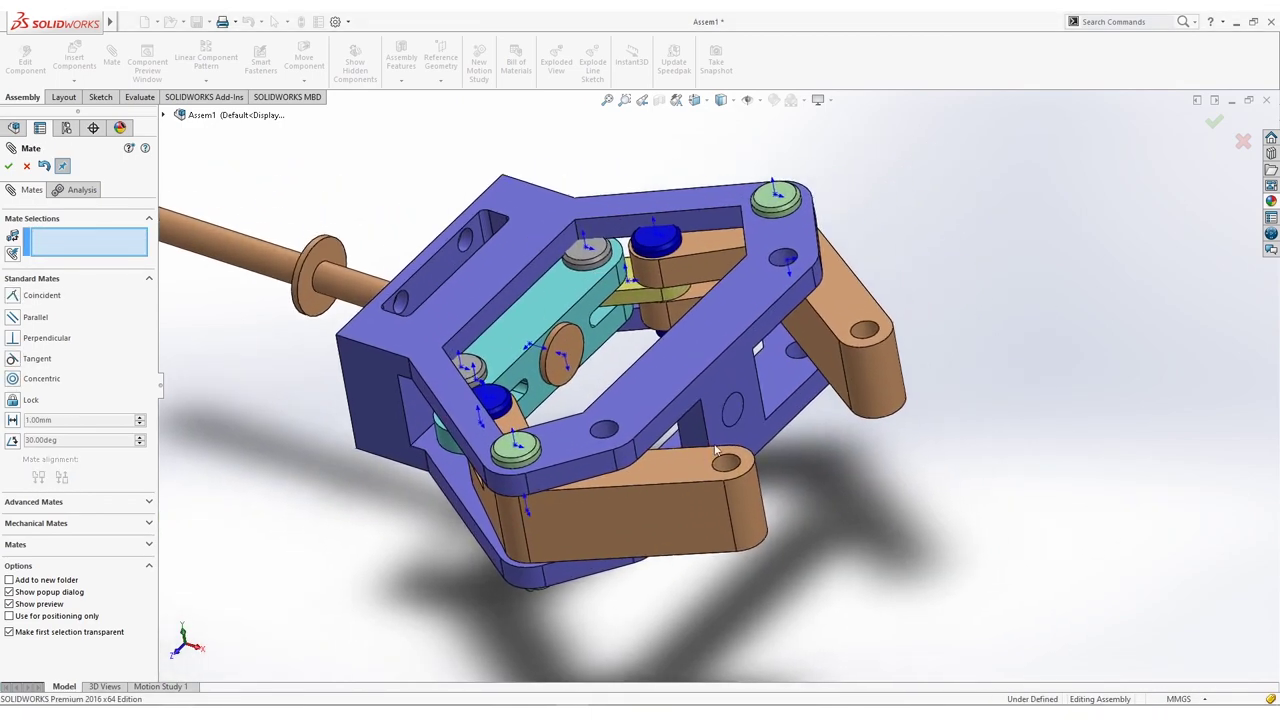
middle_drag(842, 420, 814, 409)
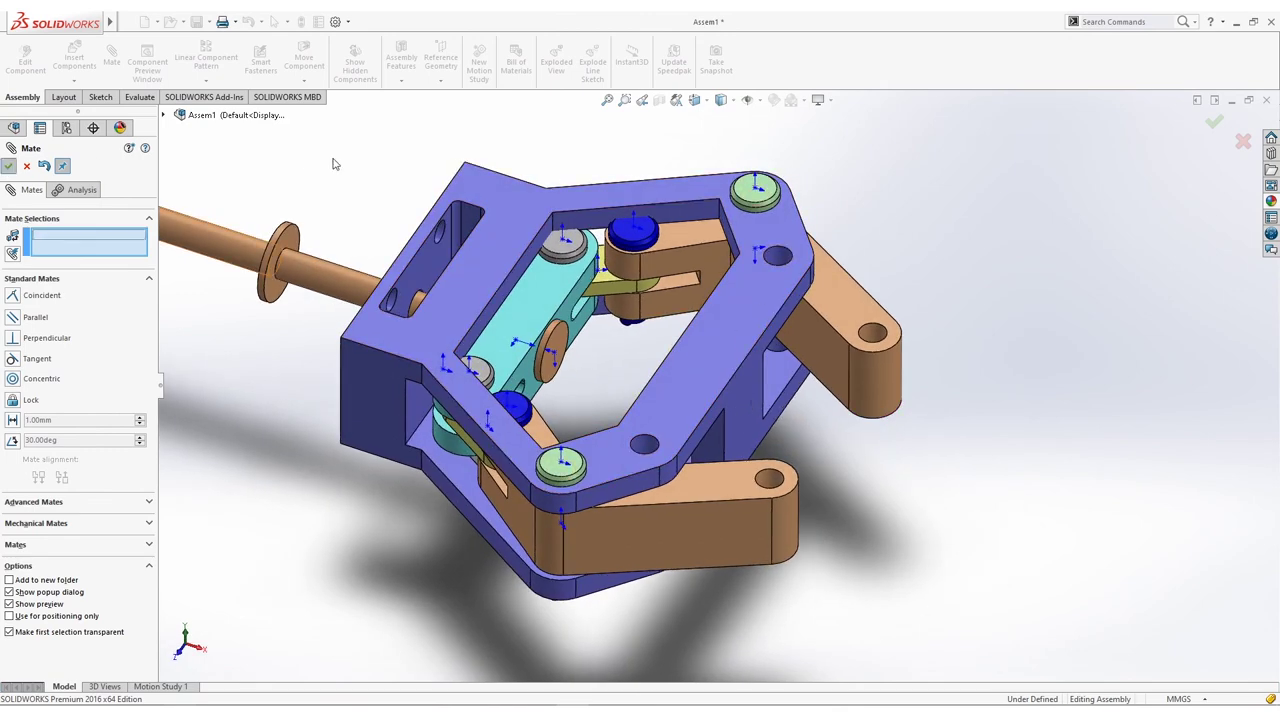
Step: Insert a Part 5 jaw next to the Part 4 arms and add a second copy of it
key(Escape)
key(r)
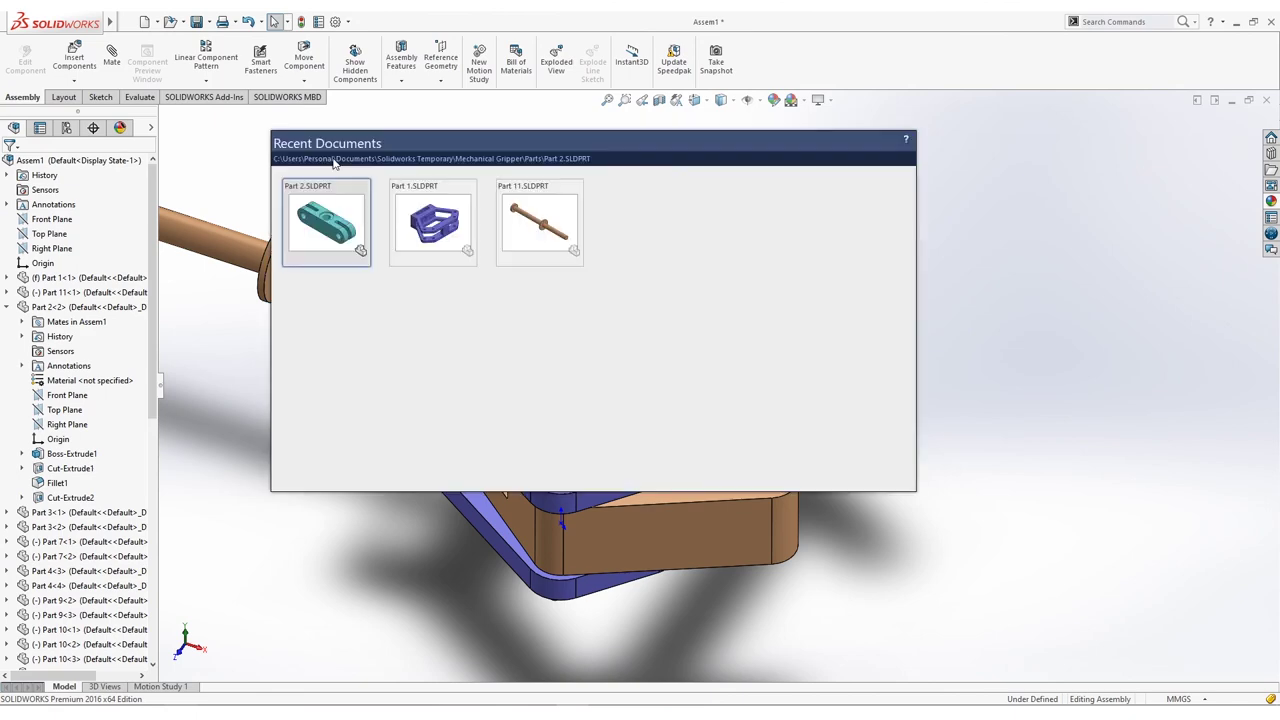
drag(1027, 277, 1160, 260)
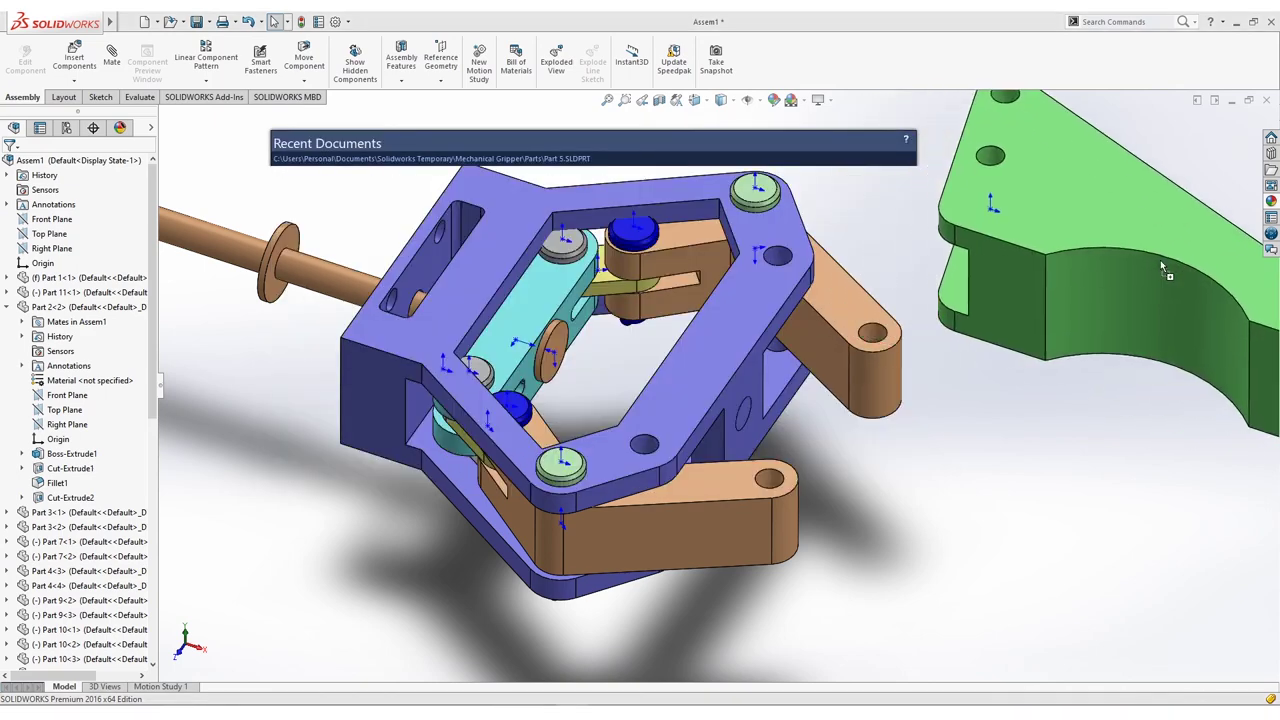
drag(1100, 300, 989, 512)
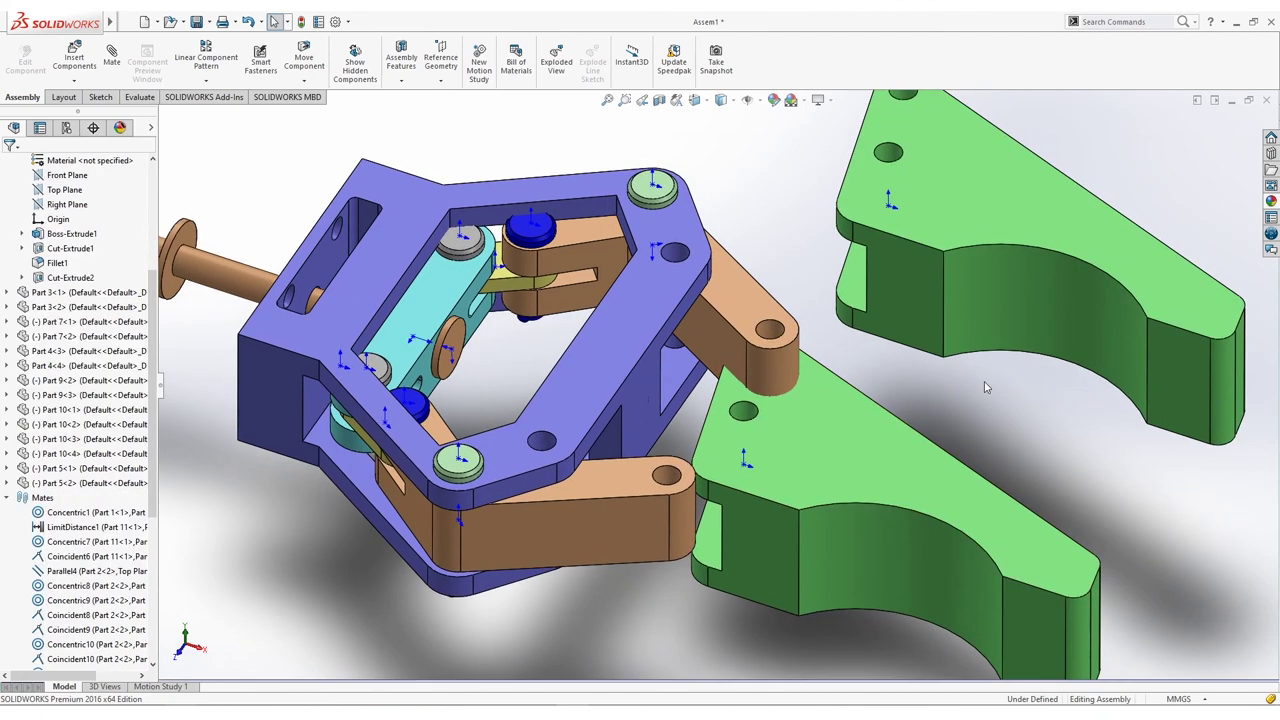
Step: Flip the first Part 5 jaw with a By Delta XYZ rotation so its concave edge faces the other jaw
click(1008, 245)
click(995, 201)
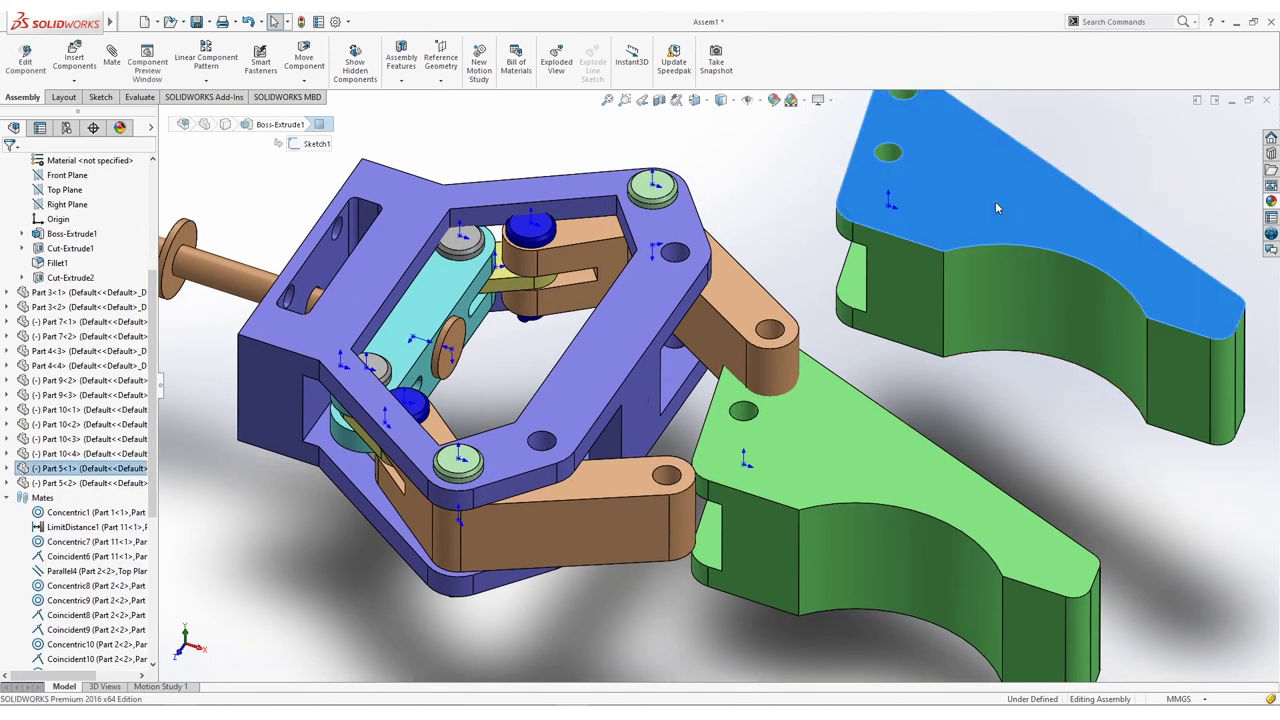
click(307, 82)
click(337, 112)
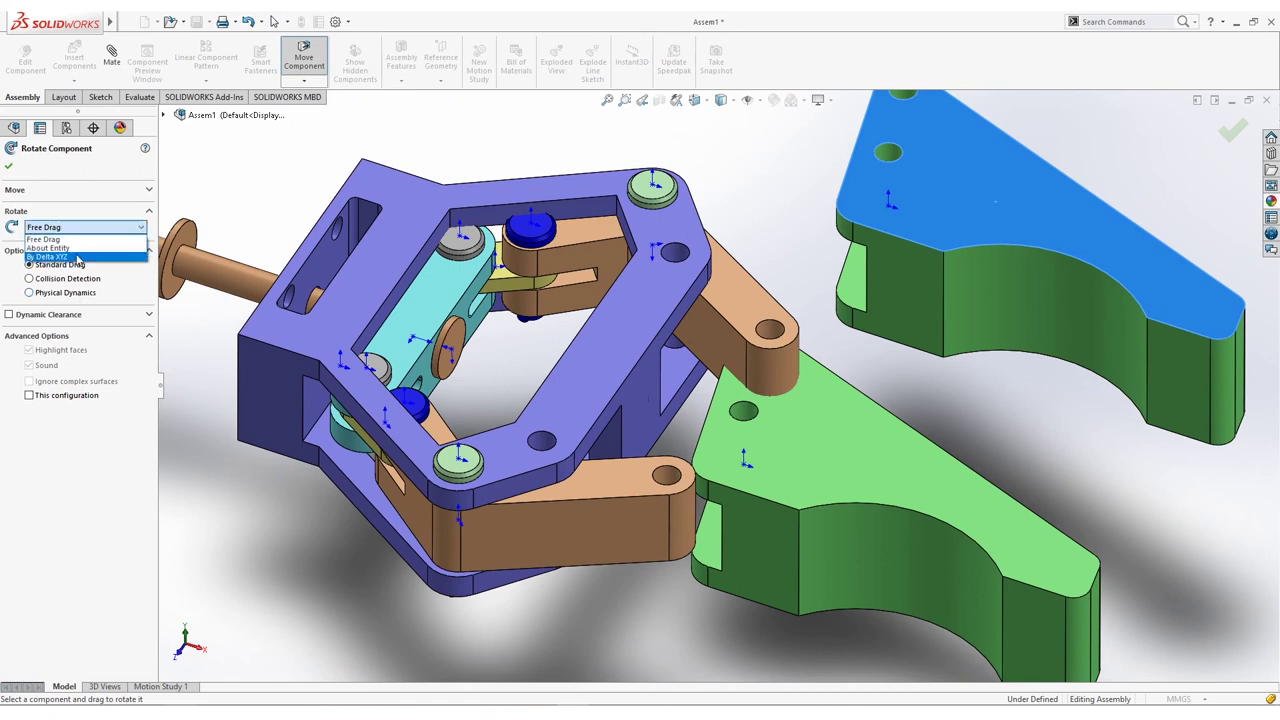
click(77, 257)
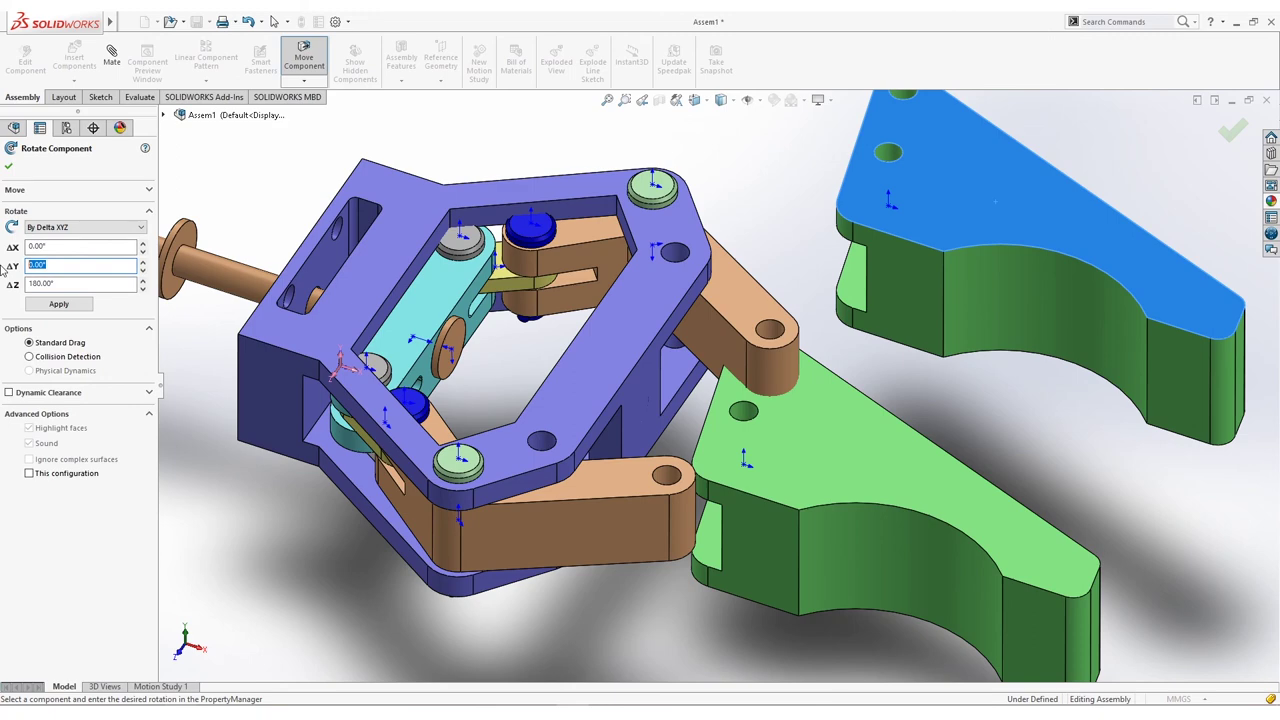
click(59, 305)
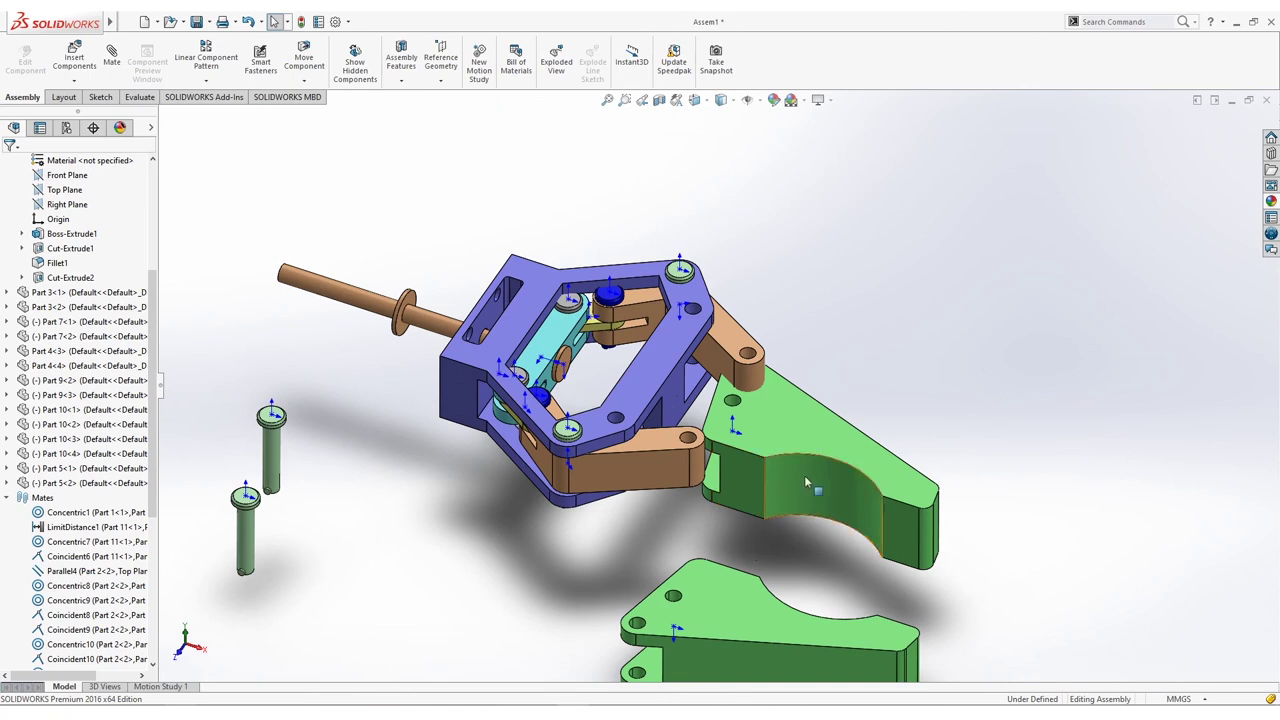
Step: Move the unrotated Part 5 jaw beside the far Part 4 arm and the flipped one beside the near arm
drag(804, 482, 872, 418)
click(748, 575)
drag(748, 575, 807, 460)
scroll(807, 460, up, 5)
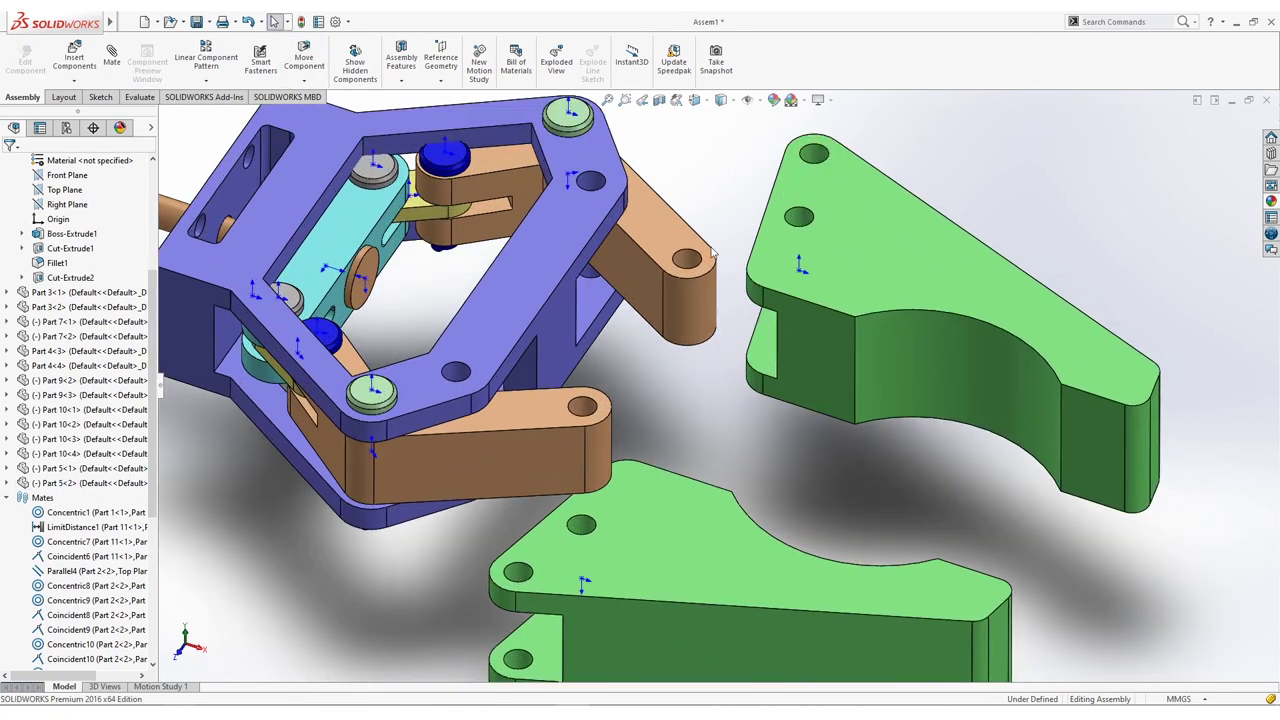
Step: Mate the far Part 5 jaw's end hole concentric with the far Part 4 arm's hole and its inner fork face coincident with the arm's top face
middle_drag(590, 537, 430, 300)
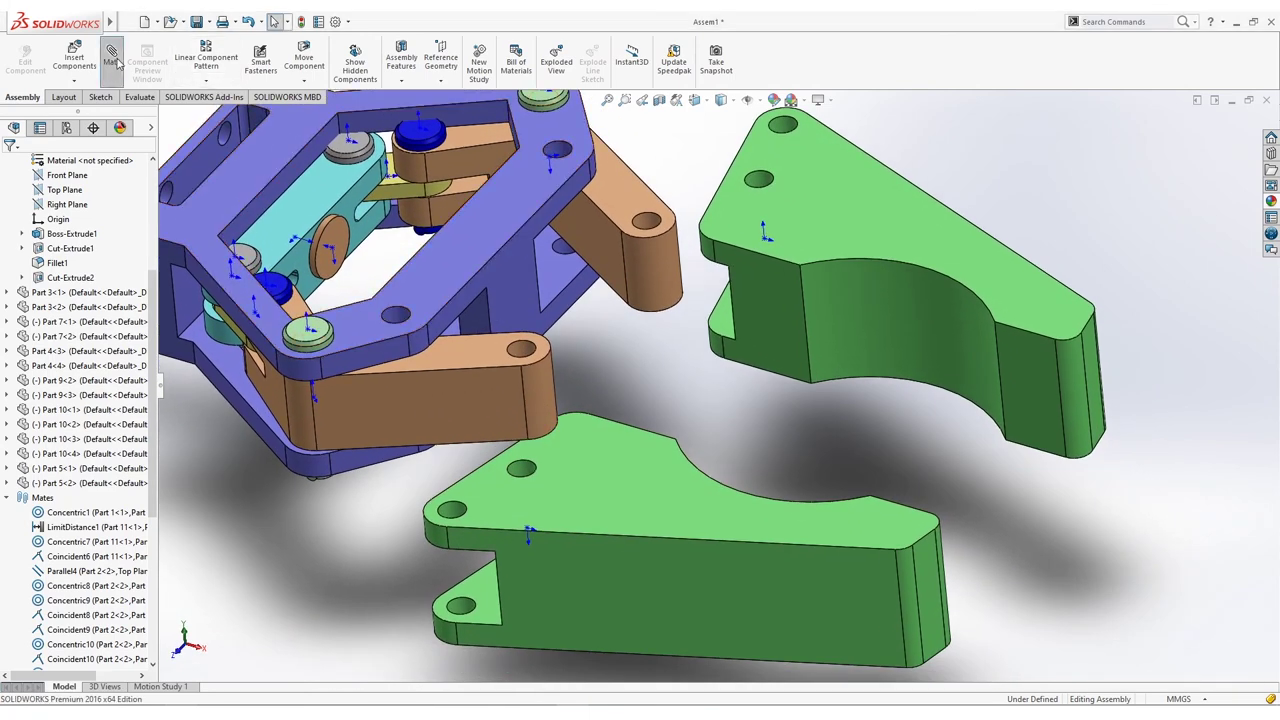
click(785, 130)
click(648, 222)
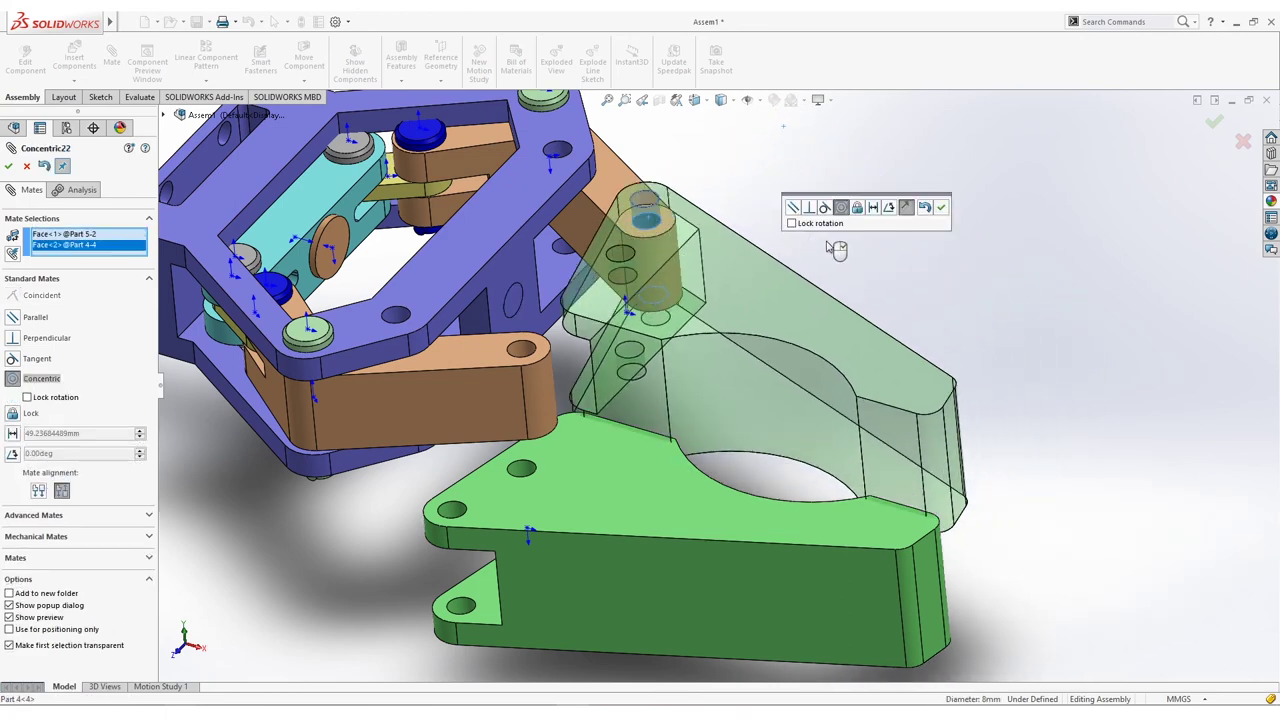
click(942, 210)
middle_drag(720, 273, 812, 170)
click(486, 378)
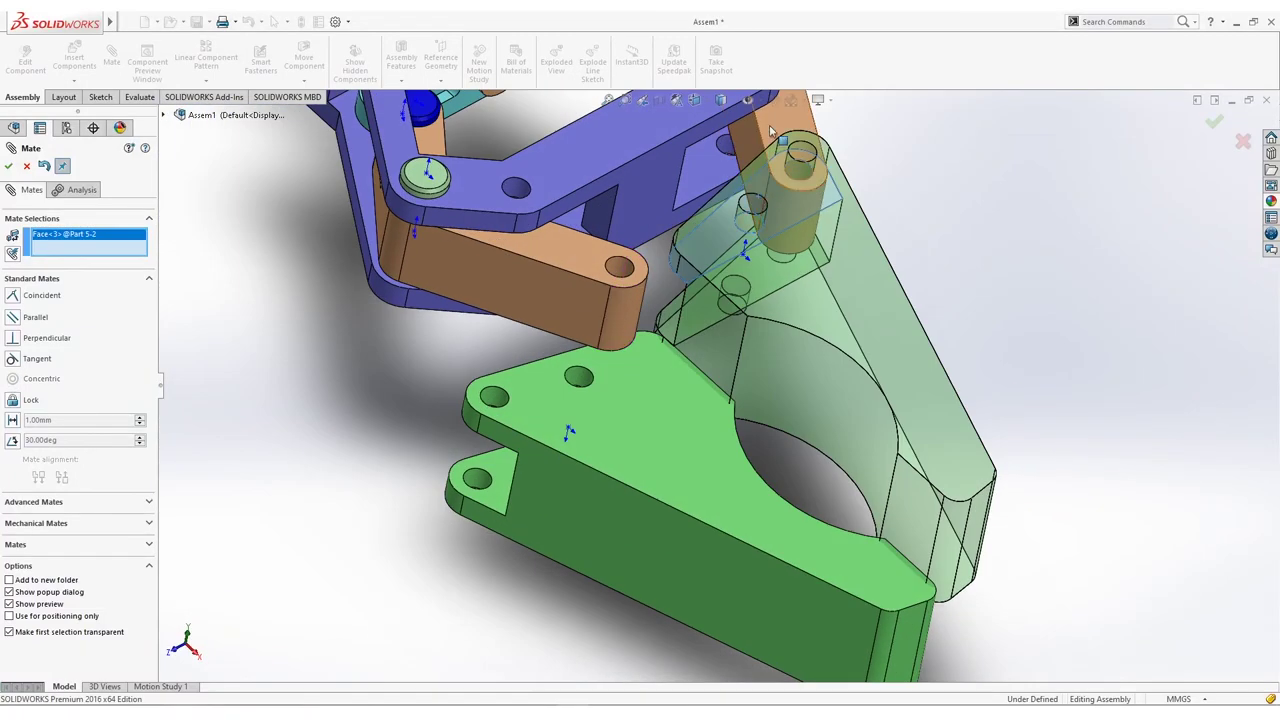
click(816, 170)
click(966, 137)
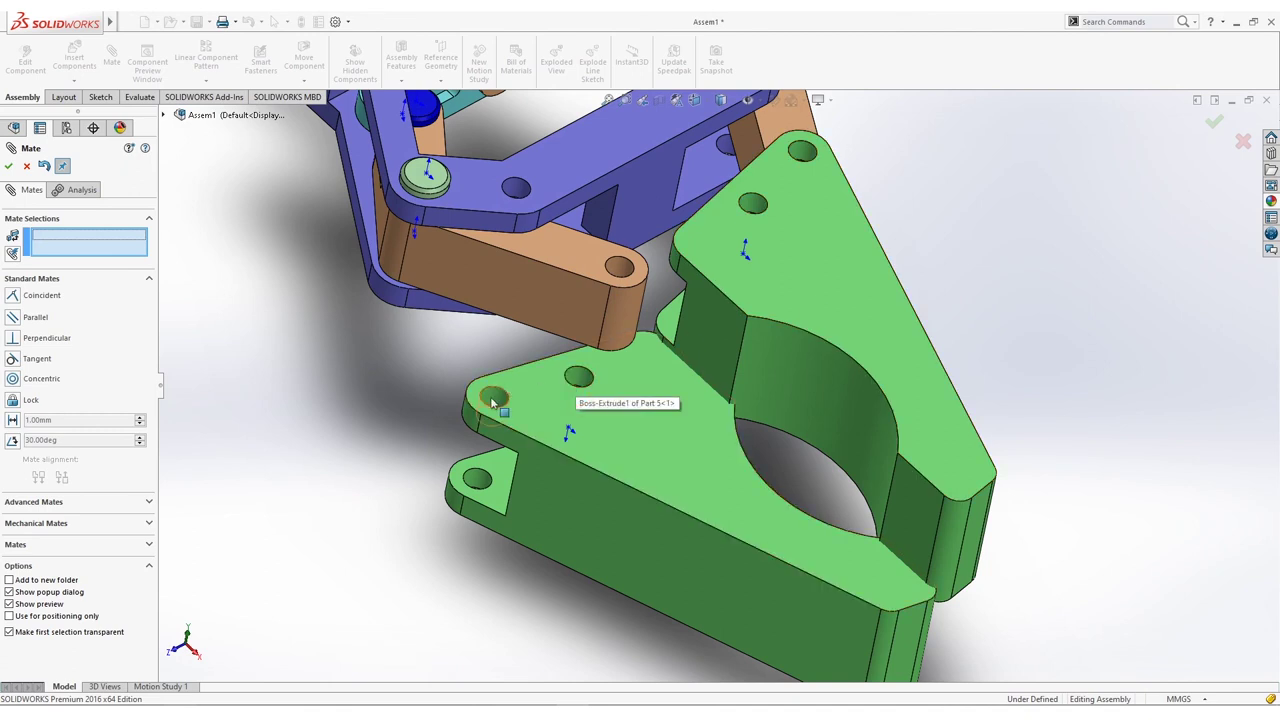
Step: Mate the near Part 5 jaw's end hole concentric with the near Part 4 arm's hole and its inner fork face coincident with the arm's top face
click(620, 273)
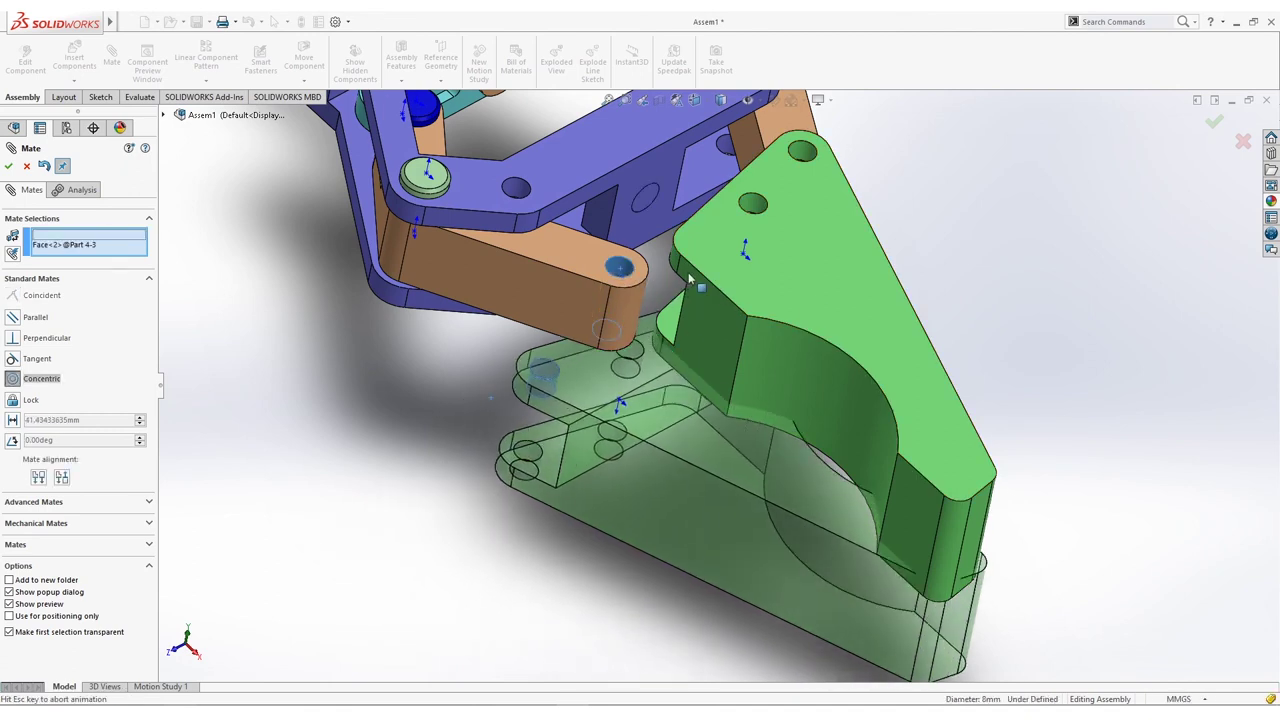
key(Return)
middle_drag(608, 407, 769, 281)
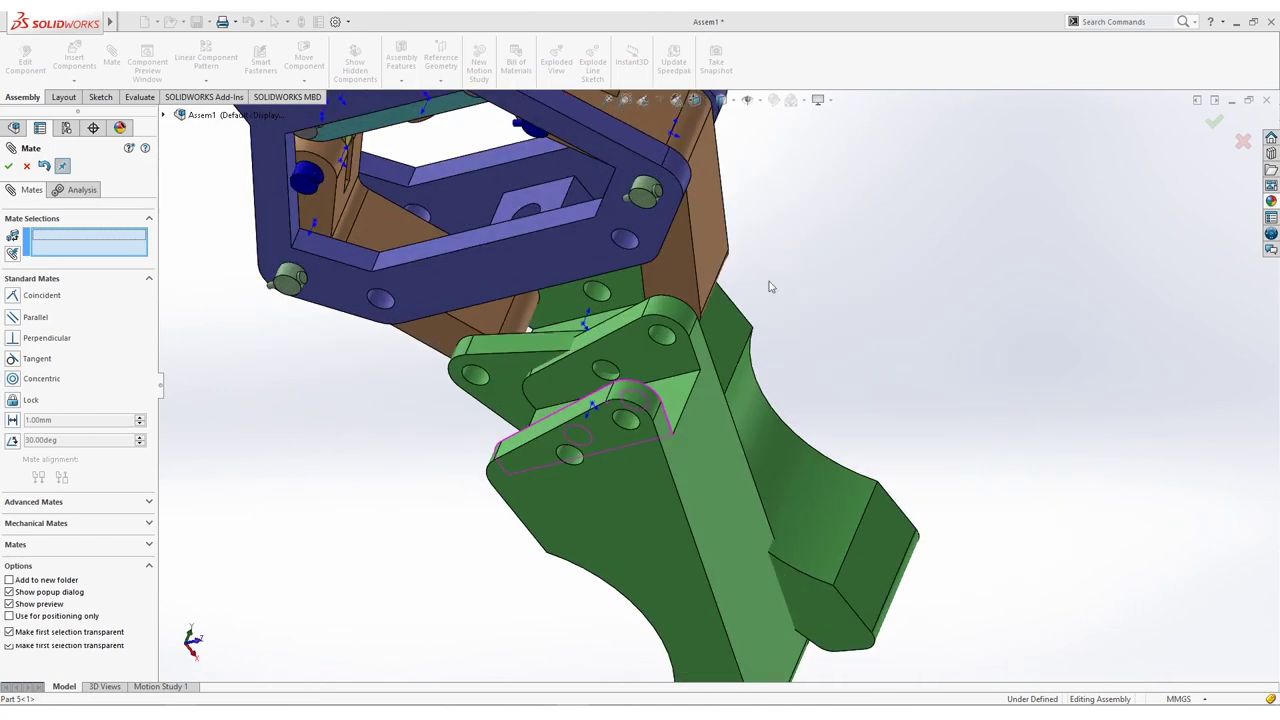
click(689, 366)
middle_drag(689, 366, 702, 216)
click(701, 216)
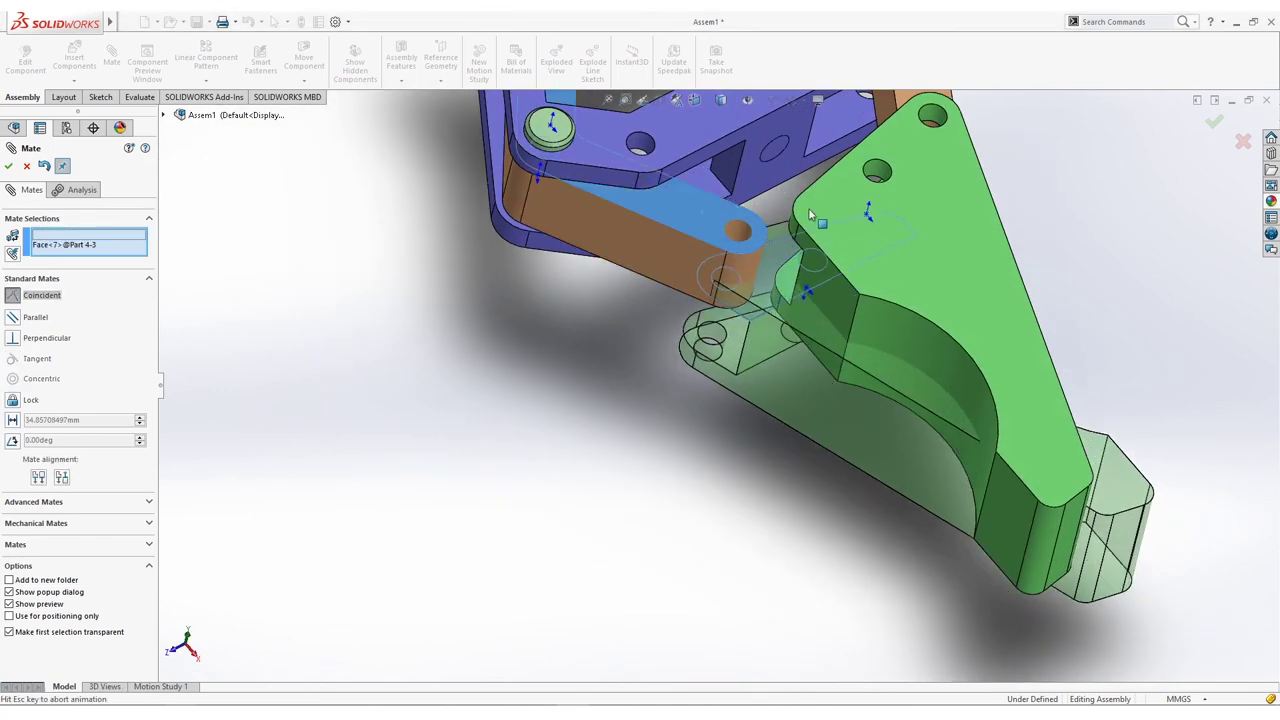
click(1138, 202)
Step: Mate one loose Part 10 pin's shaft concentric with the near jaw's end hole
key(ctrl+7)
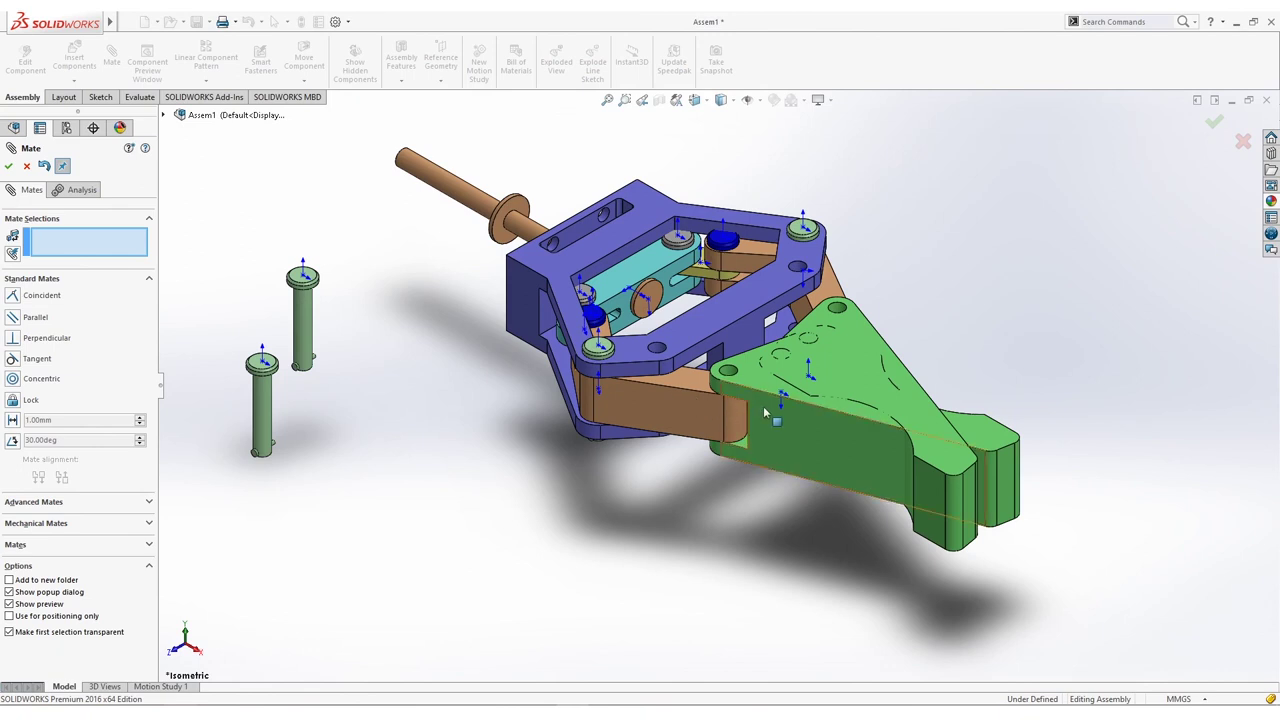
click(304, 344)
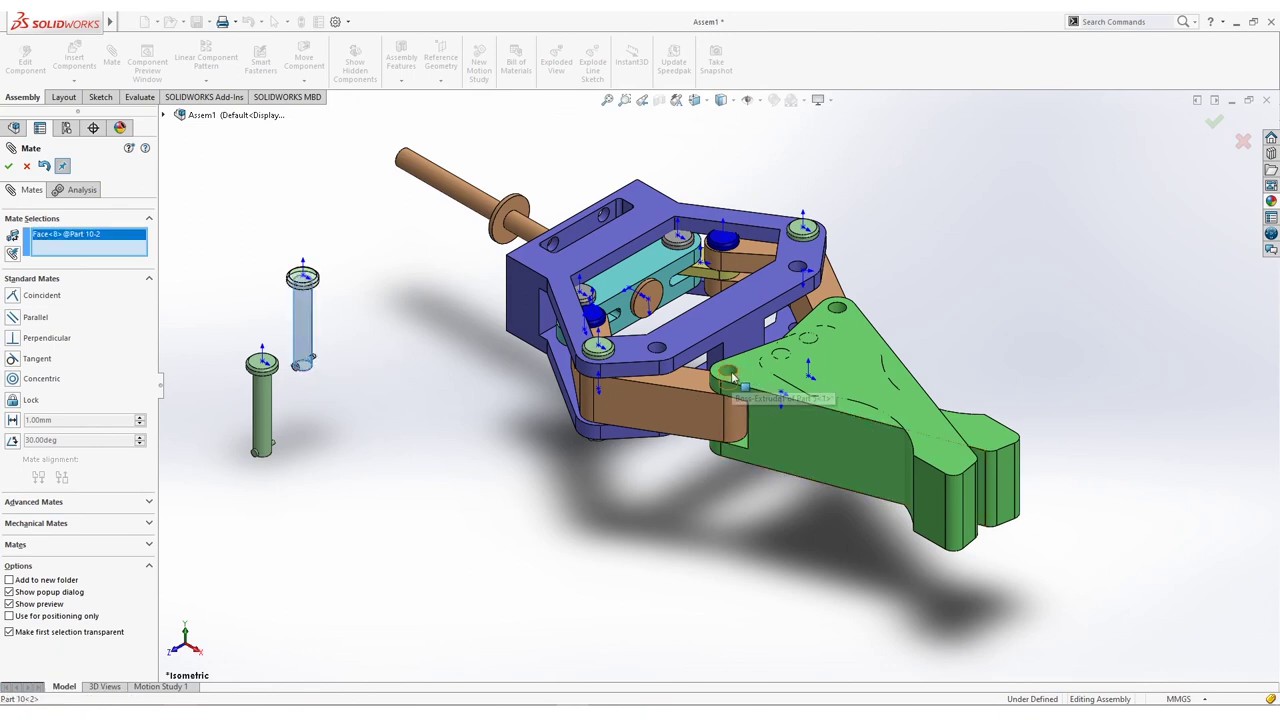
click(730, 375)
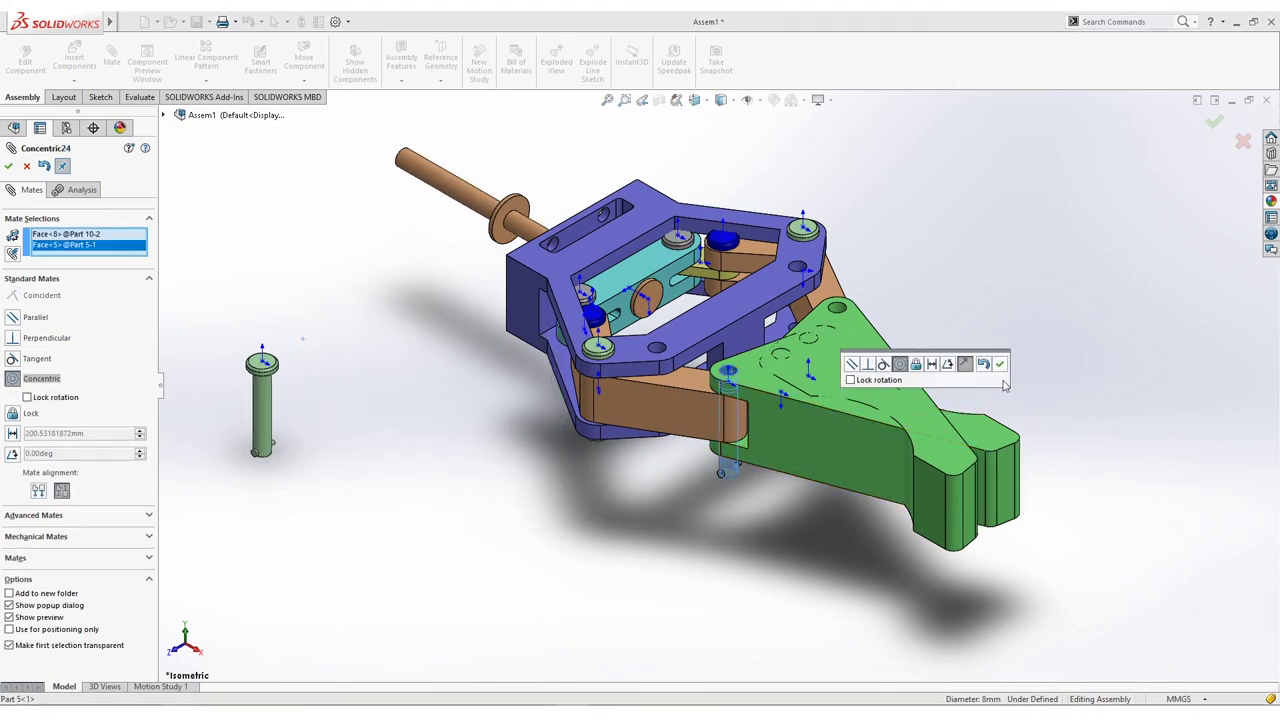
click(999, 364)
Step: Mate the underside of the near jaw pin's head coincident with the jaw's top face
middle_drag(732, 447, 723, 361)
scroll(722, 361, down, 3)
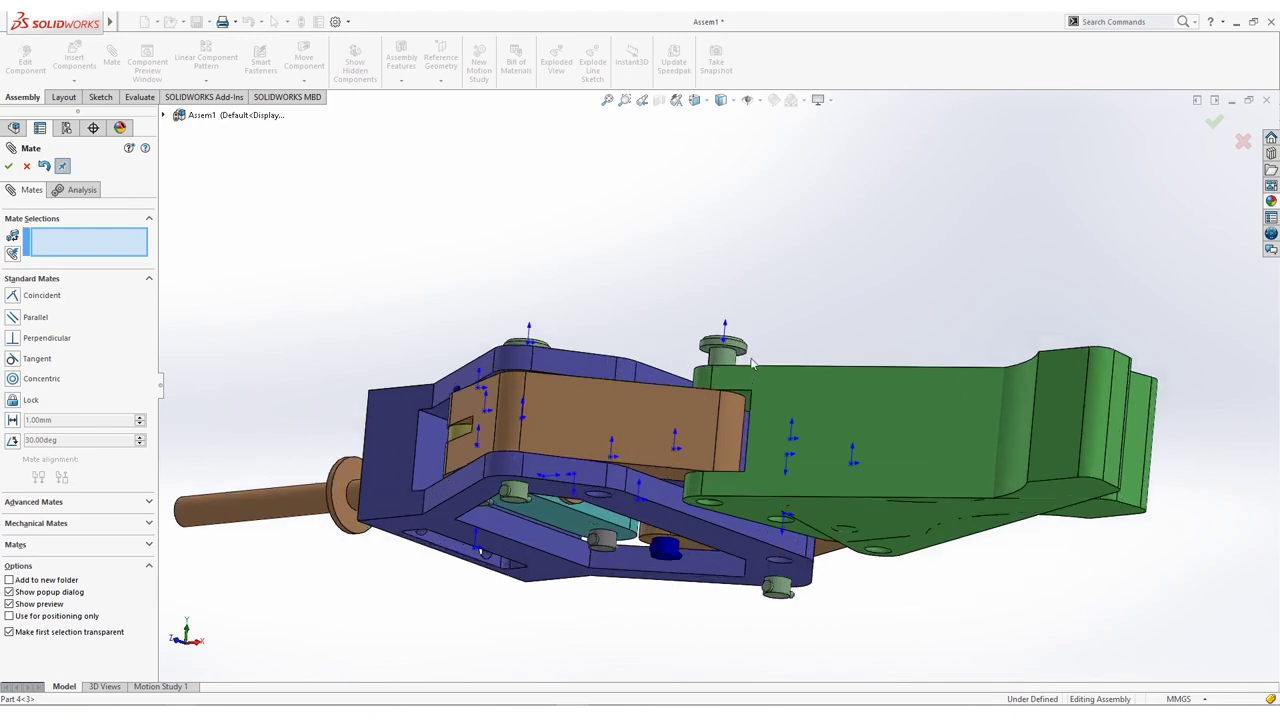
click(742, 358)
scroll(774, 317, up, 3)
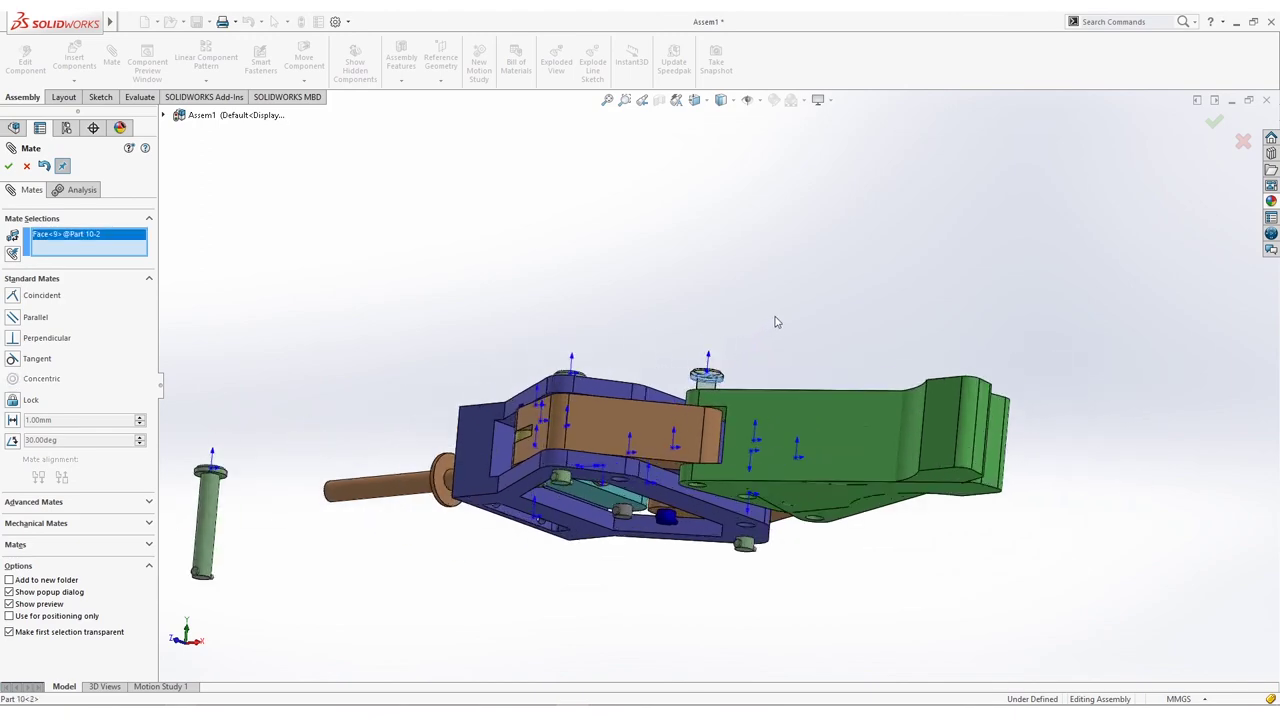
middle_drag(774, 317, 727, 459)
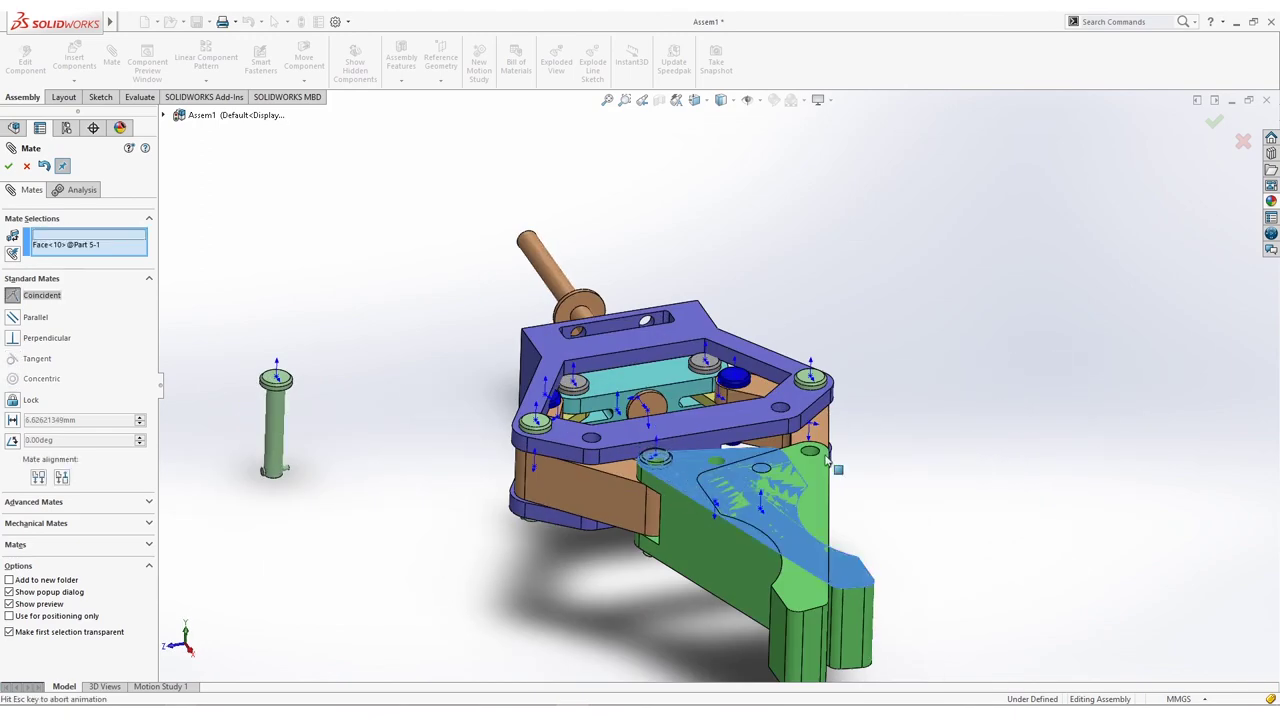
click(828, 466)
click(972, 477)
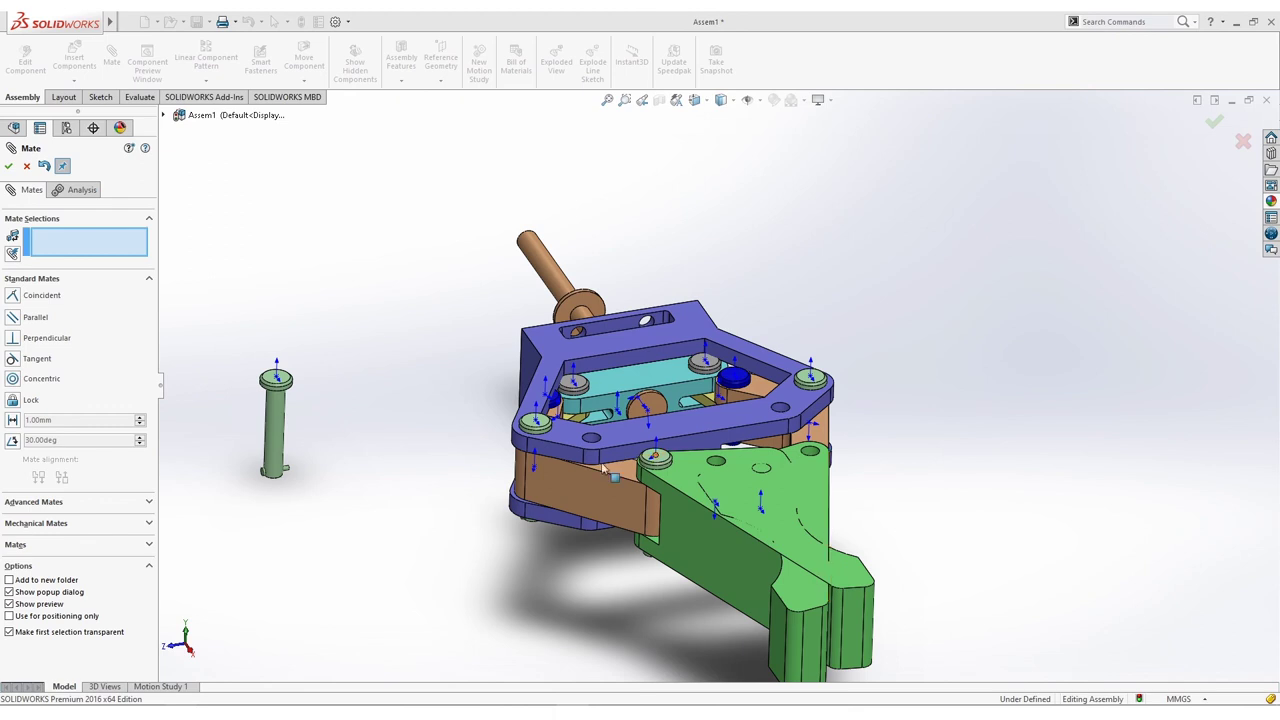
Step: Mate the remaining Part 10 pin concentric with the far jaw's end hole and its head's underside coincident with the jaw's top face
click(815, 447)
click(812, 457)
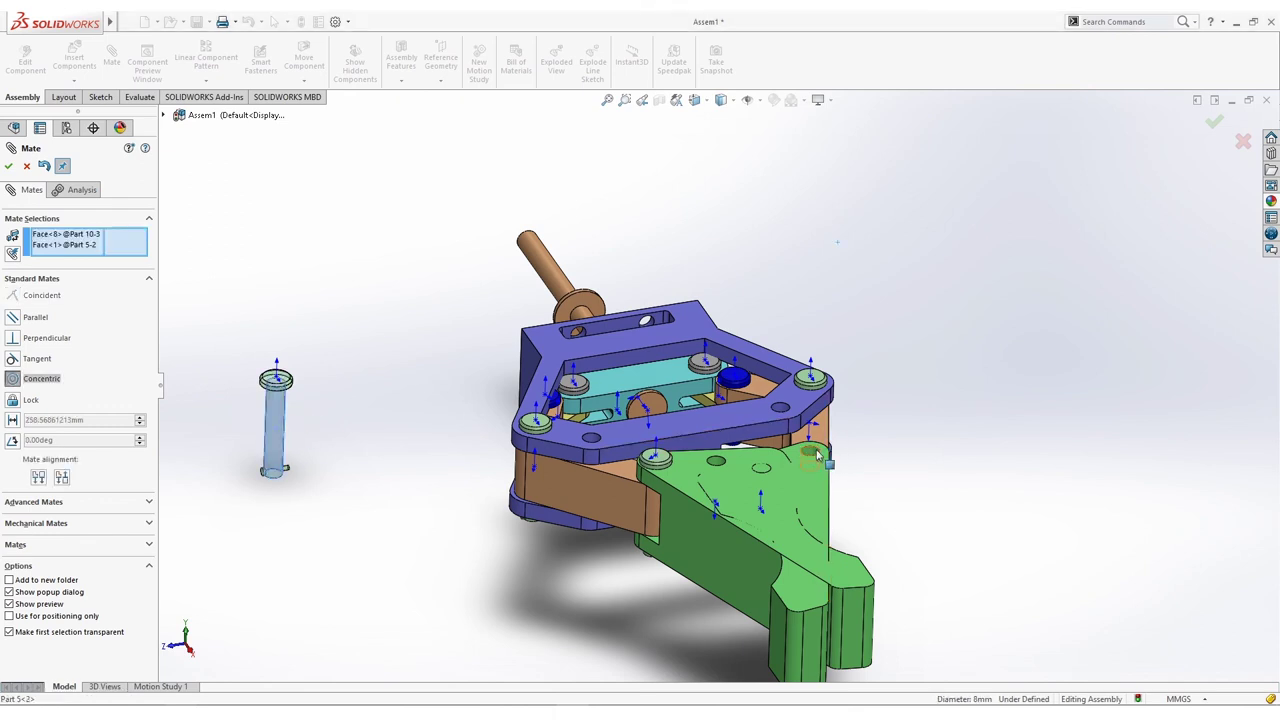
click(1161, 487)
middle_drag(1161, 487, 684, 192)
click(731, 553)
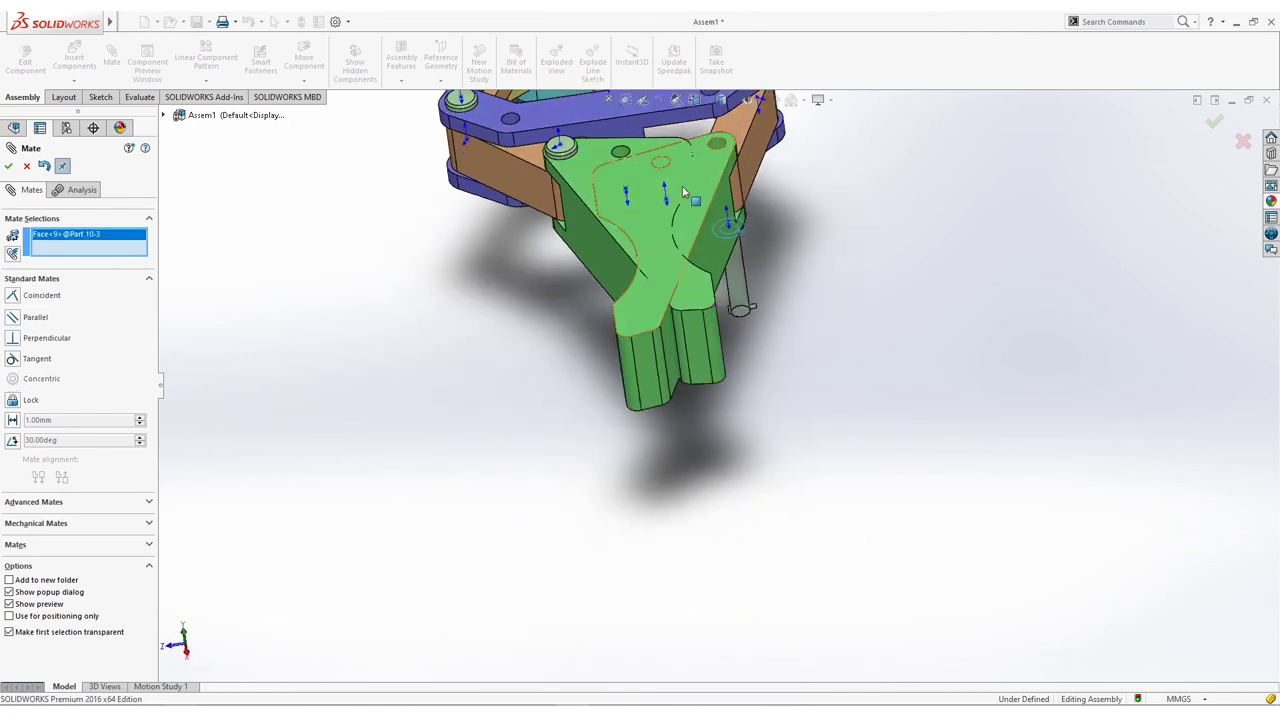
click(829, 191)
click(980, 200)
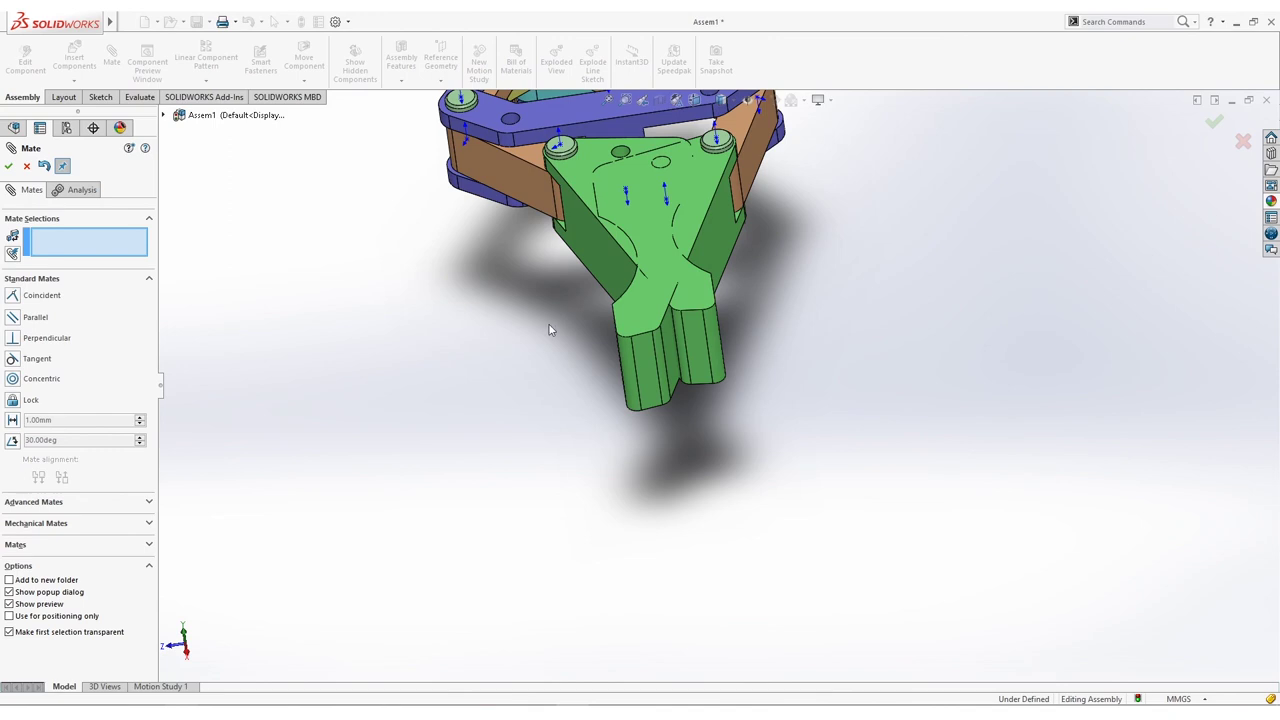
Step: Swing the overlapping Part 5 jaws apart and close the Mate command
middle_drag(457, 273, 556, 500)
drag(556, 500, 614, 522)
middle_drag(840, 385, 845, 446)
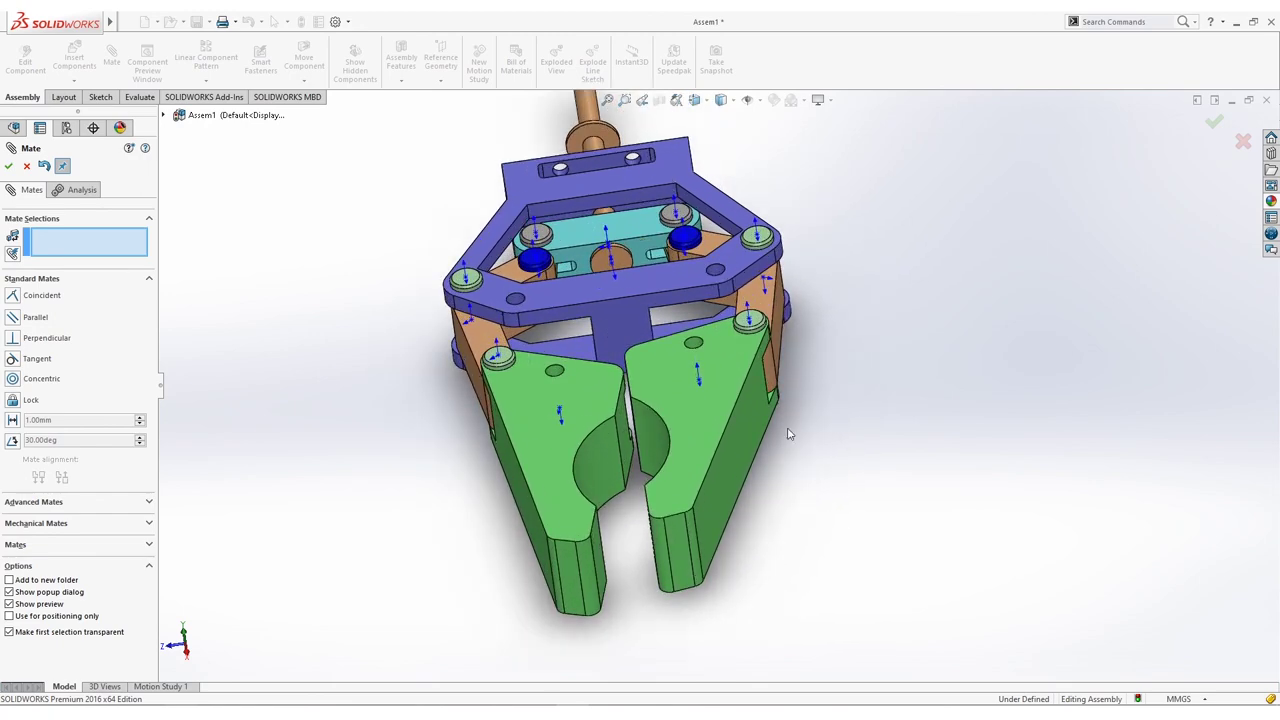
key(space)
click(620, 393)
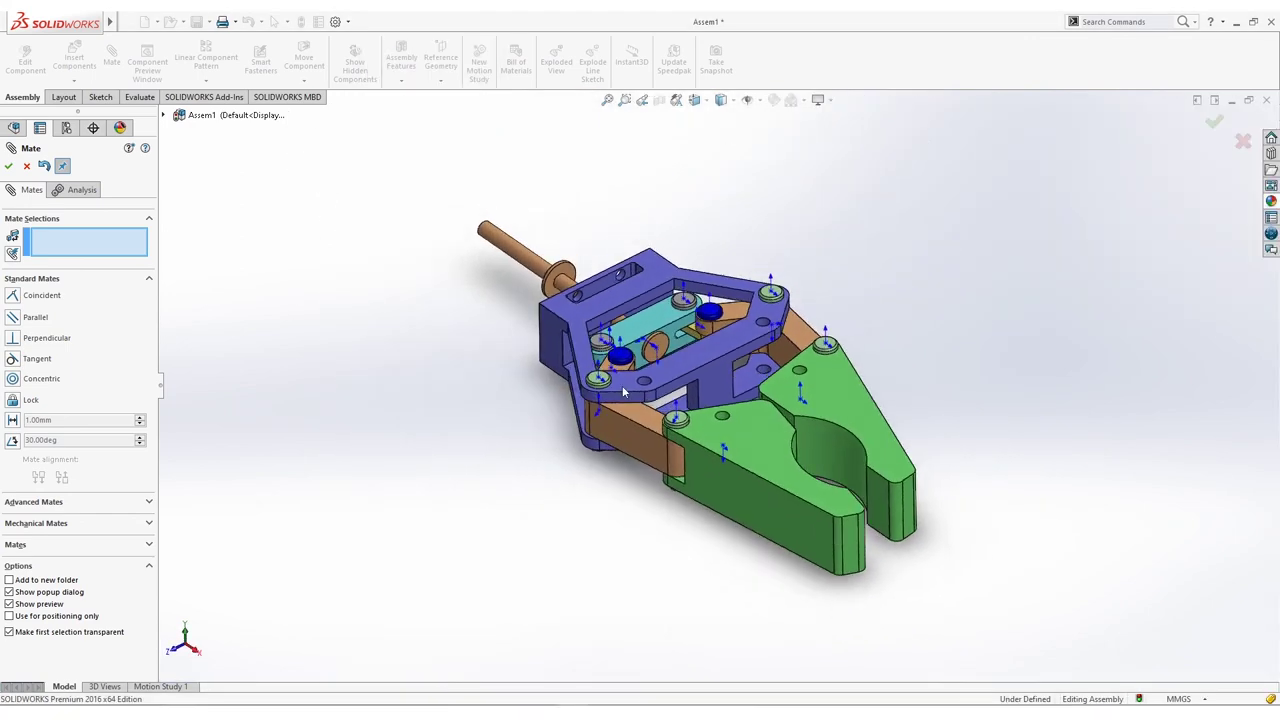
scroll(815, 265, down, 3)
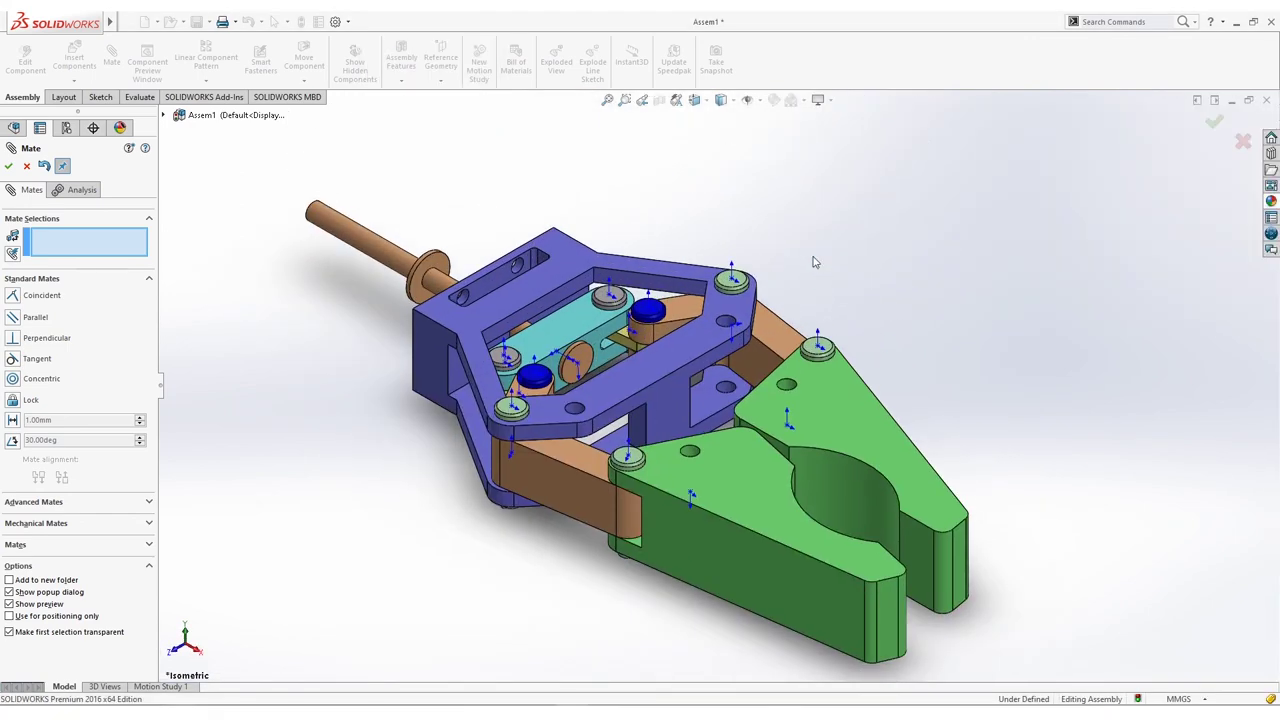
key(Escape)
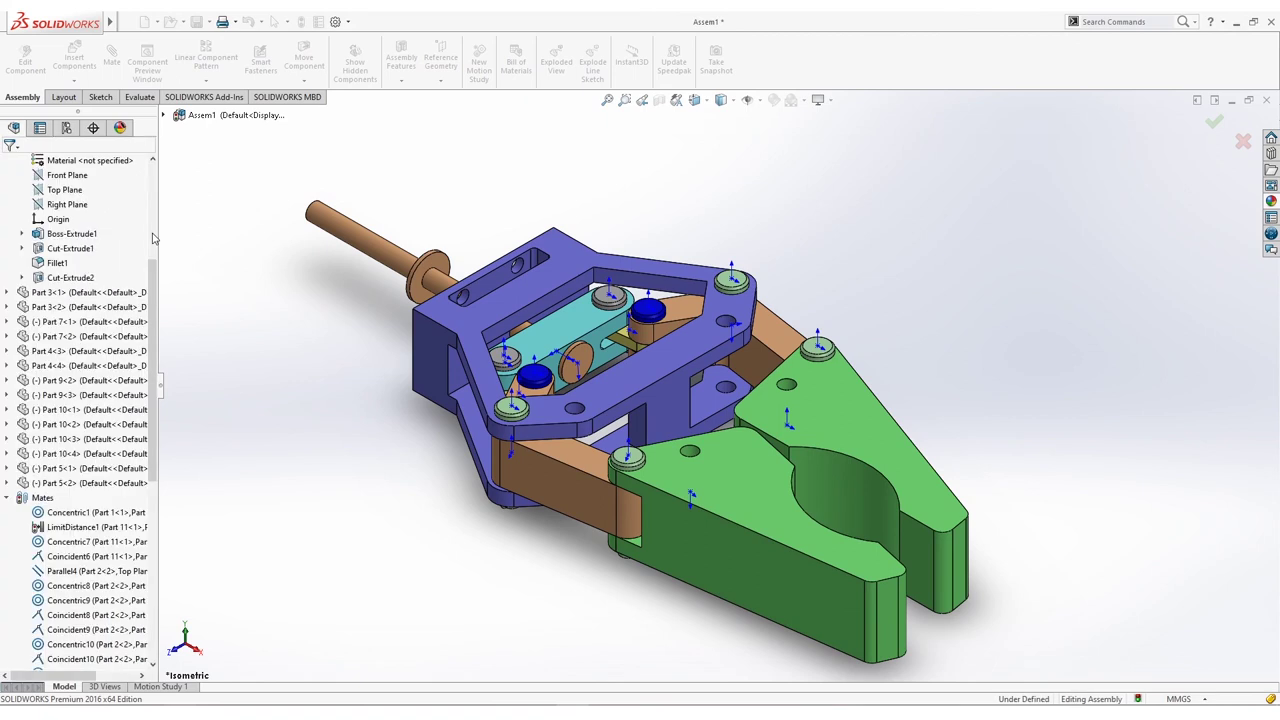
Step: Insert Part 6 and place four copies of the link beside the gripper
key(r)
drag(433, 328, 325, 497)
click(325, 497)
click(315, 384)
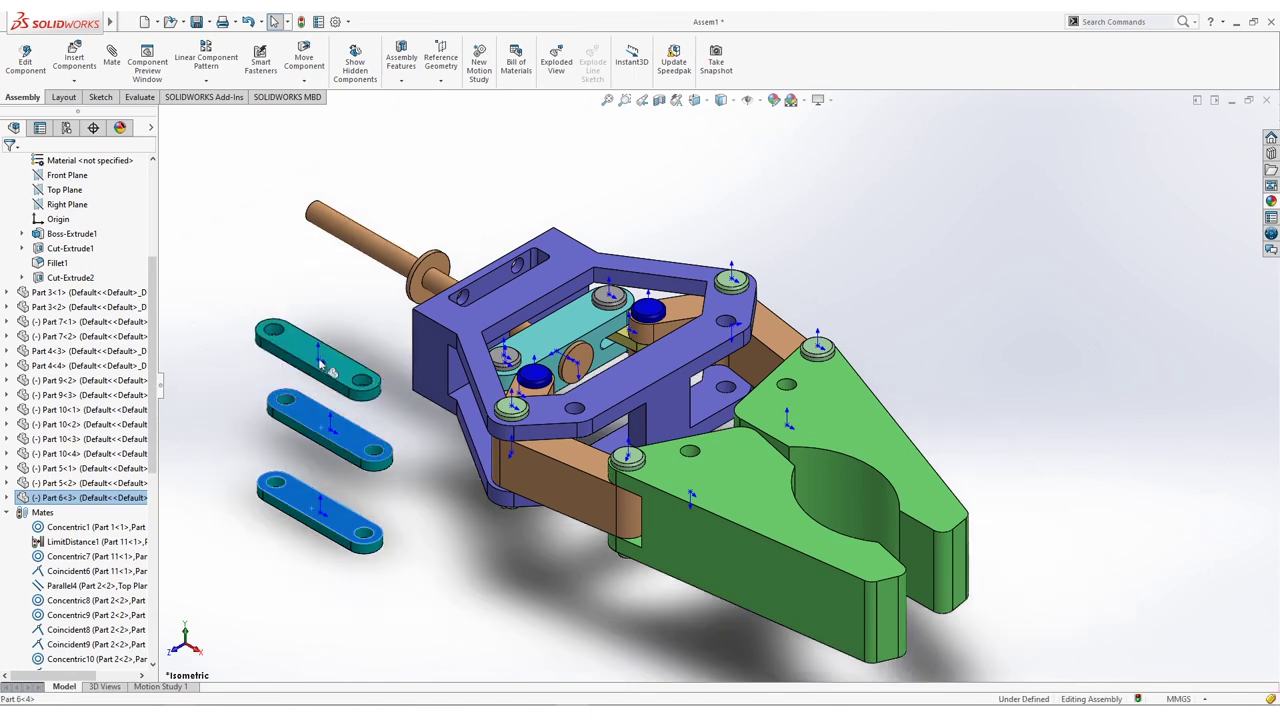
click(312, 308)
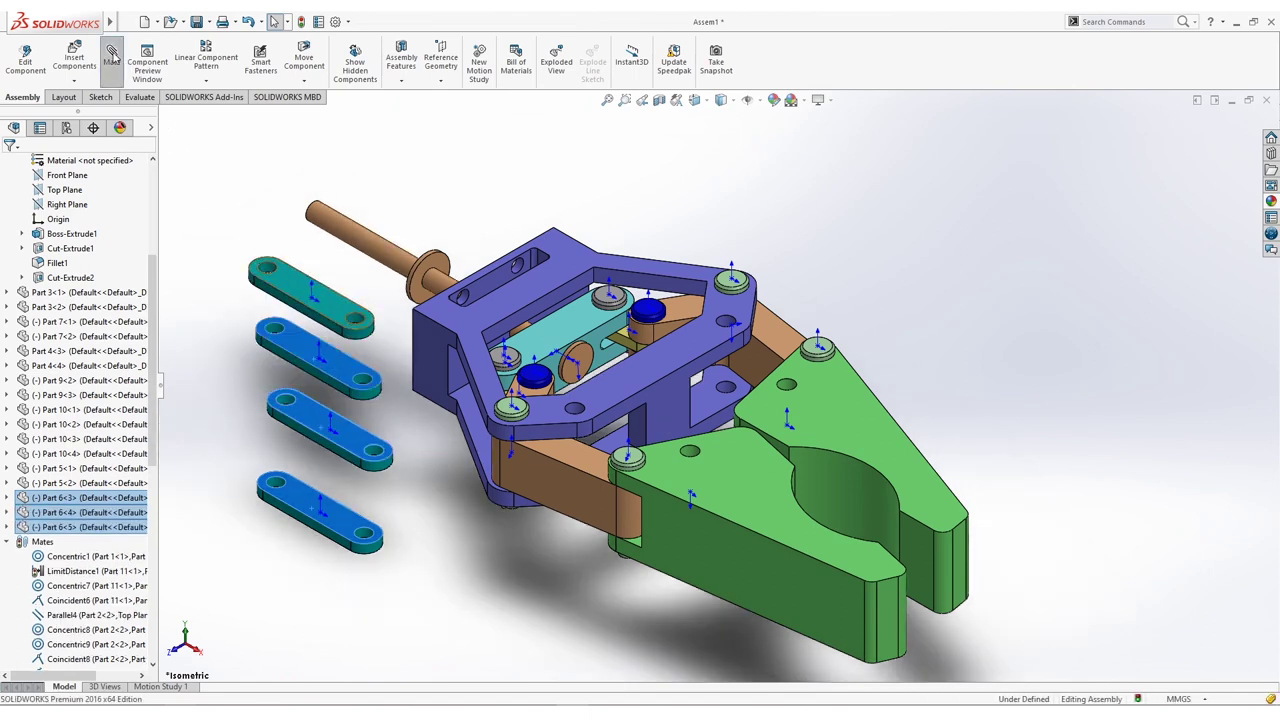
Step: Mate the uppermost Part 6 link's end hole concentric with Part 1's near front hole and its underside coincident with Part 1's top face
click(266, 270)
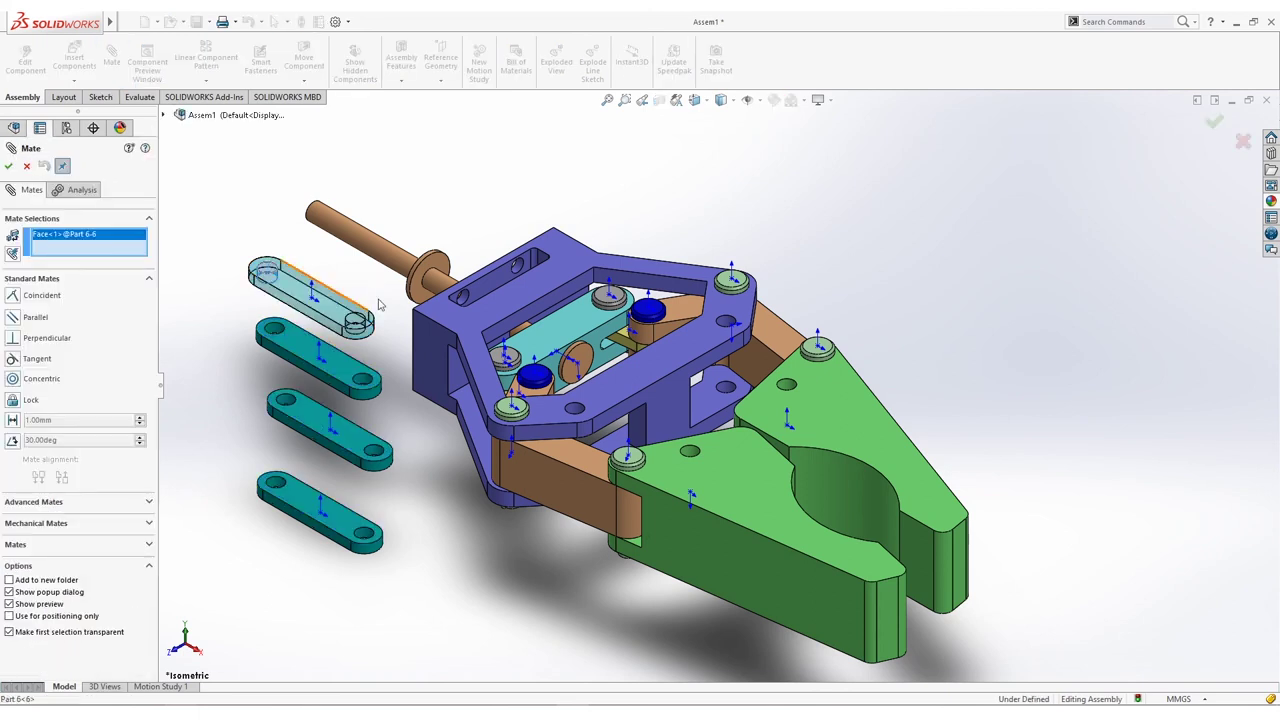
click(578, 412)
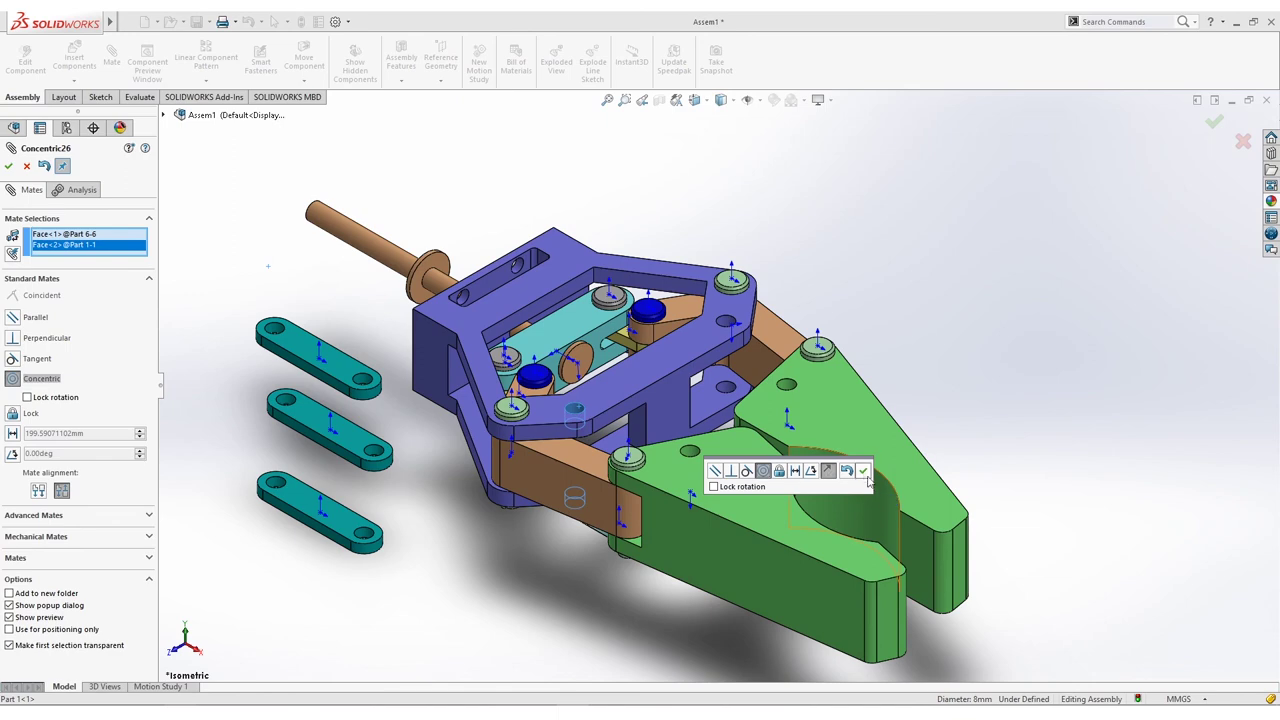
click(863, 470)
middle_drag(863, 470, 586, 606)
click(586, 606)
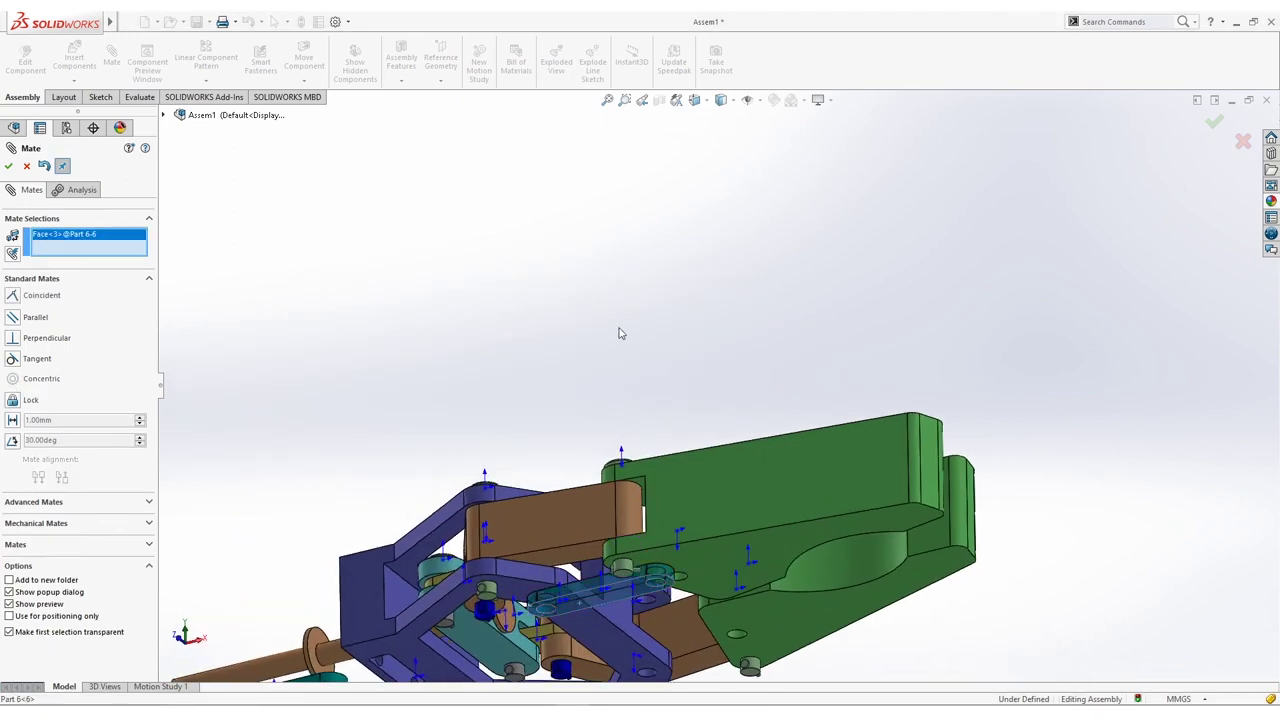
key(ctrl+shift+z)
click(450, 350)
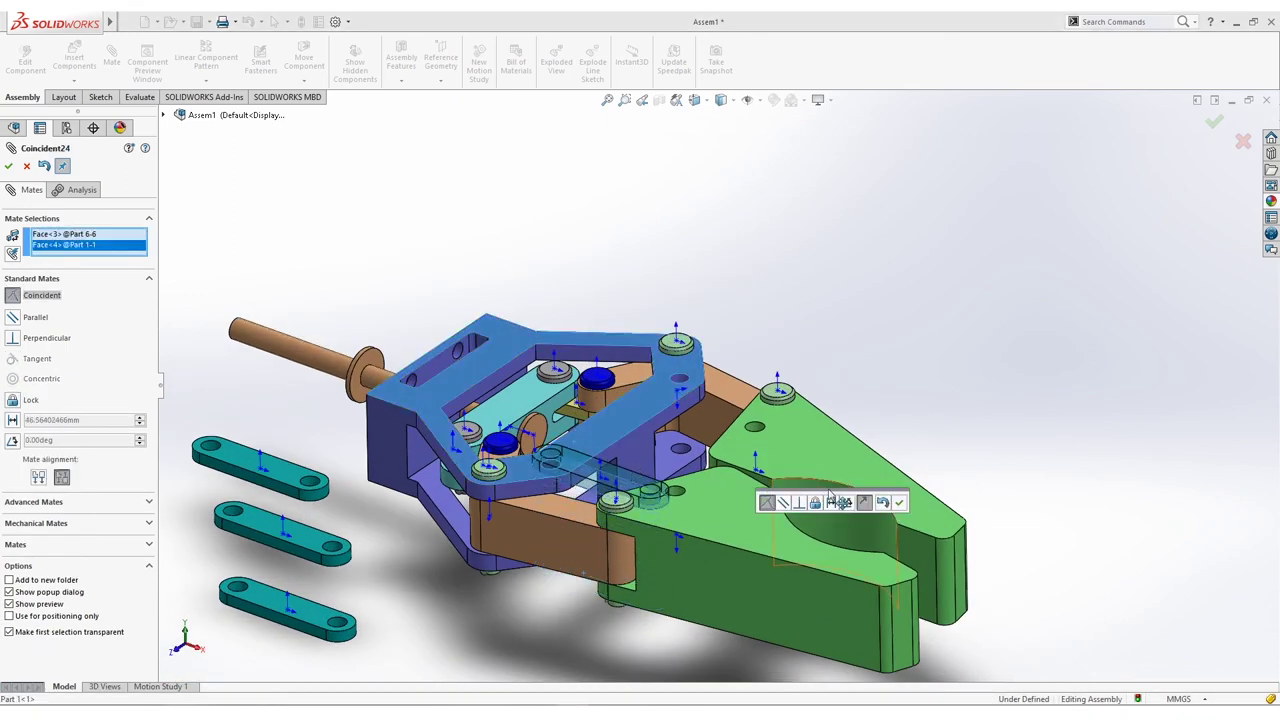
click(898, 502)
Step: Mate the free hole of the attached Part 6 link concentric with the near jaw's second hole
click(680, 496)
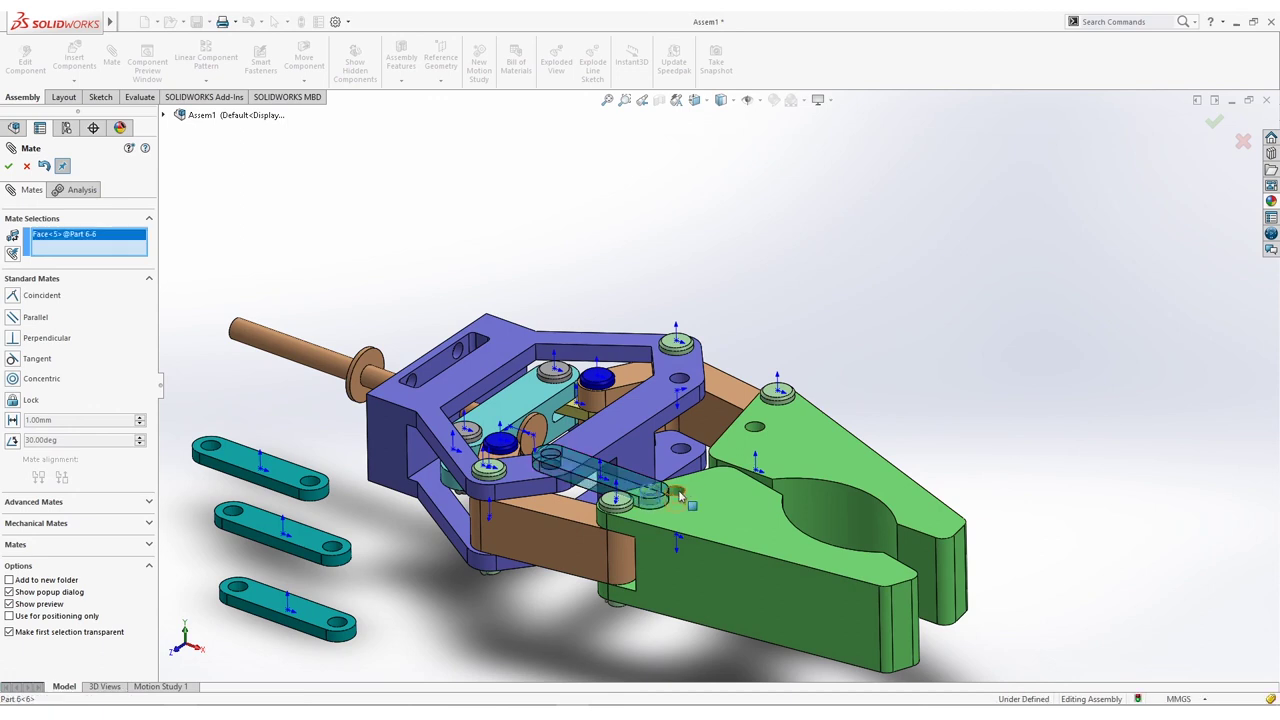
click(683, 500)
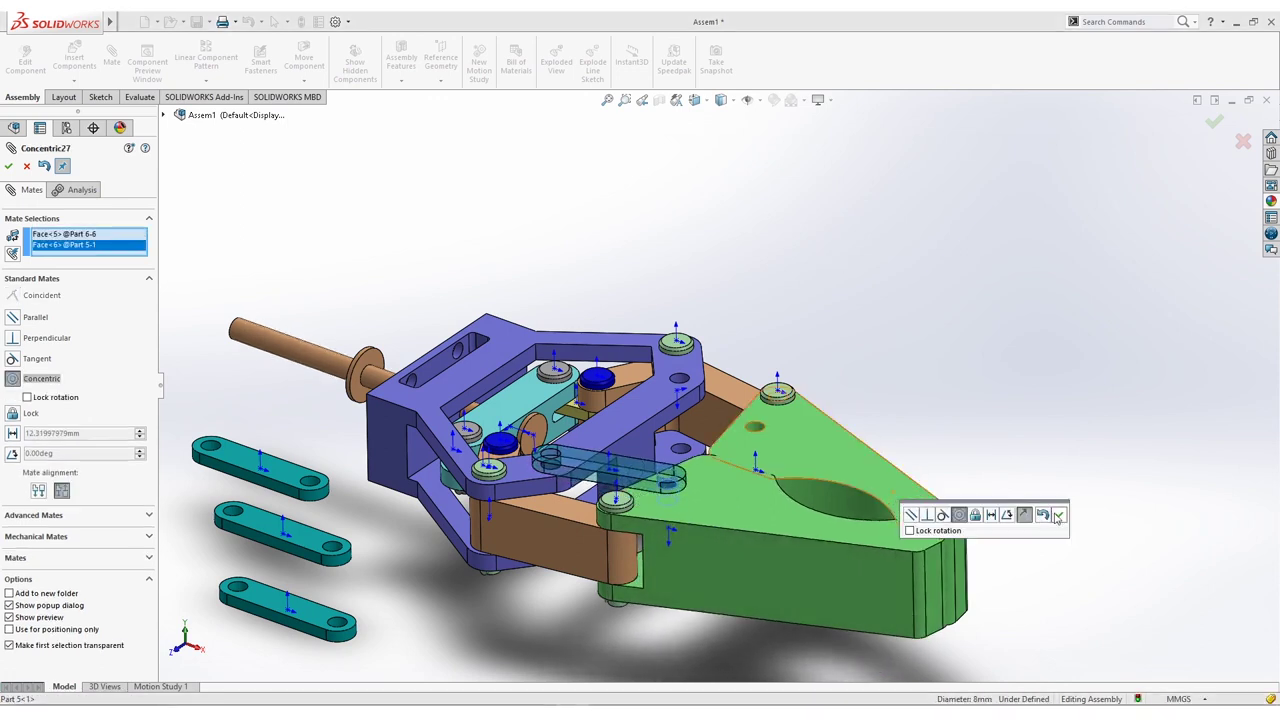
click(1056, 515)
Step: Mate a second Part 6 link's two end holes coincident with Part 1's far front hole and the far jaw's second hole
click(210, 453)
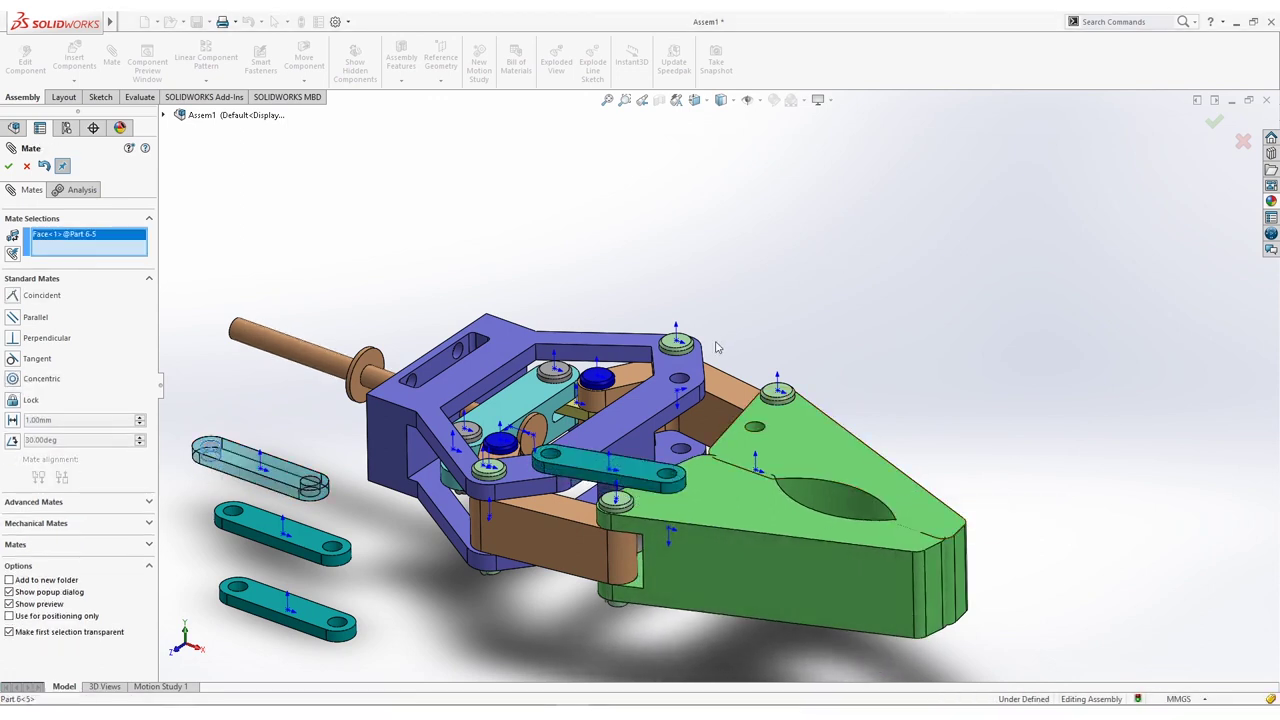
click(686, 384)
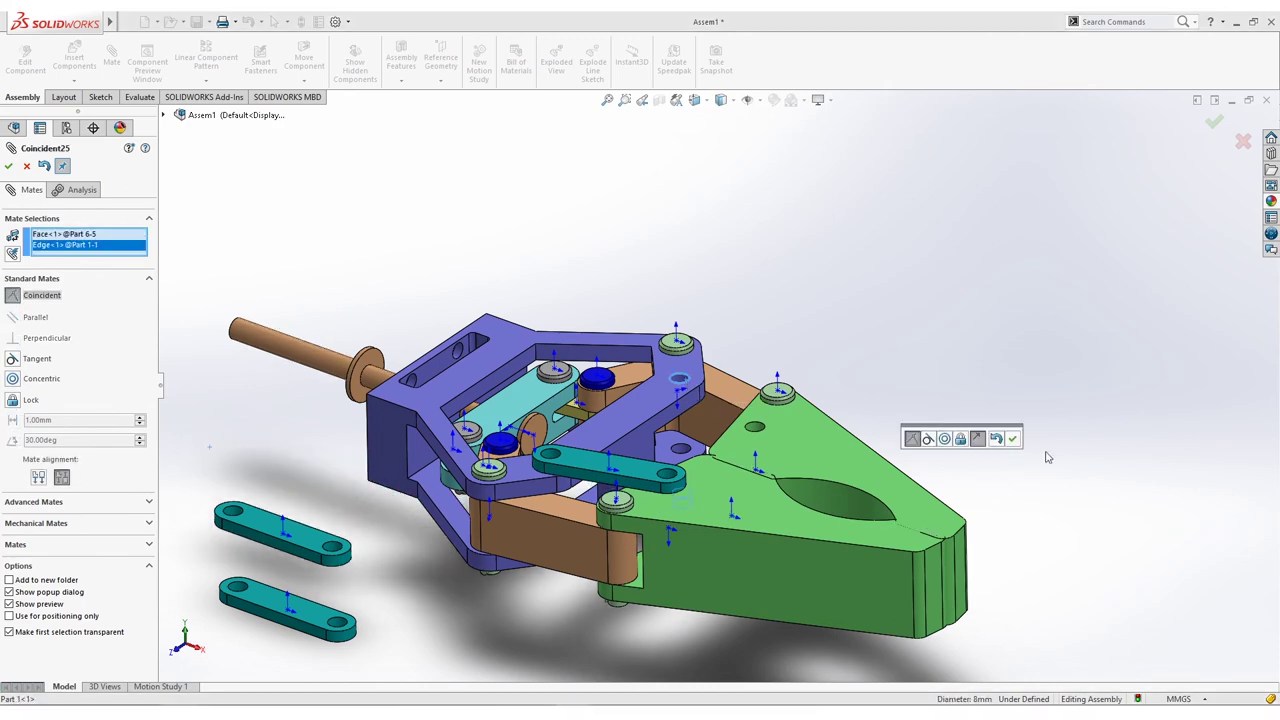
click(1013, 441)
middle_drag(729, 578, 705, 497)
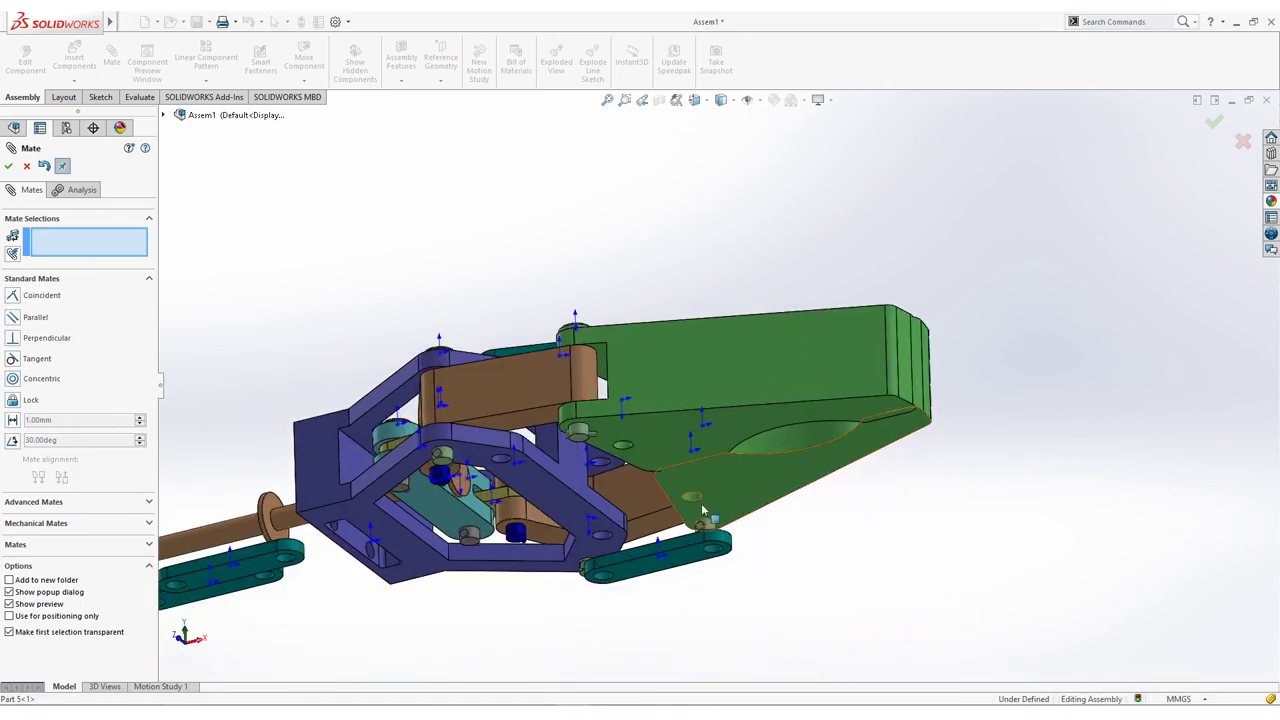
click(716, 558)
middle_drag(716, 558, 686, 196)
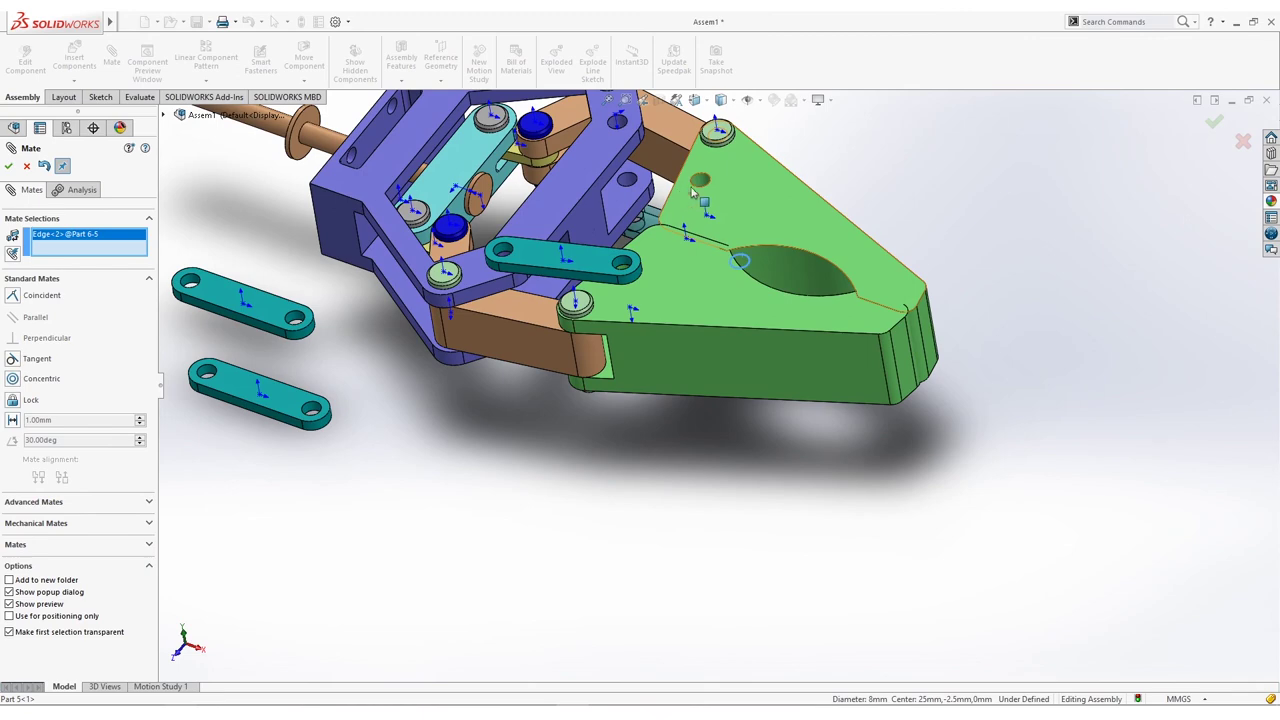
click(703, 183)
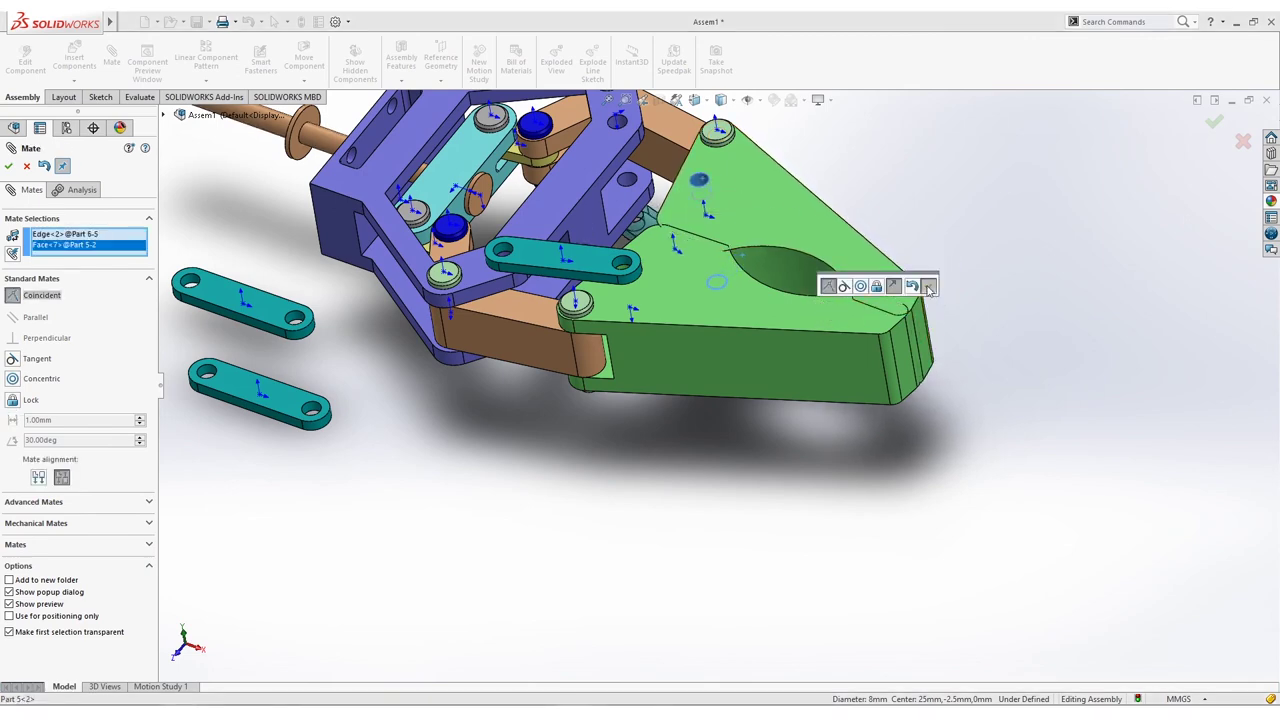
click(915, 286)
Step: Mate the underside of the second Part 6 link coincident with Part 1's top face
middle_drag(760, 468, 686, 552)
click(676, 598)
middle_drag(676, 598, 880, 300)
click(893, 290)
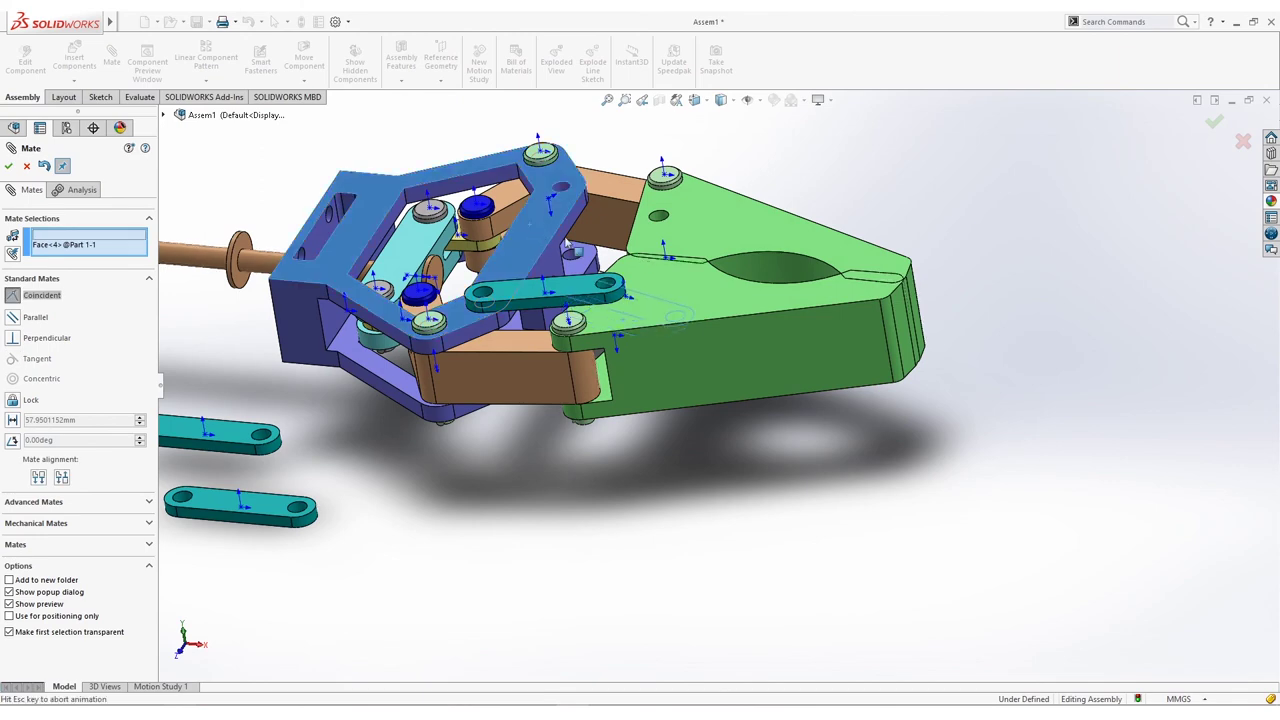
click(893, 290)
click(1045, 267)
Step: Mate a third Part 6 link's two end holes concentric with an underside hole of Part 1 and the second hole of jaw Part 5<1>
middle_drag(648, 329, 745, 340)
click(255, 437)
middle_drag(255, 437, 574, 294)
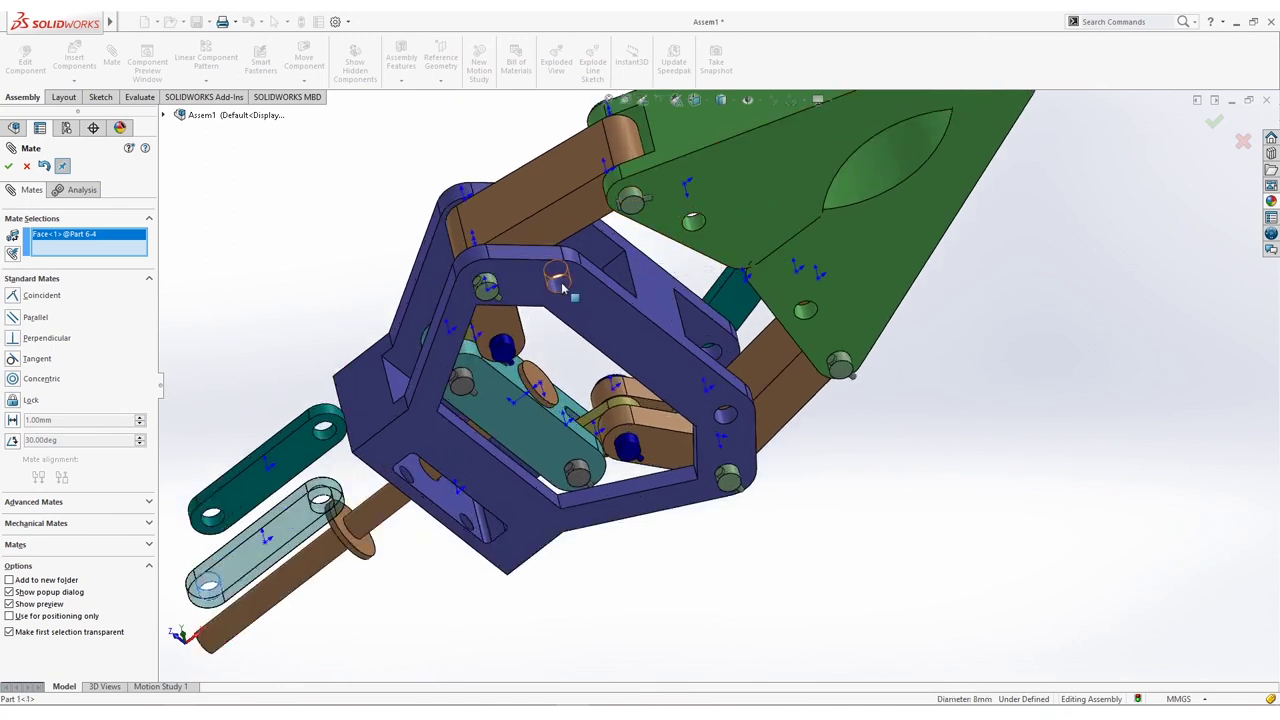
click(560, 288)
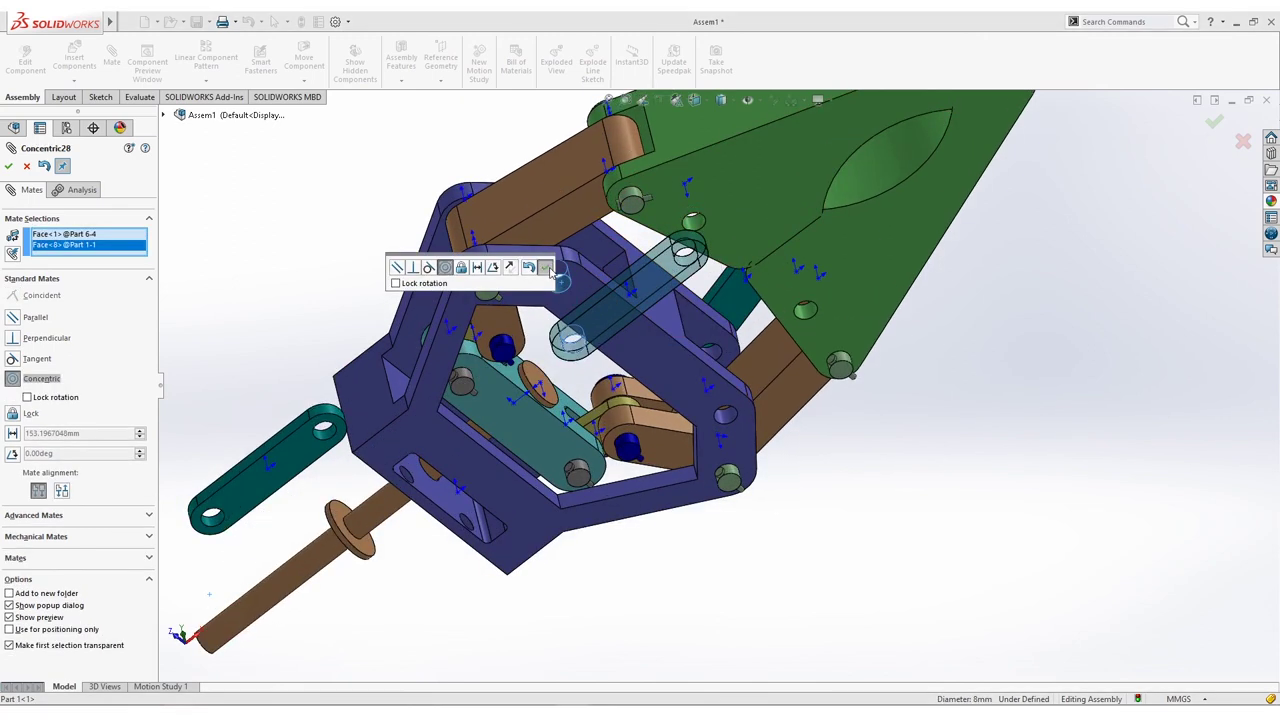
click(546, 268)
click(690, 258)
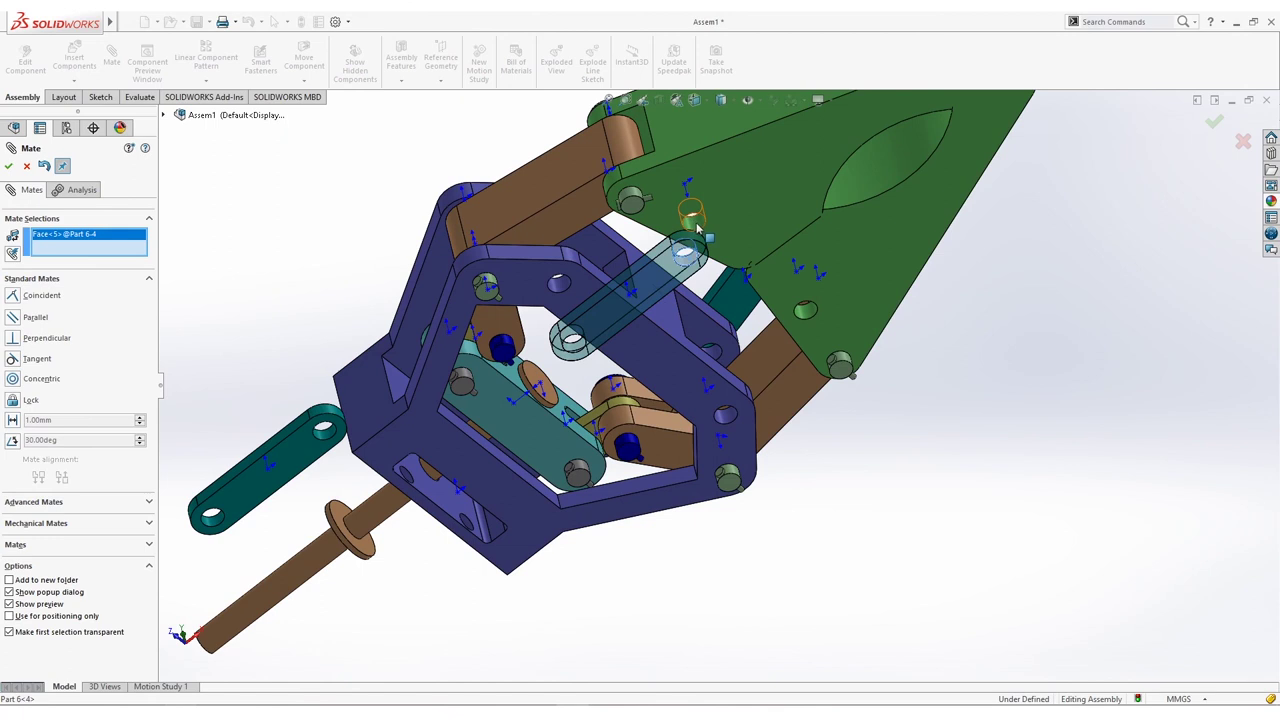
click(693, 218)
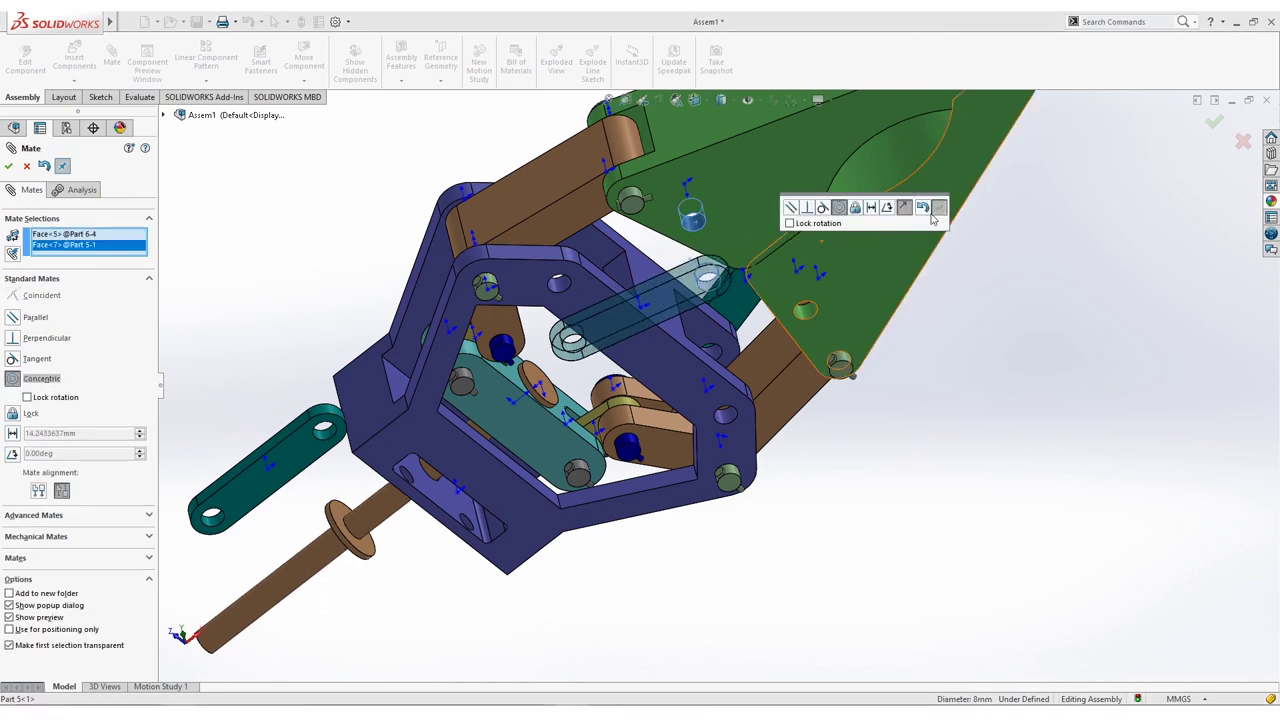
click(939, 207)
Step: Mate the fourth Part 6 link's end holes concentric with jaw Part 5<2>'s second hole and coincident with Part 1's remaining underside hole edge
click(838, 362)
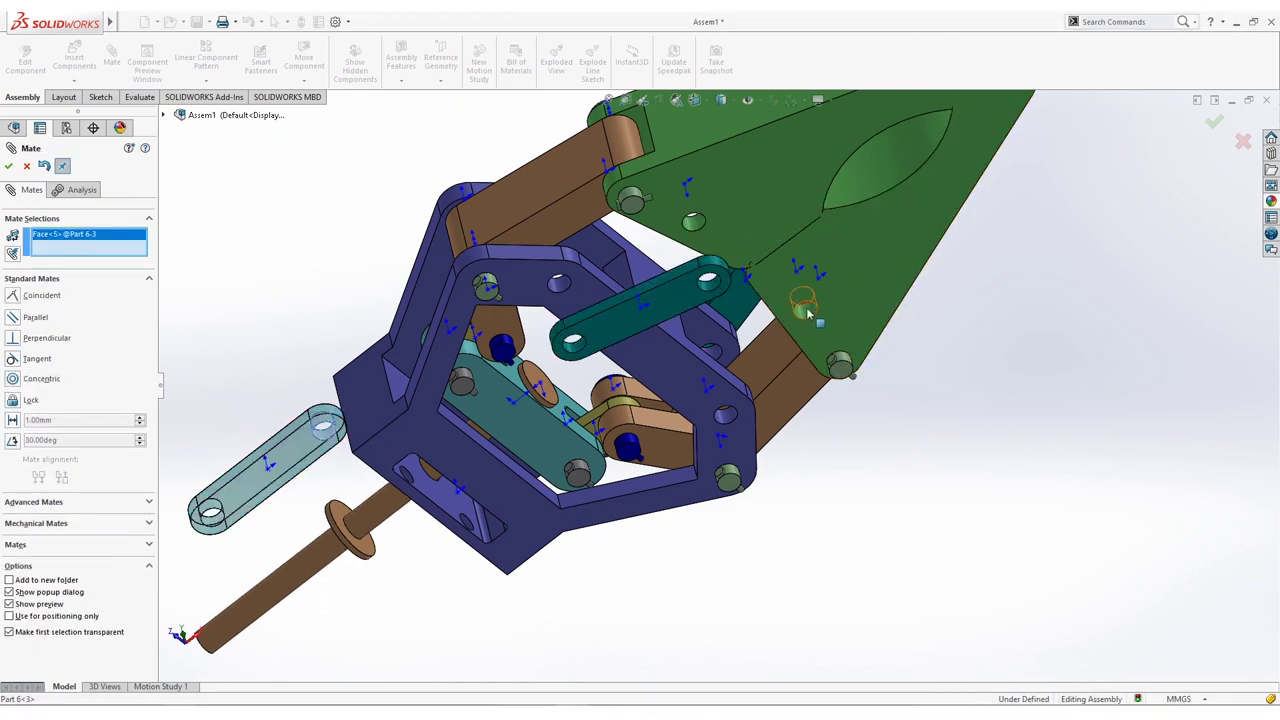
click(808, 313)
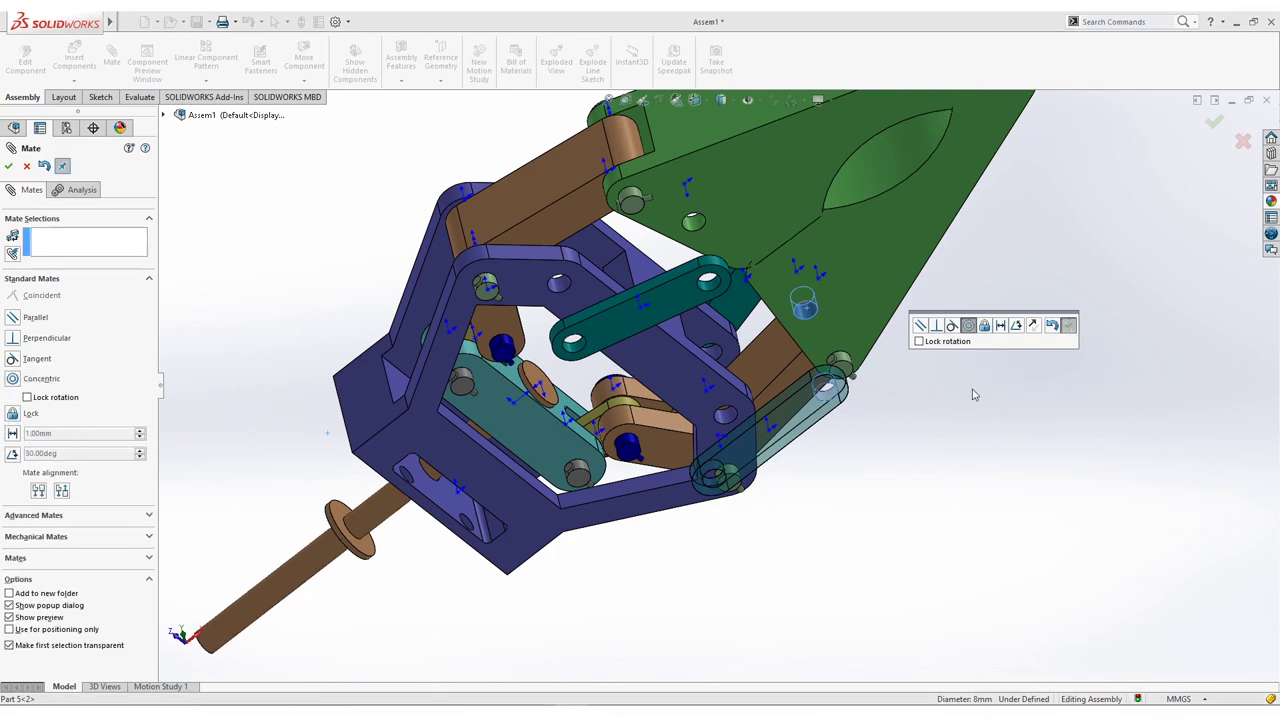
key(Return)
click(716, 487)
click(725, 414)
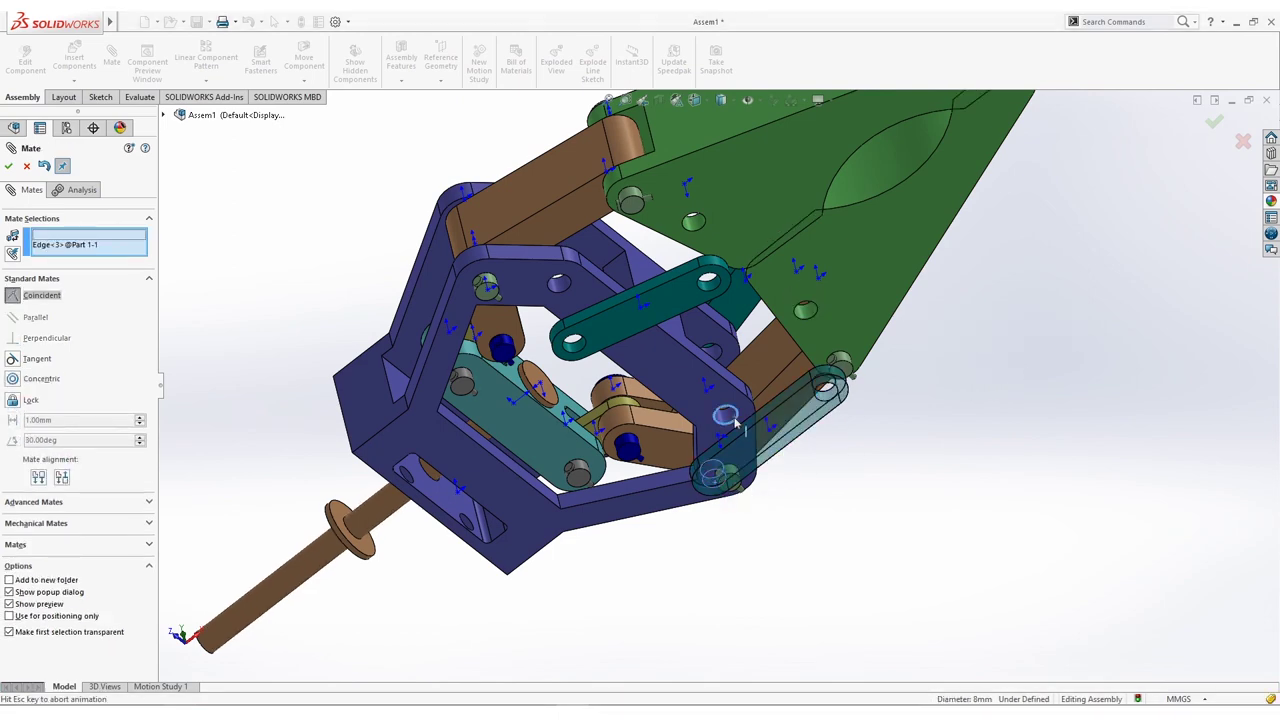
click(1041, 441)
Step: Mate the third Part 6 link's inner face coincident with Part 1's bottom face
middle_drag(900, 450, 700, 440)
click(655, 476)
middle_drag(655, 476, 600, 425)
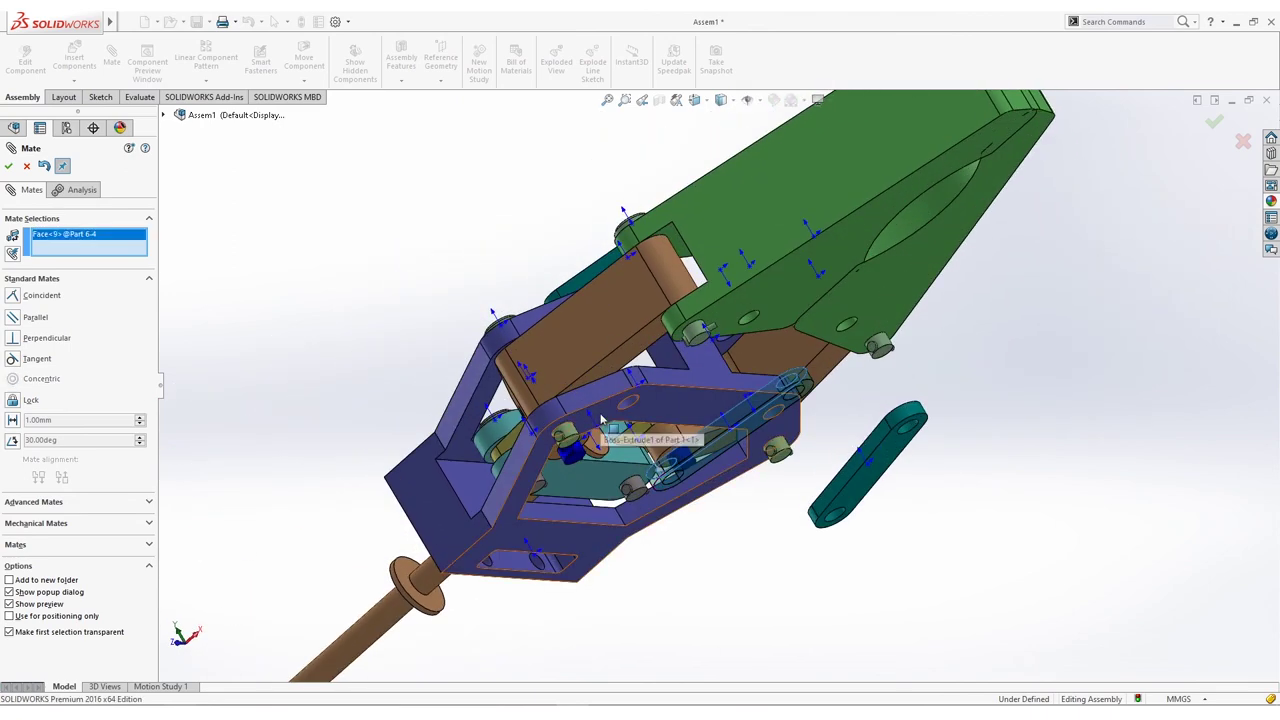
click(601, 418)
click(1146, 489)
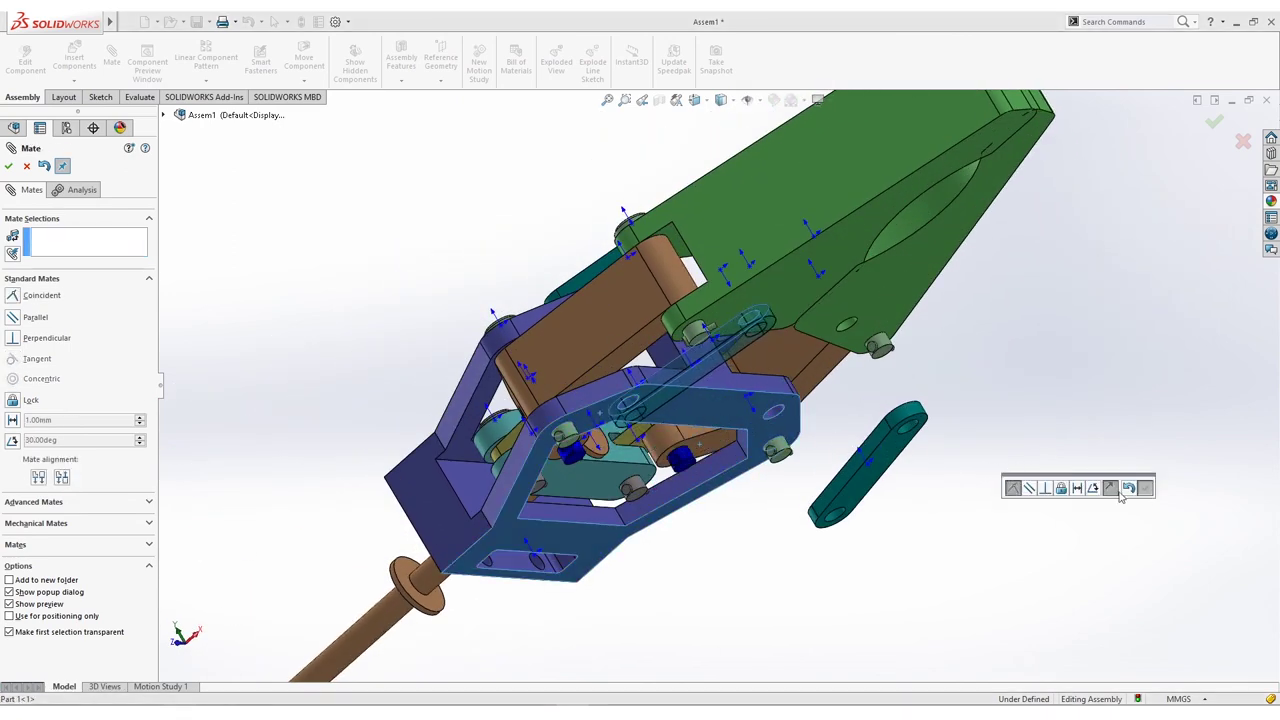
Step: Mate the fourth Part 6 link's inner face coincident with Part 1's bottom face and finish mating the links
middle_drag(894, 531, 845, 452)
click(845, 455)
middle_drag(859, 575, 850, 540)
click(848, 535)
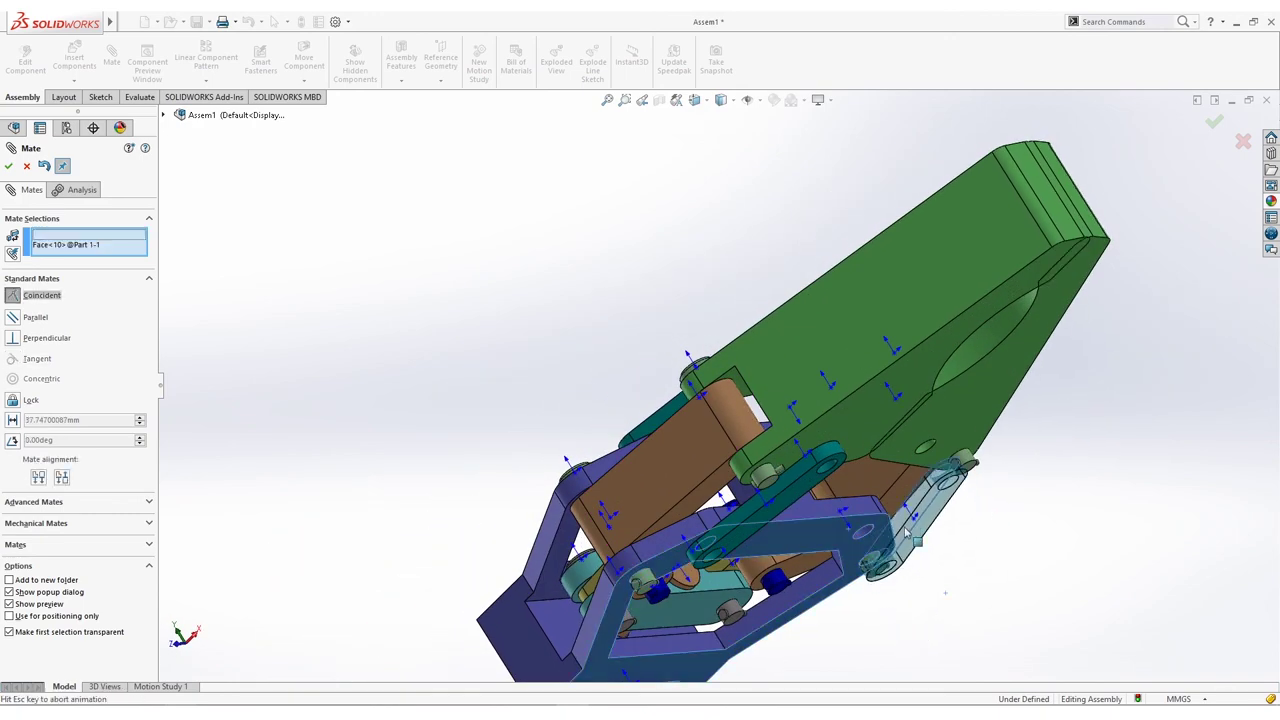
click(1062, 546)
middle_drag(940, 453, 531, 355)
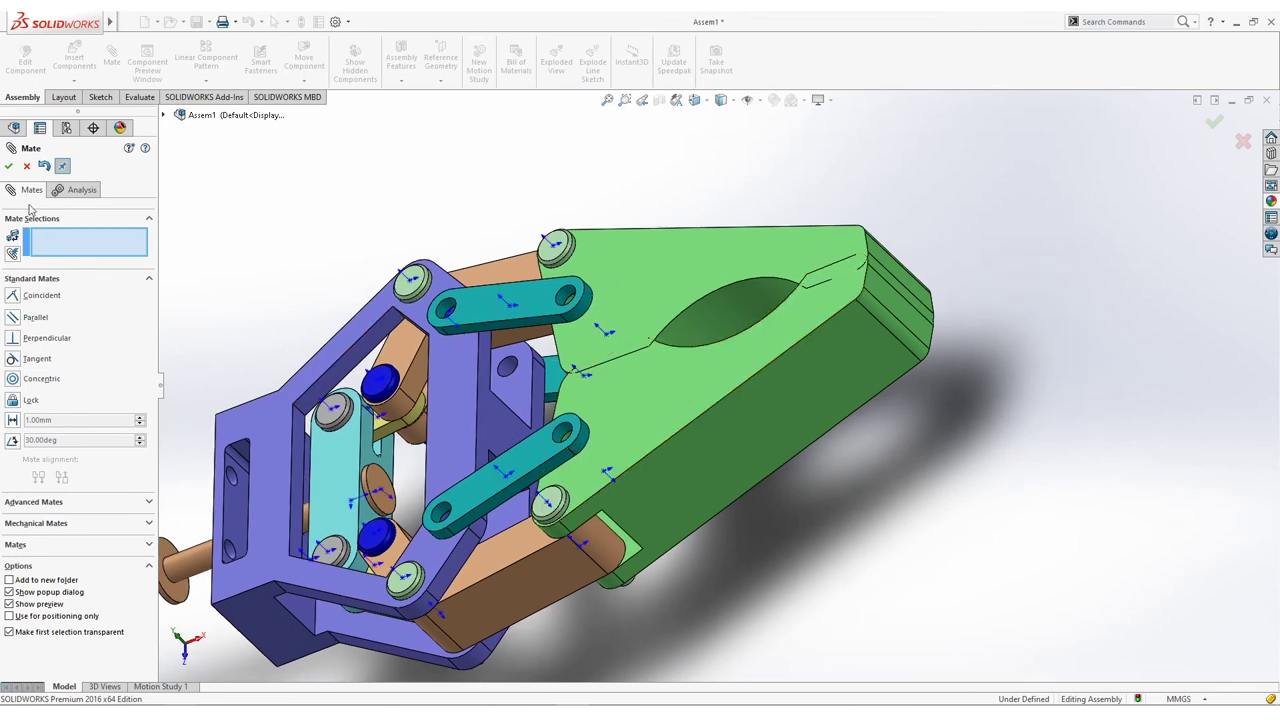
key(Escape)
Step: Insert the Part 8 pin and copy it so that four pins stand beside the gripper
scroll(538, 287, up, 5)
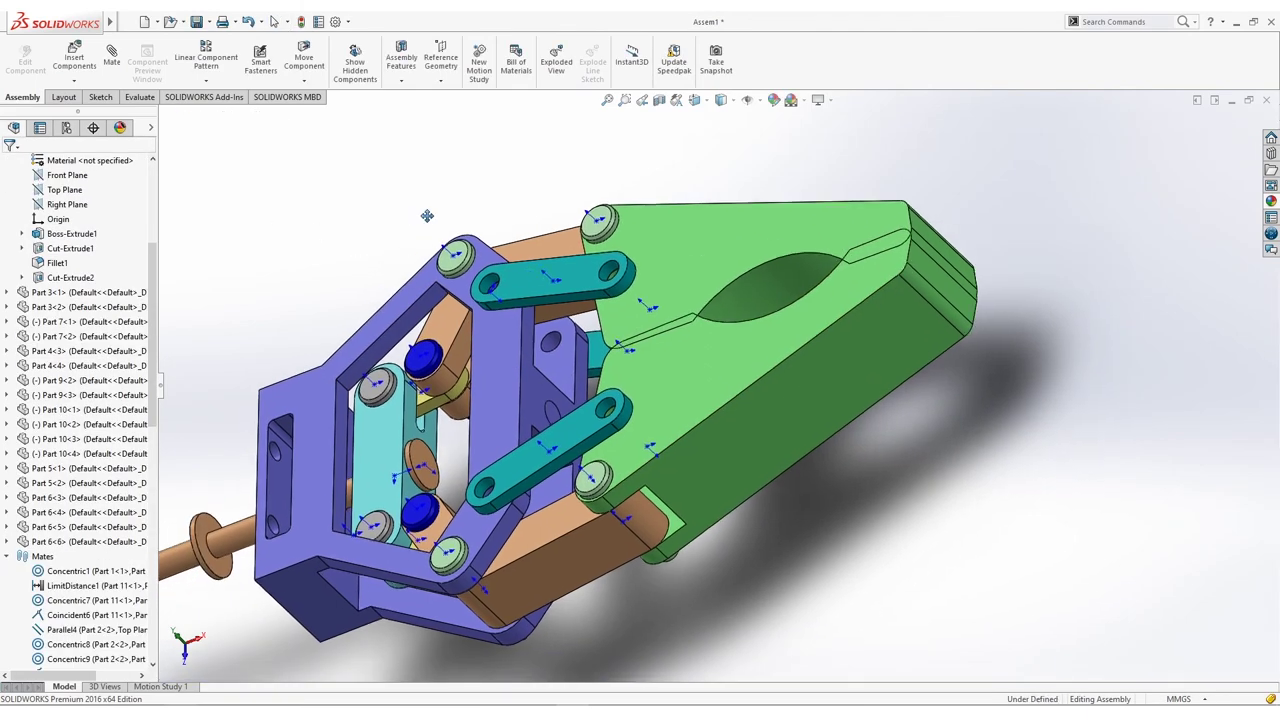
shift+middle_drag(538, 287, 532, 259)
middle_drag(688, 192, 555, 162)
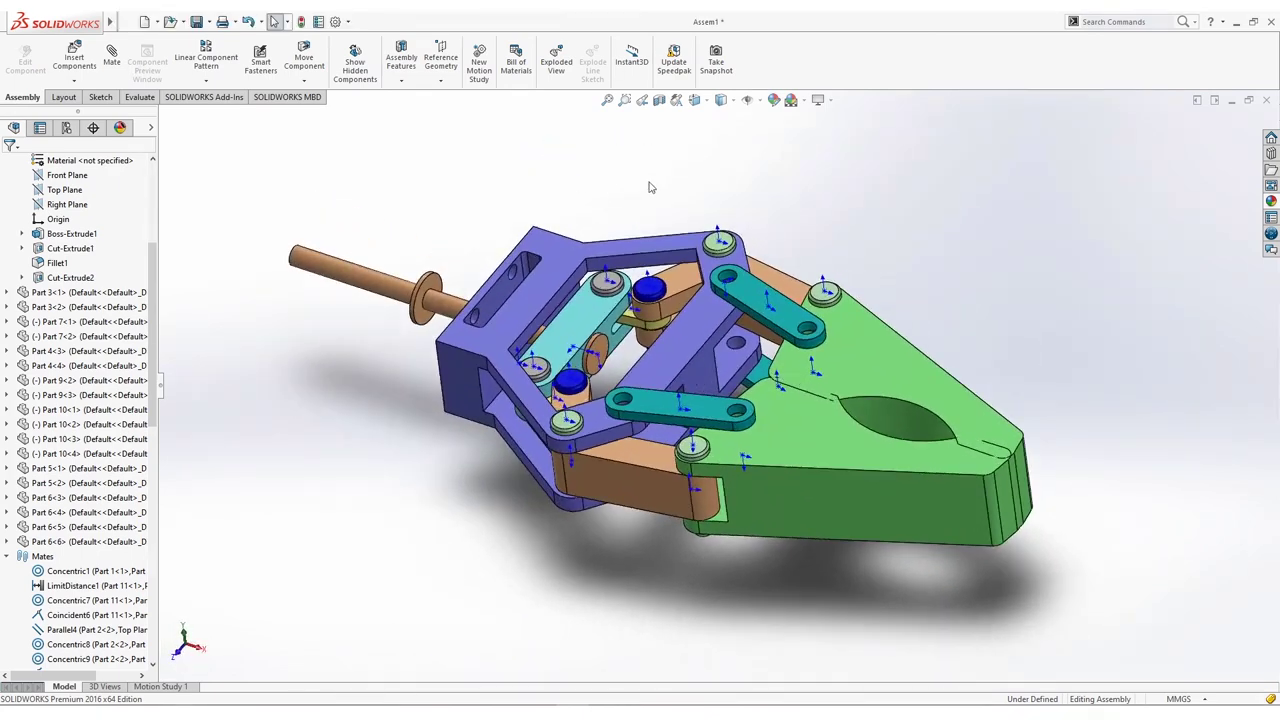
key(space)
click(744, 406)
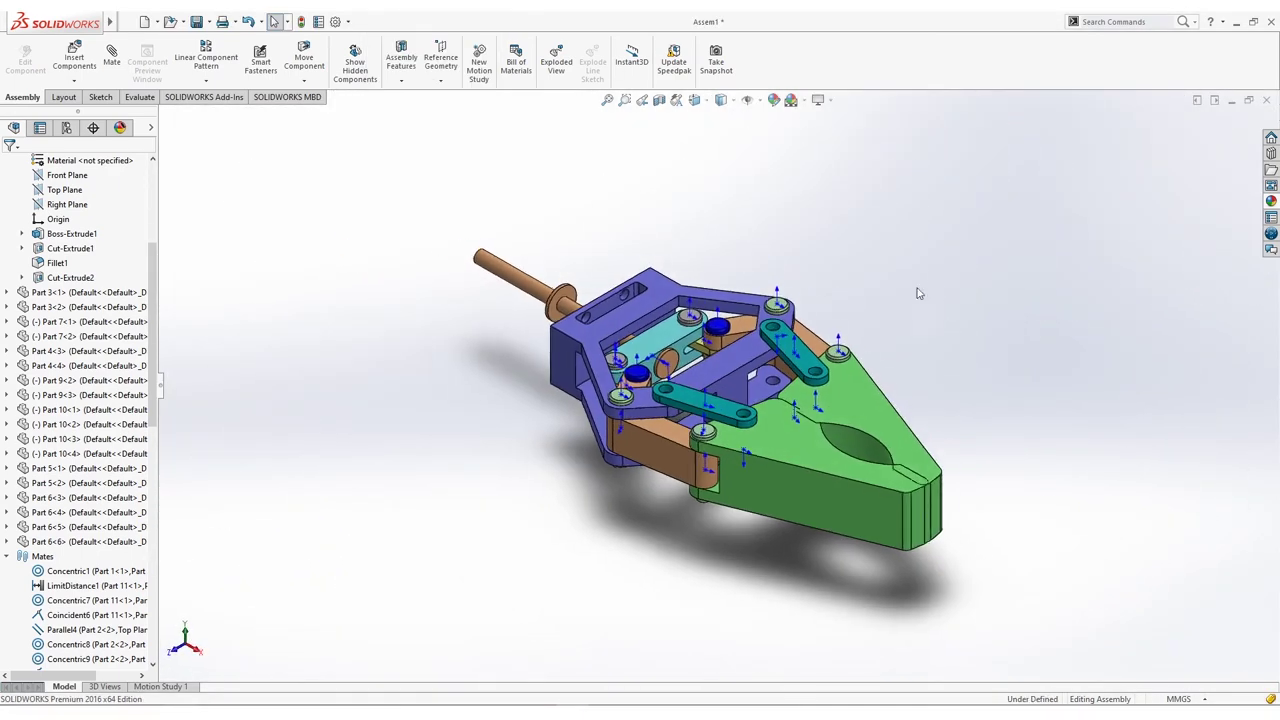
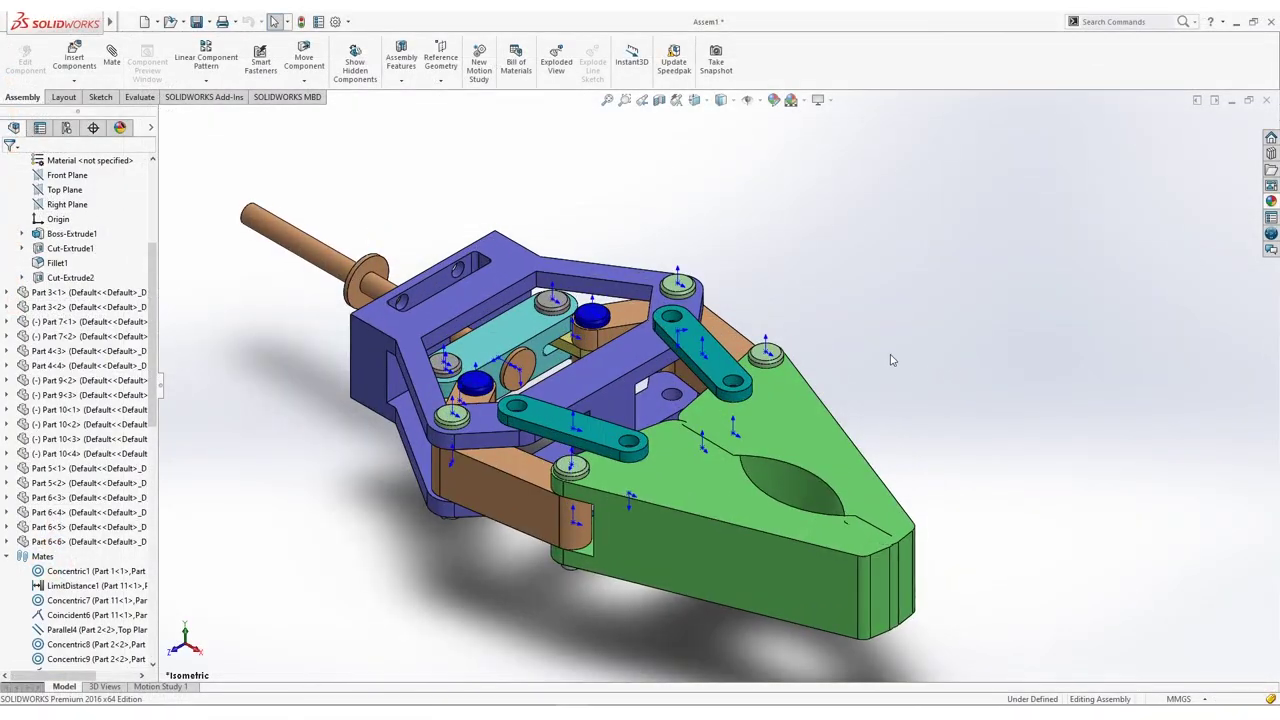
scroll(892, 360, up, 2)
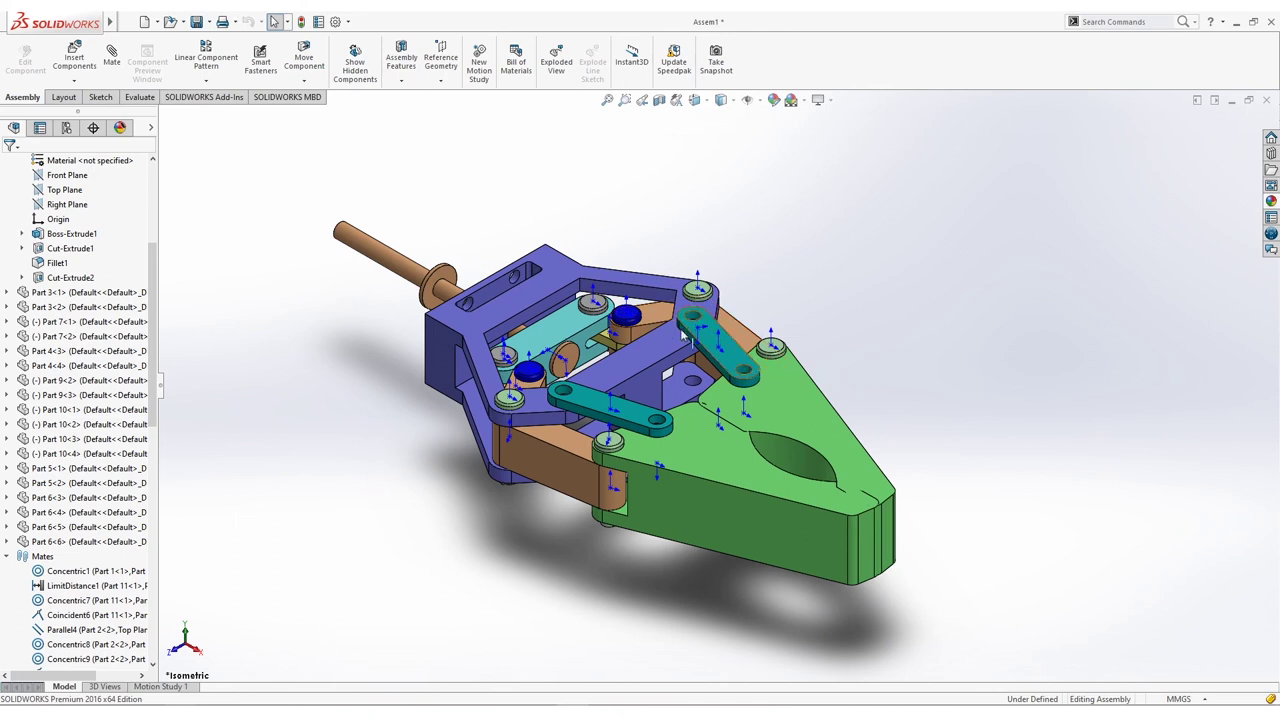
key(r)
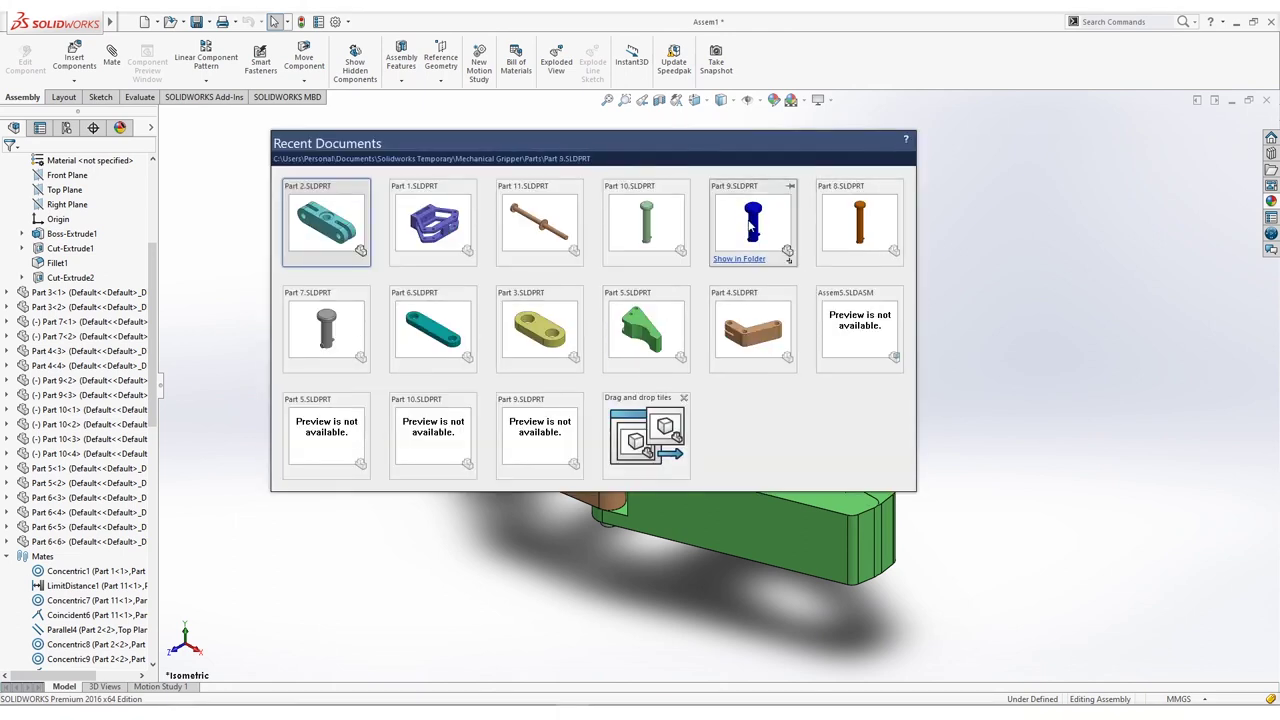
click(858, 222)
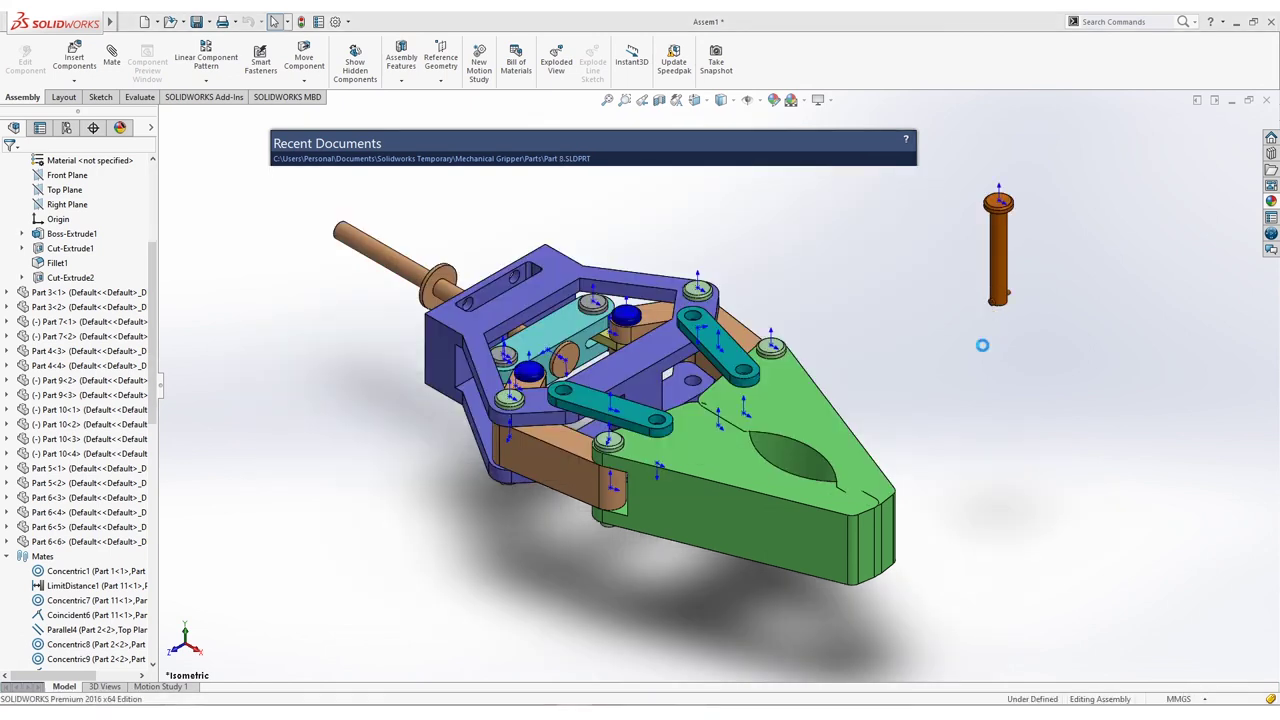
click(963, 395)
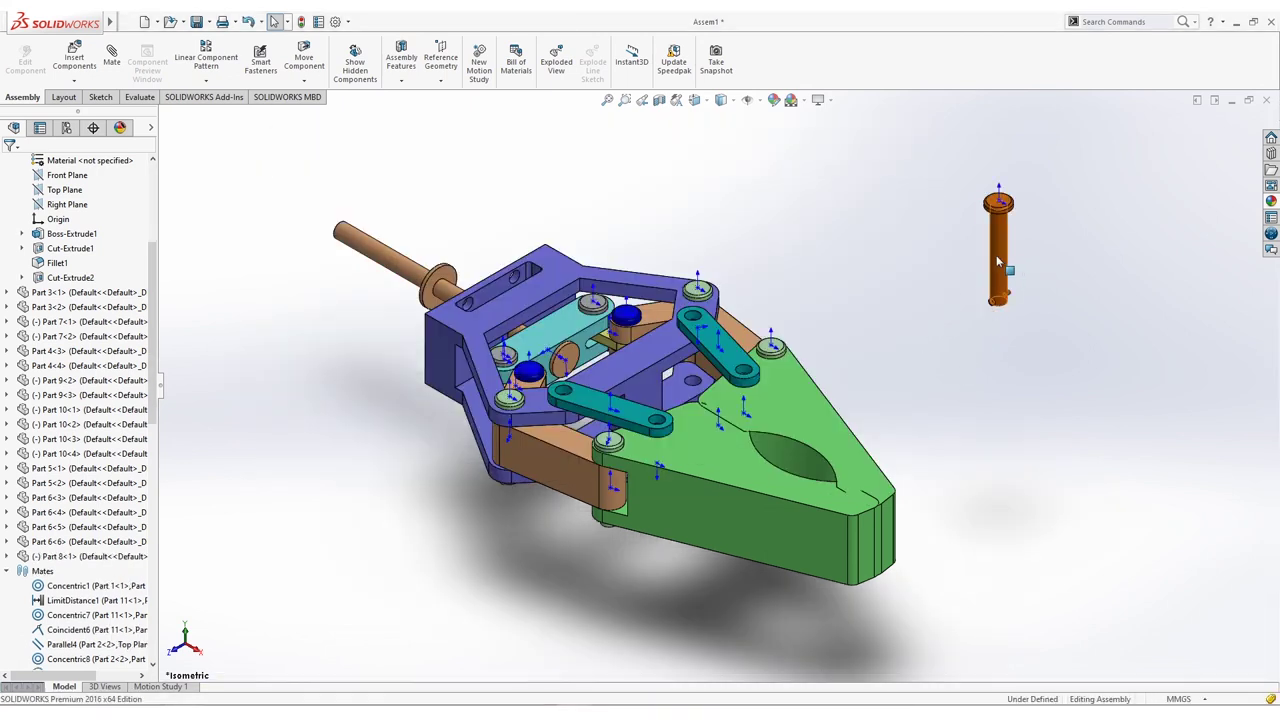
ctrl+drag(996, 262, 933, 265)
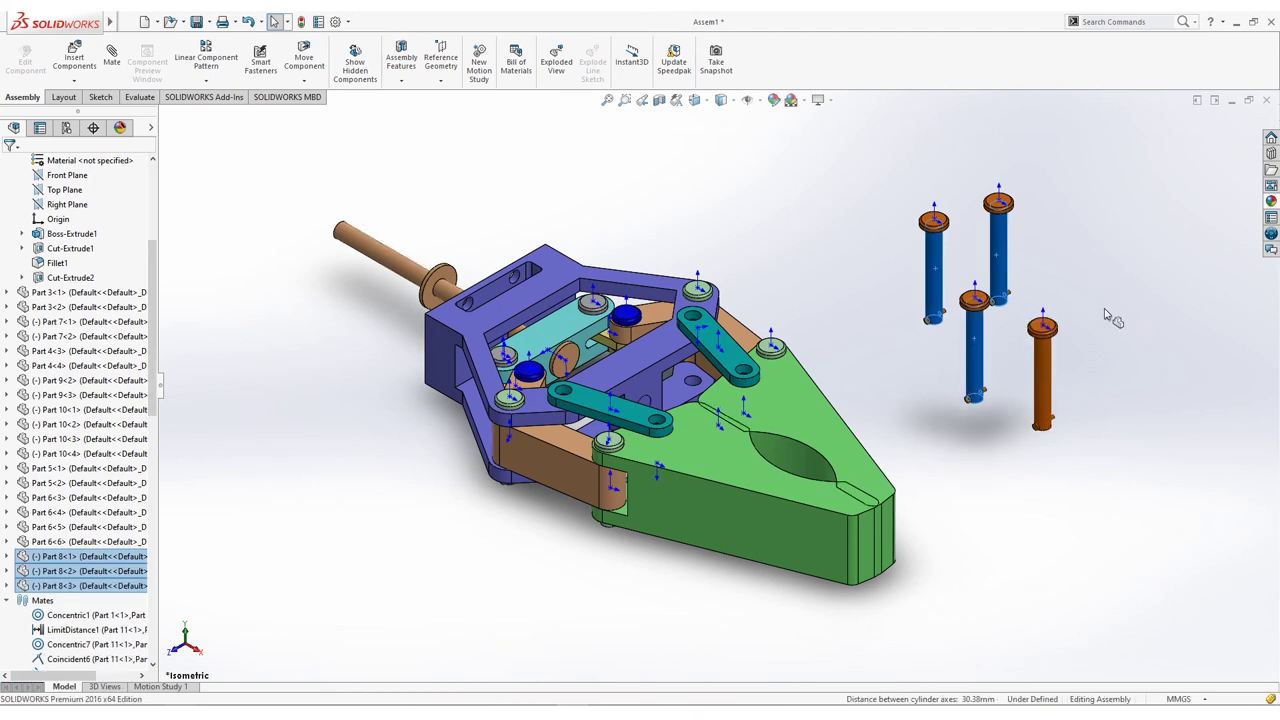
click(112, 57)
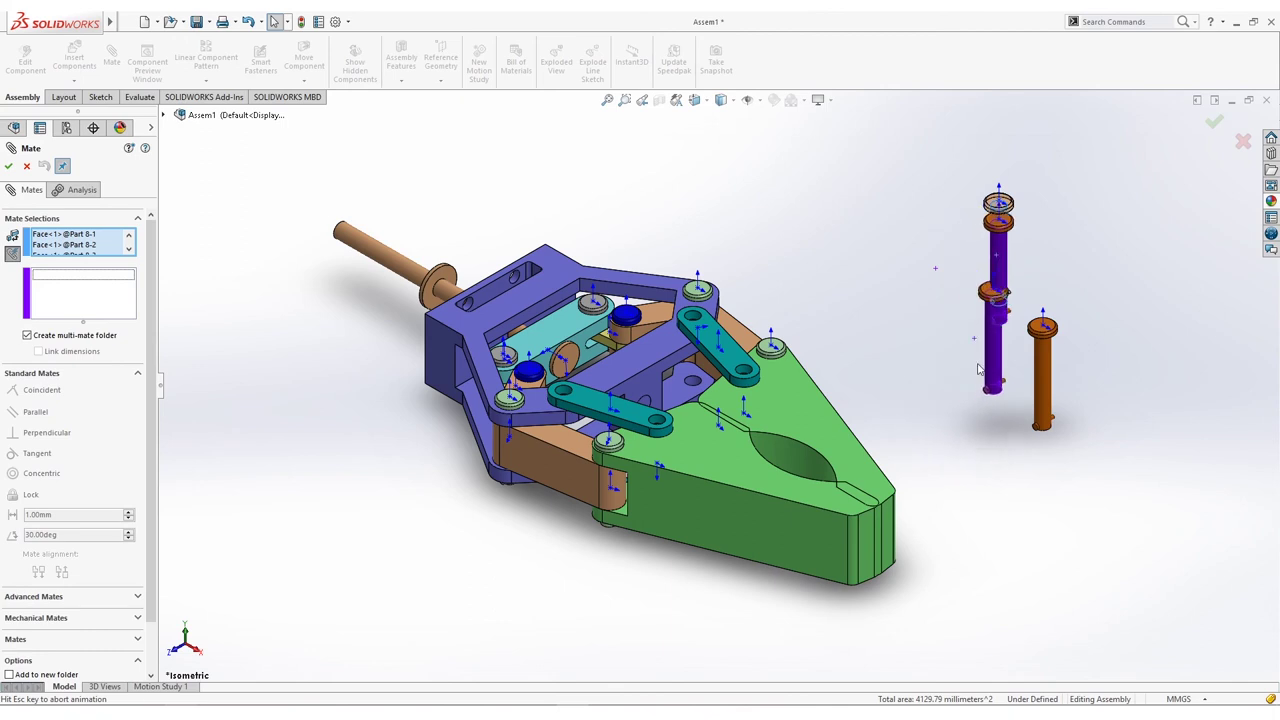
key(Escape)
key(Escape)
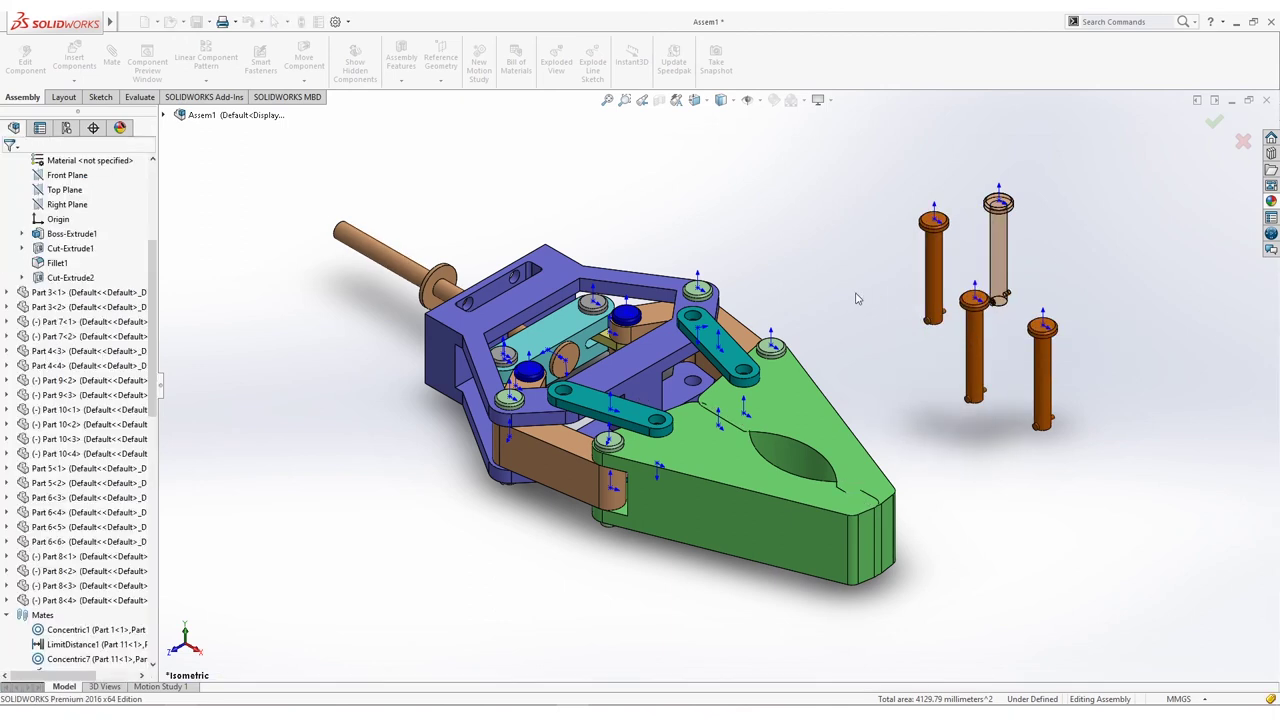
click(935, 280)
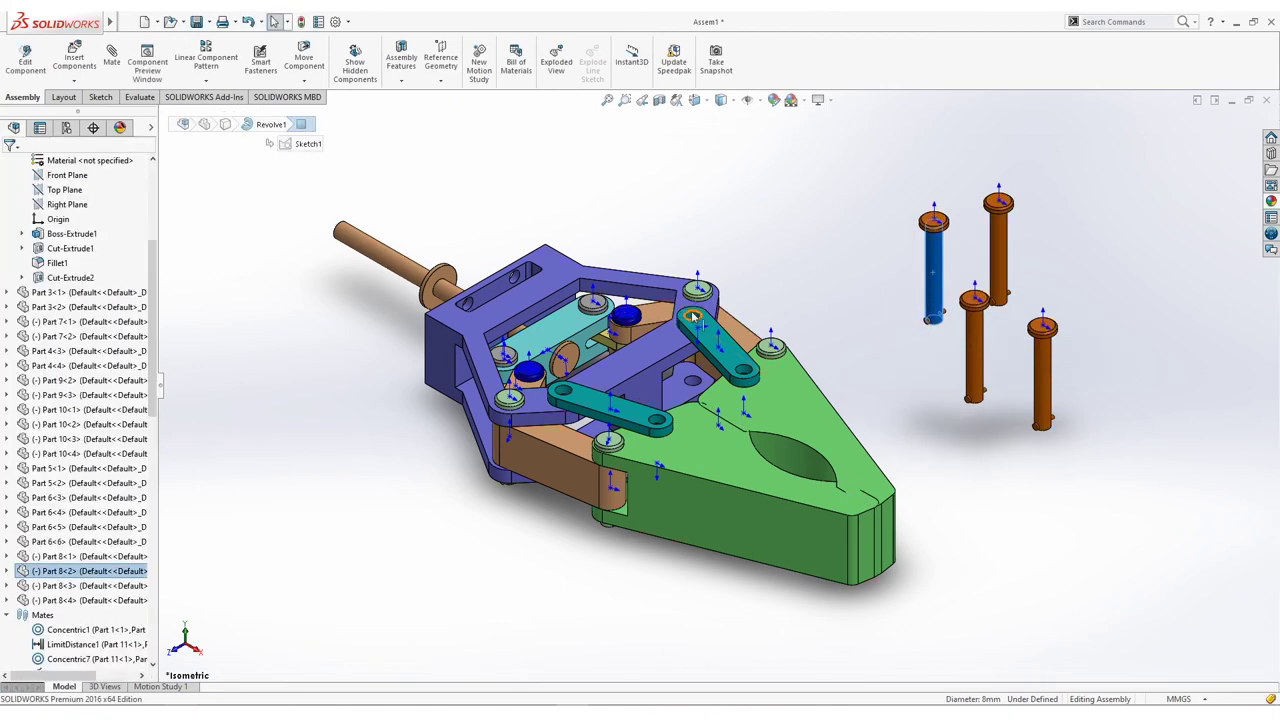
click(694, 320)
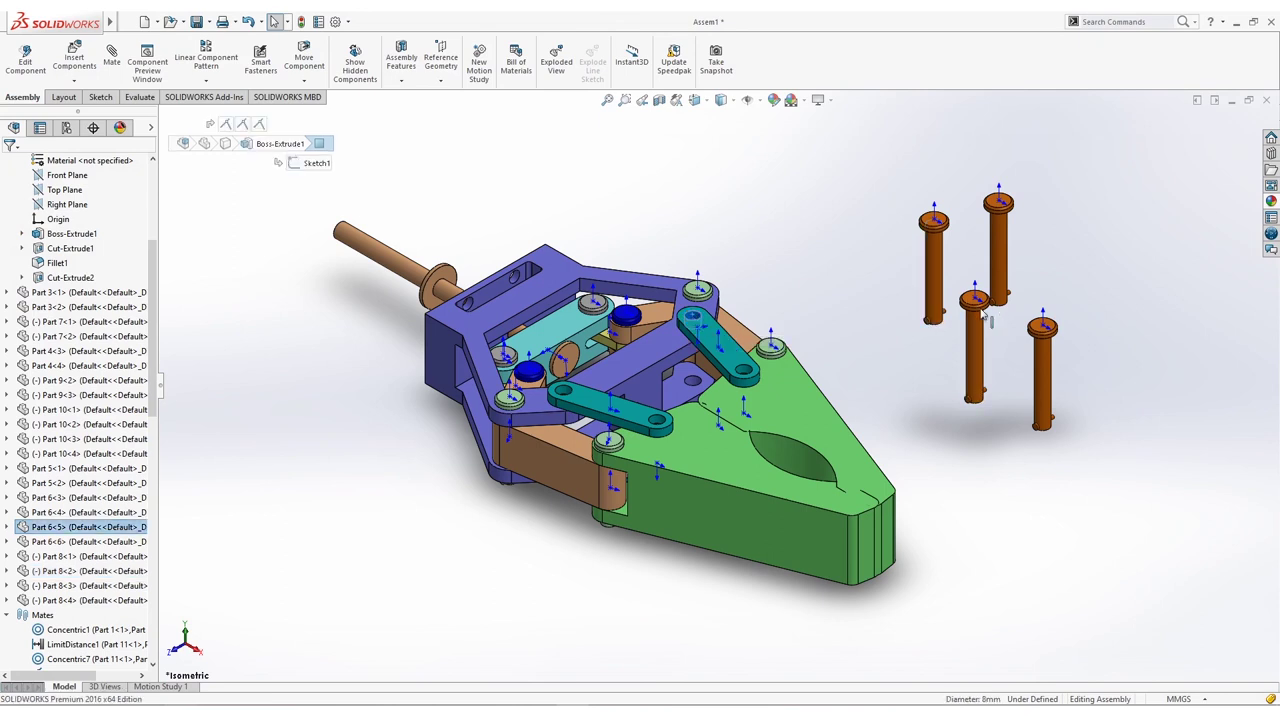
click(829, 273)
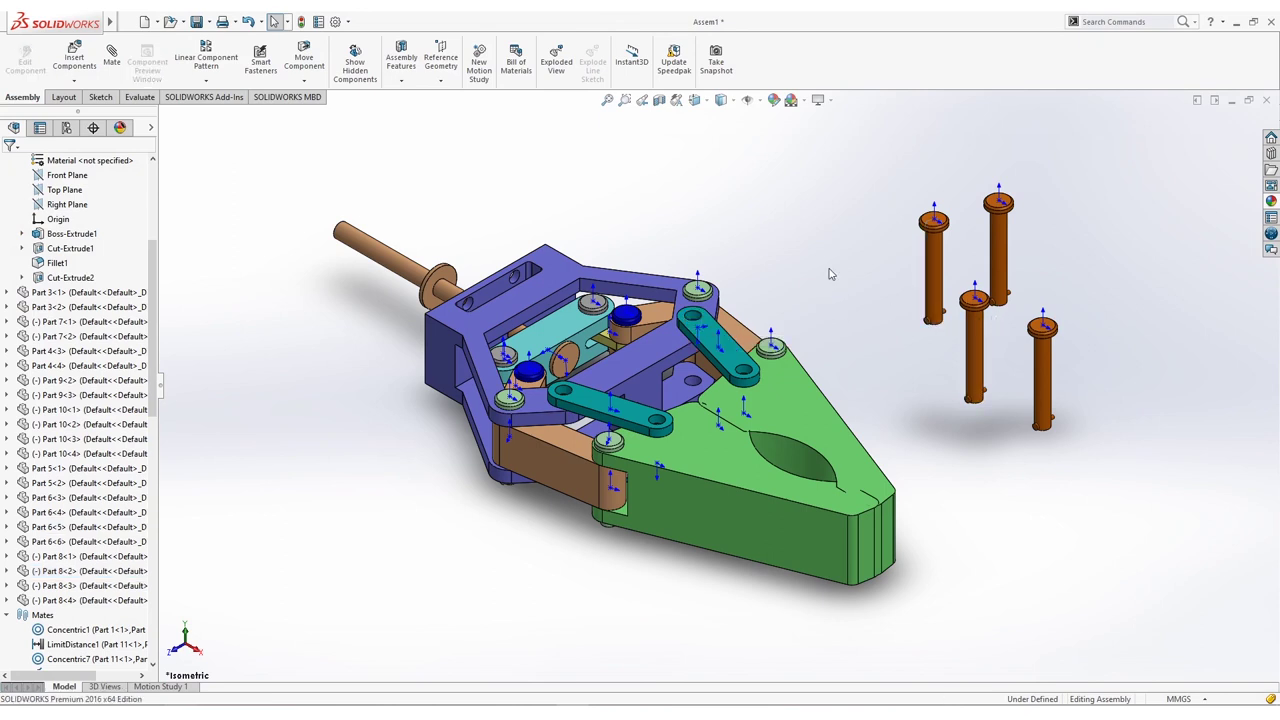
Step: Mate two Part 8 pins concentric with the Part 1 end holes of the far and near upper Part 6 links
click(935, 265)
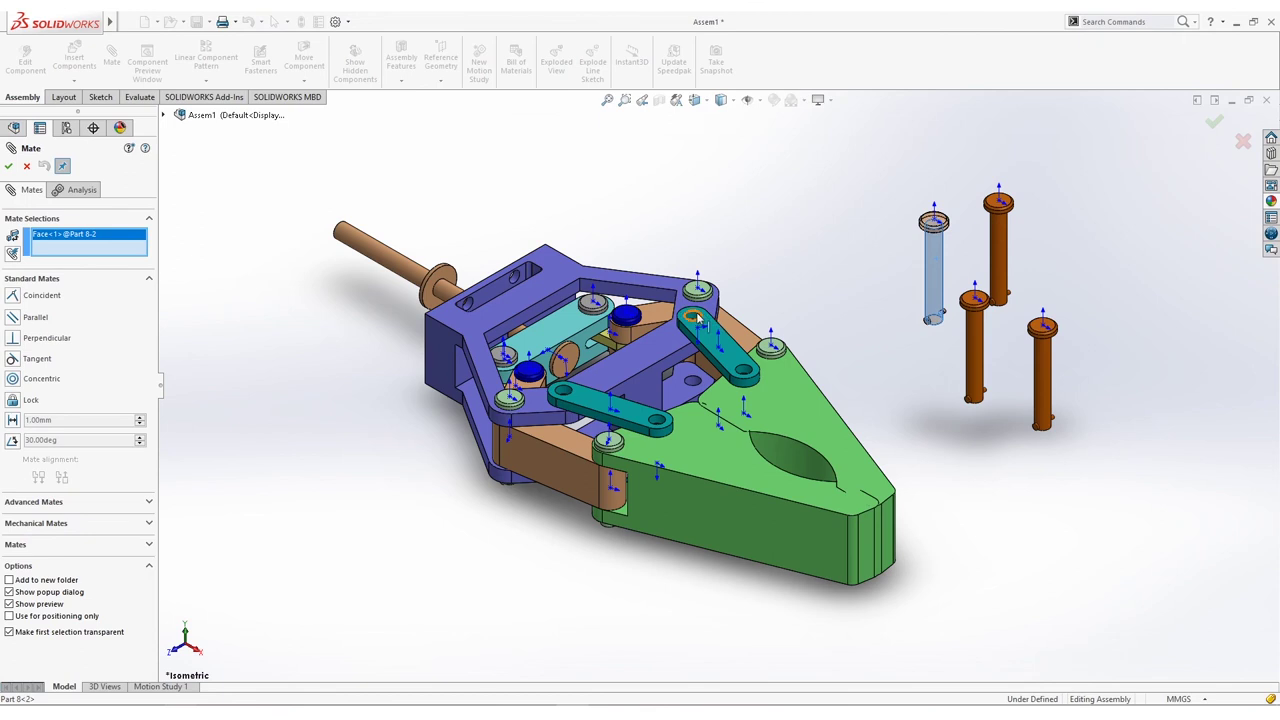
click(694, 320)
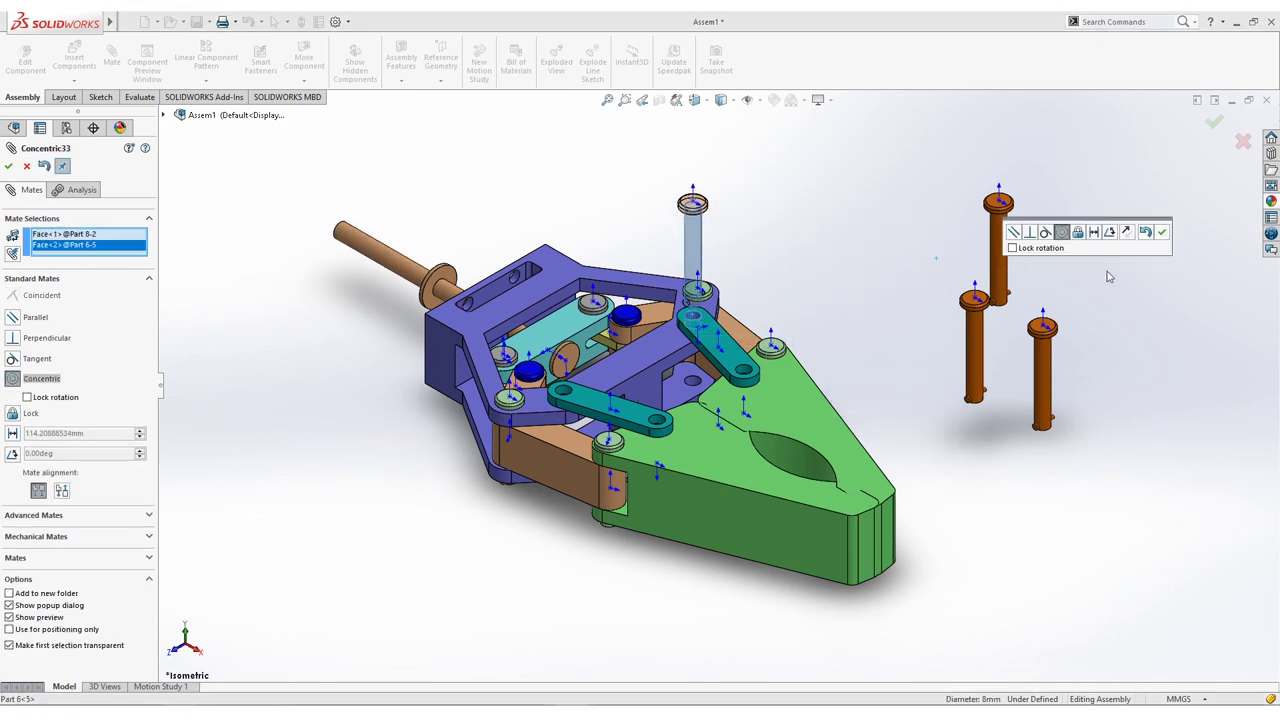
click(1162, 232)
click(997, 252)
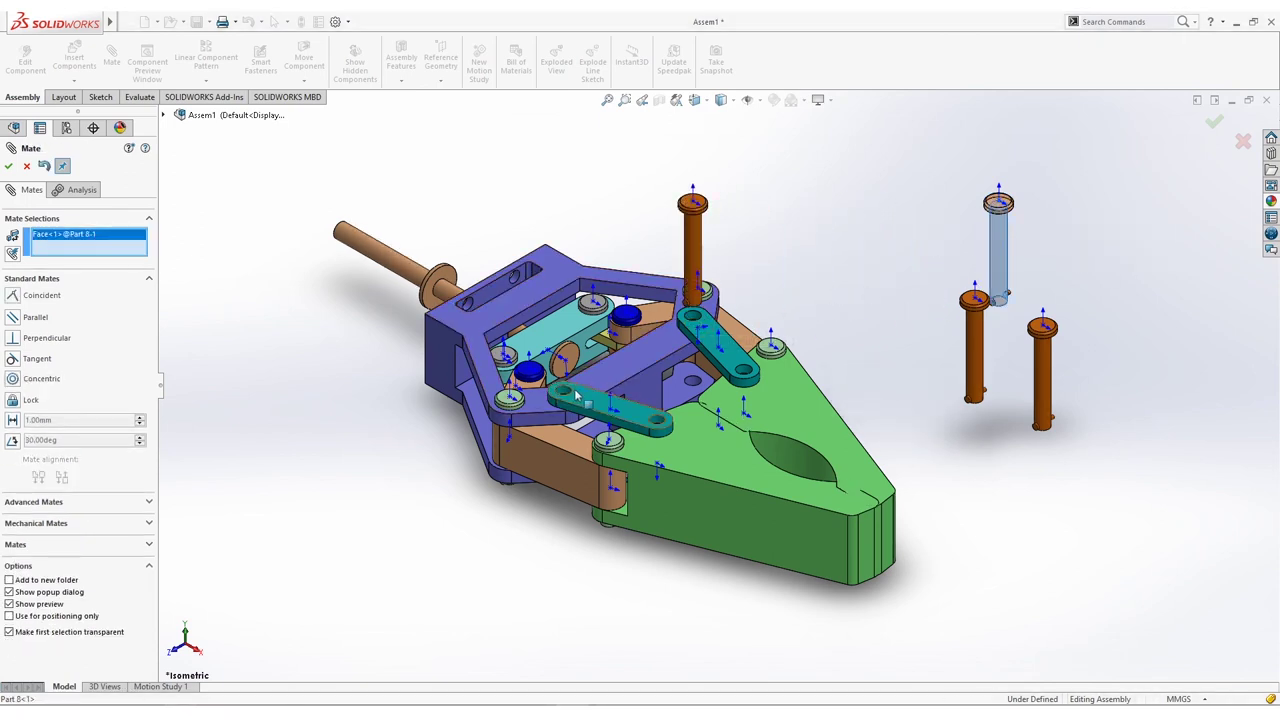
click(563, 396)
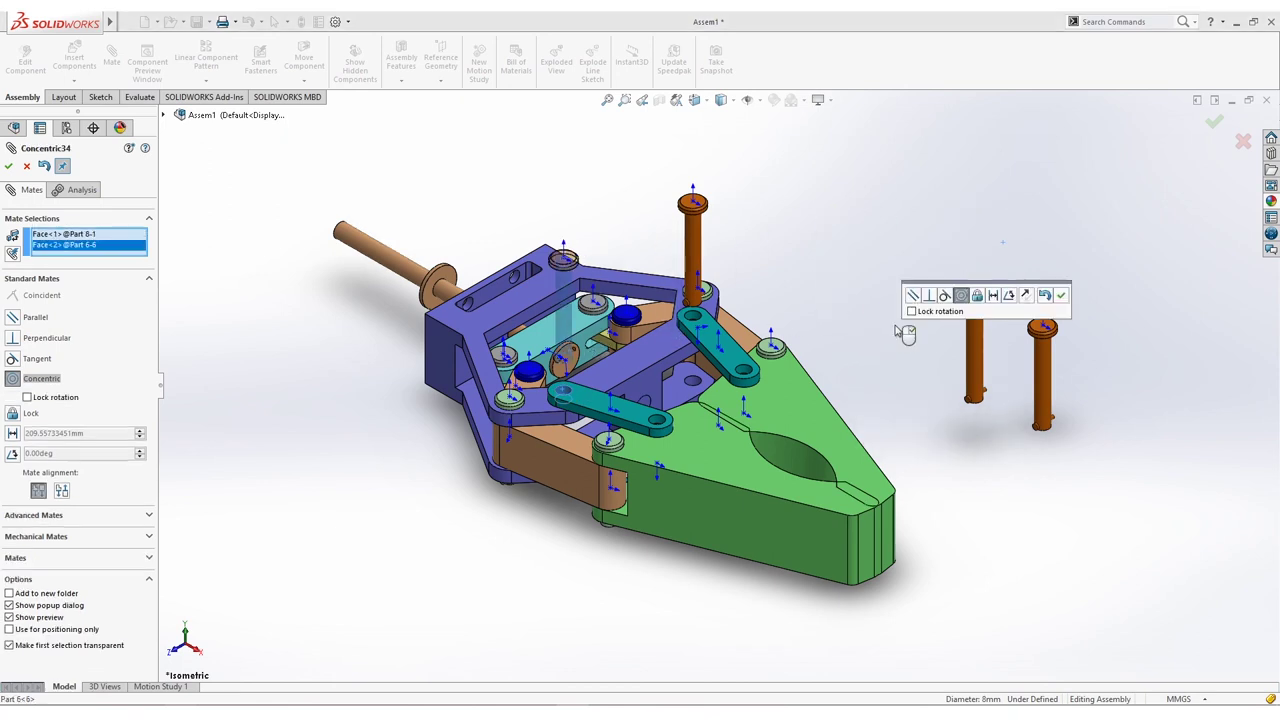
Step: Mate the third Part 8 pin coincident with the far upper link's jaw-end hole and the fourth concentric with the near link's jaw-end hole
click(962, 346)
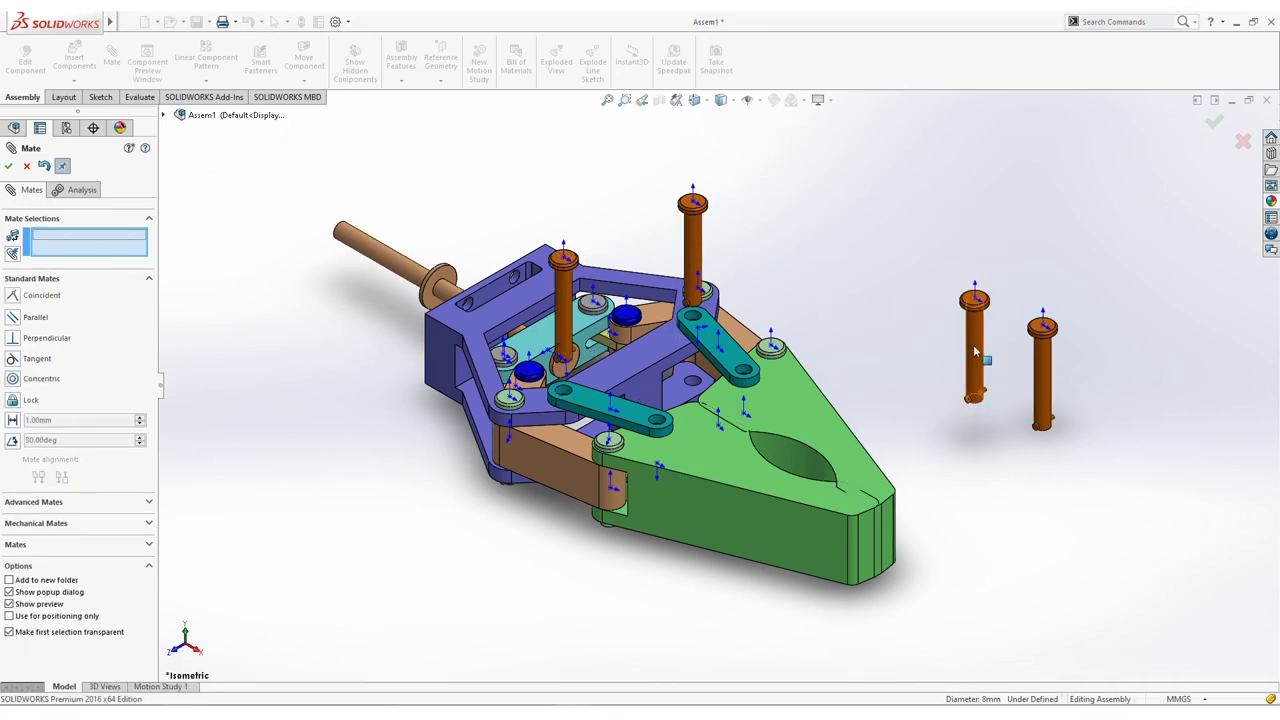
click(745, 372)
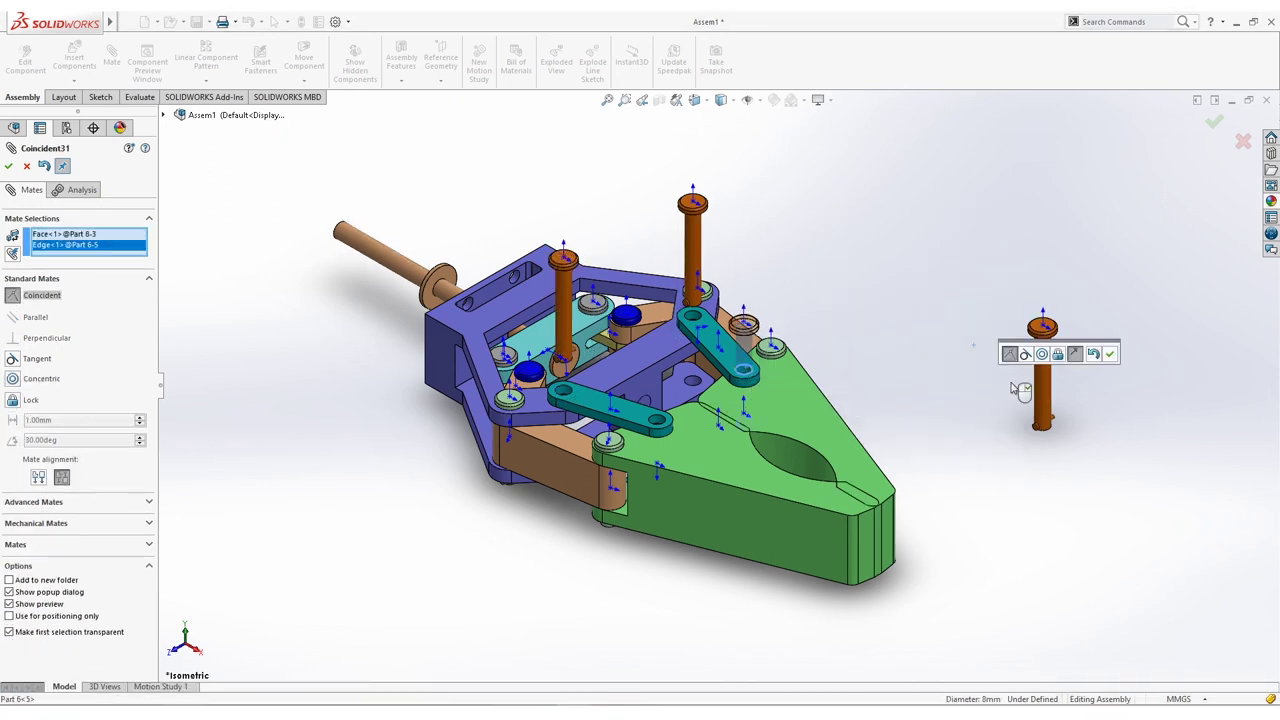
click(1097, 354)
click(1050, 393)
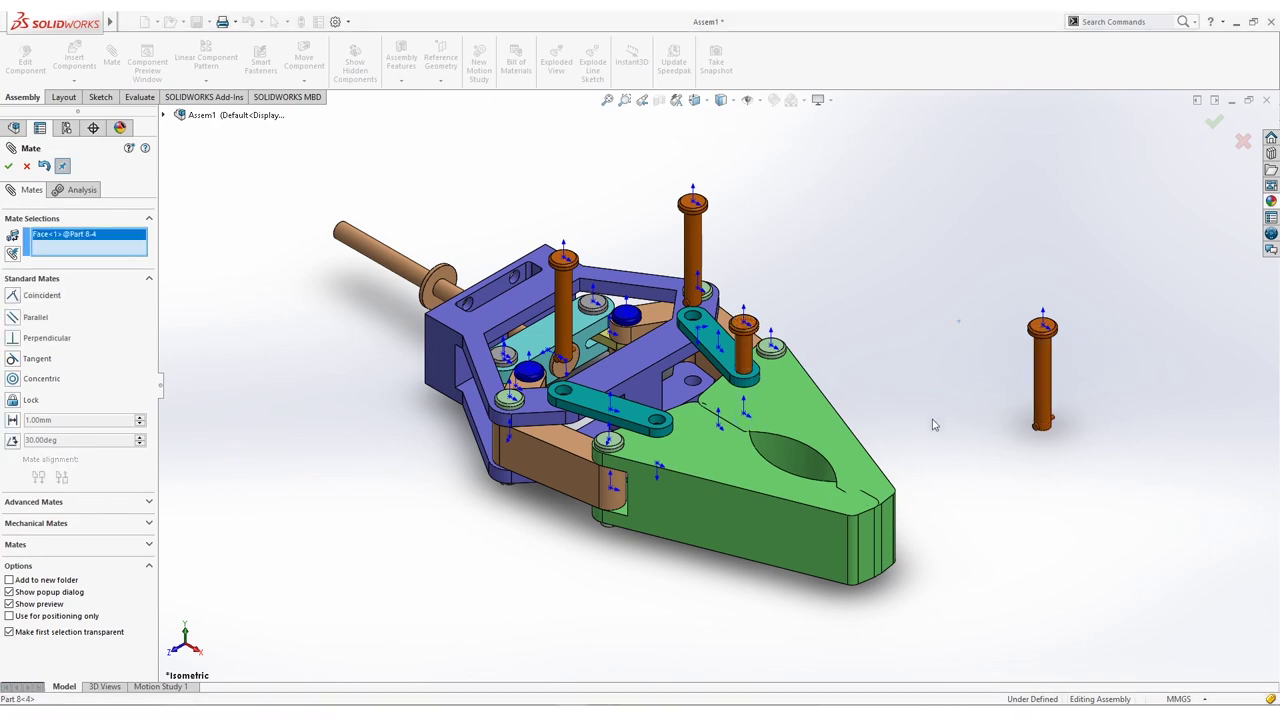
click(661, 424)
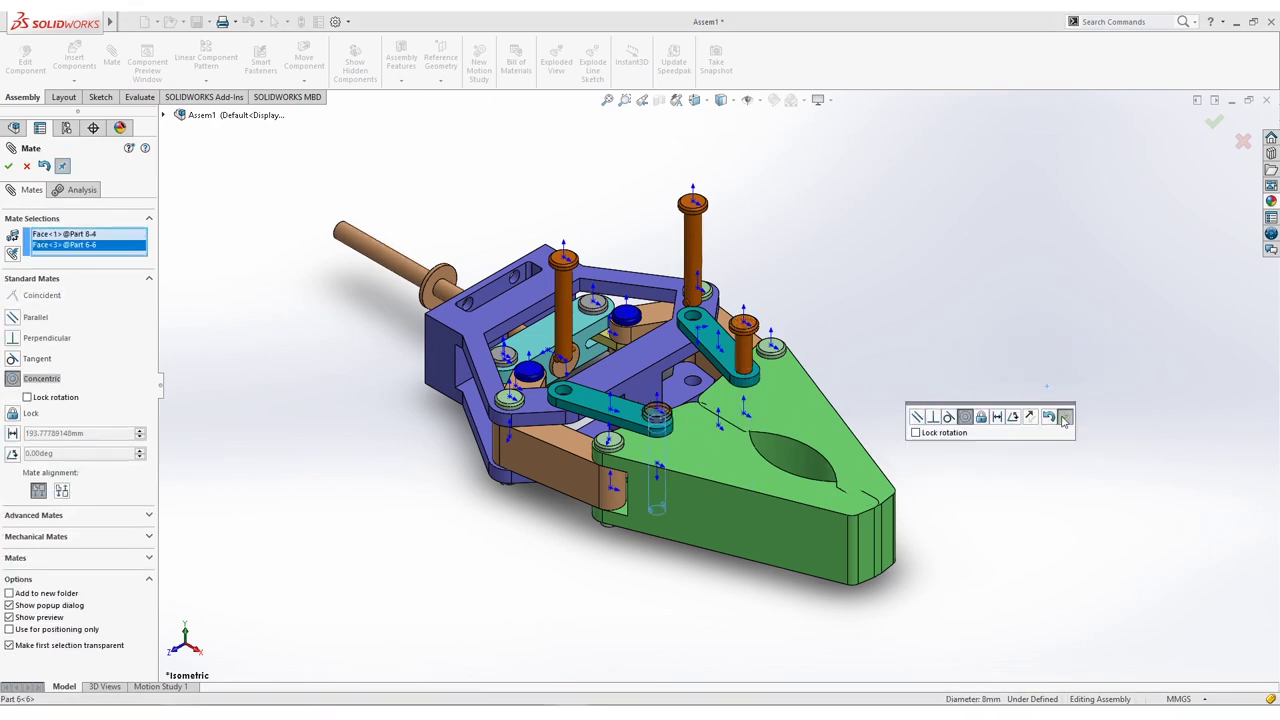
click(1066, 418)
scroll(743, 366, down, 6)
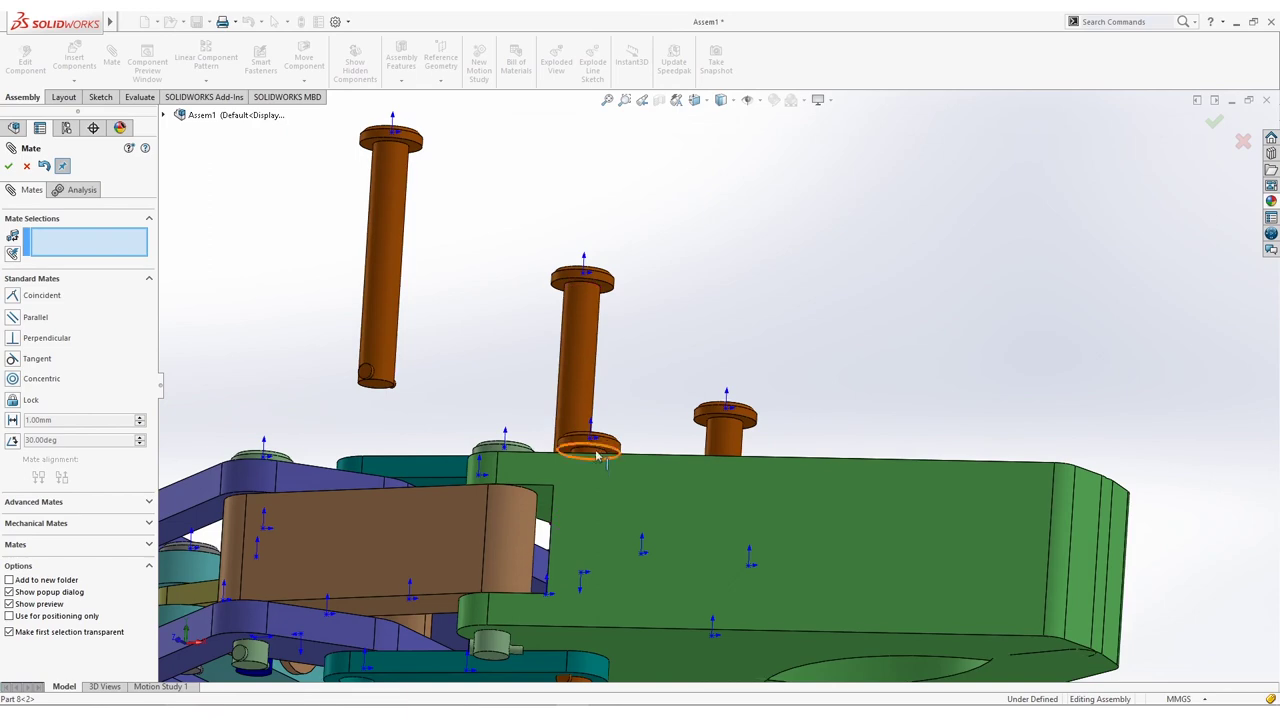
Step: Mate the head undersides of the two jaw-end Part 8 pins coincident with the top faces of the near and far upper Part 6 links
click(605, 455)
middle_drag(605, 455, 463, 643)
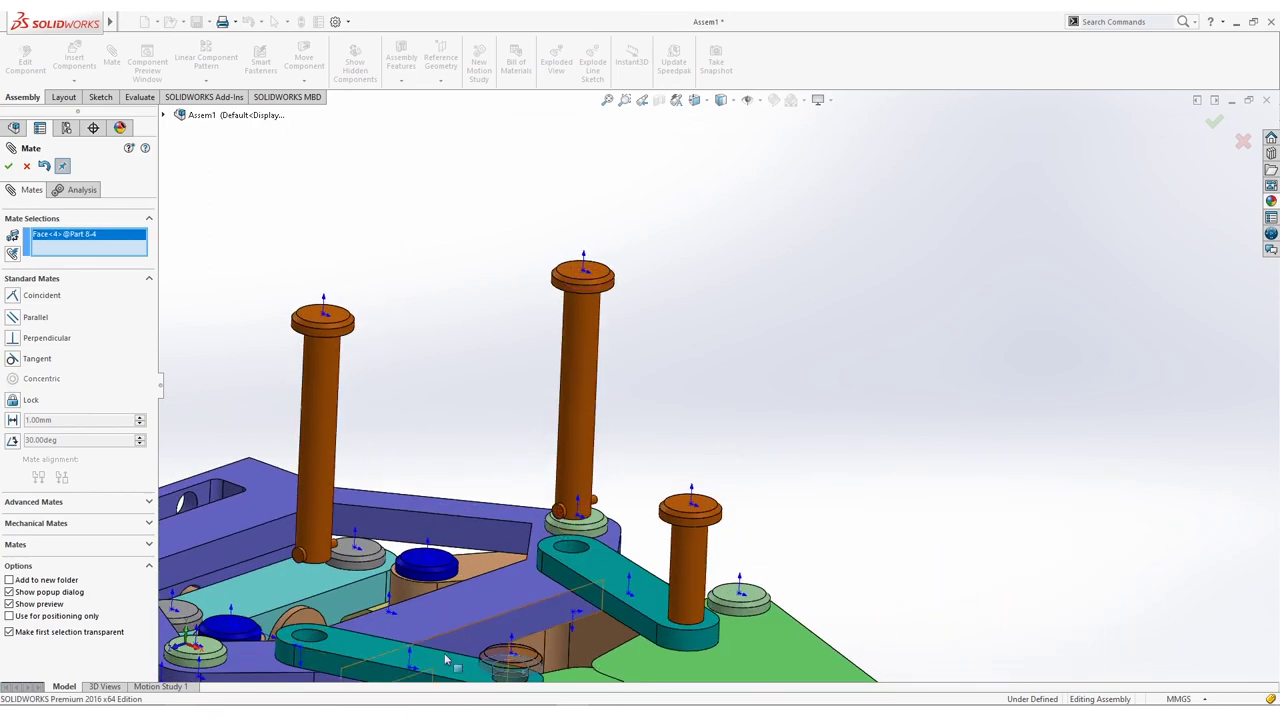
click(438, 665)
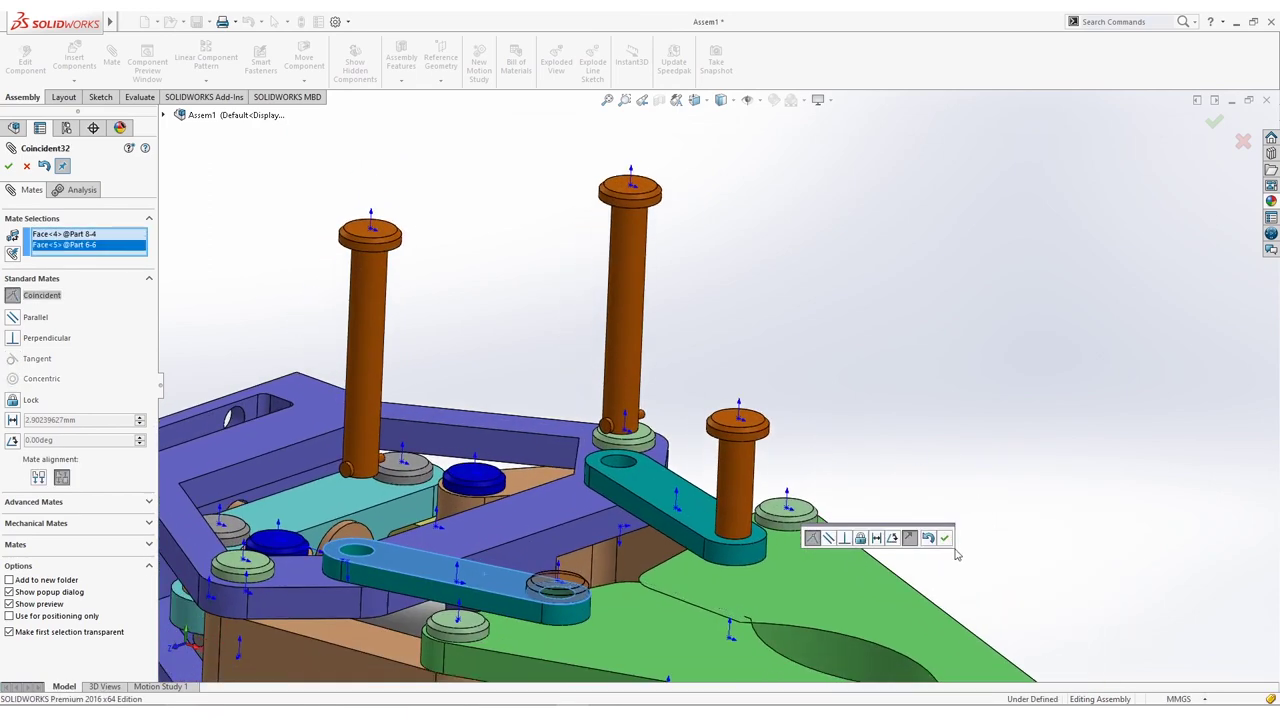
click(946, 540)
middle_drag(946, 540, 806, 282)
click(808, 284)
middle_drag(912, 313, 953, 175)
click(953, 175)
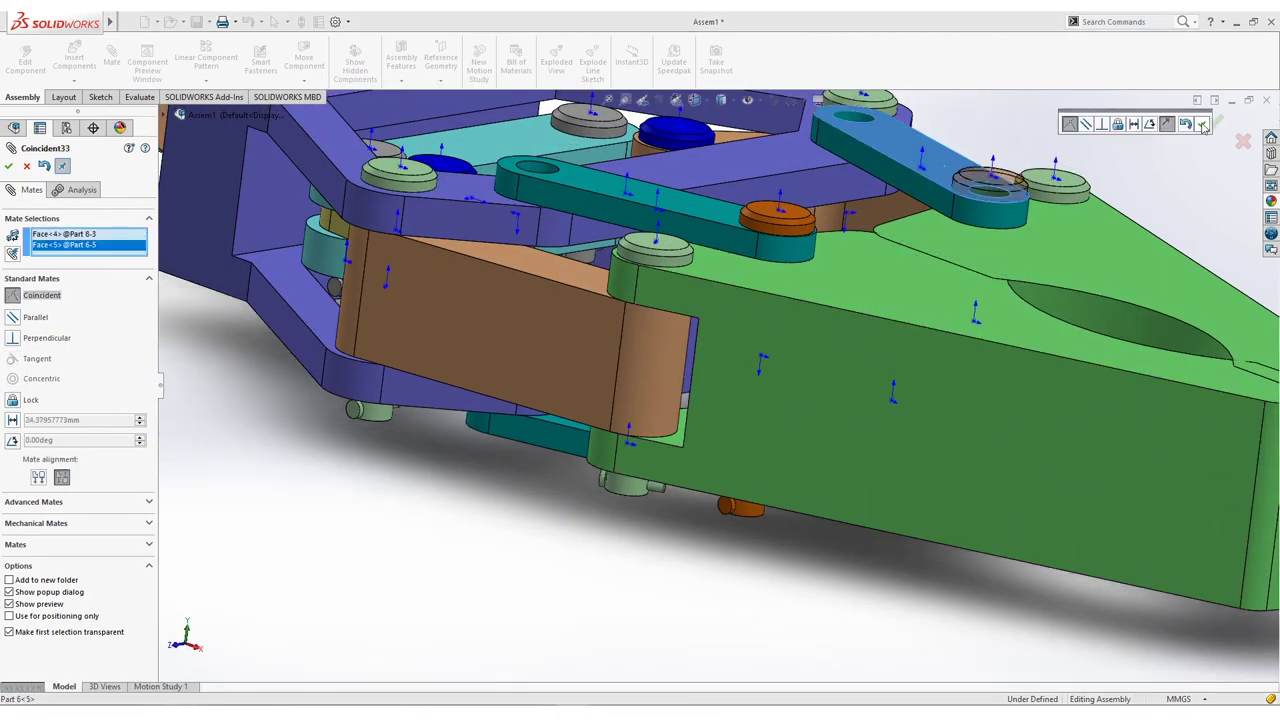
click(1202, 126)
Step: Mate the head undersides of the two Part 1-end Part 8 pins coincident with the top faces of the near and far upper Part 6 links
middle_drag(825, 276, 559, 260)
click(517, 405)
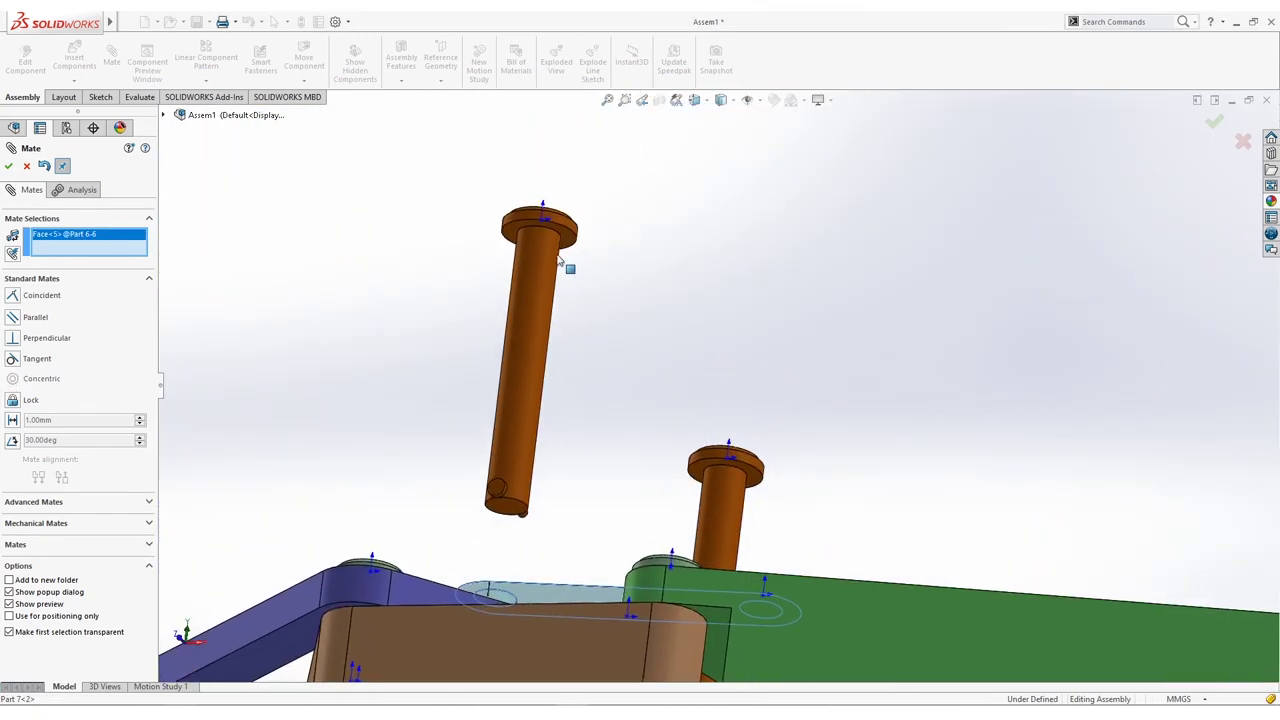
click(567, 243)
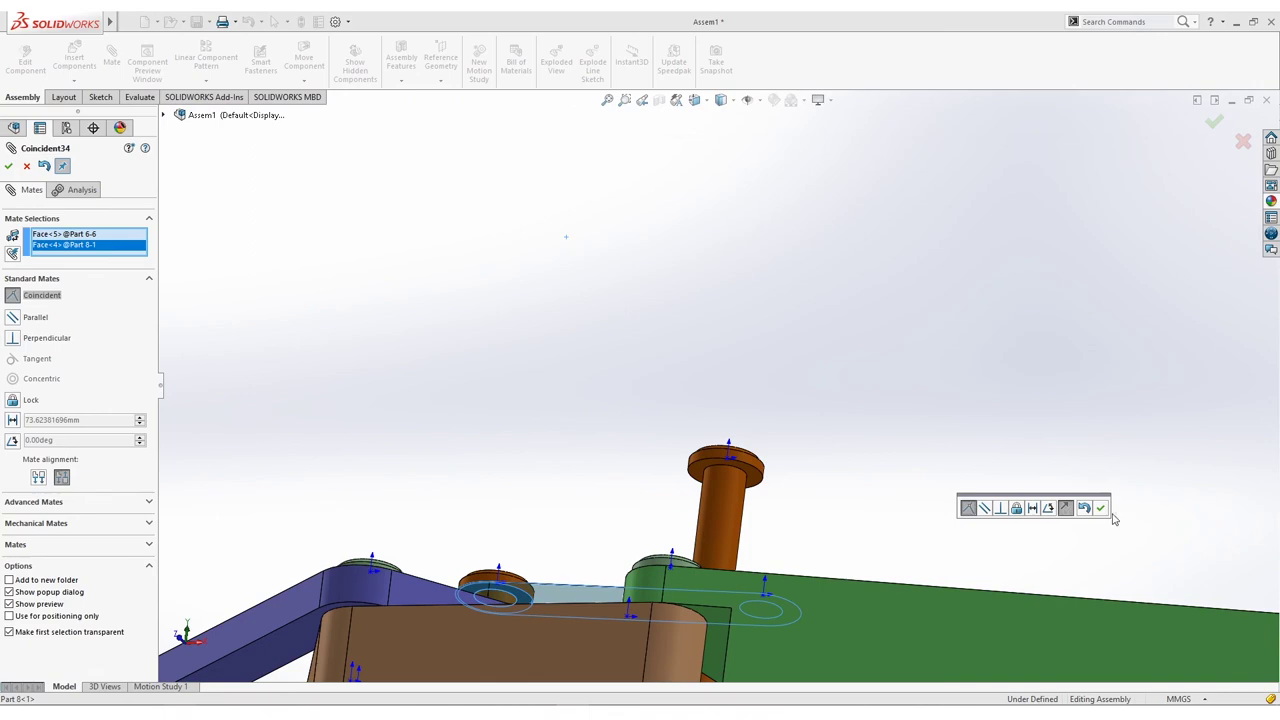
click(1100, 508)
click(752, 490)
middle_drag(869, 446, 828, 390)
click(765, 183)
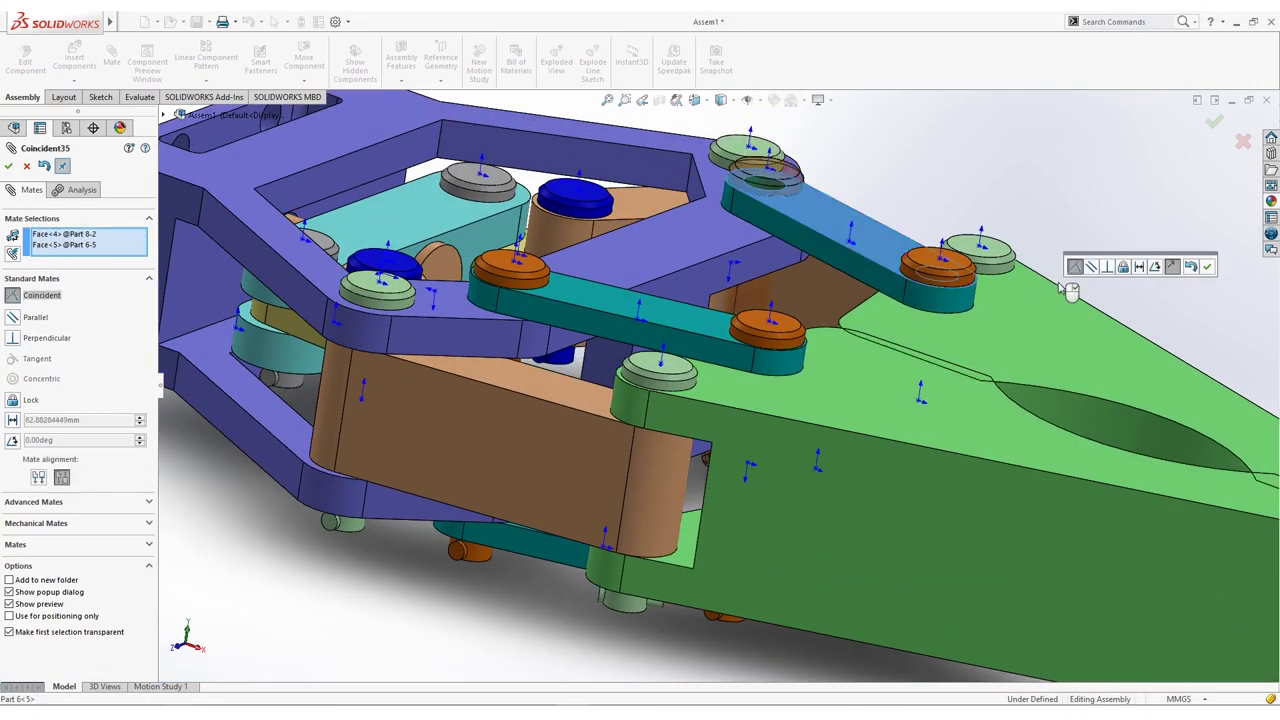
click(1205, 268)
Step: Finish mating, show the gripper in isometric view and slide the Part 11 rod to open the jaws
middle_drag(1060, 320, 905, 340)
middle_drag(846, 269, 837, 260)
key(space)
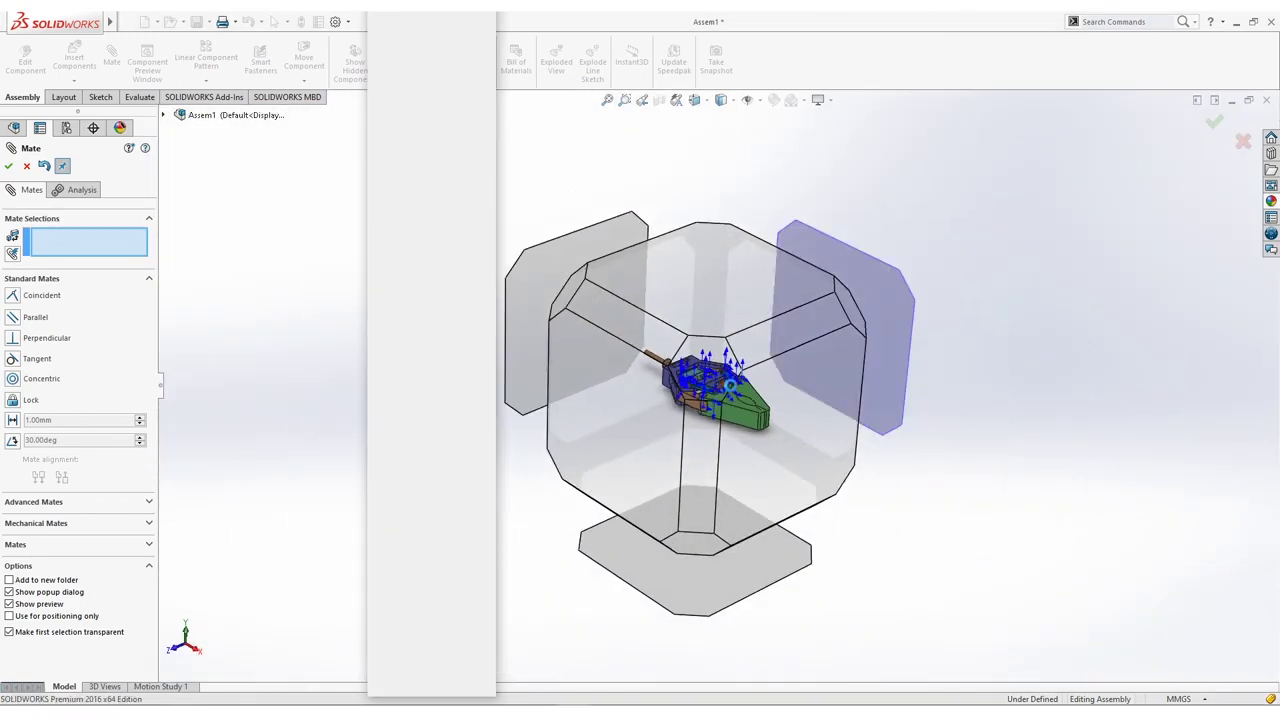
click(835, 311)
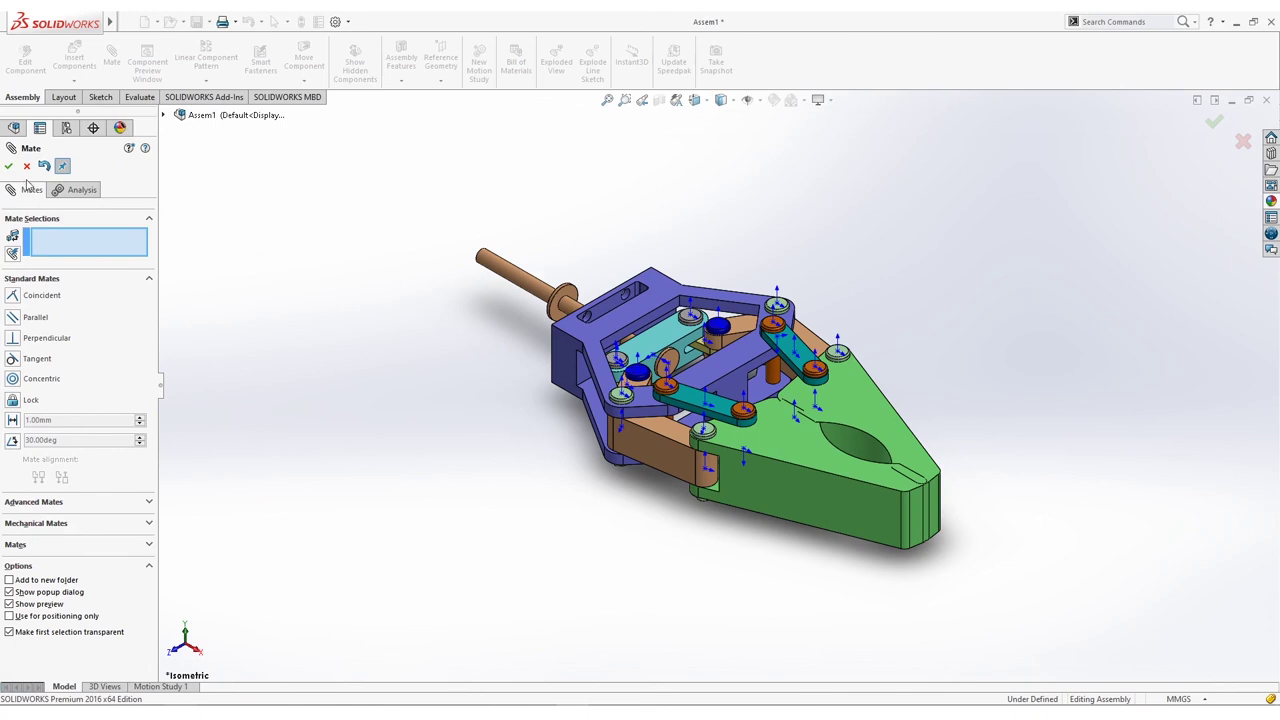
key(Escape)
drag(515, 278, 763, 380)
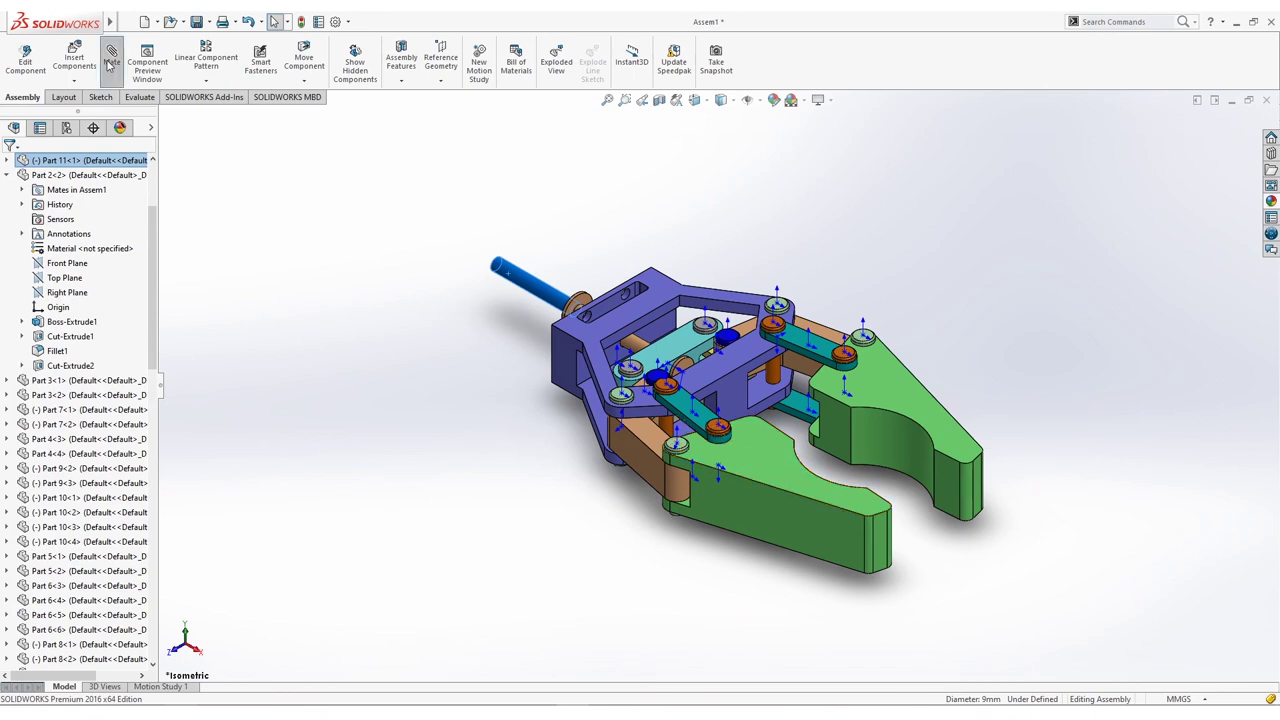
click(110, 63)
click(78, 501)
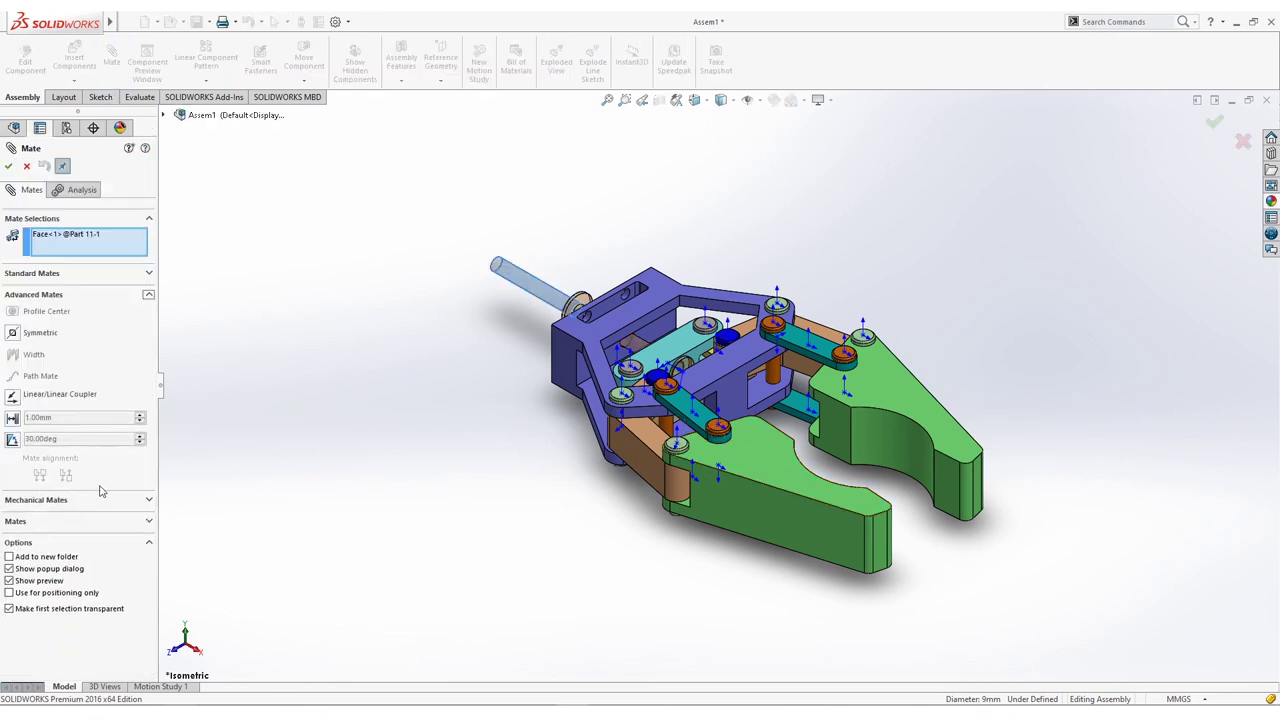
click(13, 440)
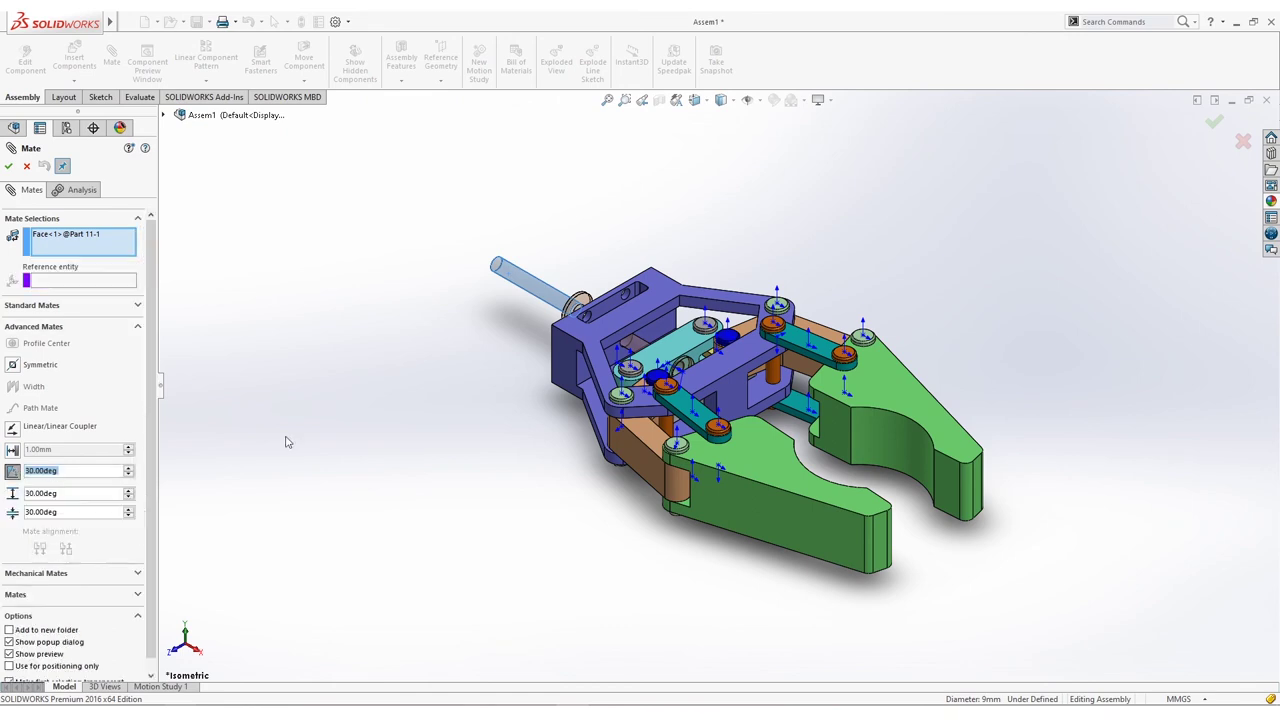
middle_drag(840, 430, 730, 465)
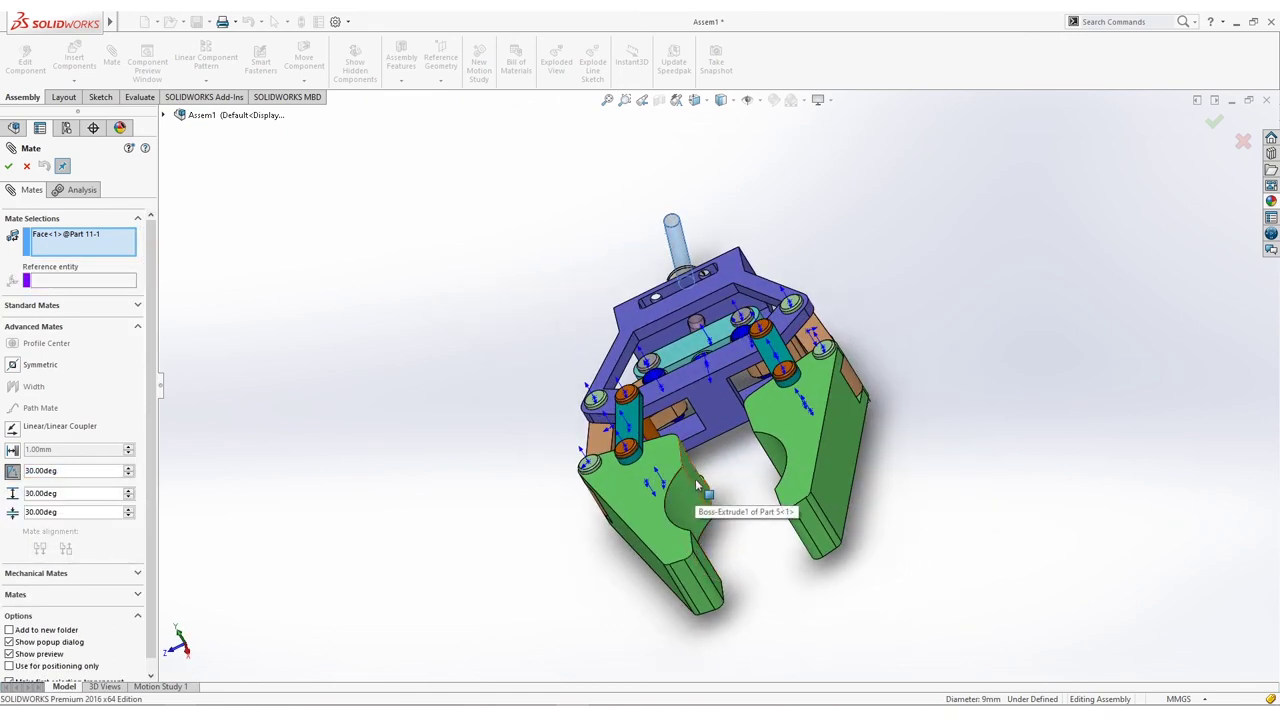
middle_drag(718, 473, 682, 421)
scroll(717, 361, down, 4)
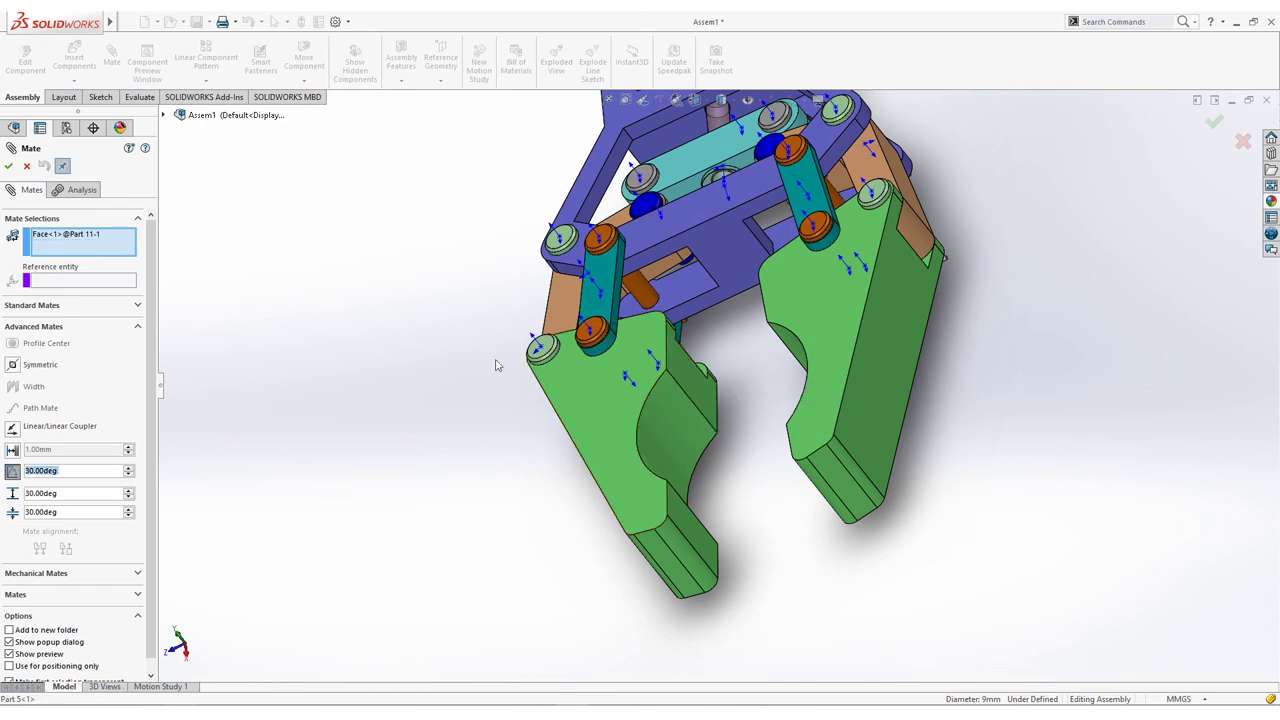
key(Escape)
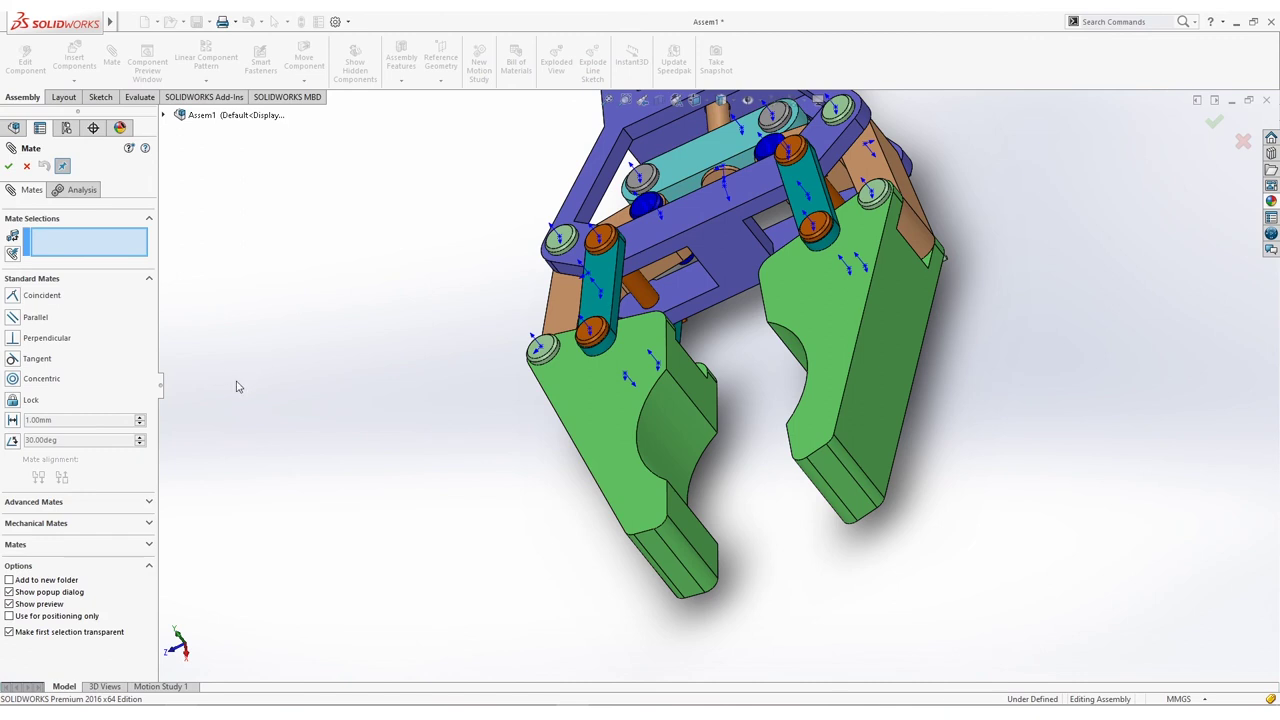
Step: Add a limit angle mate of 0 degrees, with maximum 30 and minimum 0 degrees, between the inner faces of the two Part 5 jaws
click(117, 505)
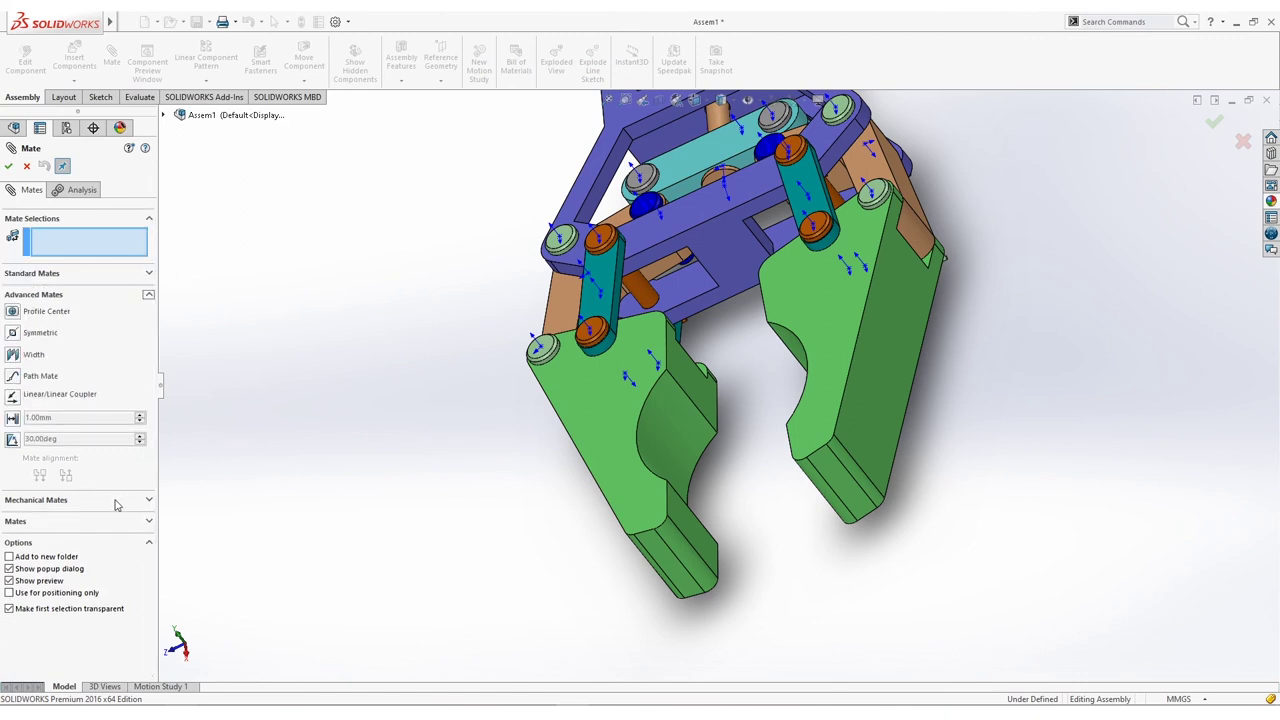
click(12, 439)
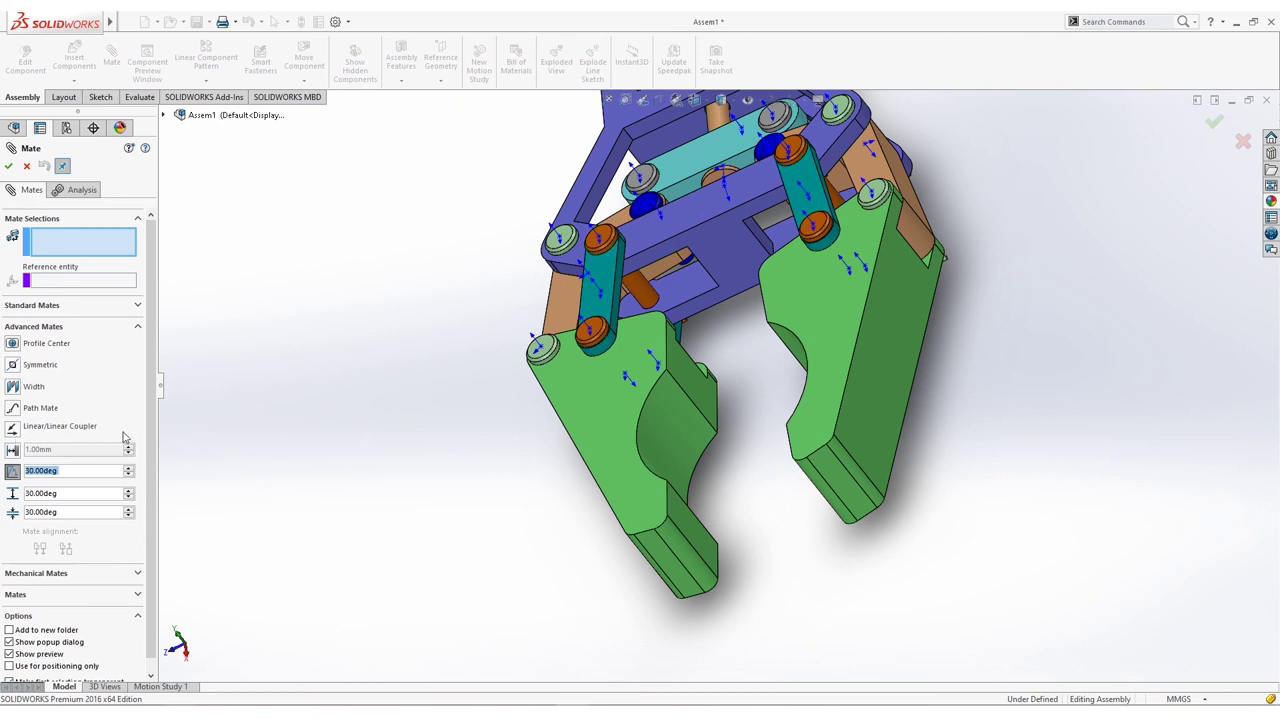
text(0)
key(Return)
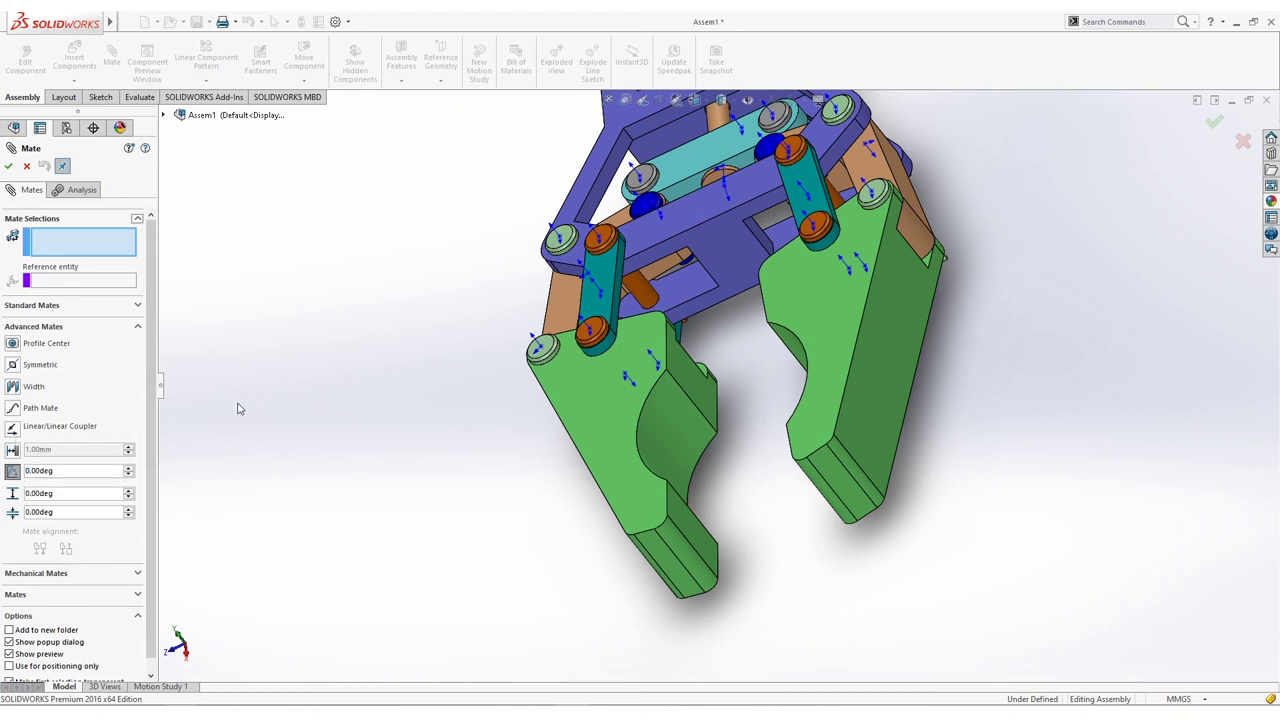
drag(92, 493, 19, 497)
text(30)
key(Return)
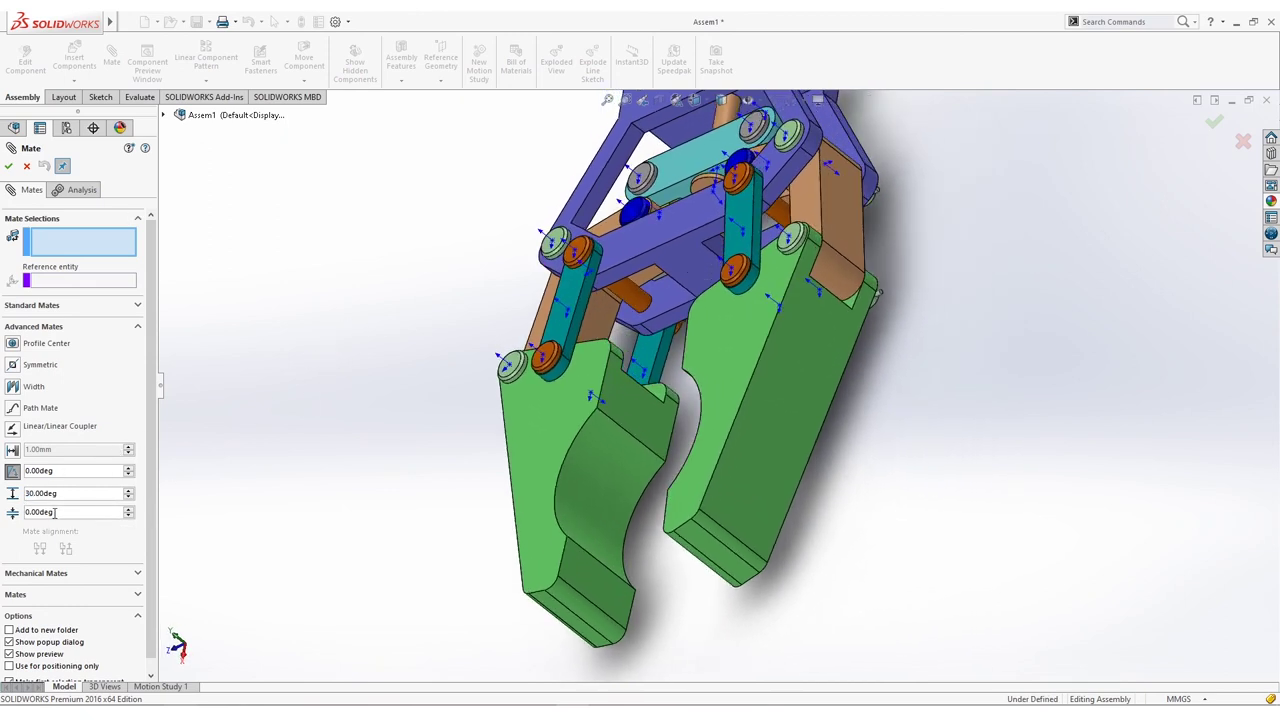
click(623, 408)
middle_drag(623, 408, 826, 358)
click(826, 358)
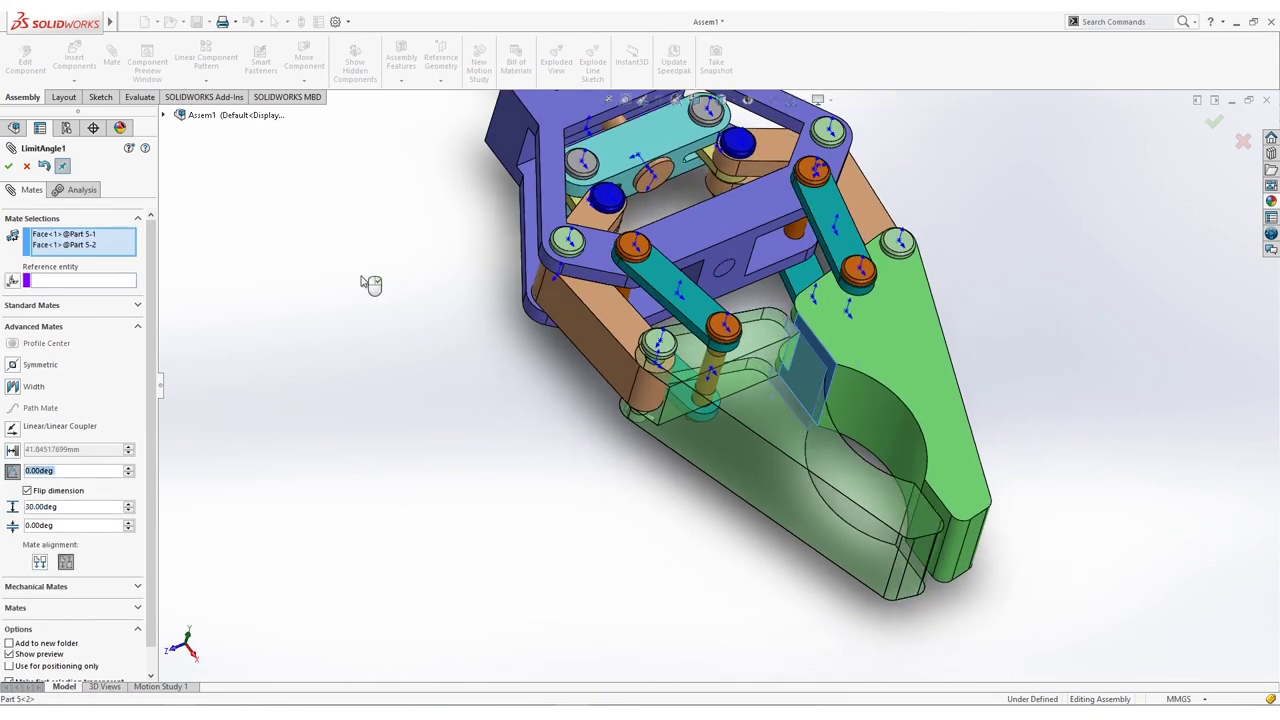
click(9, 166)
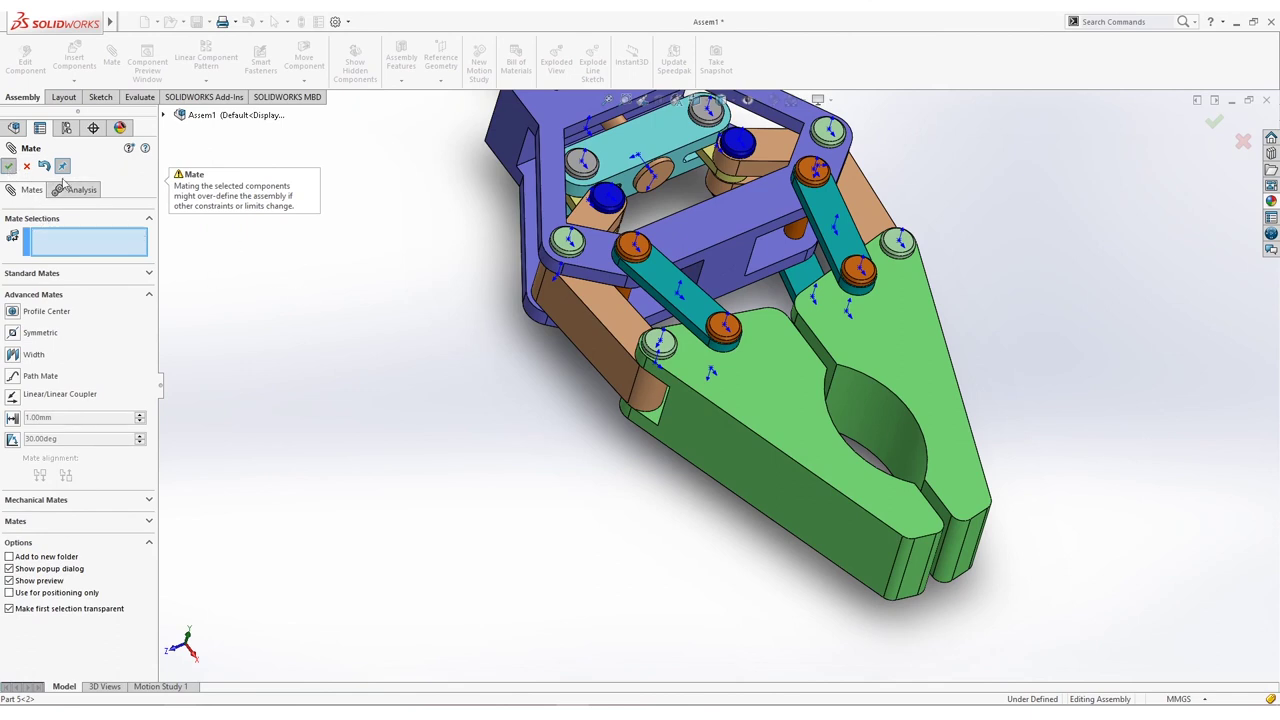
key(Escape)
Step: Slide the Part 11 rod back and forth to test the opening and closing of the jaws
scroll(526, 328, up, 3)
middle_drag(526, 328, 558, 212)
mouse_move(558, 212)
mouse_down()
mouse_move(597, 244)
mouse_move(576, 228)
mouse_up()
scroll(530, 170, down, 5)
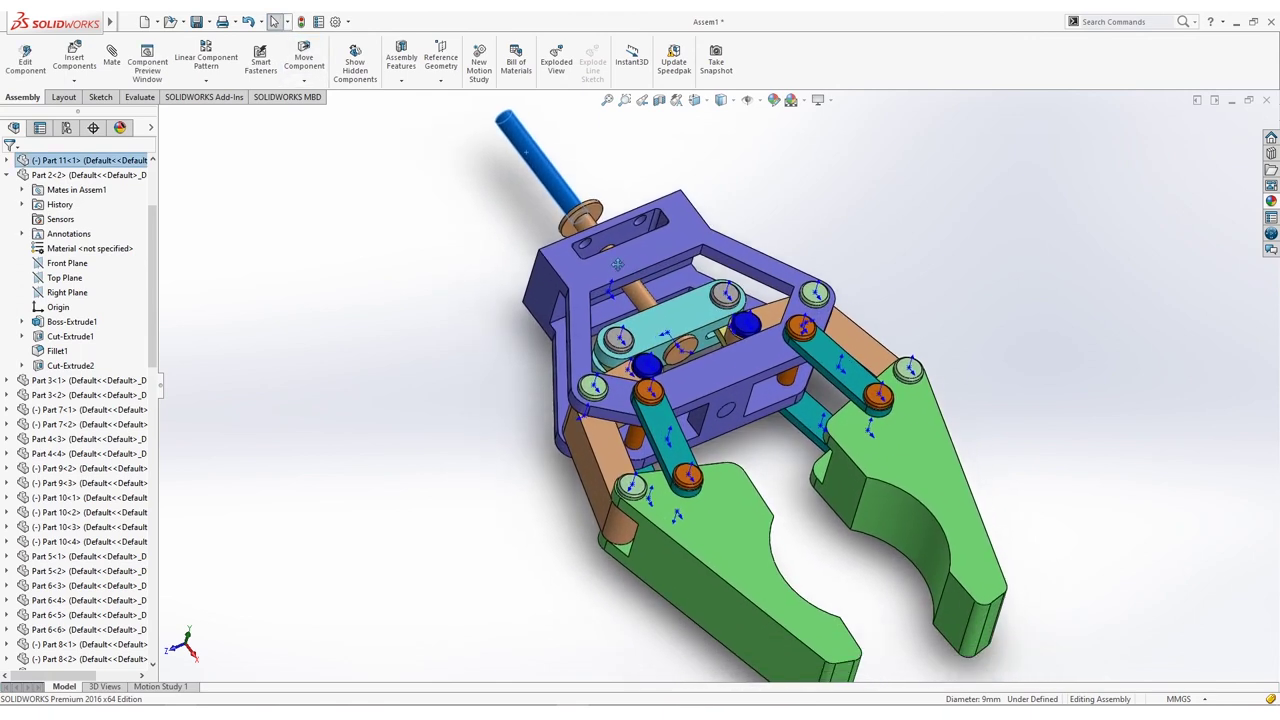
drag(522, 160, 544, 224)
Step: Move the Part 2 crossbar to and fro and examine how the linkage and pins follow
scroll(639, 393, down, 3)
middle_drag(639, 387, 410, 305)
scroll(408, 303, down, 5)
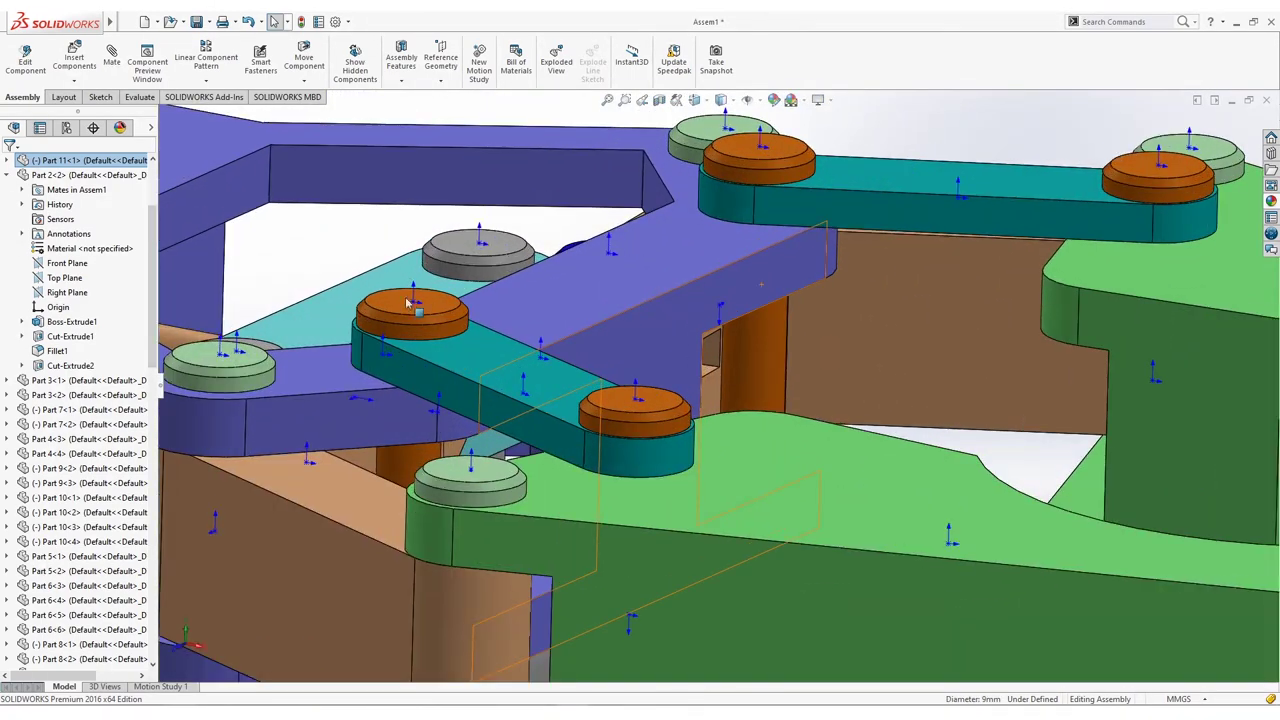
drag(345, 312, 470, 356)
scroll(713, 387, up, 3)
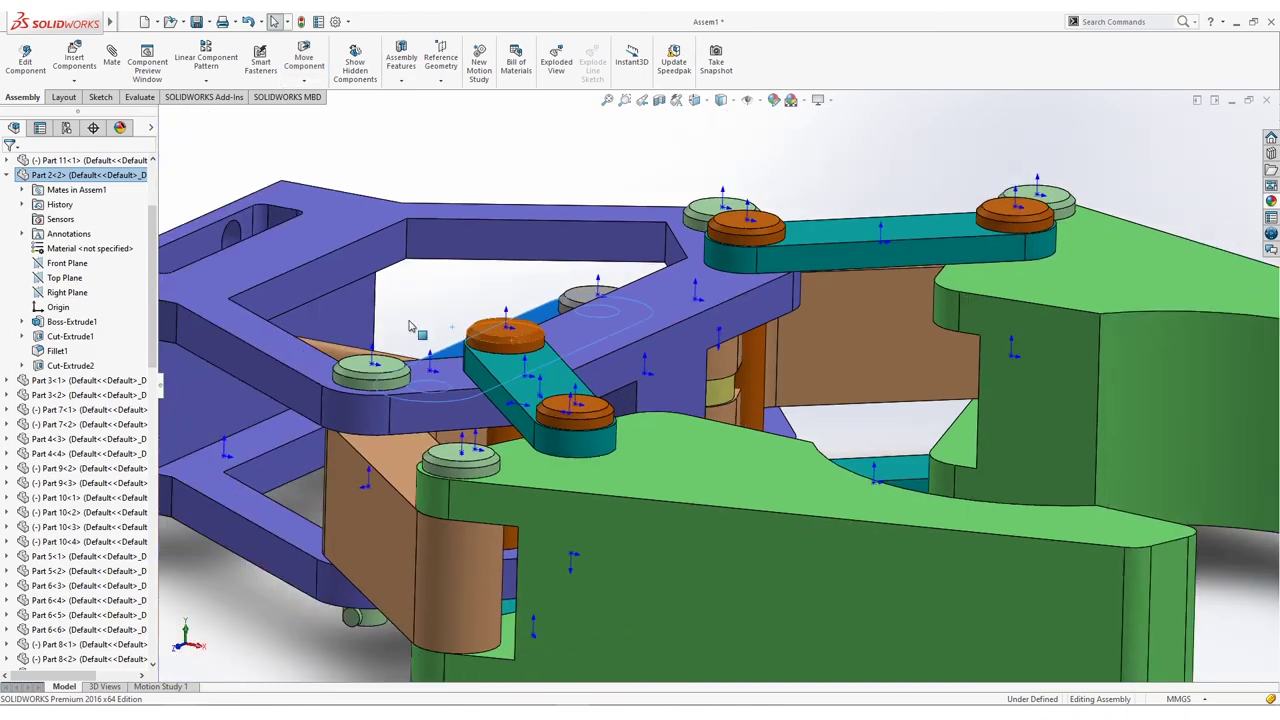
middle_drag(408, 325, 560, 375)
drag(560, 375, 425, 330)
key(f)
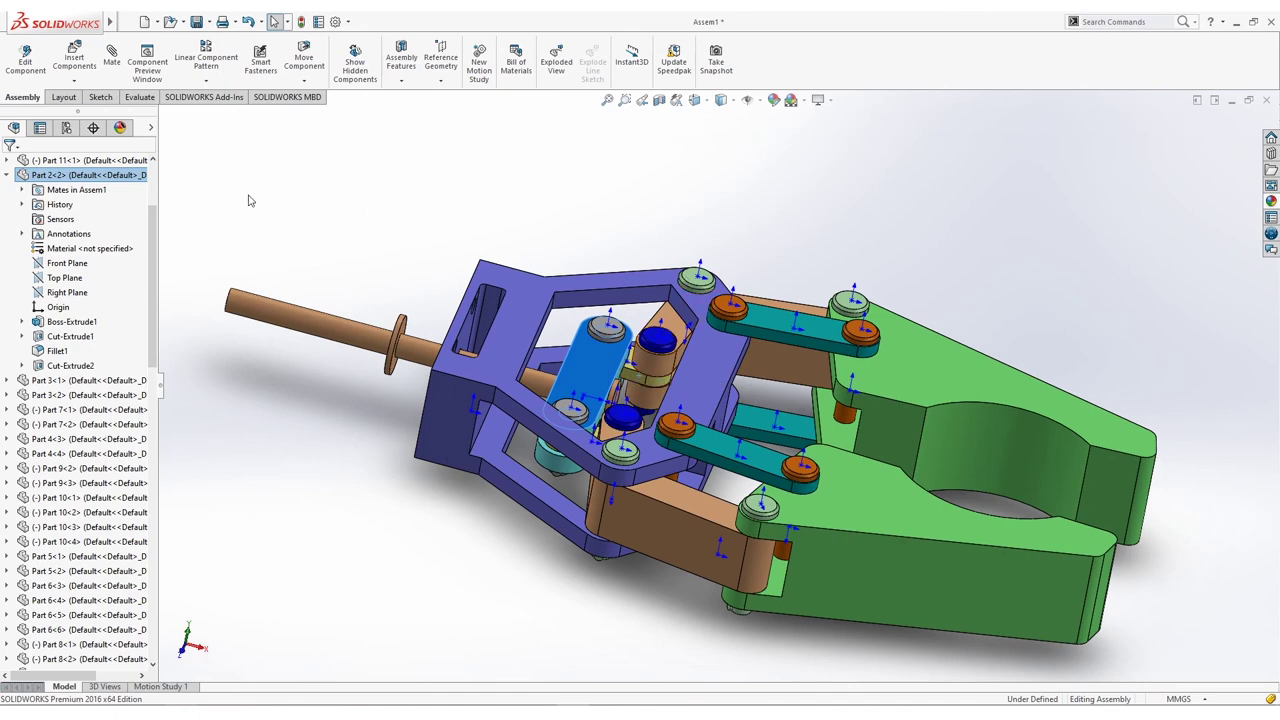
Step: Return the gripper to isometric view and slide the Part 11 rod again to check the jaw motion
click(433, 231)
middle_drag(767, 237, 739, 234)
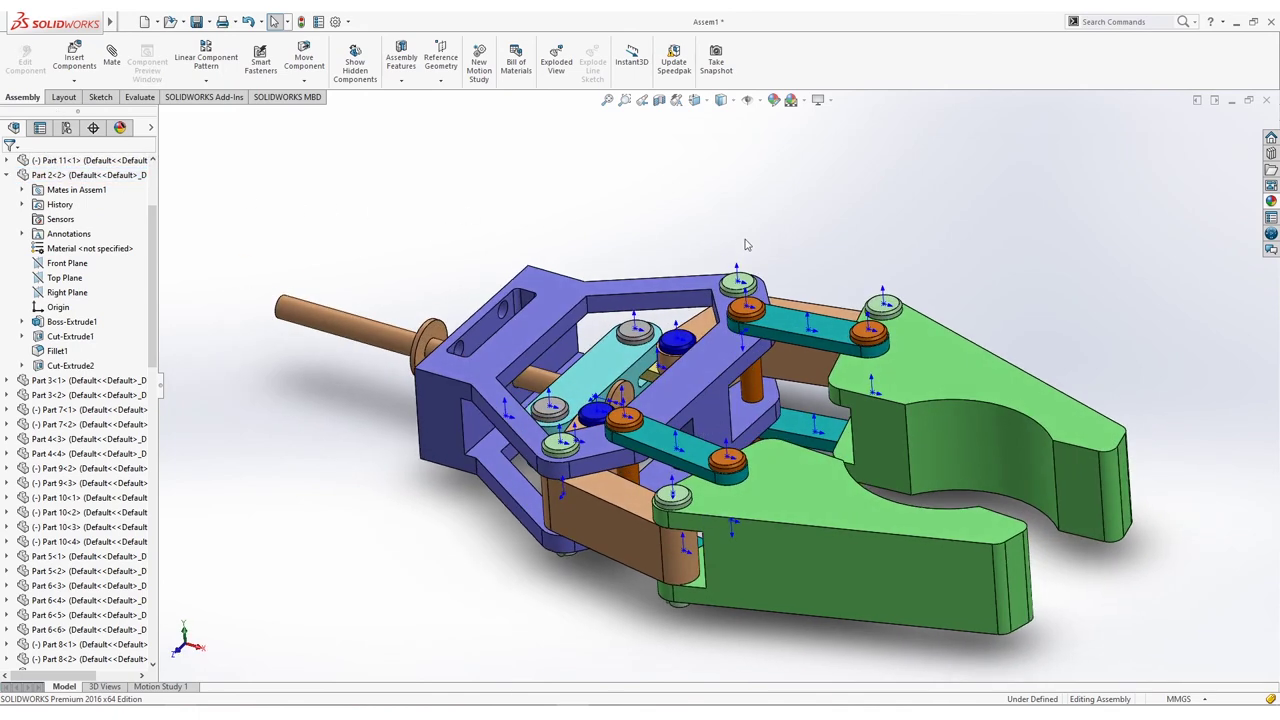
key(space)
click(735, 220)
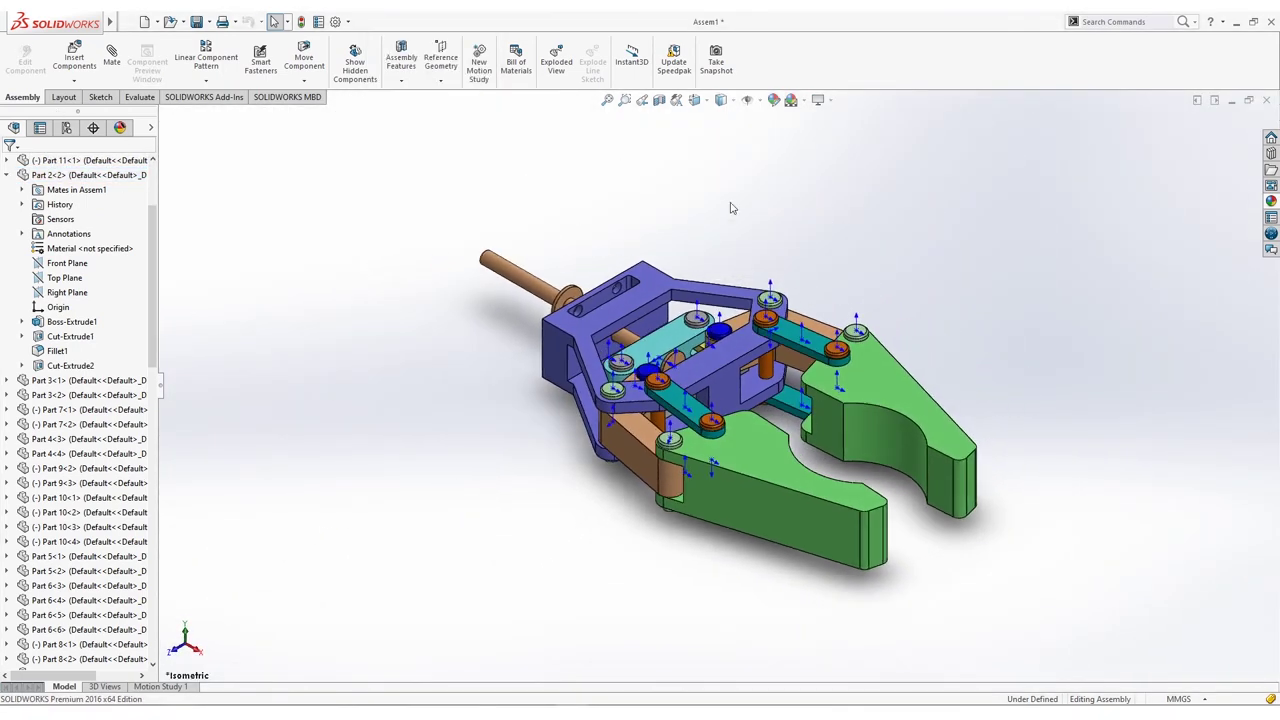
mouse_move(505, 263)
mouse_down()
mouse_move(489, 249)
mouse_move(520, 268)
mouse_move(493, 252)
mouse_up()
click(703, 223)
middle_drag(703, 223, 709, 434)
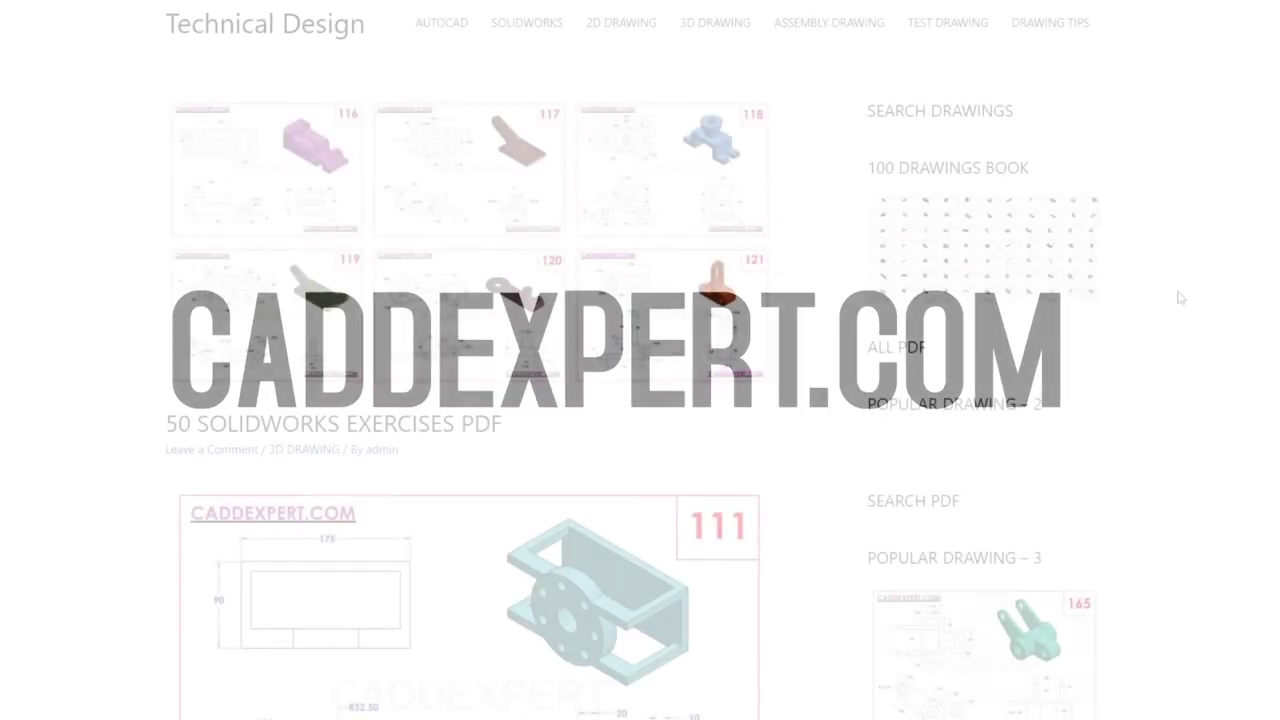
scroll(1177, 294, down, 6)
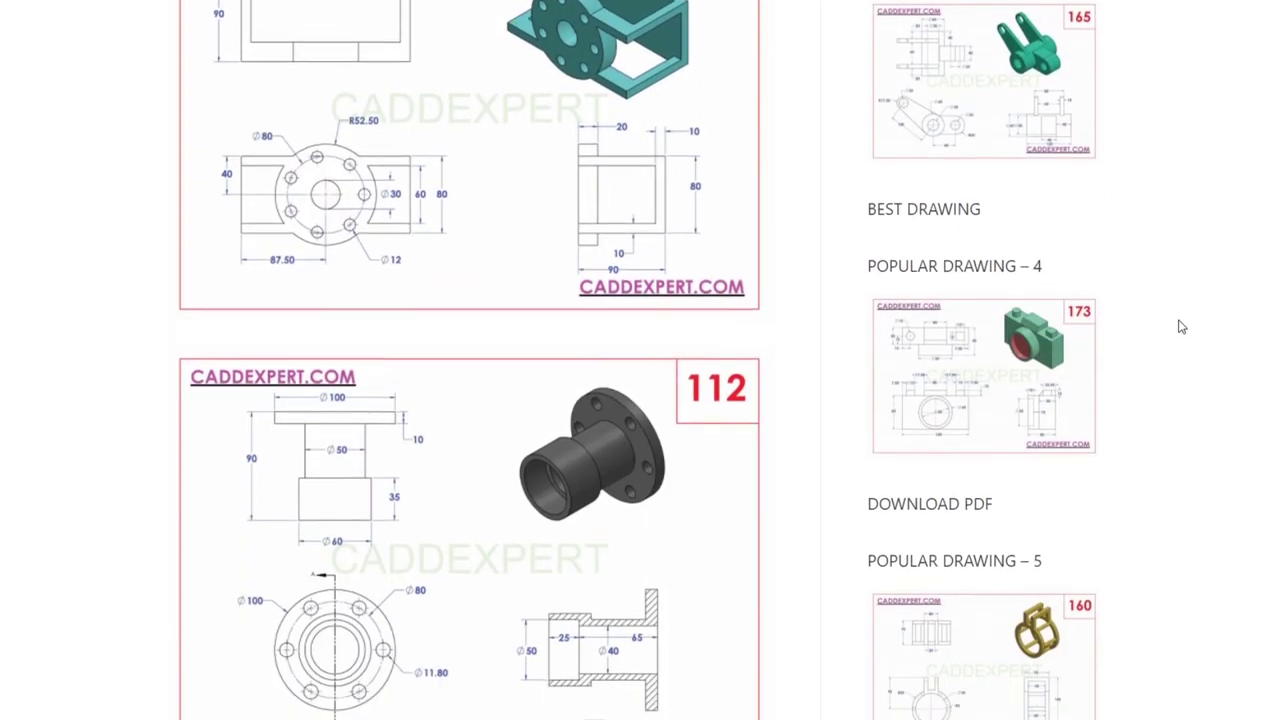
scroll(1180, 330, down, 7)
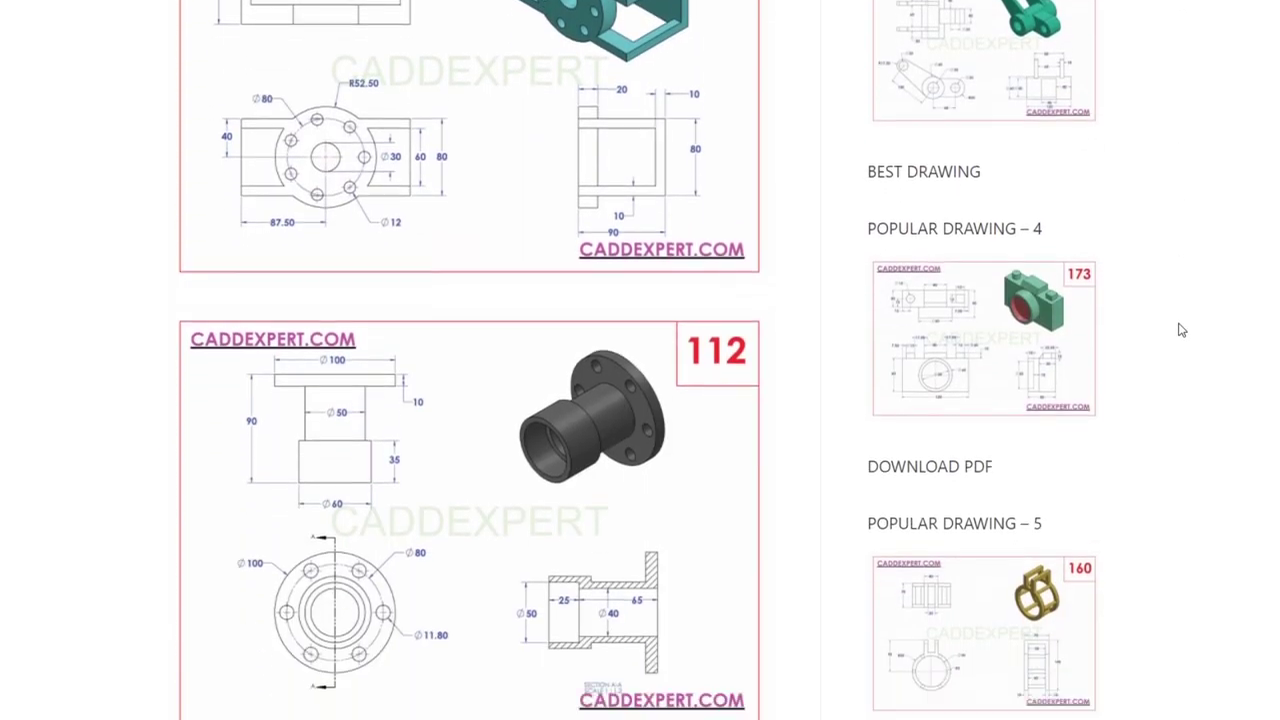
scroll(1180, 337, down, 10)
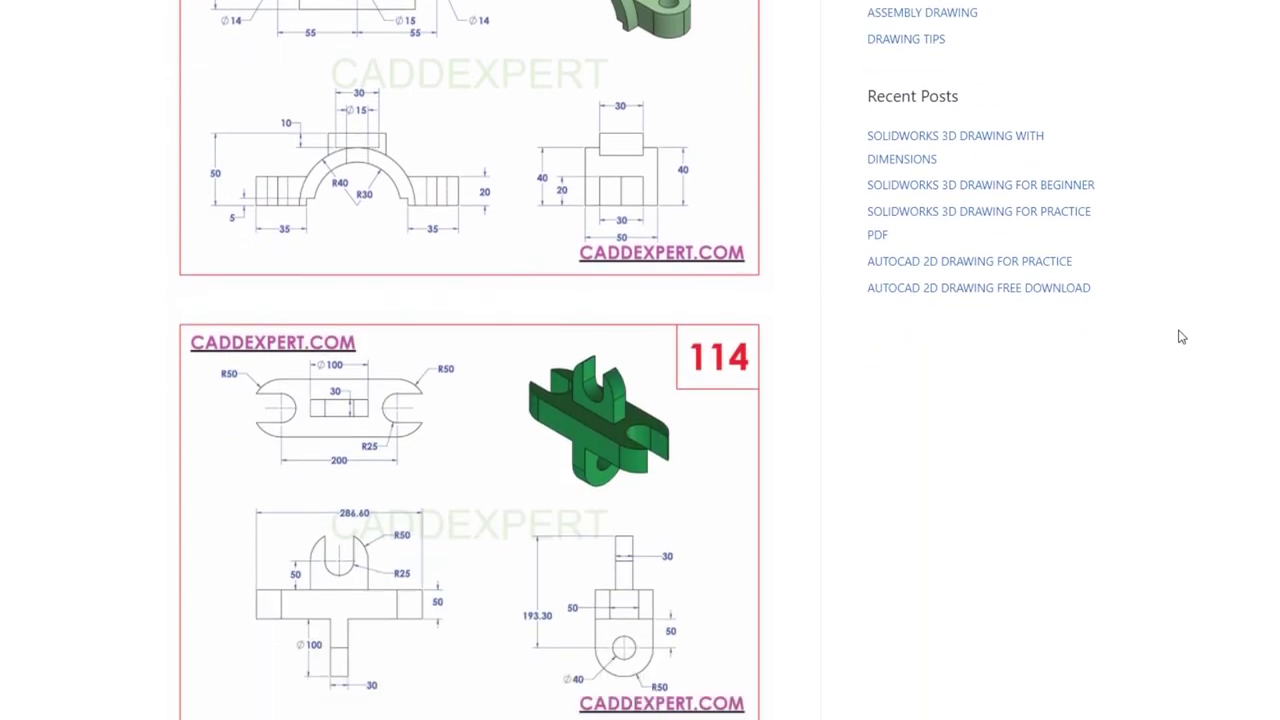
scroll(1180, 337, down, 10)
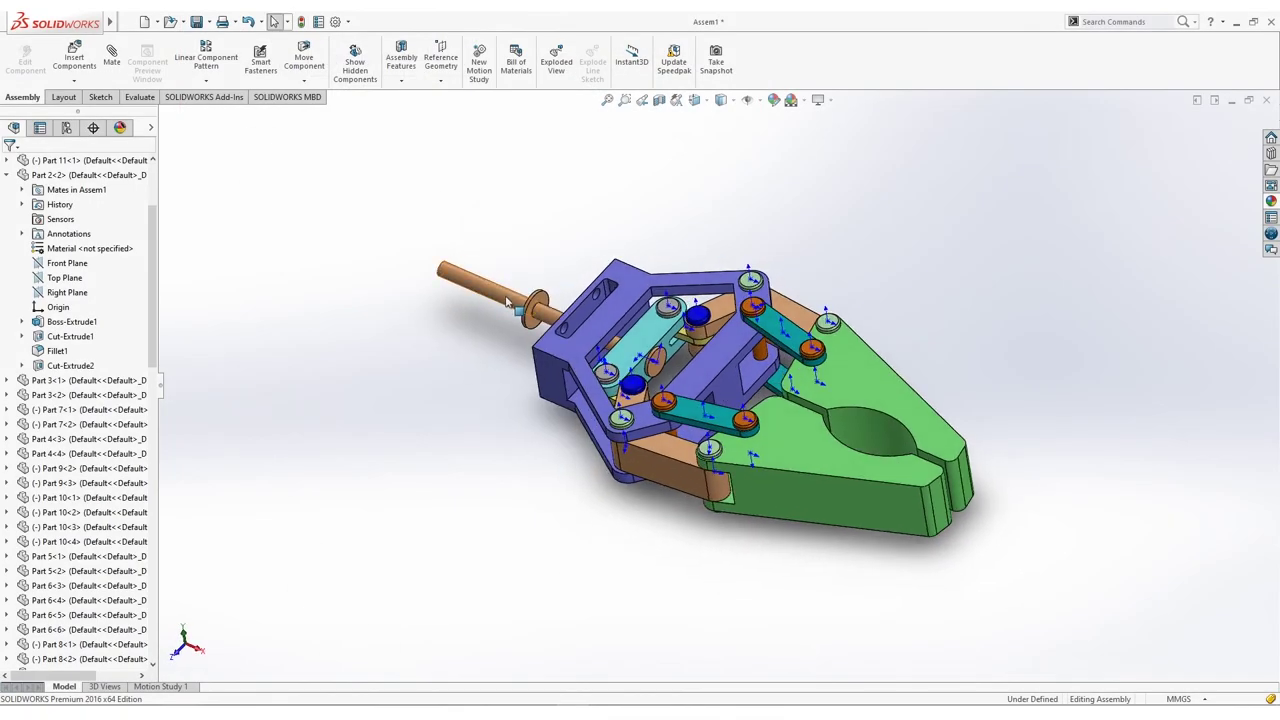
Step: Slide the Part 11 rod once more to work the jaws, and examine the gripper in Top view
mouse_move(505, 300)
mouse_down()
mouse_move(577, 326)
mouse_move(562, 344)
mouse_move(517, 300)
mouse_move(585, 367)
mouse_move(513, 316)
mouse_up()
middle_drag(510, 316, 775, 541)
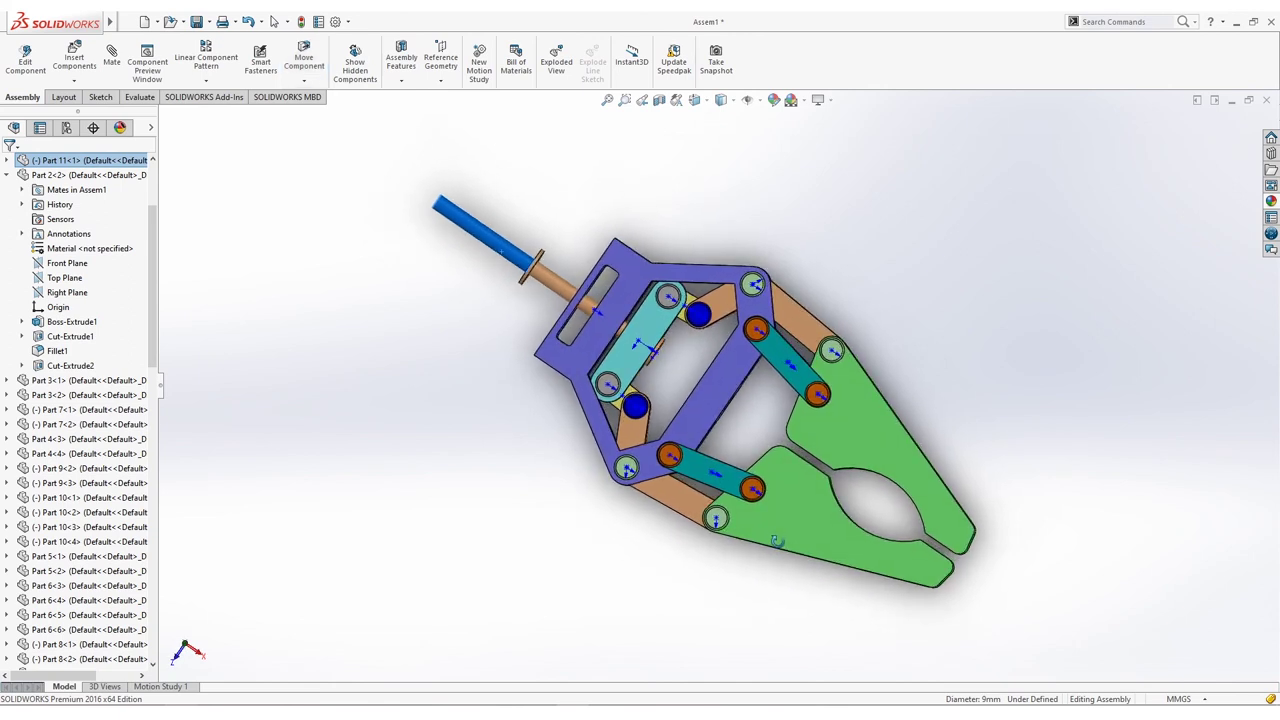
scroll(530, 358, down, 2)
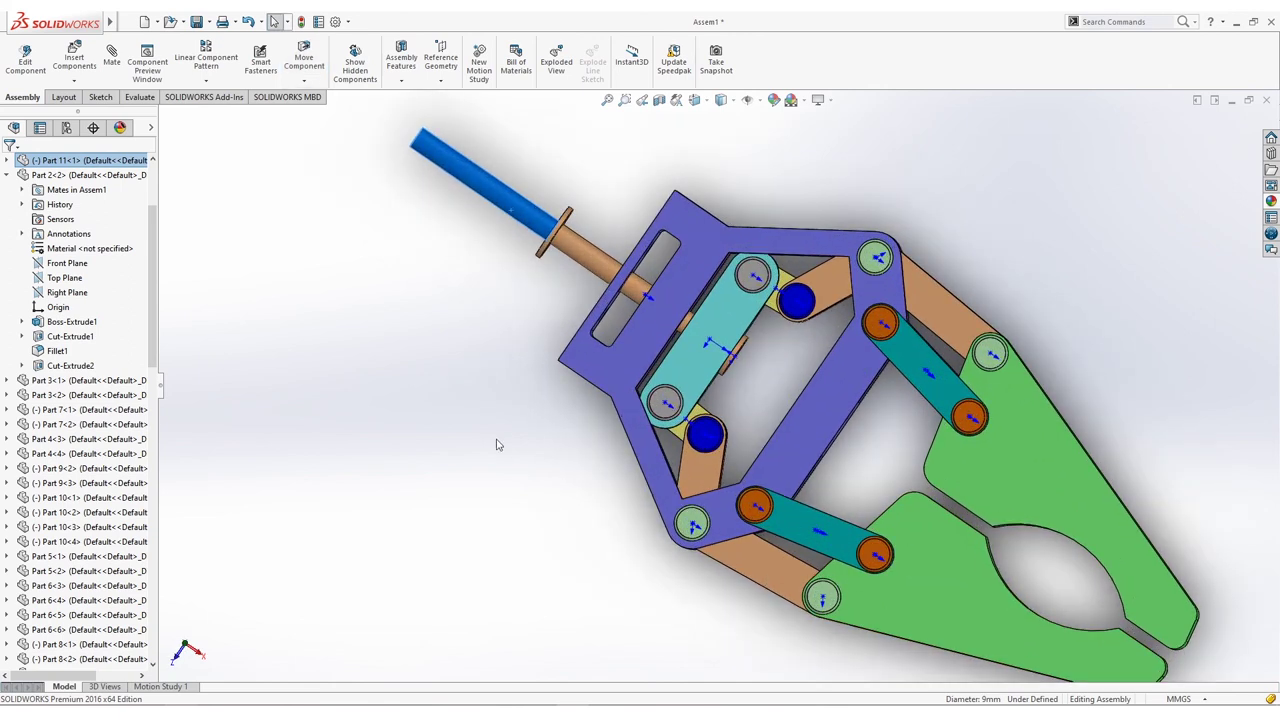
scroll(900, 470, down, 2)
scroll(775, 404, up, 10)
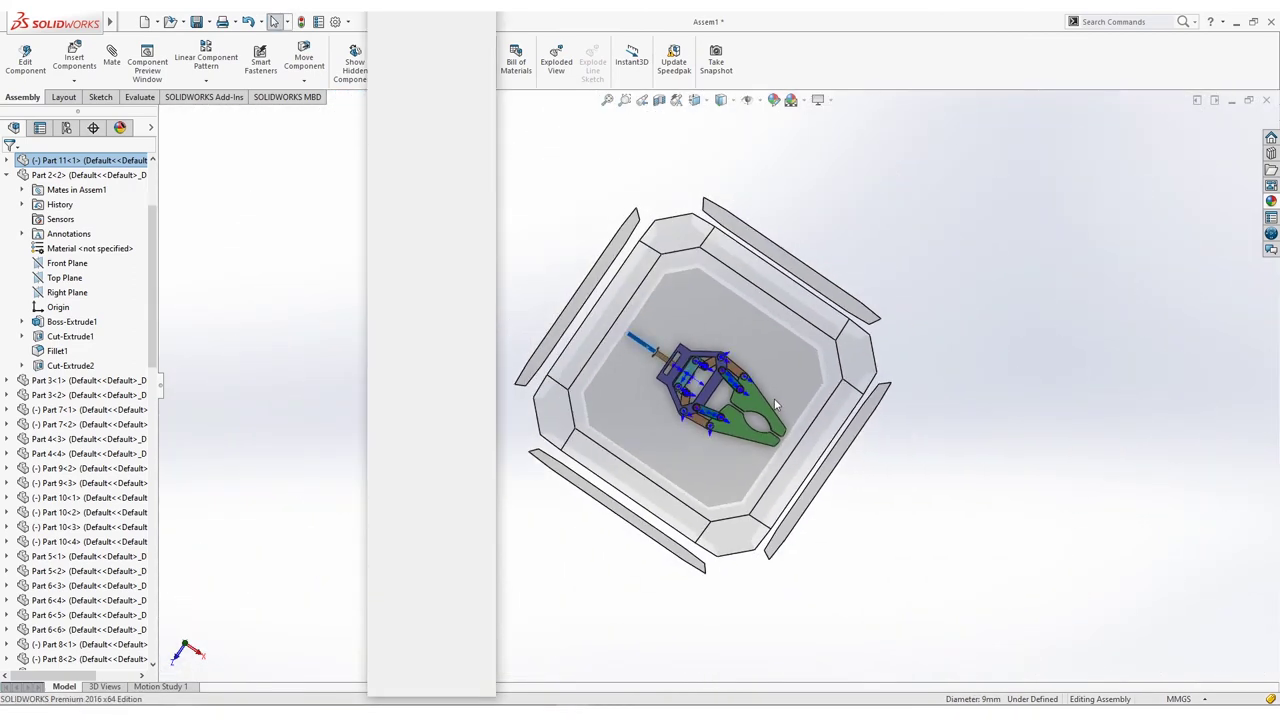
key(ctrl+5)
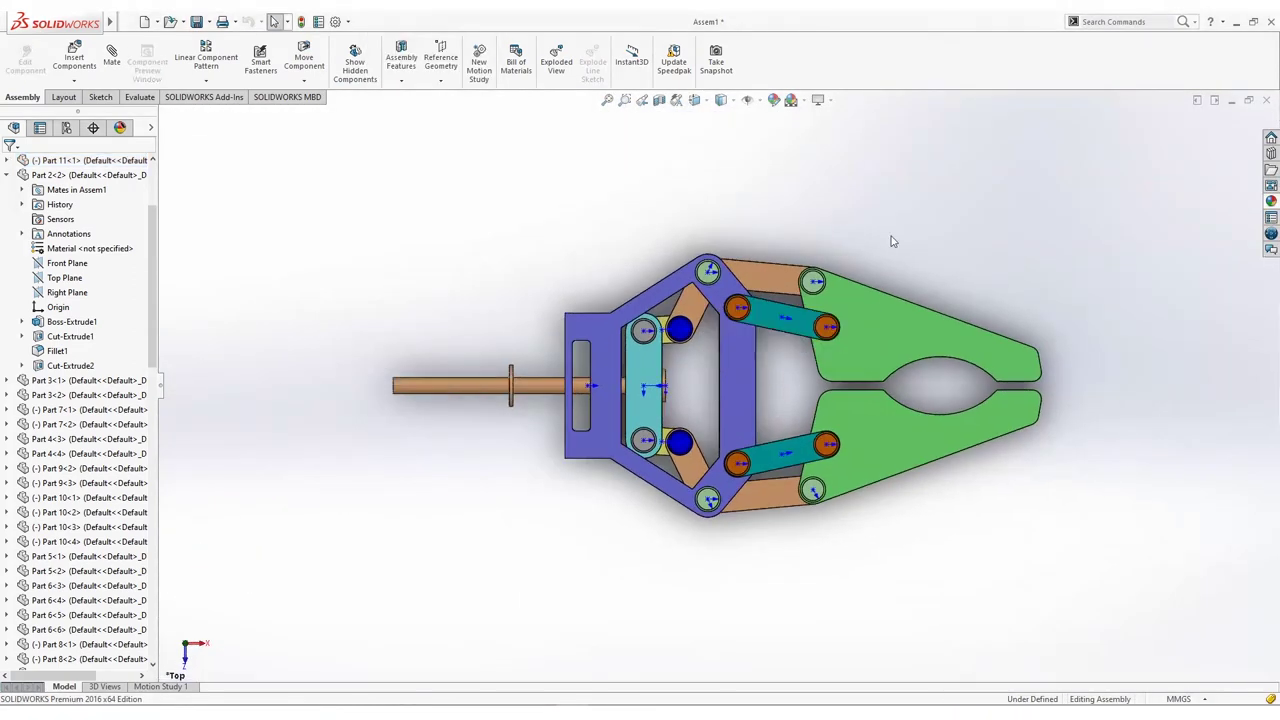
scroll(893, 241, down, 2)
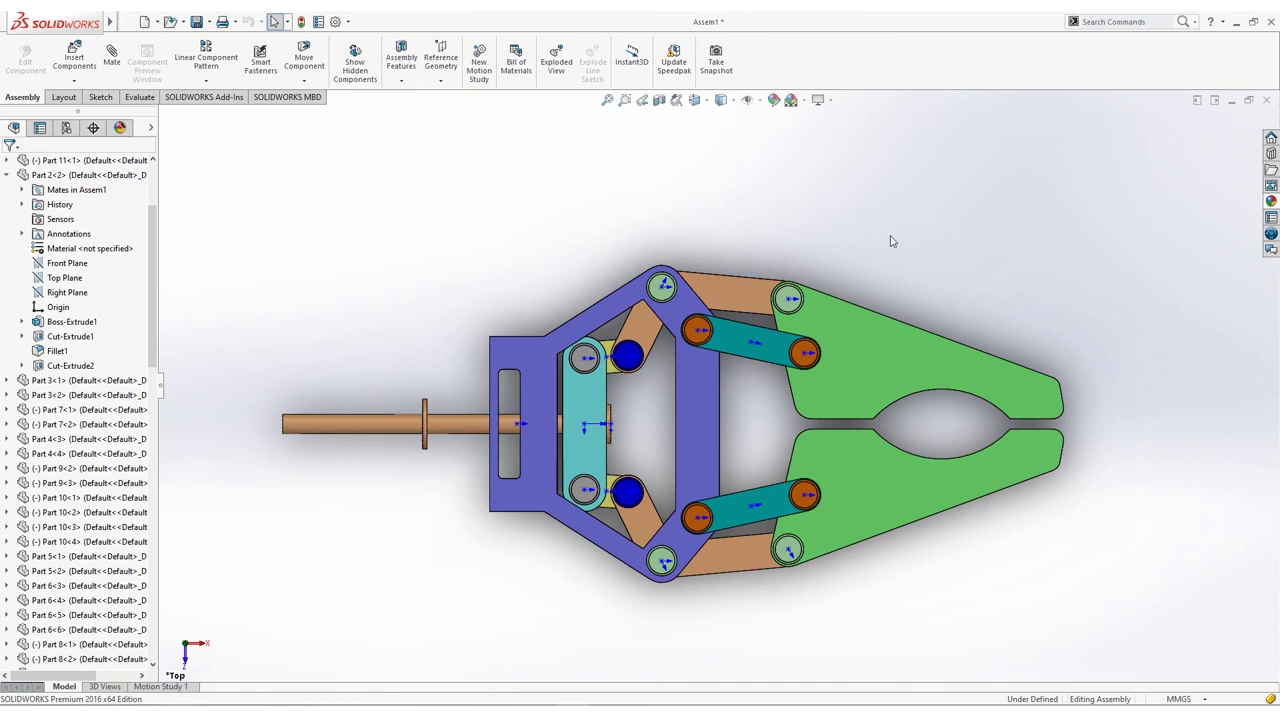